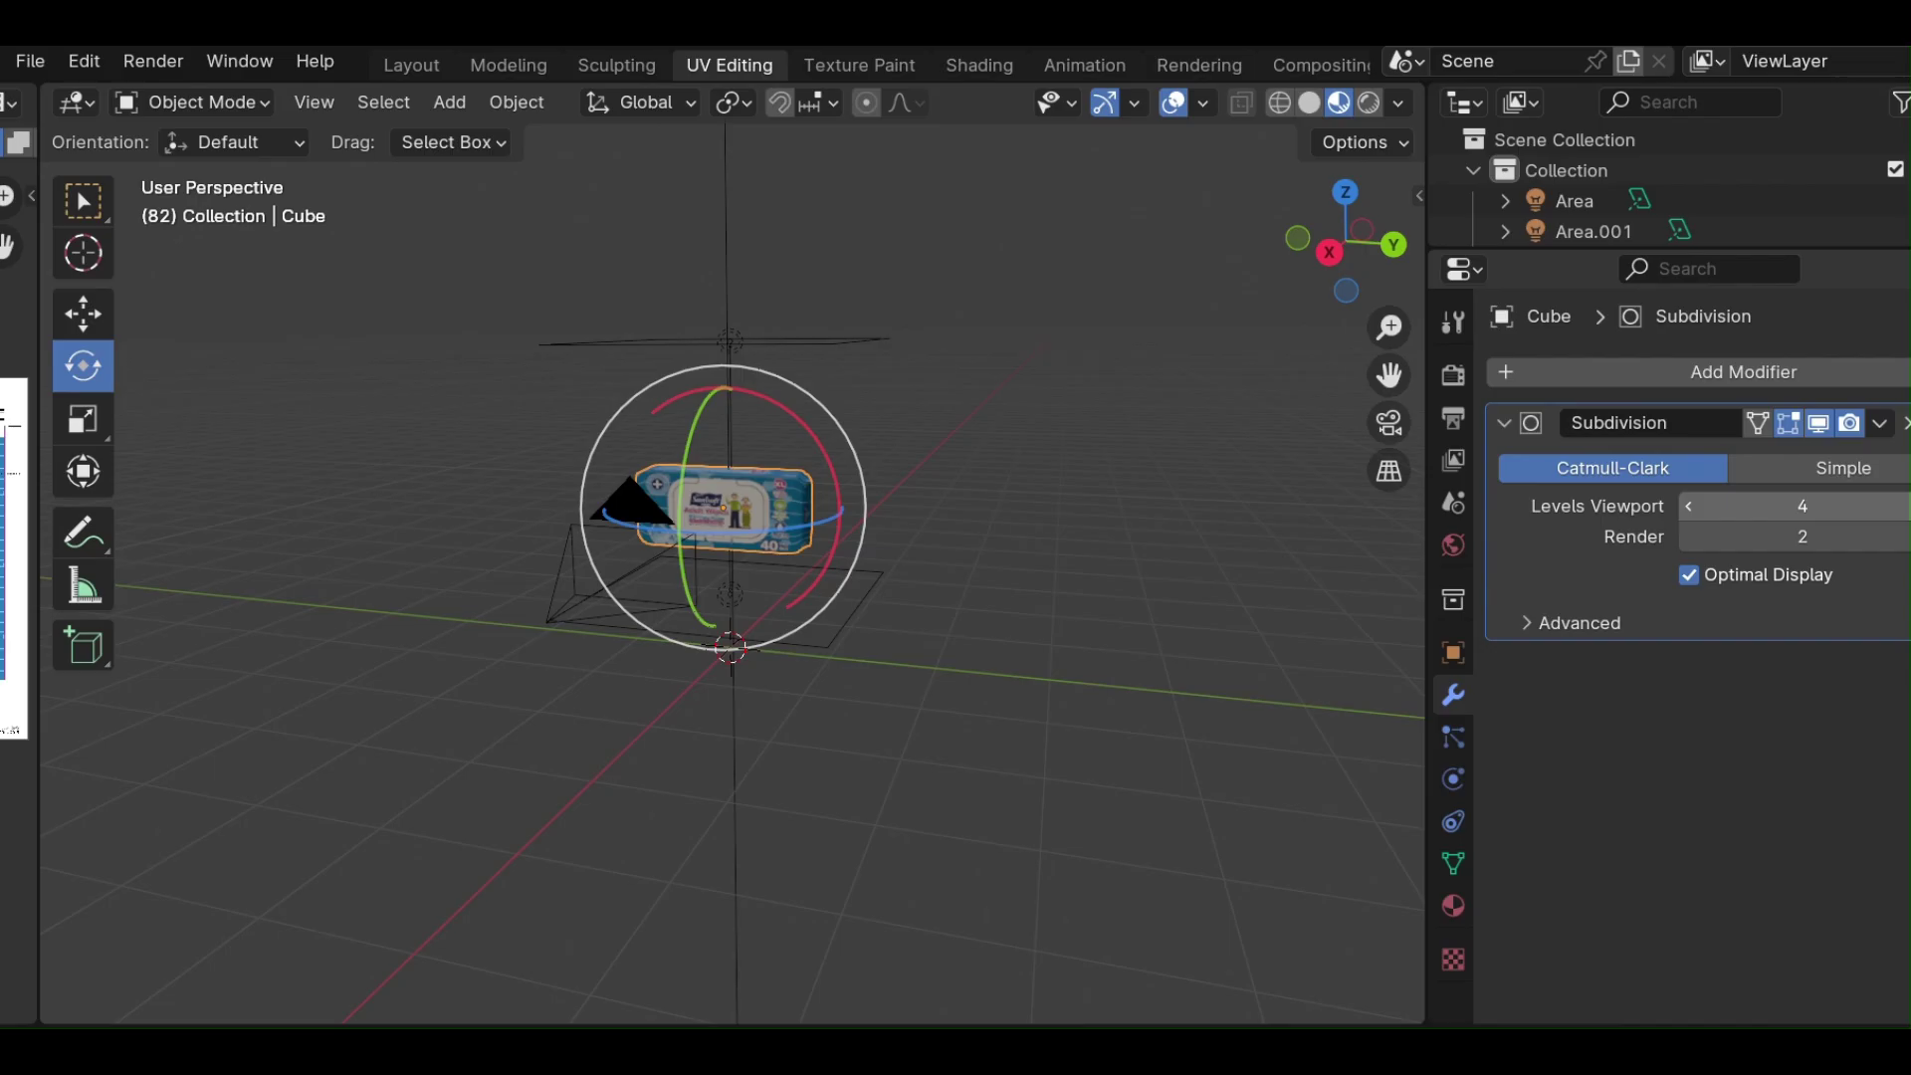
# Raise the Subdivision modifier's render levels on the package from 2 to 4.
pyautogui.scroll(5, 653, 510)
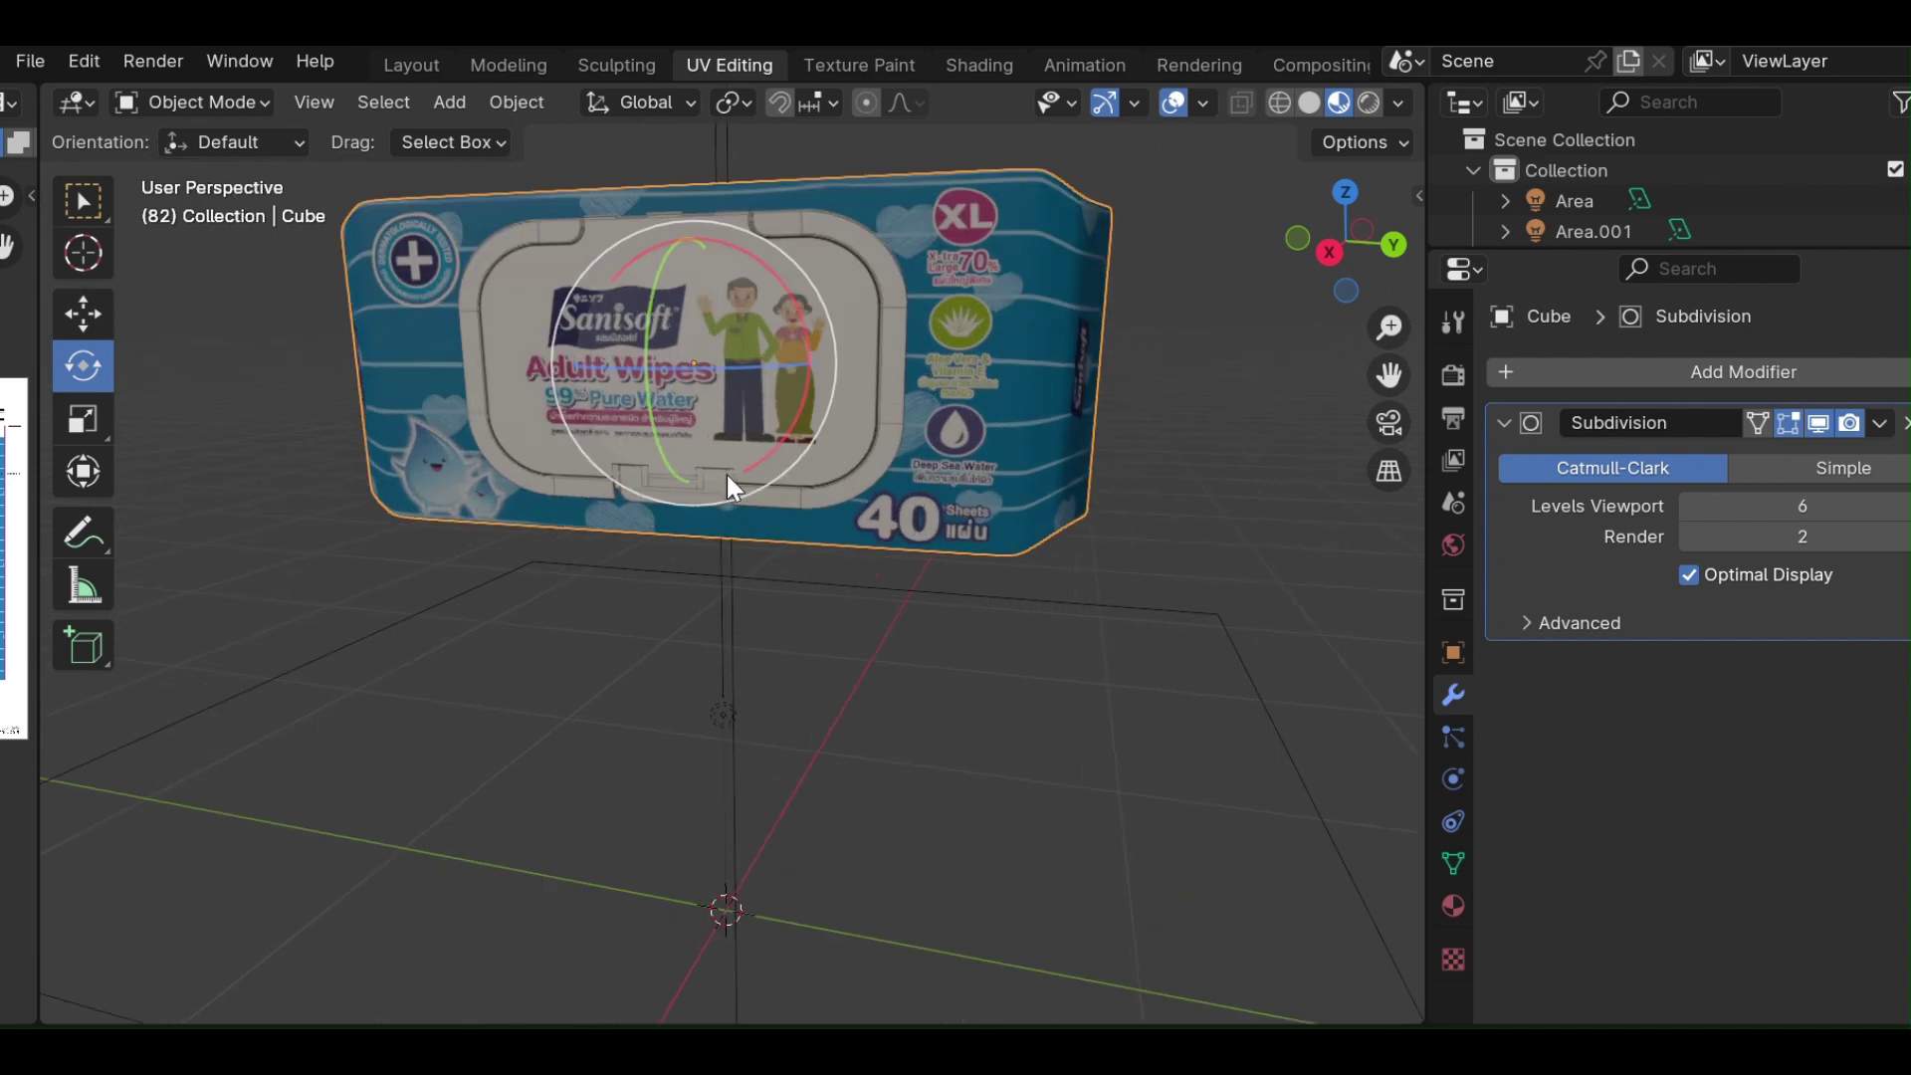
pyautogui.click(174, 66)
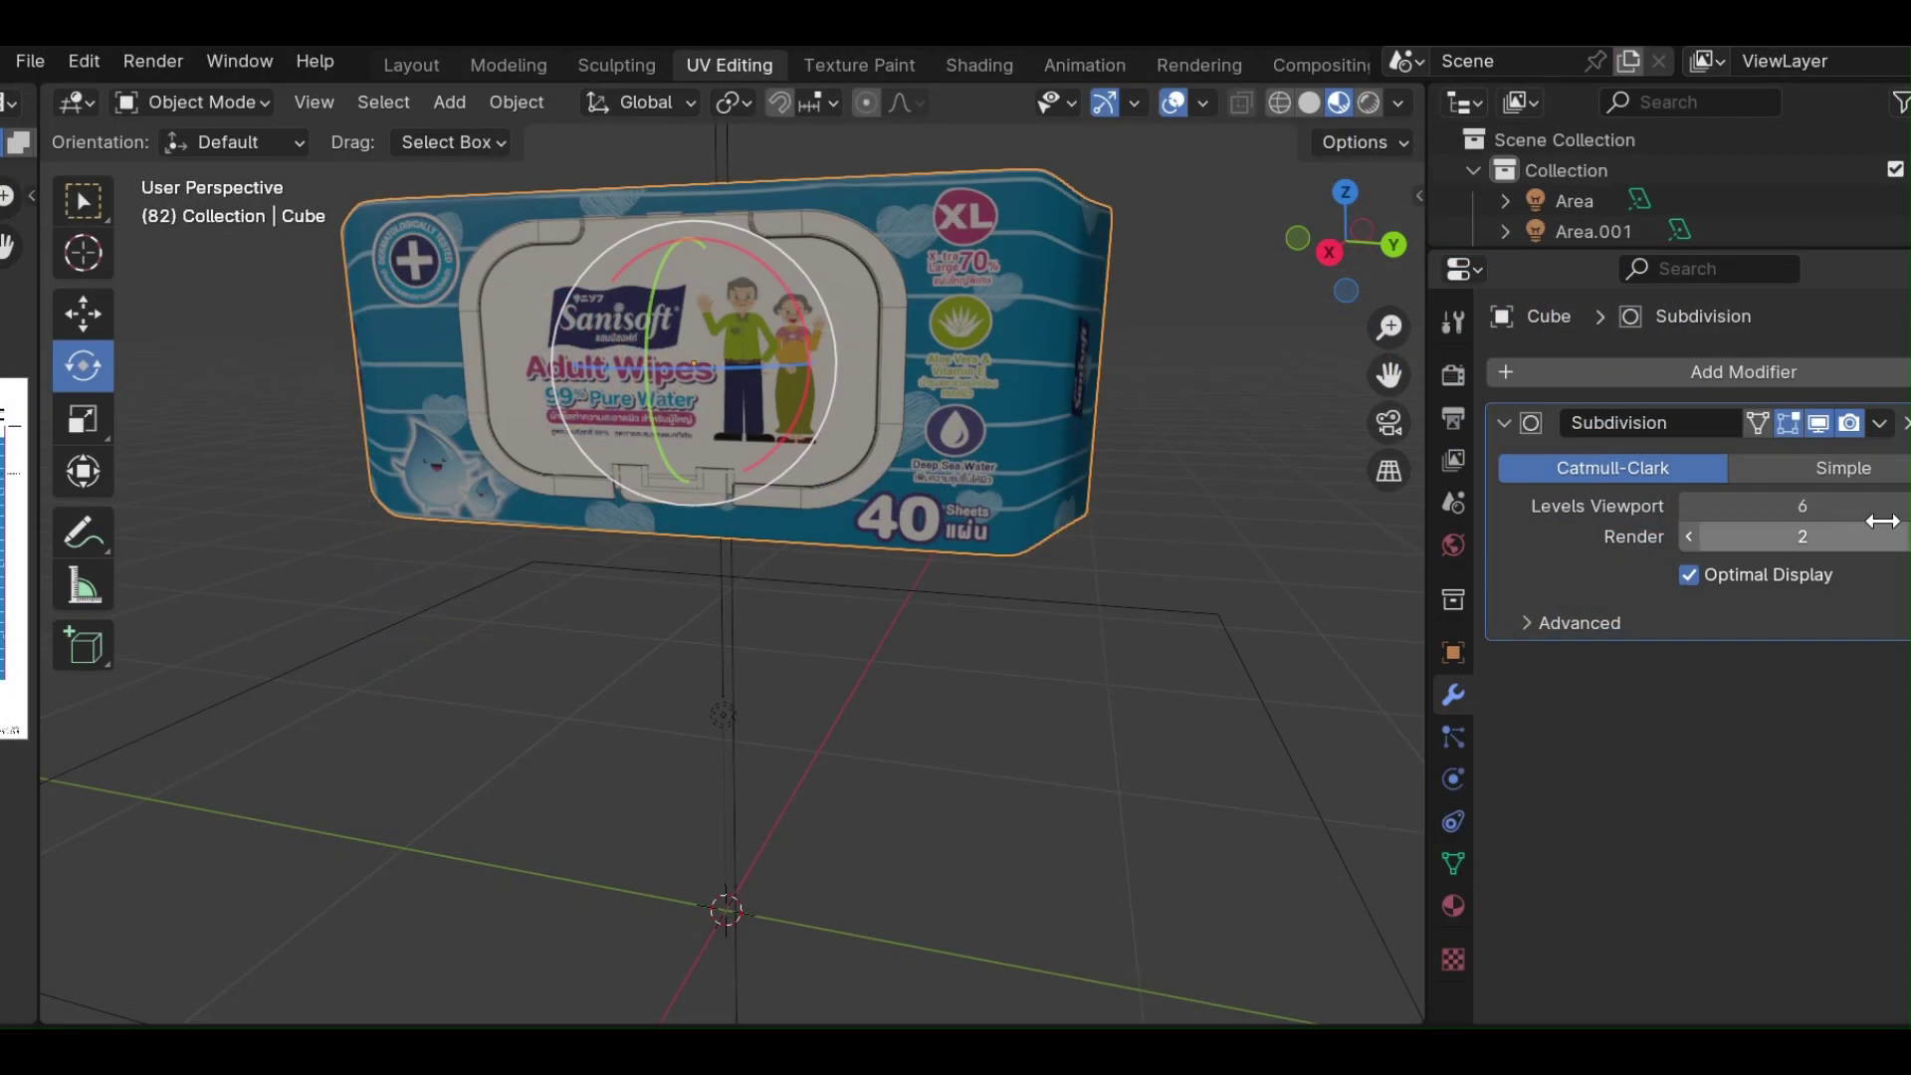
pyautogui.click(1882, 537)
pyautogui.click(1883, 536)
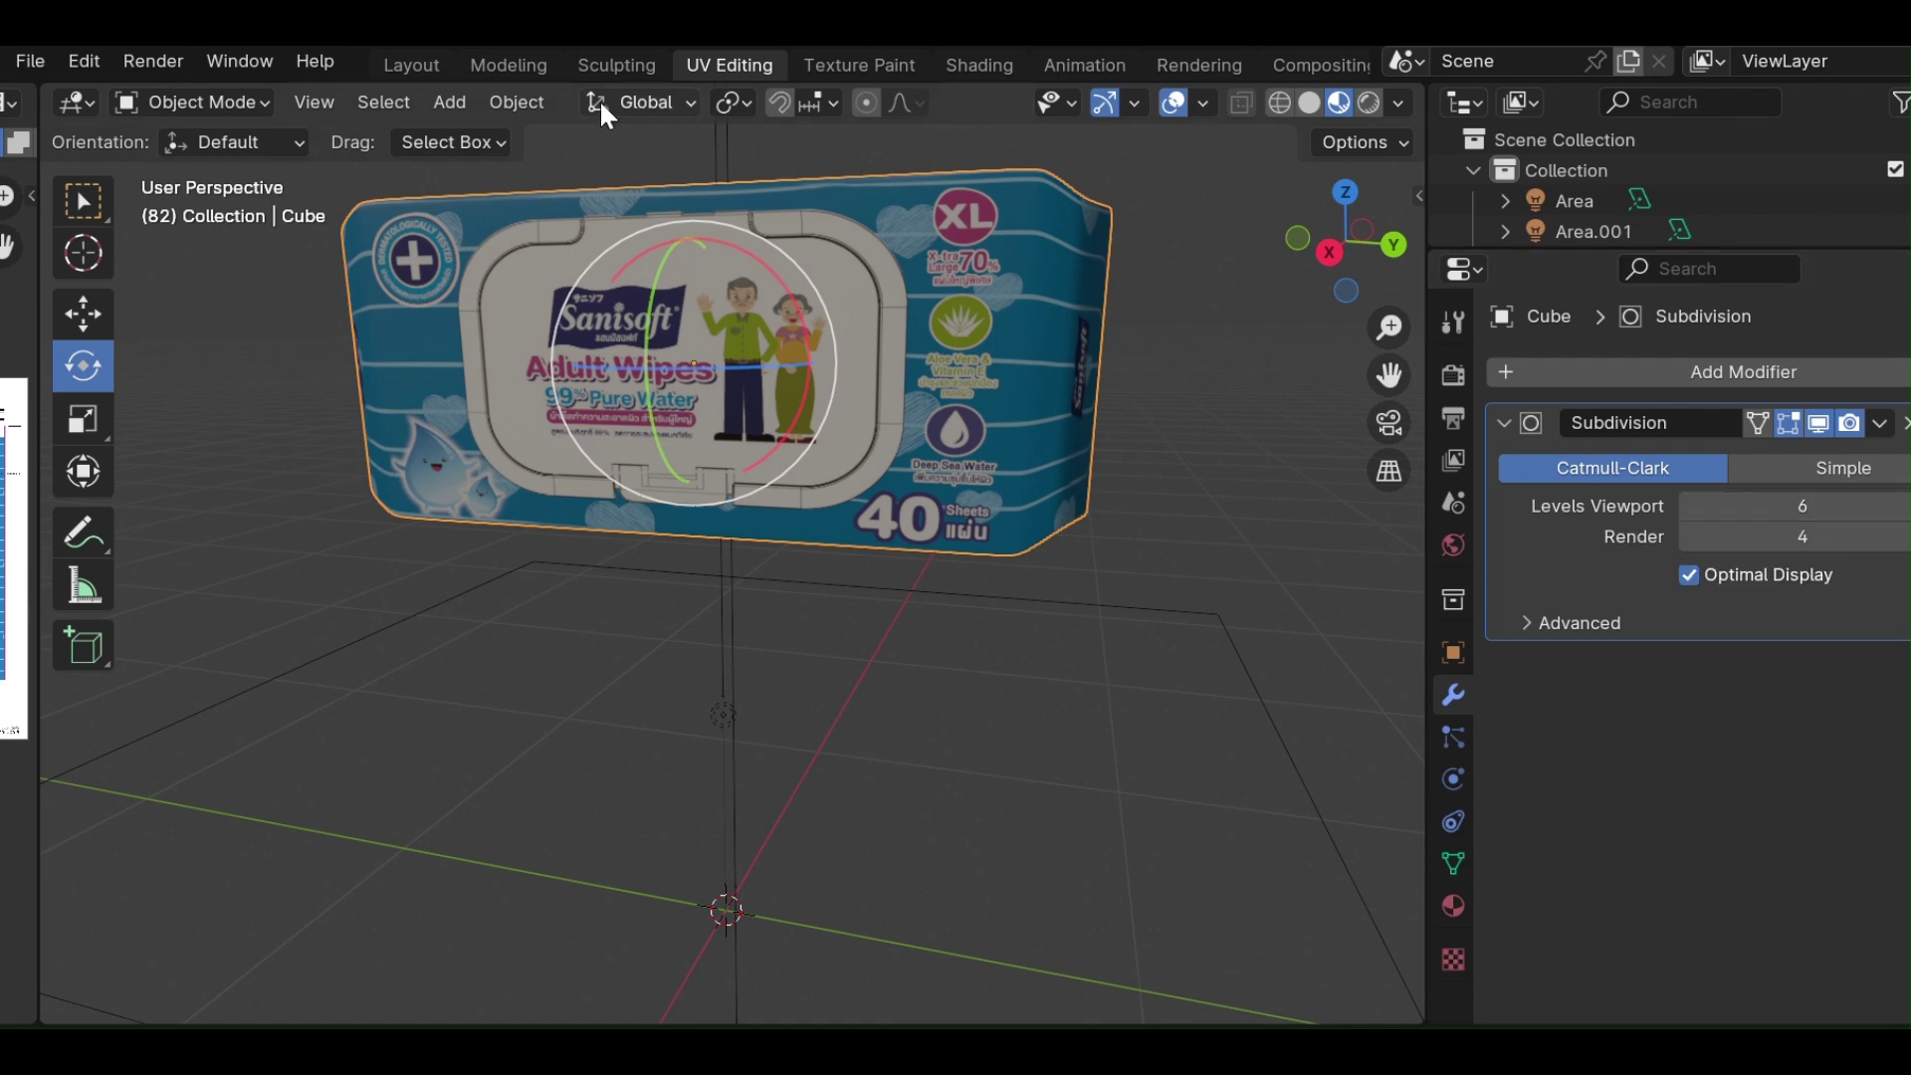
# Render a still test image of the package and close the result.
pyautogui.click(147, 62)
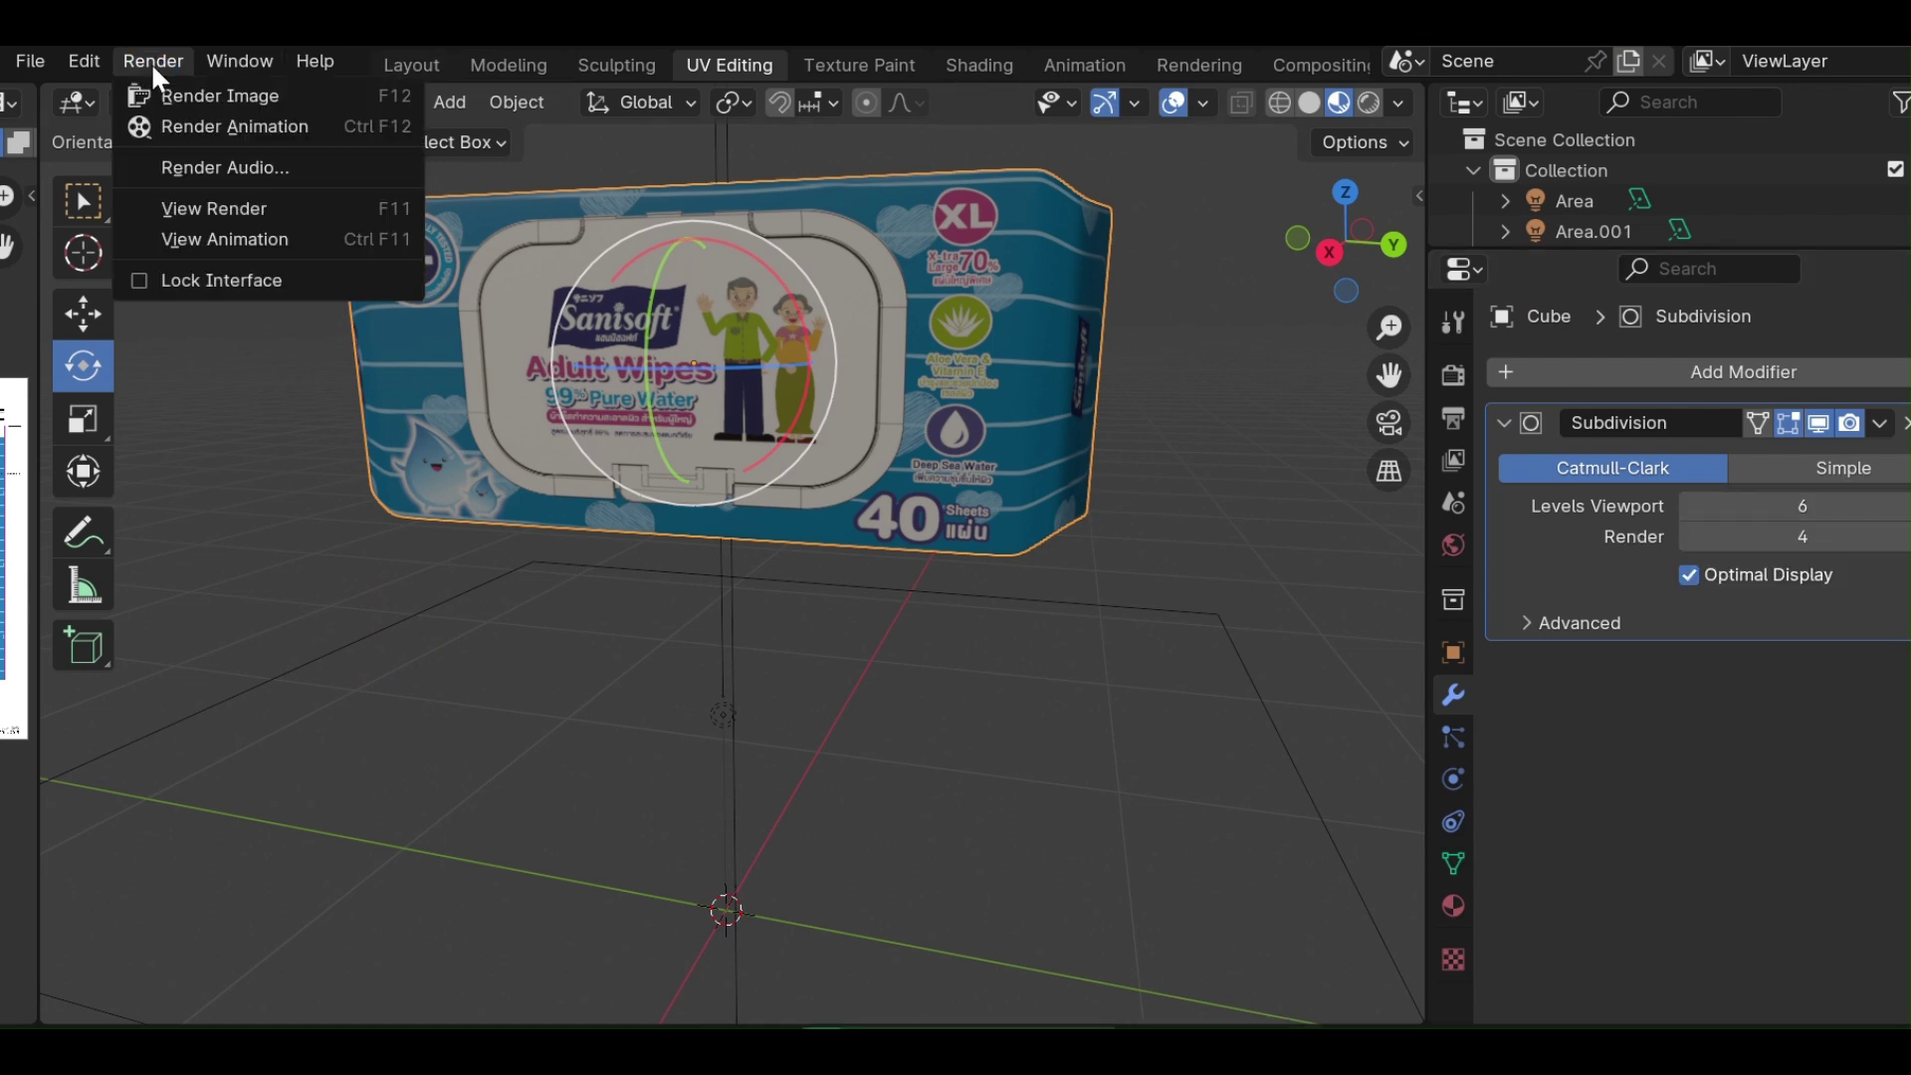
pyautogui.click(178, 95)
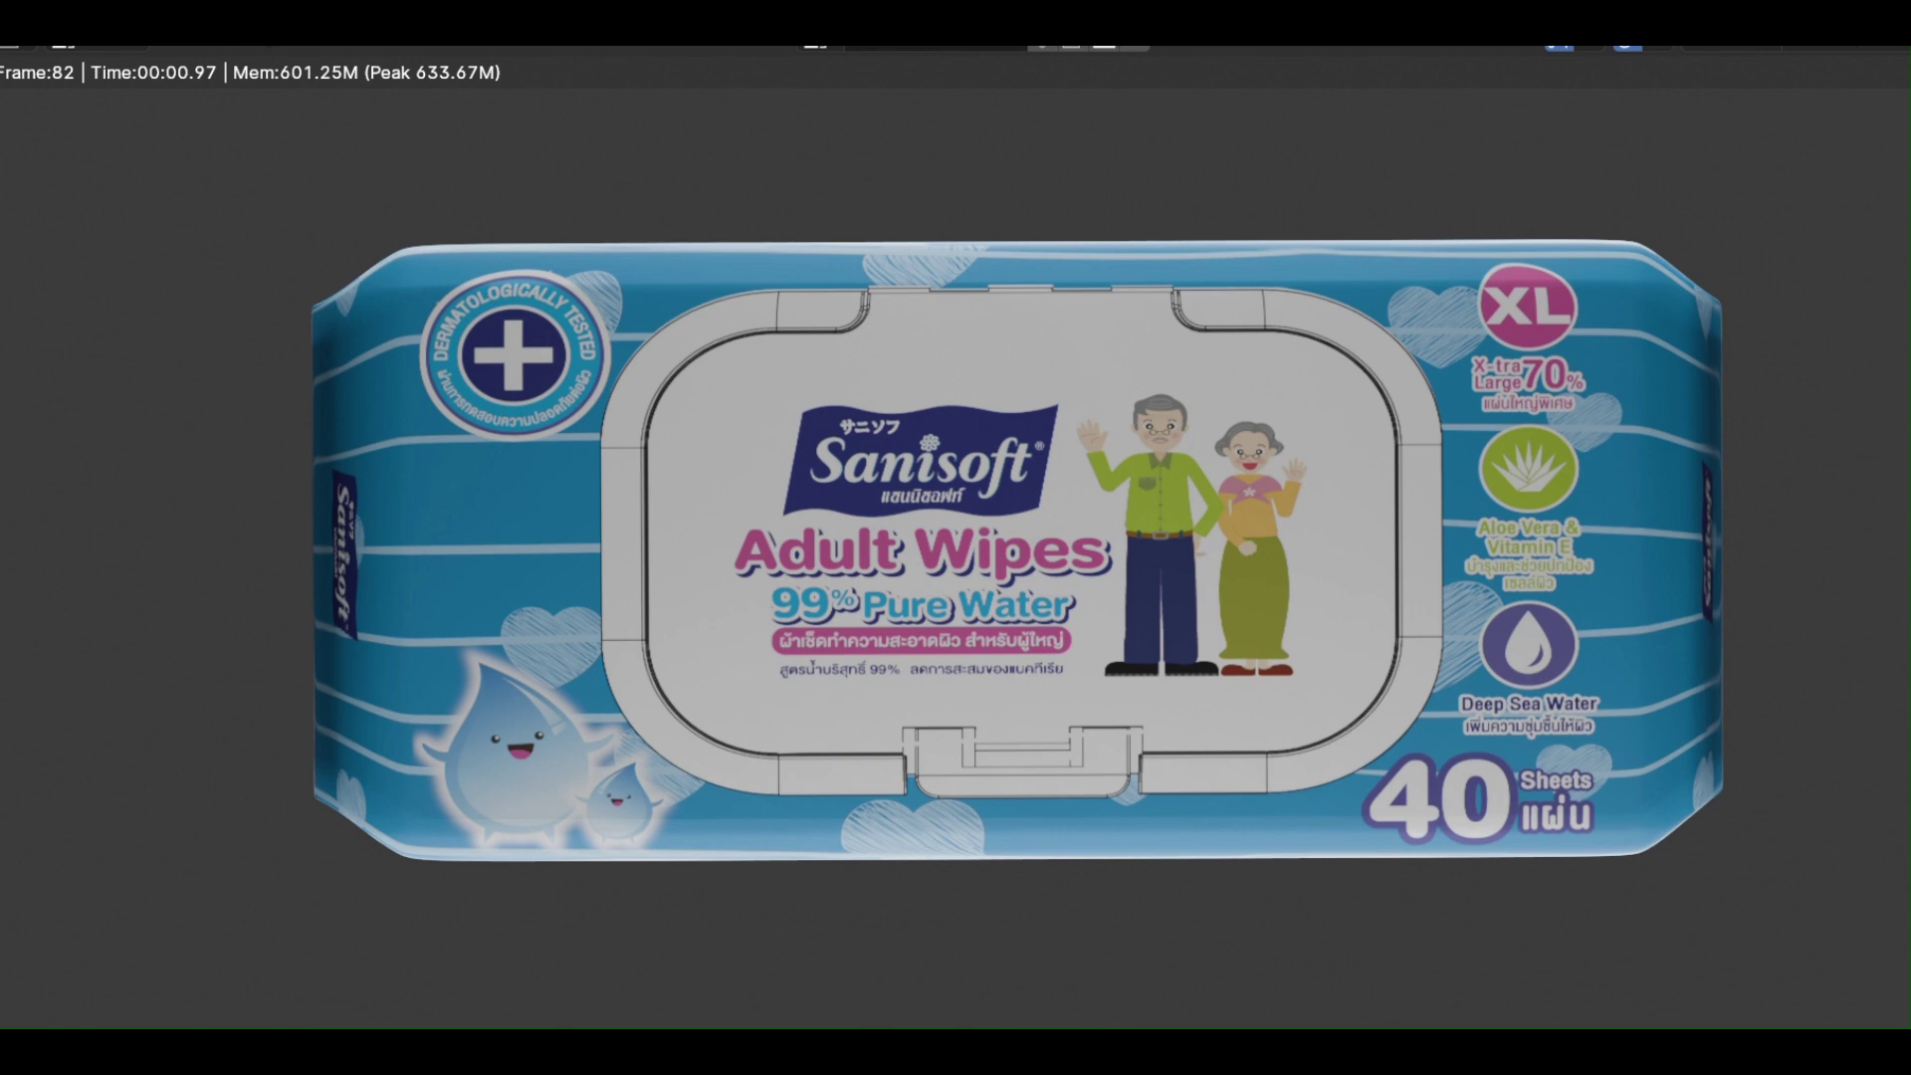
pyautogui.press('Escape')
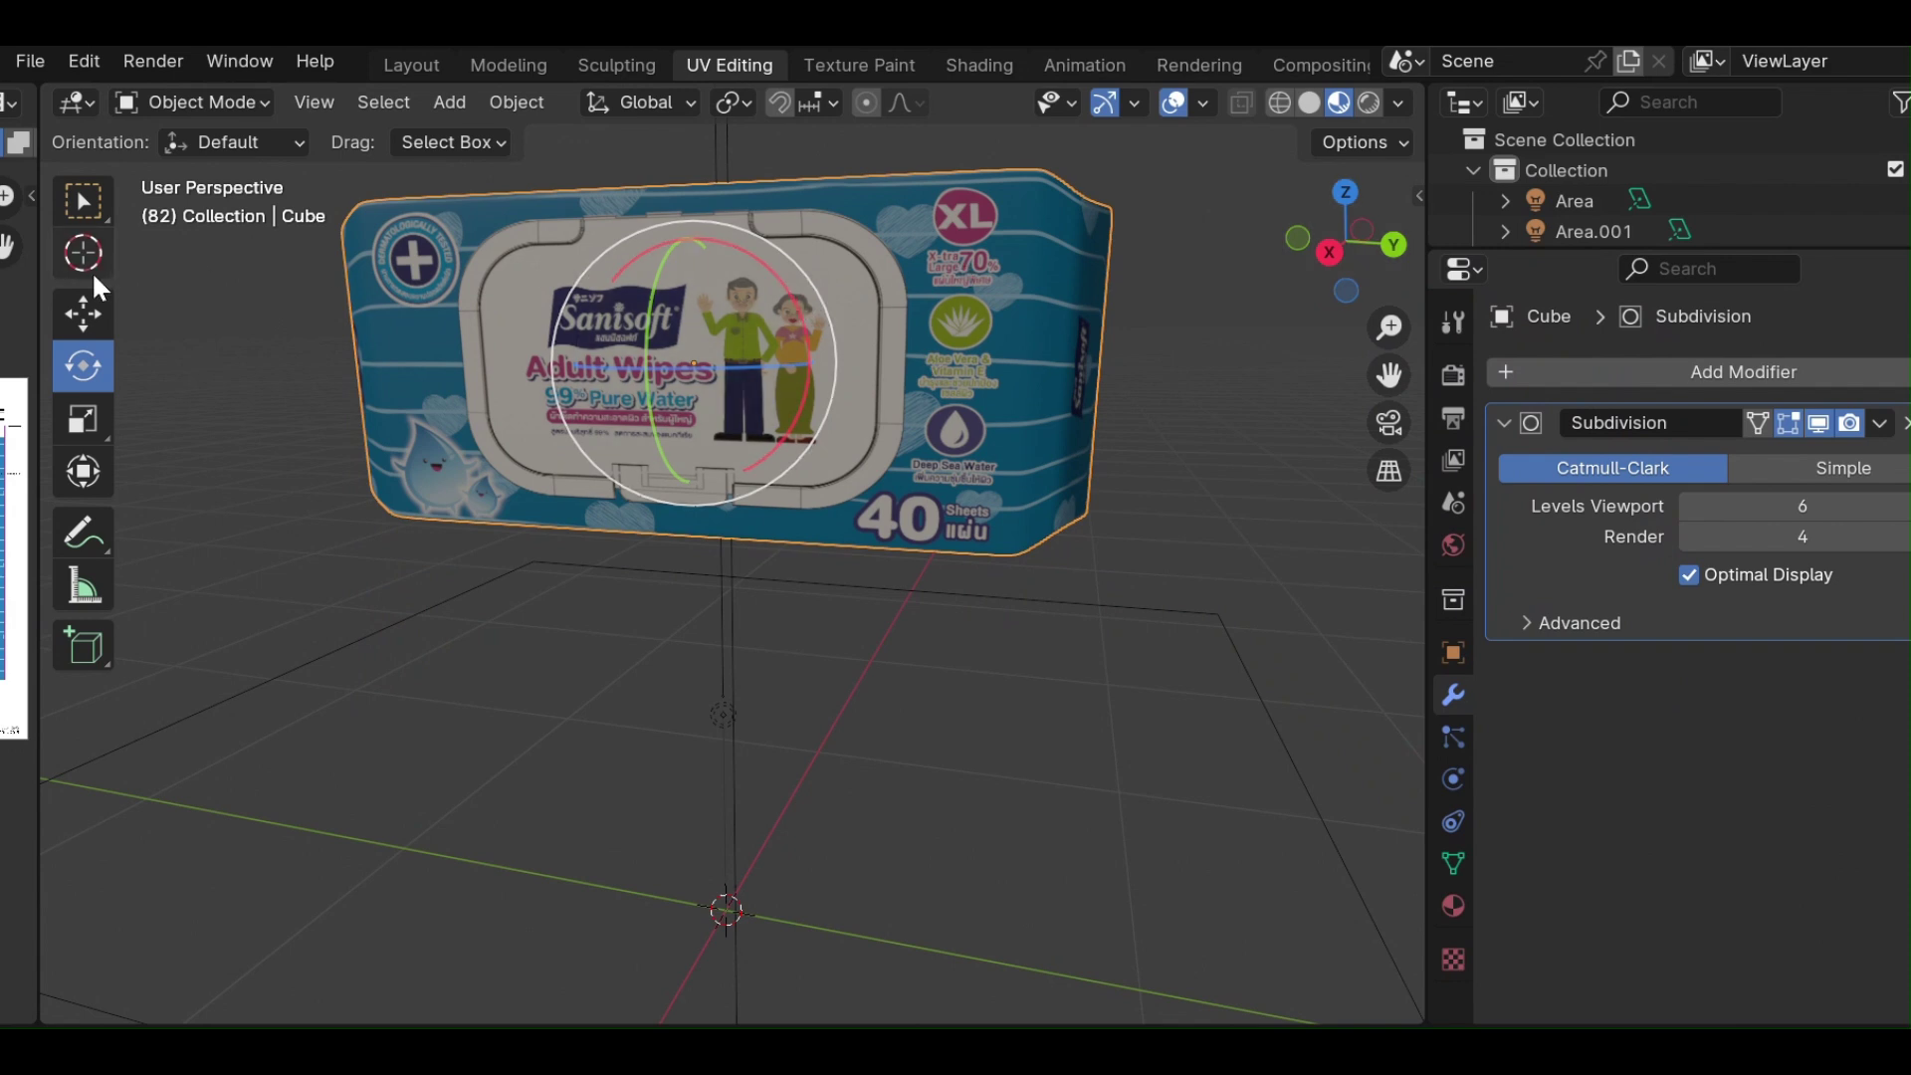
# Stretch the package slightly taller along Z and render a test image.
pyautogui.click(85, 418)
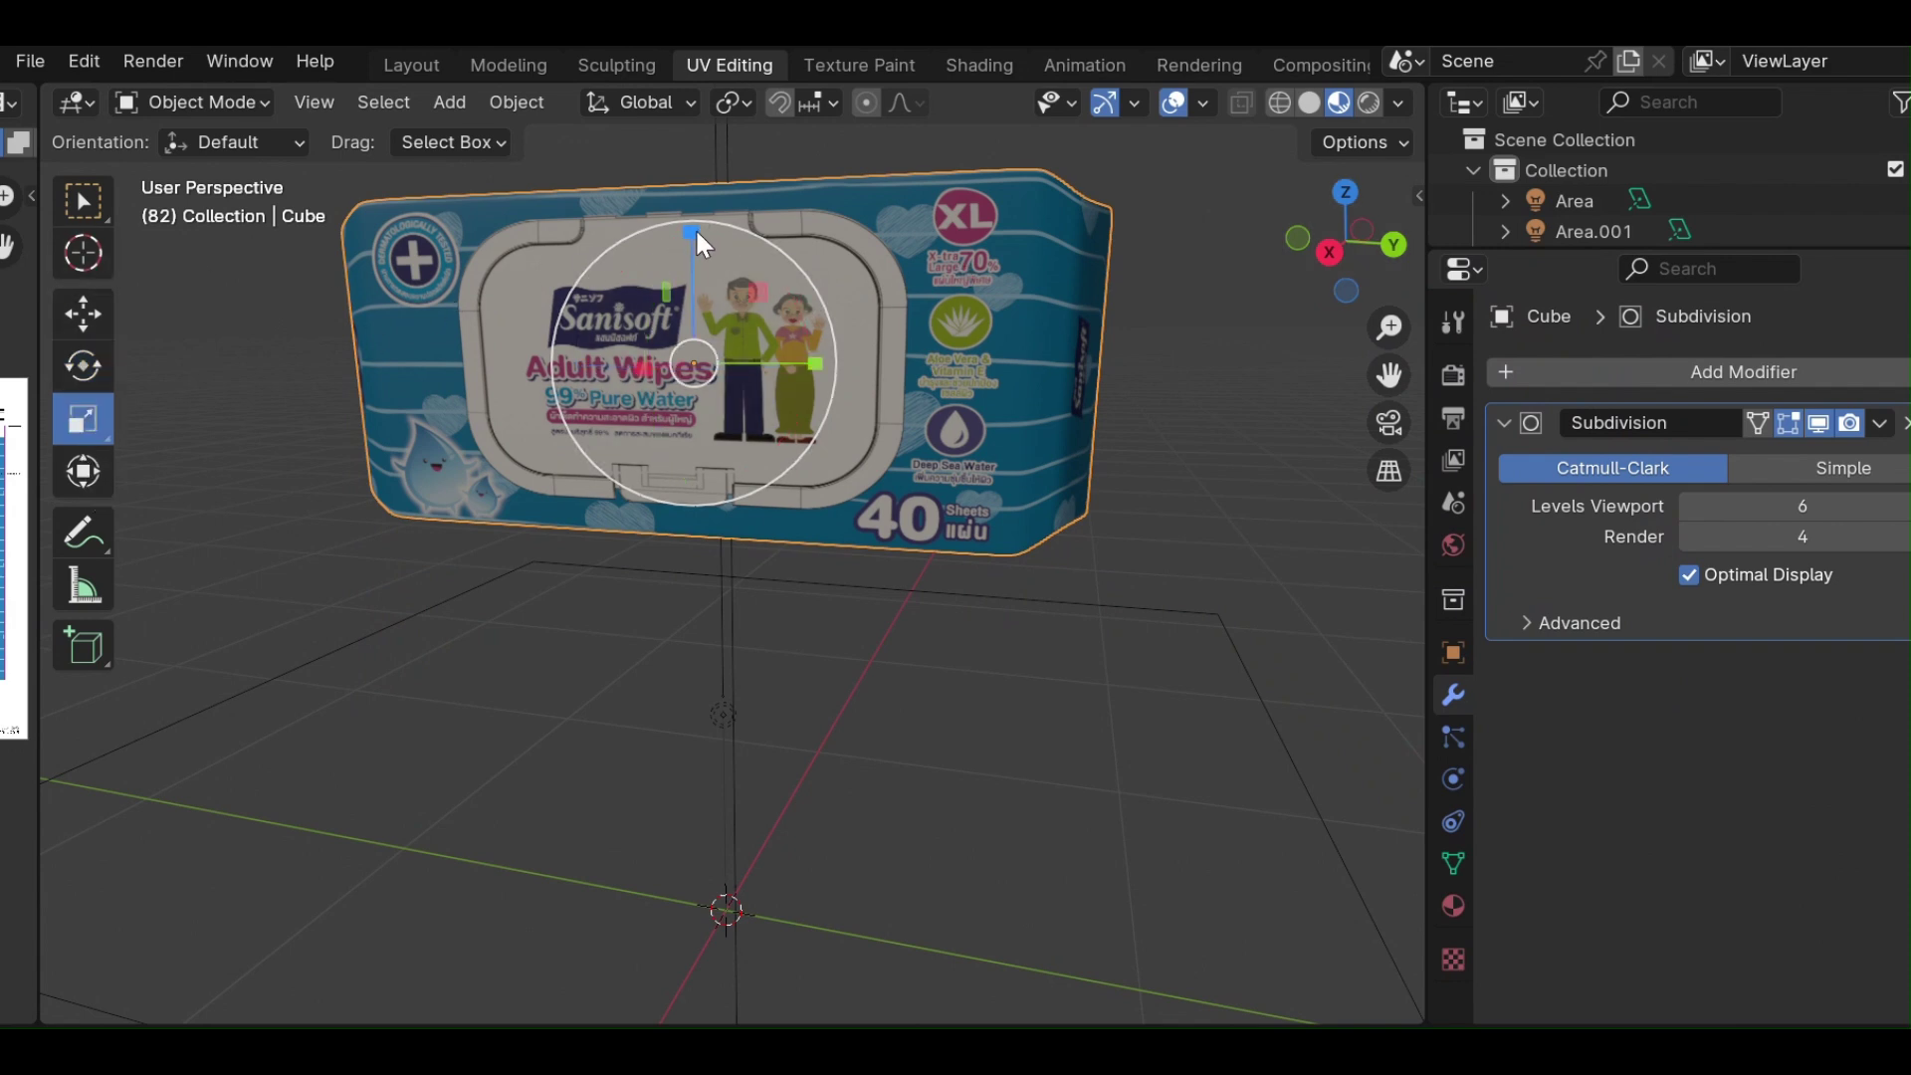
pyautogui.moveTo(694, 227); pyautogui.dragTo(701, 225)
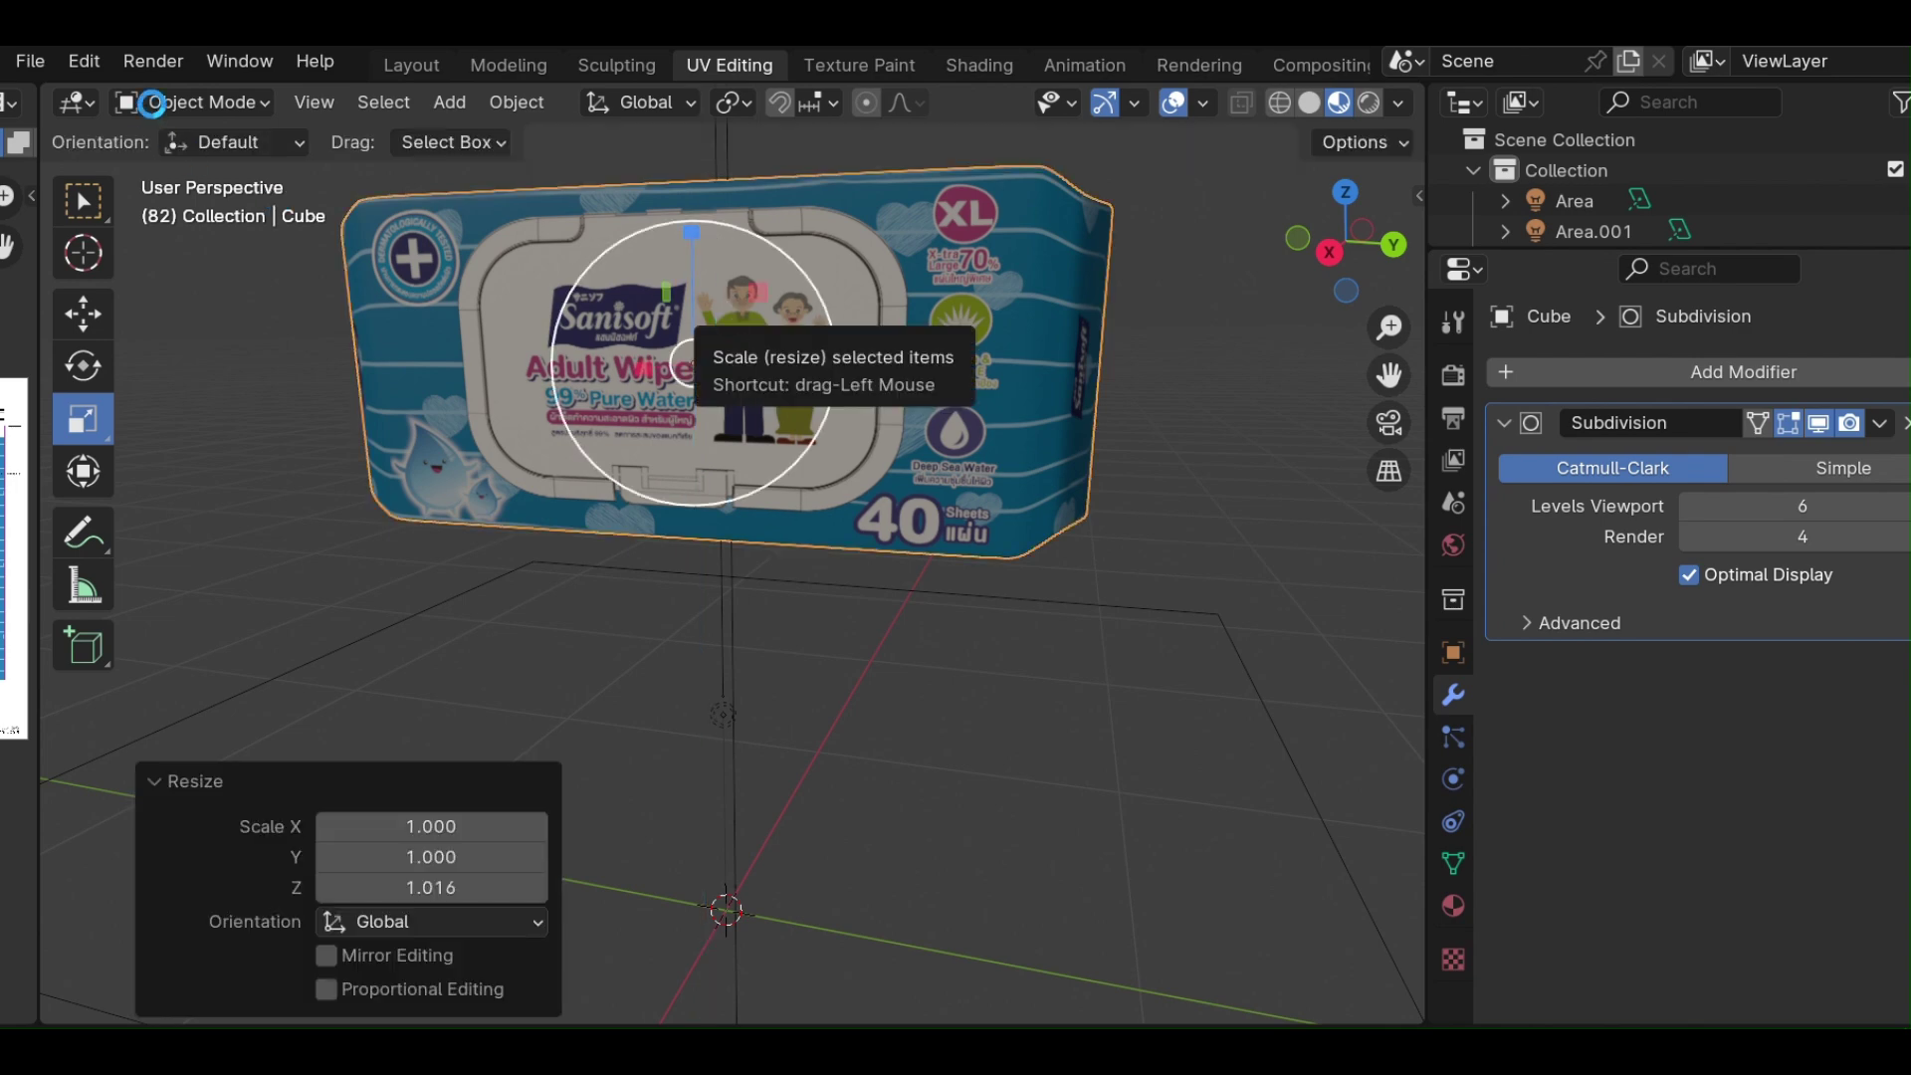
pyautogui.click(153, 61)
pyautogui.click(165, 95)
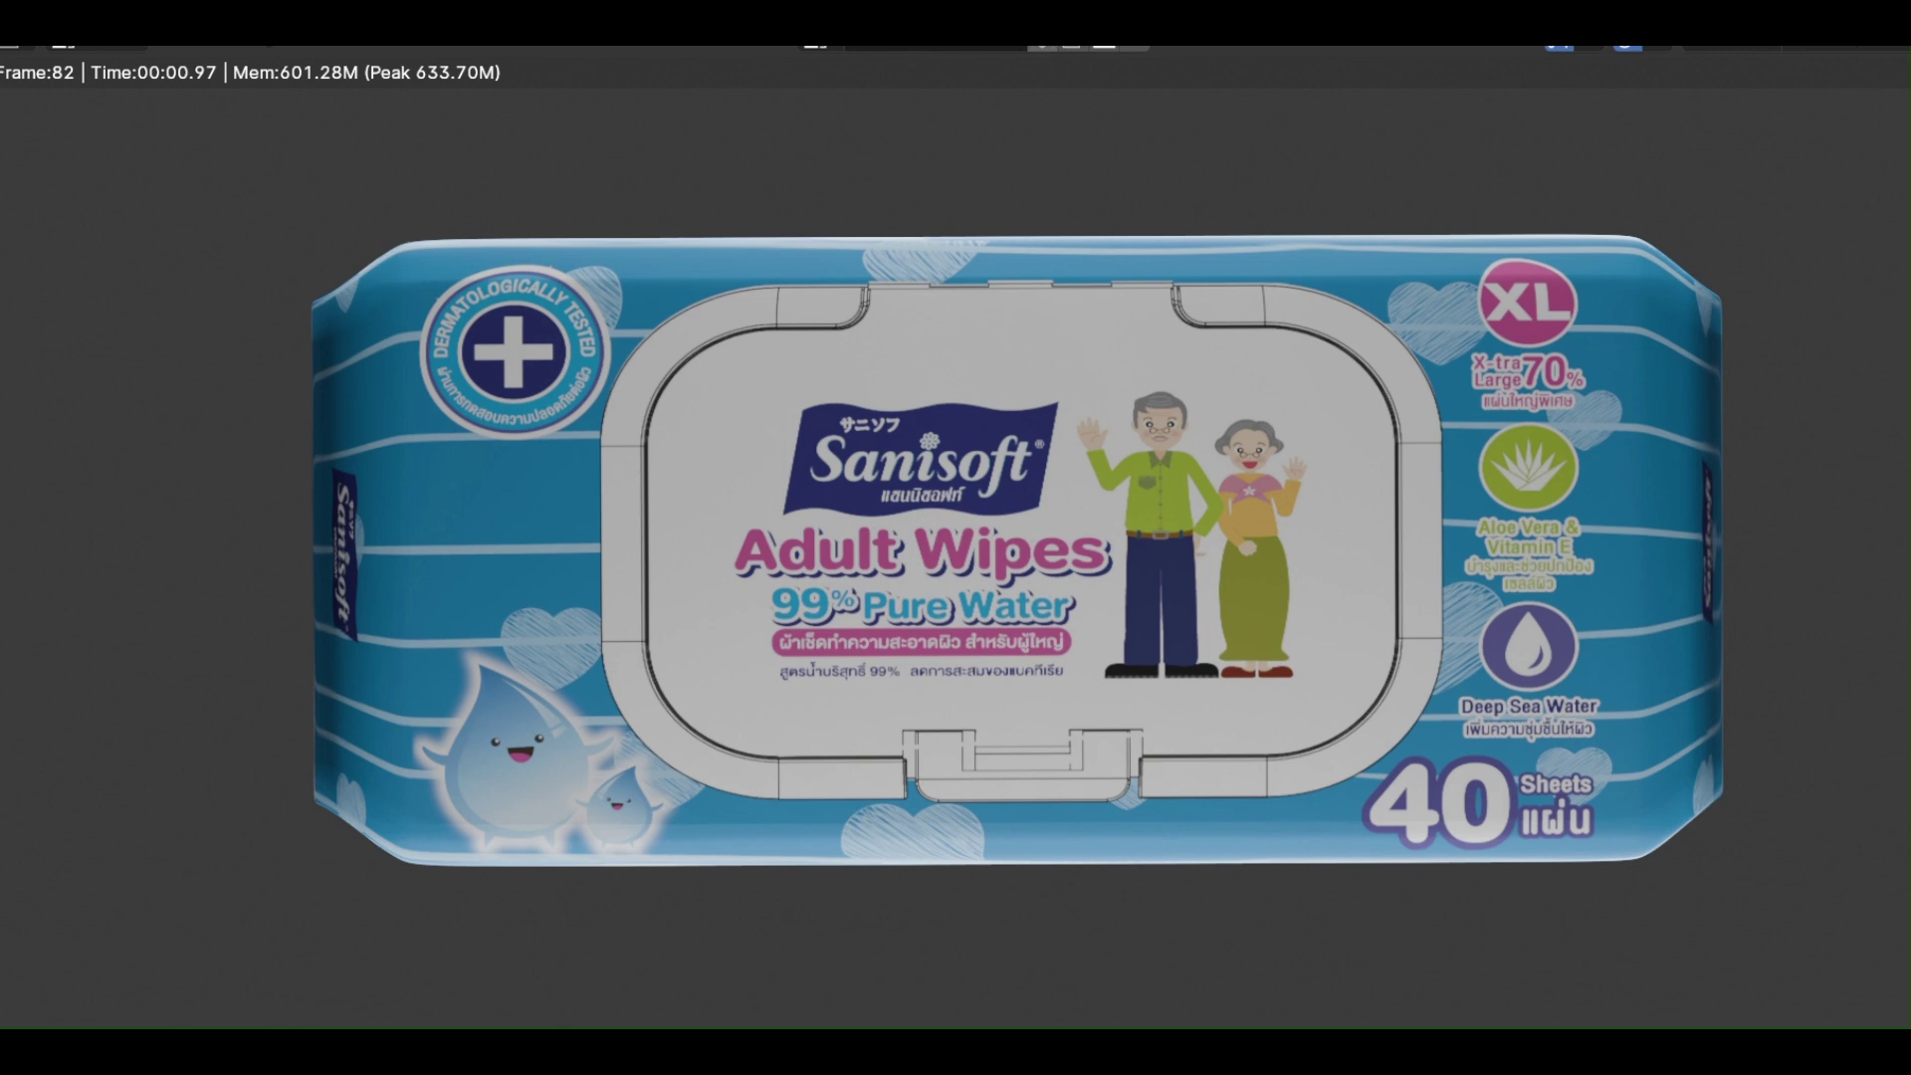
pyautogui.press('Escape')
# Set the Subdivision modifier's render levels to 6.
pyautogui.click(1803, 537)
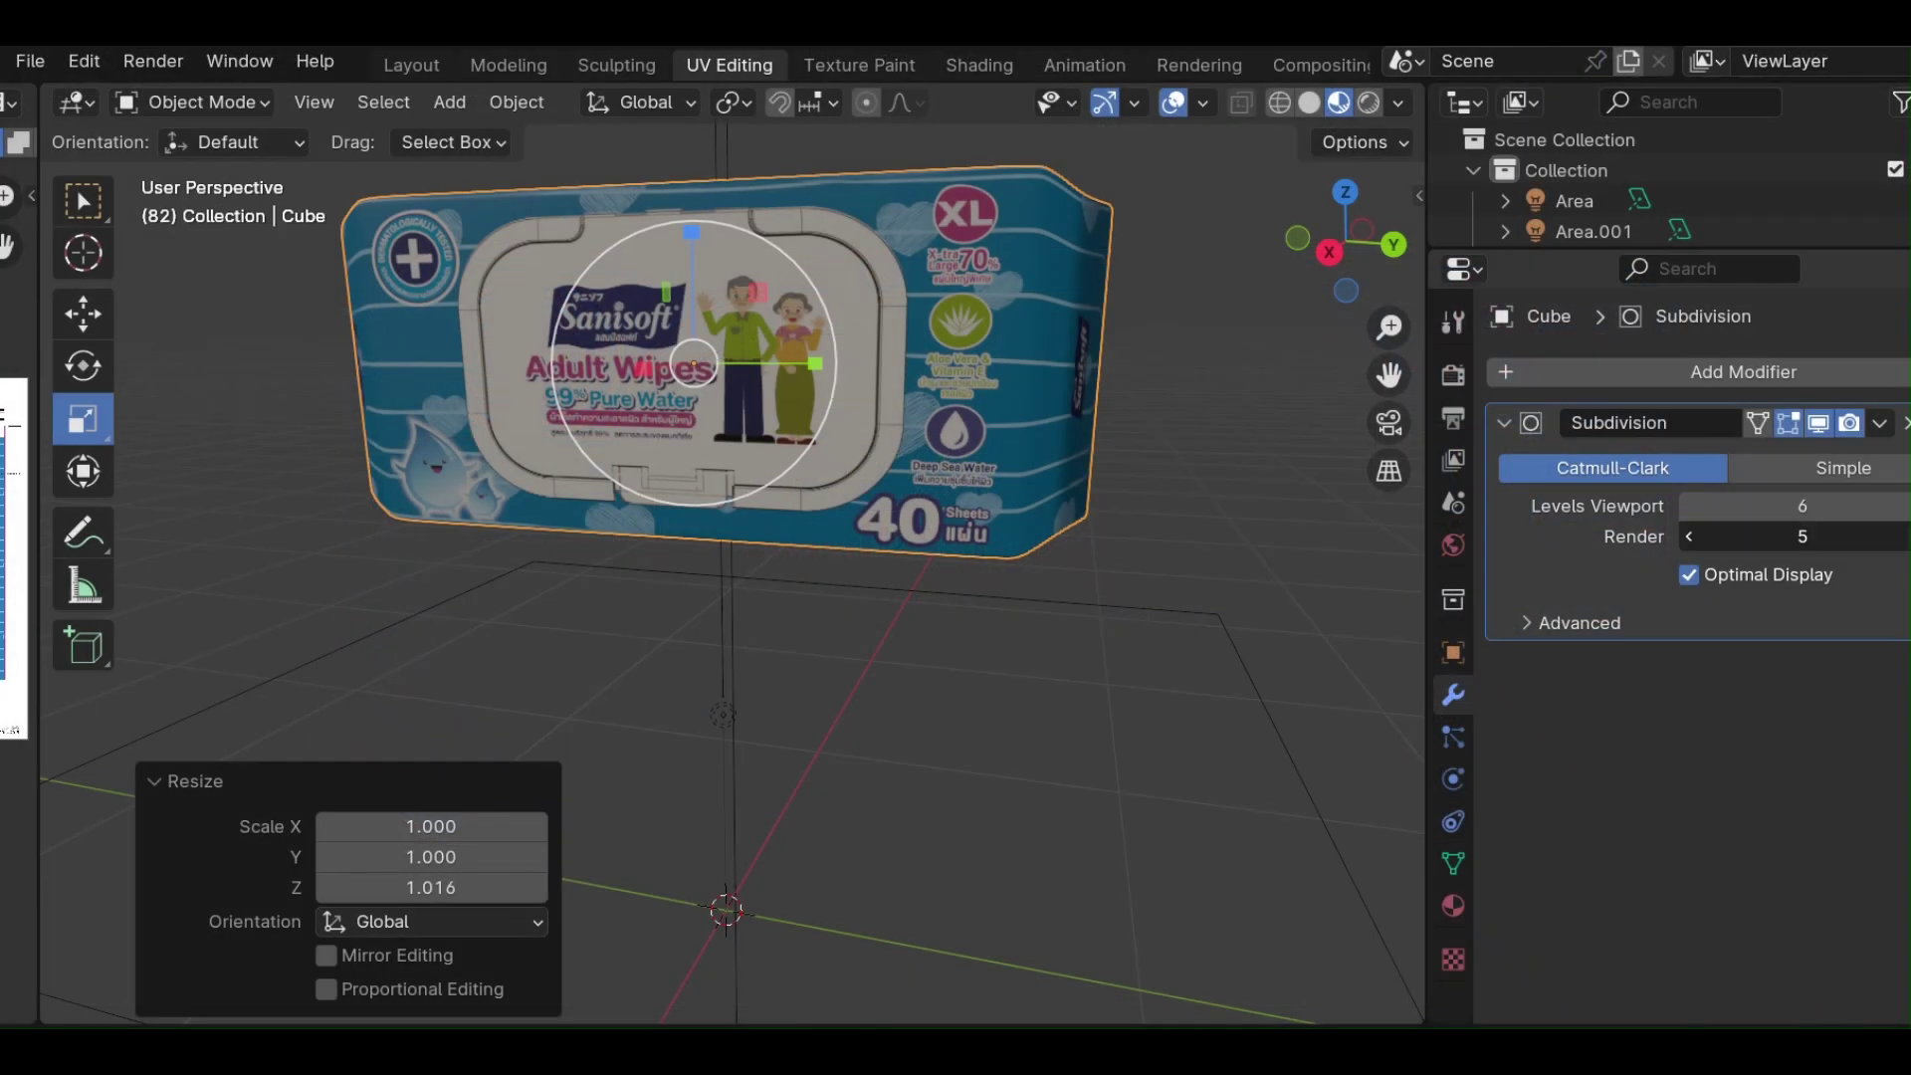
pyautogui.write('6')
pyautogui.press('Return')
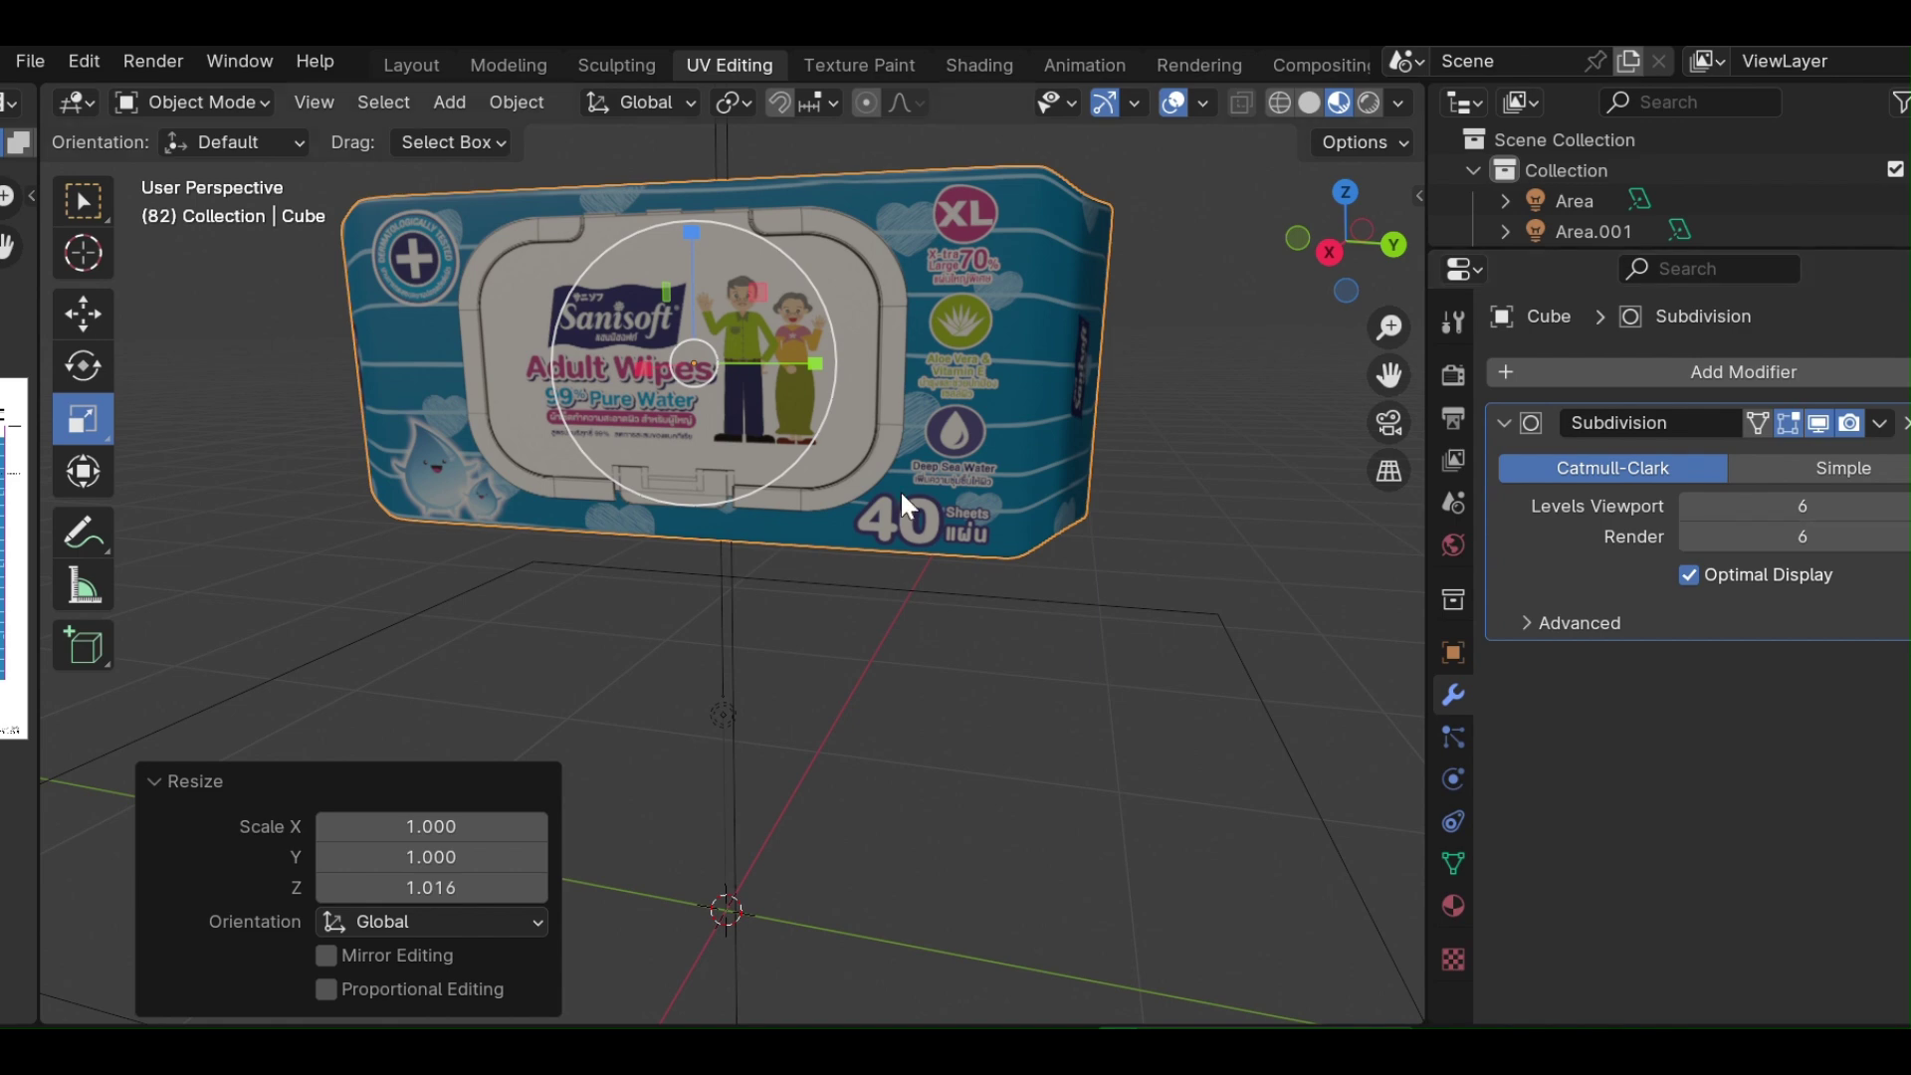
pyautogui.click(147, 64)
pyautogui.moveTo(1896, 575)
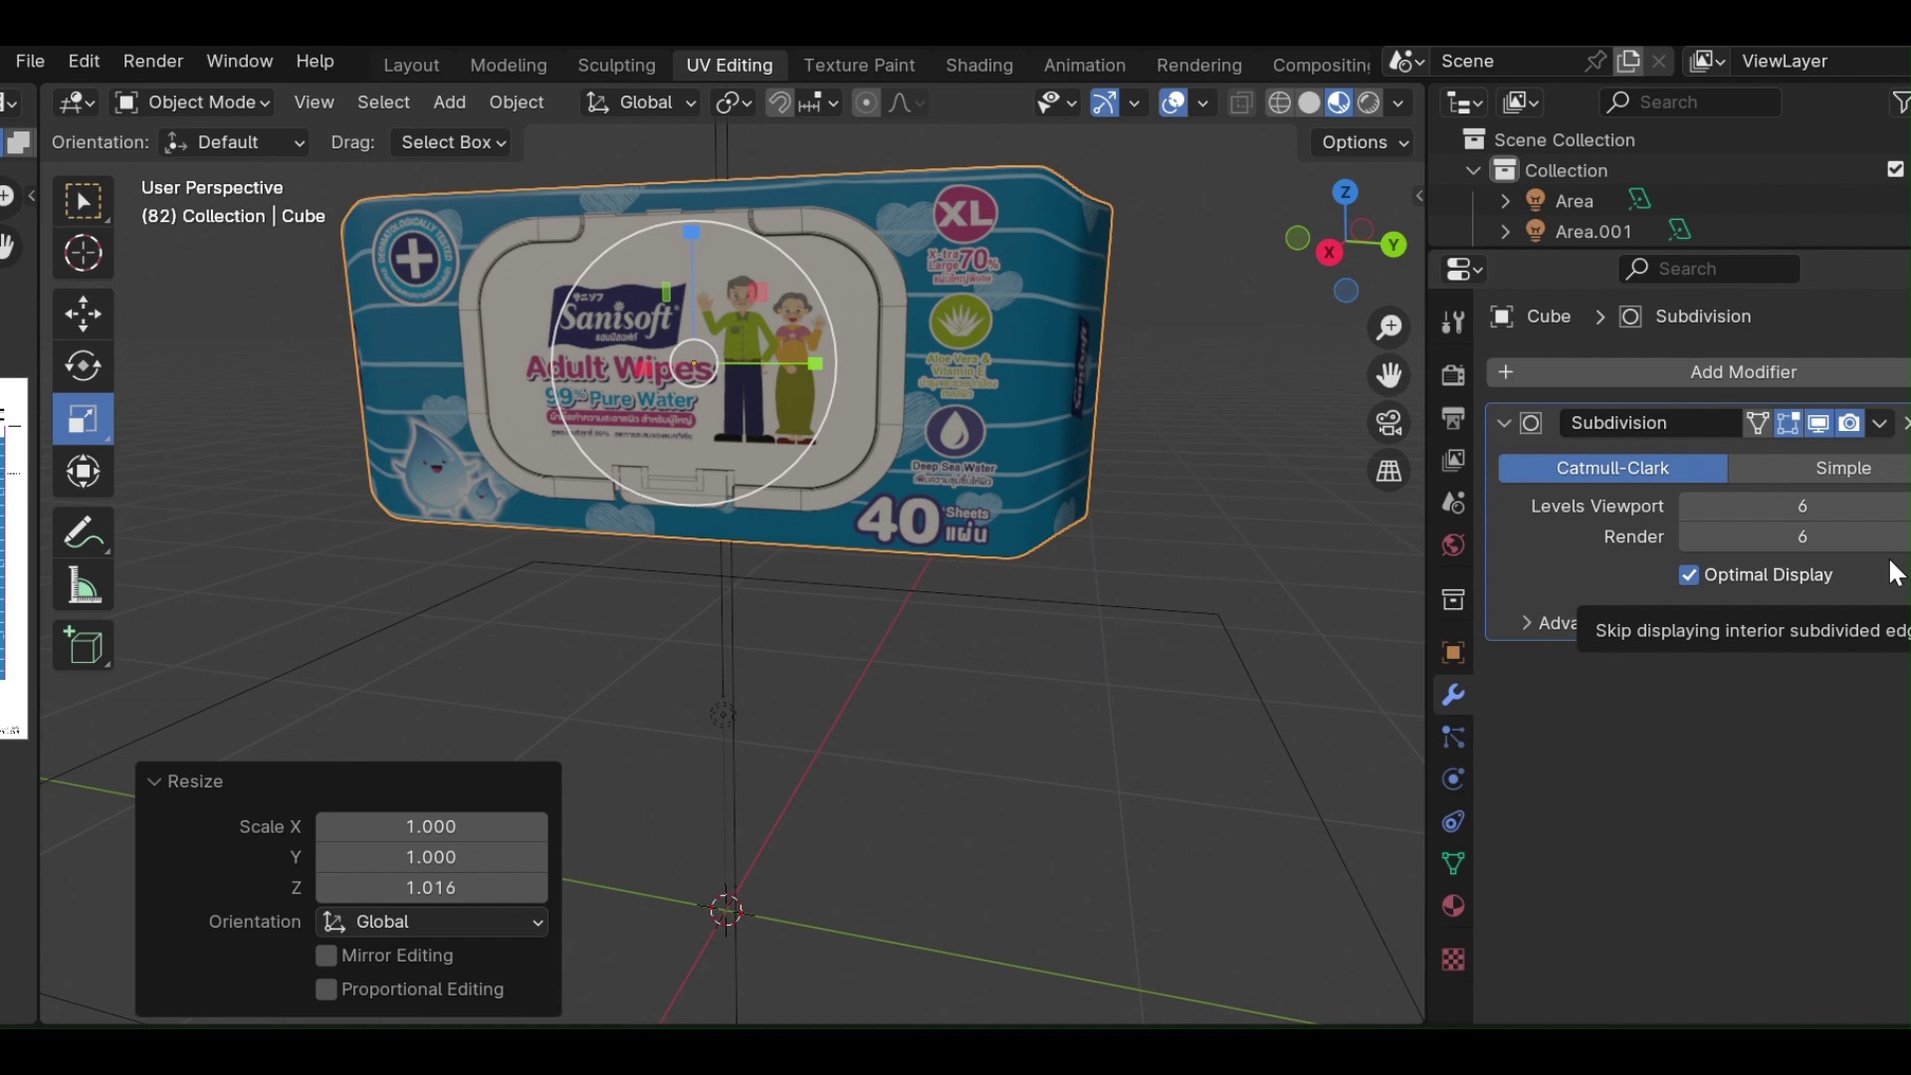
# Lower the render subdivision levels from 6 to 4 and deselect the package.
pyautogui.click(1689, 537)
pyautogui.click(1689, 536)
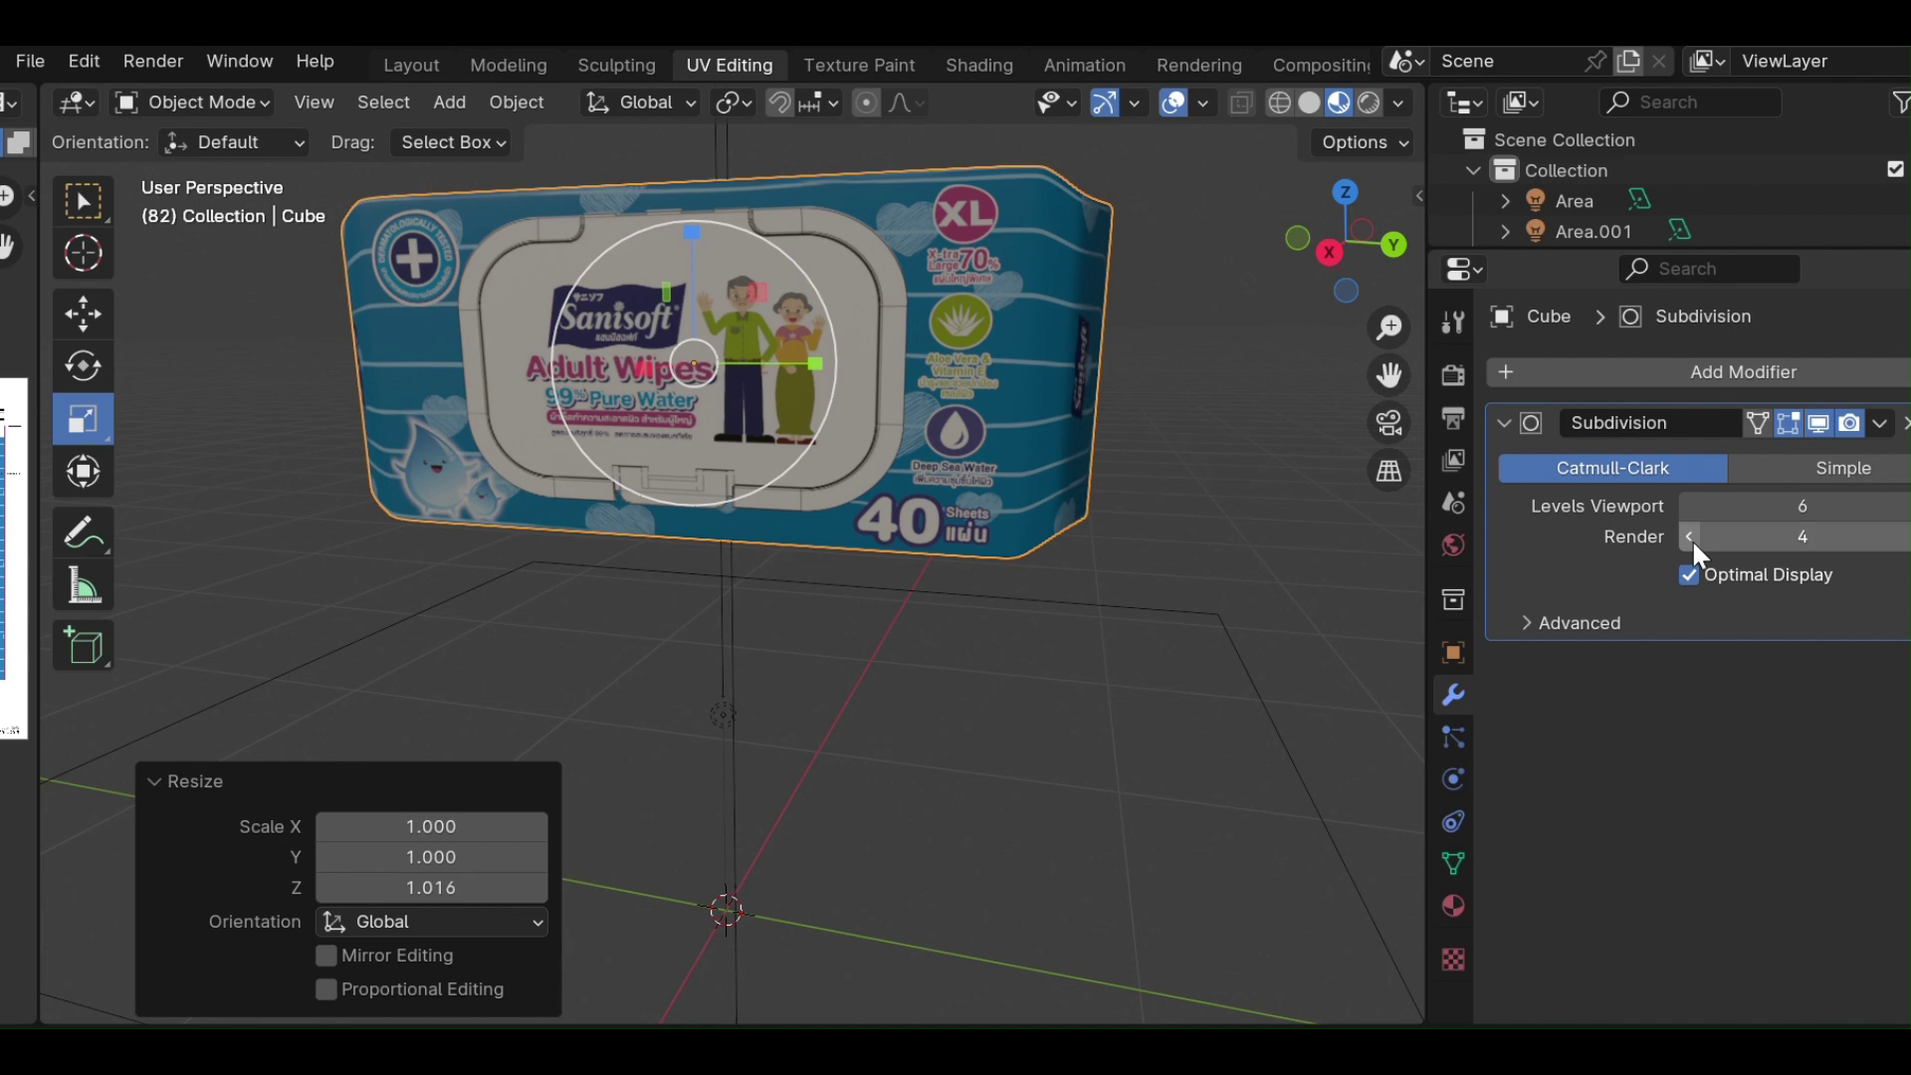
pyautogui.click(1208, 525)
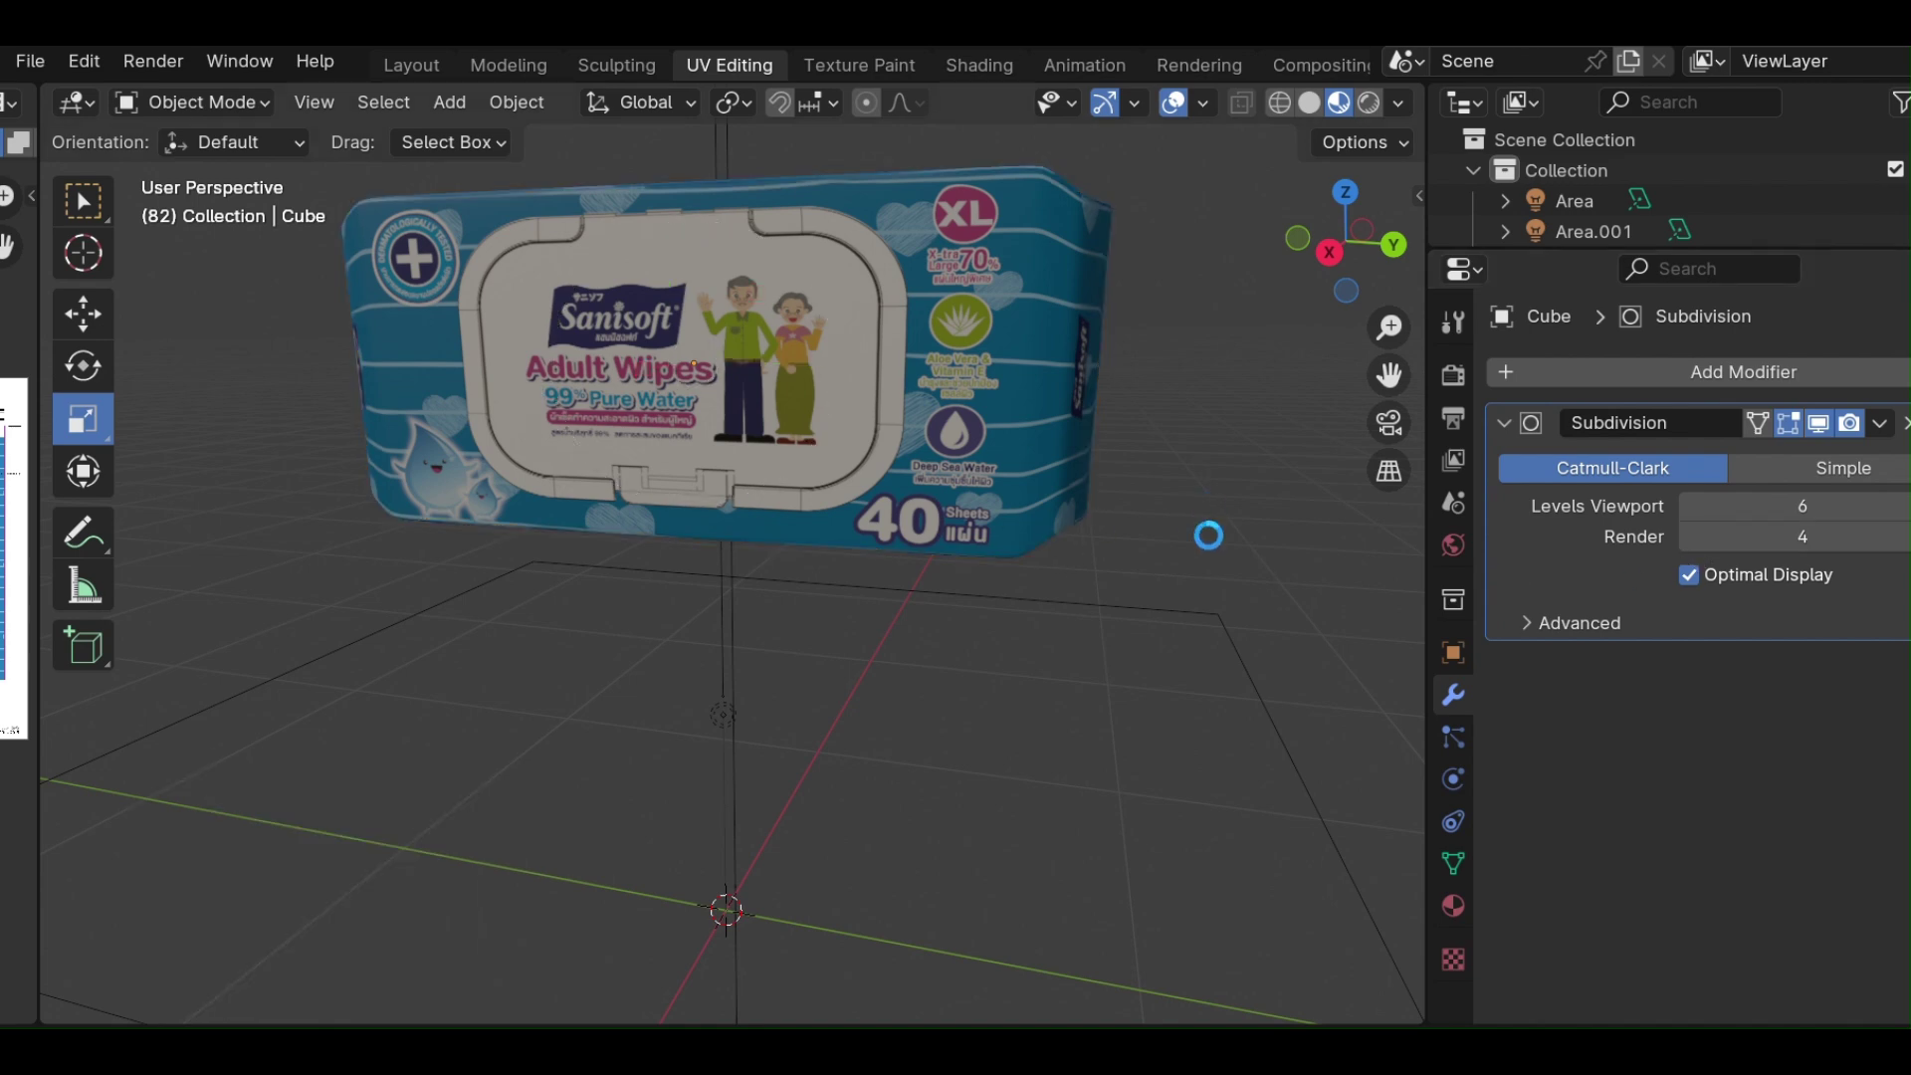
pyautogui.scroll(-3, 1119, 428)
pyautogui.scroll(-2, 1075, 438)
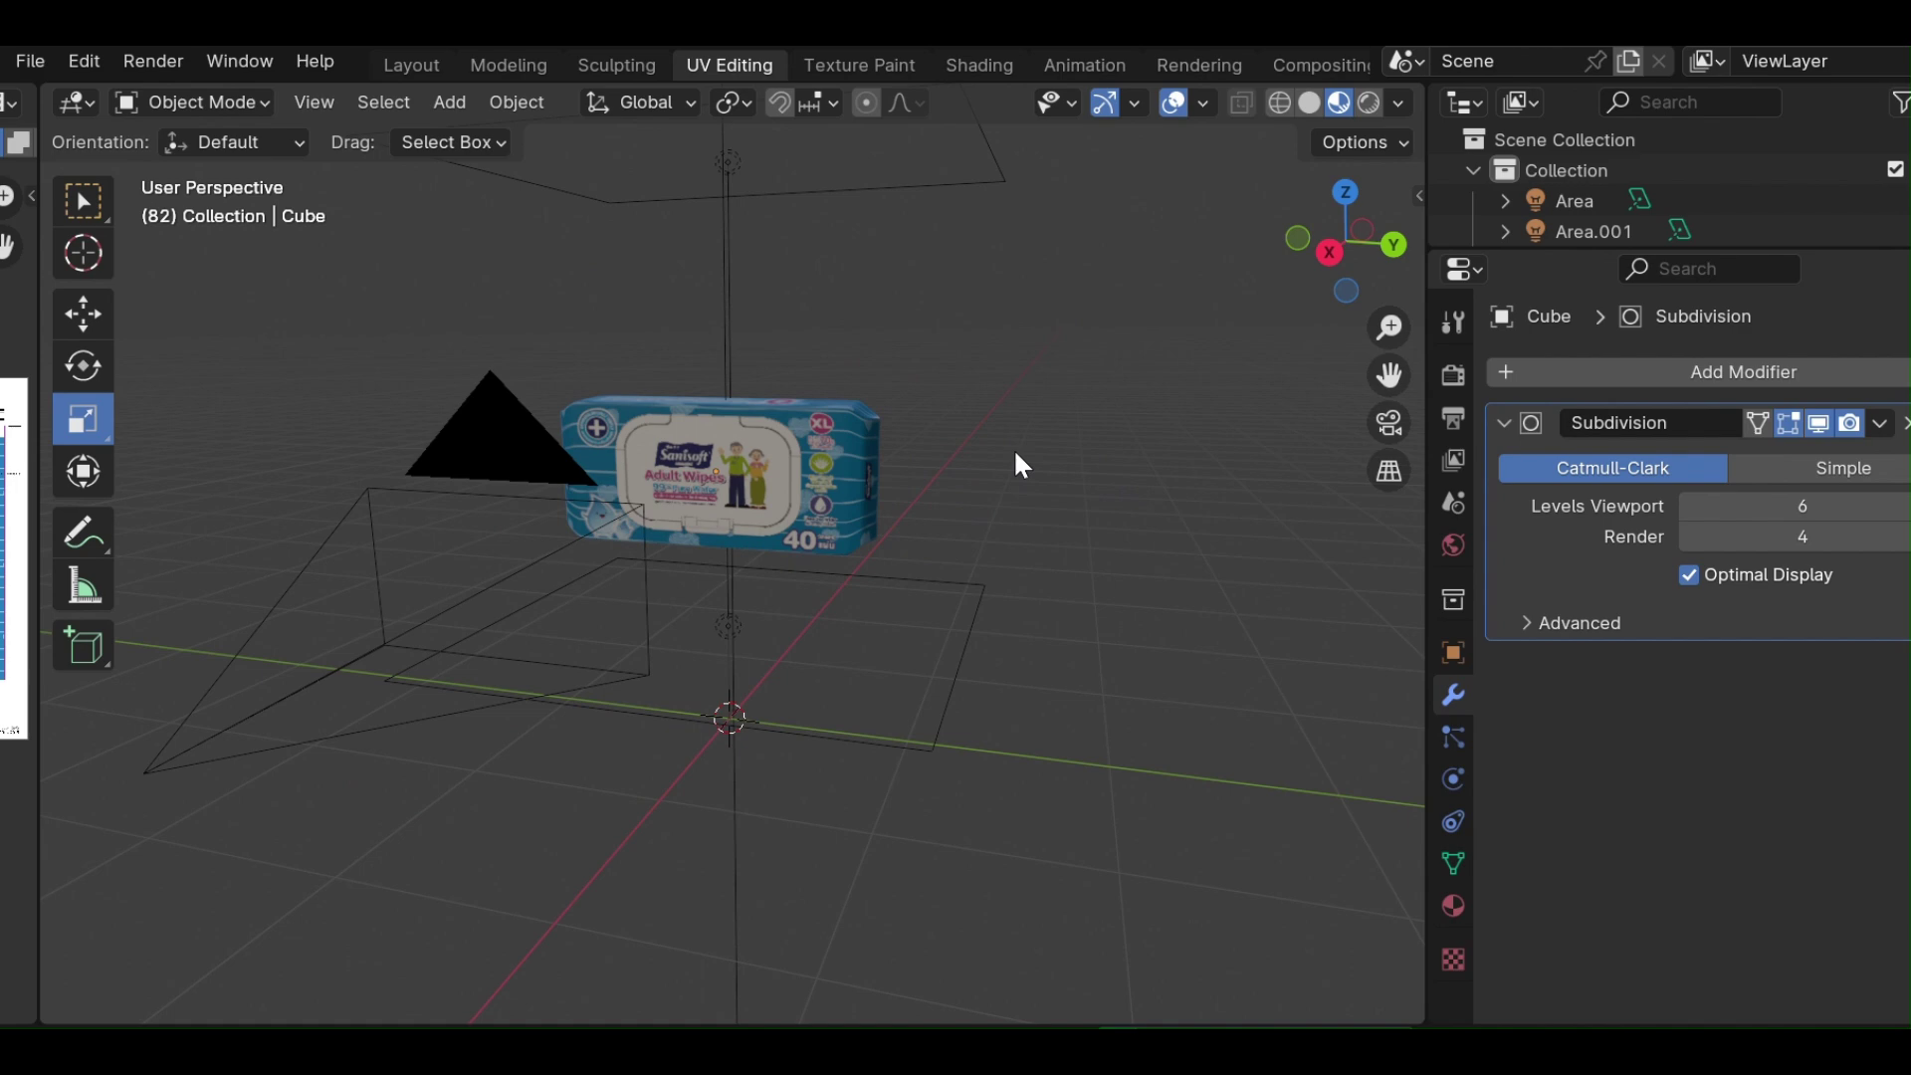
pyautogui.moveTo(1017, 455); pyautogui.dragTo(1121, 559, button='middle')
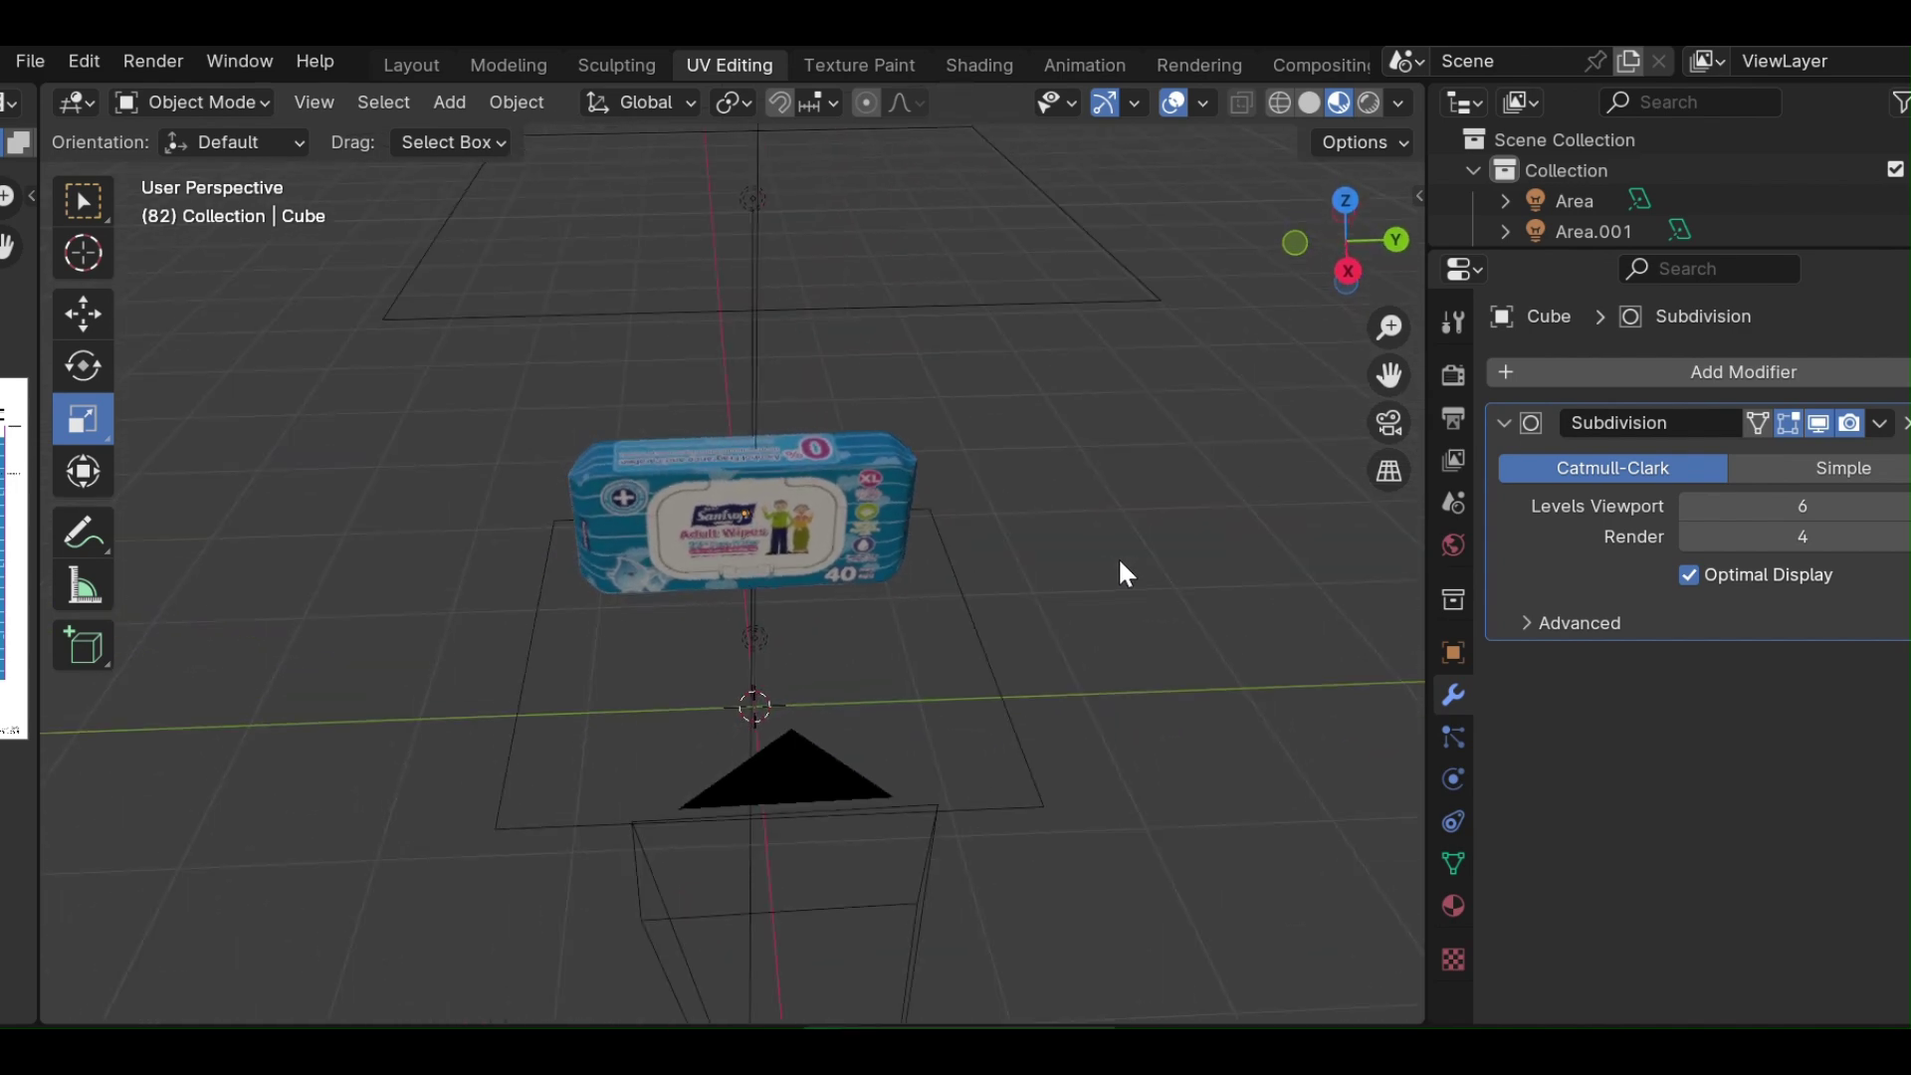
# Render a new test image from the camera and close it.
pyautogui.click(159, 62)
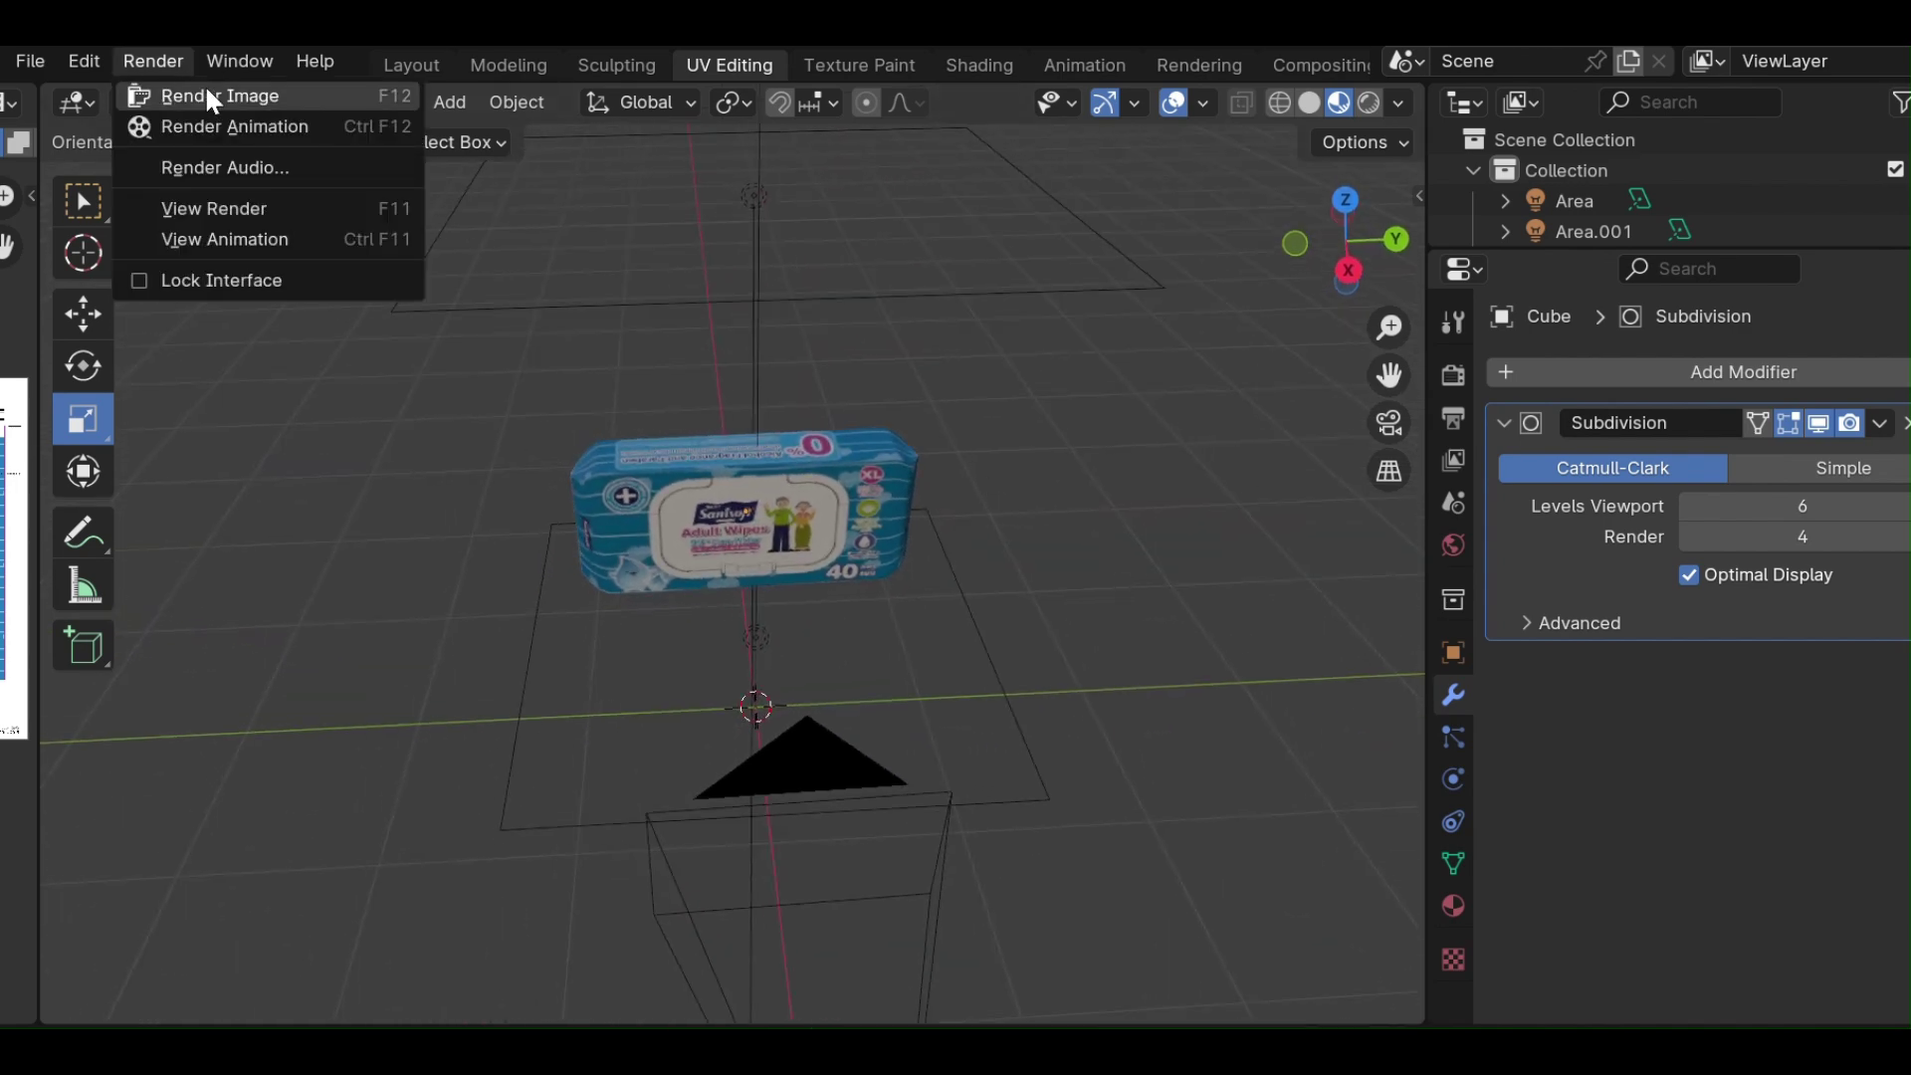
pyautogui.click(207, 87)
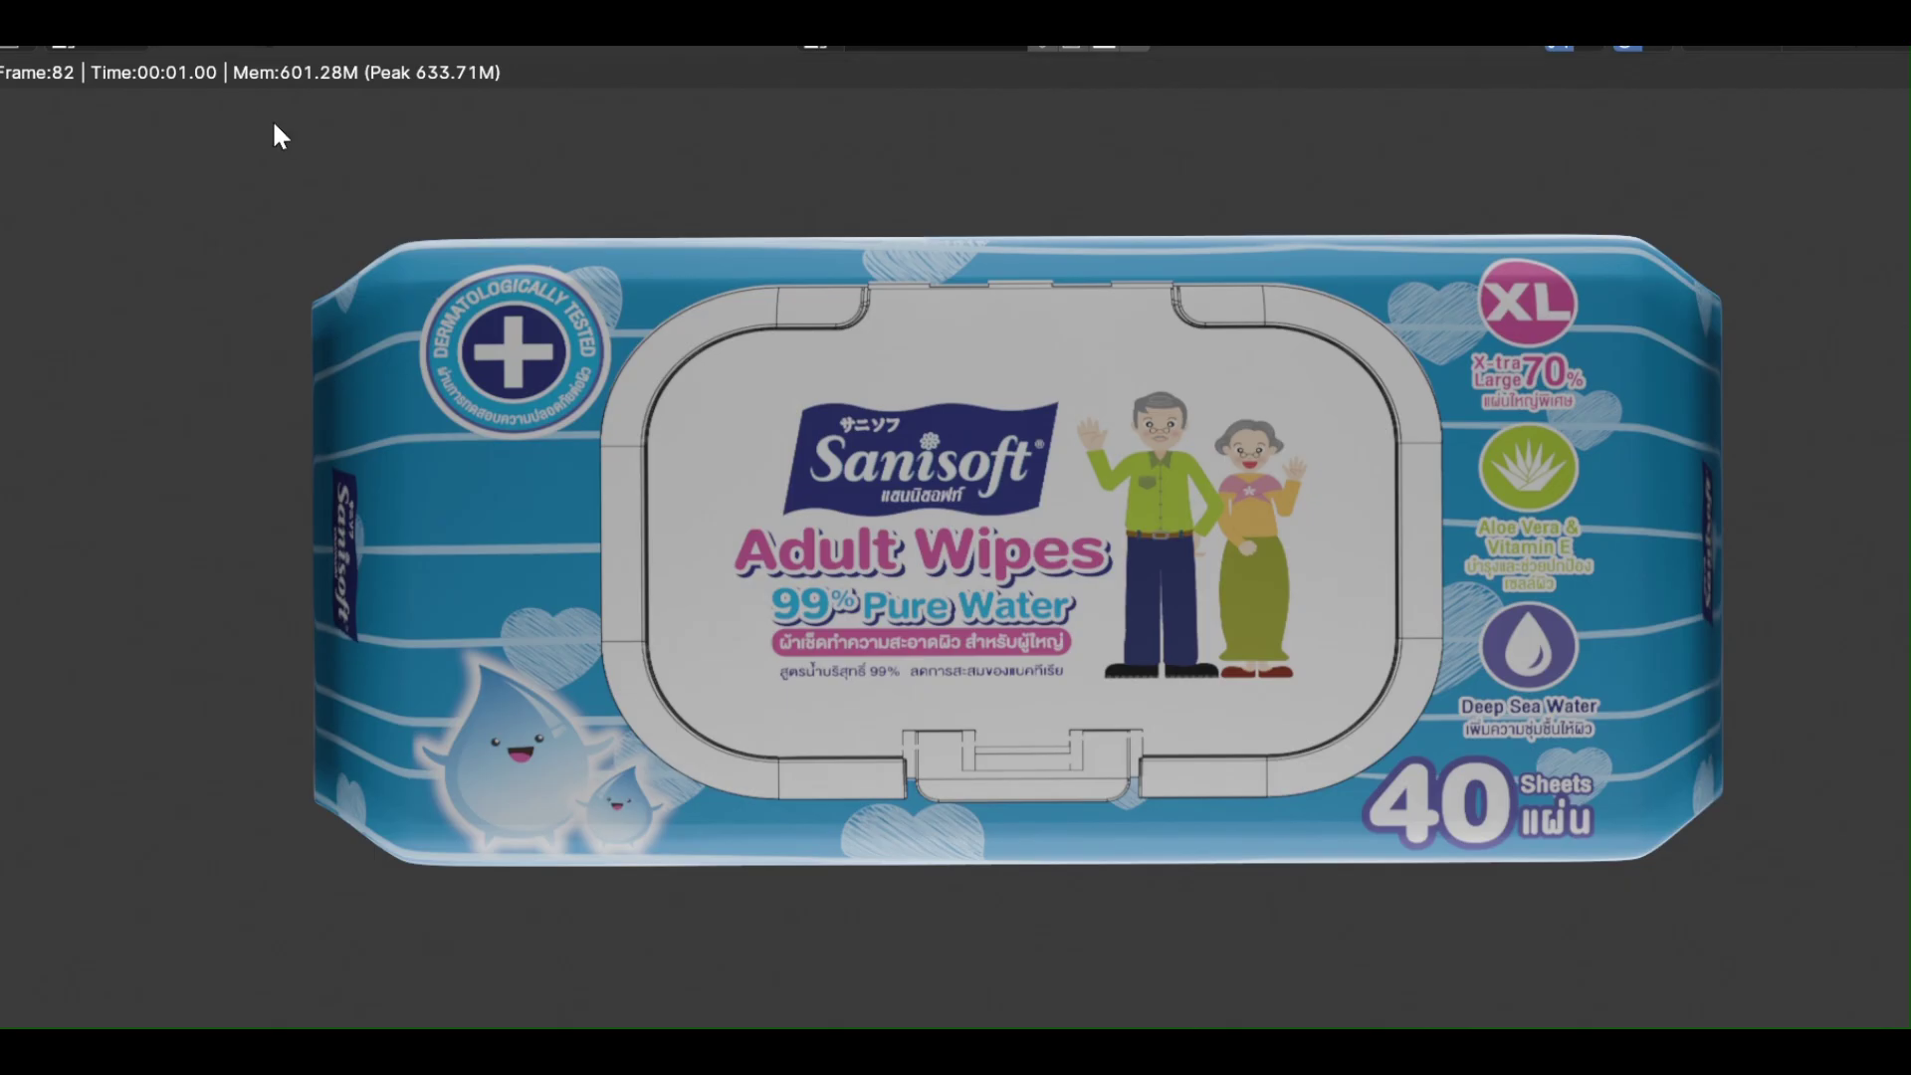
pyautogui.press('Escape')
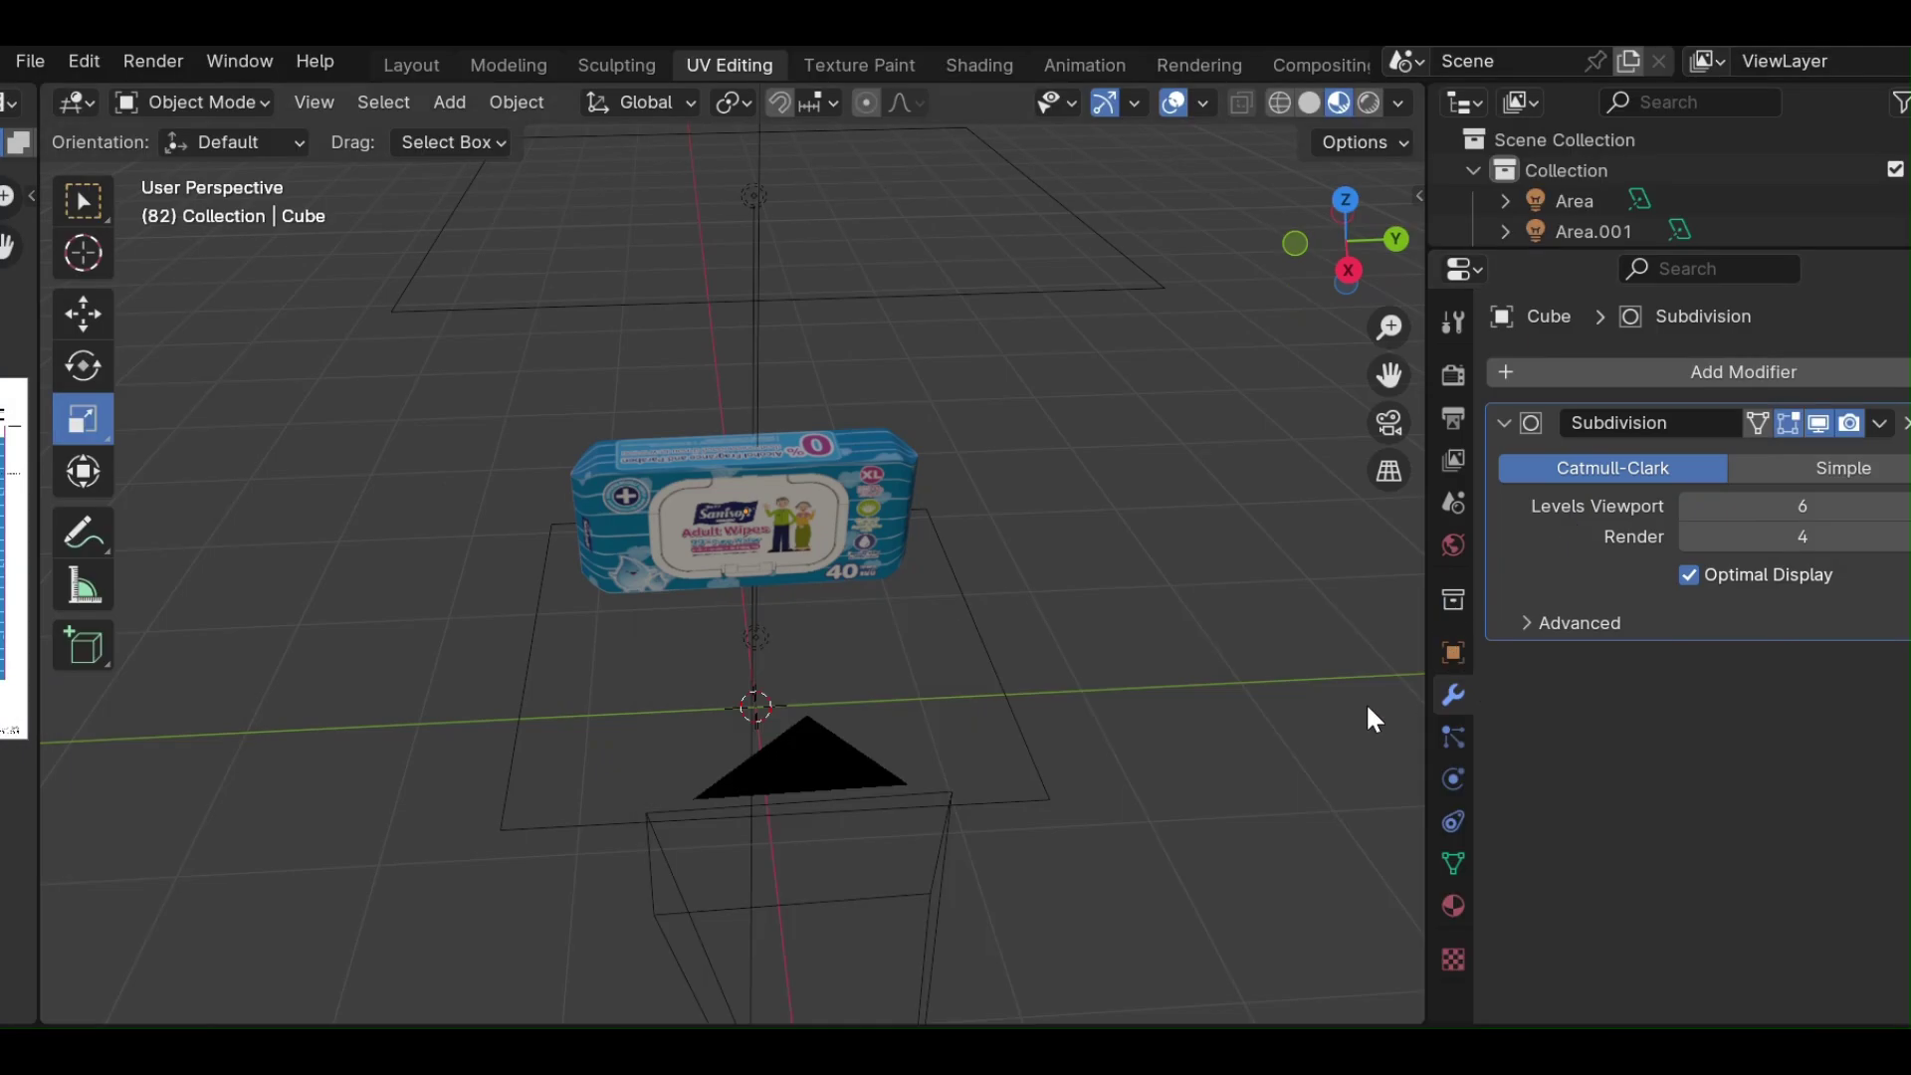
# Select the Area light and set its power to 50 W.
pyautogui.click(978, 681)
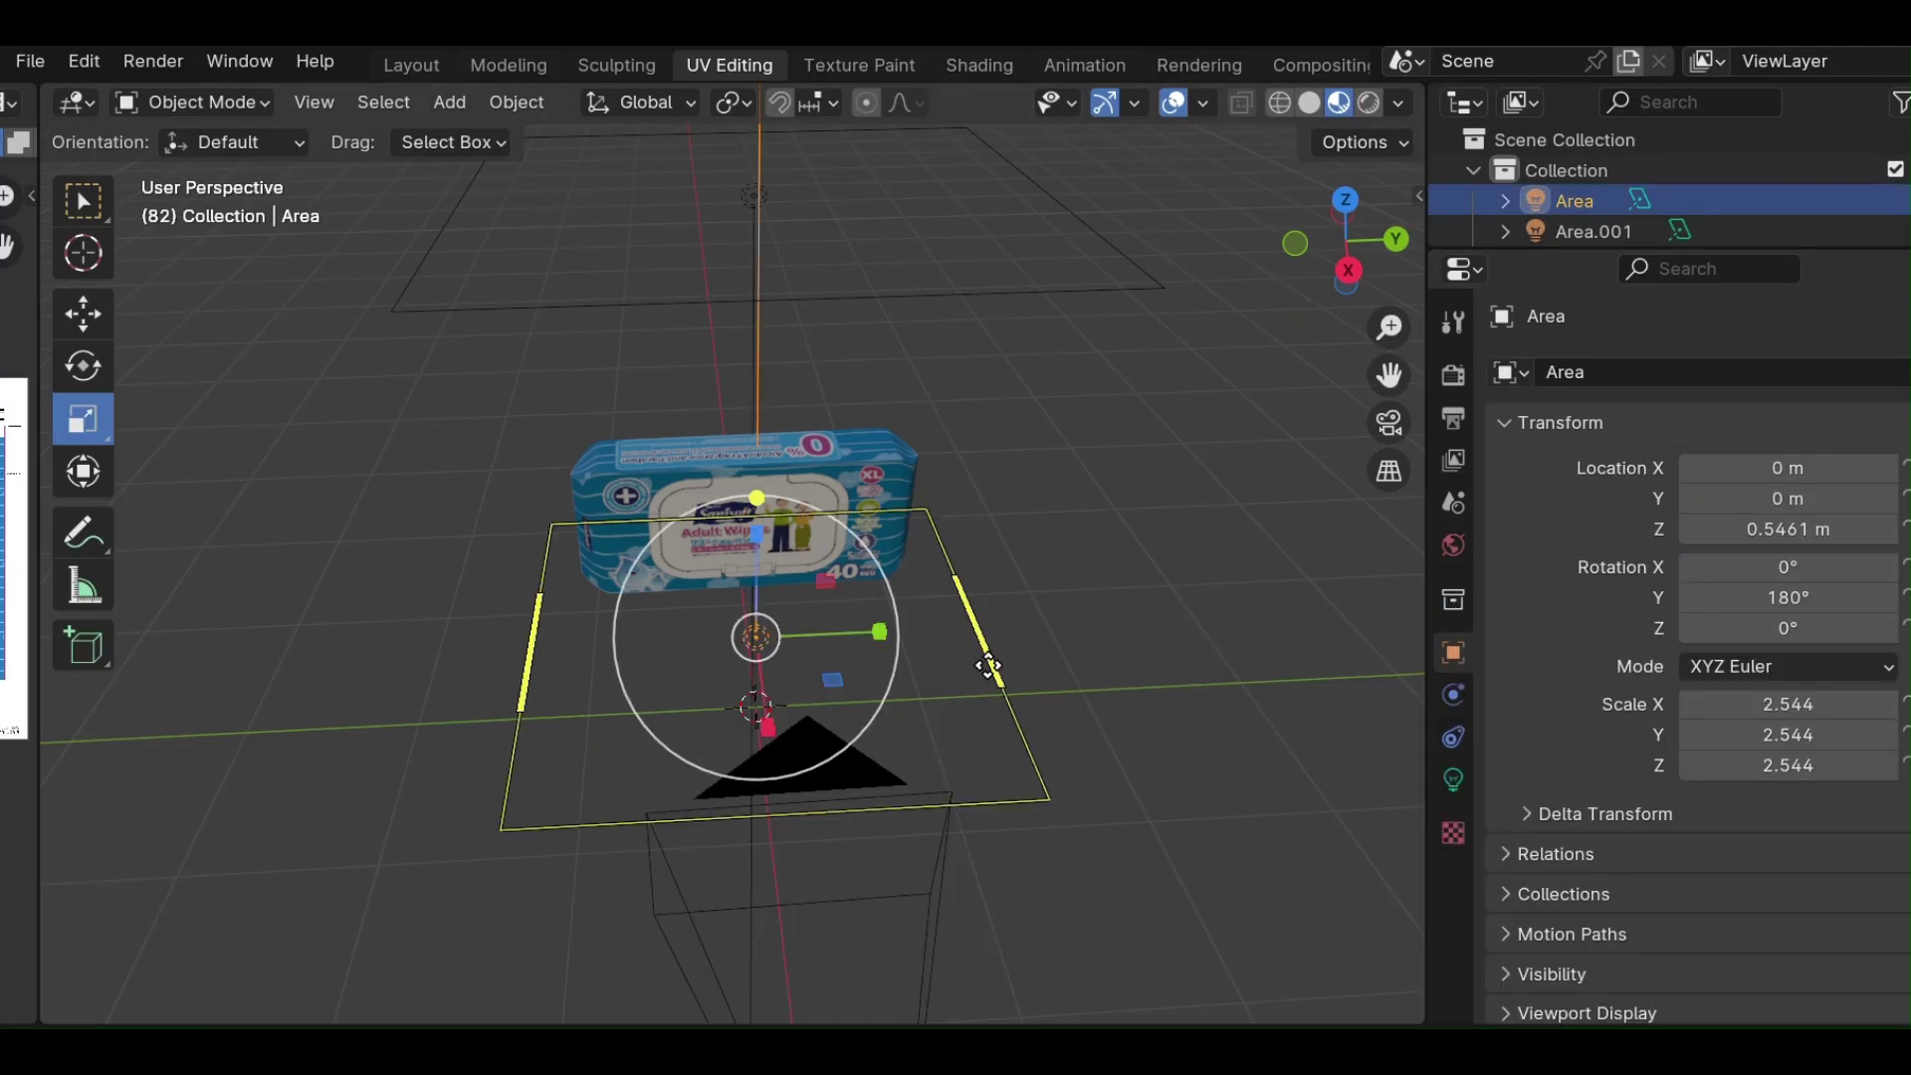
pyautogui.click(1453, 694)
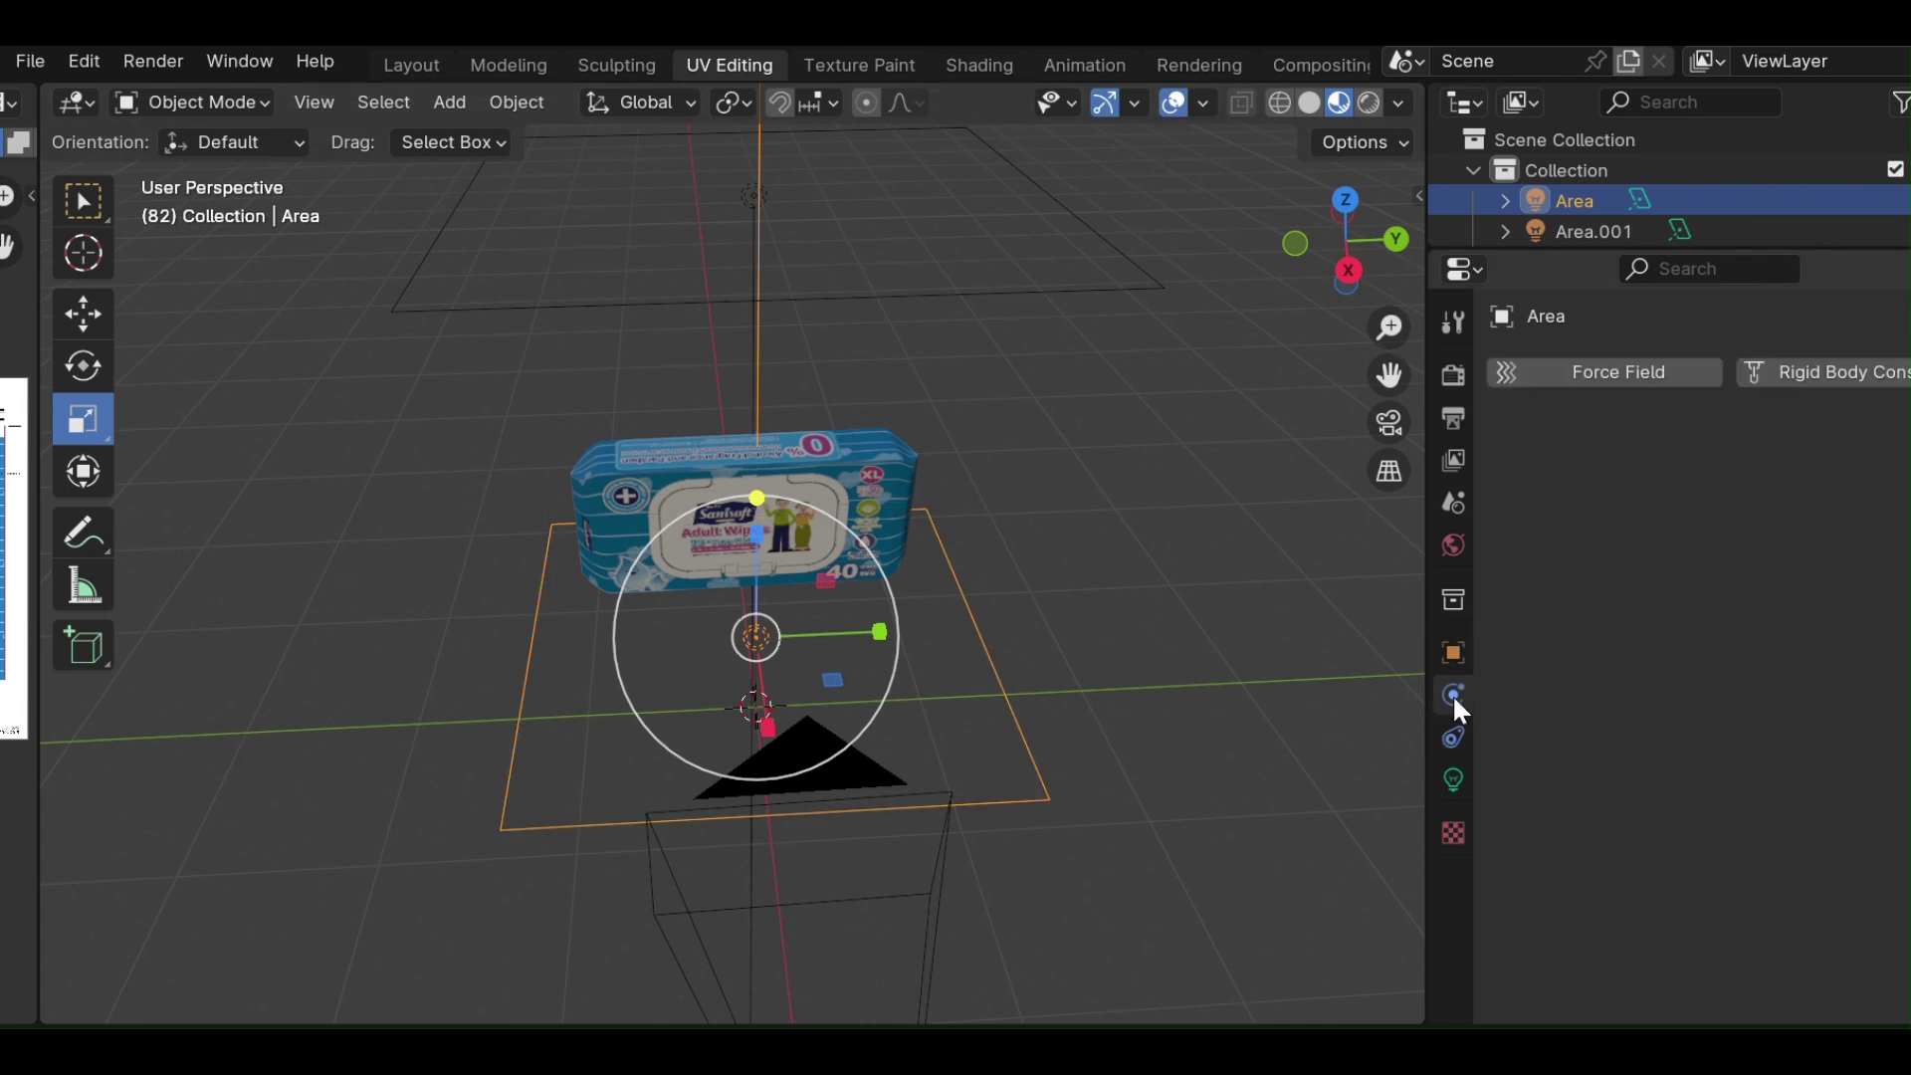
pyautogui.click(1453, 736)
pyautogui.click(1453, 779)
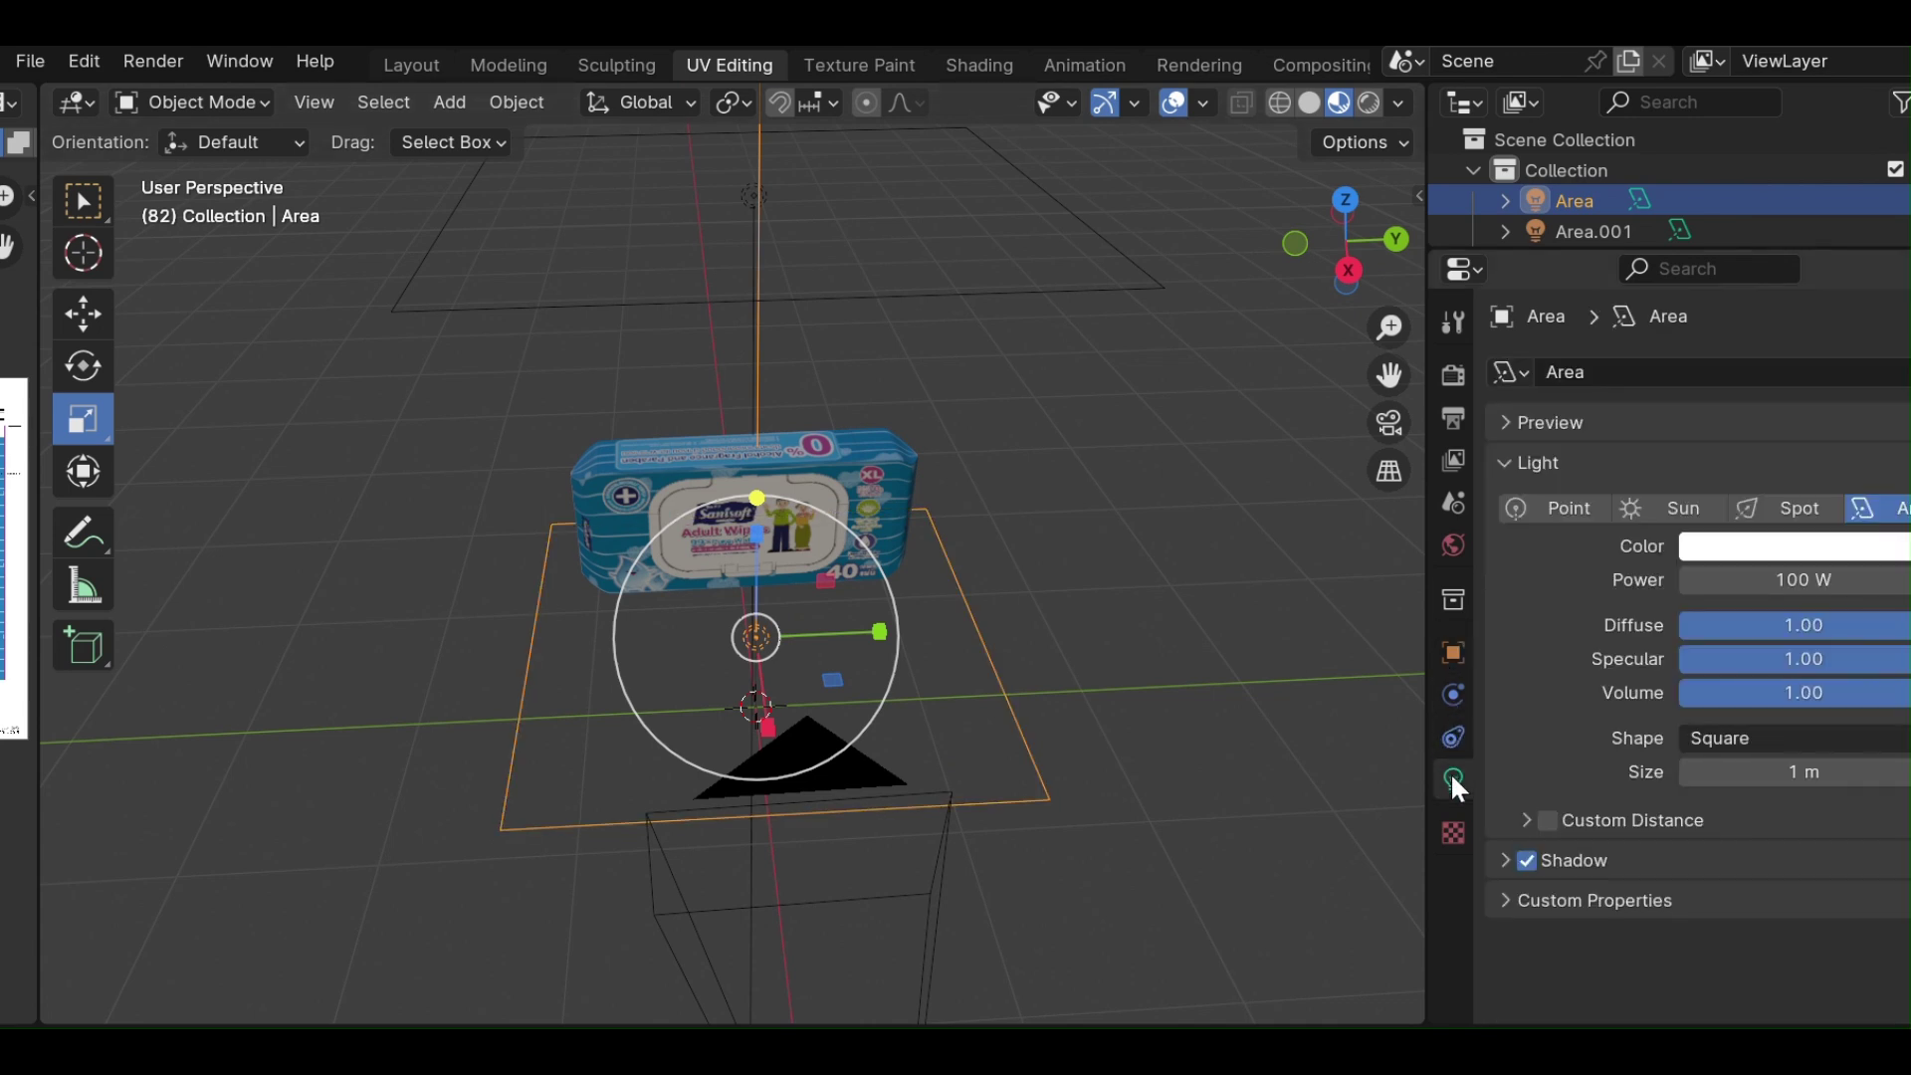
pyautogui.click(1822, 585)
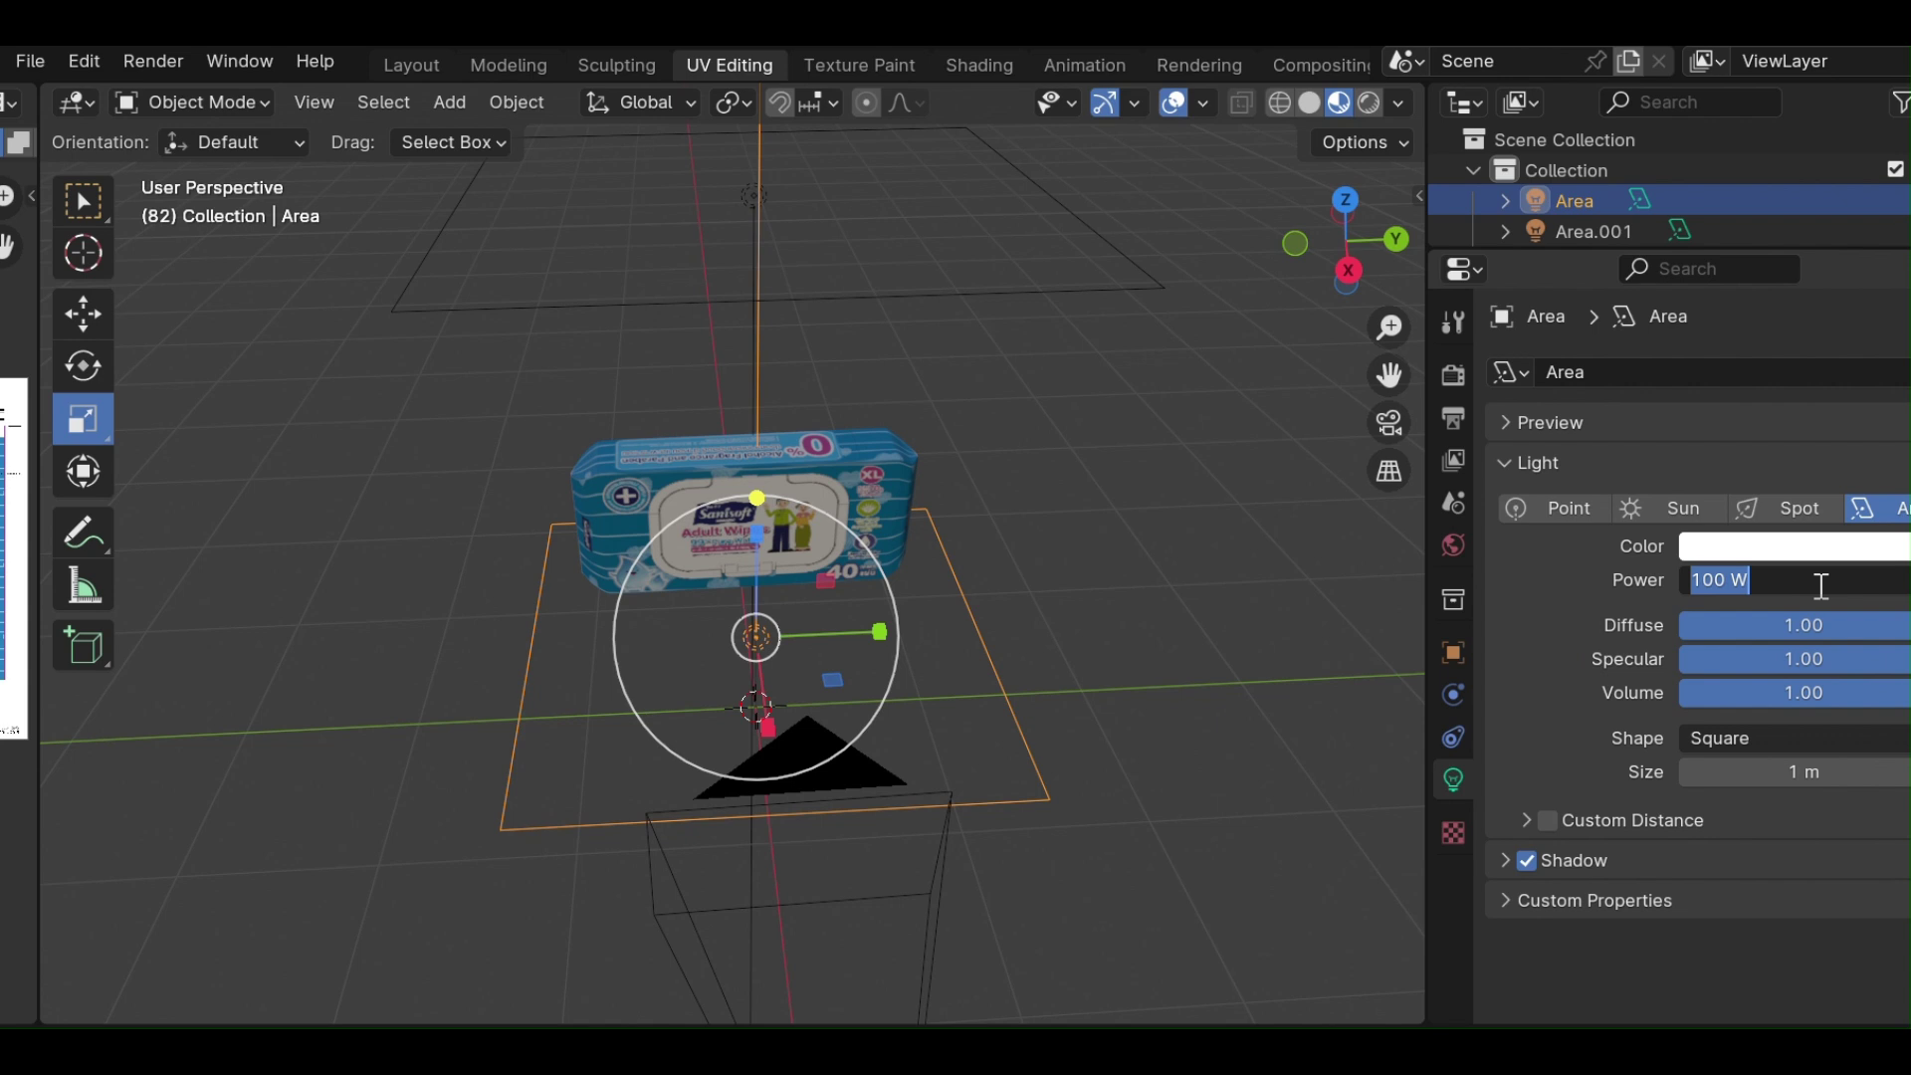
pyautogui.write('5')
pyautogui.write('0')
pyautogui.press('Return')
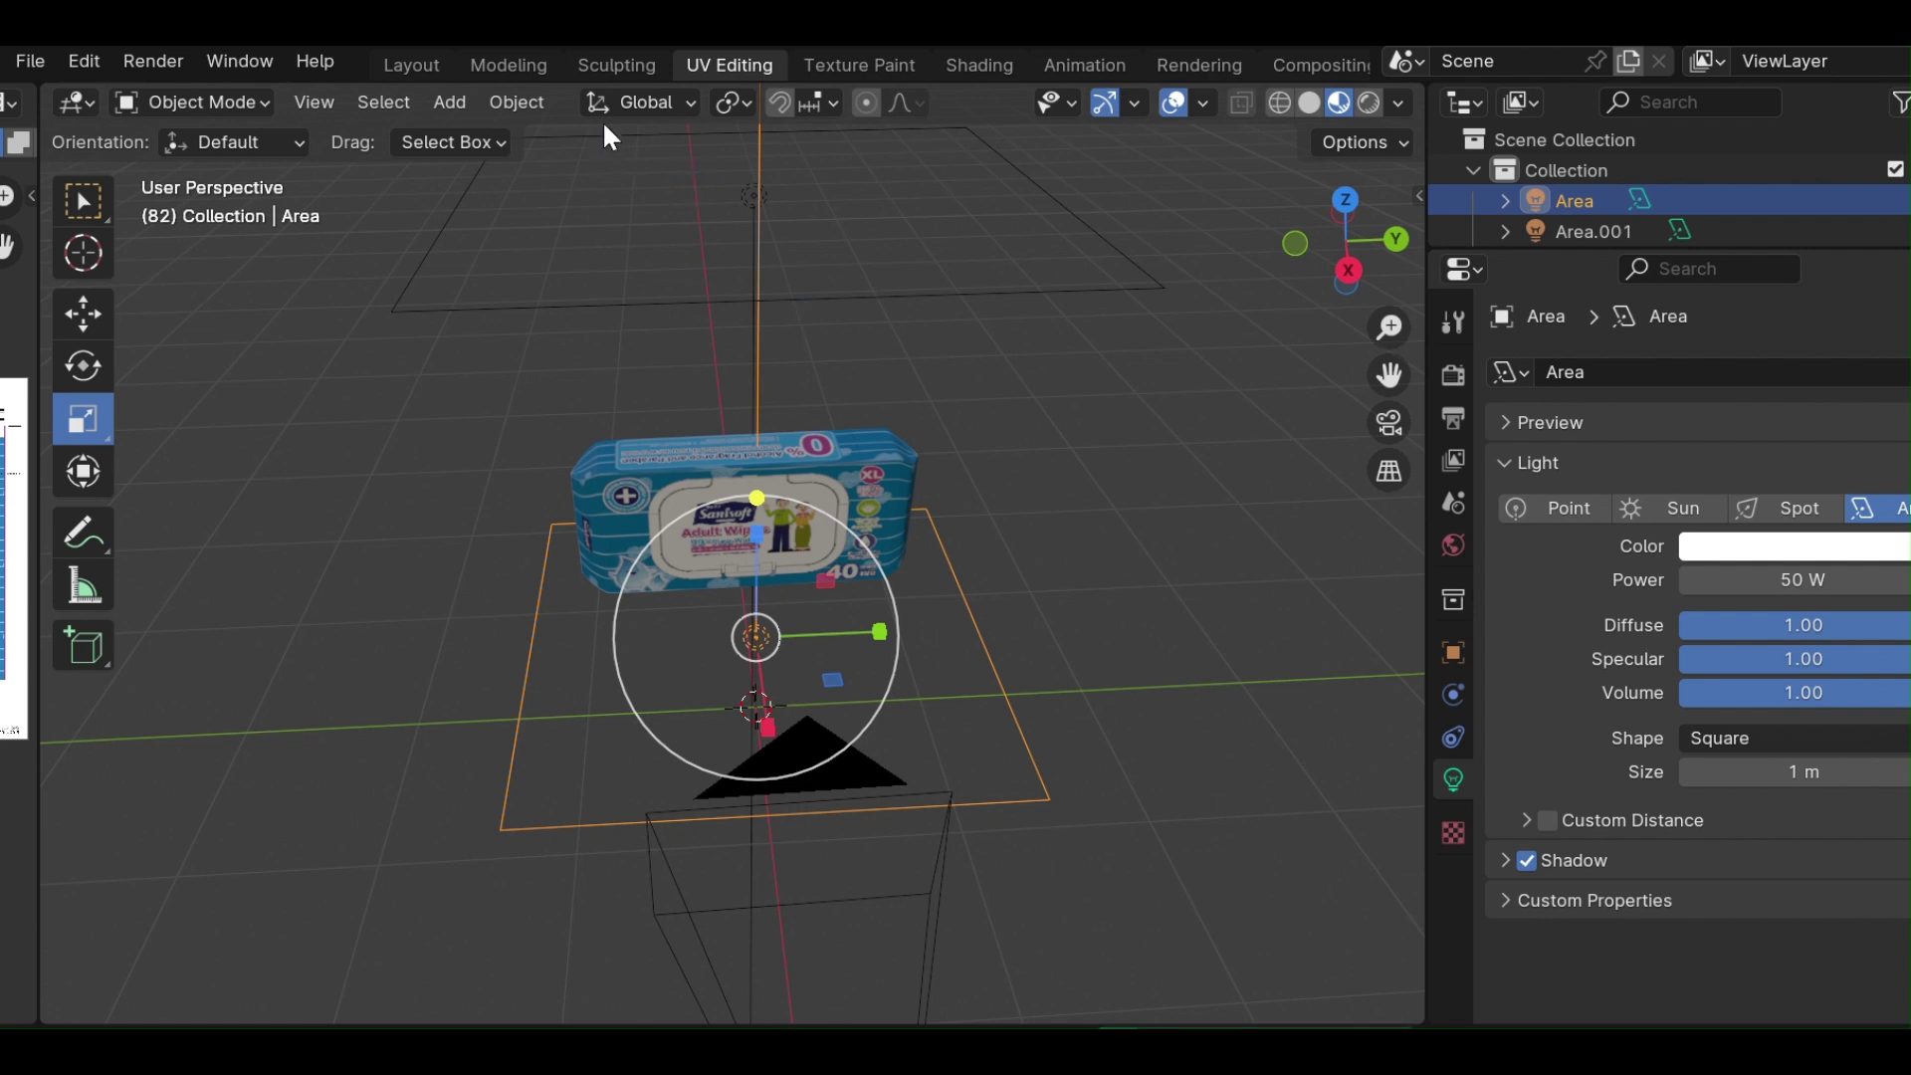
# Test-render the dimmer lighting, then bring up the Add menu for a new light.
pyautogui.click(152, 61)
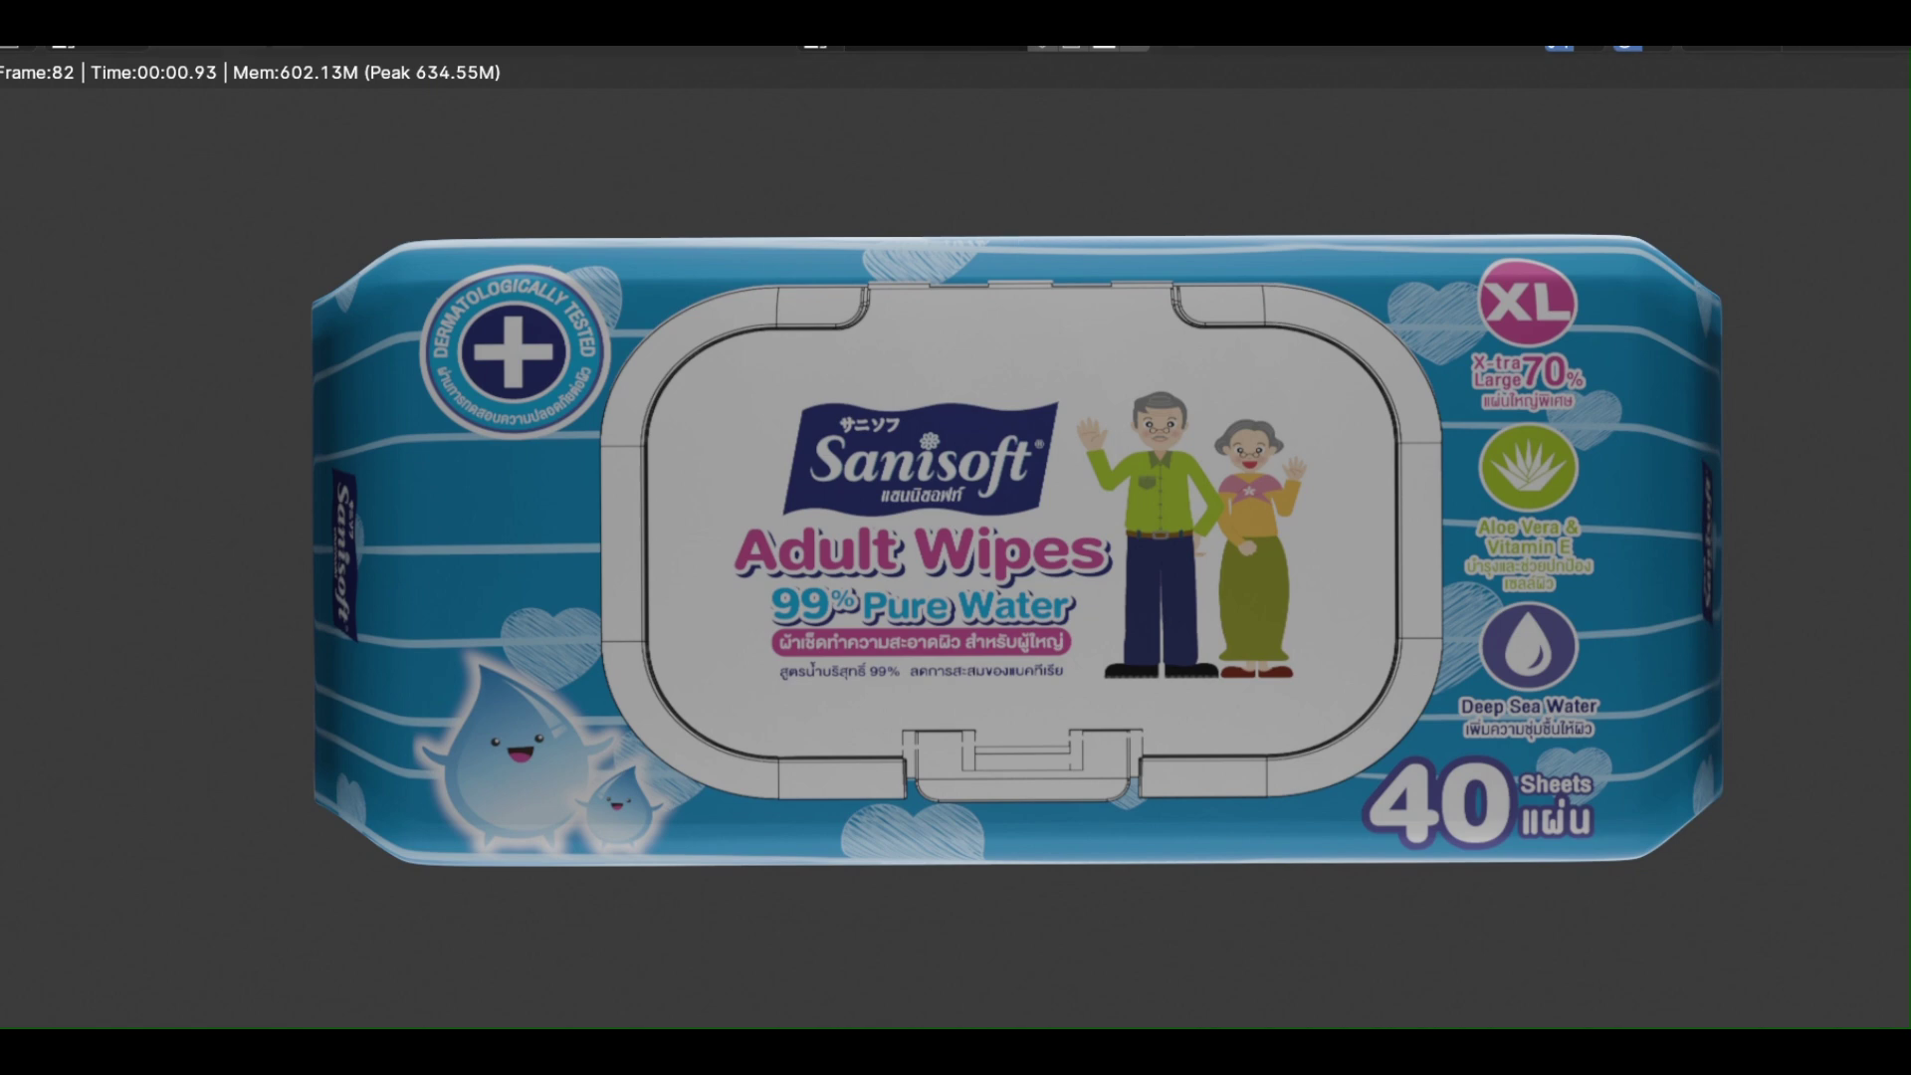
pyautogui.press('Escape')
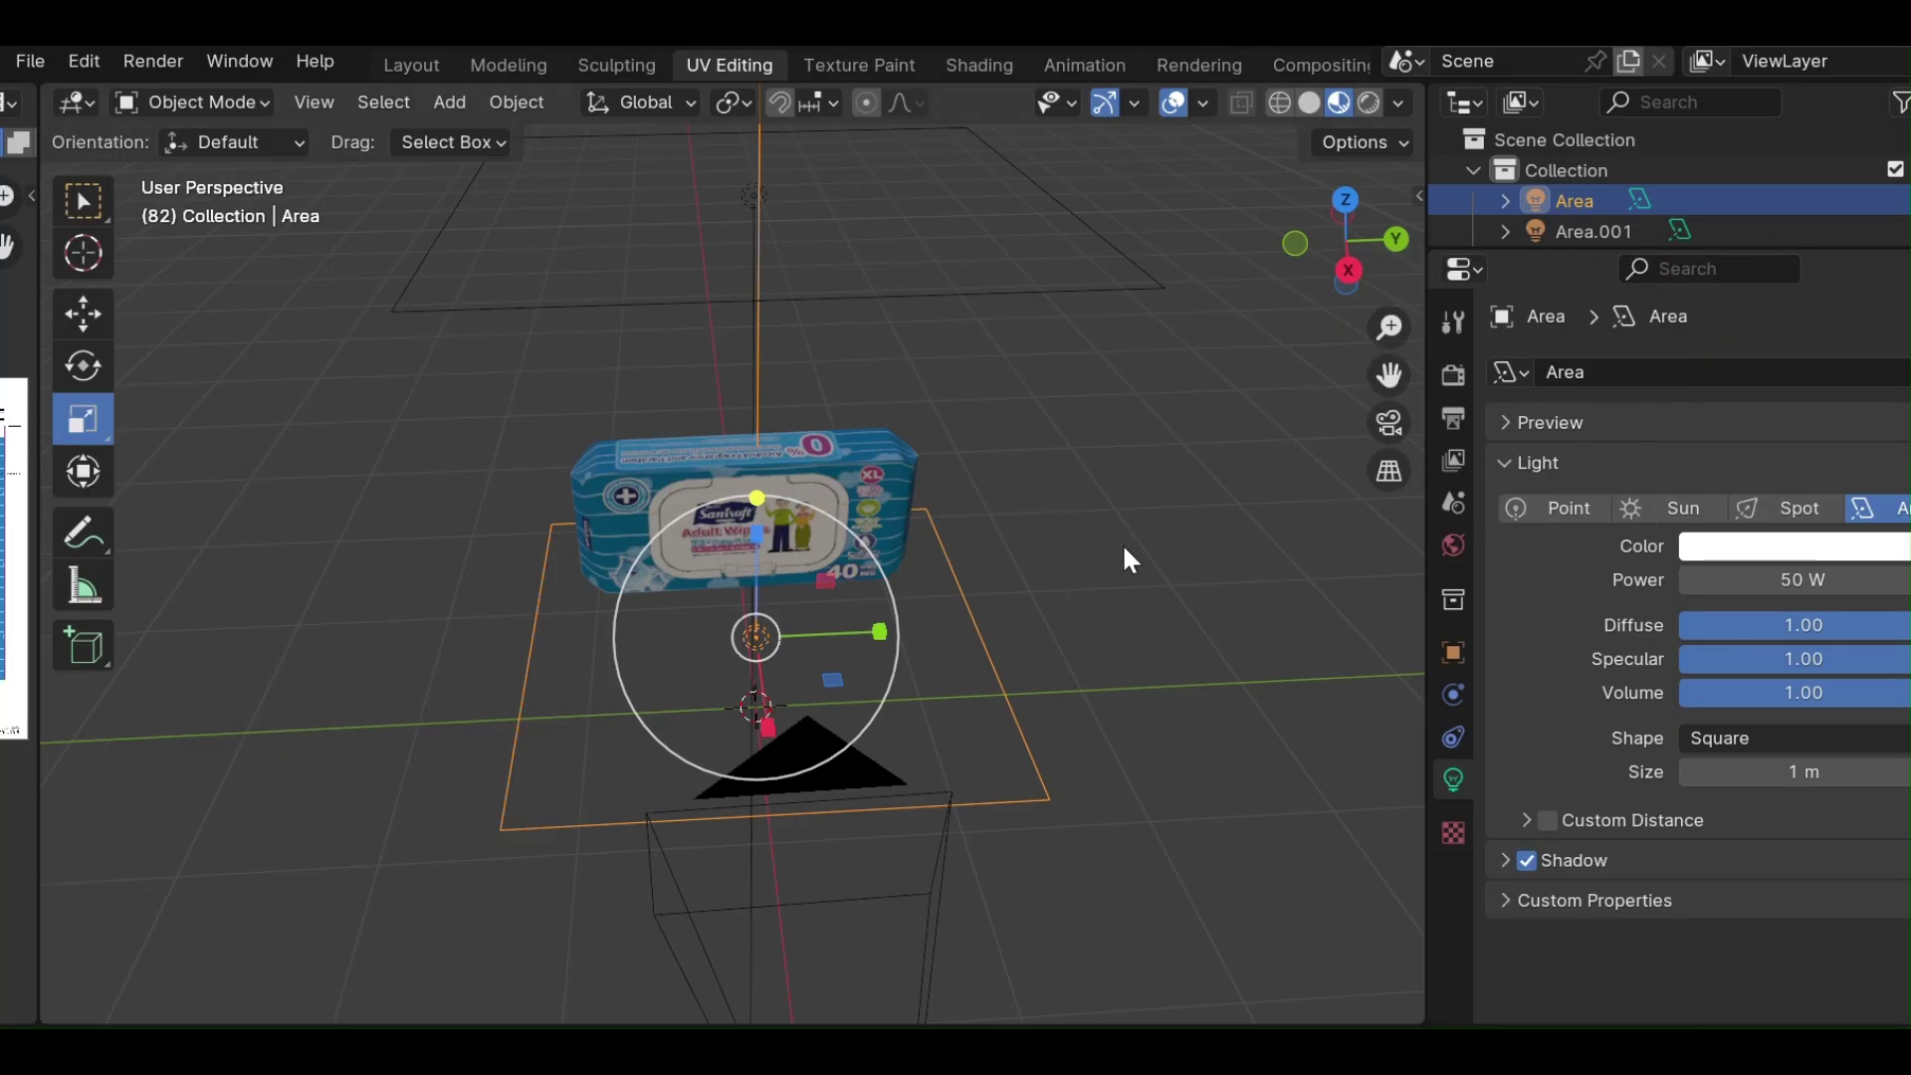
pyautogui.moveTo(1126, 555)
pyautogui.mouseDown(button='middle')
pyautogui.moveTo(1168, 550)
pyautogui.moveTo(1087, 498)
pyautogui.moveTo(1079, 426)
pyautogui.moveTo(1078, 474)
pyautogui.moveTo(1038, 535)
pyautogui.mouseUp(button='middle')
pyautogui.scroll(-4, 1078, 475)
pyautogui.hotkey('shift', 'a')
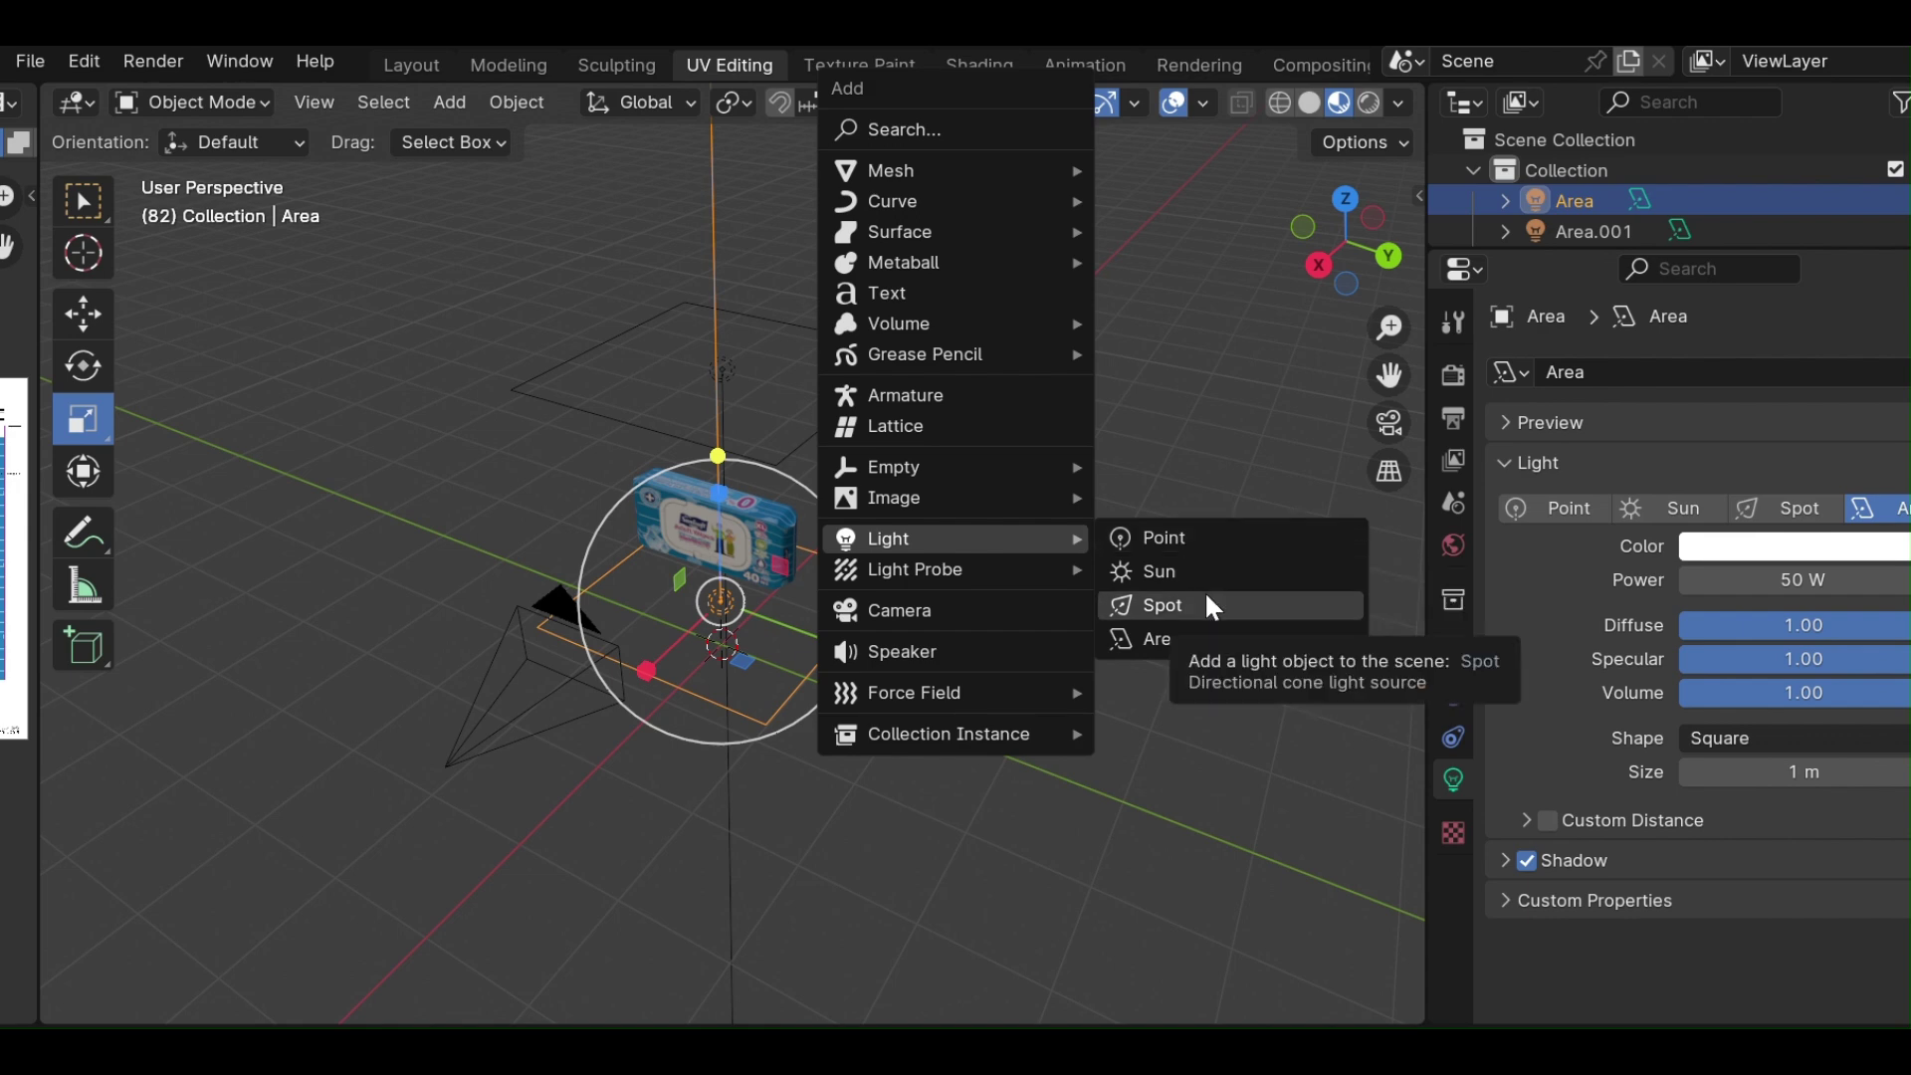
# Add a spot light and move it up and to the left of the package.
pyautogui.click(1213, 607)
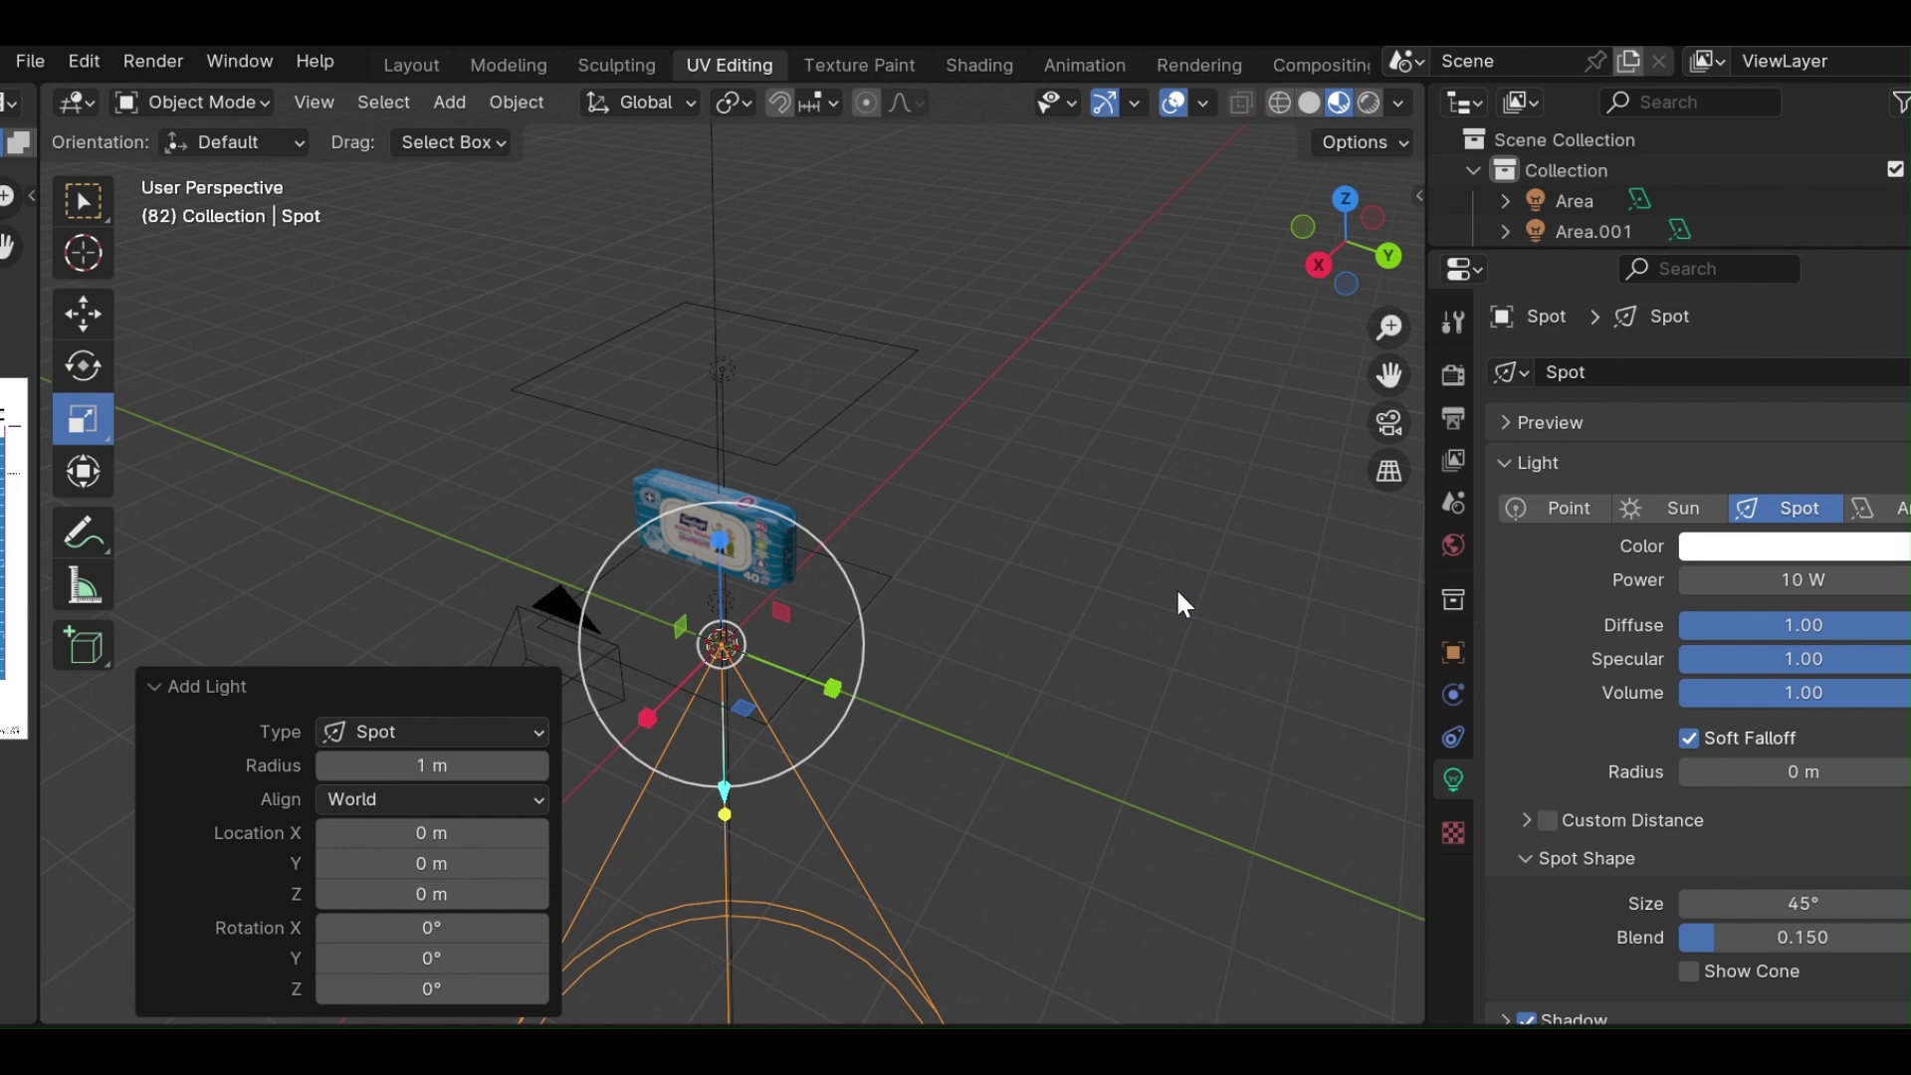
pyautogui.moveTo(1182, 601); pyautogui.dragTo(916, 558, button='middle')
pyautogui.press('KP_Decimal')
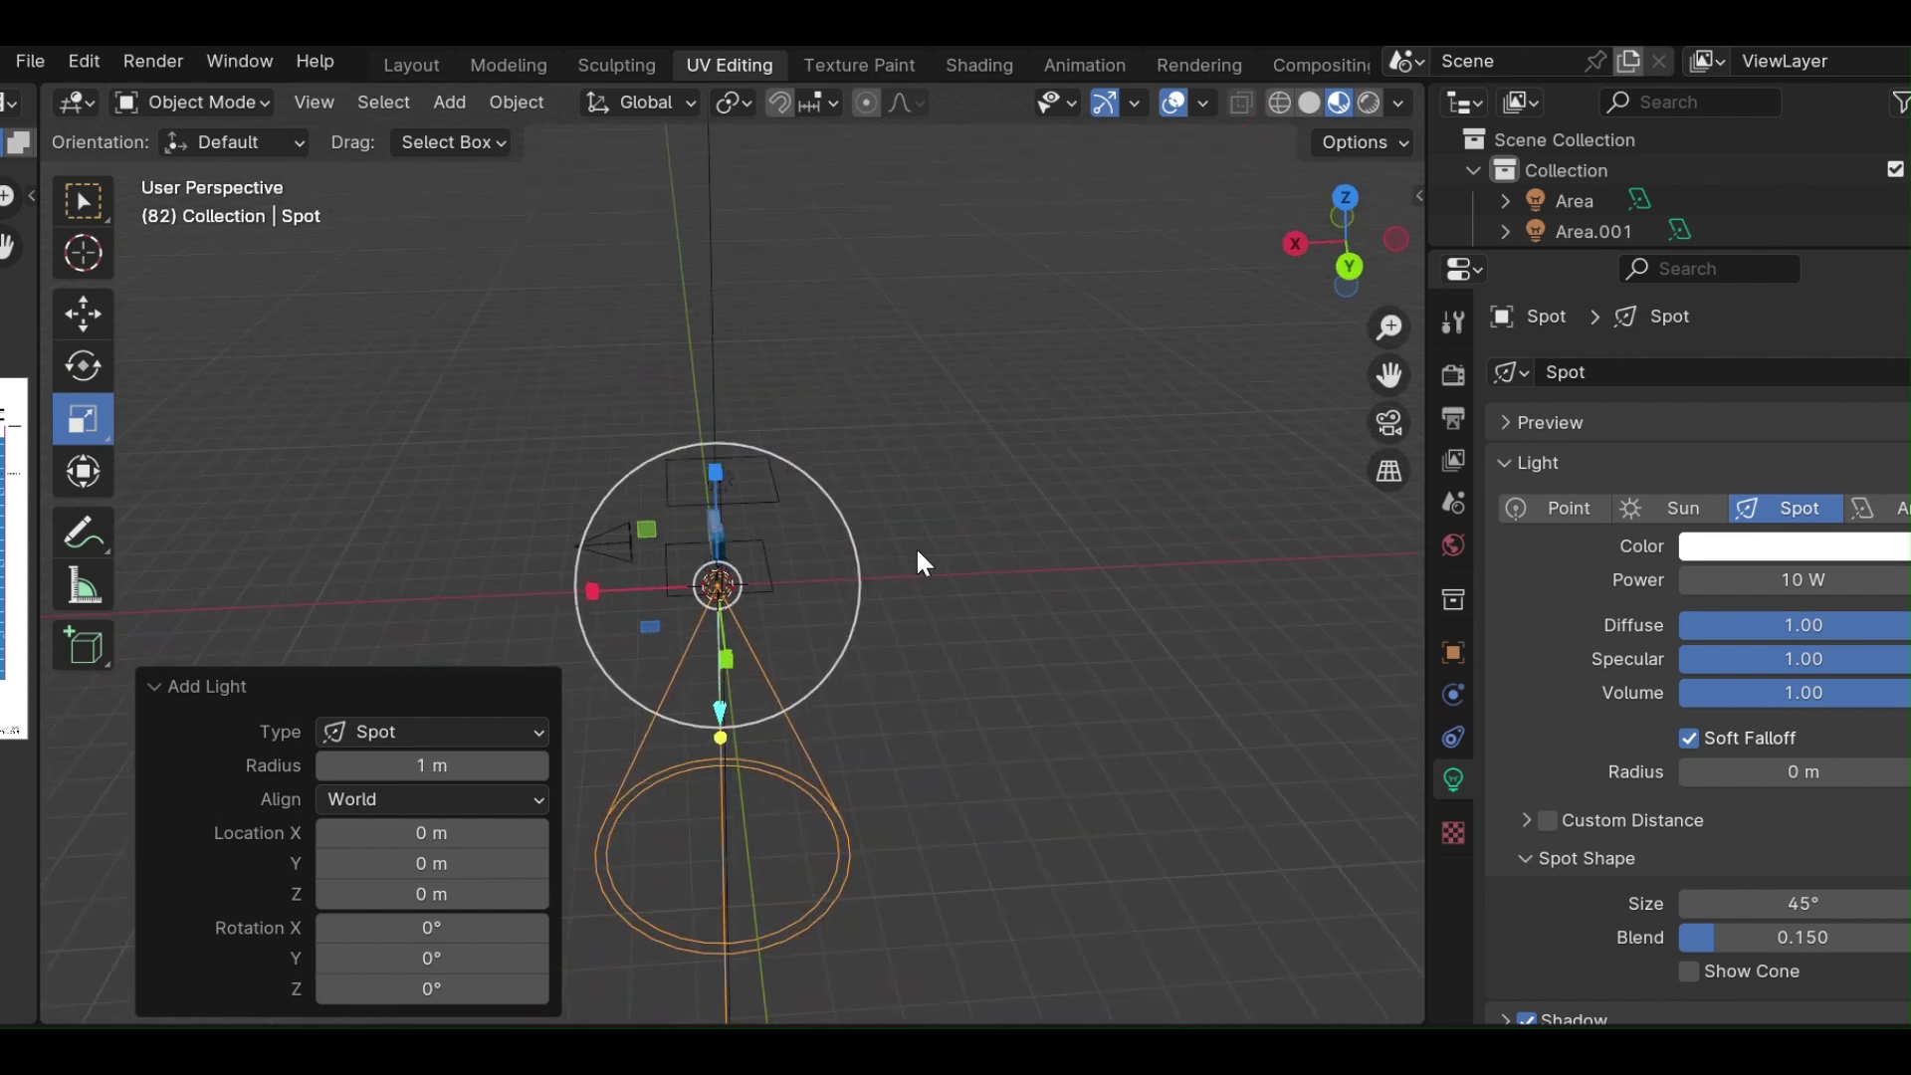
pyautogui.press('g')
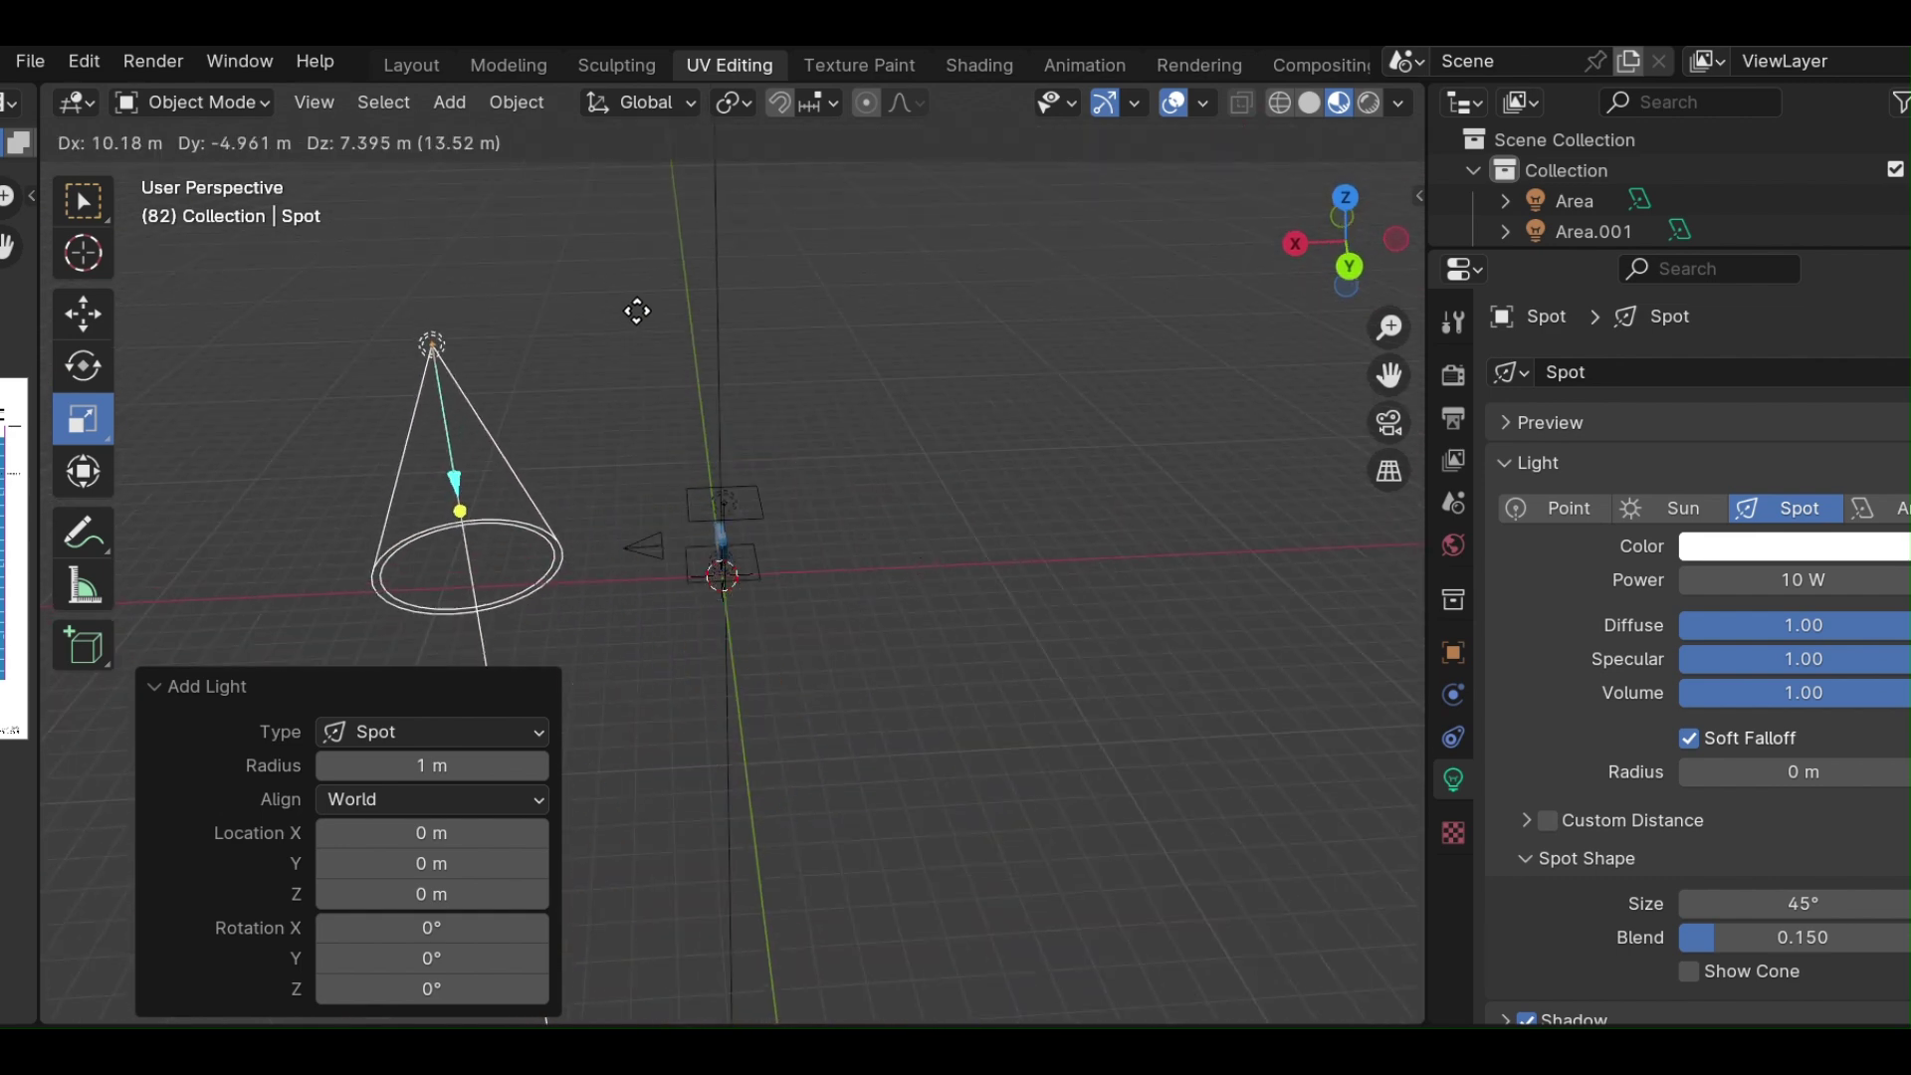
pyautogui.click(738, 345)
pyautogui.moveTo(910, 503)
pyautogui.mouseDown(button='middle')
pyautogui.moveTo(1276, 451)
pyautogui.moveTo(1198, 491)
pyautogui.moveTo(1089, 470)
pyautogui.mouseUp(button='middle')
# Rotate the spot light and scale it slightly larger.
pyautogui.press('r')
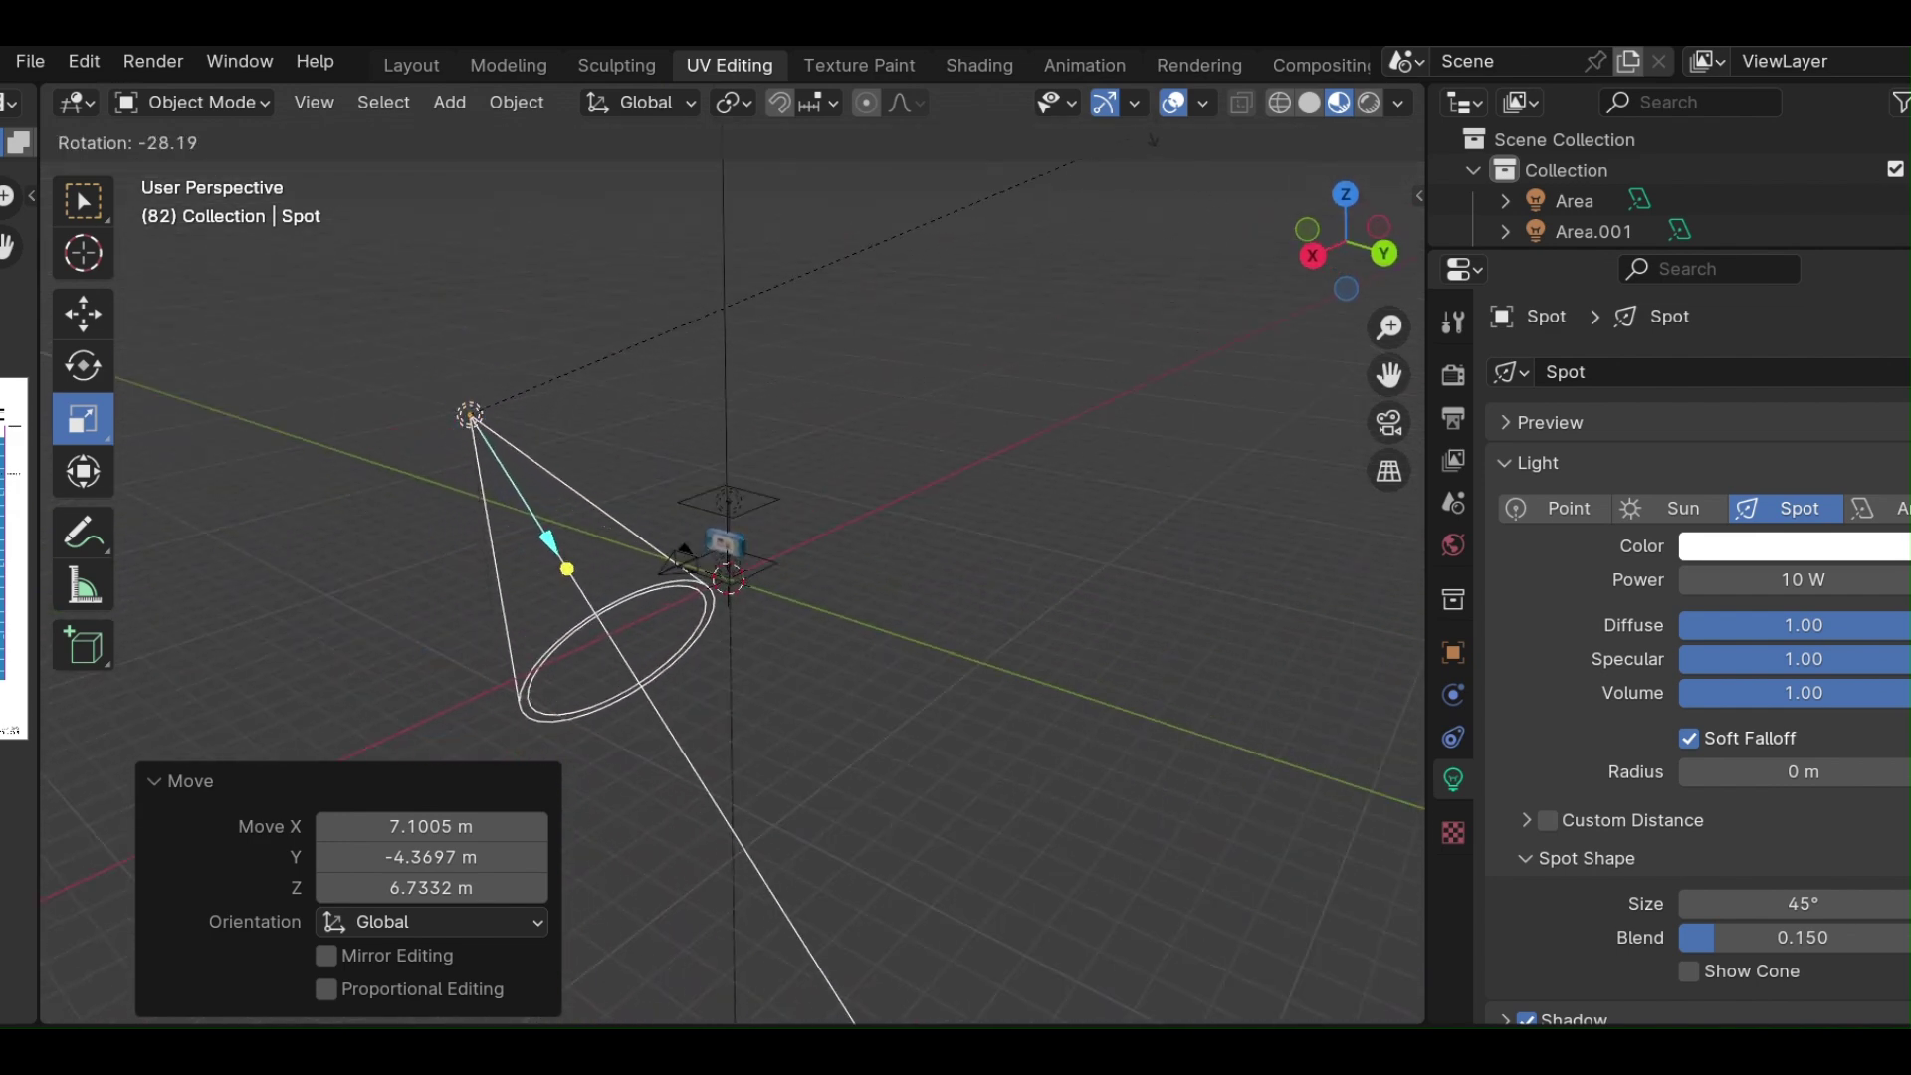
pyautogui.click(695, 991)
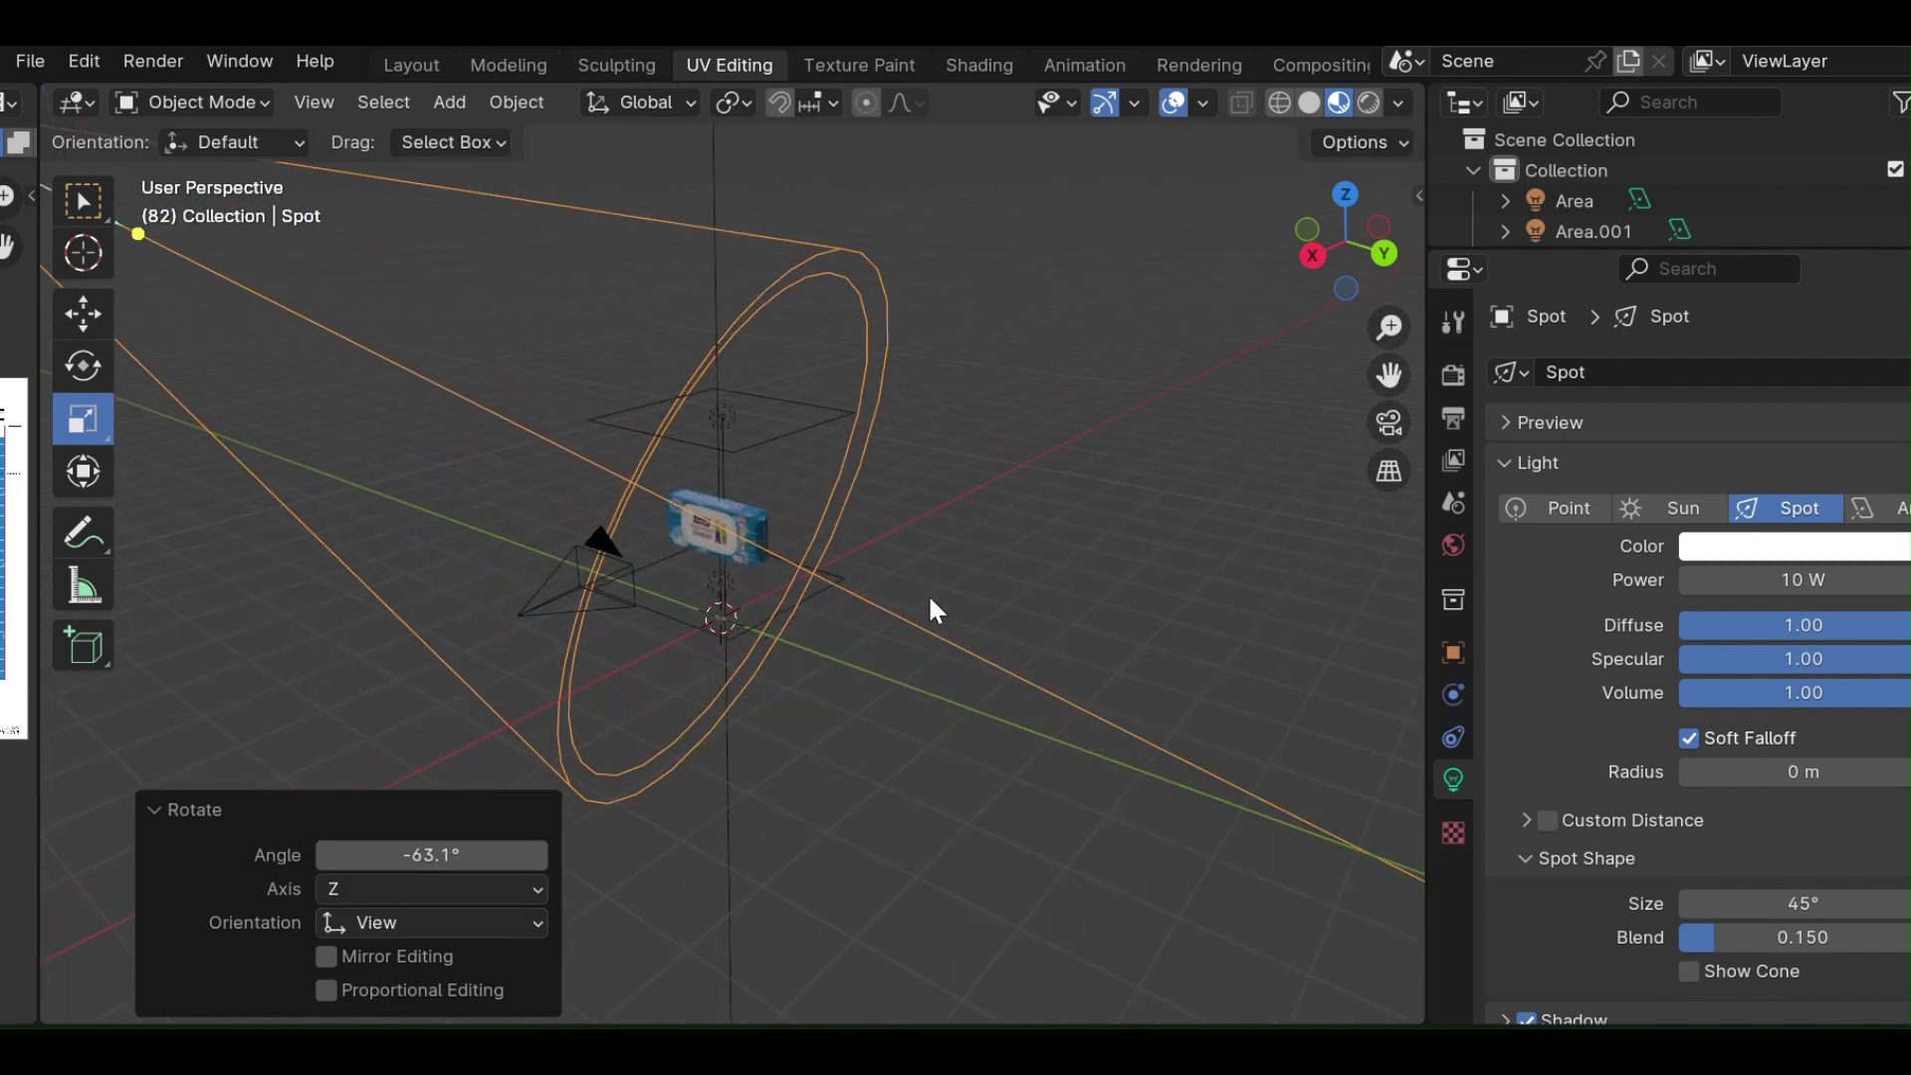
pyautogui.press('s')
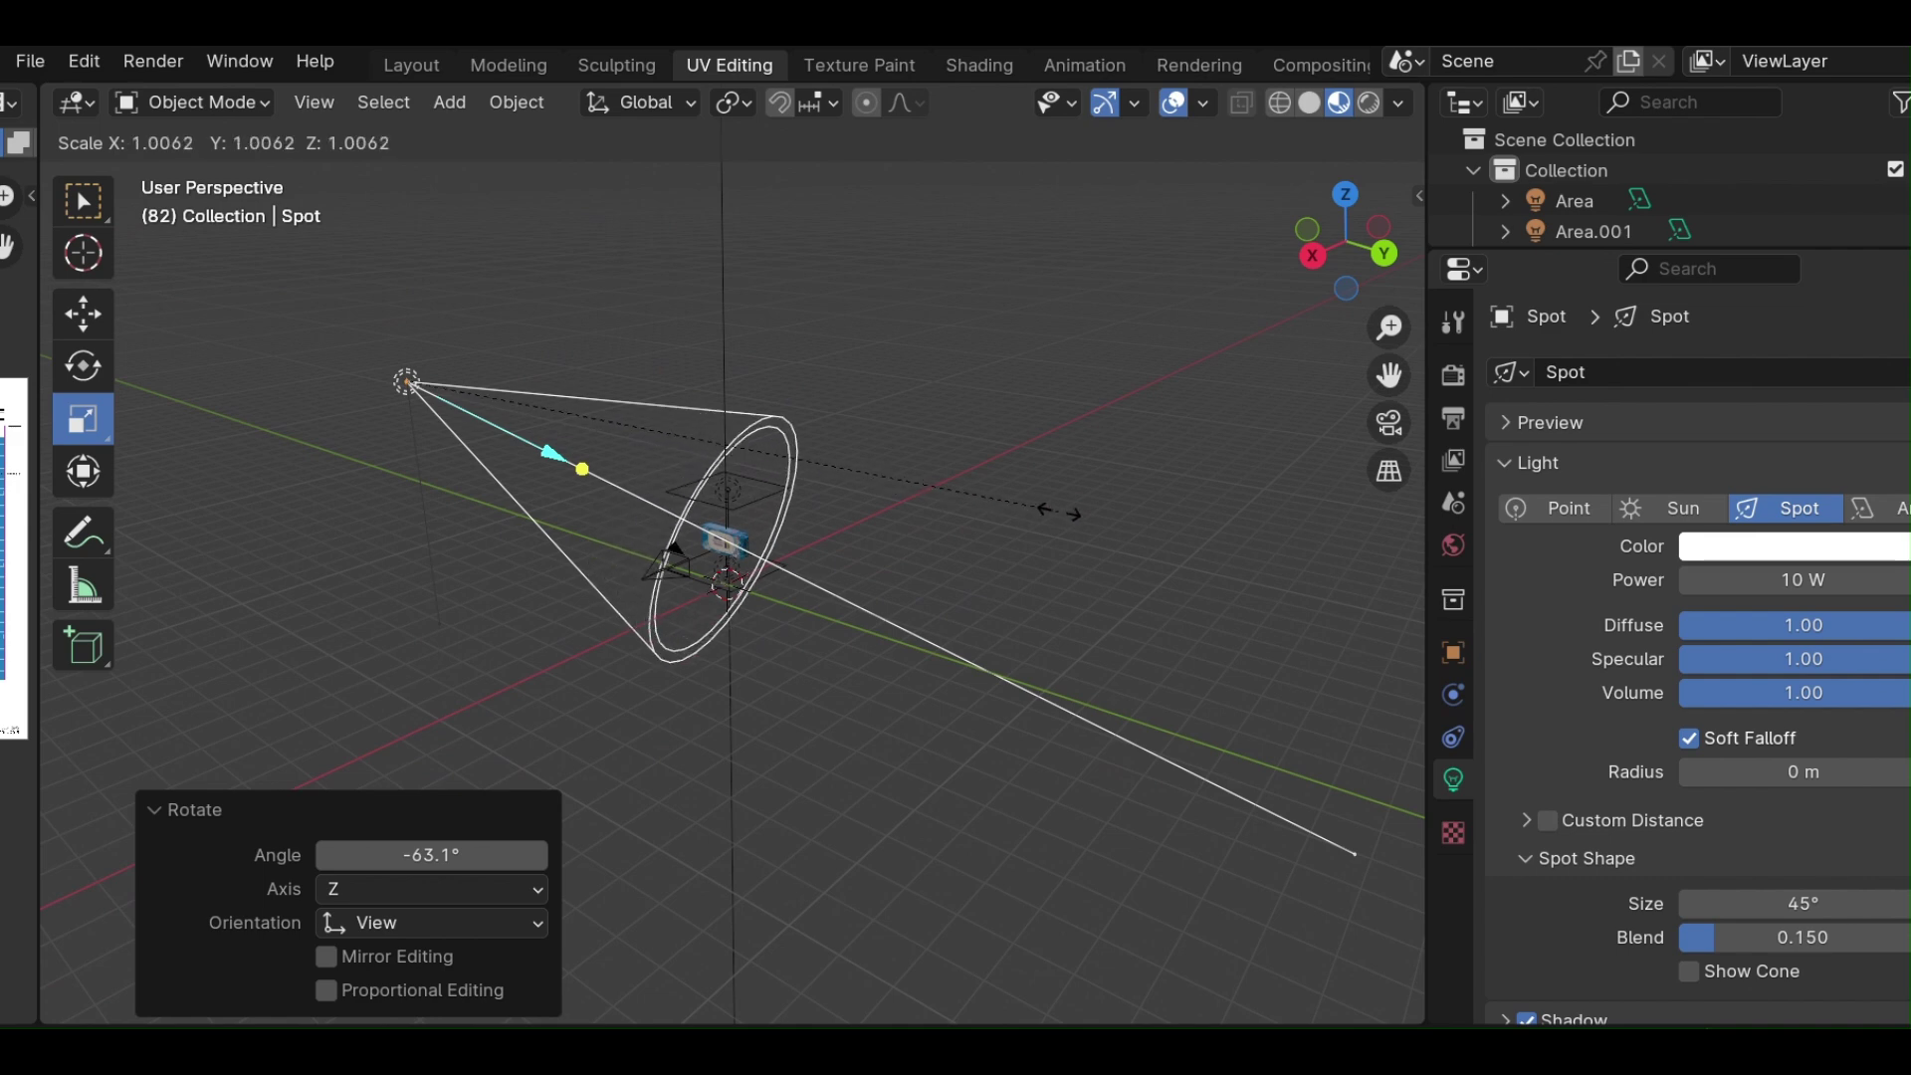
pyautogui.click(1140, 537)
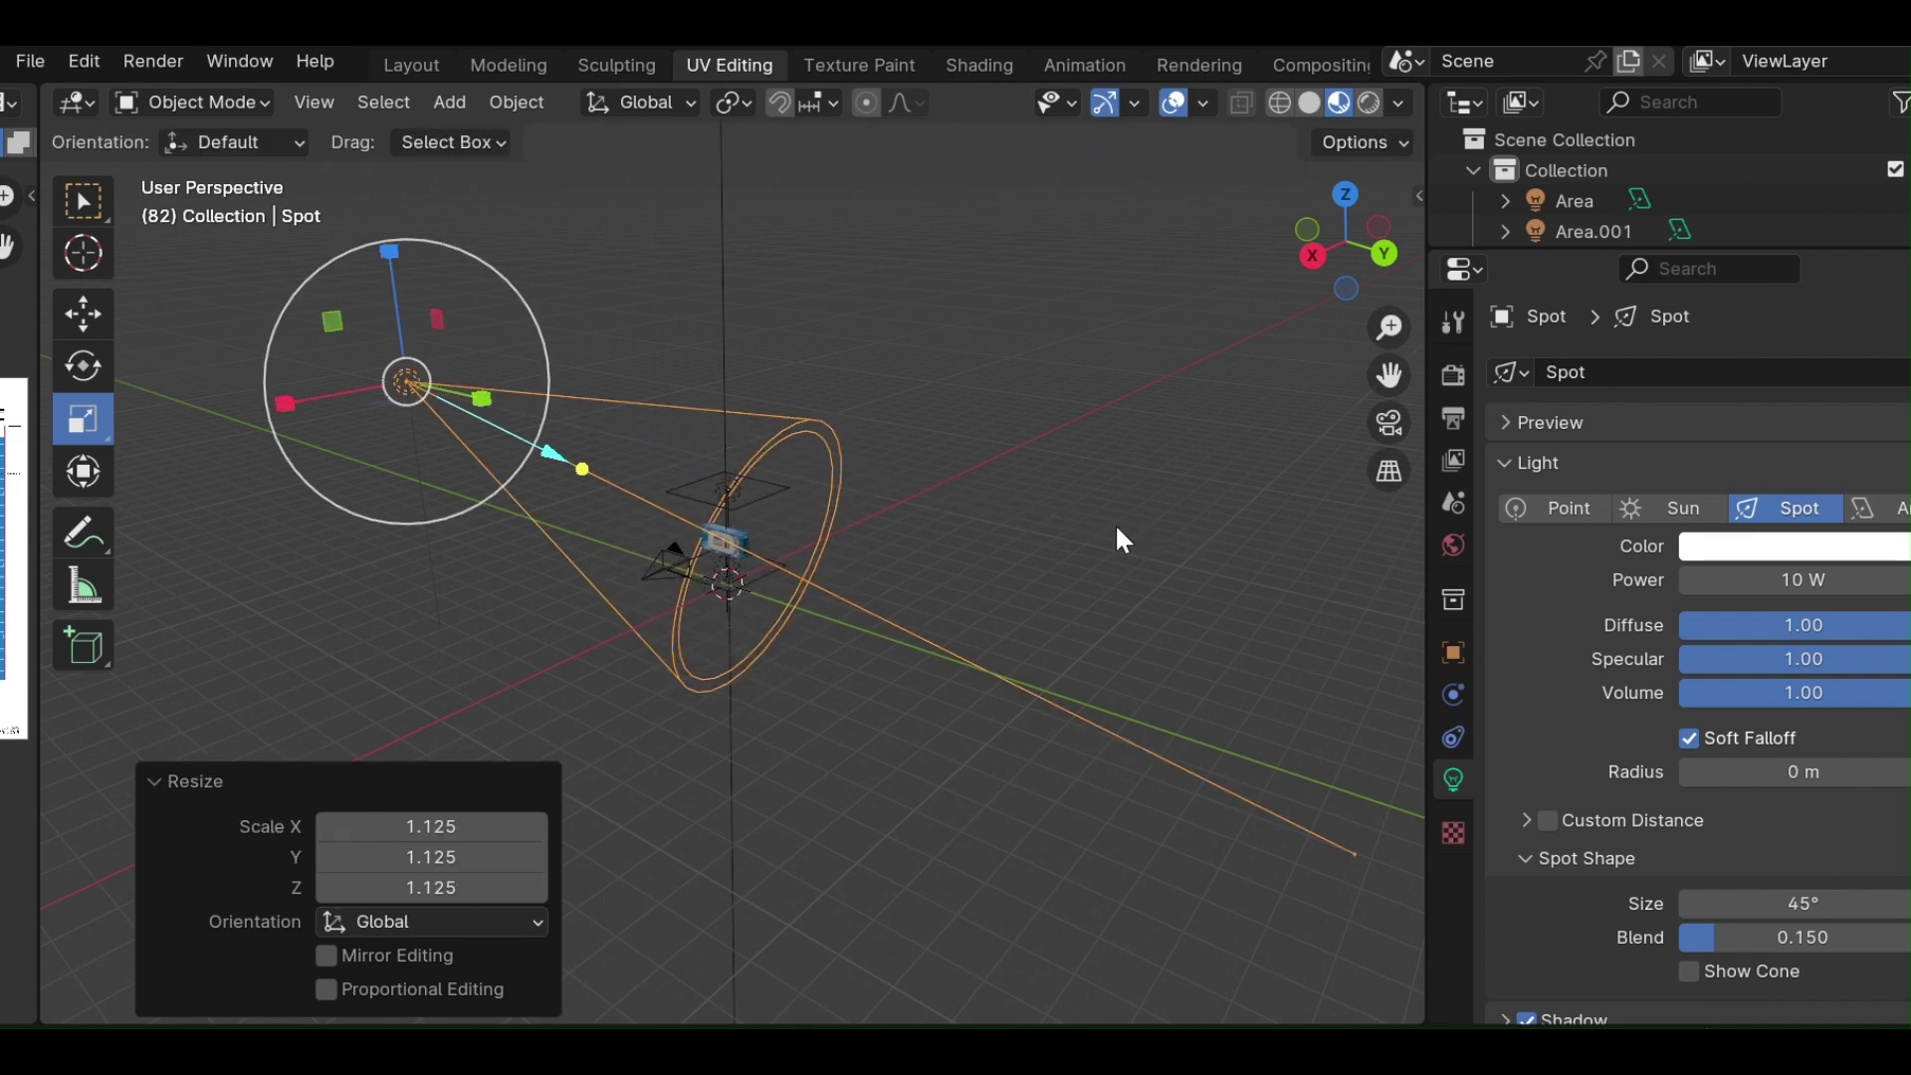
pyautogui.press('r')
pyautogui.click(1016, 548)
pyautogui.moveTo(1015, 547)
pyautogui.mouseDown(button='middle')
pyautogui.moveTo(1112, 569)
pyautogui.moveTo(1289, 563)
pyautogui.moveTo(1252, 578)
pyautogui.mouseUp(button='middle')
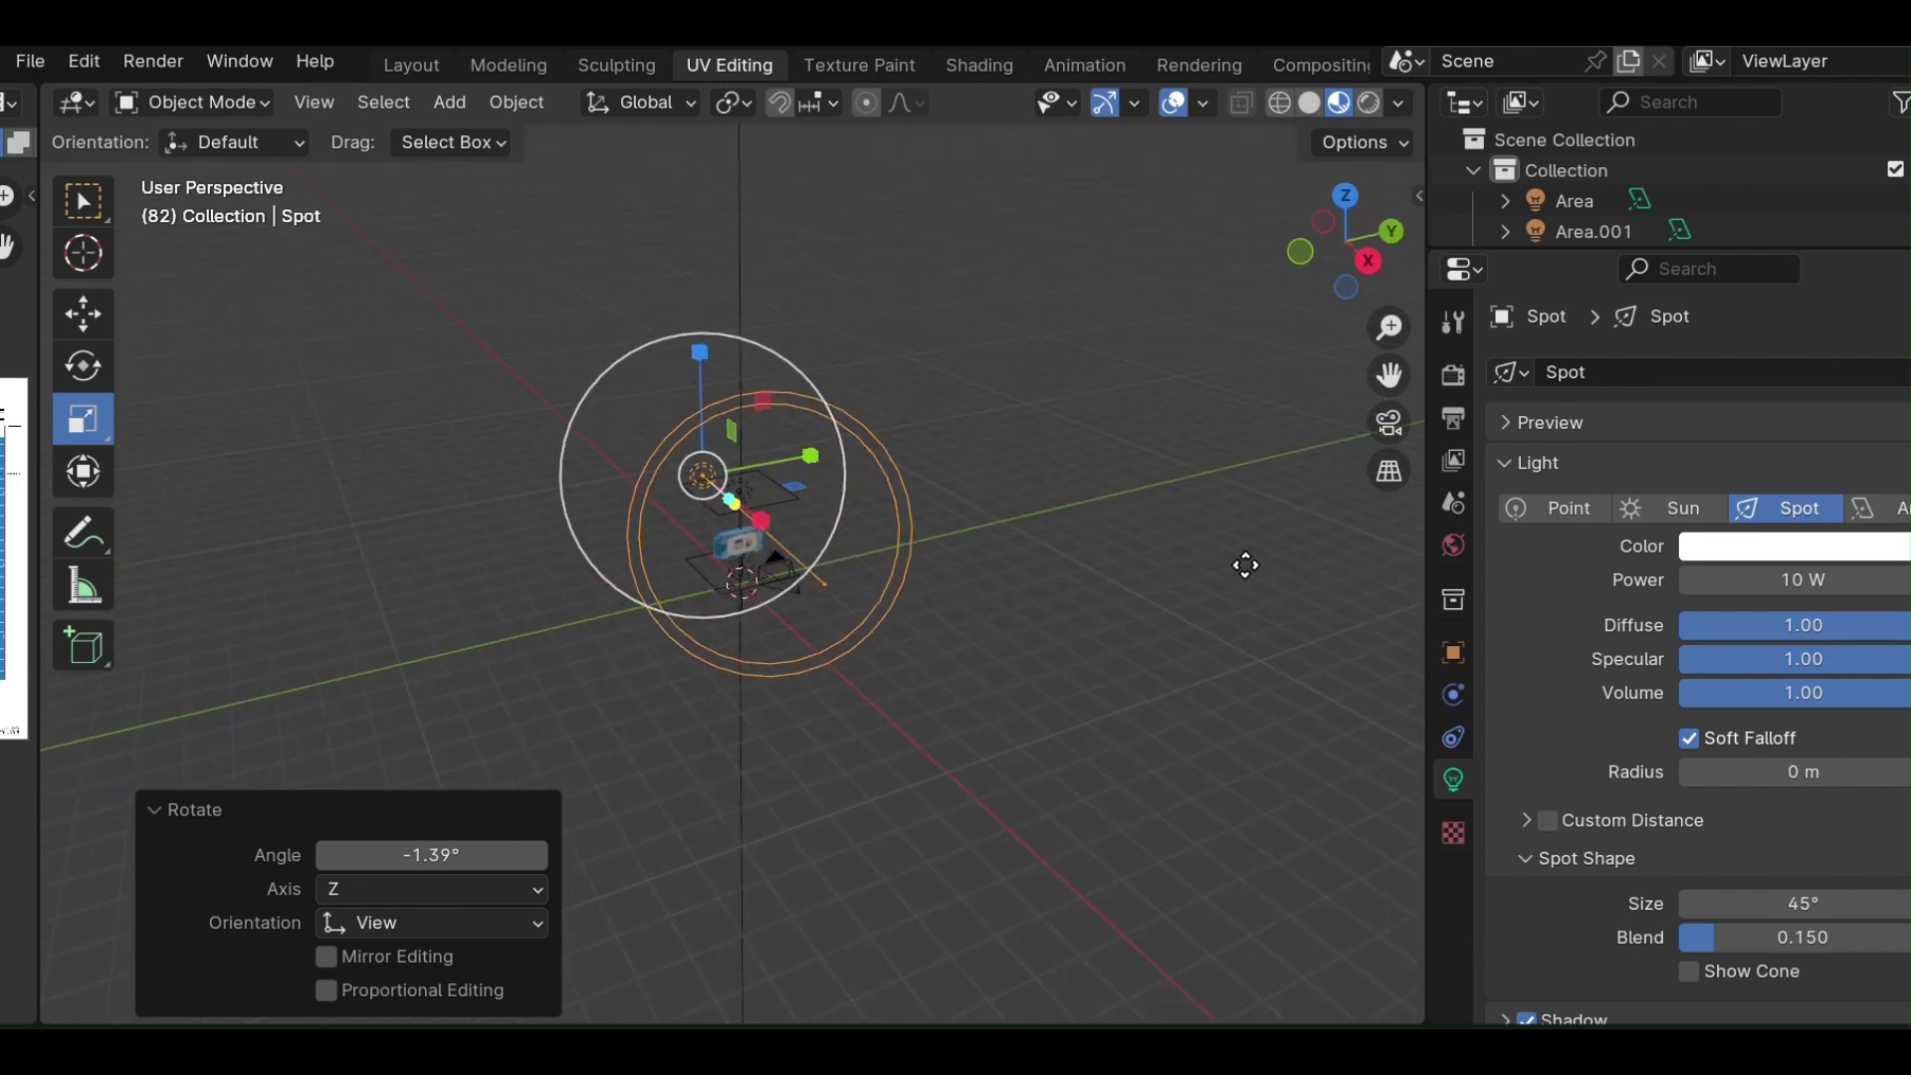
# Reposition and tilt the spot light so its cone aims at the package.
pyautogui.press('g')
pyautogui.click(1195, 591)
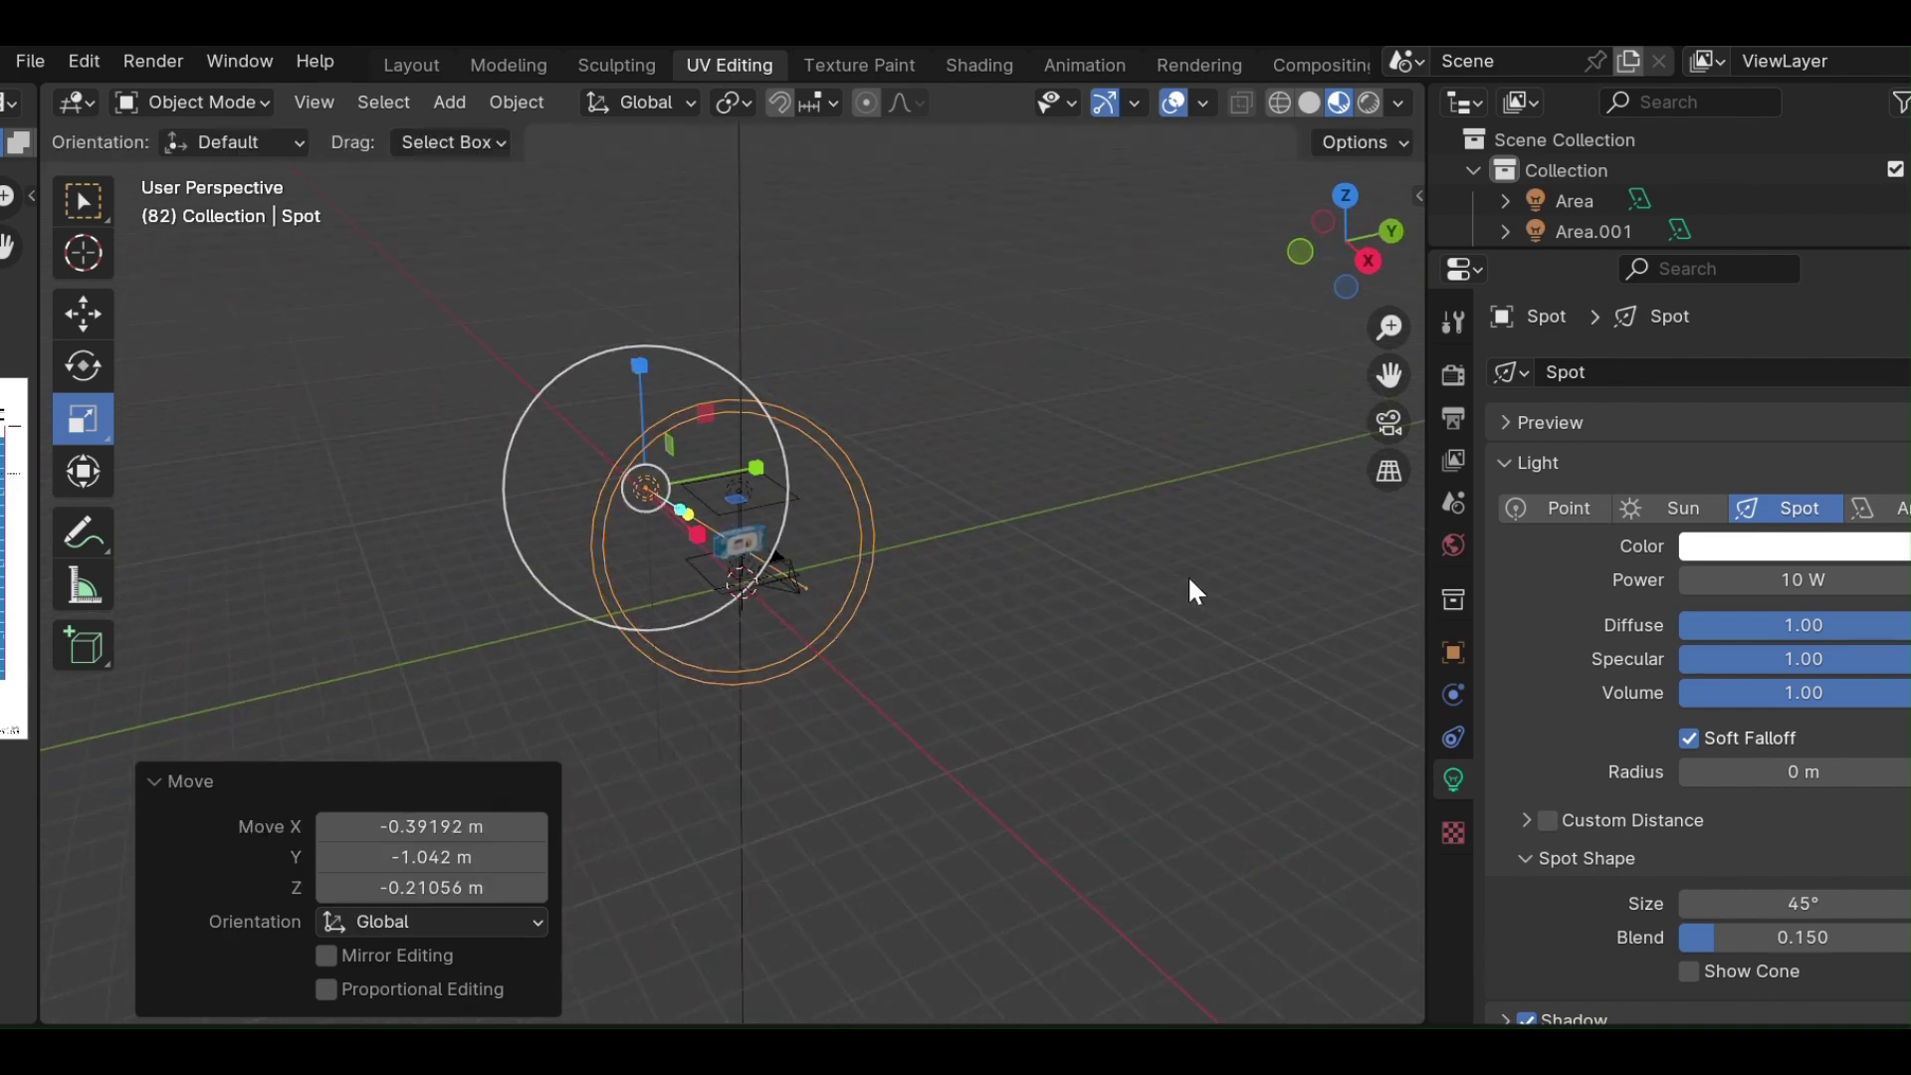
pyautogui.moveTo(1193, 587)
pyautogui.mouseDown(button='middle')
pyautogui.moveTo(853, 589)
pyautogui.moveTo(934, 623)
pyautogui.moveTo(1000, 614)
pyautogui.mouseUp(button='middle')
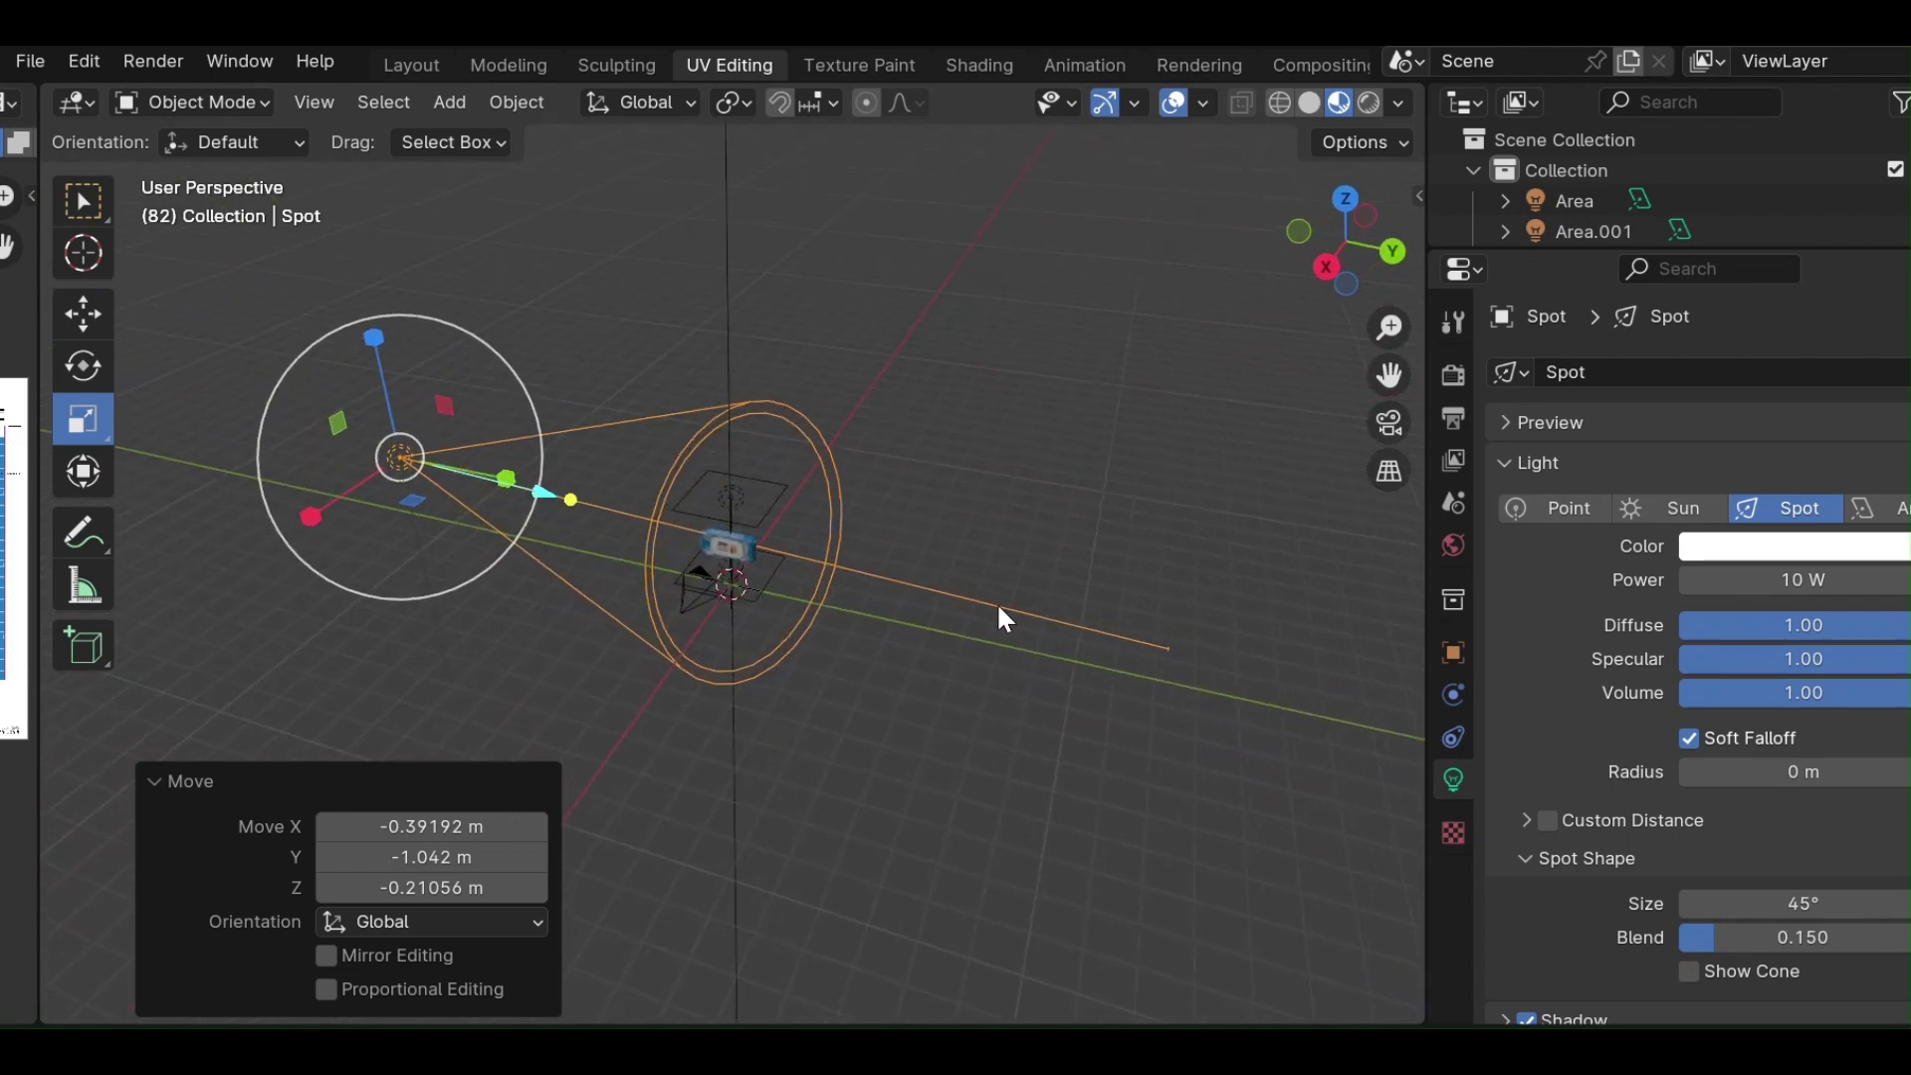
pyautogui.press('r')
pyautogui.click(983, 626)
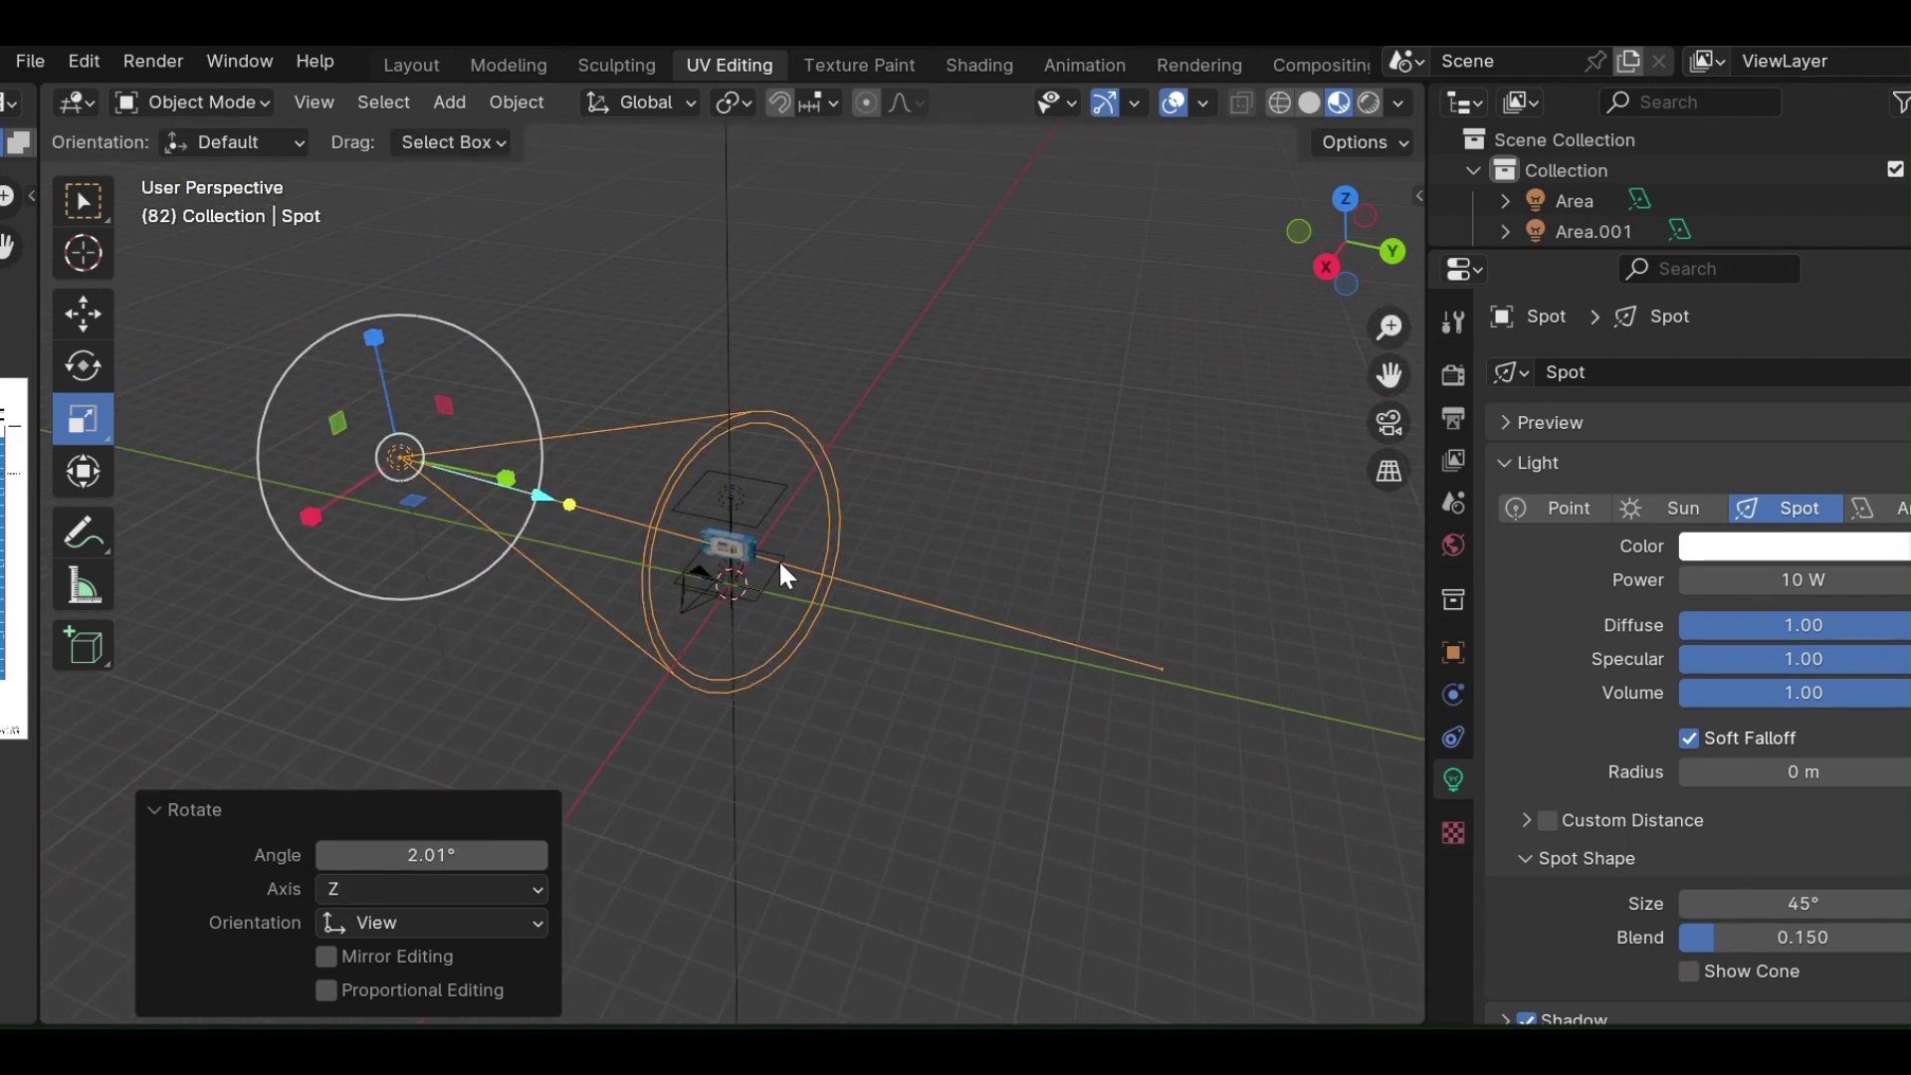
pyautogui.scroll(5, 779, 559)
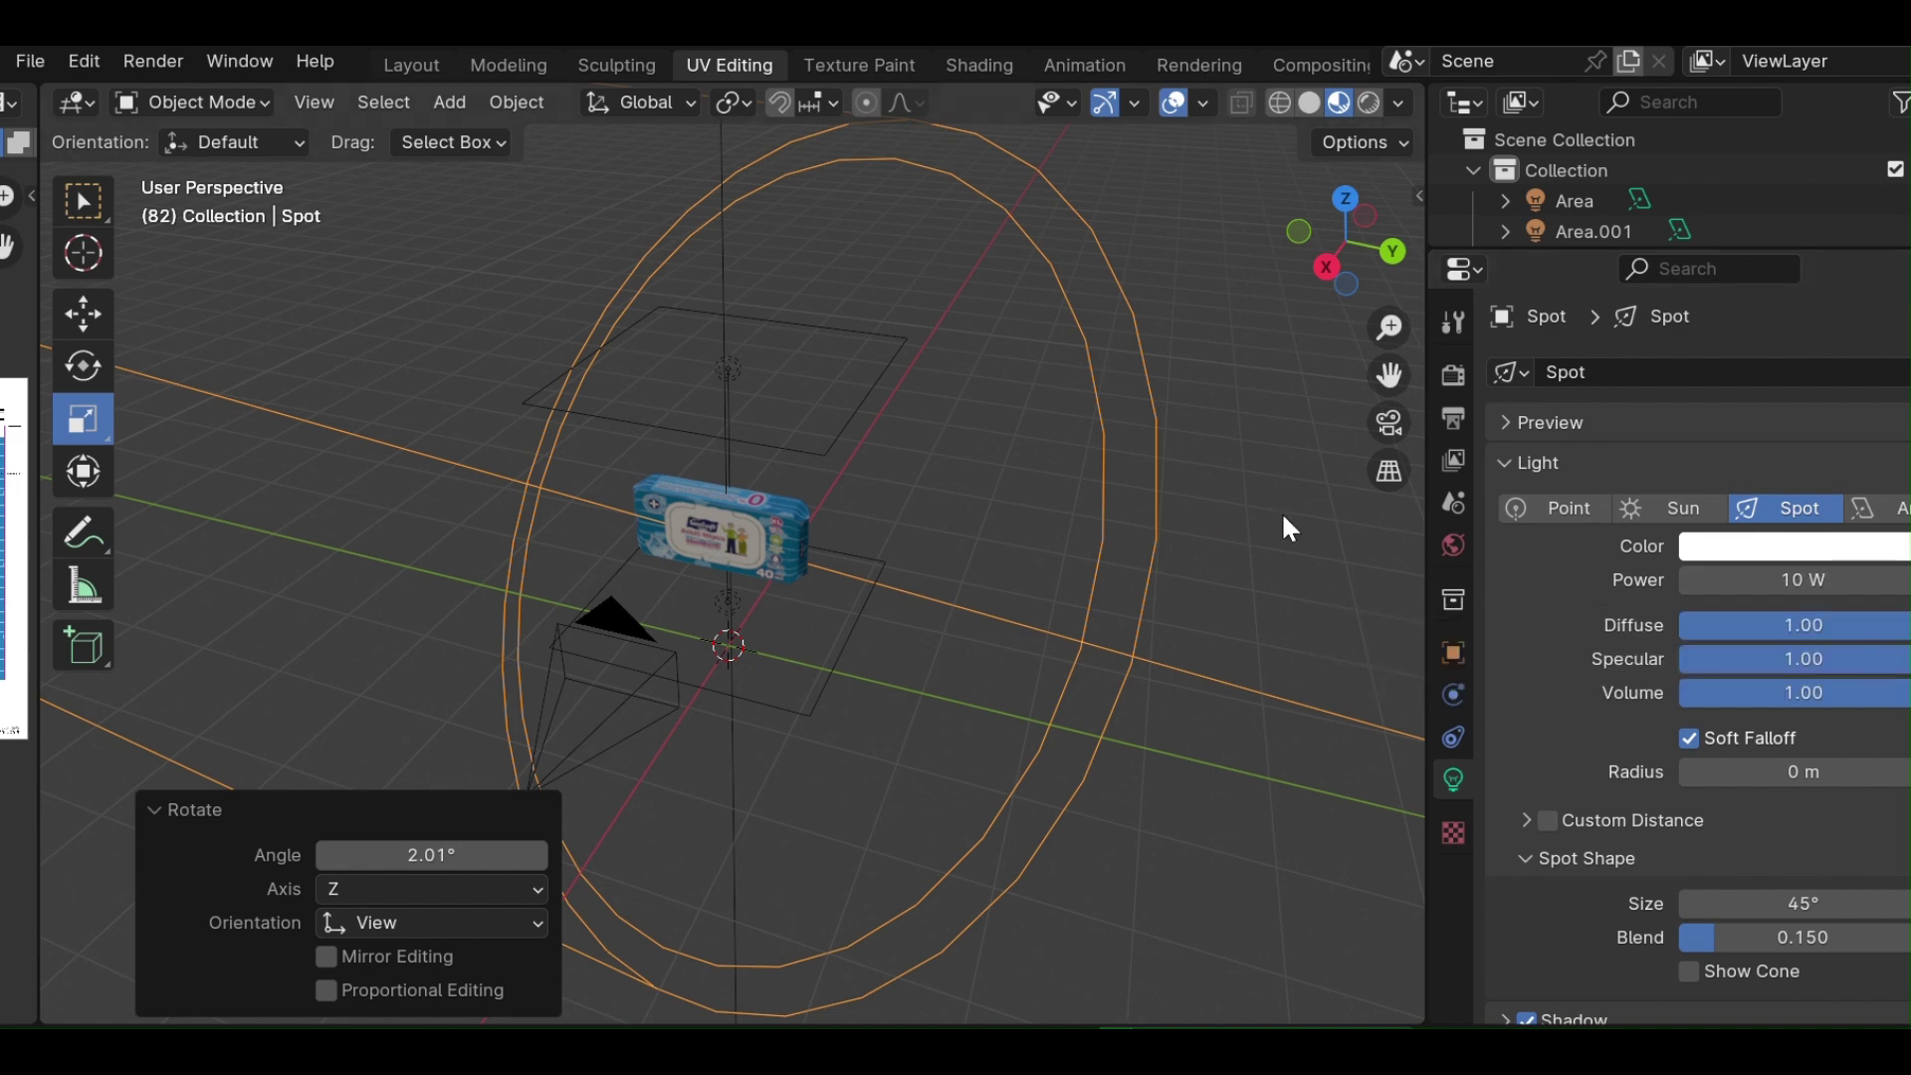
# Test-render, raise the spot light's power from 10 W to 1000 W, and render again.
pyautogui.click(153, 62)
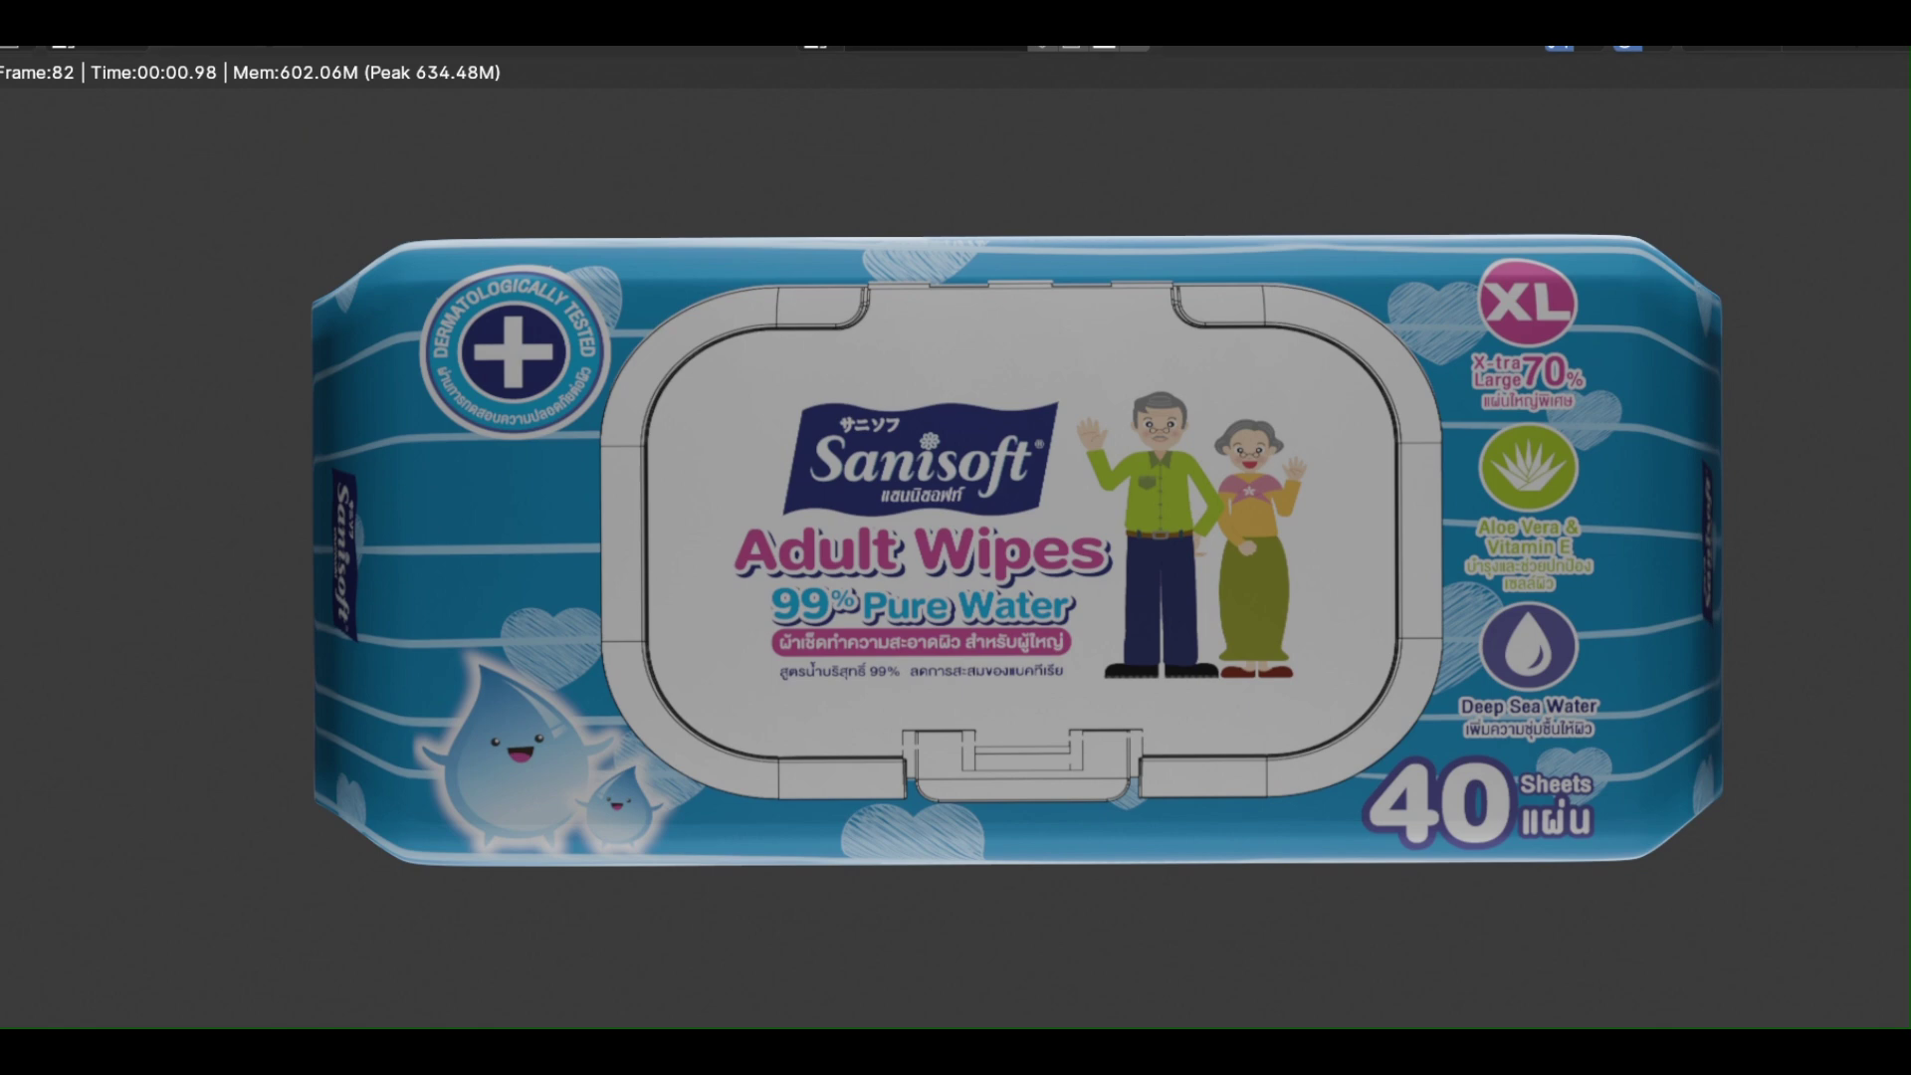
pyautogui.press('Escape')
pyautogui.click(1784, 581)
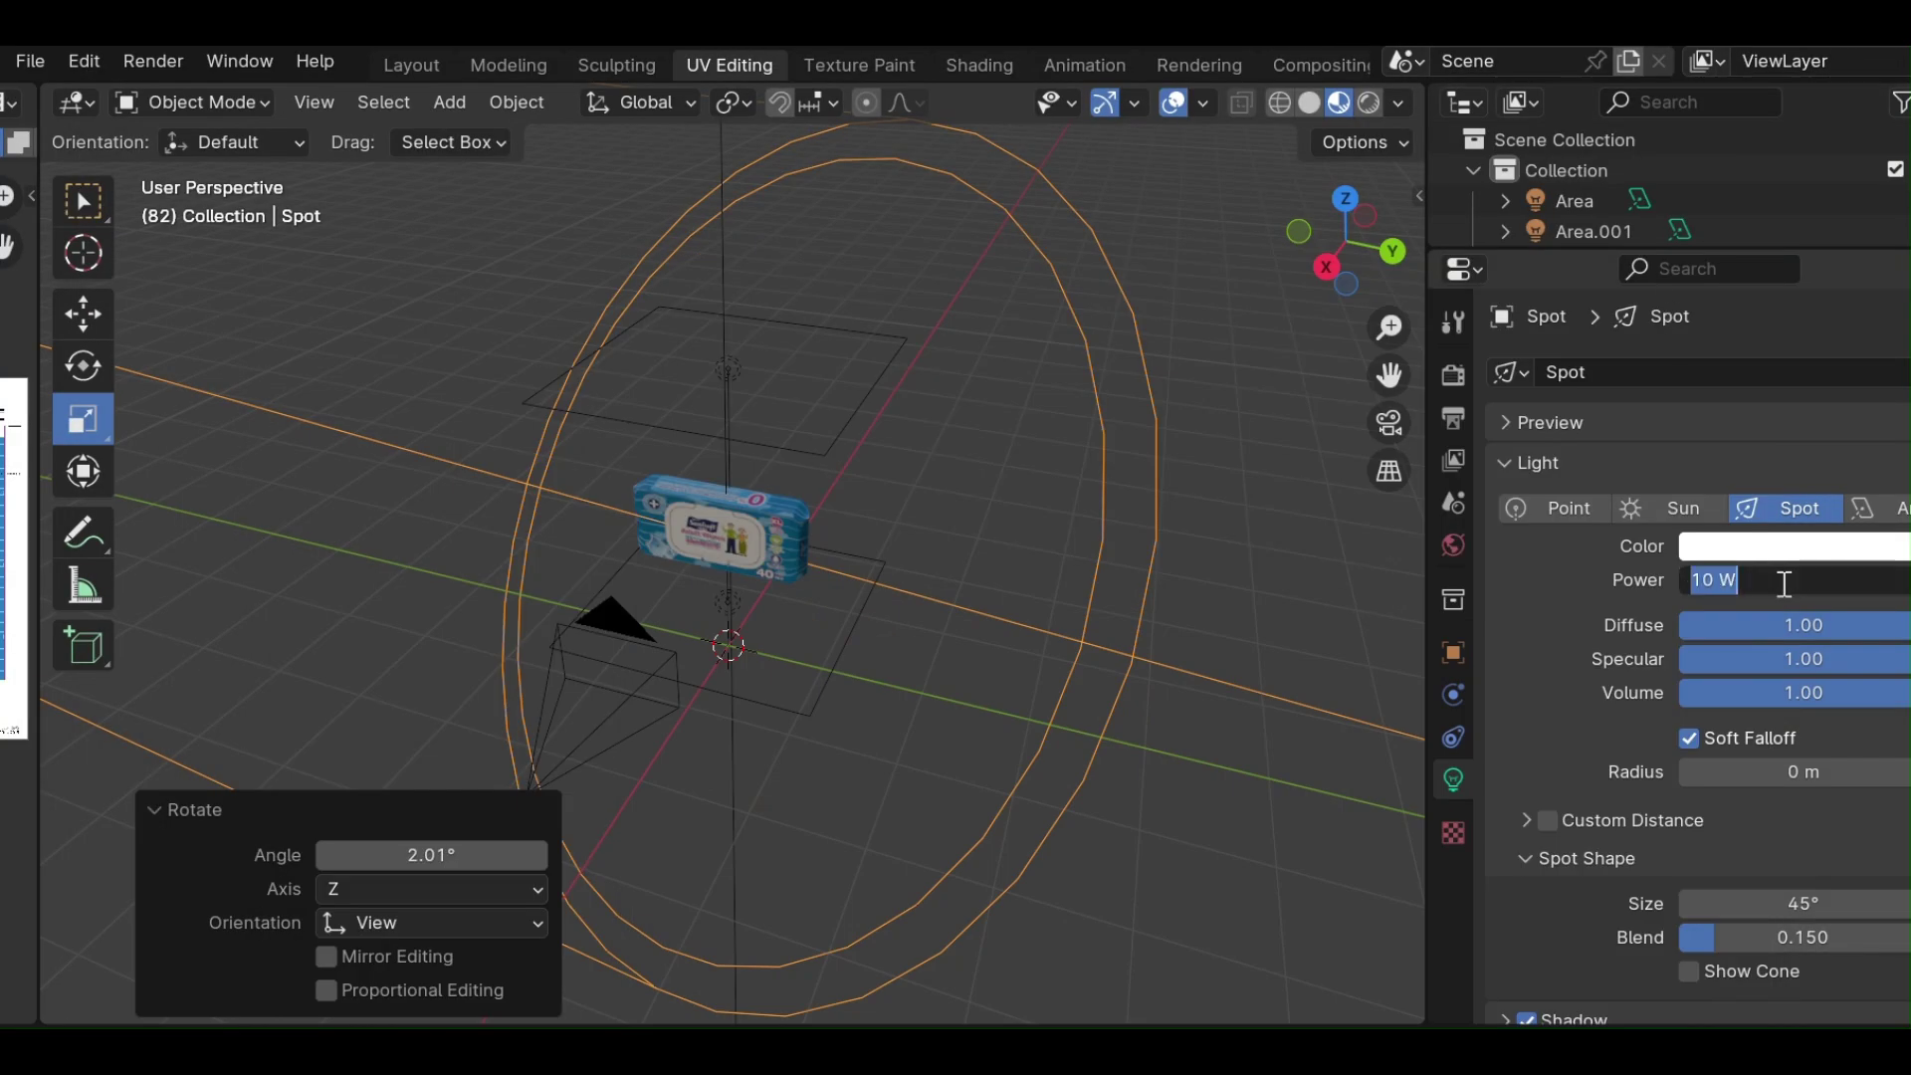
pyautogui.write('1')
pyautogui.write('000')
pyautogui.press('Return')
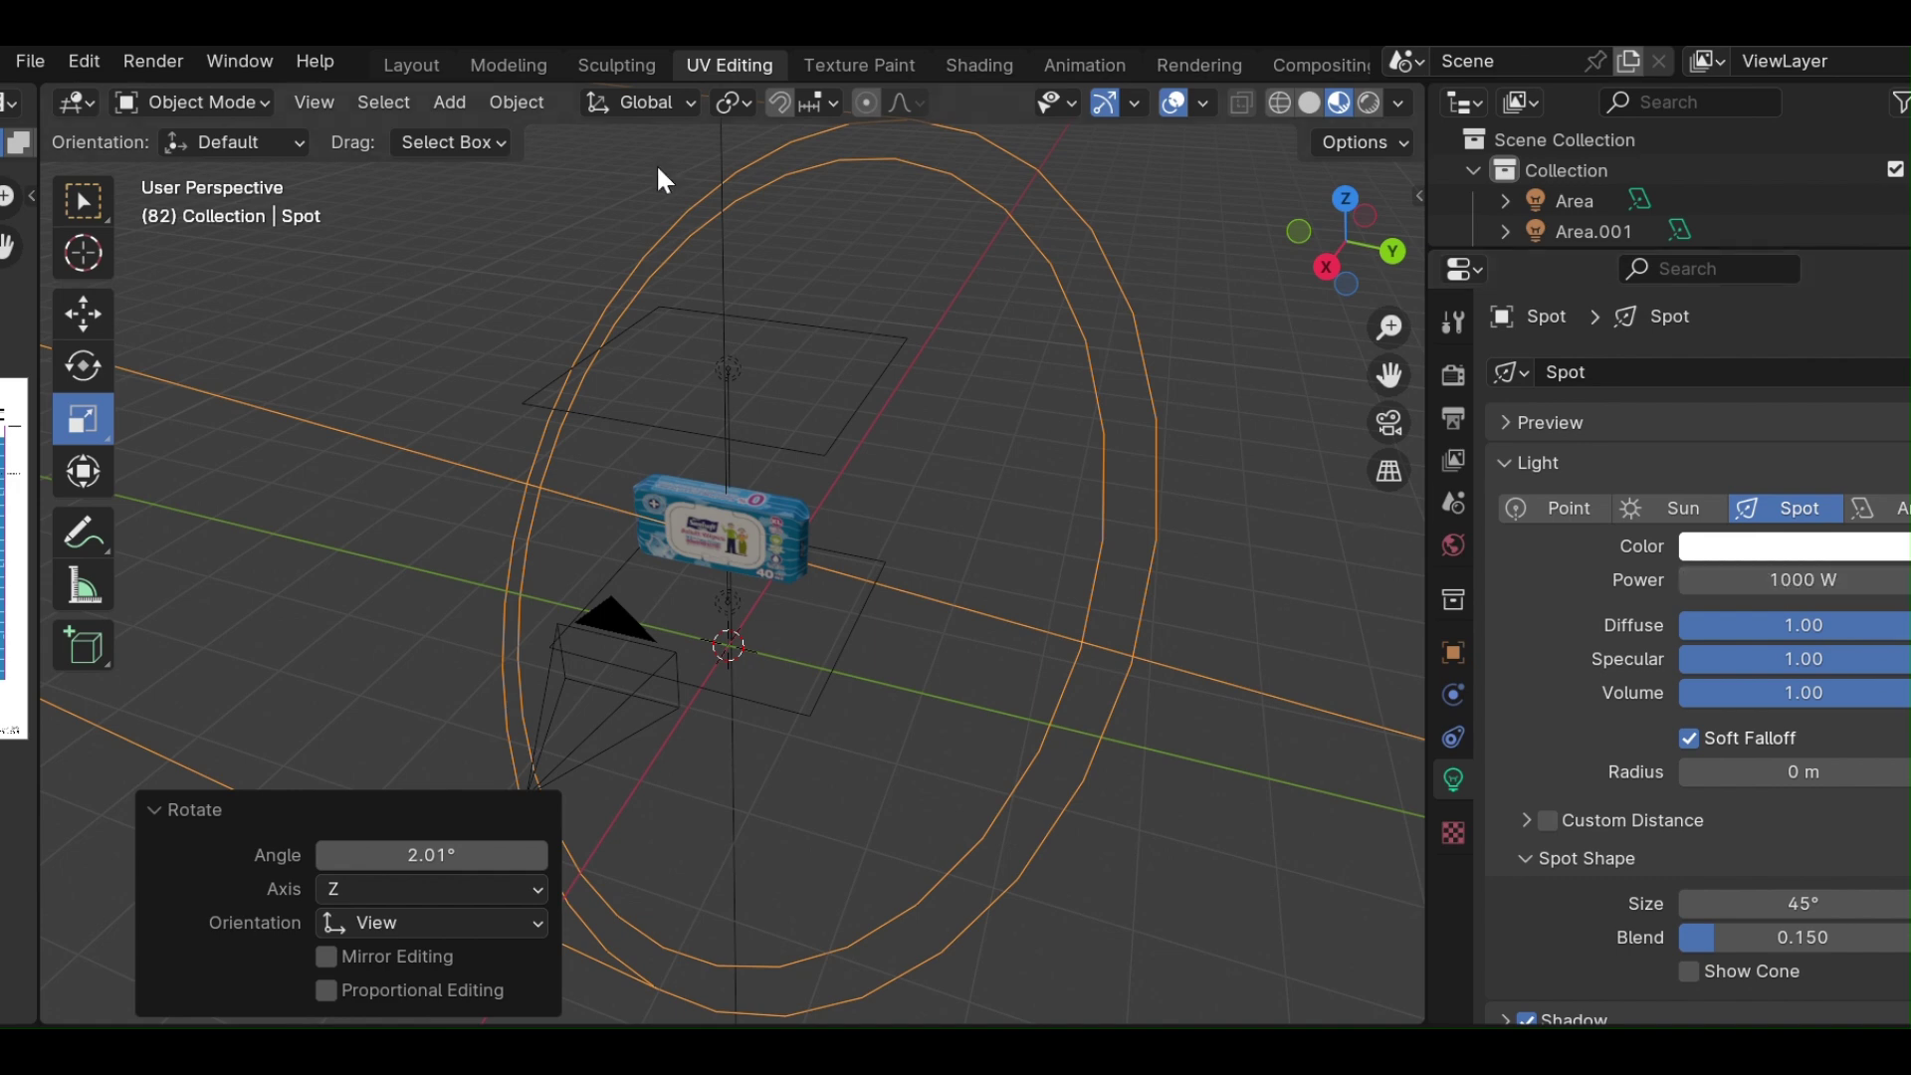
pyautogui.click(149, 62)
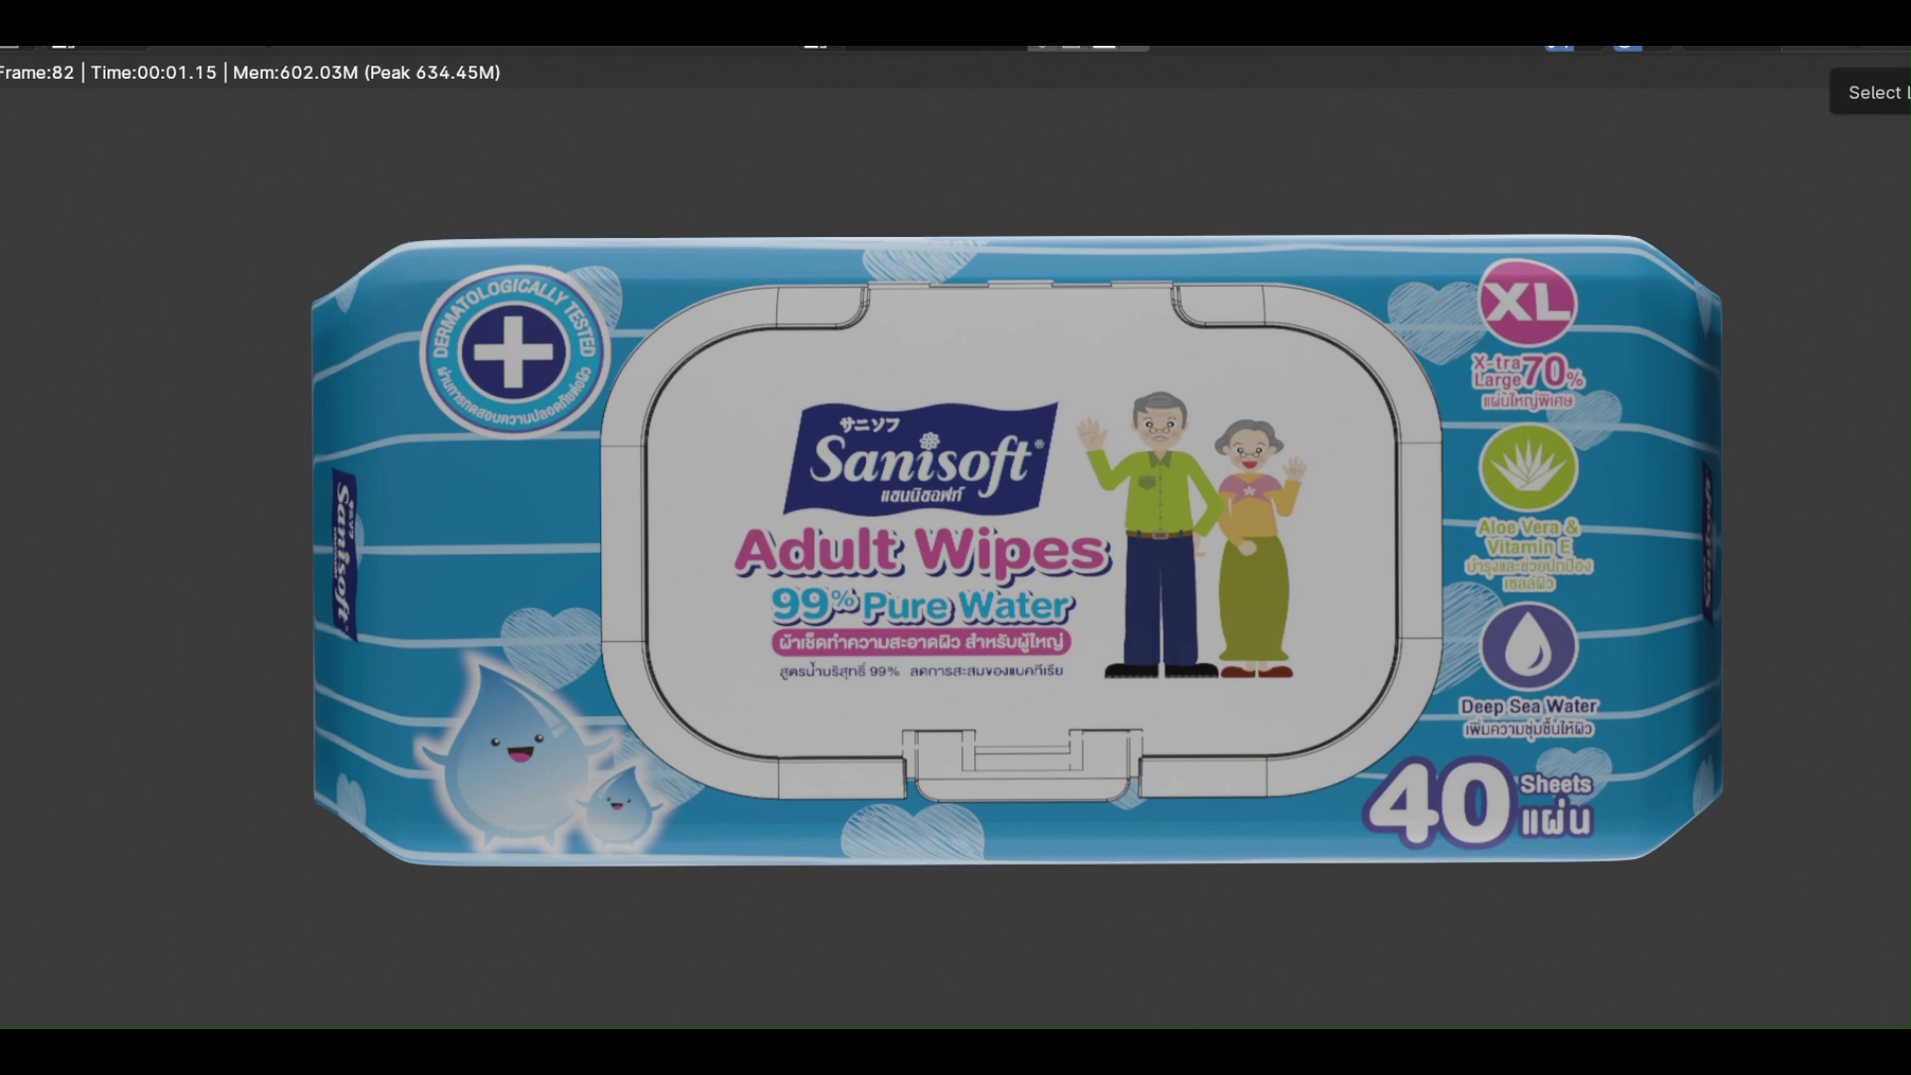
# Select the Area light and set its power to 20 W.
pyautogui.press('Escape')
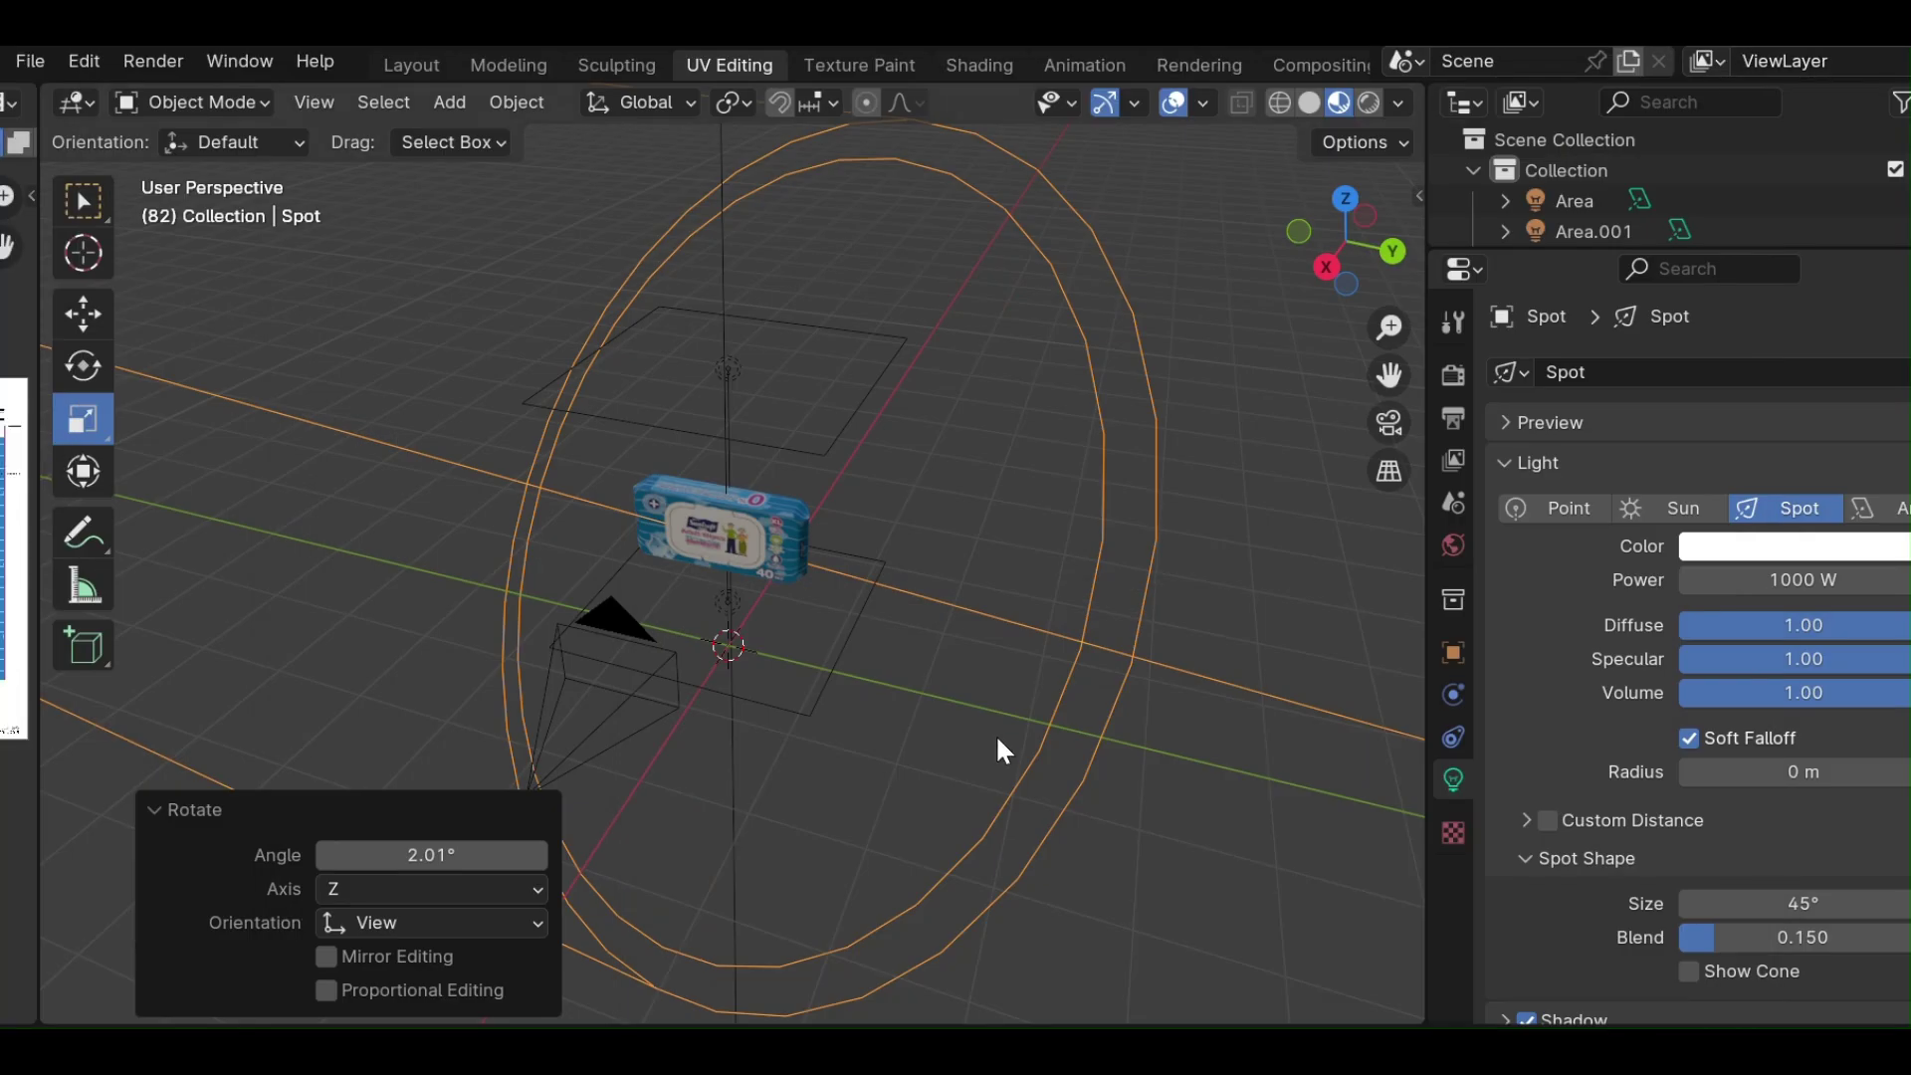
pyautogui.click(790, 683)
pyautogui.click(1575, 200)
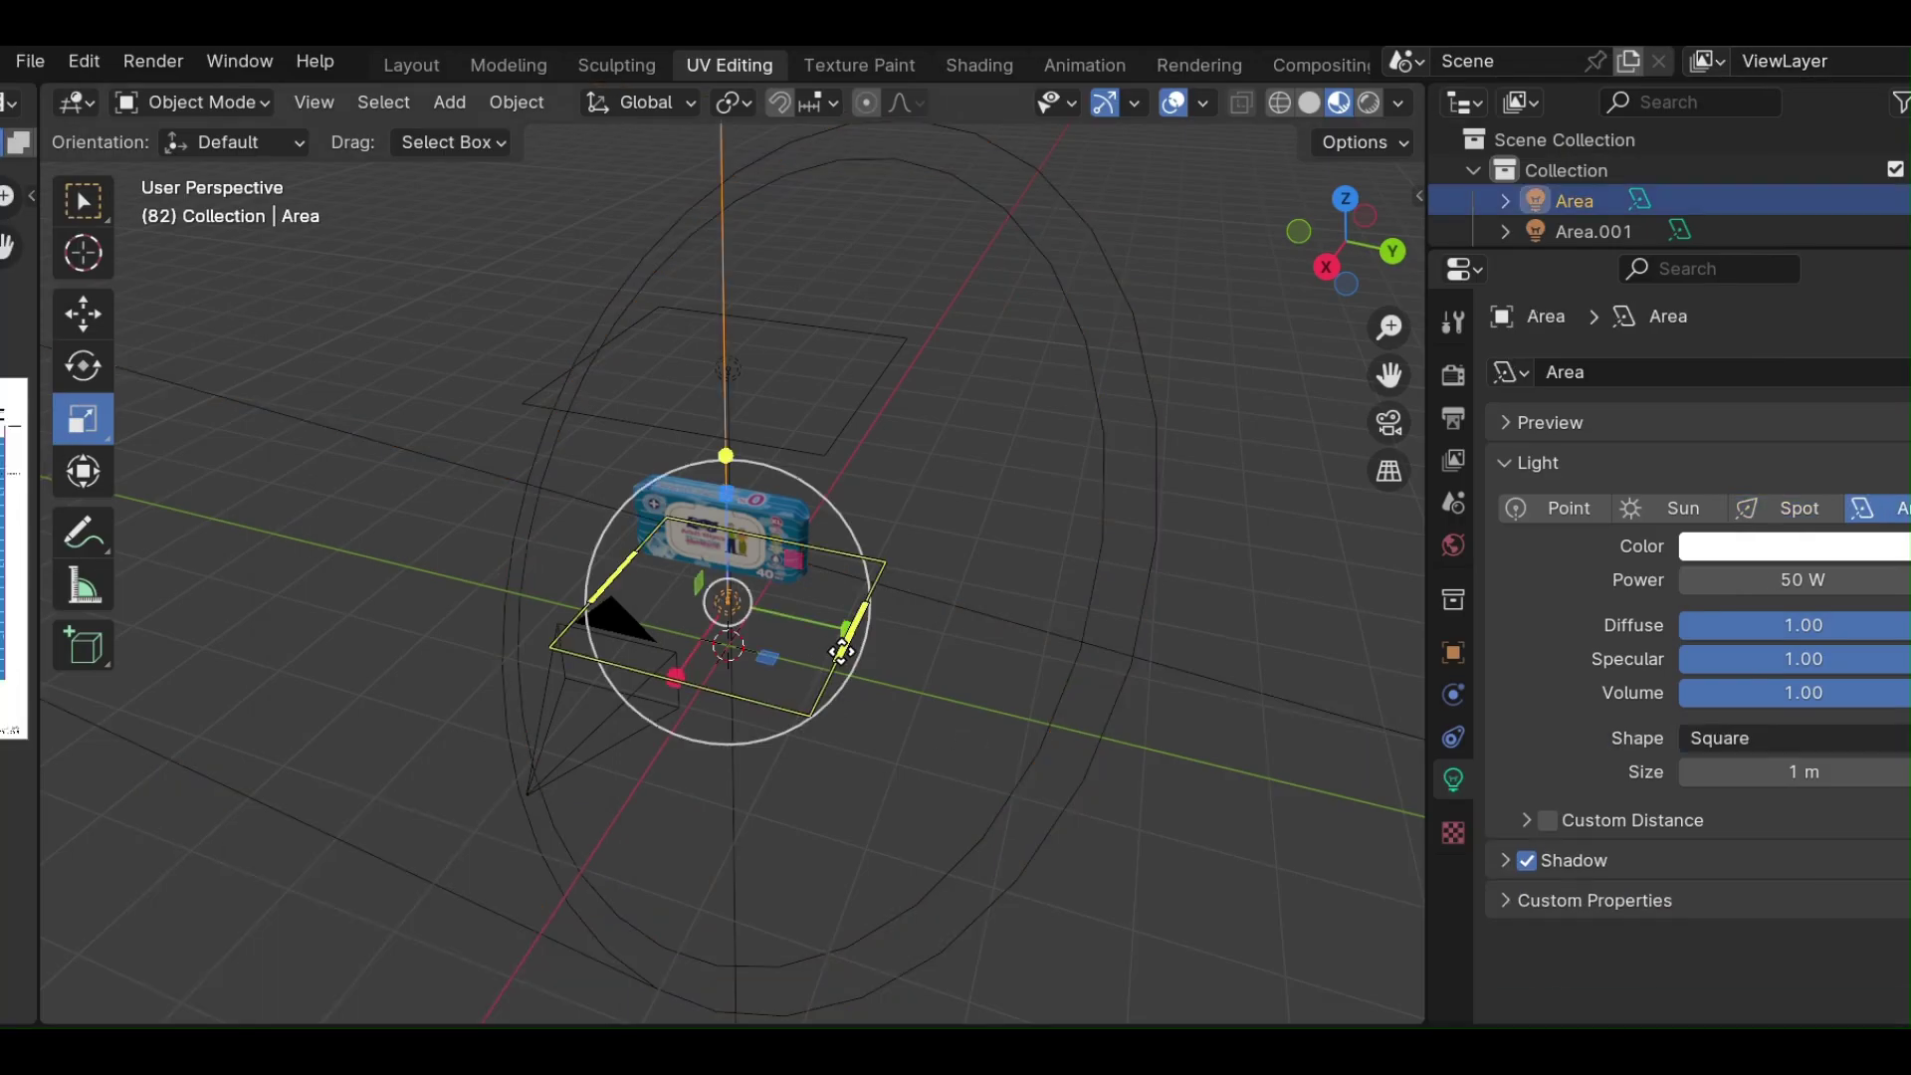
pyautogui.click(1832, 589)
pyautogui.write('20')
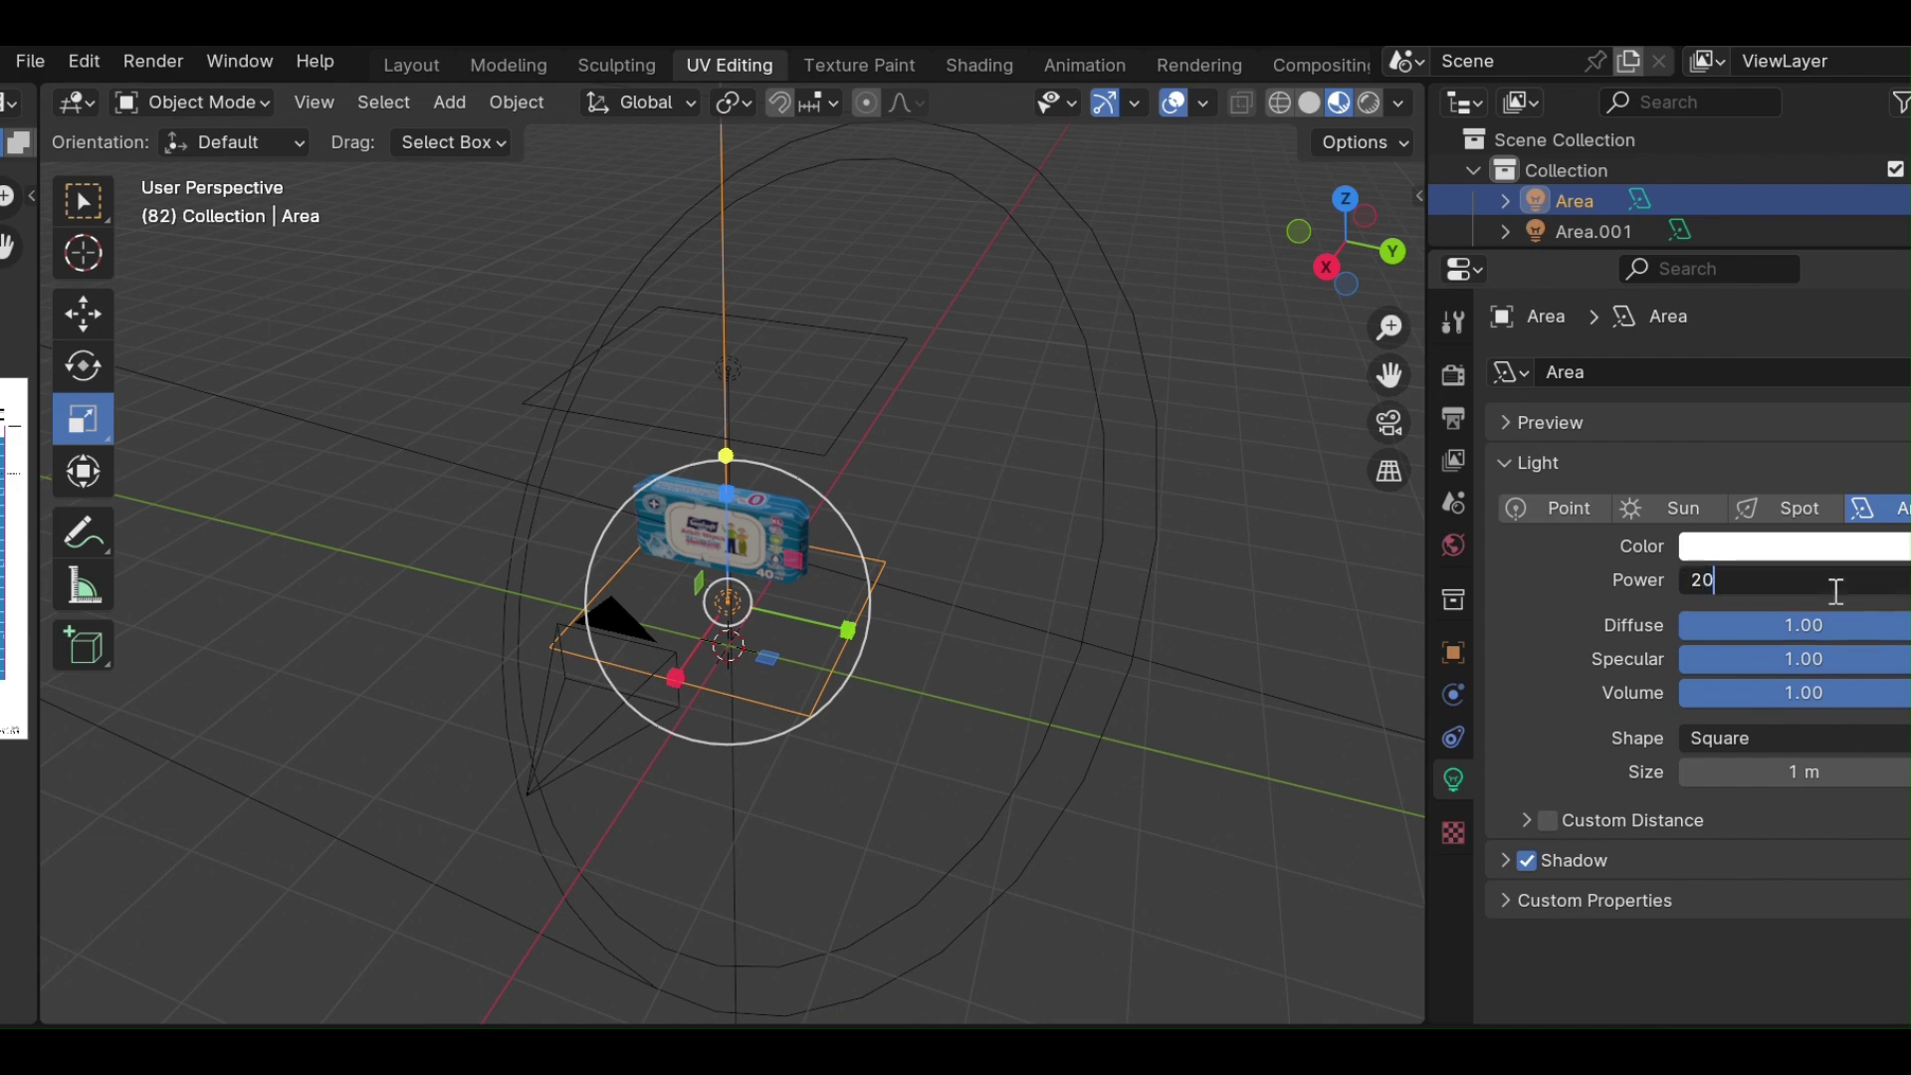
pyautogui.press('Return')
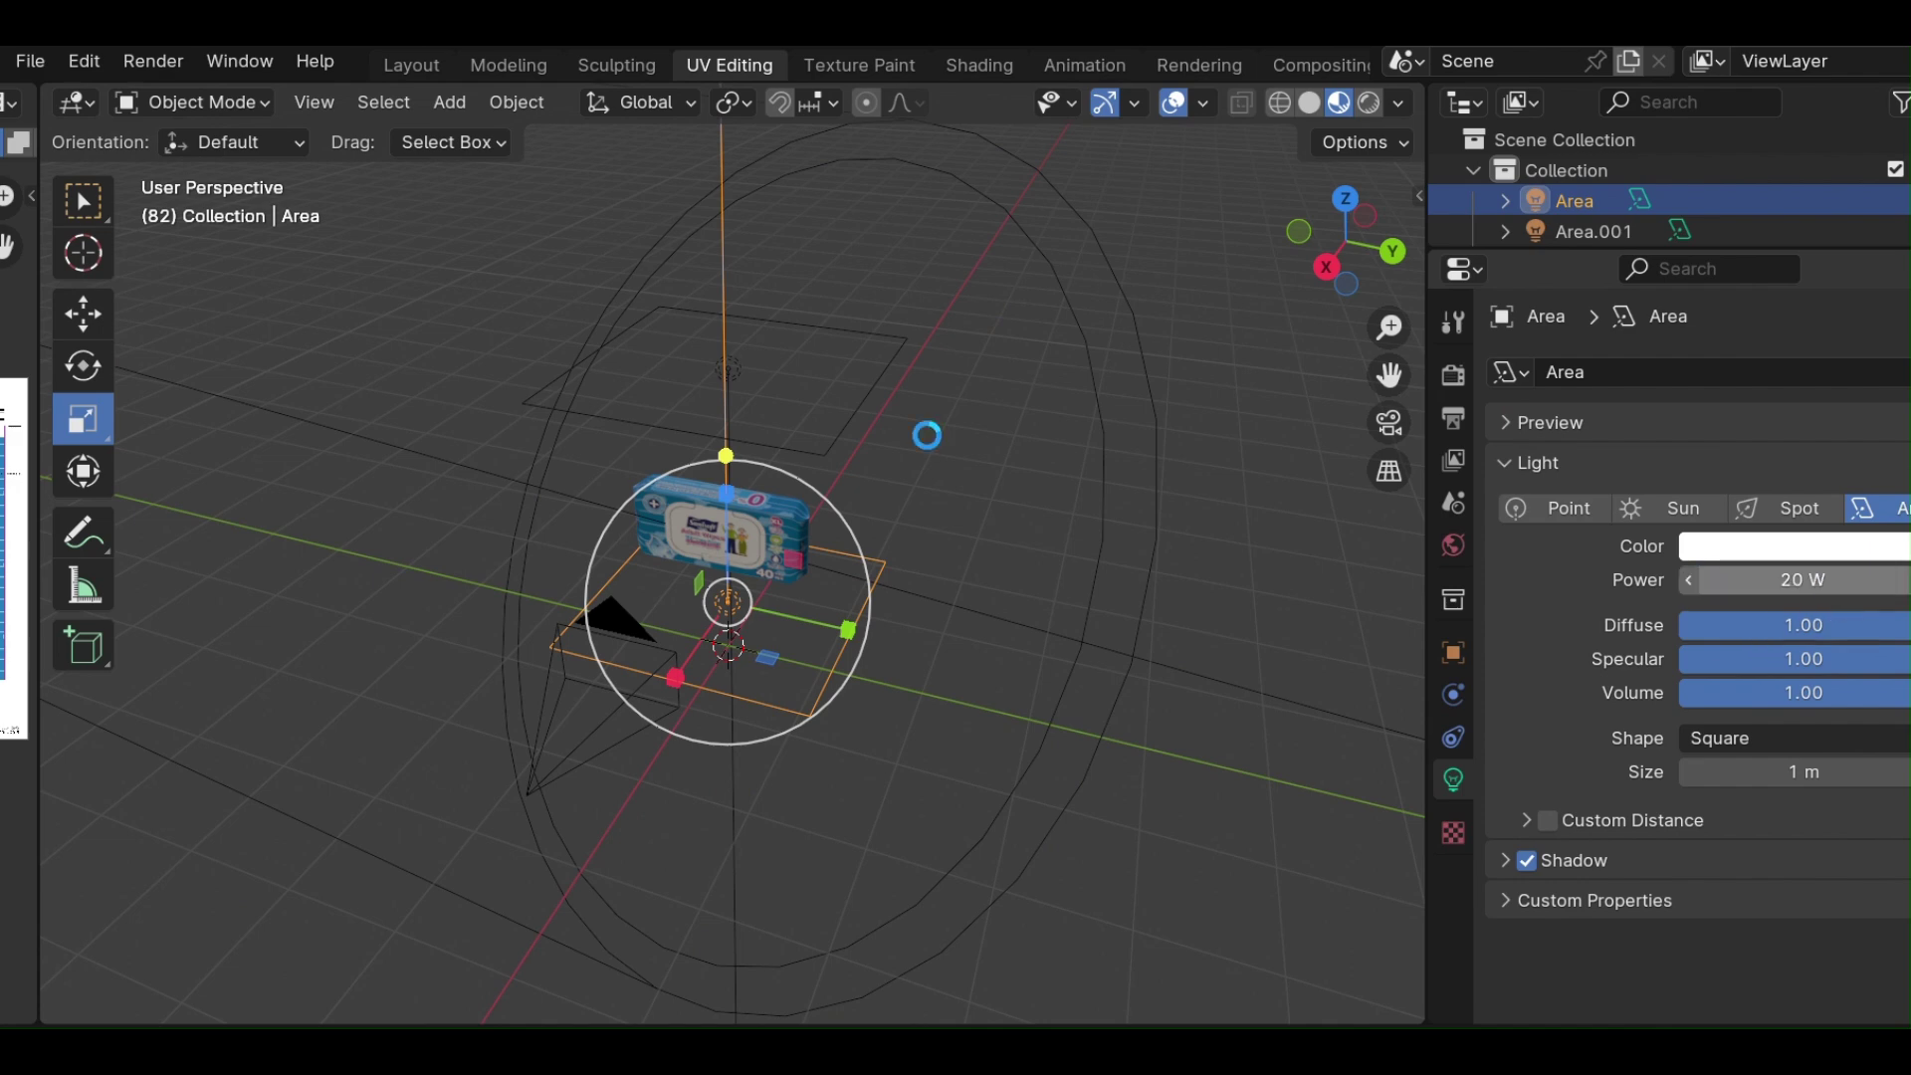
# Render the package with the dimmer Area light and close the result.
pyautogui.click(171, 61)
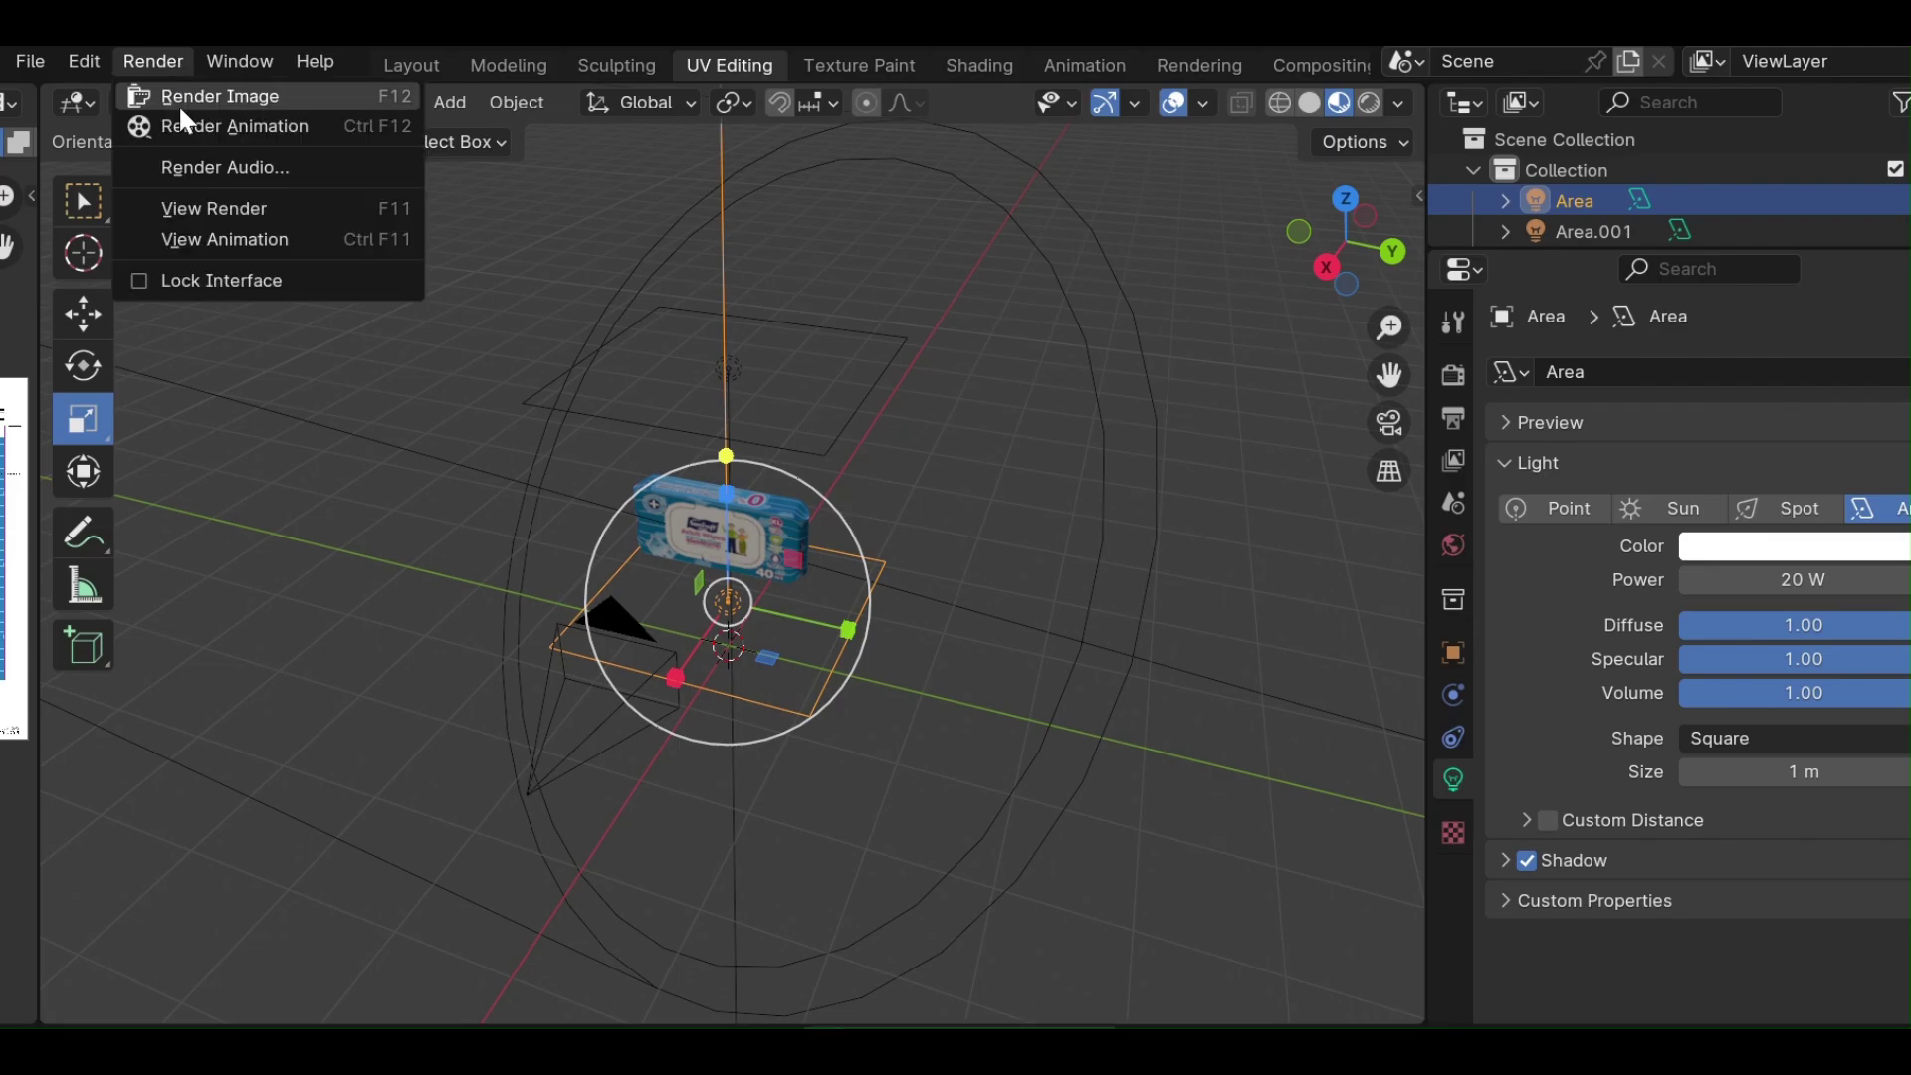
pyautogui.click(179, 99)
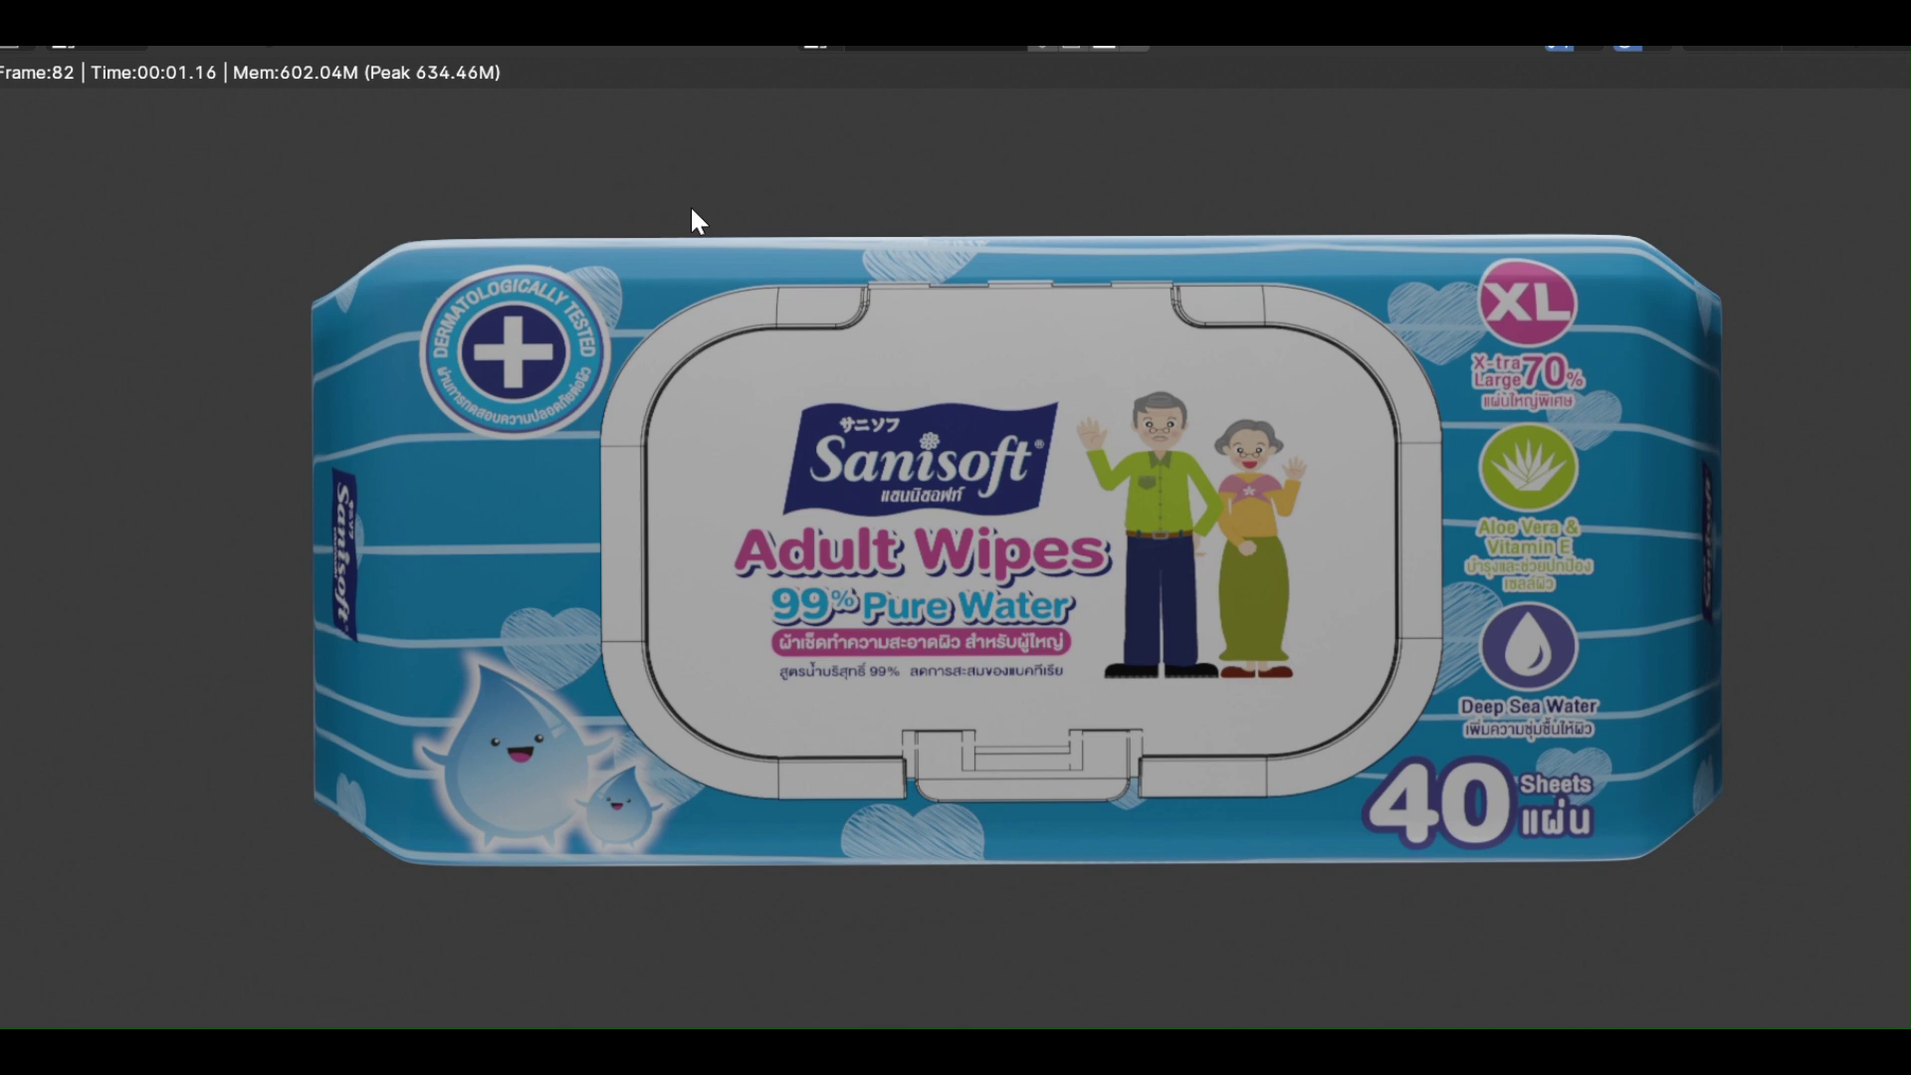
pyautogui.press('Escape')
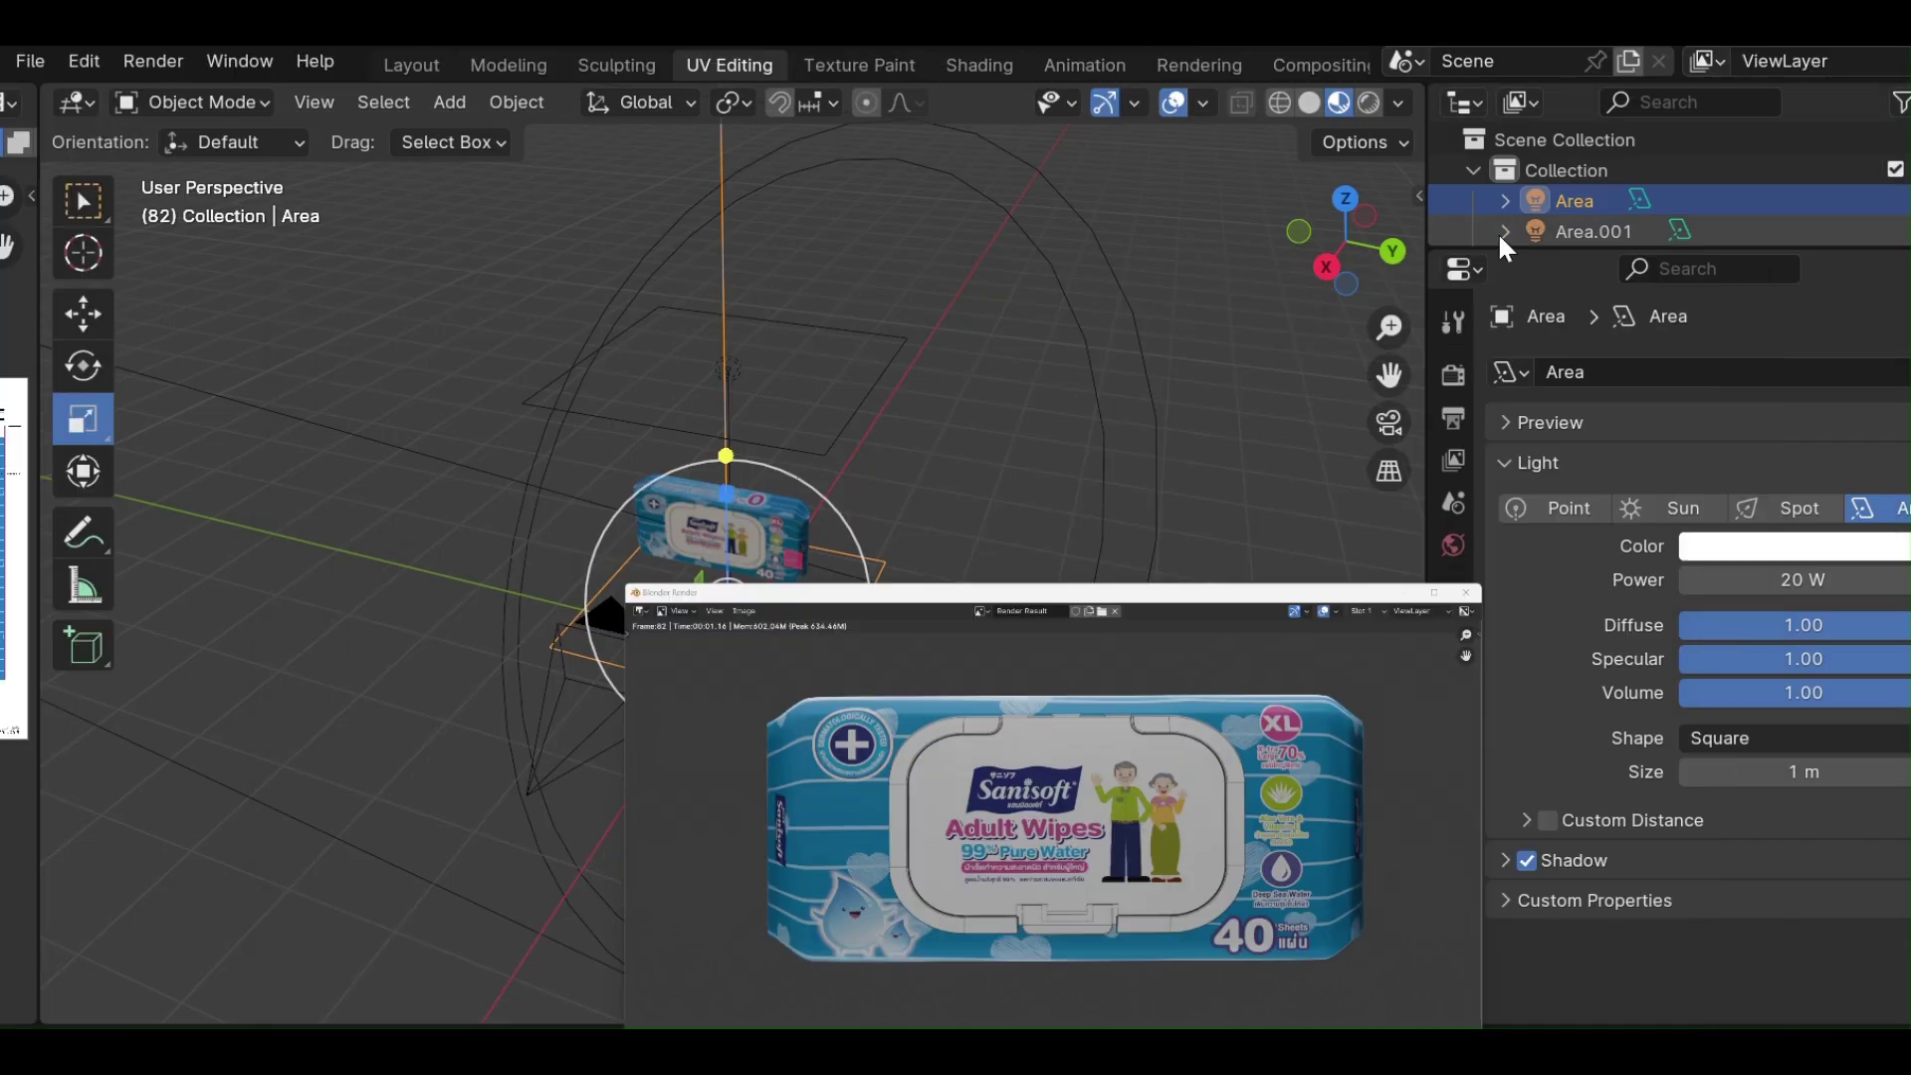
# Delete the spot light and add a new area light.
pyautogui.scroll(-2, 762, 559)
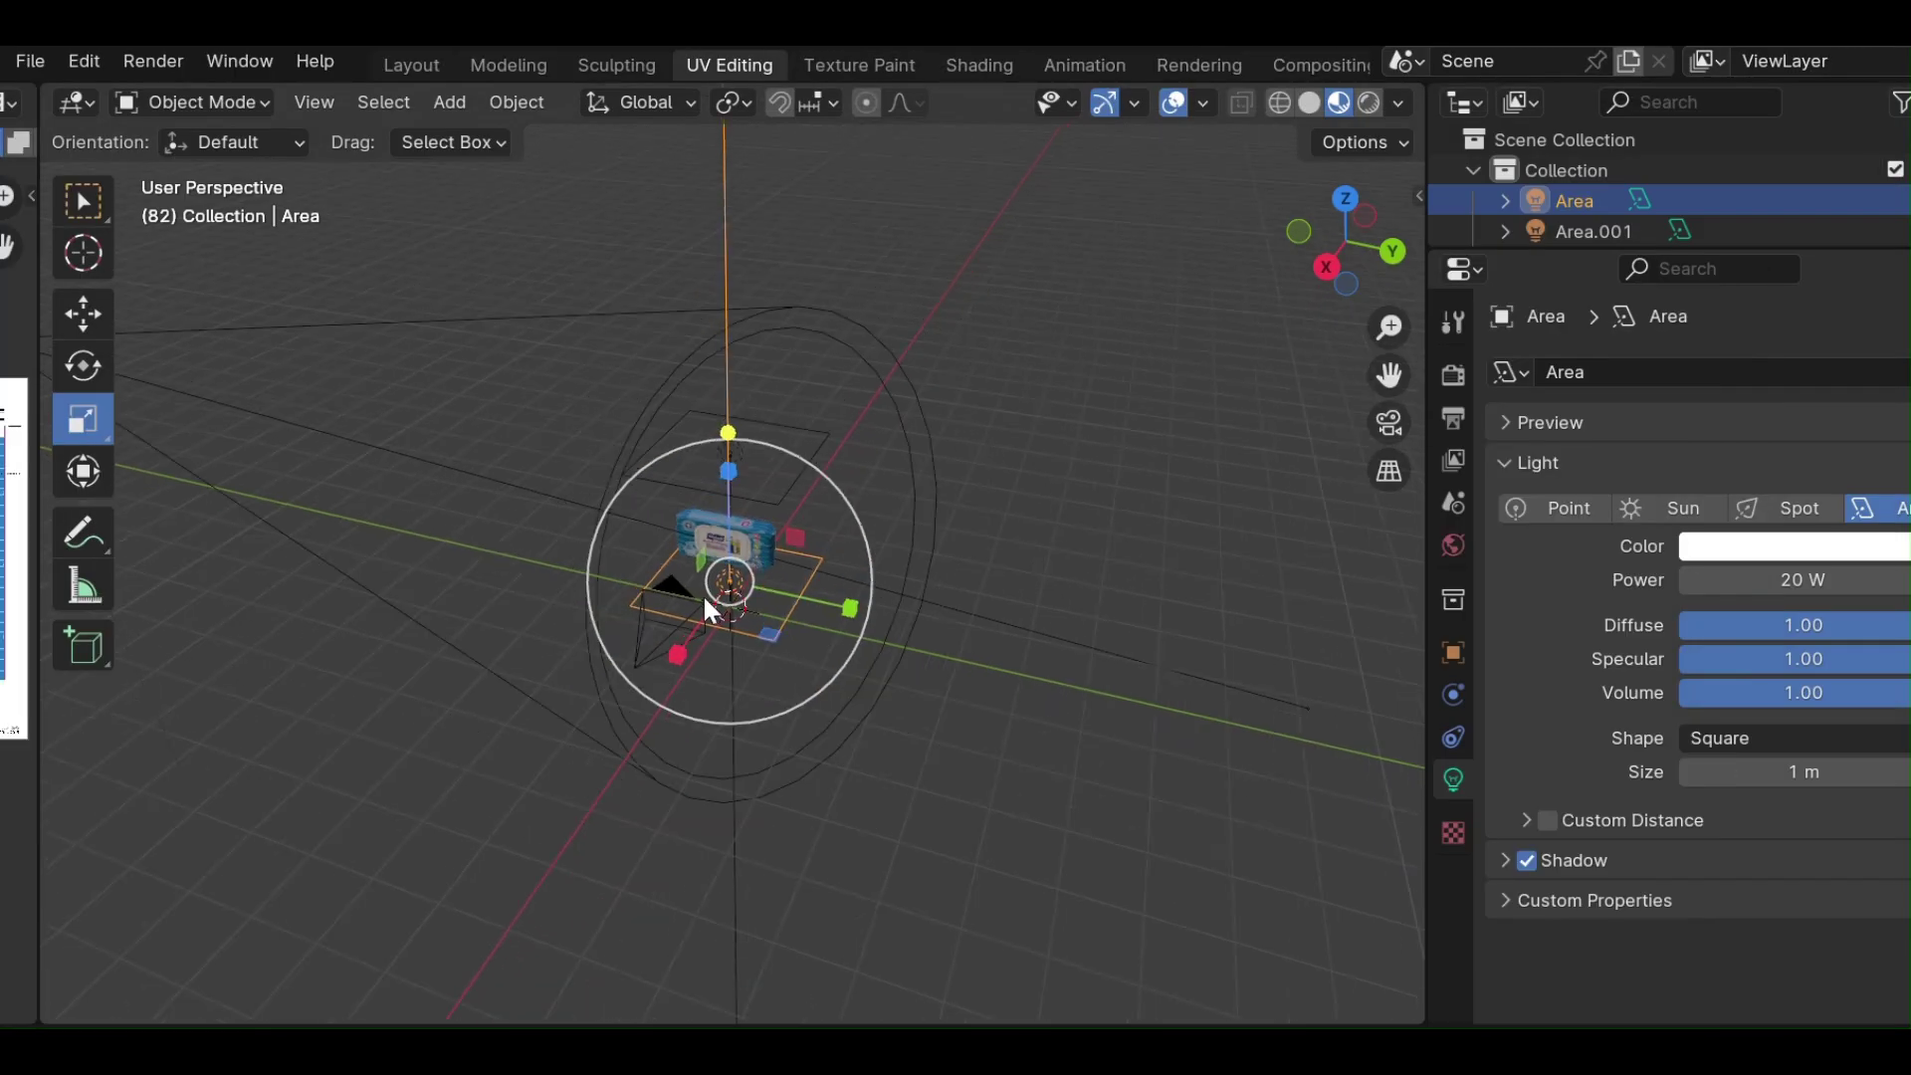
pyautogui.scroll(-1, 597, 624)
pyautogui.click(203, 393)
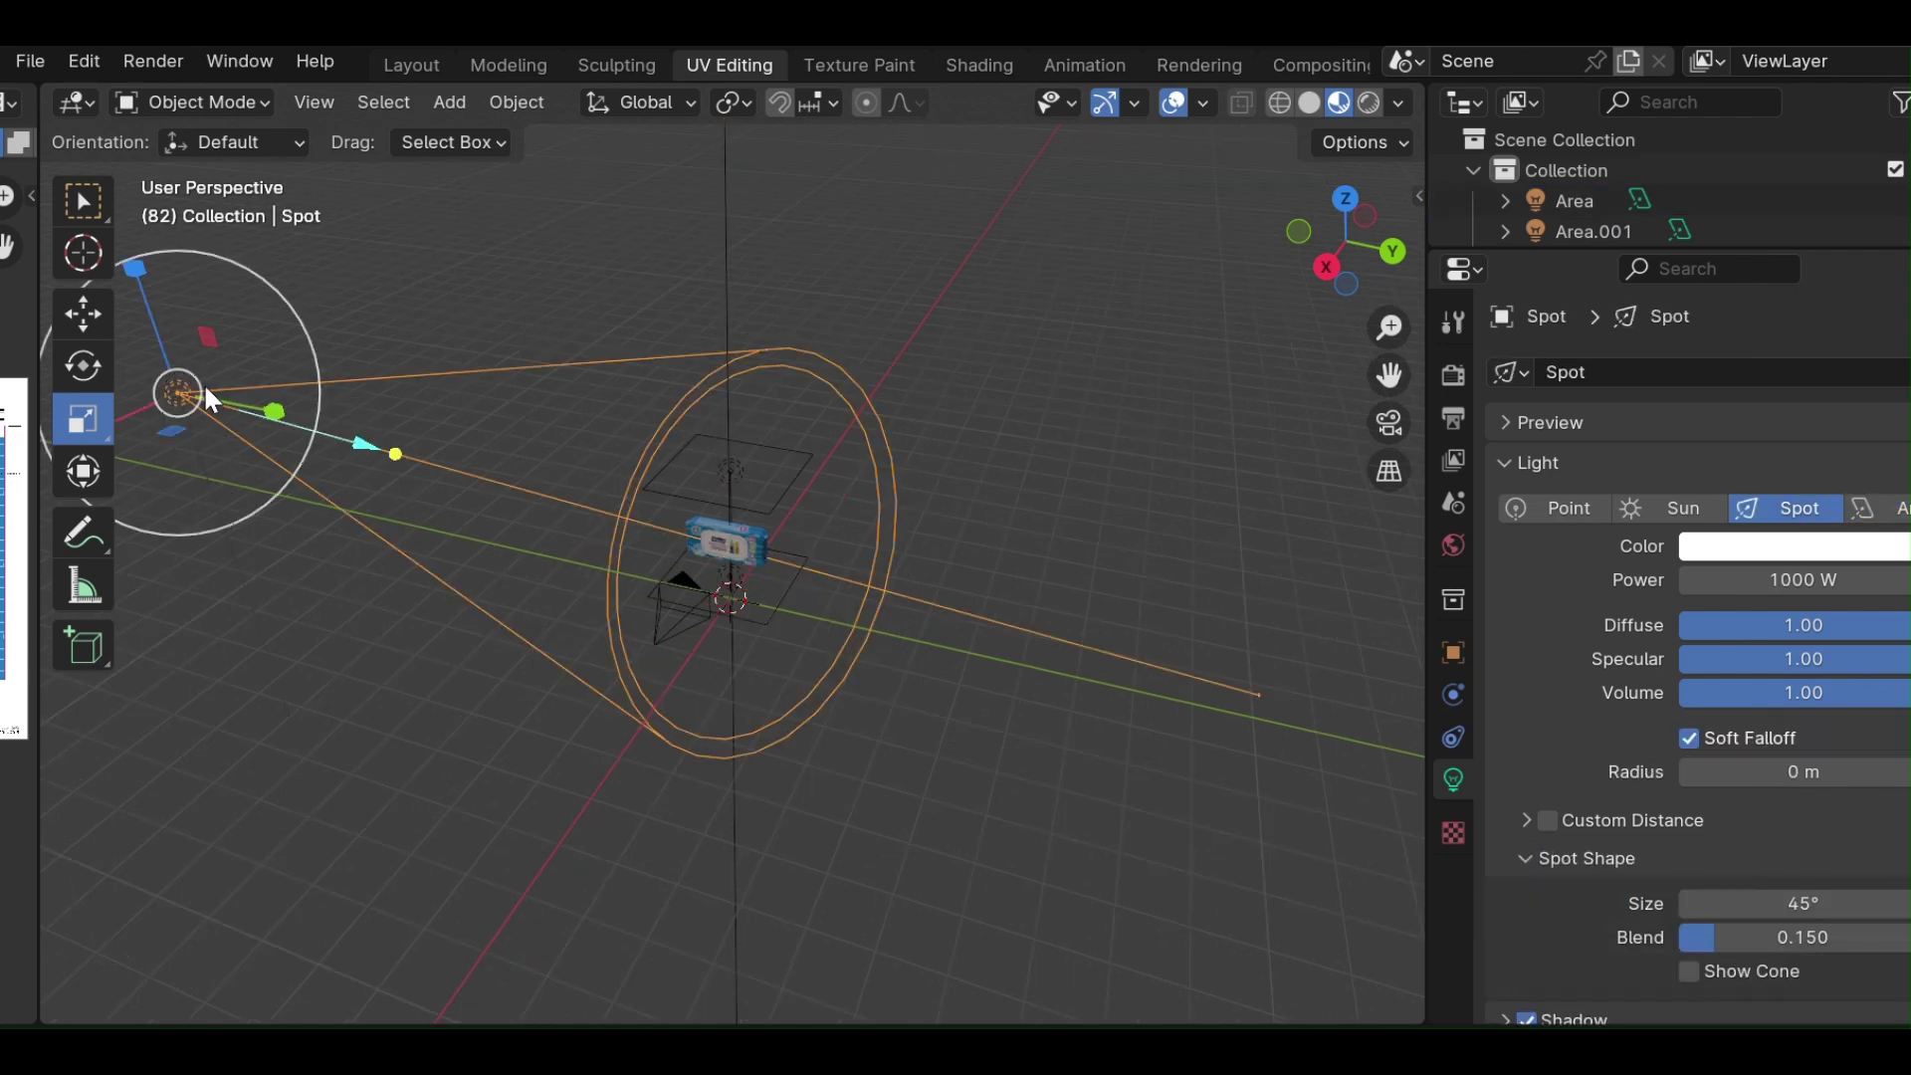
pyautogui.press('Delete')
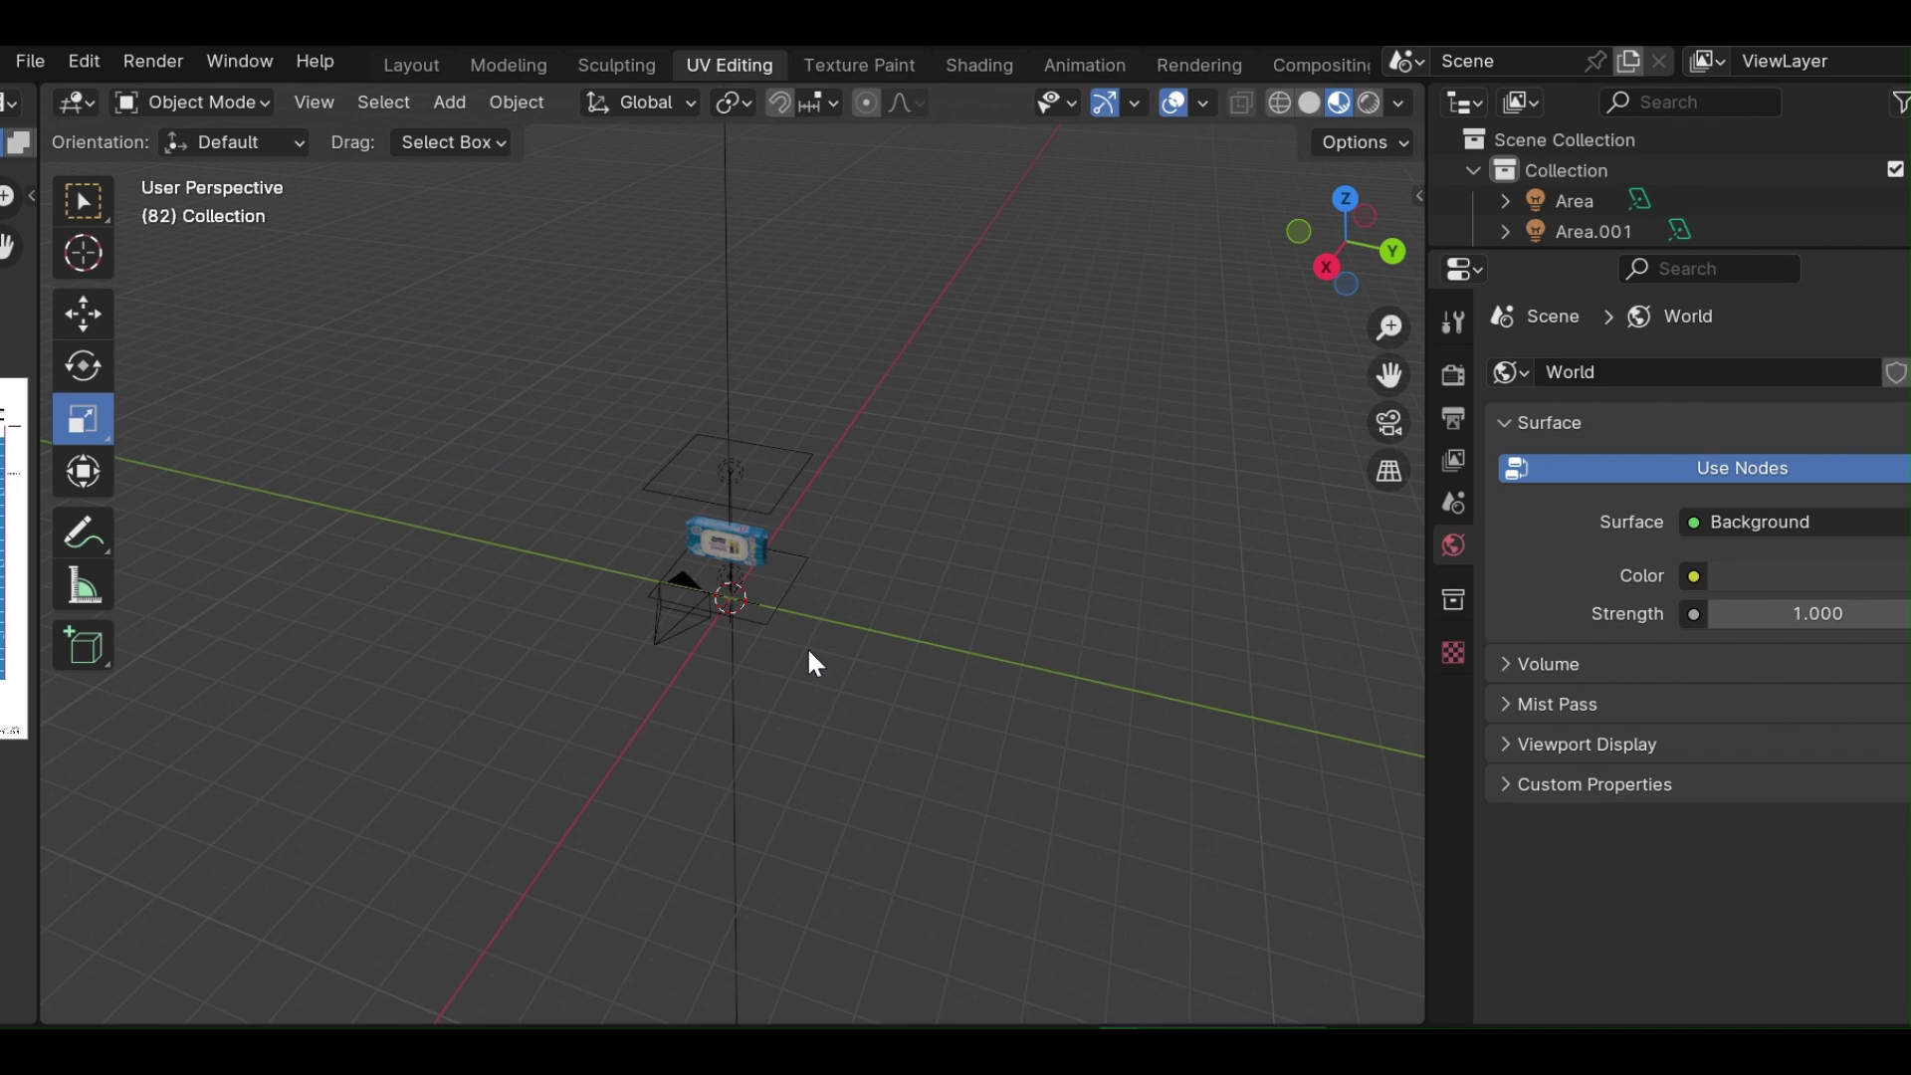
pyautogui.hotkey('shift', 'a')
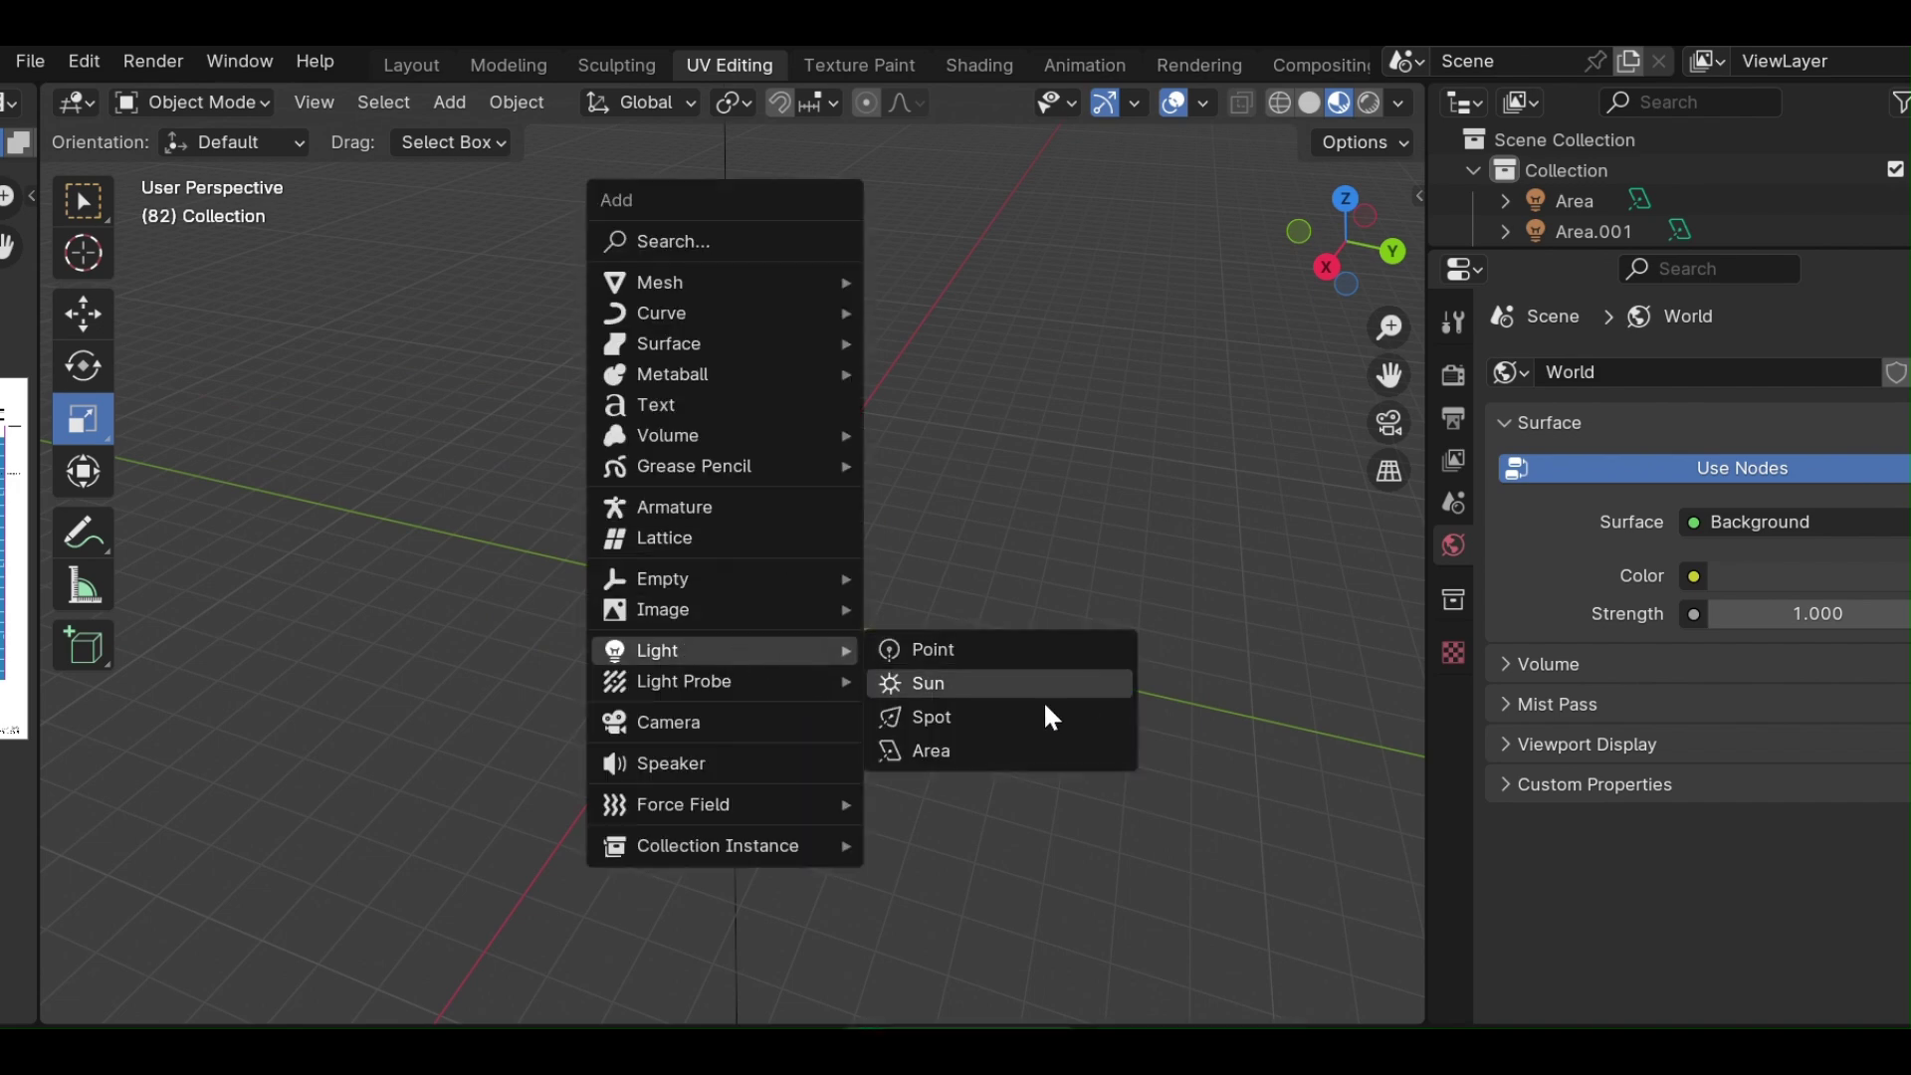
pyautogui.click(972, 746)
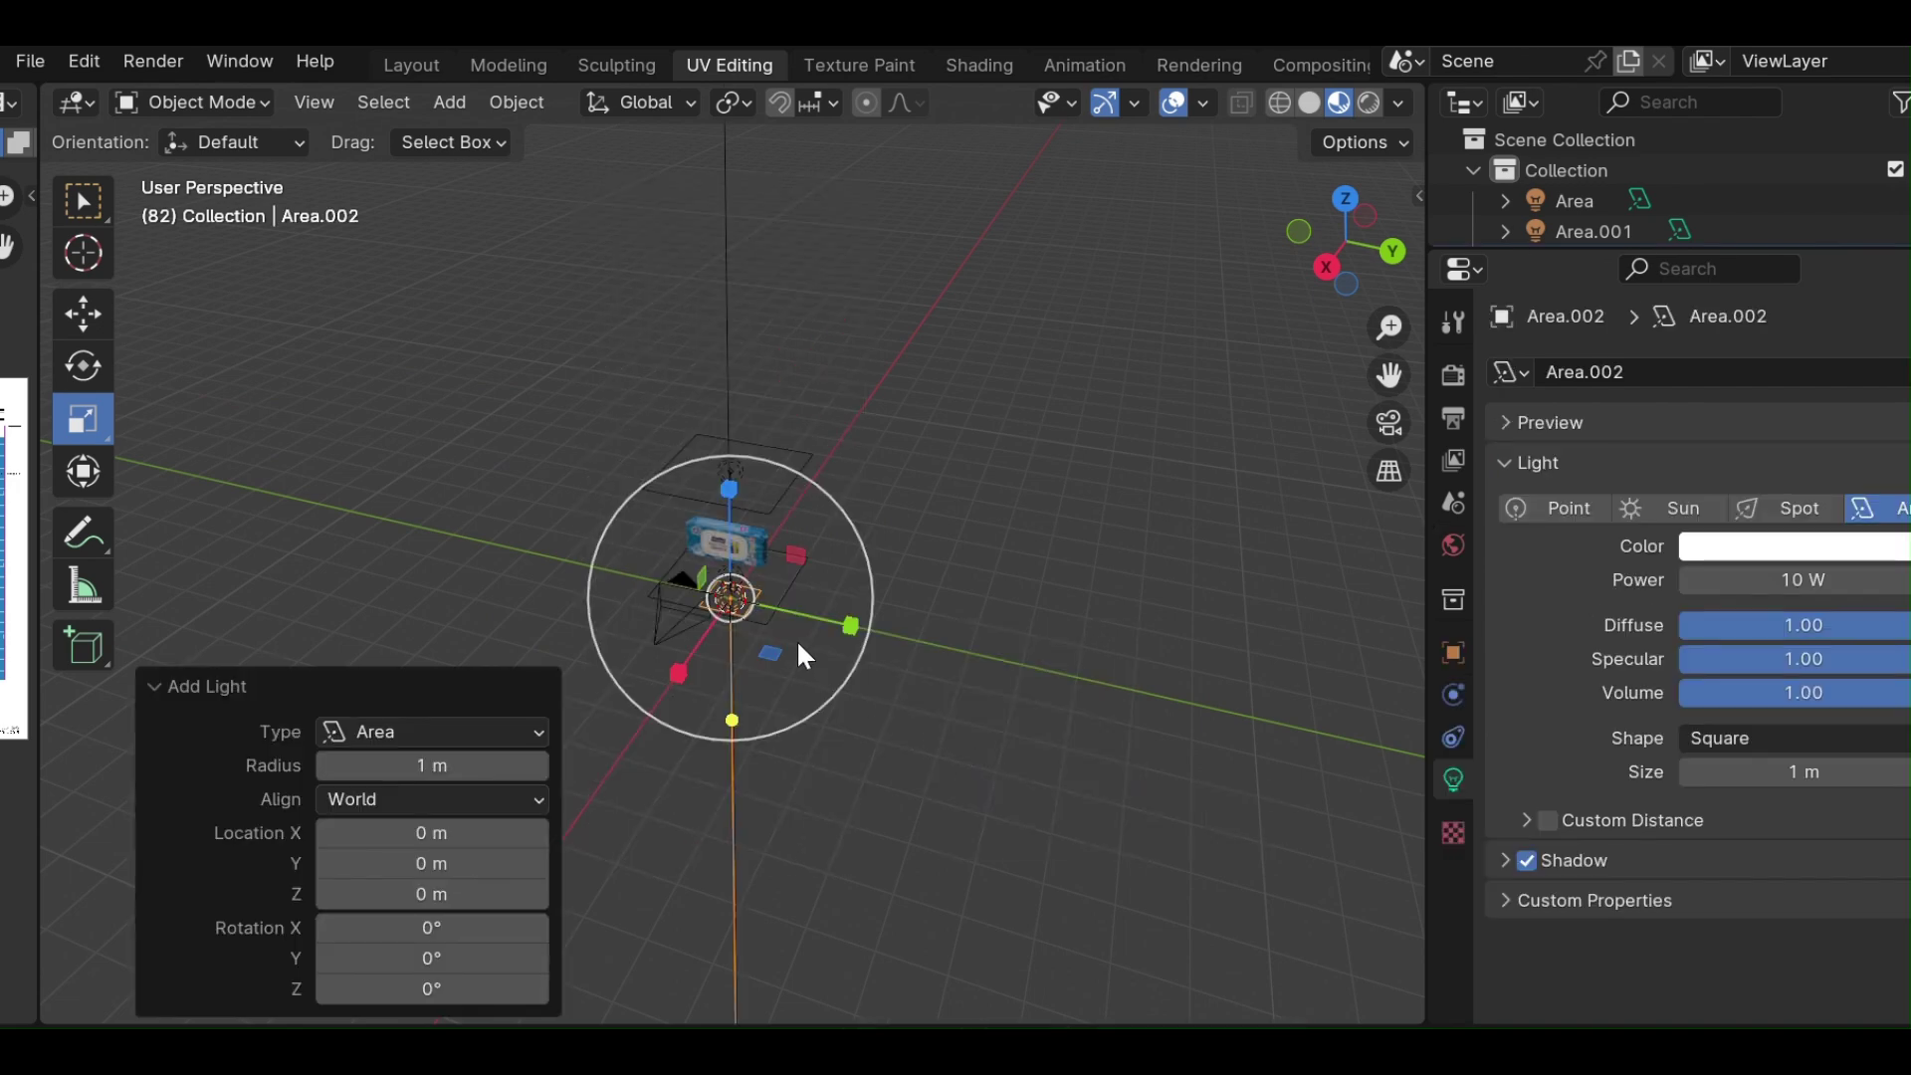
# Place the new area light beside the package and scale it about three times larger.
pyautogui.press('g')
pyautogui.click(657, 639)
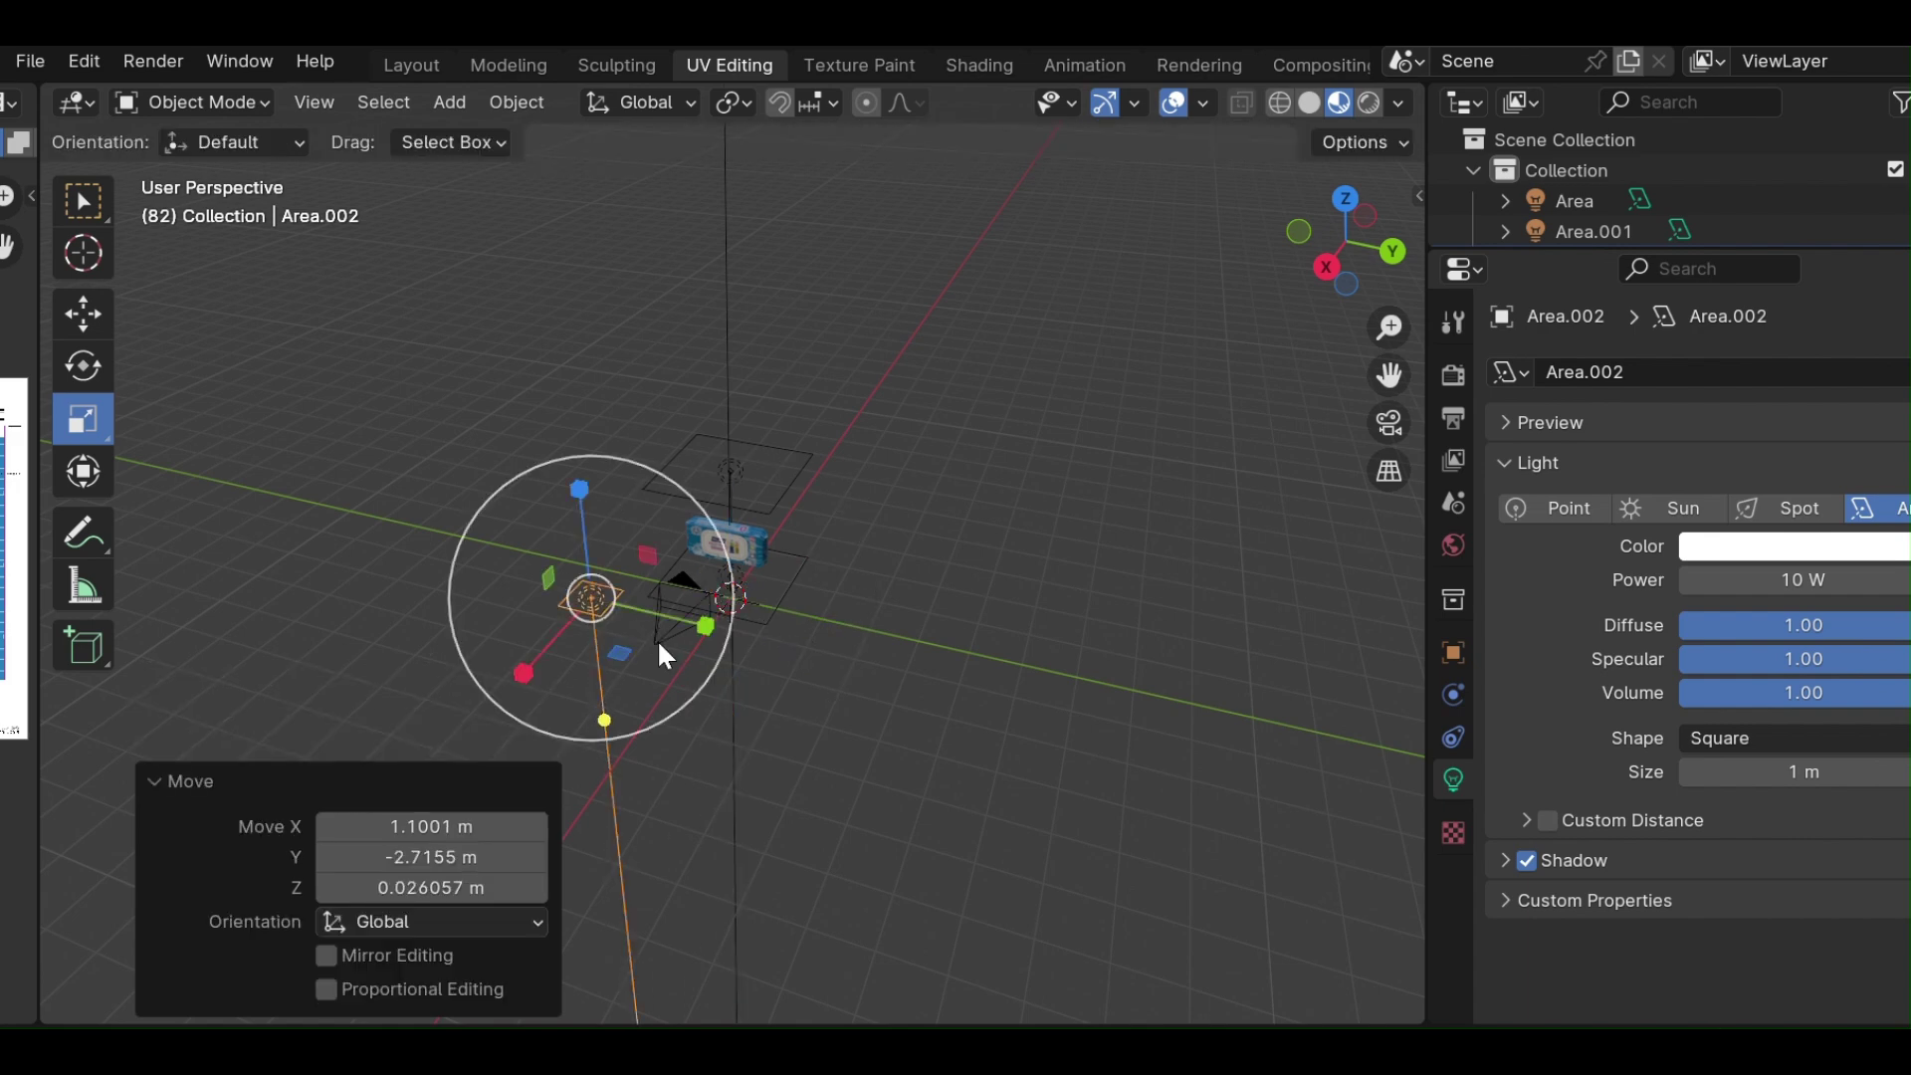
pyautogui.press('s')
pyautogui.click(806, 656)
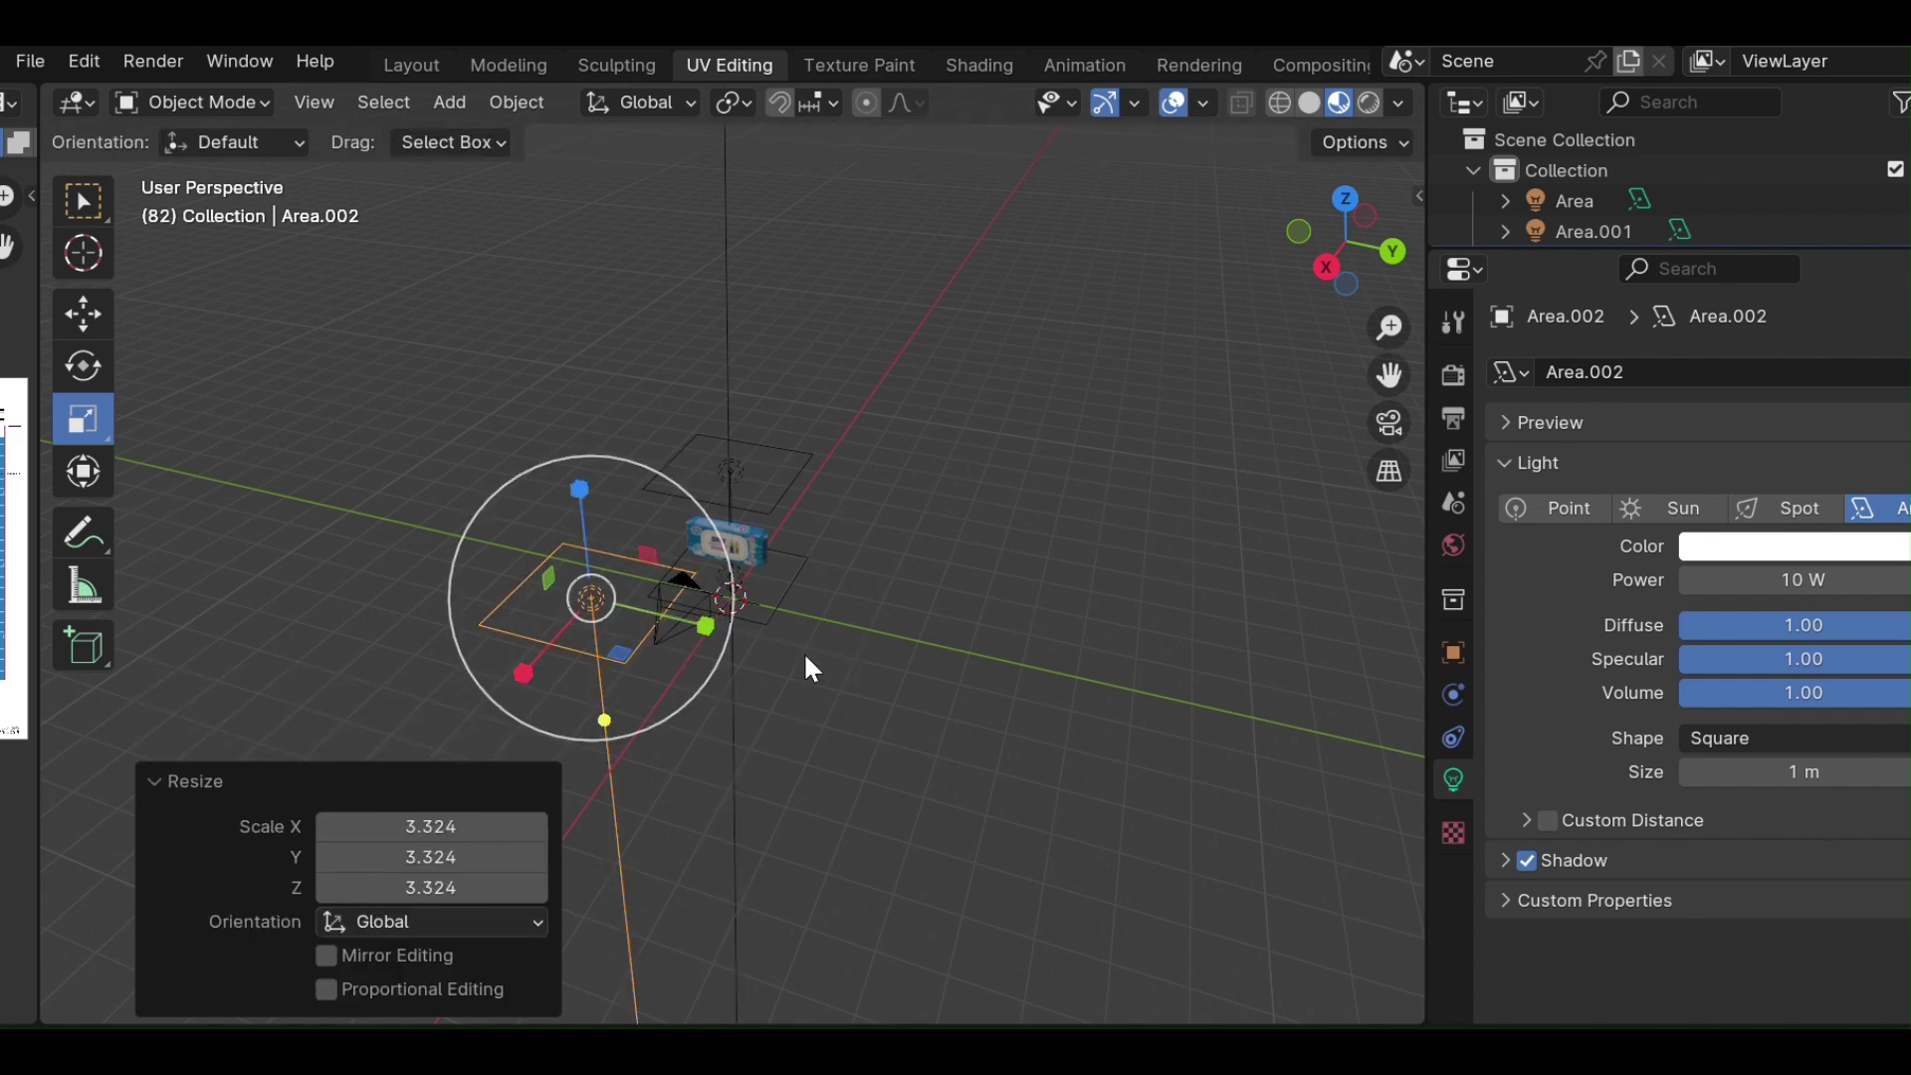
pyautogui.scroll(2, 735, 659)
pyautogui.scroll(2, 850, 653)
pyautogui.moveTo(1043, 645); pyautogui.dragTo(836, 629, button='middle')
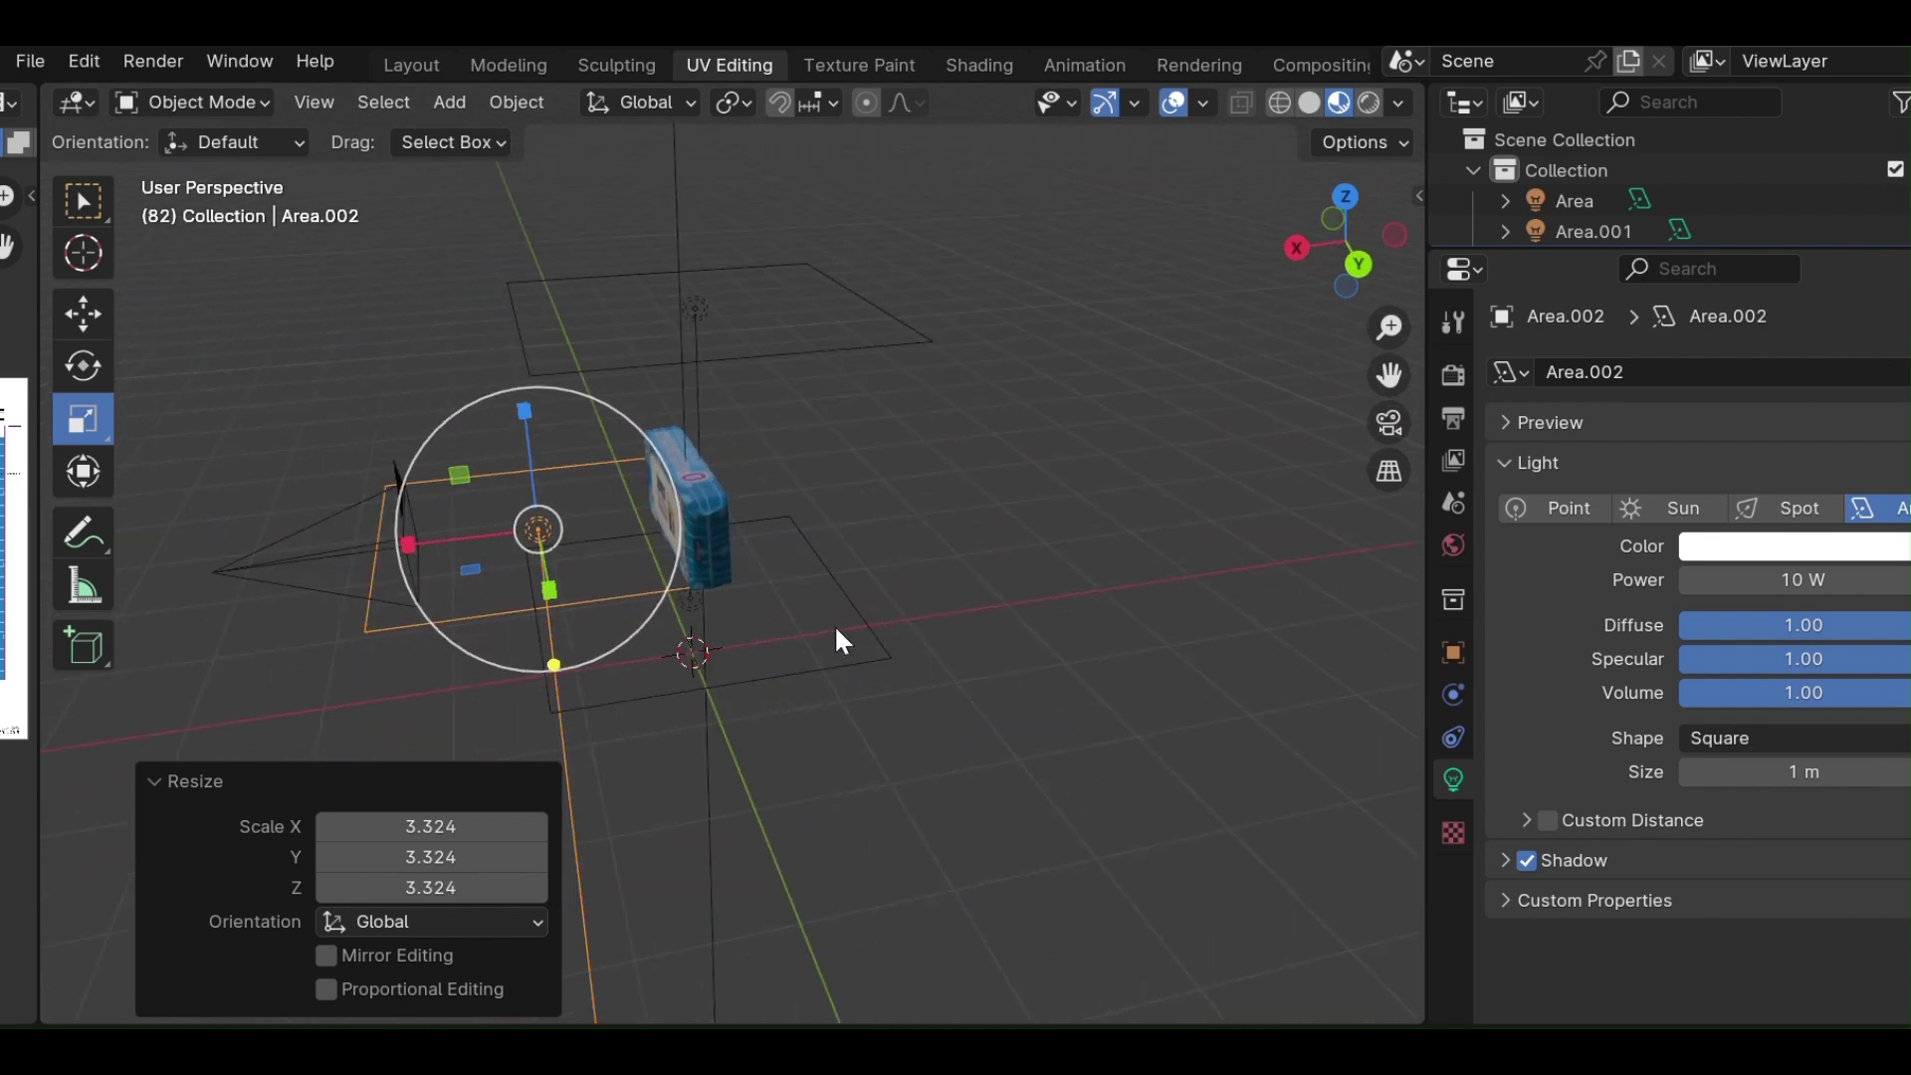
pyautogui.click(94, 311)
pyautogui.hotkey('ctrl', 'z')
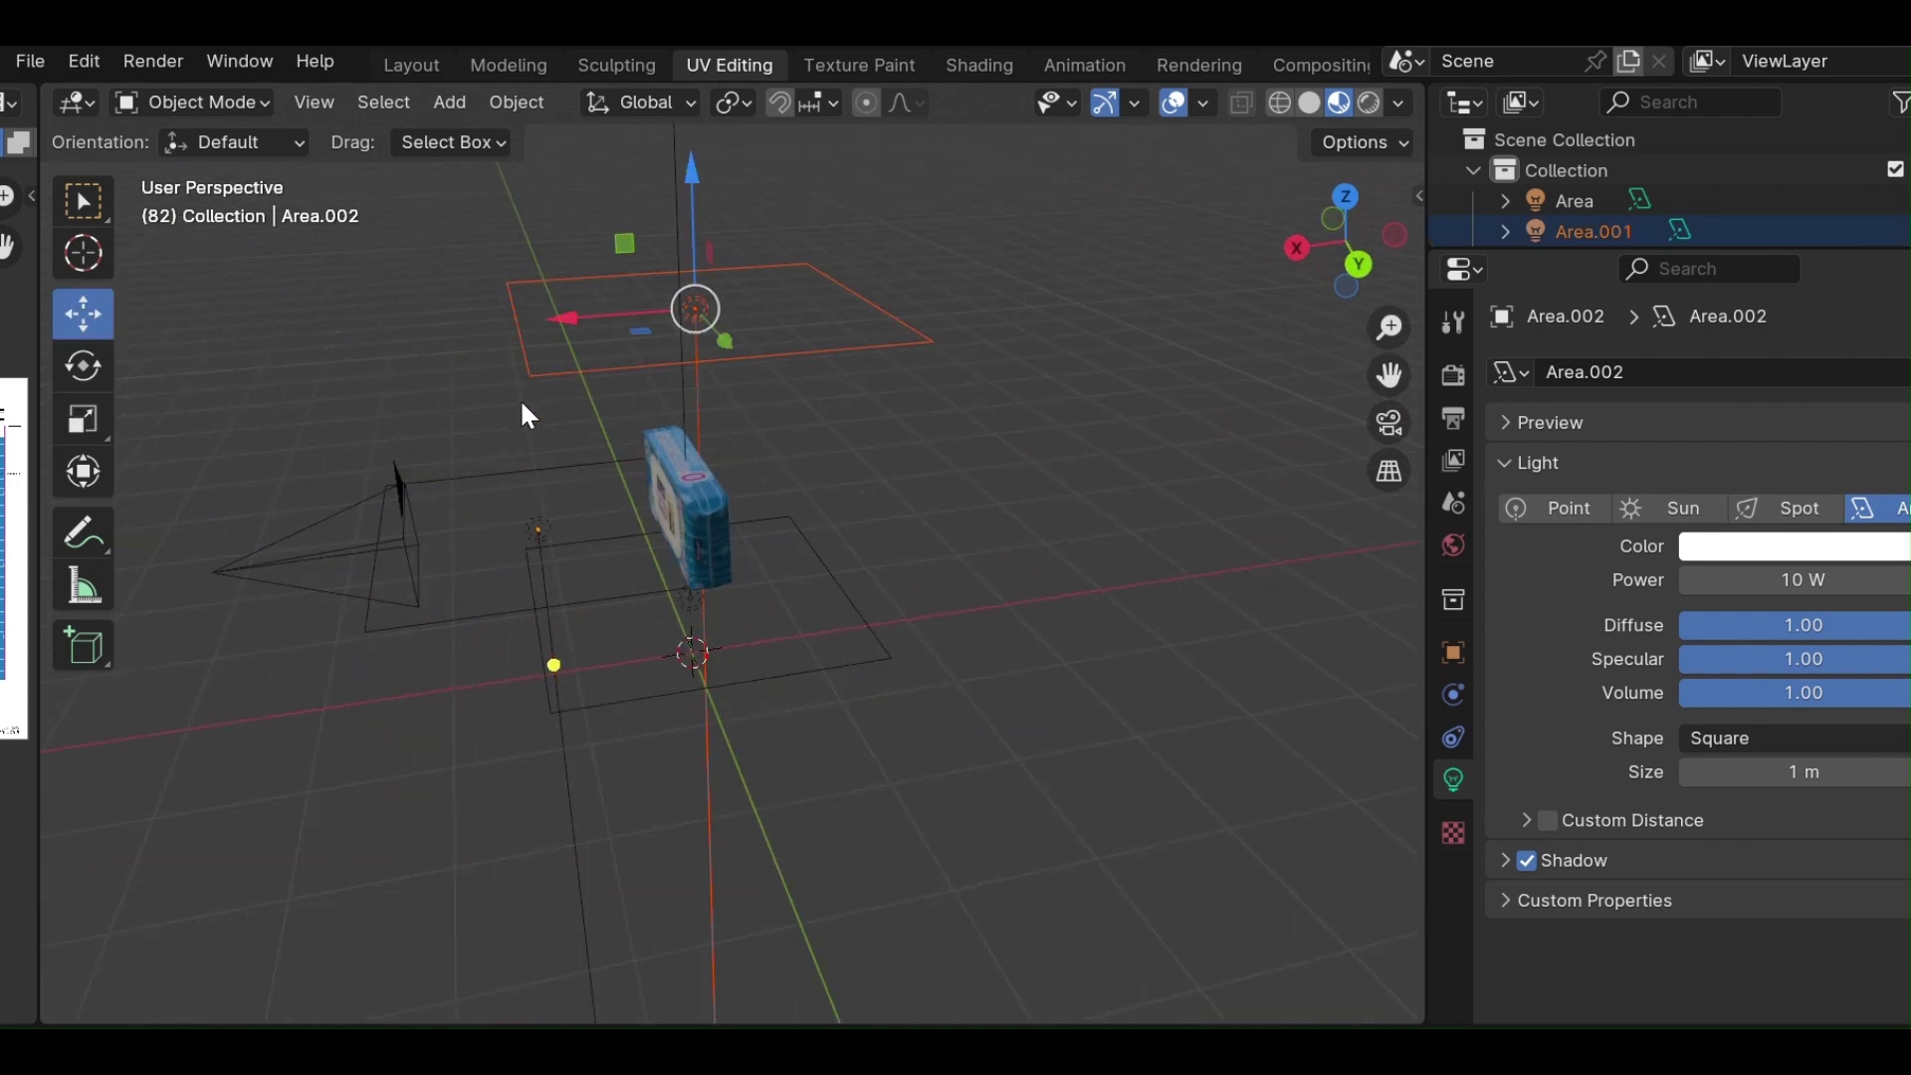
pyautogui.hotkey('ctrl', 'shift', 'z')
# Raise the area light about 1.27 m along the Z axis.
pyautogui.press('g')
pyautogui.press('x')
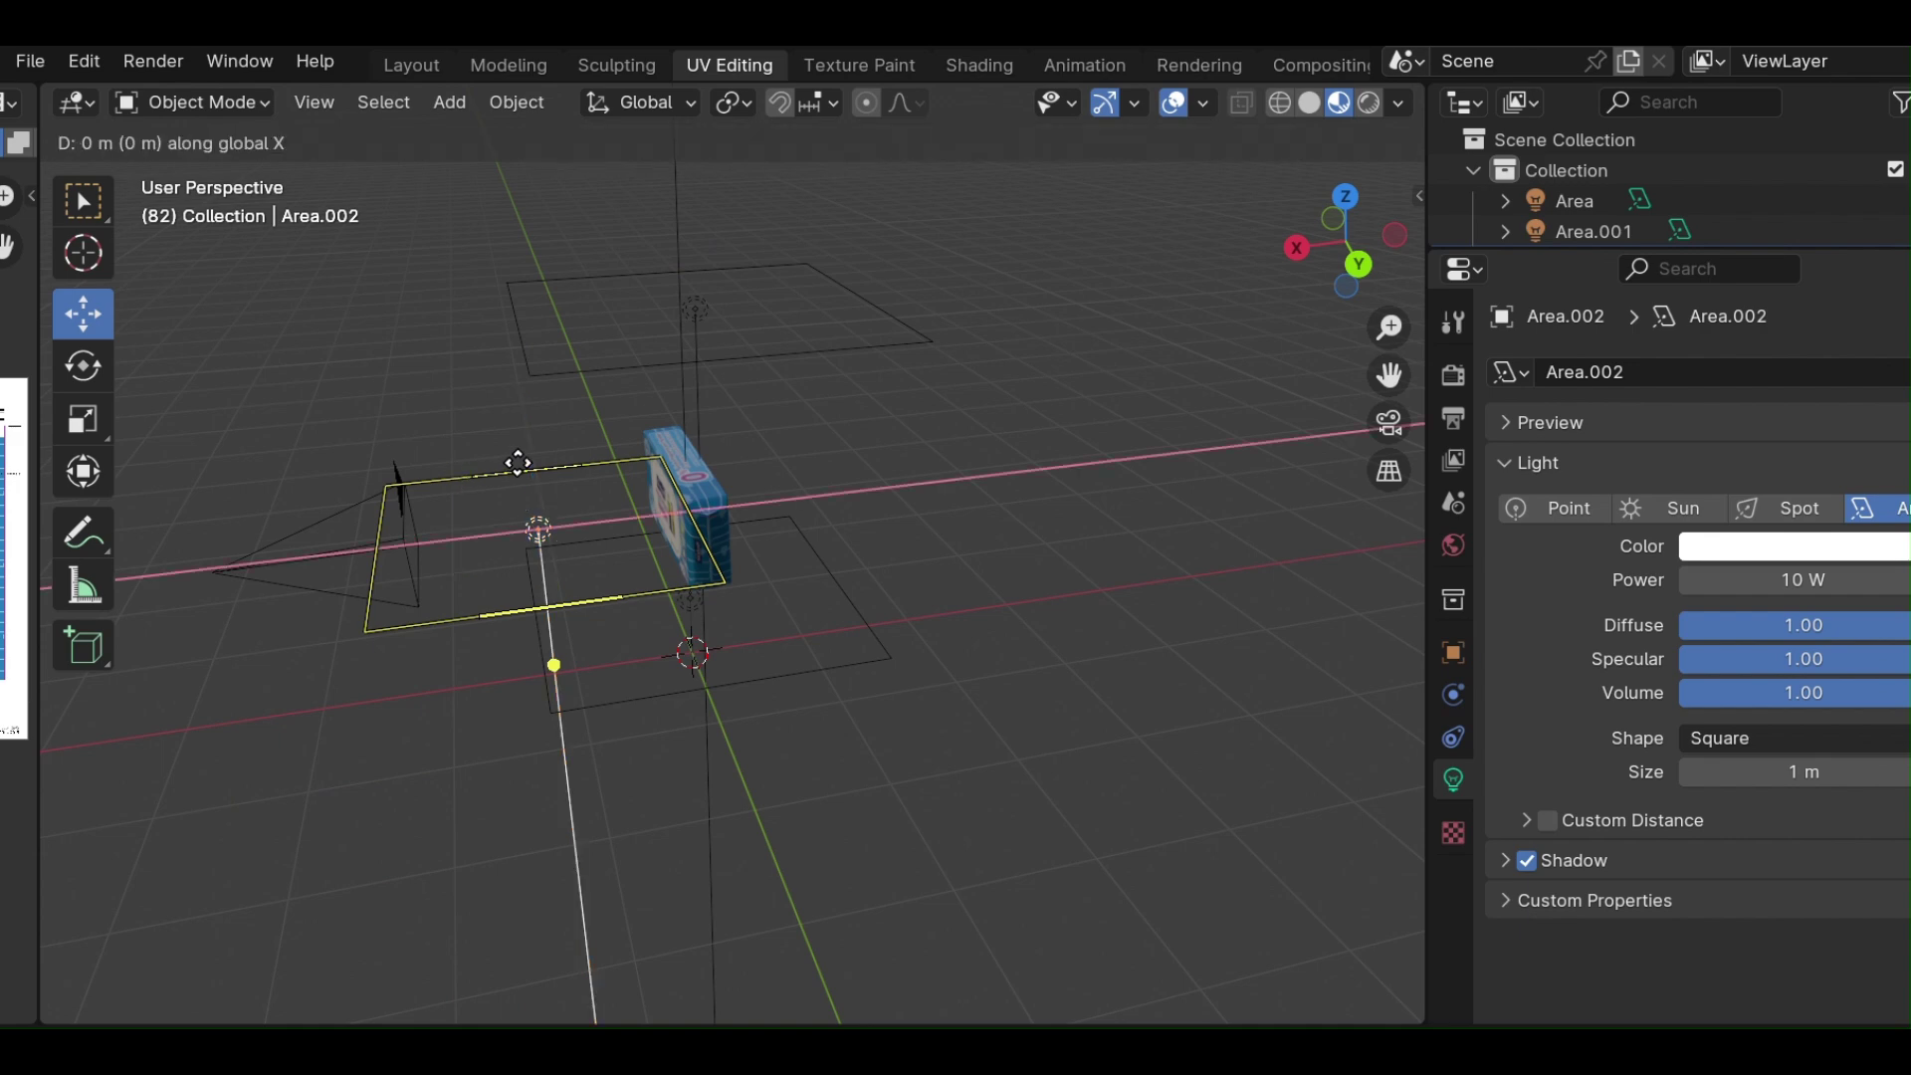
pyautogui.press('z')
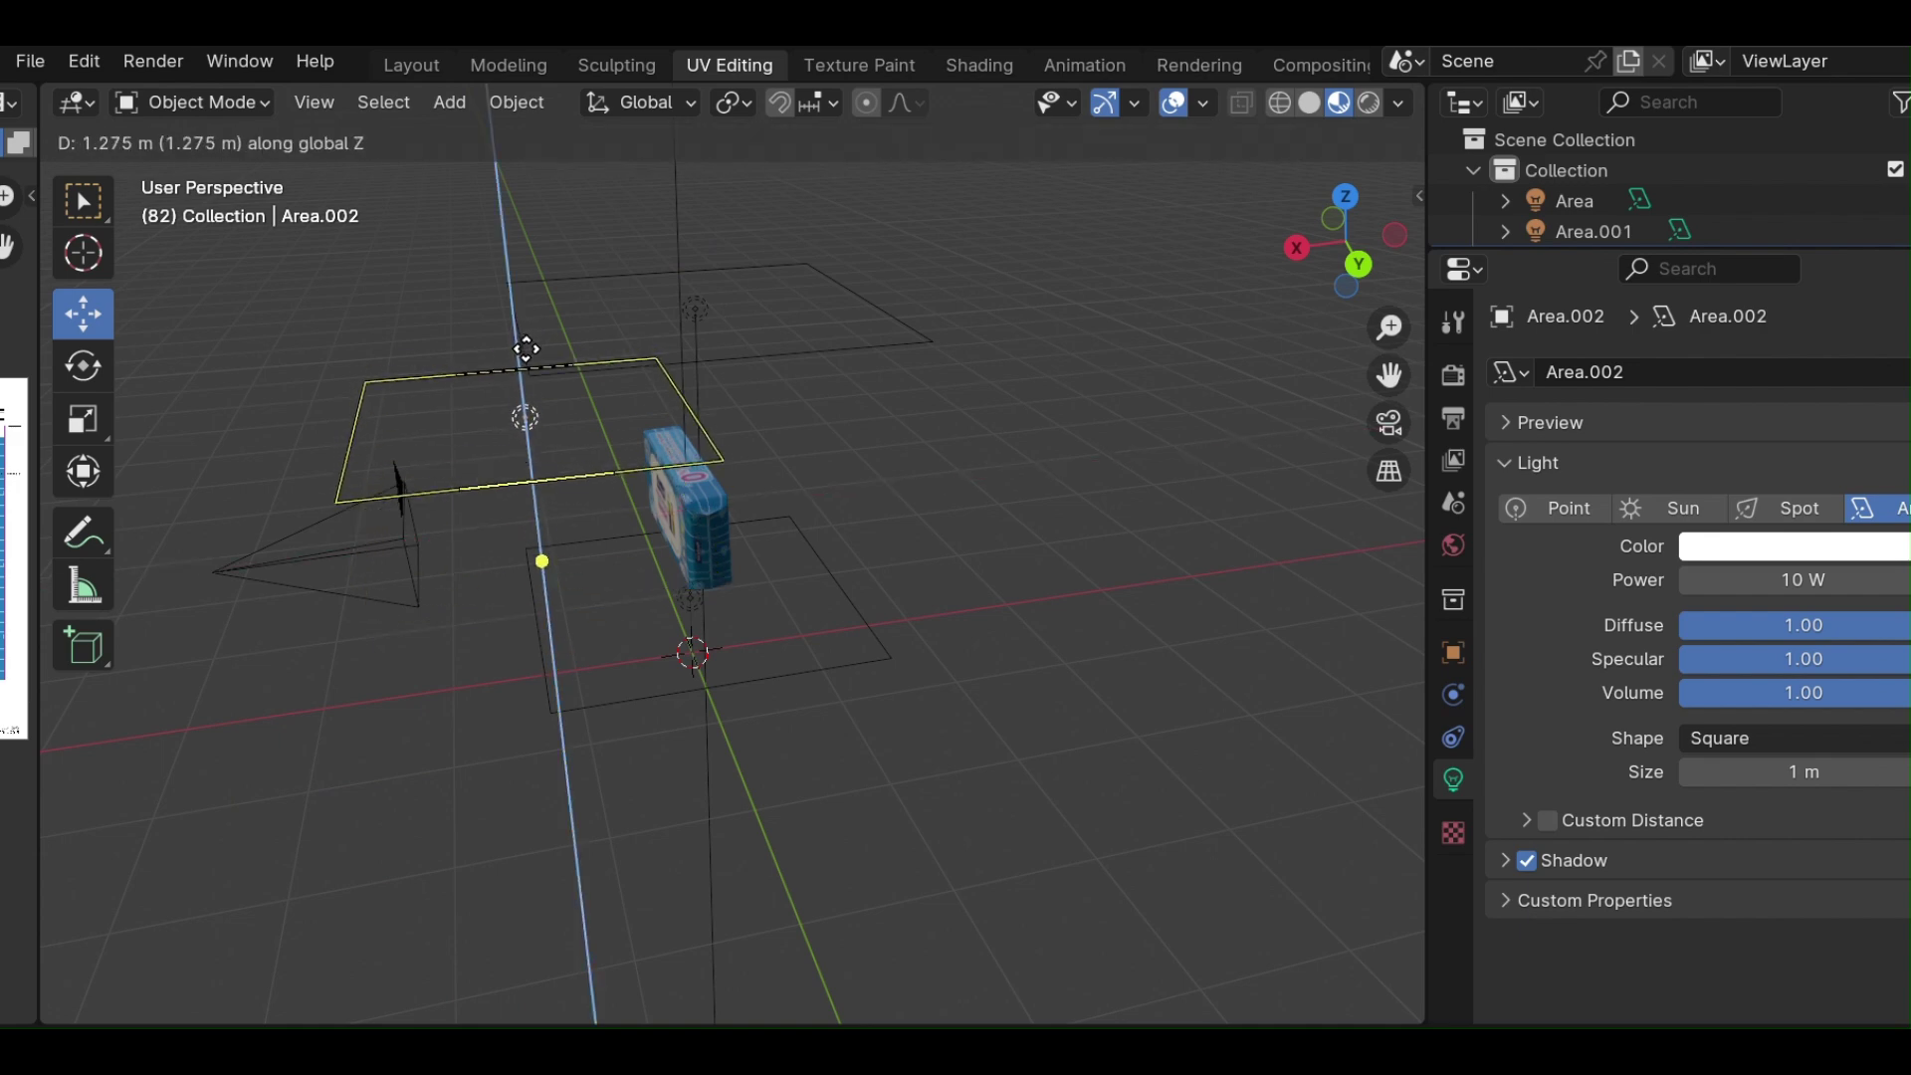
pyautogui.click(532, 363)
pyautogui.moveTo(834, 436)
pyautogui.mouseDown(button='middle')
pyautogui.moveTo(1007, 400)
pyautogui.moveTo(1216, 423)
pyautogui.mouseUp(button='middle')
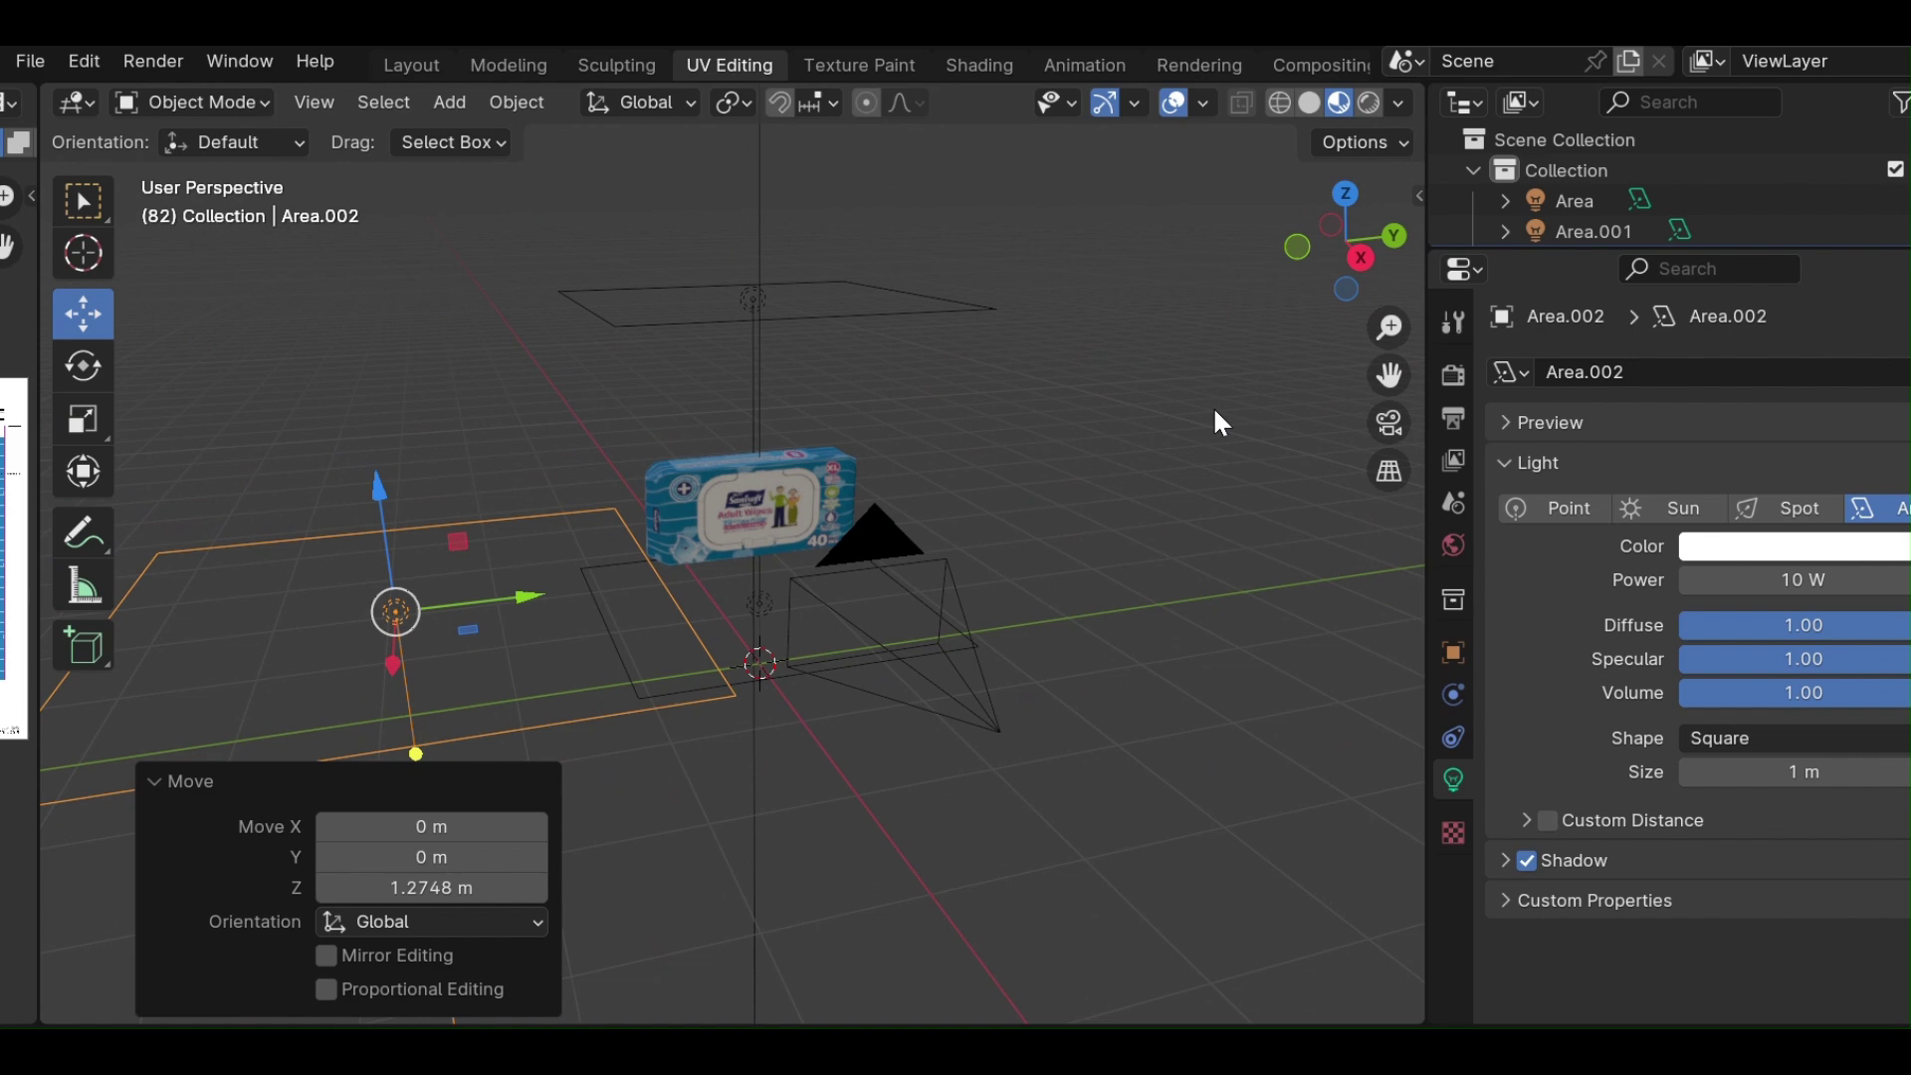
pyautogui.moveTo(1059, 480)
pyautogui.mouseDown(button='middle')
pyautogui.moveTo(1054, 384)
pyautogui.moveTo(1031, 403)
pyautogui.mouseUp(button='middle')
# Tilt the area light toward the package using the Rotate tool.
pyautogui.press('r')
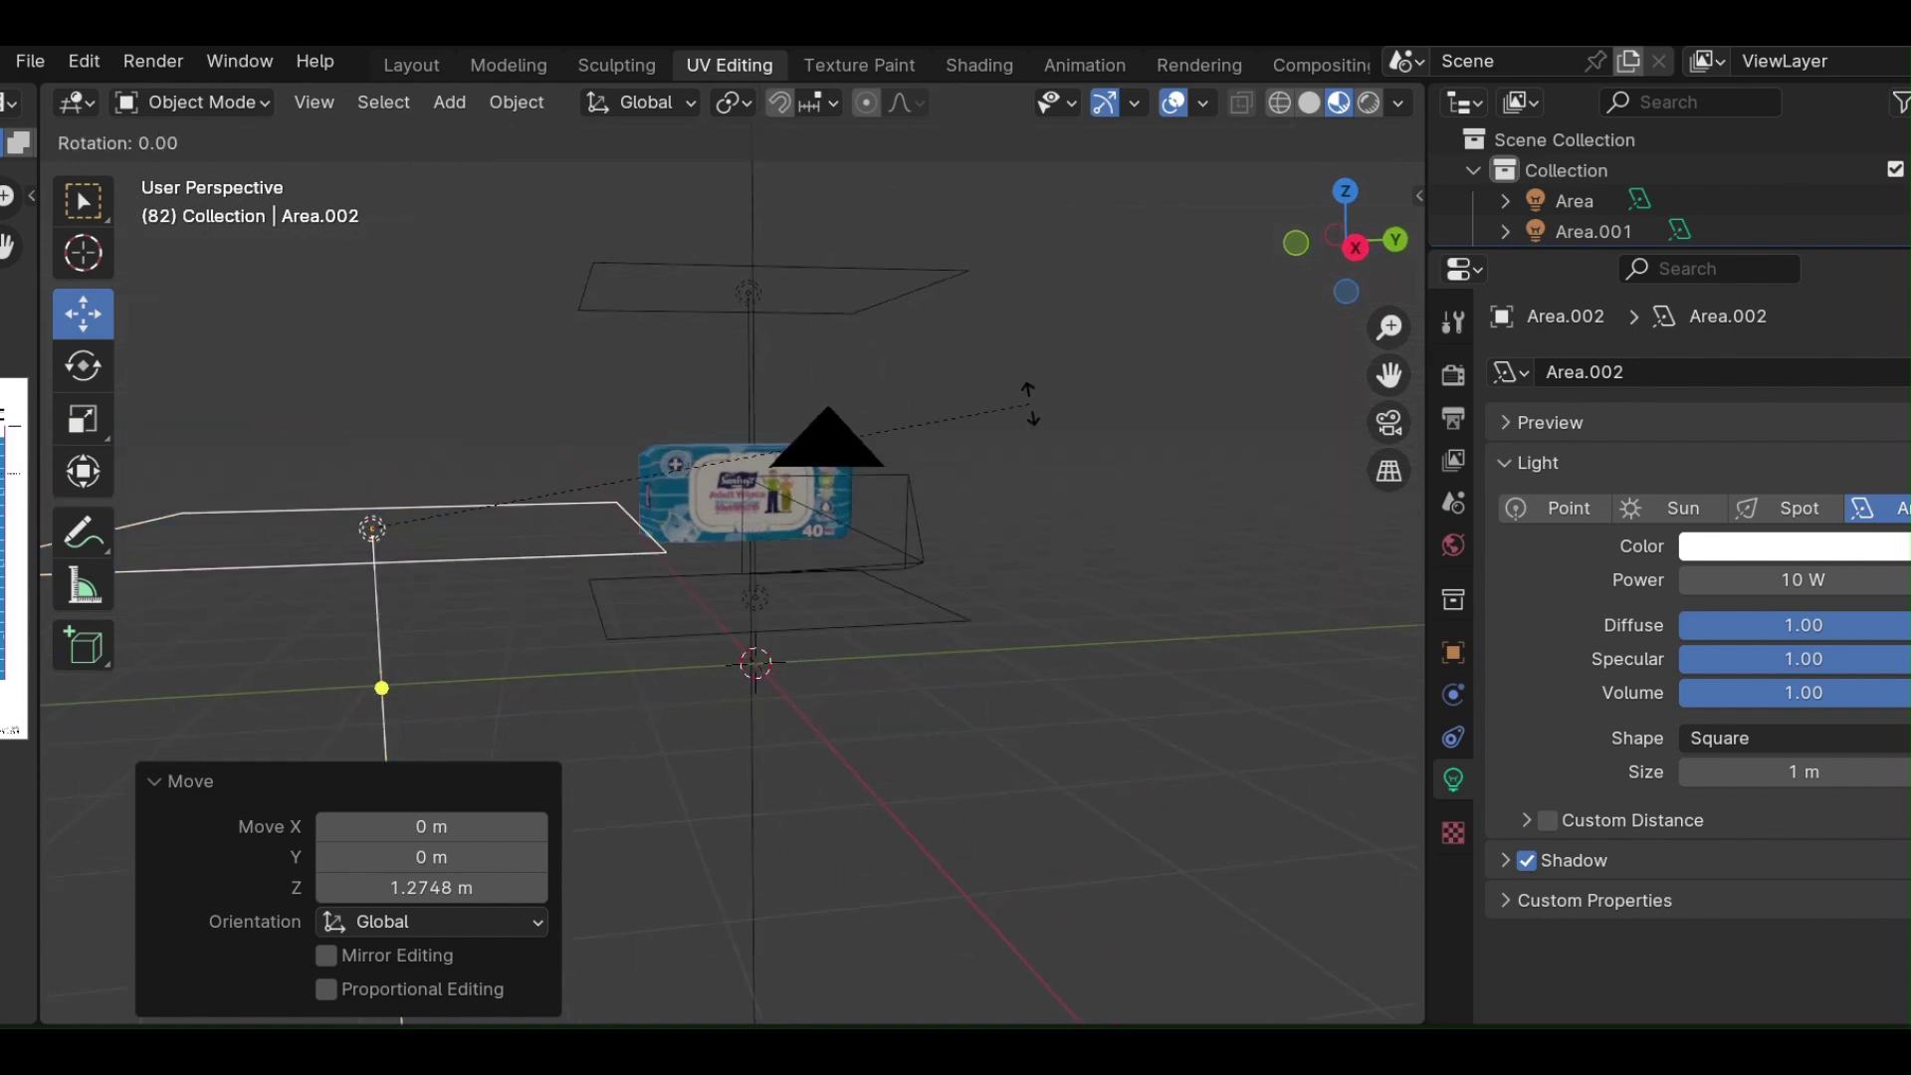
pyautogui.click(422, 386)
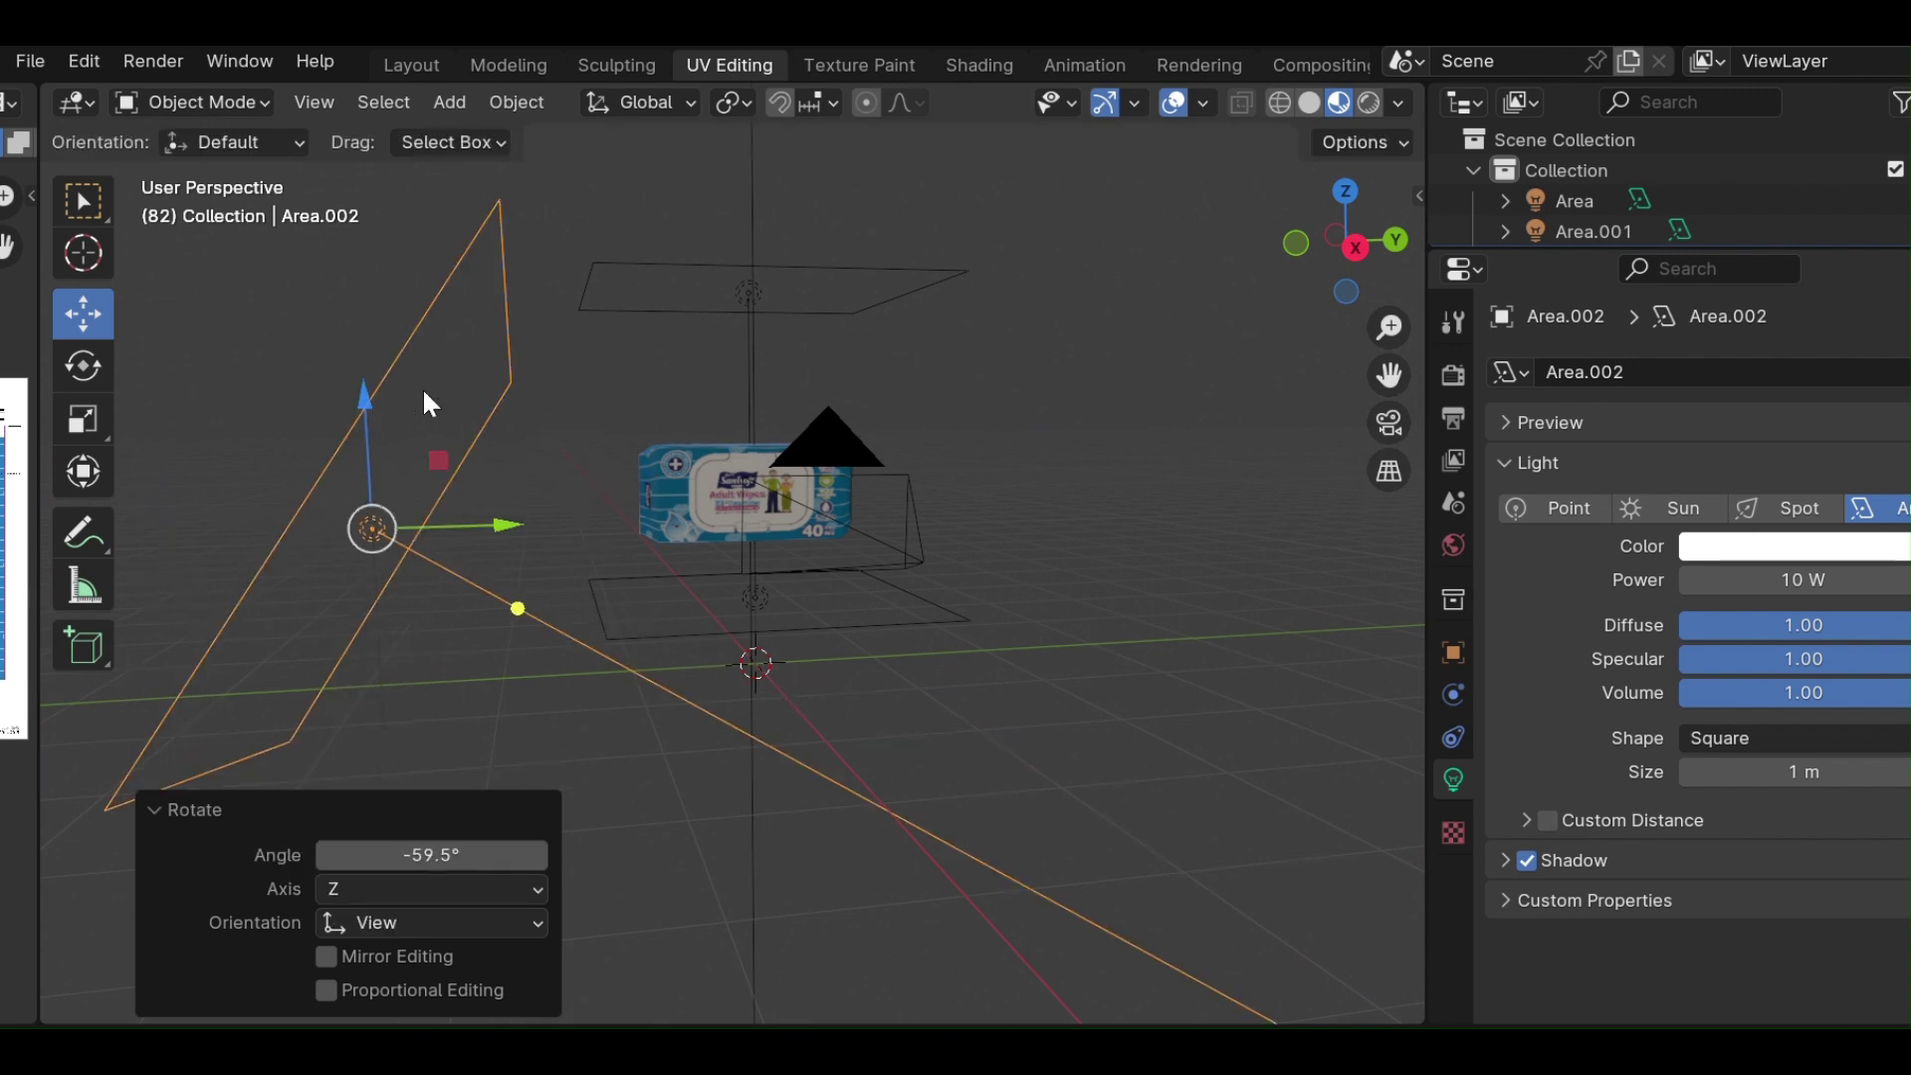
pyautogui.hotkey('ctrl', 'z')
pyautogui.click(85, 360)
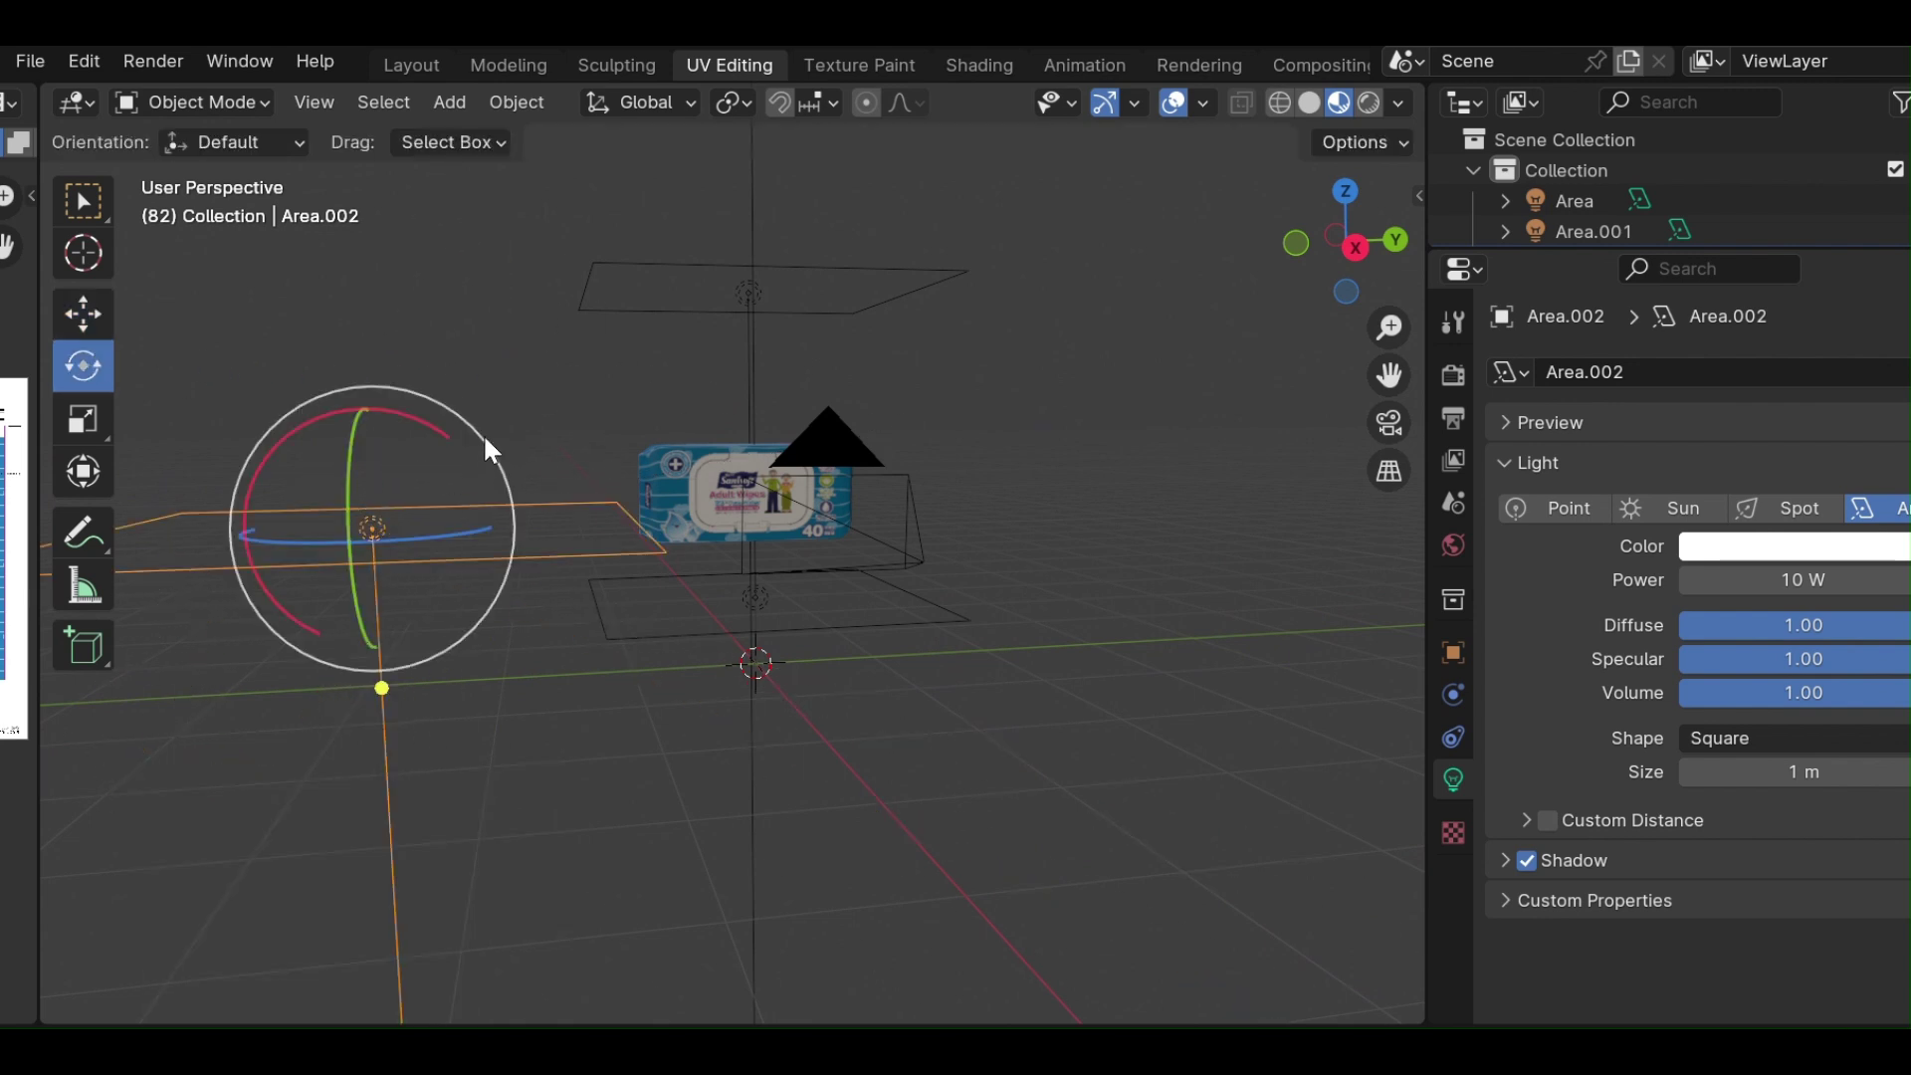
pyautogui.moveTo(501, 501)
pyautogui.mouseDown()
pyautogui.moveTo(487, 478)
pyautogui.moveTo(466, 490)
pyautogui.mouseUp()
pyautogui.click(380, 504)
pyautogui.click(1014, 546)
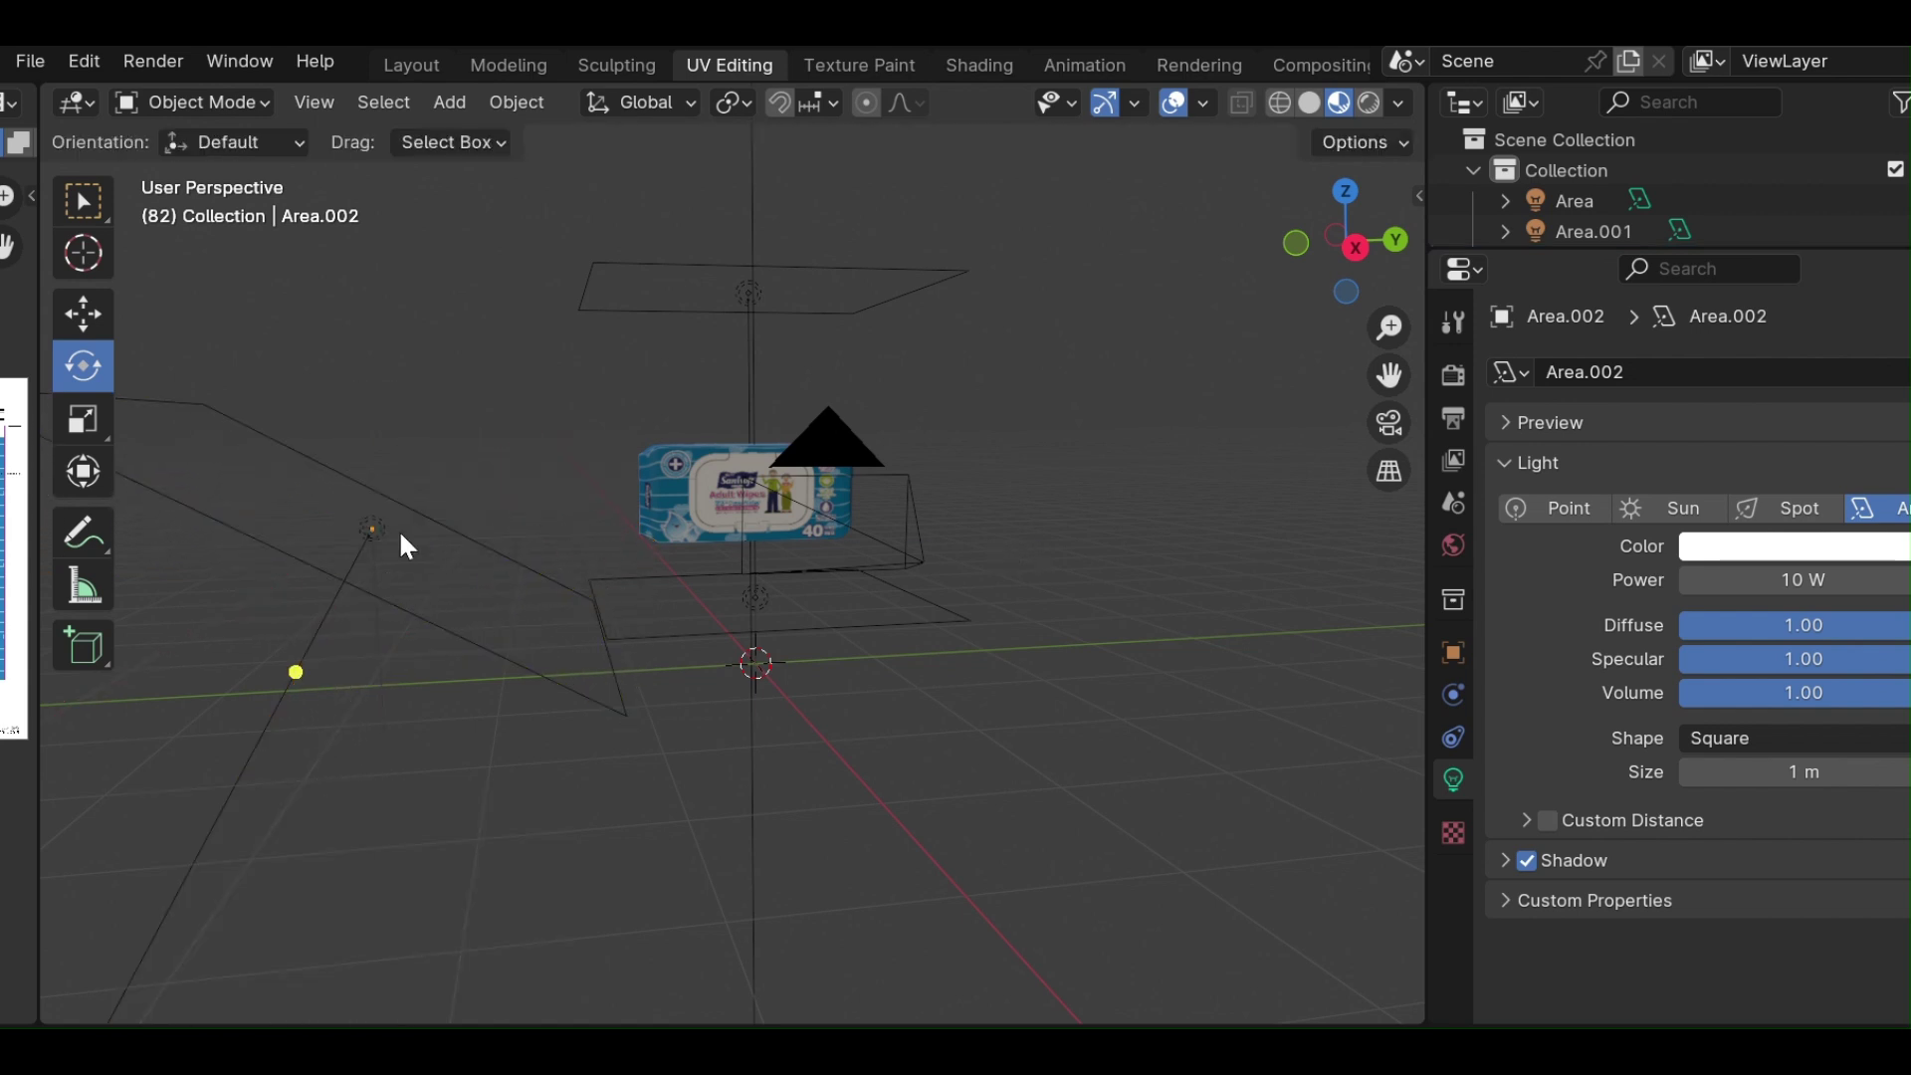
pyautogui.click(369, 528)
# Set the third area light's power to 100 W.
pyautogui.click(1785, 579)
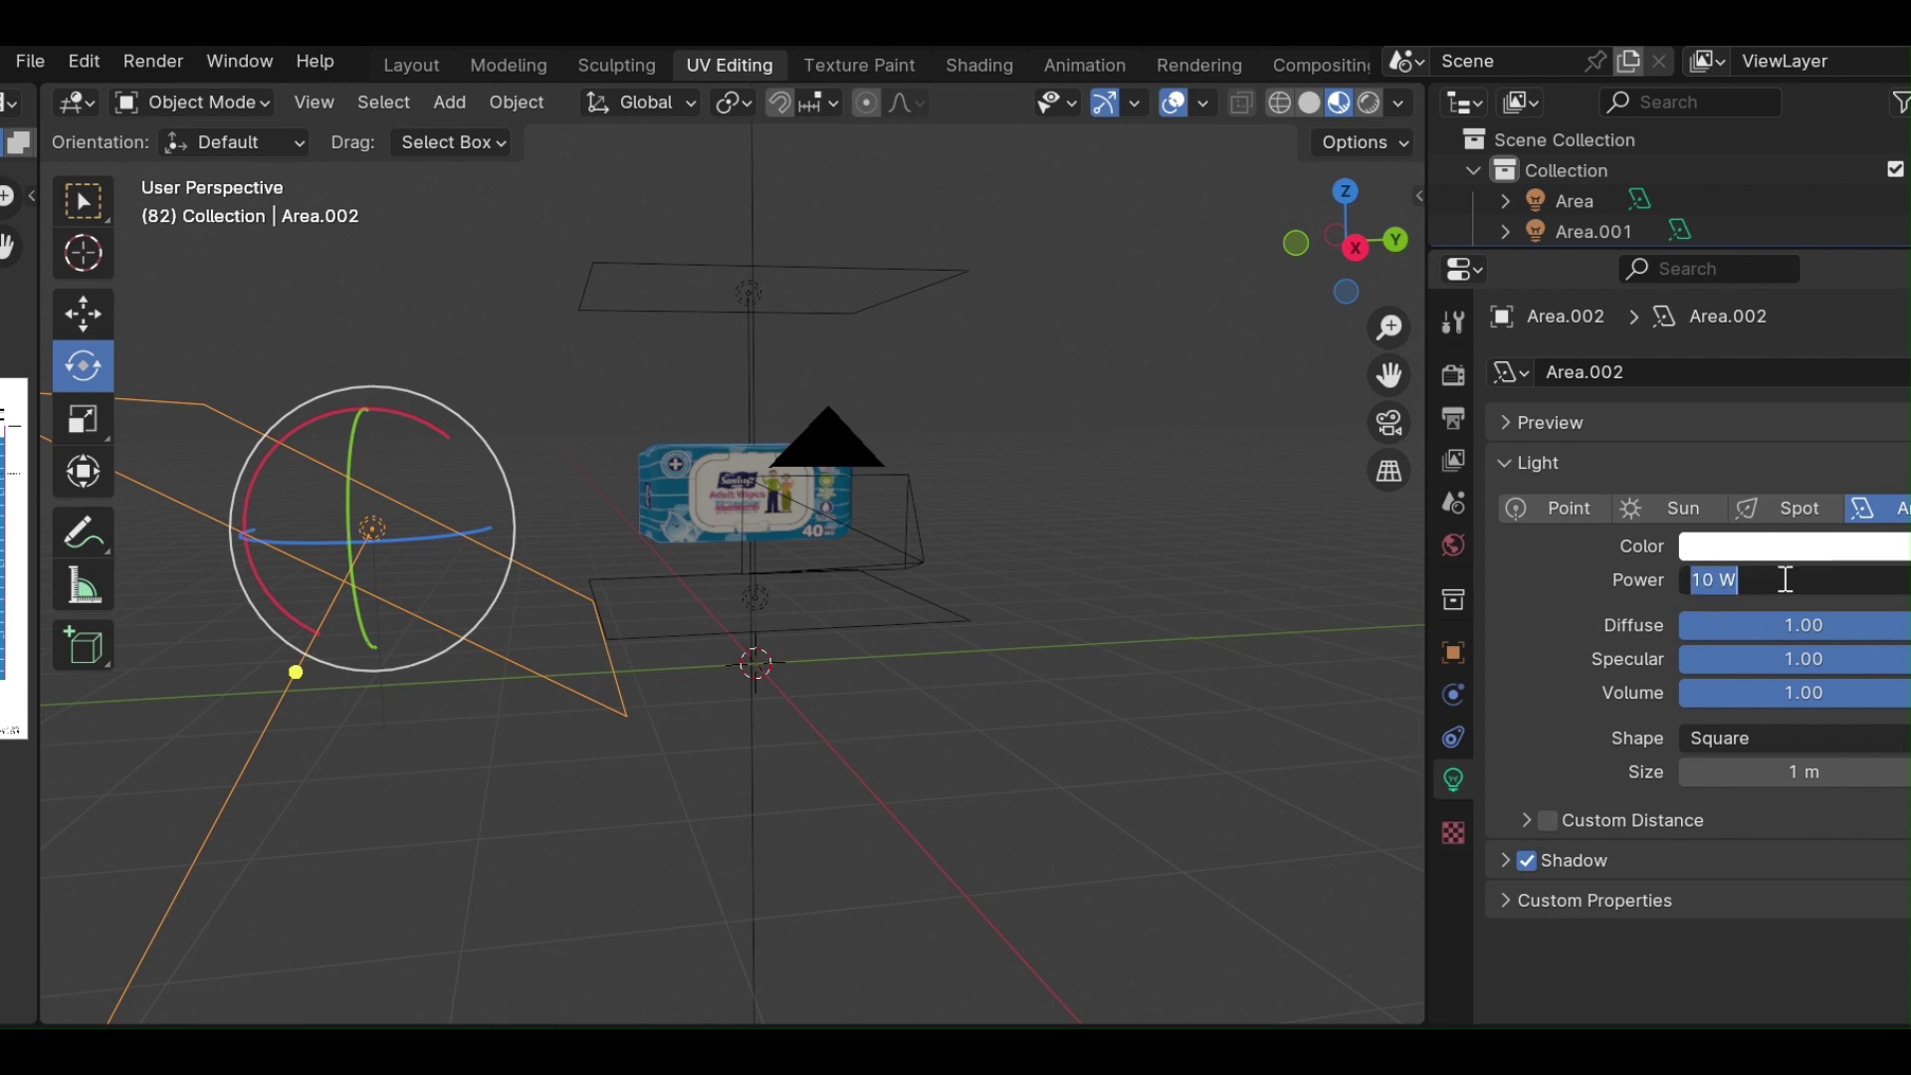
pyautogui.write('100')
pyautogui.press('Return')
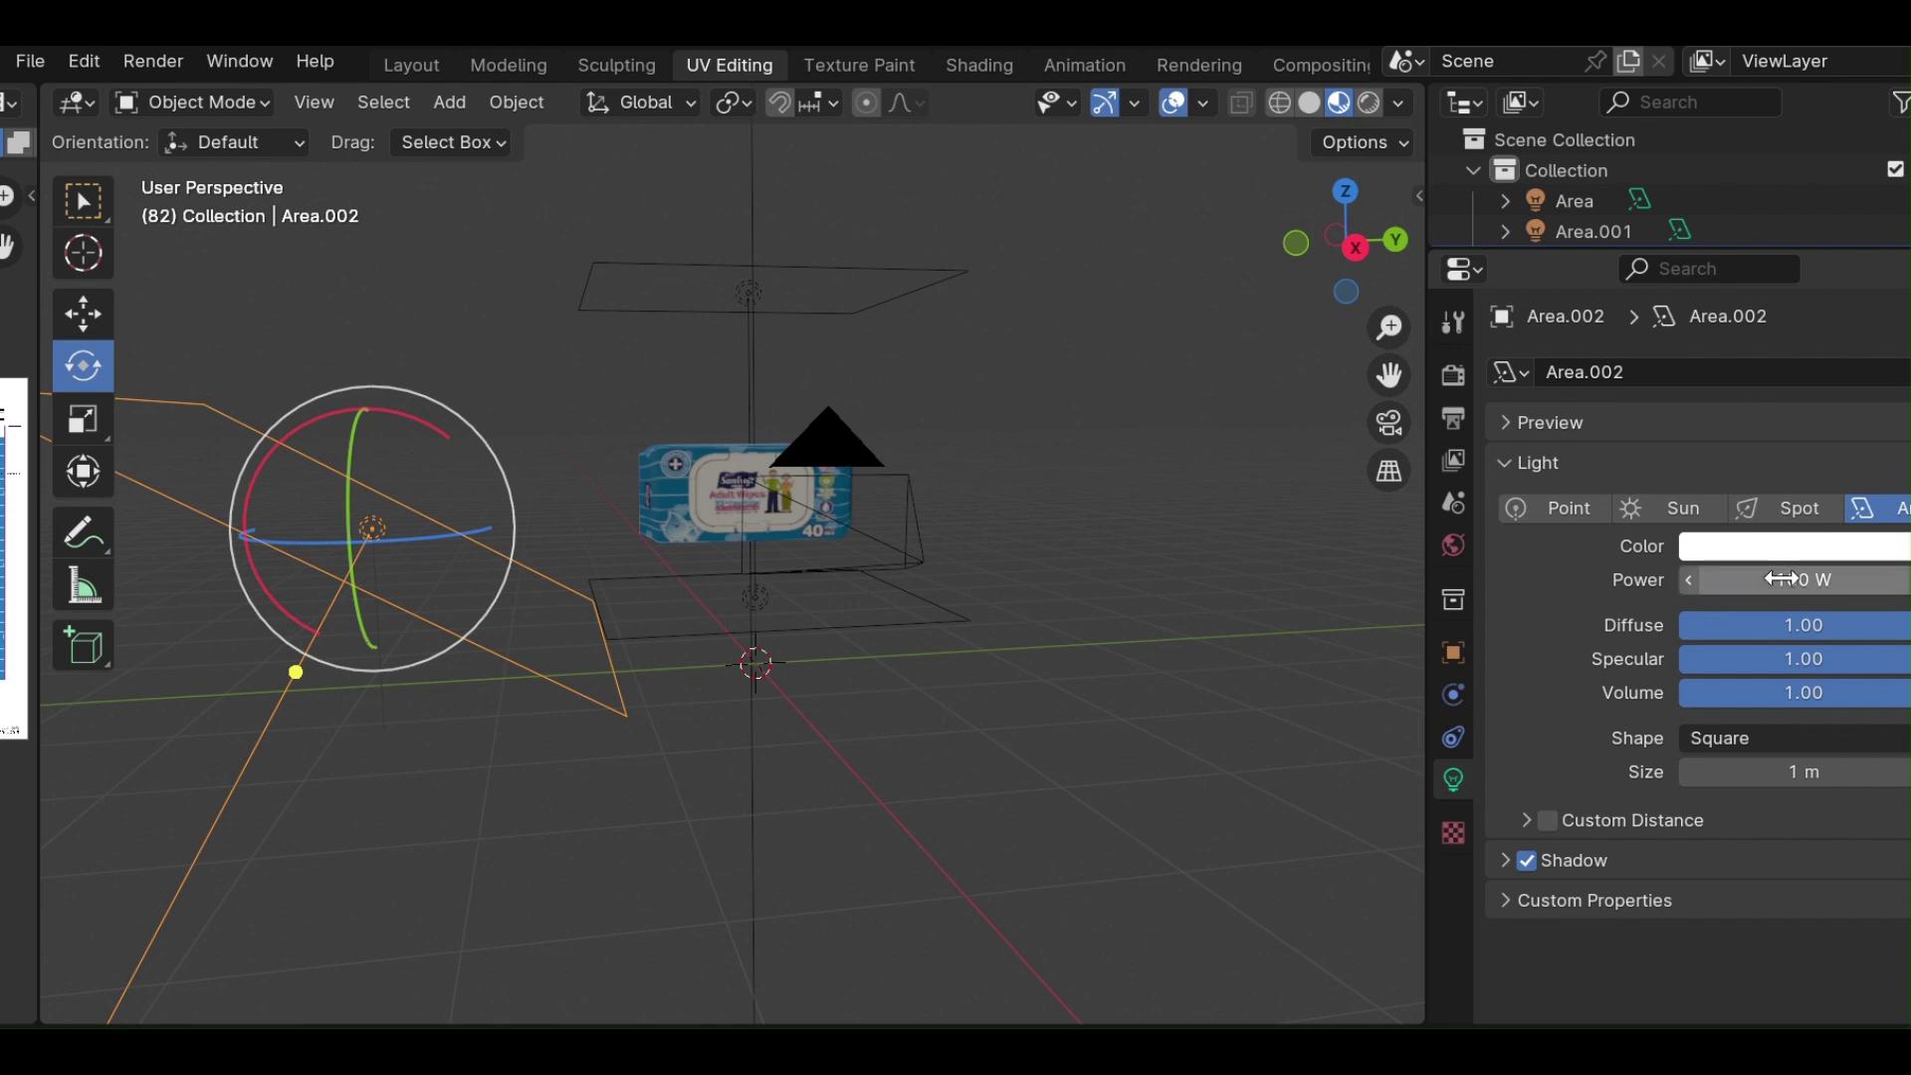
# Render a test image of the lit package and close it.
pyautogui.click(948, 546)
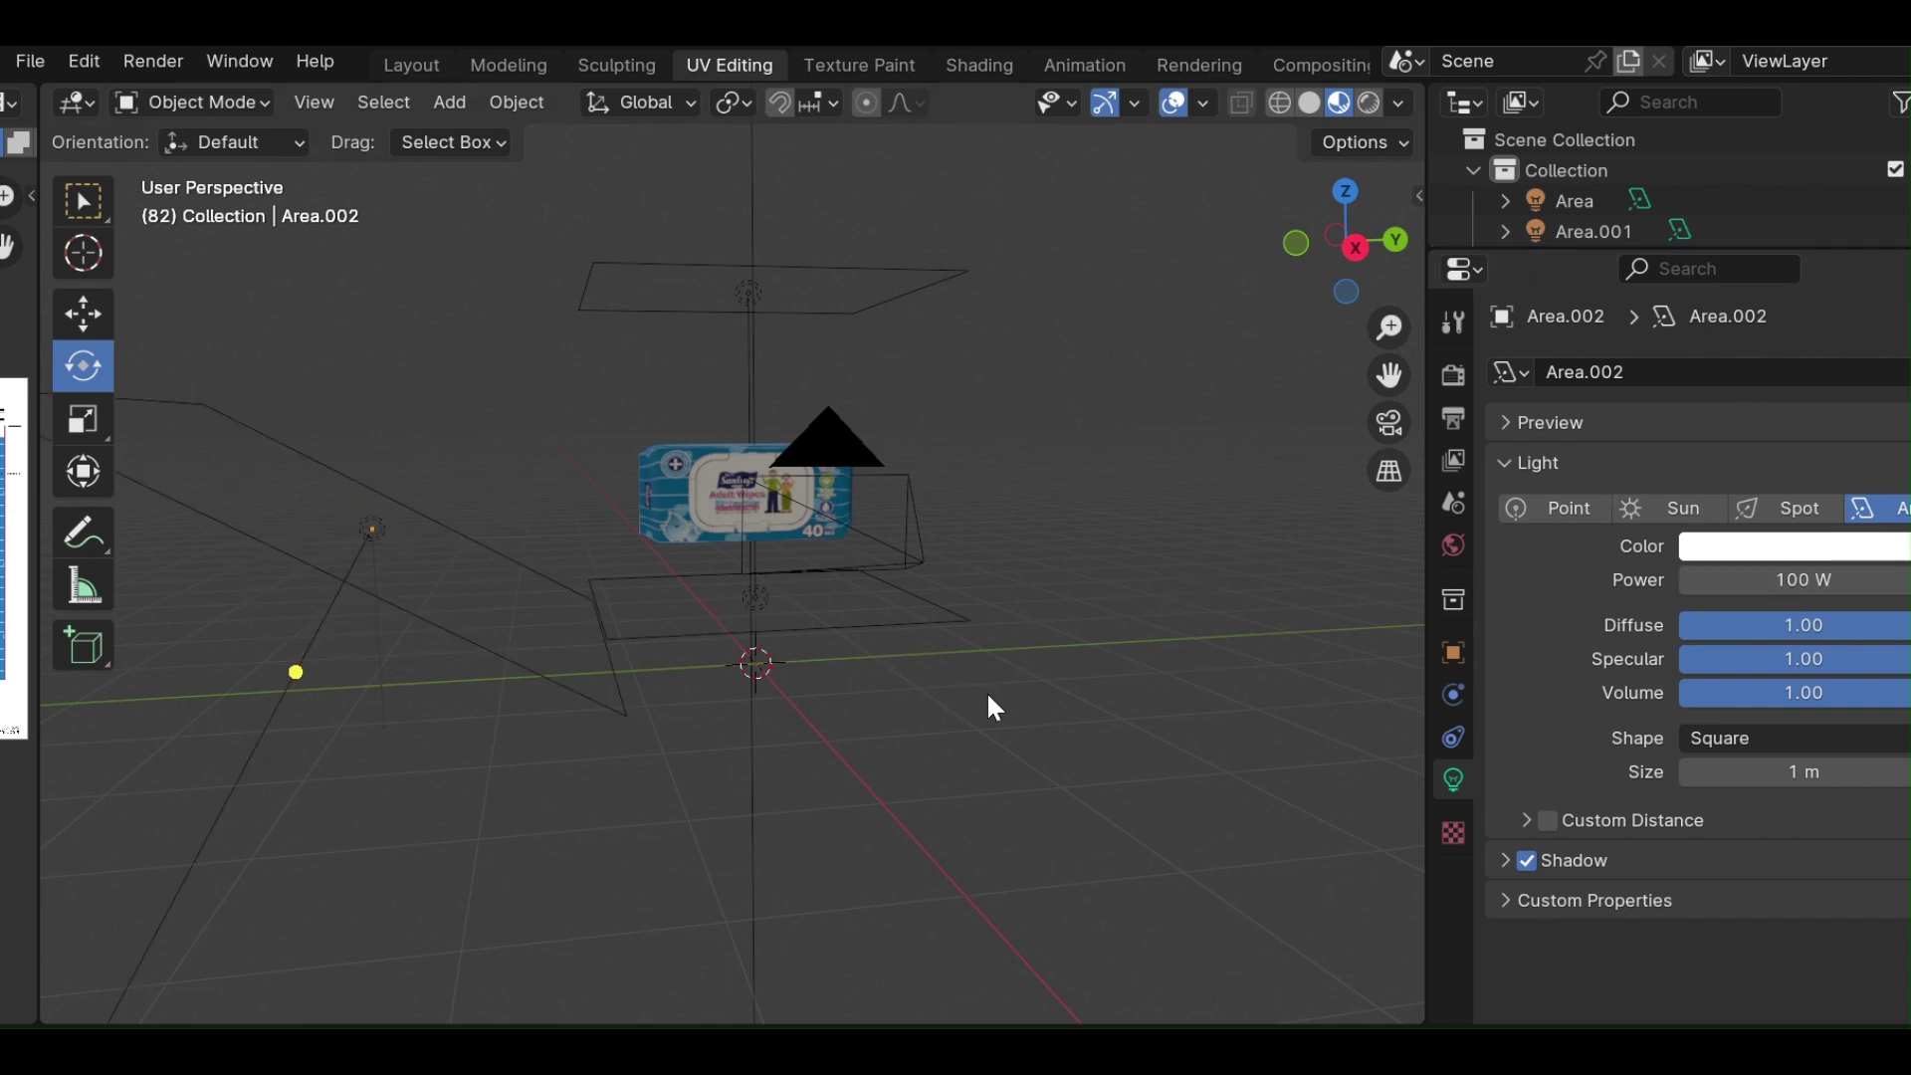
pyautogui.moveTo(991, 703); pyautogui.dragTo(854, 781, button='middle')
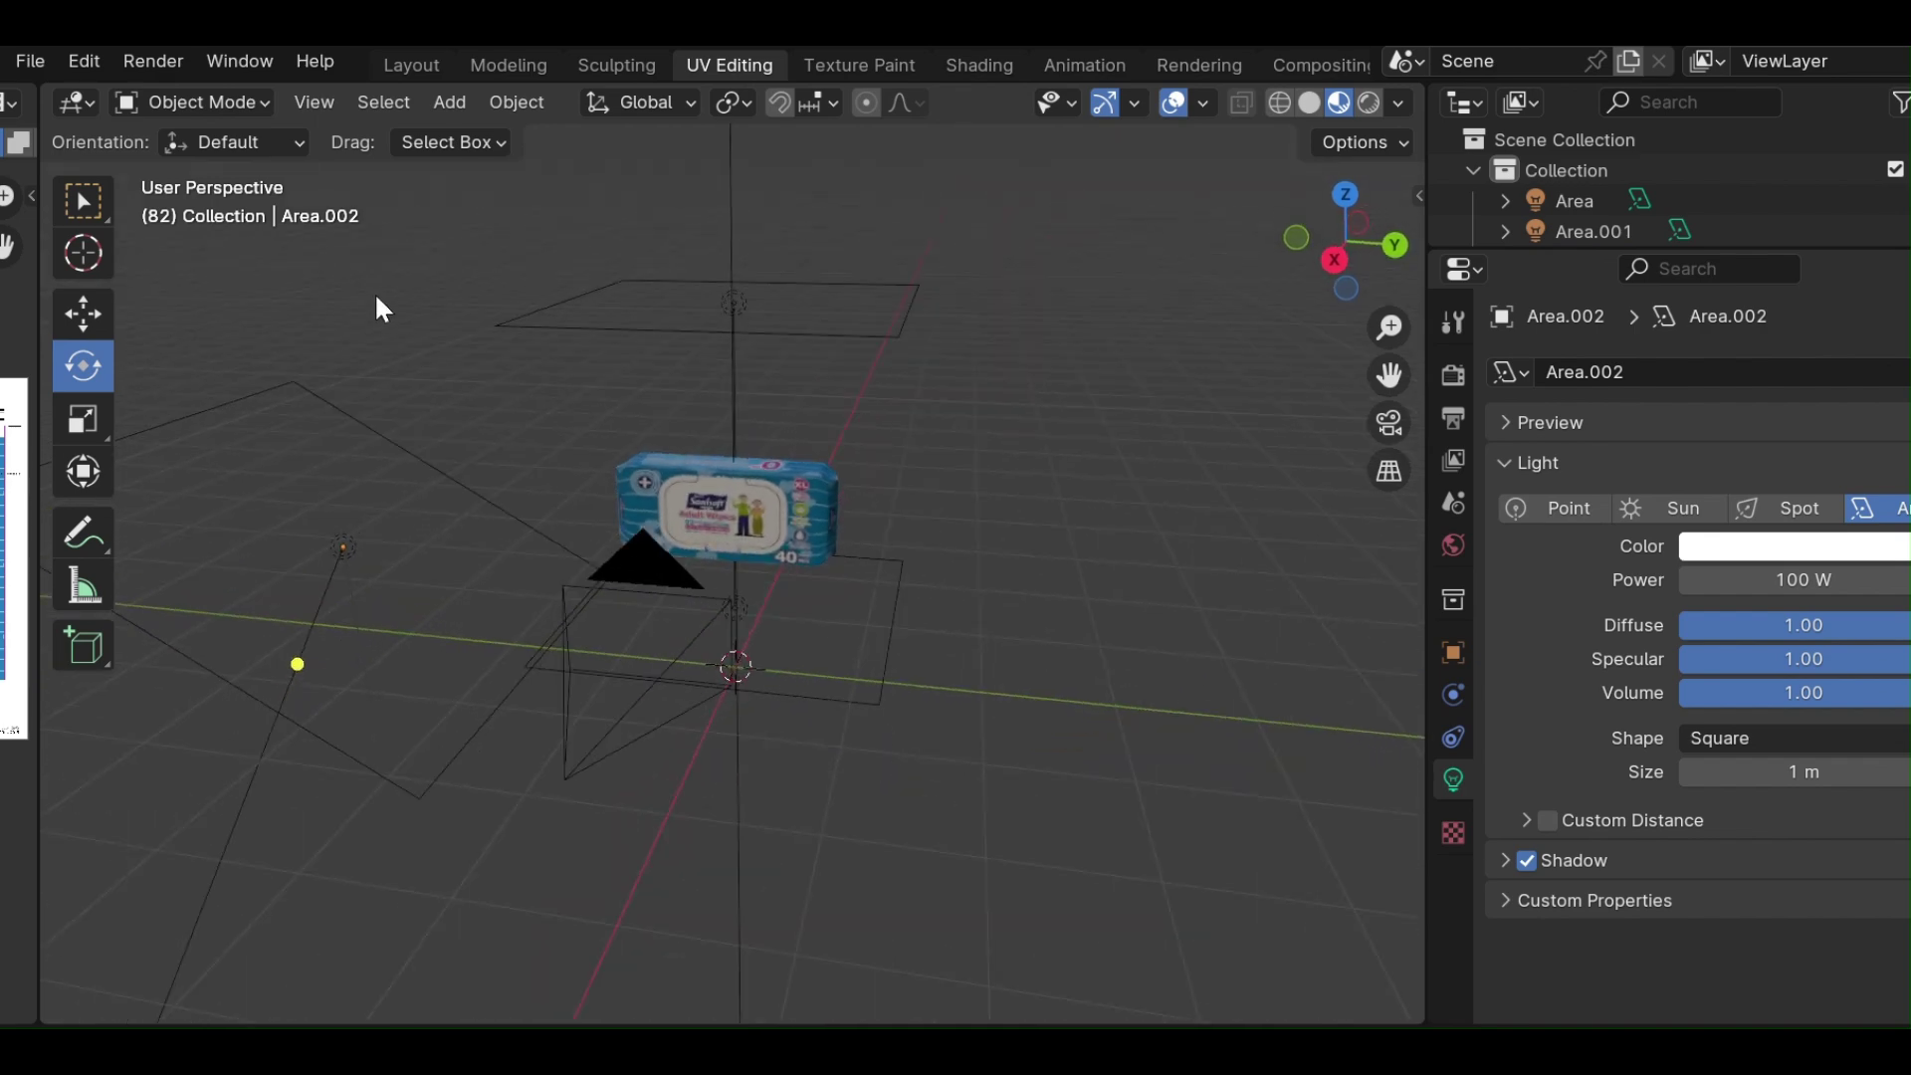
pyautogui.click(164, 60)
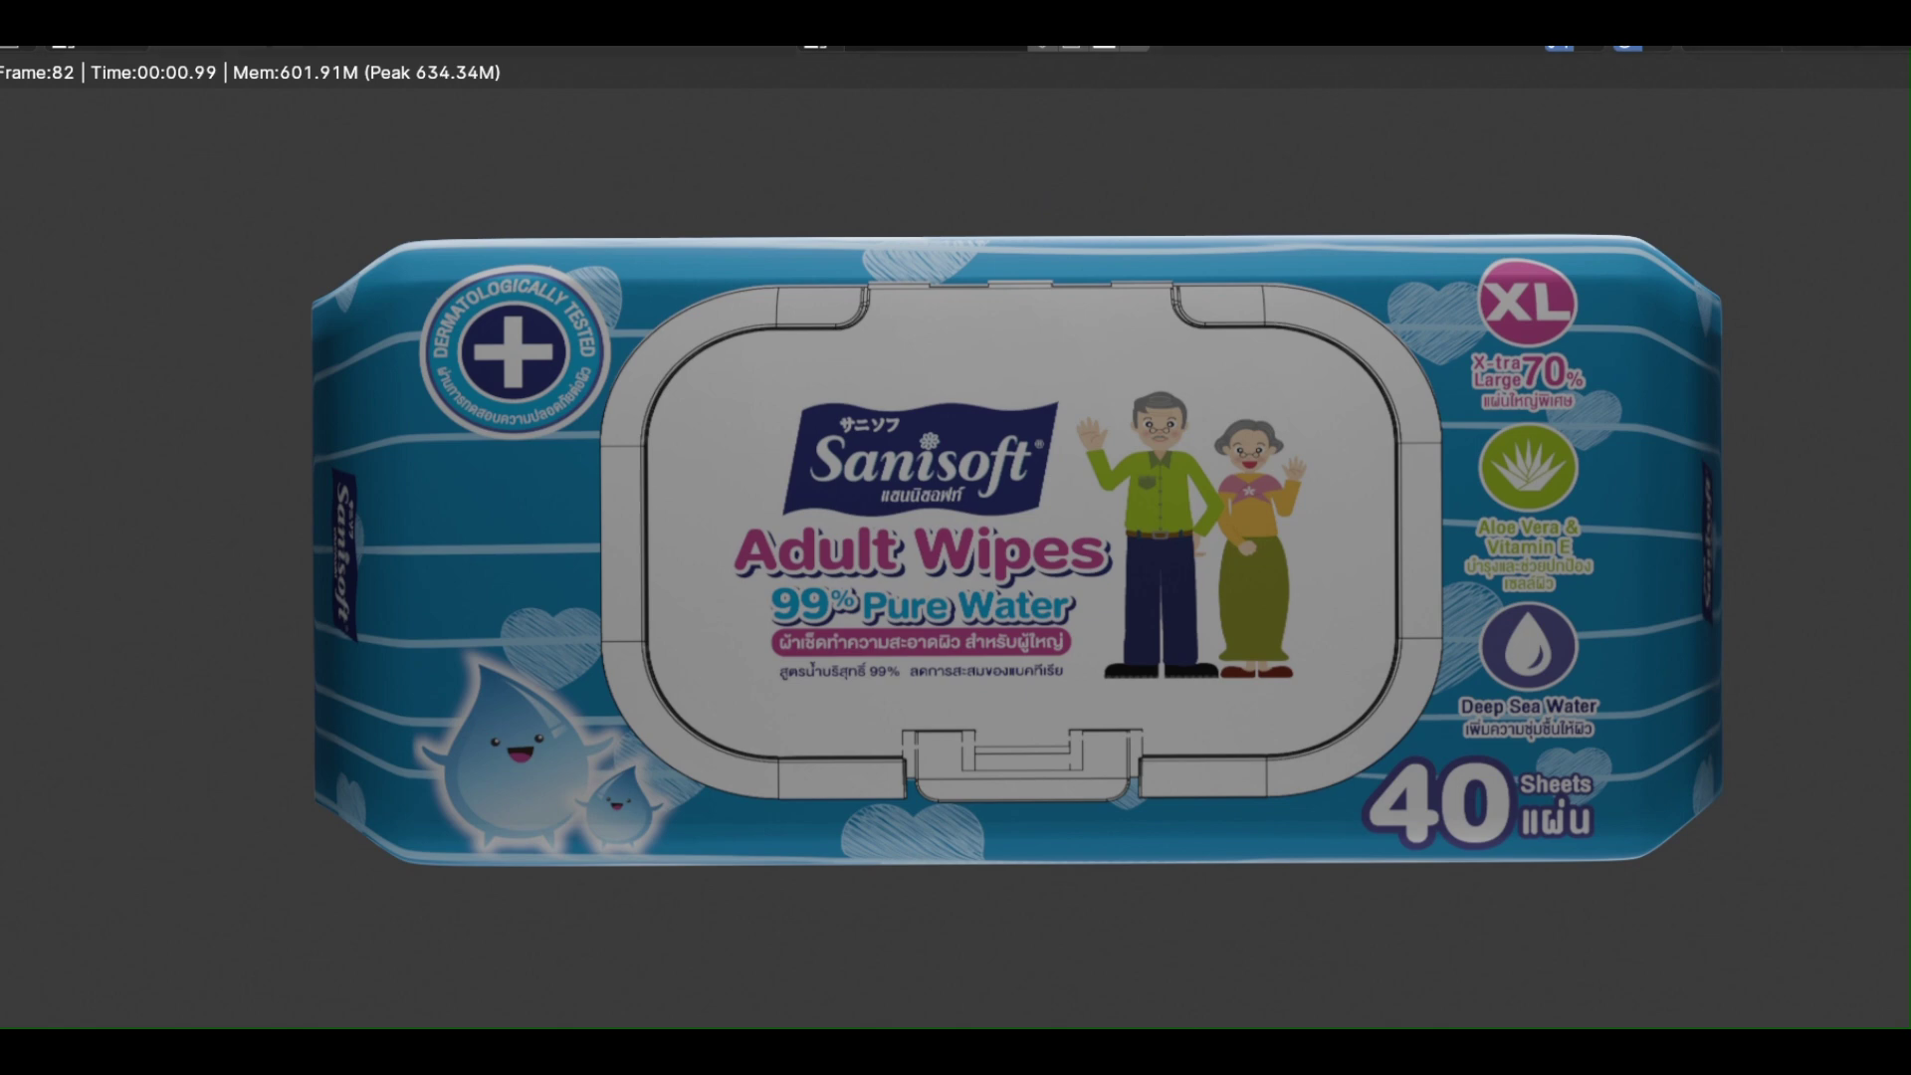
pyautogui.press('Escape')
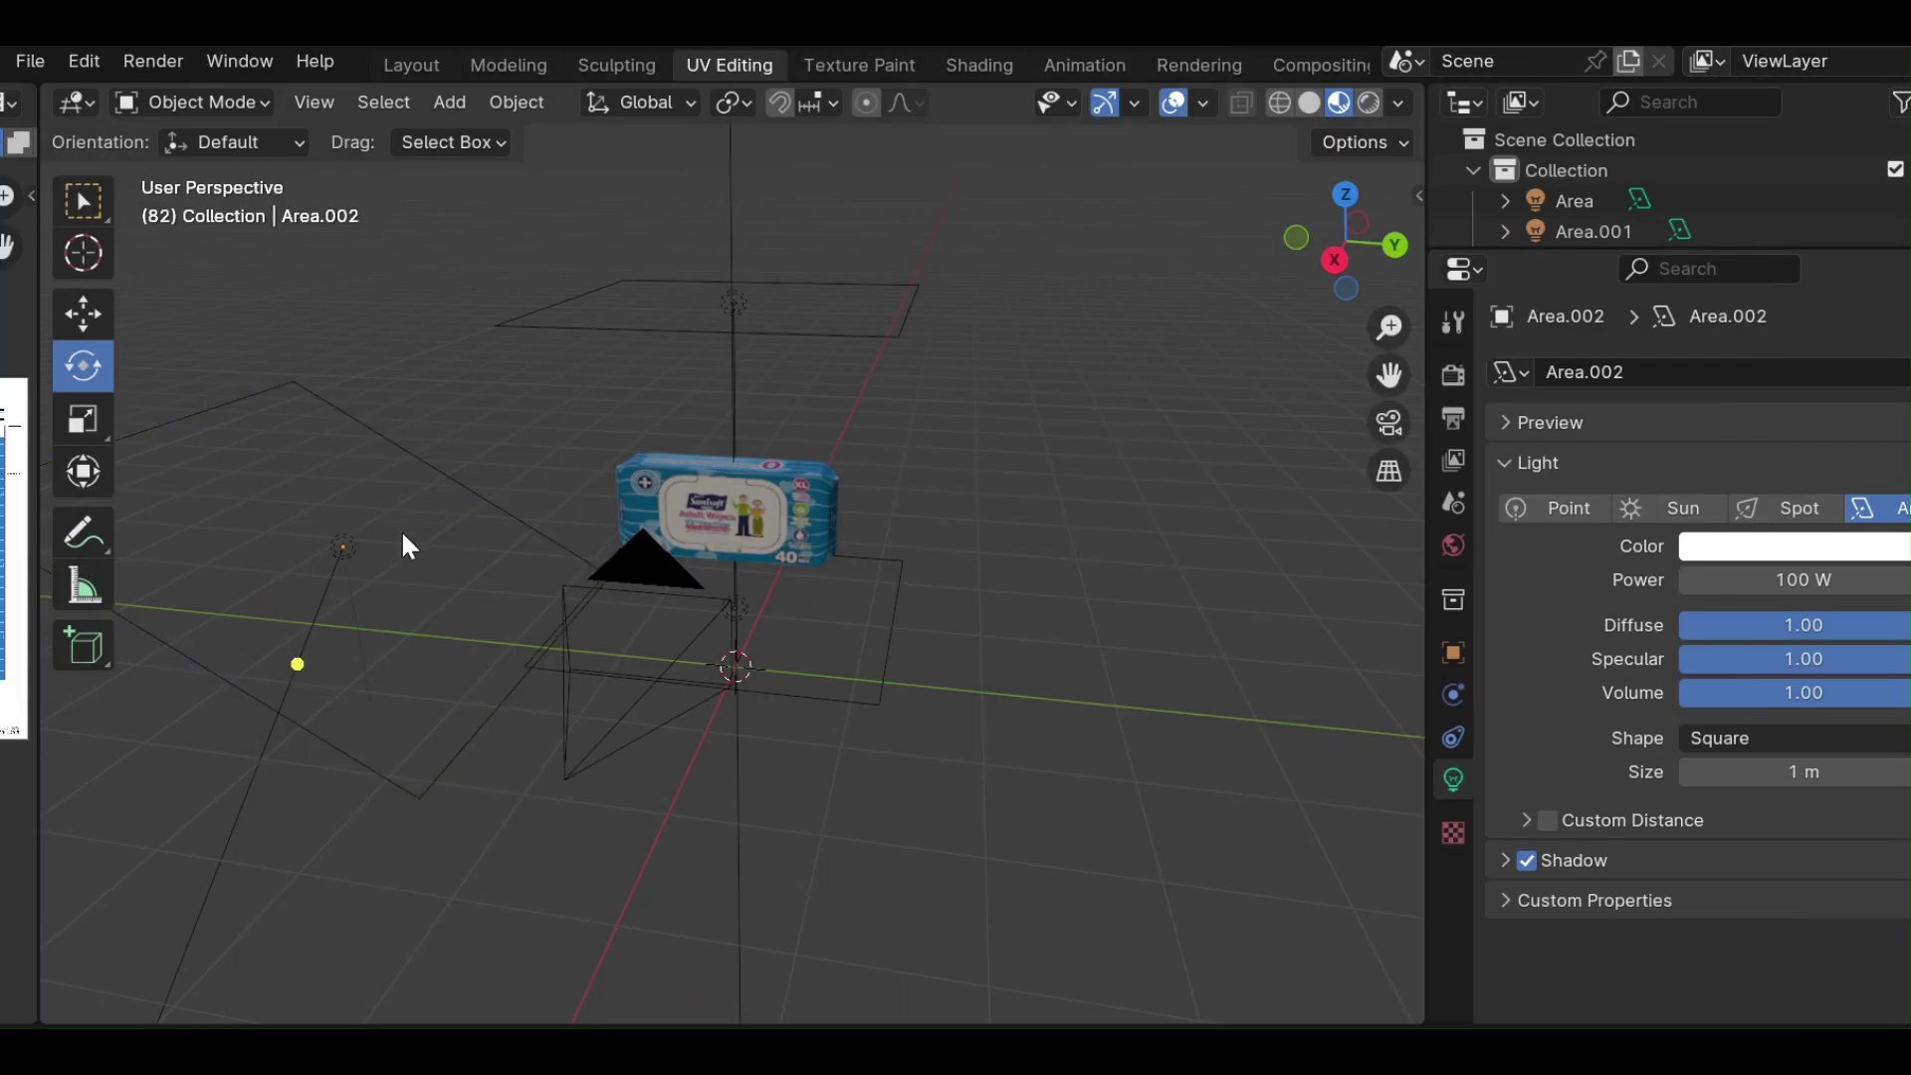
# Swing the side area light around to face the package and test-render it.
pyautogui.click(344, 546)
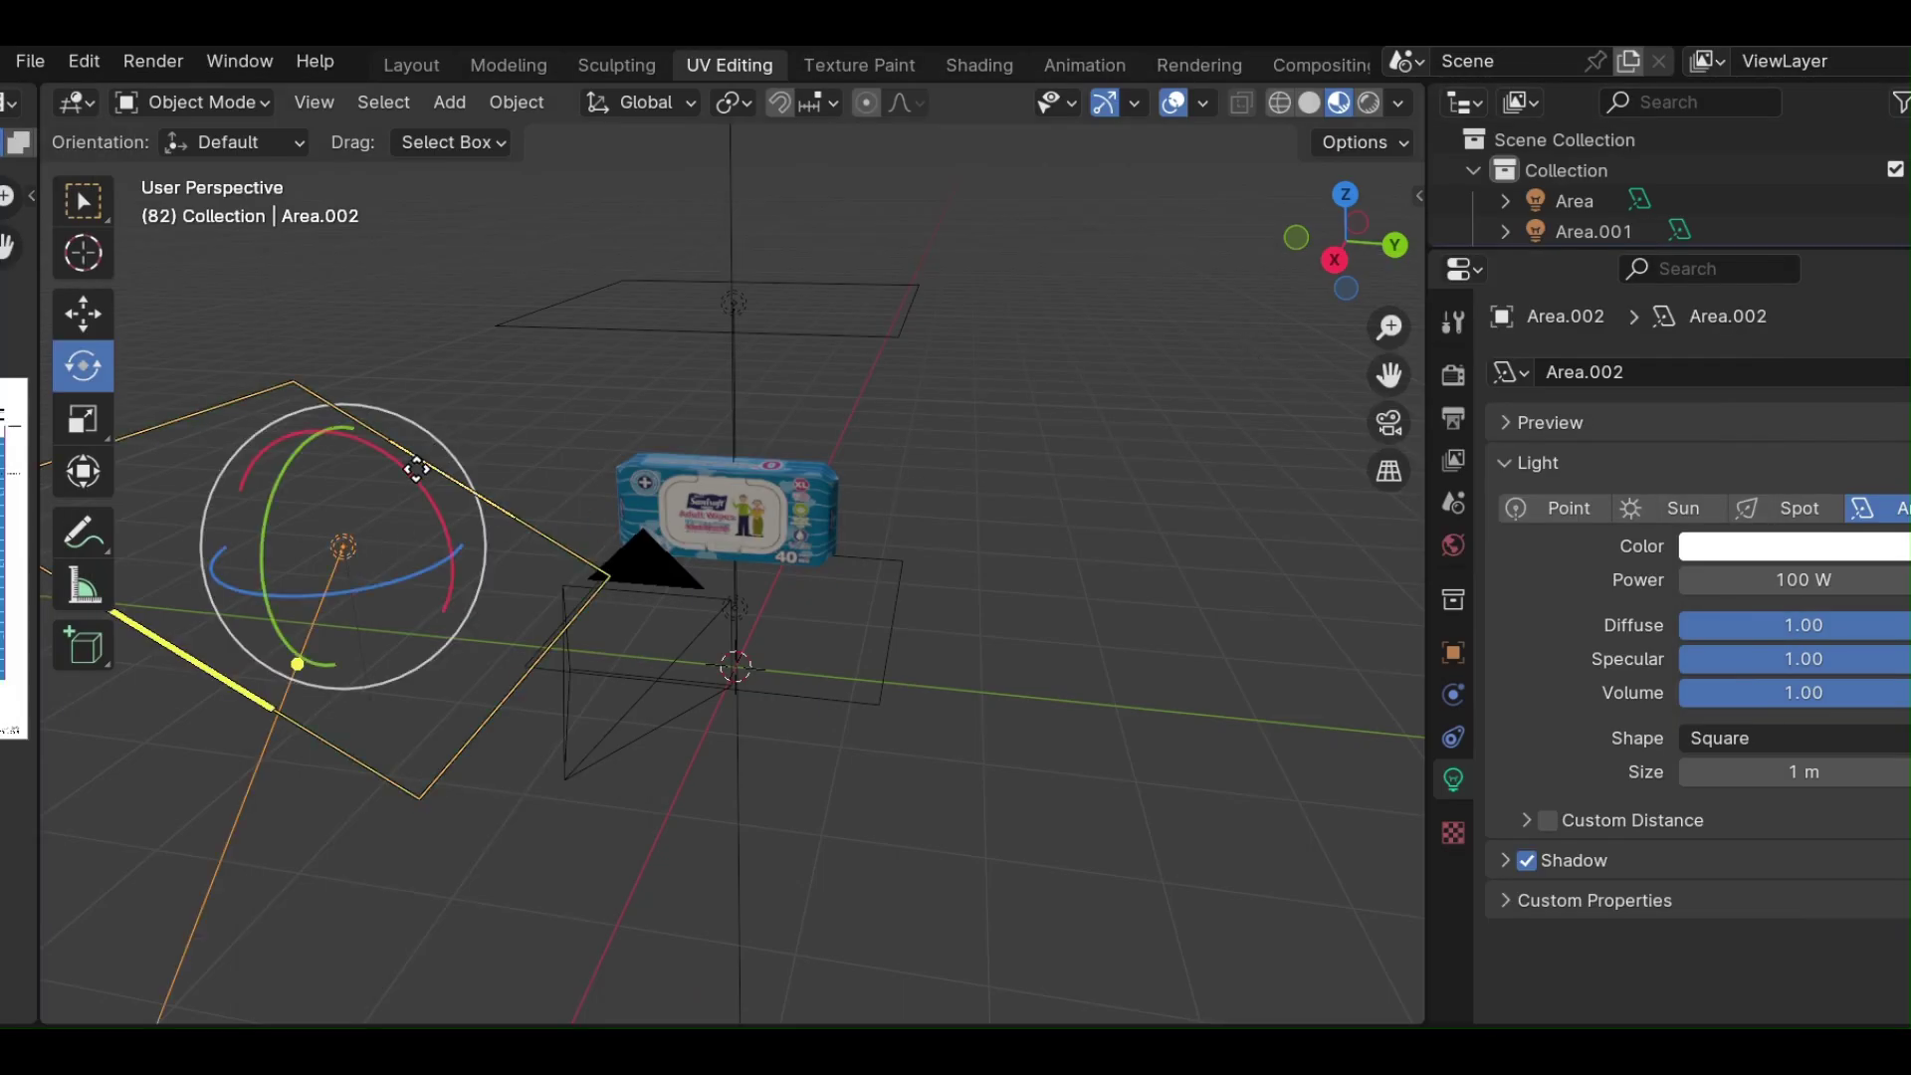
pyautogui.moveTo(416, 469)
pyautogui.mouseDown()
pyautogui.moveTo(429, 516)
pyautogui.moveTo(60, 572)
pyautogui.moveTo(127, 604)
pyautogui.moveTo(245, 577)
pyautogui.mouseUp()
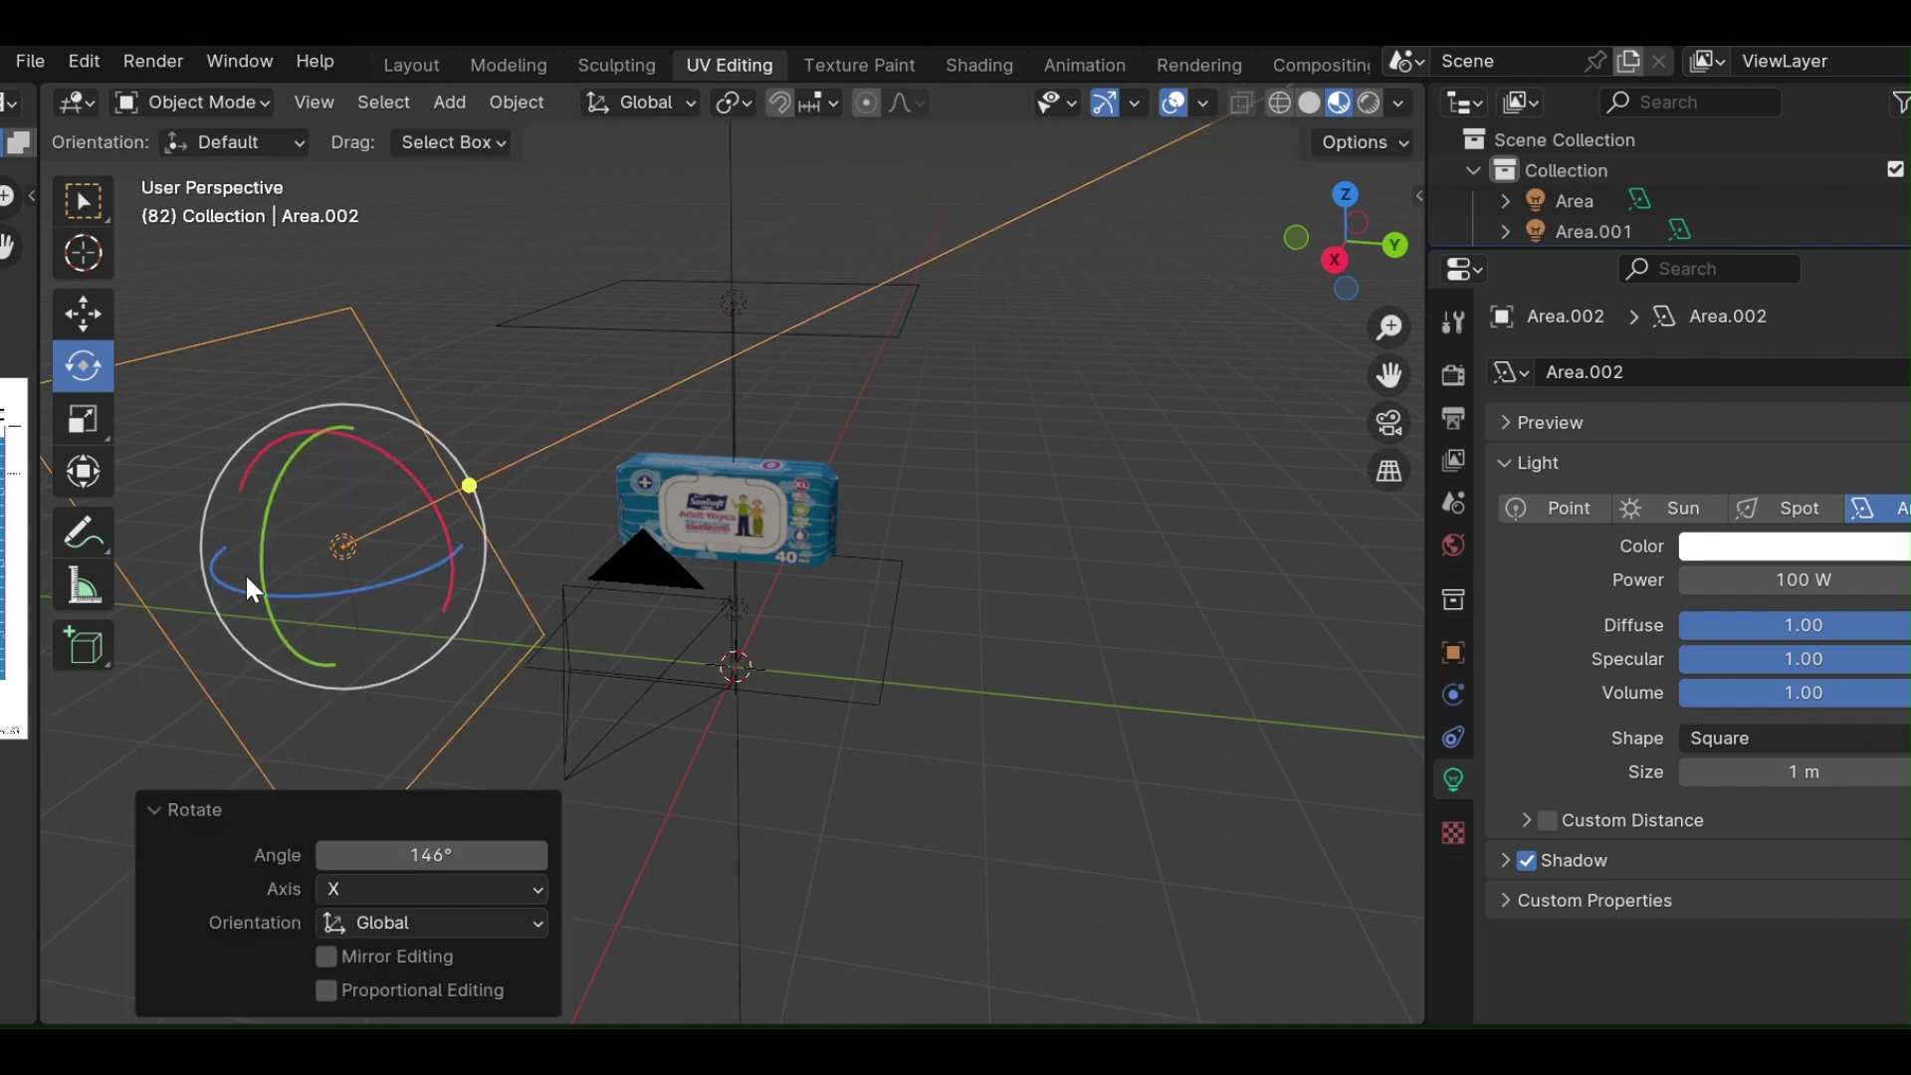
pyautogui.click(1038, 763)
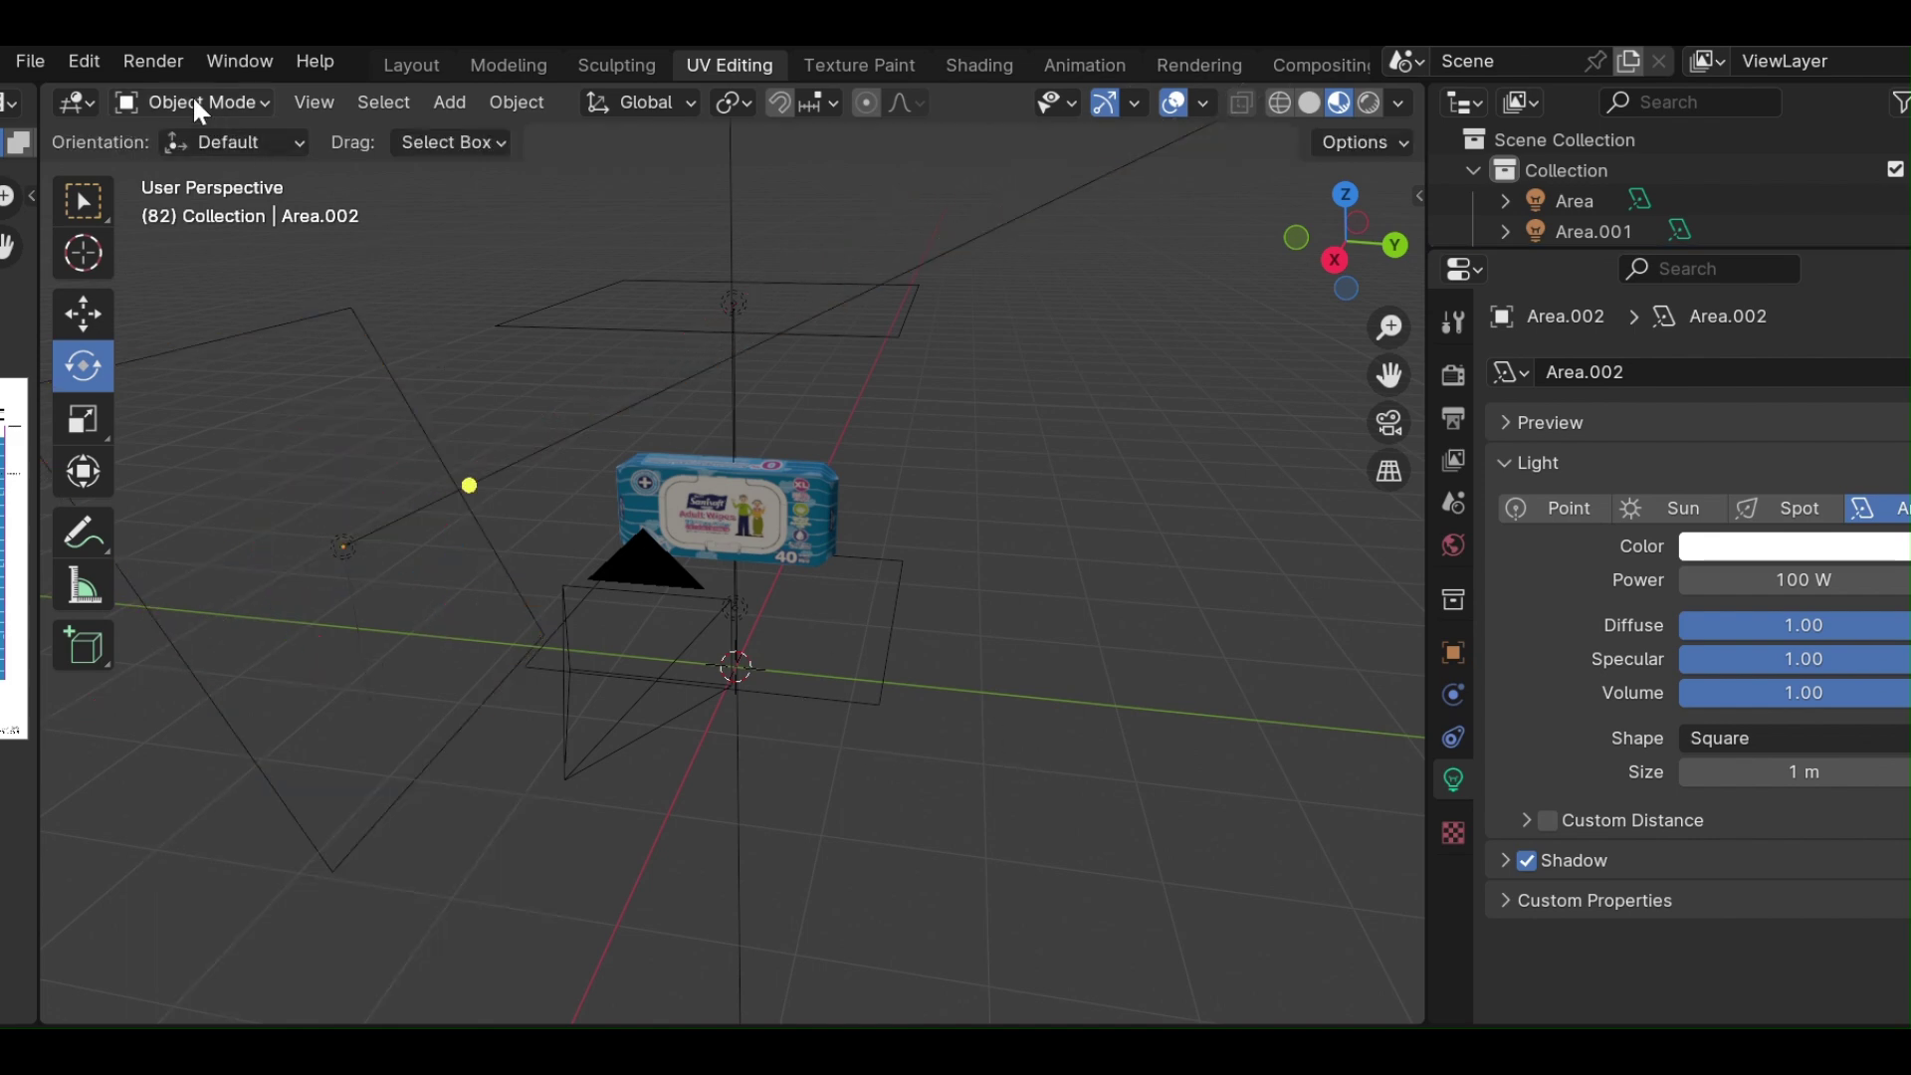
pyautogui.click(176, 69)
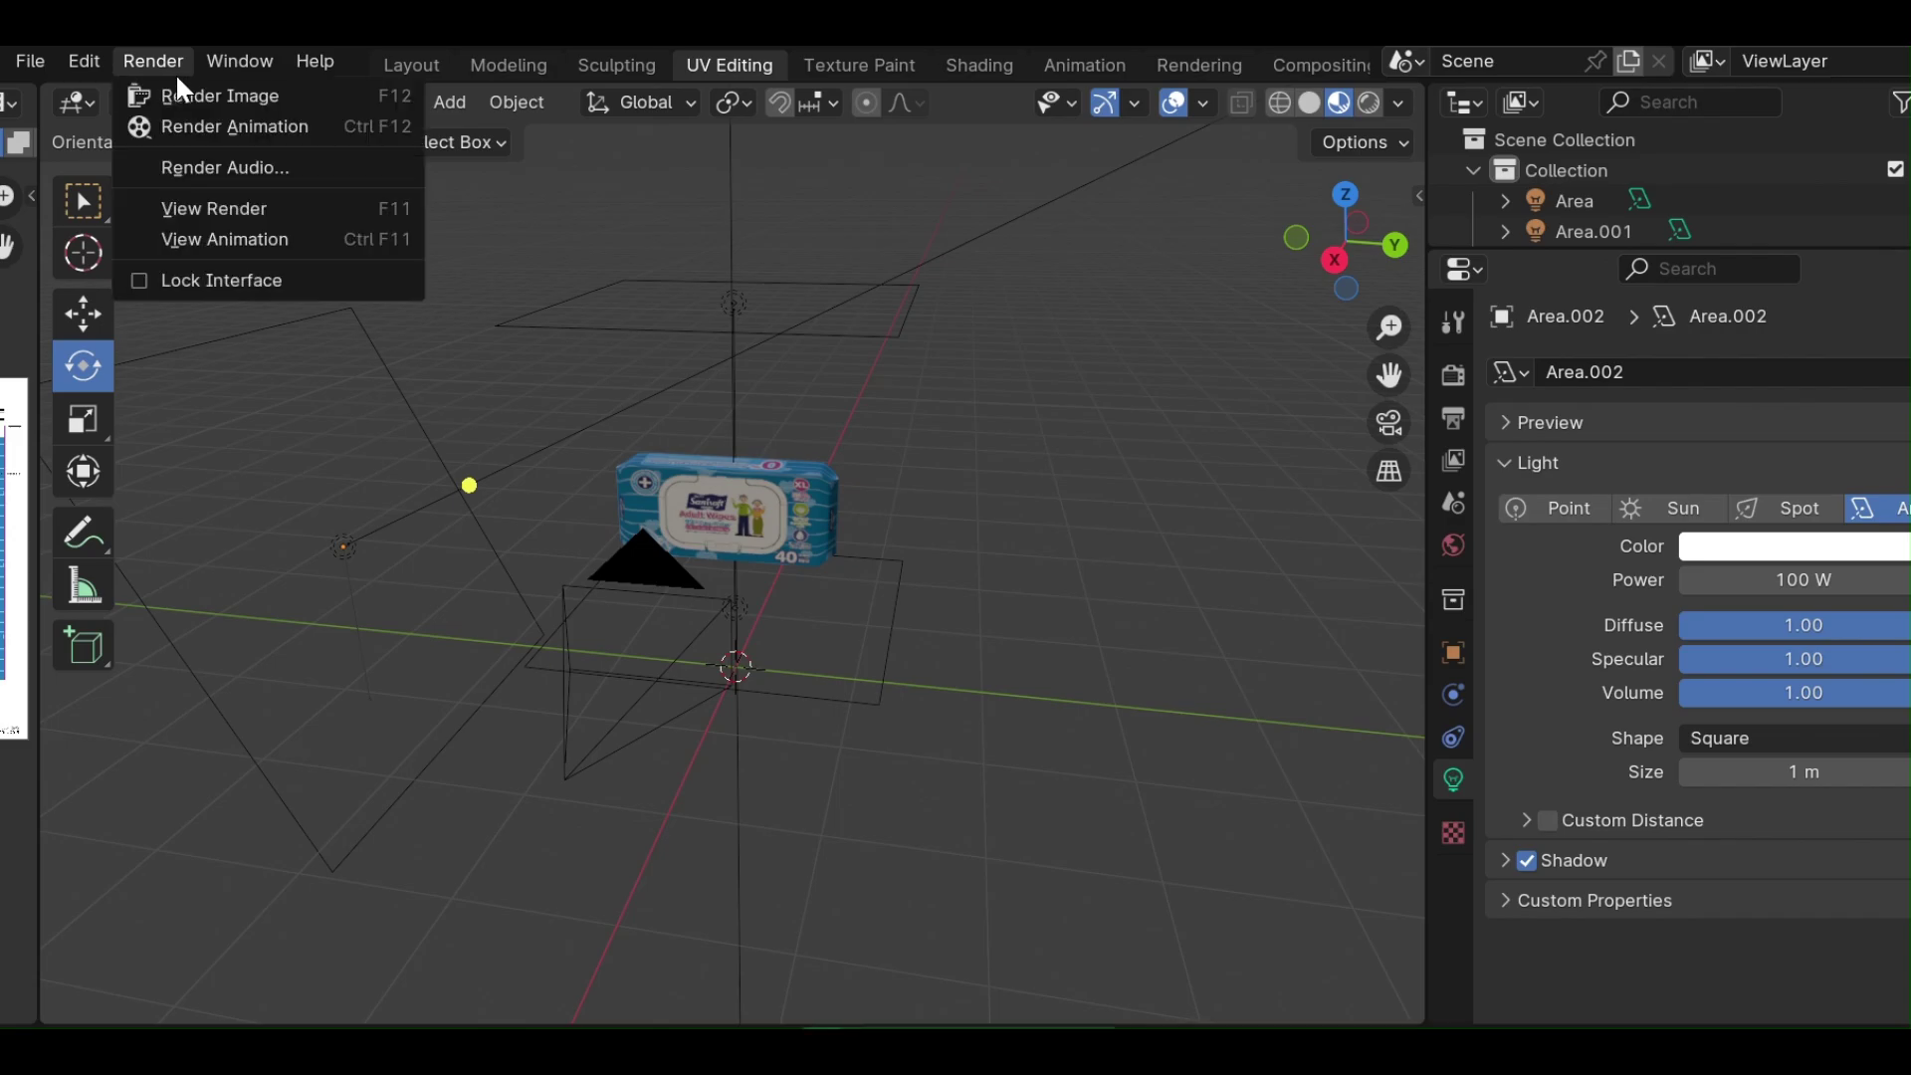
pyautogui.click(179, 88)
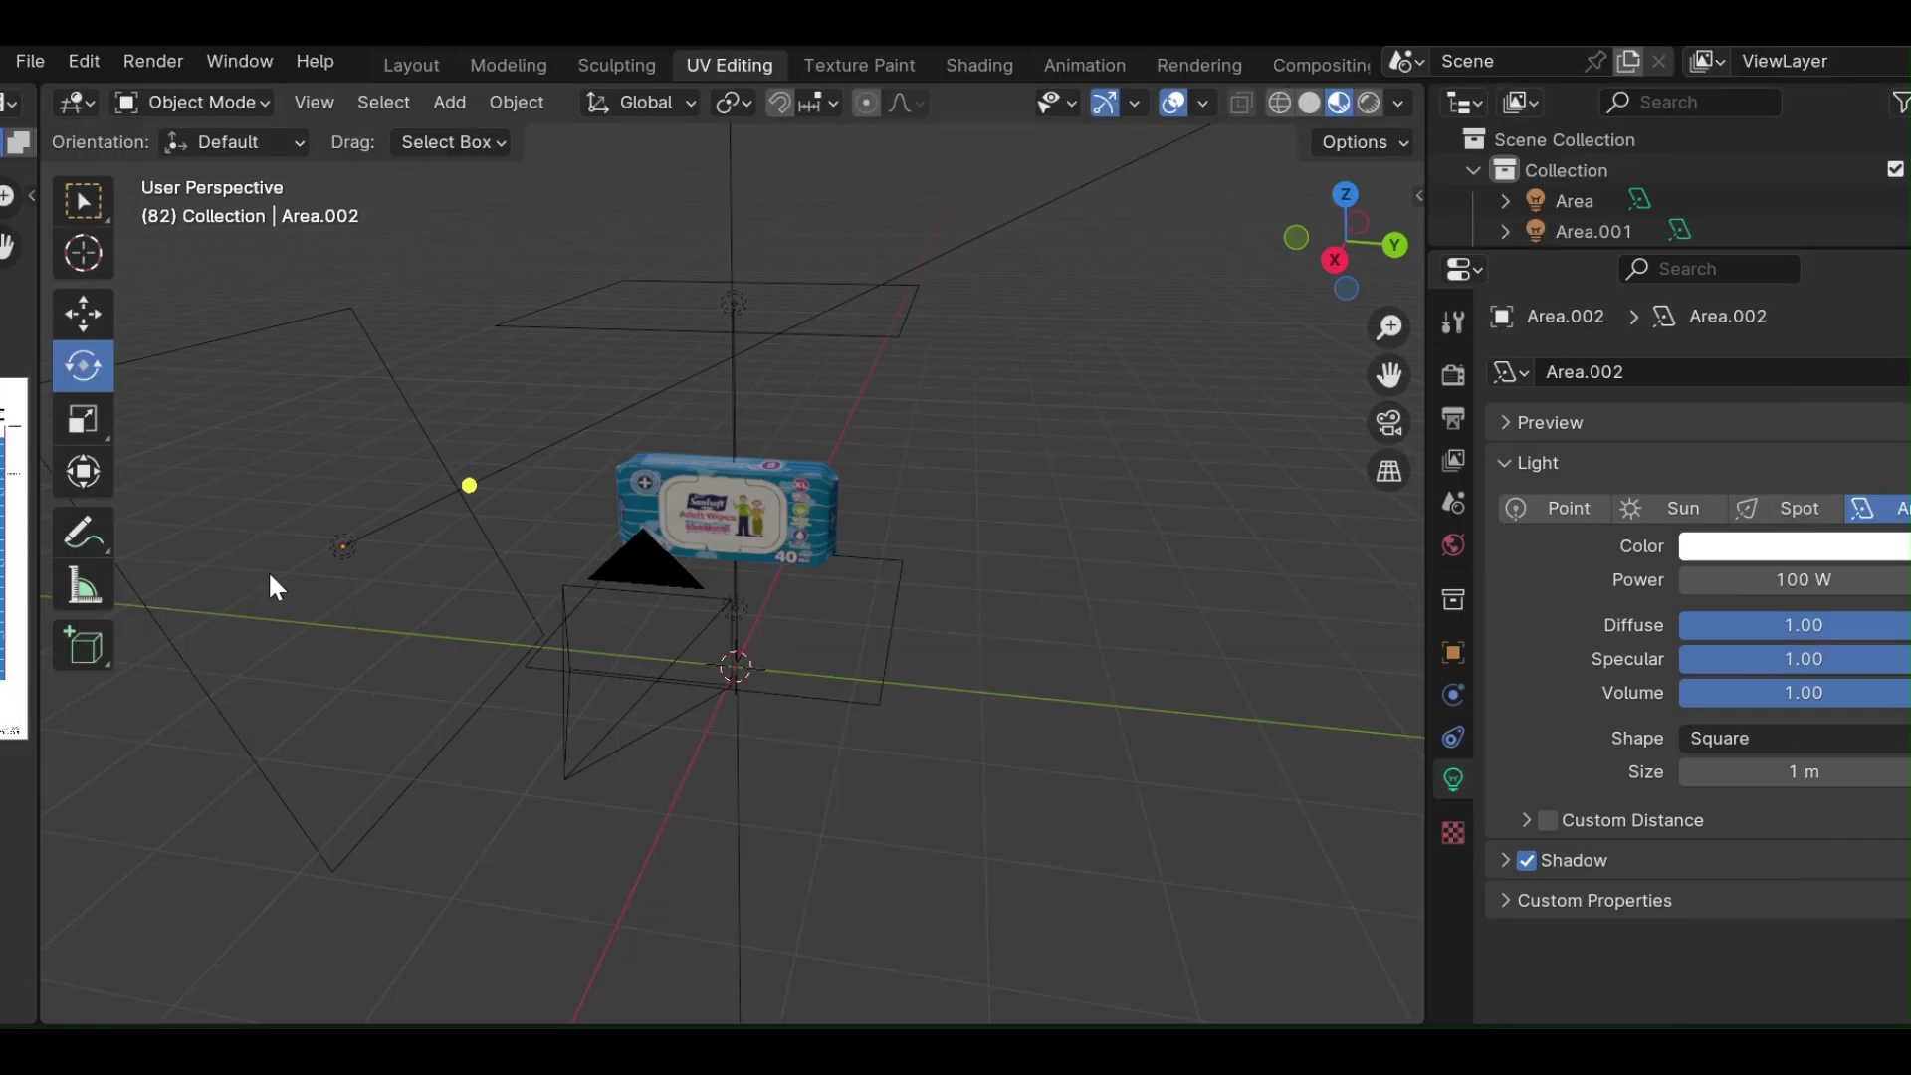
# Scale the side area light down to 0.644 and tilt it slightly about X.
pyautogui.click(345, 537)
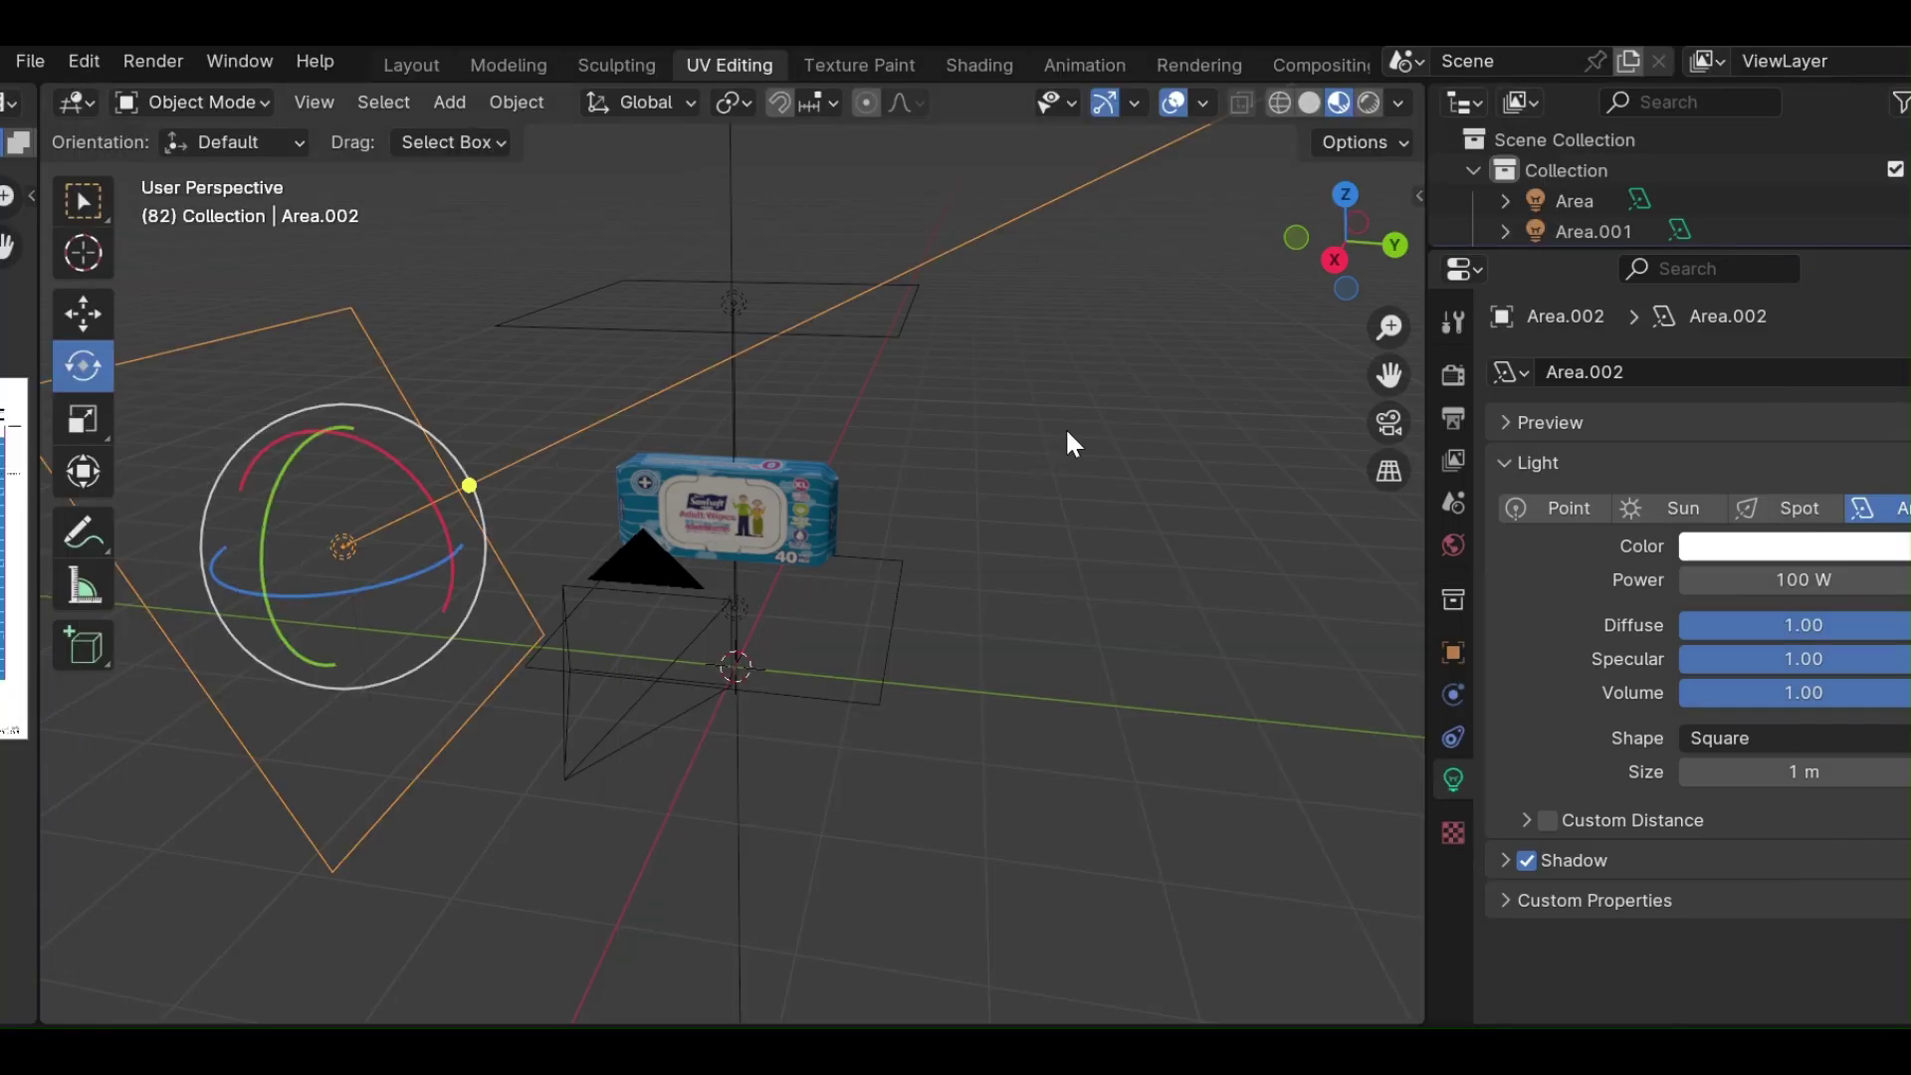
pyautogui.press('s')
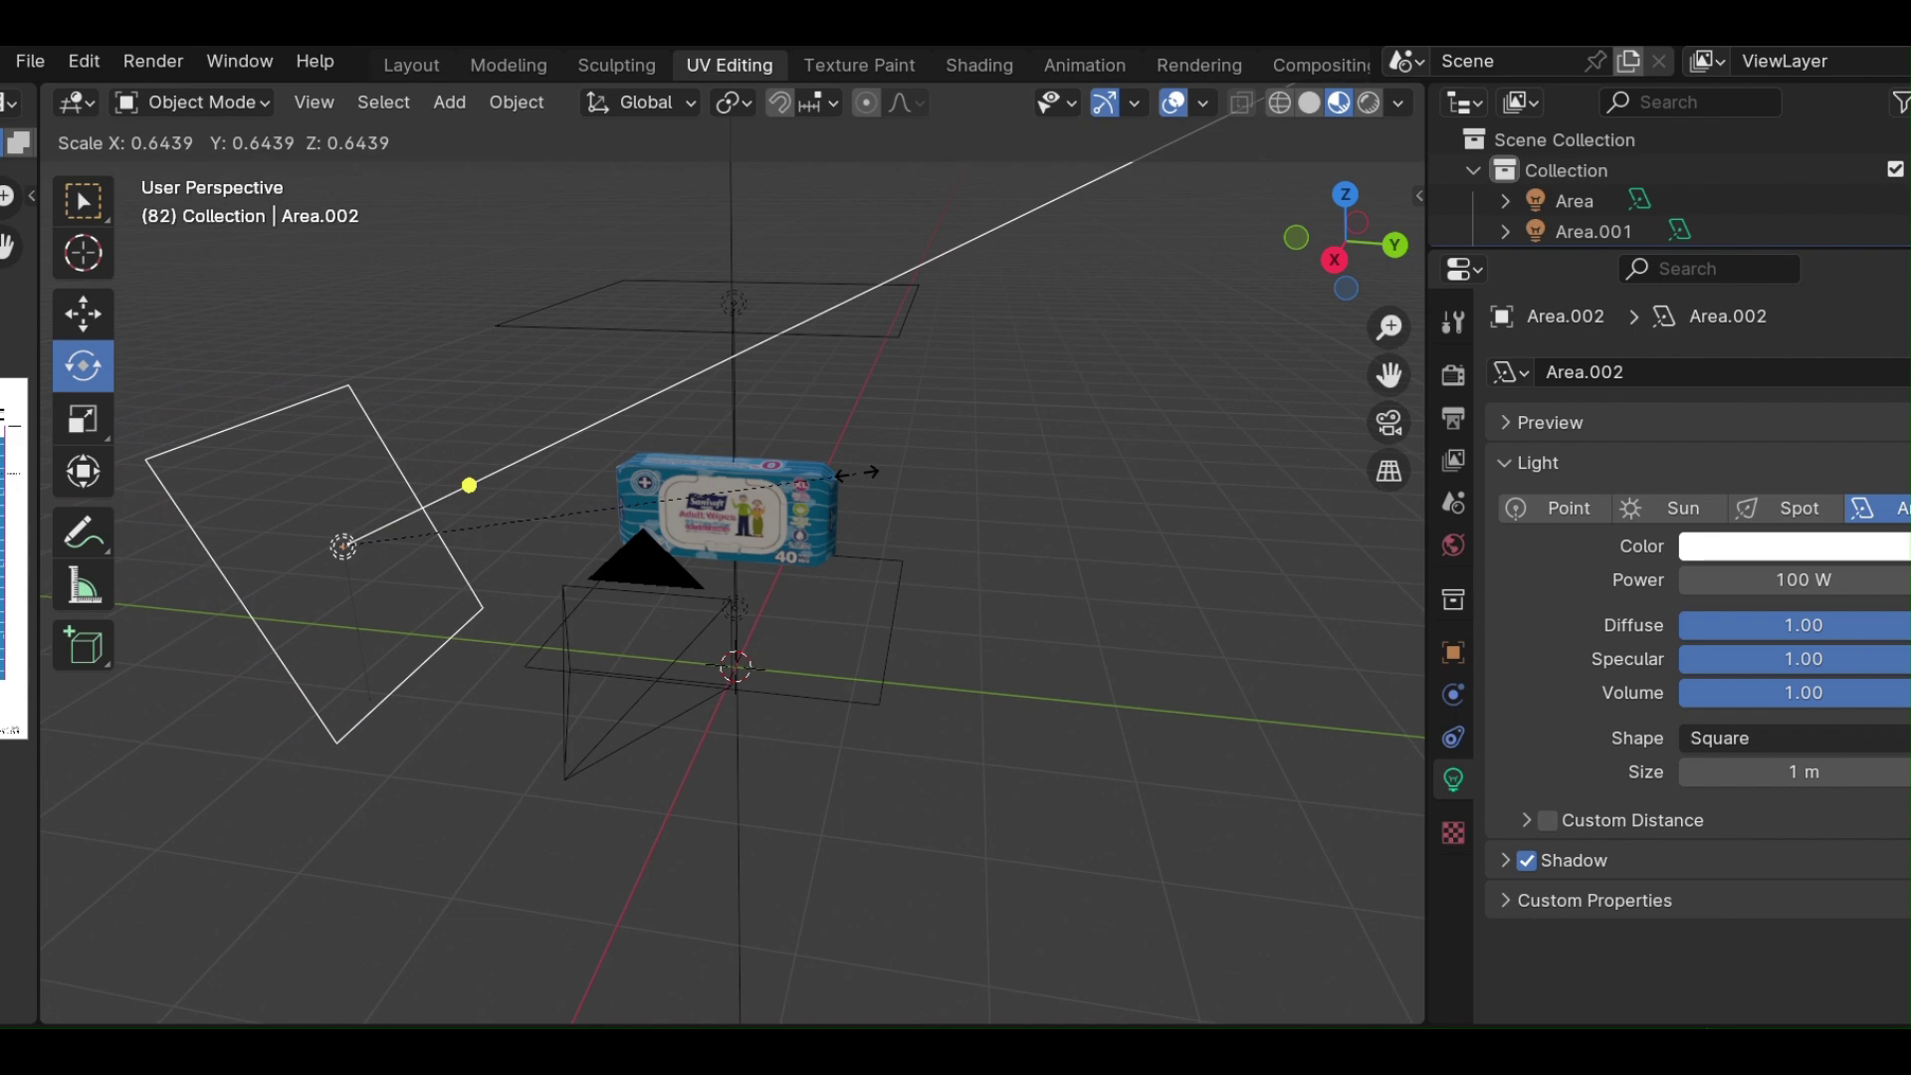
pyautogui.click(858, 473)
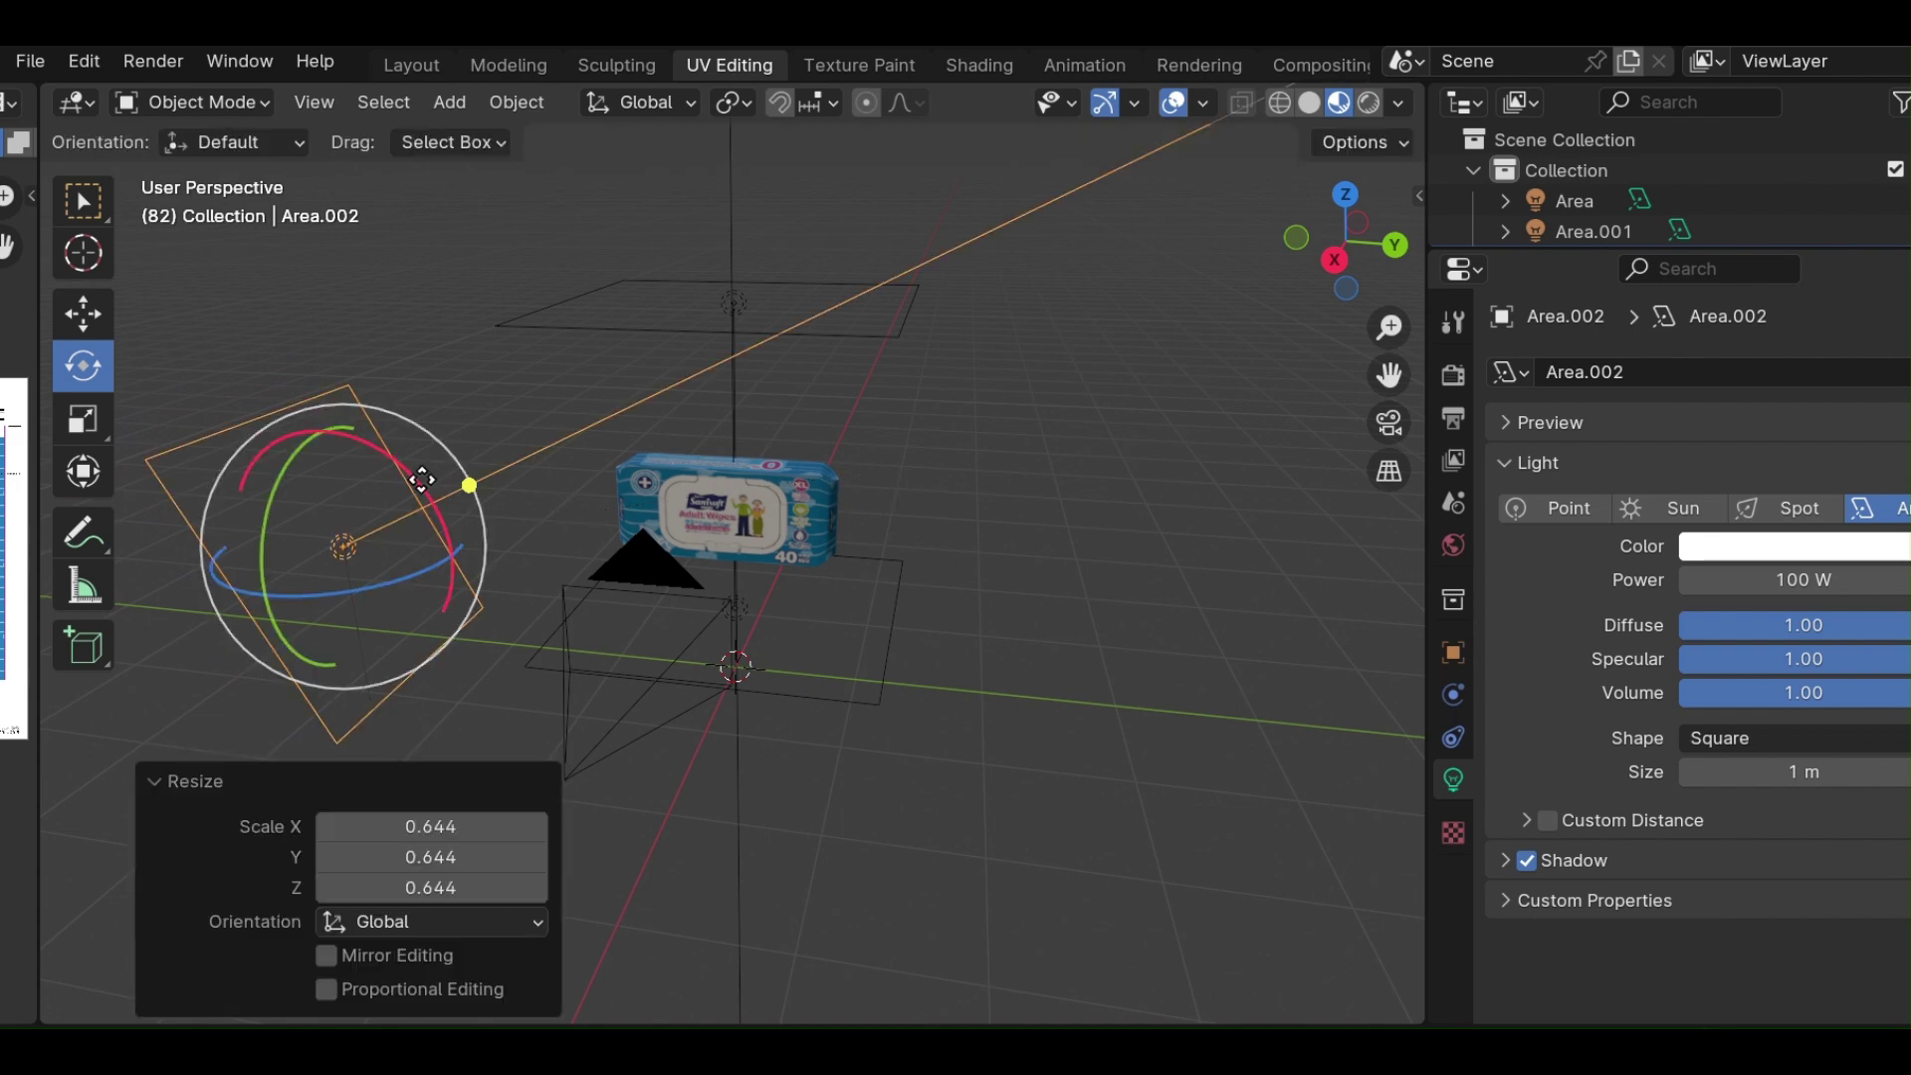
pyautogui.moveTo(429, 481); pyautogui.dragTo(917, 673)
pyautogui.click(1037, 677)
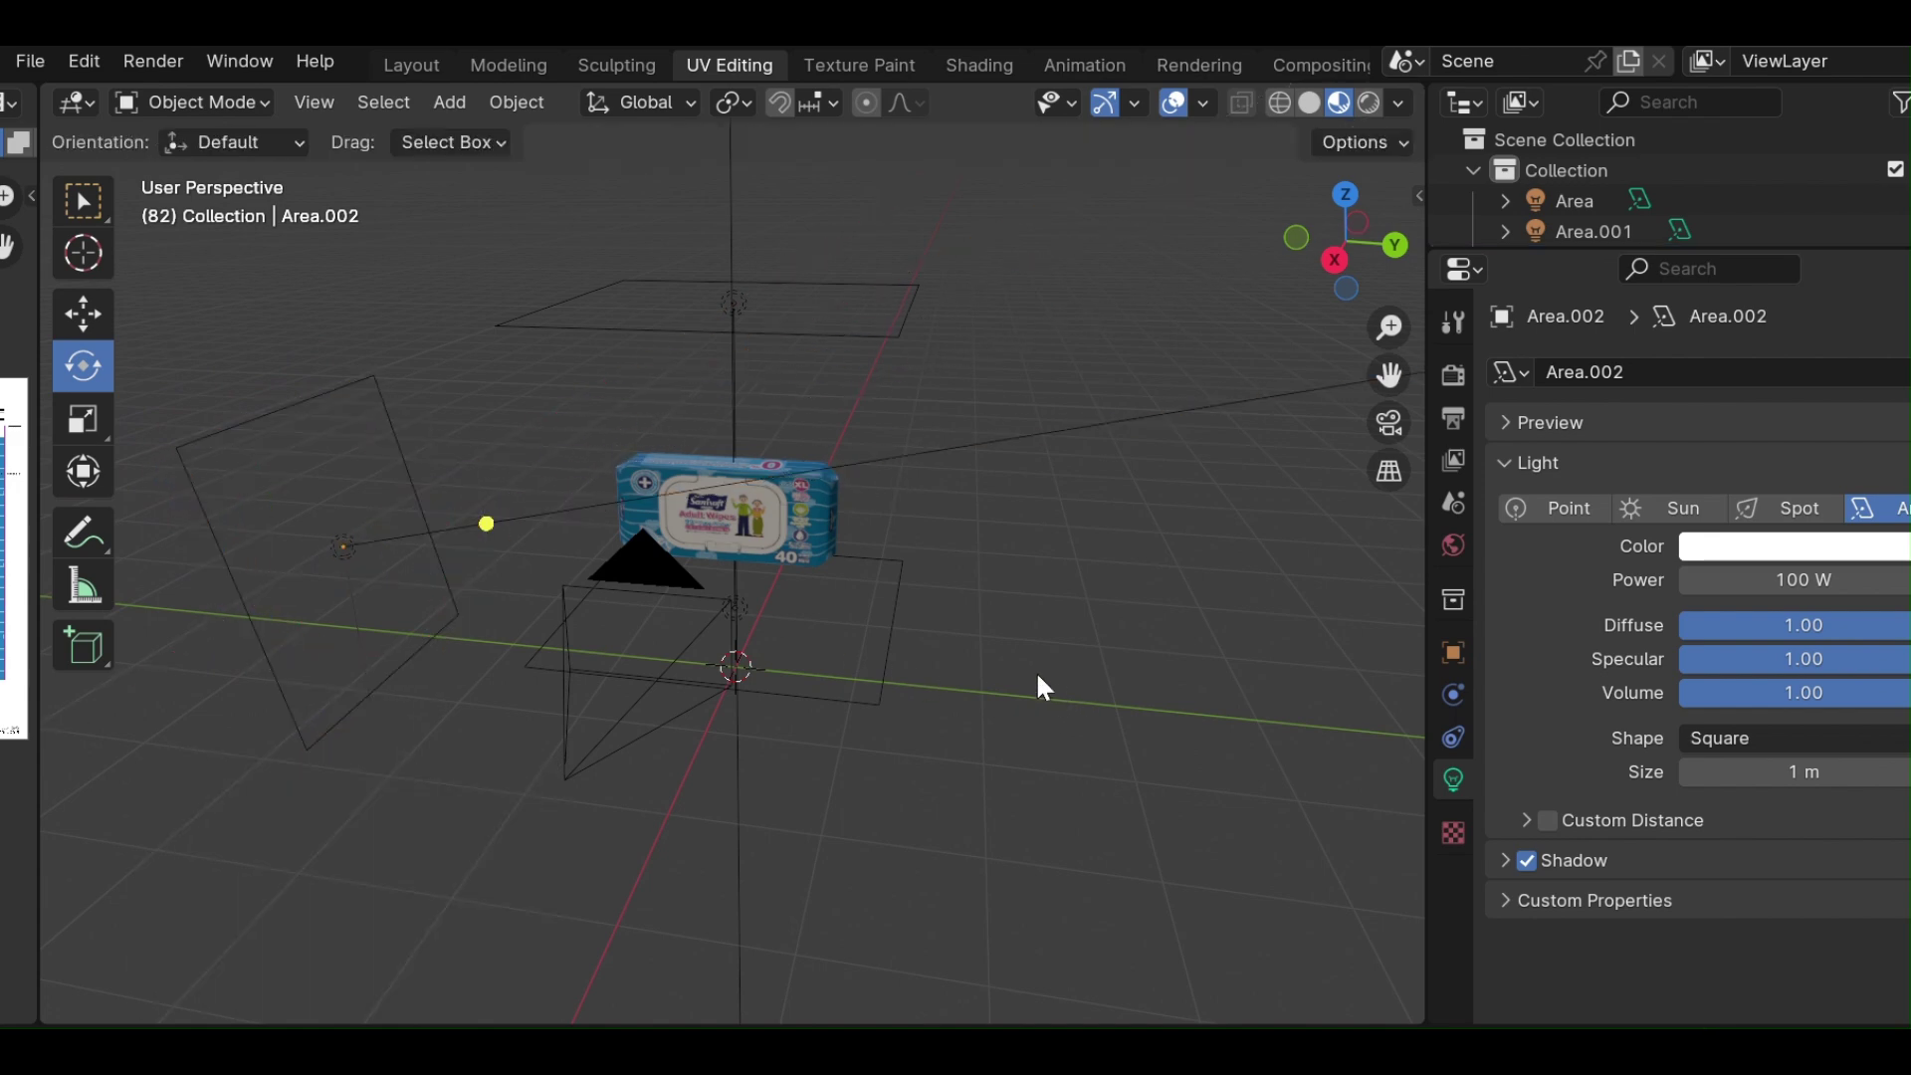
pyautogui.moveTo(994, 624)
pyautogui.mouseDown(button='middle')
pyautogui.moveTo(1335, 640)
pyautogui.moveTo(1314, 665)
pyautogui.mouseUp(button='middle')
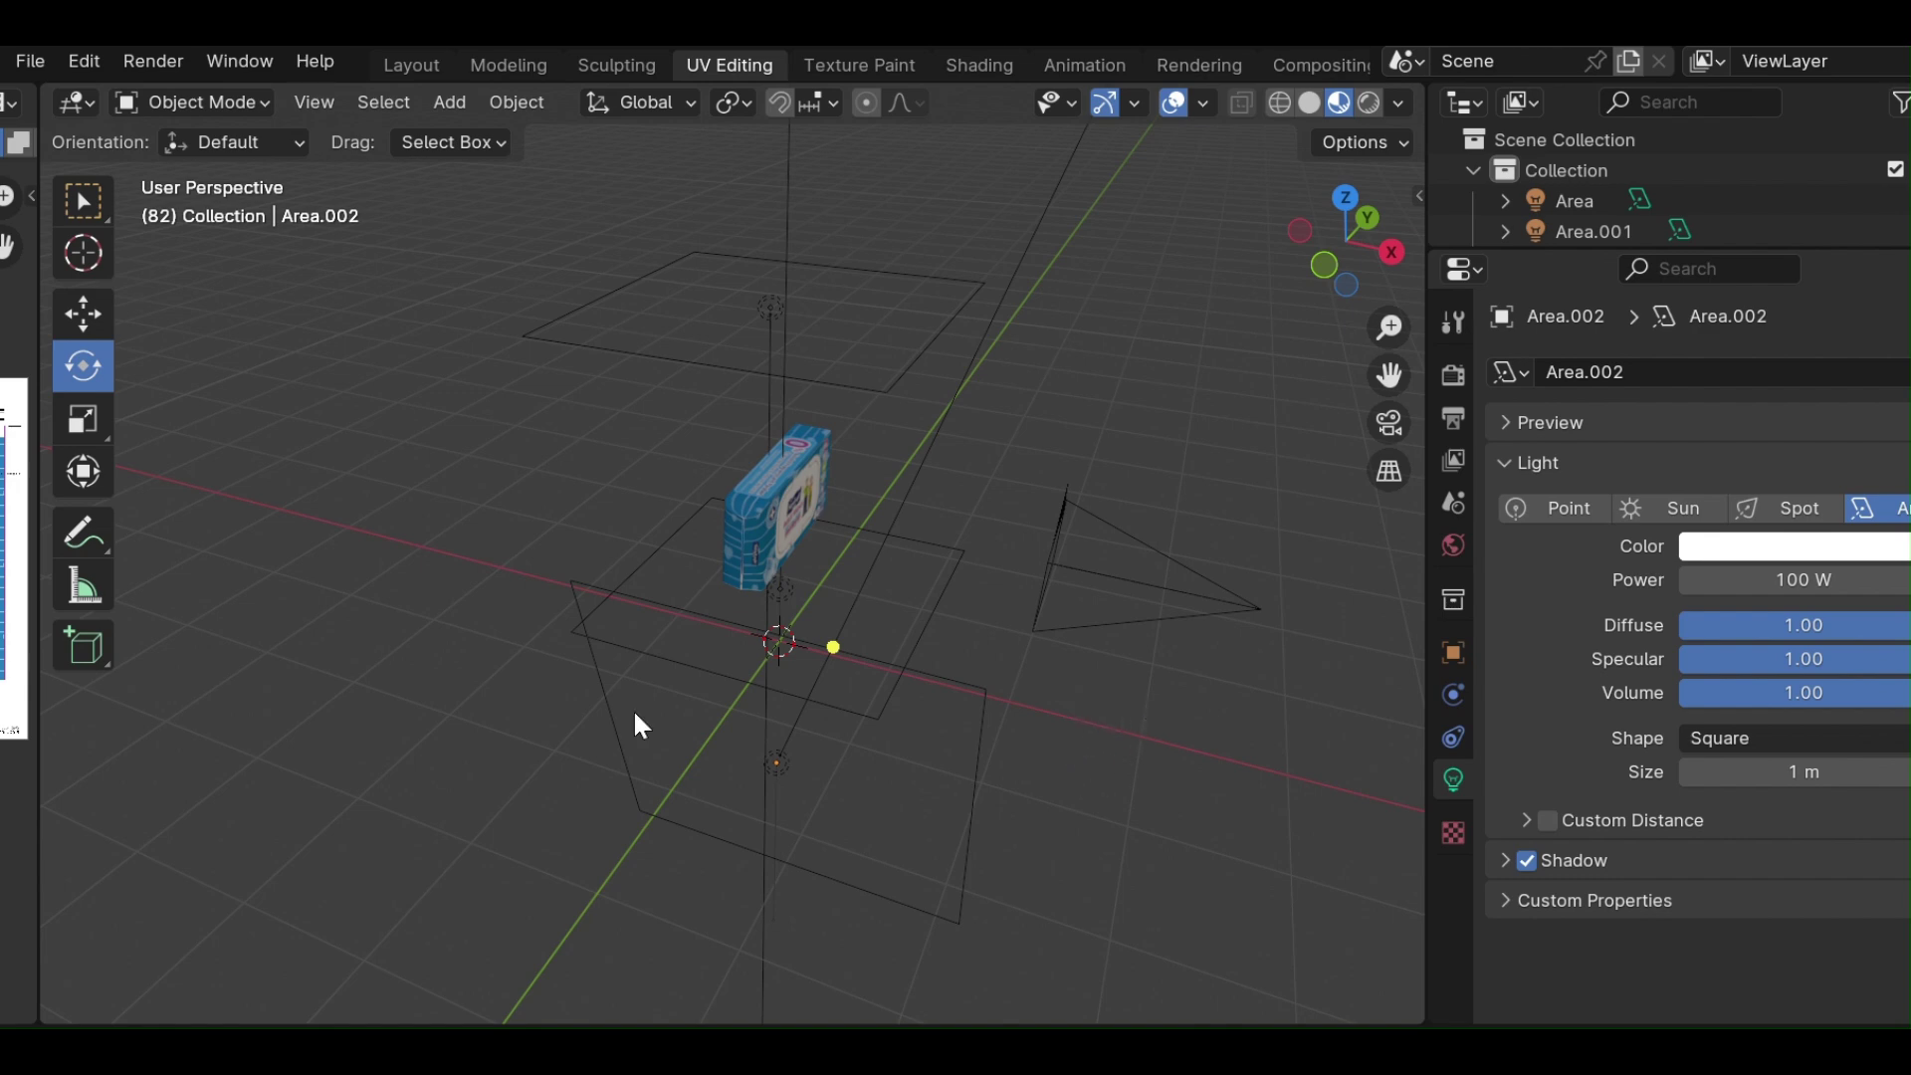
# Turn the lower area light about 20° around the vertical axis.
pyautogui.click(974, 736)
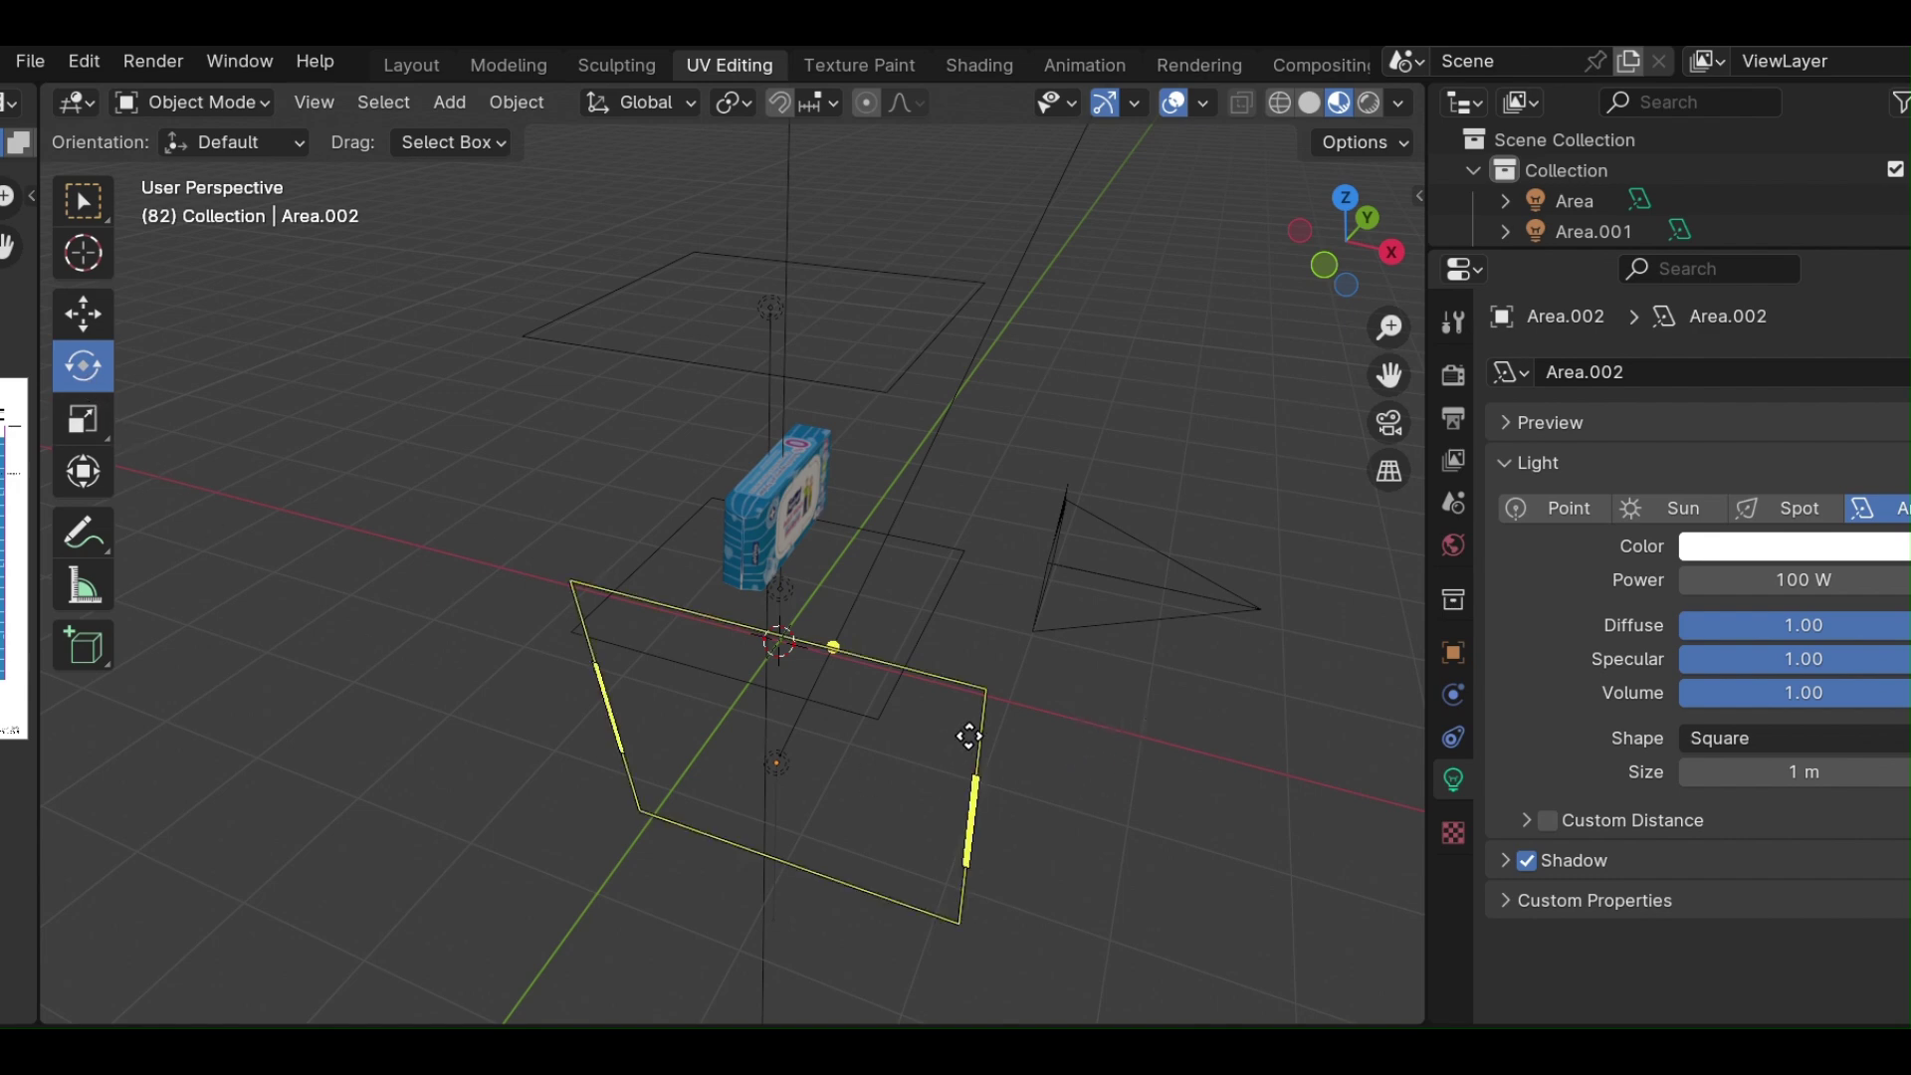
pyautogui.moveTo(898, 779); pyautogui.dragTo(908, 731)
pyautogui.click(153, 62)
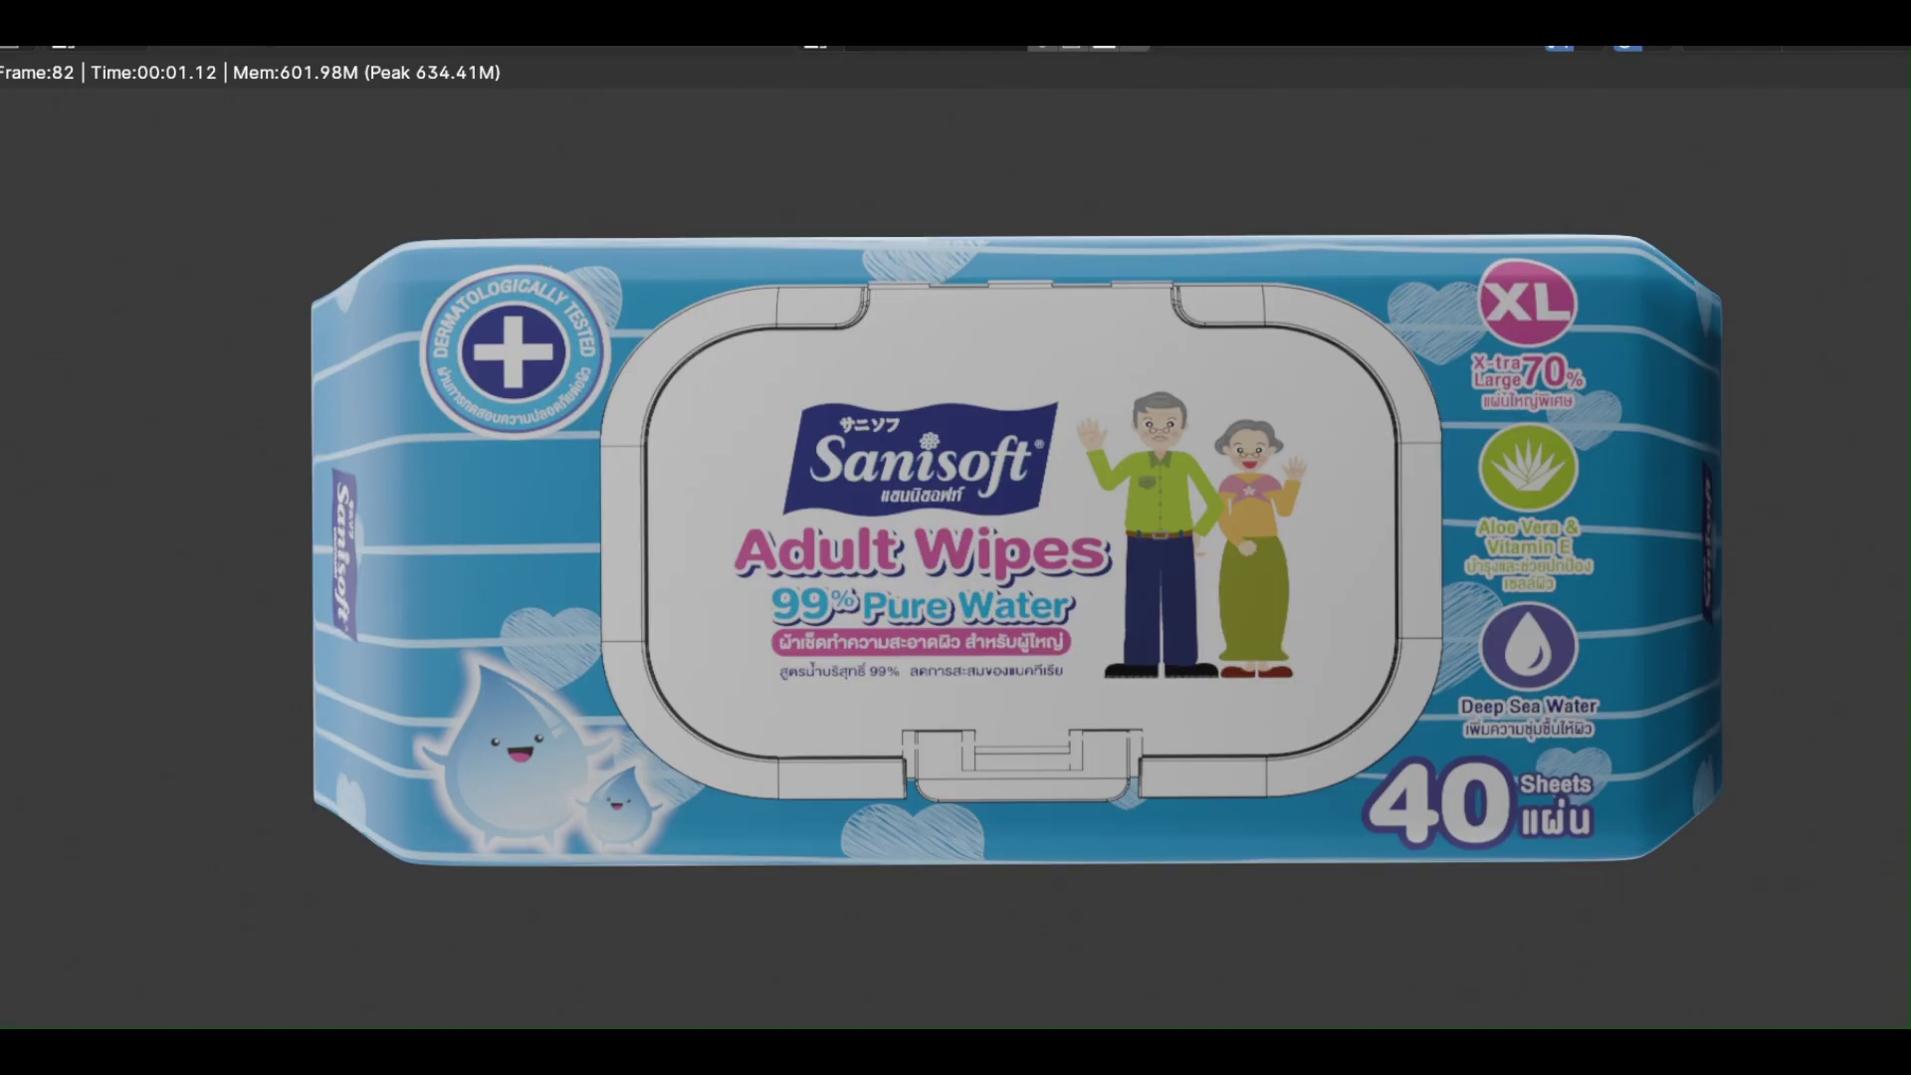
pyautogui.press('Escape')
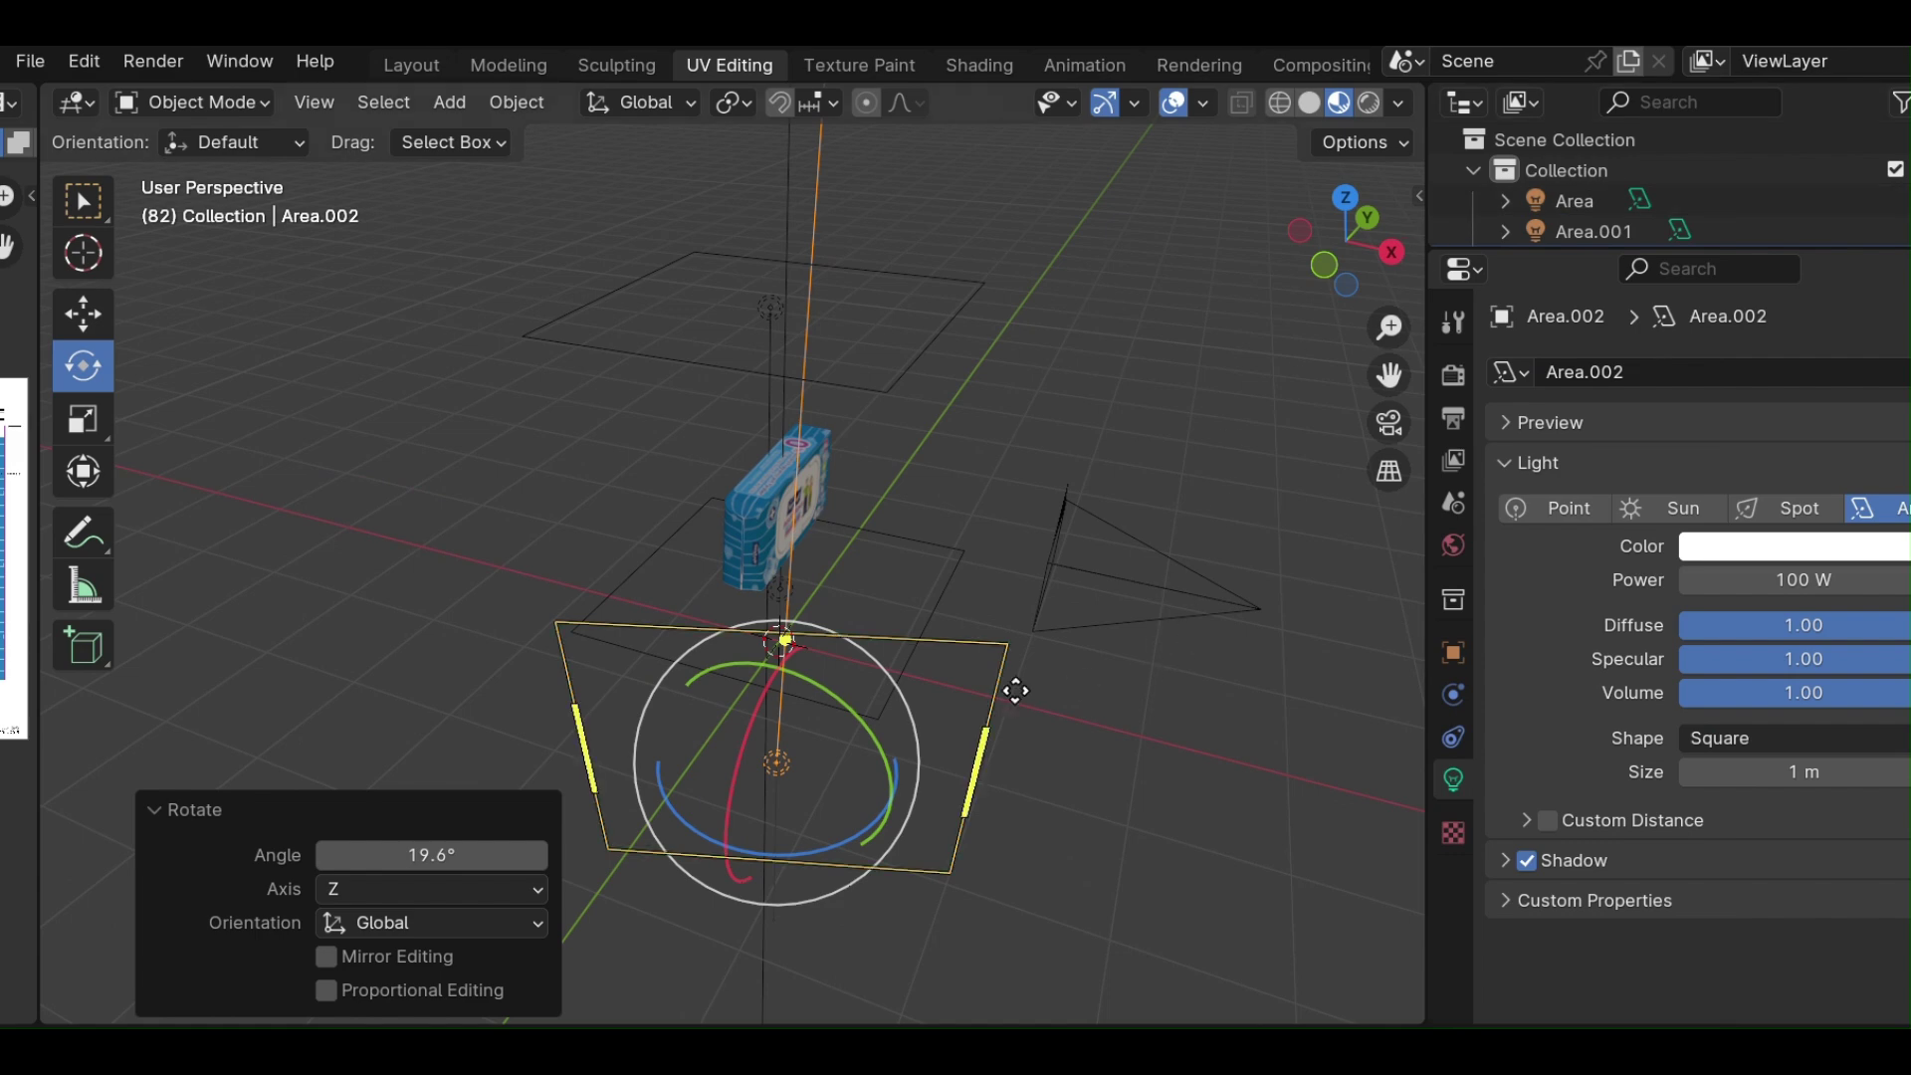
# Remove the stray duplicate light Area.003 and select the area light left of the package.
pyautogui.rightClick(999, 700)
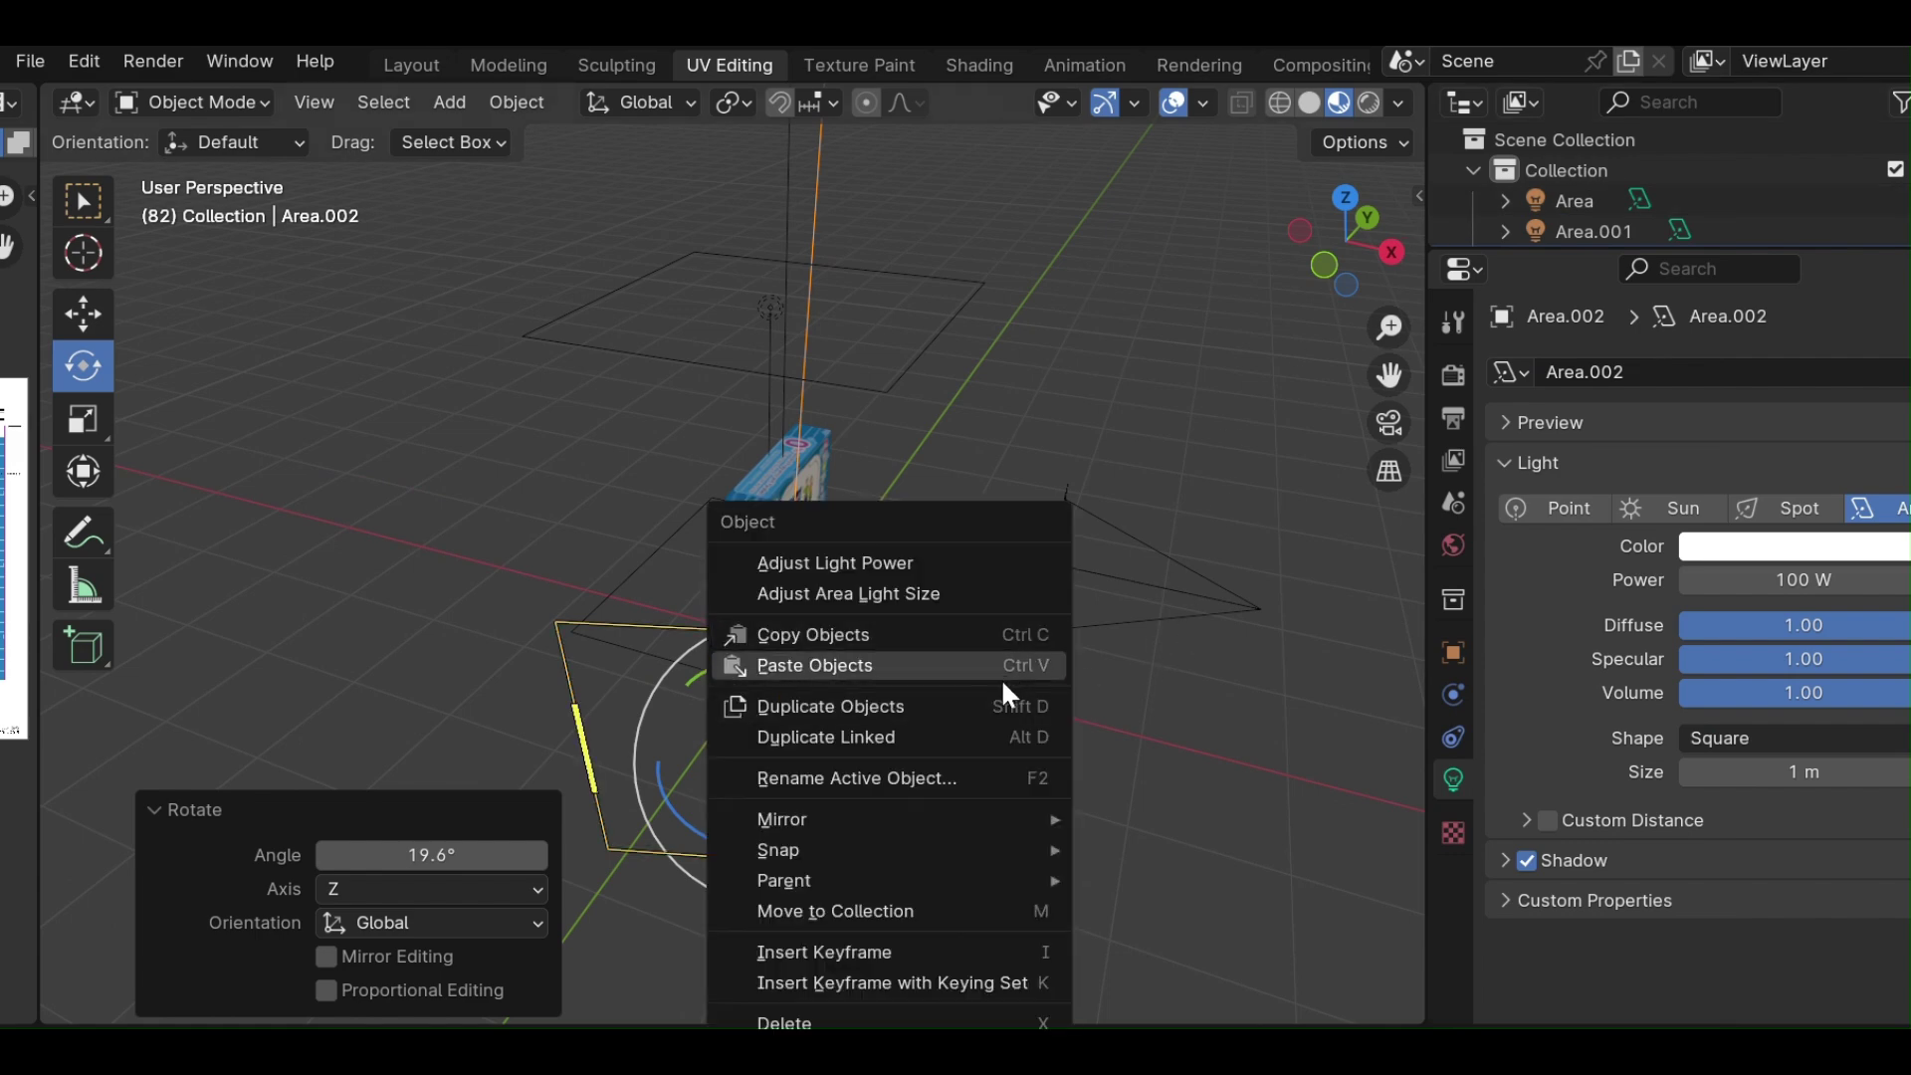
pyautogui.press('g')
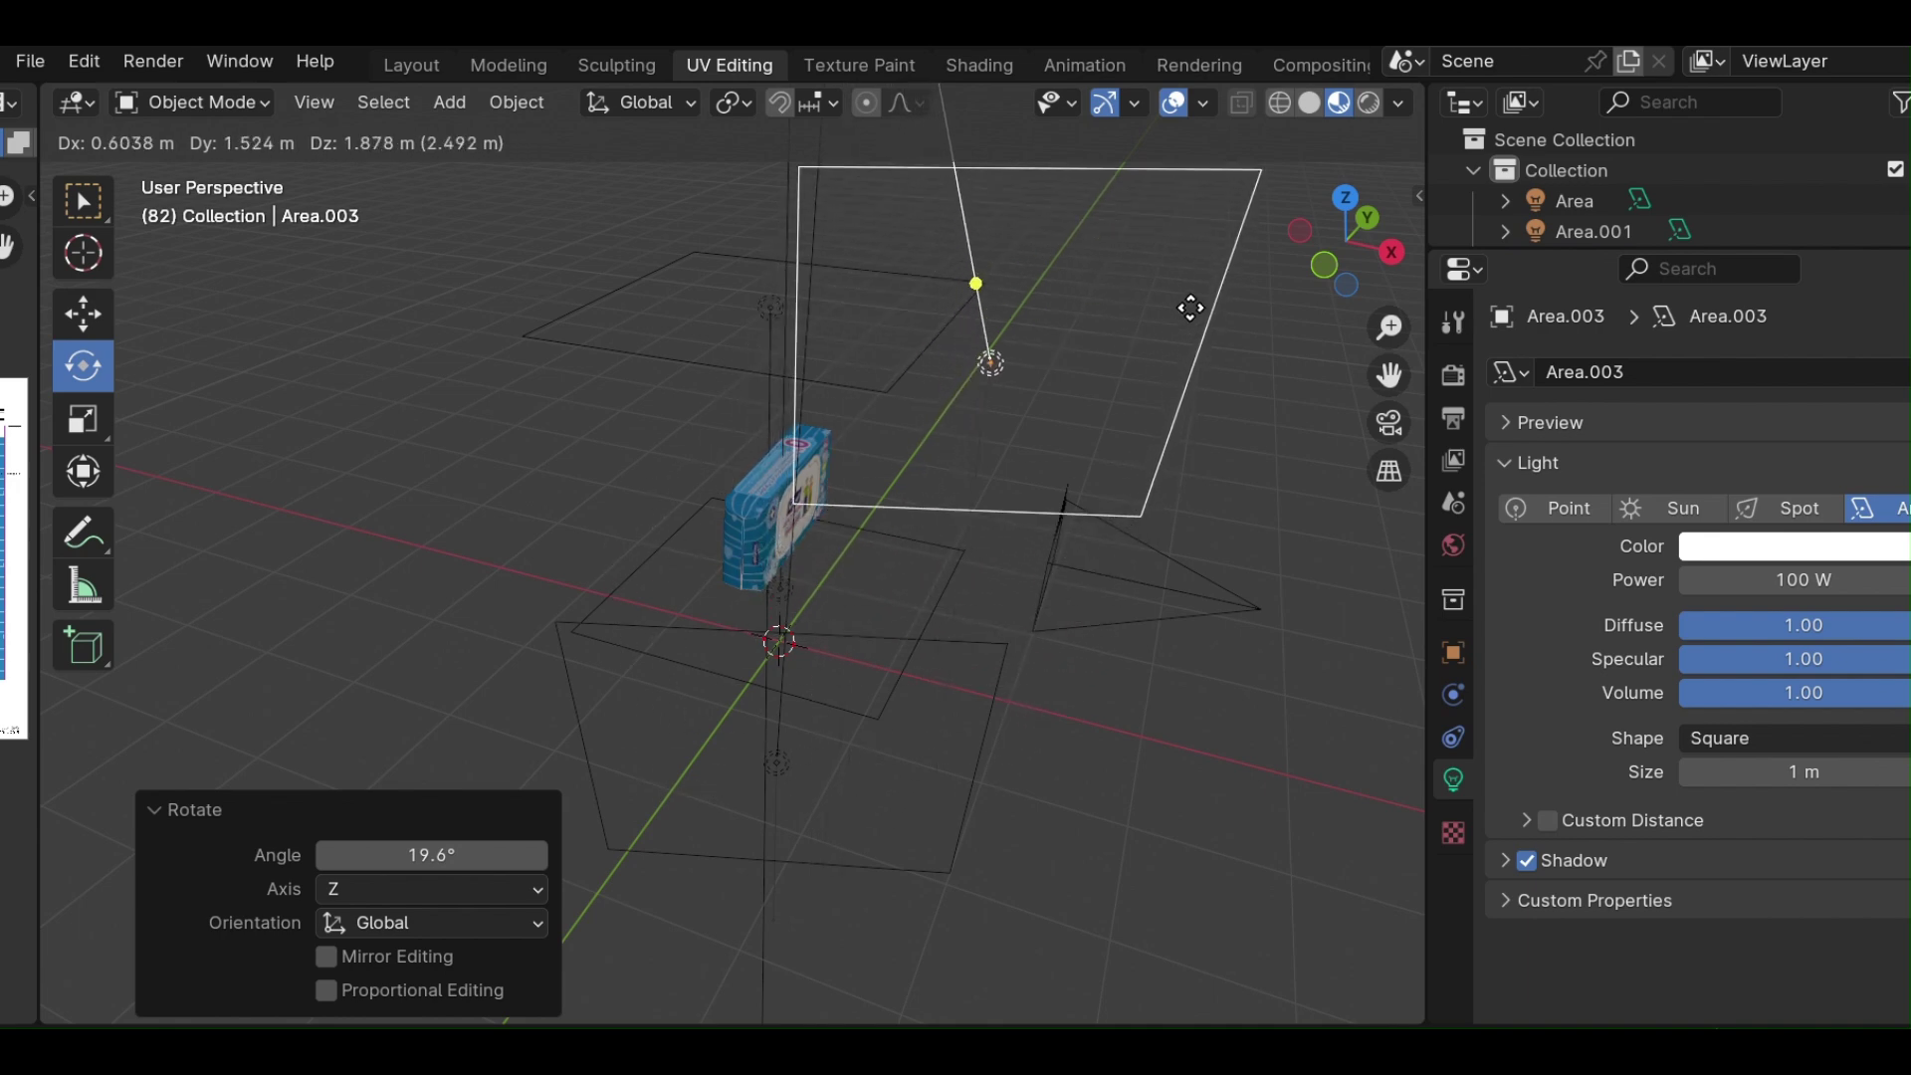
pyautogui.click(1191, 376)
pyautogui.moveTo(1191, 375); pyautogui.dragTo(996, 454, button='middle')
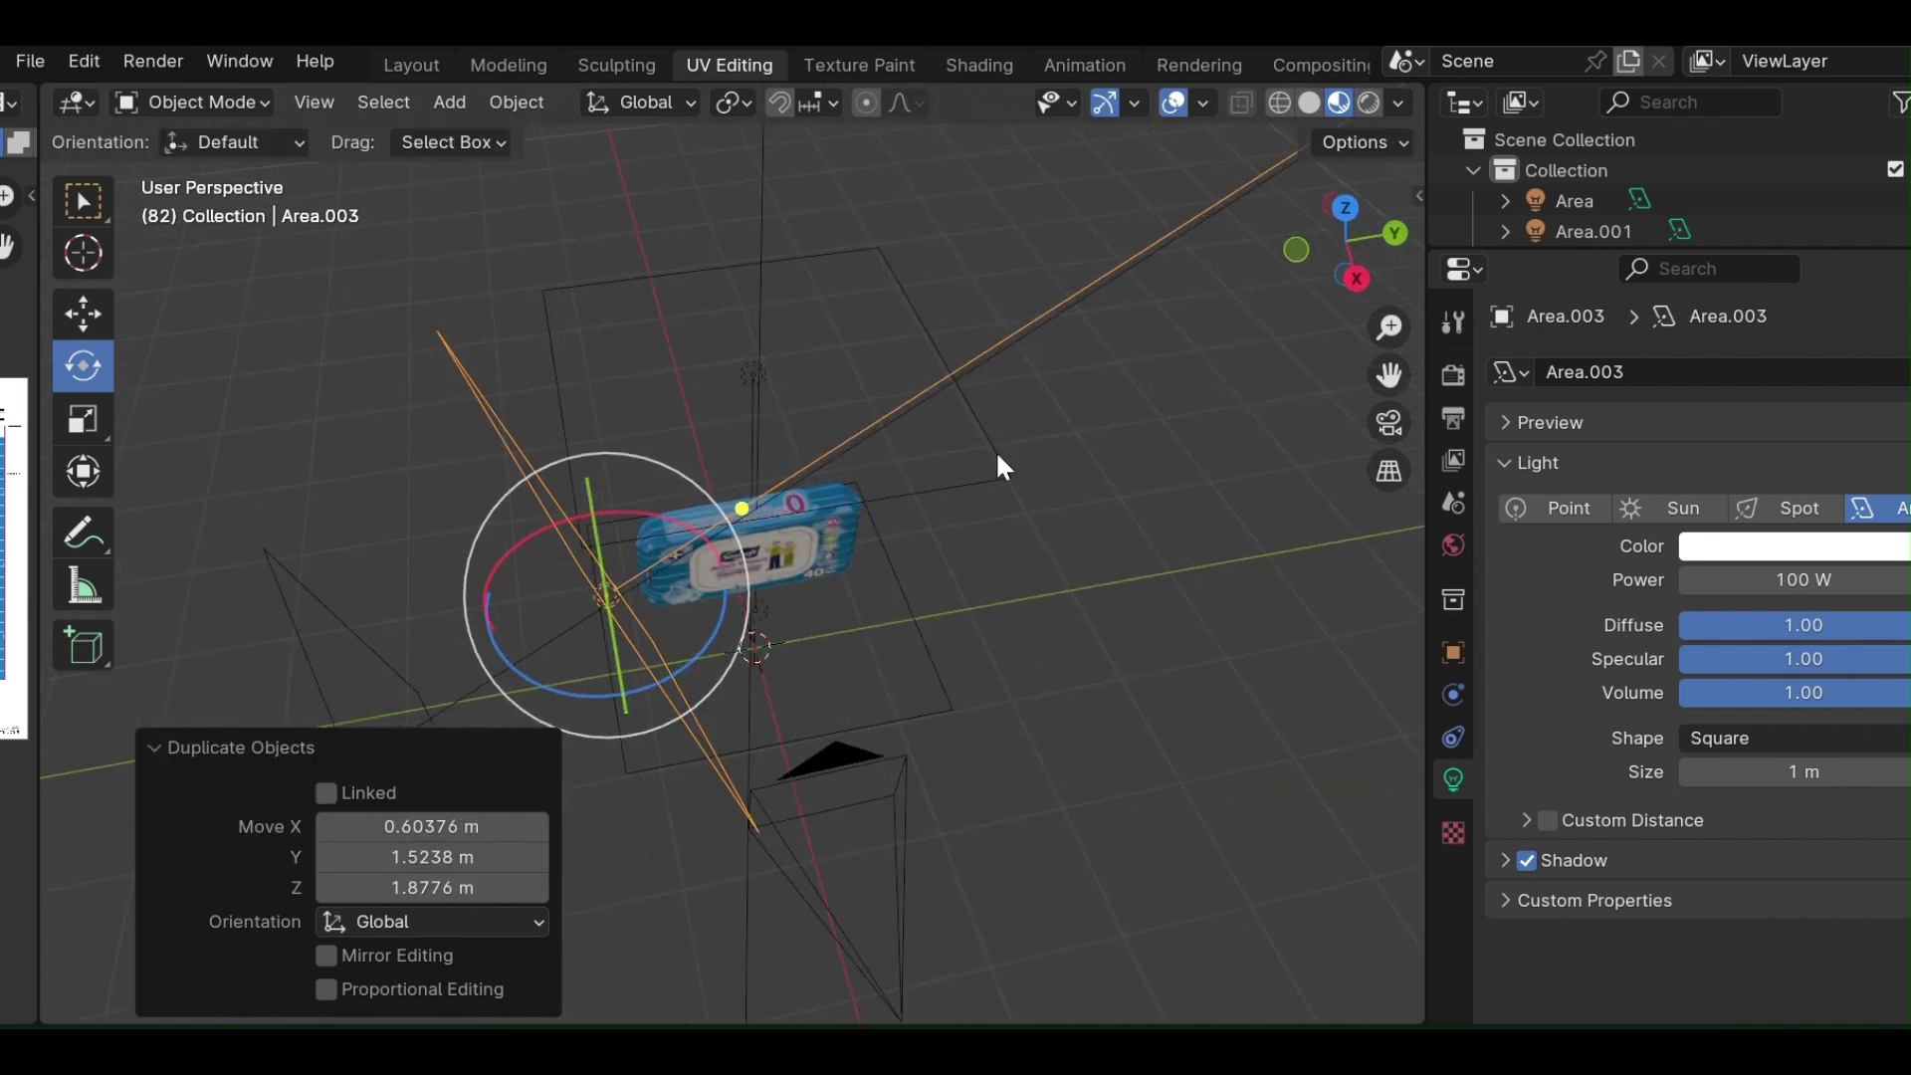
pyautogui.press('Delete')
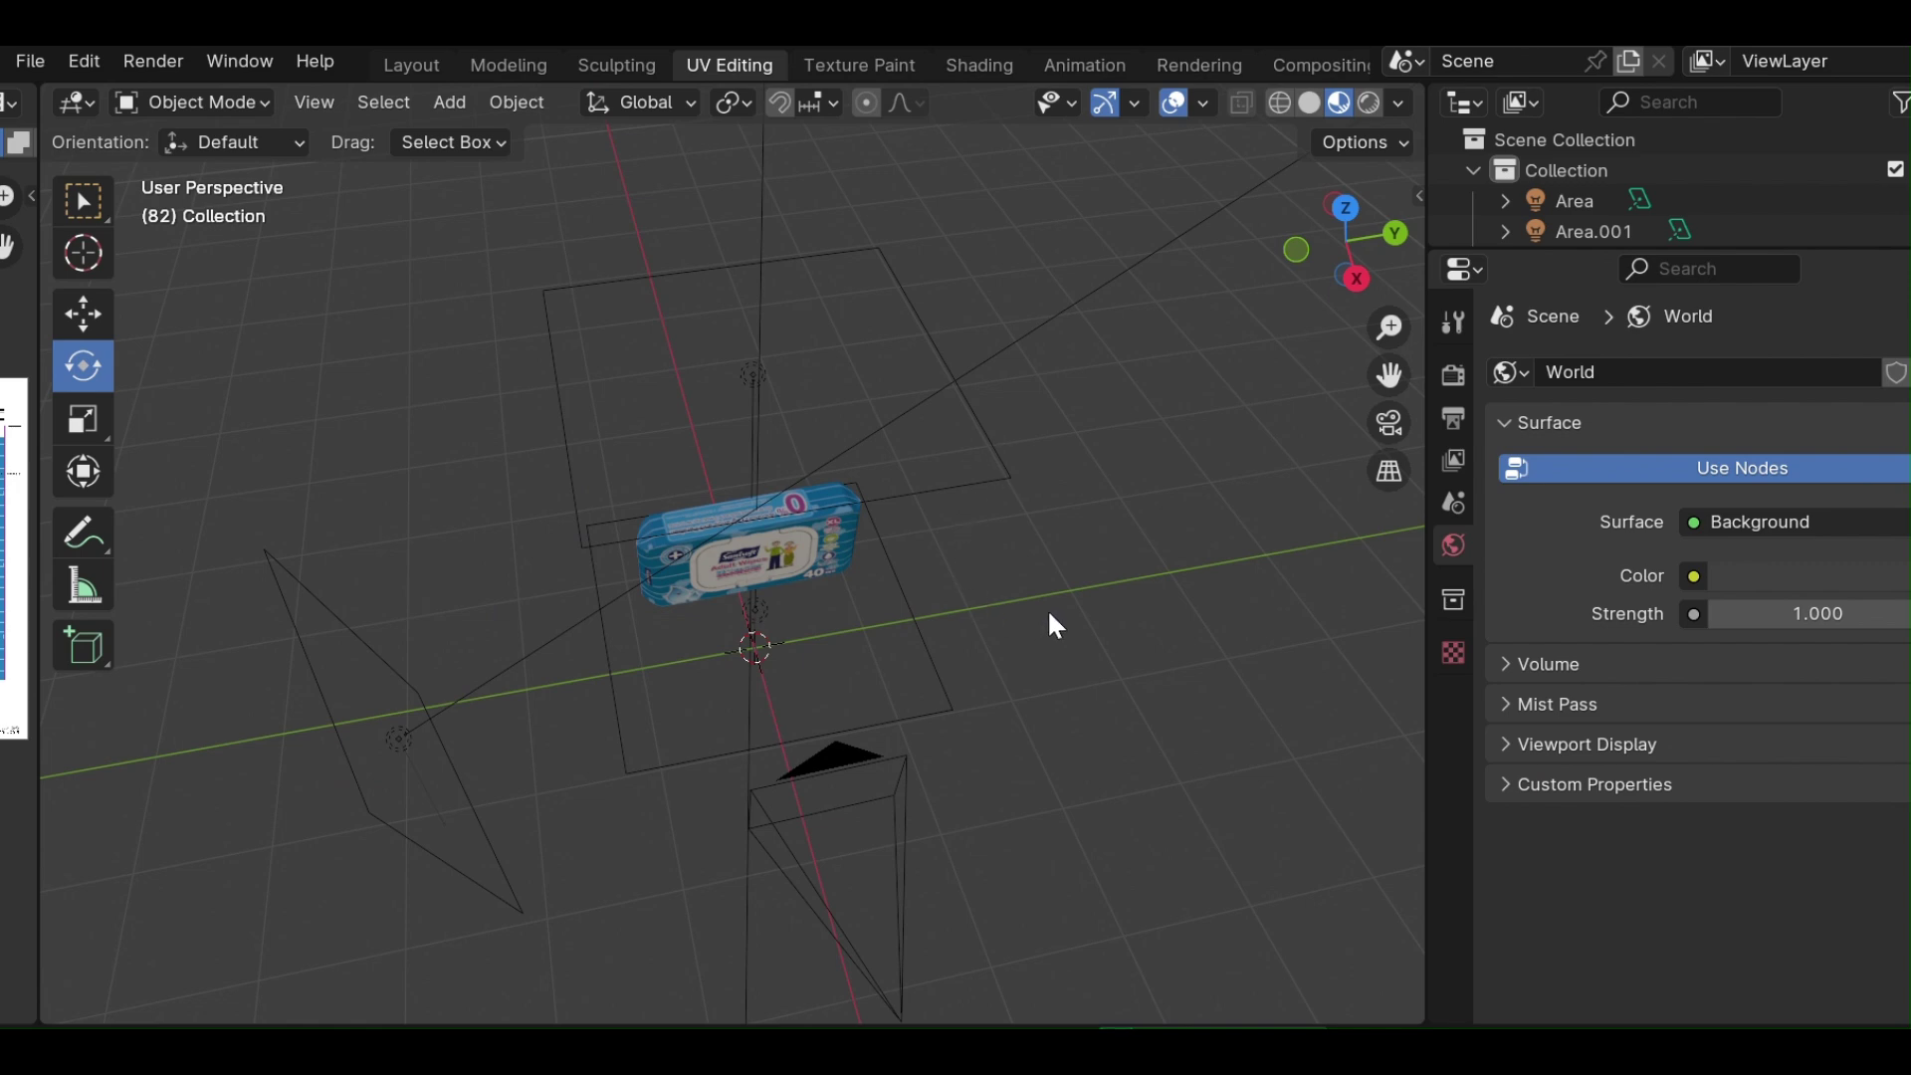
pyautogui.moveTo(1051, 589)
pyautogui.mouseDown(button='middle')
pyautogui.moveTo(1008, 445)
pyautogui.moveTo(1041, 425)
pyautogui.moveTo(1126, 456)
pyautogui.moveTo(1036, 461)
pyautogui.mouseUp(button='middle')
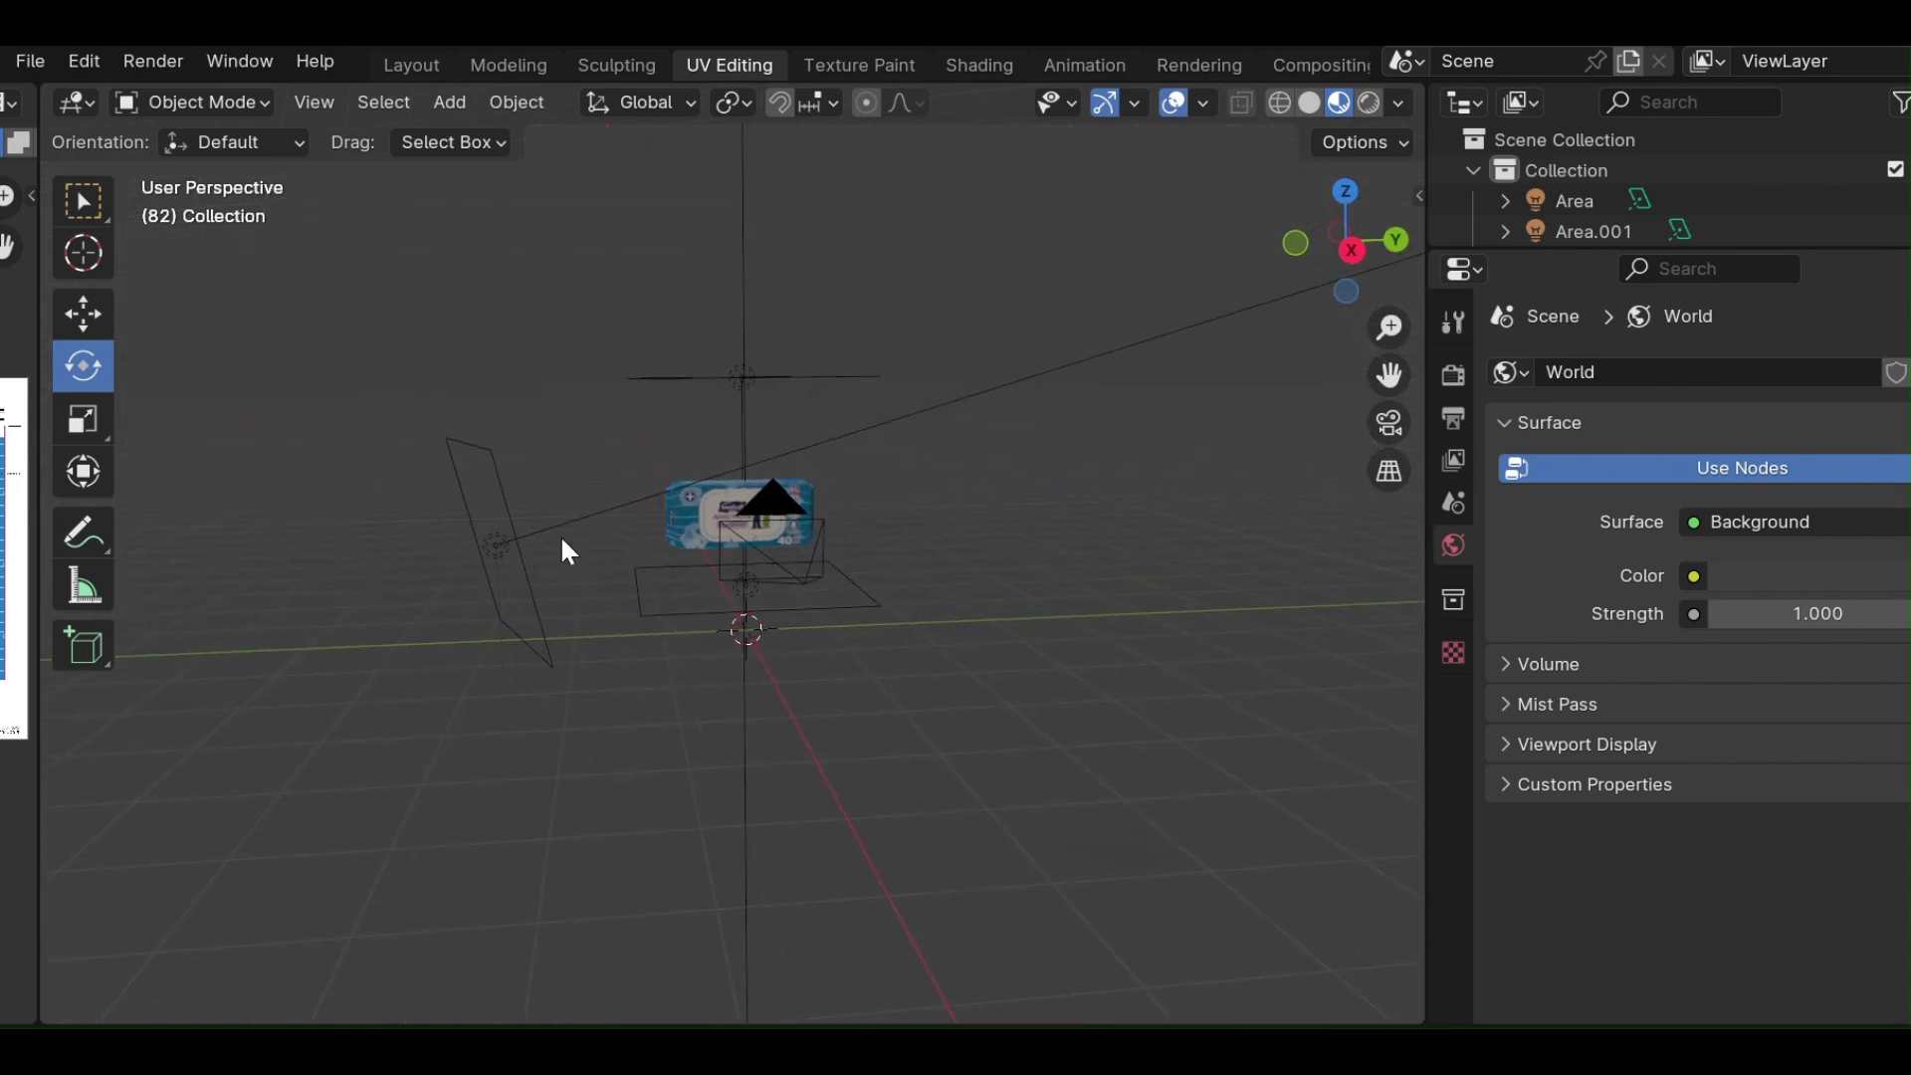
pyautogui.click(508, 529)
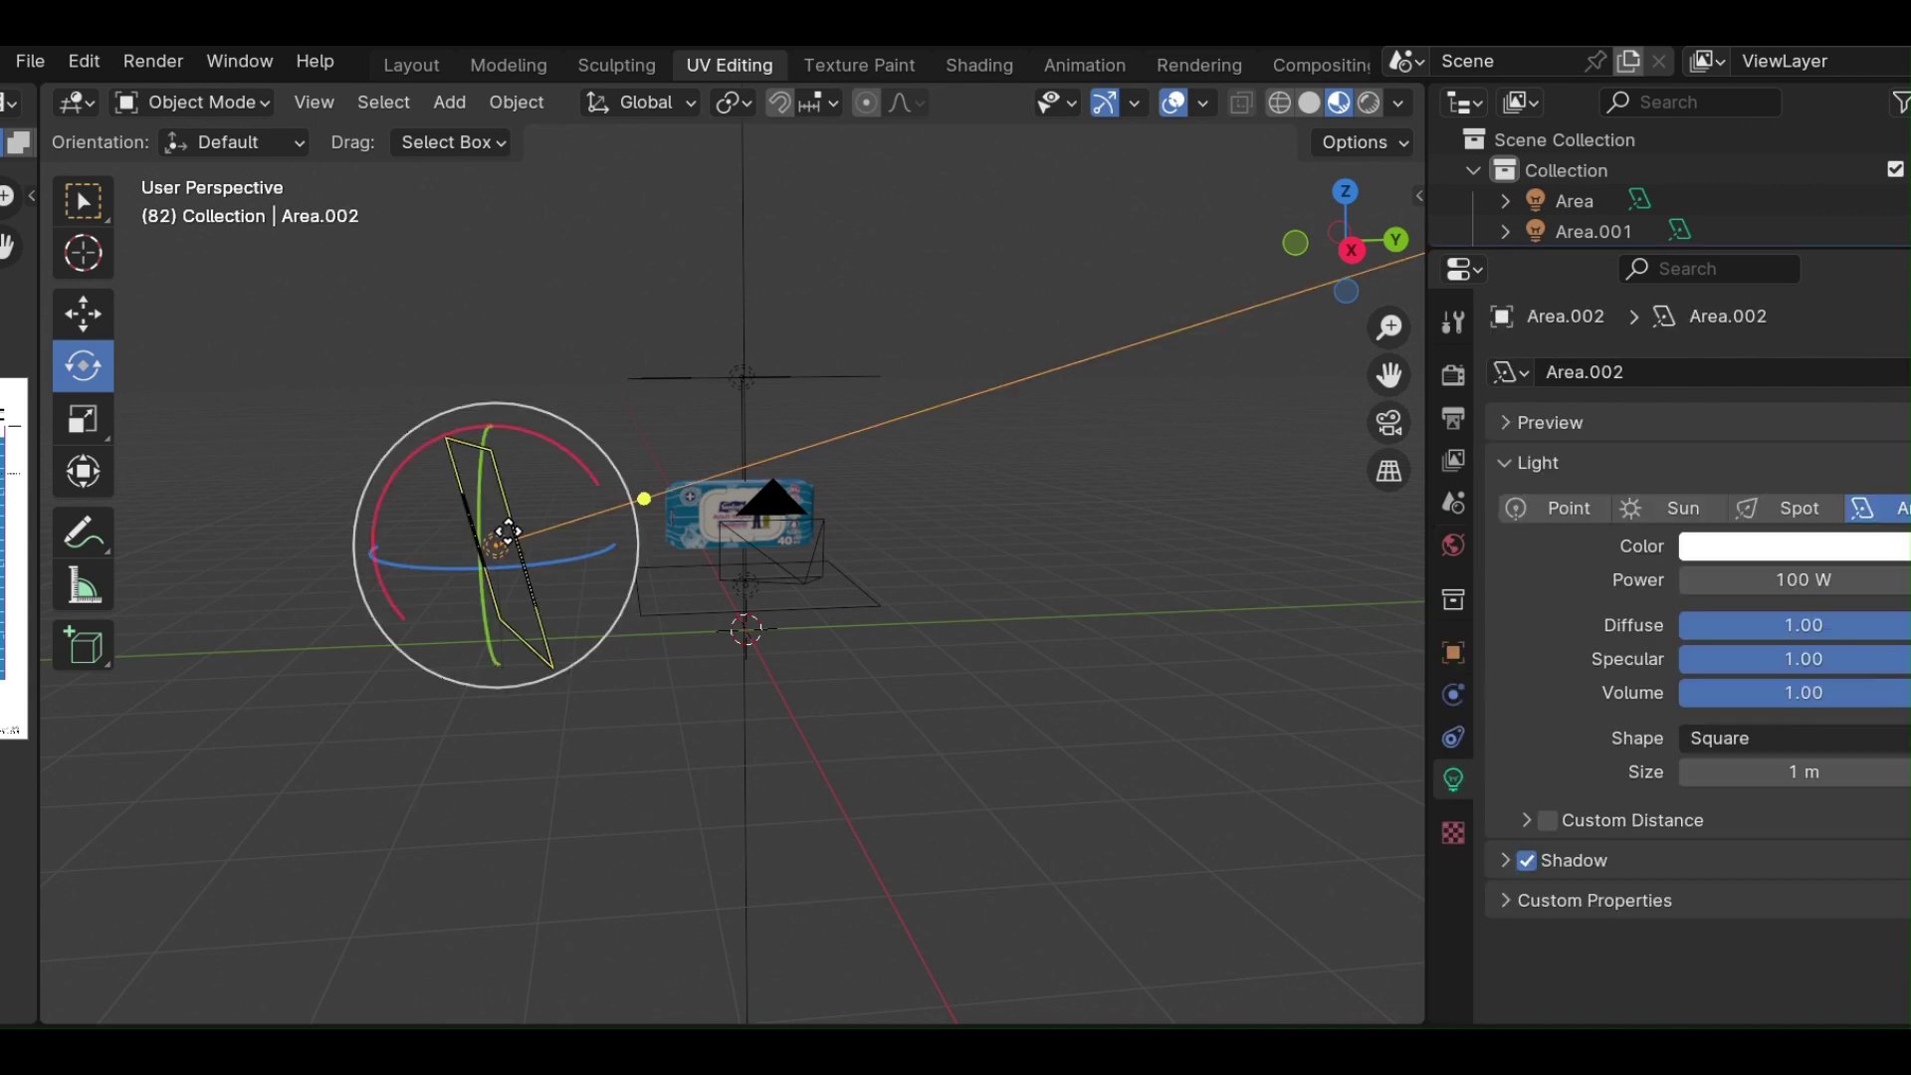
# Duplicate the left area light and slide the copy about 5.46 m along Y to the package's other side.
pyautogui.rightClick(509, 530)
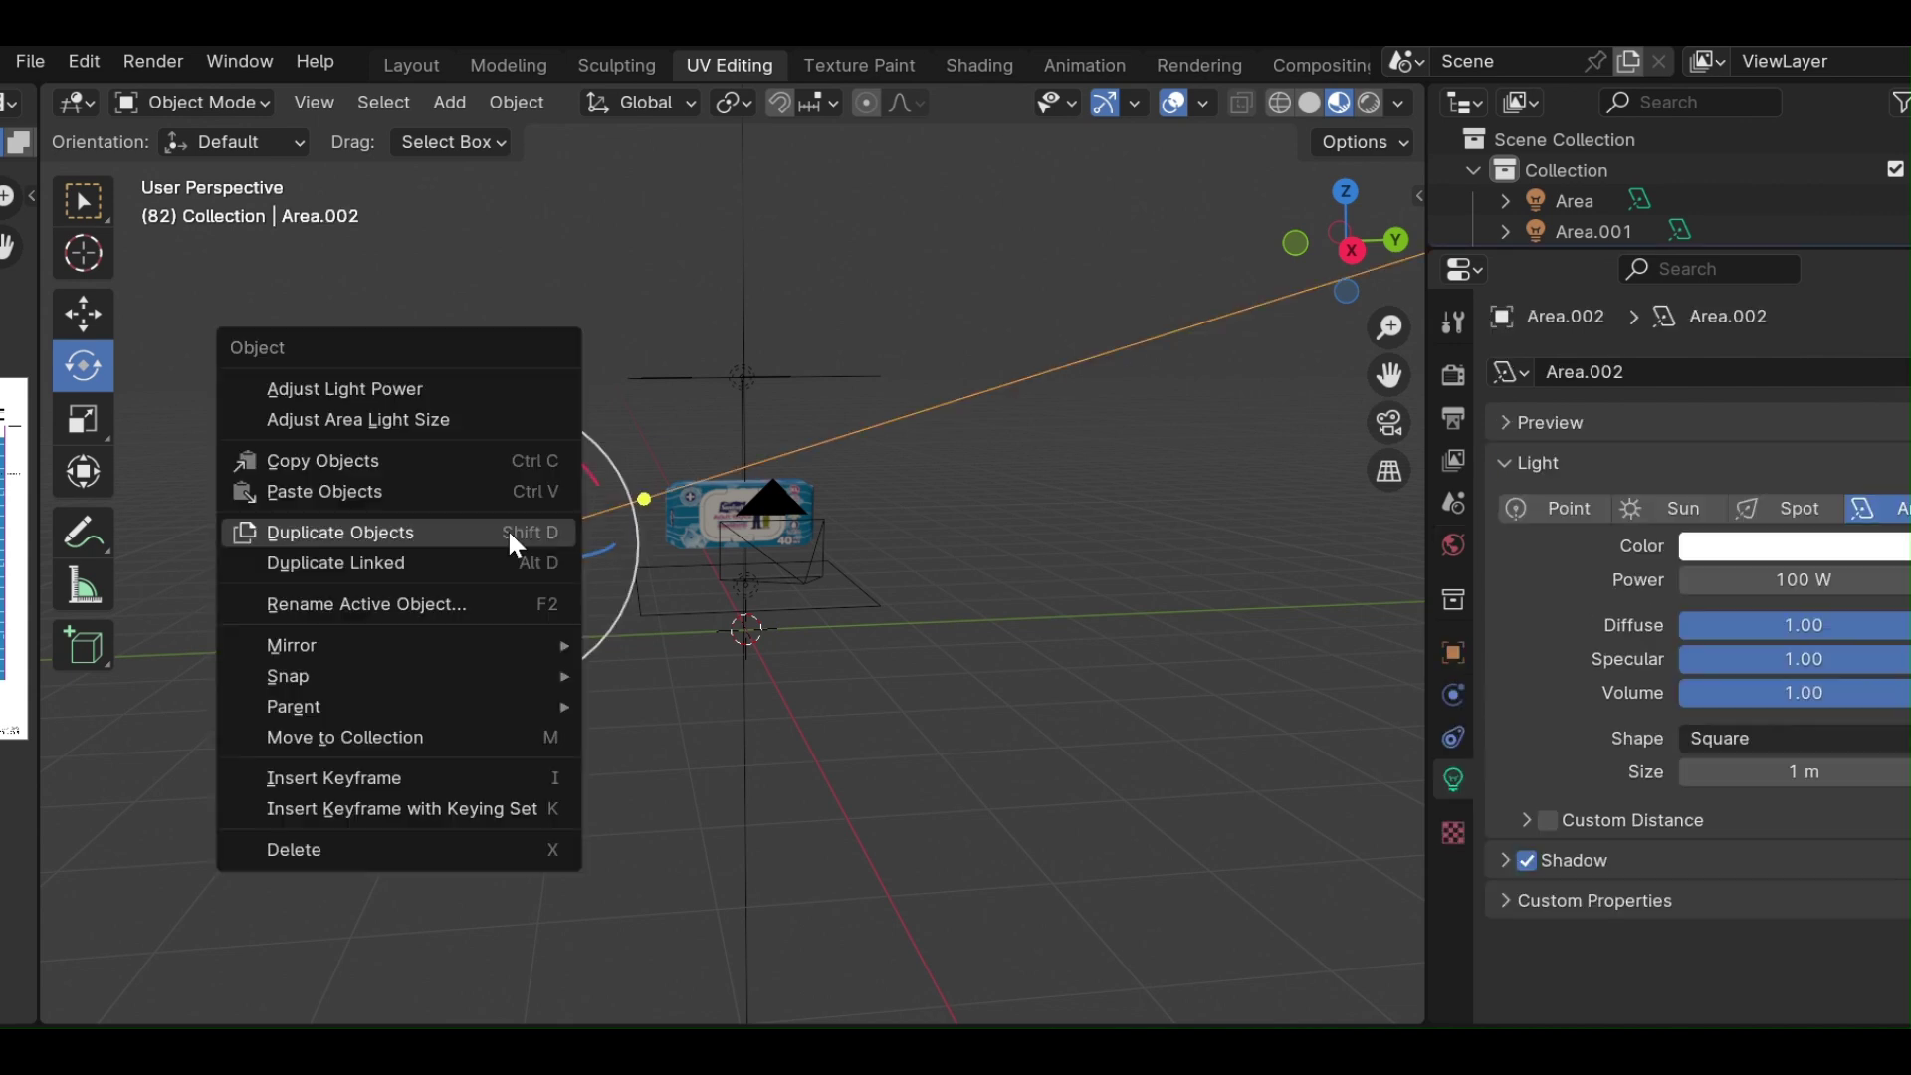
pyautogui.click(507, 528)
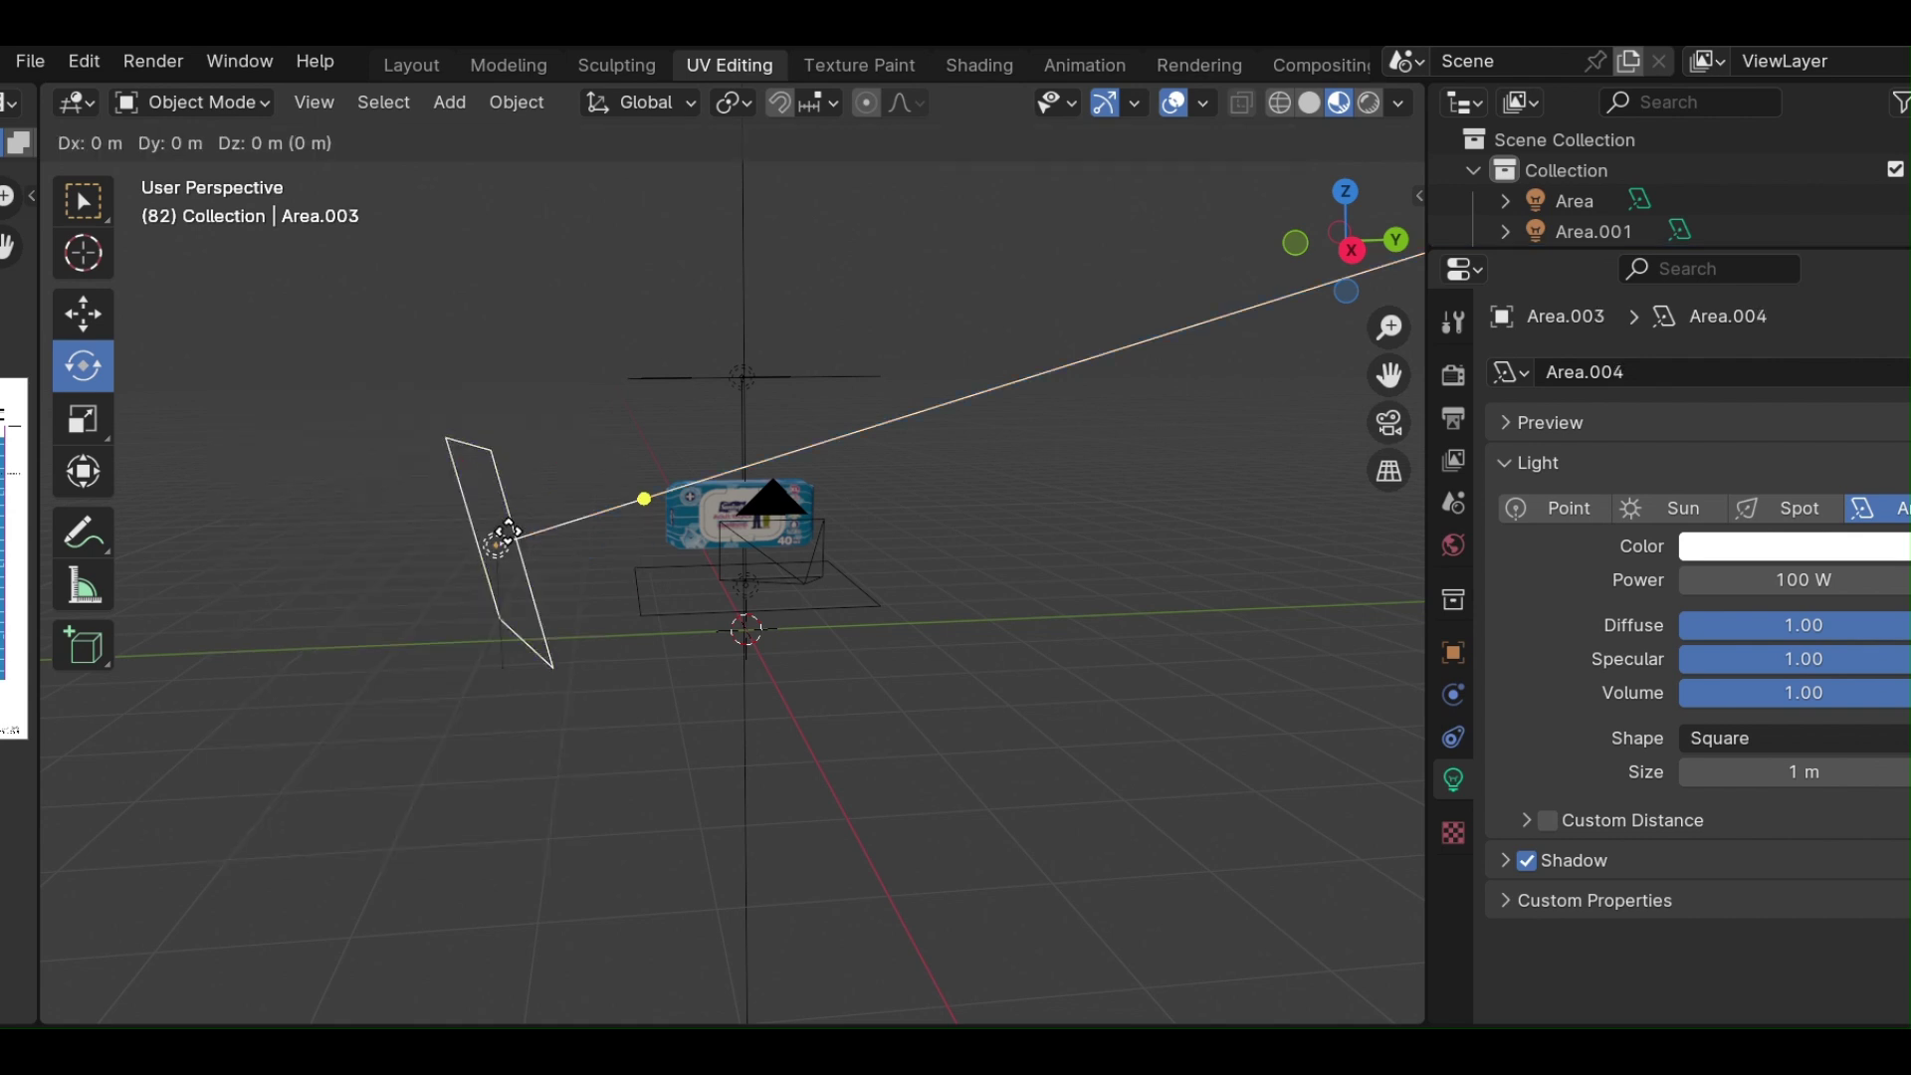
pyautogui.press('z')
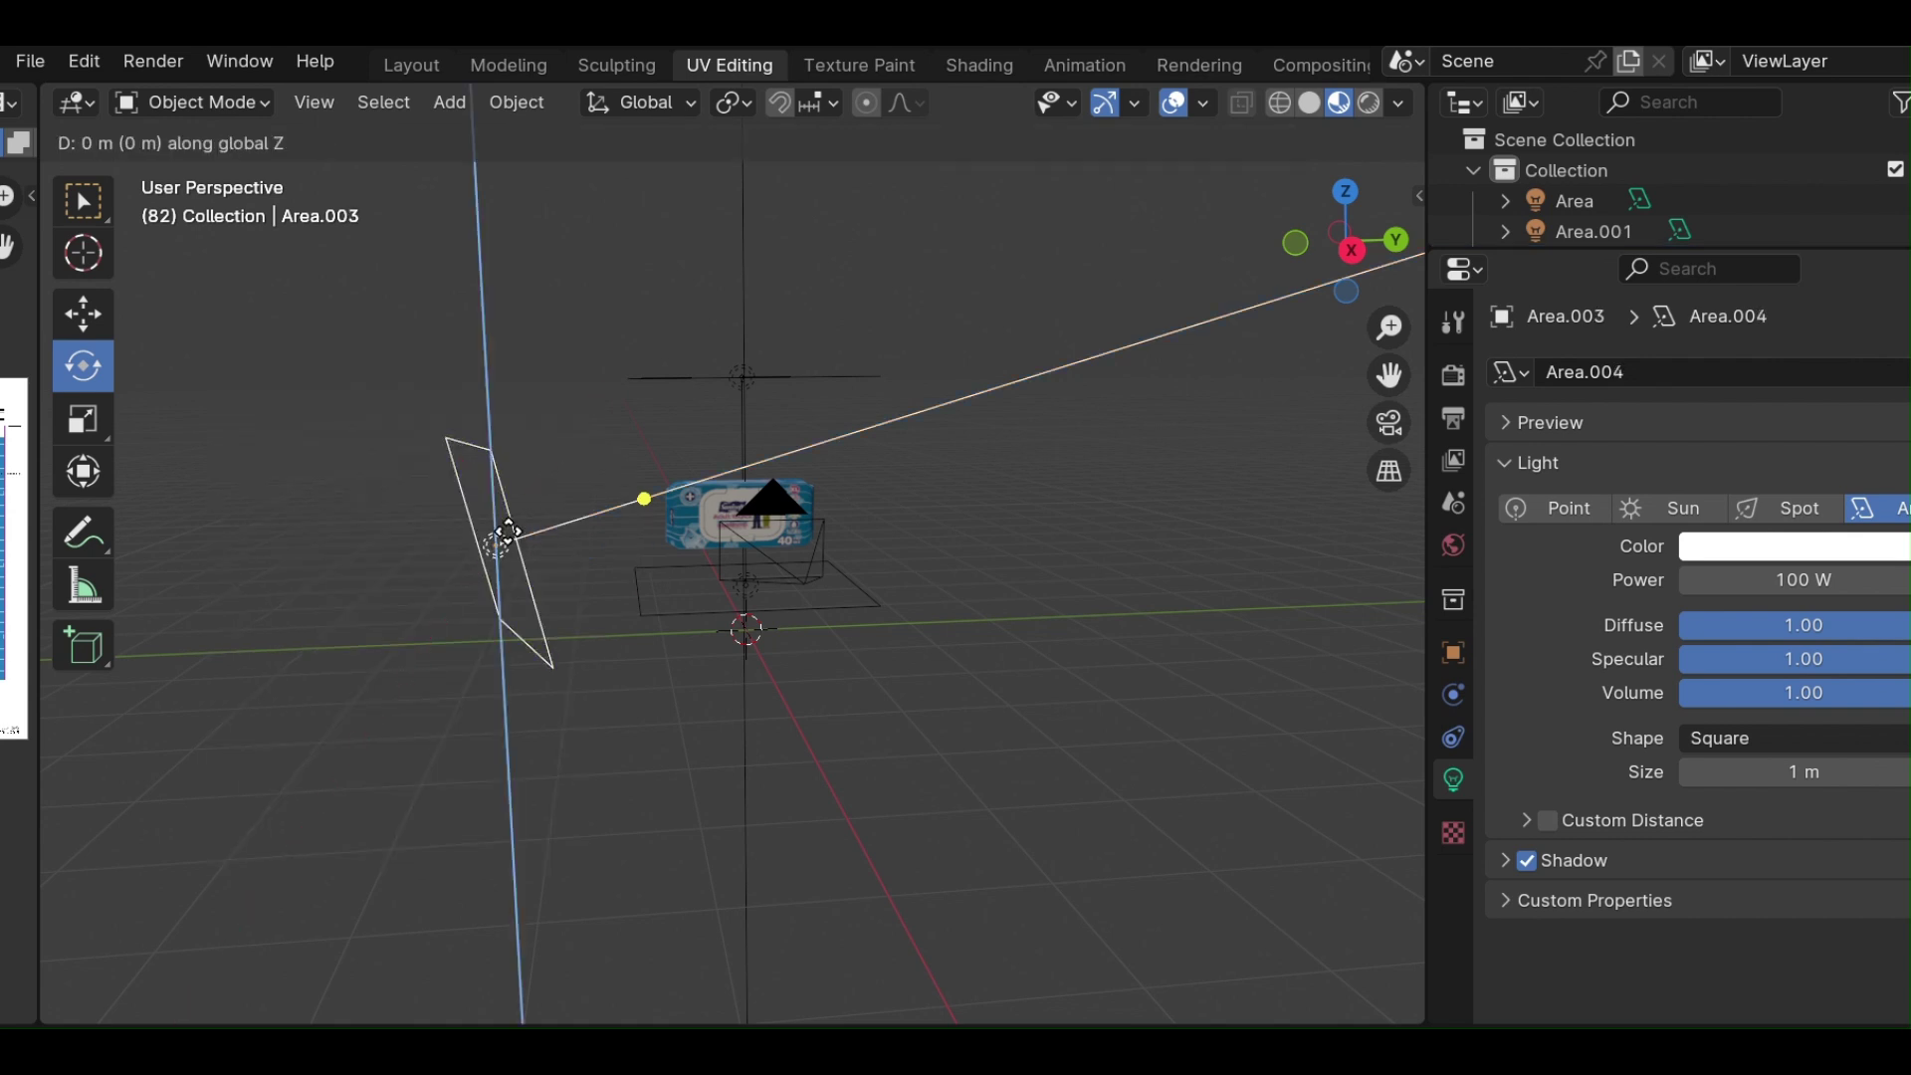
pyautogui.press('y')
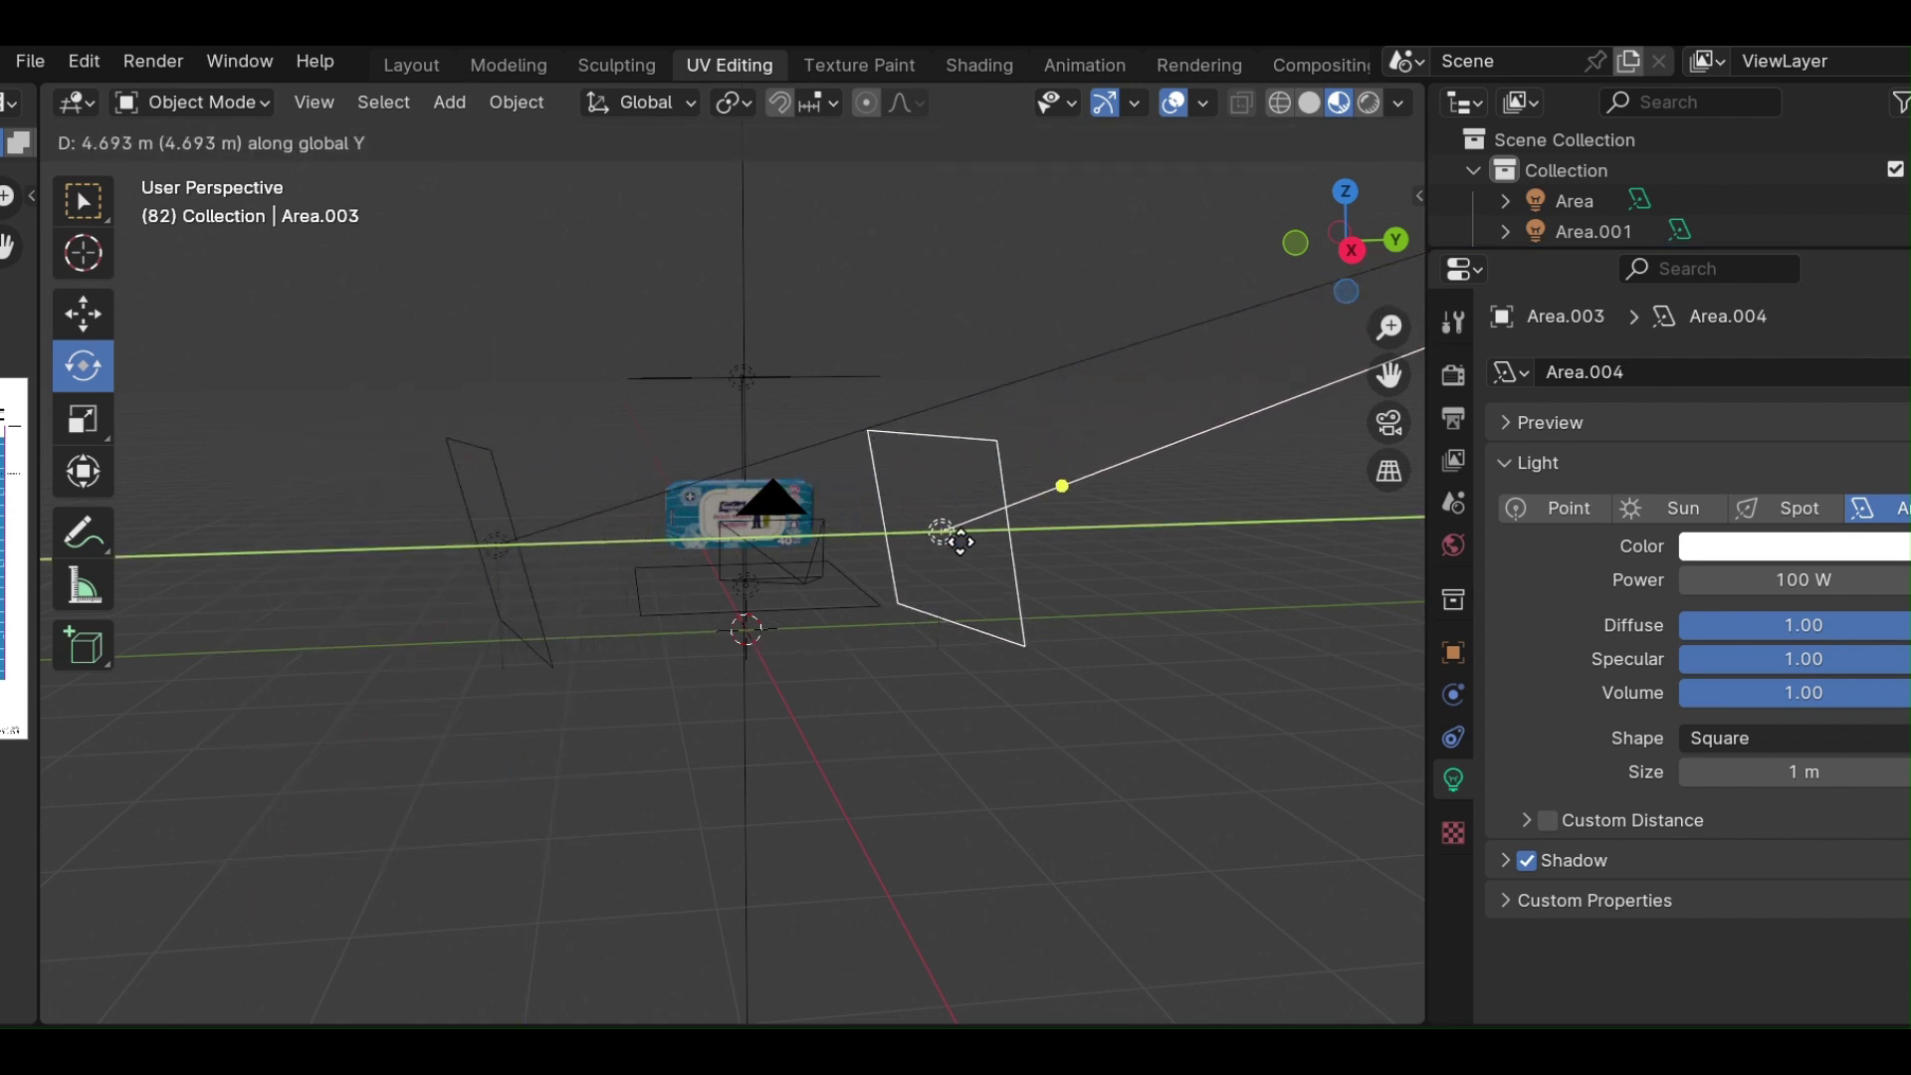
pyautogui.click(1016, 534)
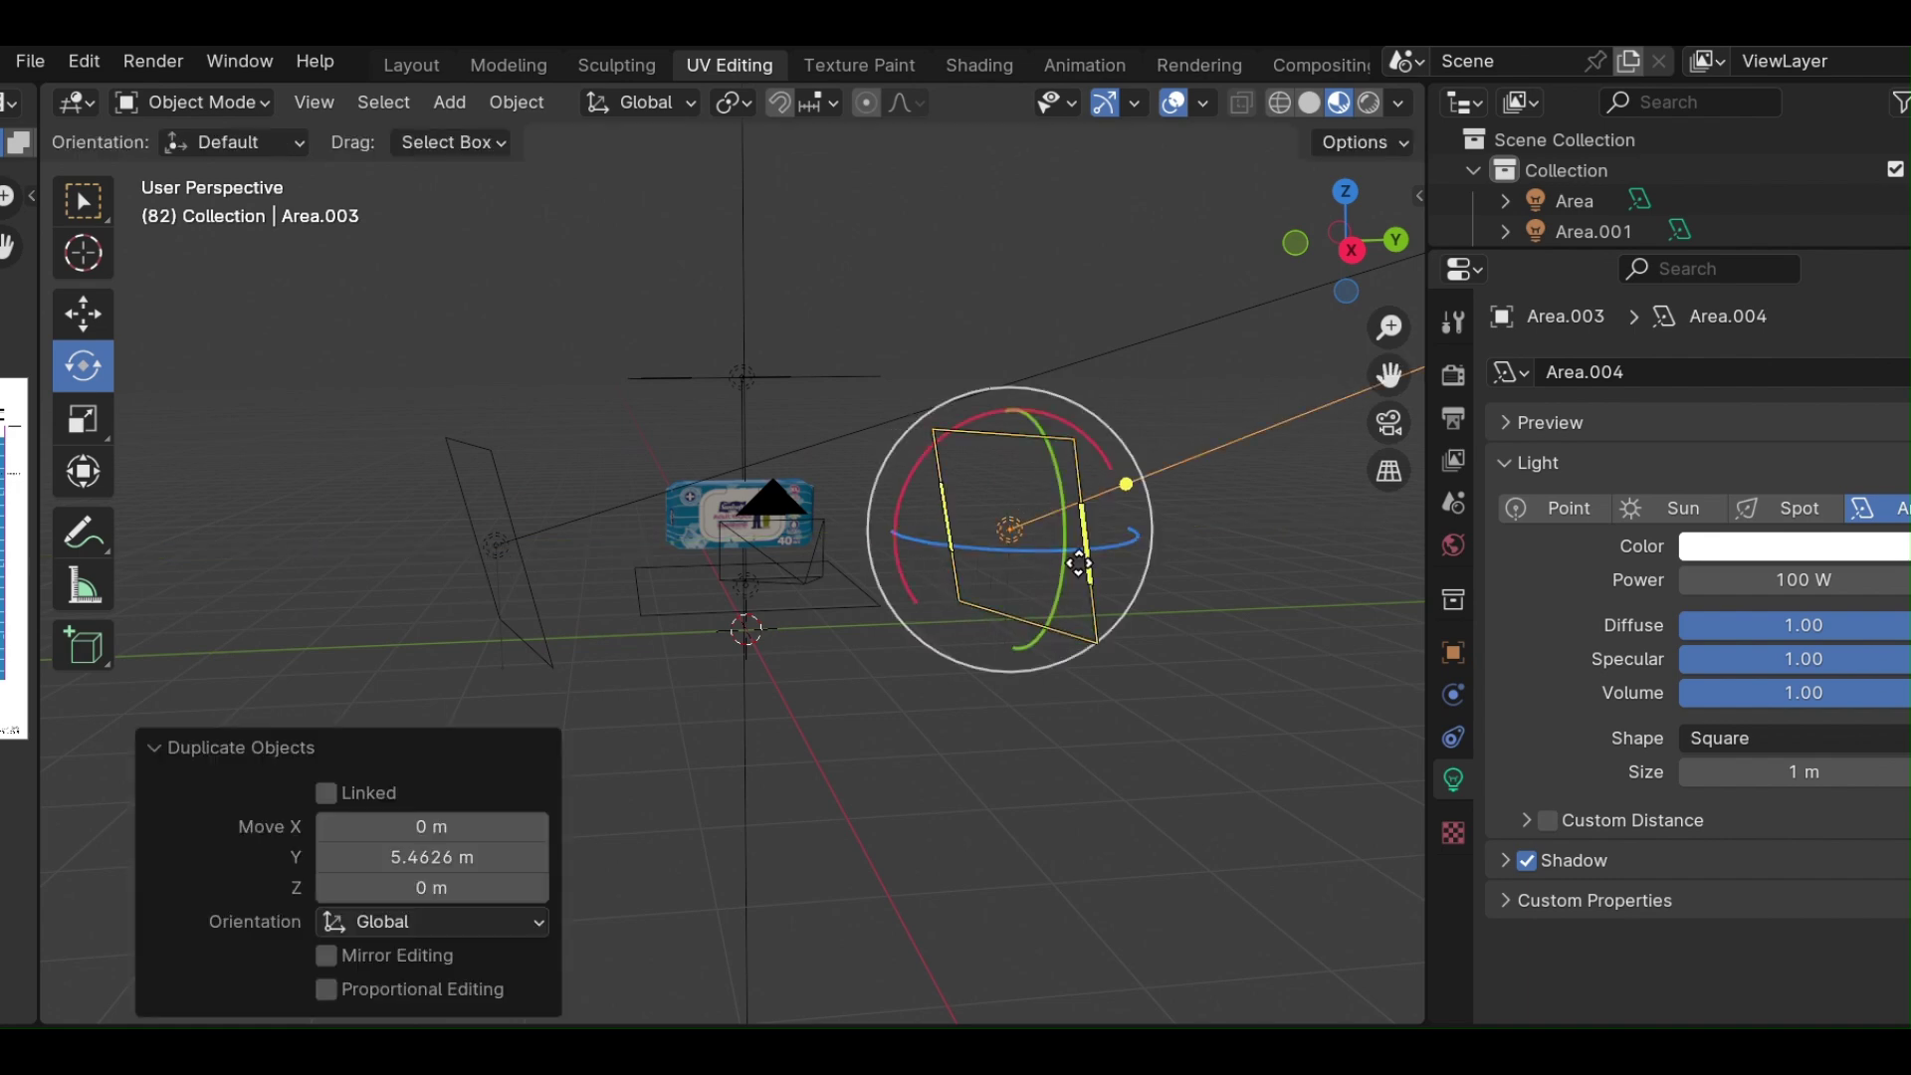
pyautogui.moveTo(1135, 596); pyautogui.dragTo(931, 647, button='middle')
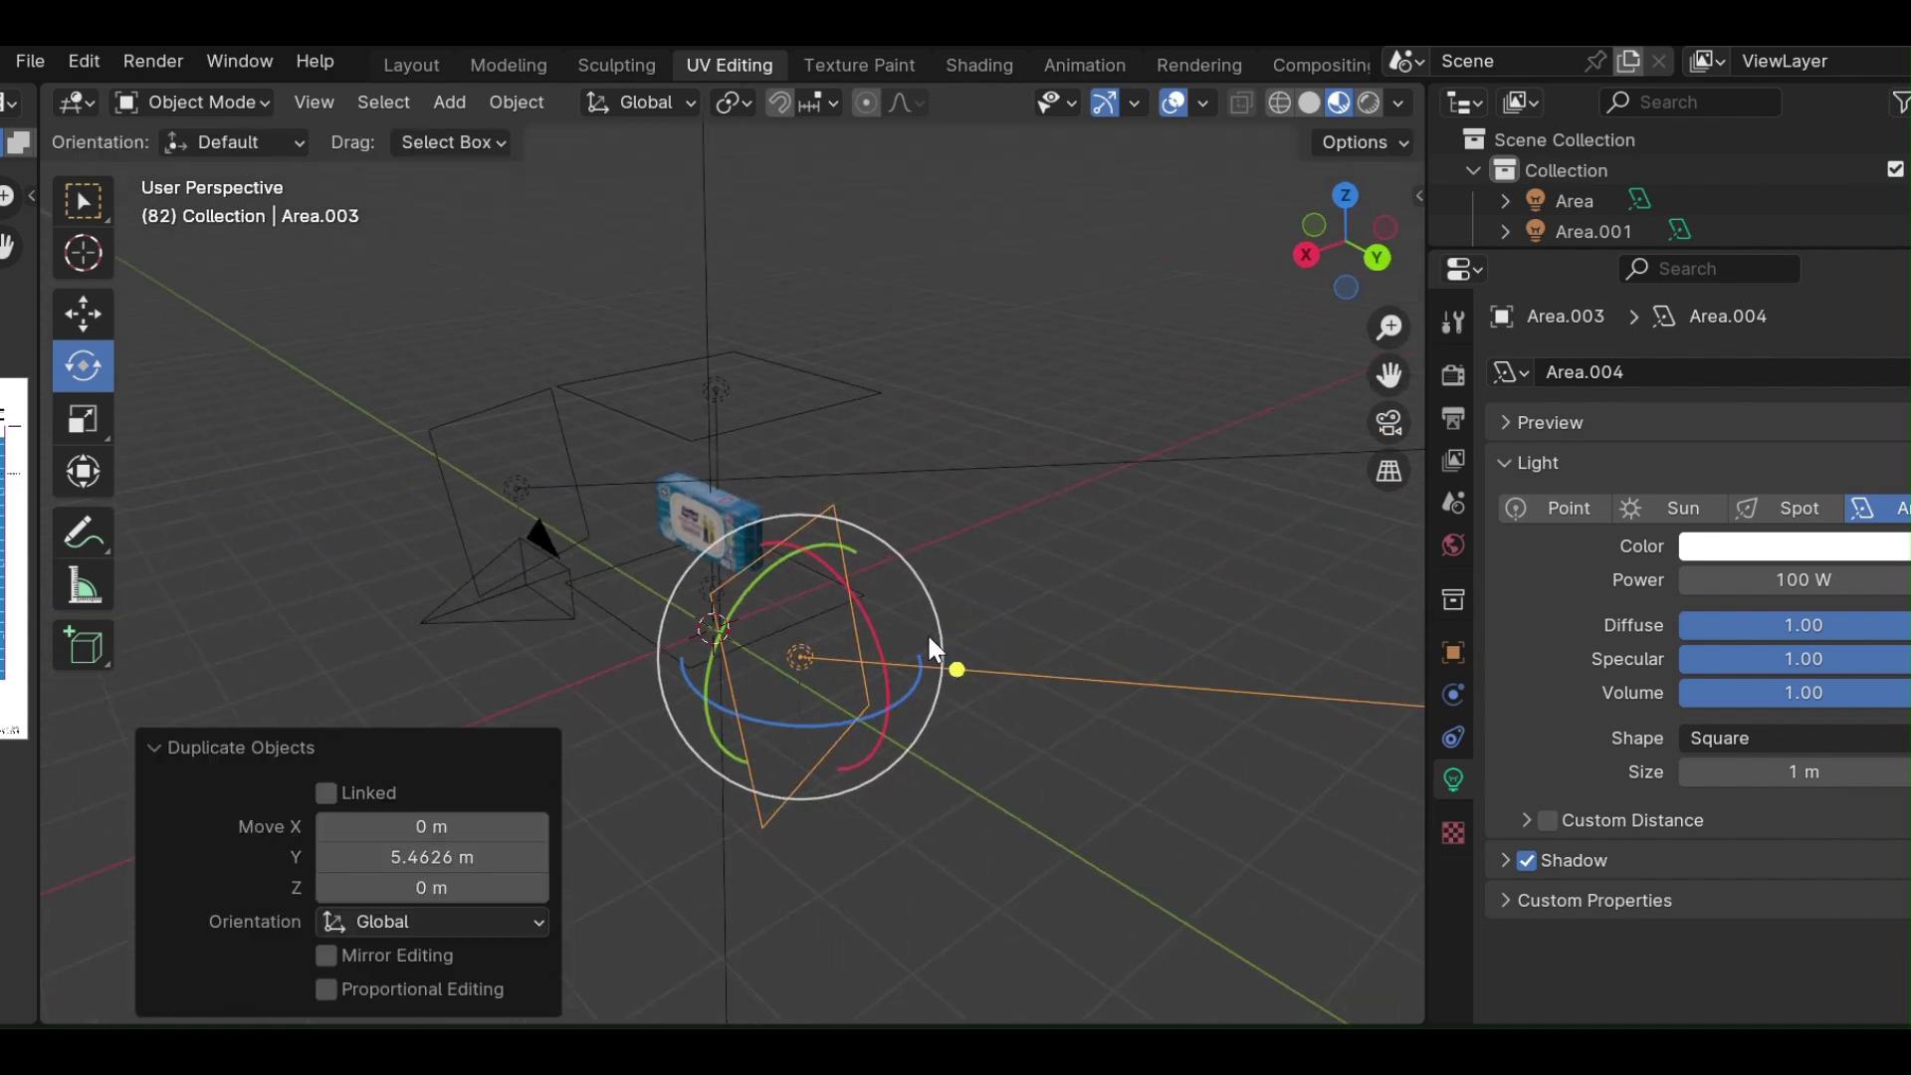
# Turn the copied light to about 142° to face the package and render a preview.
pyautogui.moveTo(677, 669)
pyautogui.mouseDown()
pyautogui.moveTo(933, 750)
pyautogui.moveTo(946, 737)
pyautogui.mouseUp()
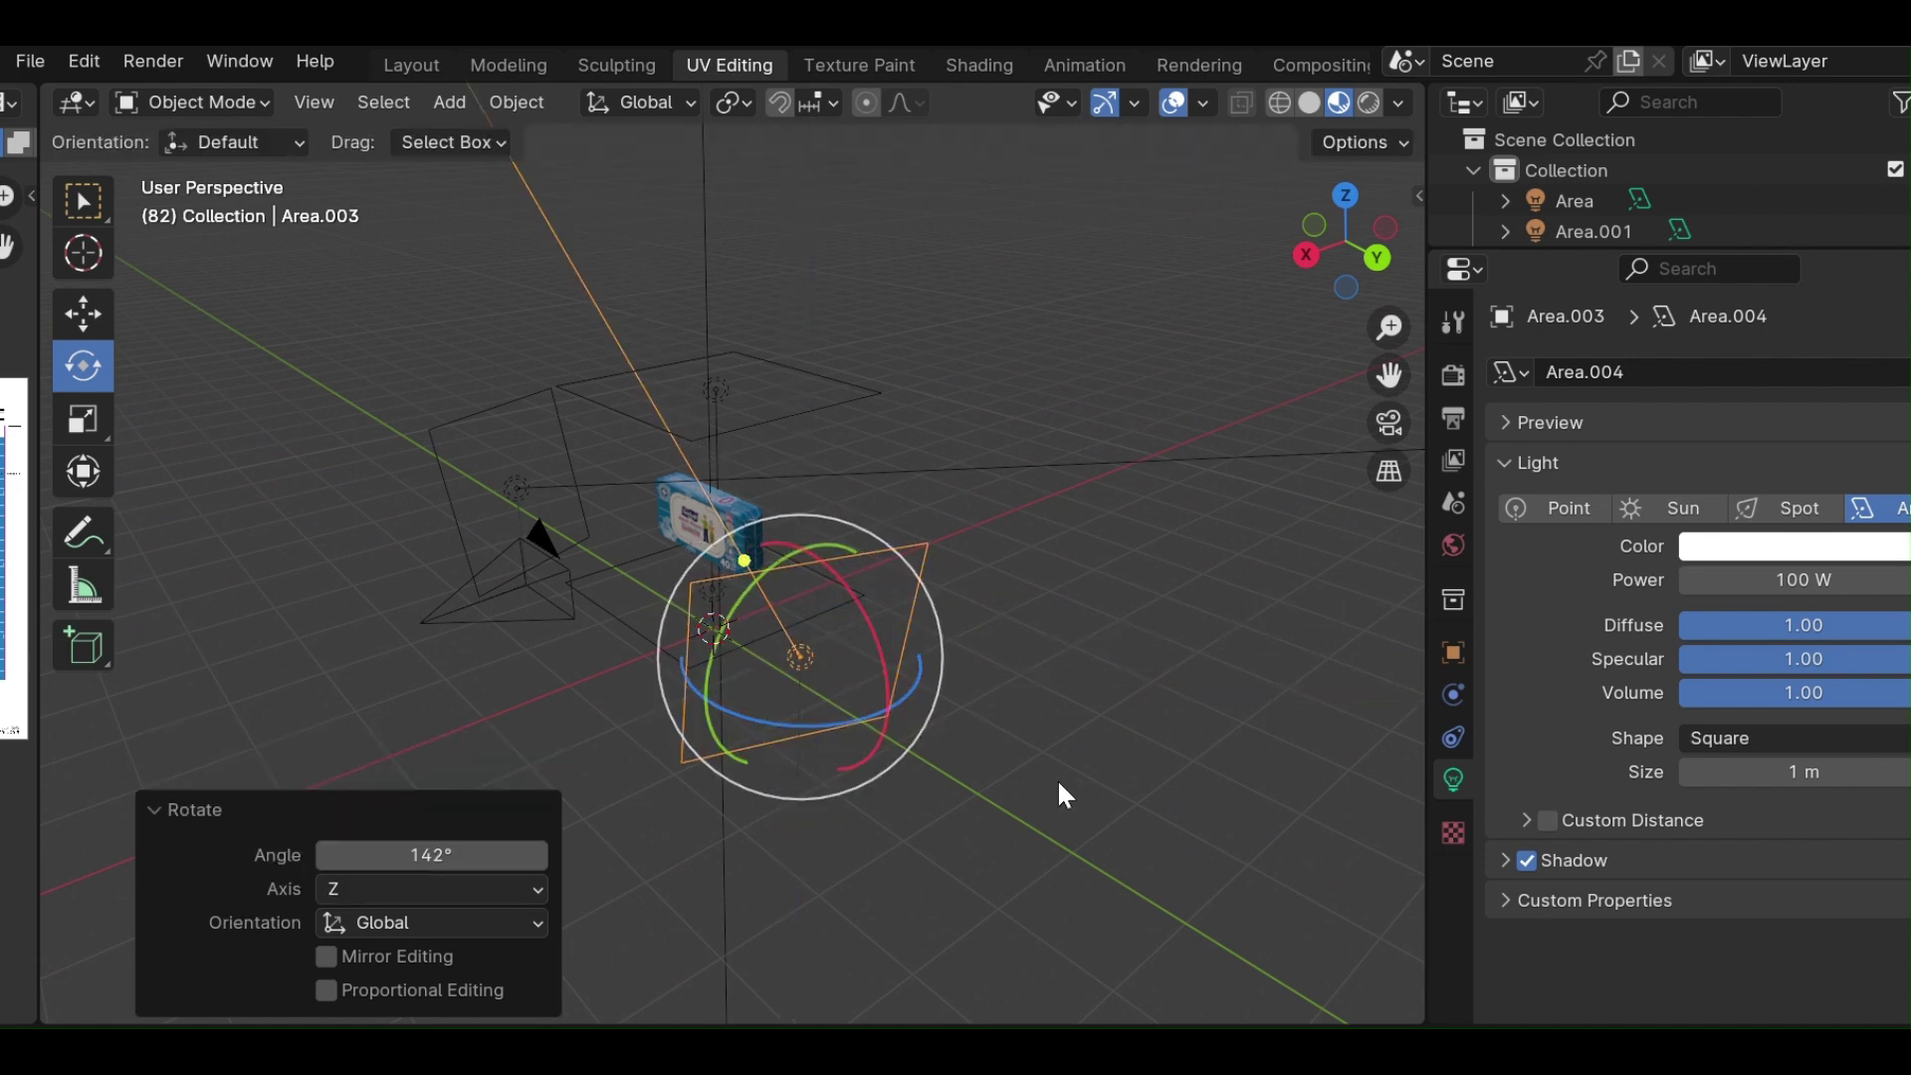
pyautogui.click(1057, 787)
pyautogui.scroll(1, 981, 824)
pyautogui.moveTo(986, 824)
pyautogui.mouseDown(button='middle')
pyautogui.moveTo(1181, 797)
pyautogui.moveTo(1190, 767)
pyautogui.moveTo(1327, 862)
pyautogui.moveTo(1391, 874)
pyautogui.moveTo(1184, 764)
pyautogui.mouseUp(button='middle')
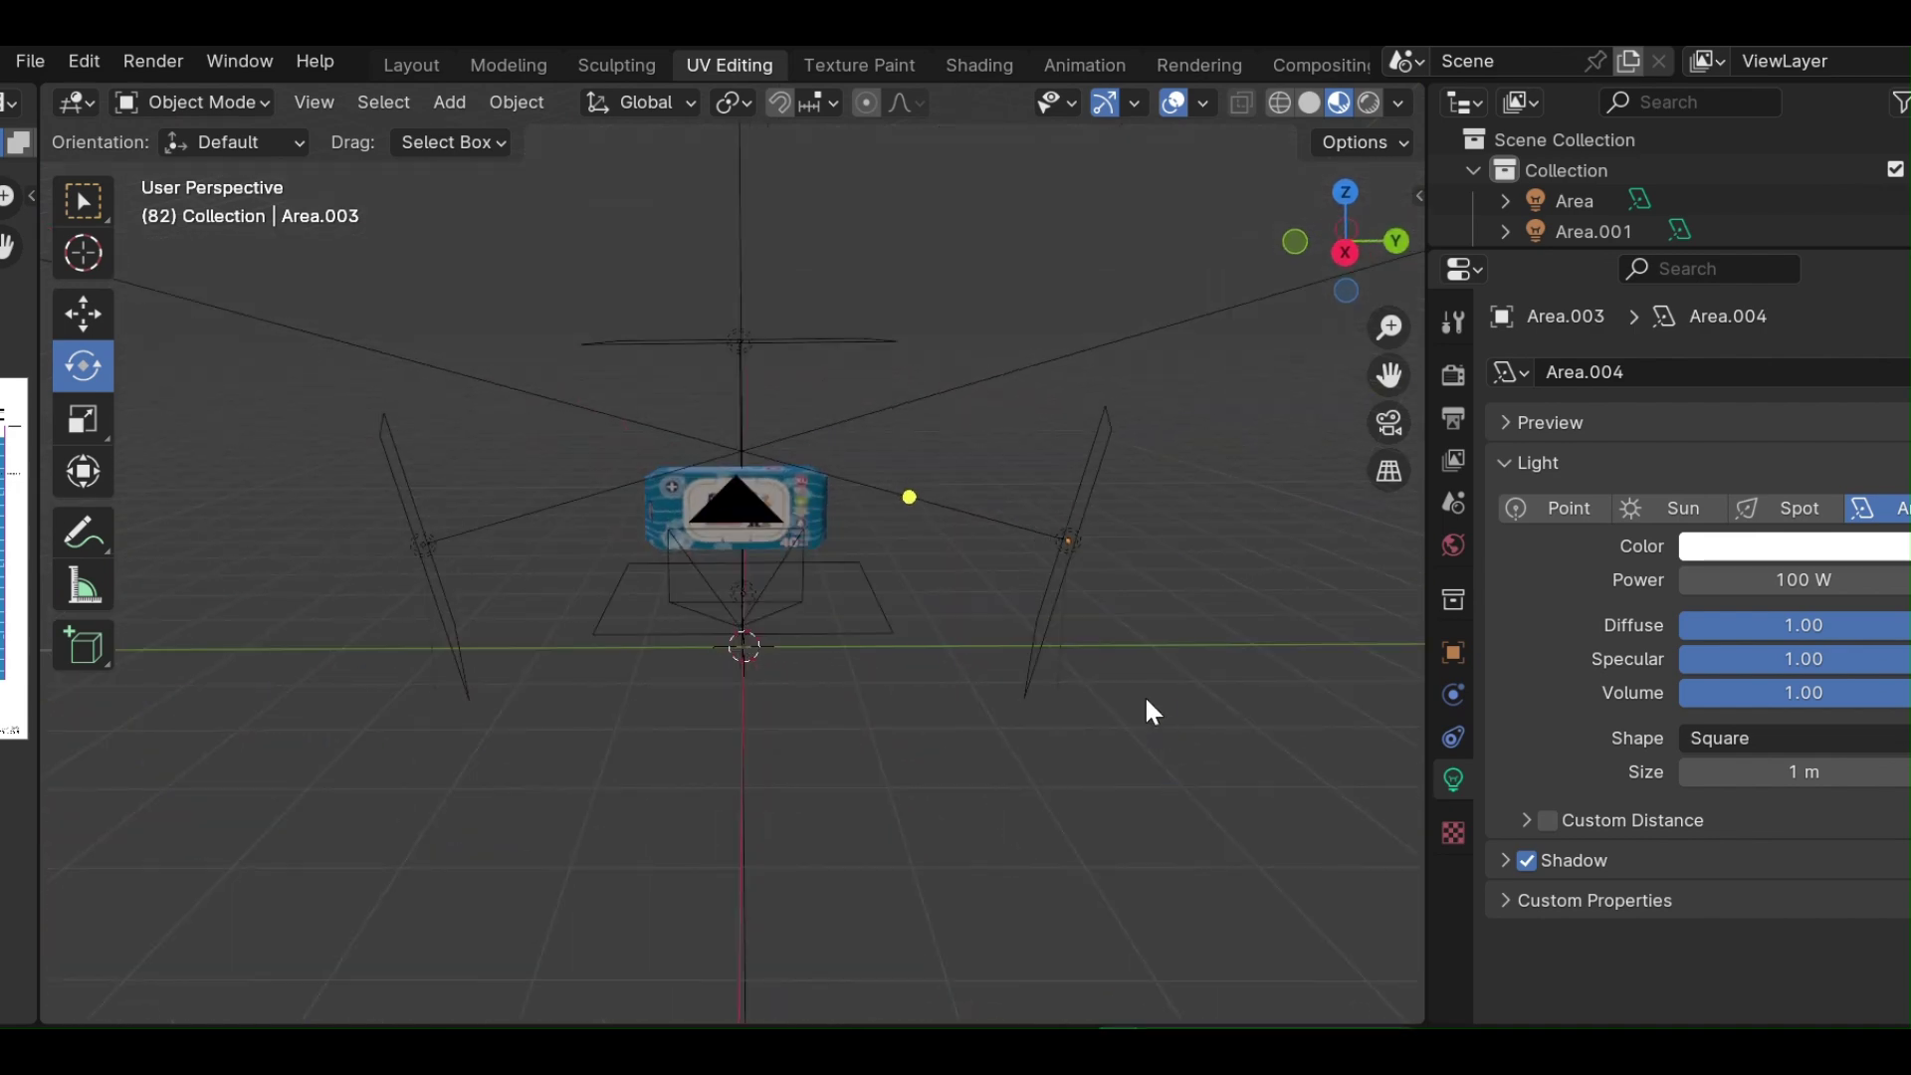
pyautogui.click(181, 63)
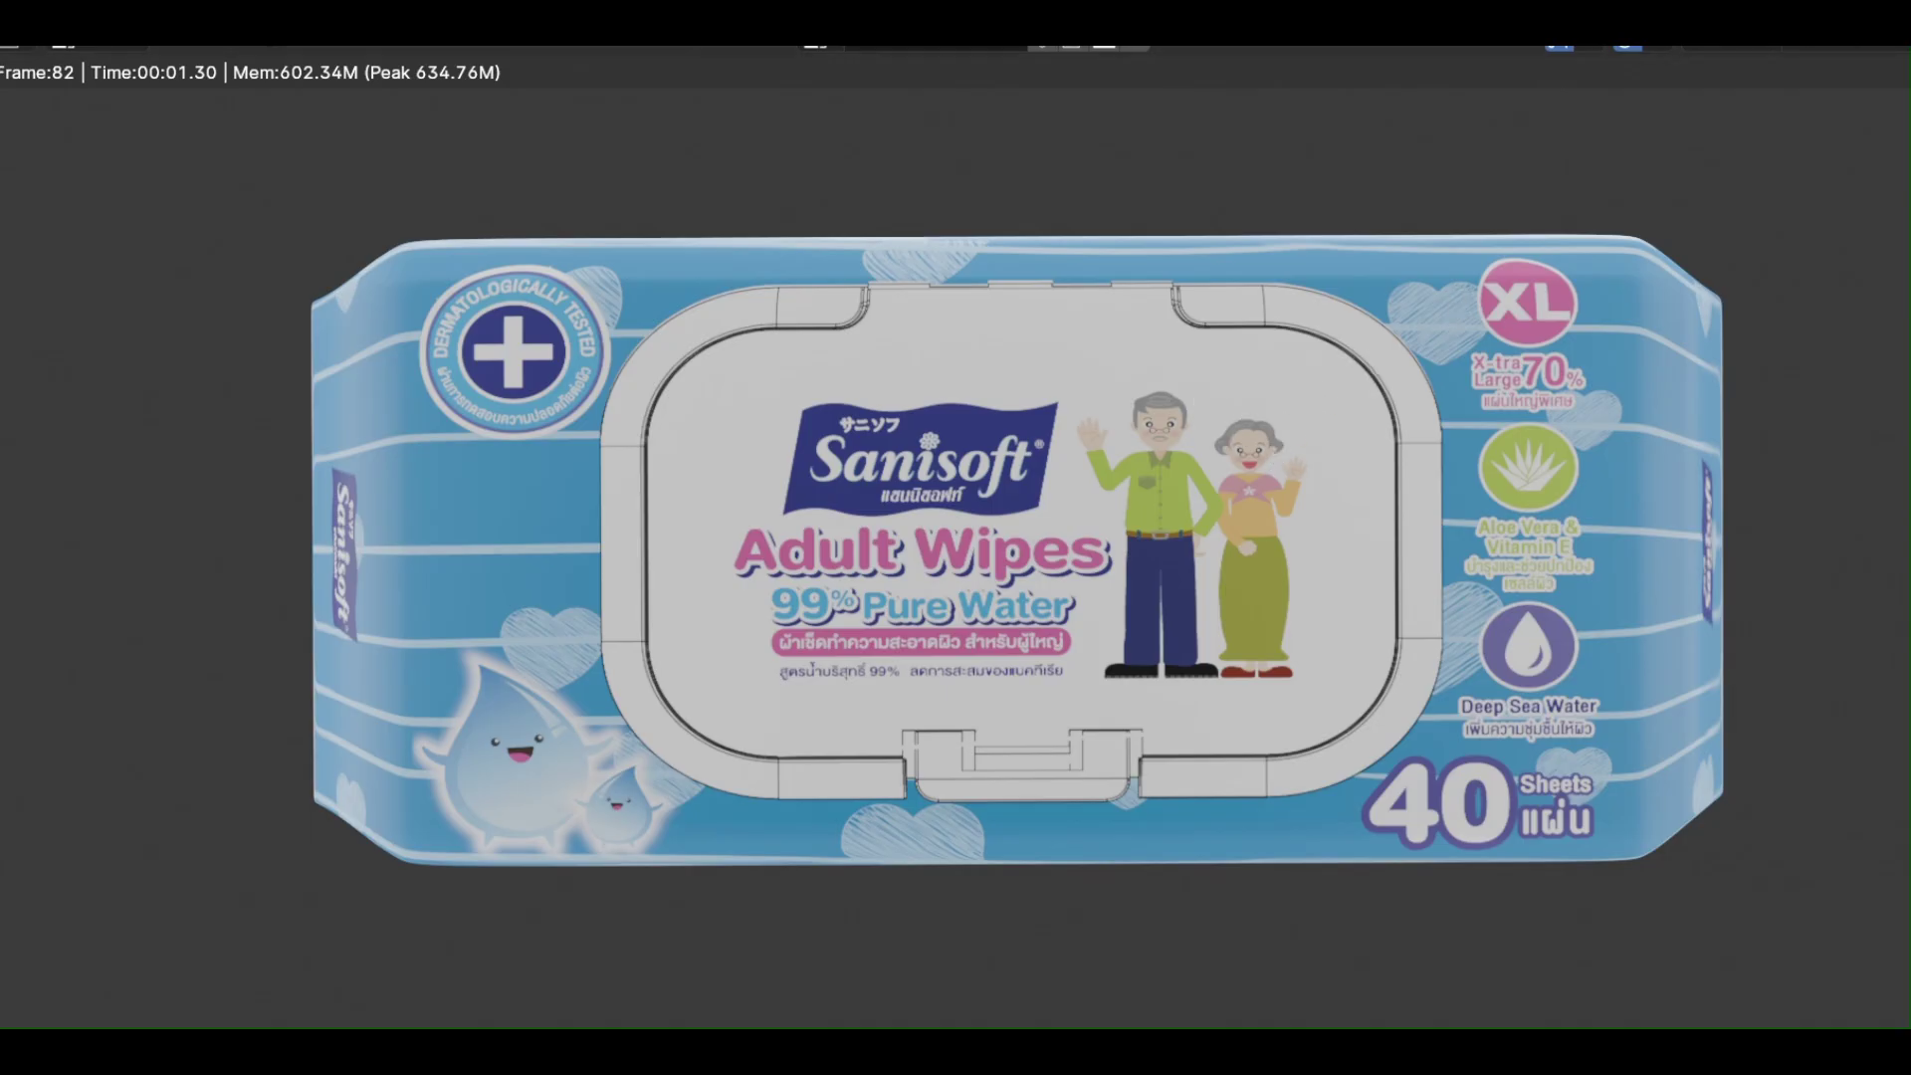
# Set the power of both the right and left side area lights to 50 W.
pyautogui.press('Escape')
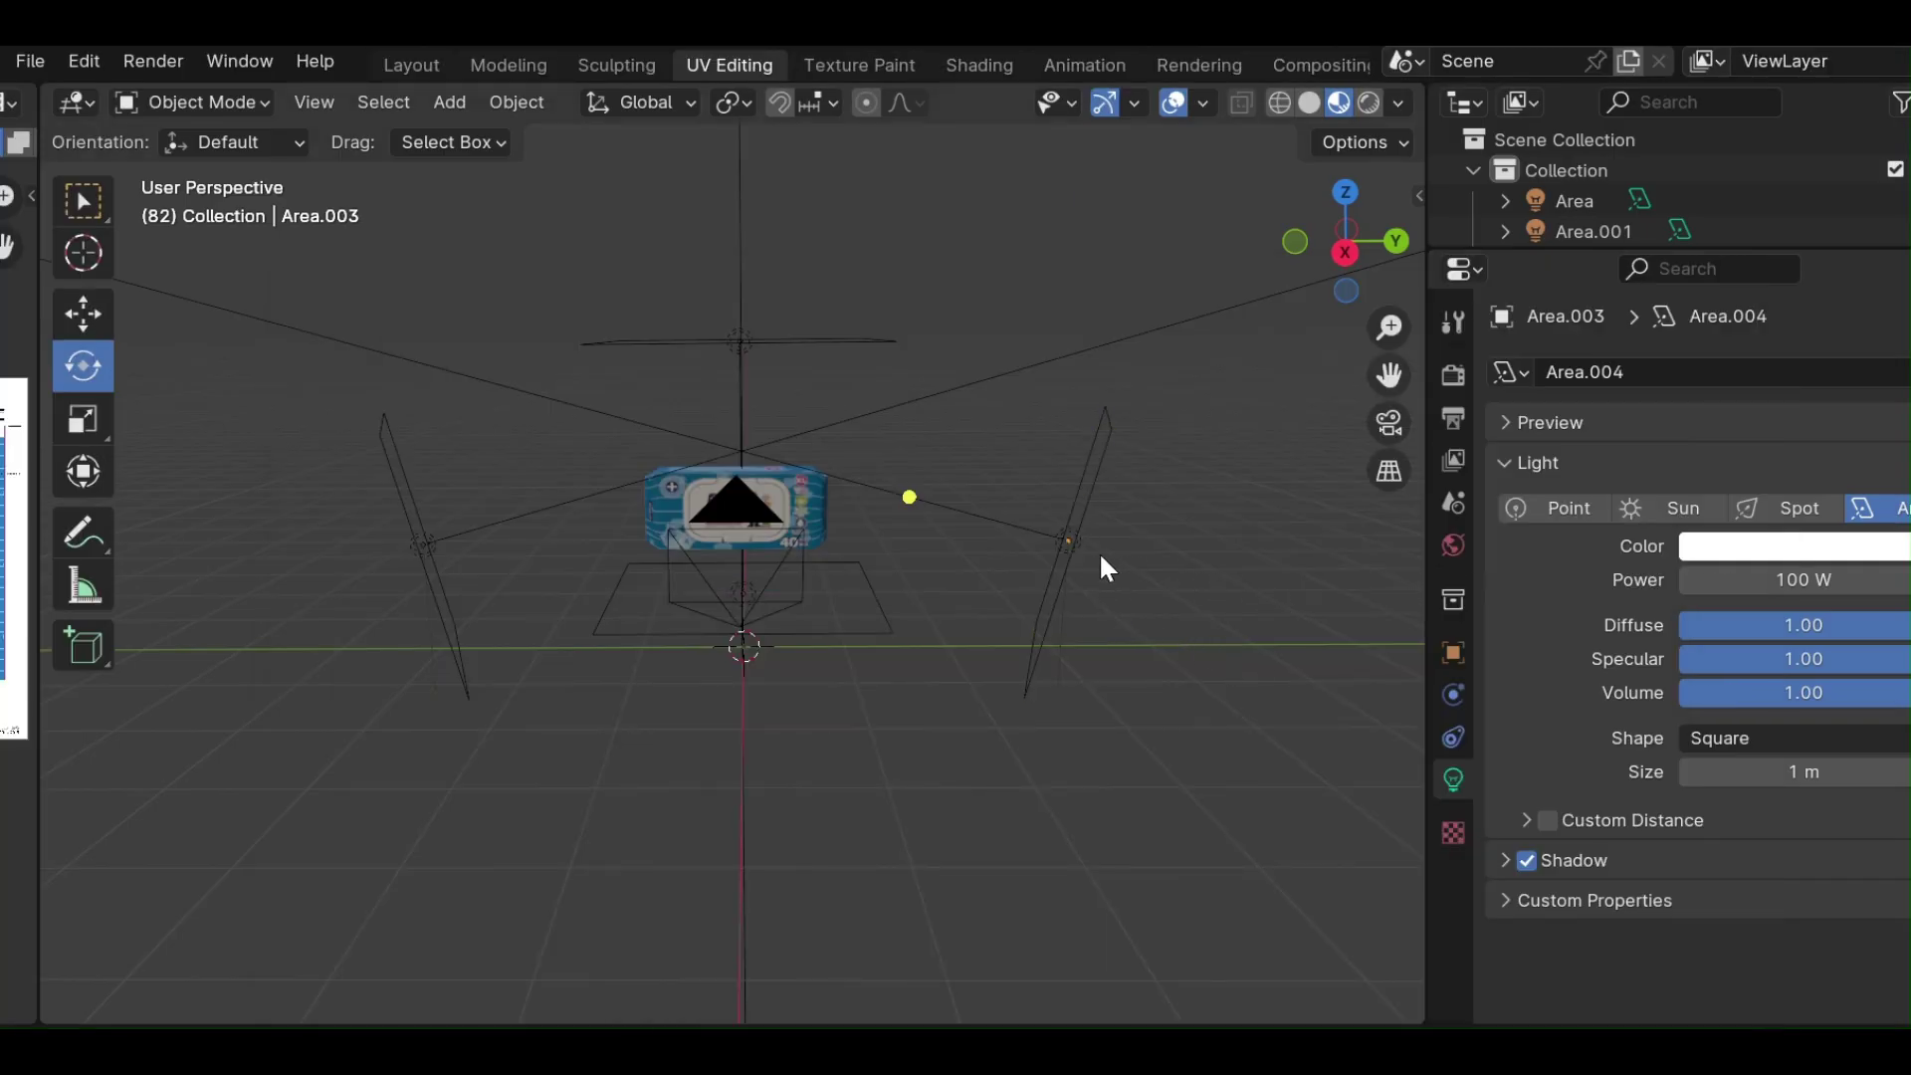
pyautogui.moveTo(1206, 546)
pyautogui.mouseDown(button='middle')
pyautogui.moveTo(1136, 689)
pyautogui.moveTo(1128, 498)
pyautogui.moveTo(1199, 531)
pyautogui.mouseUp(button='middle')
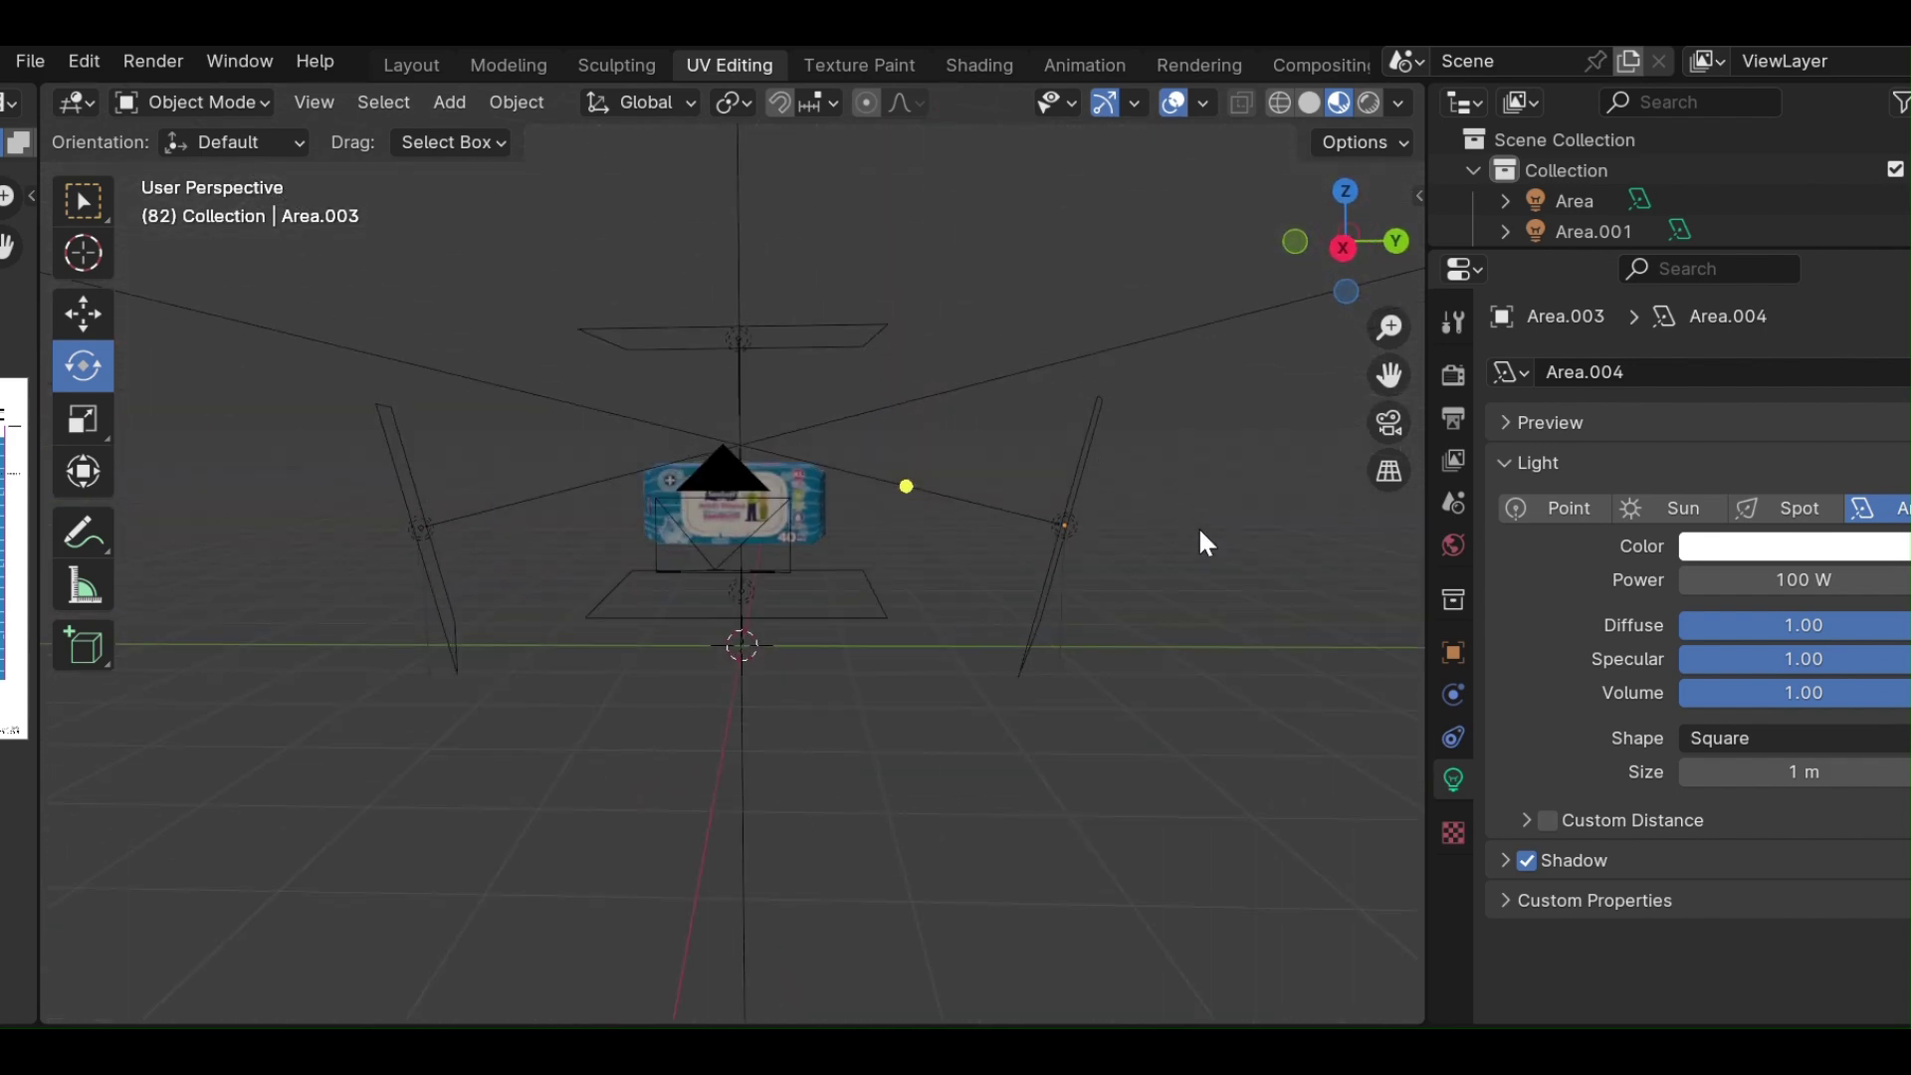
pyautogui.click(1057, 531)
pyautogui.click(1795, 580)
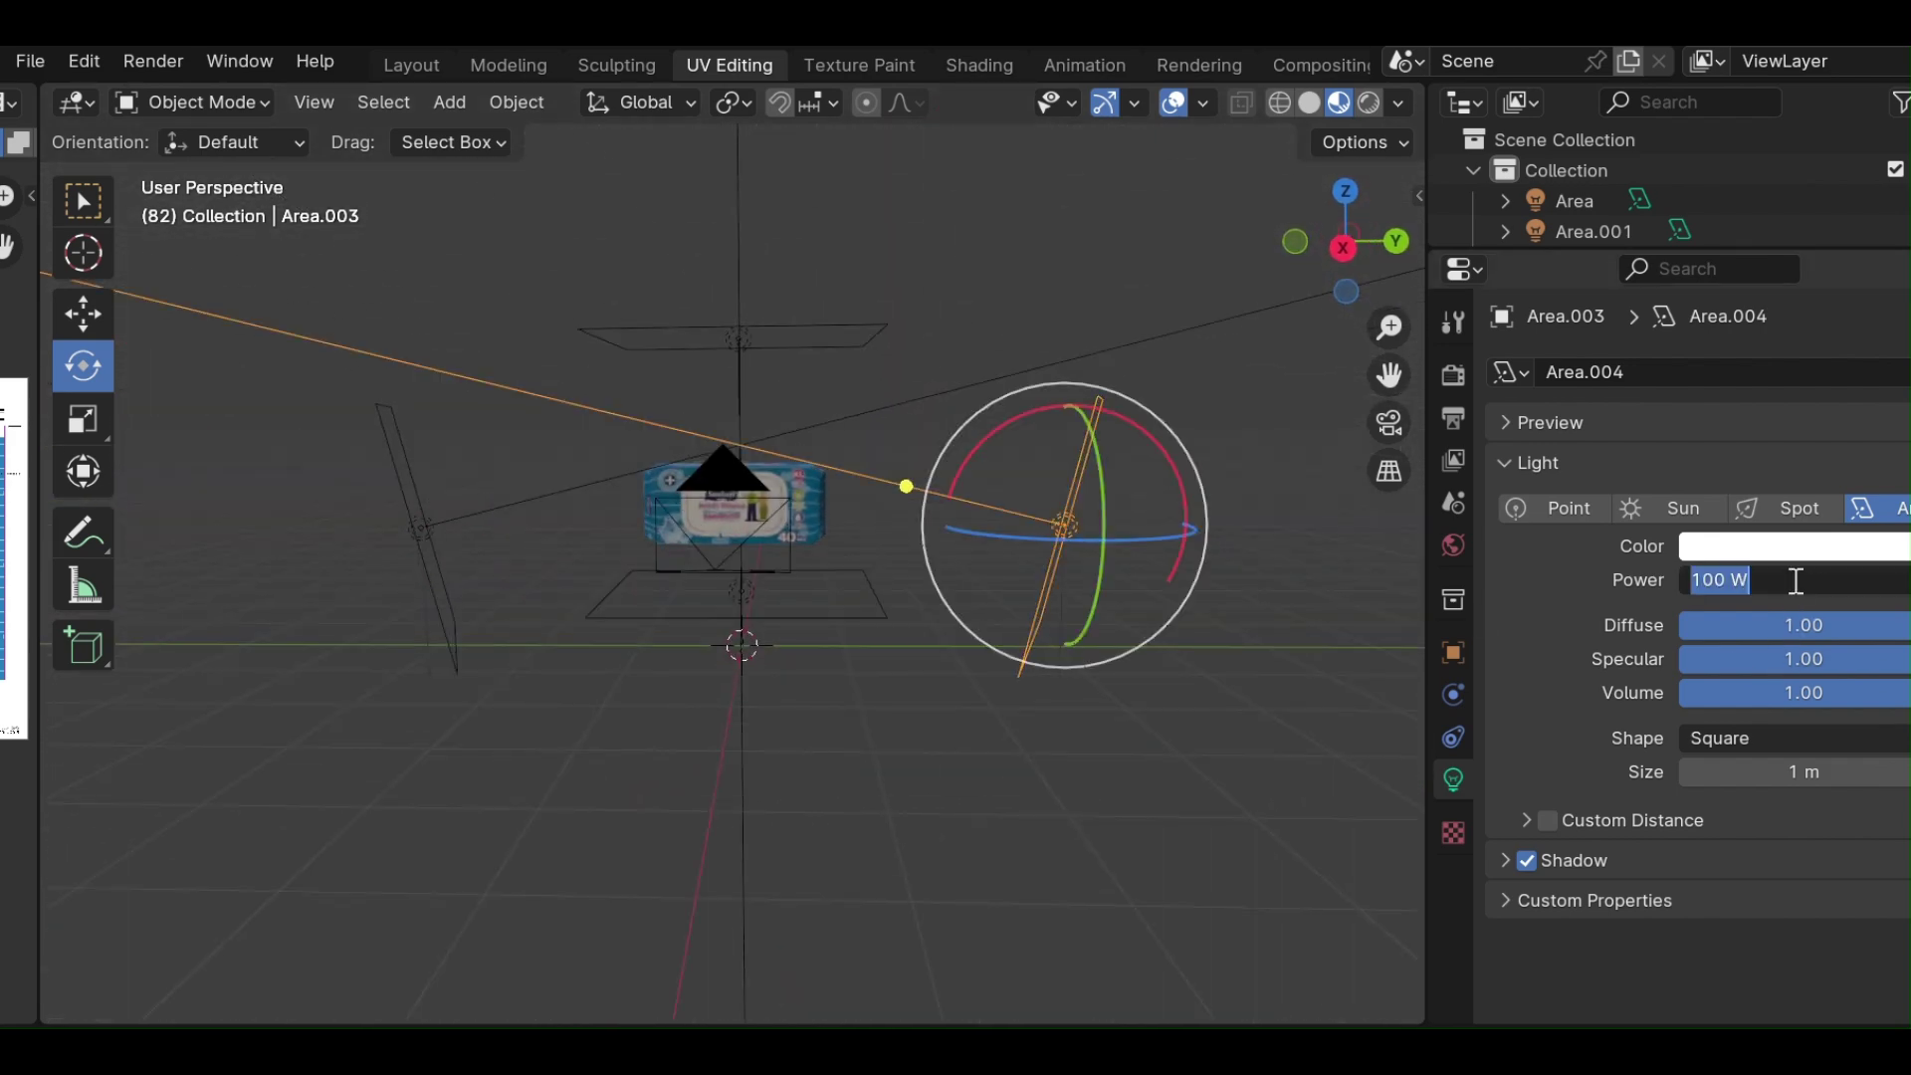
pyautogui.write('50')
pyautogui.press('Return')
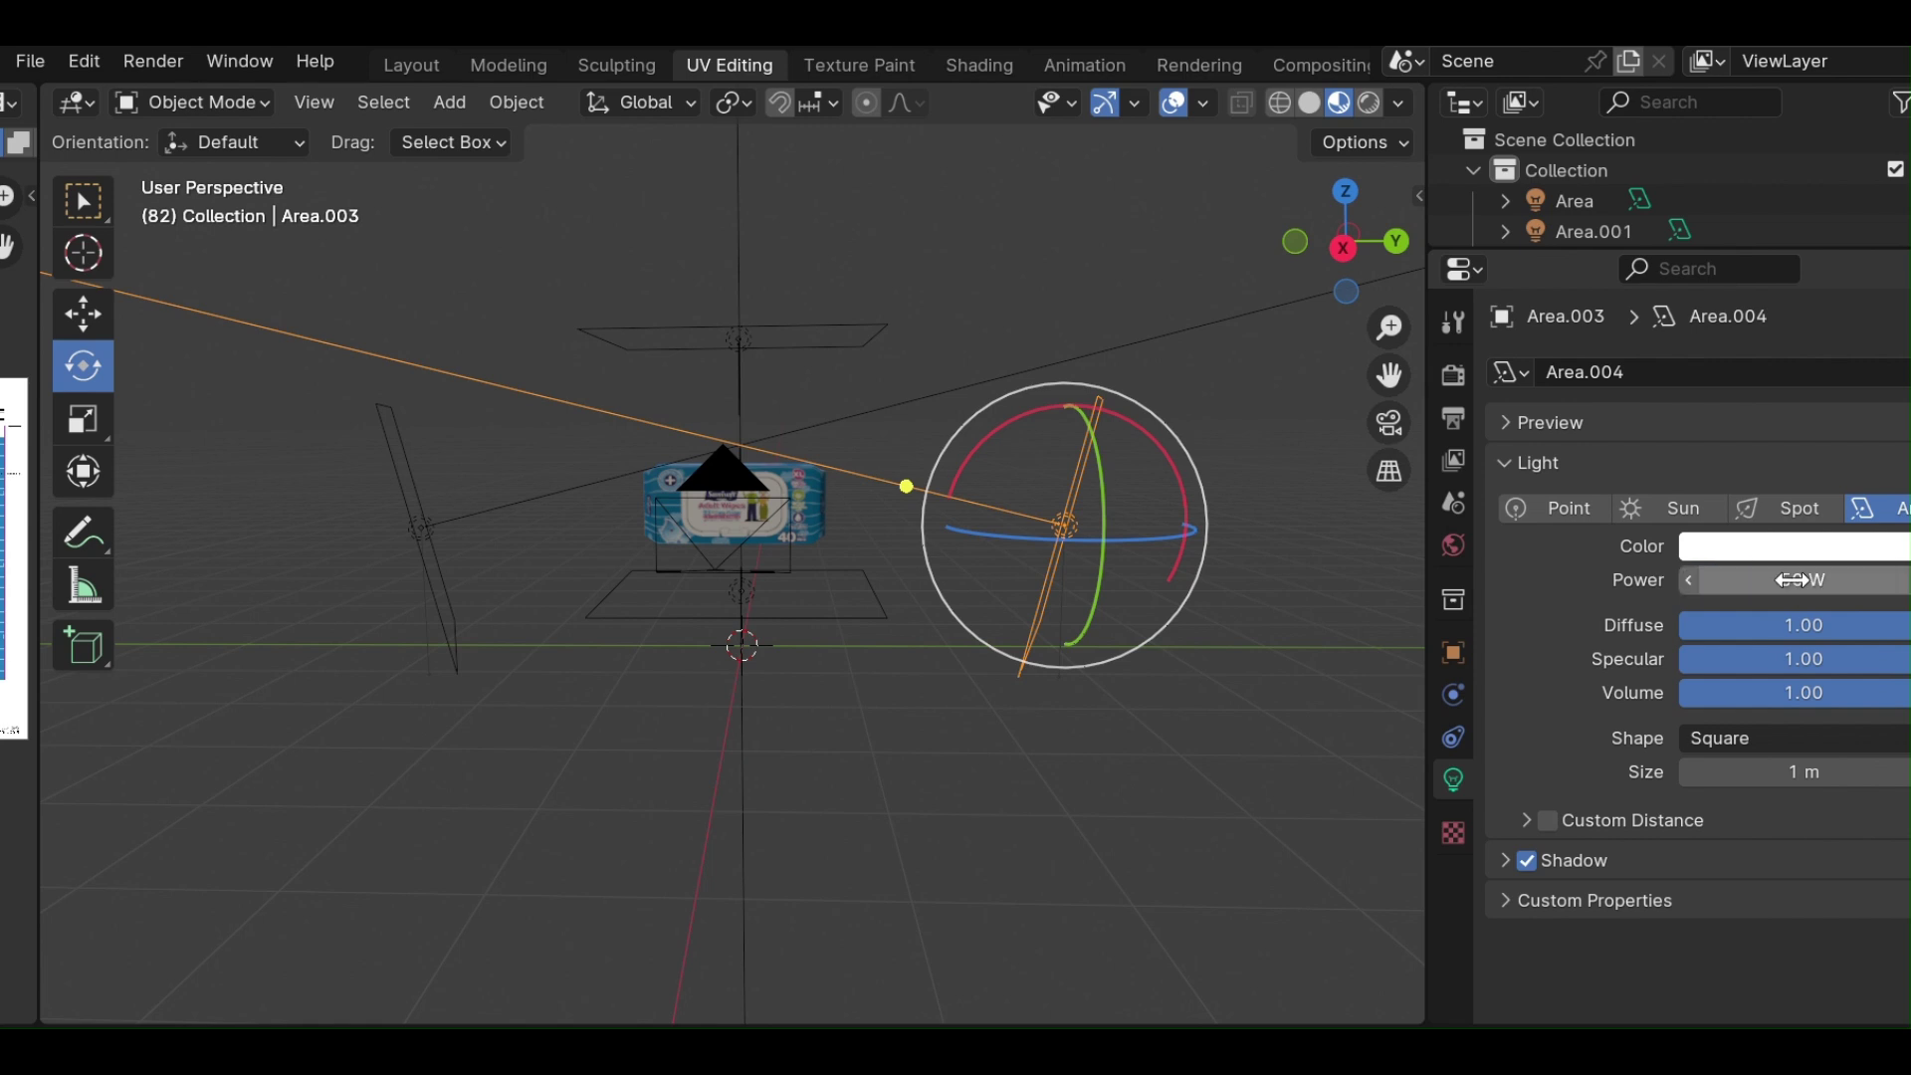
pyautogui.click(426, 538)
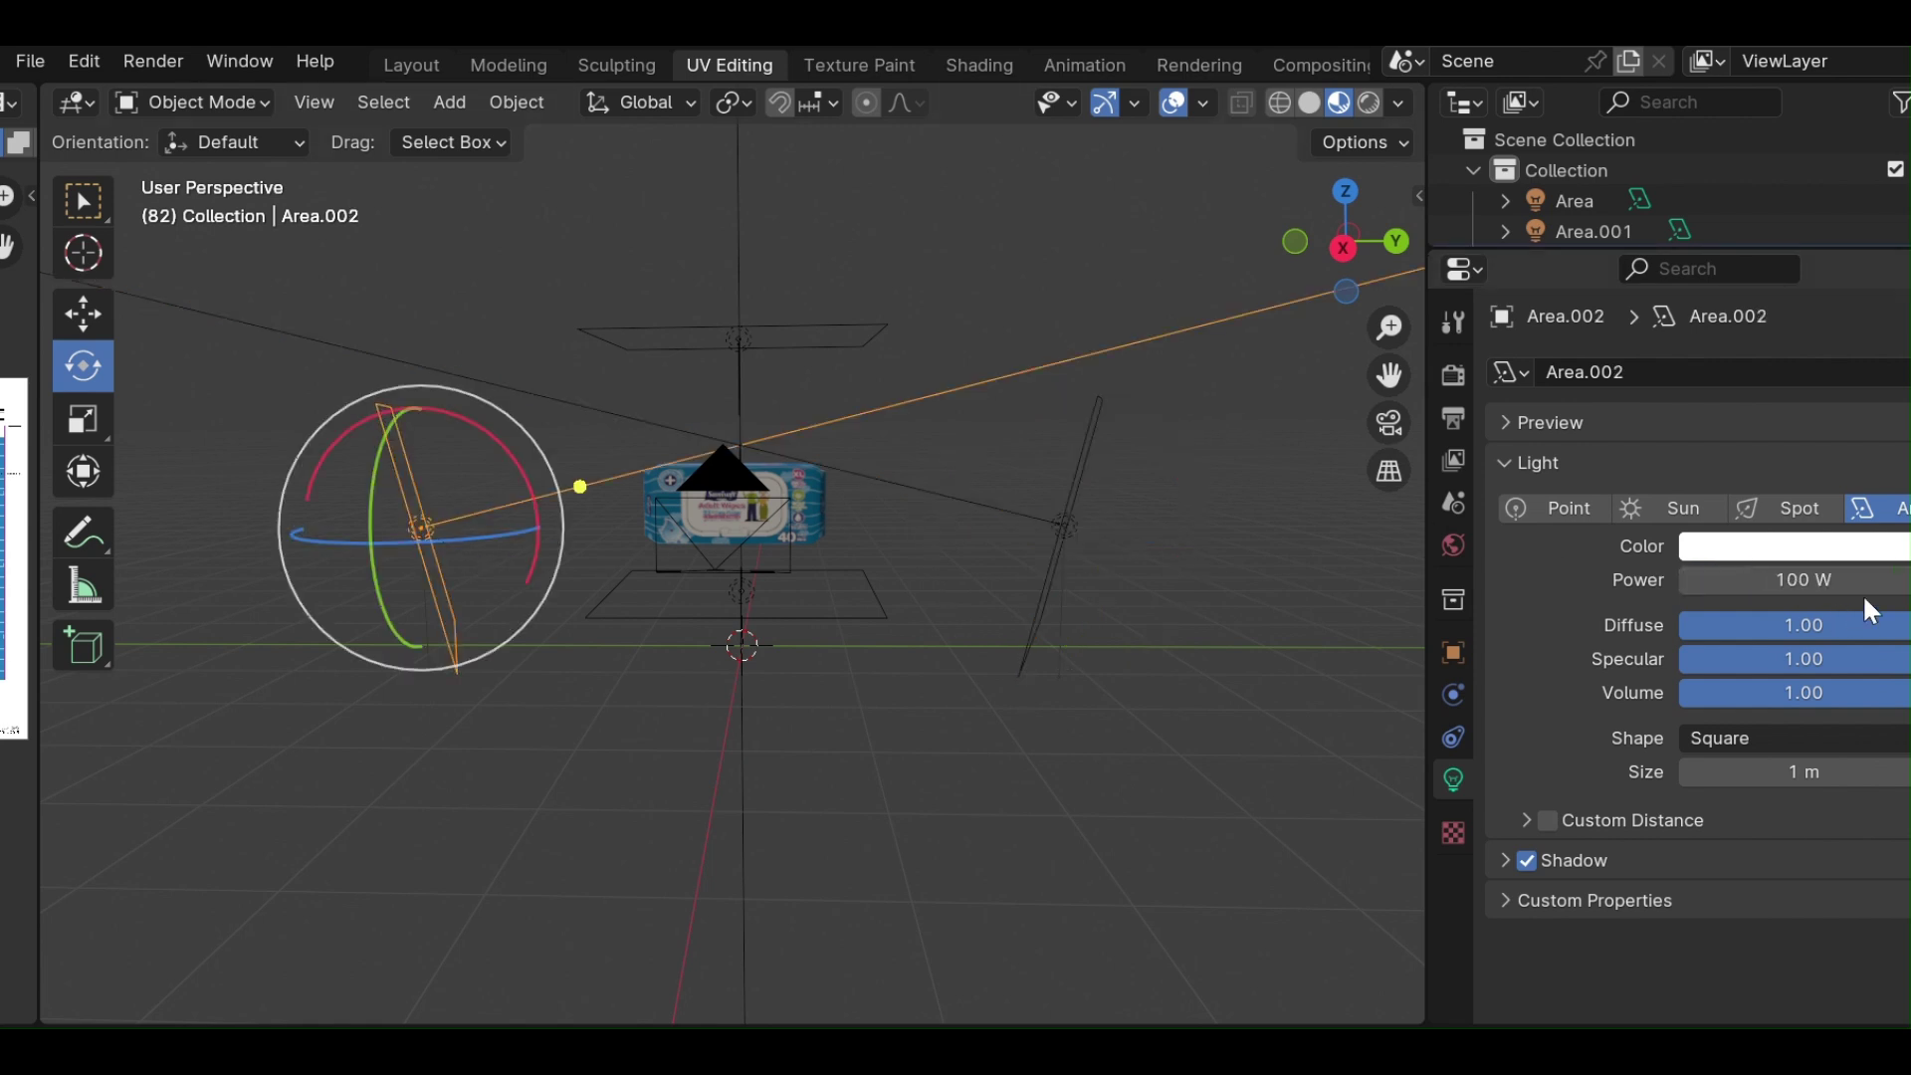
pyautogui.click(1798, 579)
pyautogui.write('50')
pyautogui.press('Return')
# Lower both side lights about half a metre along Z.
pyautogui.keyDown('shift'); pyautogui.click(1061, 521); pyautogui.keyUp('shift')
pyautogui.press('g')
pyautogui.press('y')
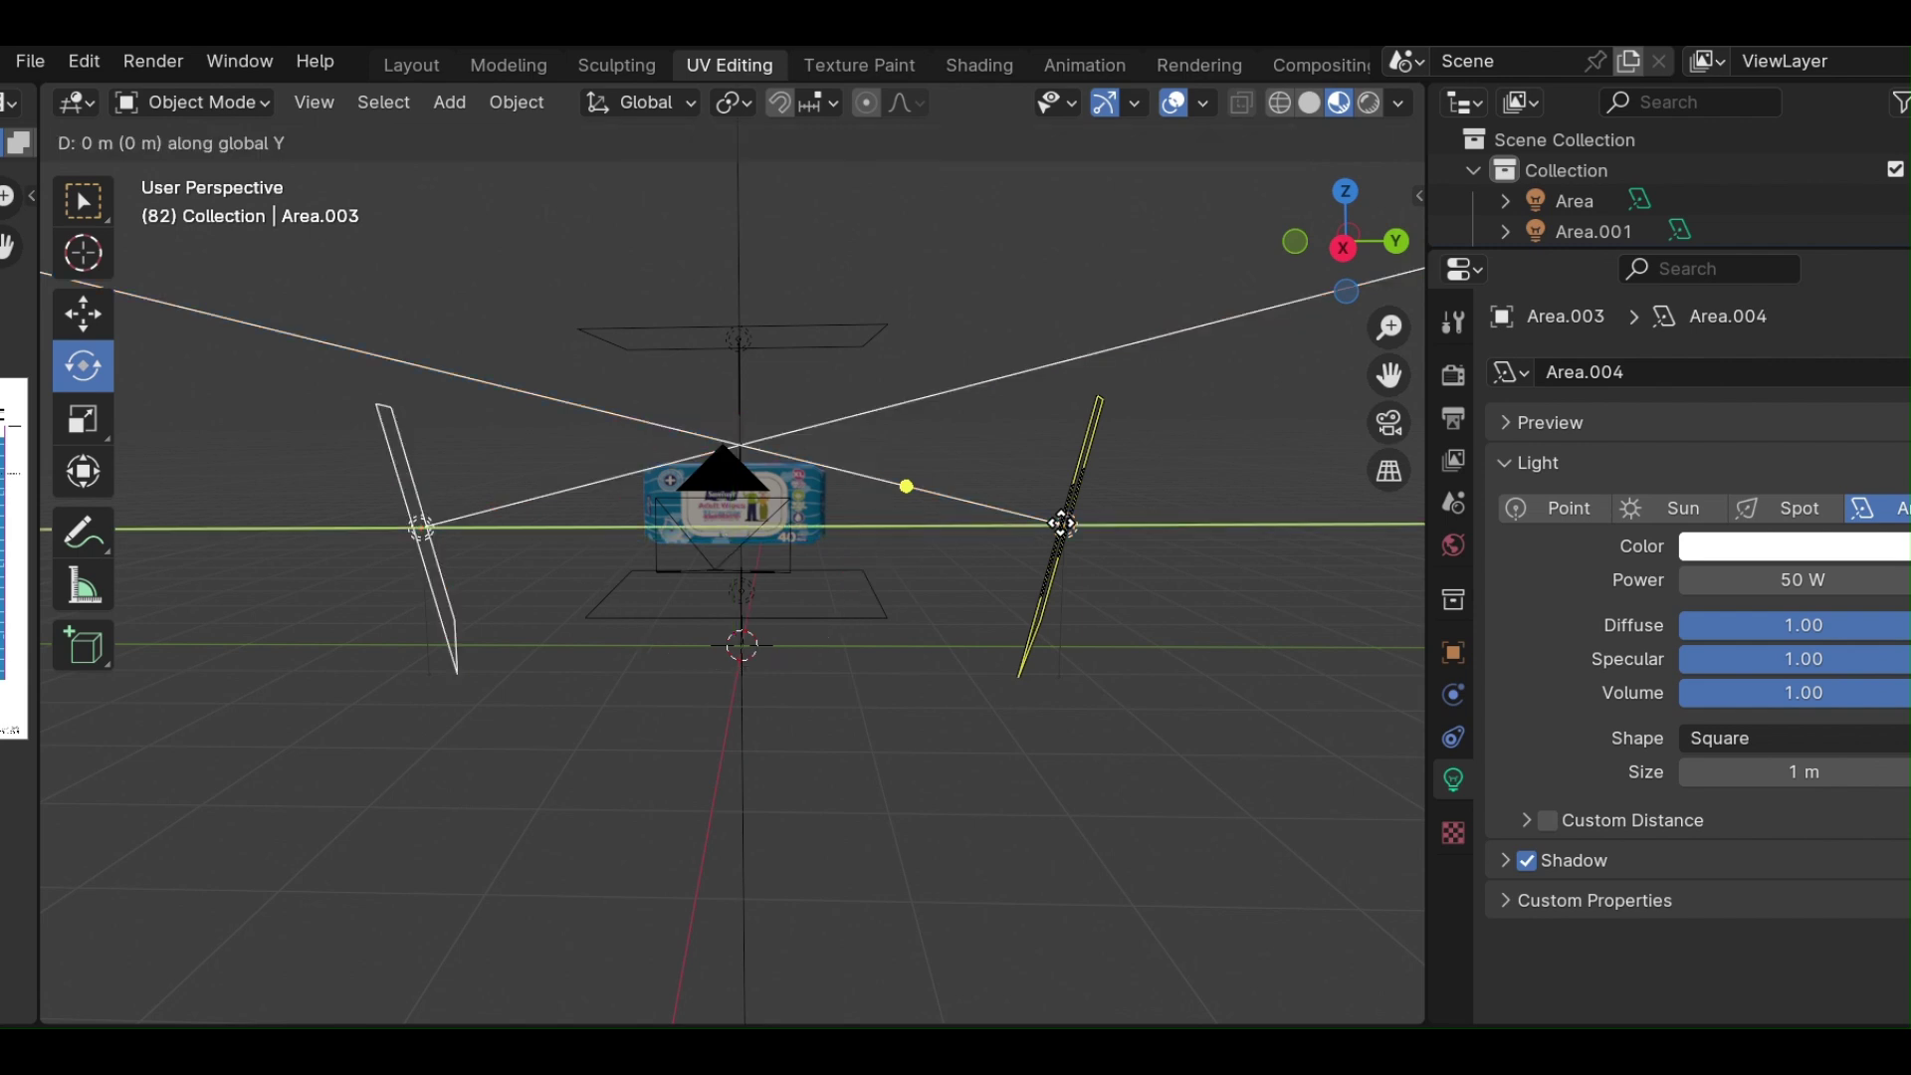
pyautogui.press('z')
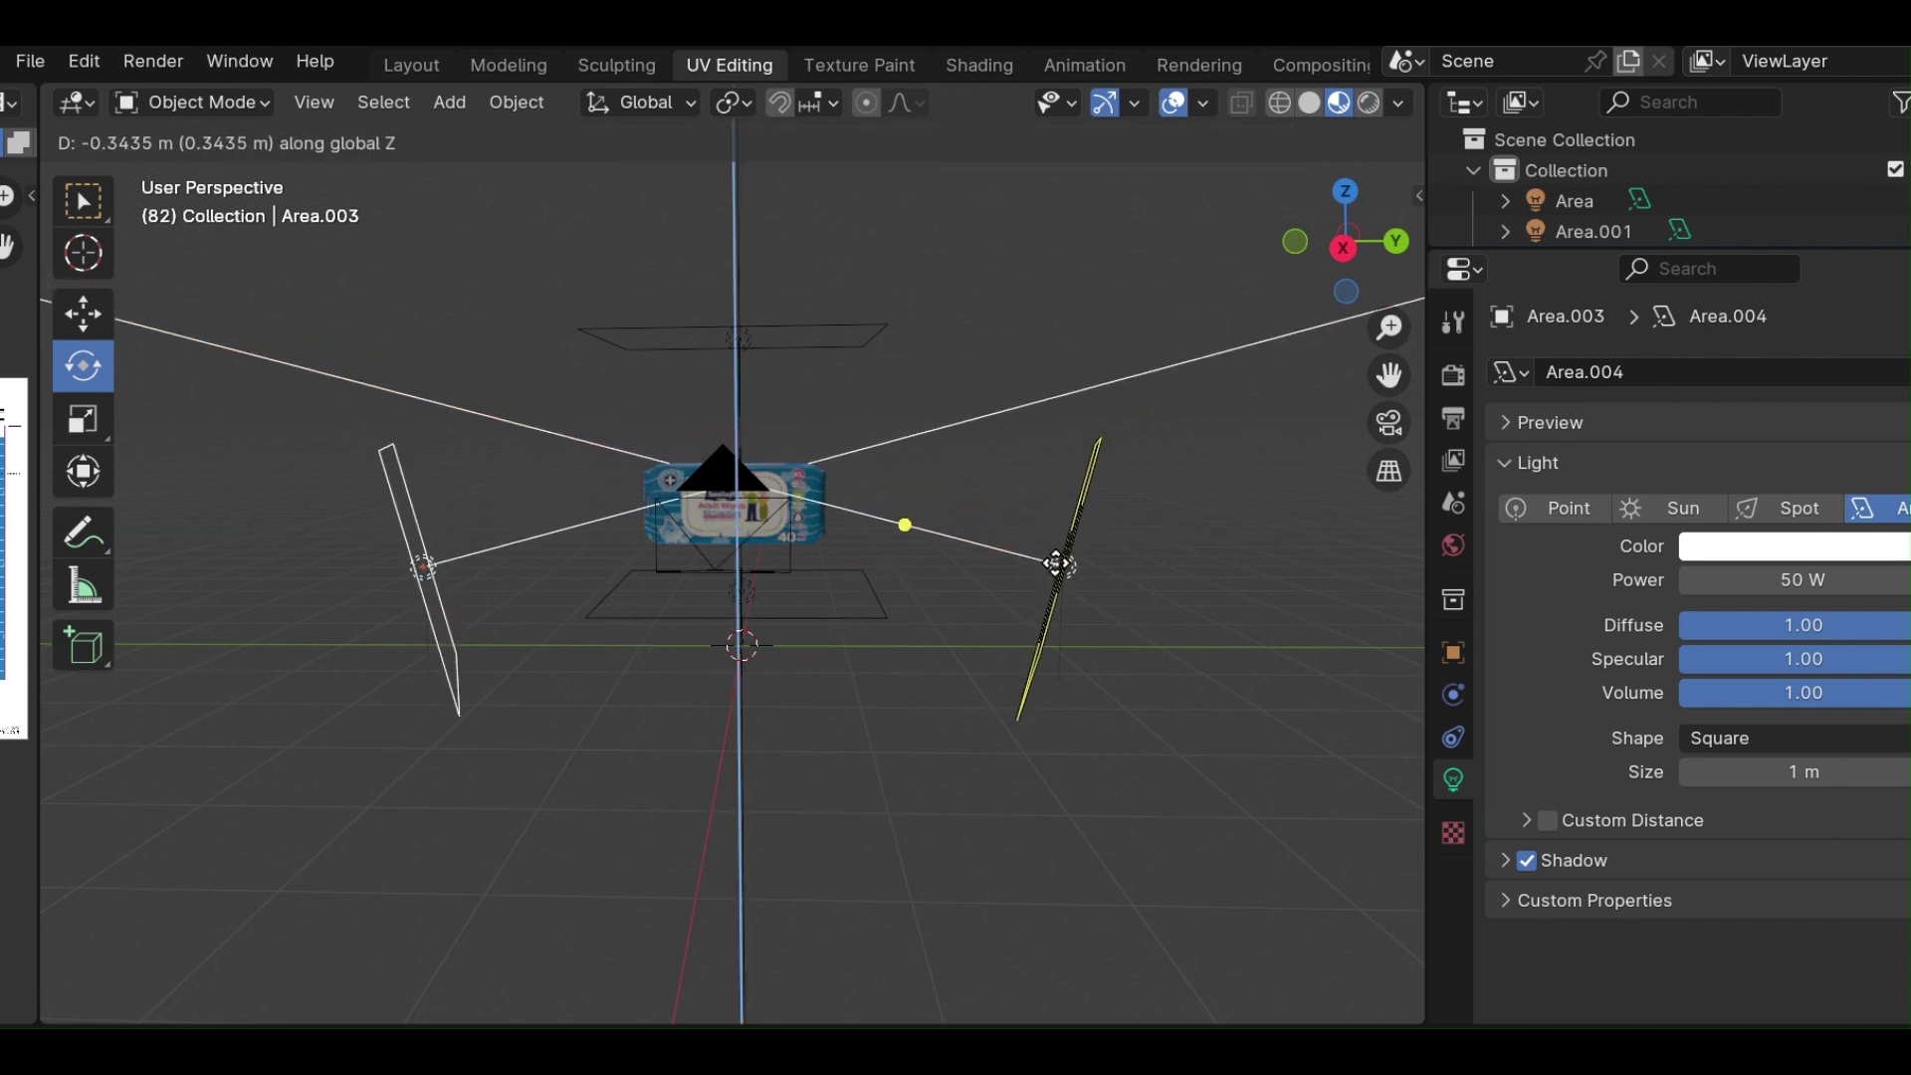
pyautogui.click(1057, 582)
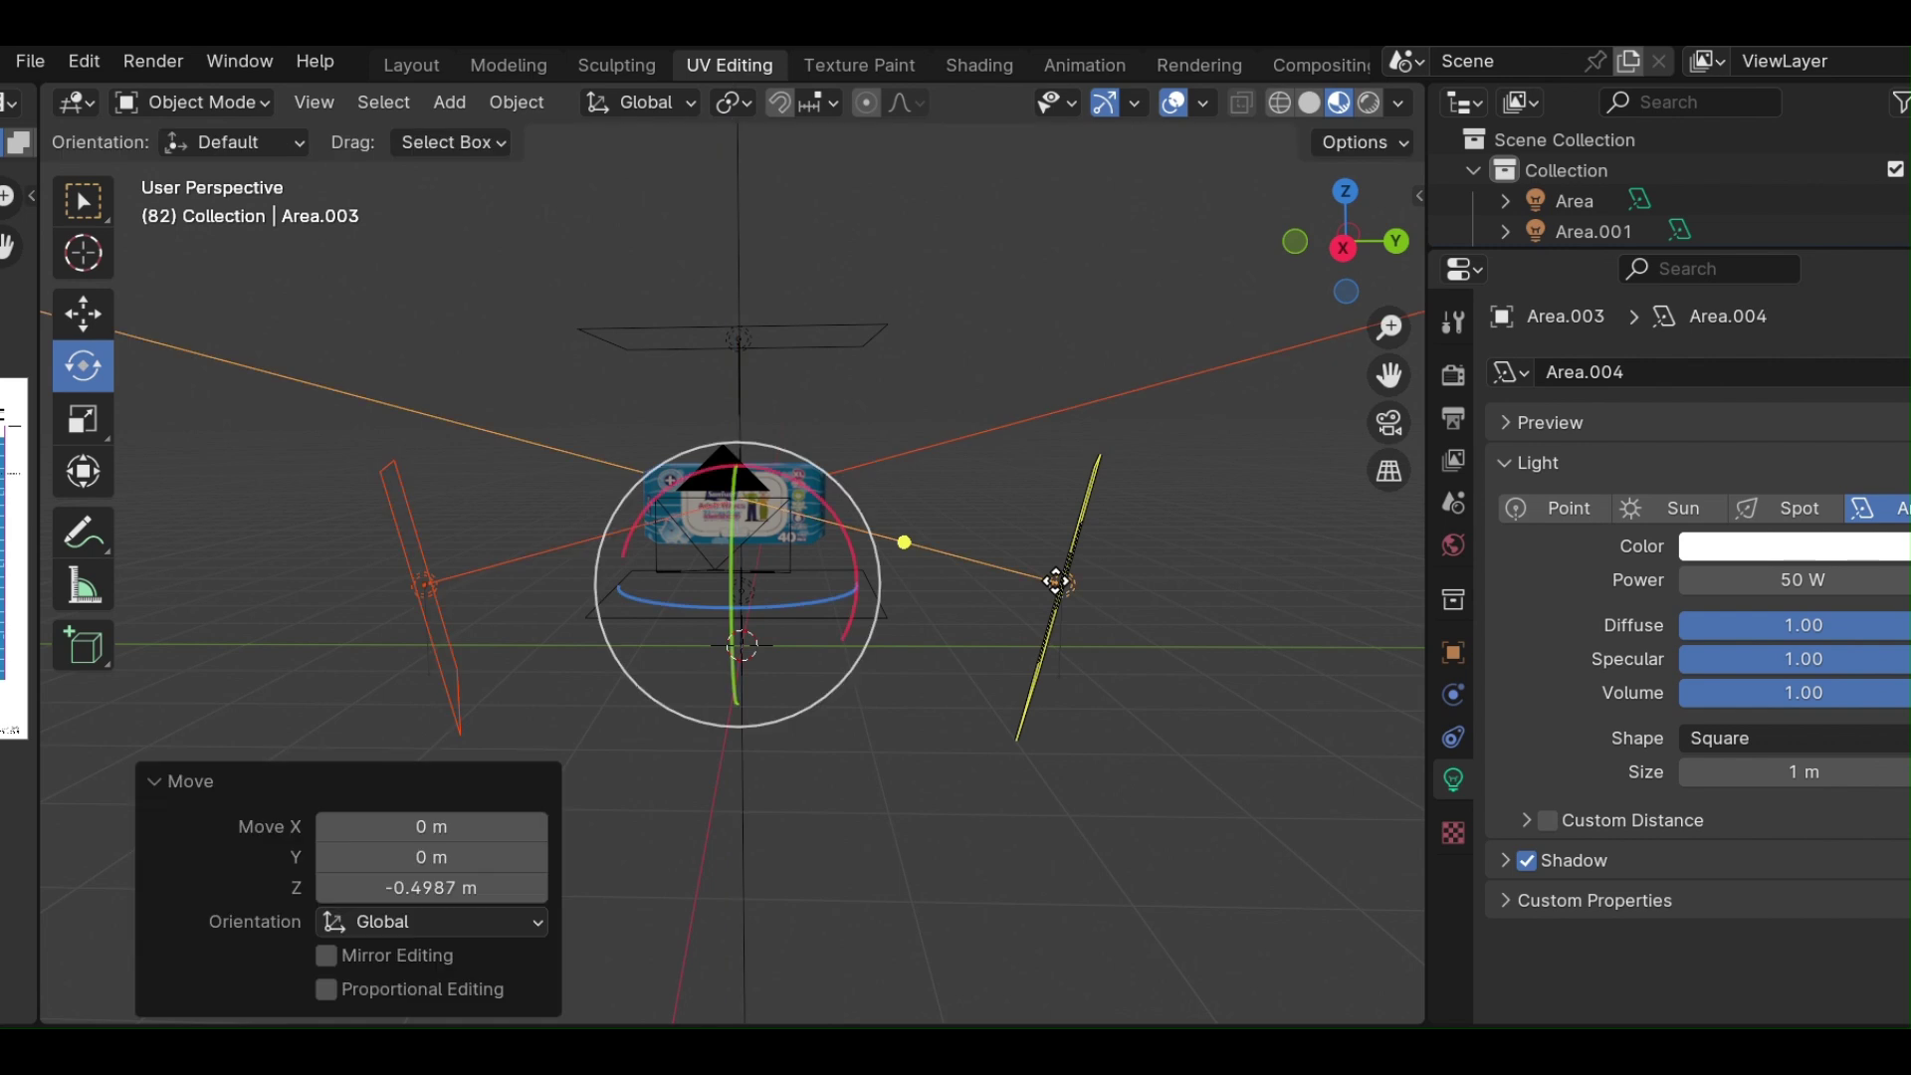
# Nudge the left light Area.002 about 0.21 m along Y and re-render the package.
pyautogui.click(839, 781)
pyautogui.click(425, 587)
pyautogui.press('g')
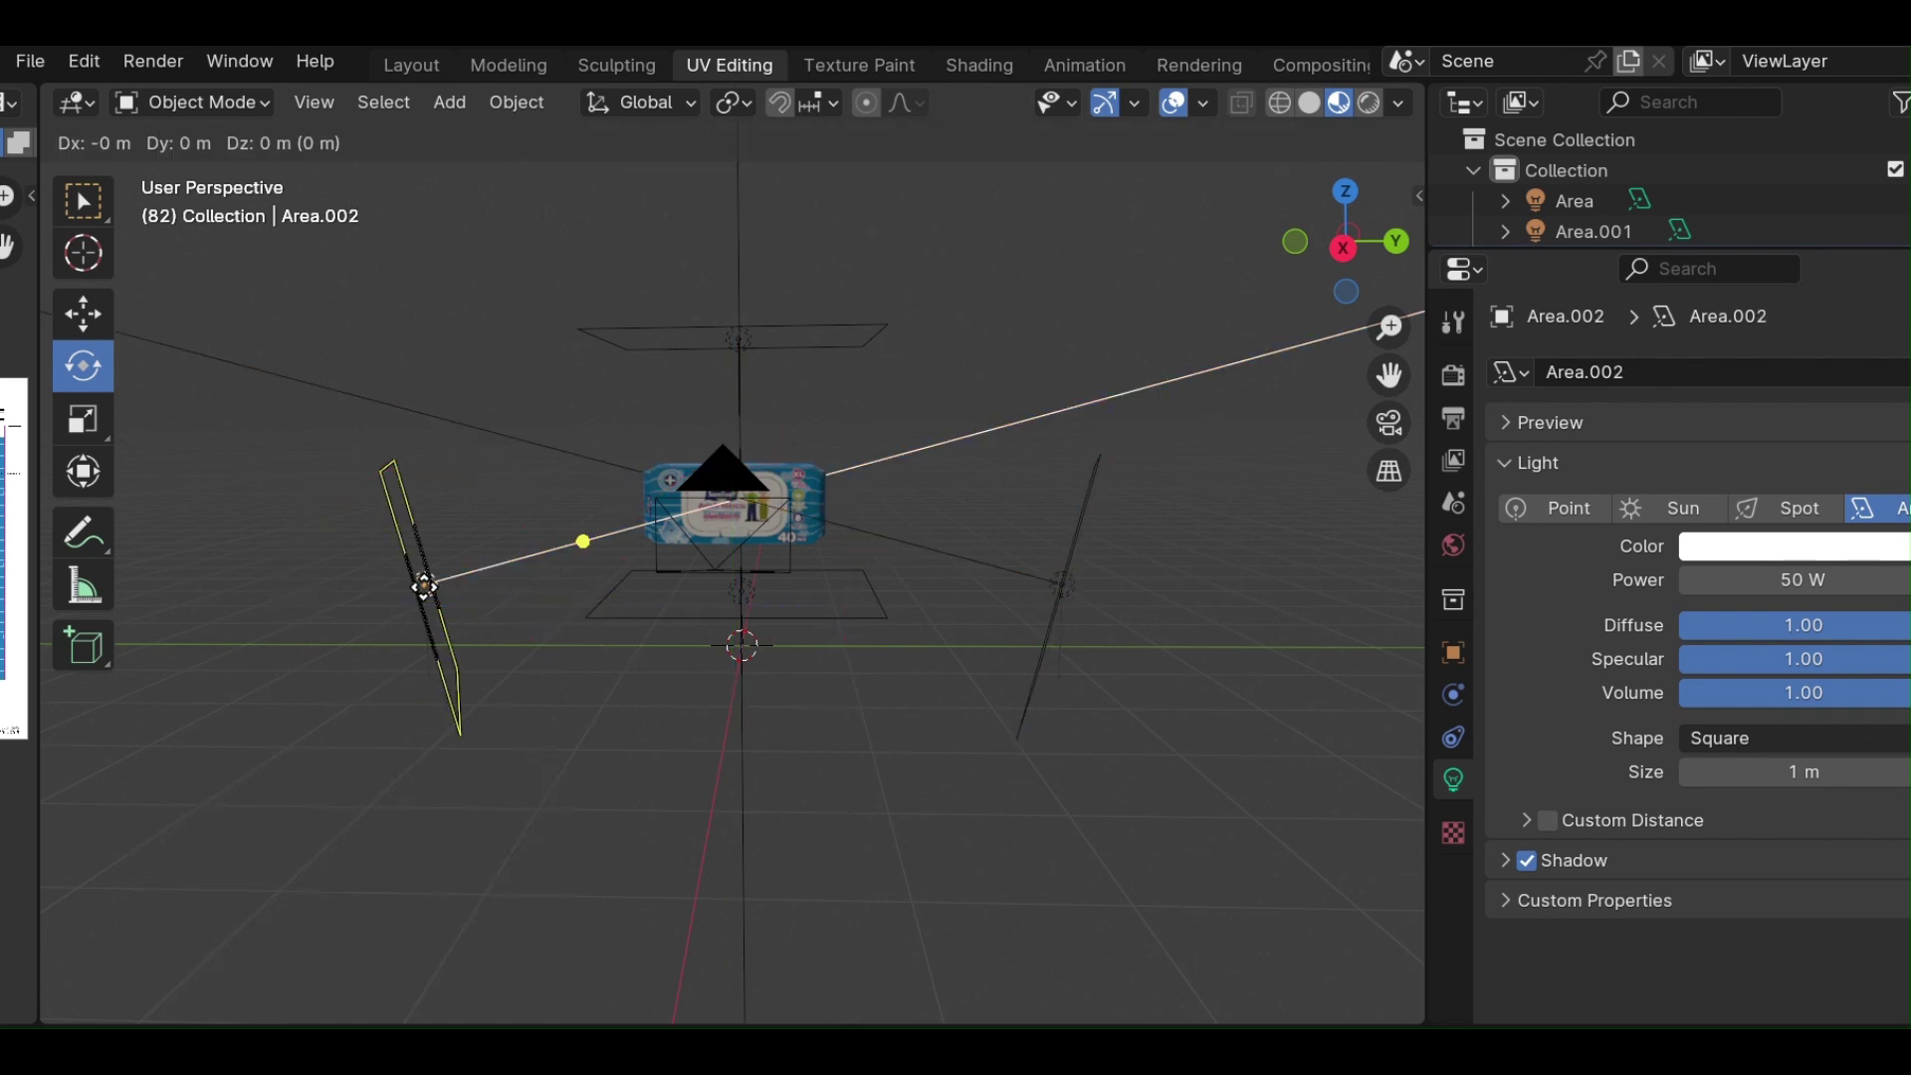
pyautogui.press('z')
pyautogui.press('x')
pyautogui.press('y')
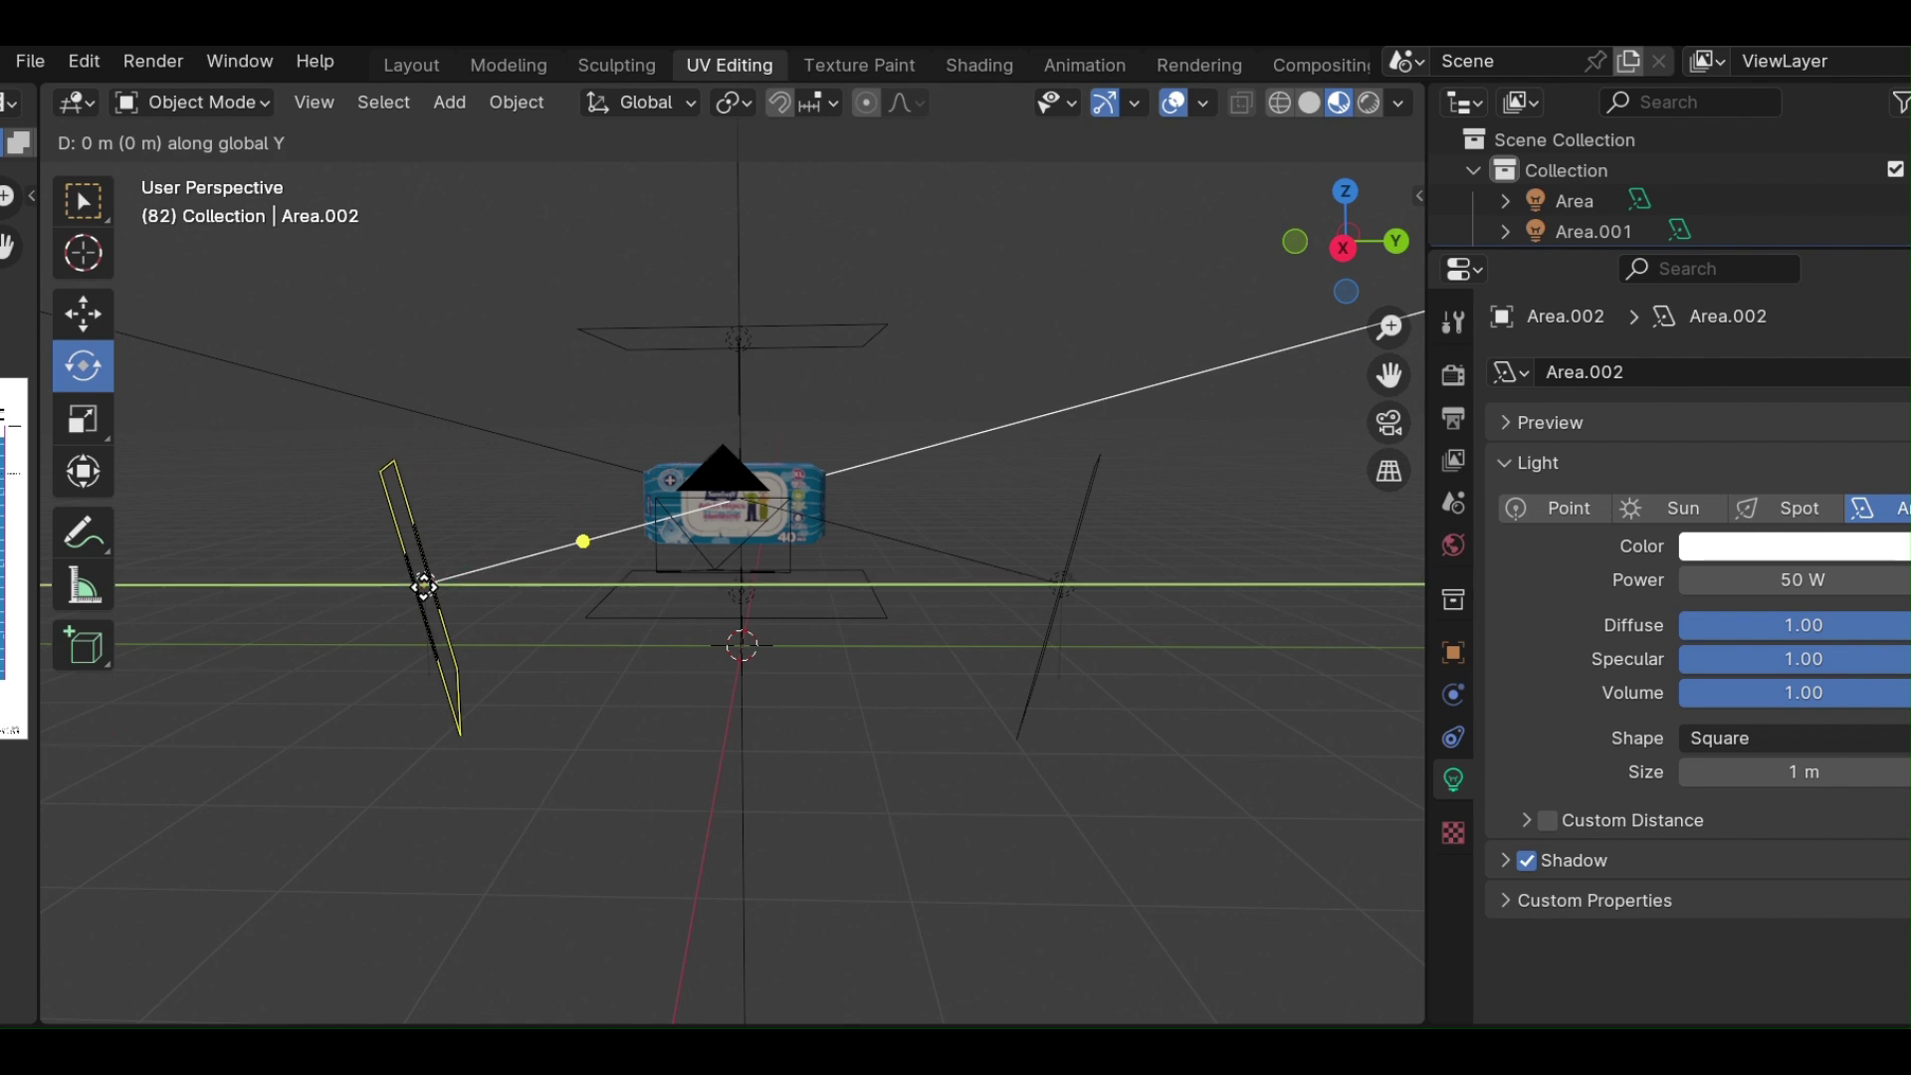
pyautogui.click(400, 590)
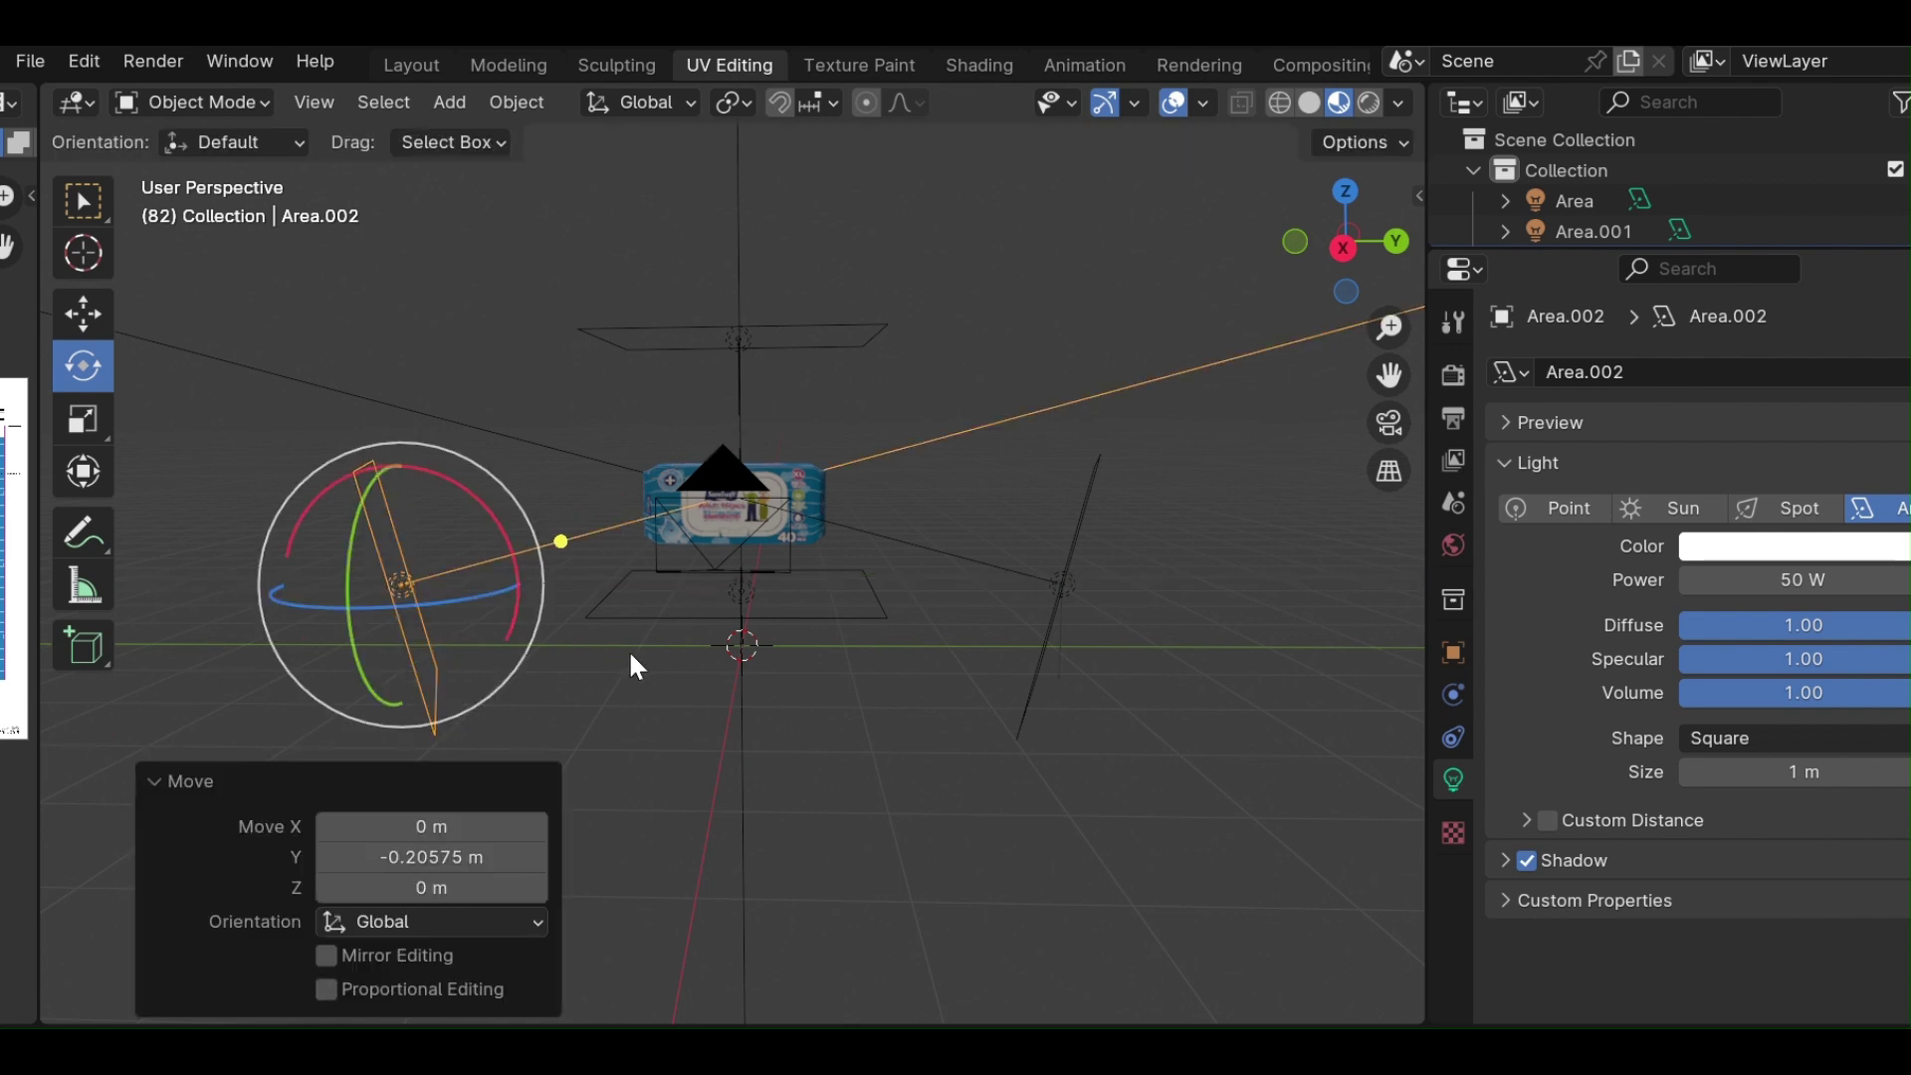
pyautogui.click(152, 61)
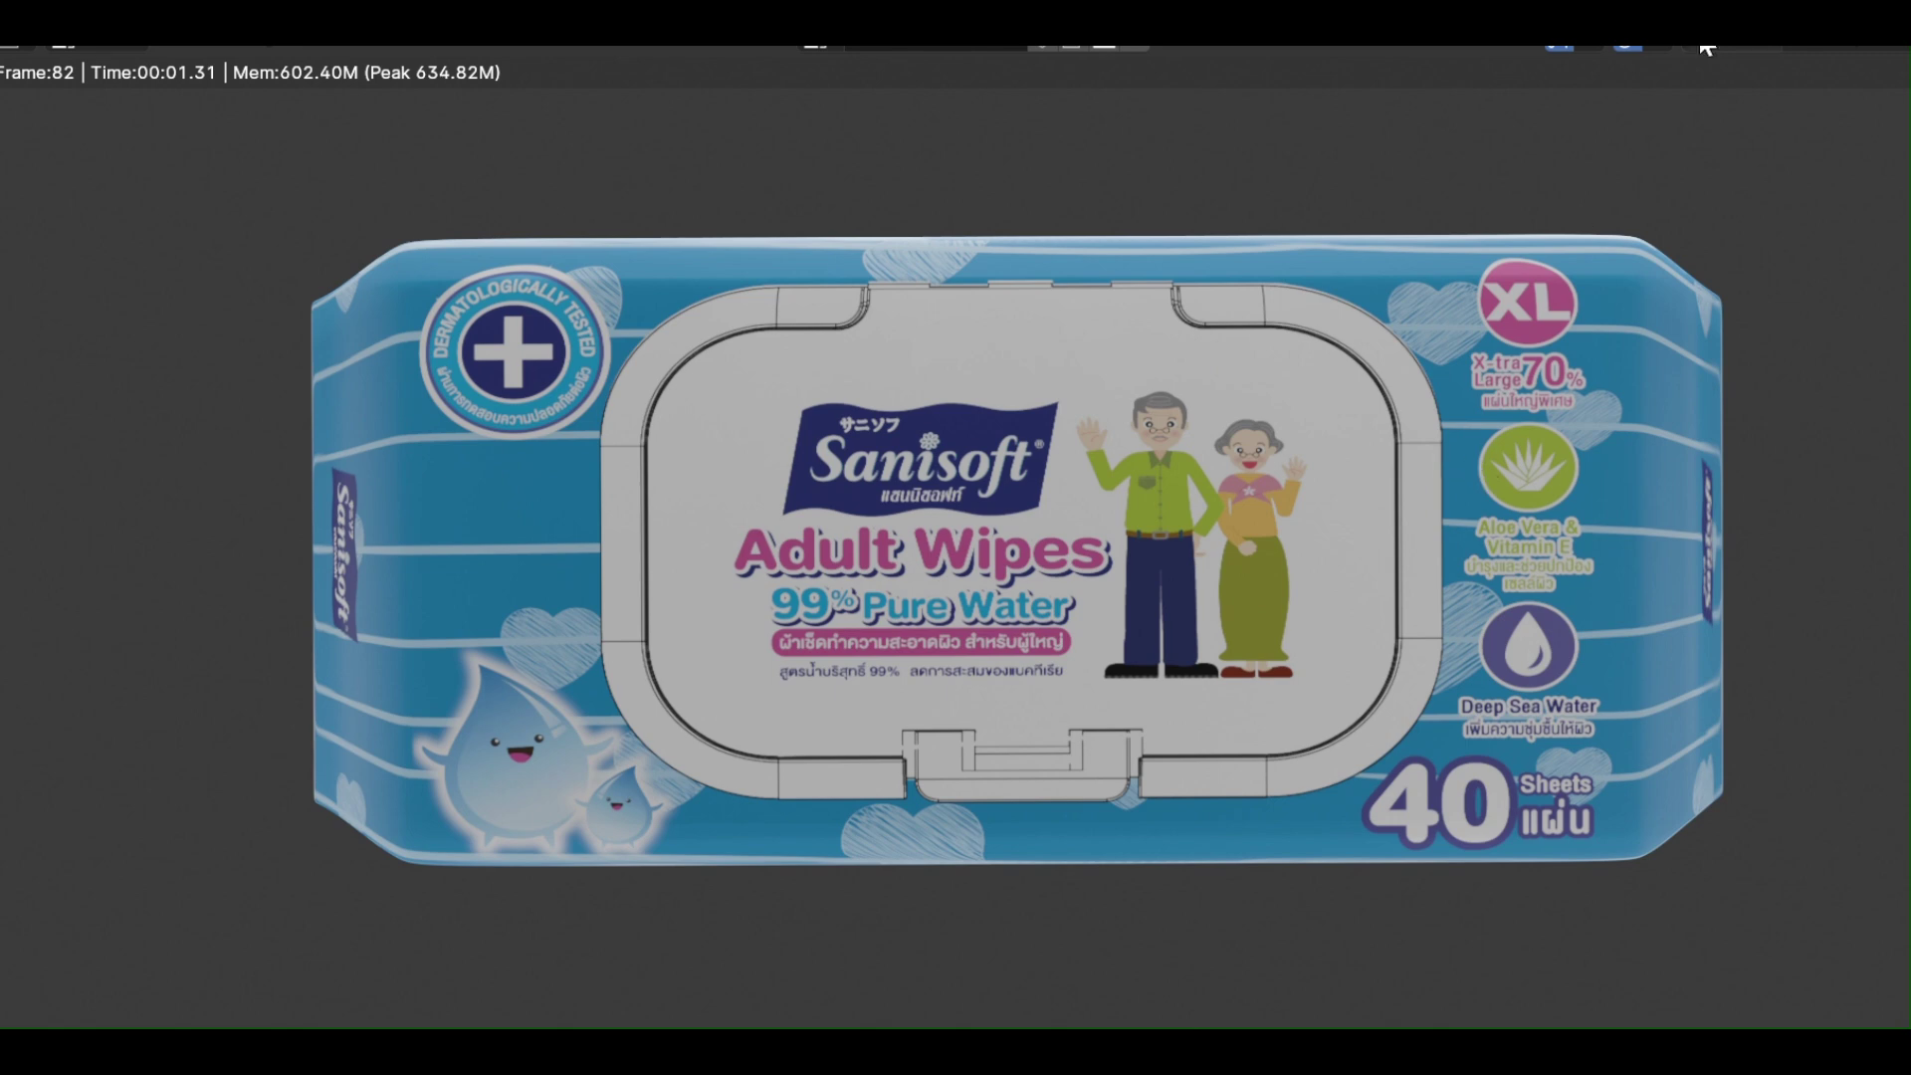
pyautogui.press('Escape')
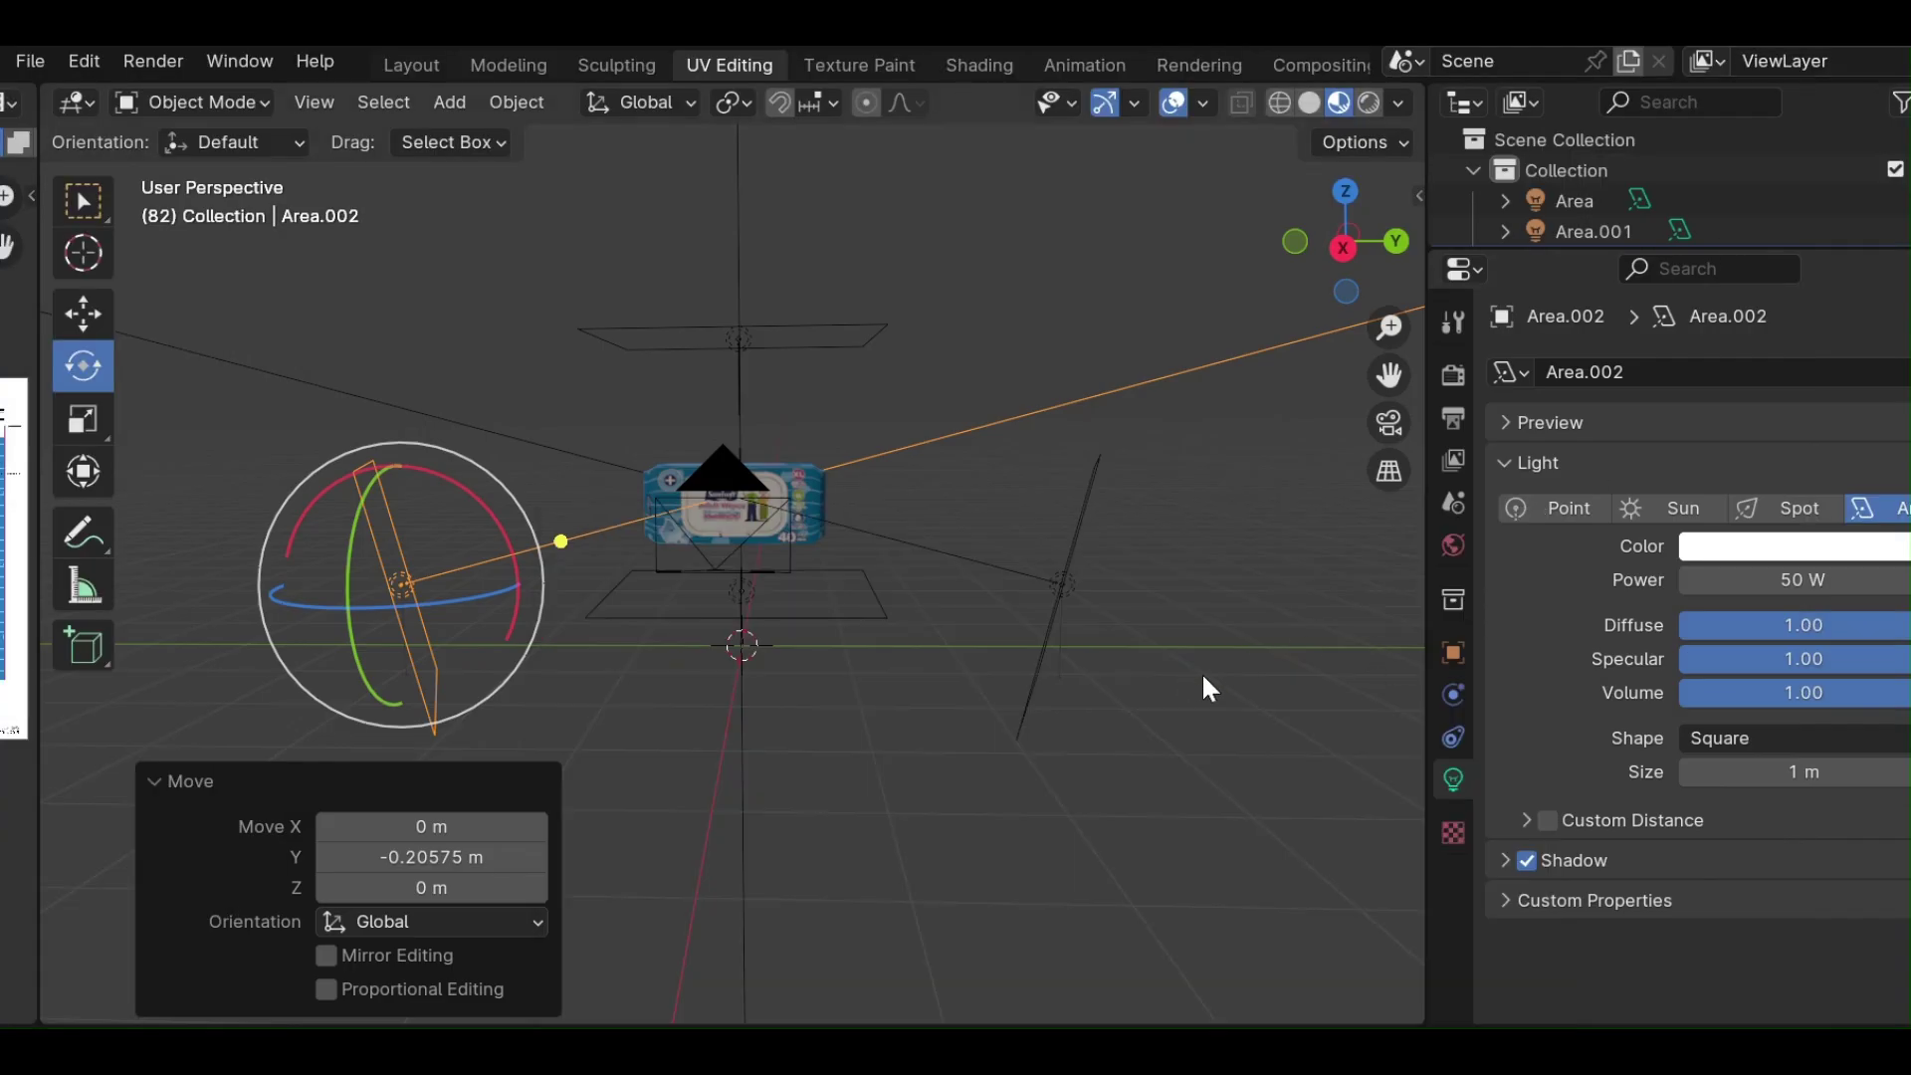
# Duplicate the right area light and place the copy about 4.5 m along X.
pyautogui.click(1254, 644)
pyautogui.moveTo(1256, 632); pyautogui.dragTo(1165, 769, button='middle')
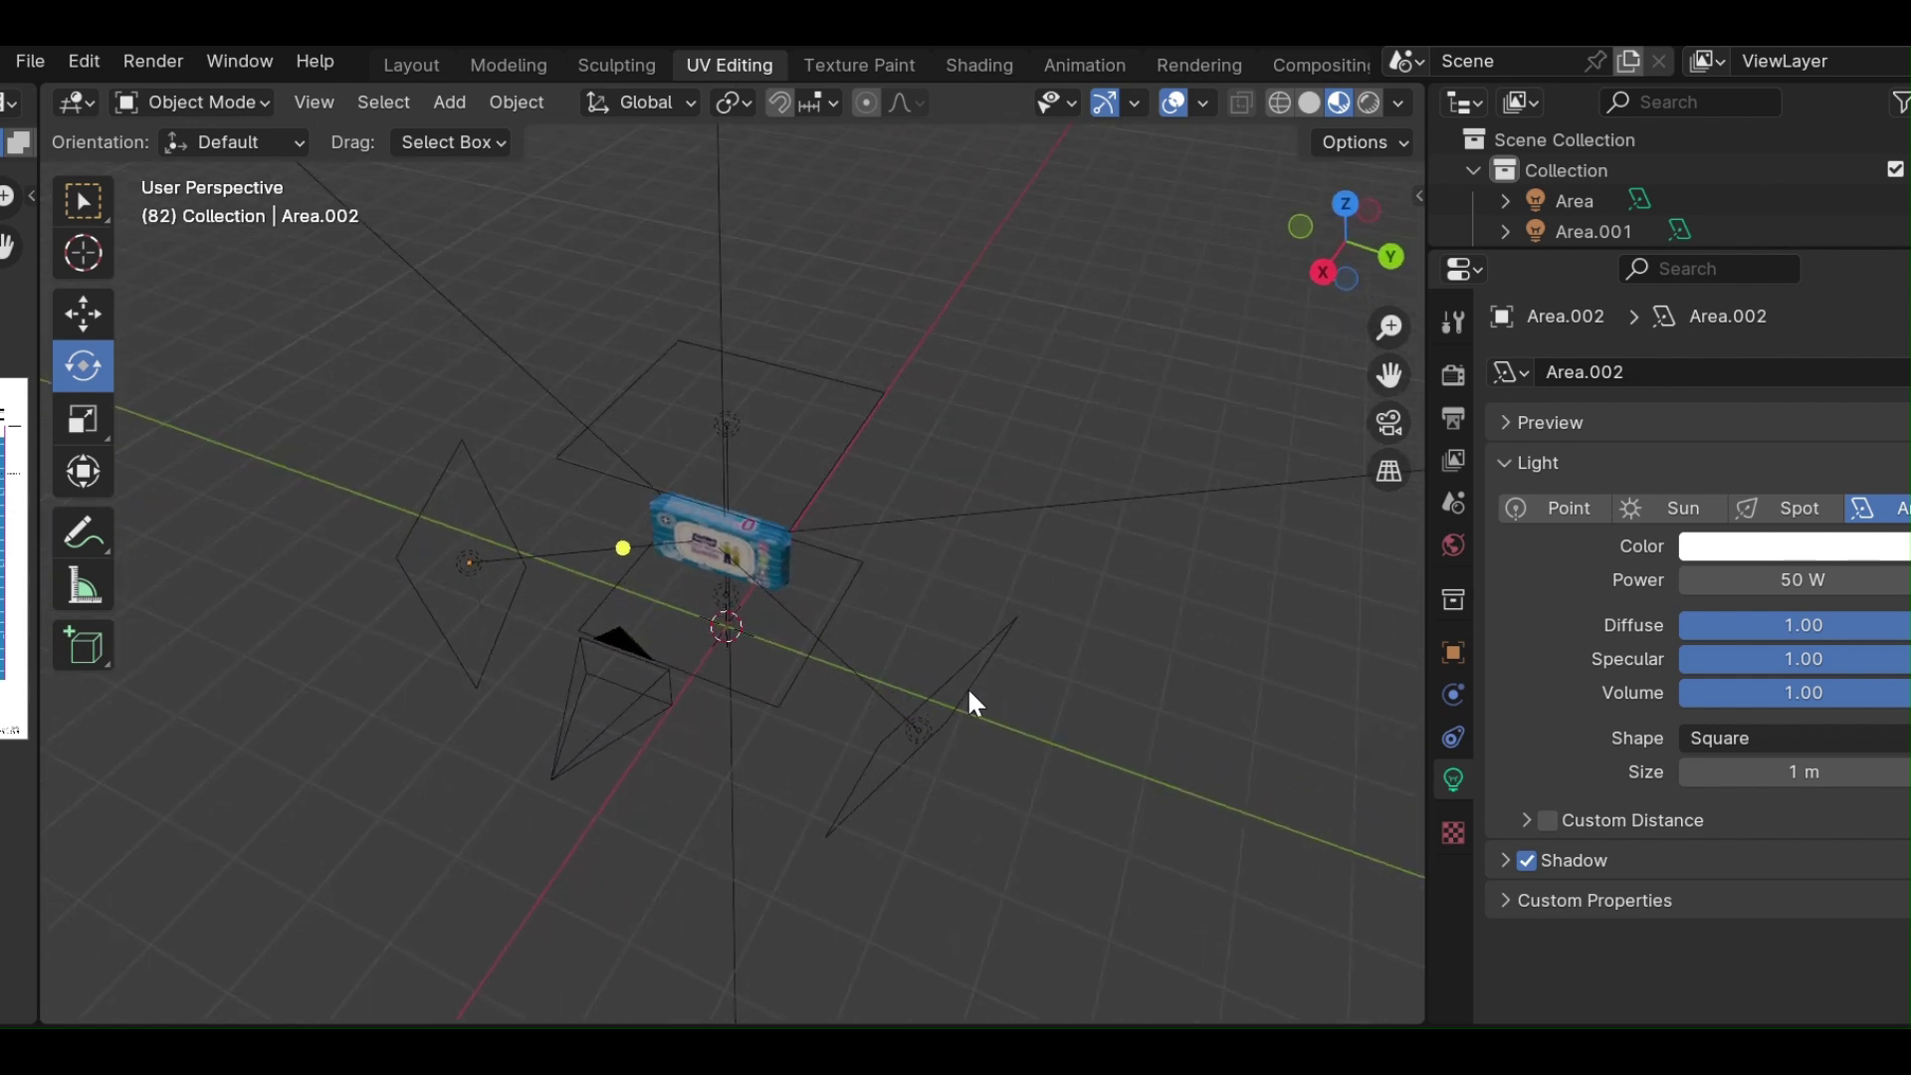
pyautogui.click(969, 692)
pyautogui.rightClick(1057, 643)
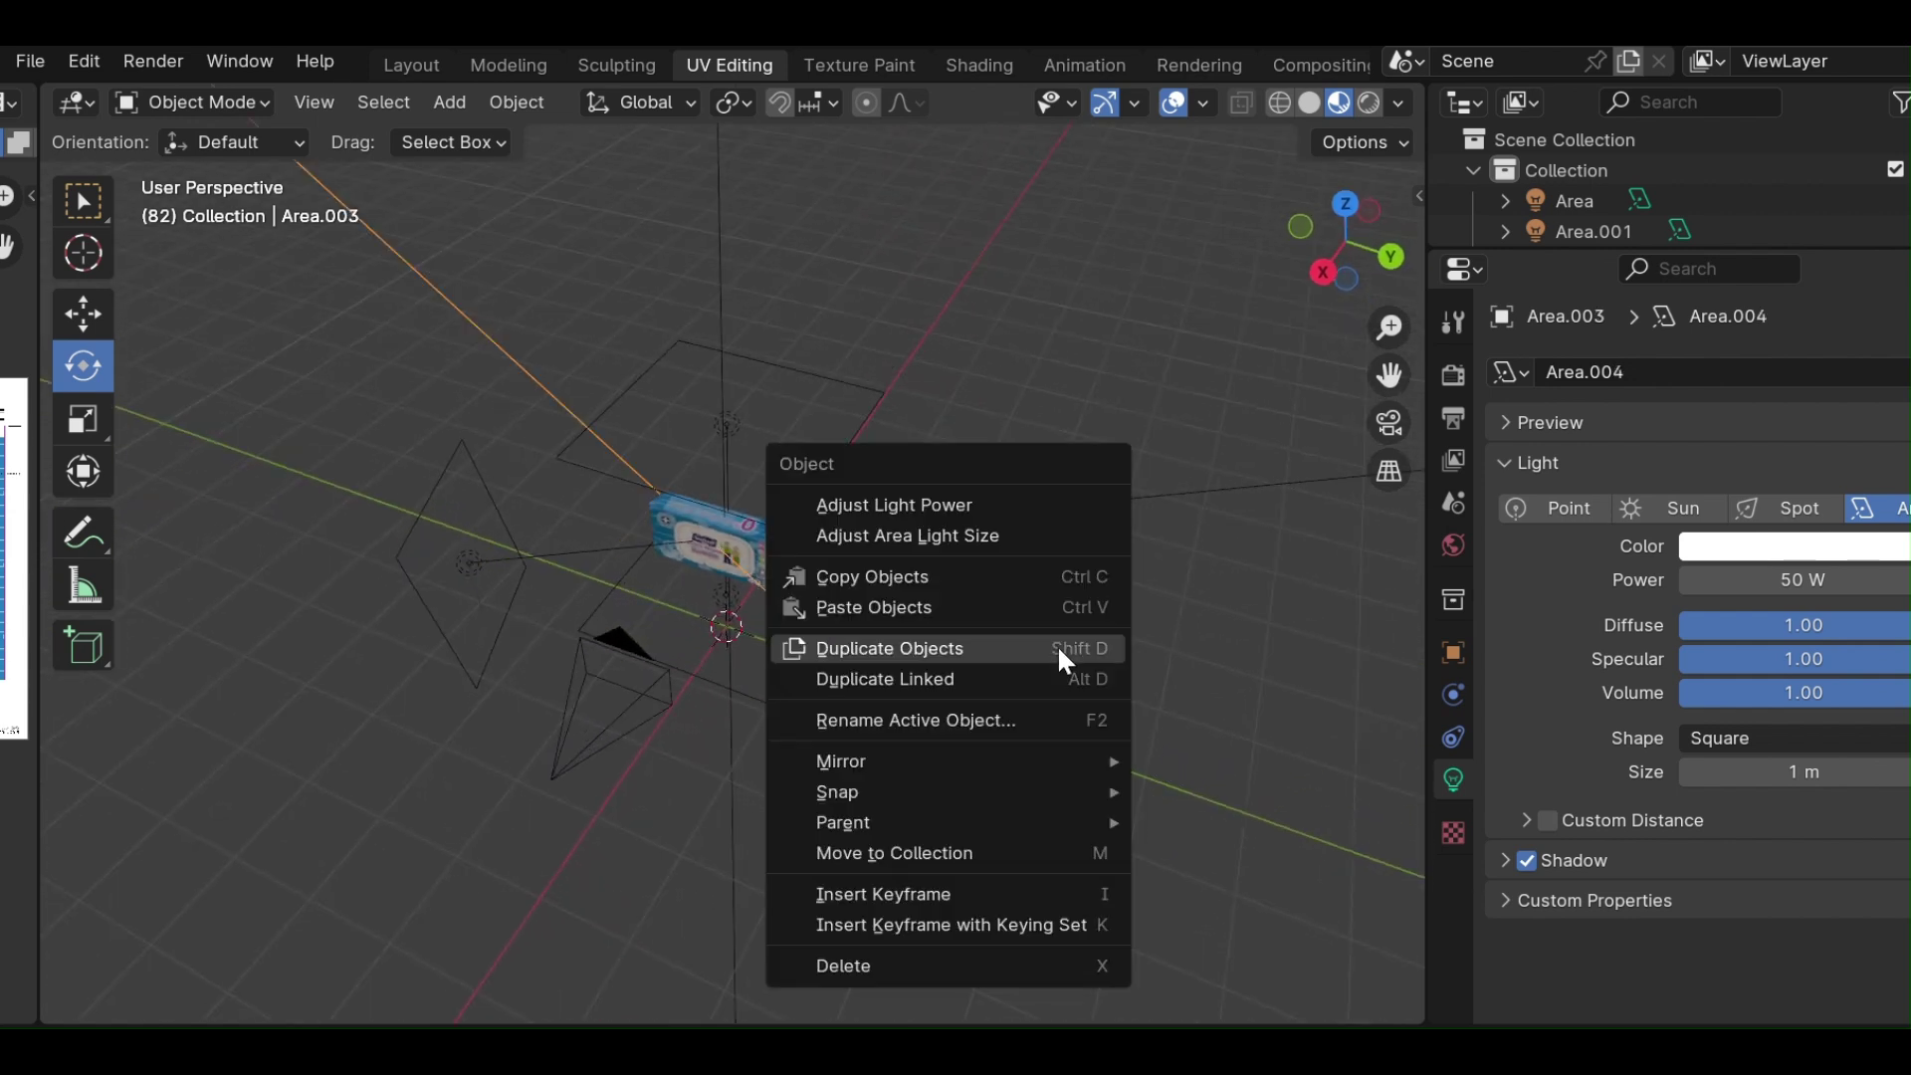
pyautogui.moveTo(1245, 648)
pyautogui.mouseDown(button='middle')
pyautogui.moveTo(1155, 695)
pyautogui.moveTo(1167, 563)
pyautogui.moveTo(1005, 569)
pyautogui.mouseUp(button='middle')
pyautogui.click(1007, 571)
pyautogui.rightClick(1020, 586)
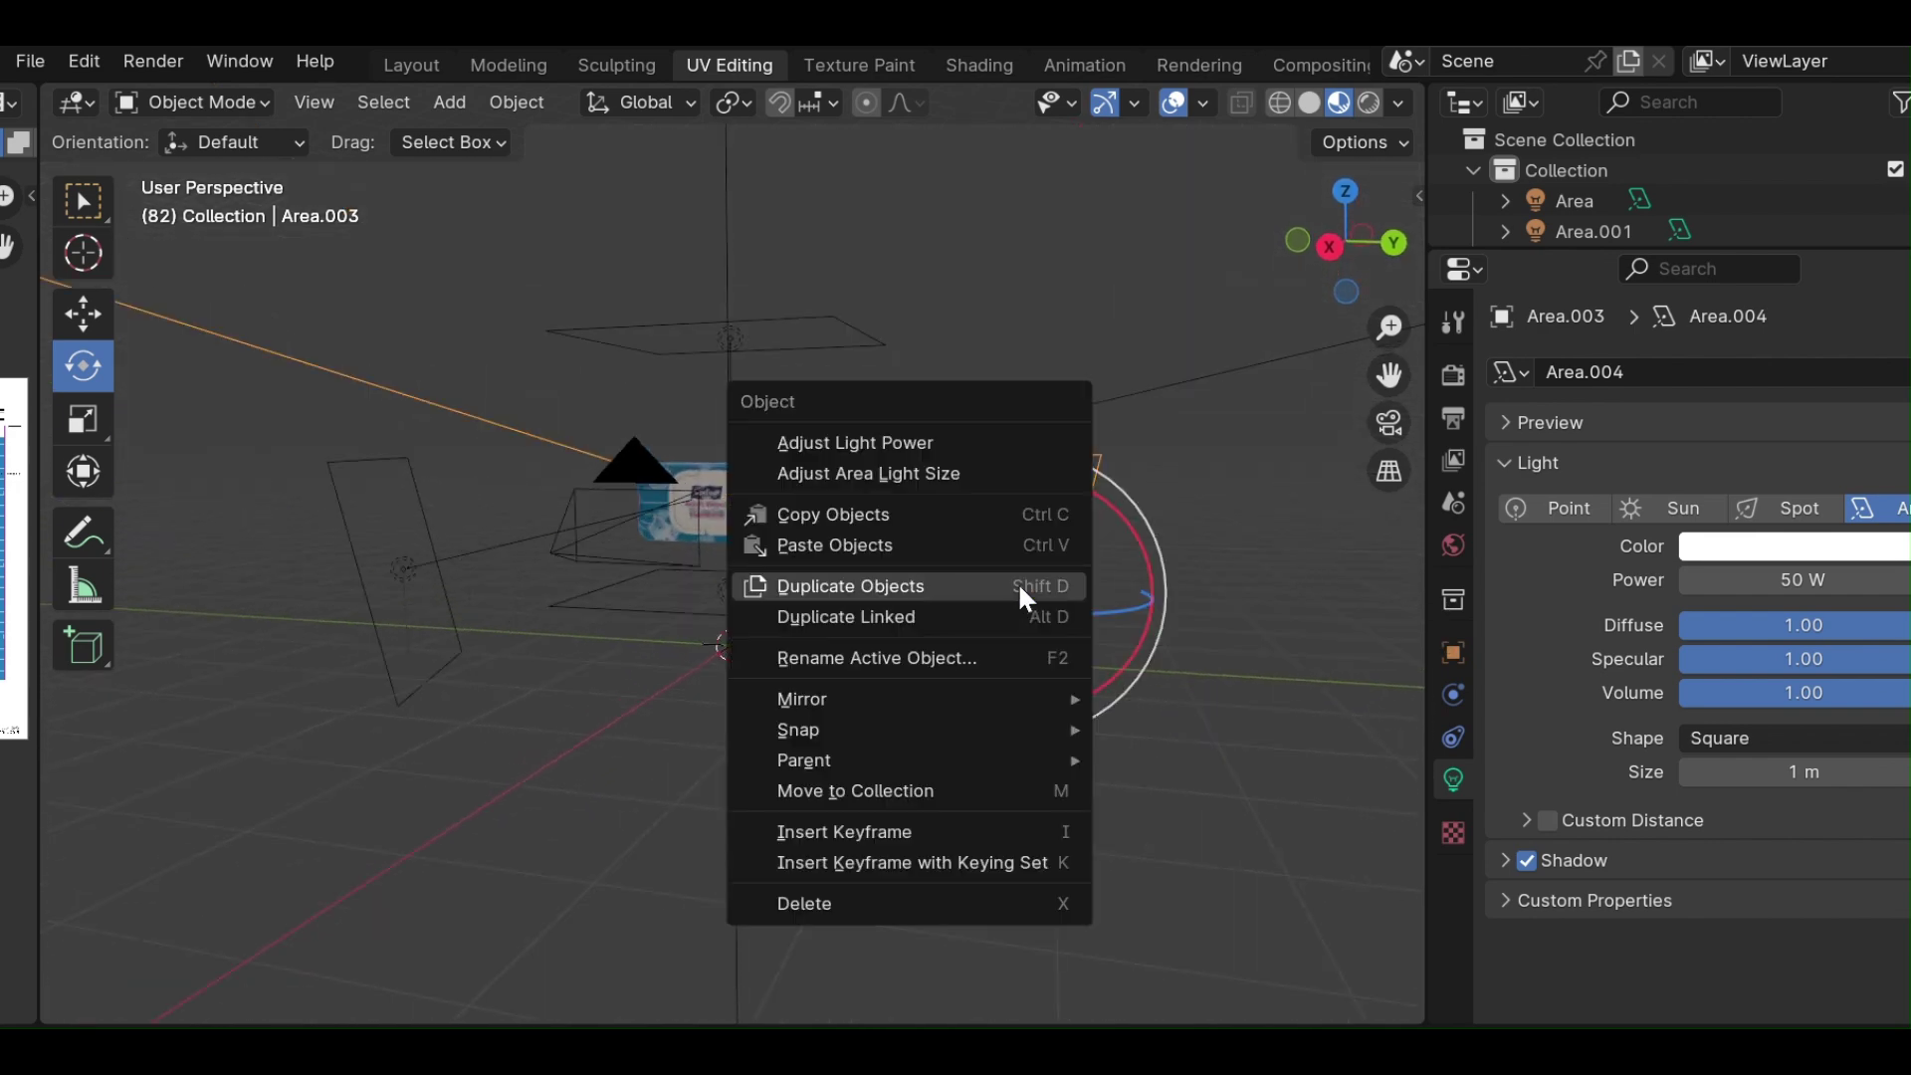
pyautogui.click(1019, 588)
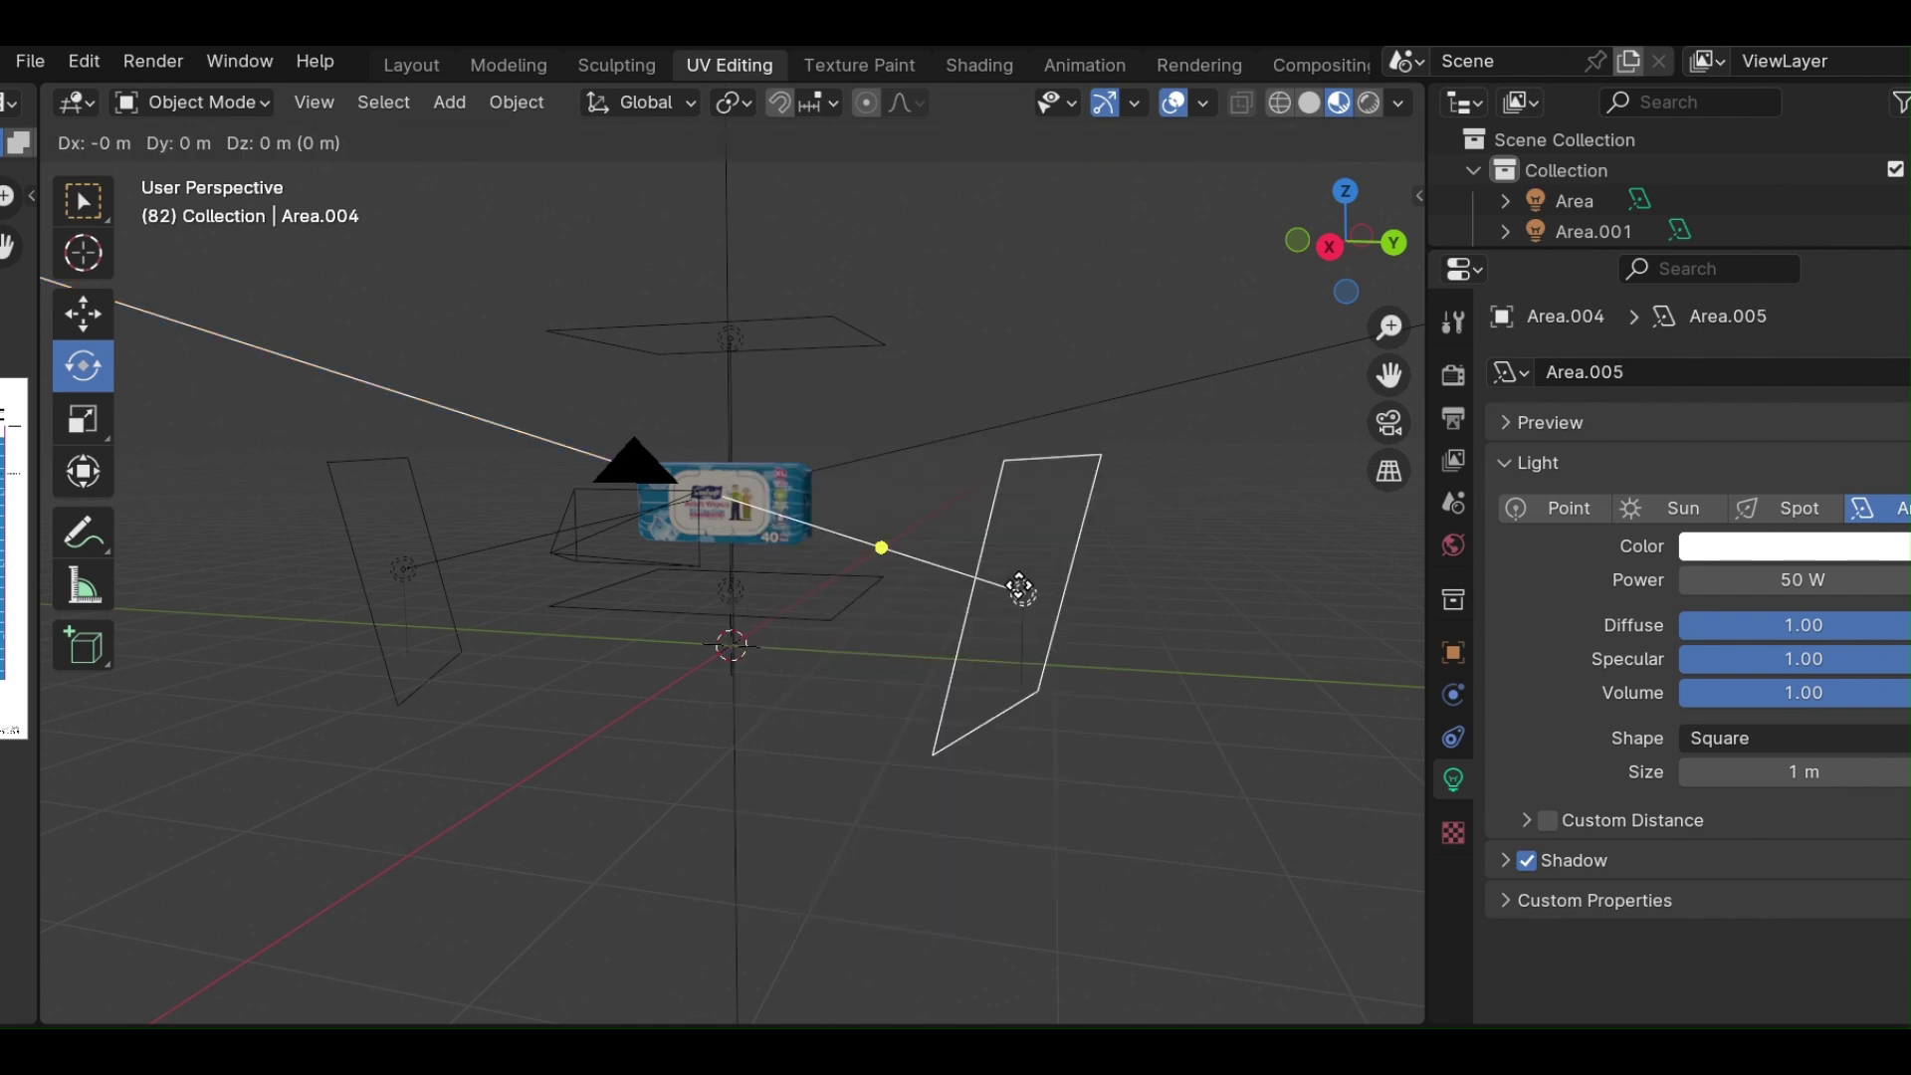
pyautogui.press('z')
pyautogui.press('x')
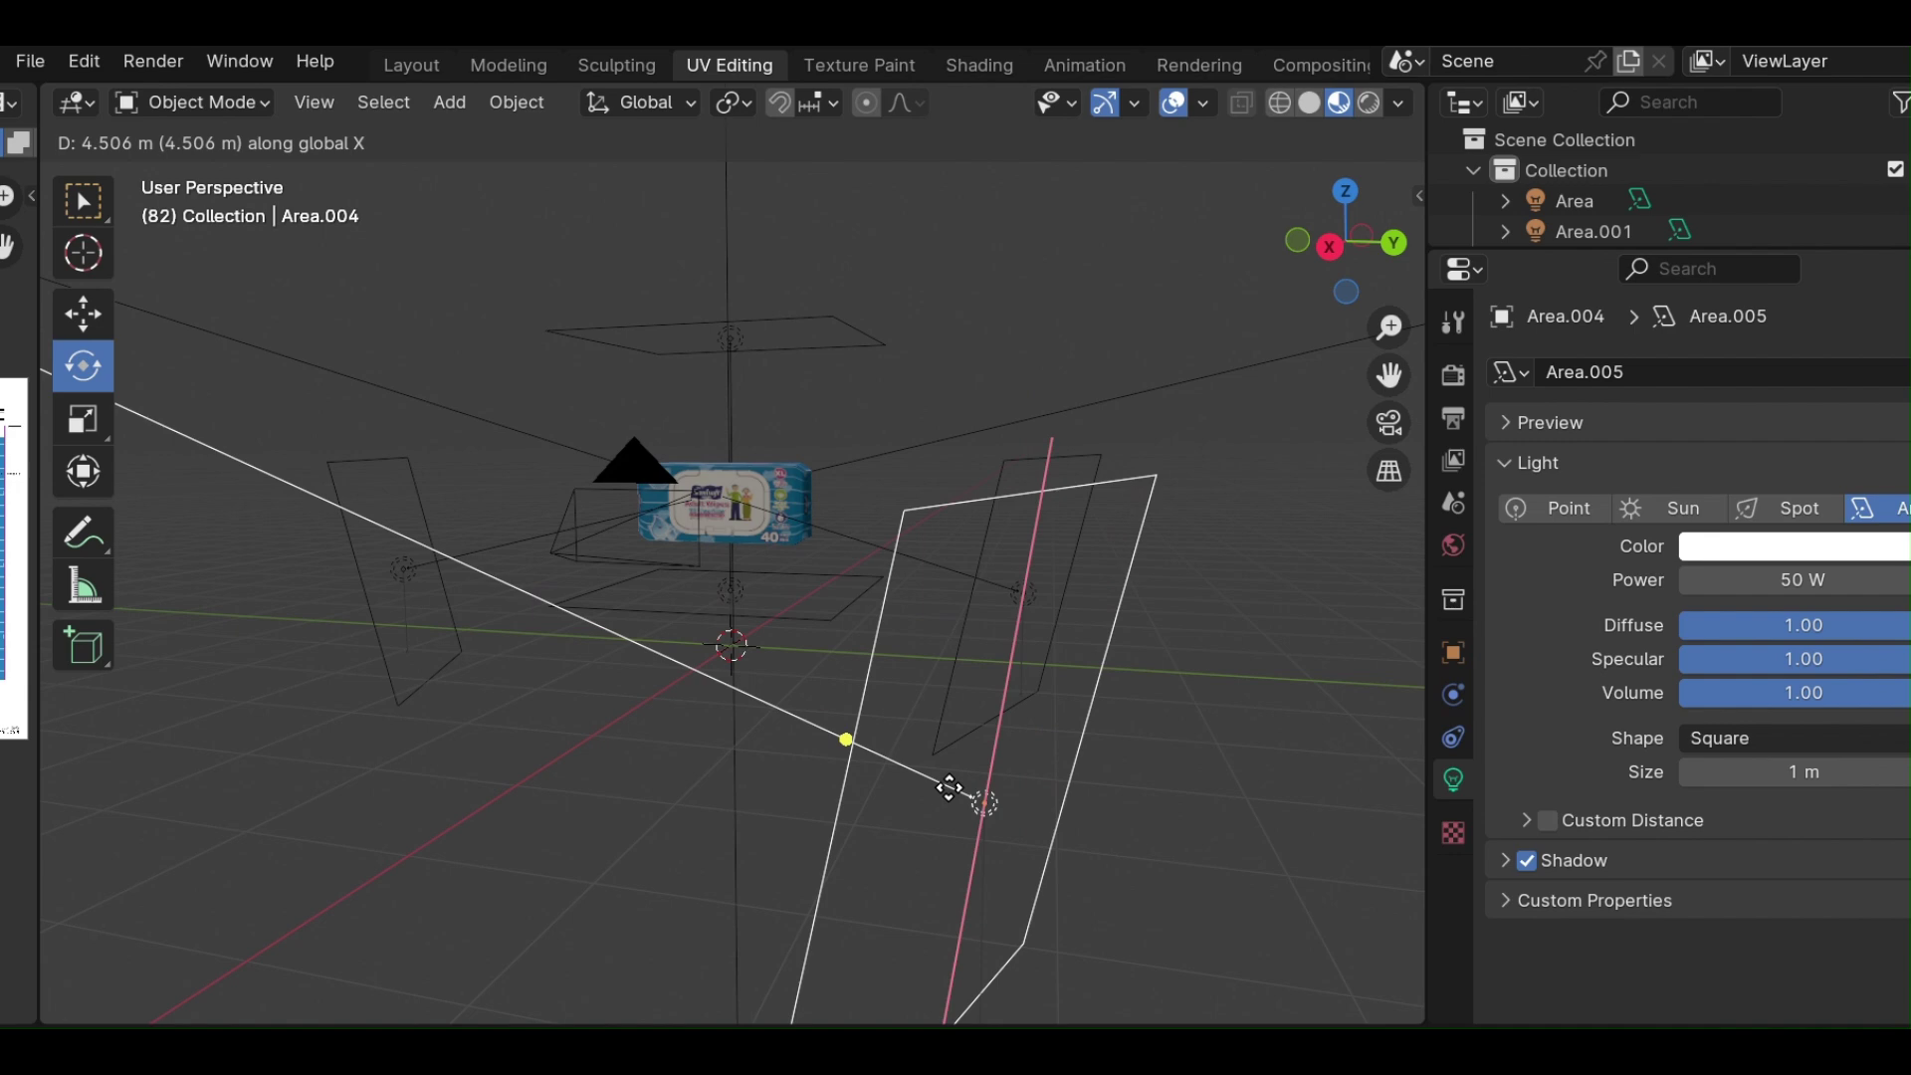
pyautogui.click(949, 788)
# Move the new light Area.004 about 1.8 m along Y and turn it about 60° toward the package.
pyautogui.press('g')
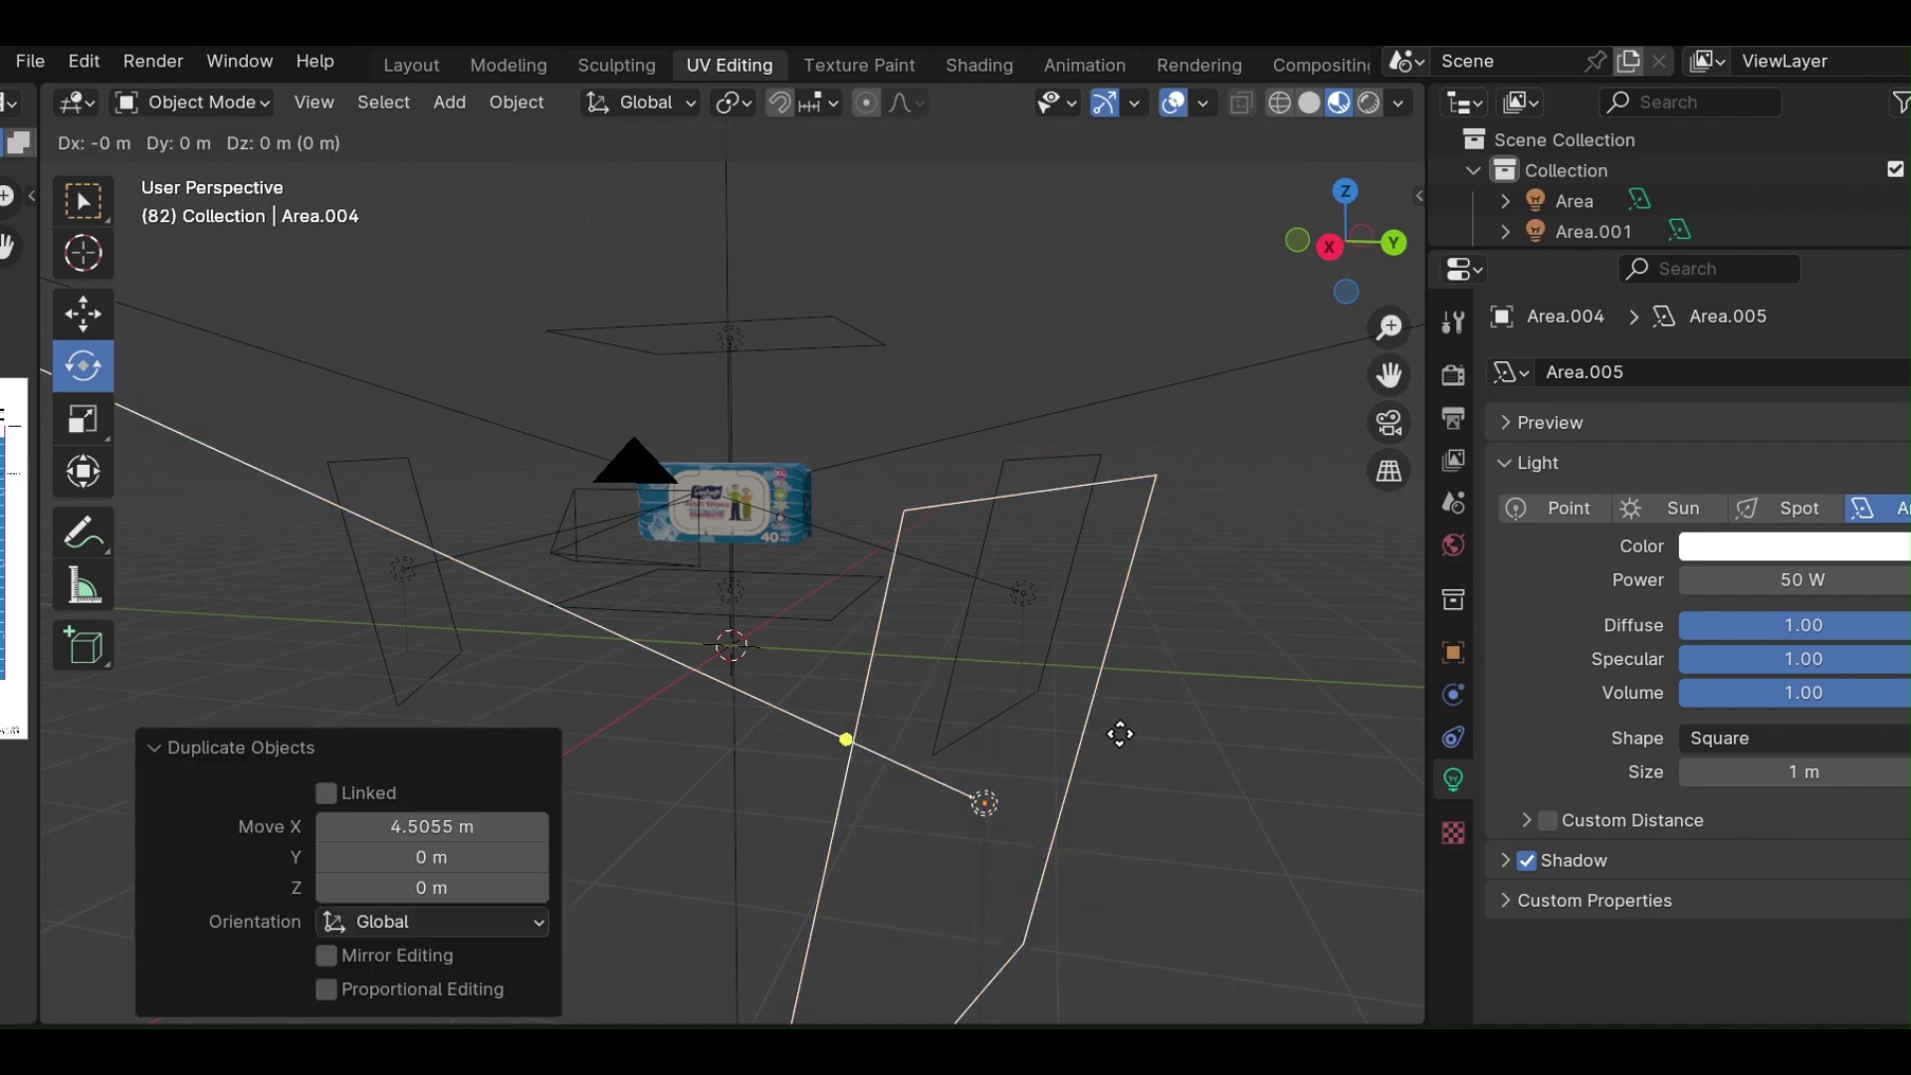
pyautogui.press('z')
pyautogui.press('x')
pyautogui.press('y')
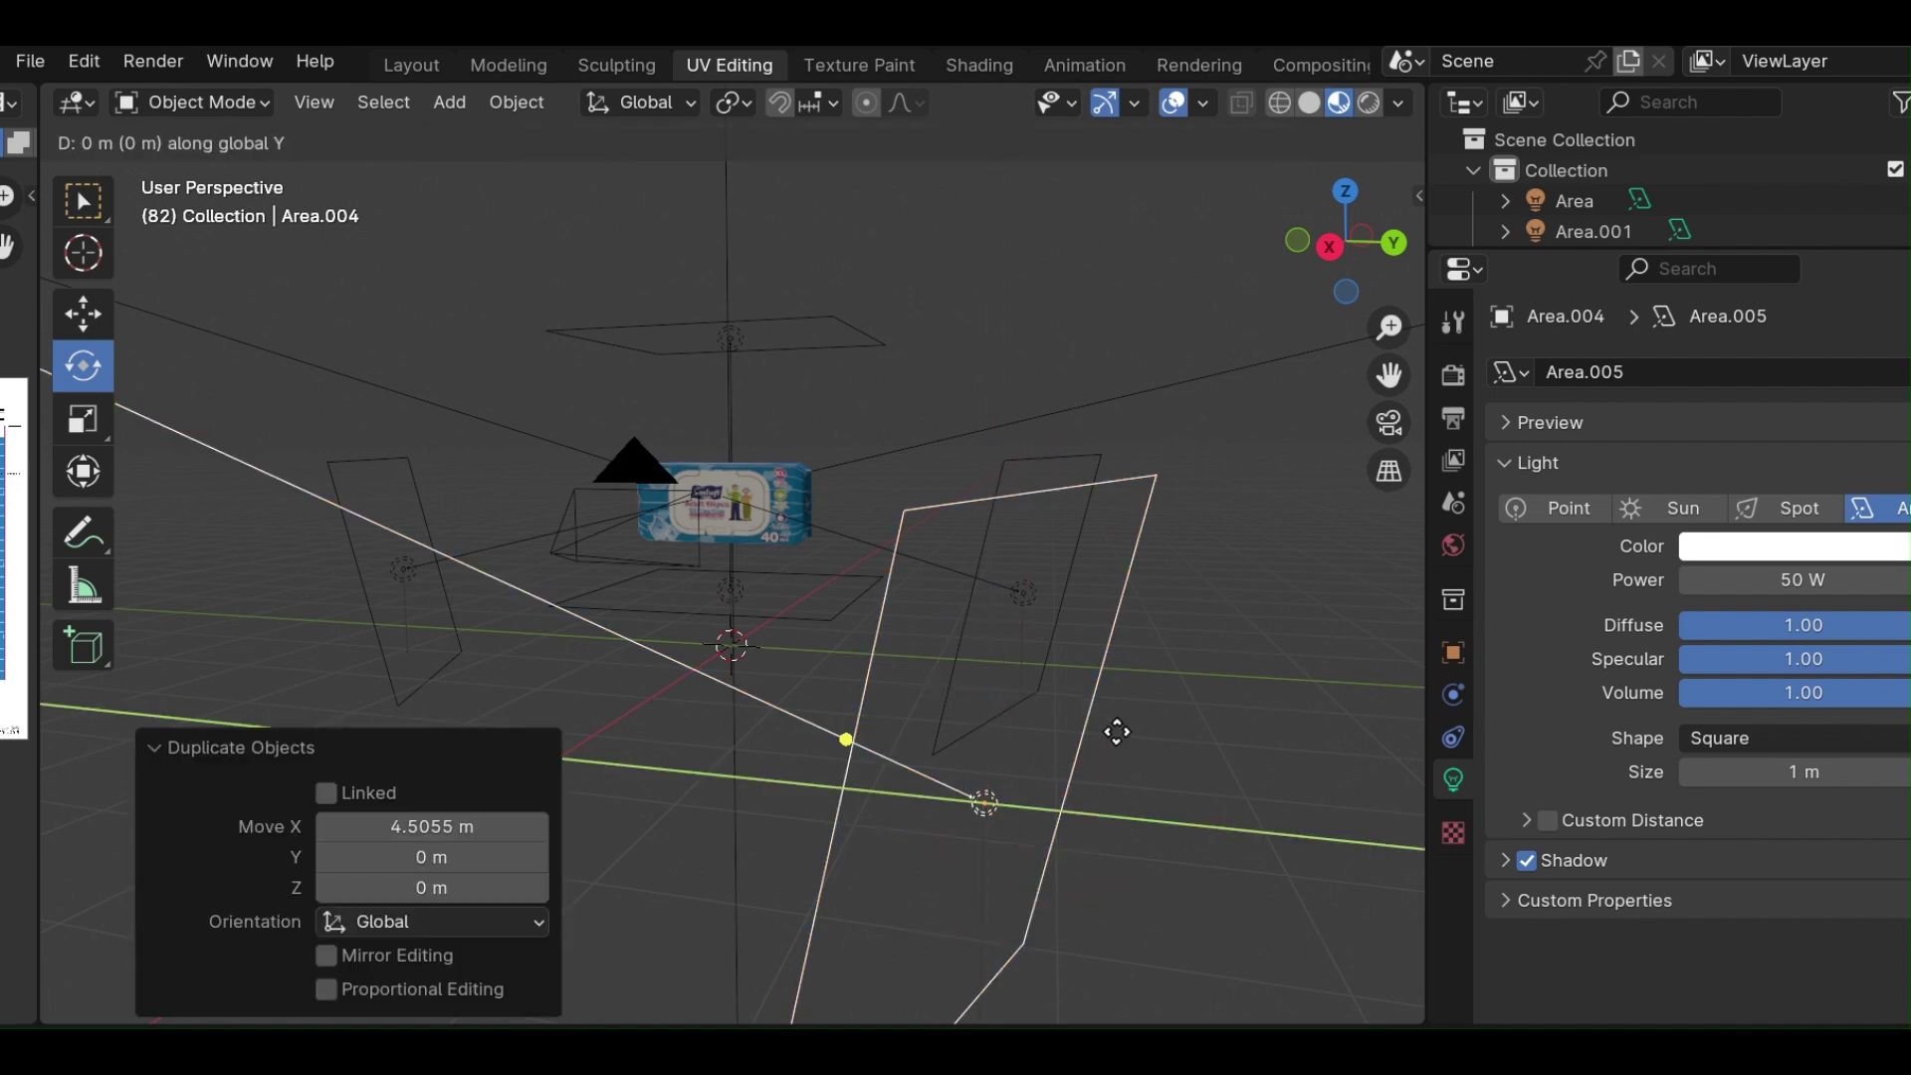
pyautogui.click(631, 712)
pyautogui.moveTo(1085, 630)
pyautogui.mouseDown(button='middle')
pyautogui.moveTo(788, 755)
pyautogui.moveTo(1174, 749)
pyautogui.moveTo(1214, 694)
pyautogui.mouseUp(button='middle')
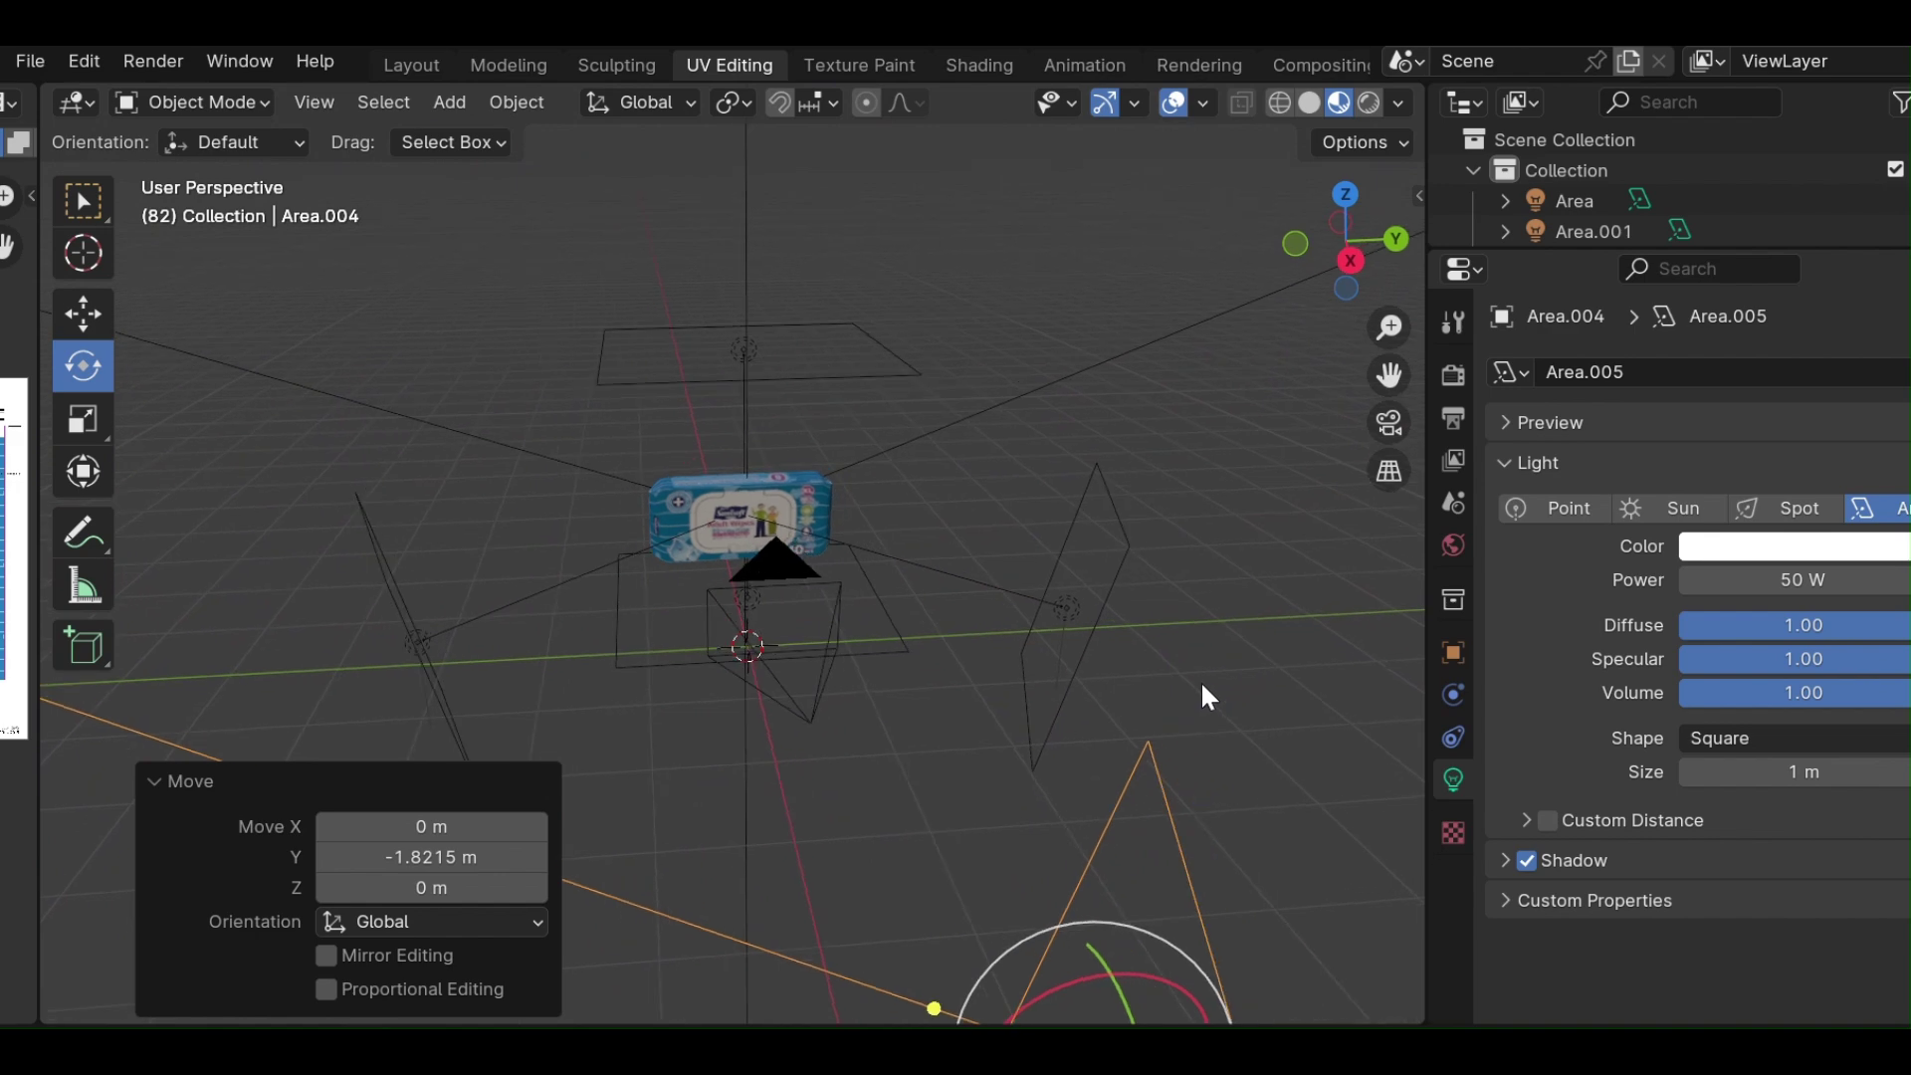
pyautogui.scroll(-2, 1202, 687)
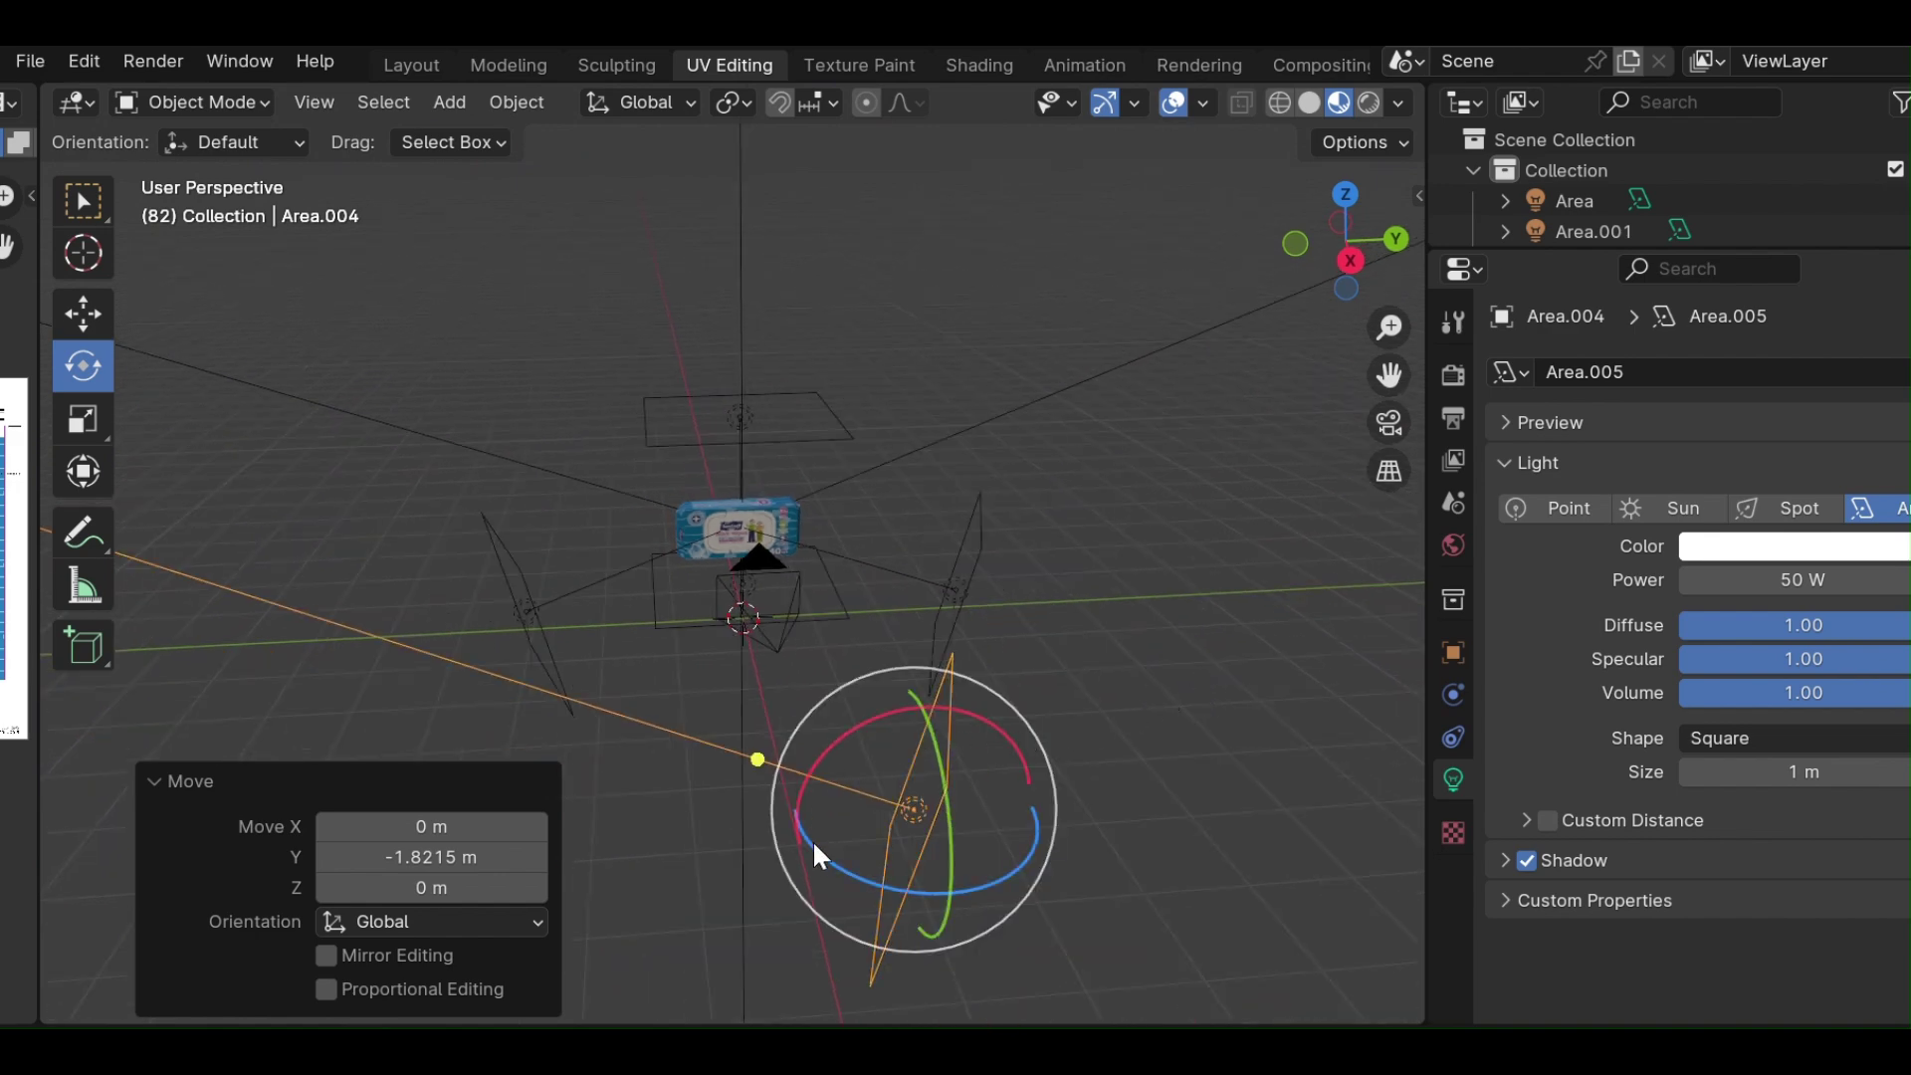
pyautogui.moveTo(813, 839); pyautogui.dragTo(791, 705)
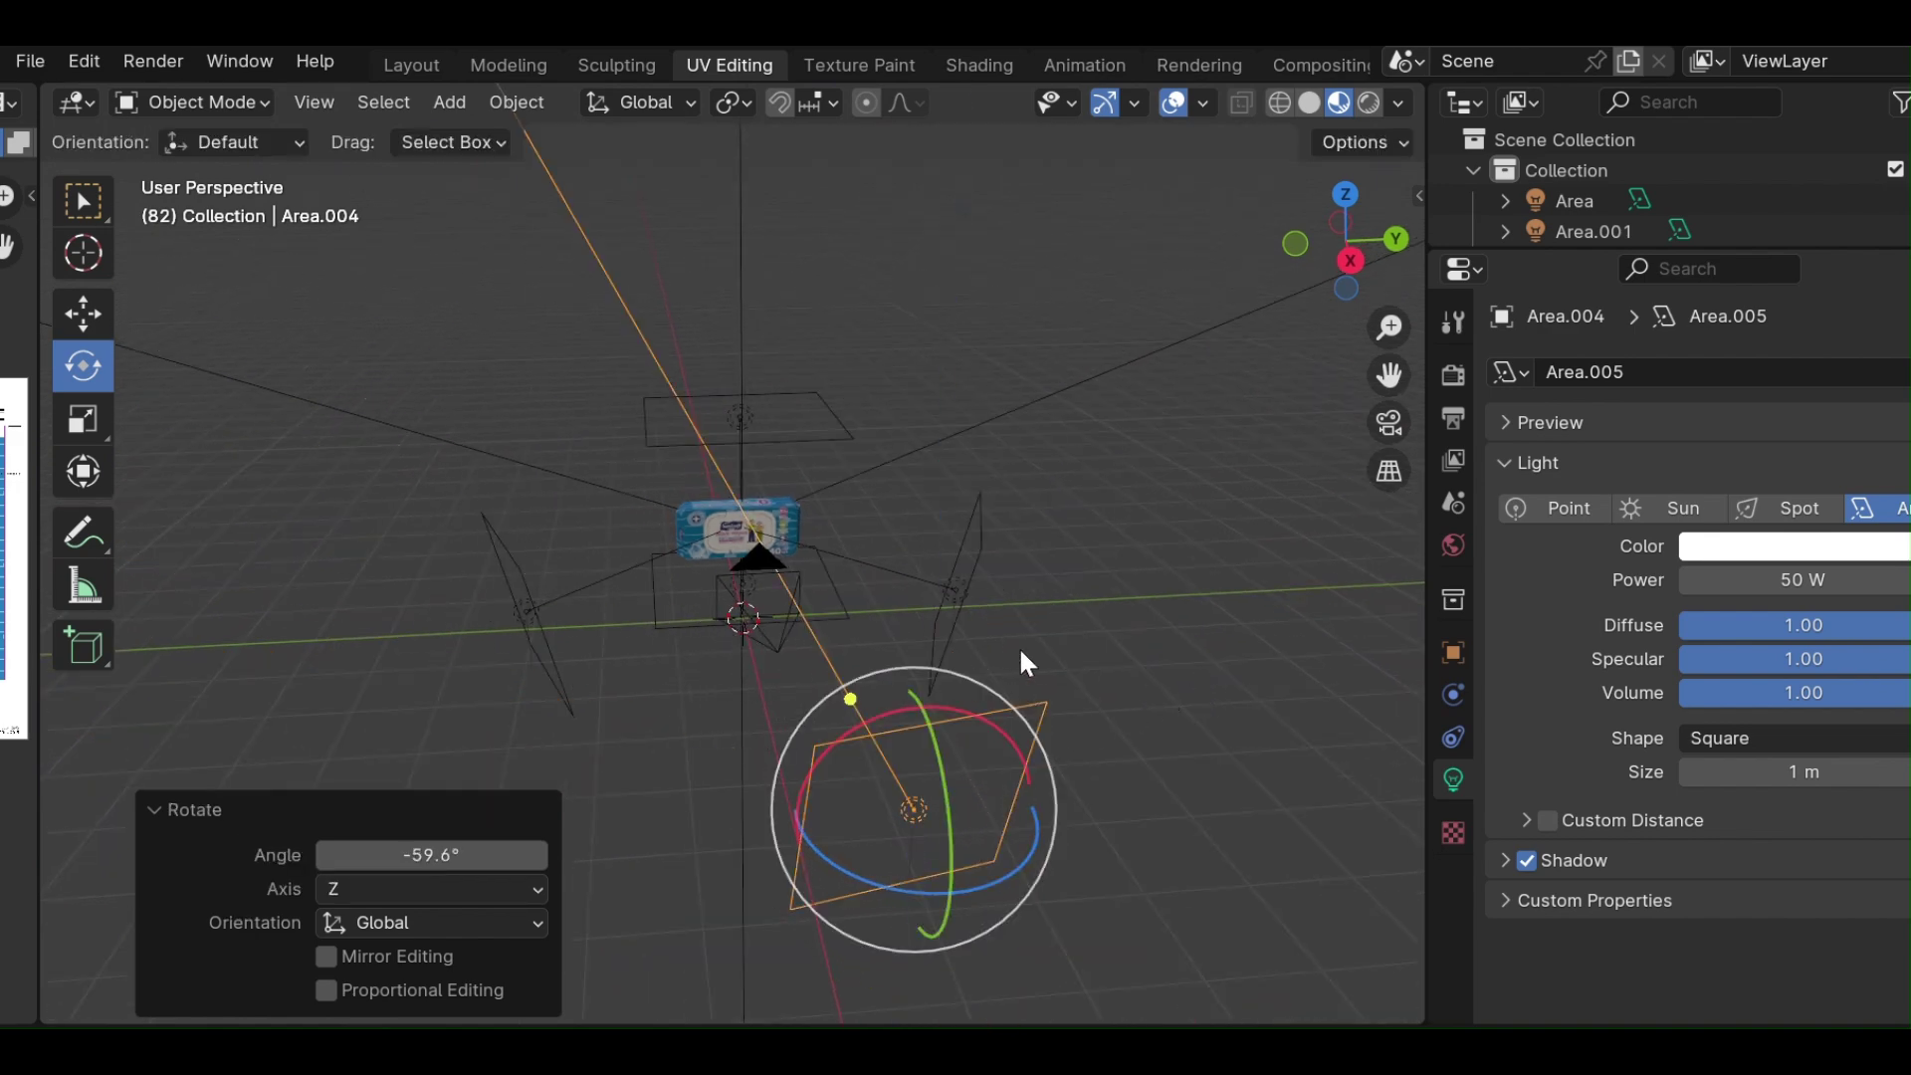
pyautogui.moveTo(1018, 647)
pyautogui.mouseDown(button='middle')
pyautogui.moveTo(810, 659)
pyautogui.moveTo(802, 572)
pyautogui.moveTo(816, 606)
pyautogui.mouseUp(button='middle')
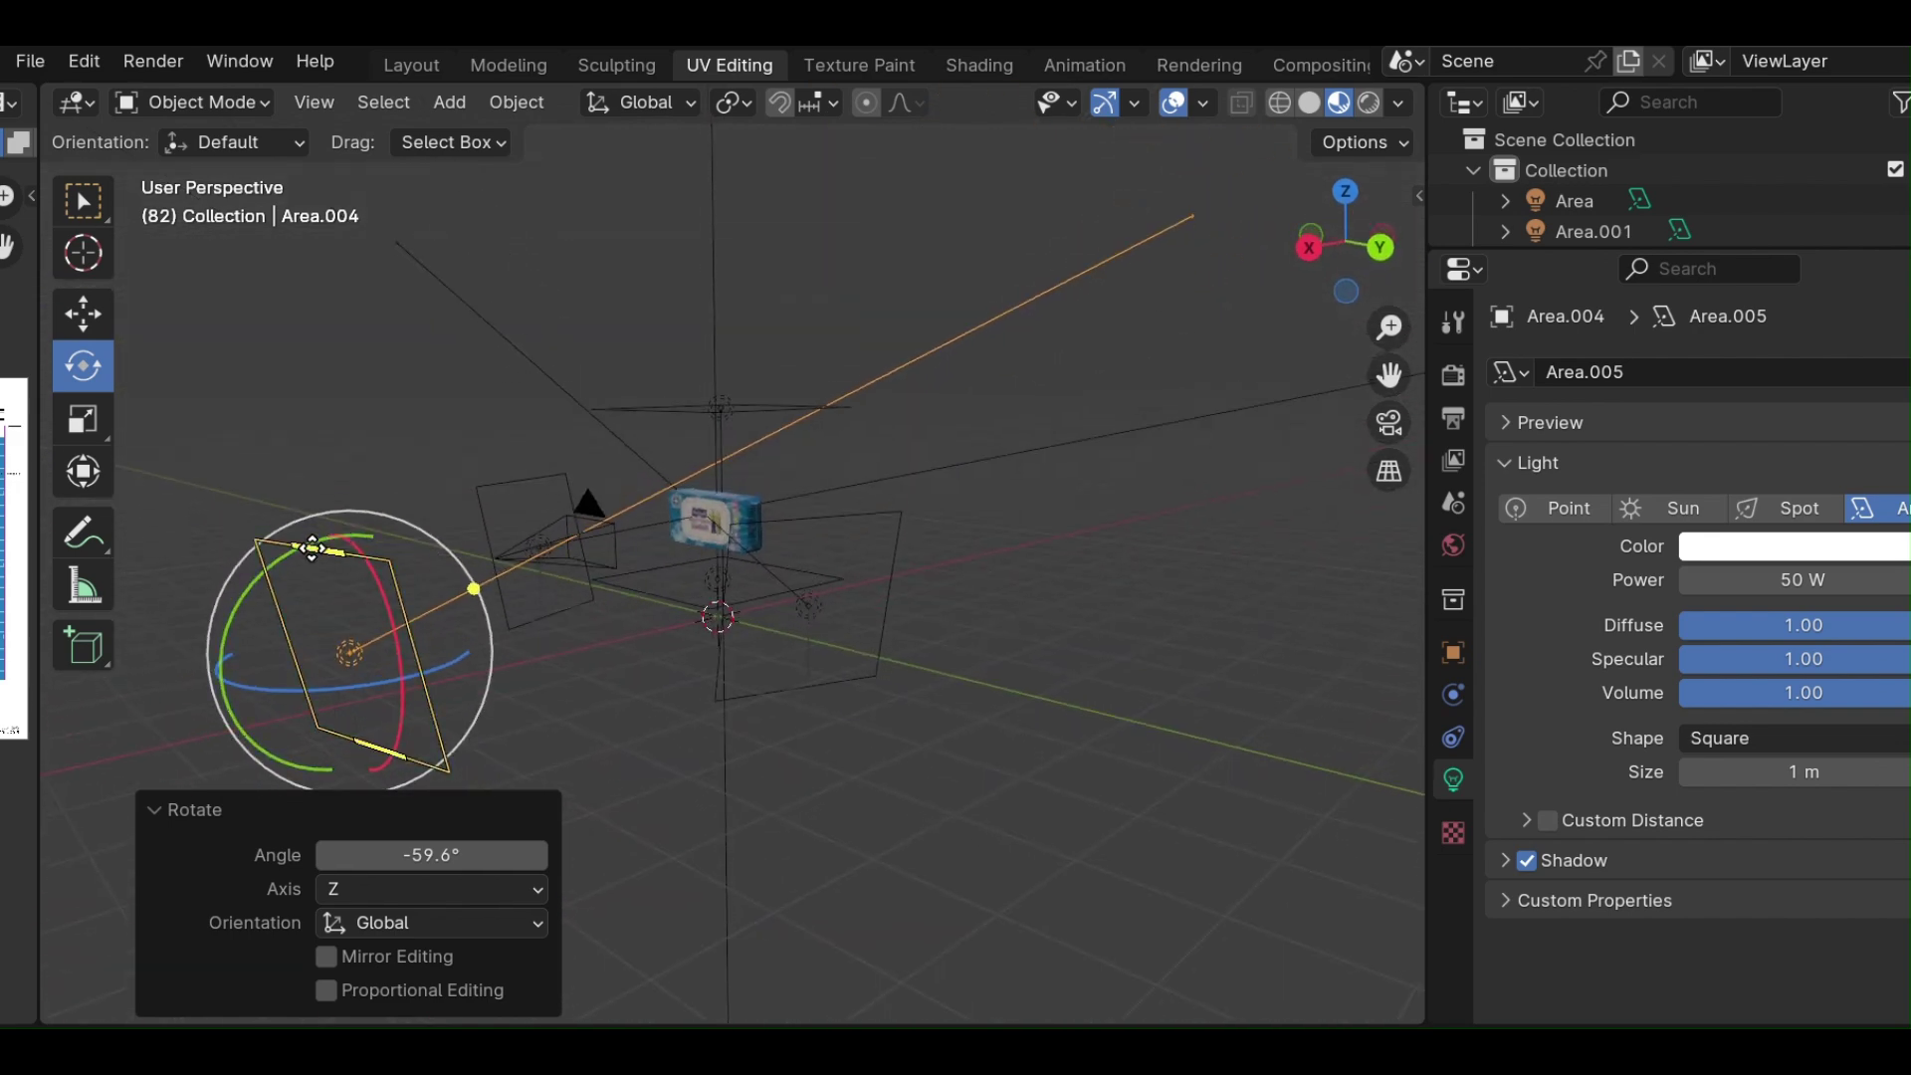
pyautogui.moveTo(265, 555); pyautogui.dragTo(254, 567)
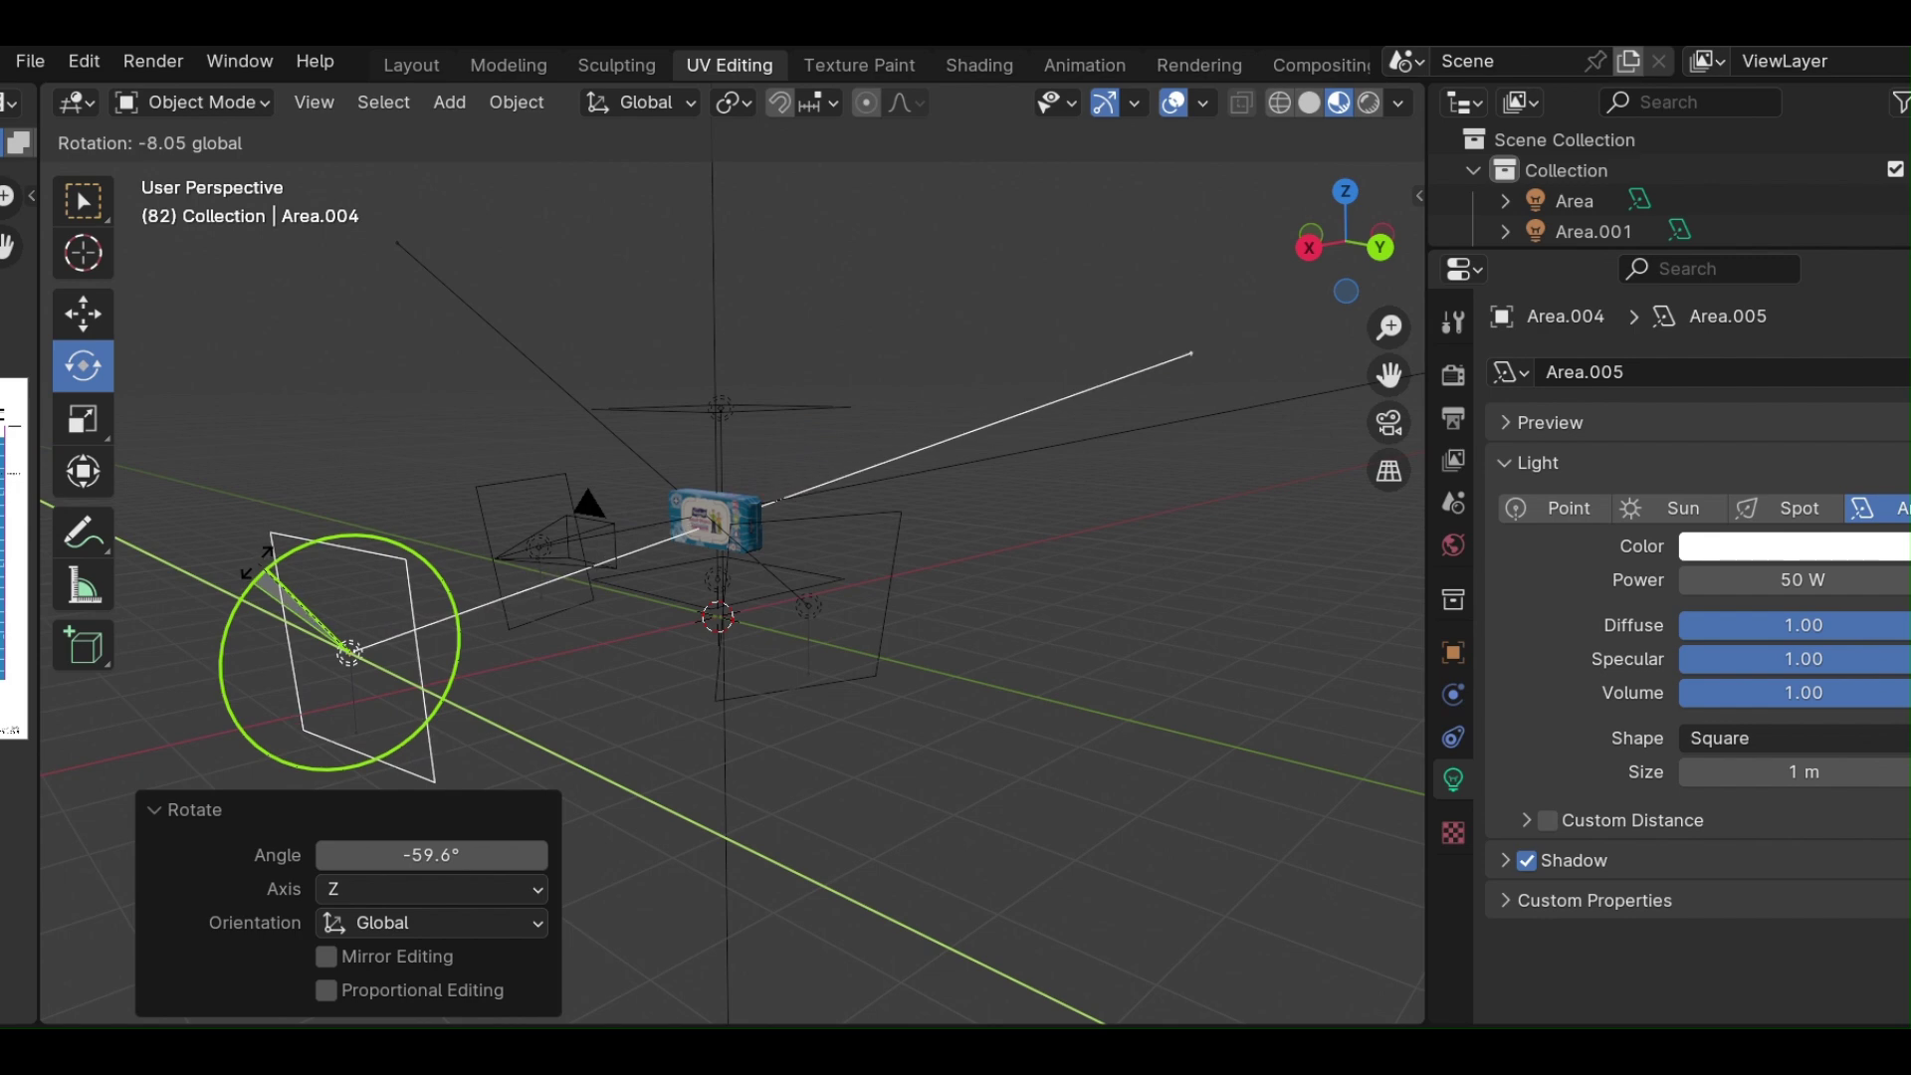
pyautogui.press('Escape')
# Render a front-view test image of the wipes package.
pyautogui.click(920, 750)
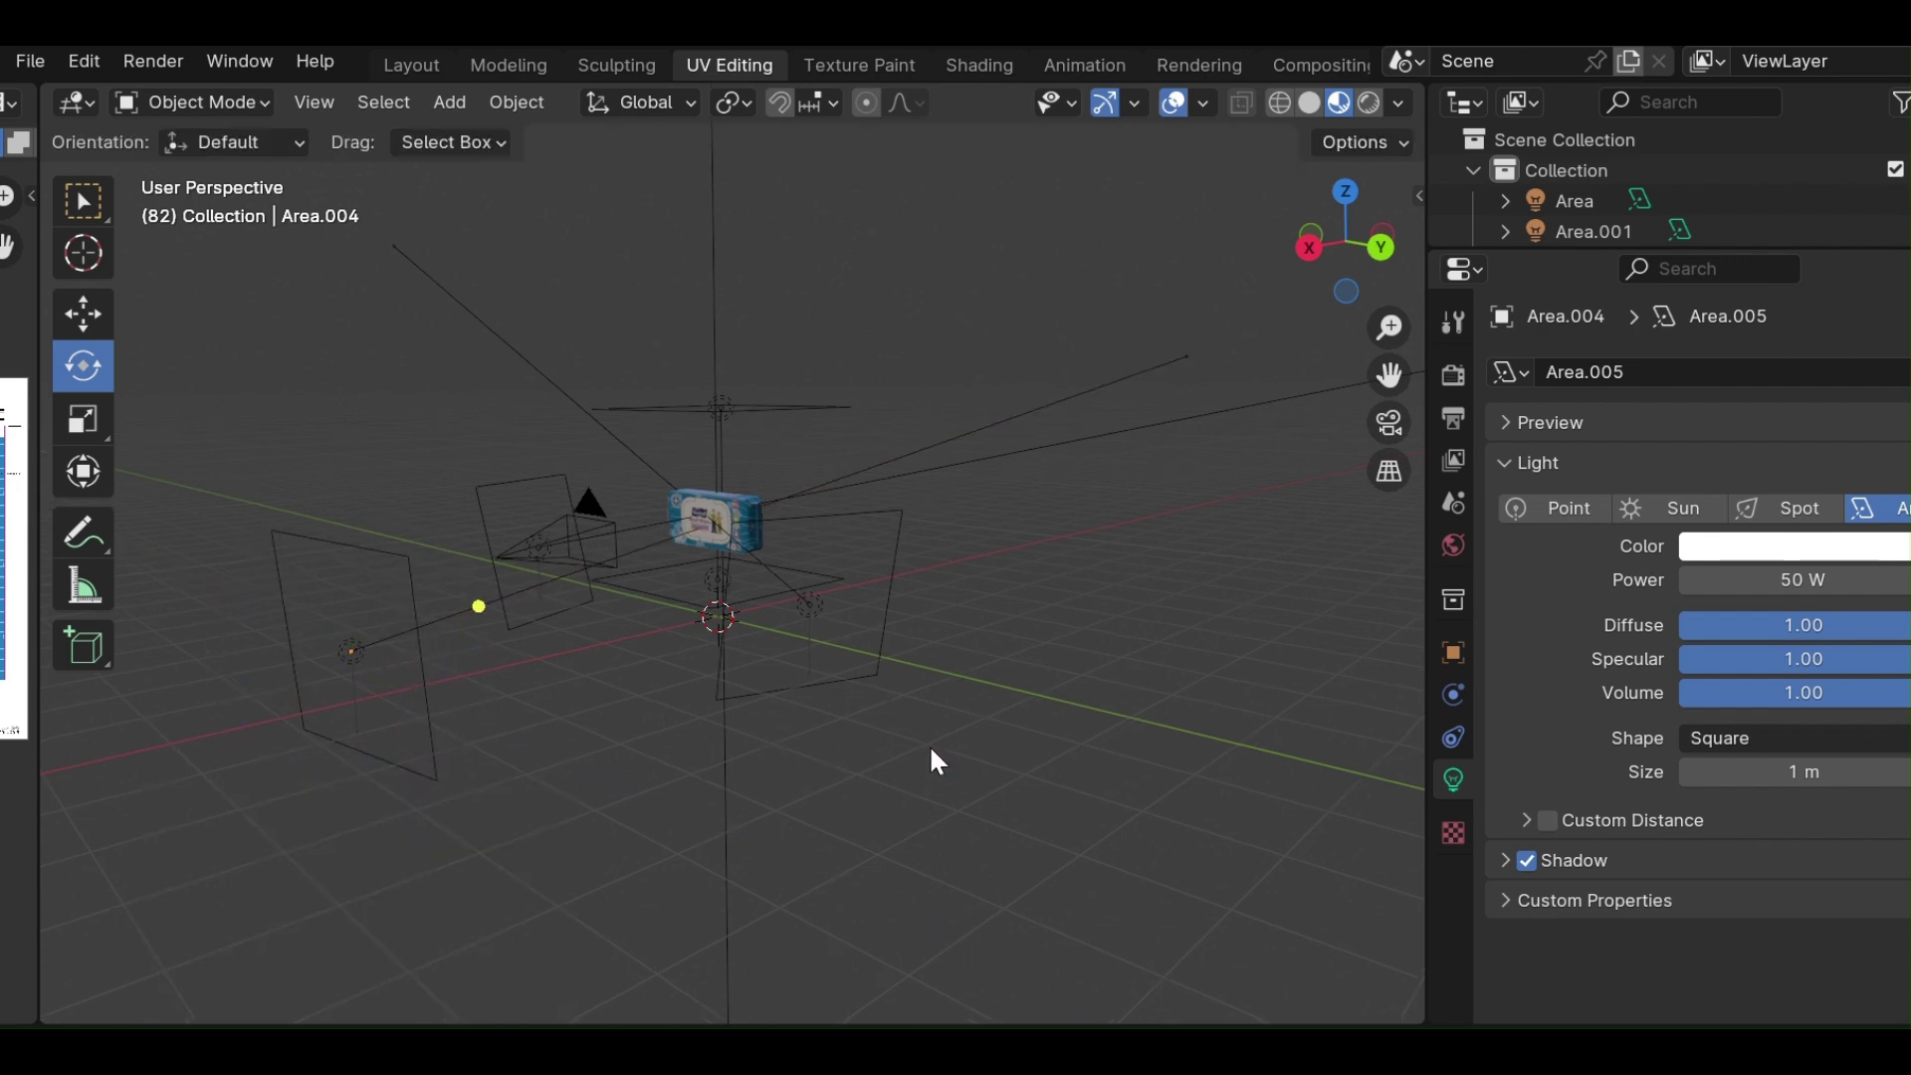
pyautogui.moveTo(929, 760)
pyautogui.mouseDown(button='middle')
pyautogui.moveTo(1108, 766)
pyautogui.moveTo(1123, 801)
pyautogui.moveTo(1095, 815)
pyautogui.mouseUp(button='middle')
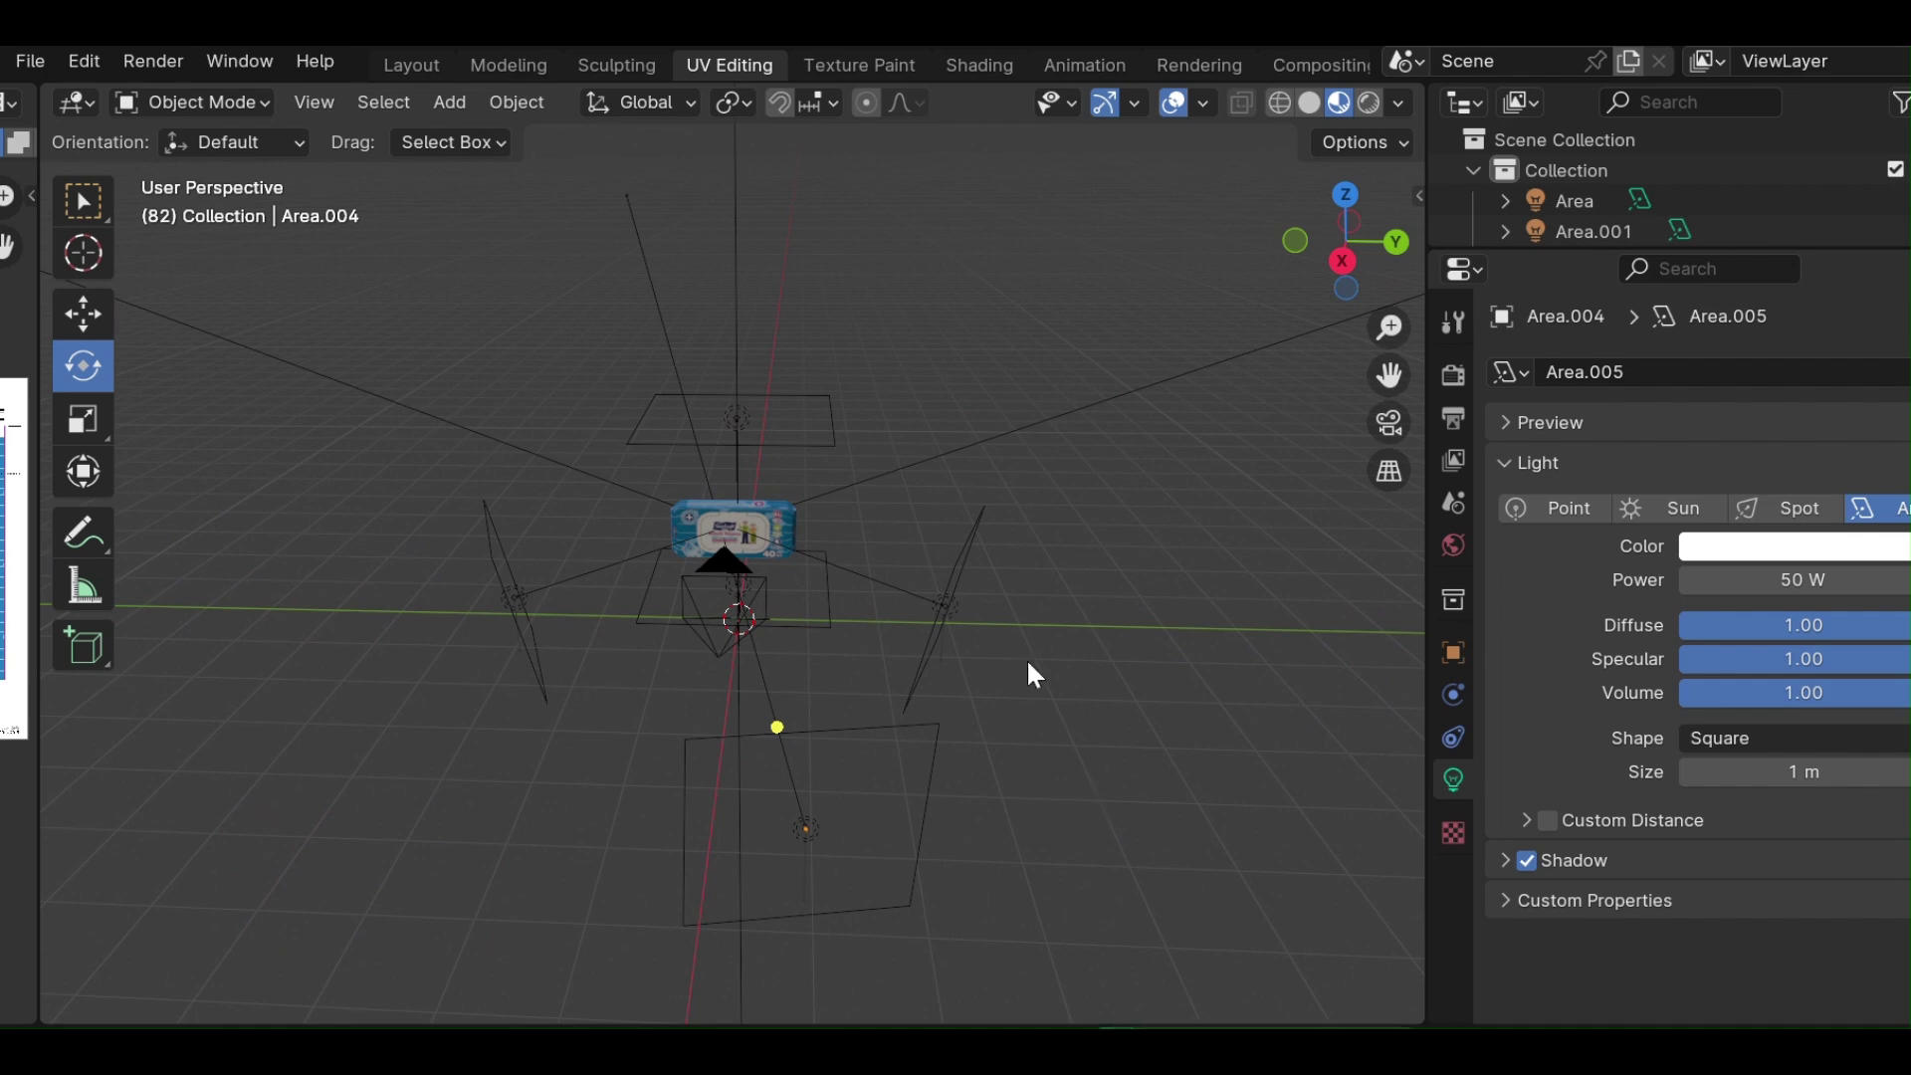
pyautogui.click(153, 60)
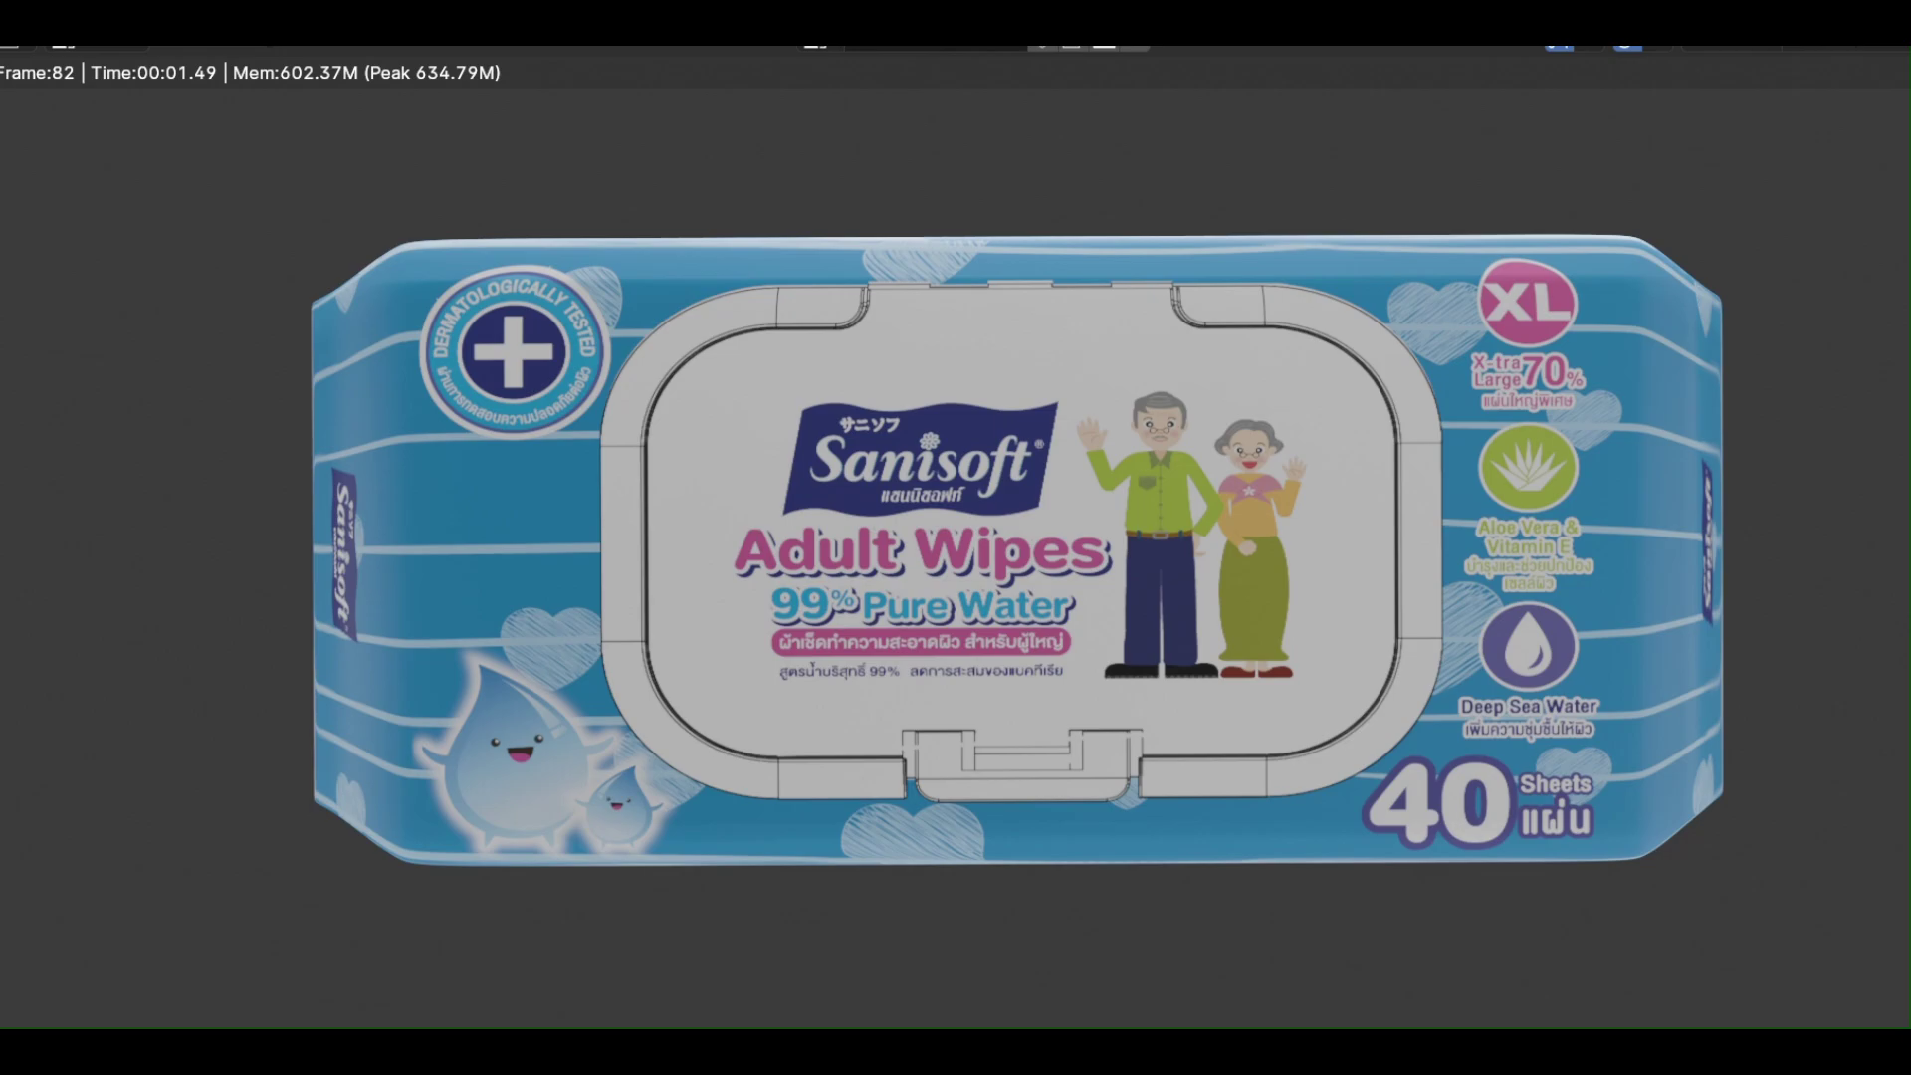
pyautogui.press('Escape')
# Select the top area light Area.001 with the move tool active.
pyautogui.click(703, 421)
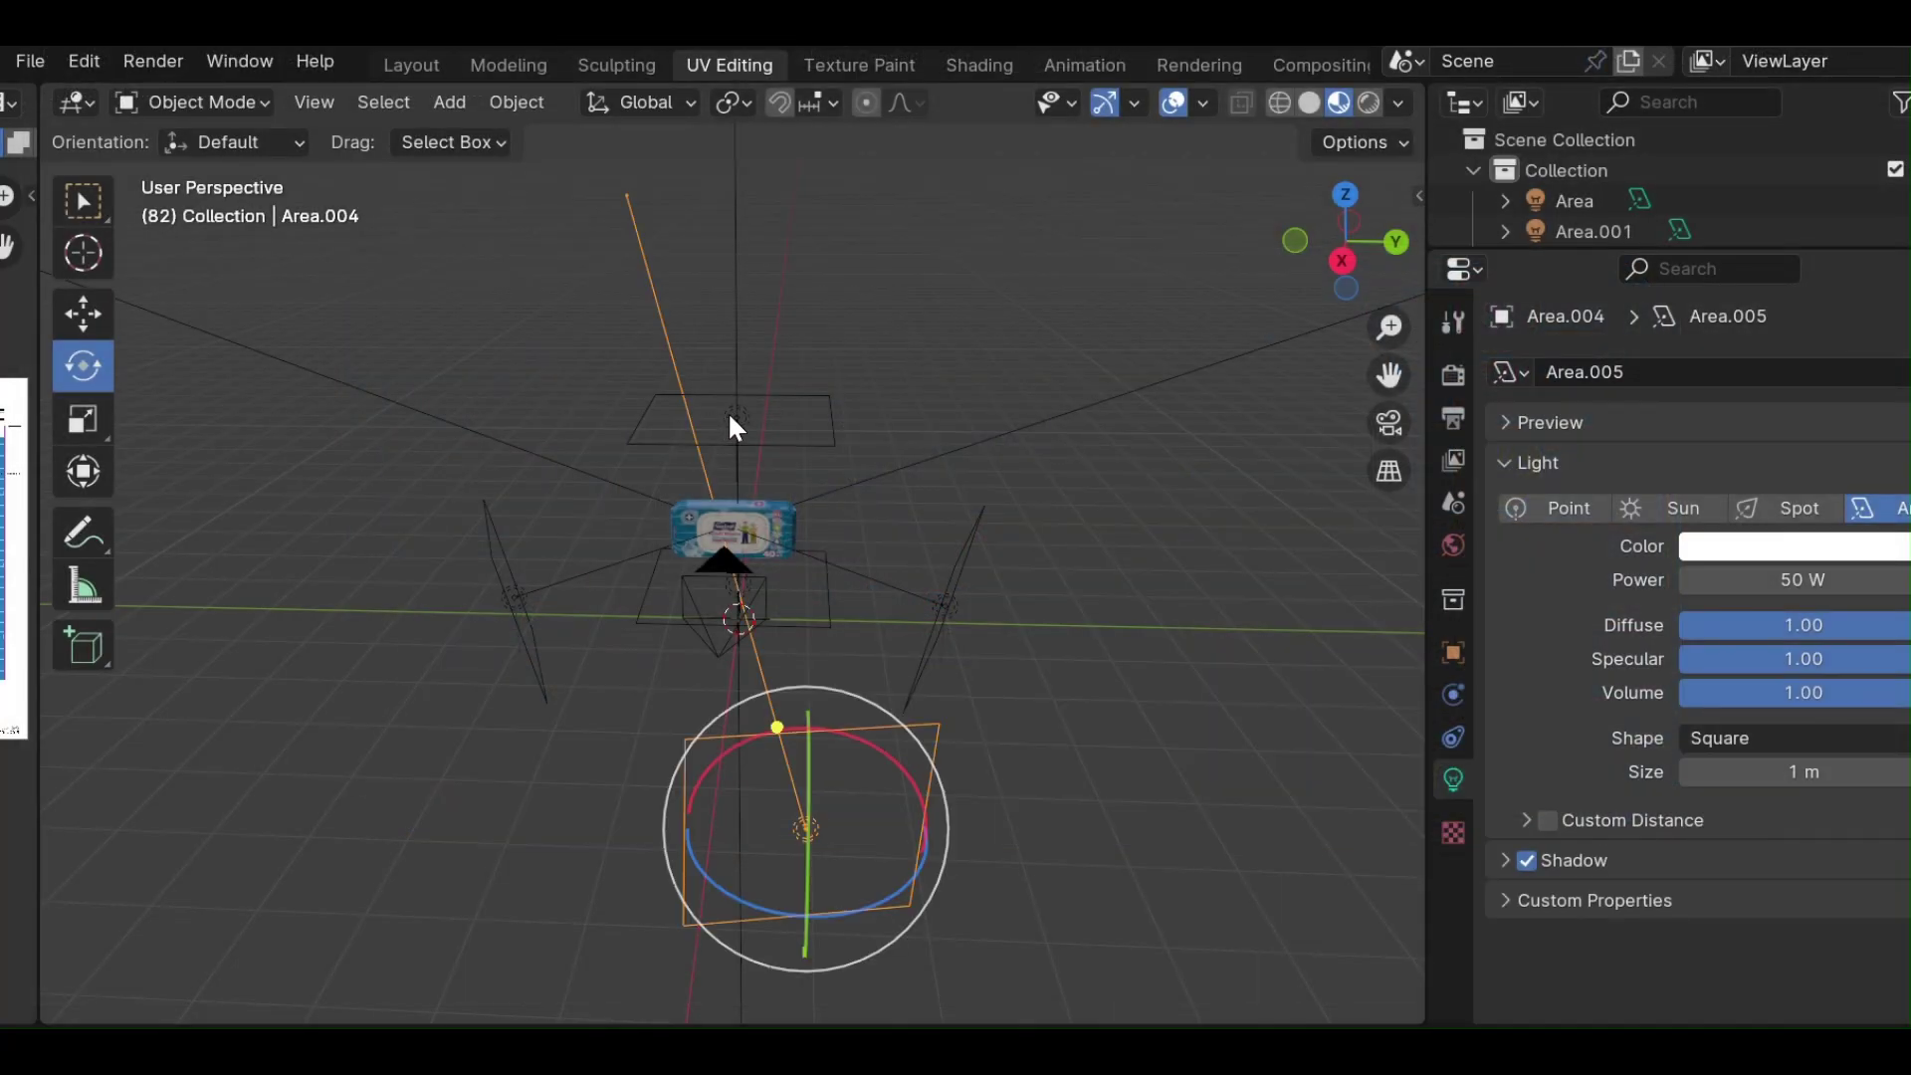
pyautogui.click(104, 310)
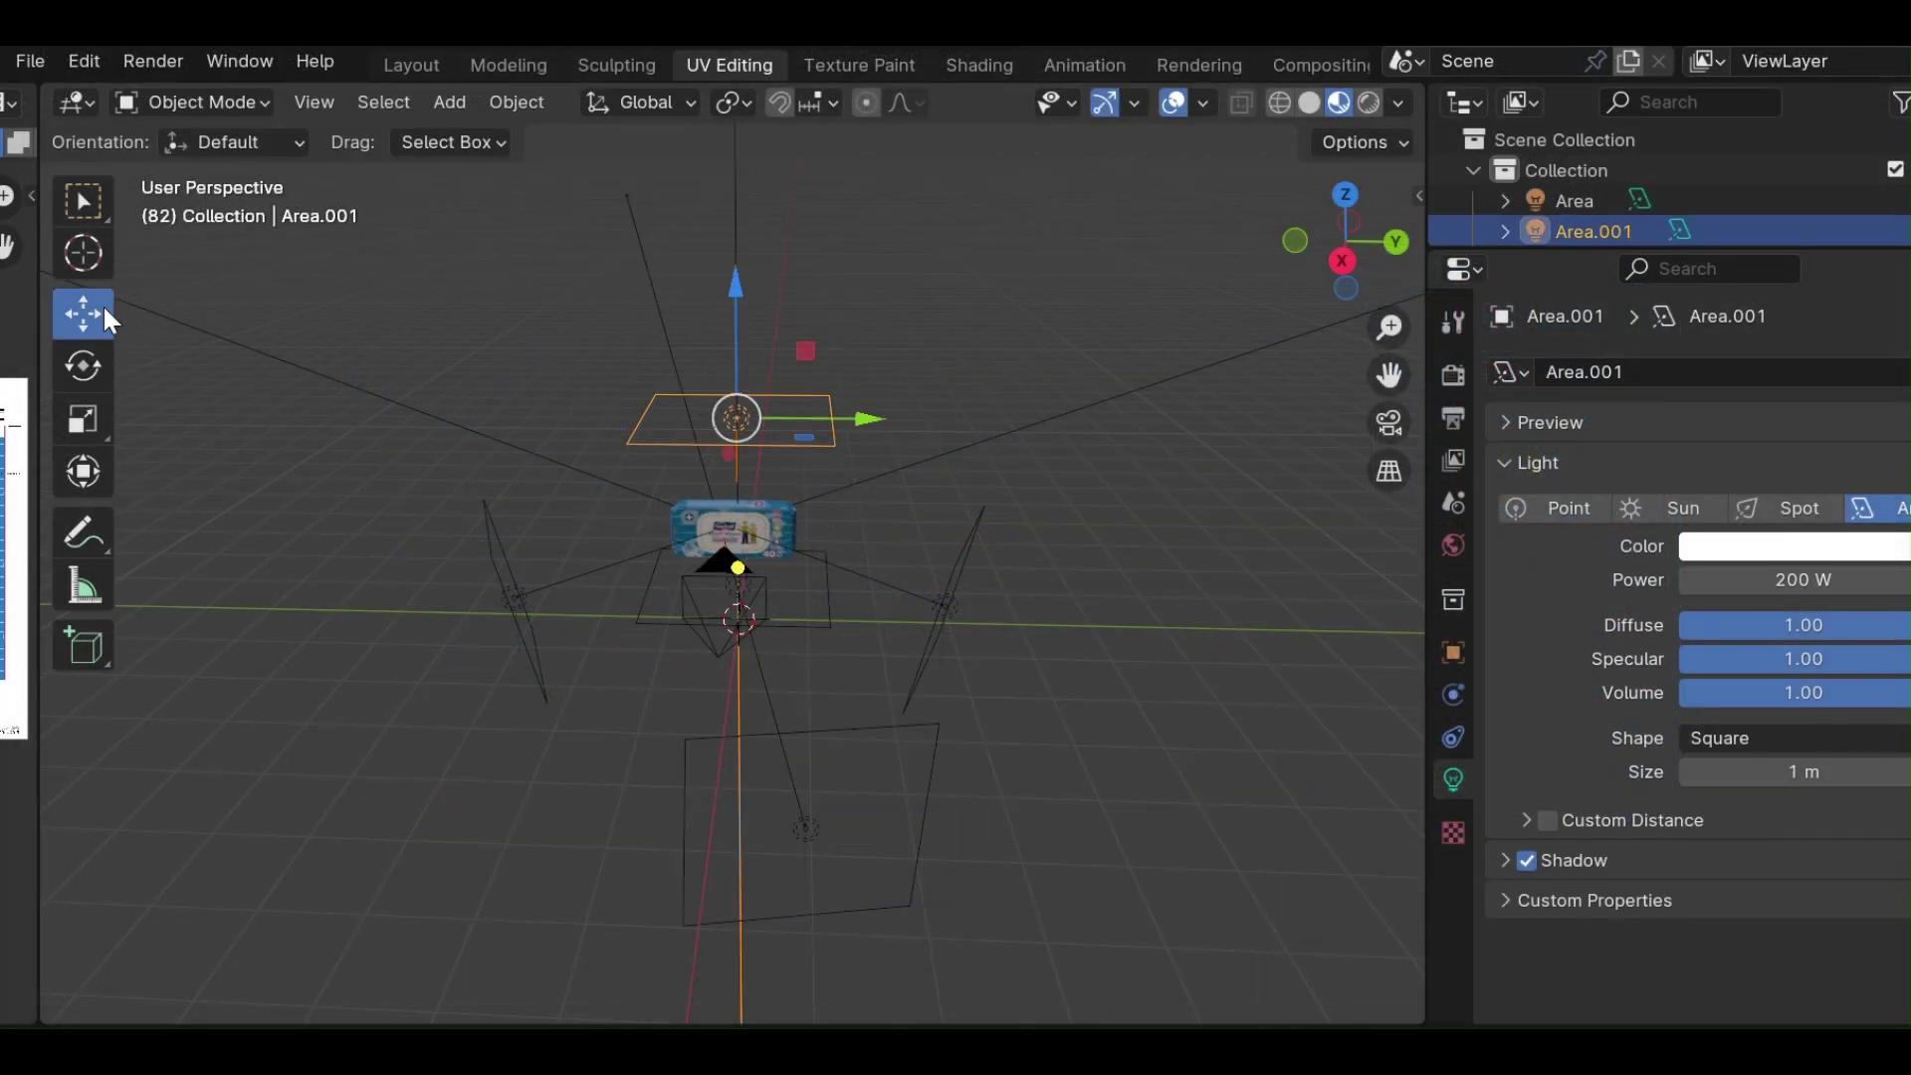
pyautogui.click(739, 247)
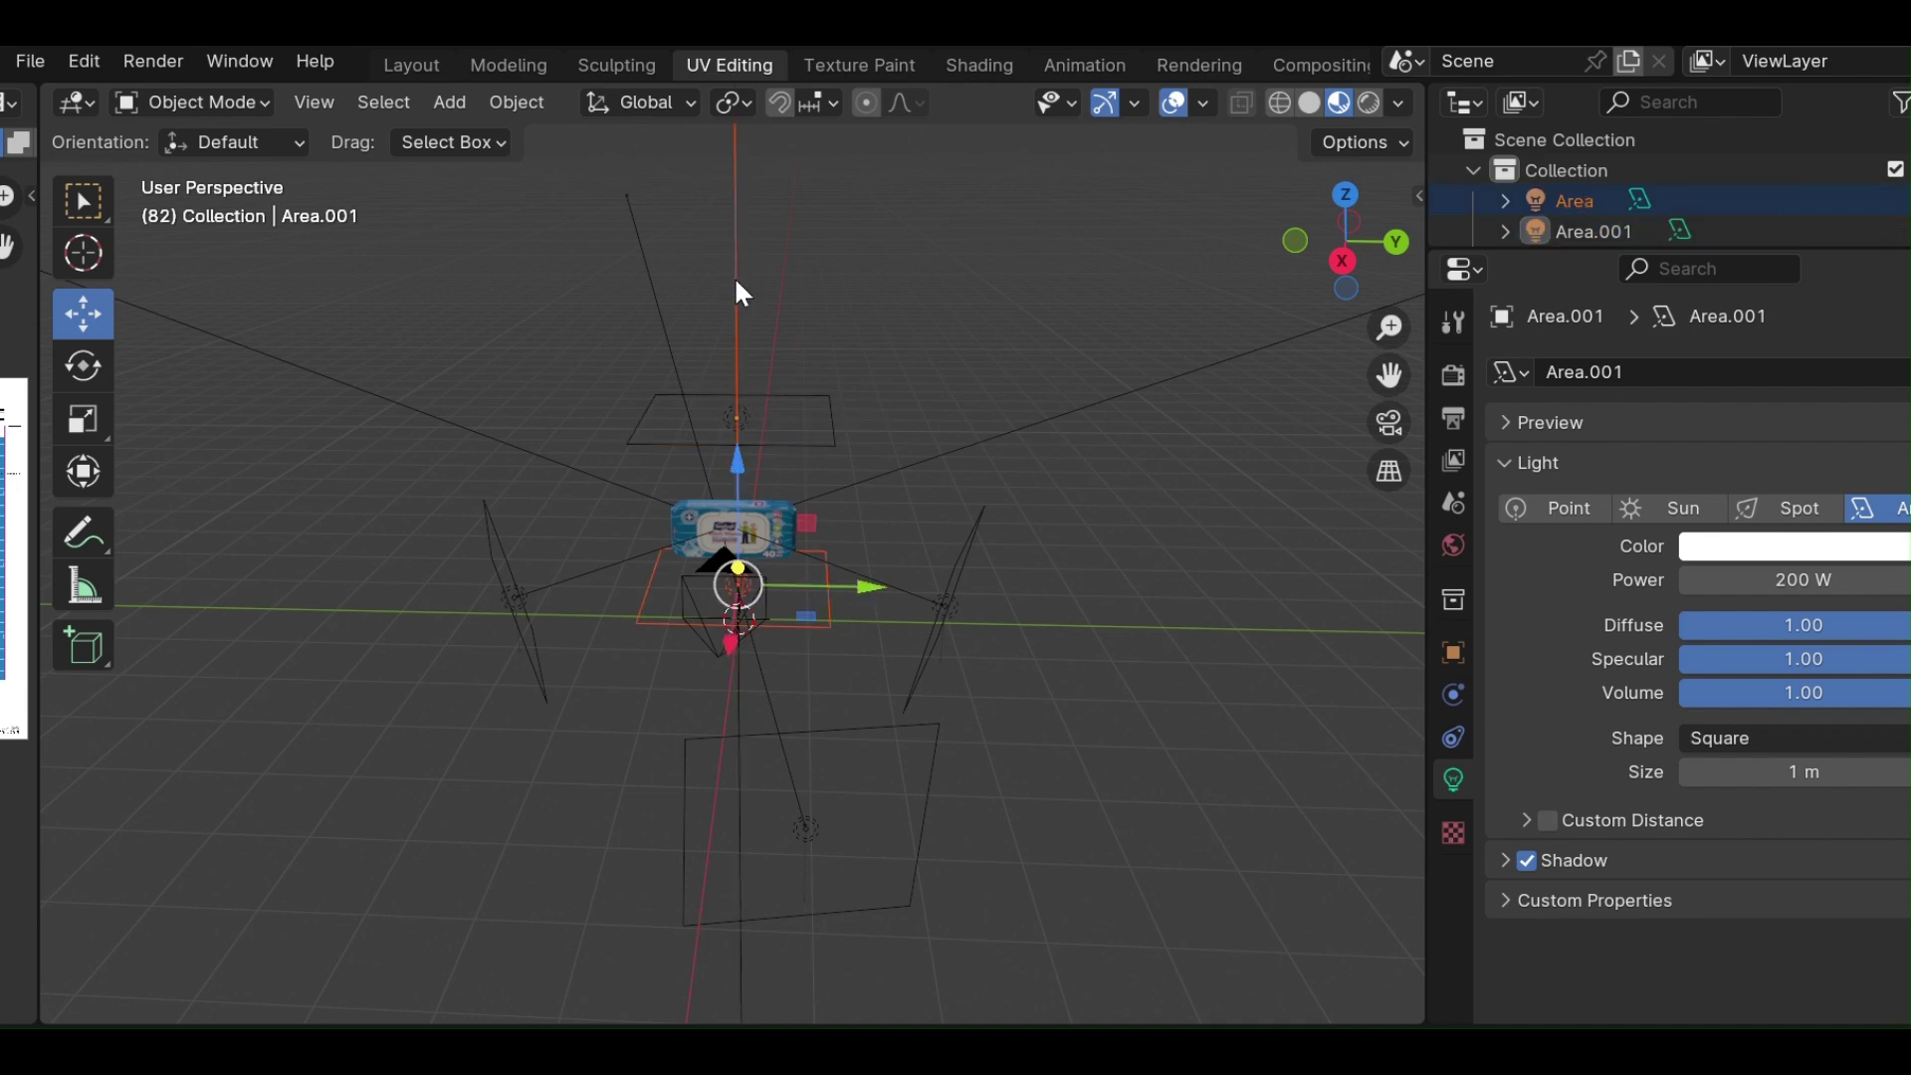
pyautogui.click(734, 299)
pyautogui.click(741, 405)
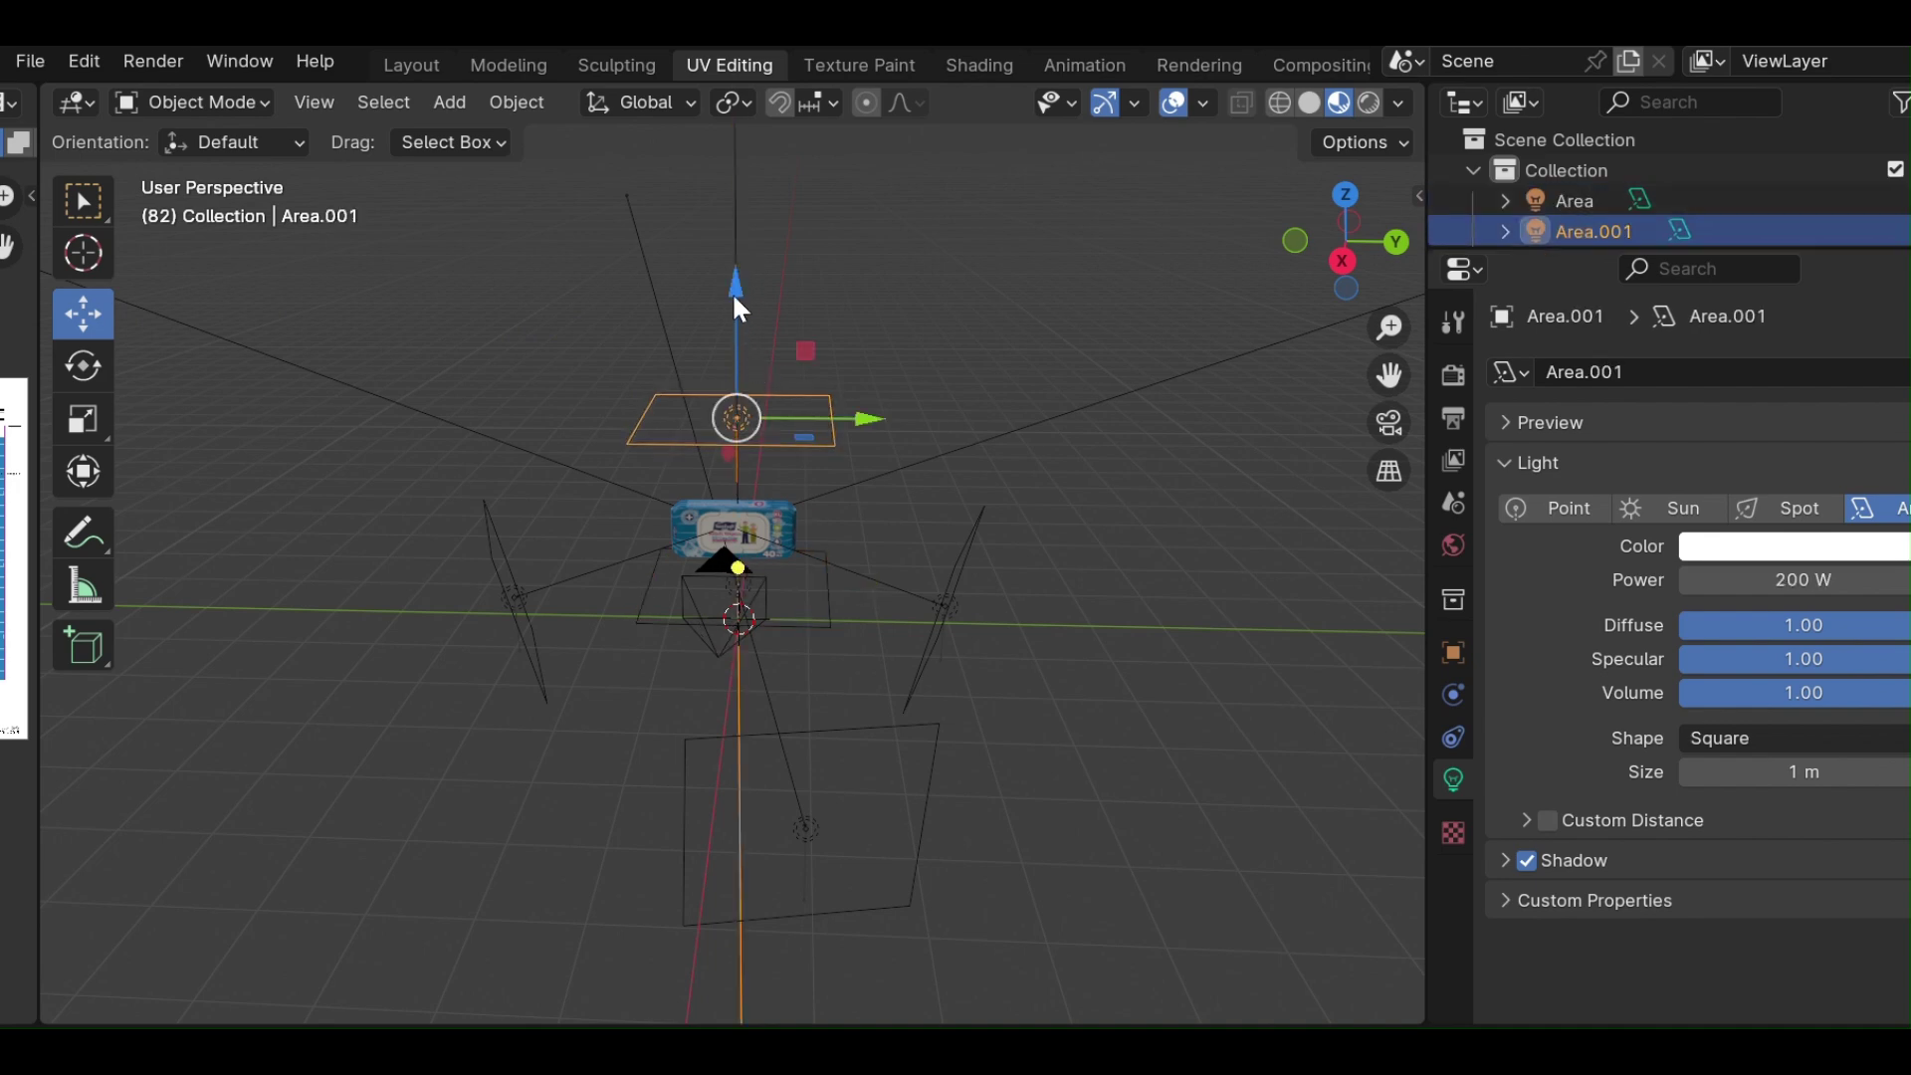
# From an angled view, select the top area light Area.001.
pyautogui.click(1031, 342)
pyautogui.click(167, 101)
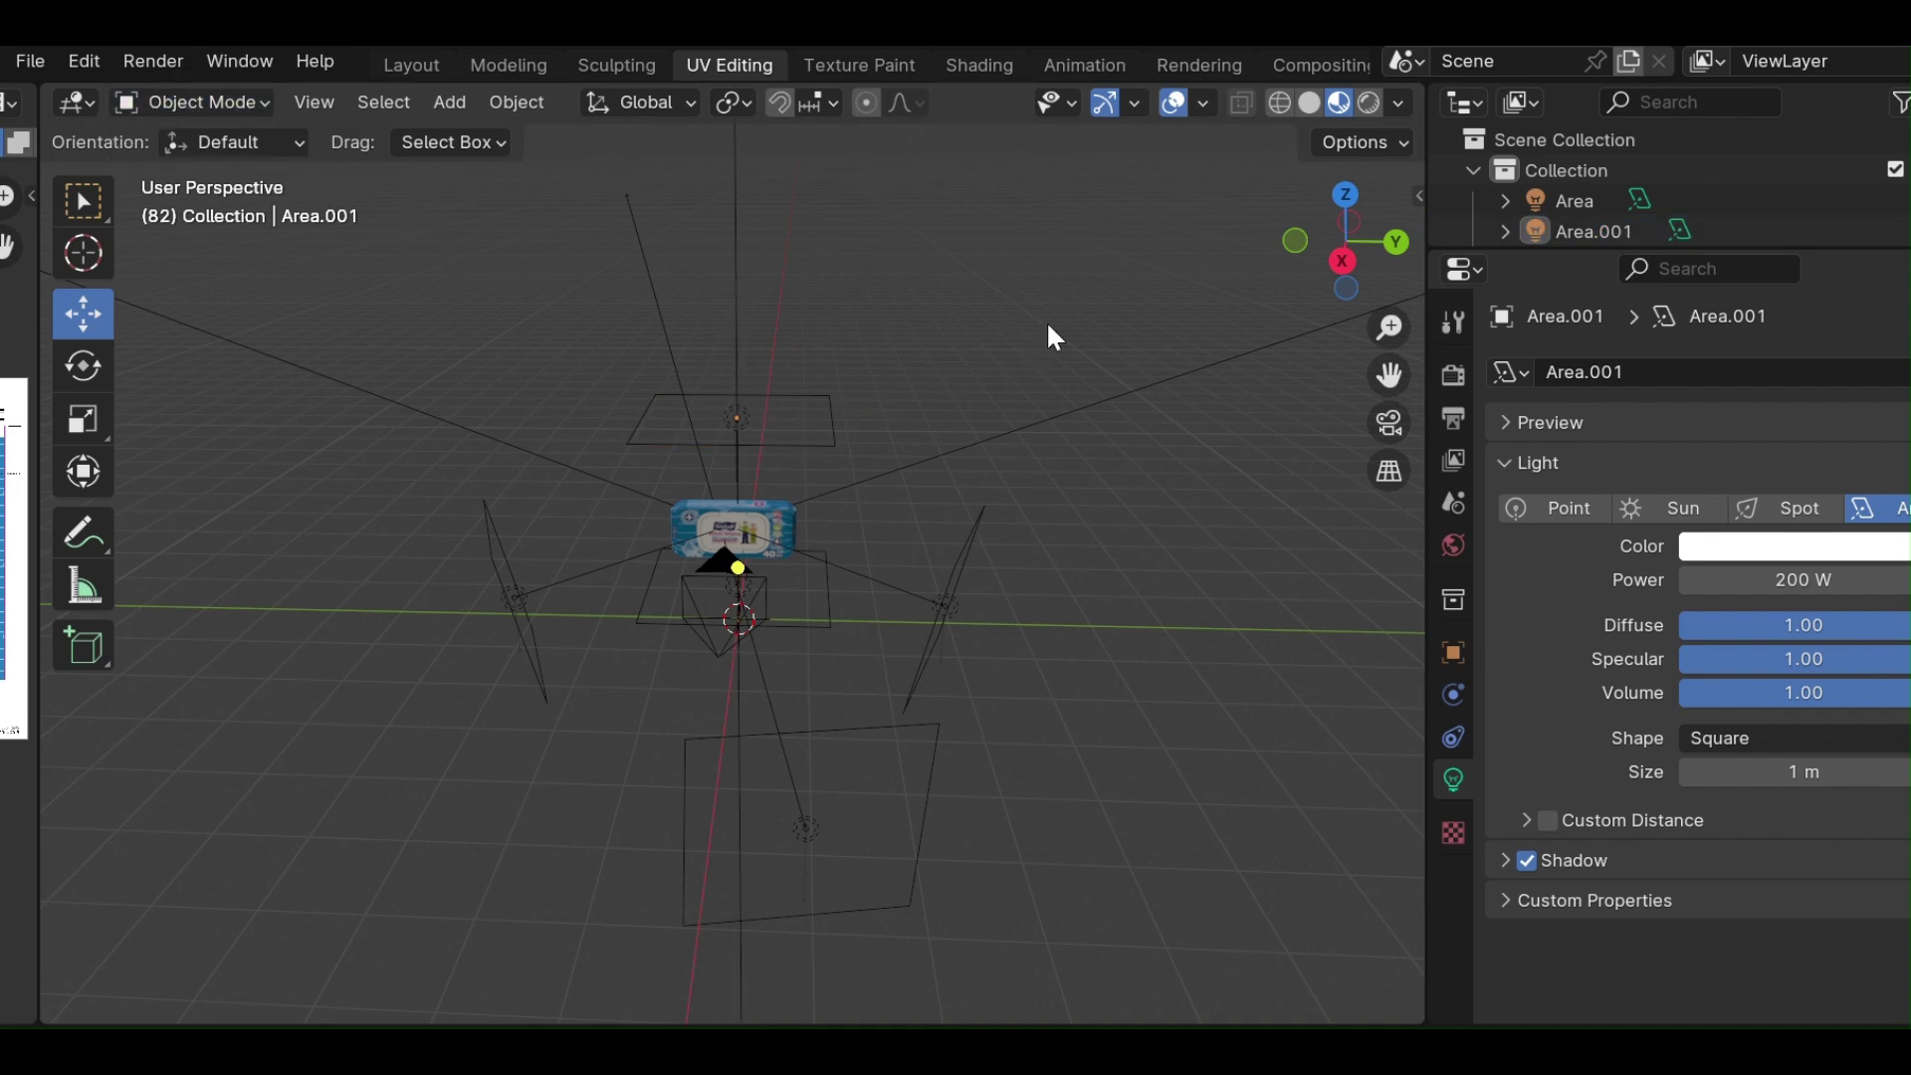
pyautogui.moveTo(1078, 391); pyautogui.dragTo(751, 425, button='middle')
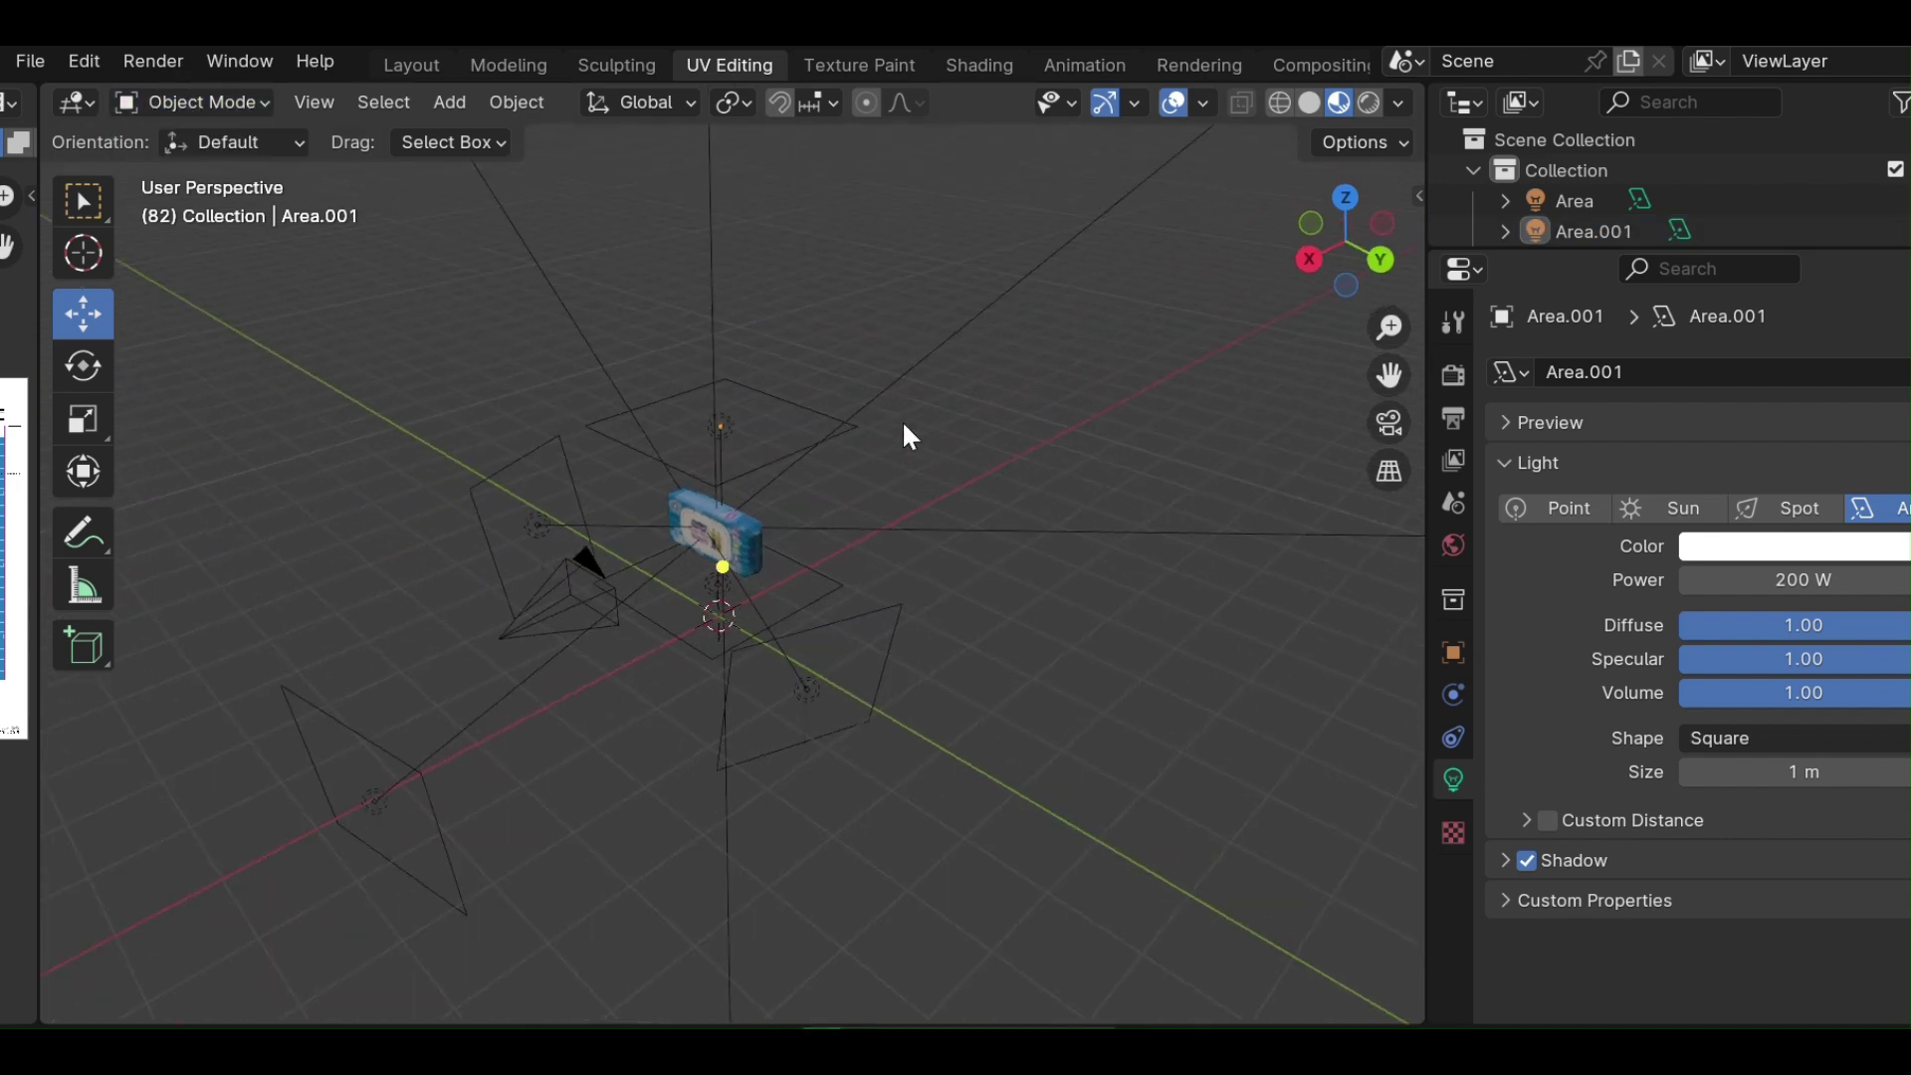
pyautogui.click(769, 398)
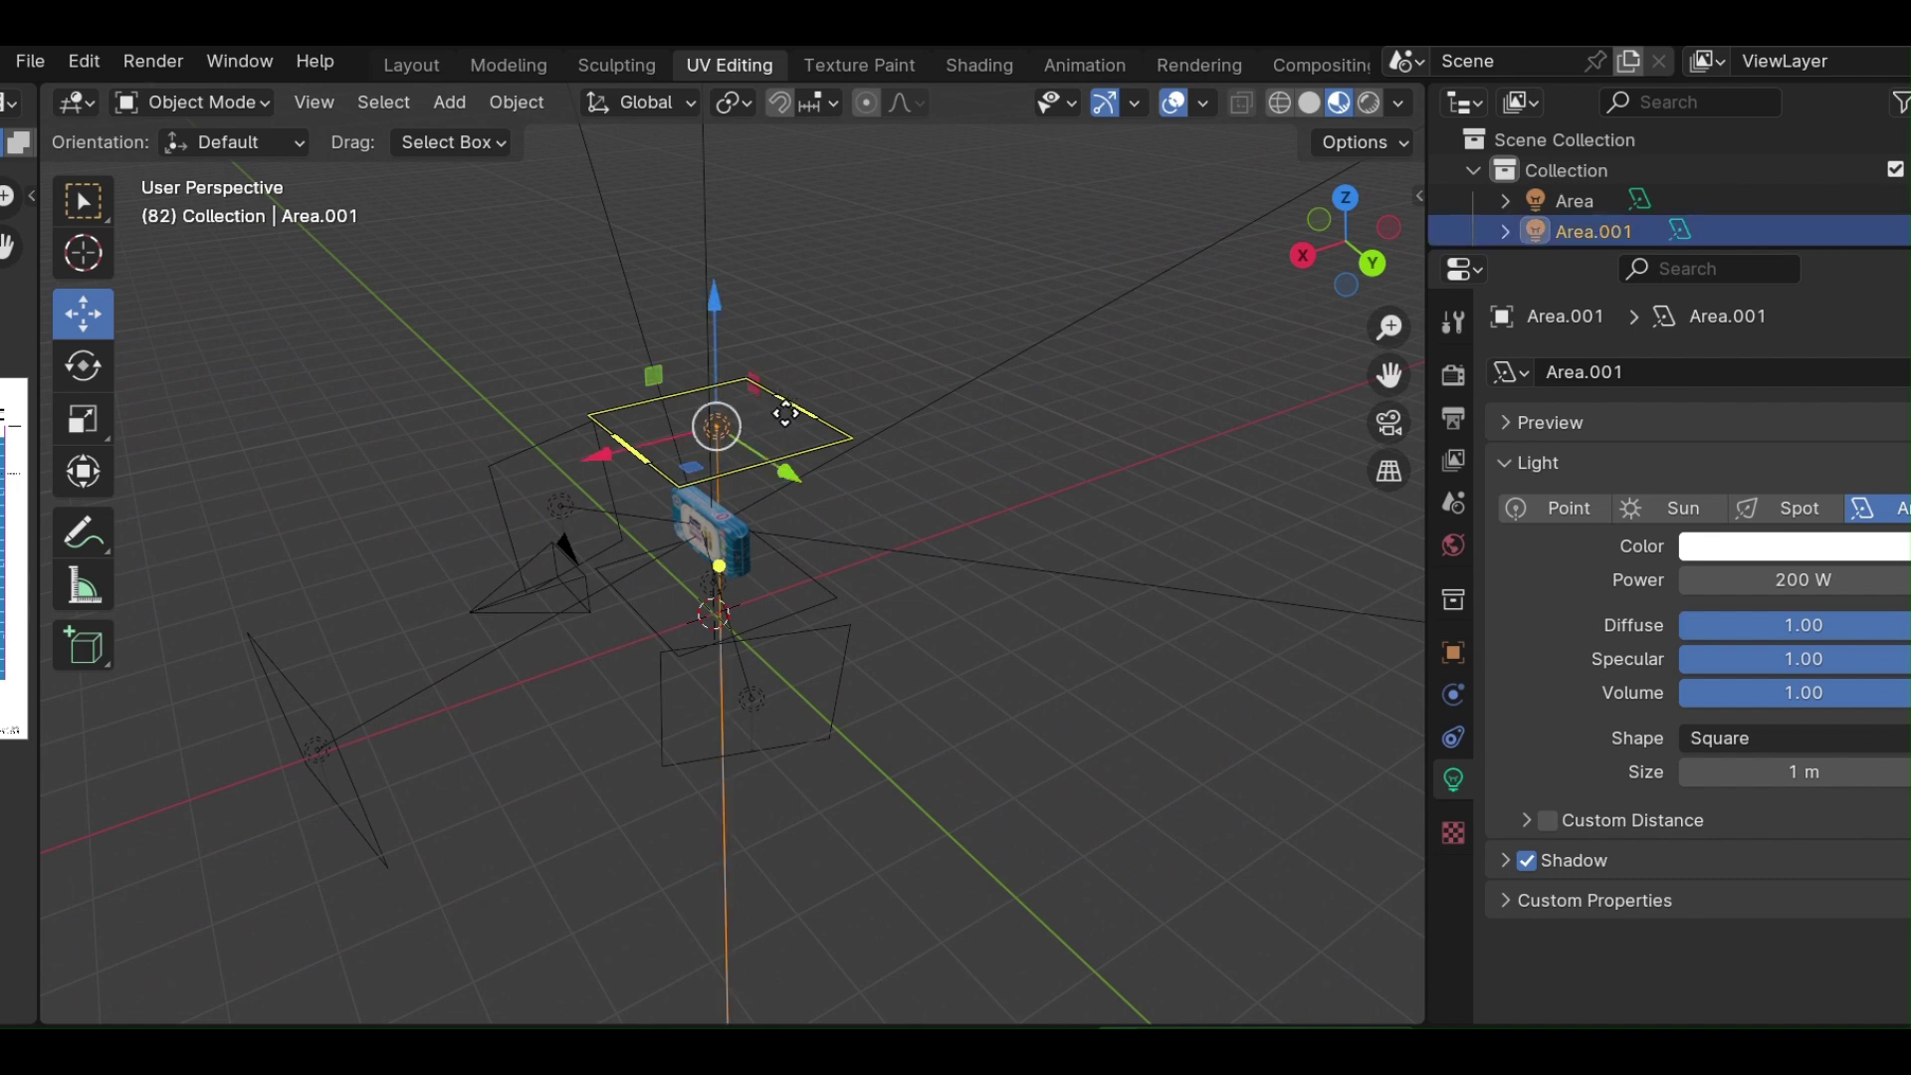
pyautogui.click(716, 239)
pyautogui.click(717, 426)
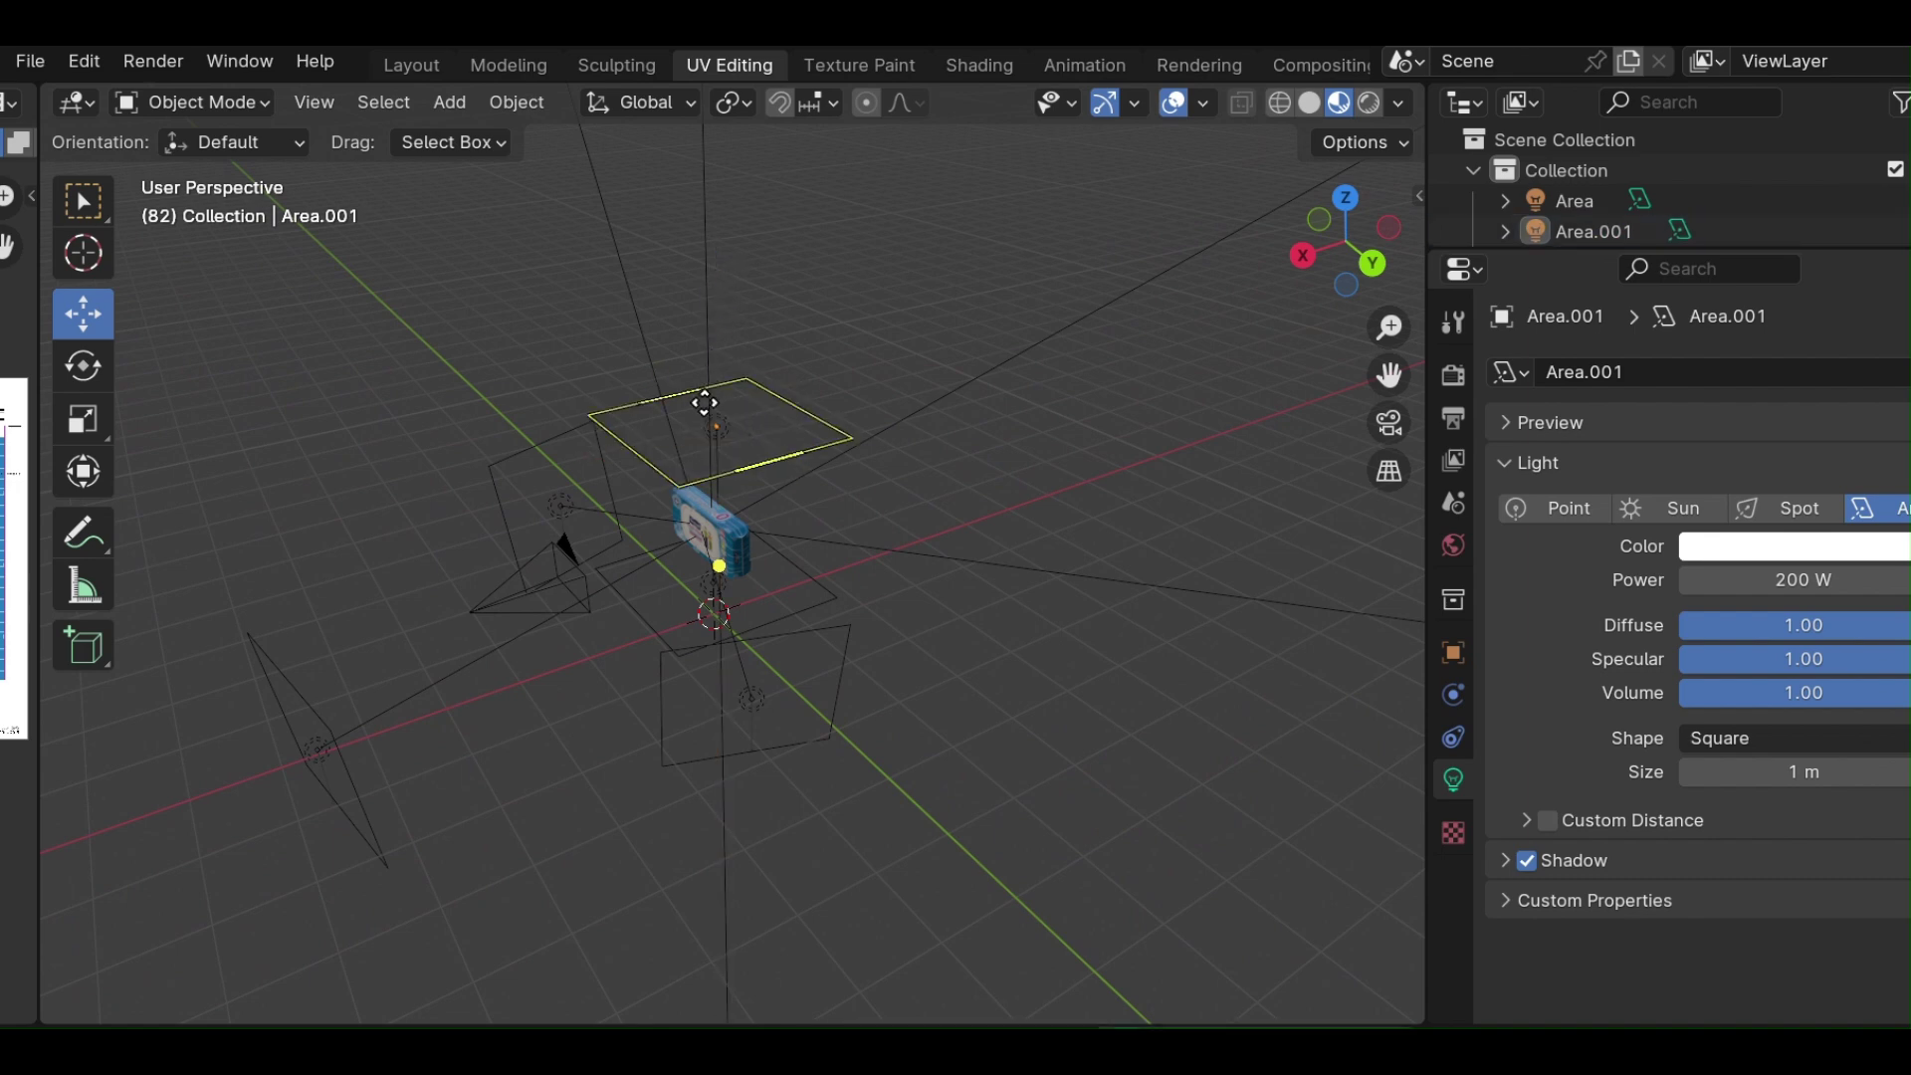
pyautogui.click(794, 477)
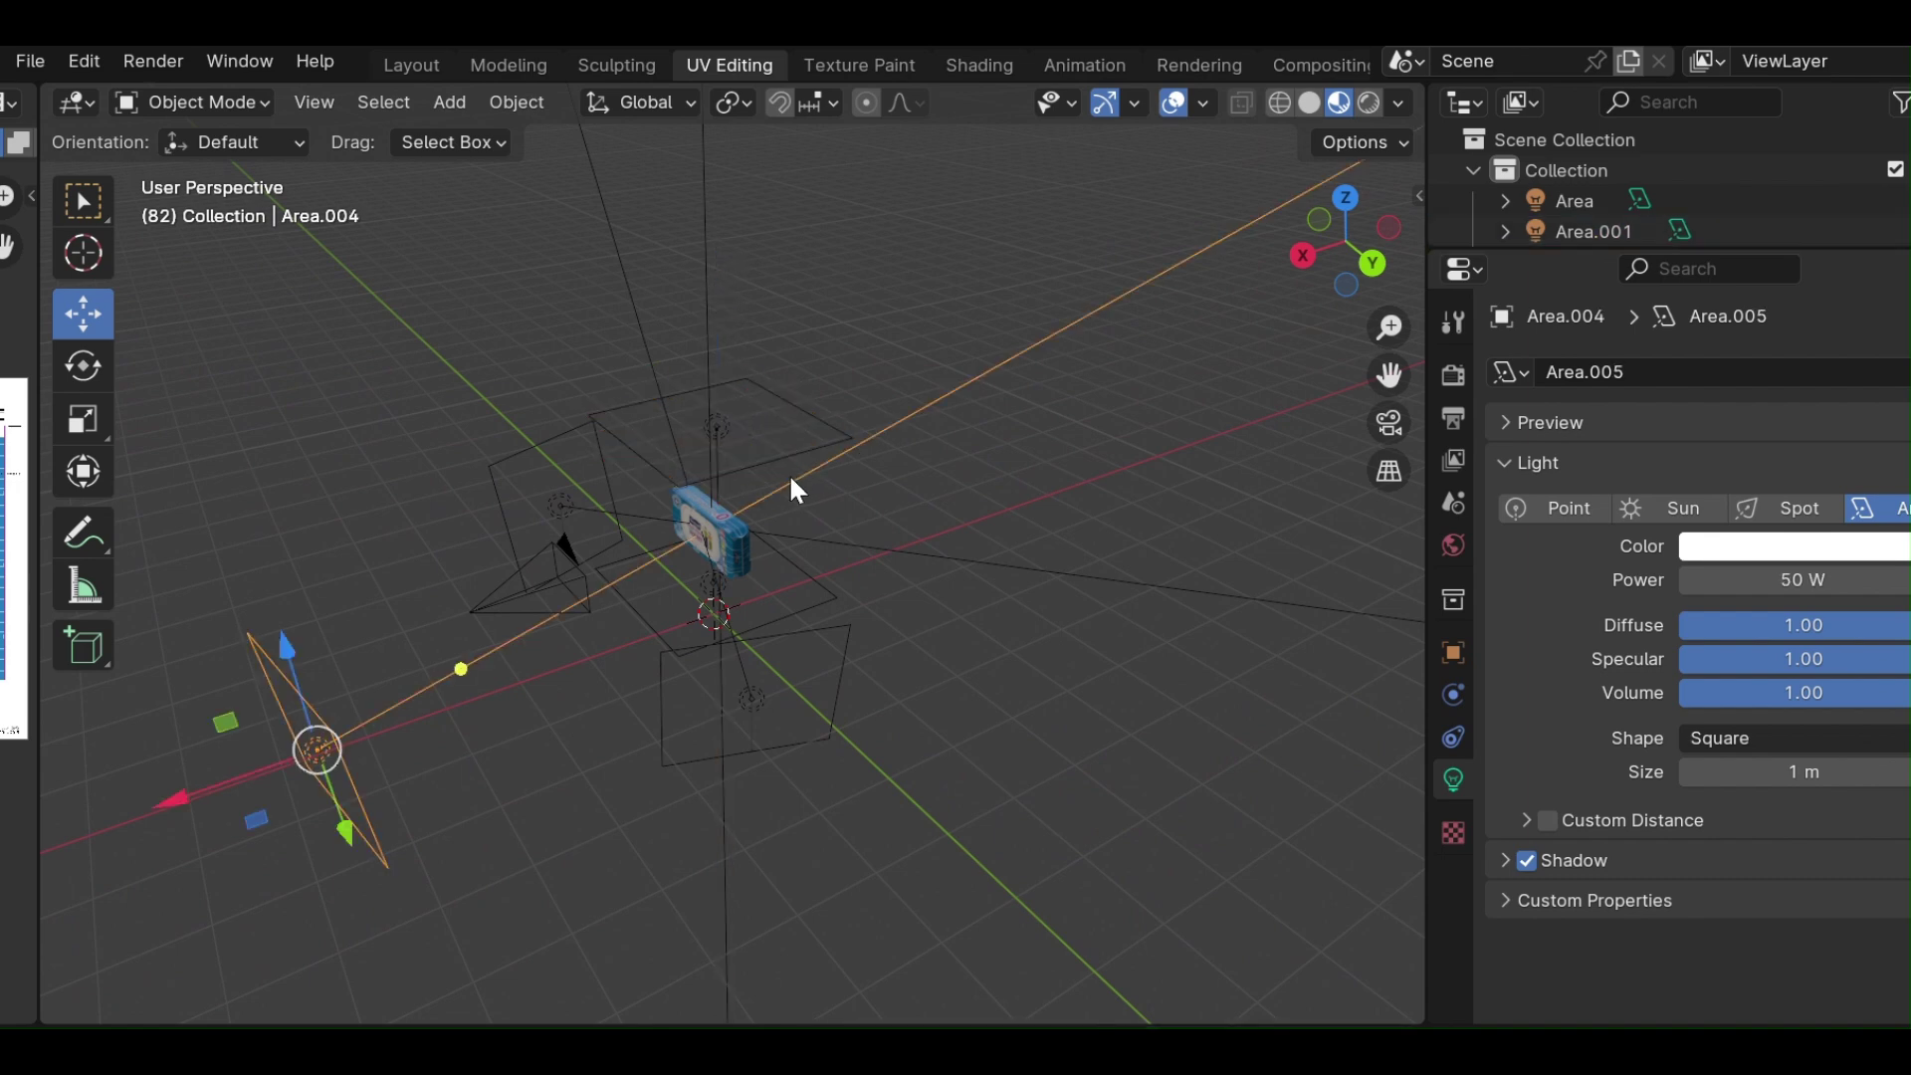
pyautogui.click(711, 424)
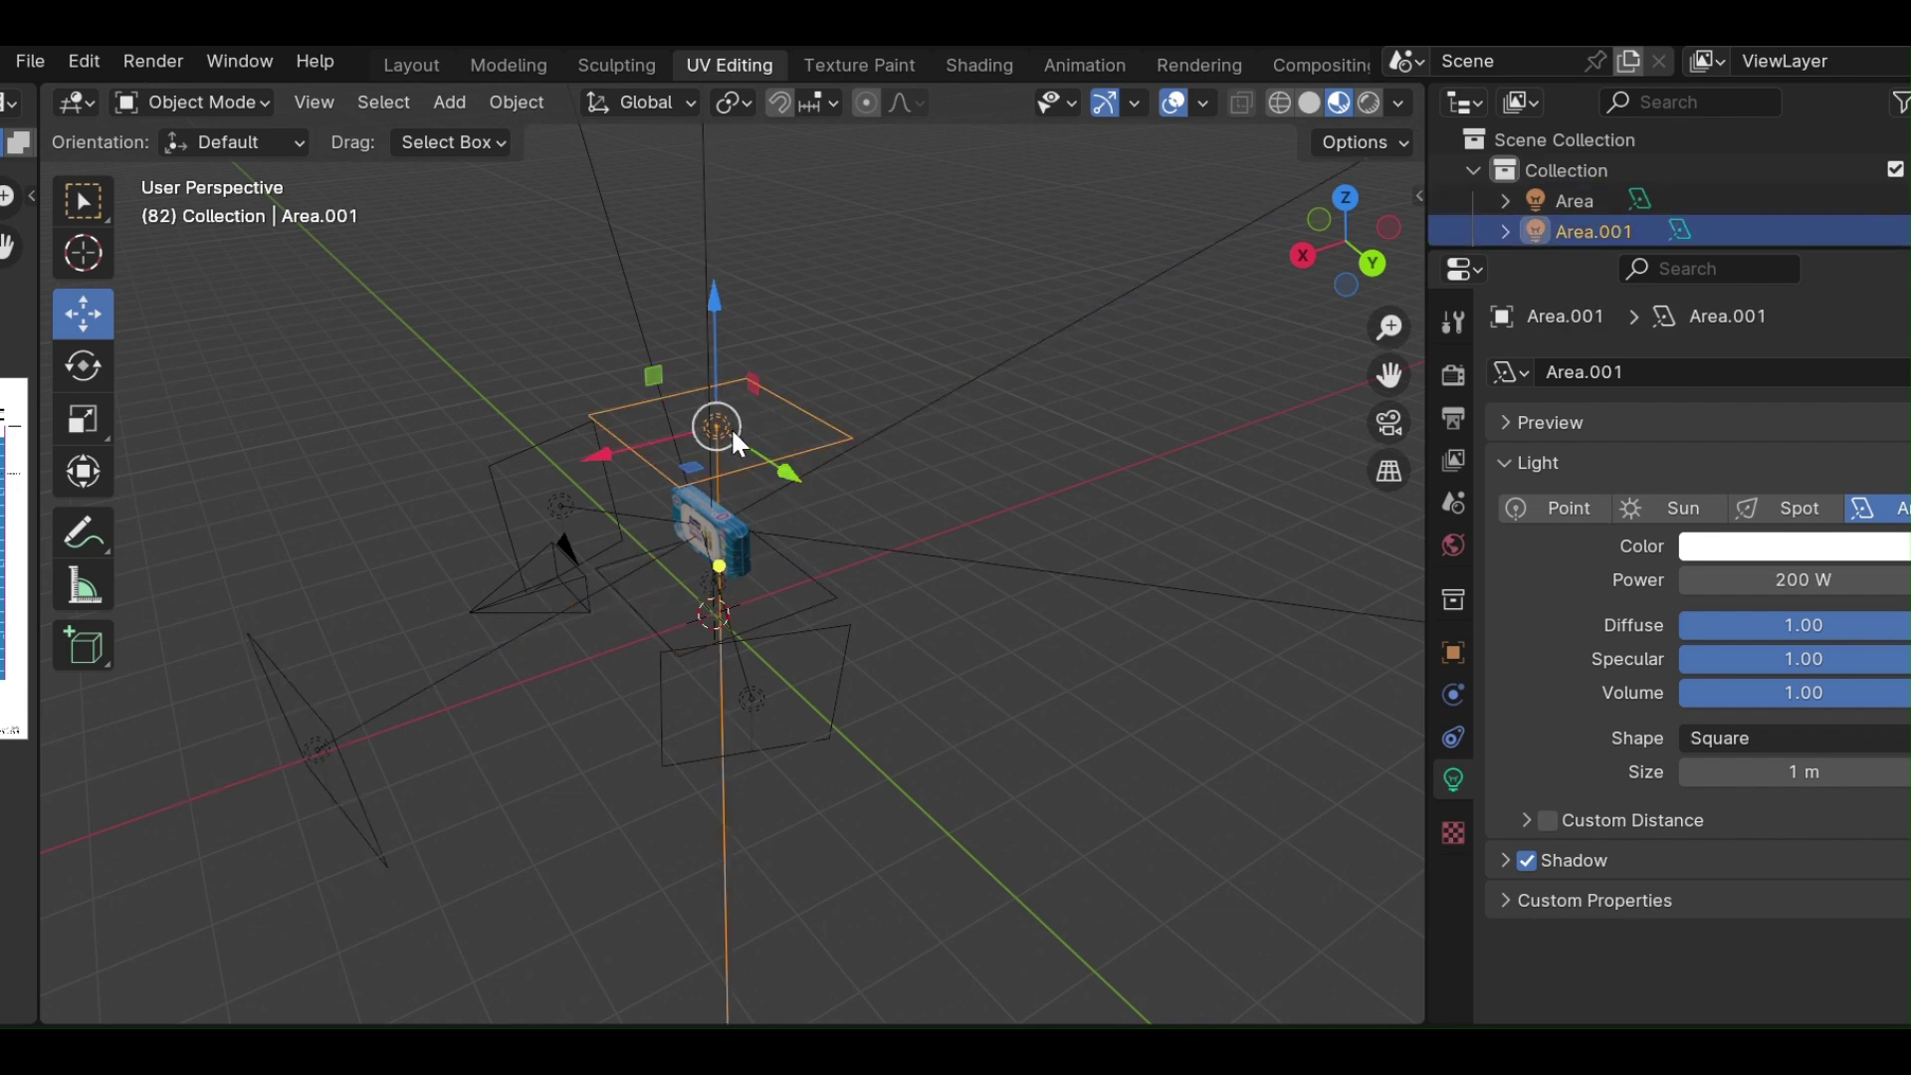
# Raise Area.001 about 0.66 m, scale it to 1.914, and test-render the result.
pyautogui.press('g')
pyautogui.press('x')
pyautogui.press('z')
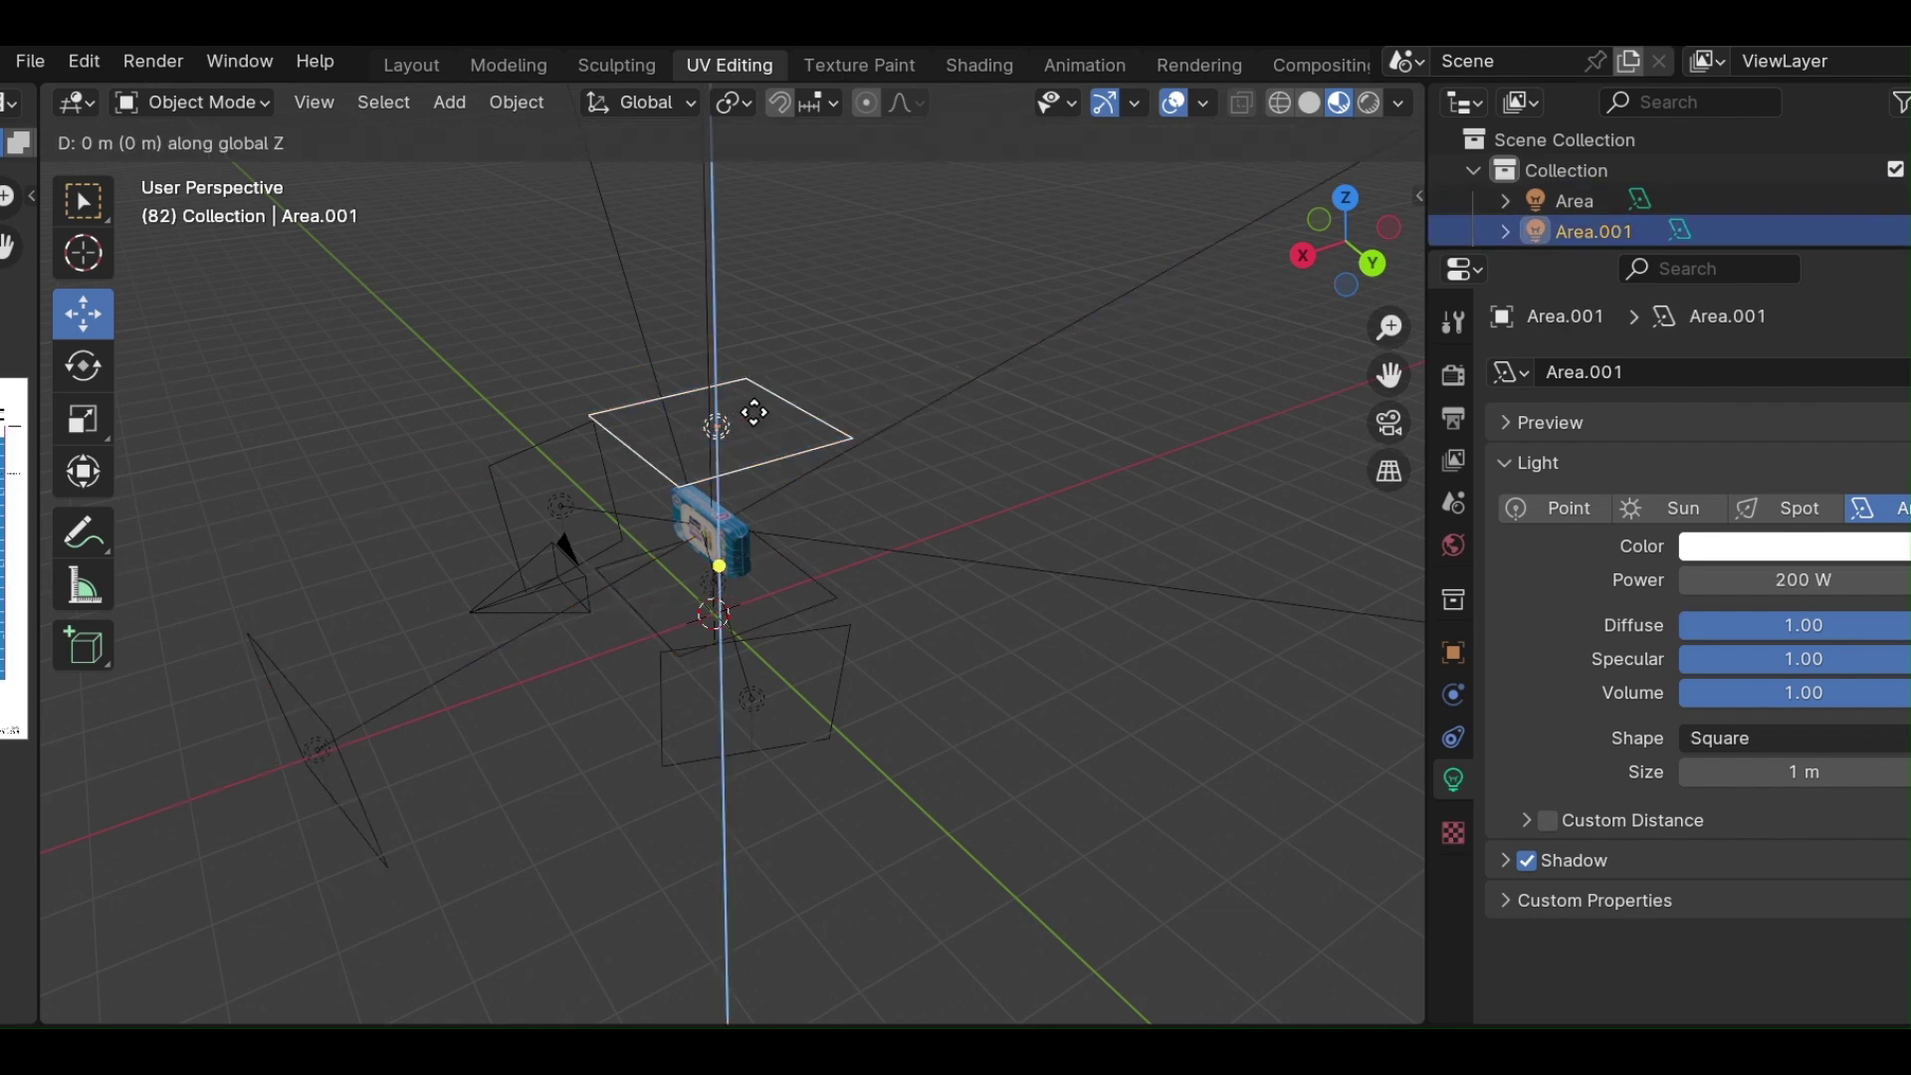
pyautogui.click(764, 366)
pyautogui.press('s')
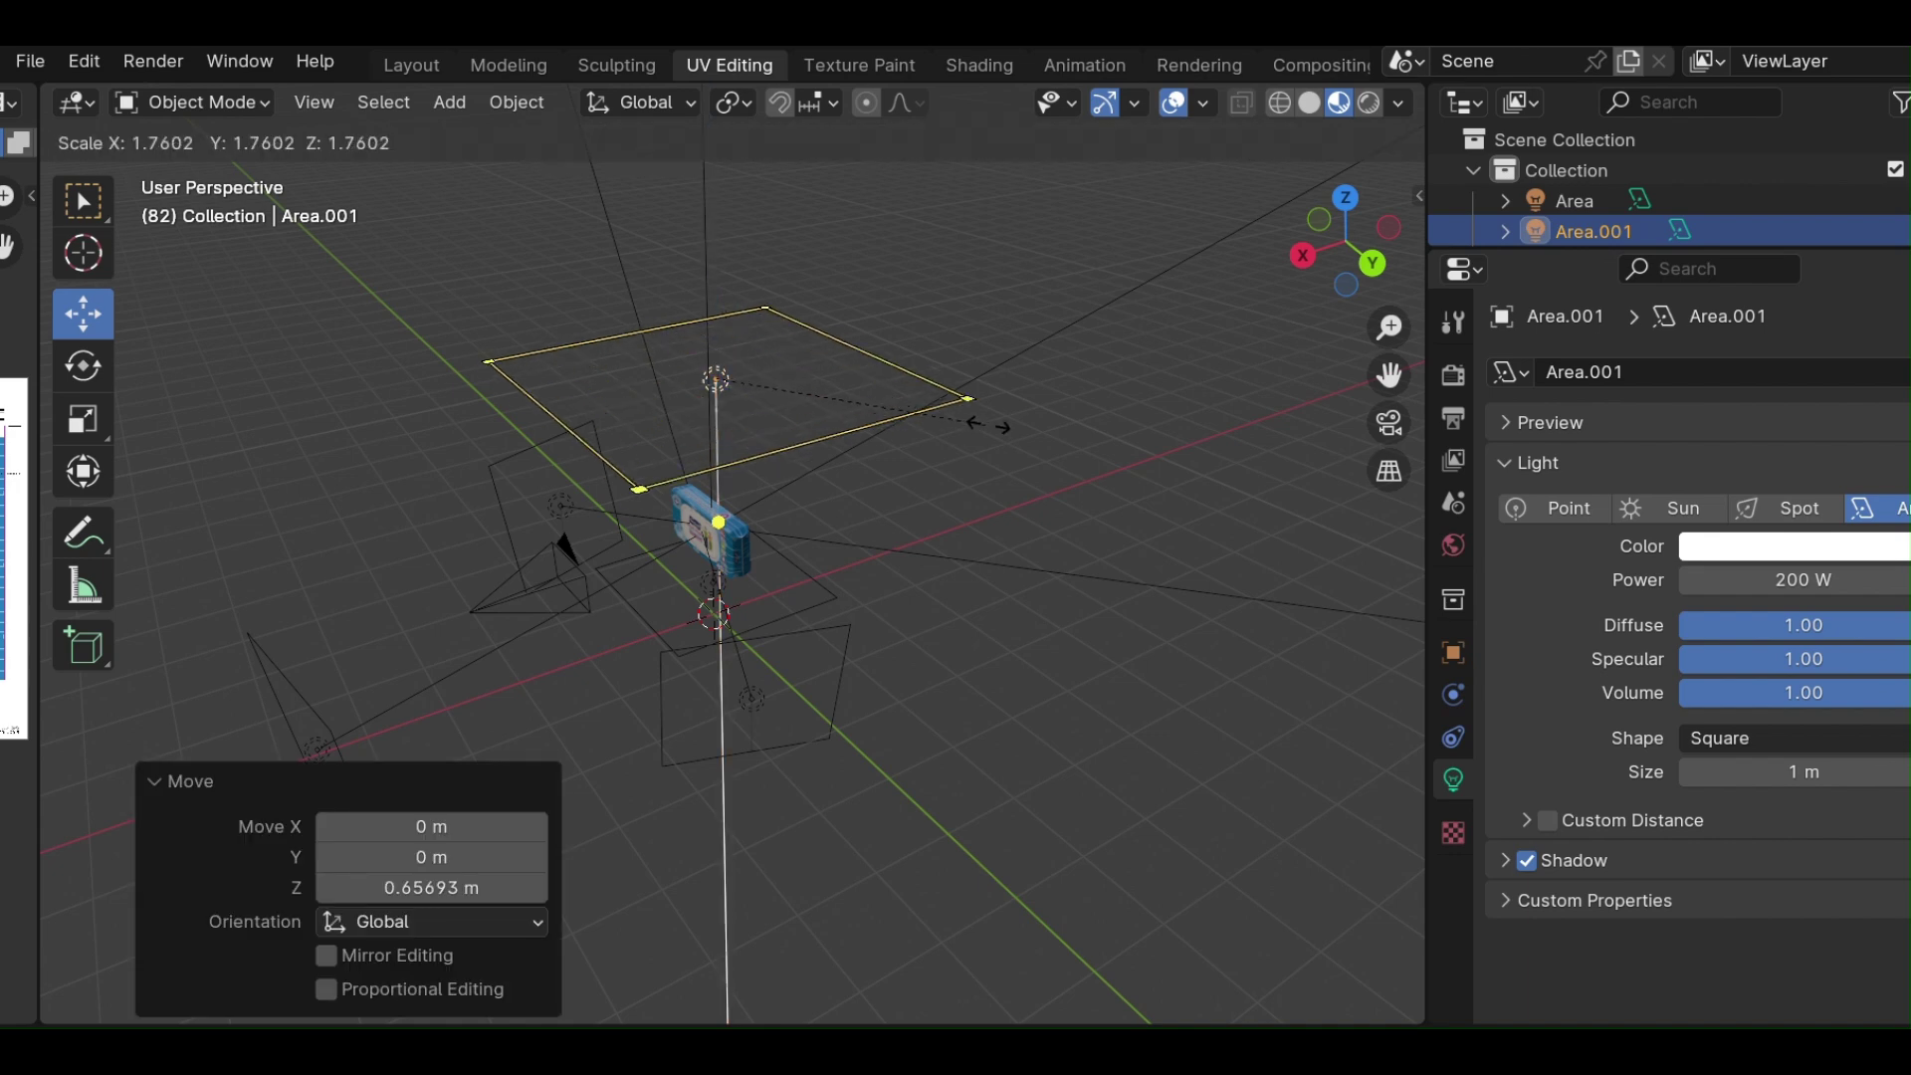
pyautogui.click(1015, 439)
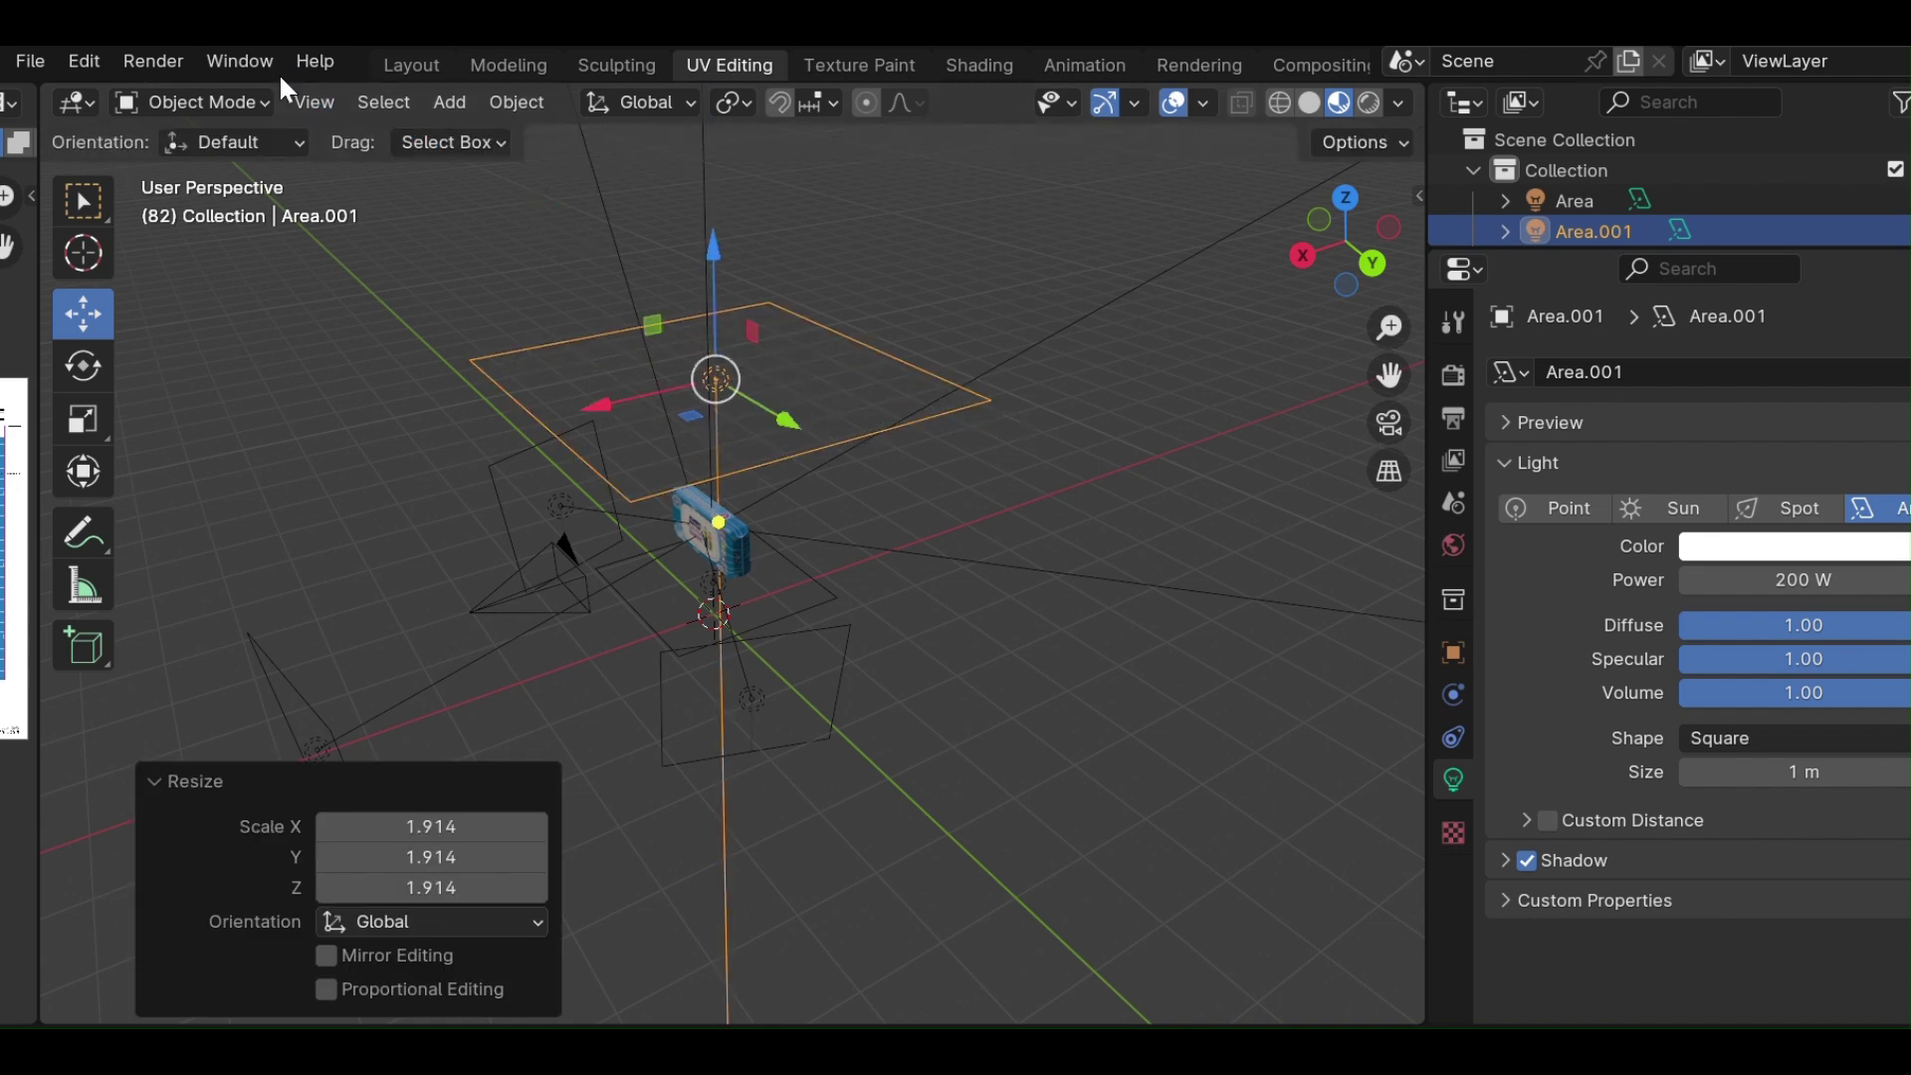
pyautogui.click(181, 65)
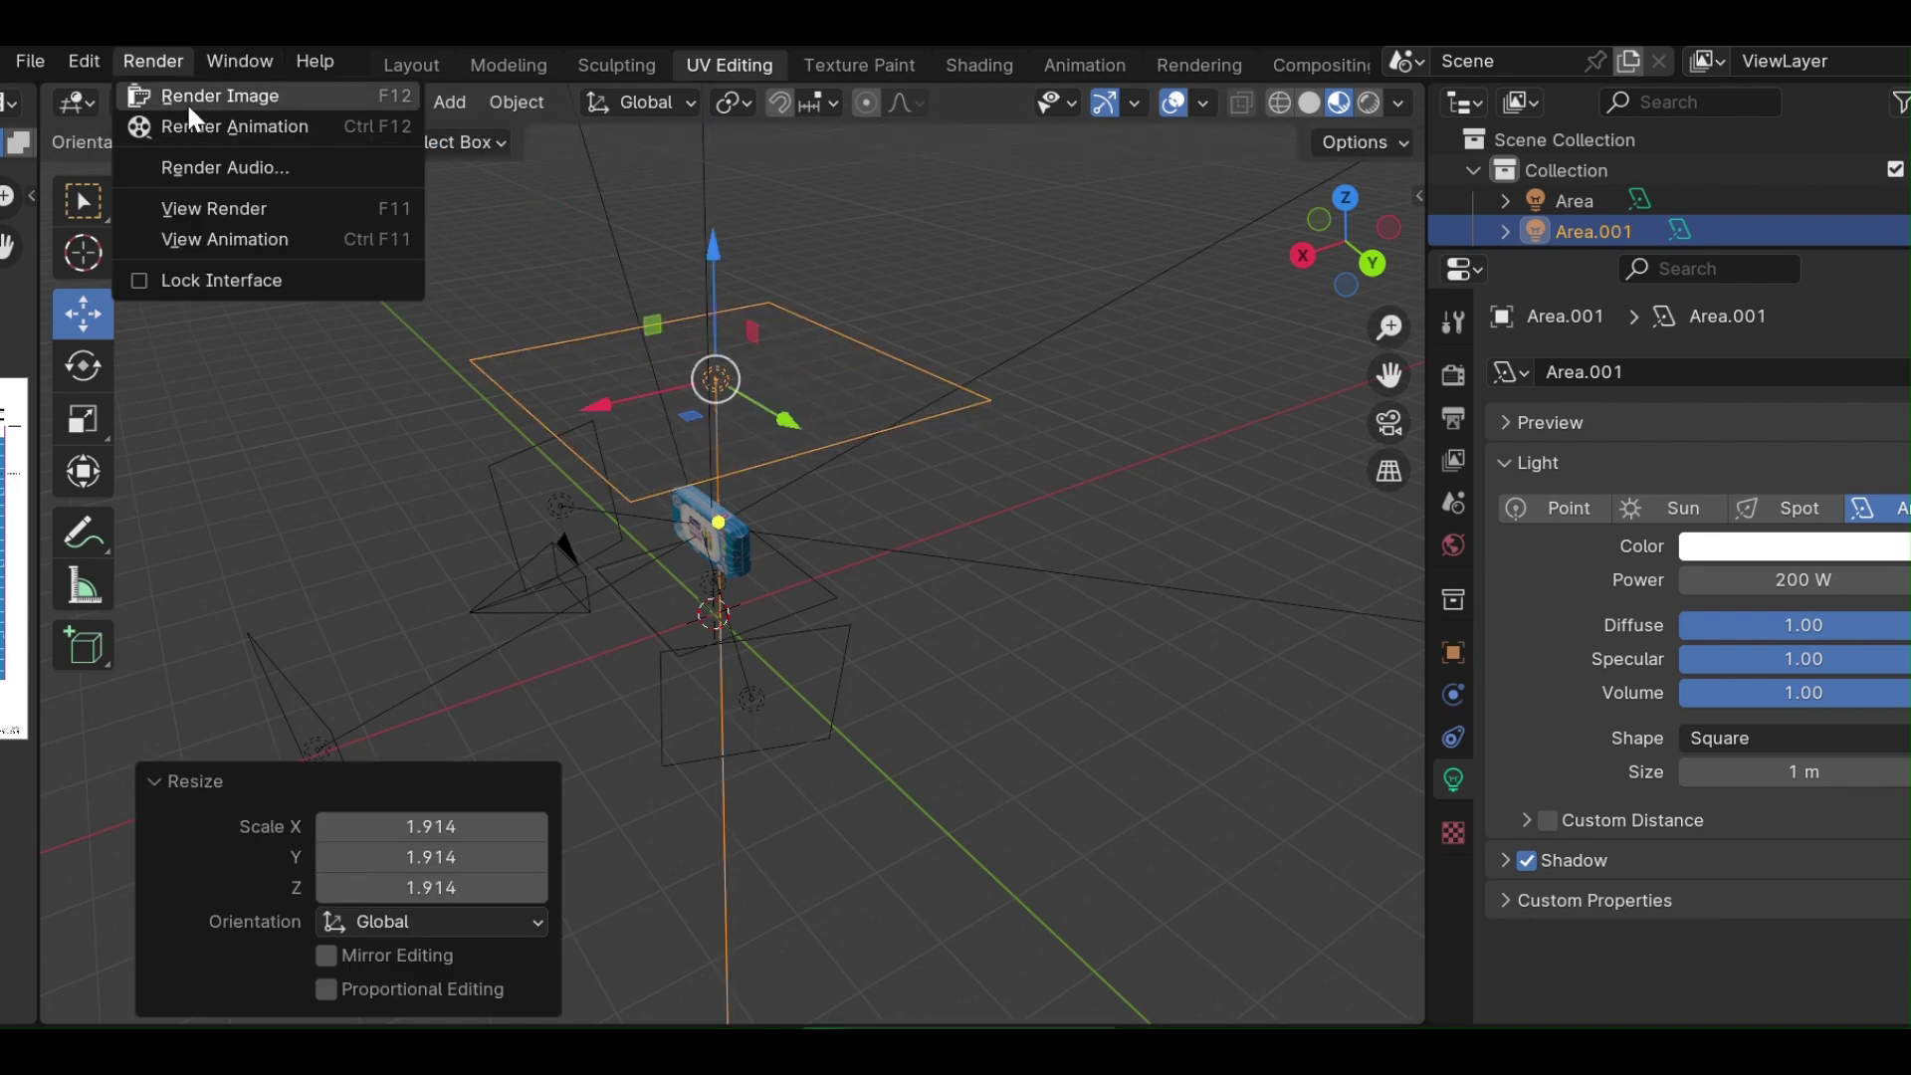
pyautogui.click(187, 102)
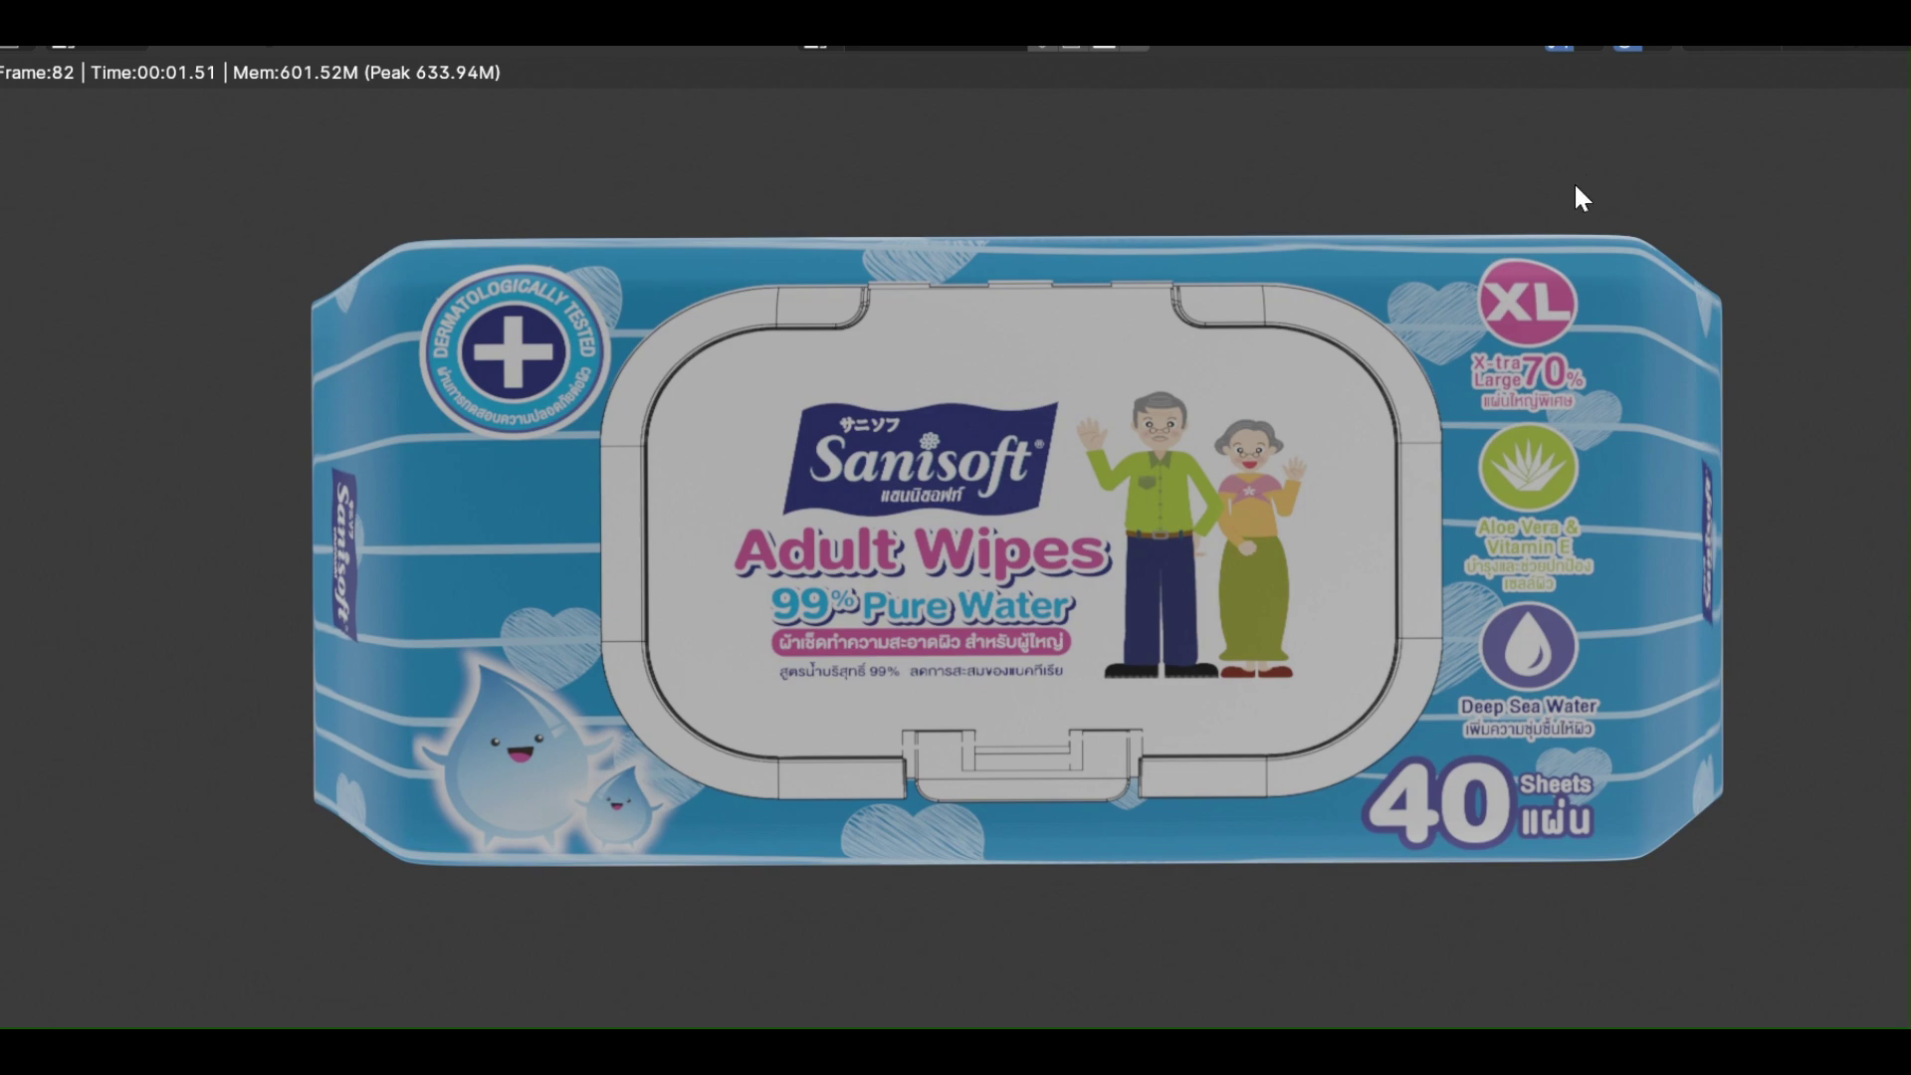
pyautogui.press('Escape')
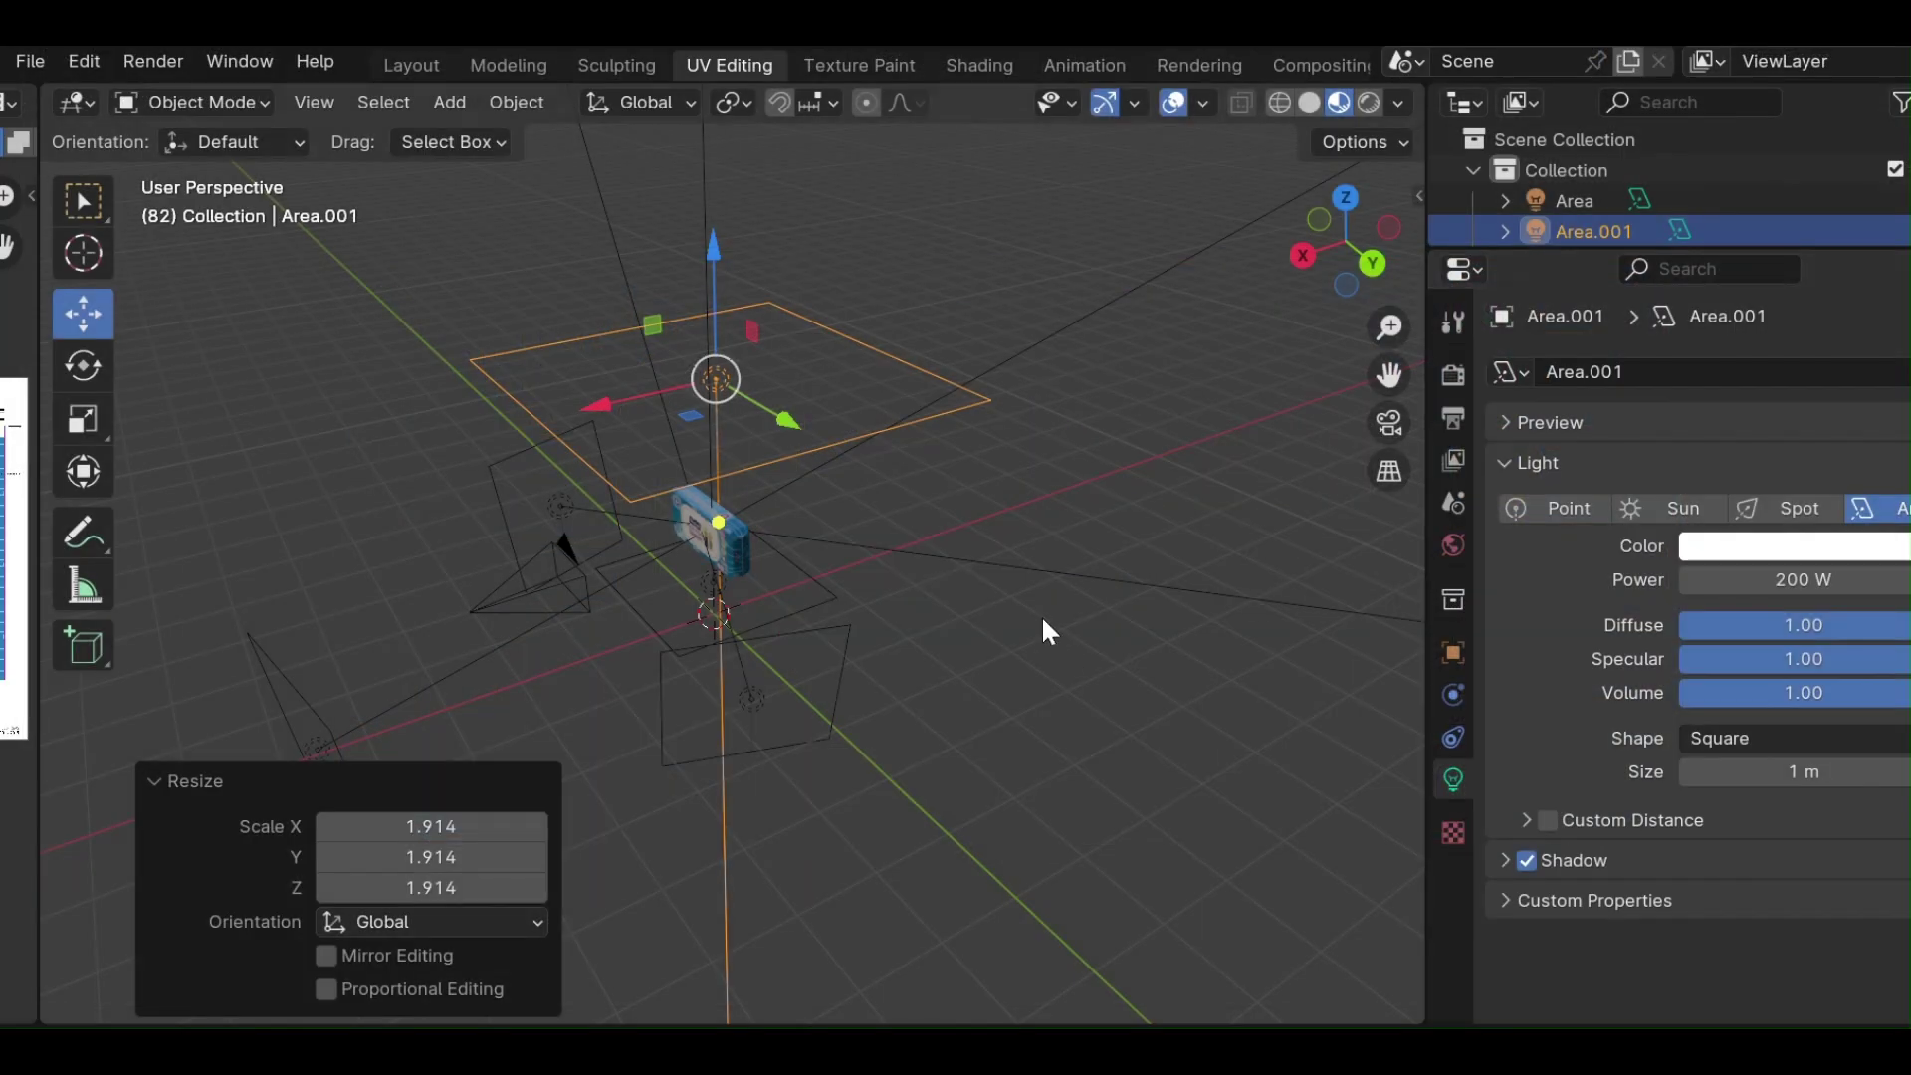
# Set Area.004's power to 150 W and render a test image.
pyautogui.click(295, 687)
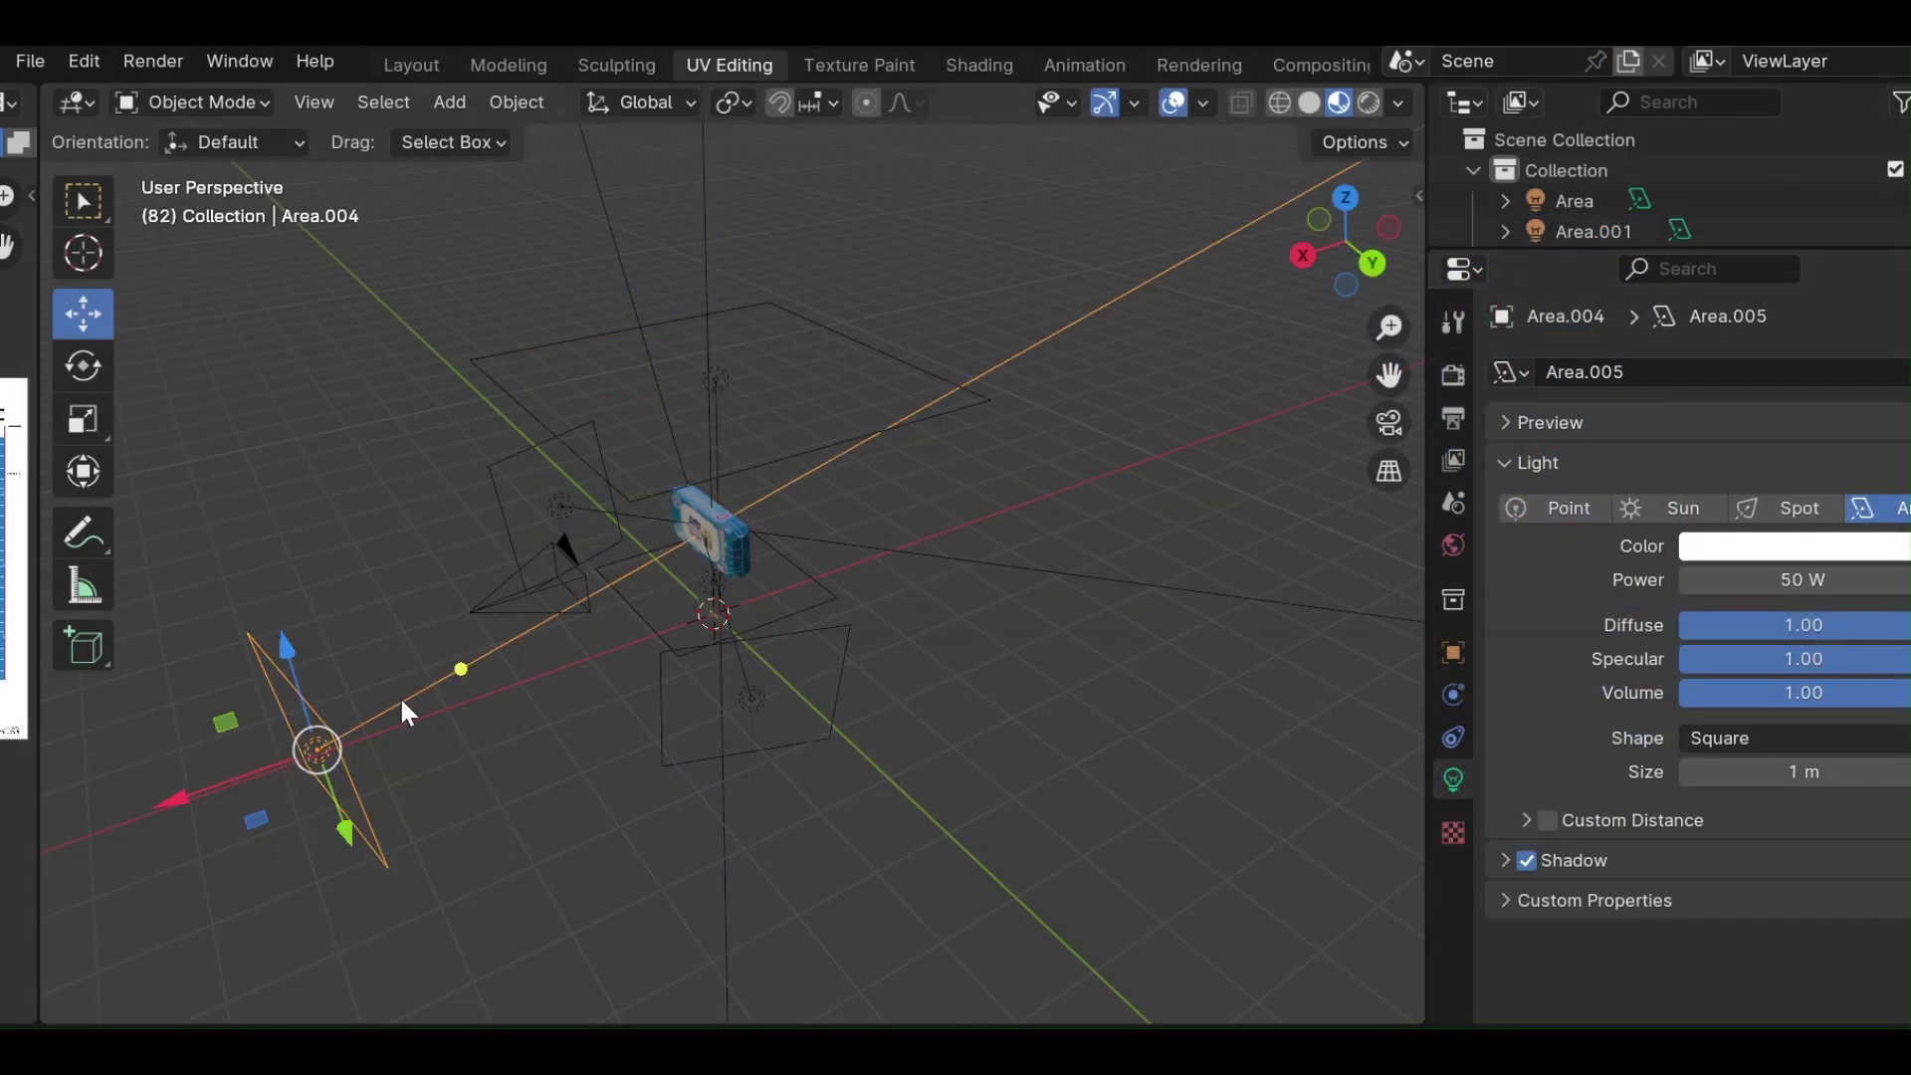
pyautogui.moveTo(843, 797)
pyautogui.mouseDown(button='middle')
pyautogui.moveTo(1095, 730)
pyautogui.moveTo(1089, 655)
pyautogui.moveTo(1061, 667)
pyautogui.moveTo(1063, 709)
pyautogui.mouseUp(button='middle')
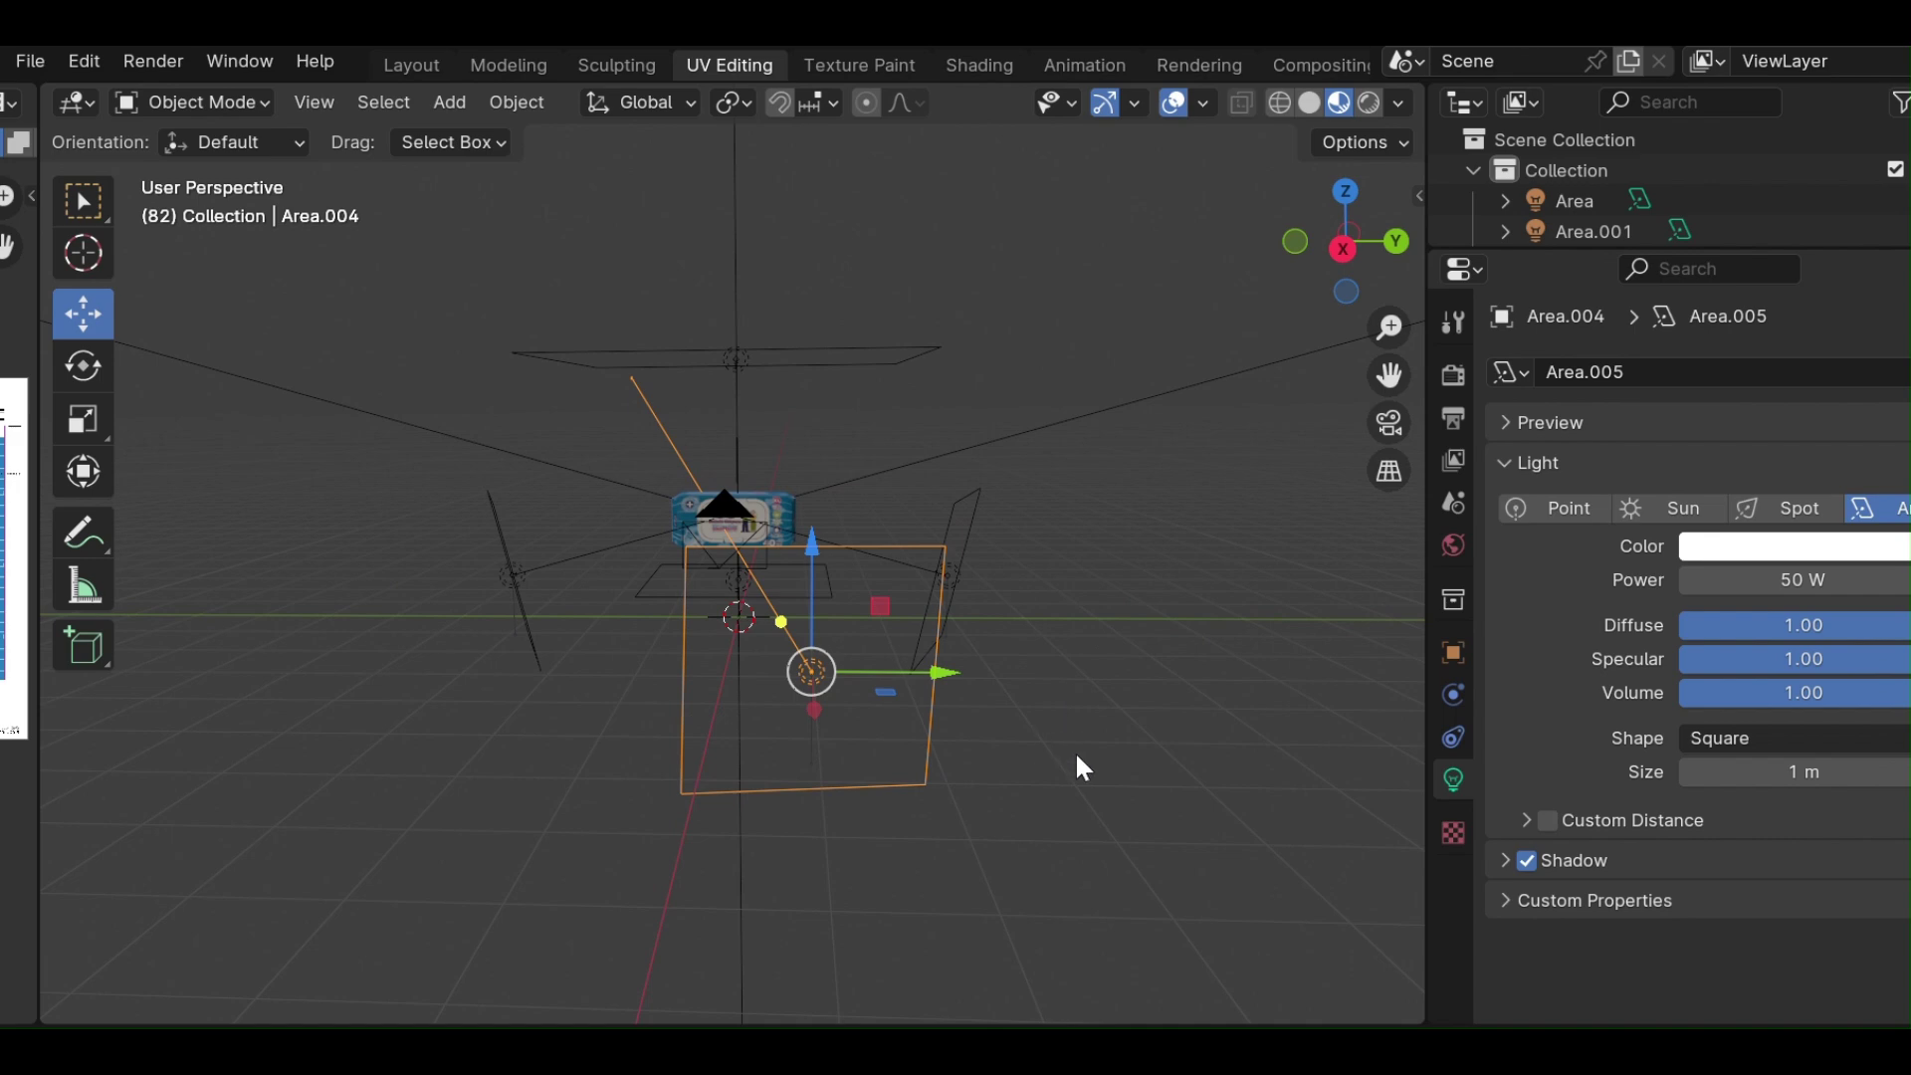
pyautogui.moveTo(1075, 760)
pyautogui.mouseDown(button='middle')
pyautogui.moveTo(1096, 763)
pyautogui.moveTo(970, 755)
pyautogui.mouseUp(button='middle')
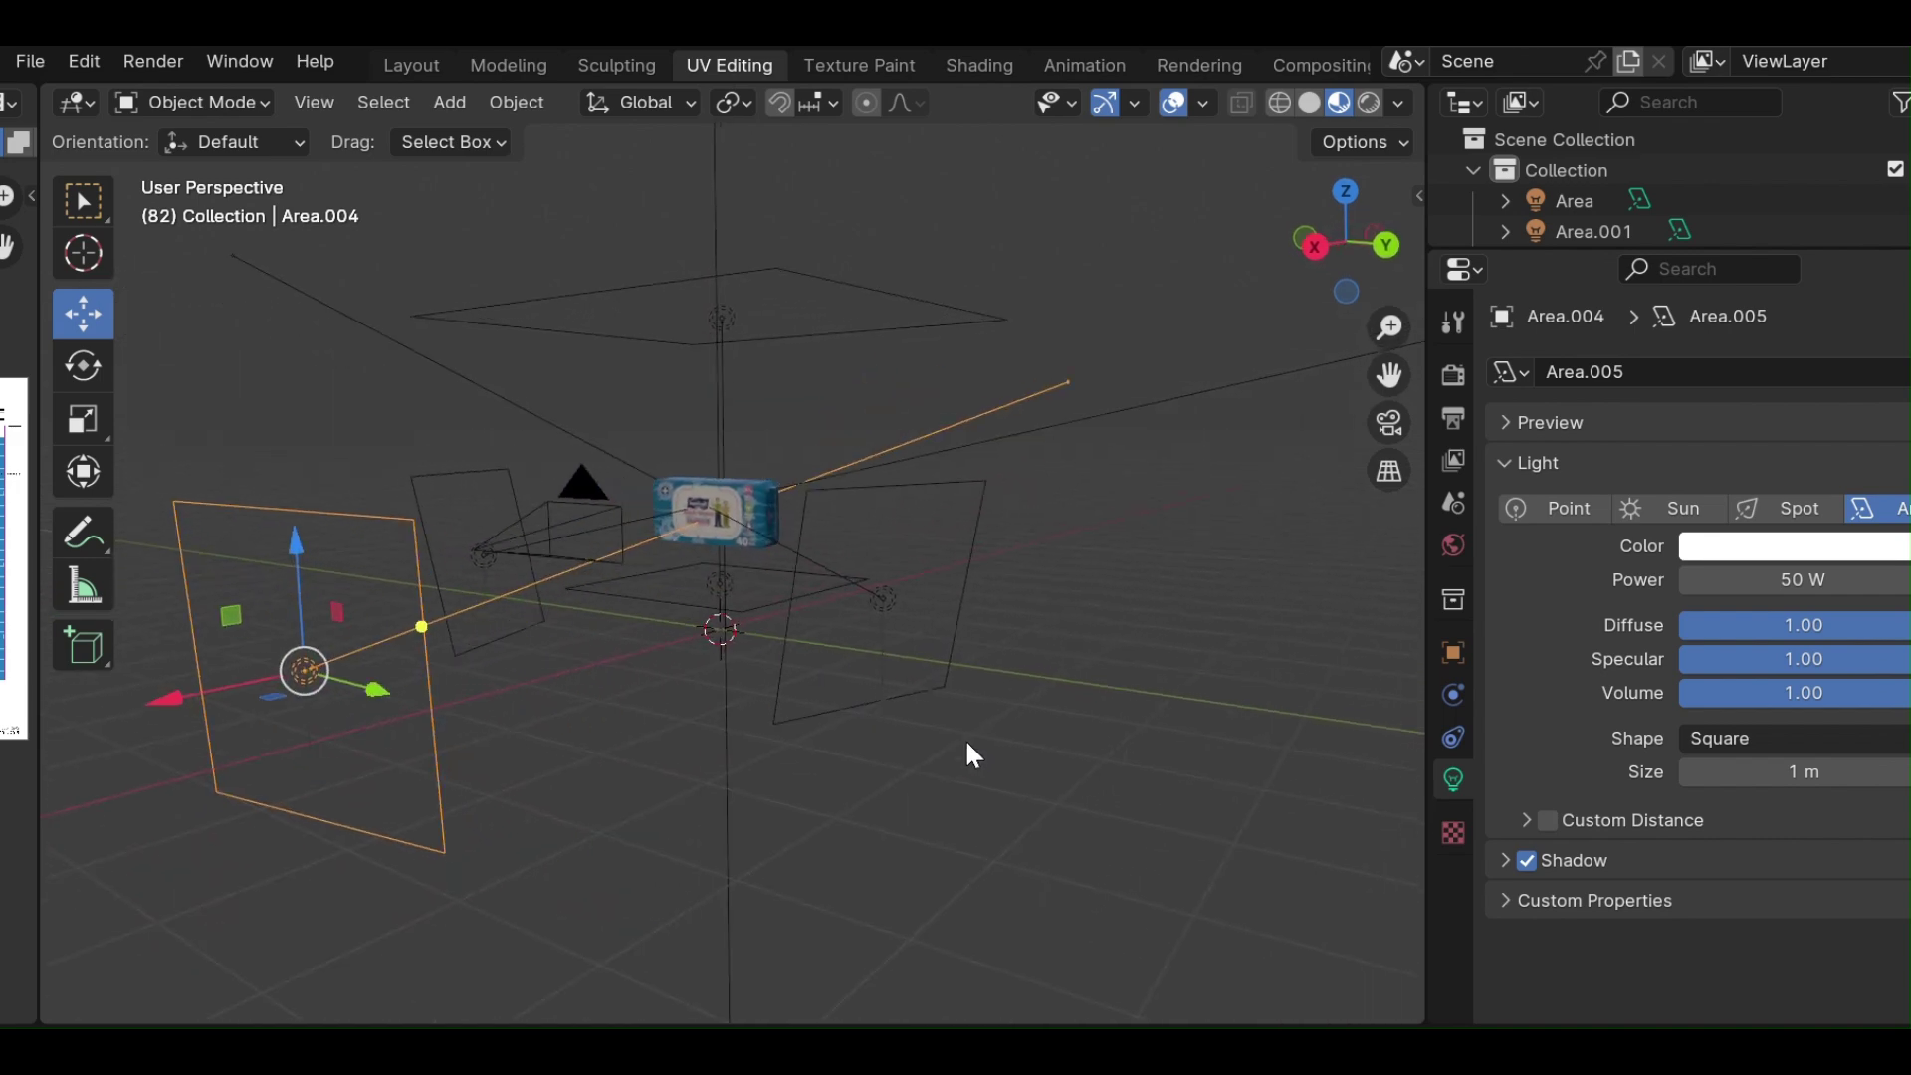
pyautogui.click(1785, 579)
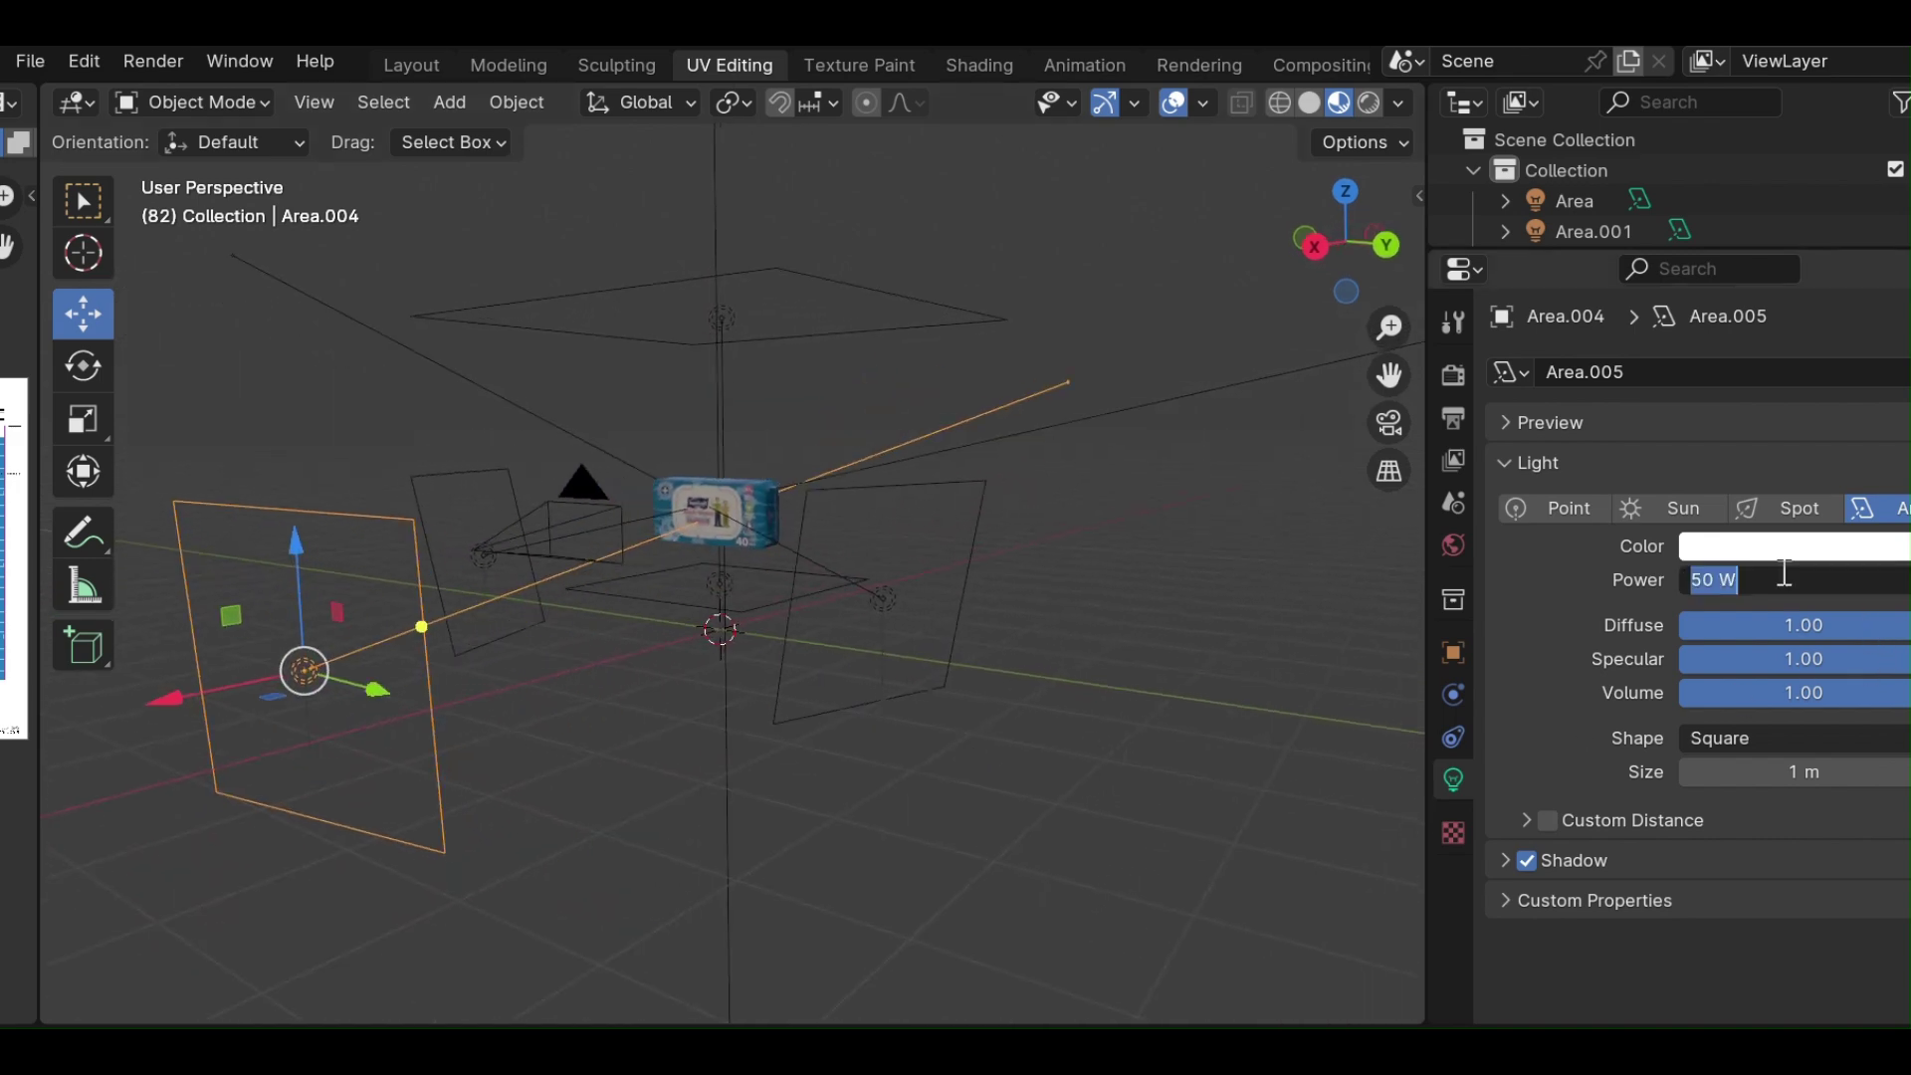
pyautogui.write('150')
pyautogui.press('Return')
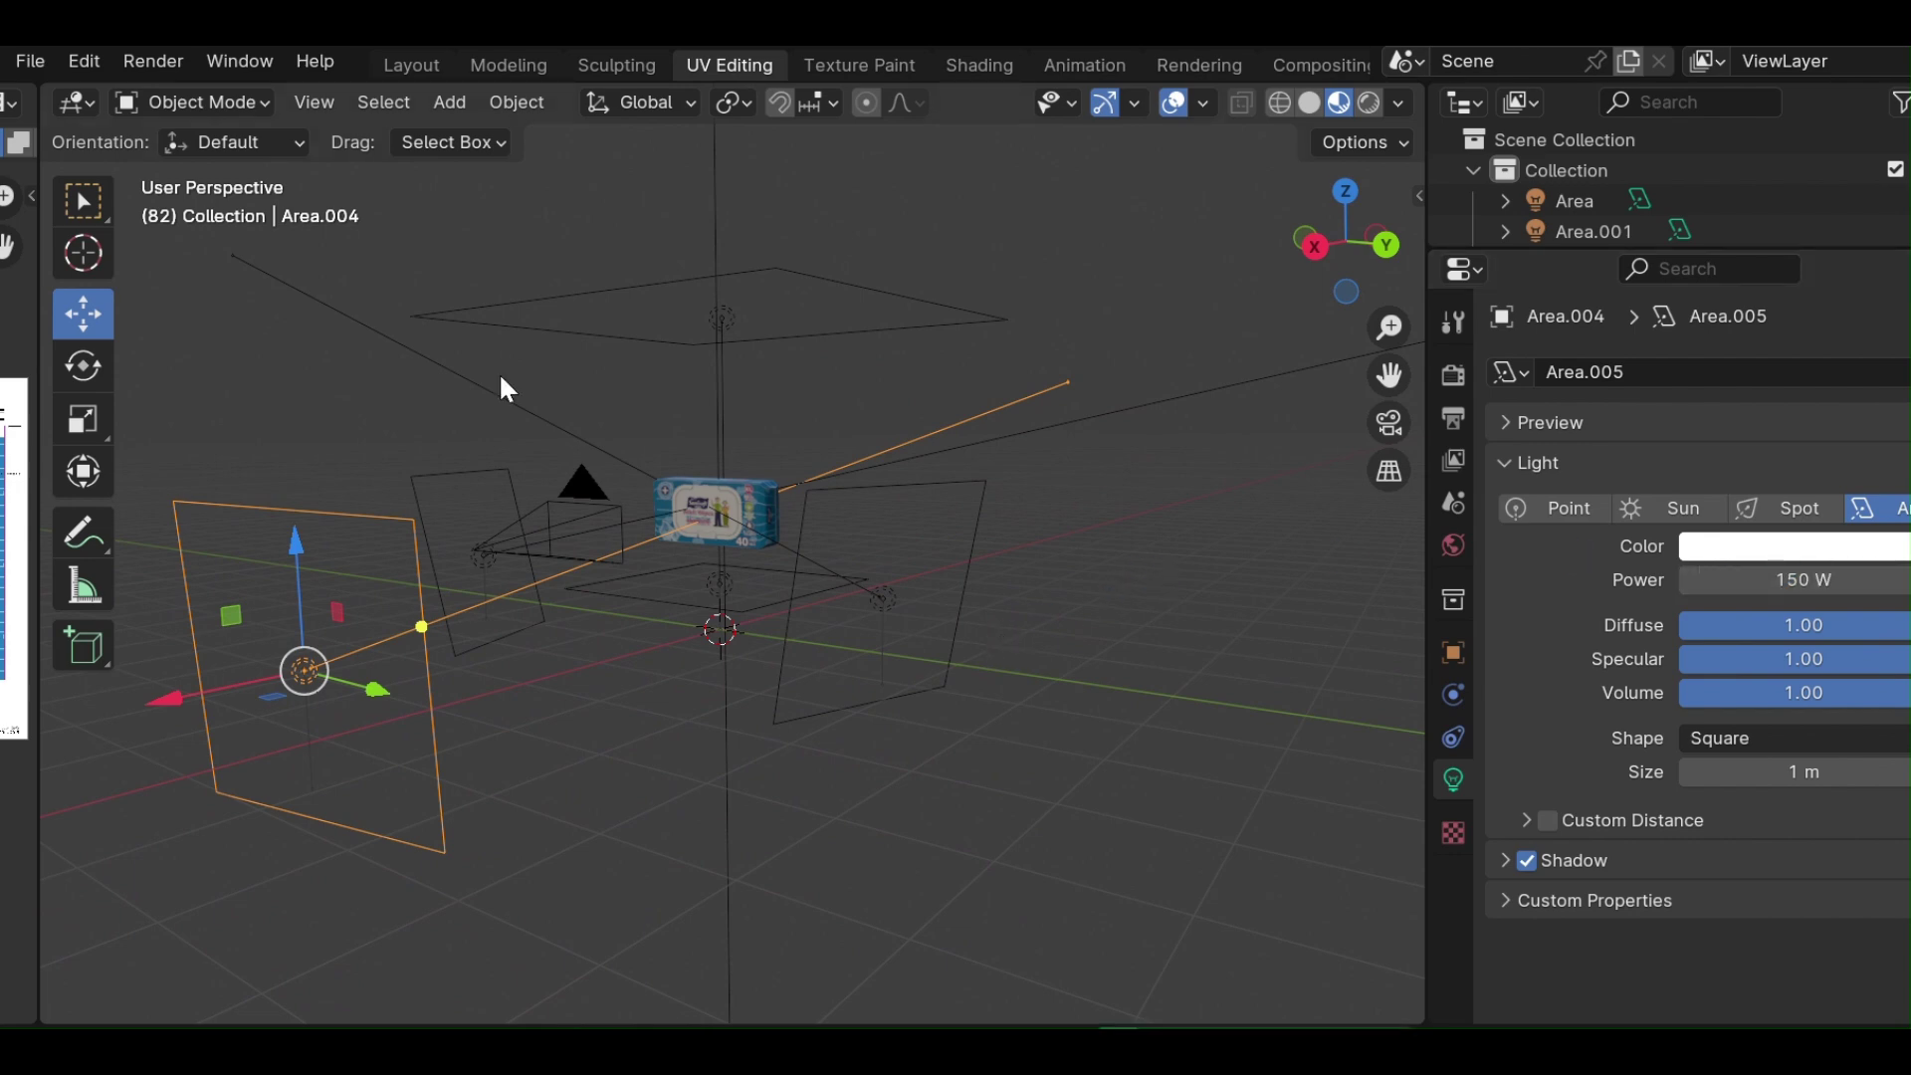
pyautogui.click(160, 62)
pyautogui.click(174, 94)
# Lower Area.004 to 50 W and review a full-window test render.
pyautogui.click(1806, 580)
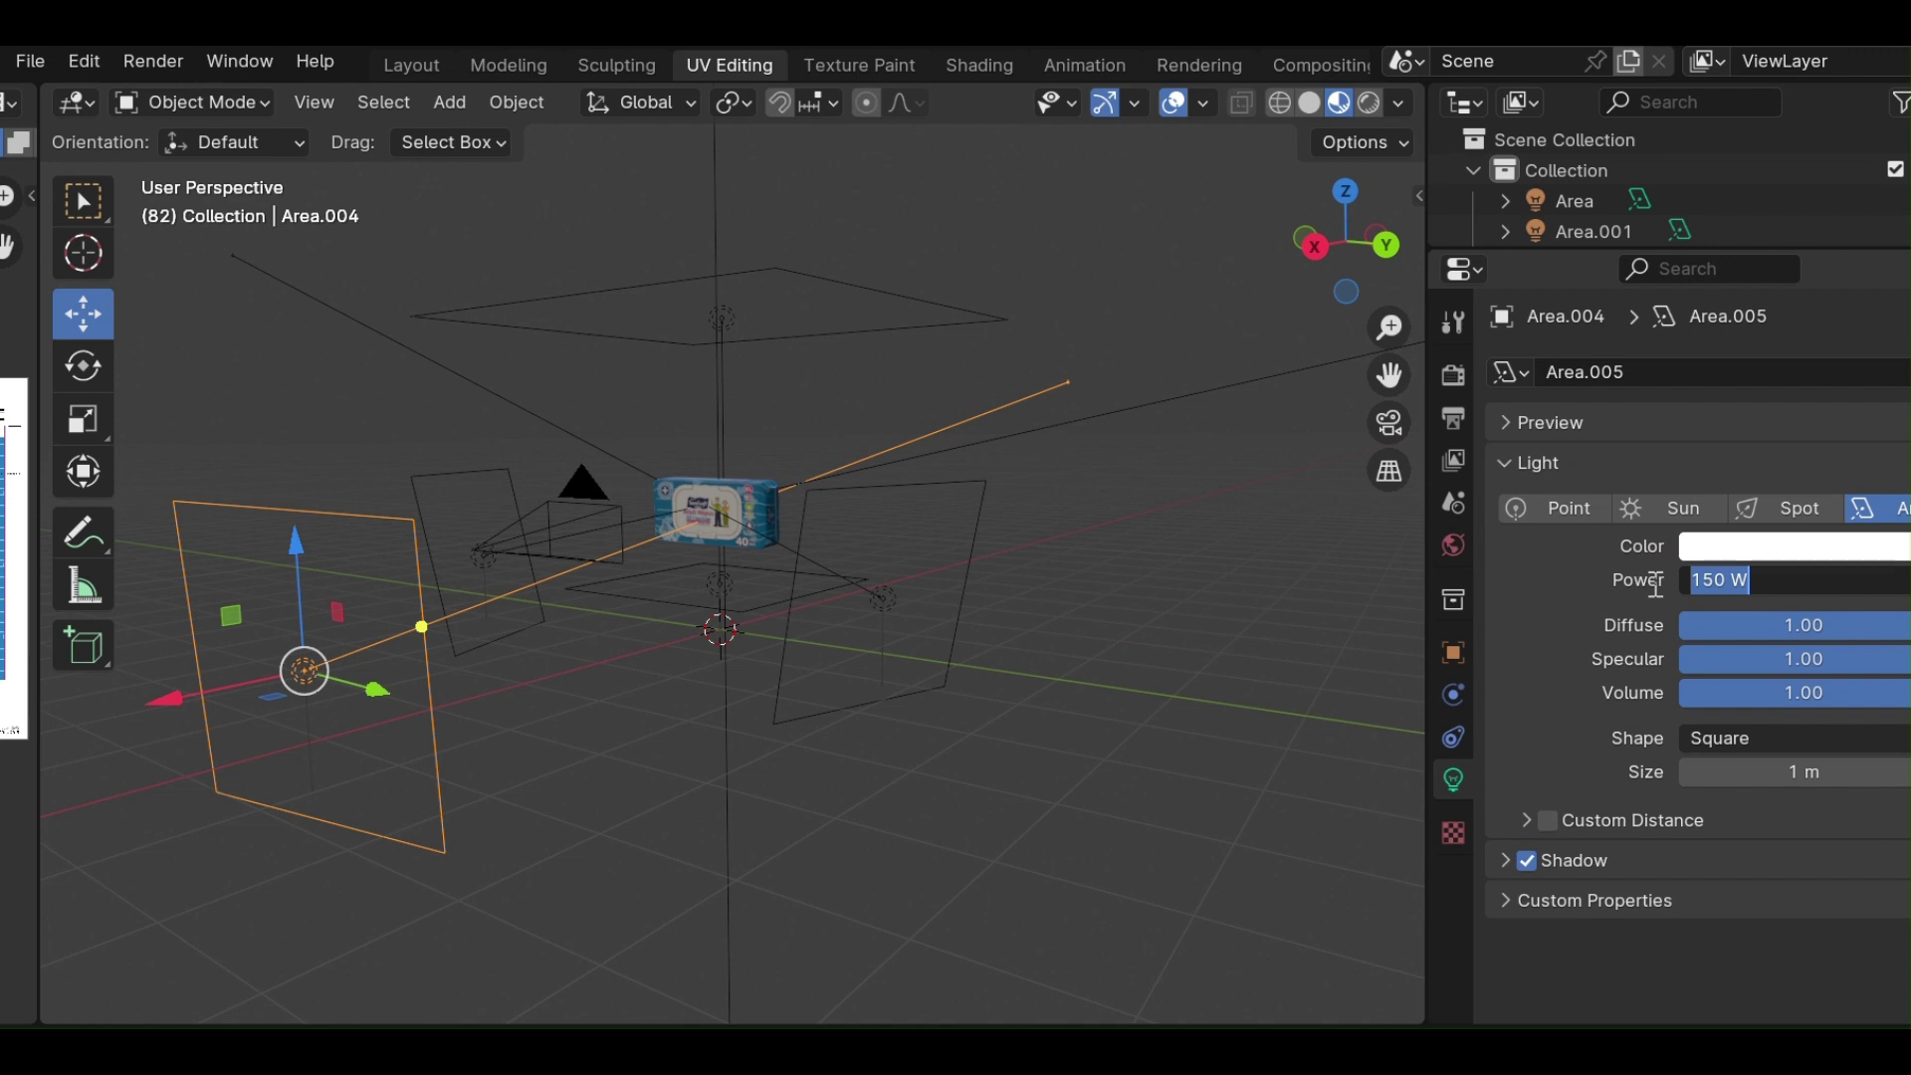
pyautogui.write('50')
pyautogui.press('Return')
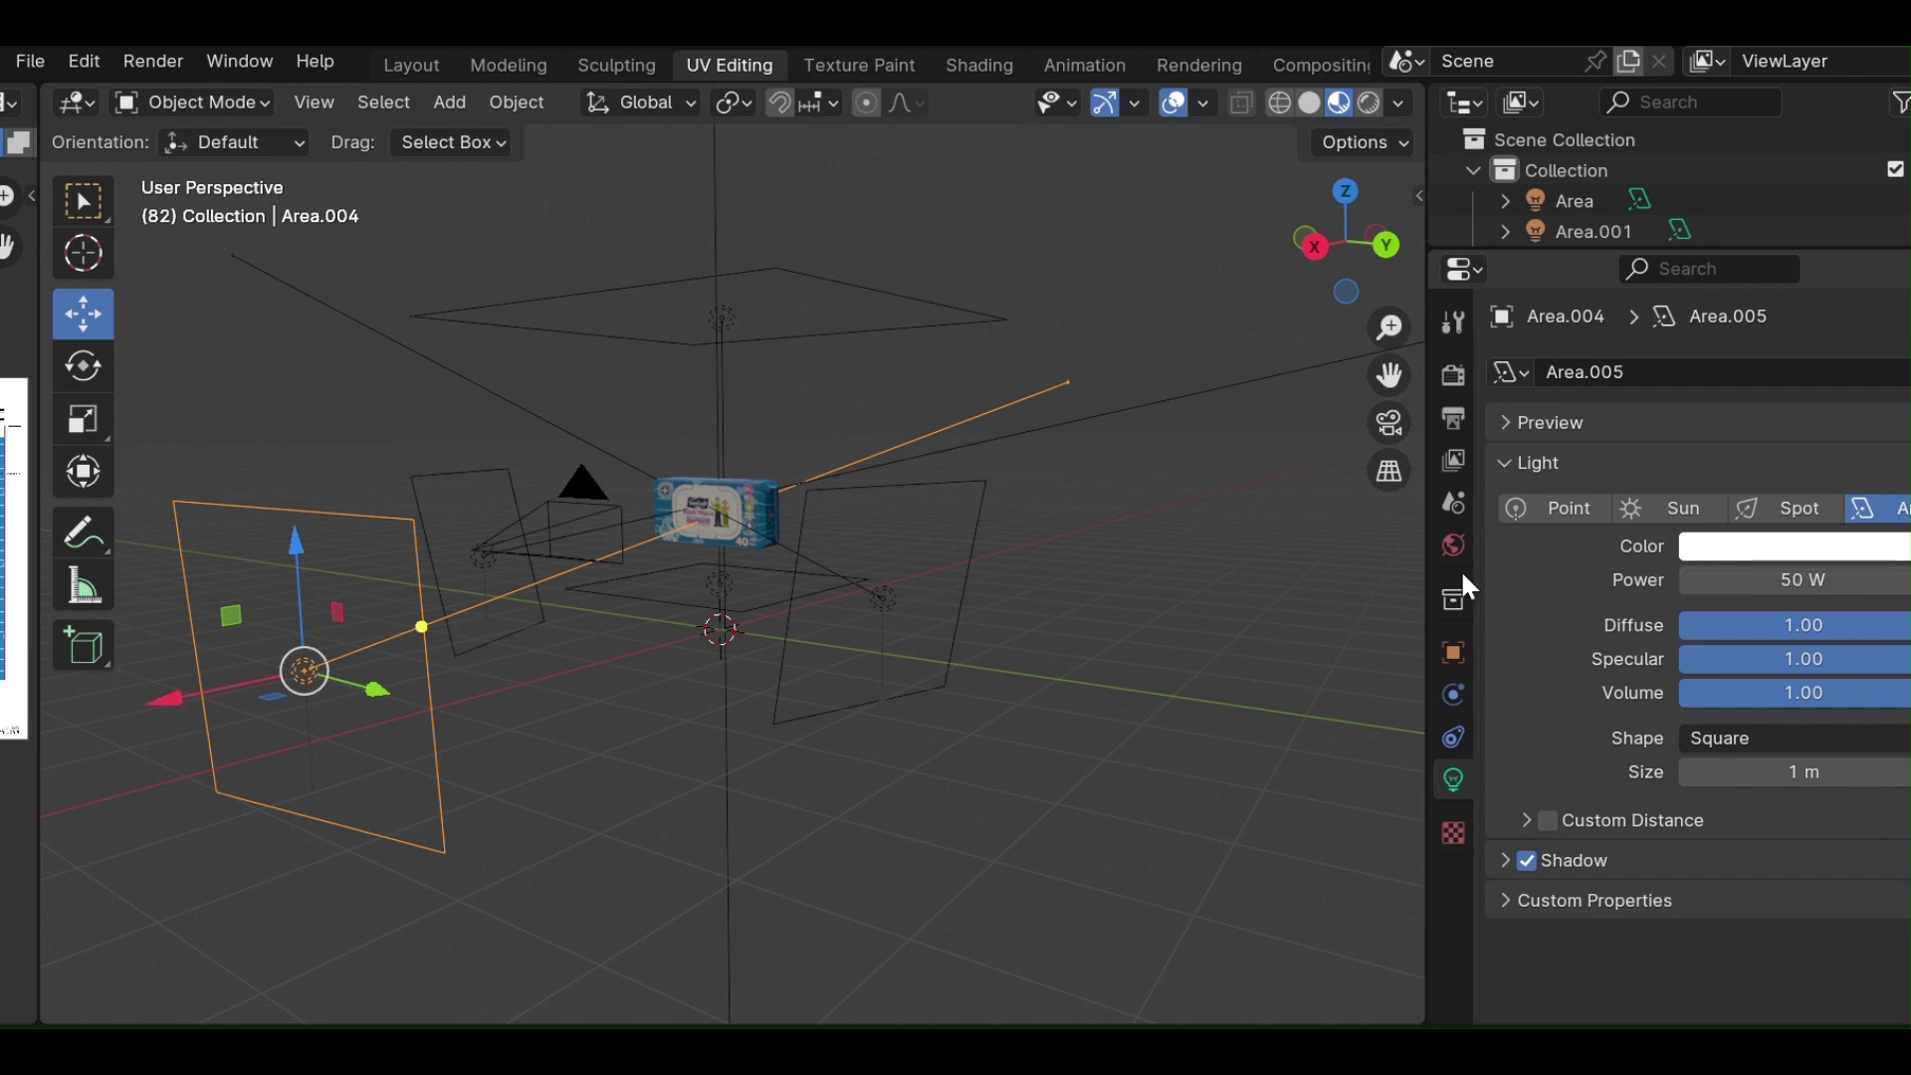
pyautogui.click(954, 716)
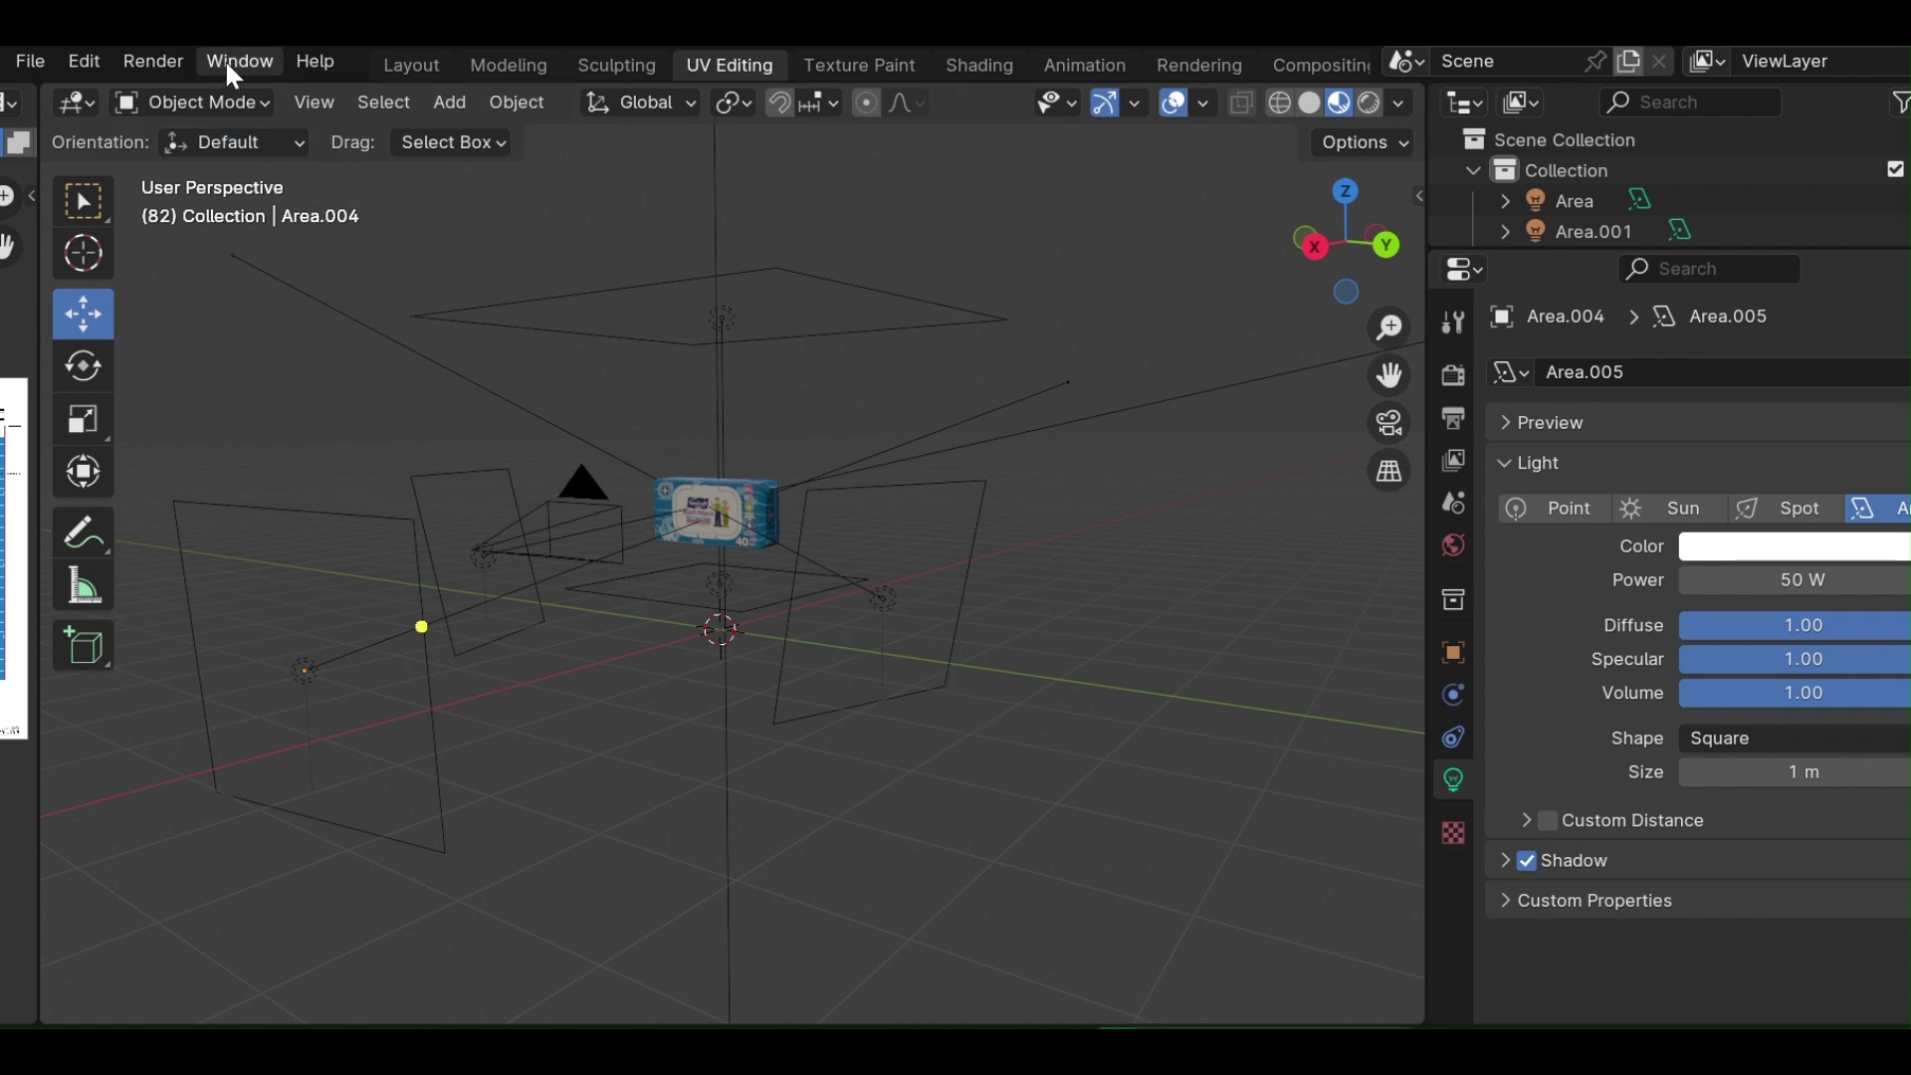
pyautogui.click(169, 61)
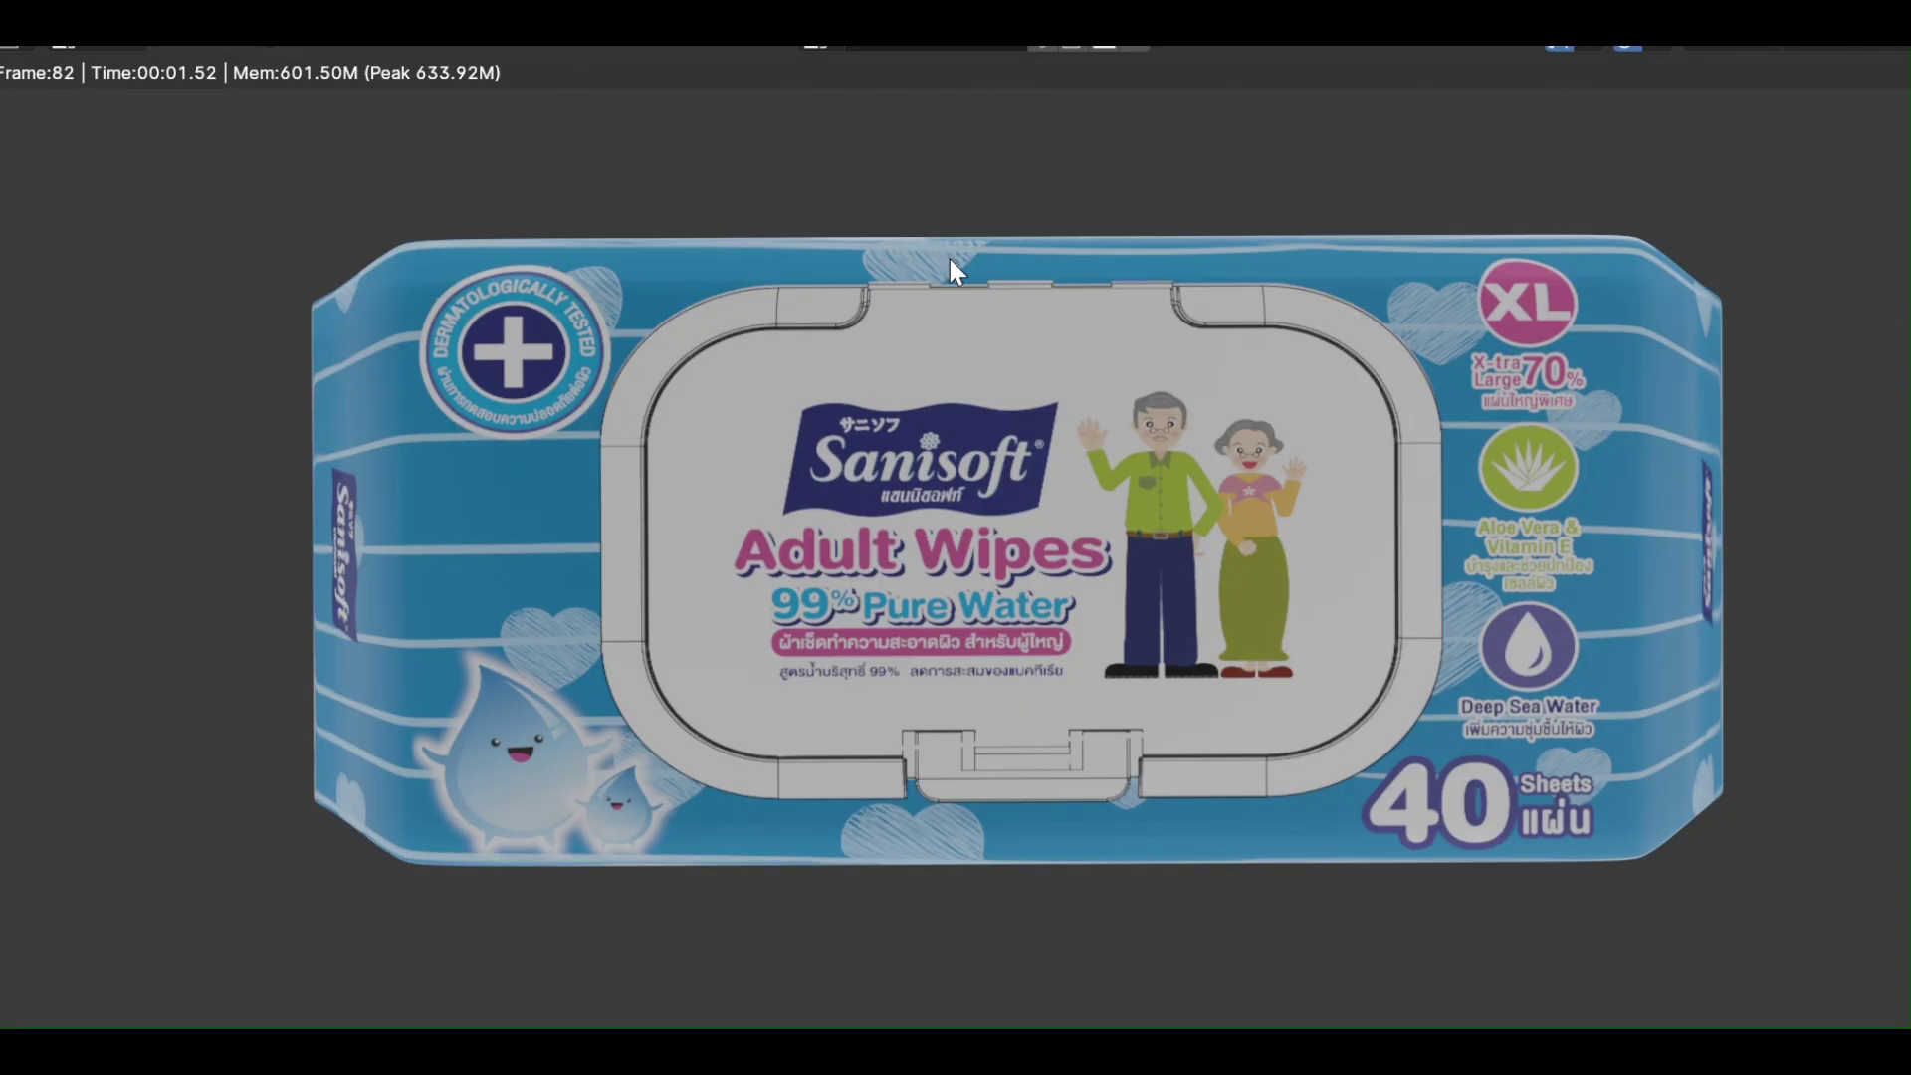
pyautogui.scroll(-4, 1377, 389)
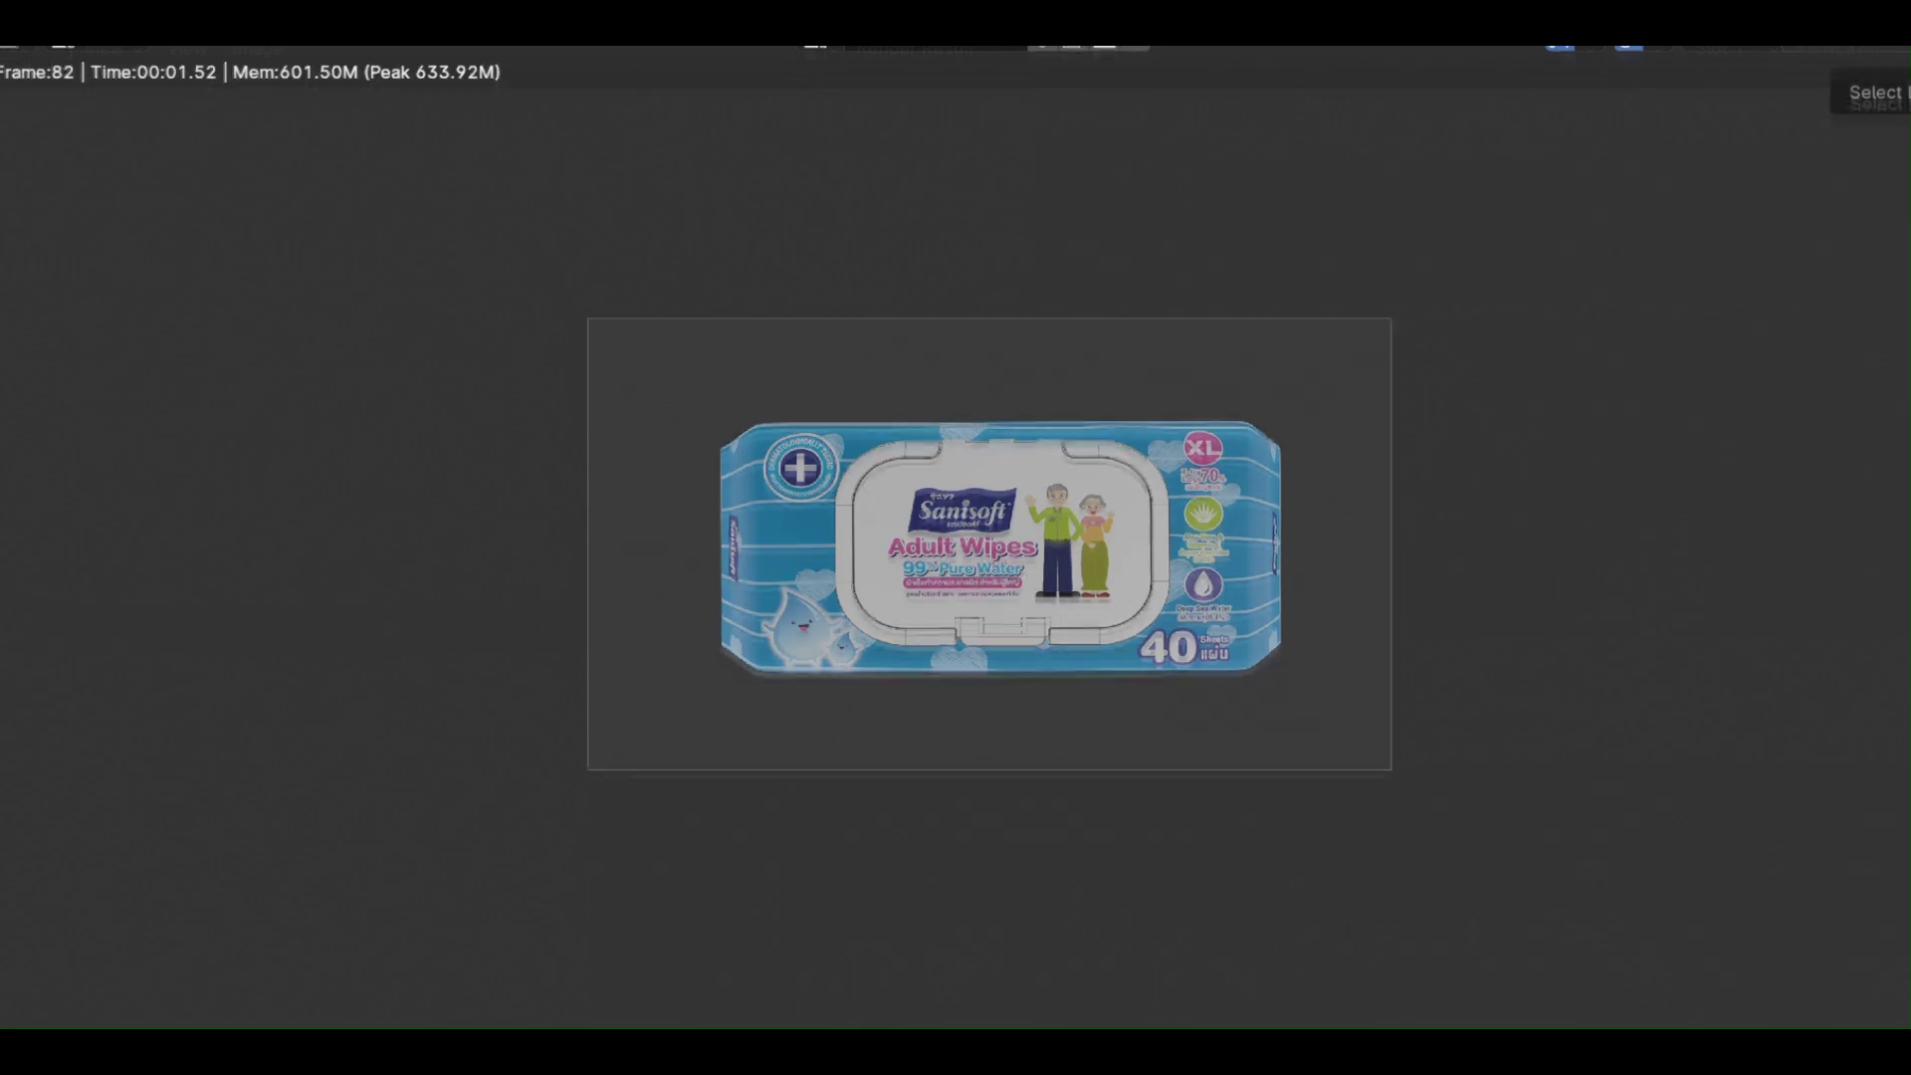
pyautogui.hotkey('ctrl', 'alt', 'space')
pyautogui.press('Escape')
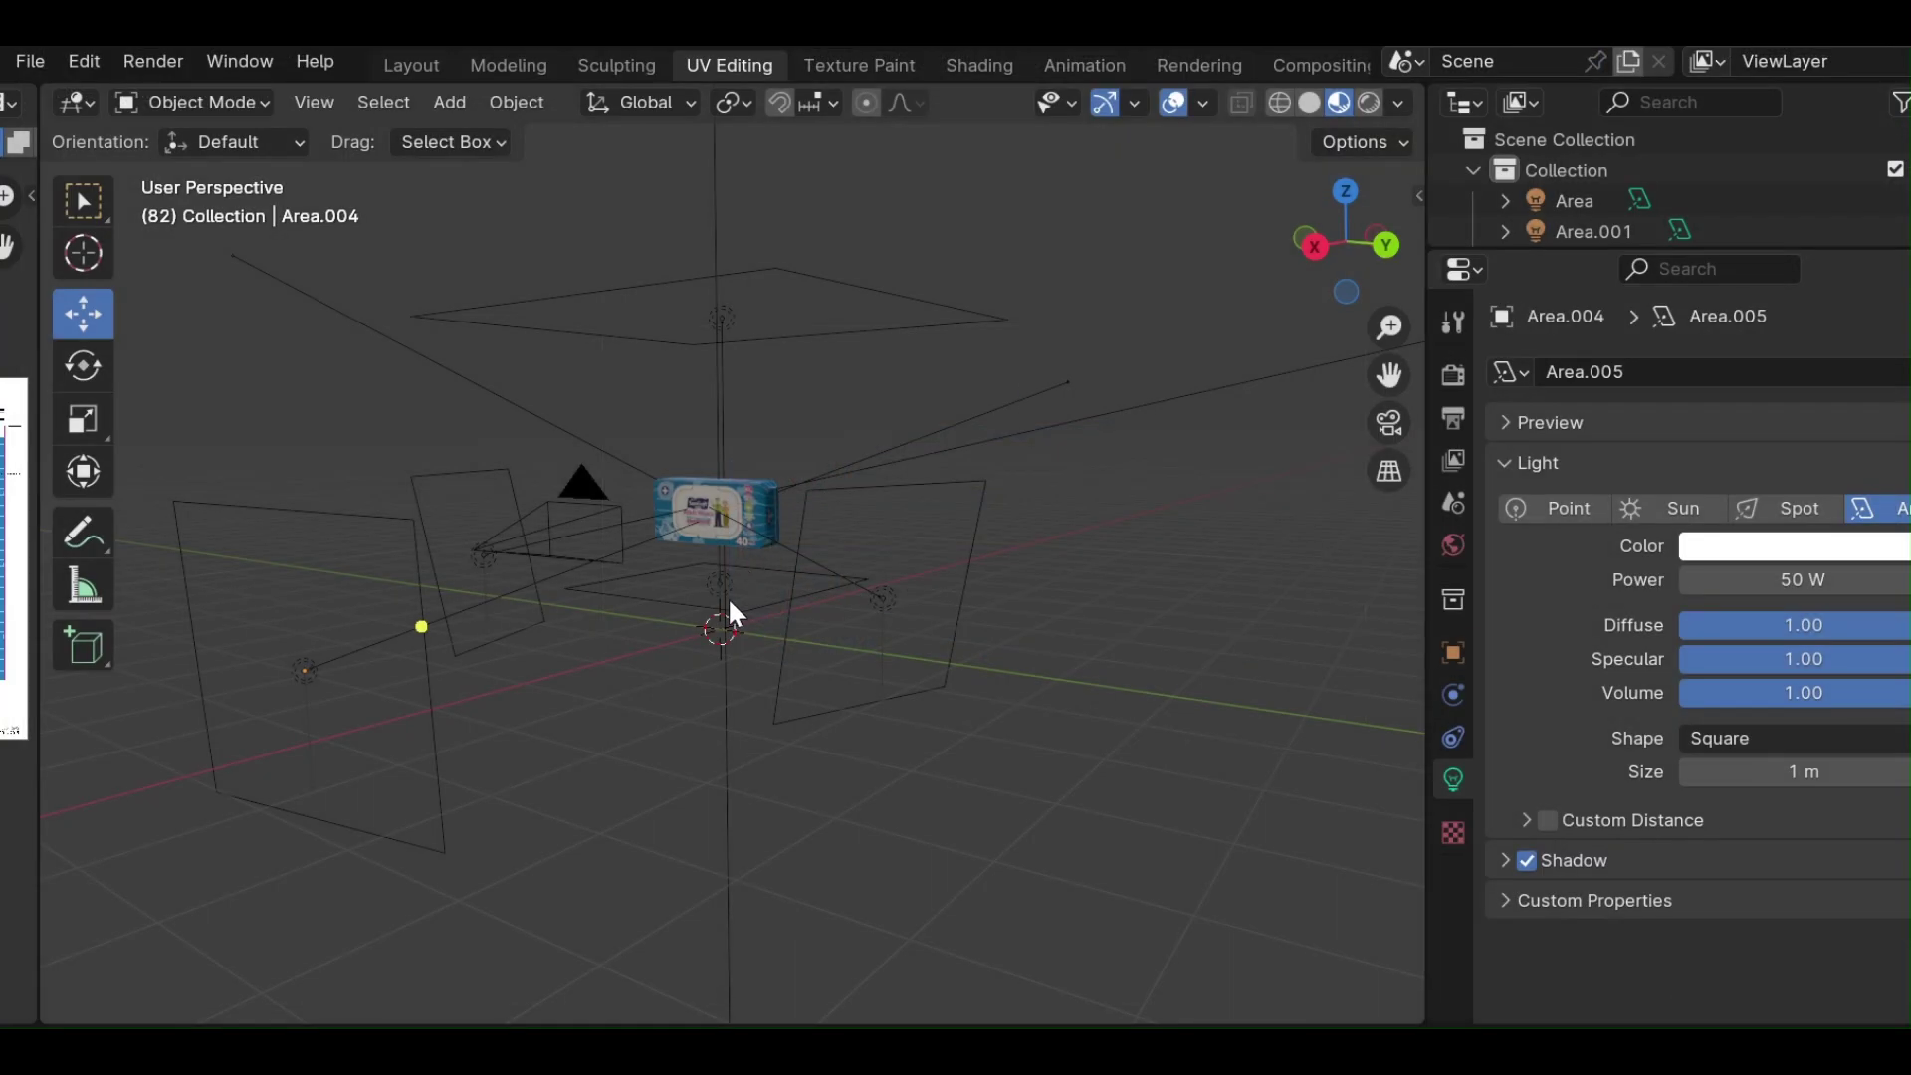
pyautogui.click(732, 590)
# Lower the light beneath the package slightly and scale it to about 1.69.
pyautogui.press('g')
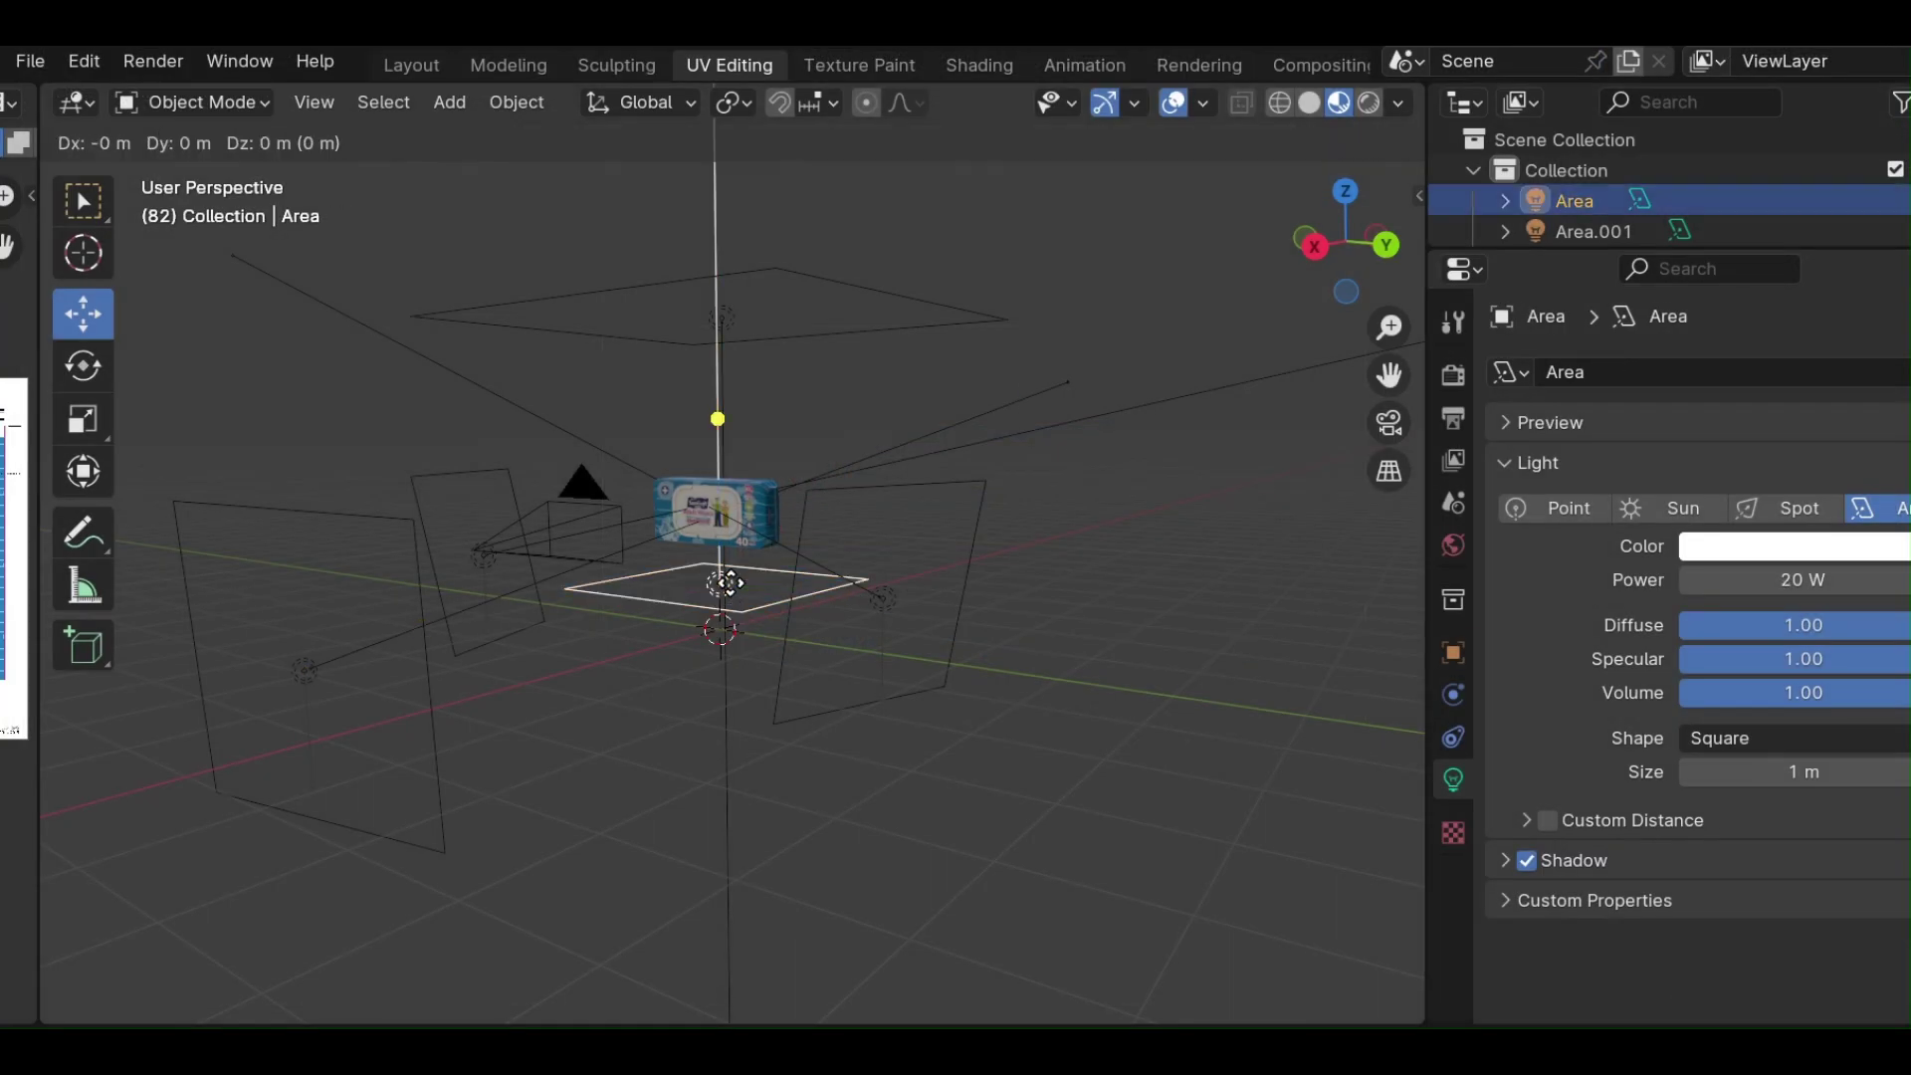
pyautogui.press('z')
pyautogui.click(723, 606)
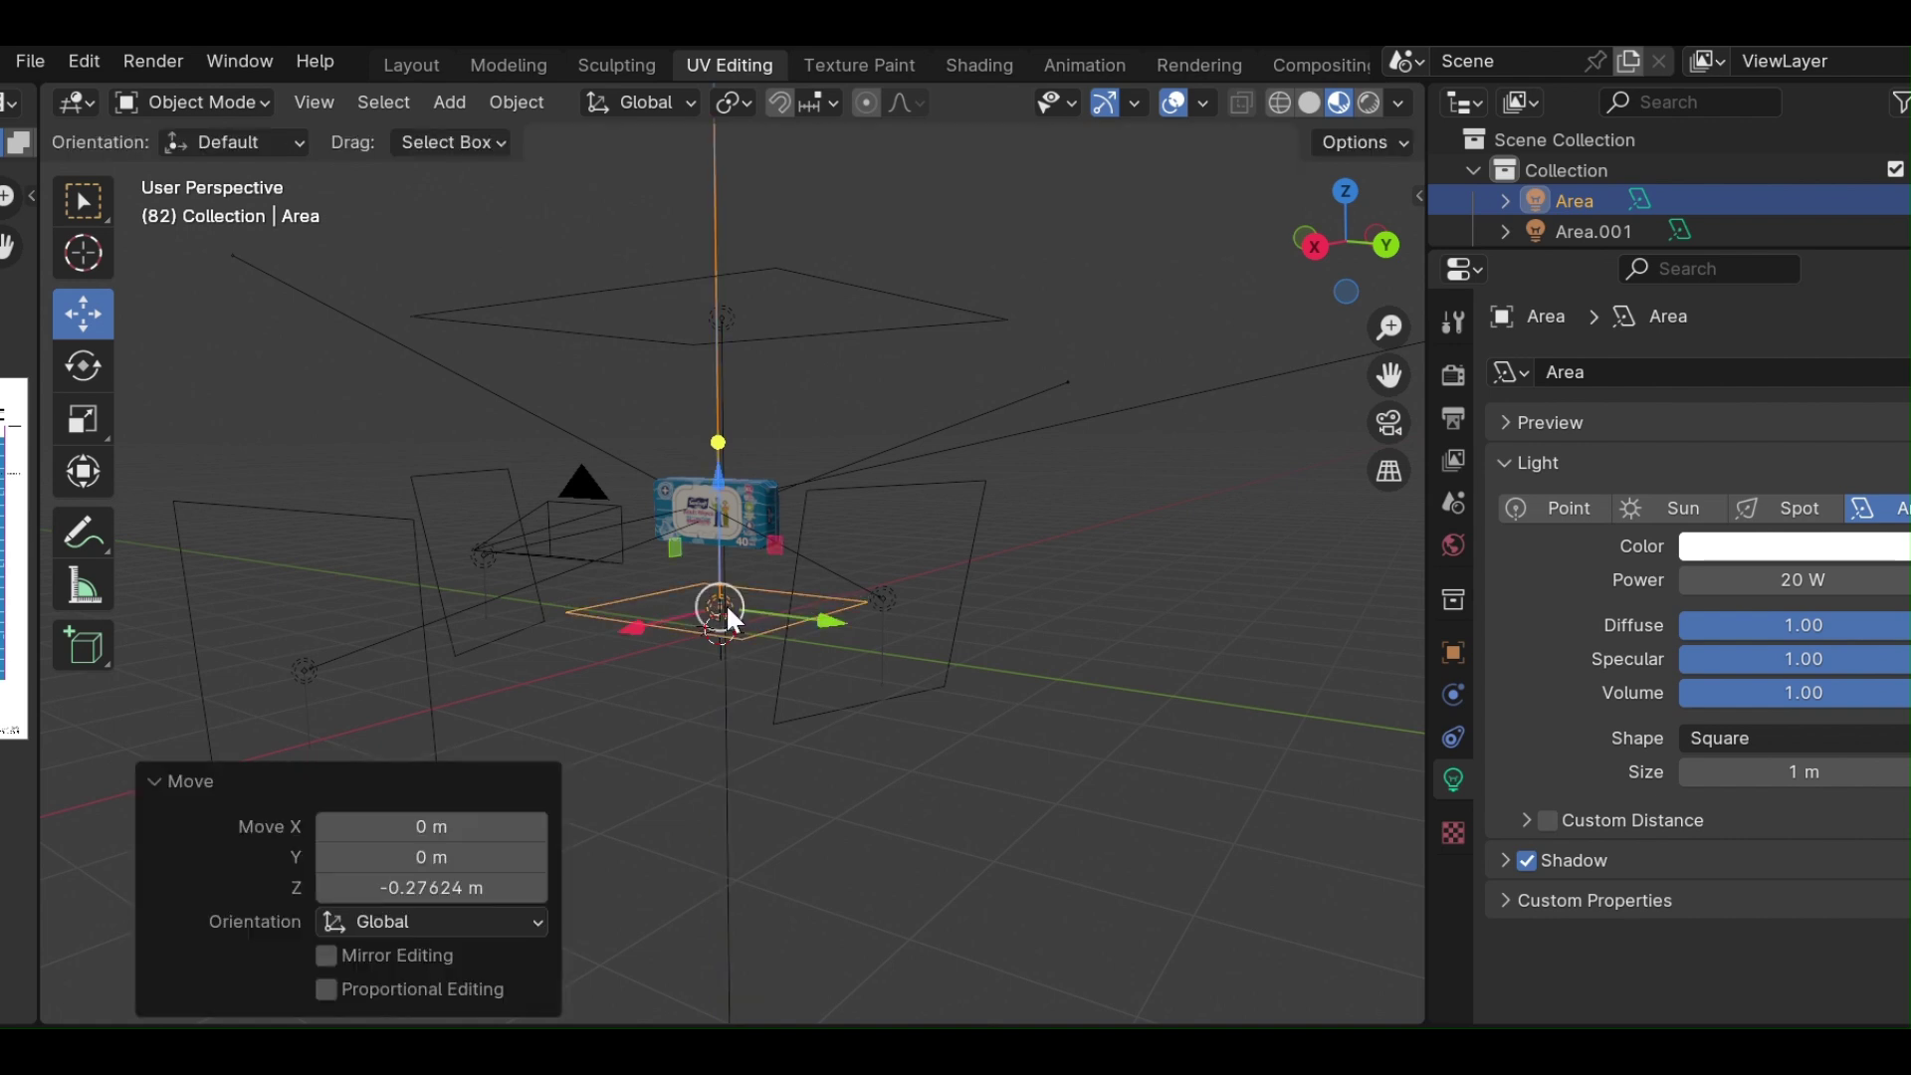
pyautogui.press('s')
pyautogui.click(1260, 589)
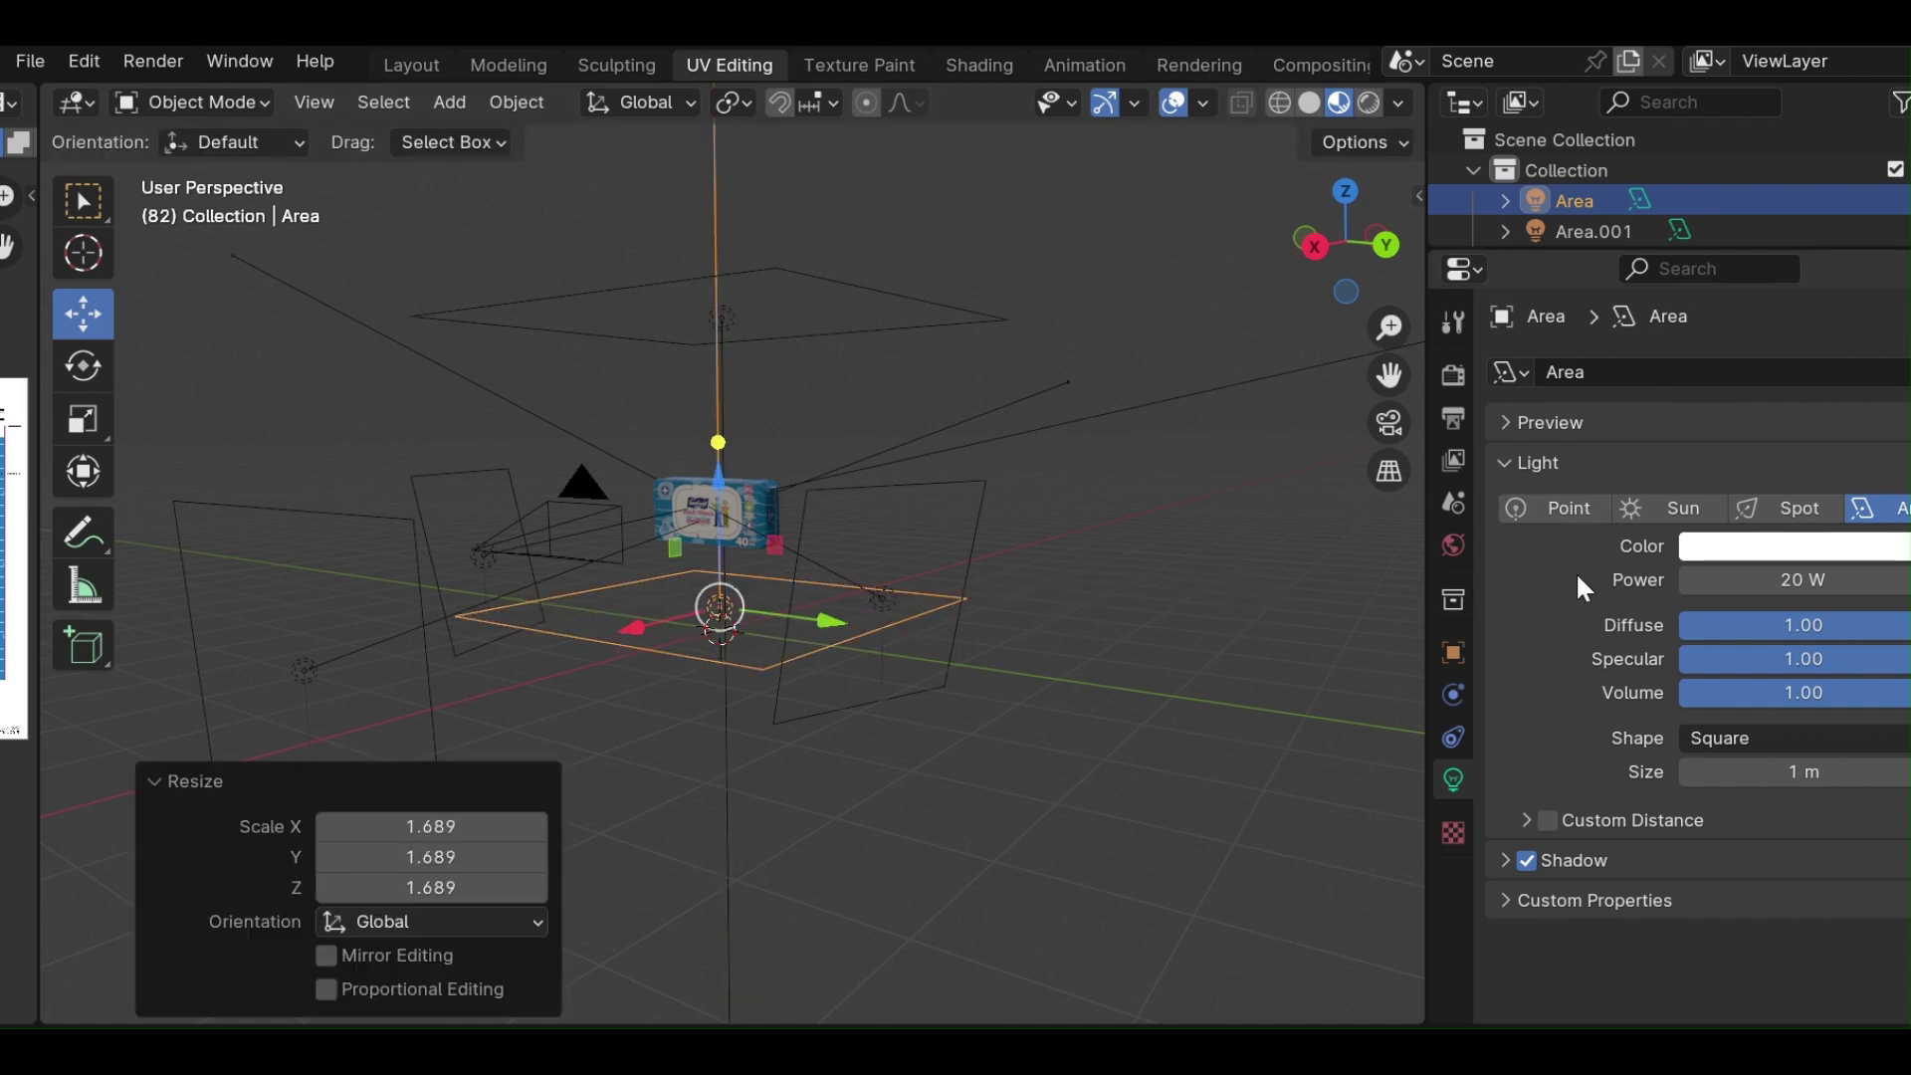
# Render the scene to check the bottom light's new size.
pyautogui.click(152, 64)
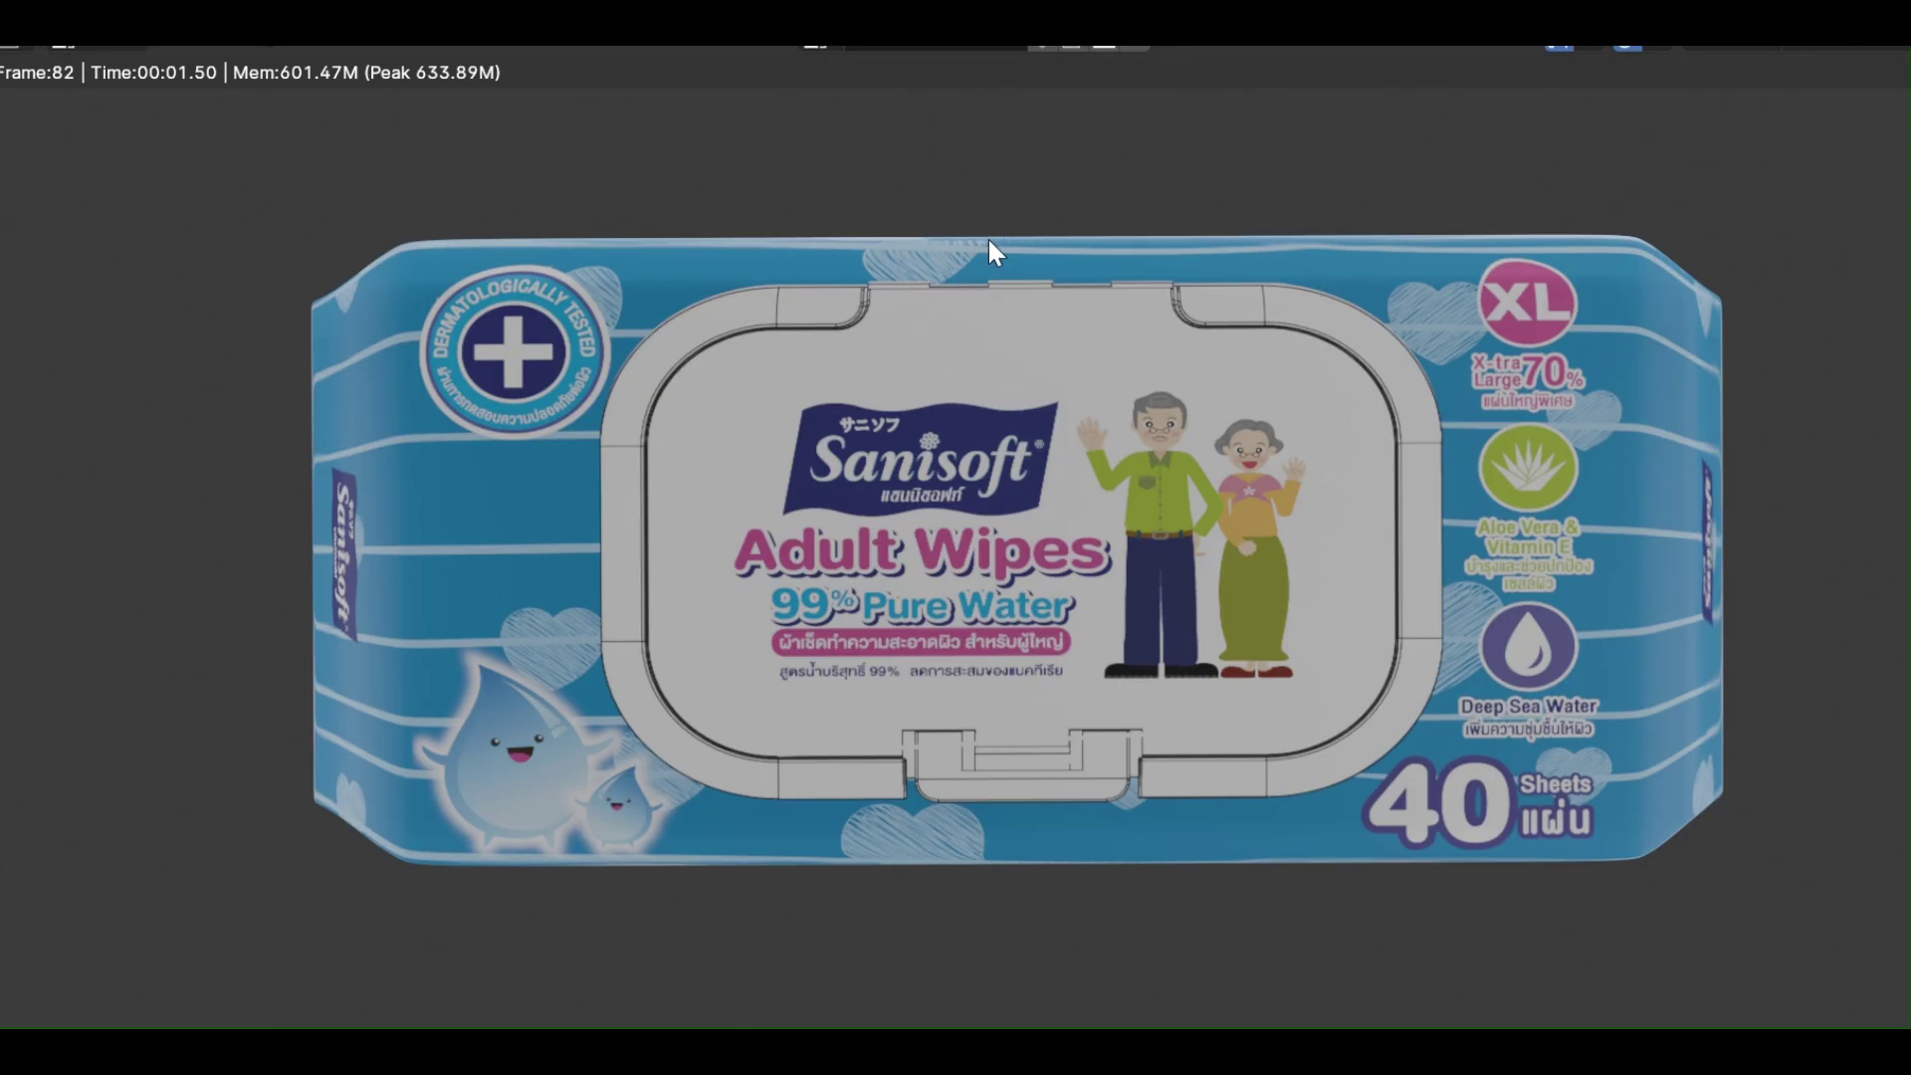
pyautogui.scroll(-4, 1126, 345)
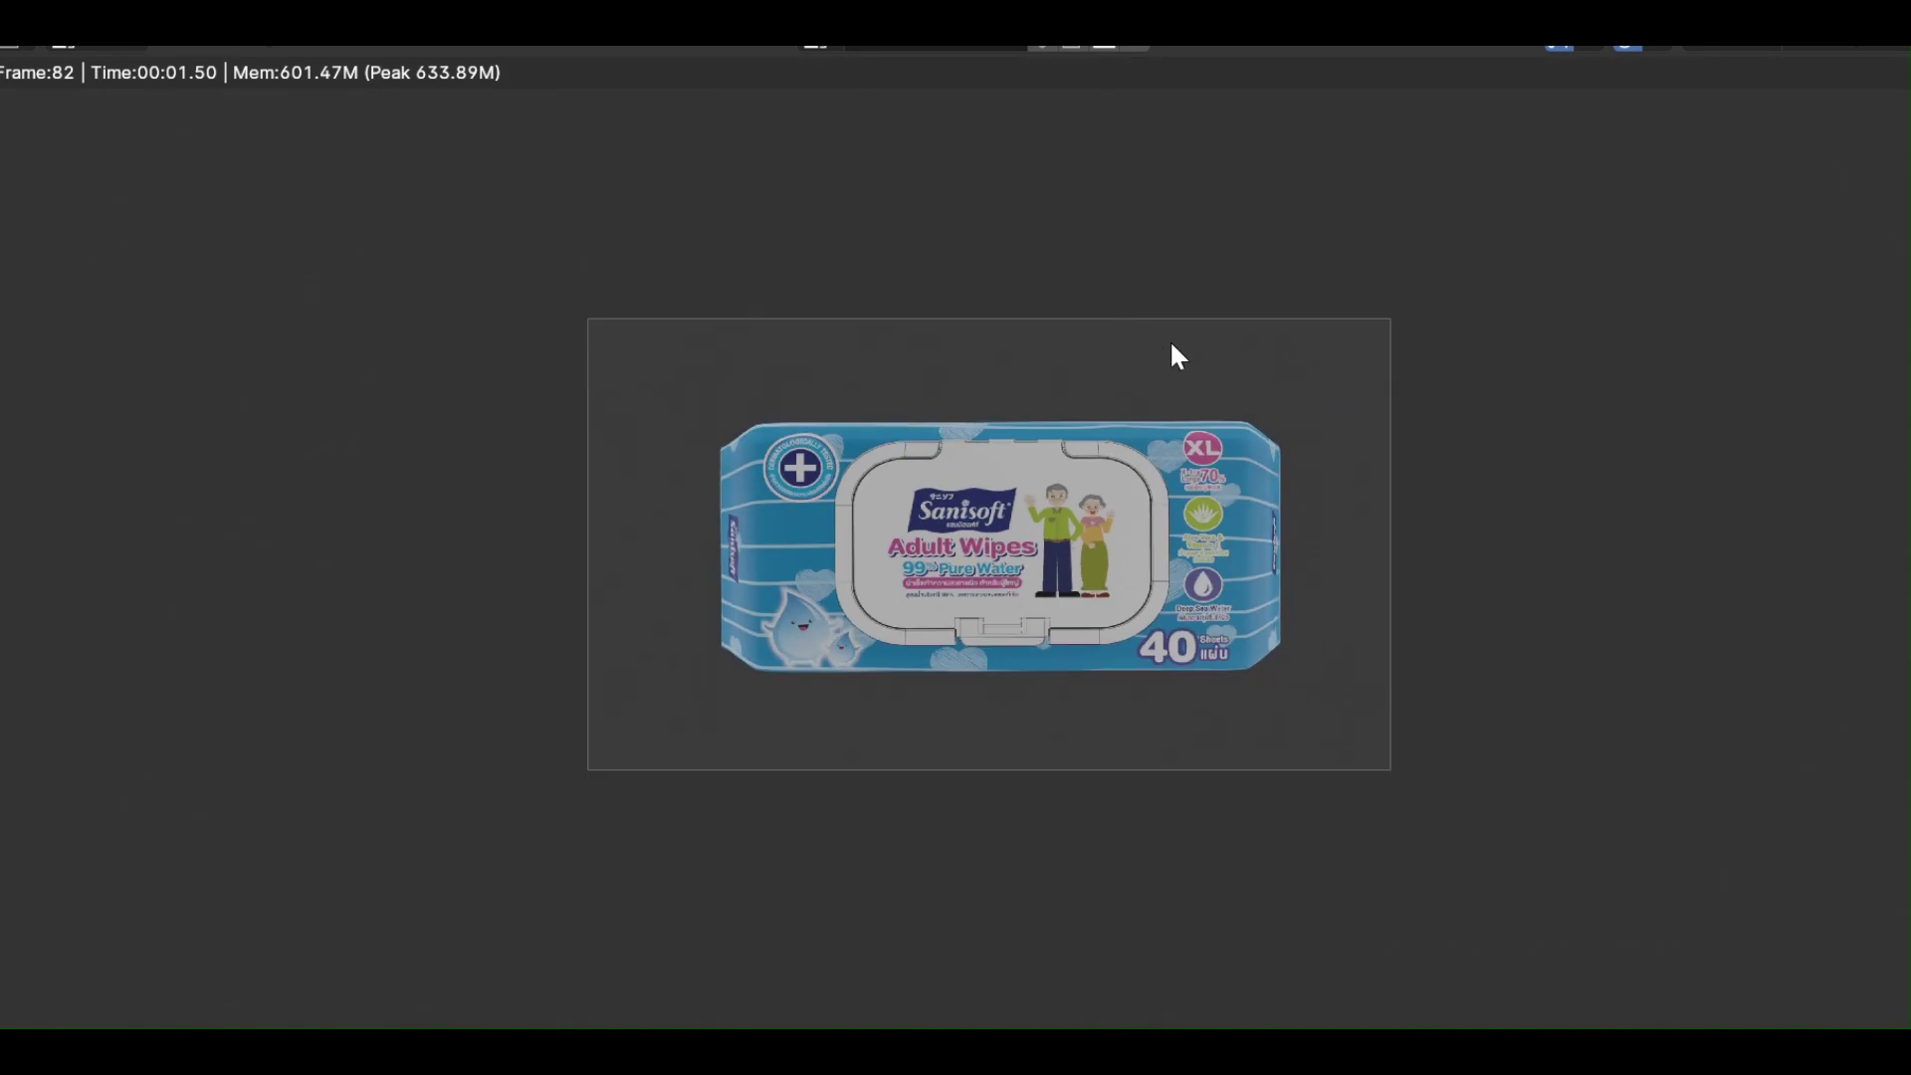
pyautogui.scroll(2, 1263, 460)
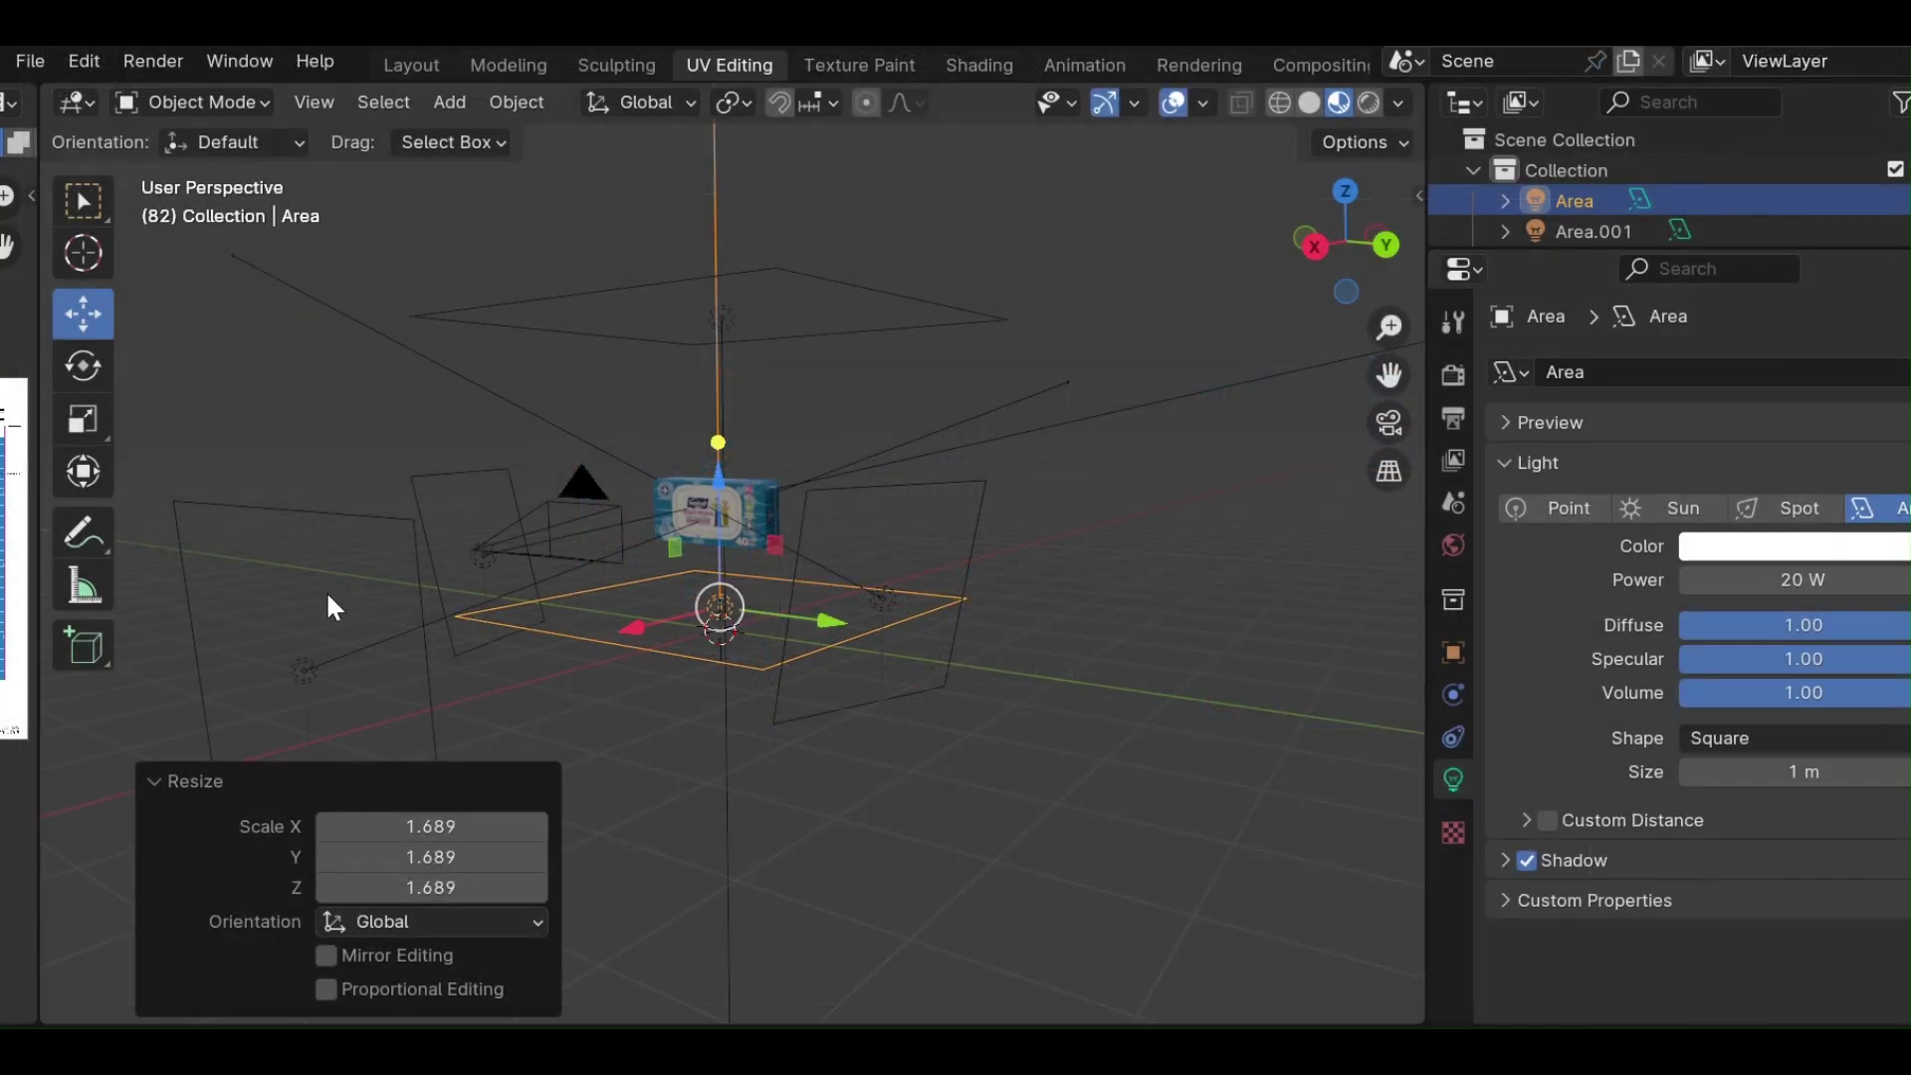
pyautogui.click(325, 590)
# Raise the left area light about 1.25 m and tilt it around the Y axis.
pyautogui.click(301, 667)
pyautogui.press('g')
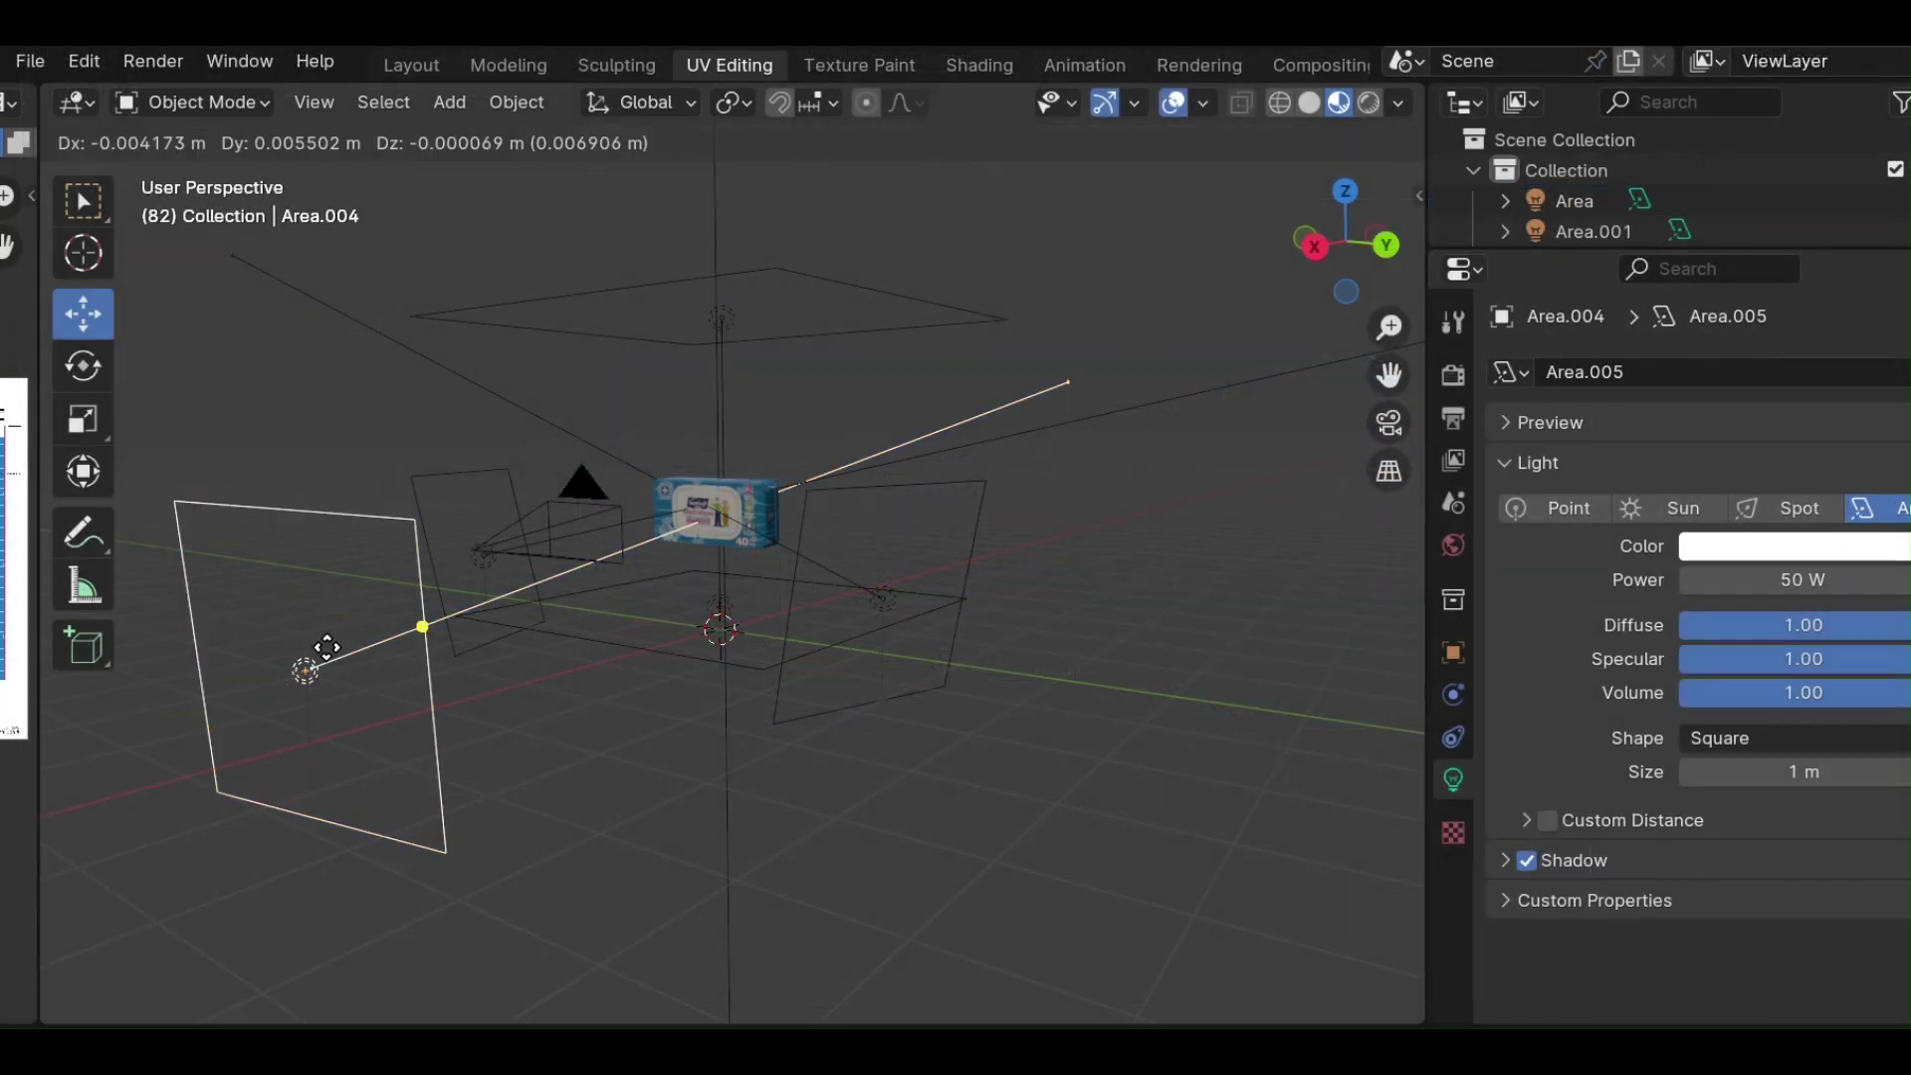
pyautogui.press('z')
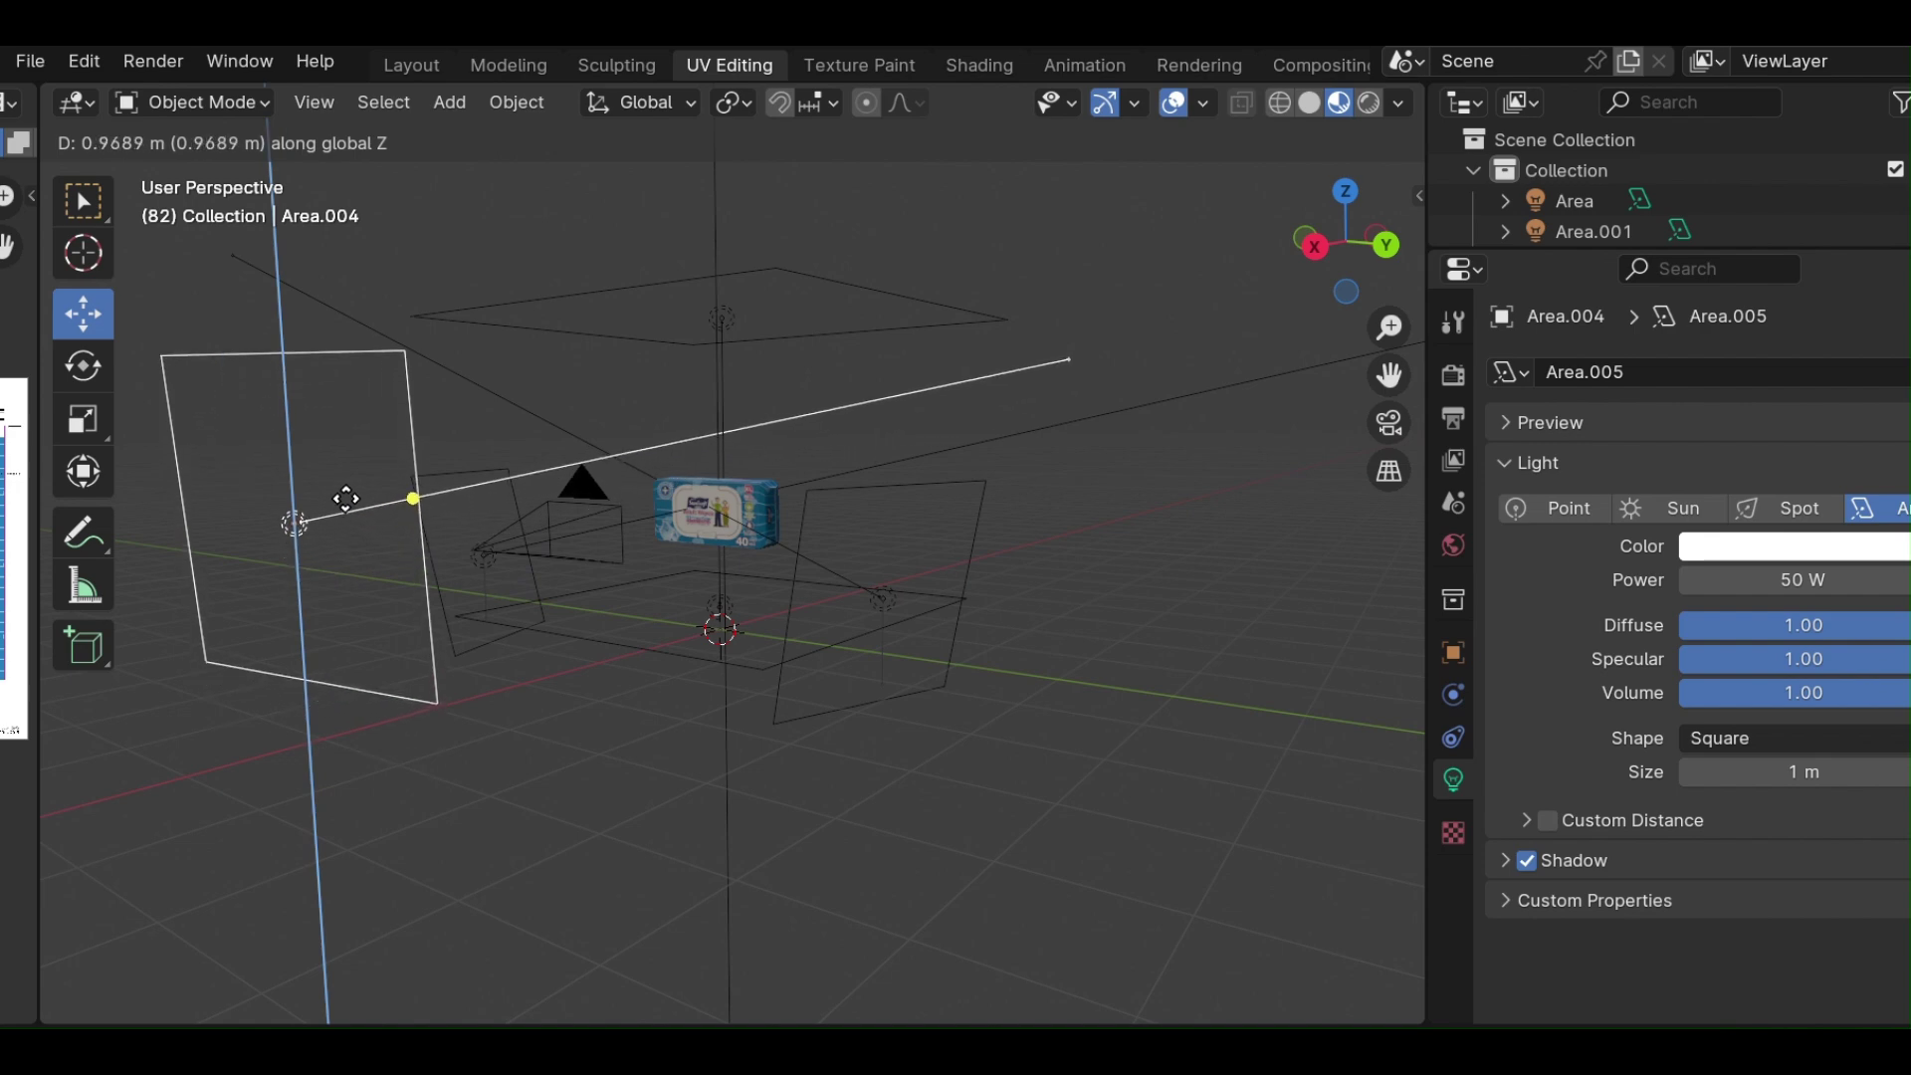
pyautogui.click(348, 453)
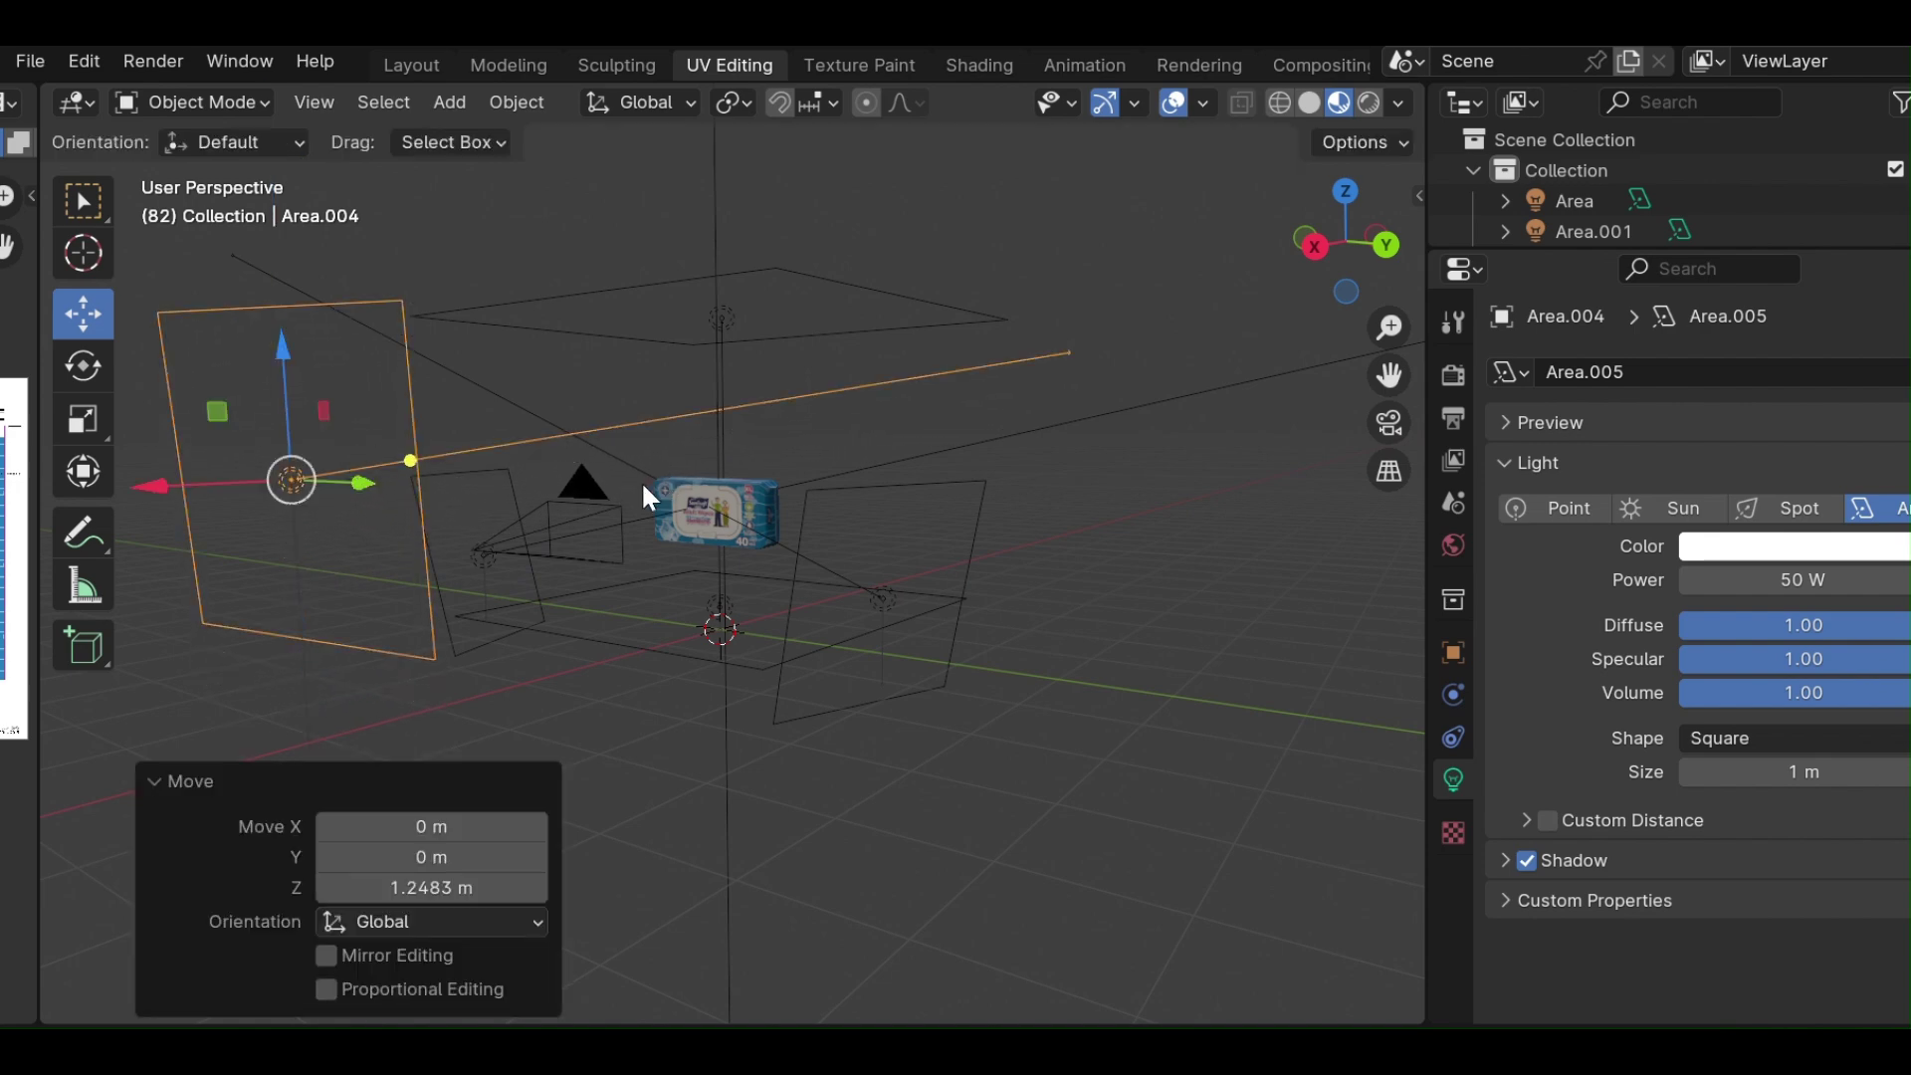
pyautogui.moveTo(861, 497); pyautogui.dragTo(680, 534, button='middle')
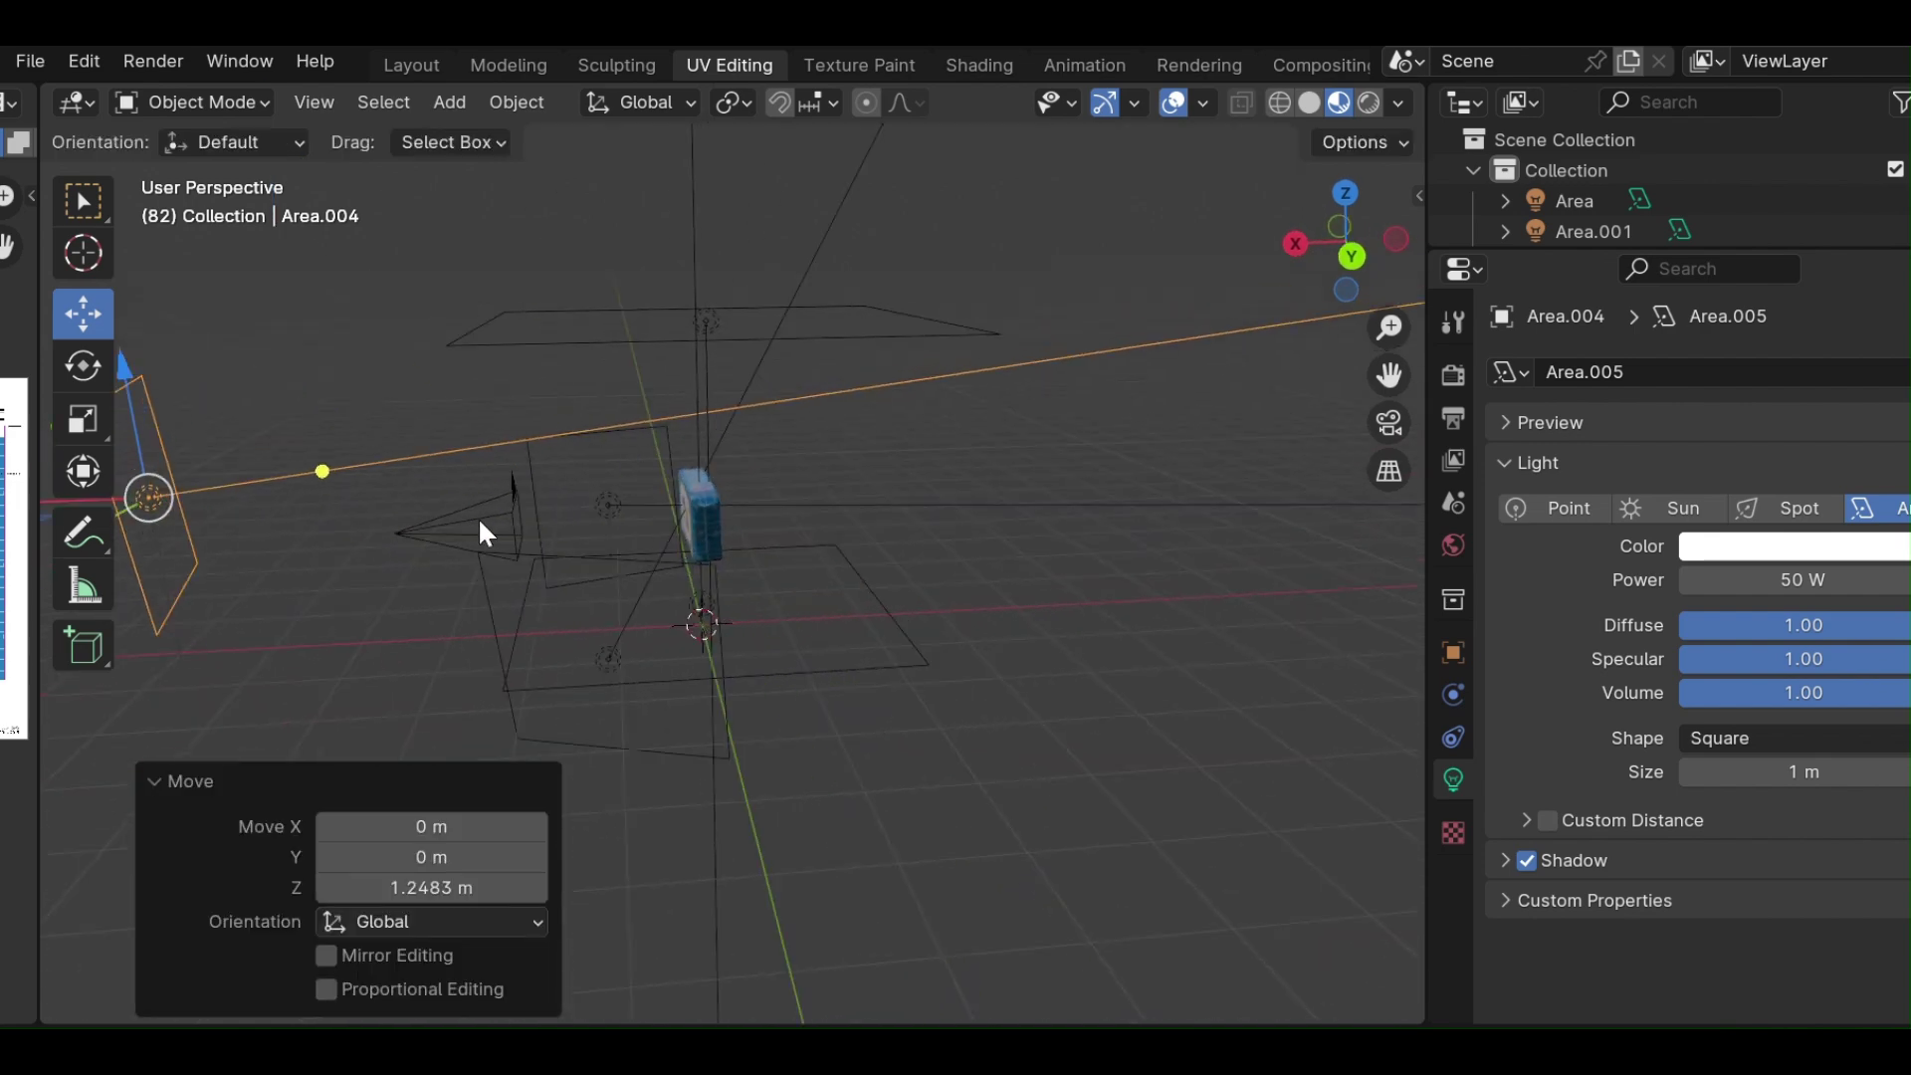
pyautogui.scroll(-2, 428, 528)
pyautogui.scroll(-1, 472, 529)
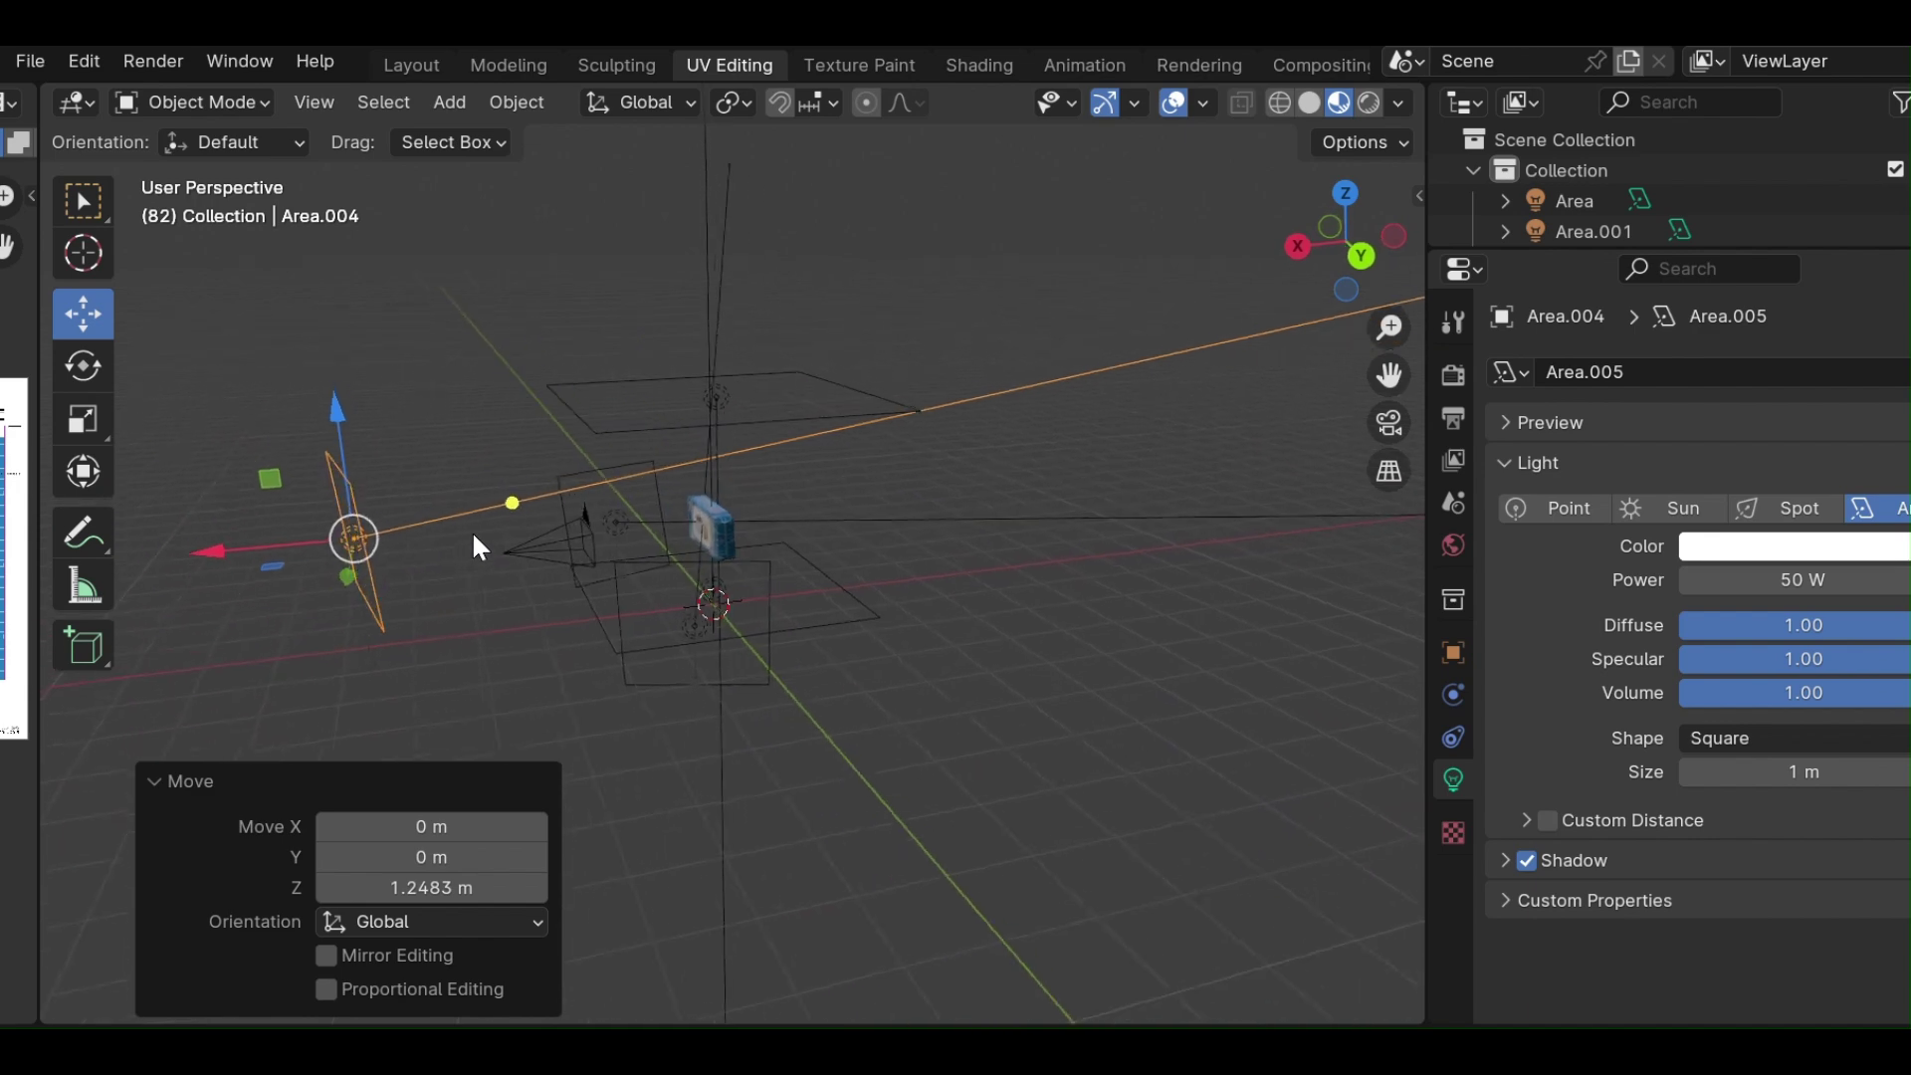
pyautogui.click(94, 378)
pyautogui.moveTo(407, 436); pyautogui.dragTo(432, 454)
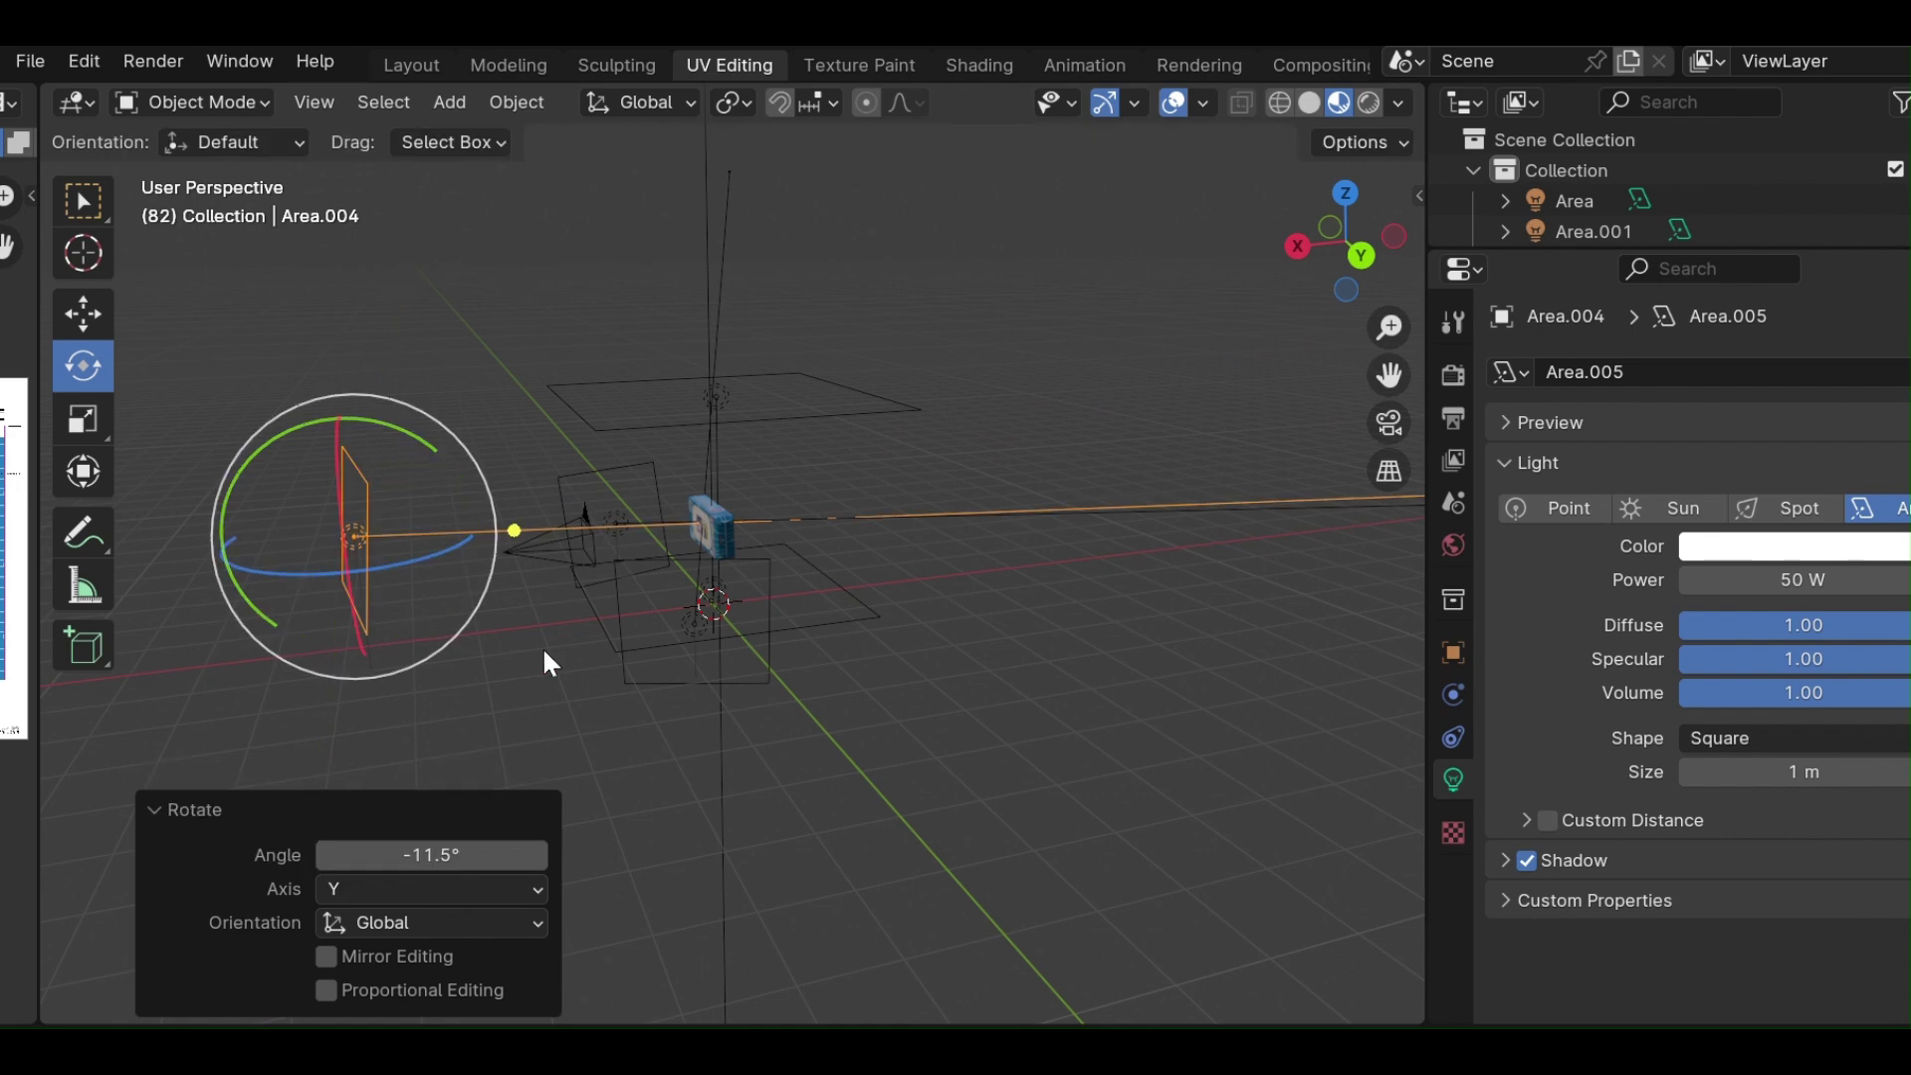
# Lower the light about 1.33 m along Z.
pyautogui.moveTo(876, 690); pyautogui.dragTo(1146, 677, button='middle')
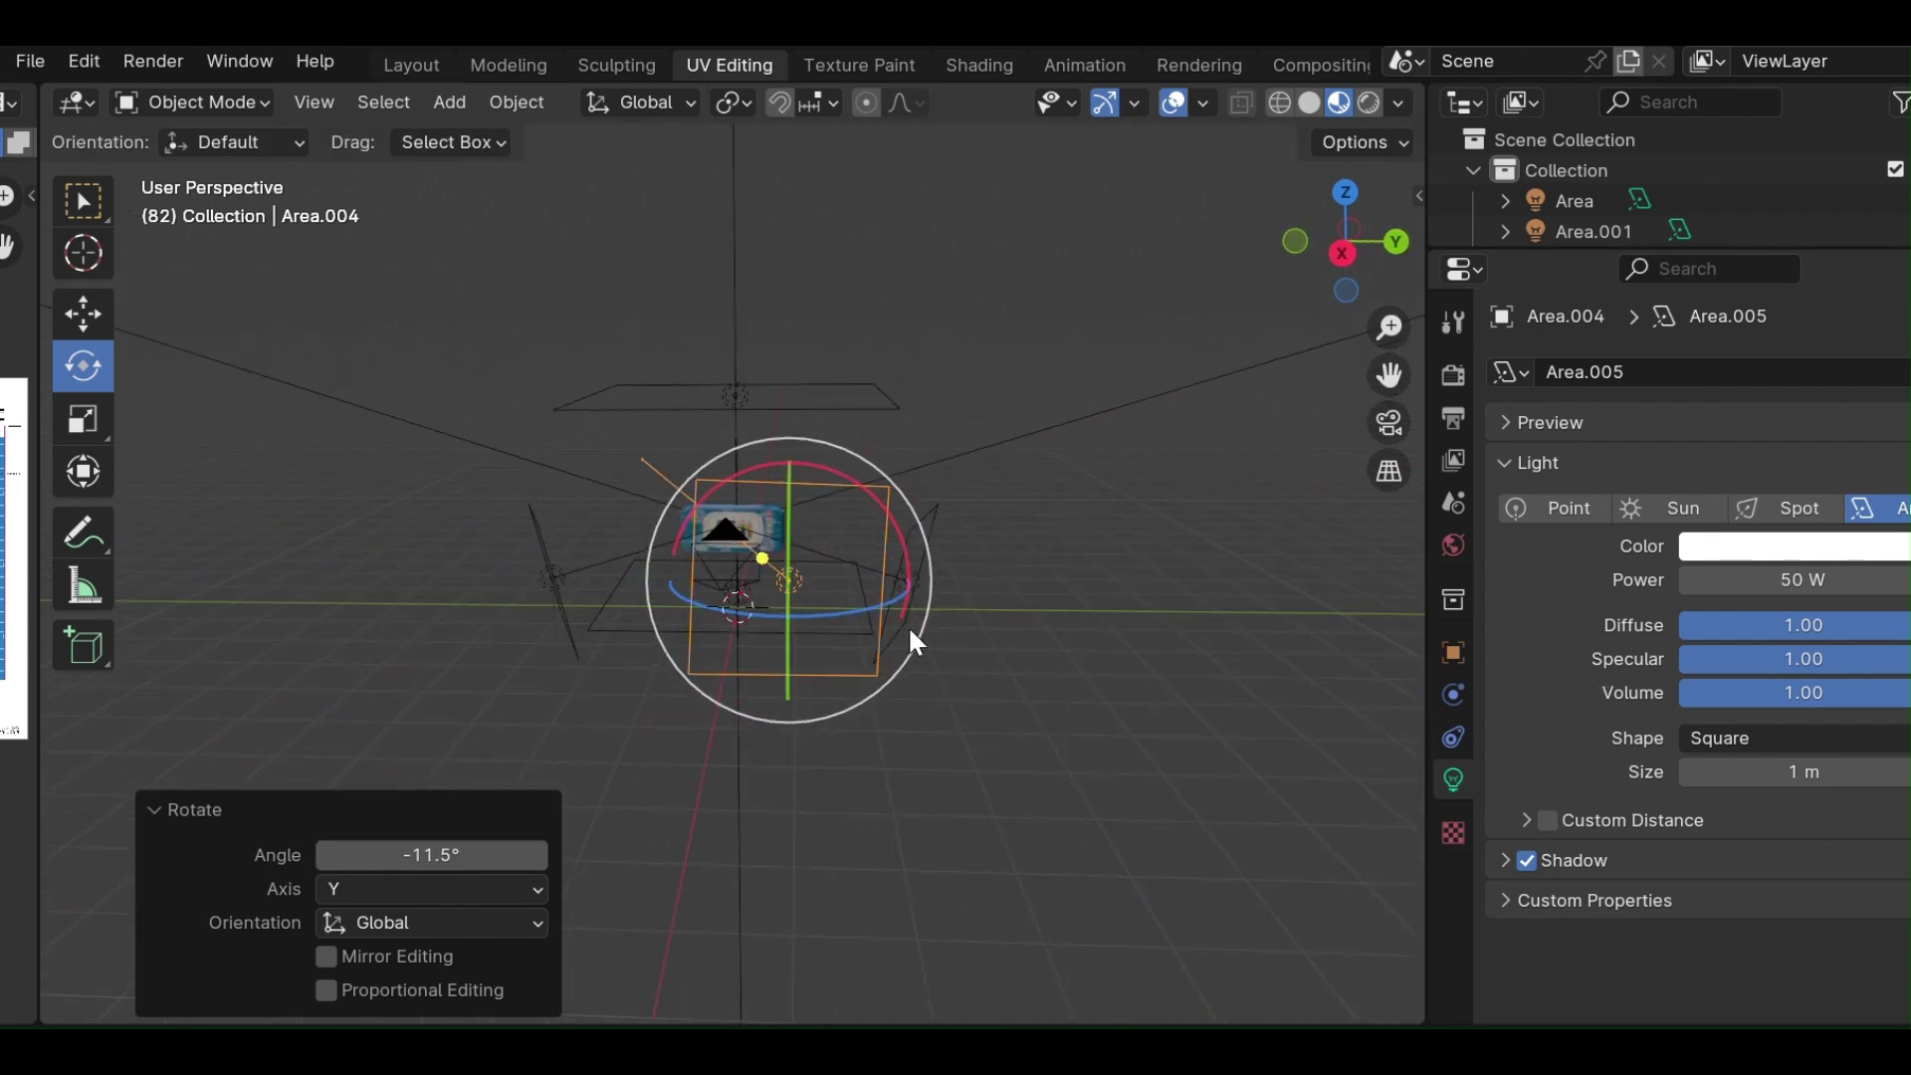
pyautogui.moveTo(1001, 639)
pyautogui.mouseDown(button='middle')
pyautogui.moveTo(1375, 689)
pyautogui.moveTo(1378, 780)
pyautogui.moveTo(1314, 832)
pyautogui.moveTo(1346, 786)
pyautogui.mouseUp(button='middle')
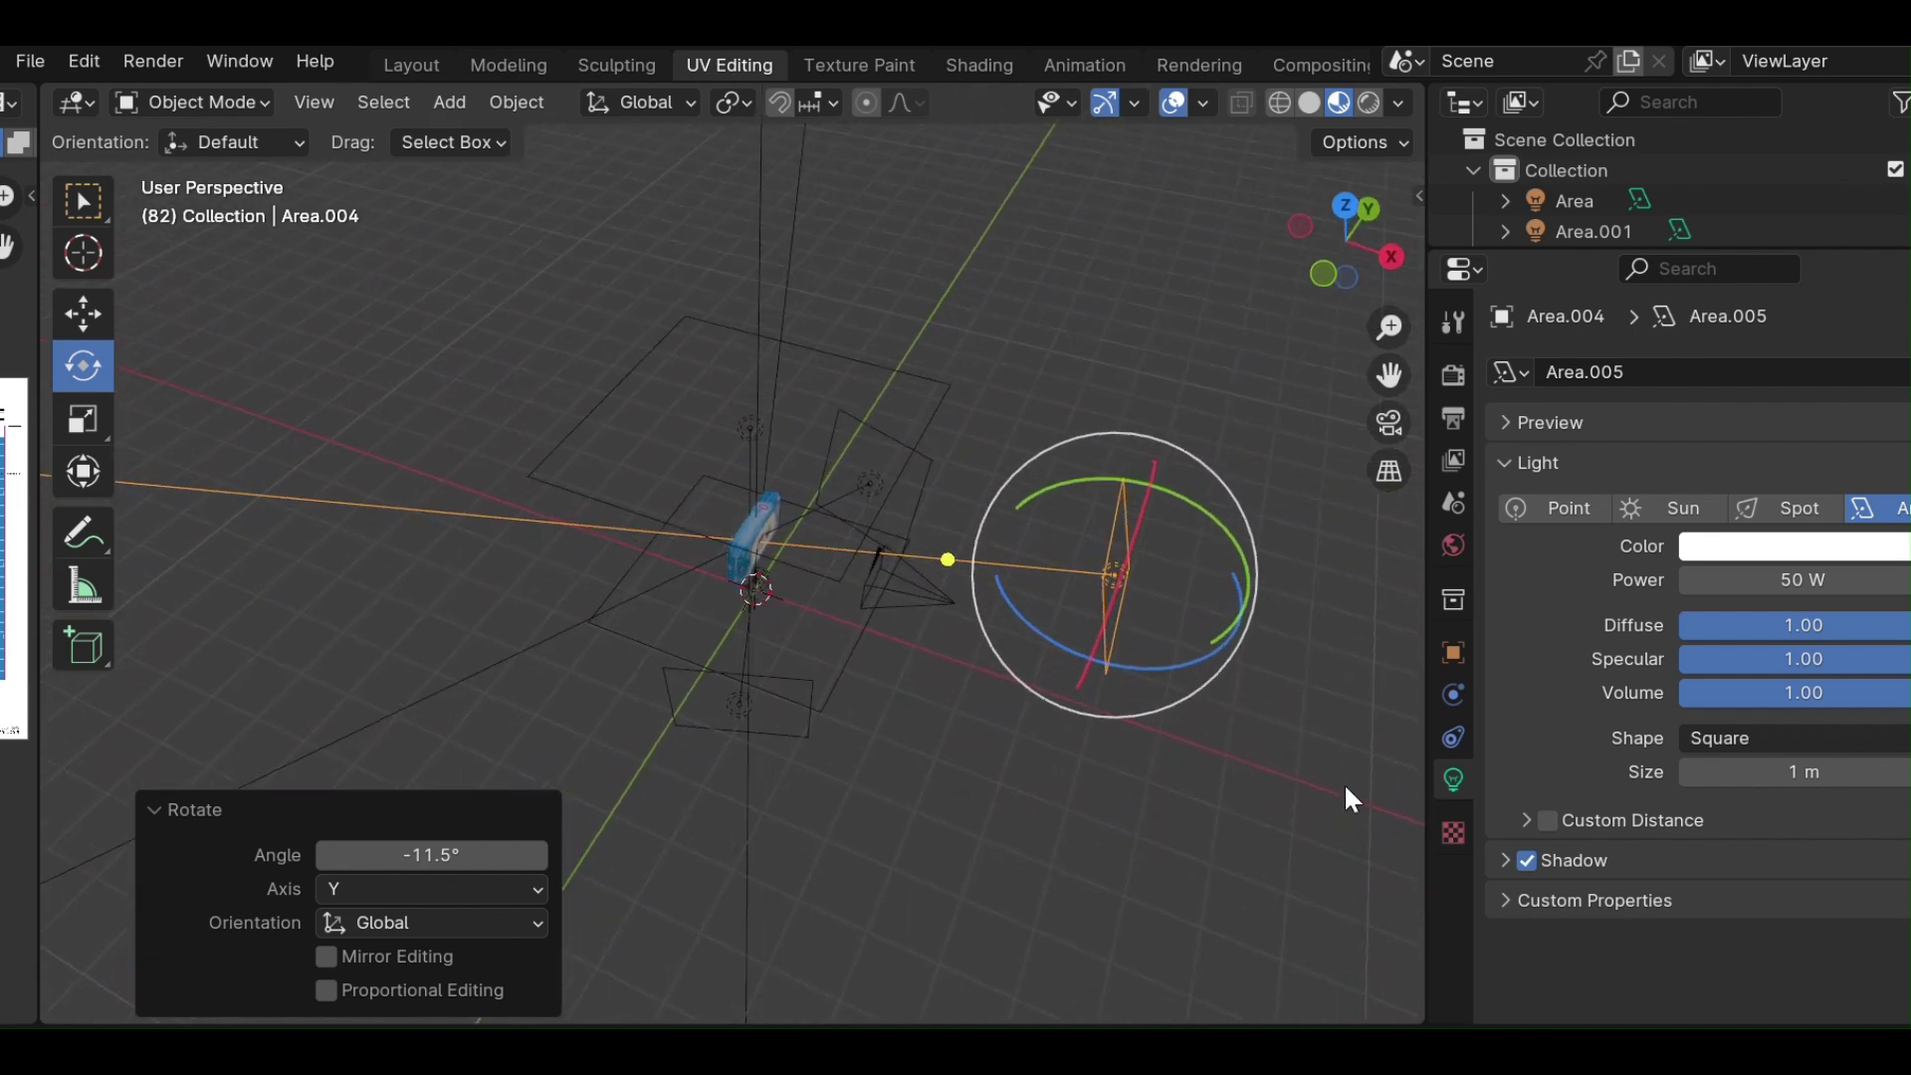
pyautogui.press('g')
pyautogui.press('z')
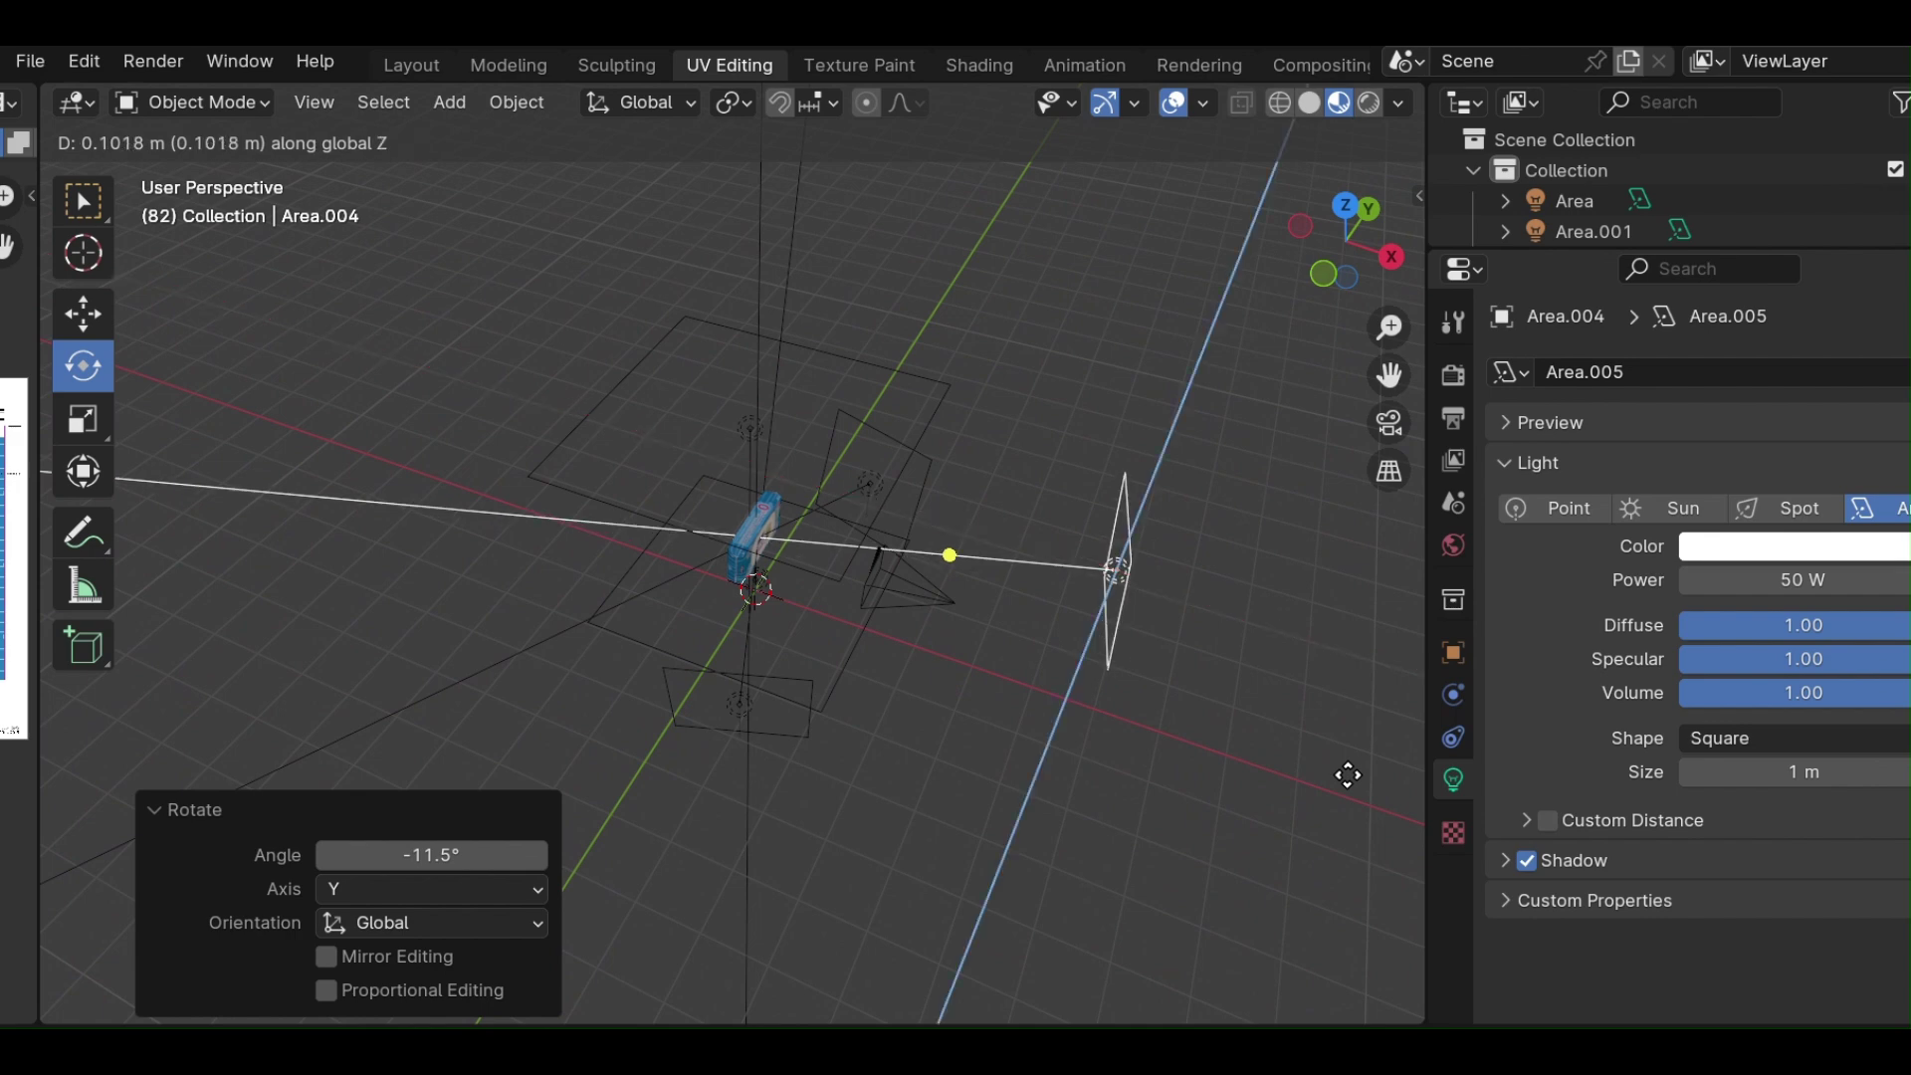
pyautogui.click(1292, 825)
# Try shrinking the light to about 0.6 m and rotating it, then undo those edits.
pyautogui.moveTo(1292, 824)
pyautogui.mouseDown(button='middle')
pyautogui.moveTo(1207, 751)
pyautogui.moveTo(1001, 750)
pyautogui.moveTo(948, 549)
pyautogui.moveTo(1031, 561)
pyautogui.mouseUp(button='middle')
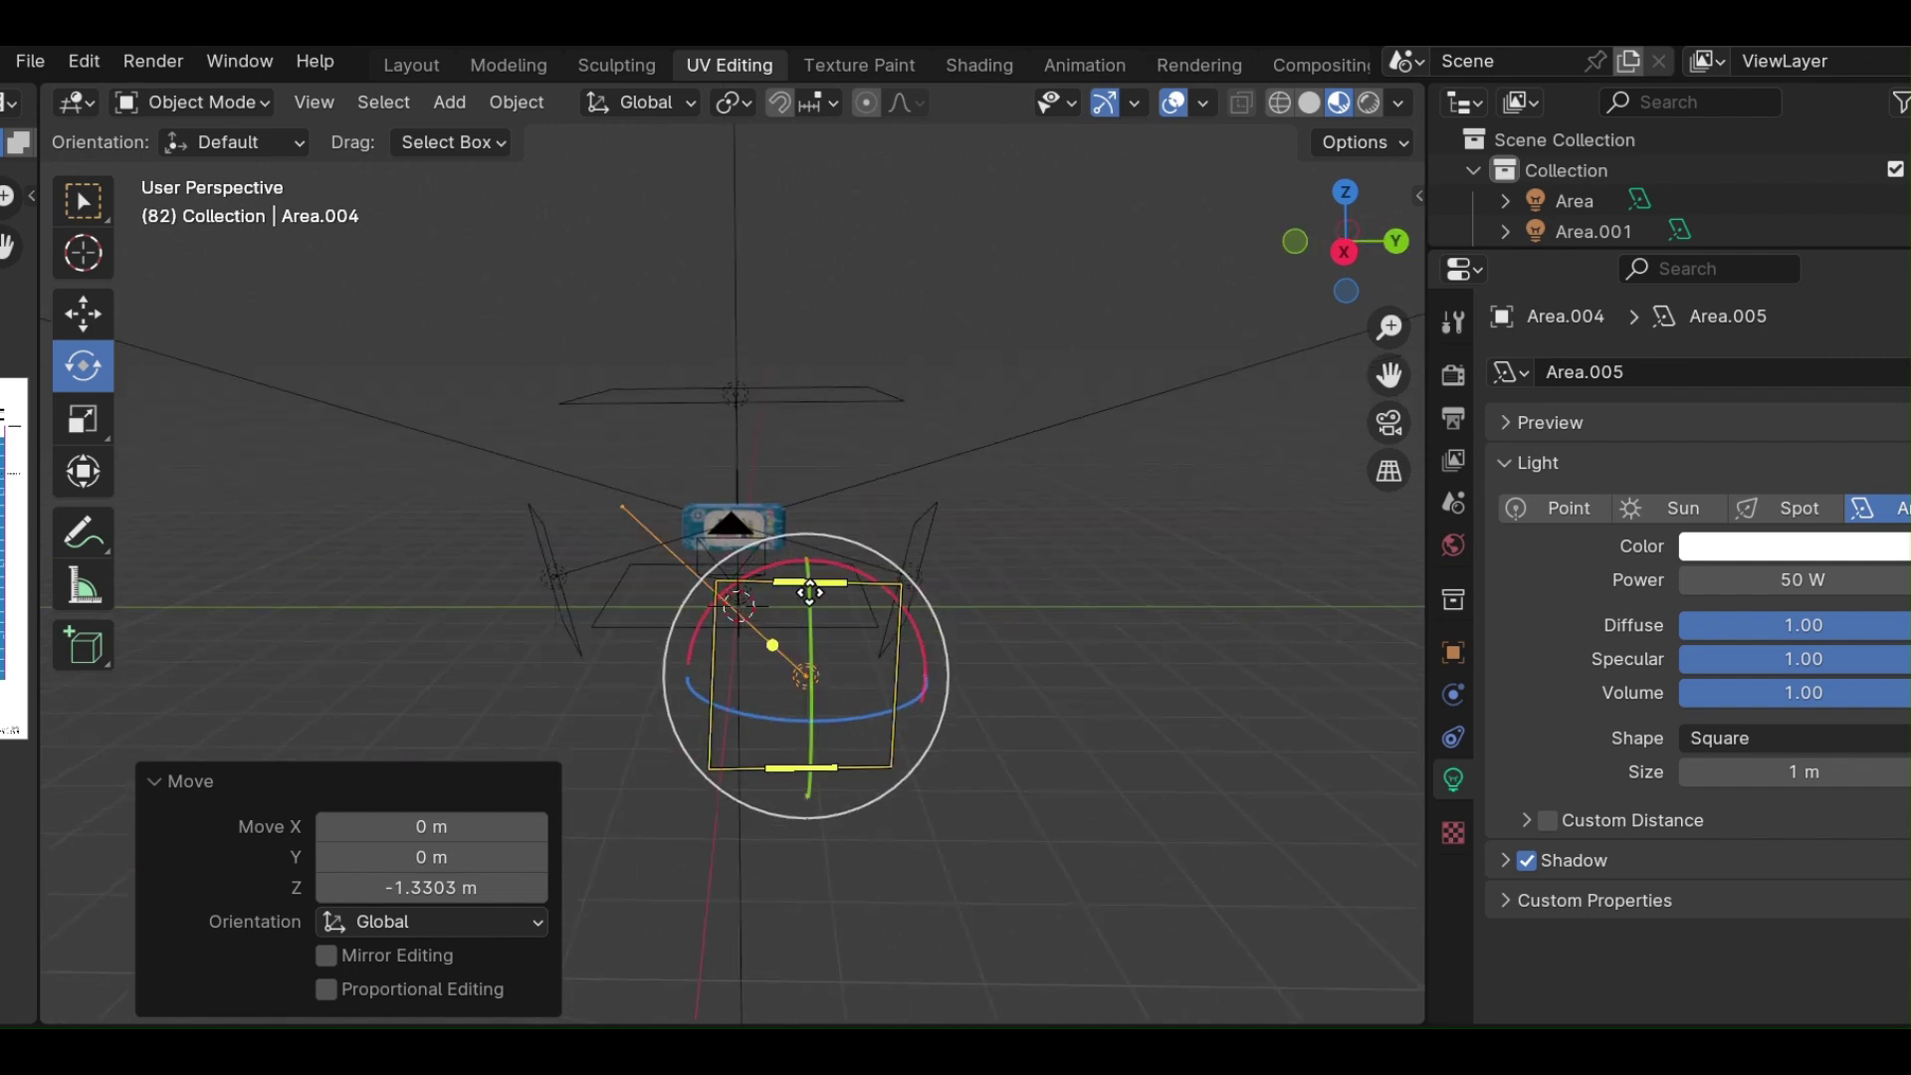
pyautogui.moveTo(810, 594); pyautogui.dragTo(810, 620)
pyautogui.hotkey('ctrl', 'z')
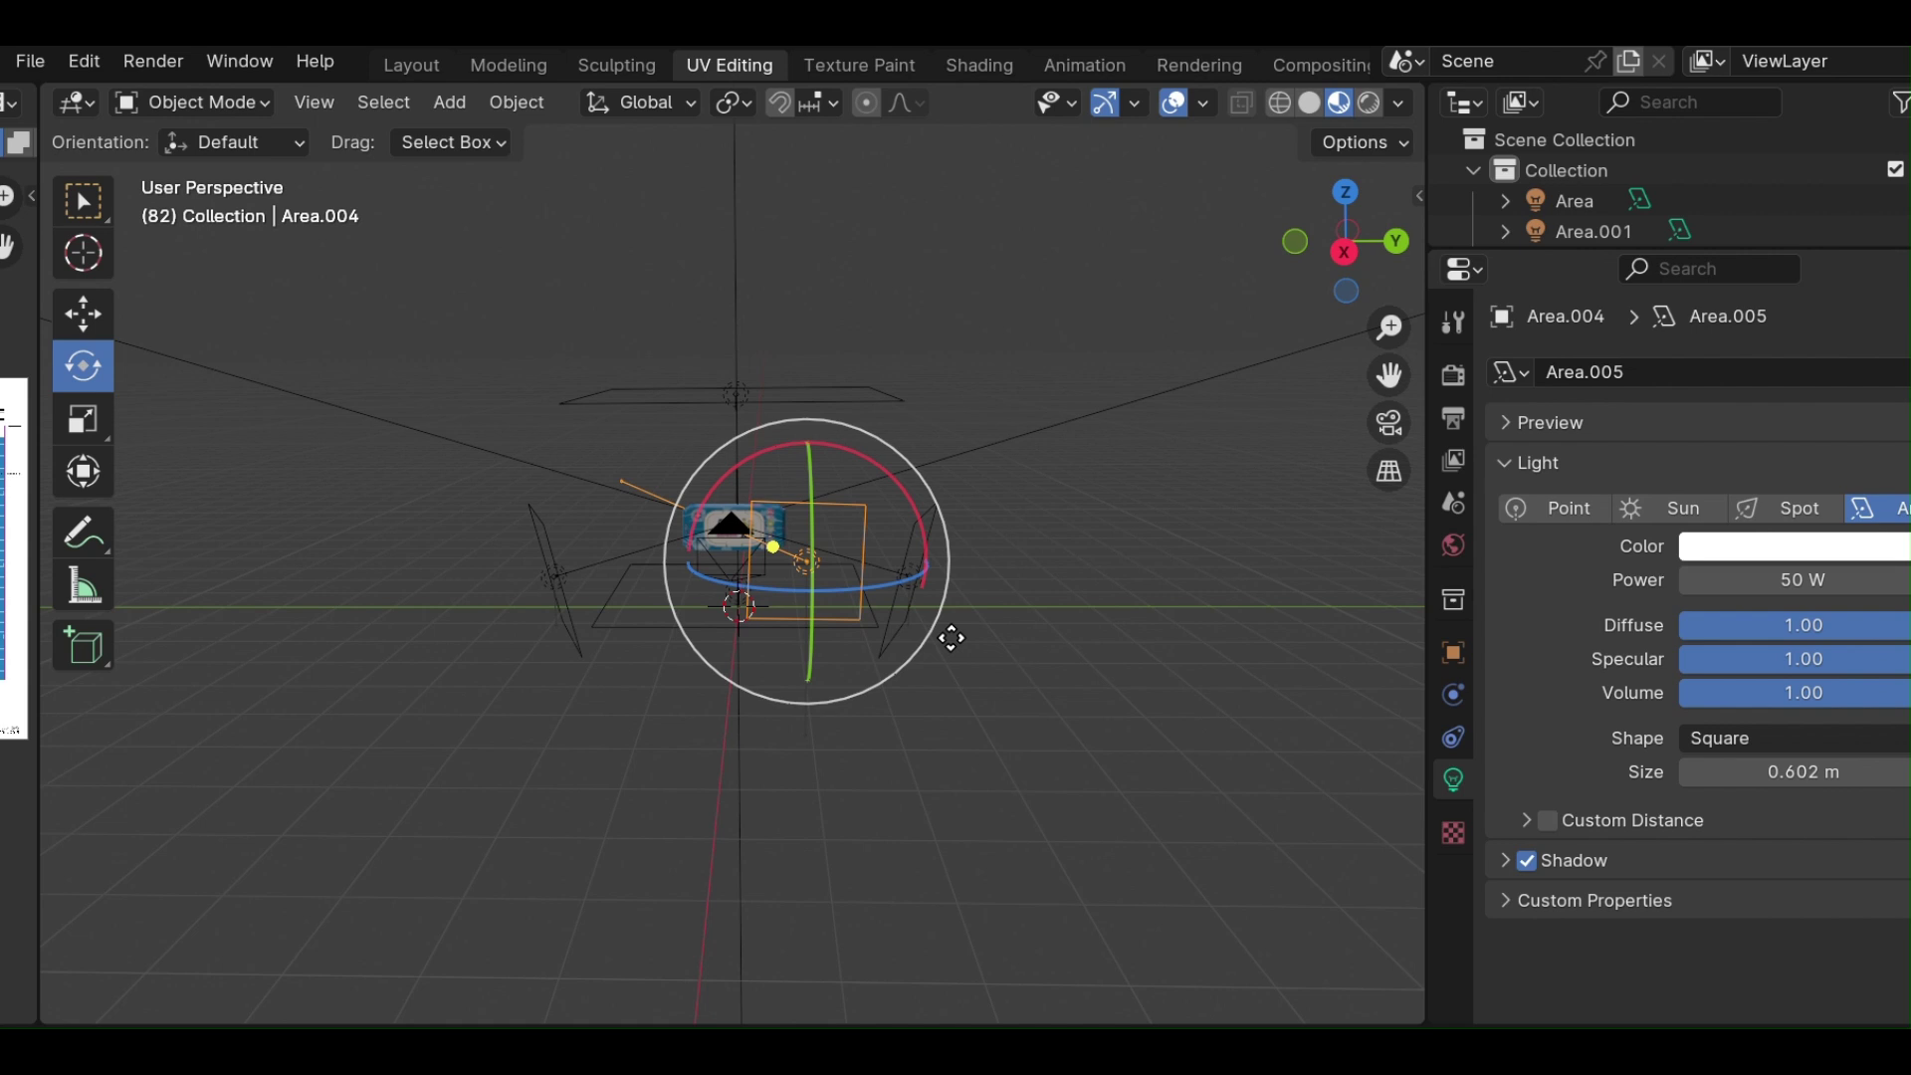
pyautogui.hotkey('ctrl', 'z')
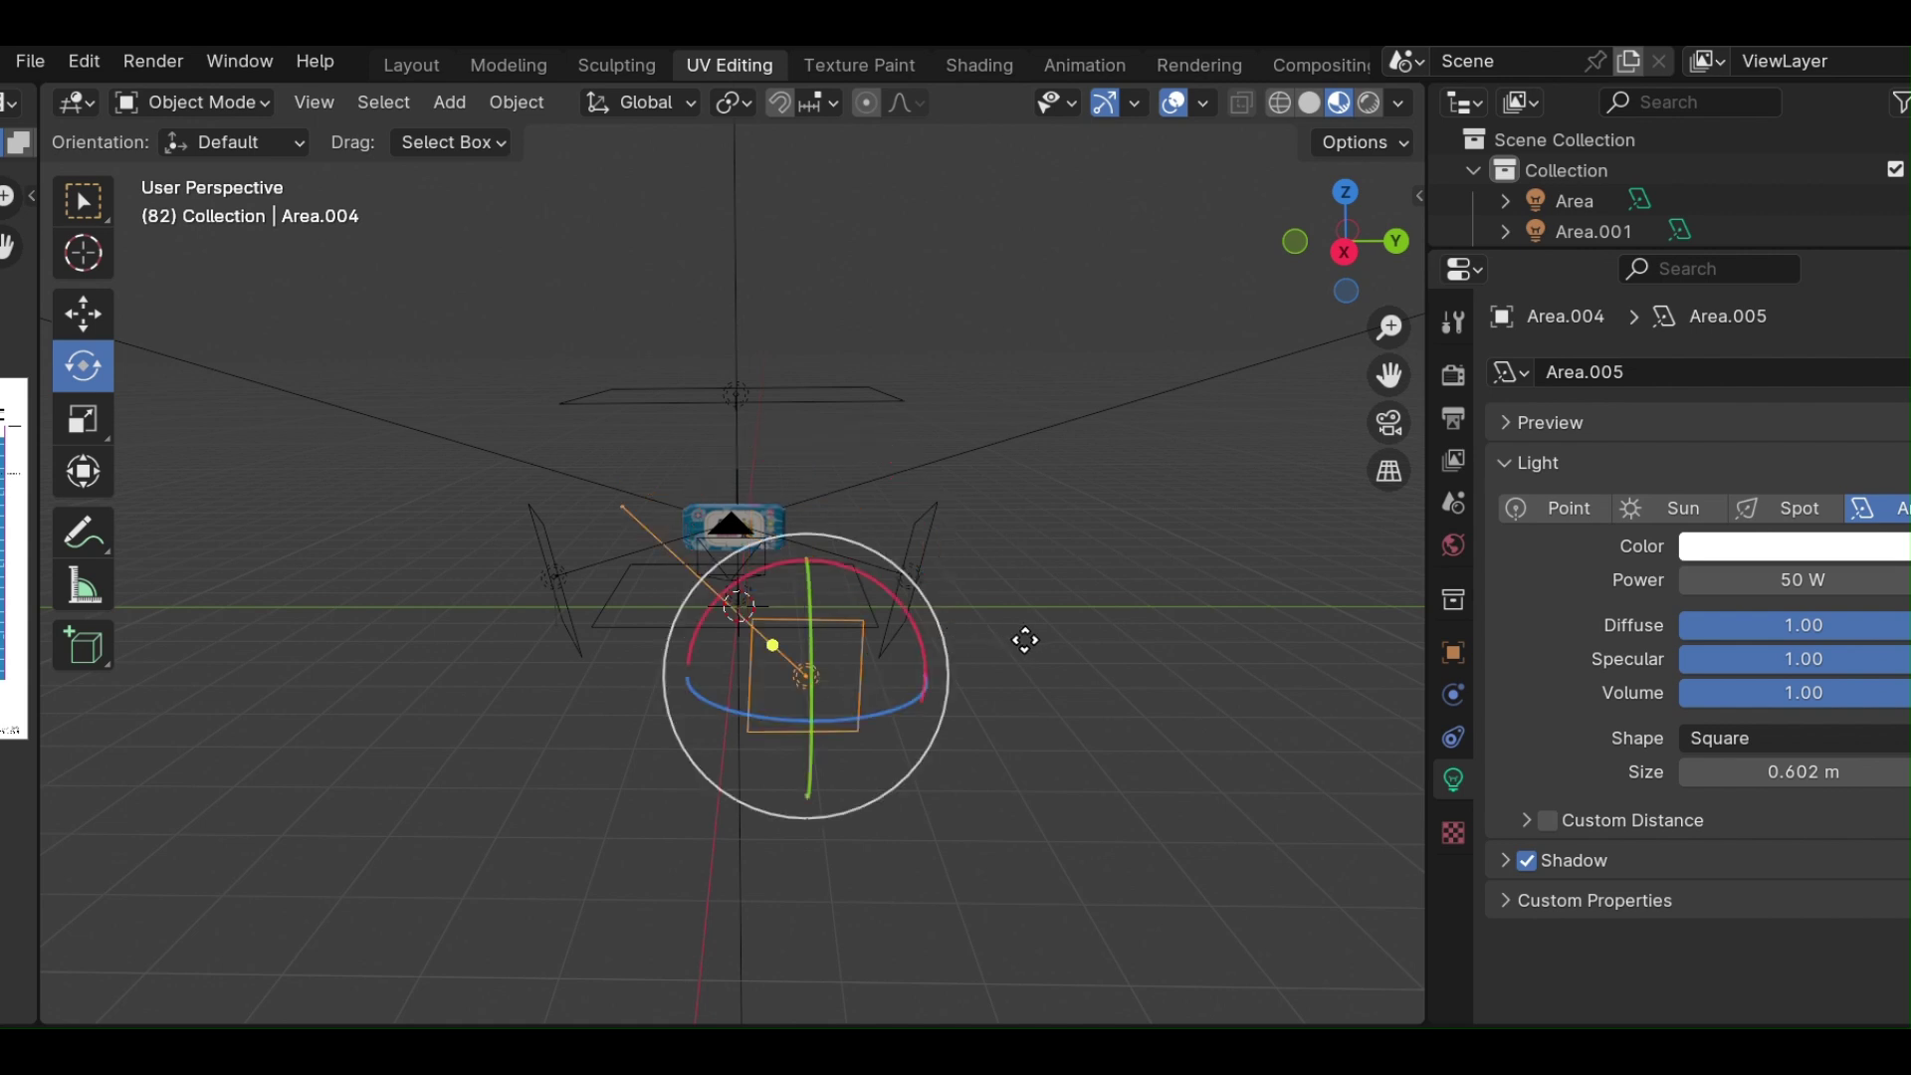
pyautogui.moveTo(897, 706); pyautogui.dragTo(874, 716)
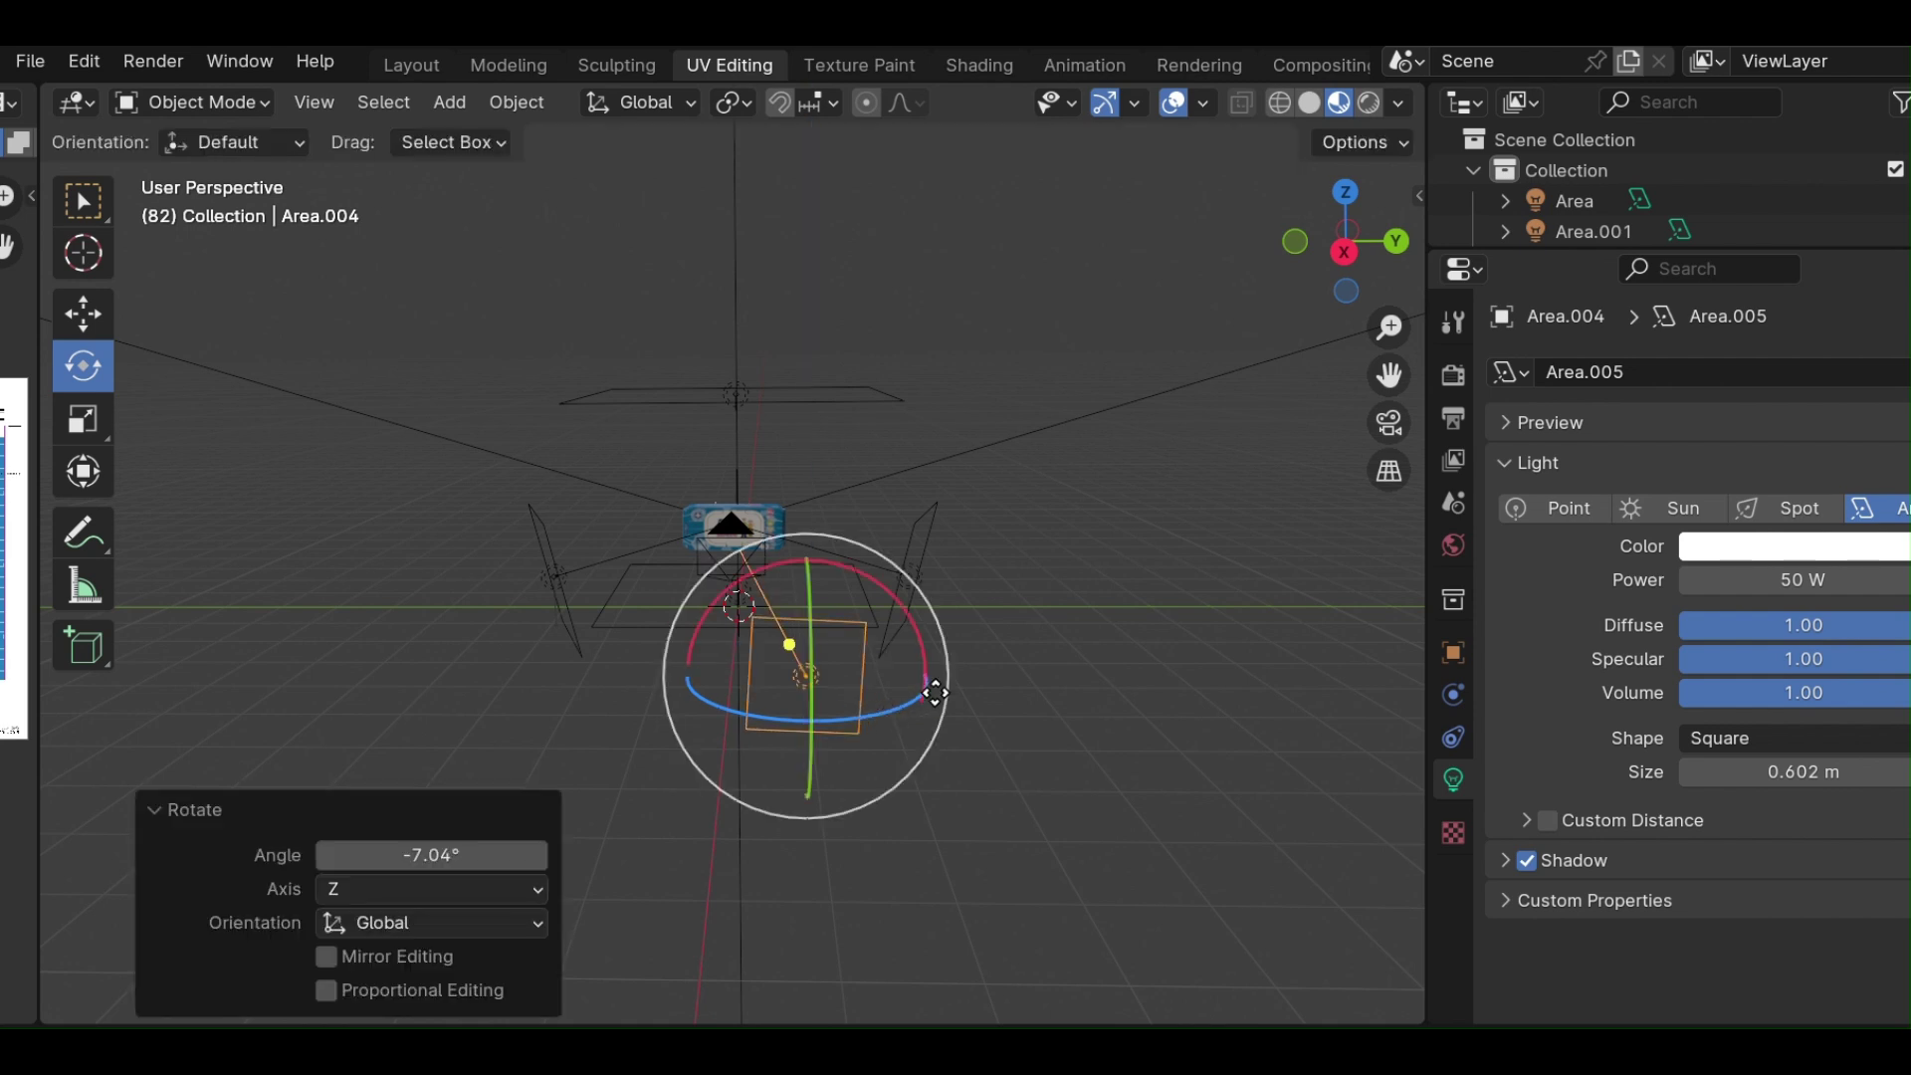
pyautogui.hotkey('ctrl', 'z')
pyautogui.hotkey('ctrl', 'z')
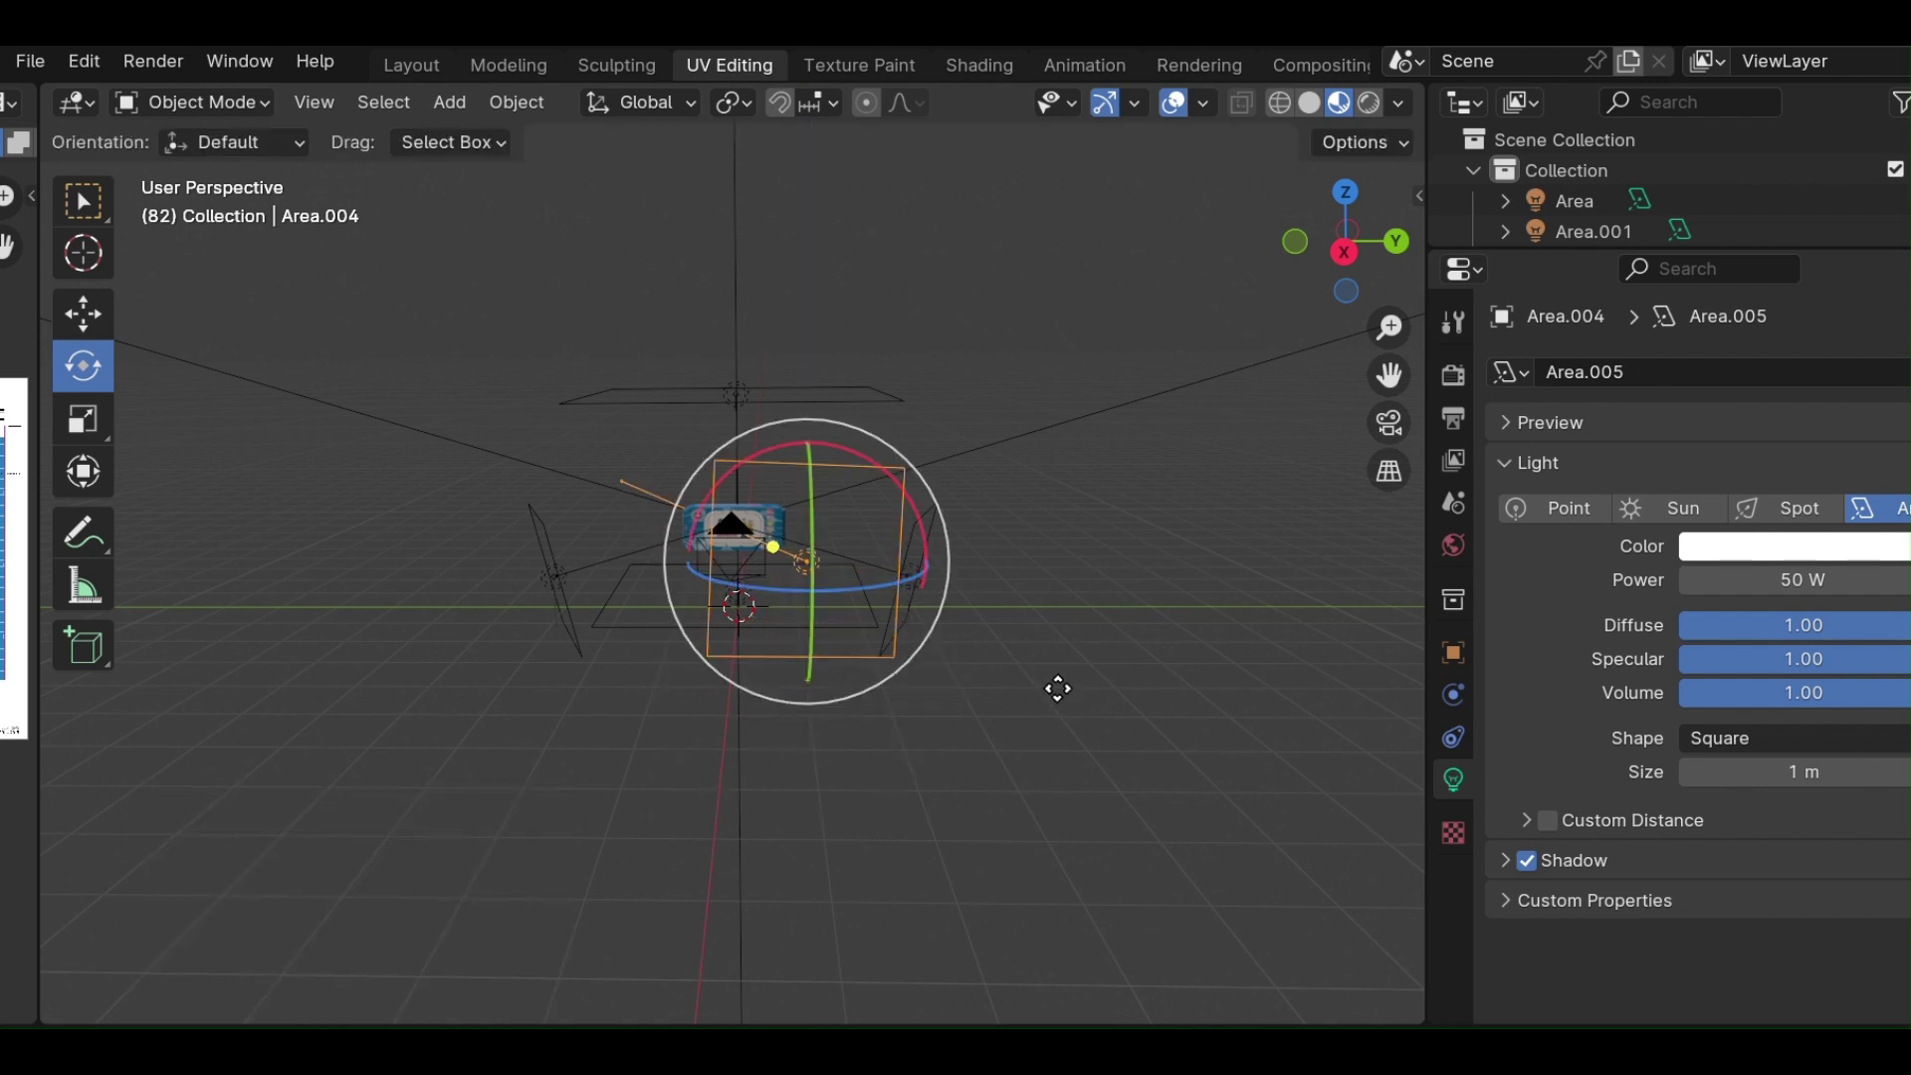
pyautogui.hotkey('ctrl', 'z')
pyautogui.hotkey('ctrl', 'z')
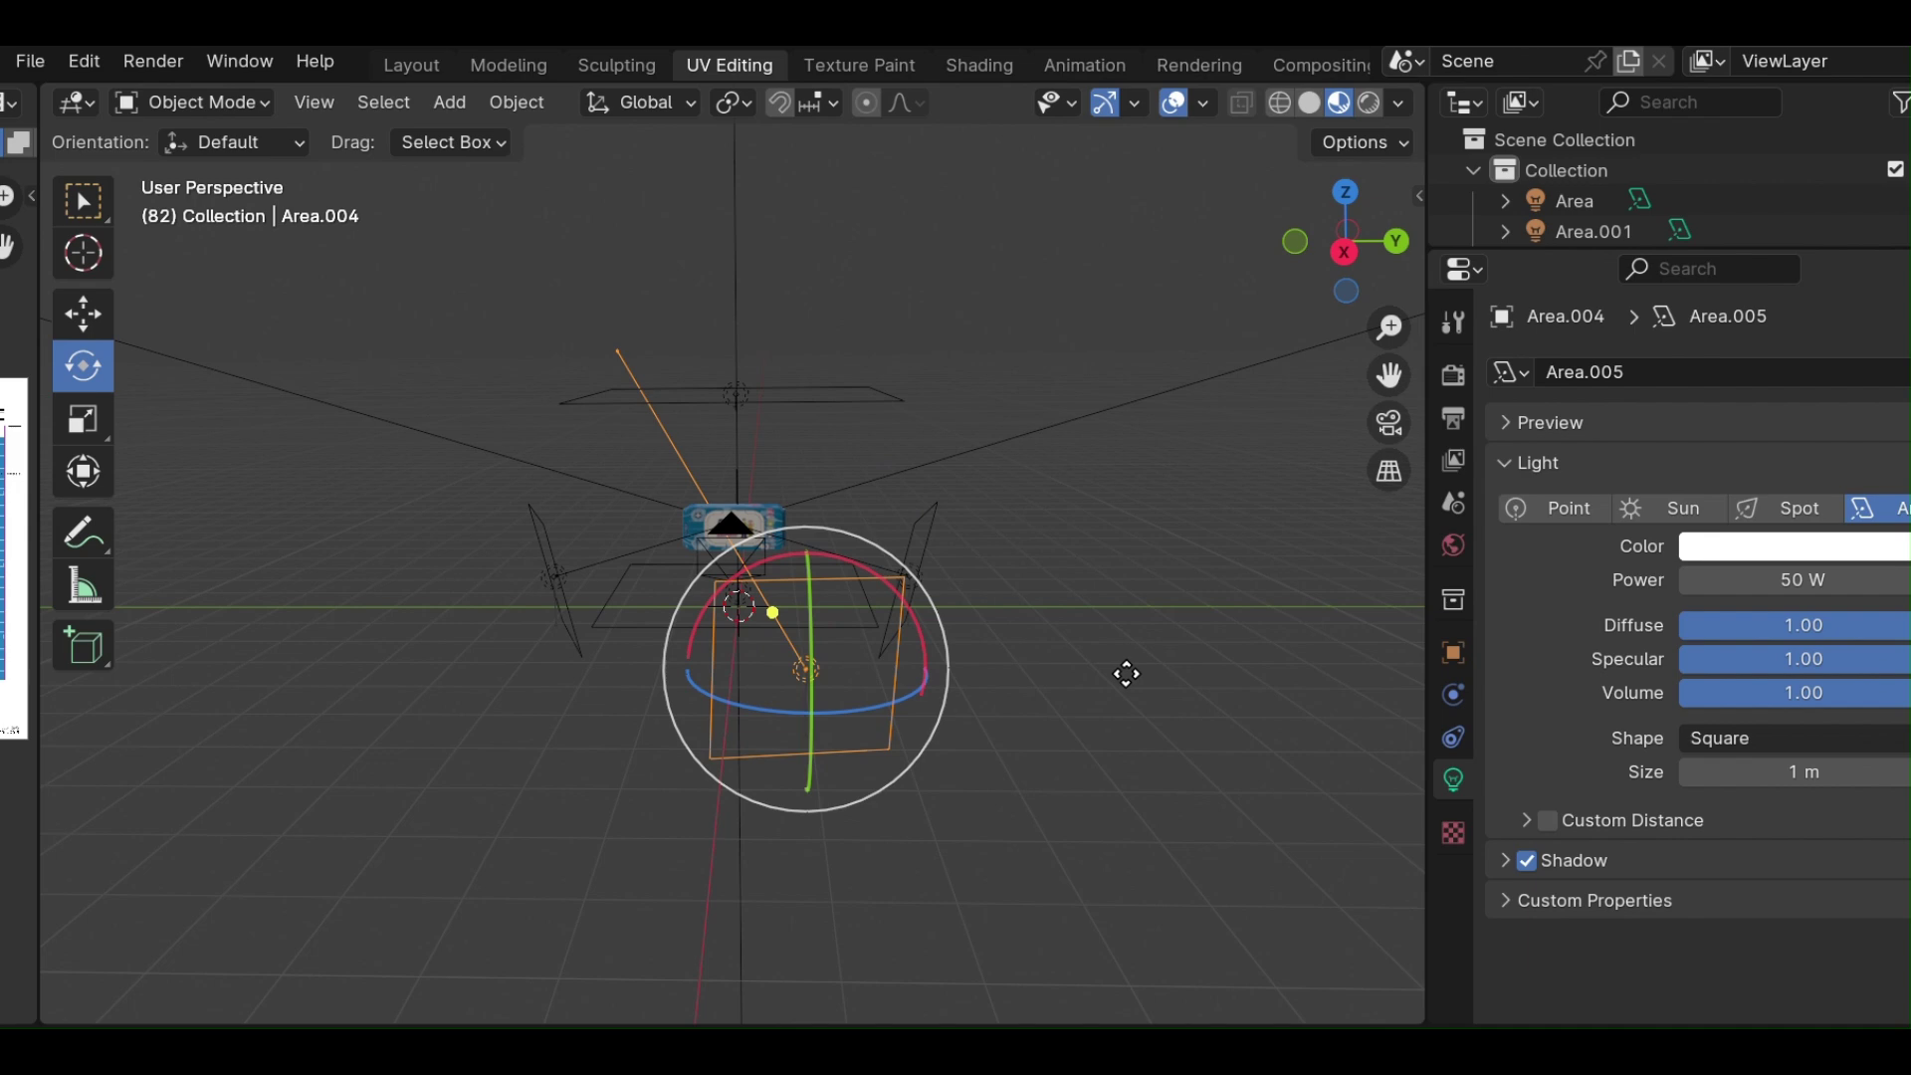
pyautogui.hotkey('ctrl', 'z')
pyautogui.hotkey('ctrl', 'z')
pyautogui.hotkey('ctrl', 'shift', 'z')
pyautogui.hotkey('ctrl', 'shift', 'z')
# Move the light along Y and turn it slightly around the vertical axis.
pyautogui.moveTo(1101, 653)
pyautogui.mouseDown(button='middle')
pyautogui.moveTo(953, 638)
pyautogui.moveTo(1174, 657)
pyautogui.moveTo(1243, 704)
pyautogui.moveTo(1196, 714)
pyautogui.mouseUp(button='middle')
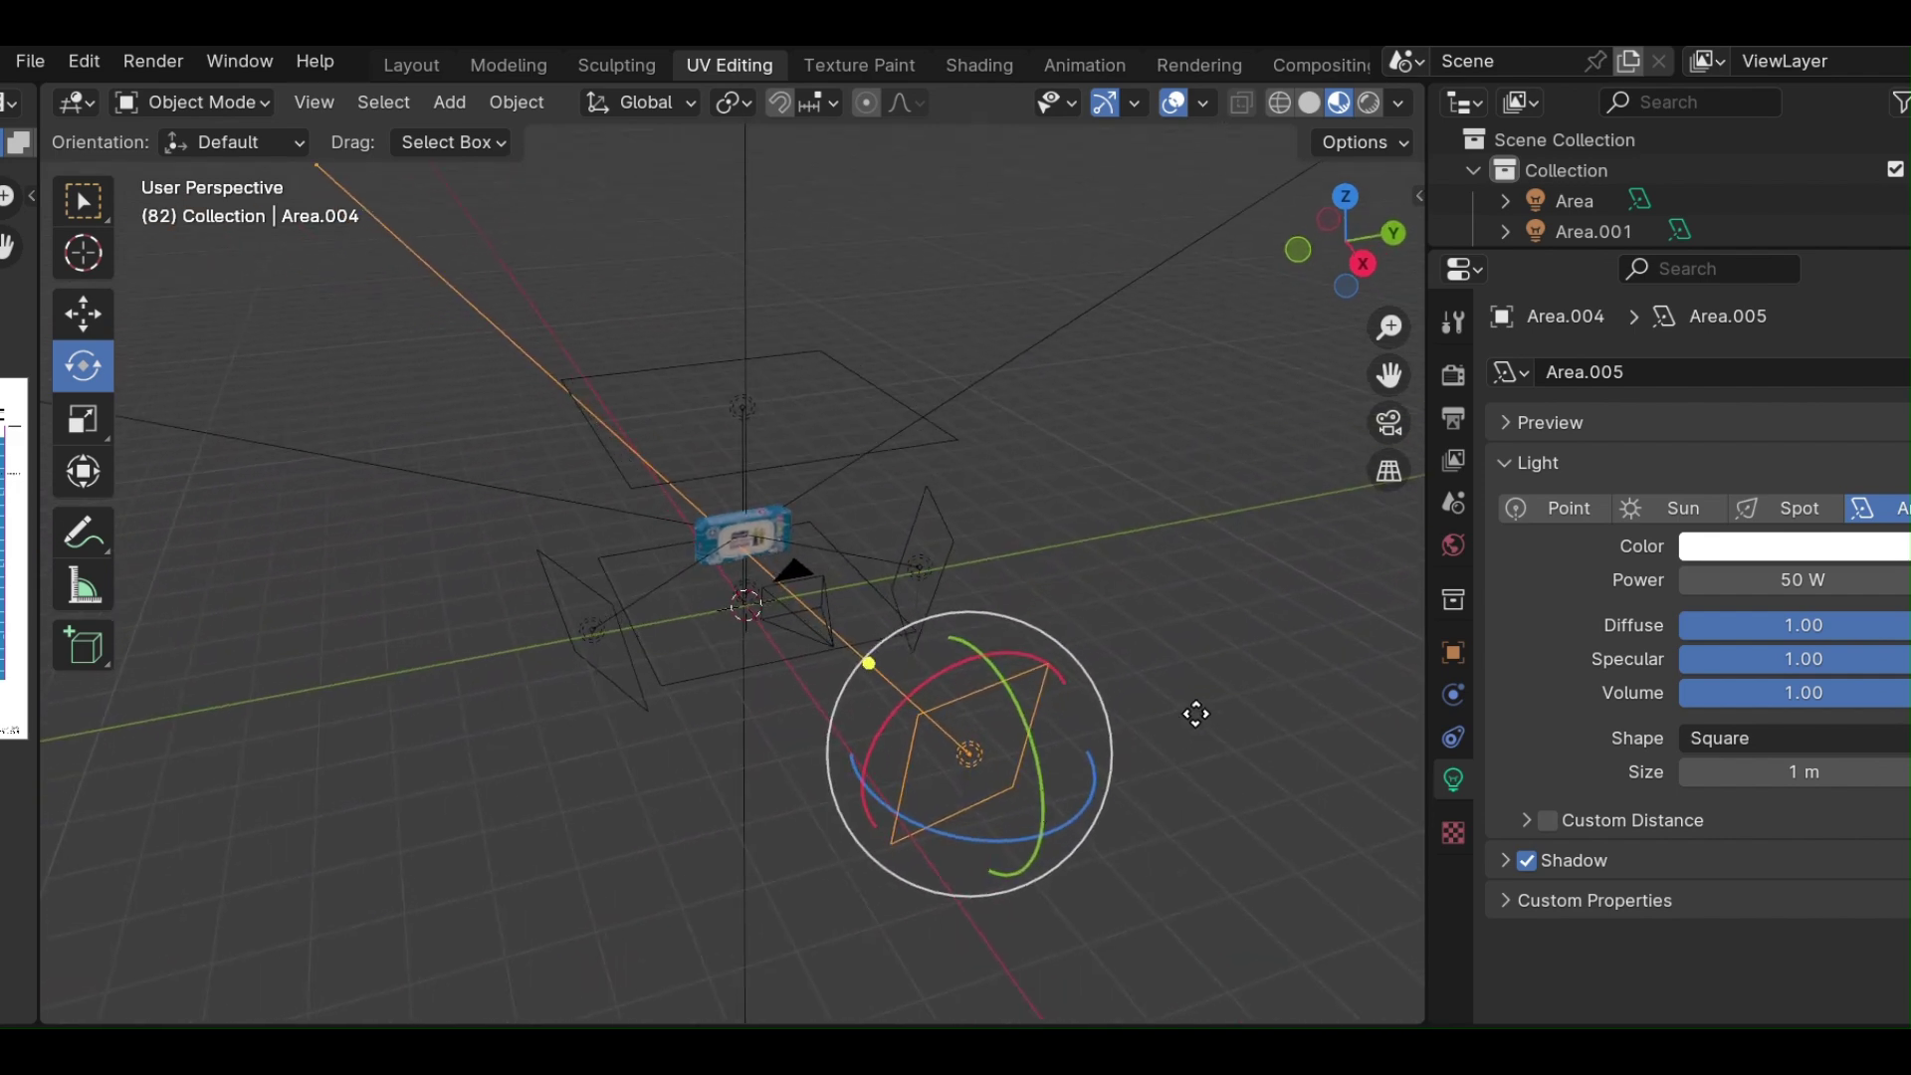
pyautogui.press('g')
pyautogui.press('z')
pyautogui.press('x')
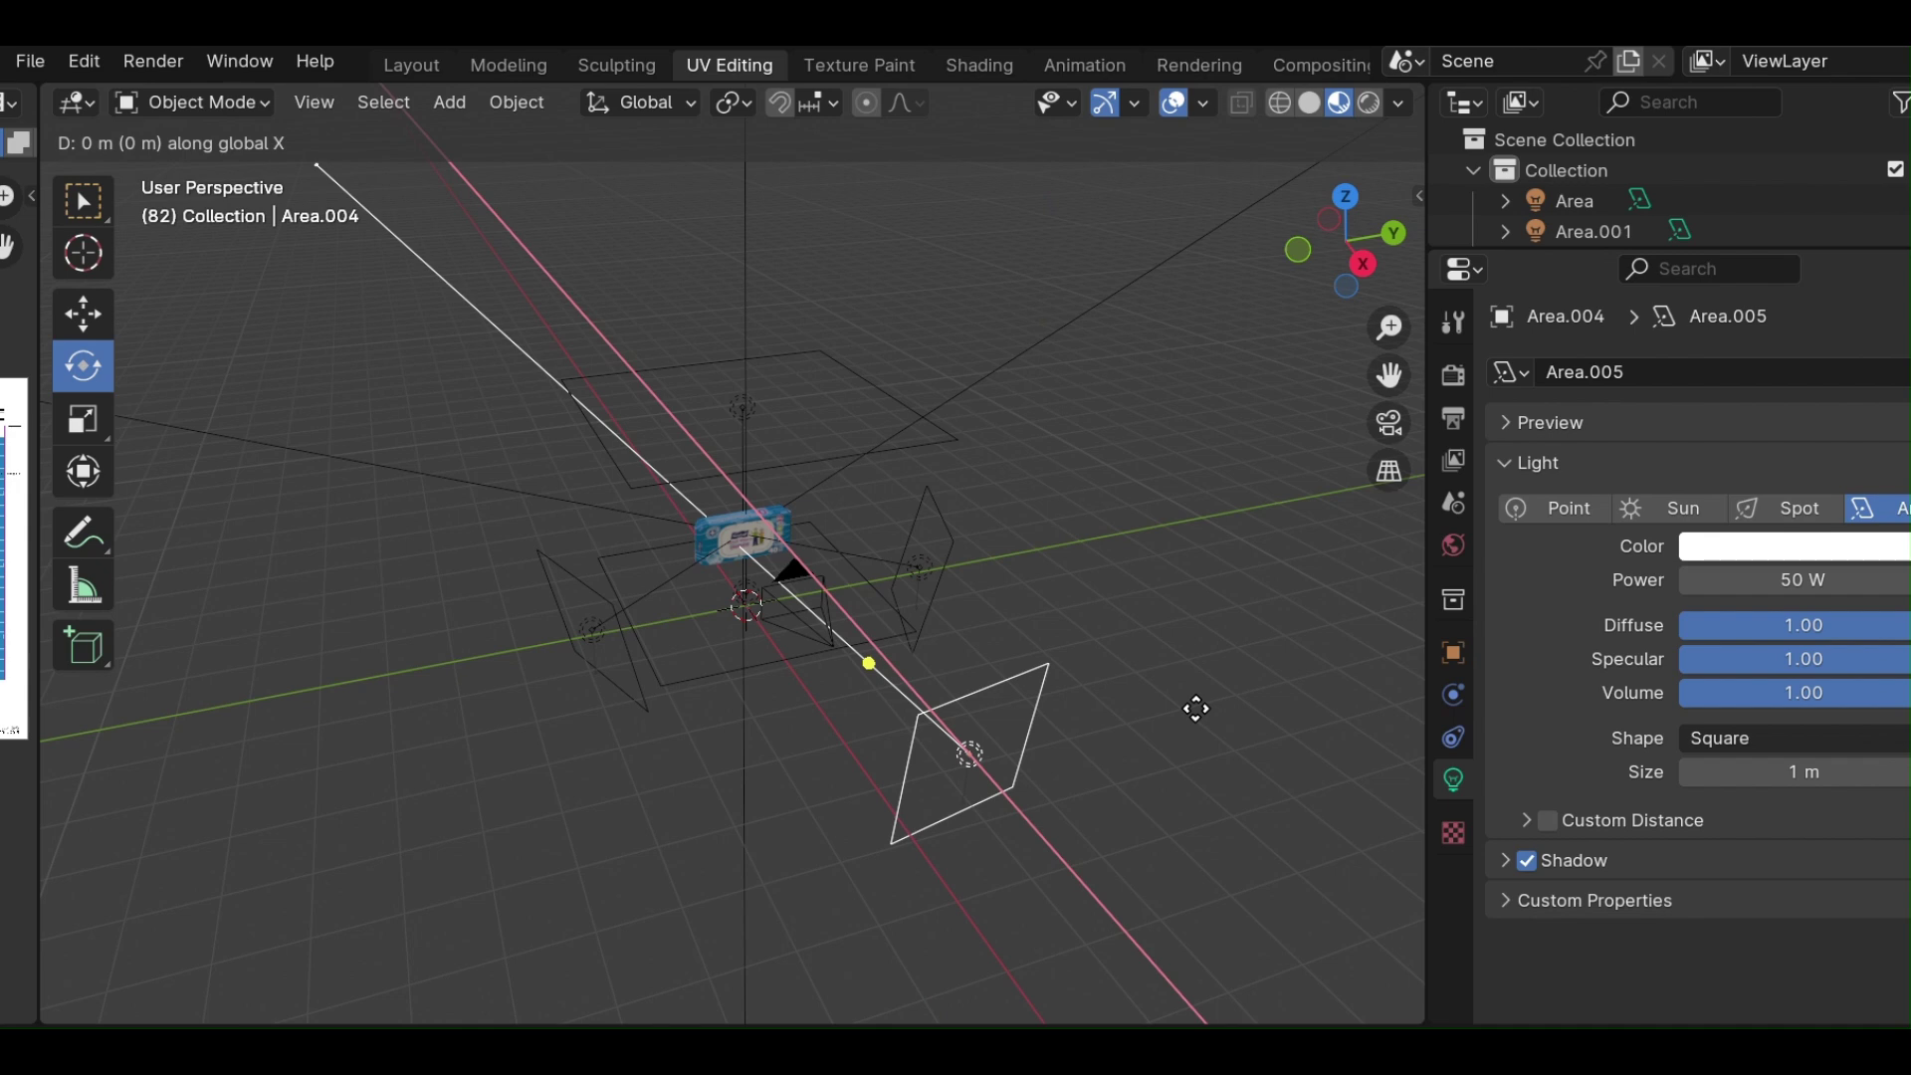
pyautogui.press('y')
pyautogui.click(1147, 710)
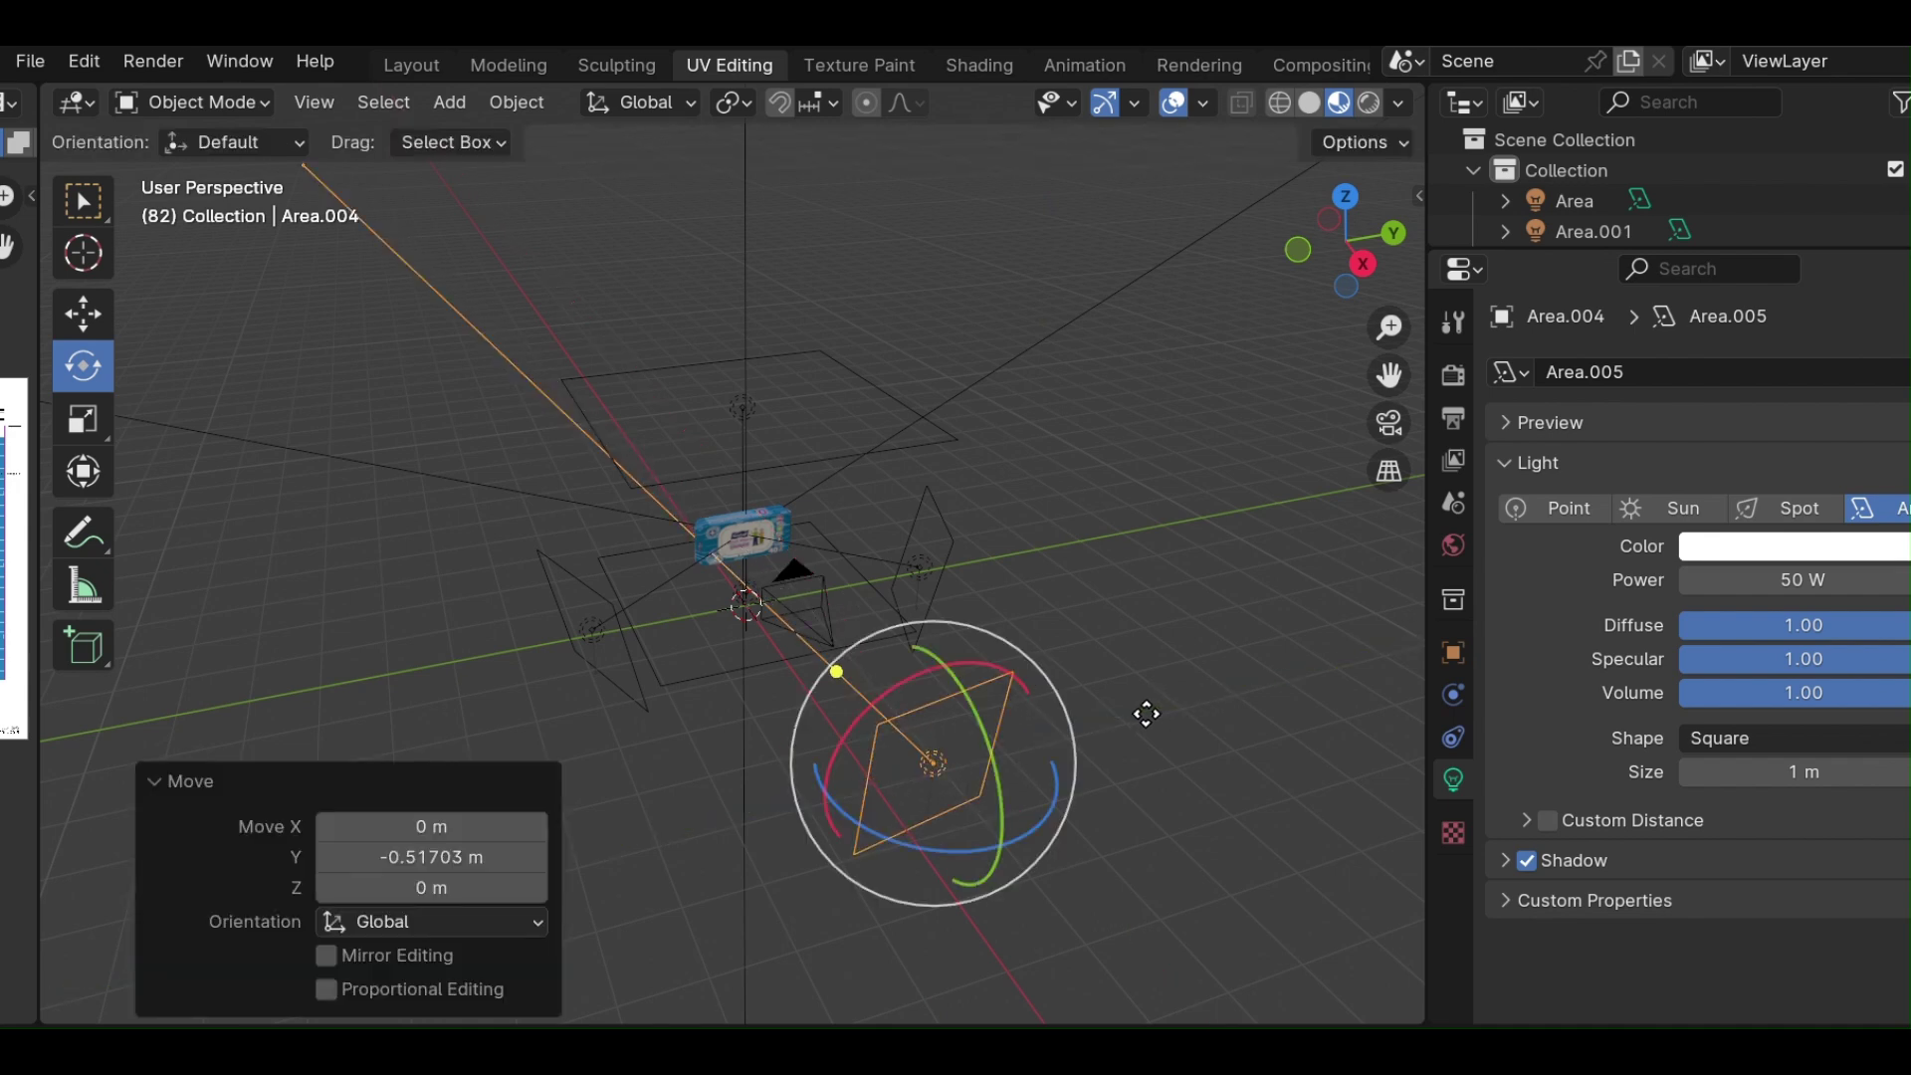
pyautogui.moveTo(810, 772); pyautogui.dragTo(815, 751)
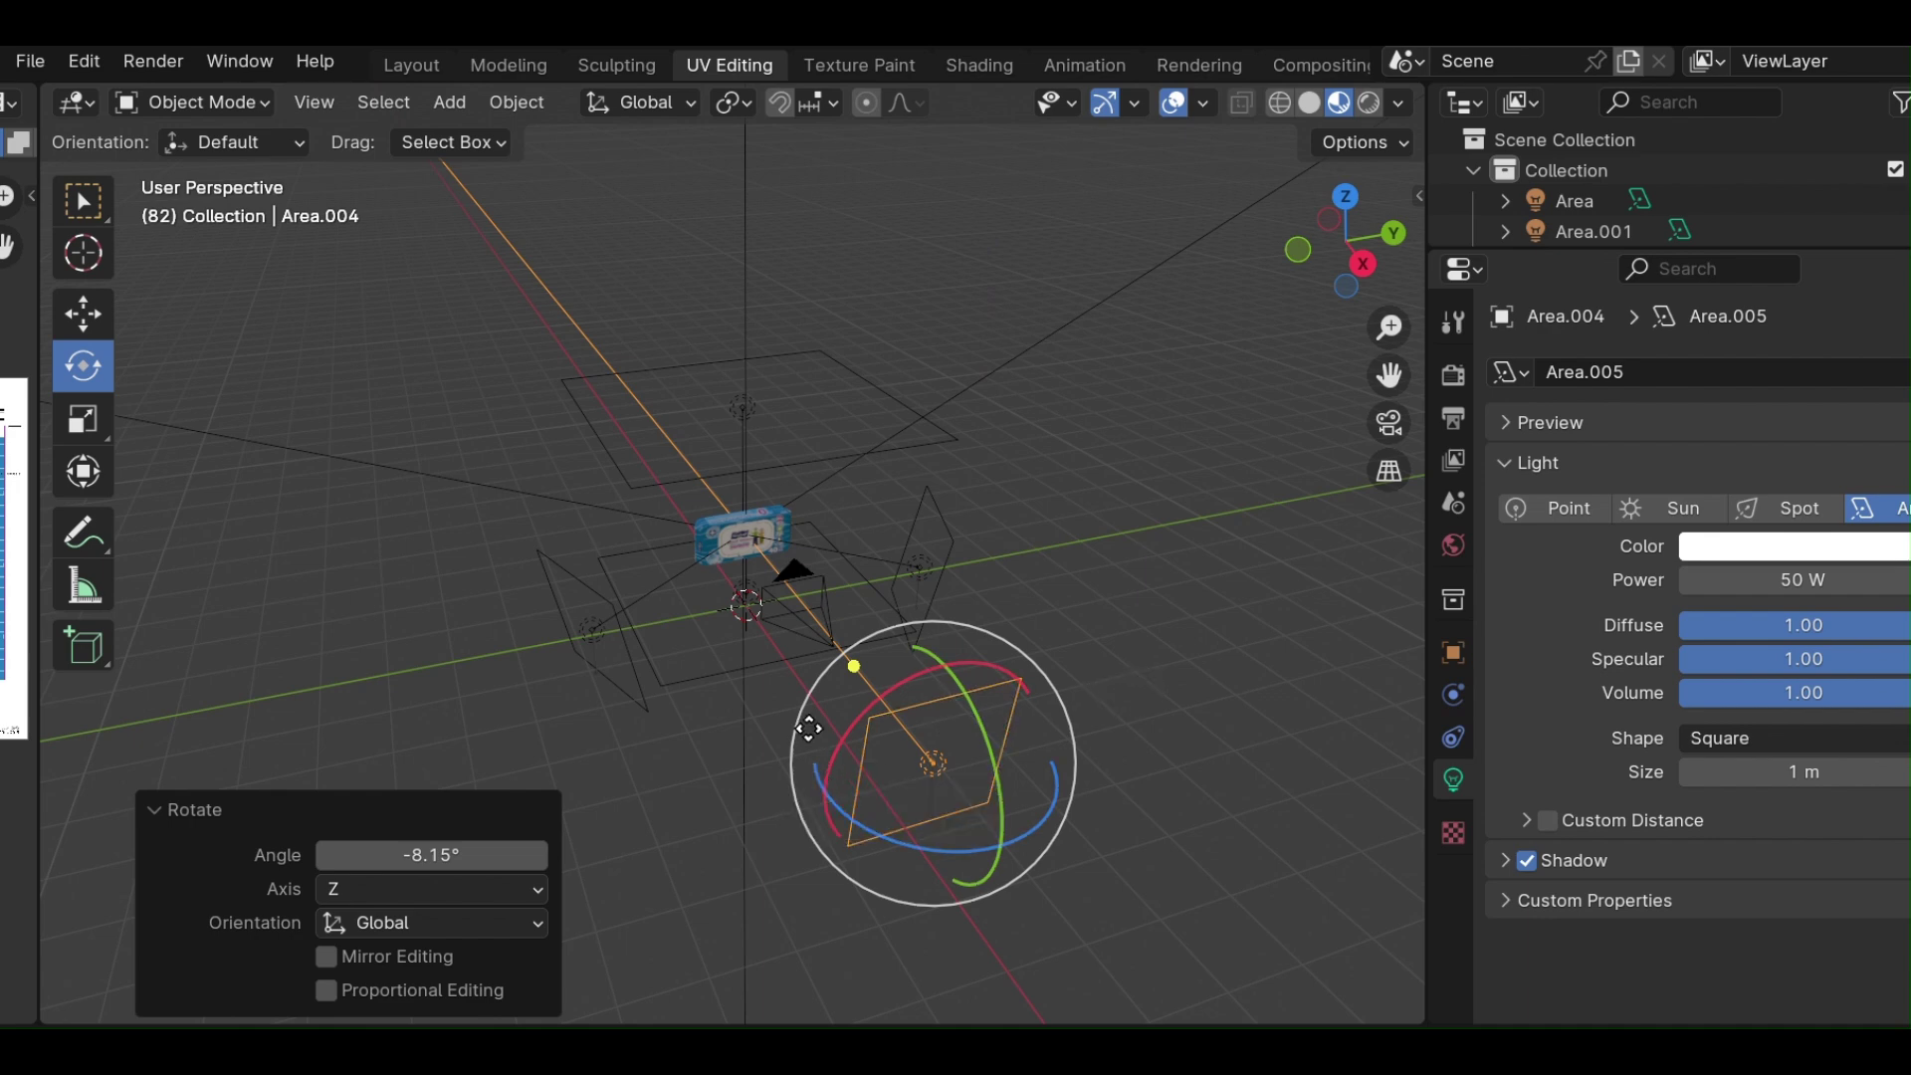
pyautogui.moveTo(808, 766); pyautogui.dragTo(810, 762)
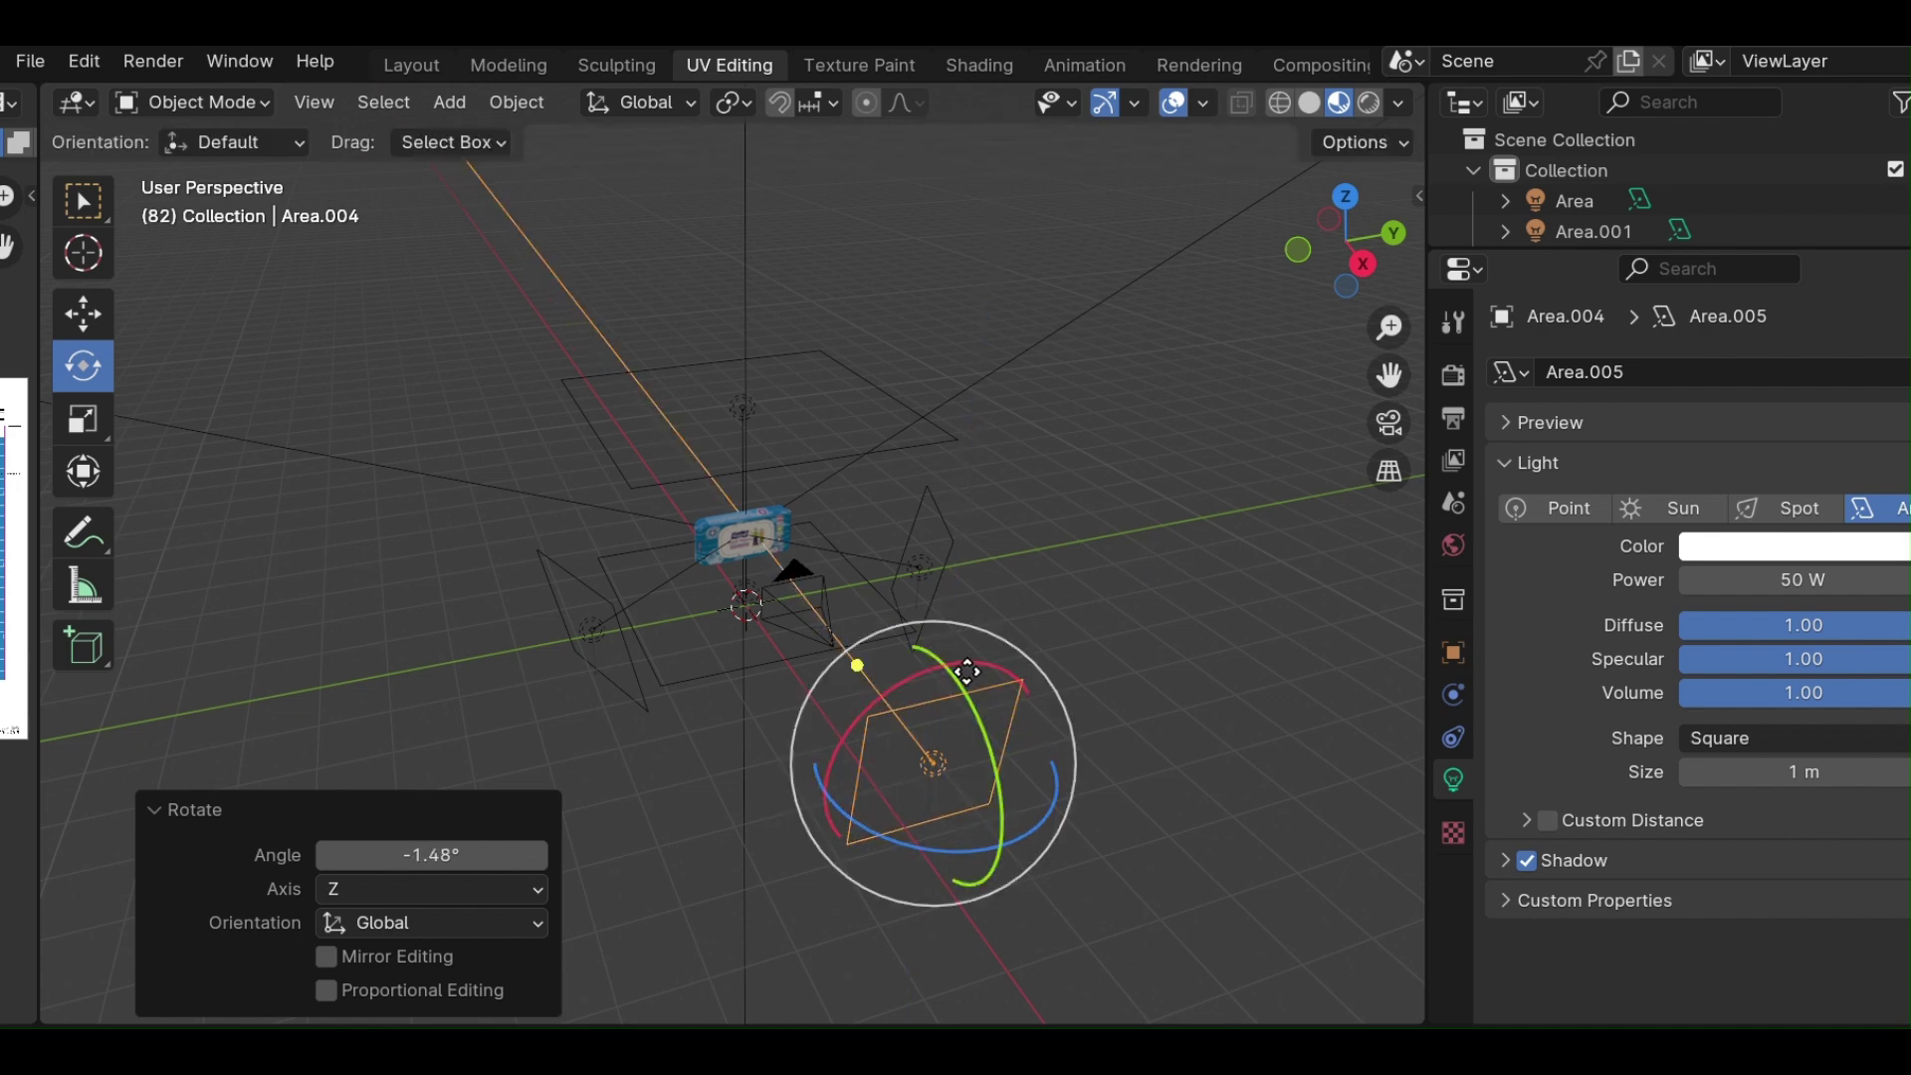
# Move the light along Y closer to the package.
pyautogui.press('g')
pyautogui.press('y')
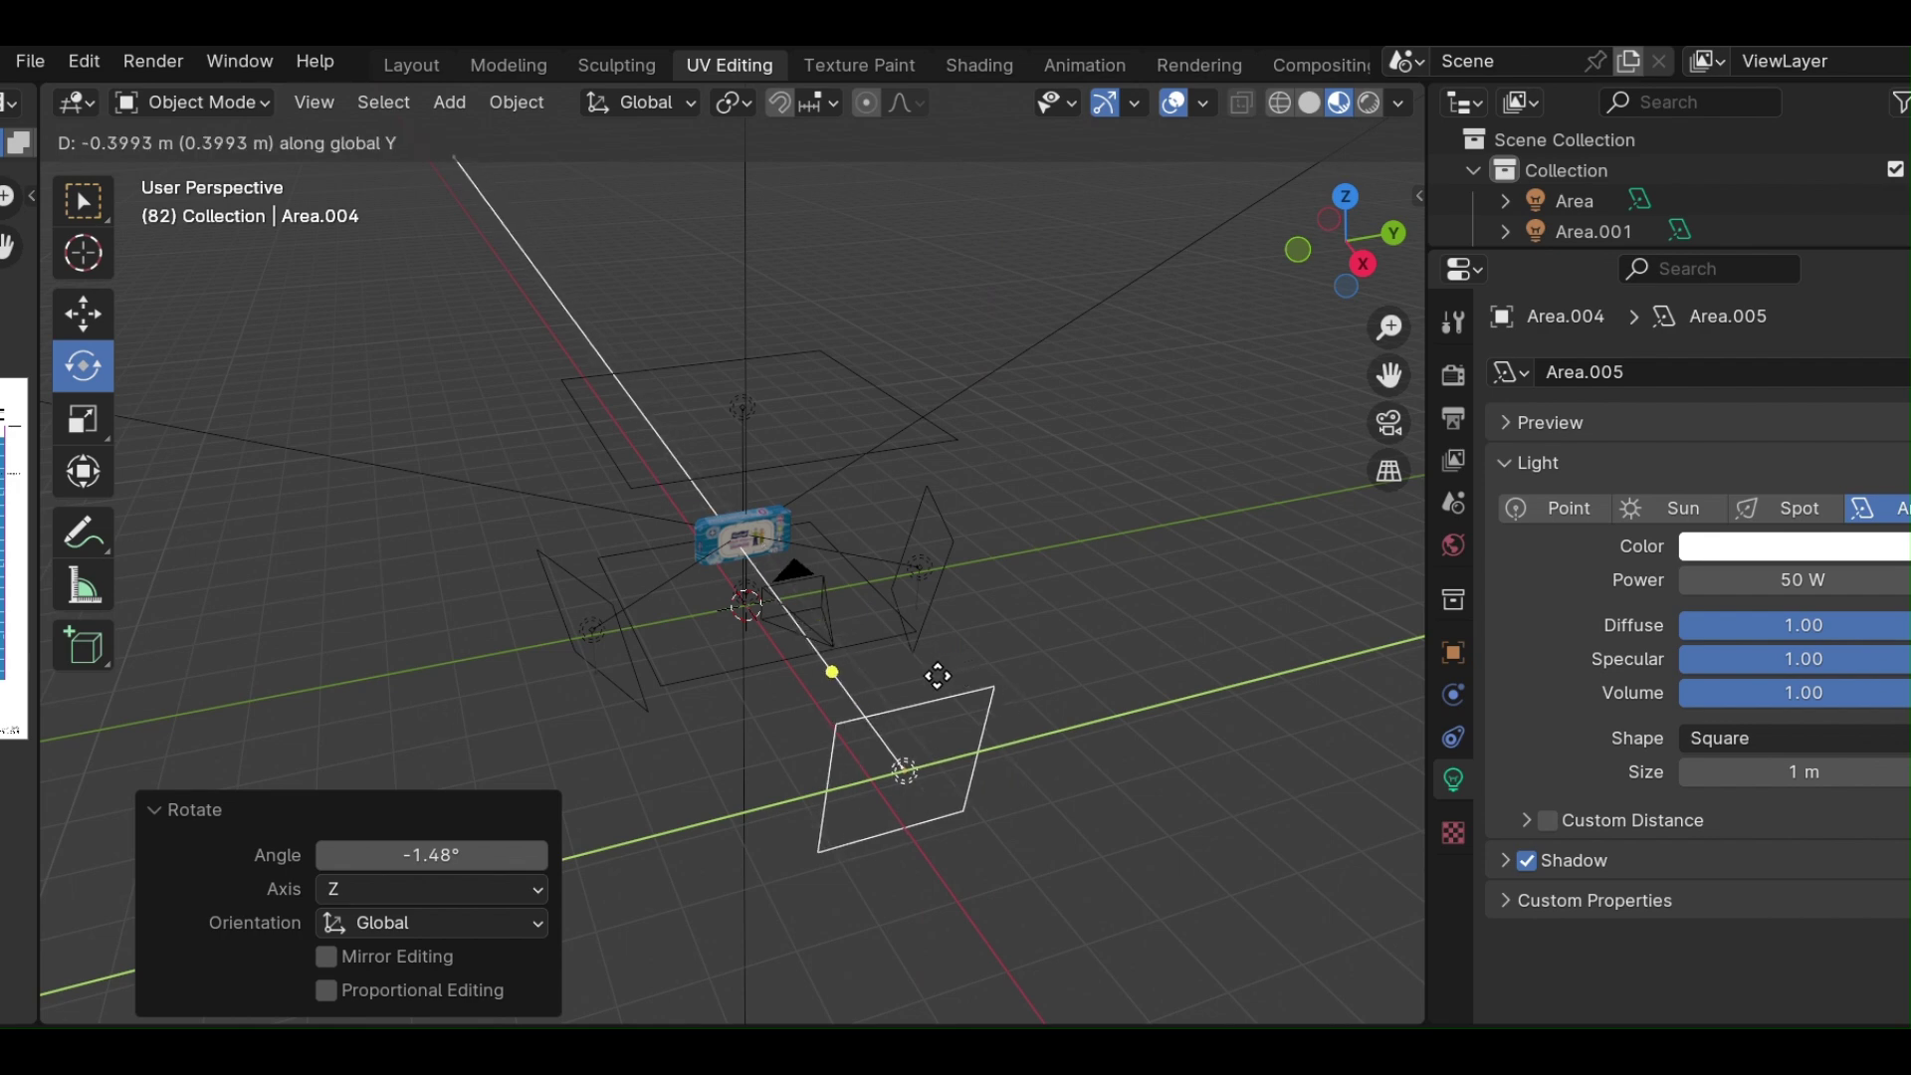
pyautogui.click(939, 670)
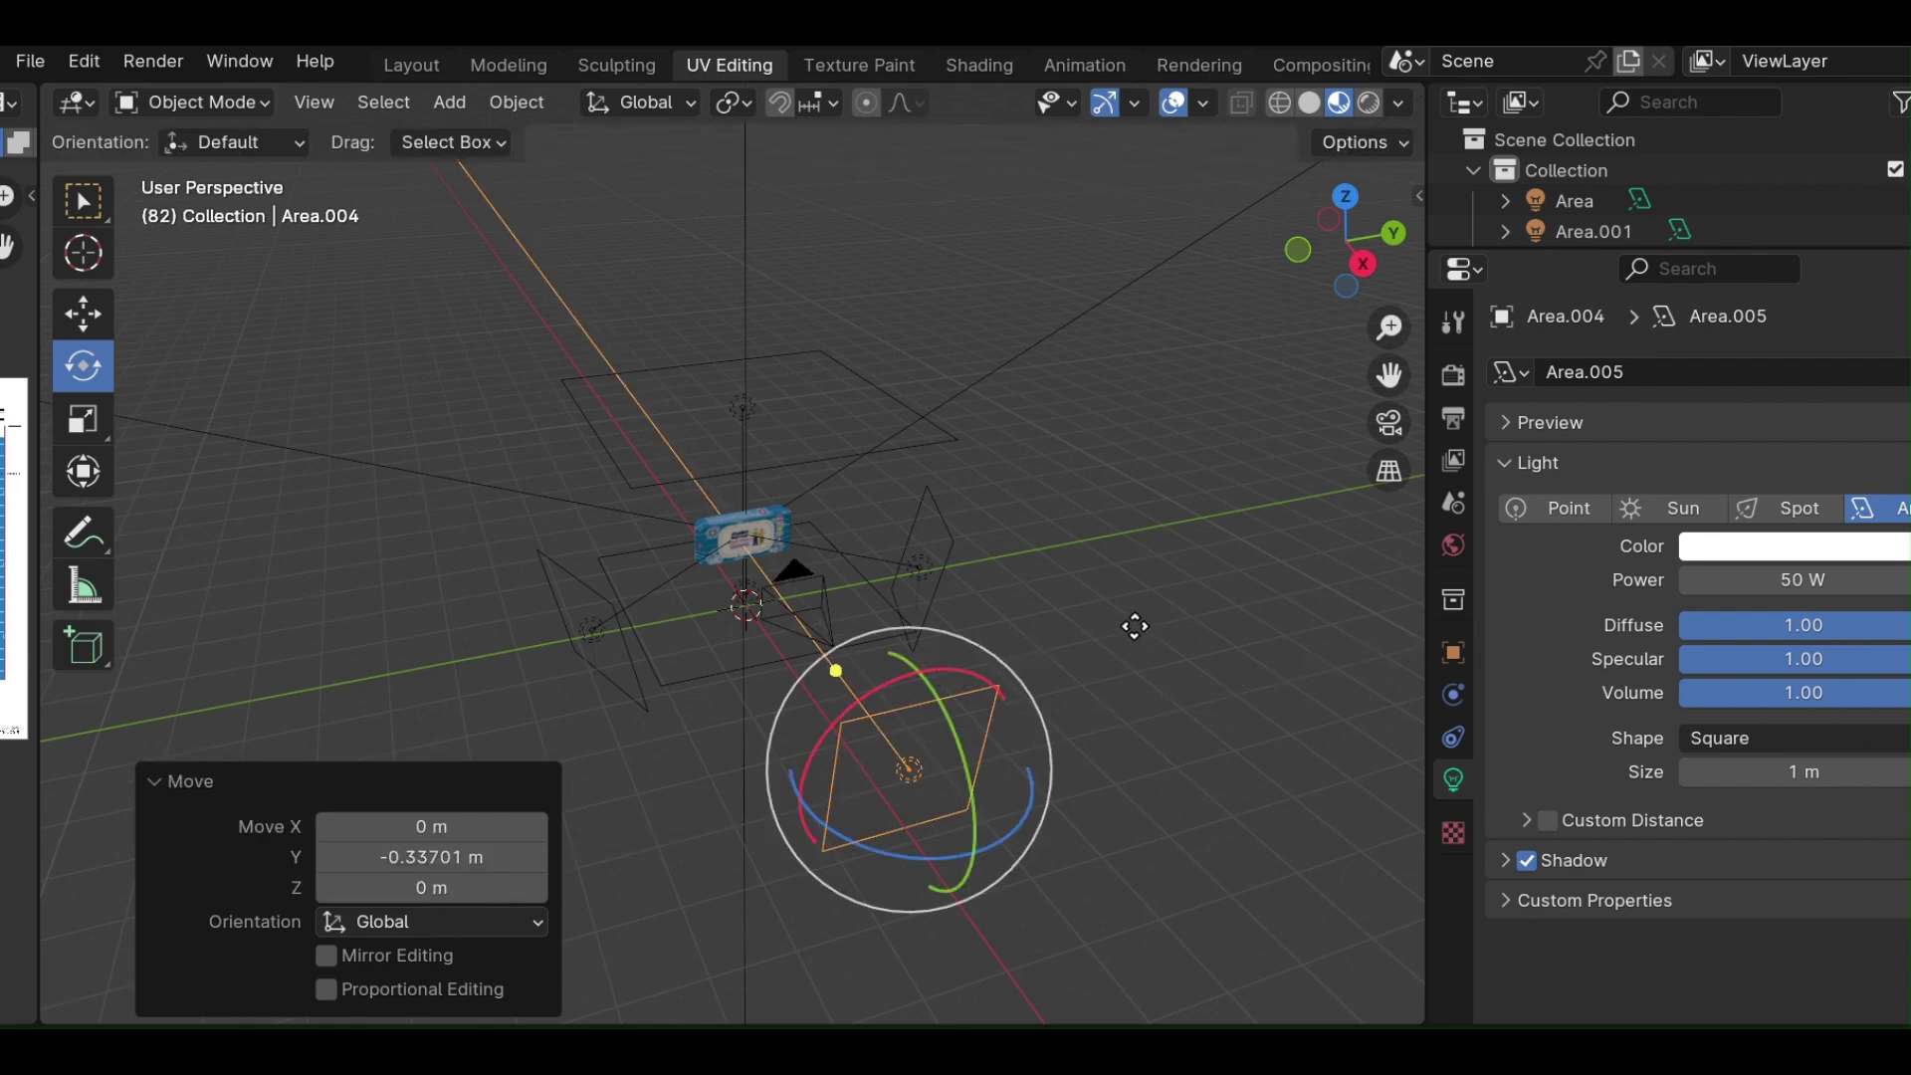
pyautogui.moveTo(1142, 631)
pyautogui.mouseDown(button='middle')
pyautogui.moveTo(733, 547)
pyautogui.moveTo(754, 554)
pyautogui.mouseUp(button='middle')
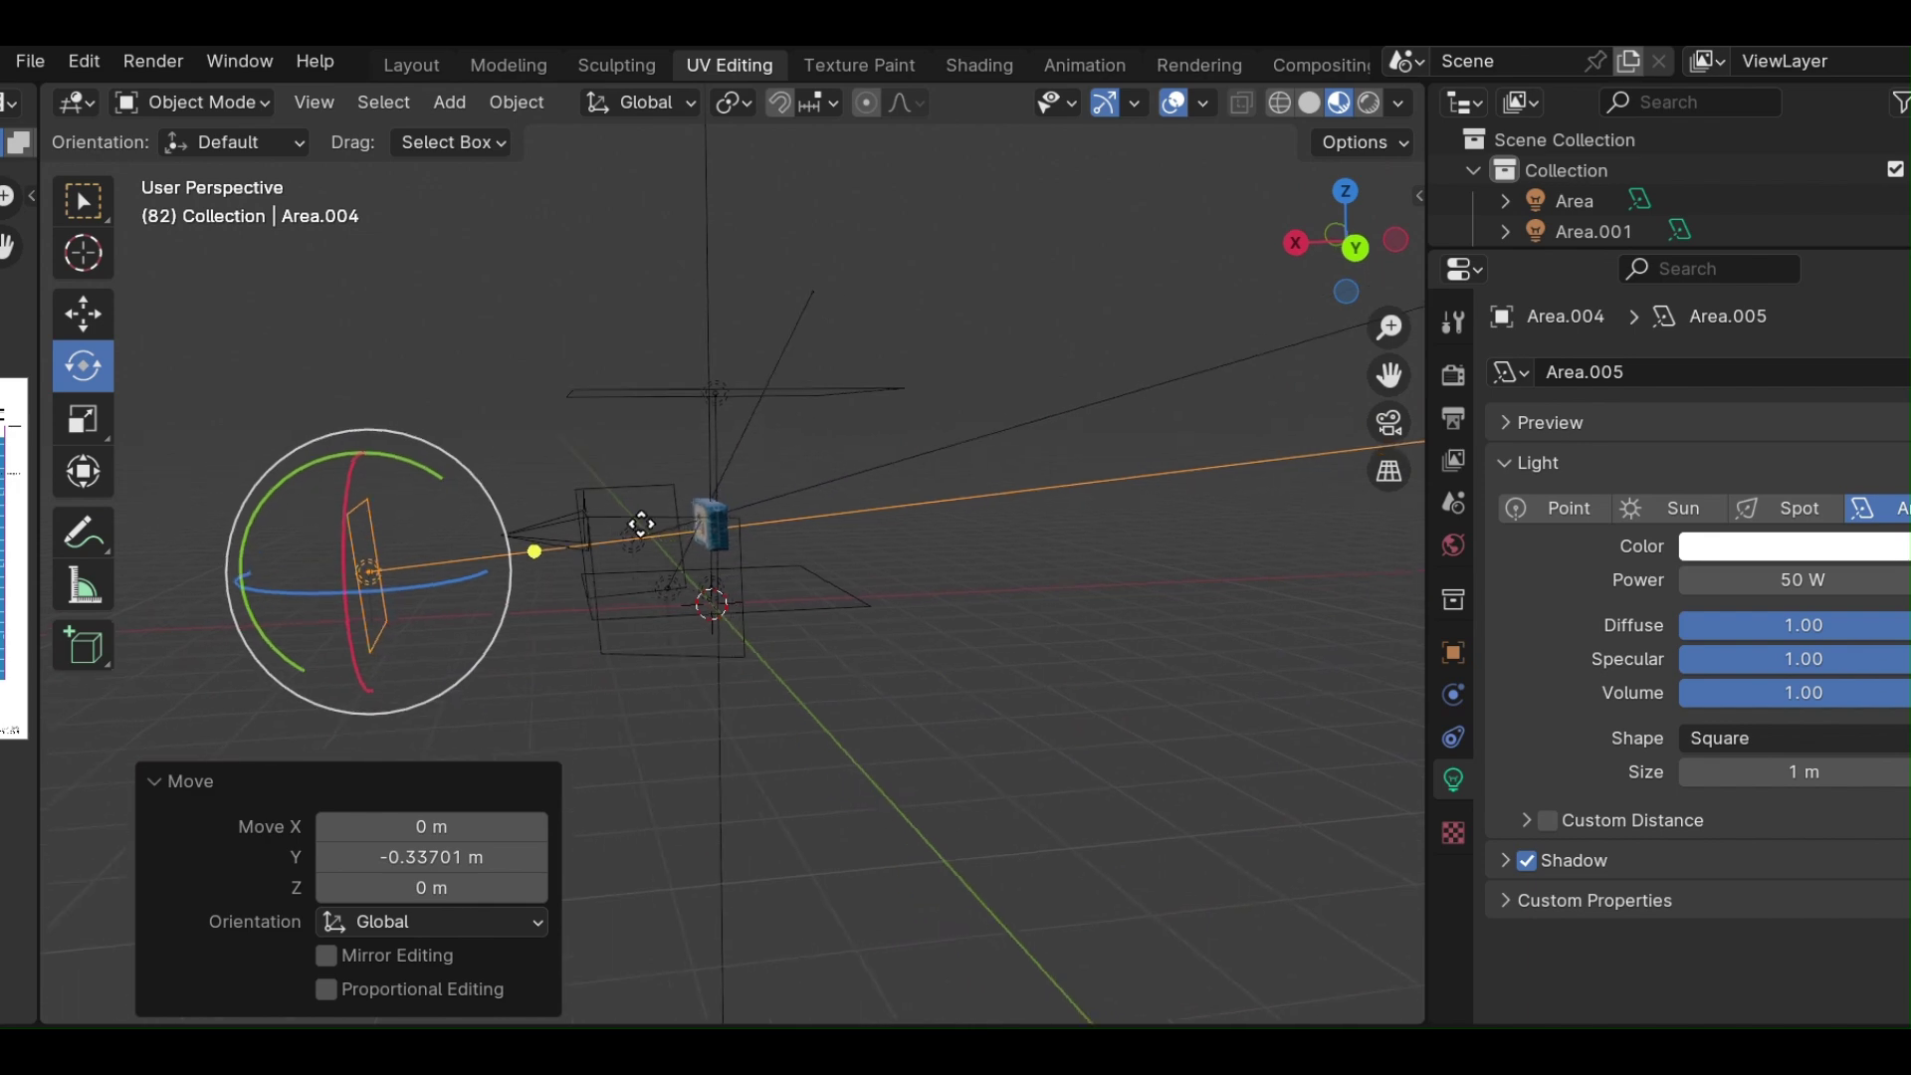
# Raise Area.004 about 1.56 m and tilt it 15° to aim down at the wipes.
pyautogui.press('g')
pyautogui.press('y')
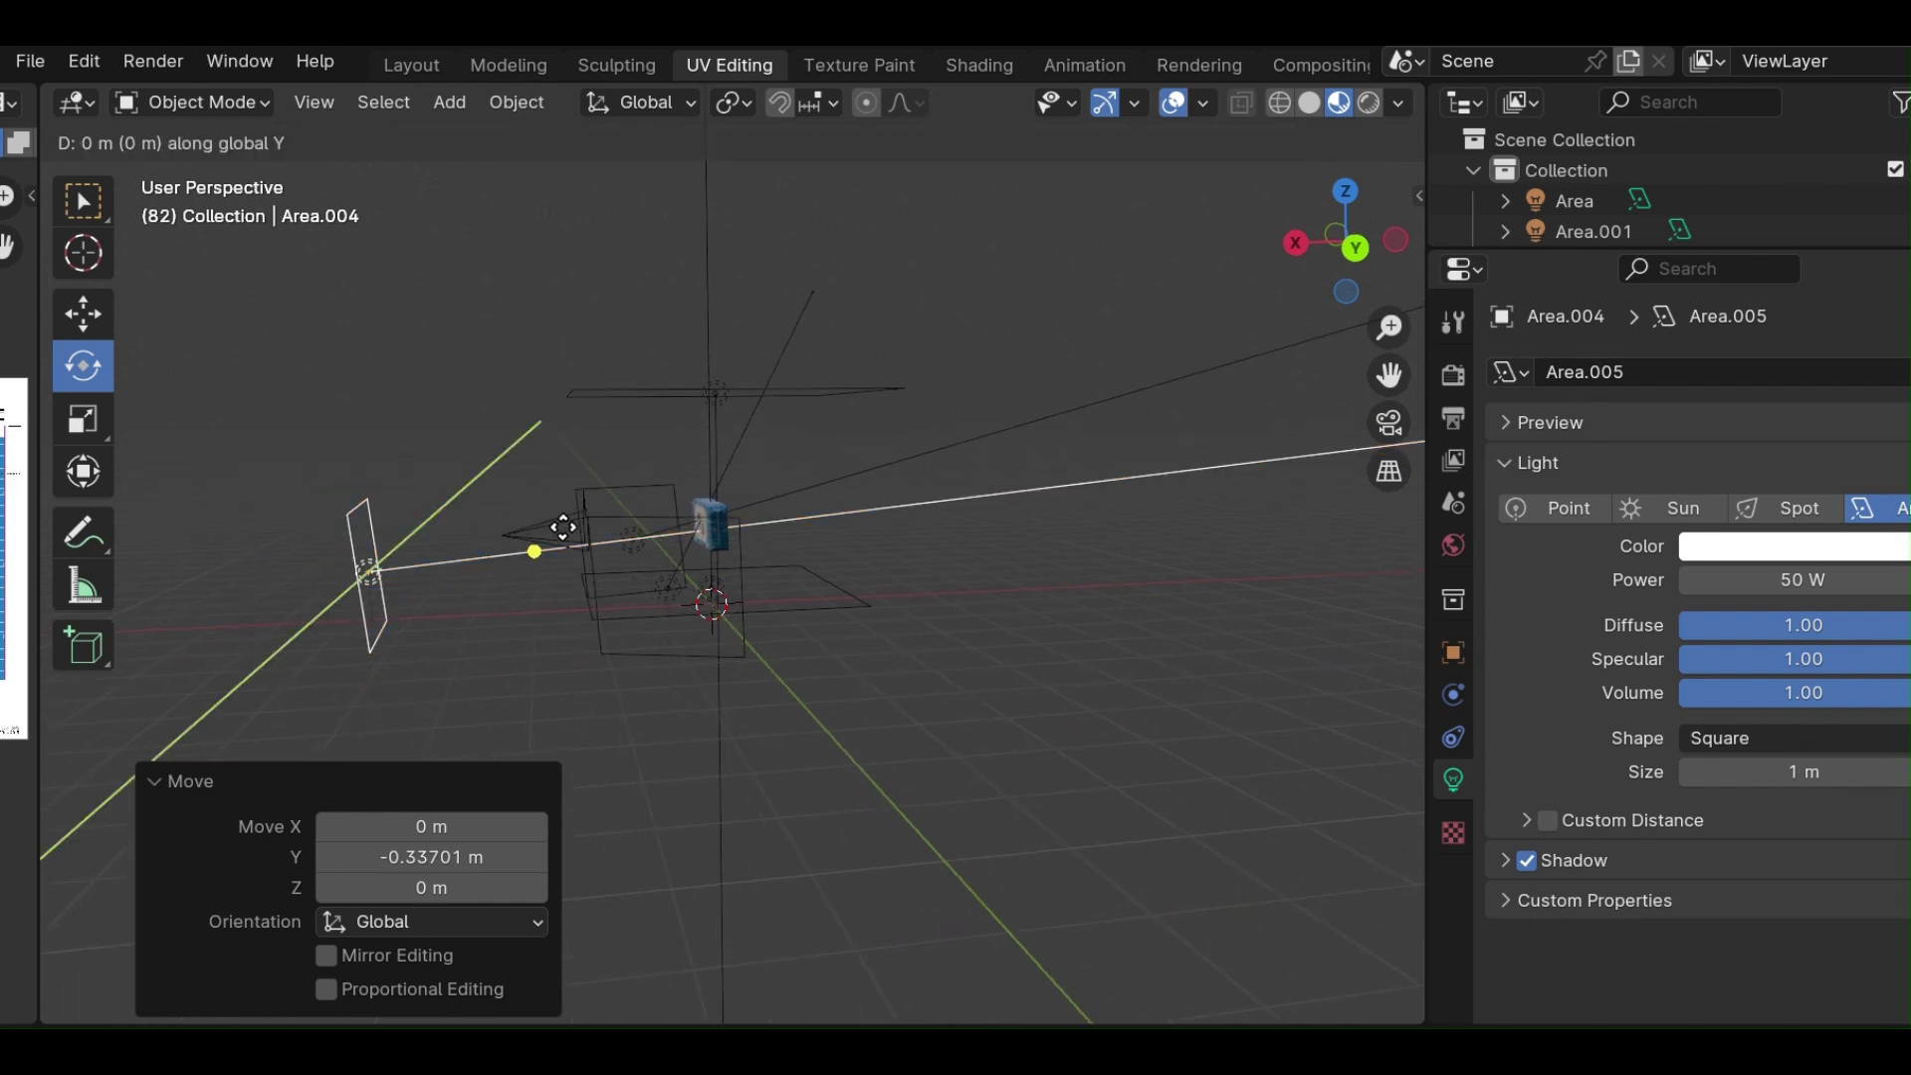
pyautogui.press('x')
pyautogui.press('z')
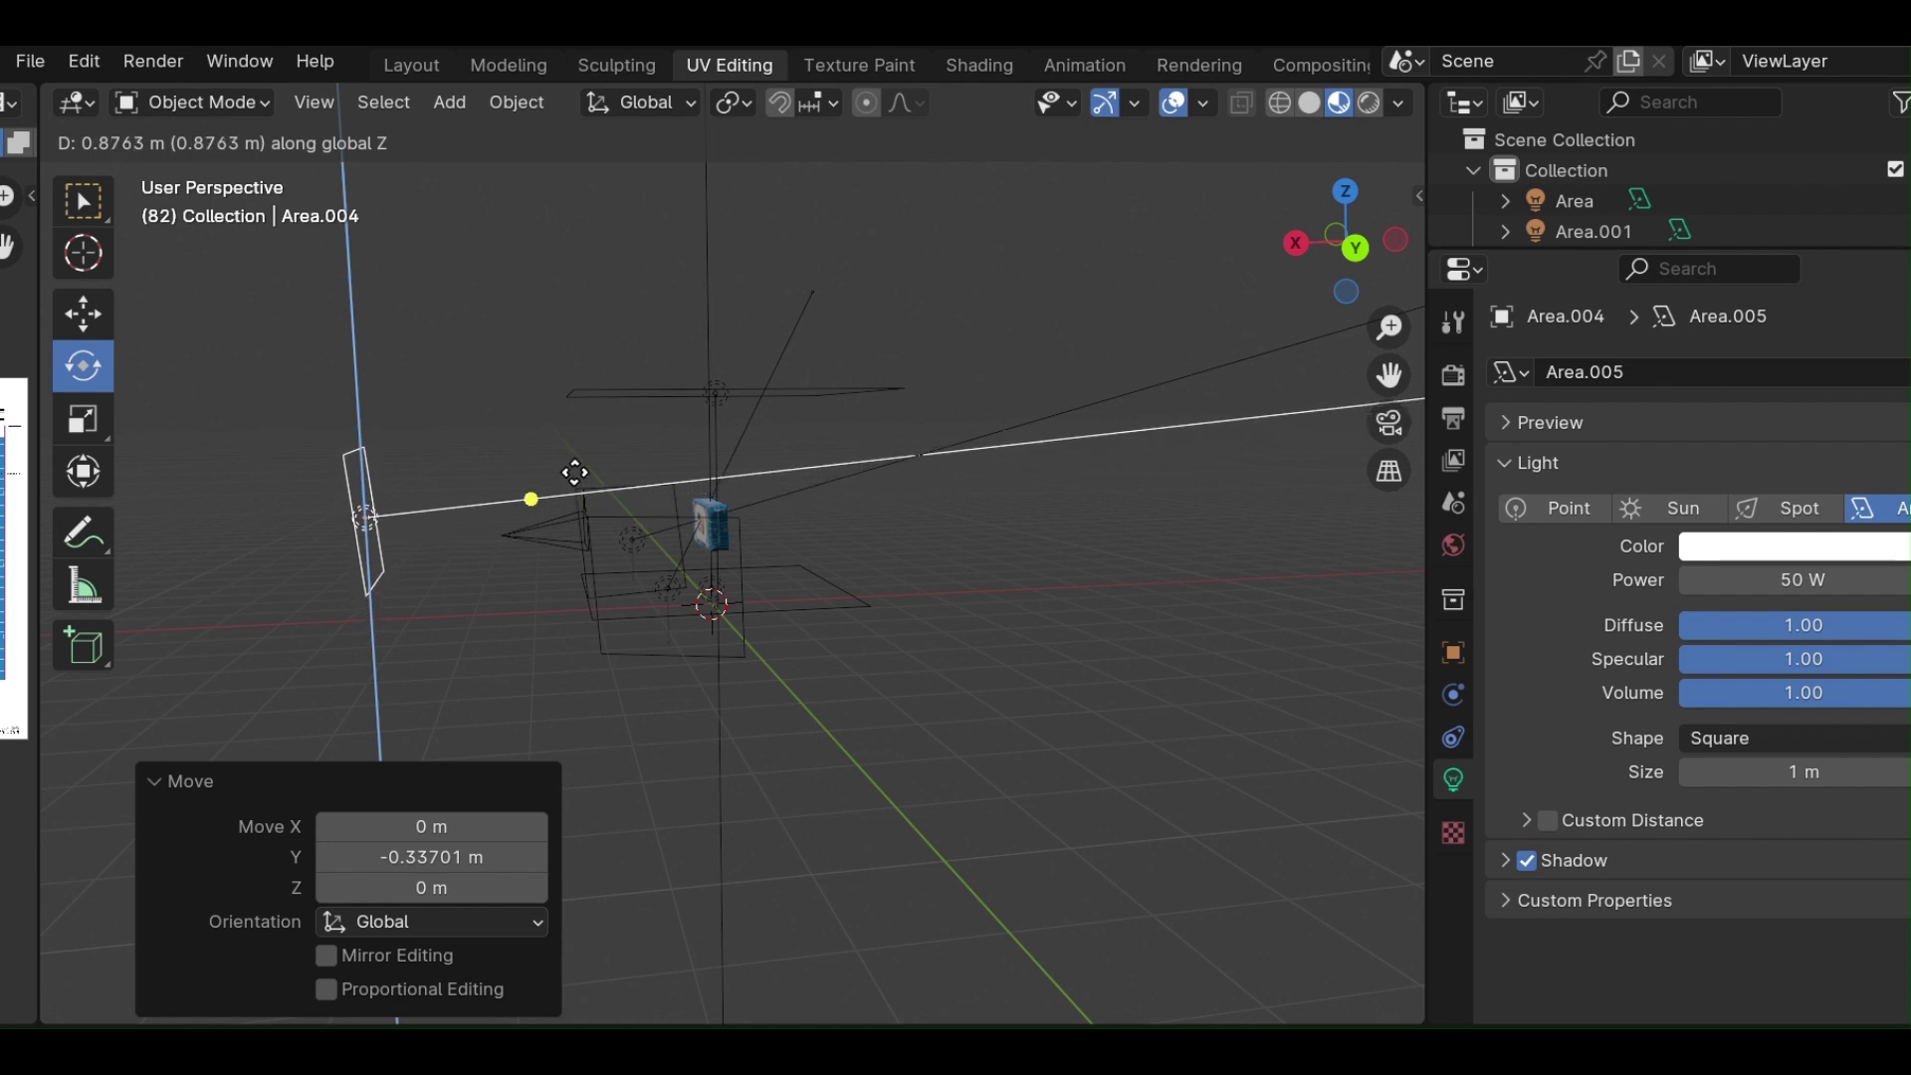
pyautogui.click(587, 426)
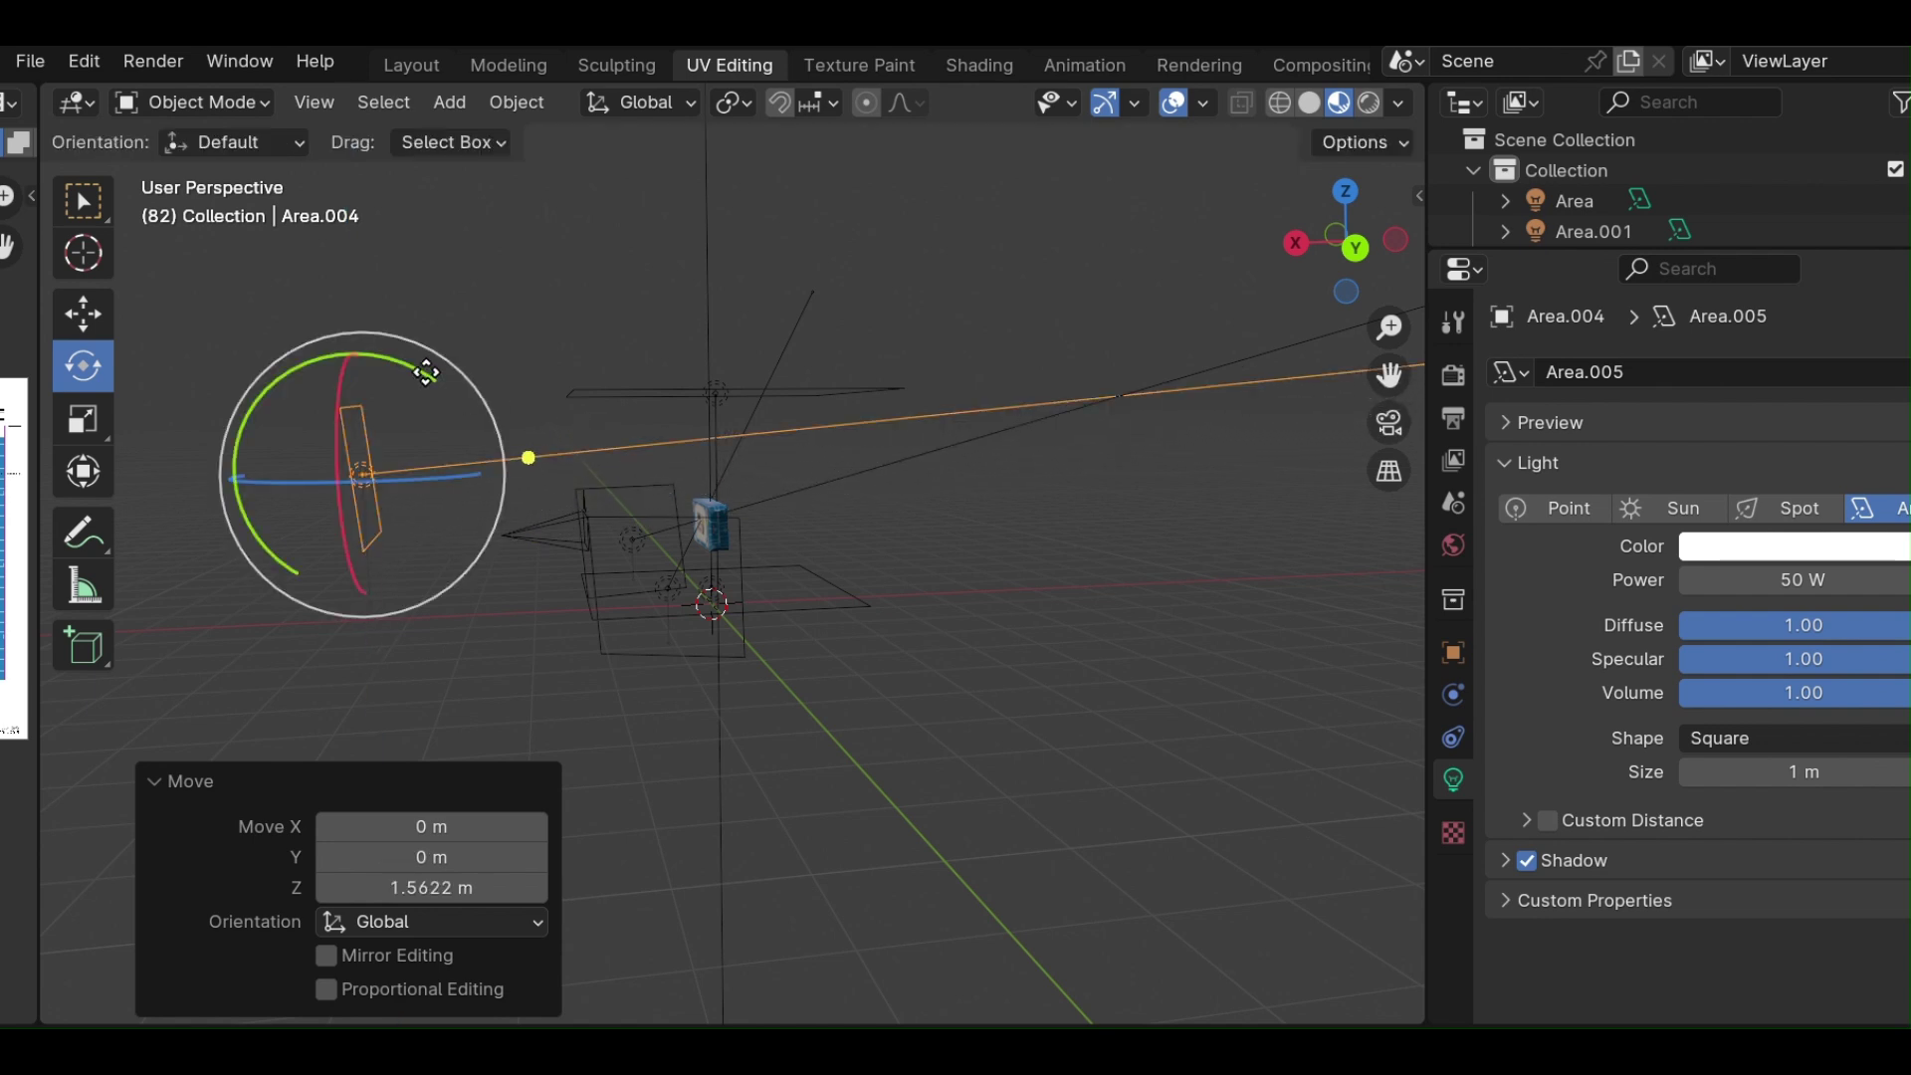
pyautogui.moveTo(426, 372)
pyautogui.mouseDown()
pyautogui.moveTo(438, 406)
pyautogui.moveTo(428, 364)
pyautogui.mouseUp()
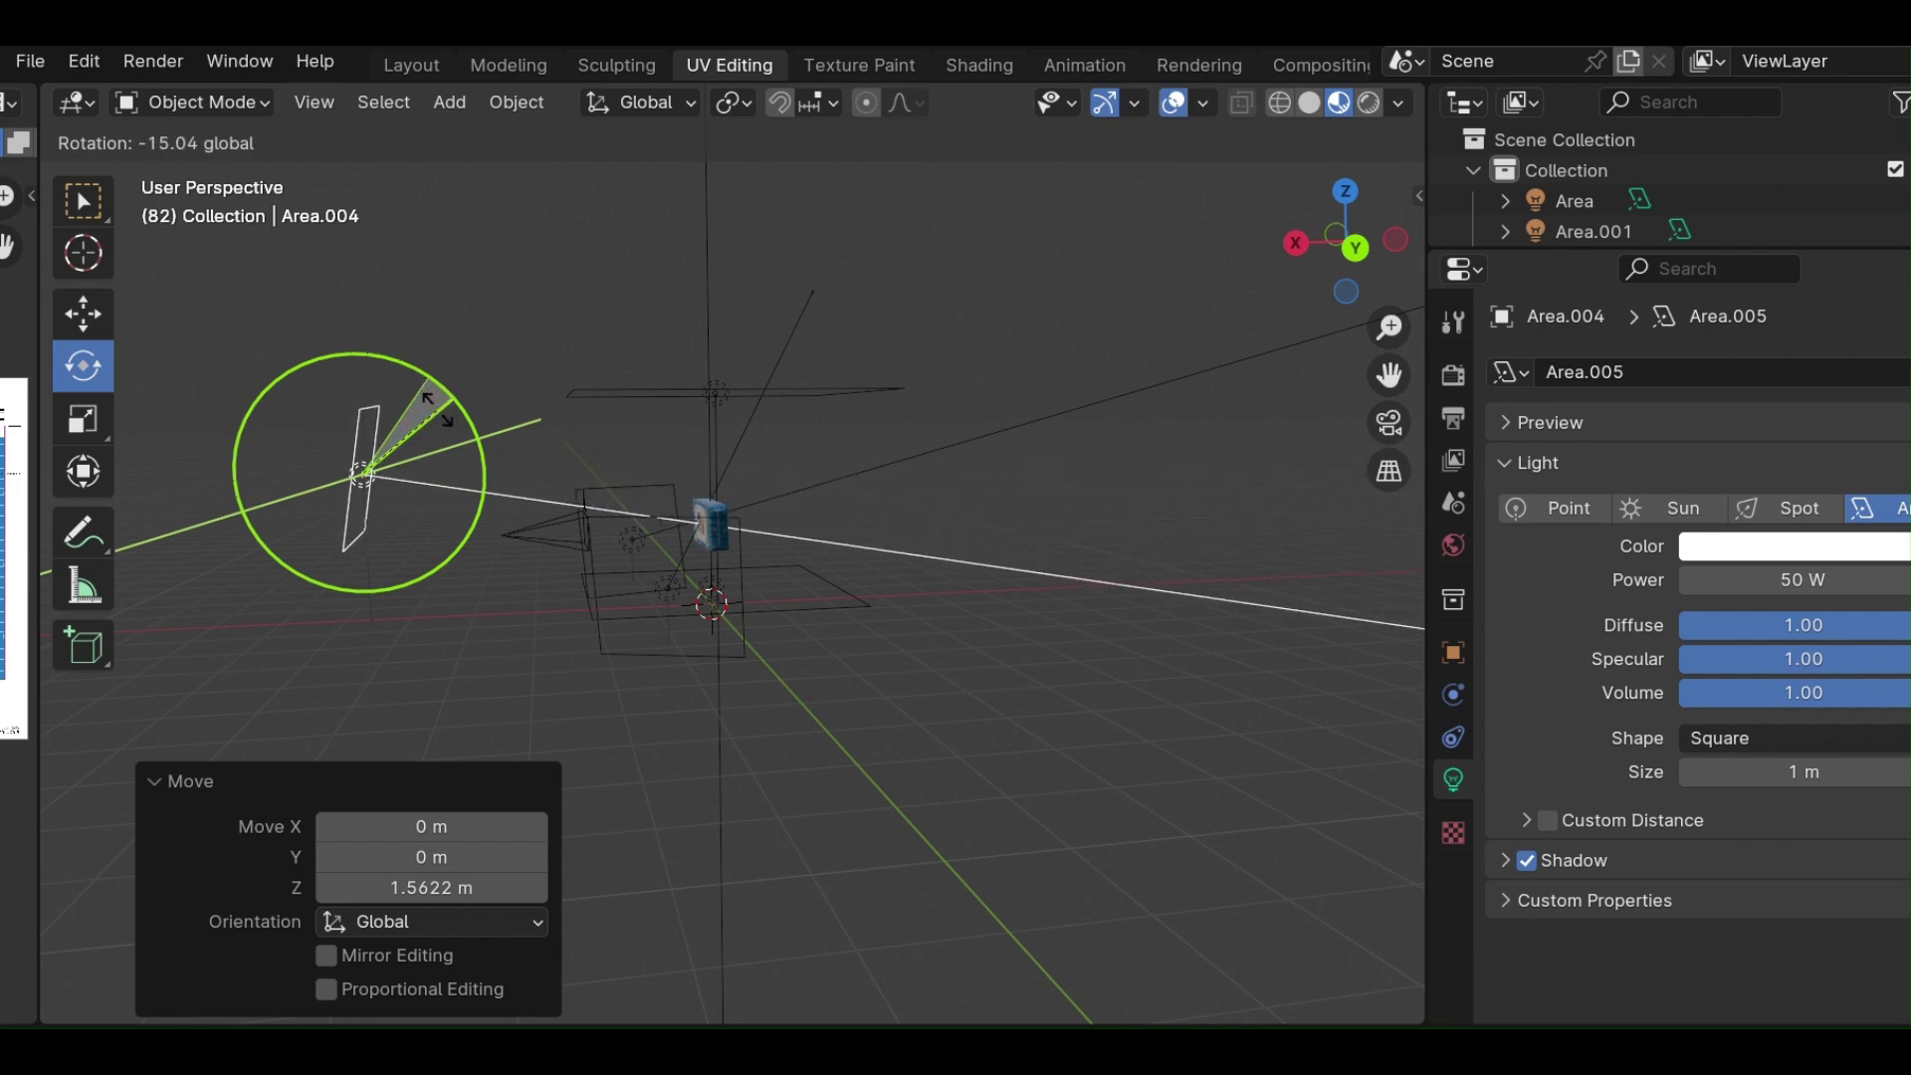
pyautogui.click(1136, 709)
pyautogui.moveTo(944, 675); pyautogui.dragTo(1280, 674, button='middle')
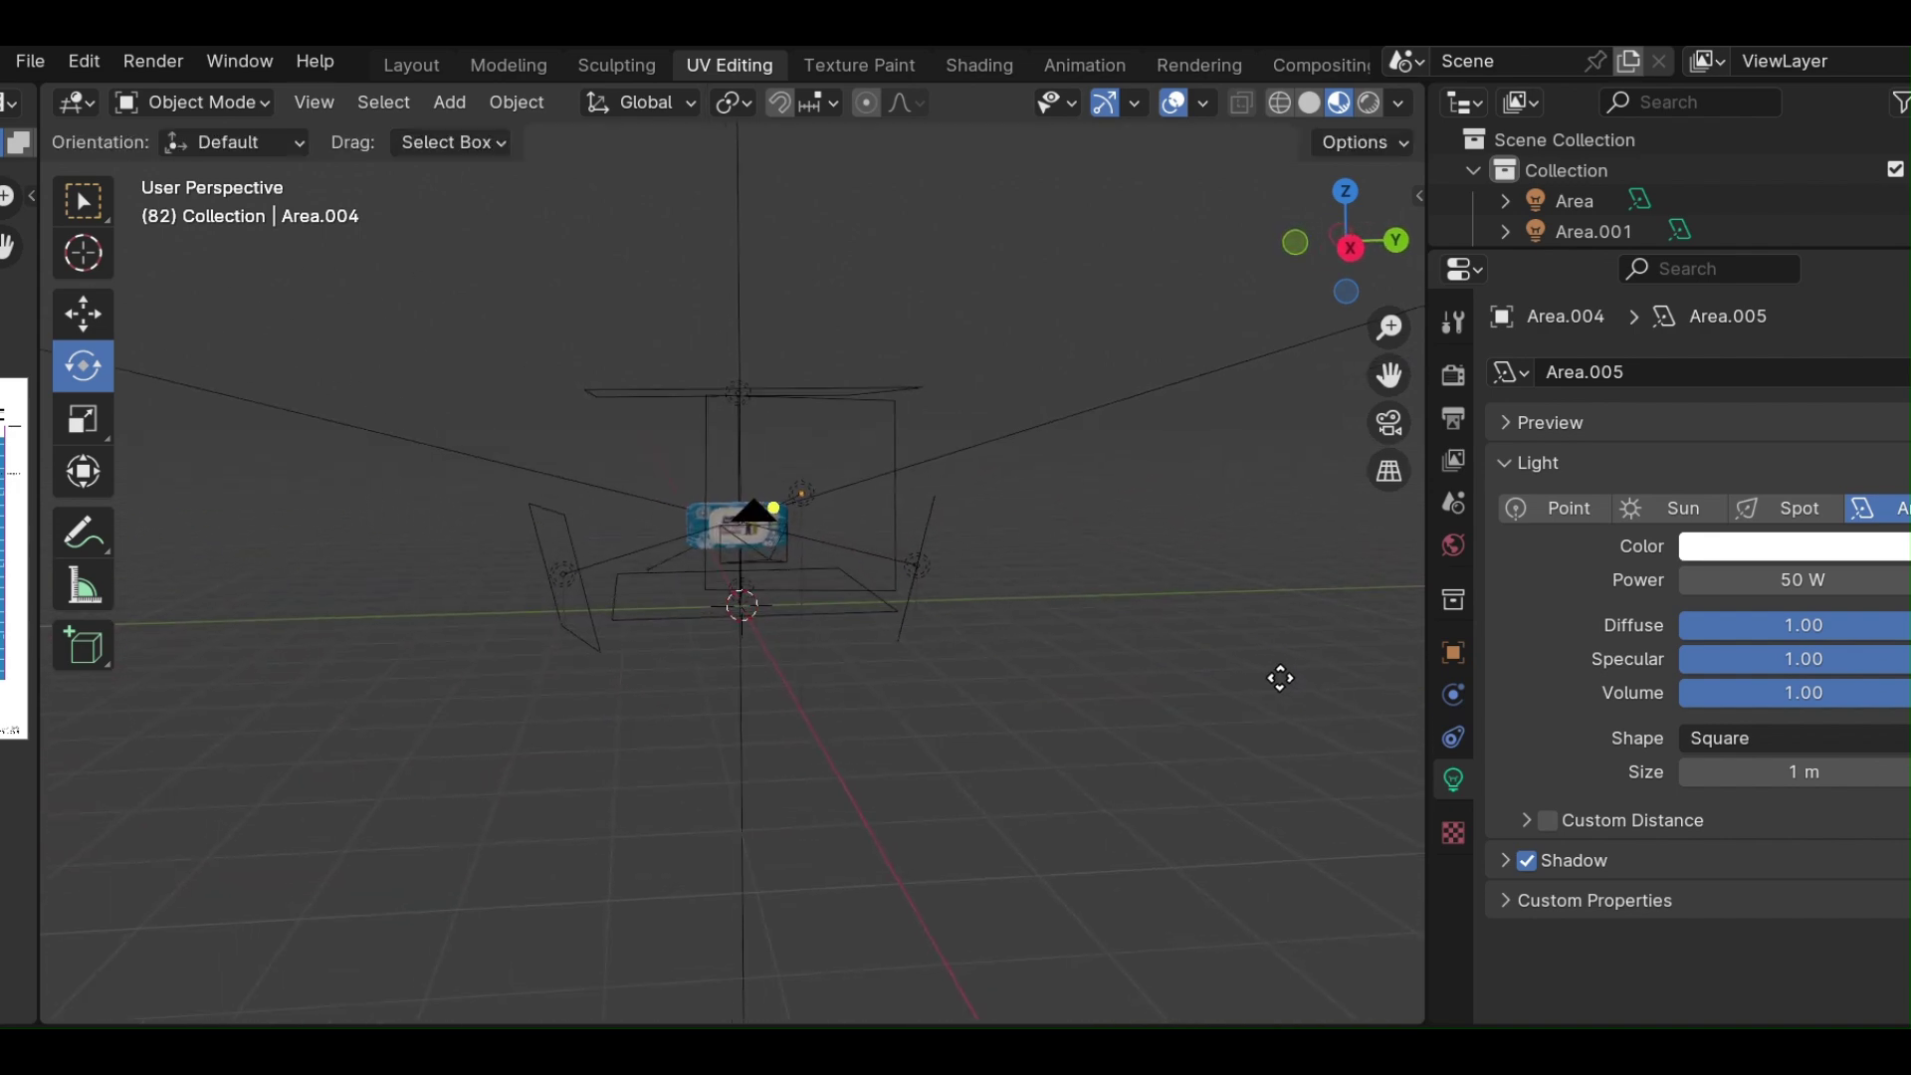
# Render a test image of the lit package, then close the render.
pyautogui.click(176, 68)
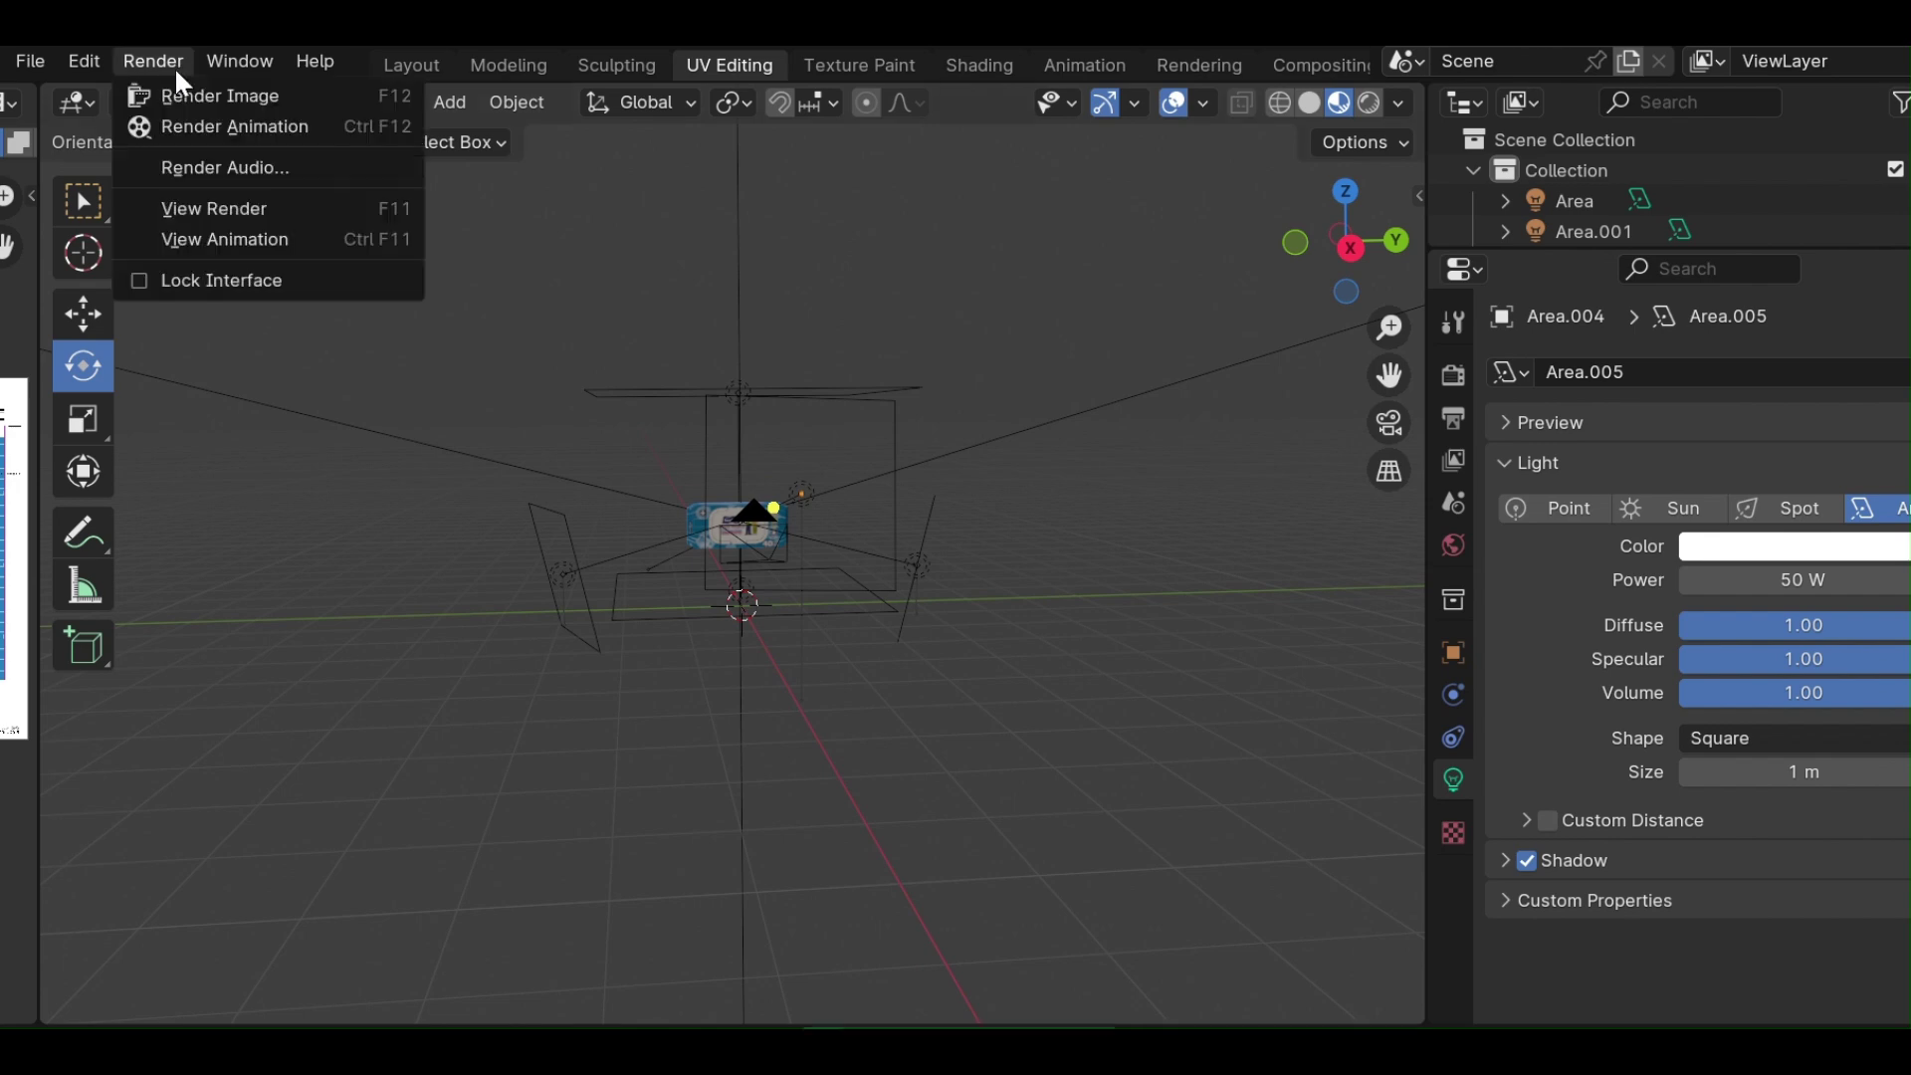
pyautogui.click(166, 92)
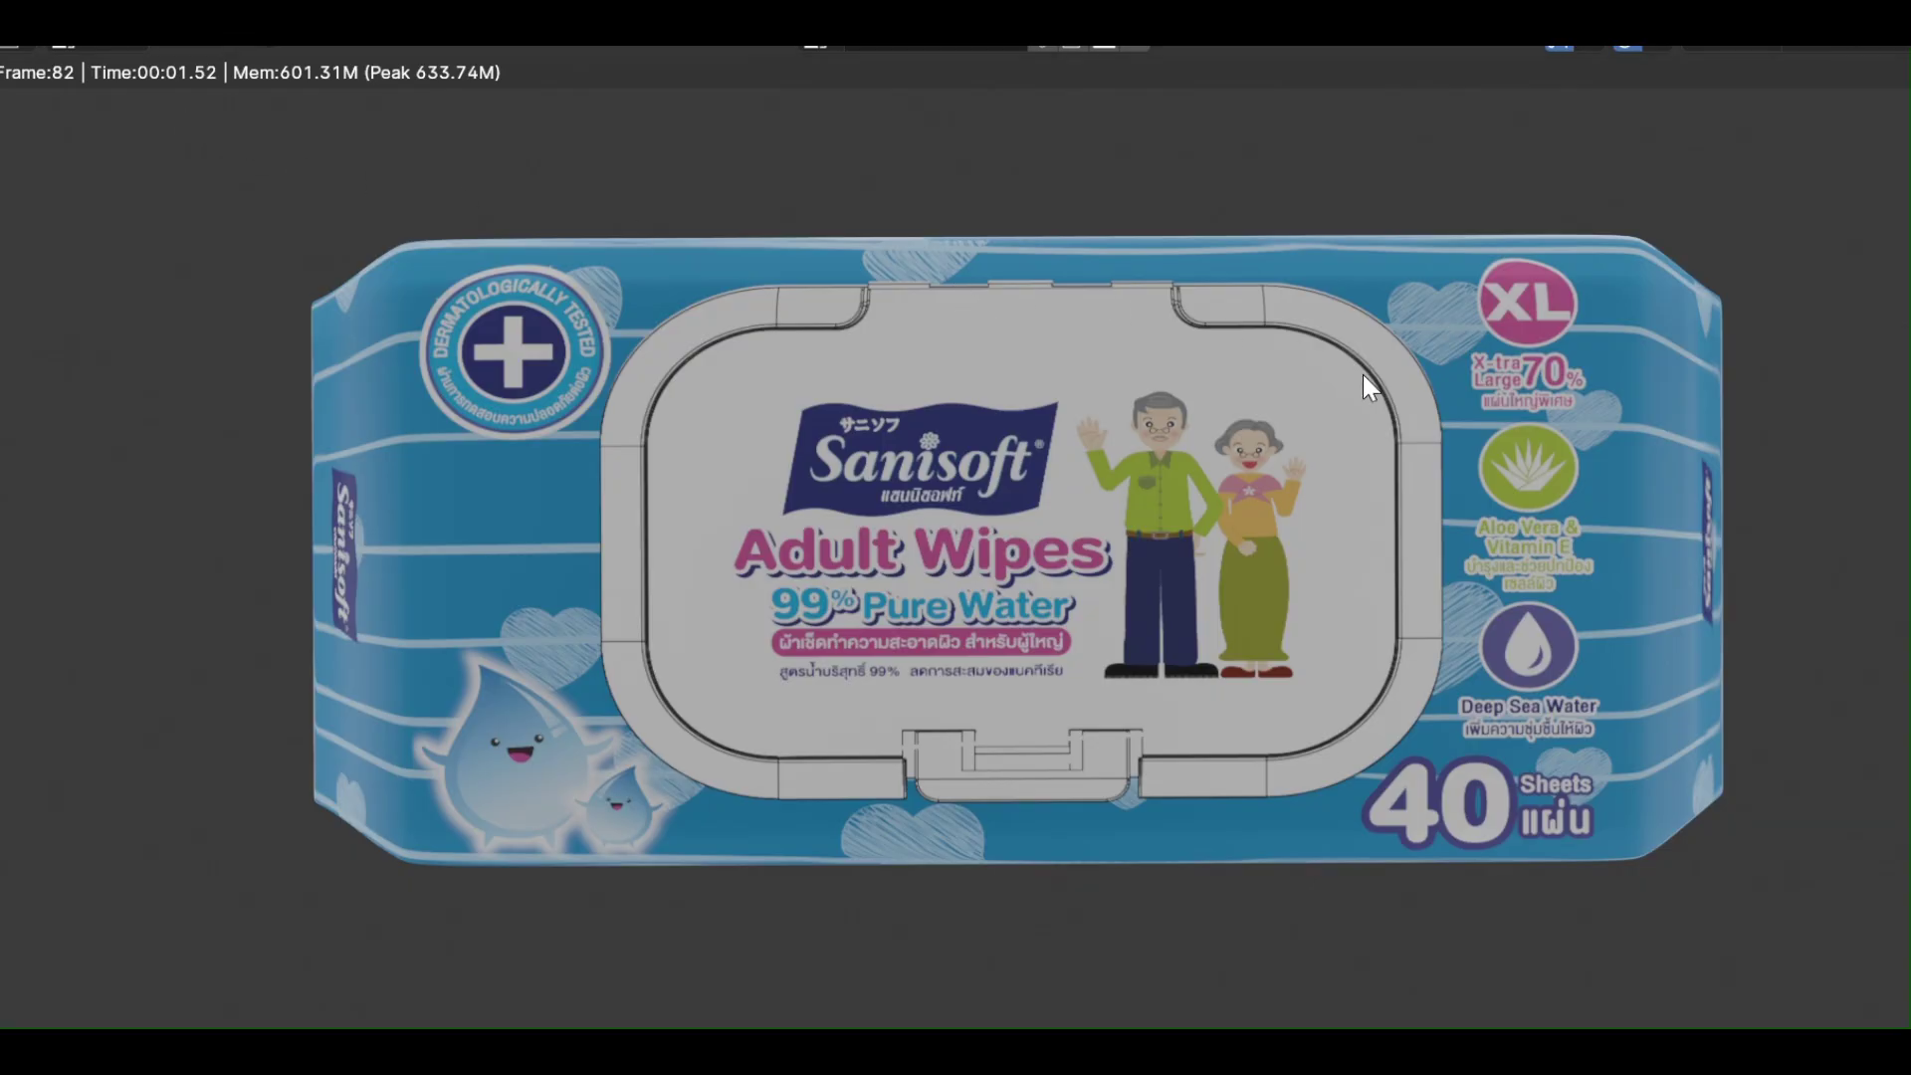
pyautogui.scroll(-3, 1453, 474)
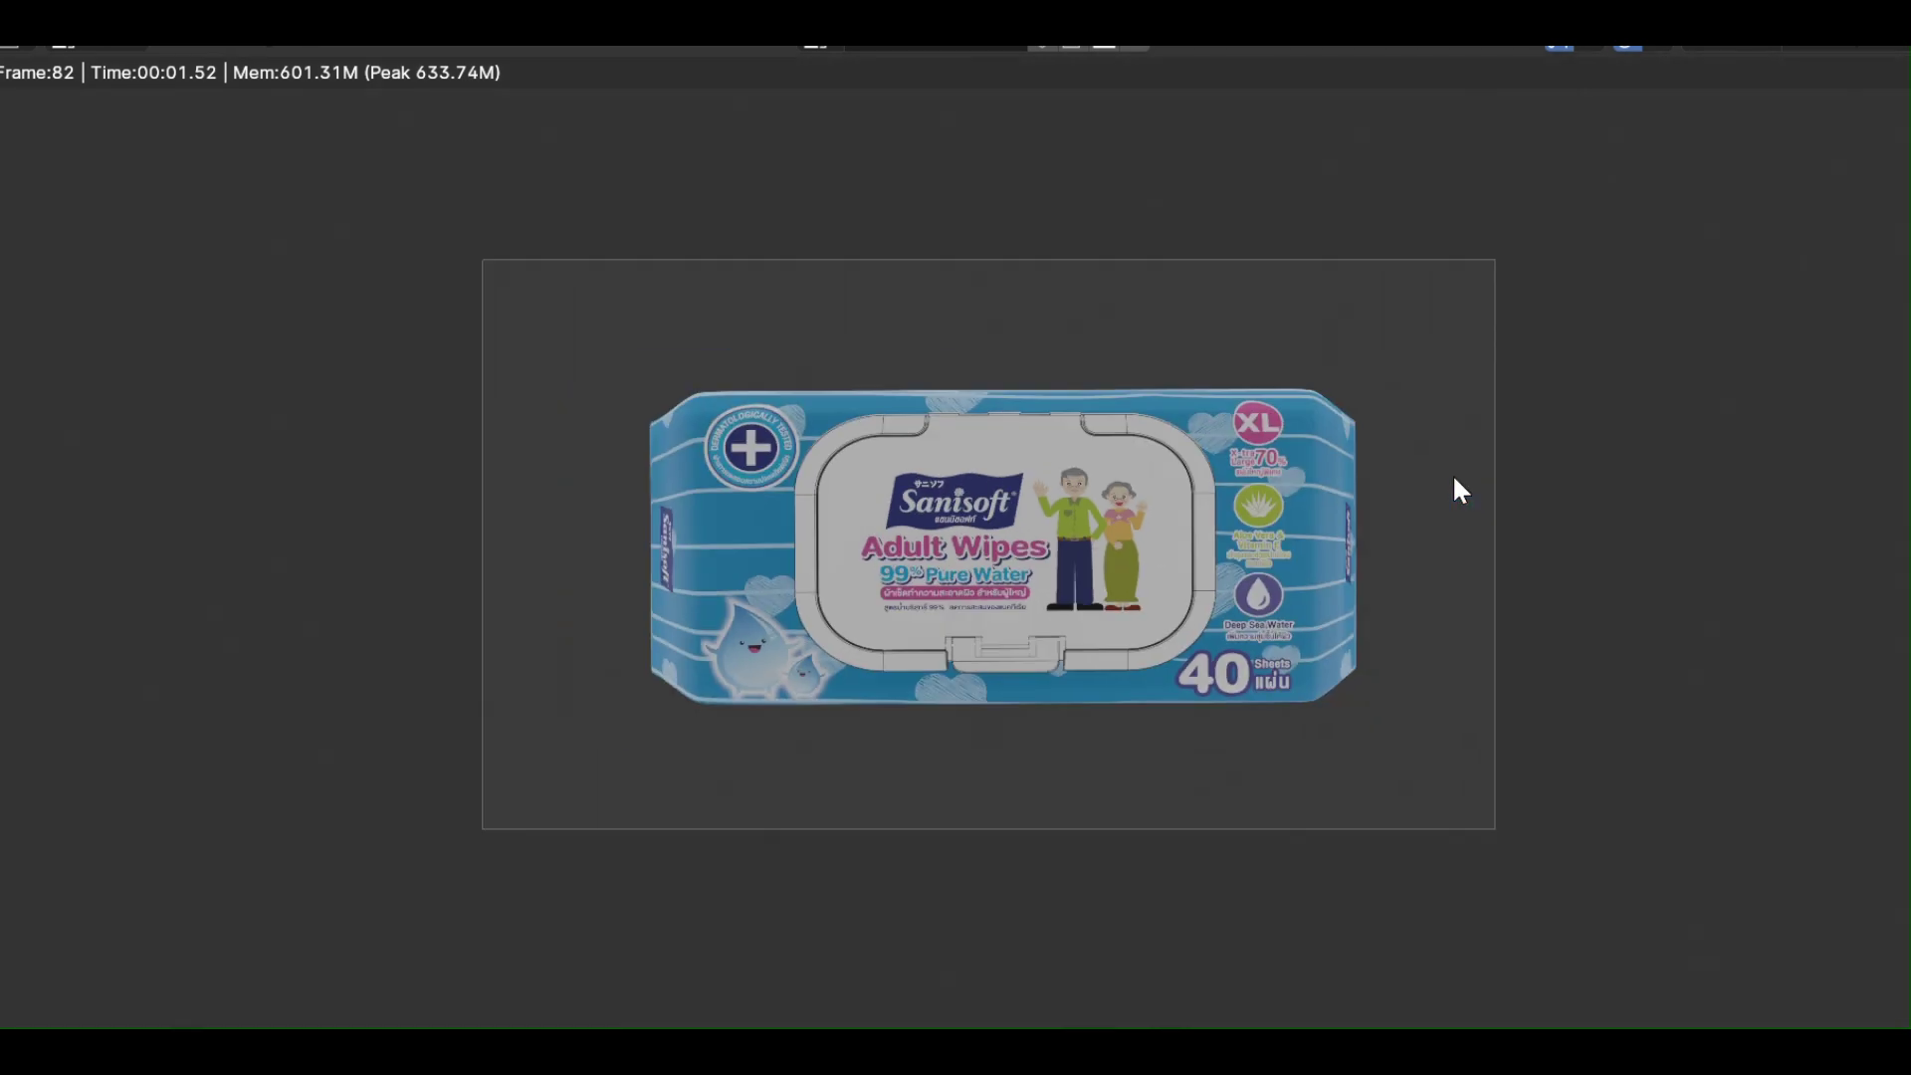
pyautogui.press('Escape')
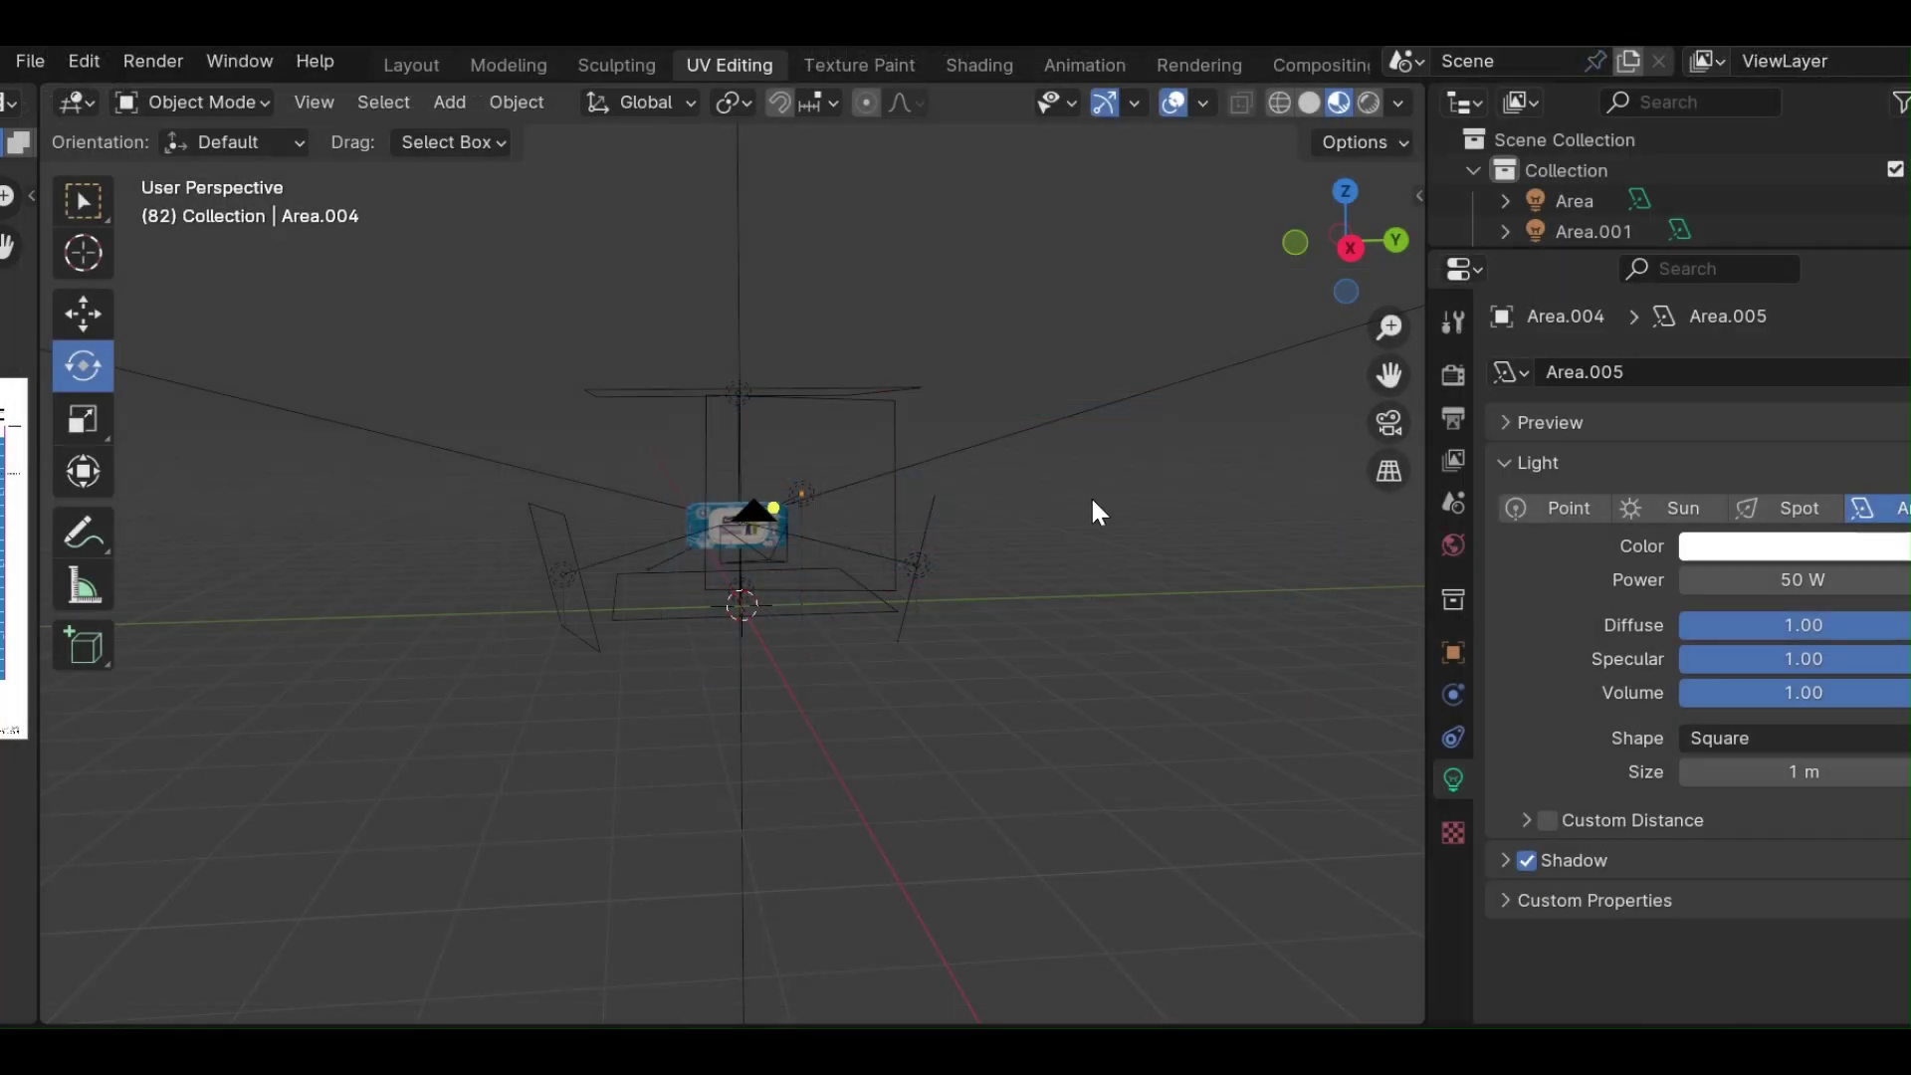
pyautogui.moveTo(1141, 552)
pyautogui.mouseDown(button='middle')
pyautogui.moveTo(1274, 588)
pyautogui.moveTo(1366, 557)
pyautogui.mouseUp(button='middle')
# Set the side area light's power to 100 W and render again.
pyautogui.click(1113, 479)
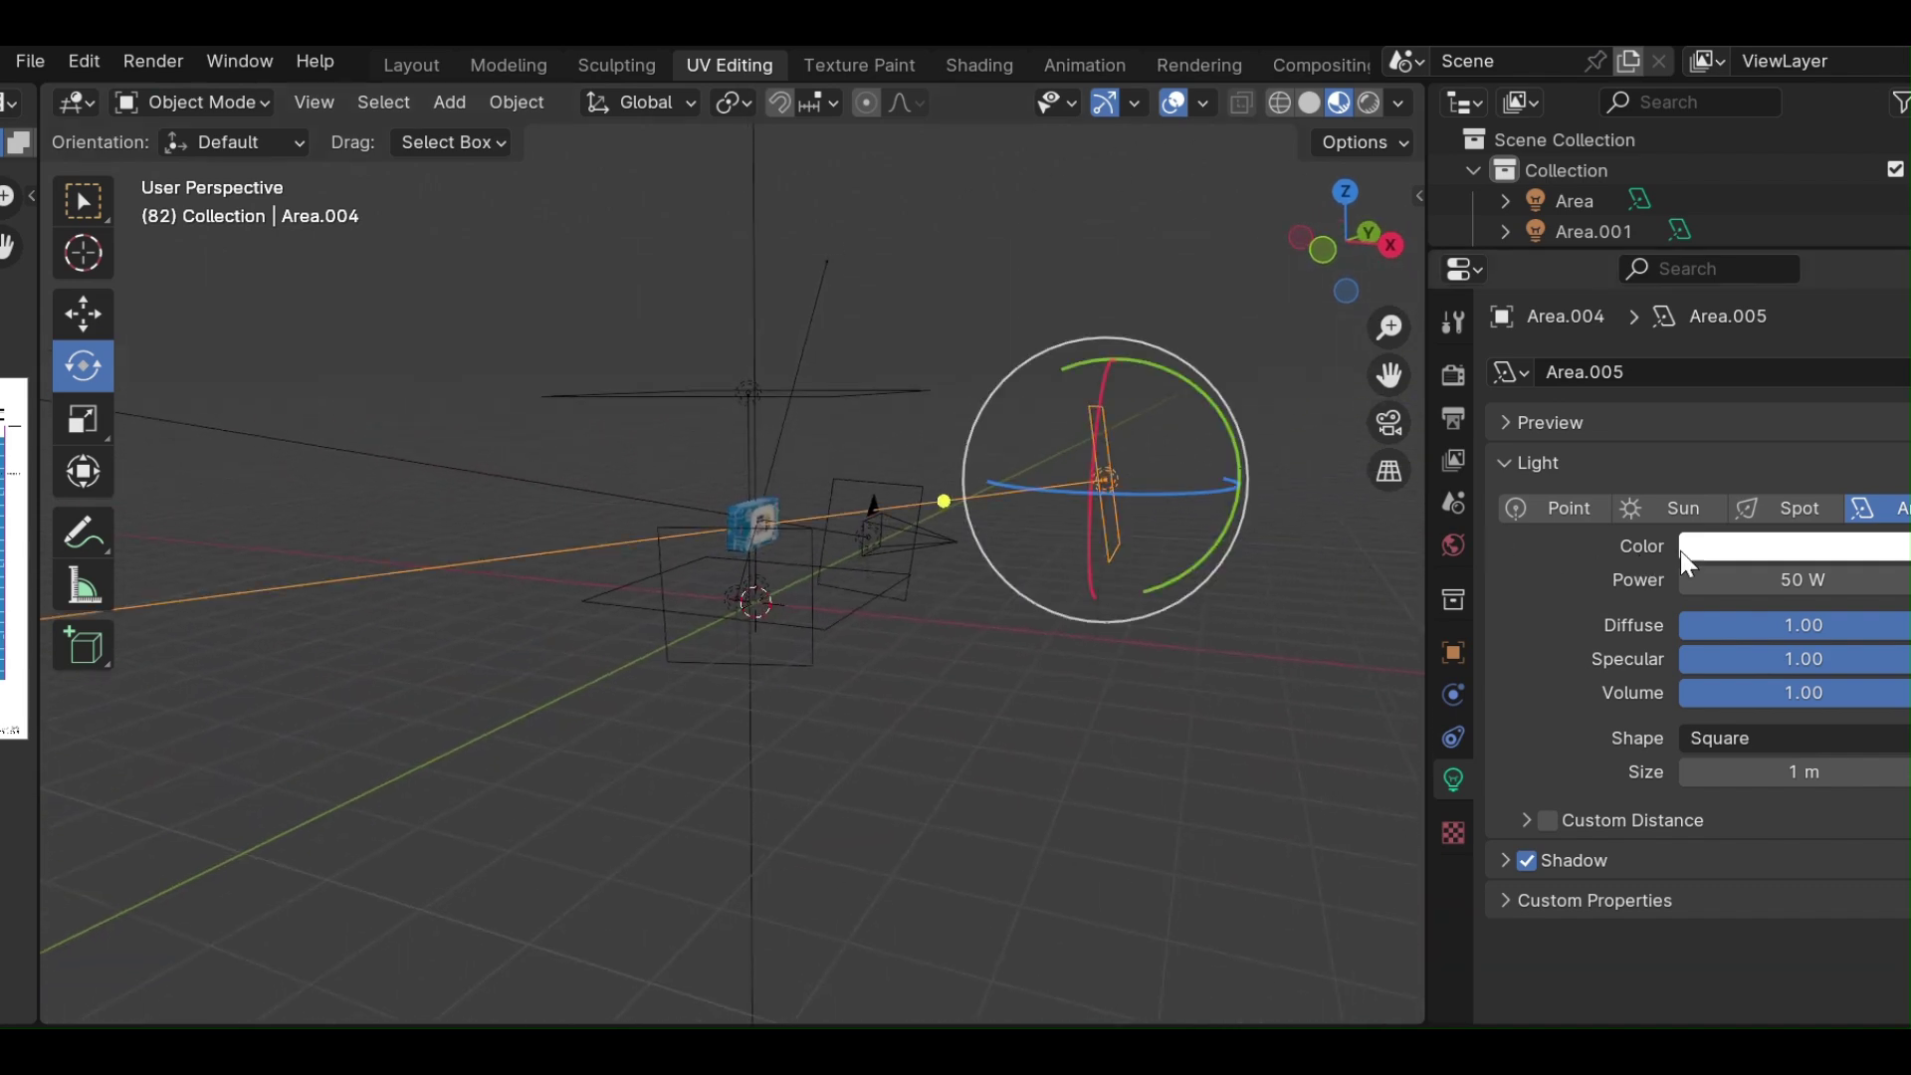
pyautogui.click(1766, 579)
pyautogui.write('100')
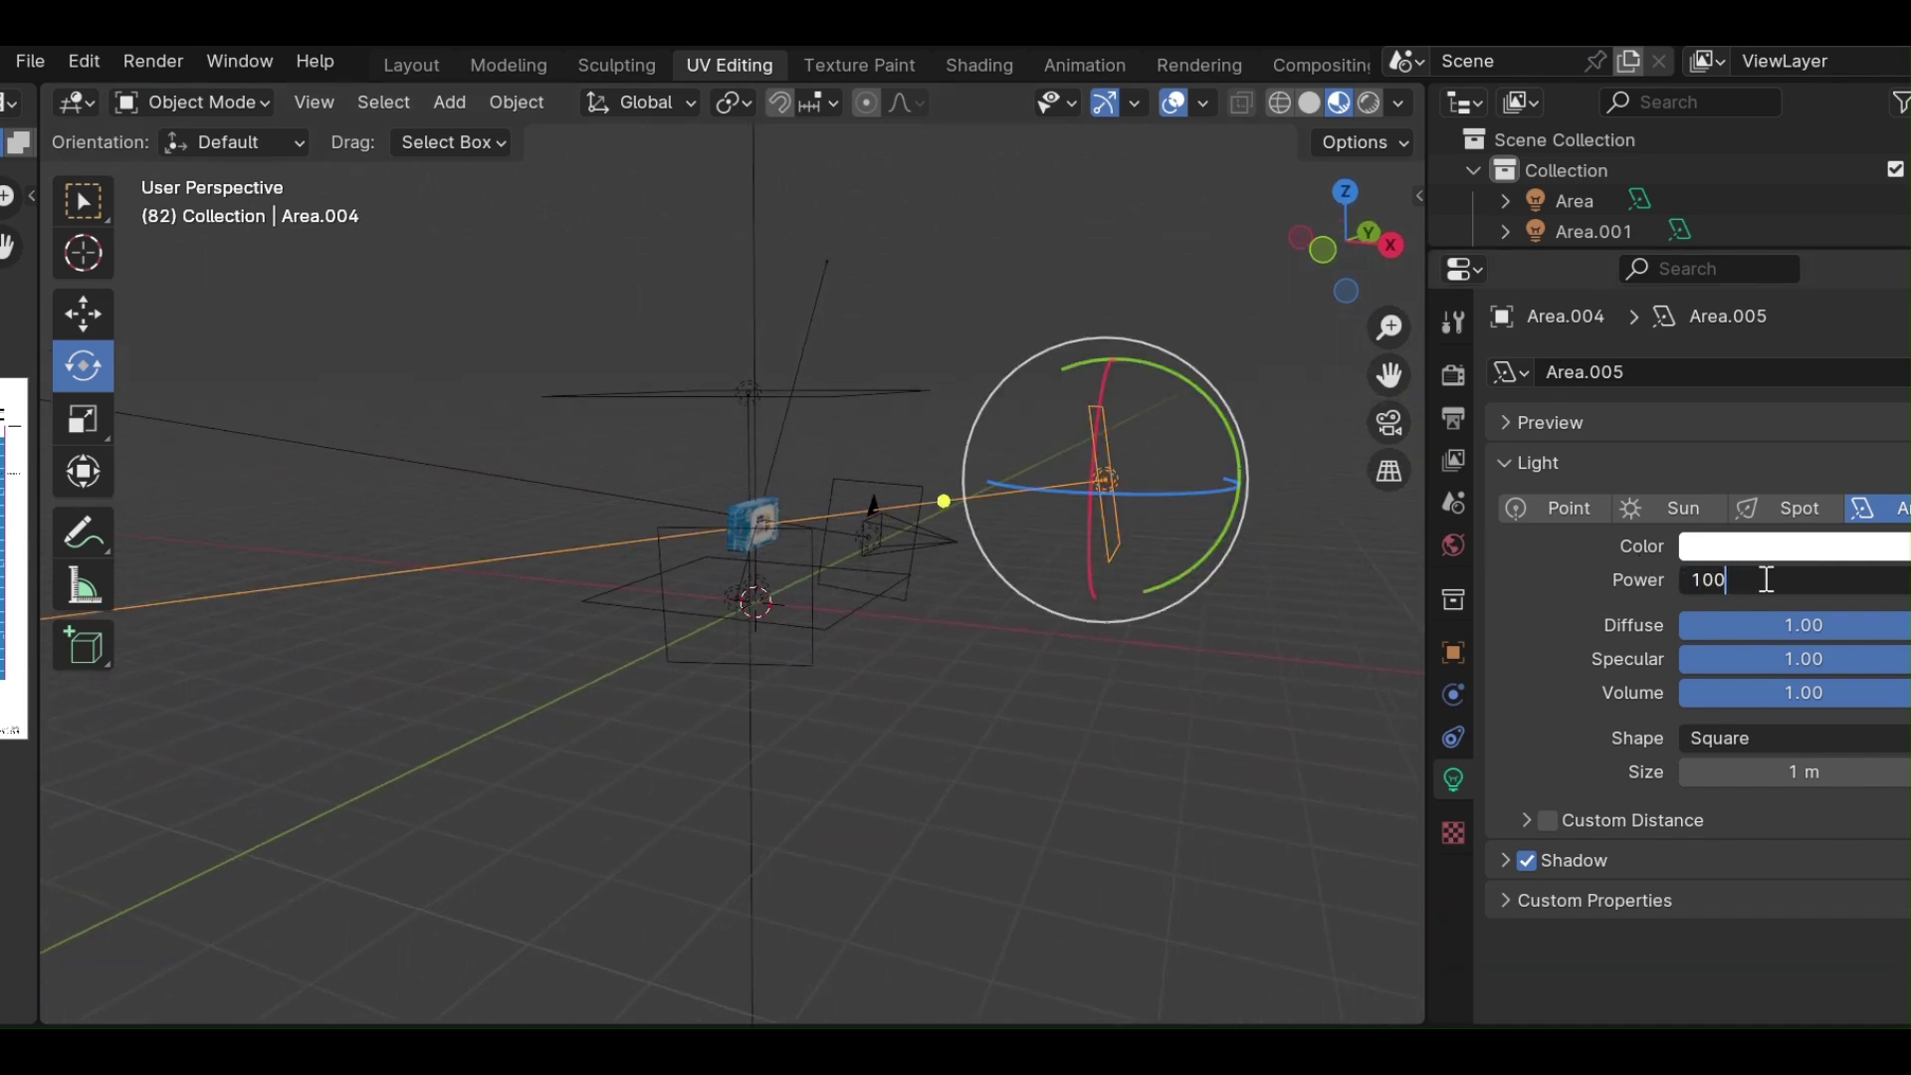
pyautogui.press('Return')
pyautogui.click(153, 63)
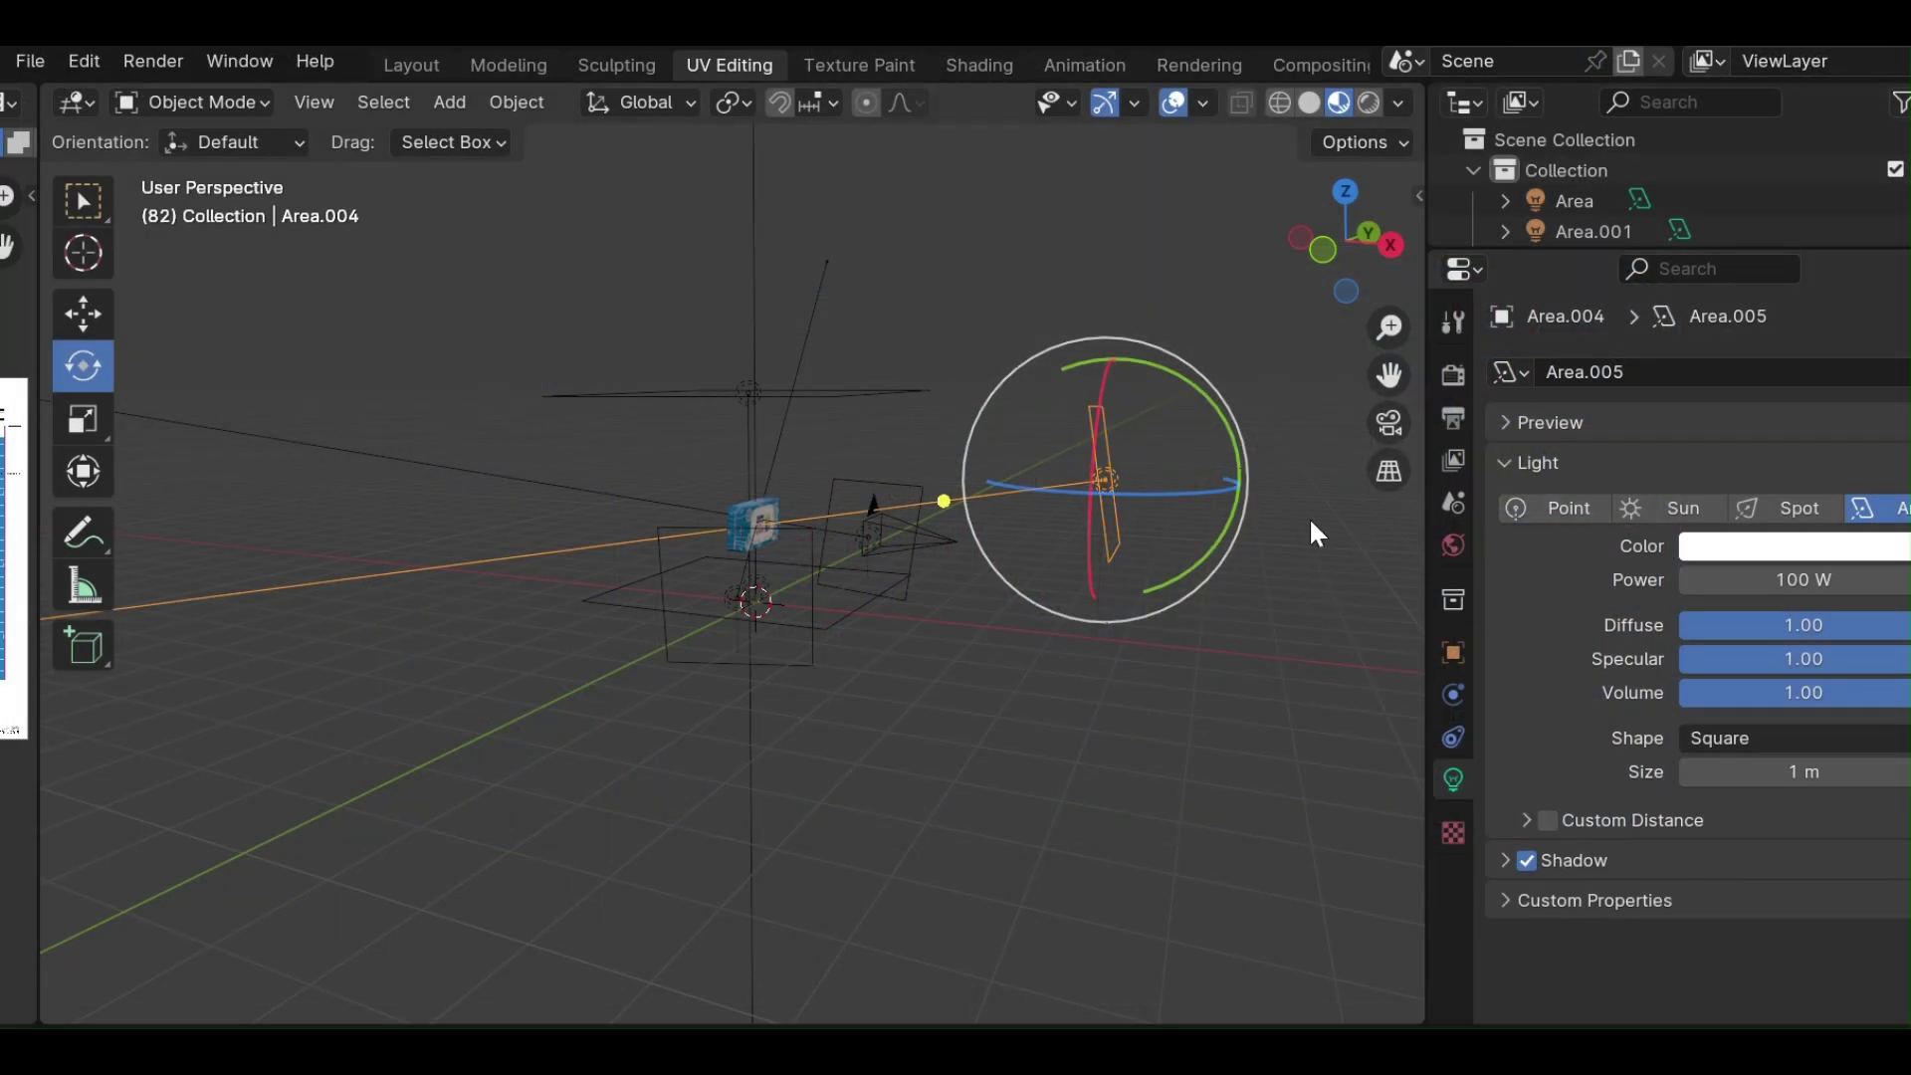
# Set the light's power back to 50 W.
pyautogui.click(1757, 579)
pyautogui.write('2')
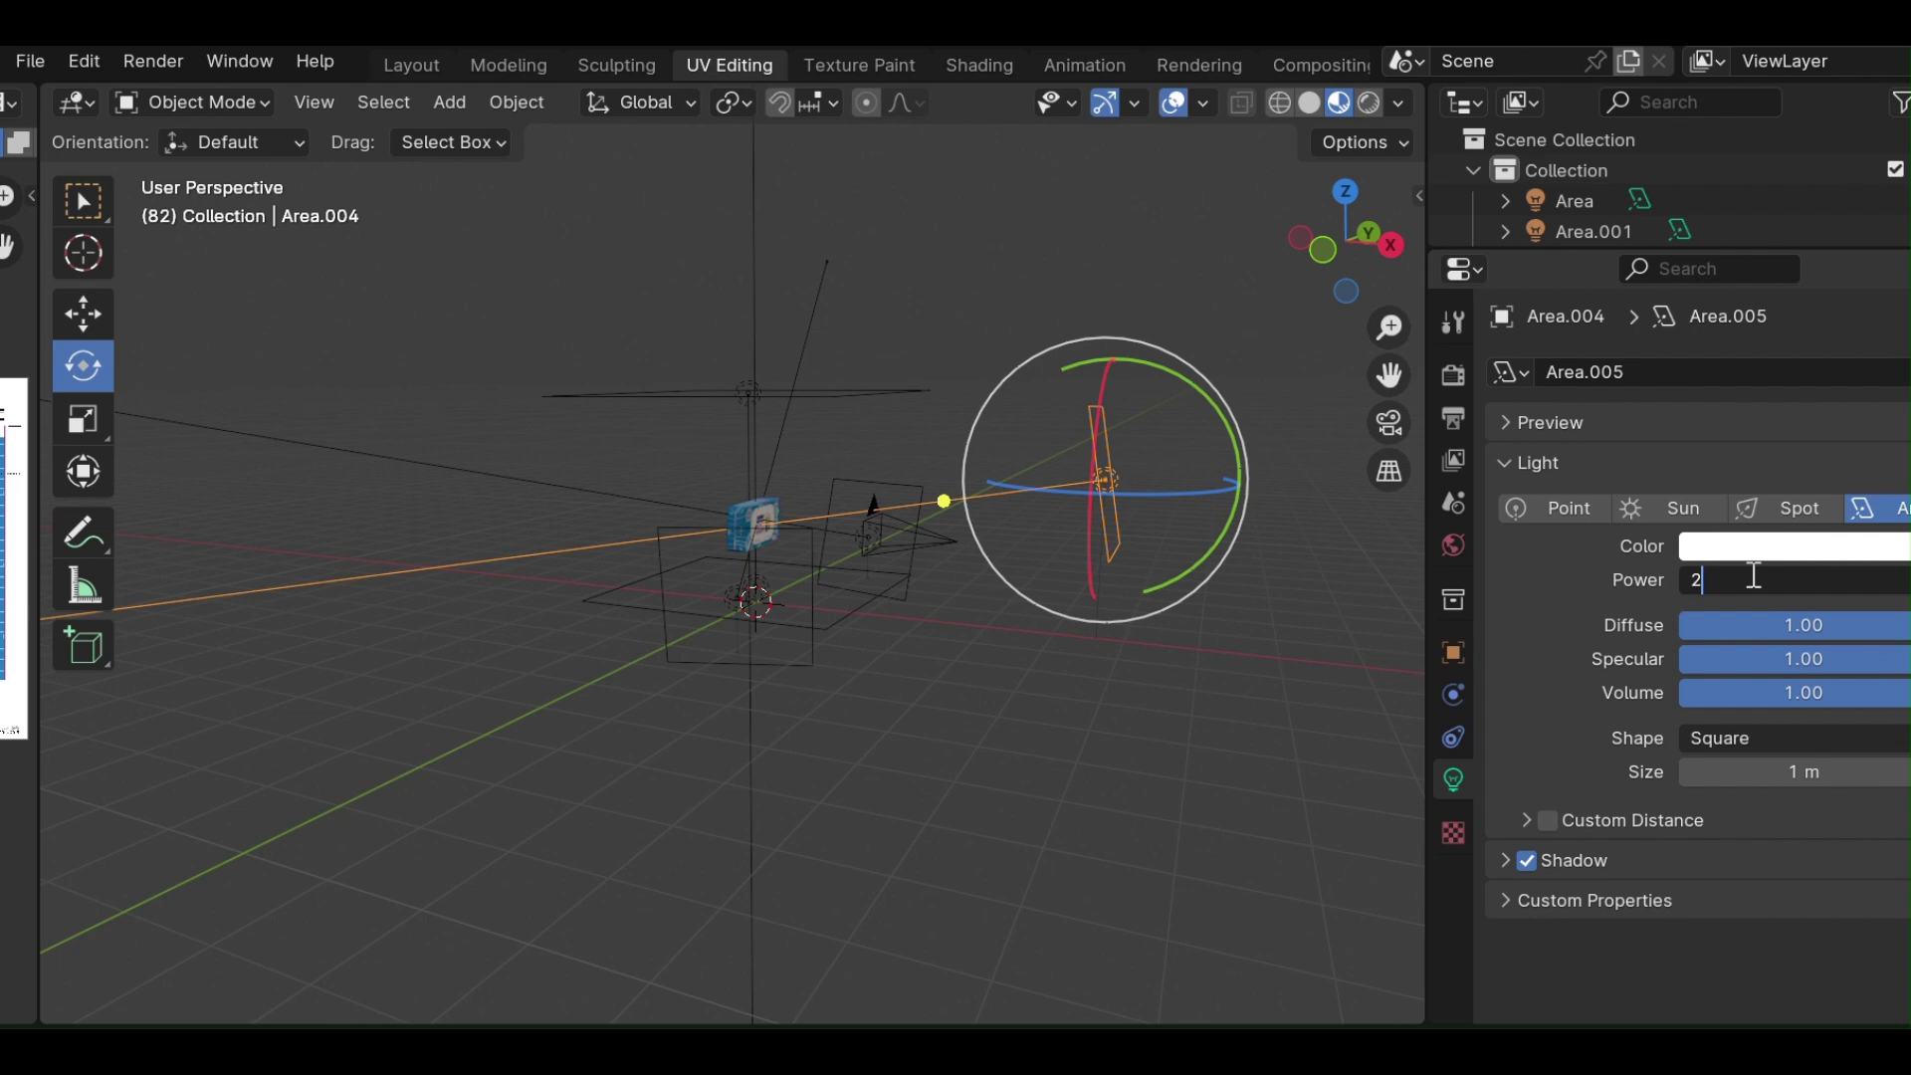
pyautogui.press('BackSpace')
pyautogui.write('50')
pyautogui.press('Return')
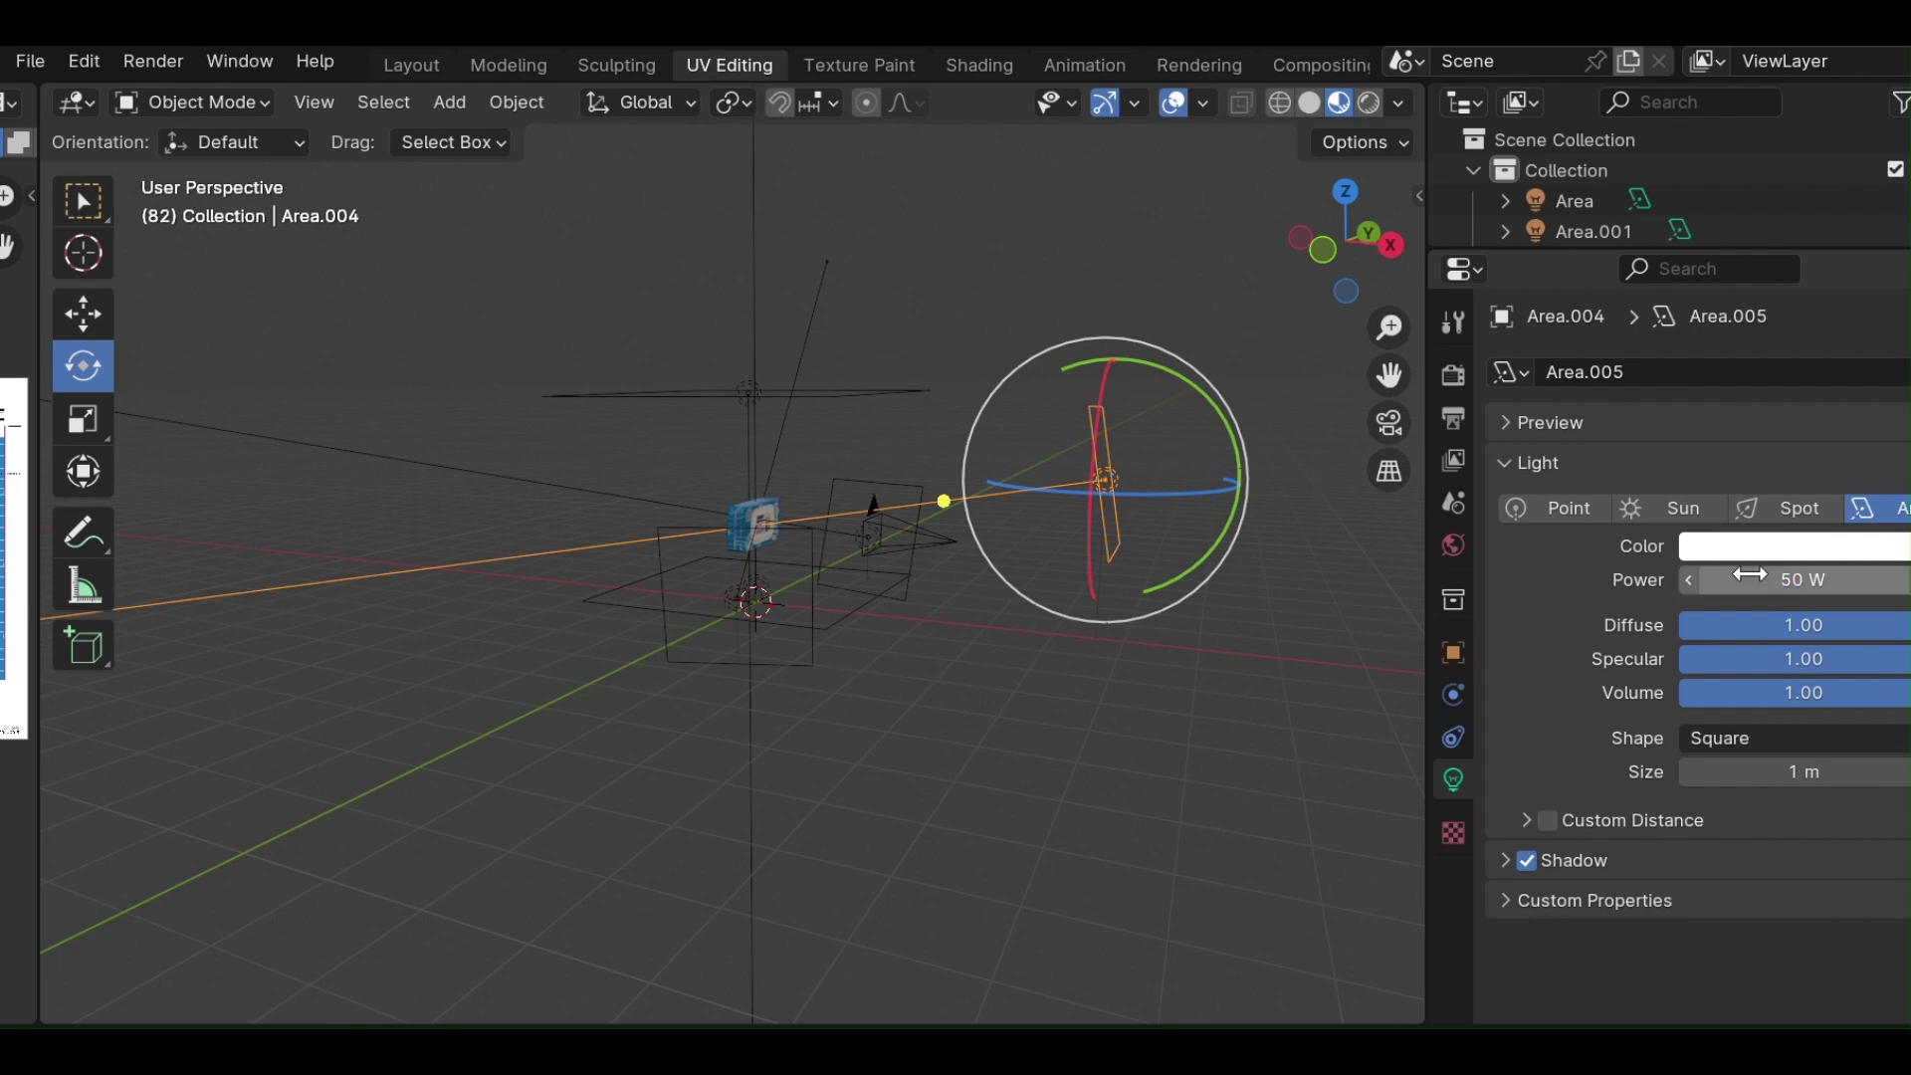
pyautogui.moveTo(996, 667)
pyautogui.mouseDown(button='middle')
pyautogui.moveTo(930, 738)
pyautogui.moveTo(973, 670)
pyautogui.moveTo(986, 712)
pyautogui.moveTo(844, 784)
pyautogui.mouseUp(button='middle')
# Shift Area.003 about +0.94 m and Area.002 about -0.99 m along Y.
pyautogui.click(890, 592)
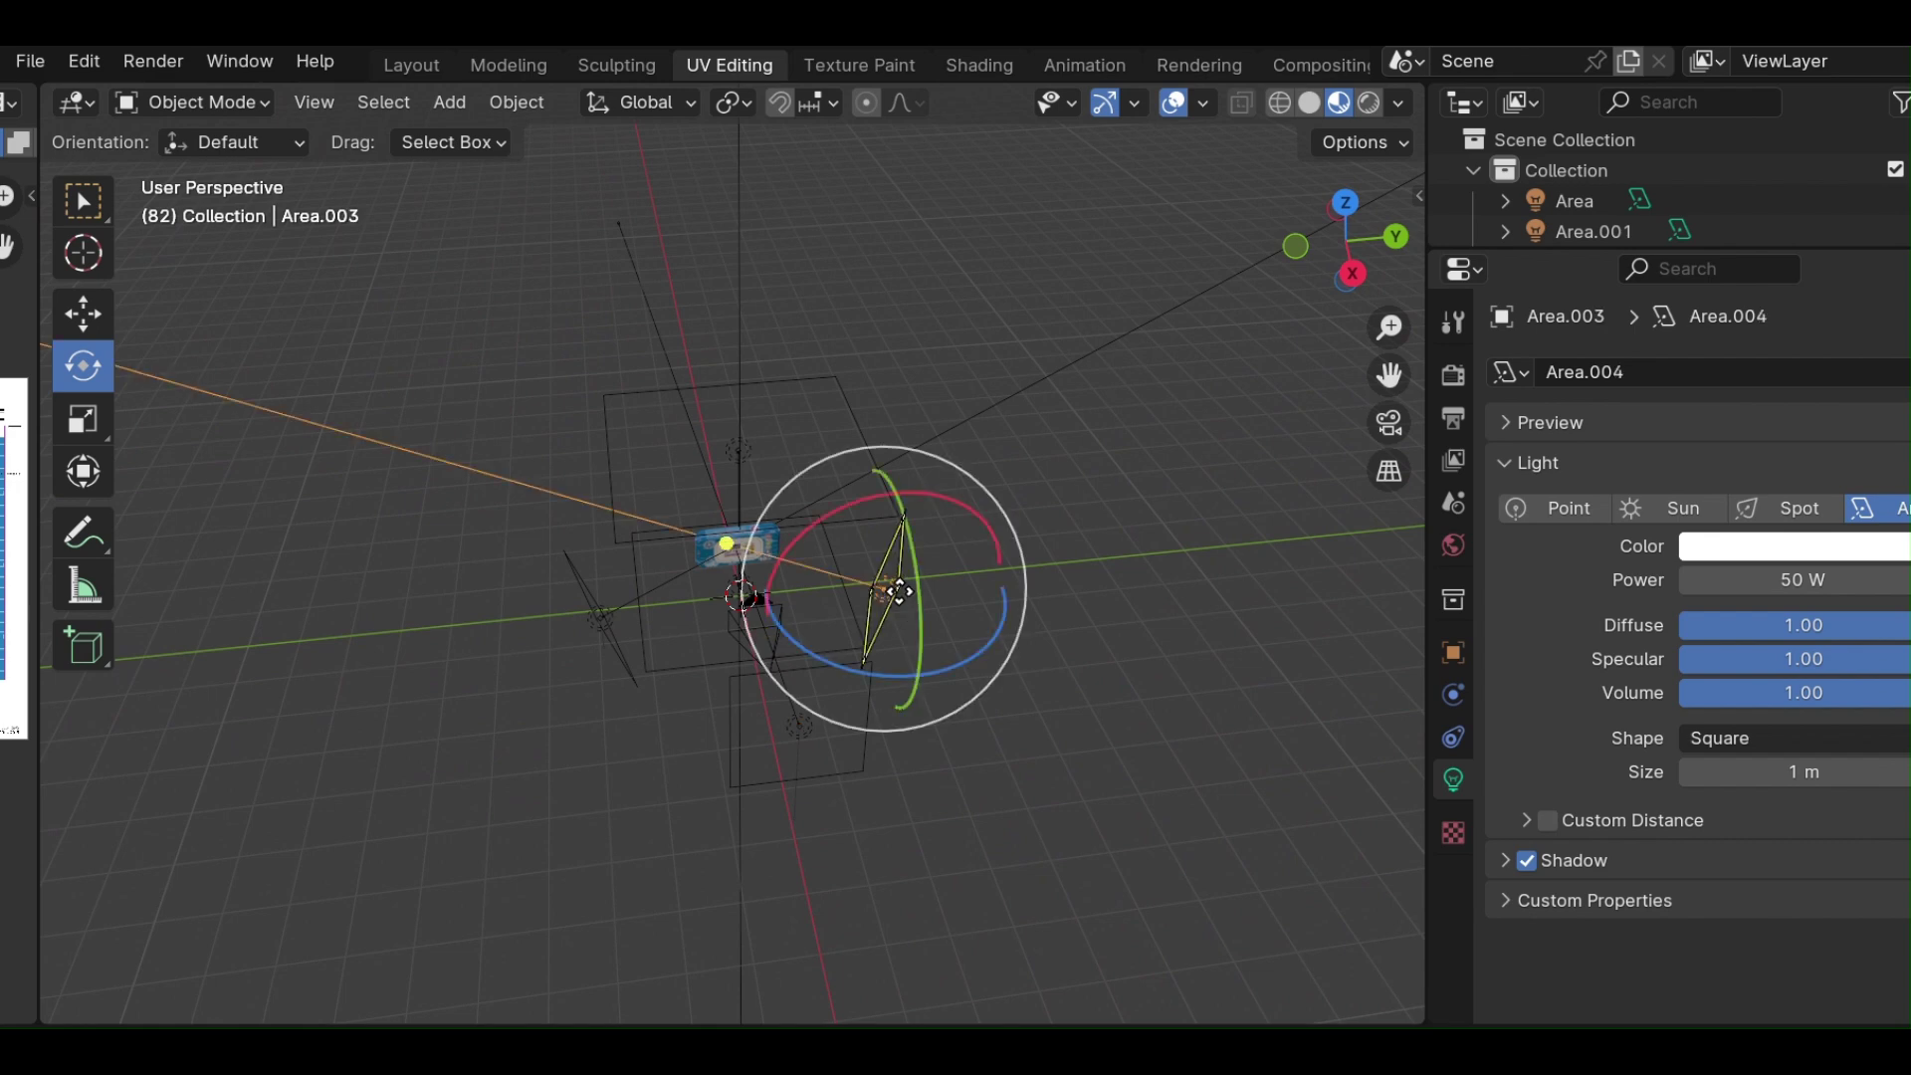
pyautogui.press('g')
pyautogui.press('x')
pyautogui.press('z')
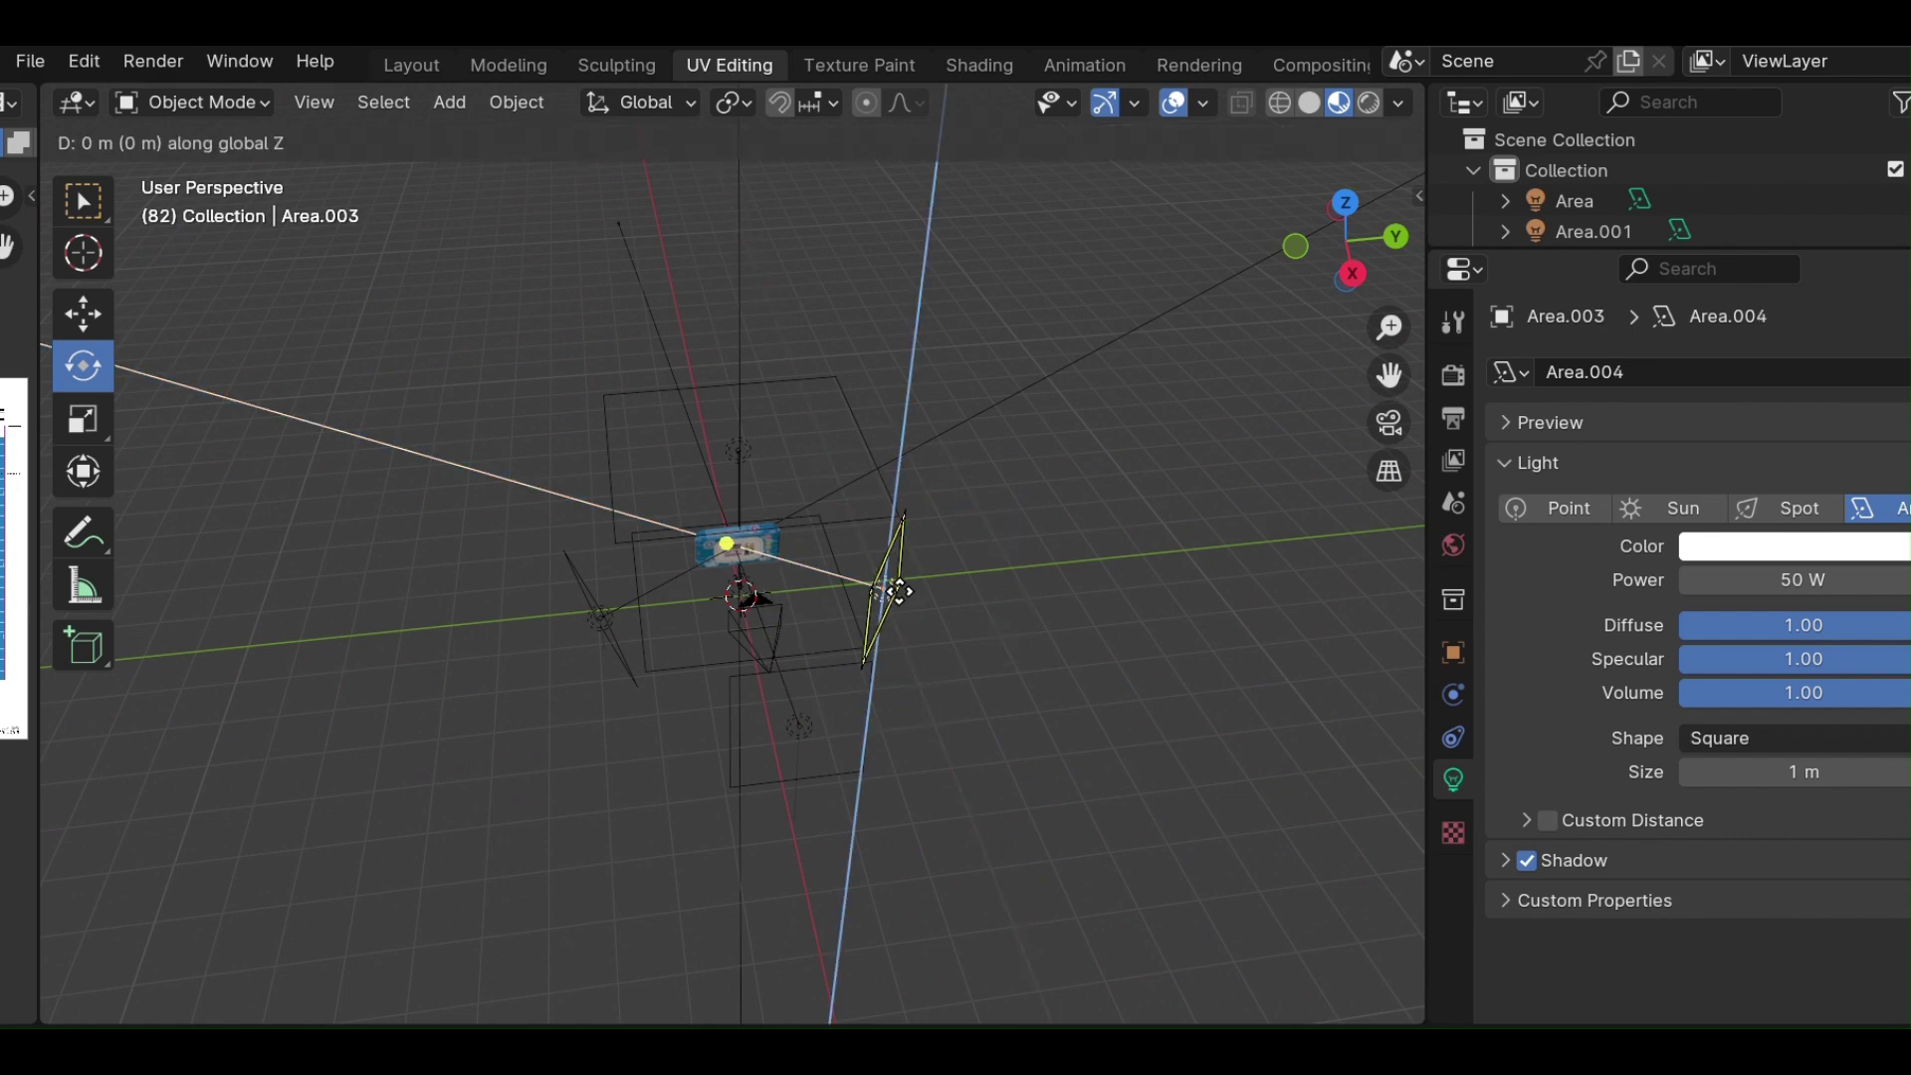
pyautogui.press('y')
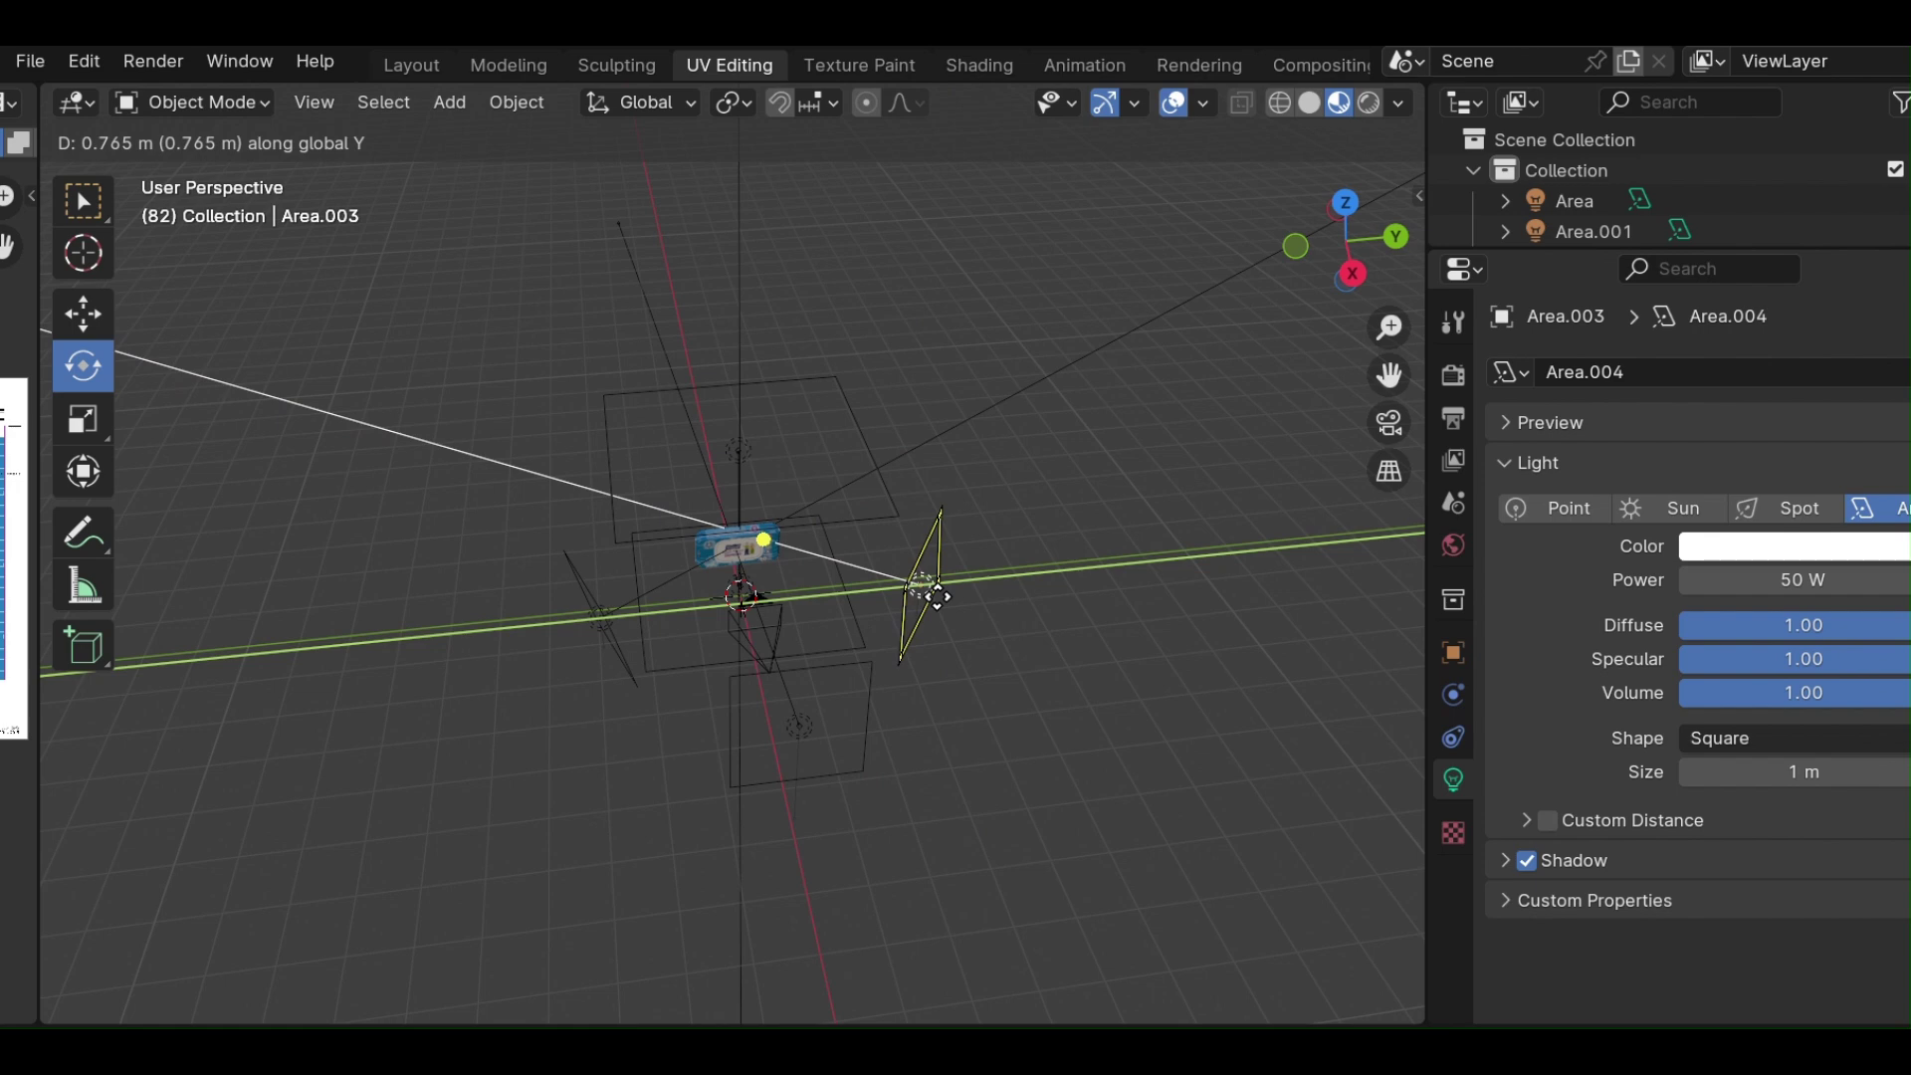
pyautogui.click(946, 597)
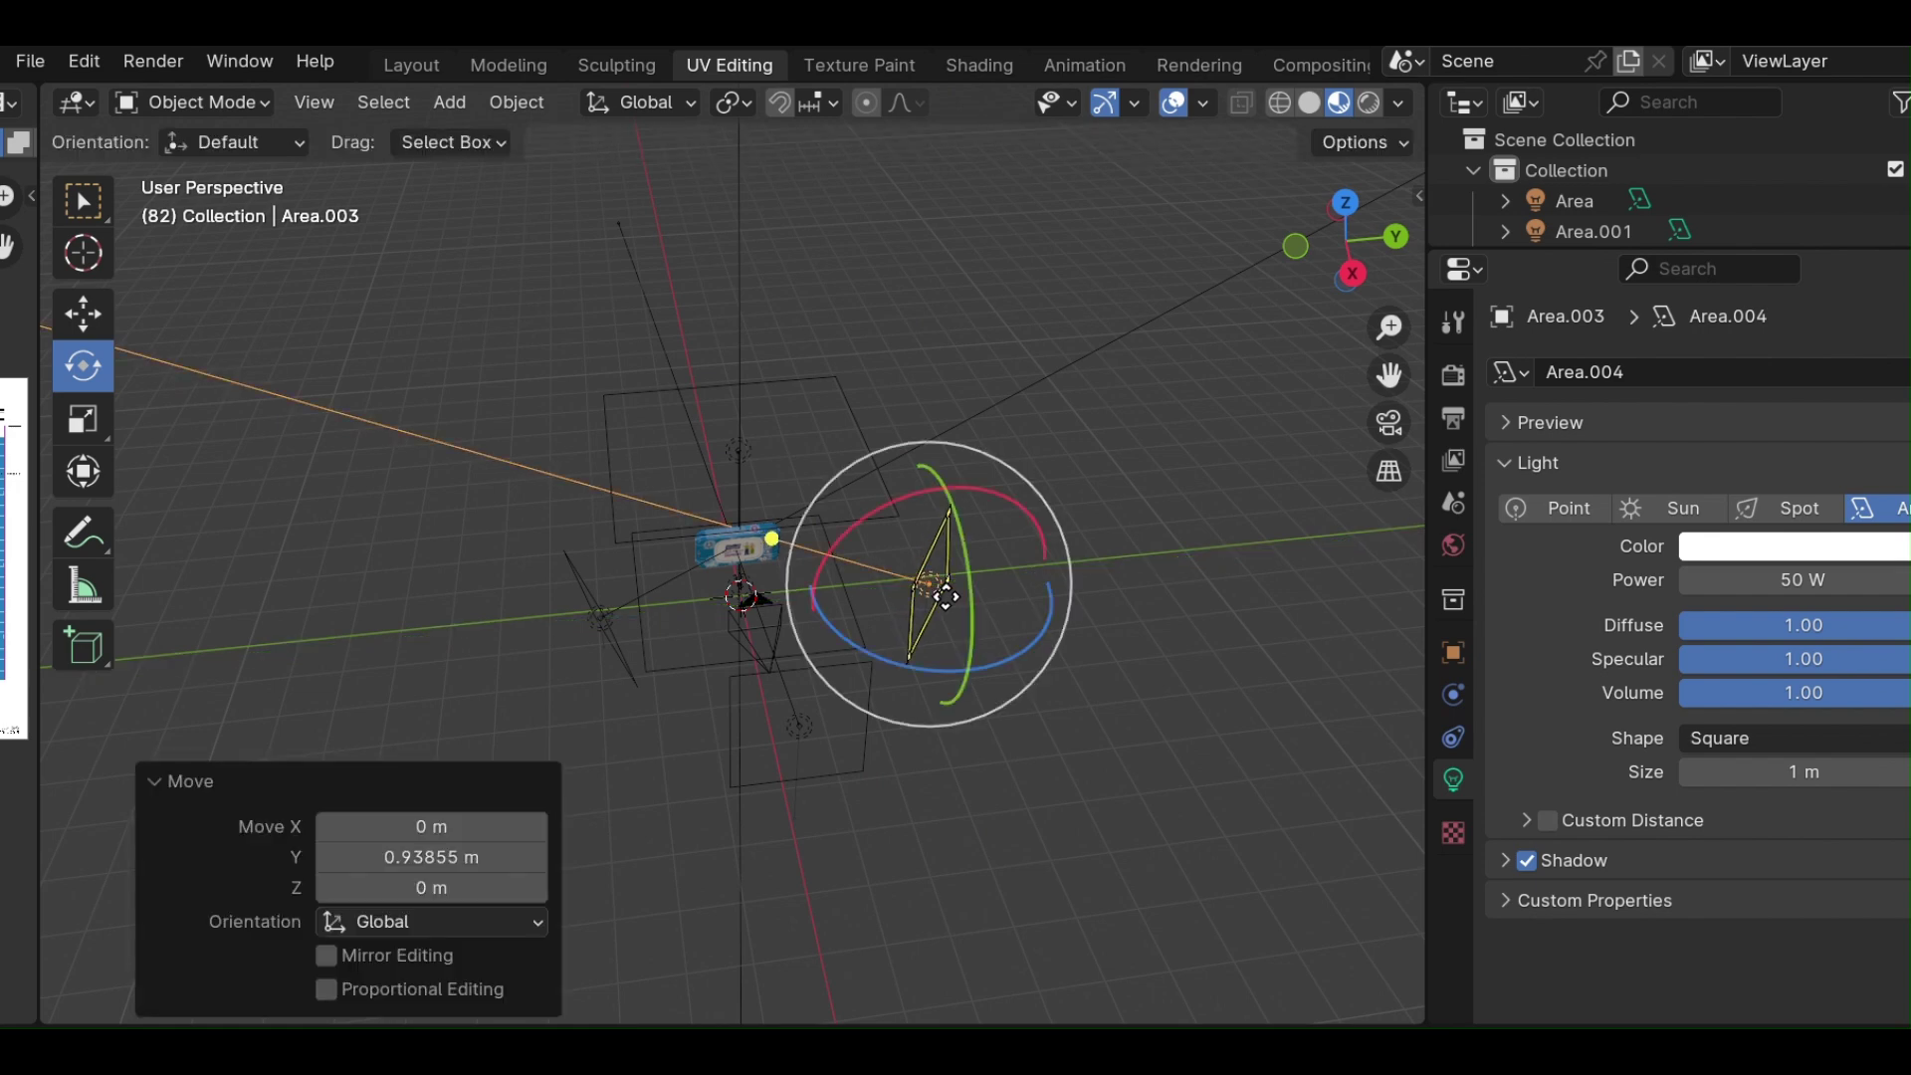
pyautogui.click(605, 617)
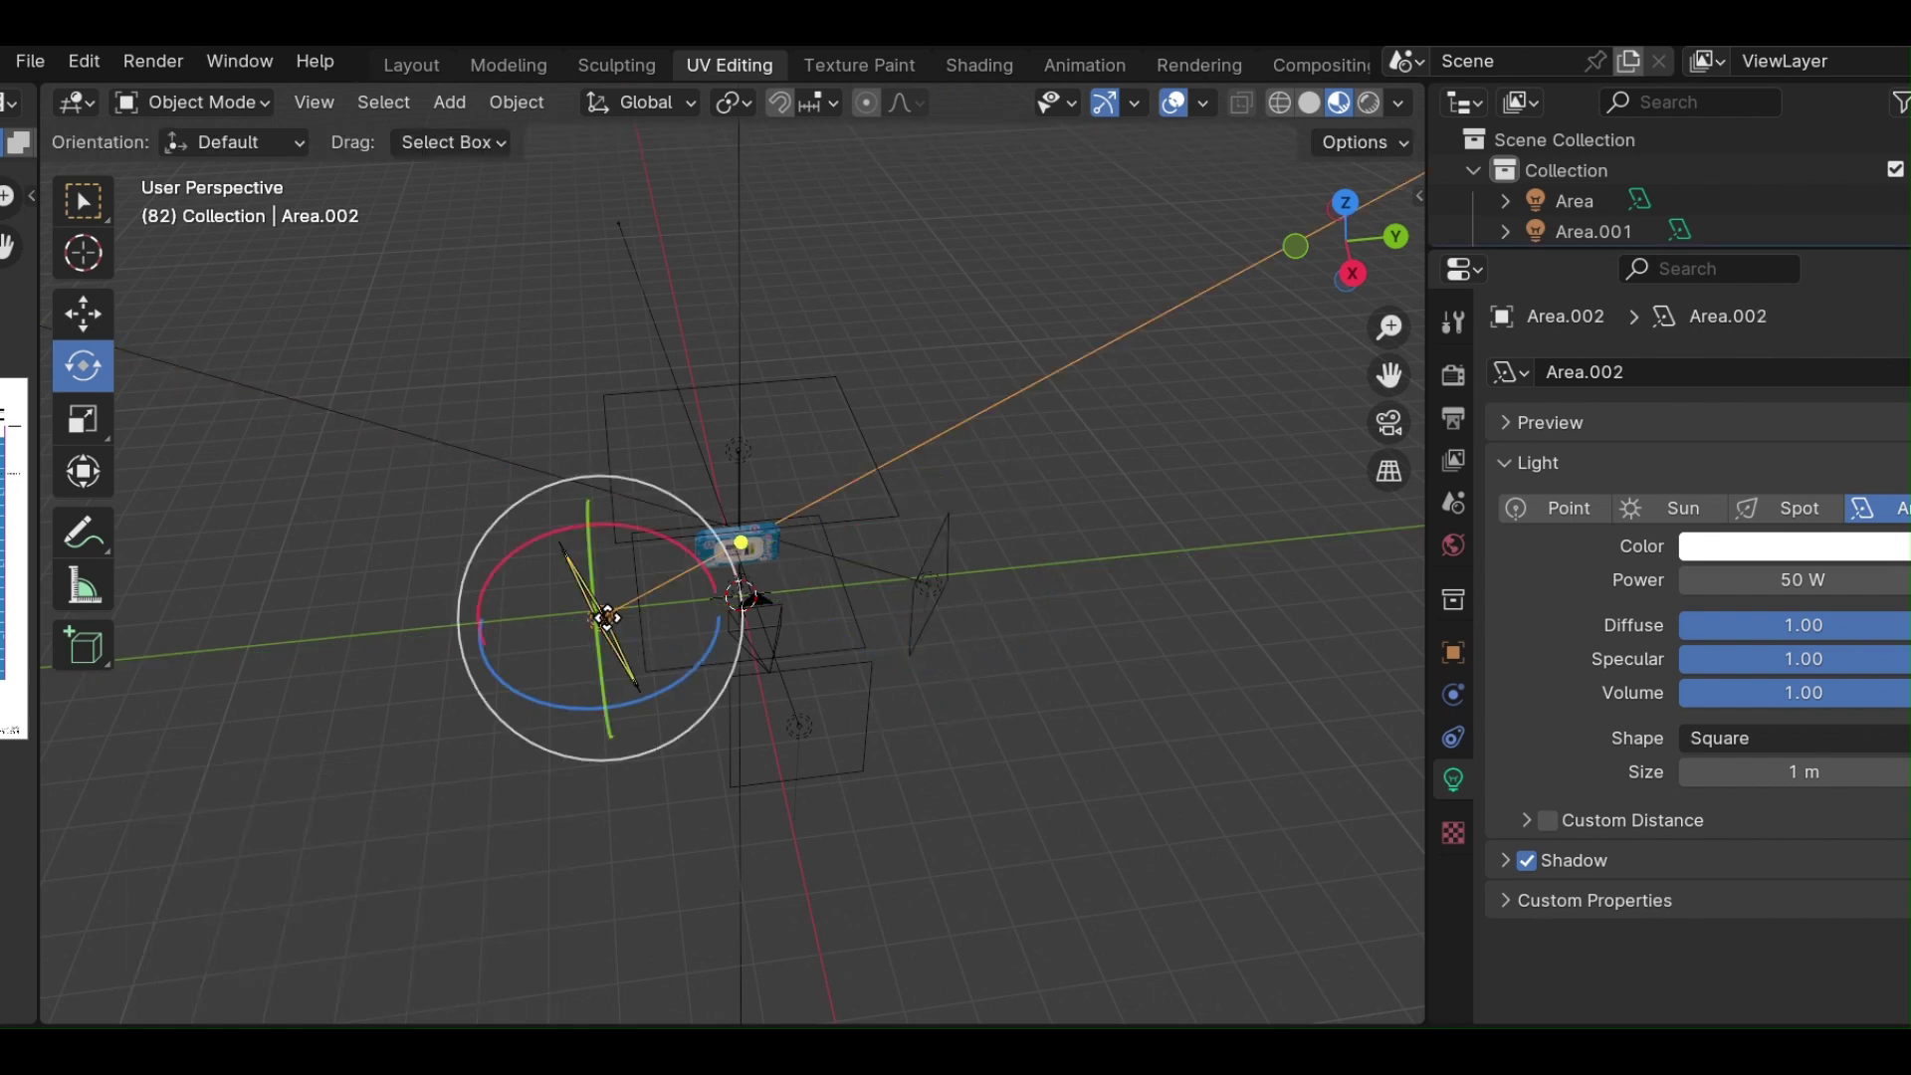
pyautogui.press('g')
pyautogui.press('y')
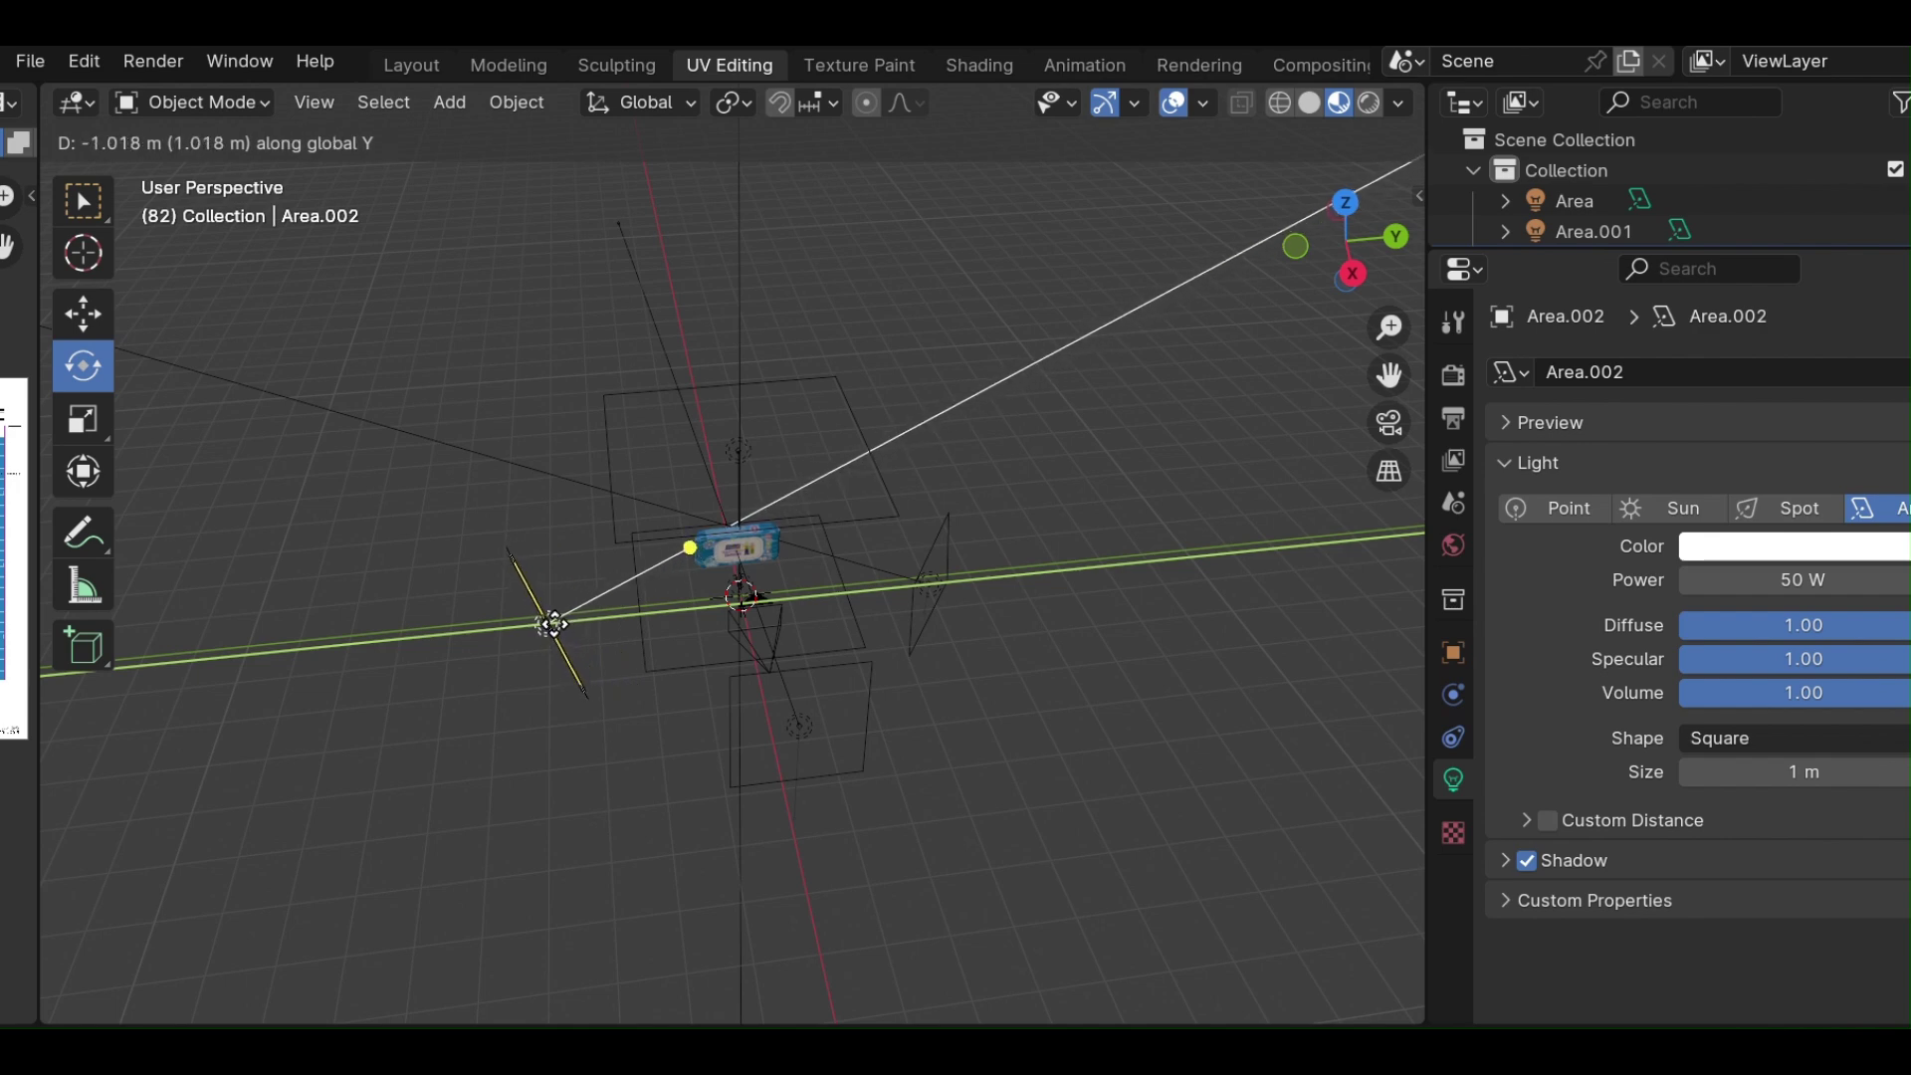
pyautogui.click(555, 623)
# Render a test image of the package with the moved lights.
pyautogui.click(152, 60)
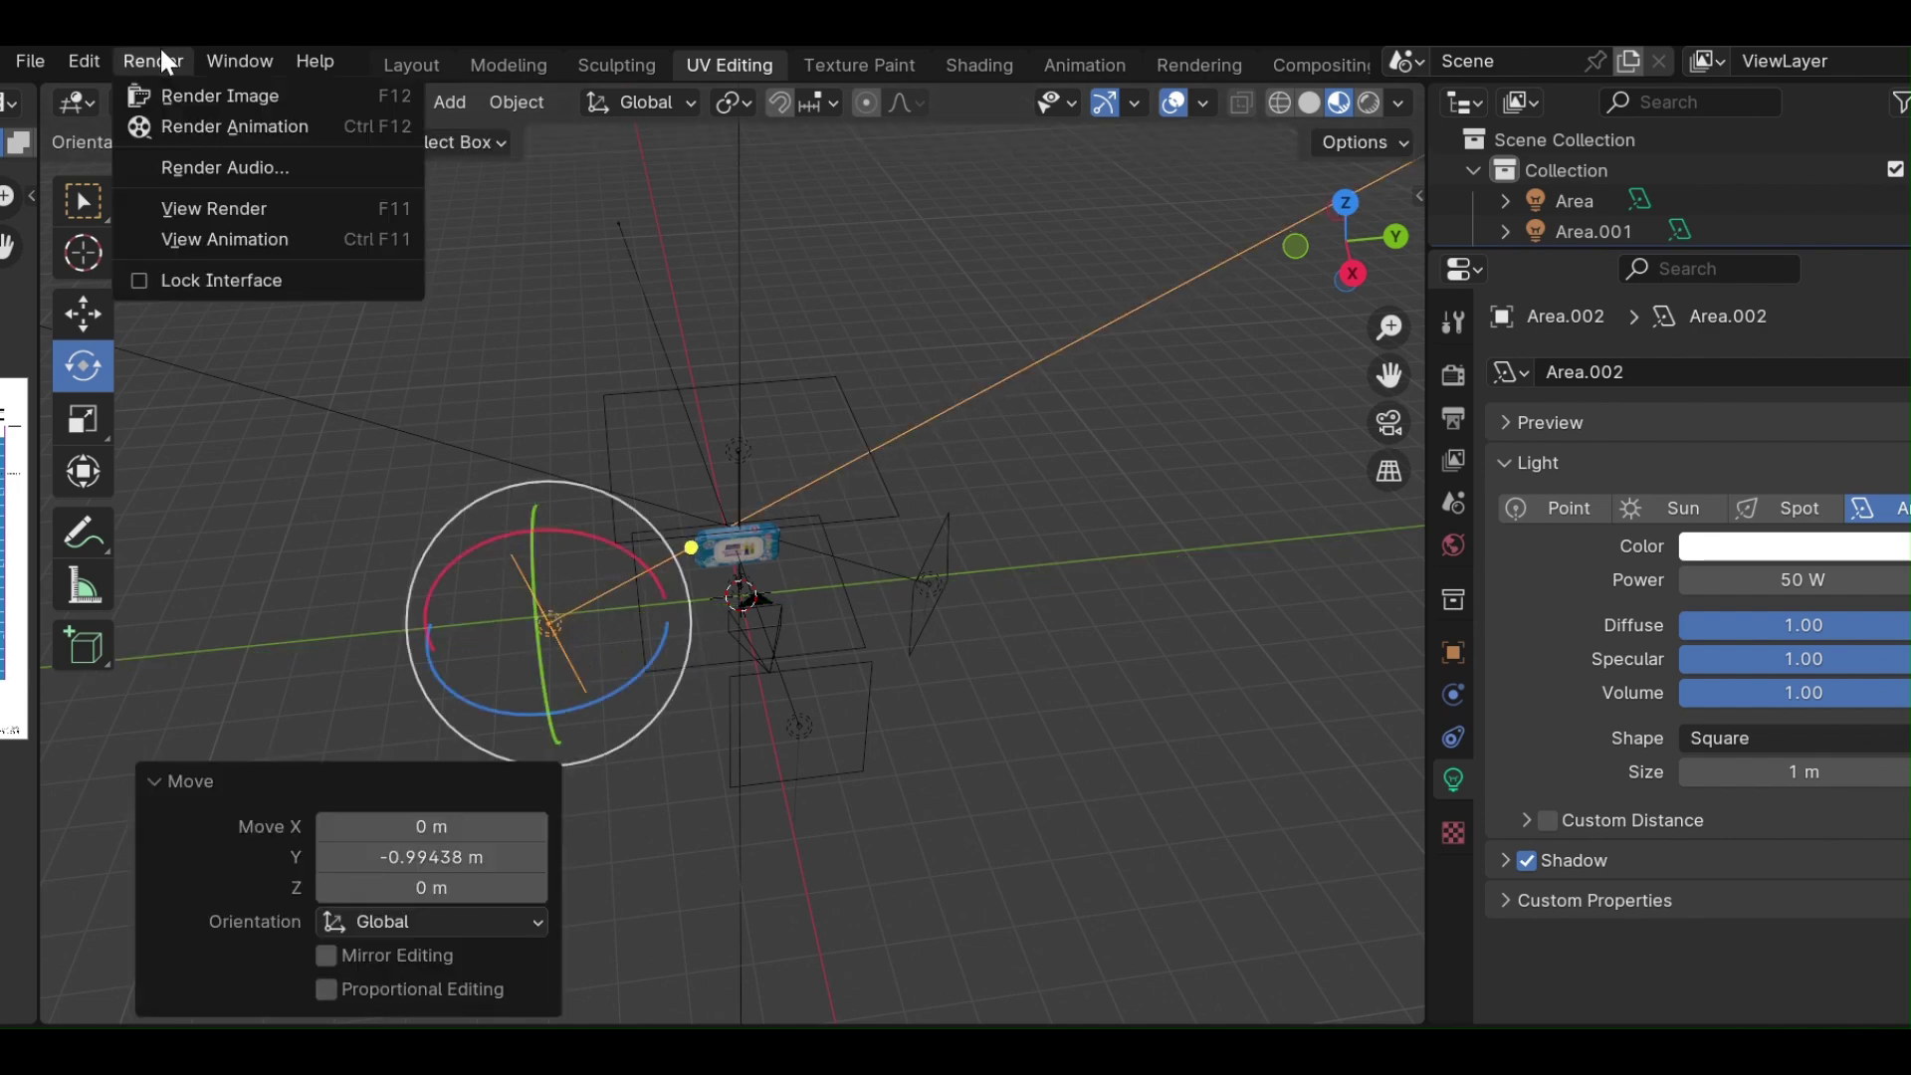
pyautogui.click(204, 90)
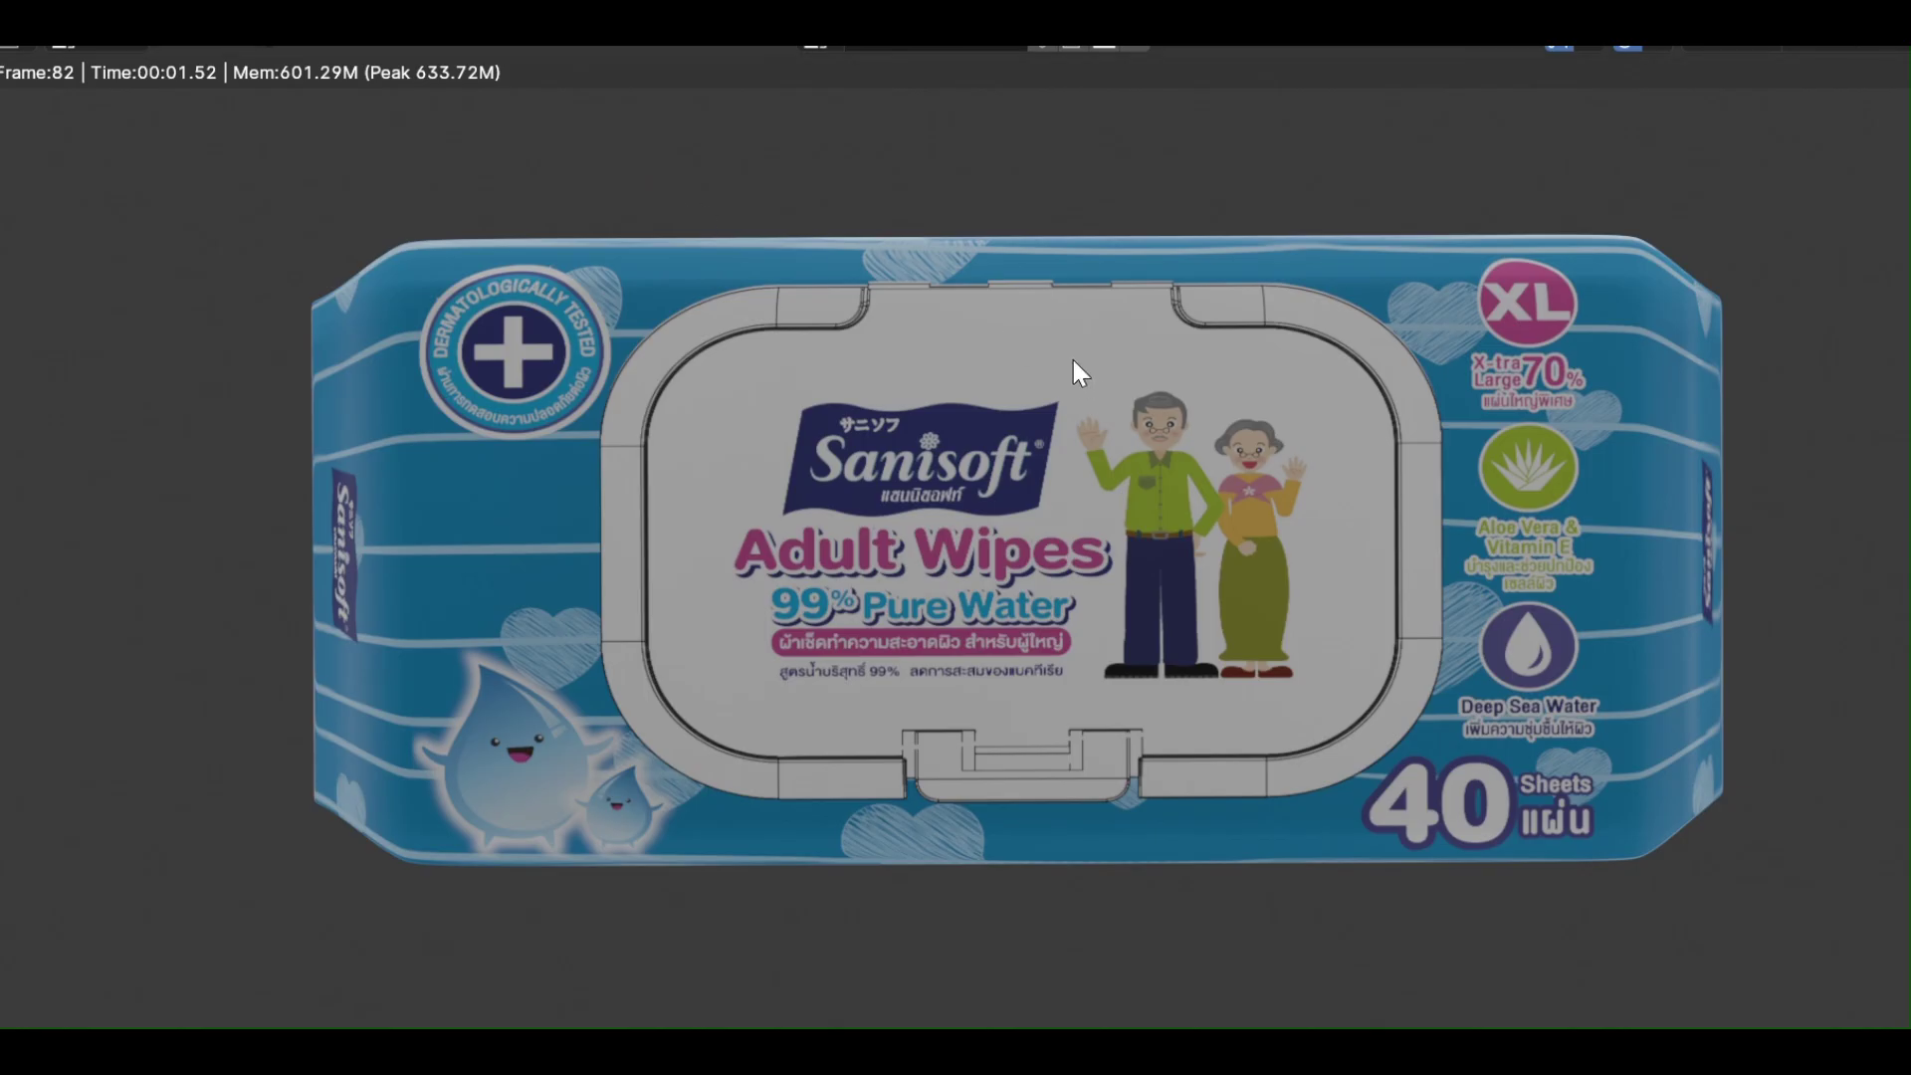
pyautogui.scroll(-3, 1293, 412)
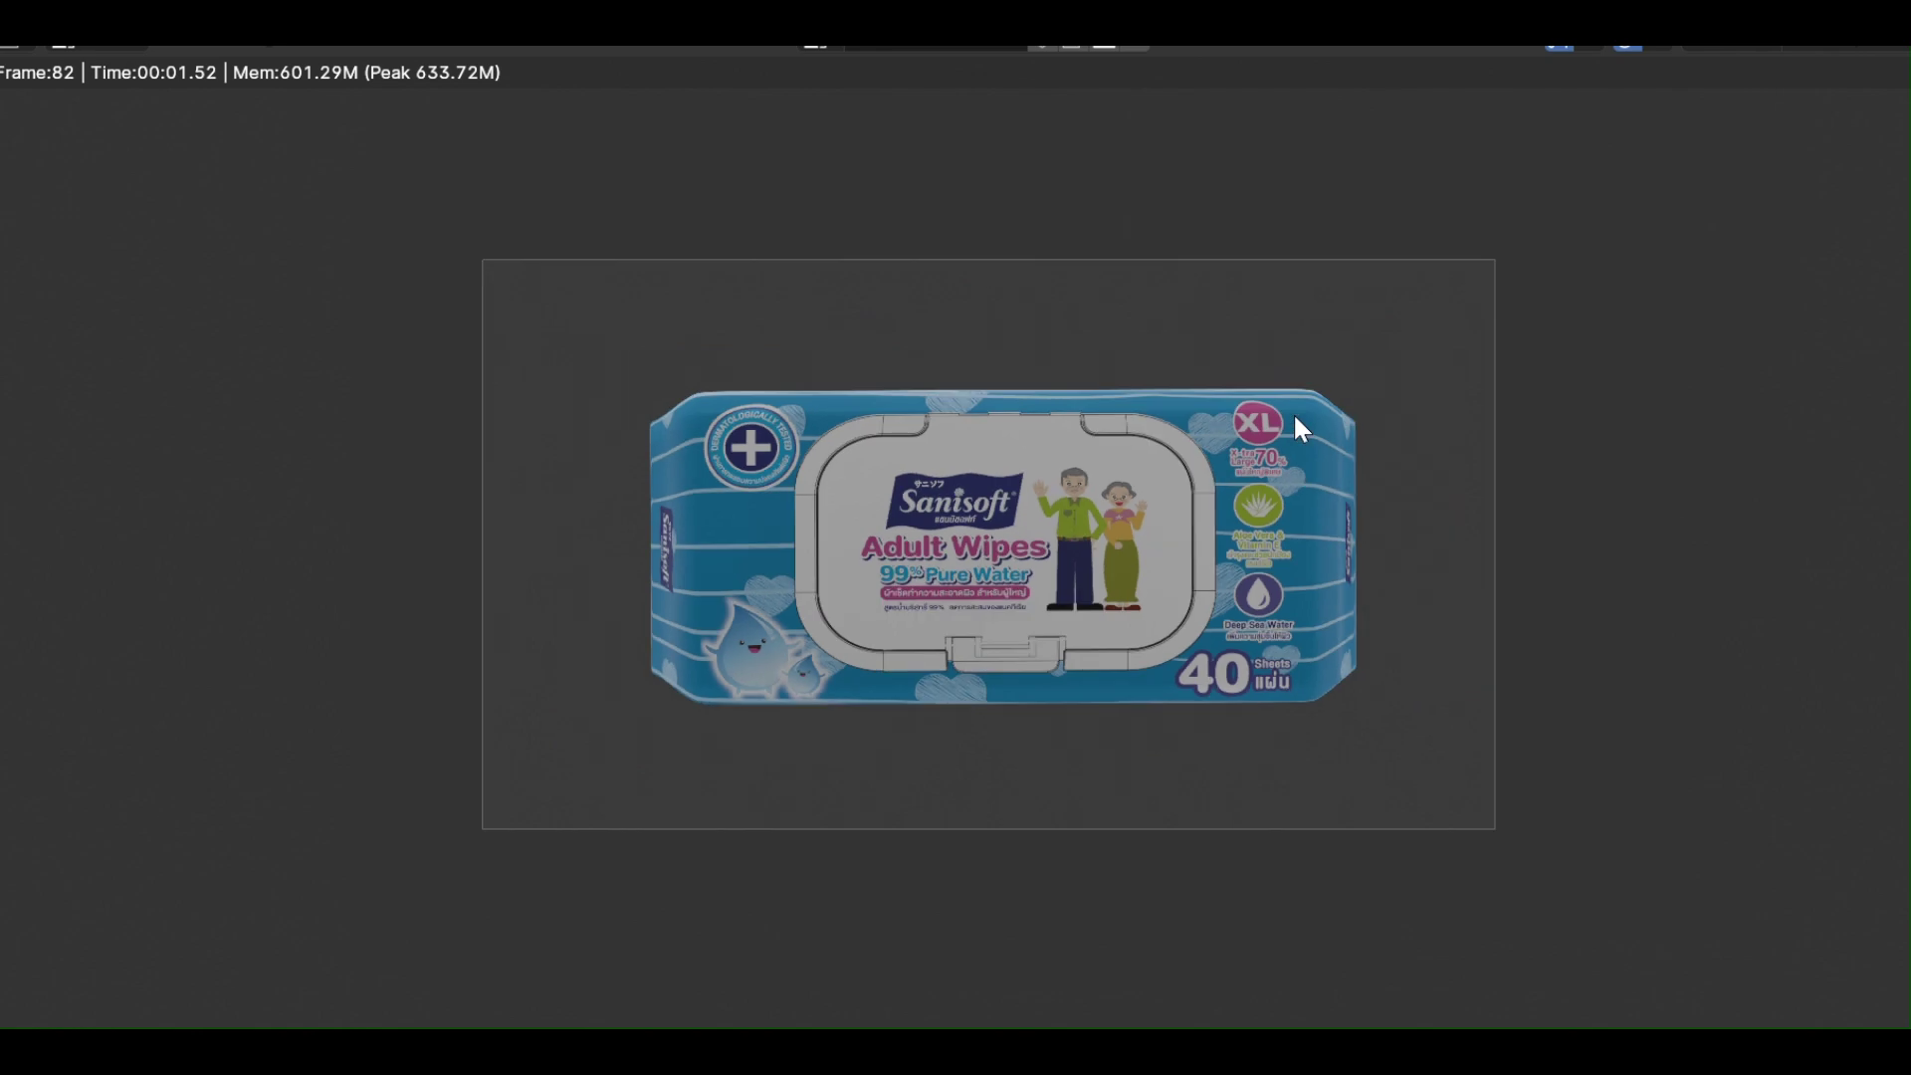
pyautogui.scroll(1, 1293, 412)
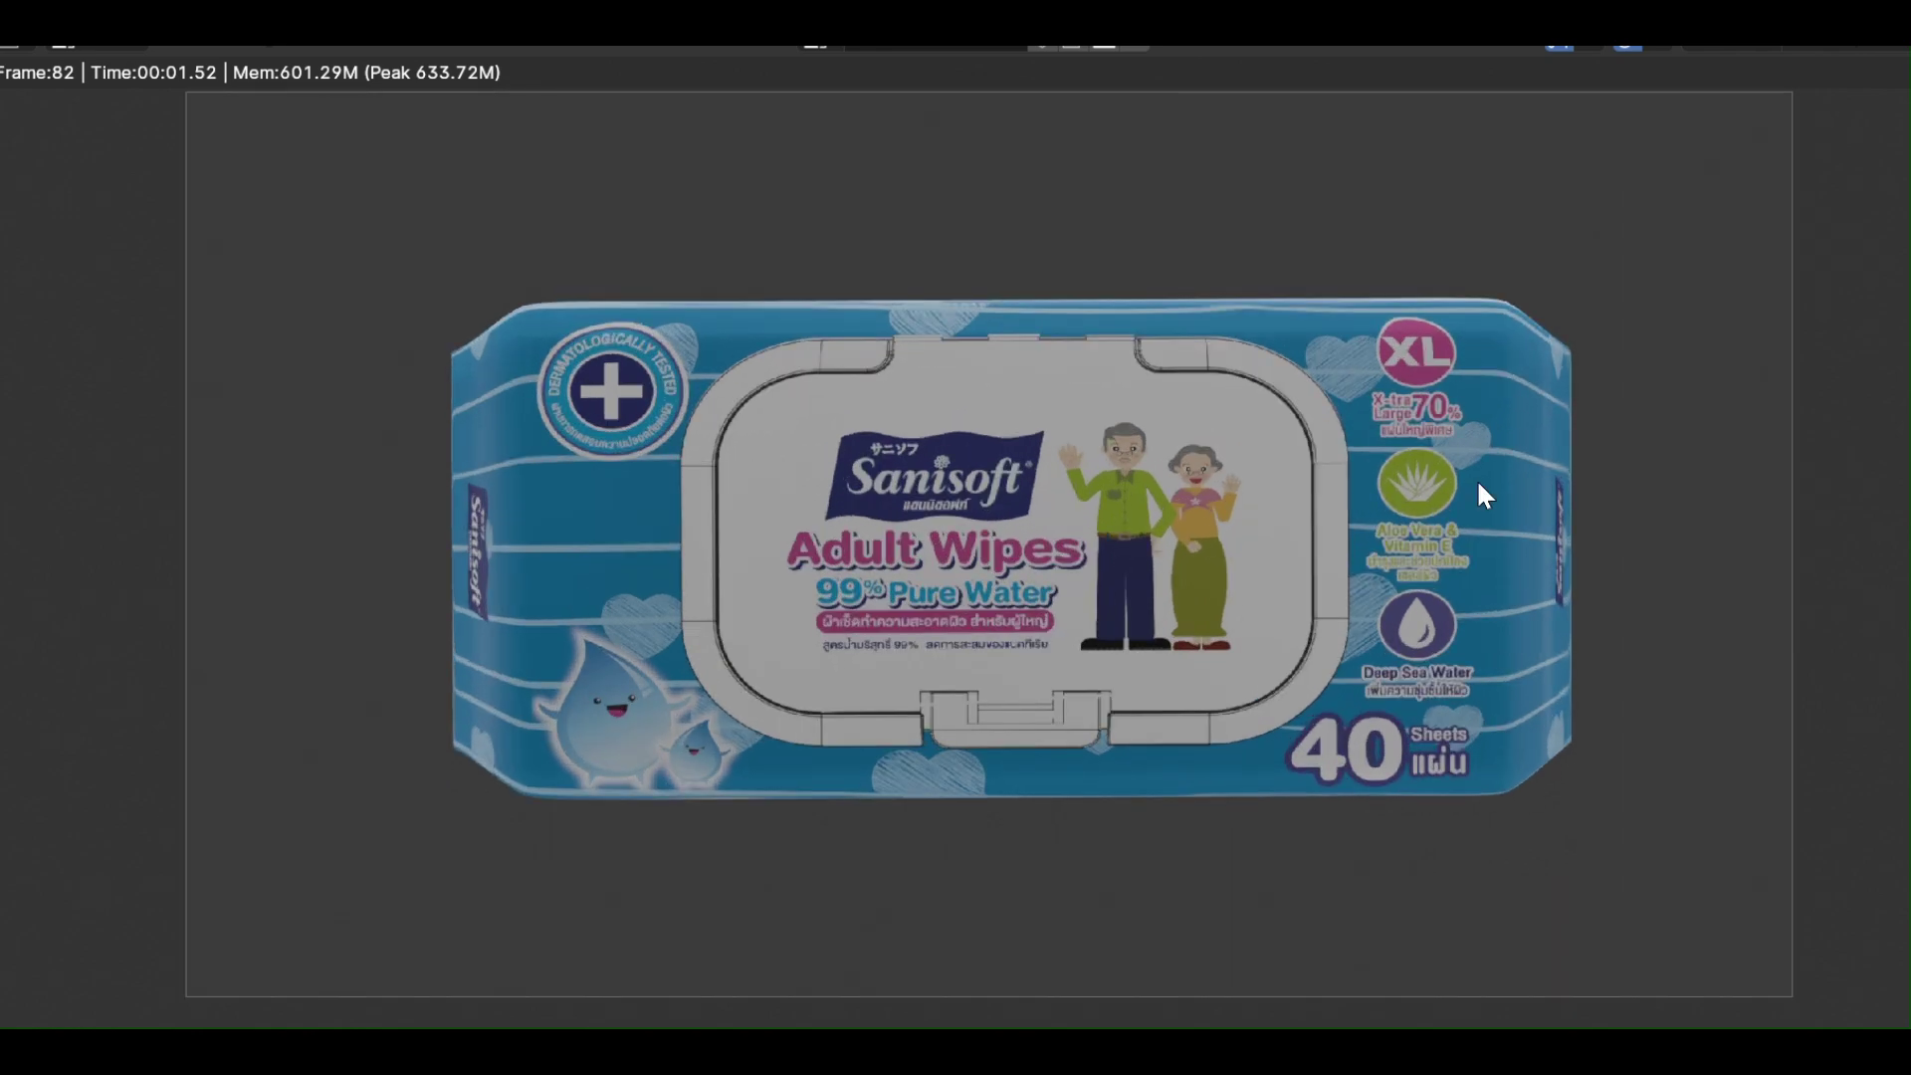
pyautogui.scroll(-1, 1483, 495)
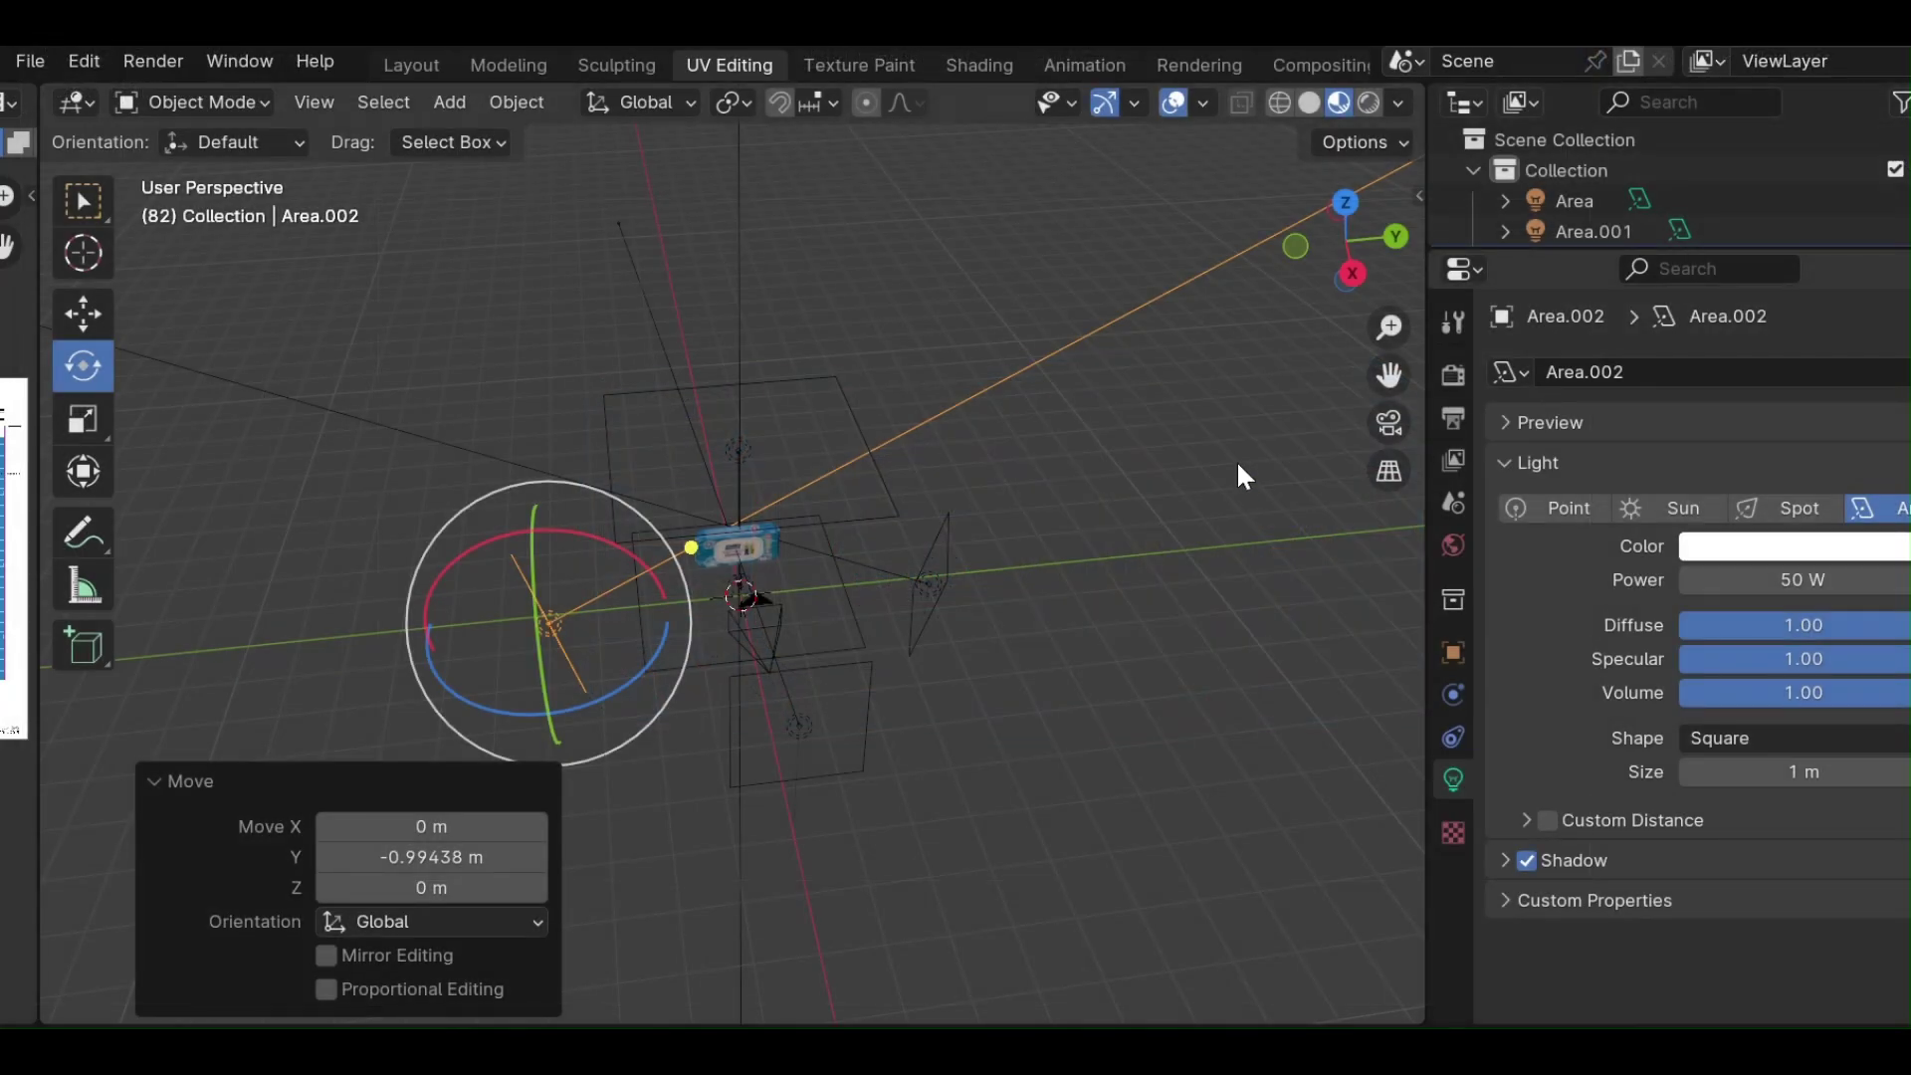
# Raise the Area light along Z and test-render the lighting.
pyautogui.click(807, 623)
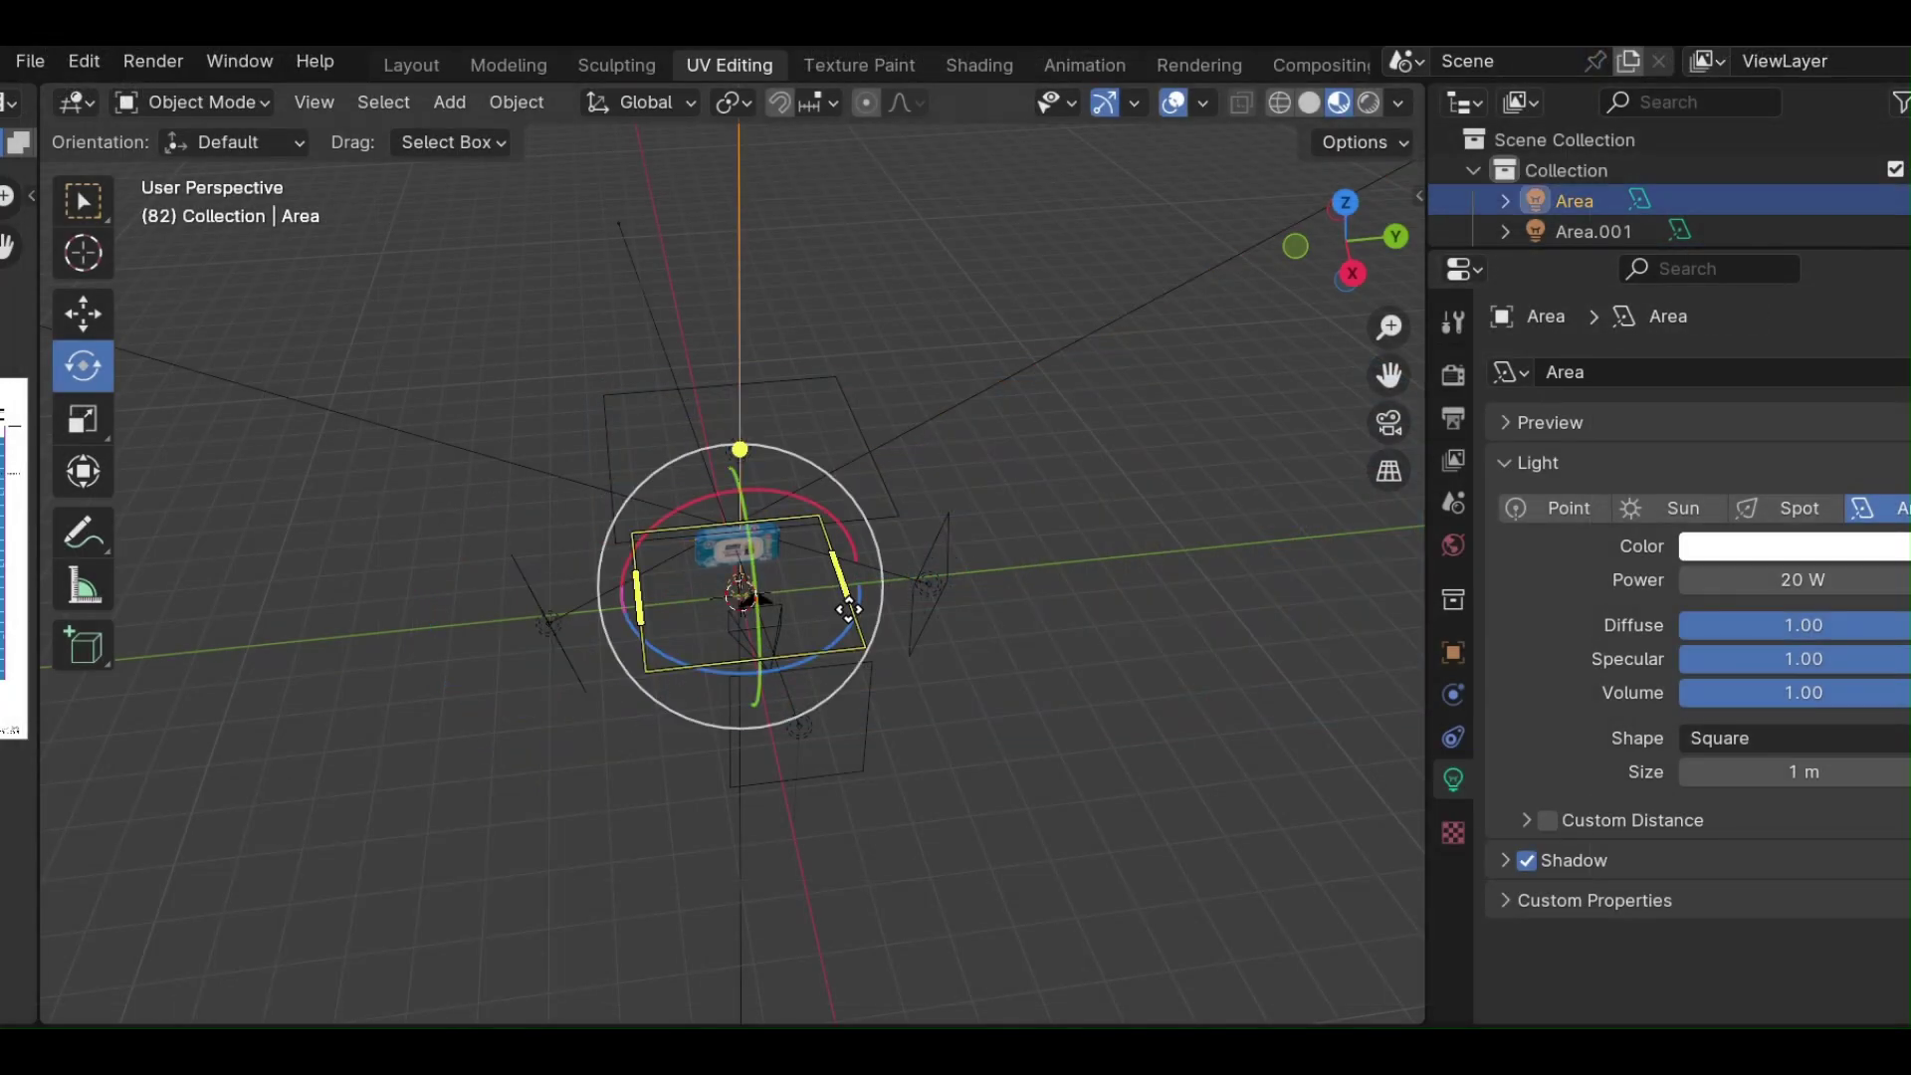
pyautogui.click(1015, 683)
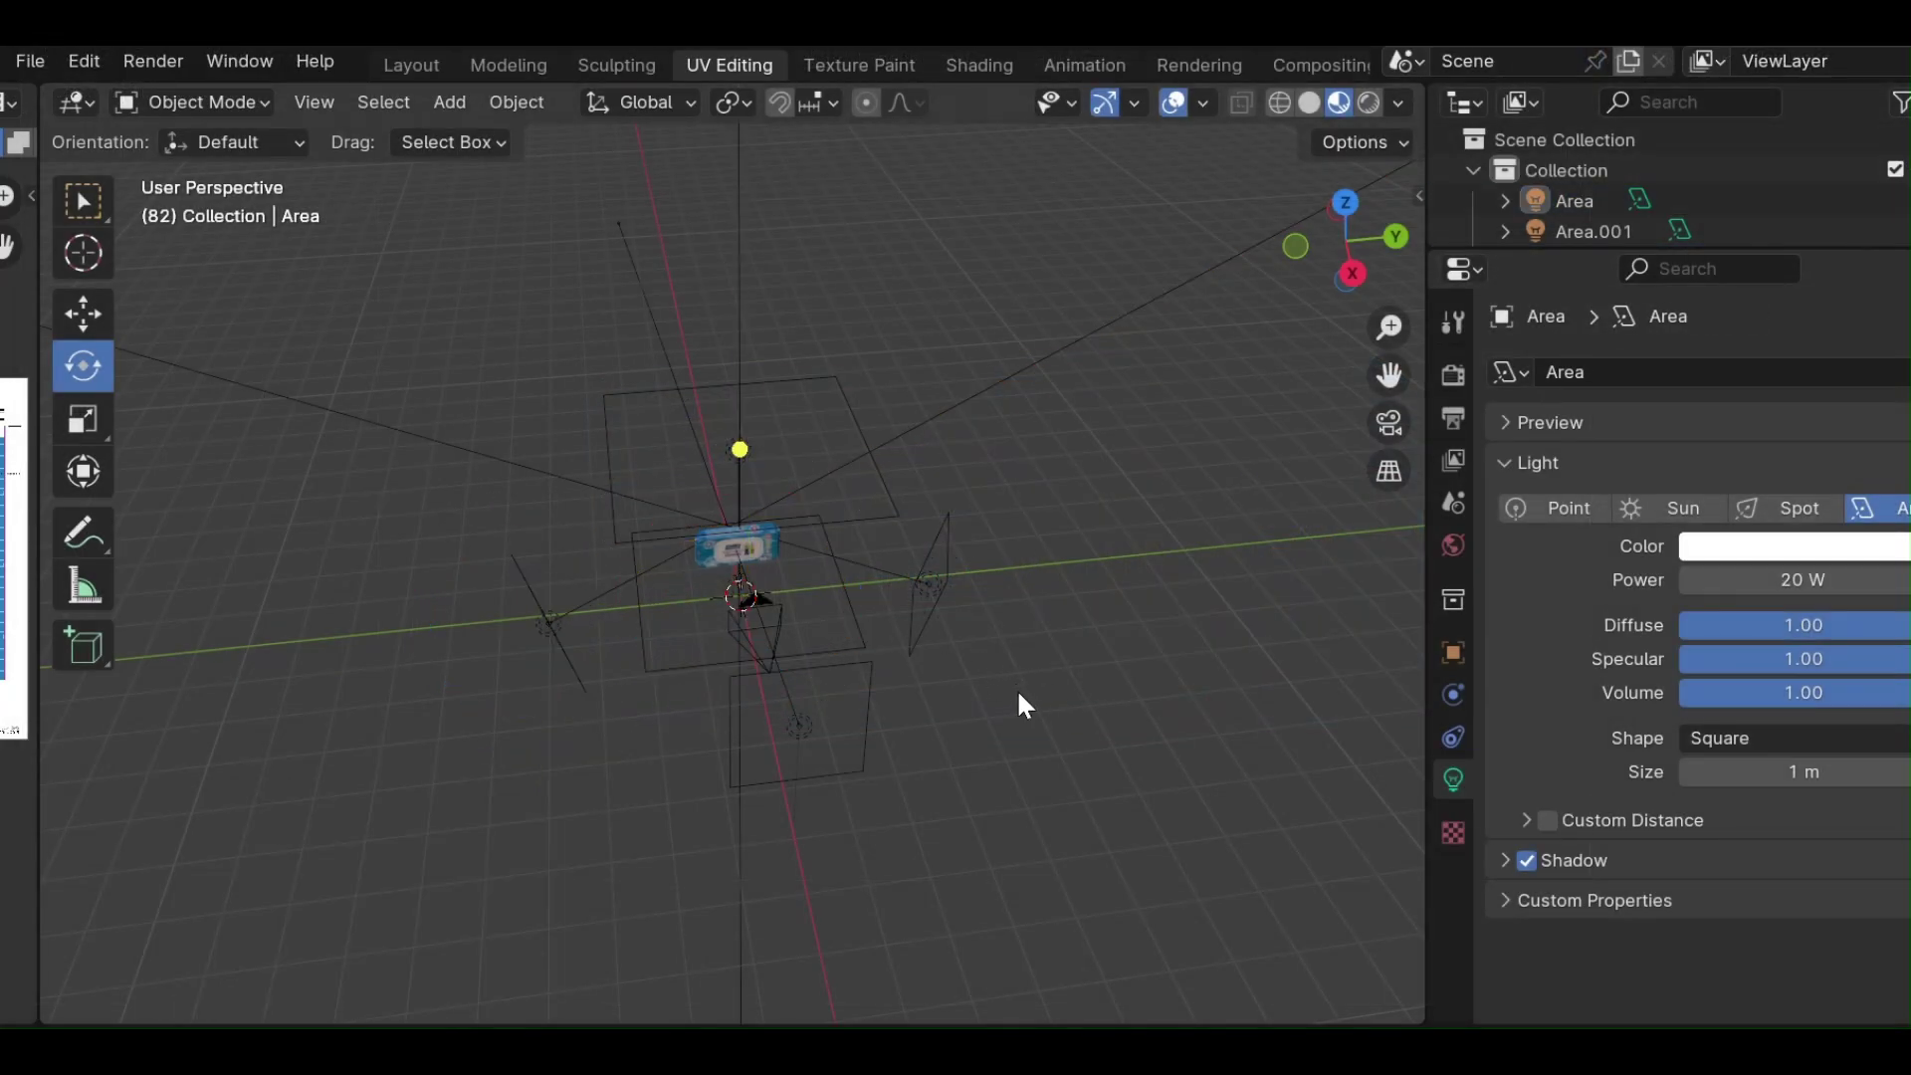
pyautogui.moveTo(1019, 701); pyautogui.dragTo(907, 597, button='middle')
pyautogui.click(766, 645)
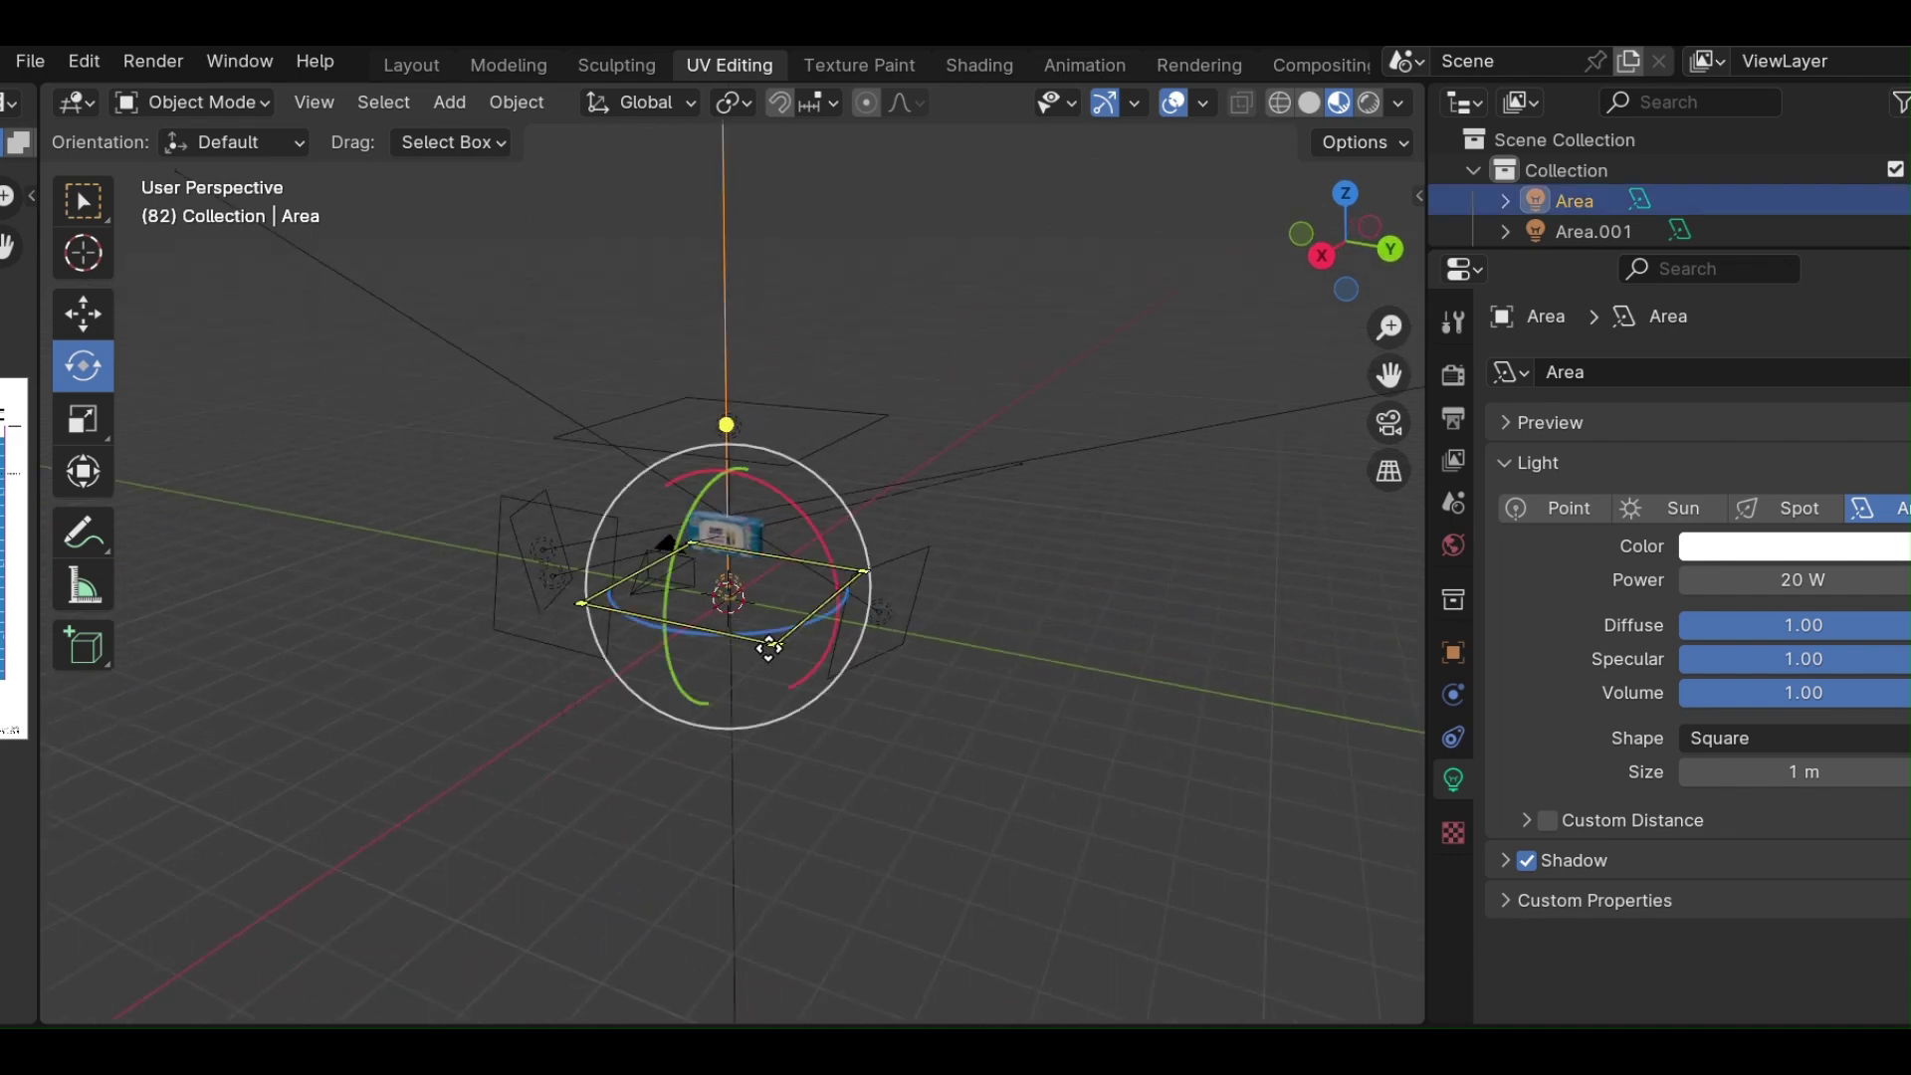
pyautogui.click(97, 308)
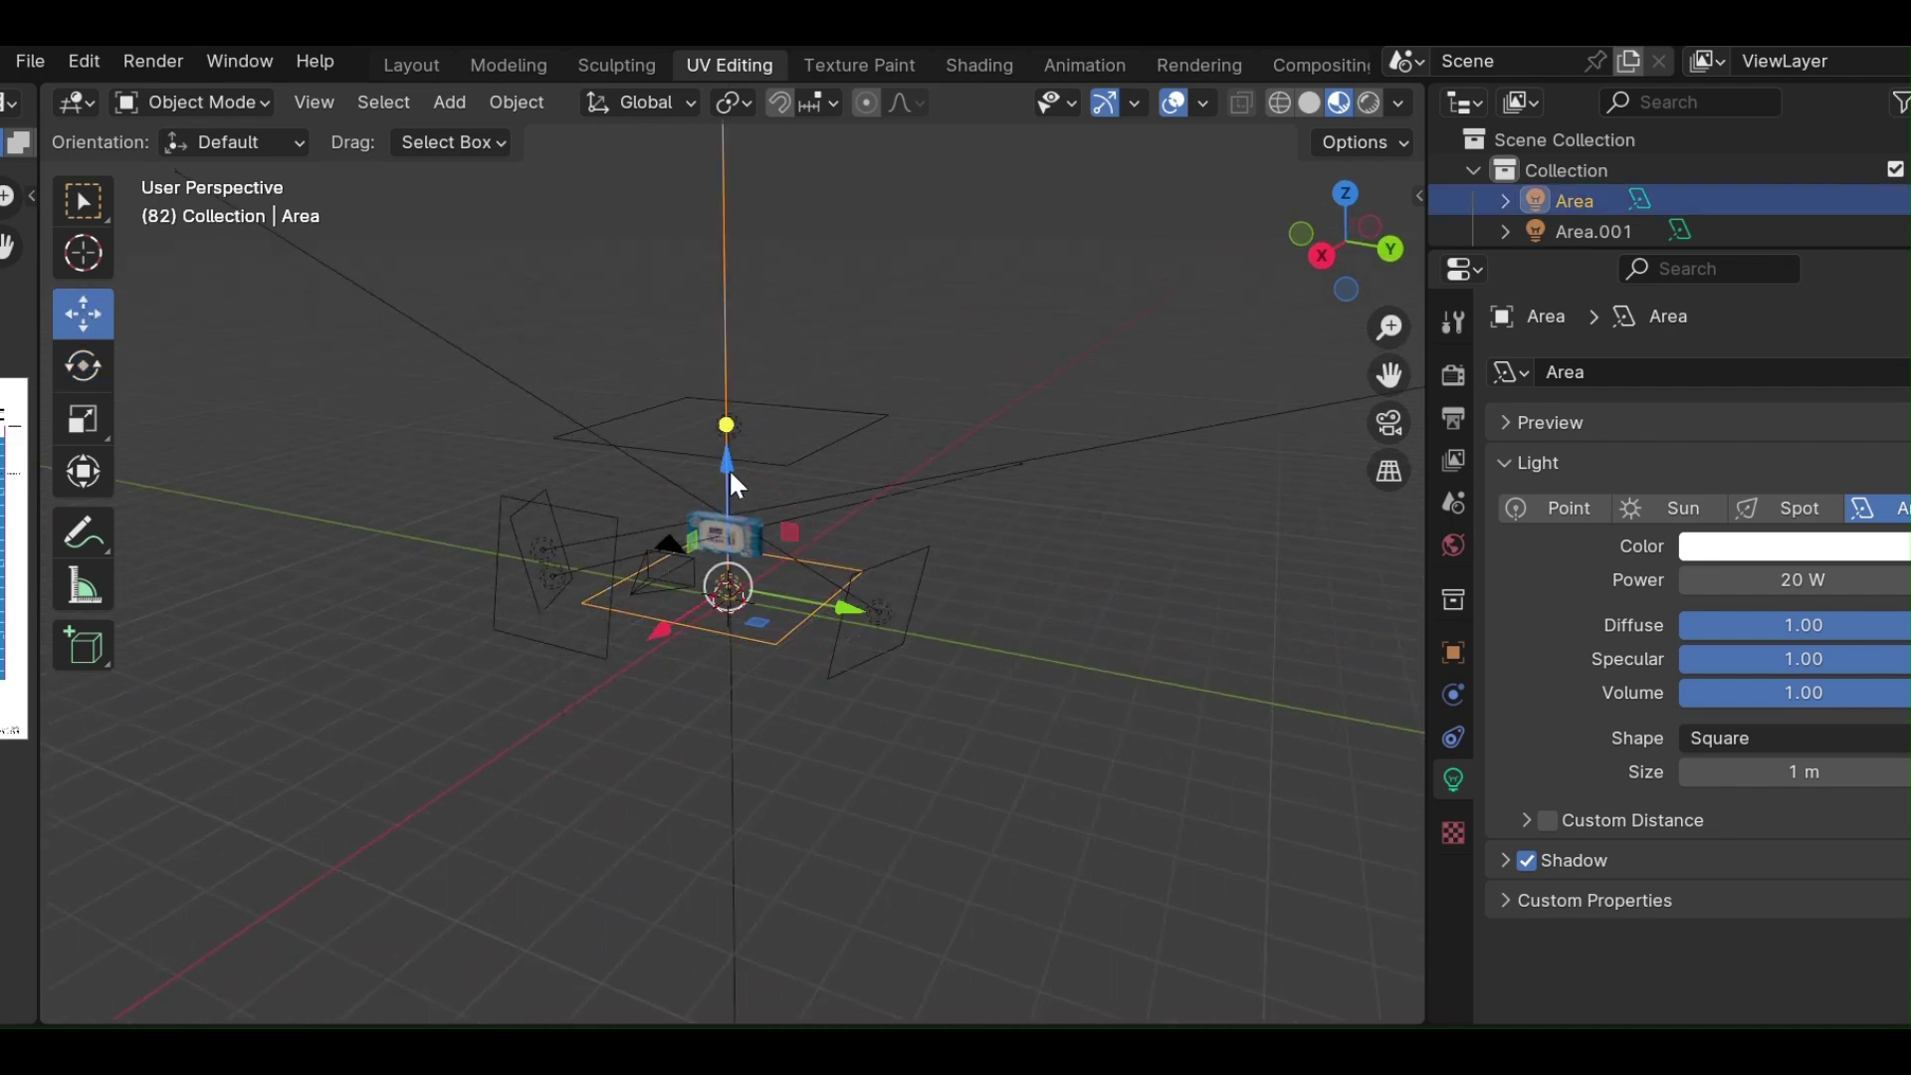
pyautogui.moveTo(730, 462); pyautogui.dragTo(727, 403)
pyautogui.moveTo(790, 559)
pyautogui.mouseDown(button='middle')
pyautogui.moveTo(939, 478)
pyautogui.moveTo(887, 489)
pyautogui.mouseUp(button='middle')
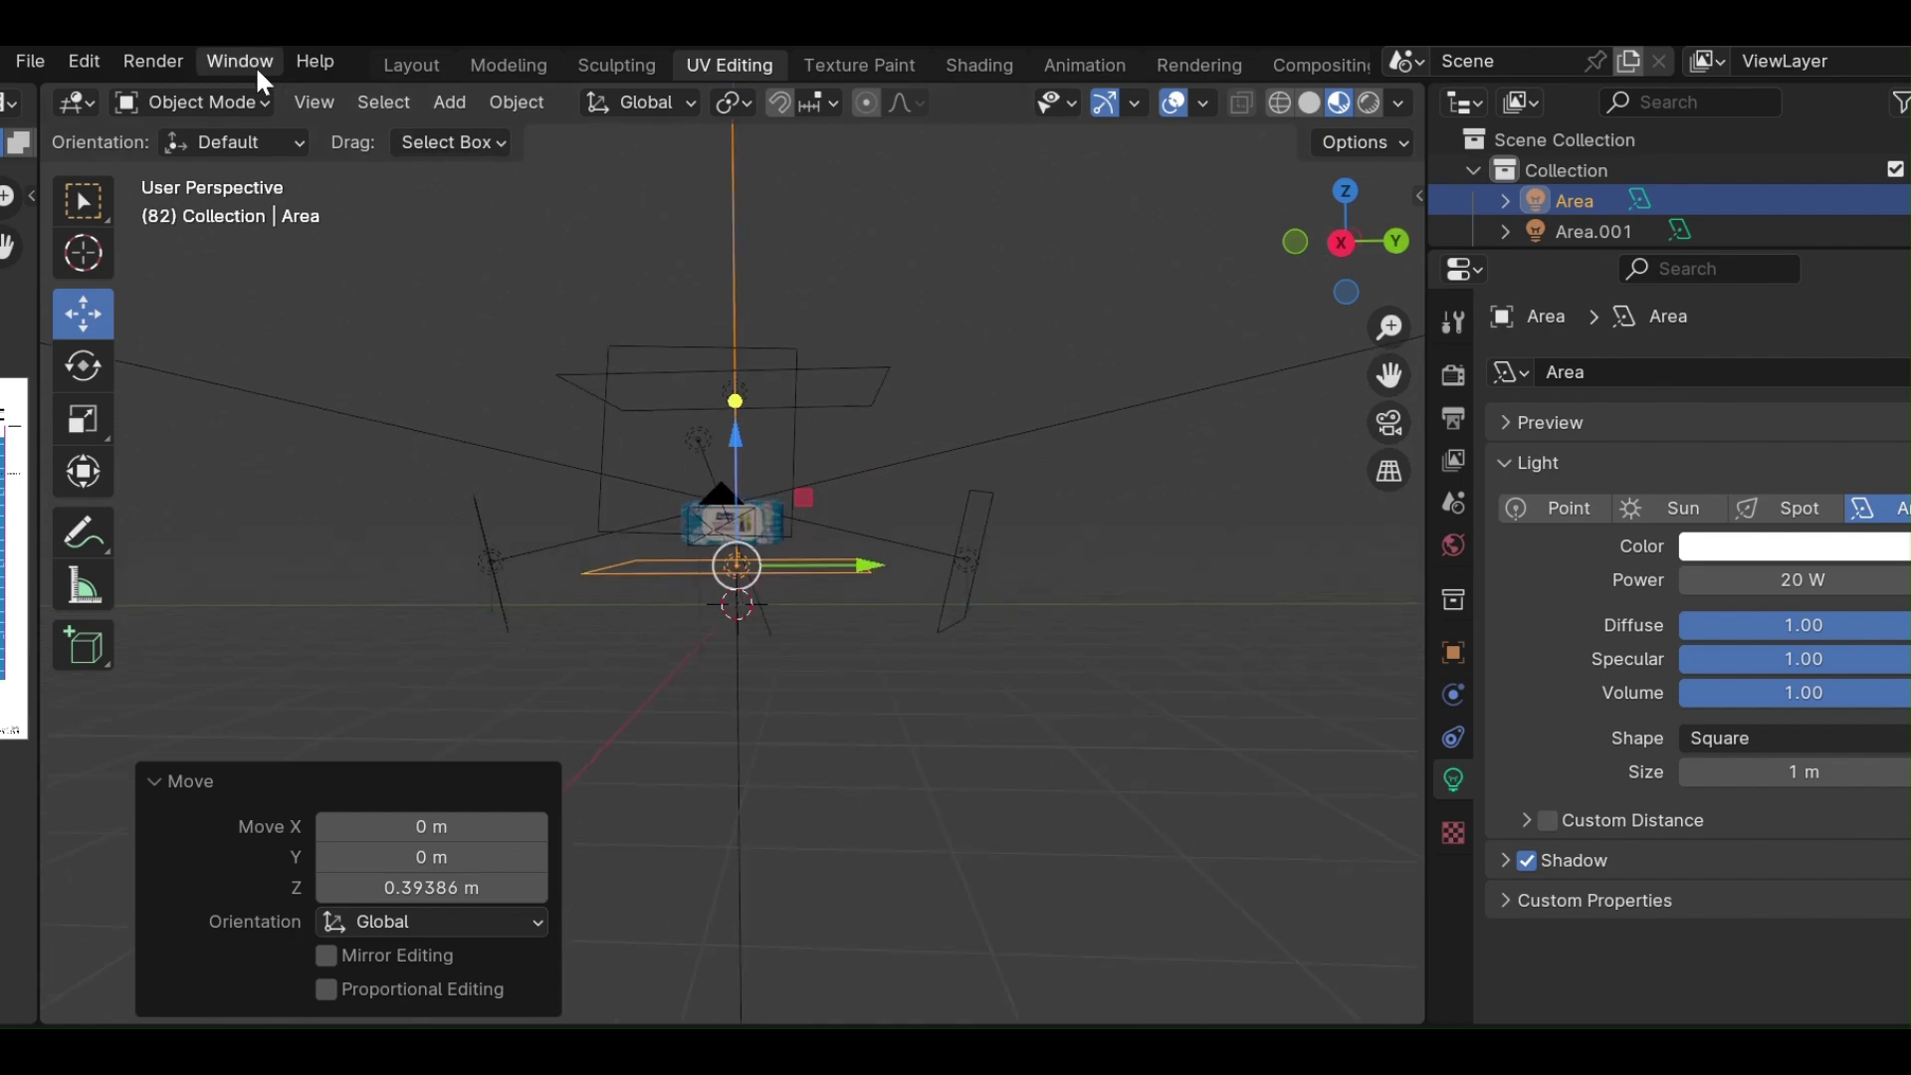
pyautogui.click(171, 70)
pyautogui.click(174, 95)
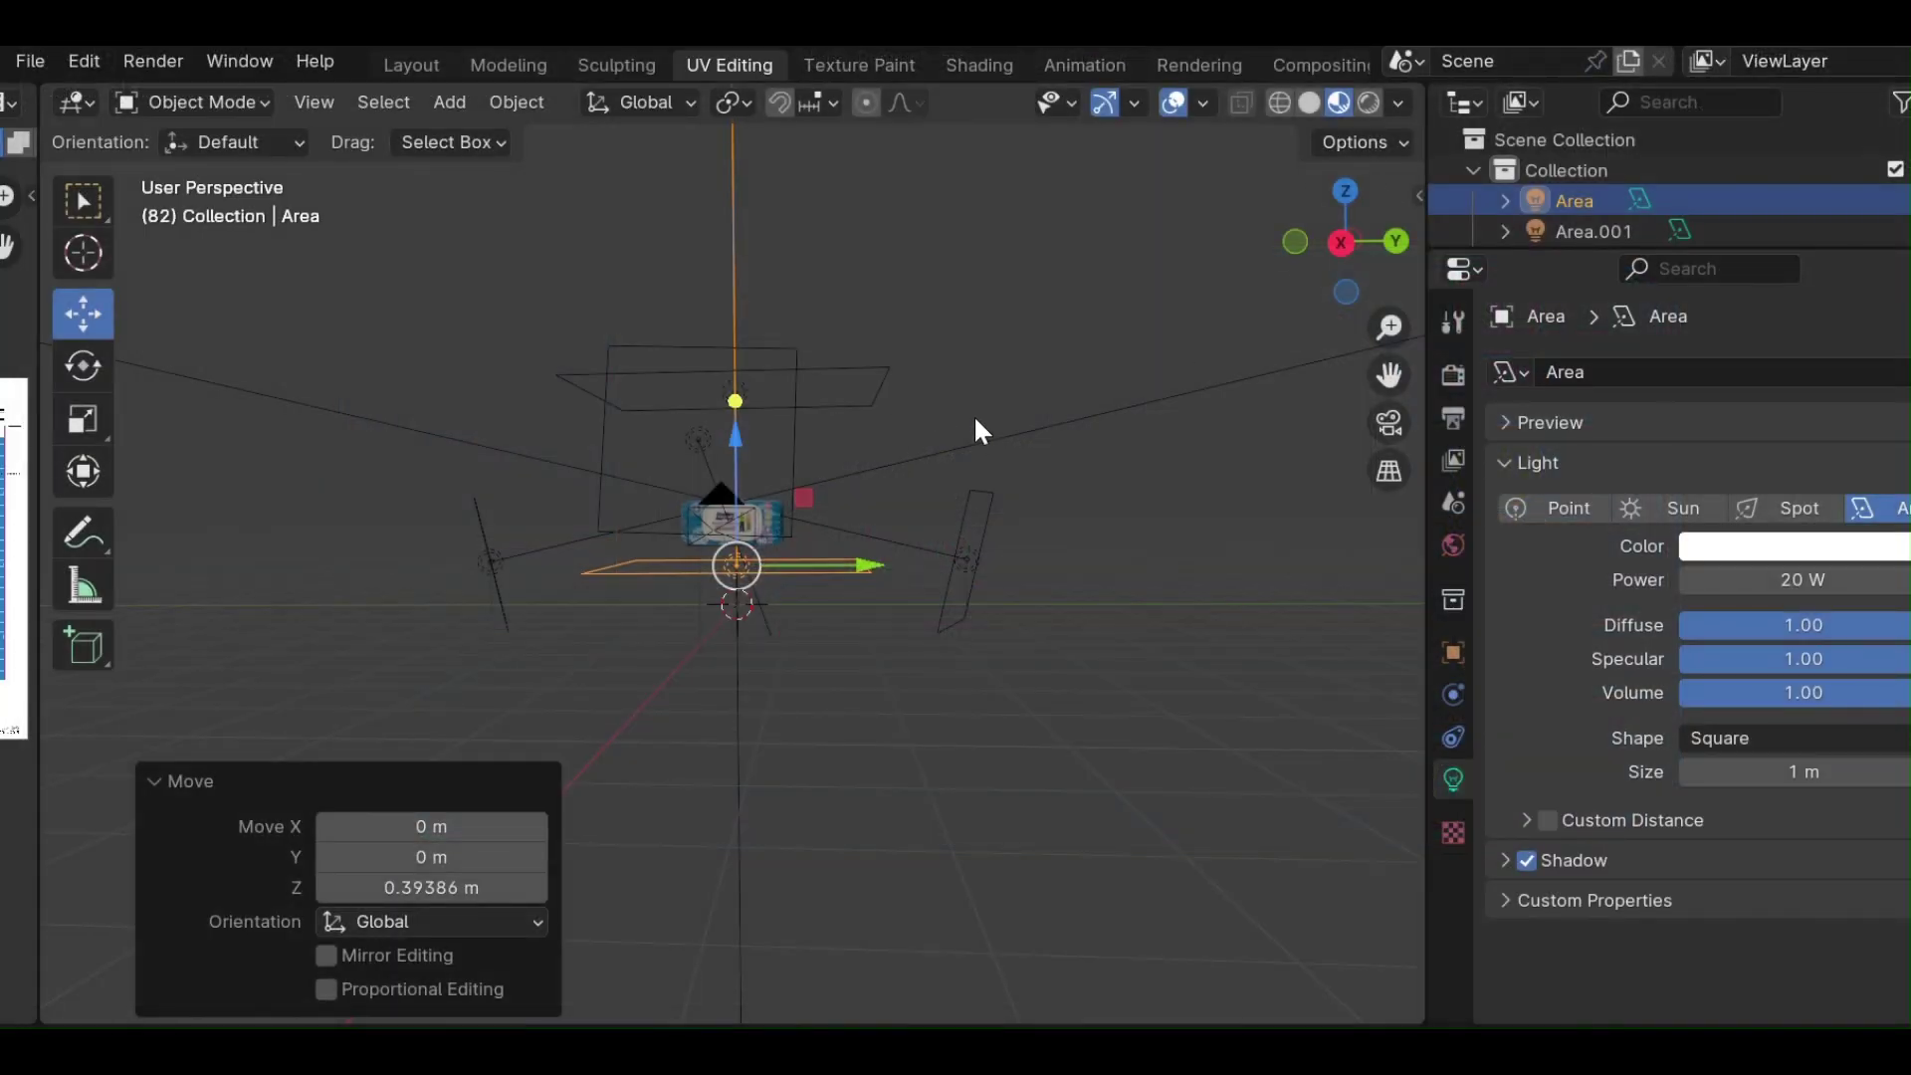
pyautogui.moveTo(974, 414)
pyautogui.mouseDown(button='middle')
pyautogui.moveTo(912, 481)
pyautogui.moveTo(708, 492)
pyautogui.moveTo(645, 527)
pyautogui.moveTo(851, 560)
pyautogui.moveTo(755, 553)
pyautogui.mouseUp(button='middle')
# Move the Area light along the X axis.
pyautogui.press('g')
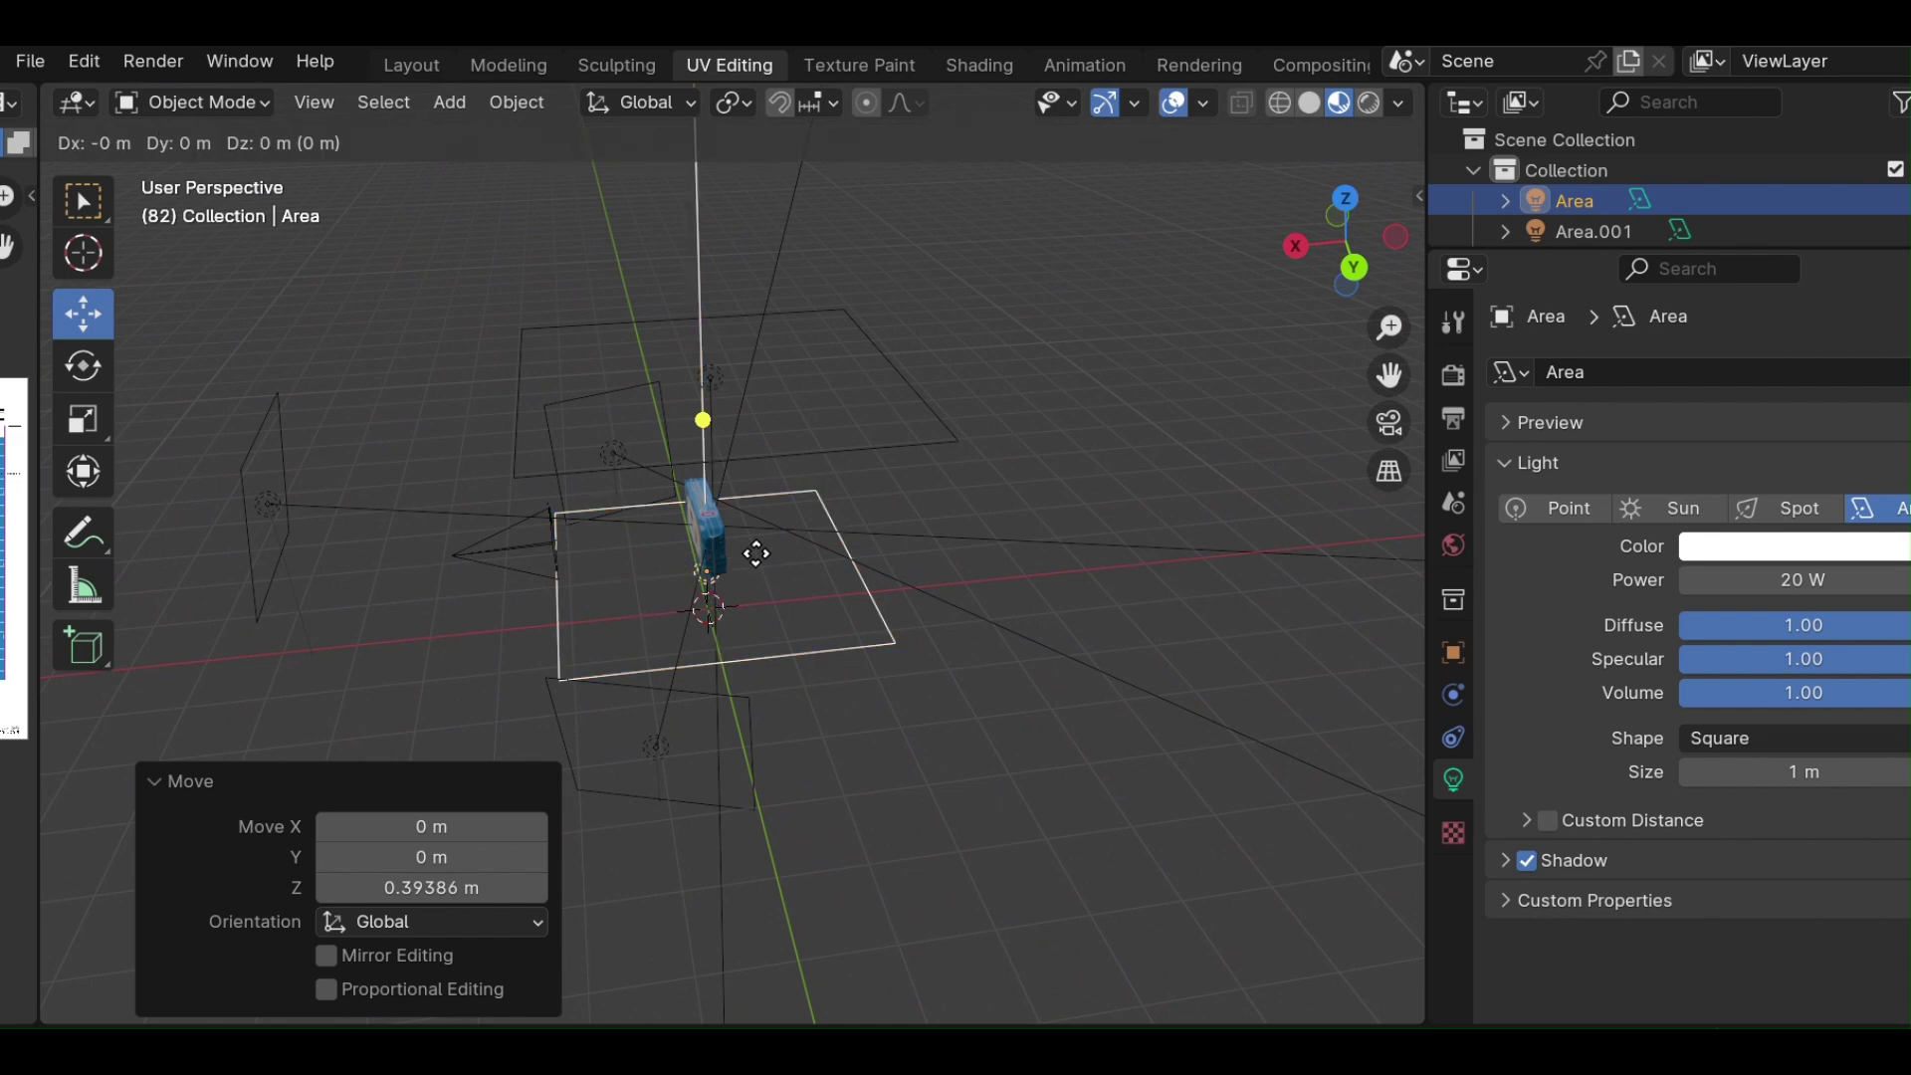
pyautogui.press('z')
pyautogui.press('x')
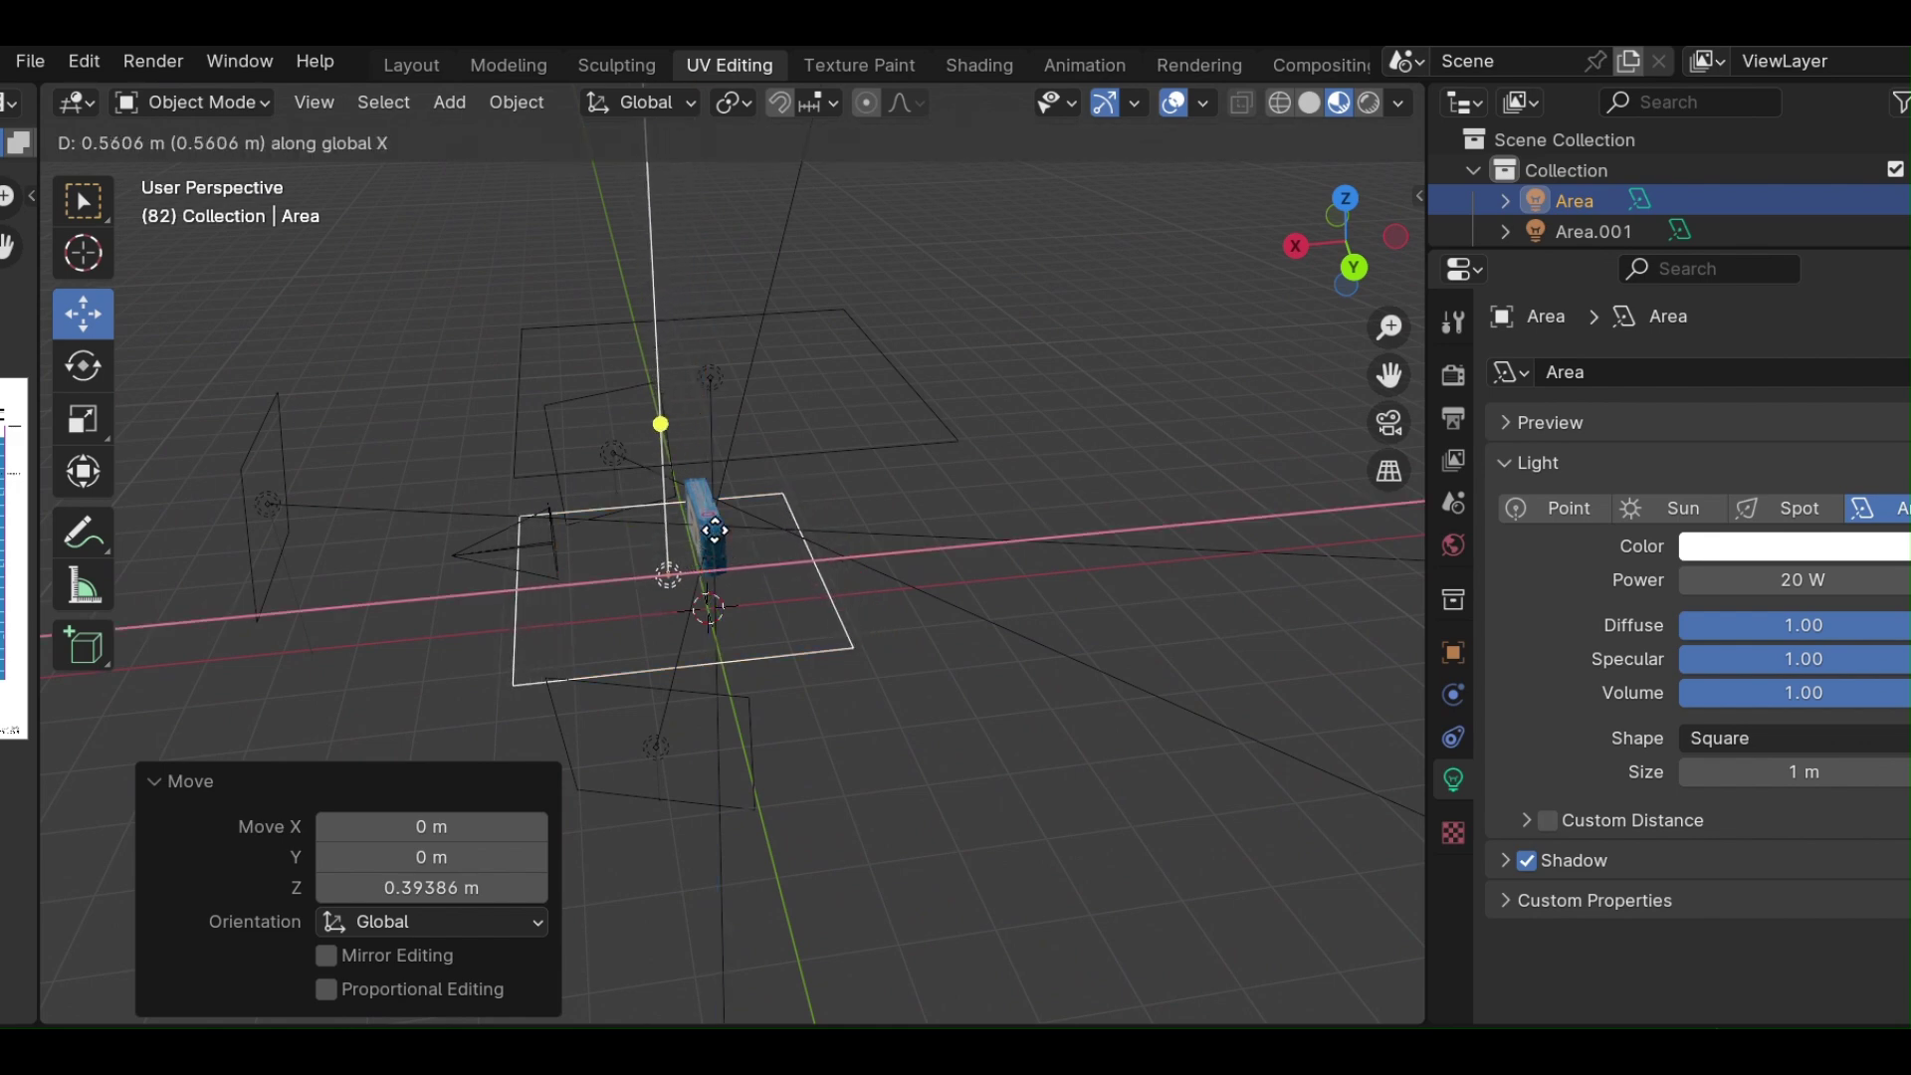
pyautogui.click(715, 530)
# Shift the overhead light Area.001 about 0.67 m along X.
pyautogui.click(742, 438)
pyautogui.click(901, 359)
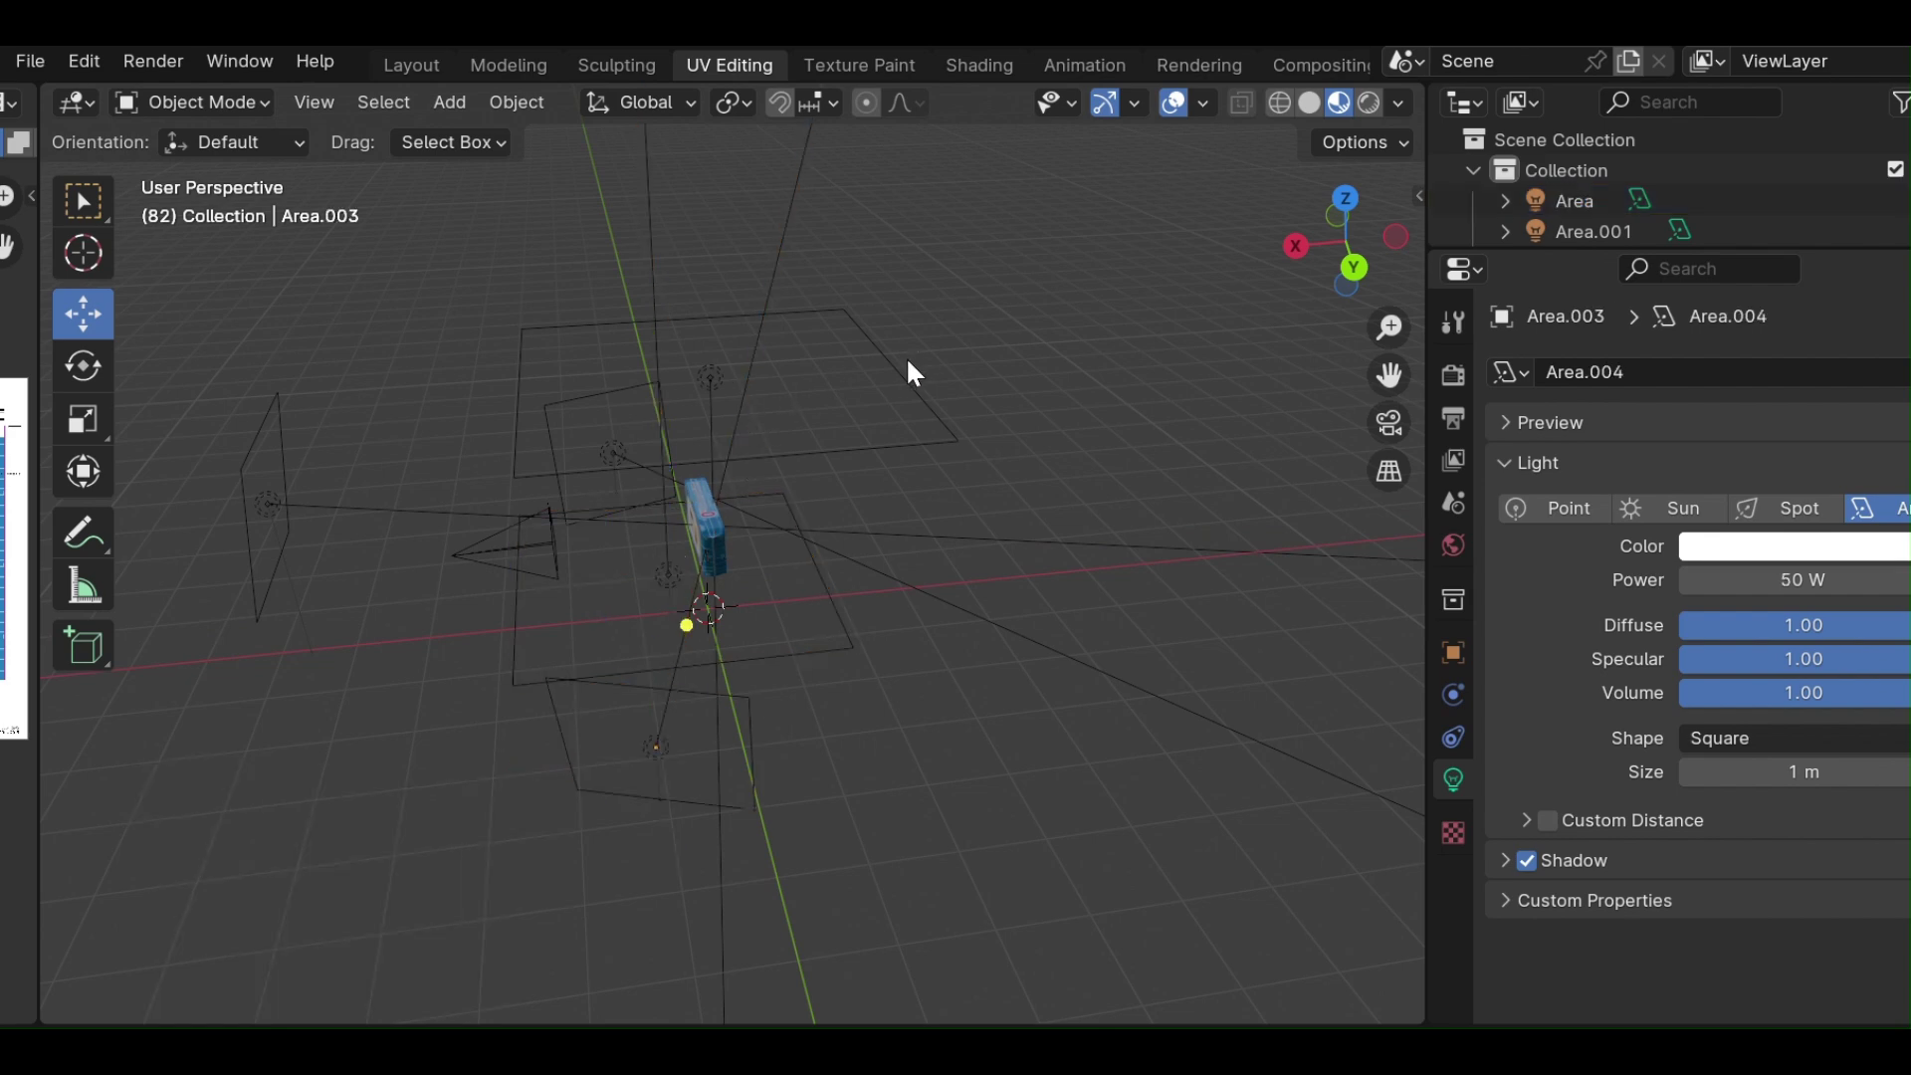
pyautogui.click(904, 378)
pyautogui.press('g')
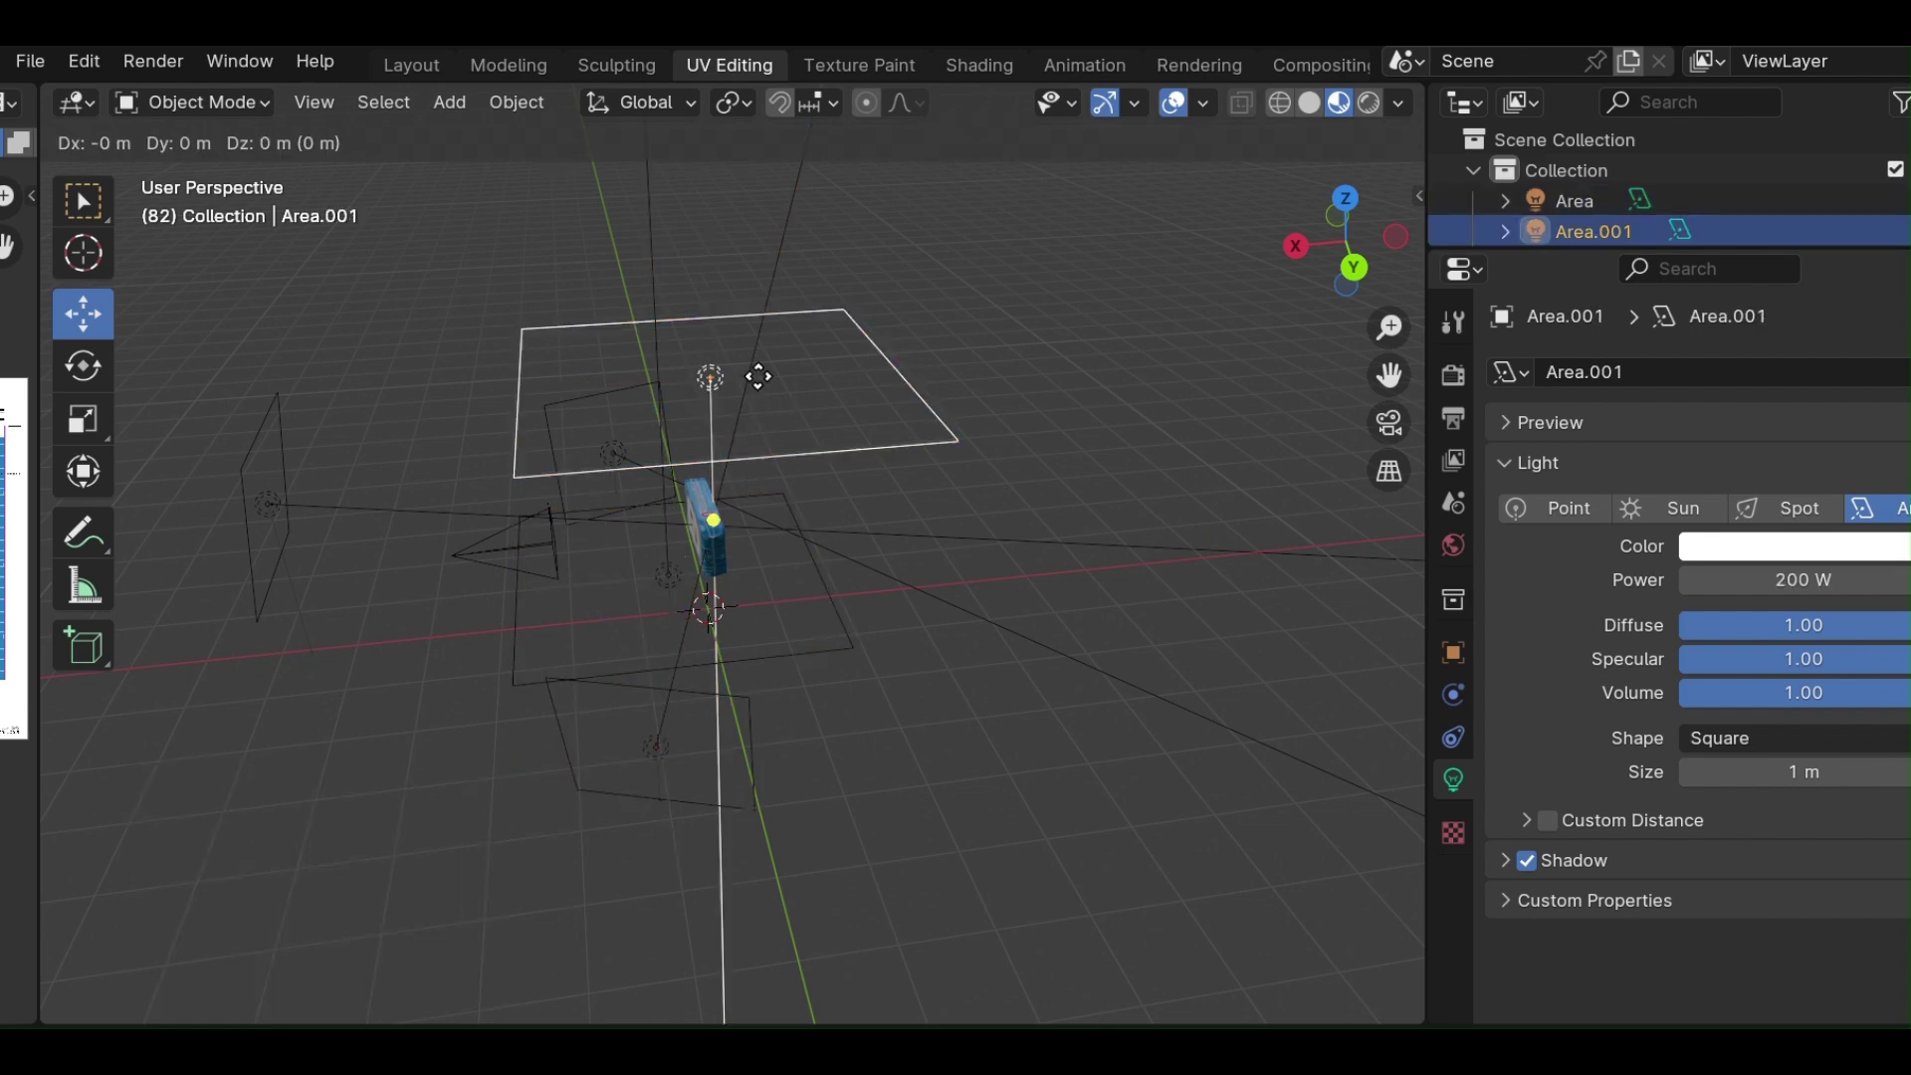
pyautogui.press('x')
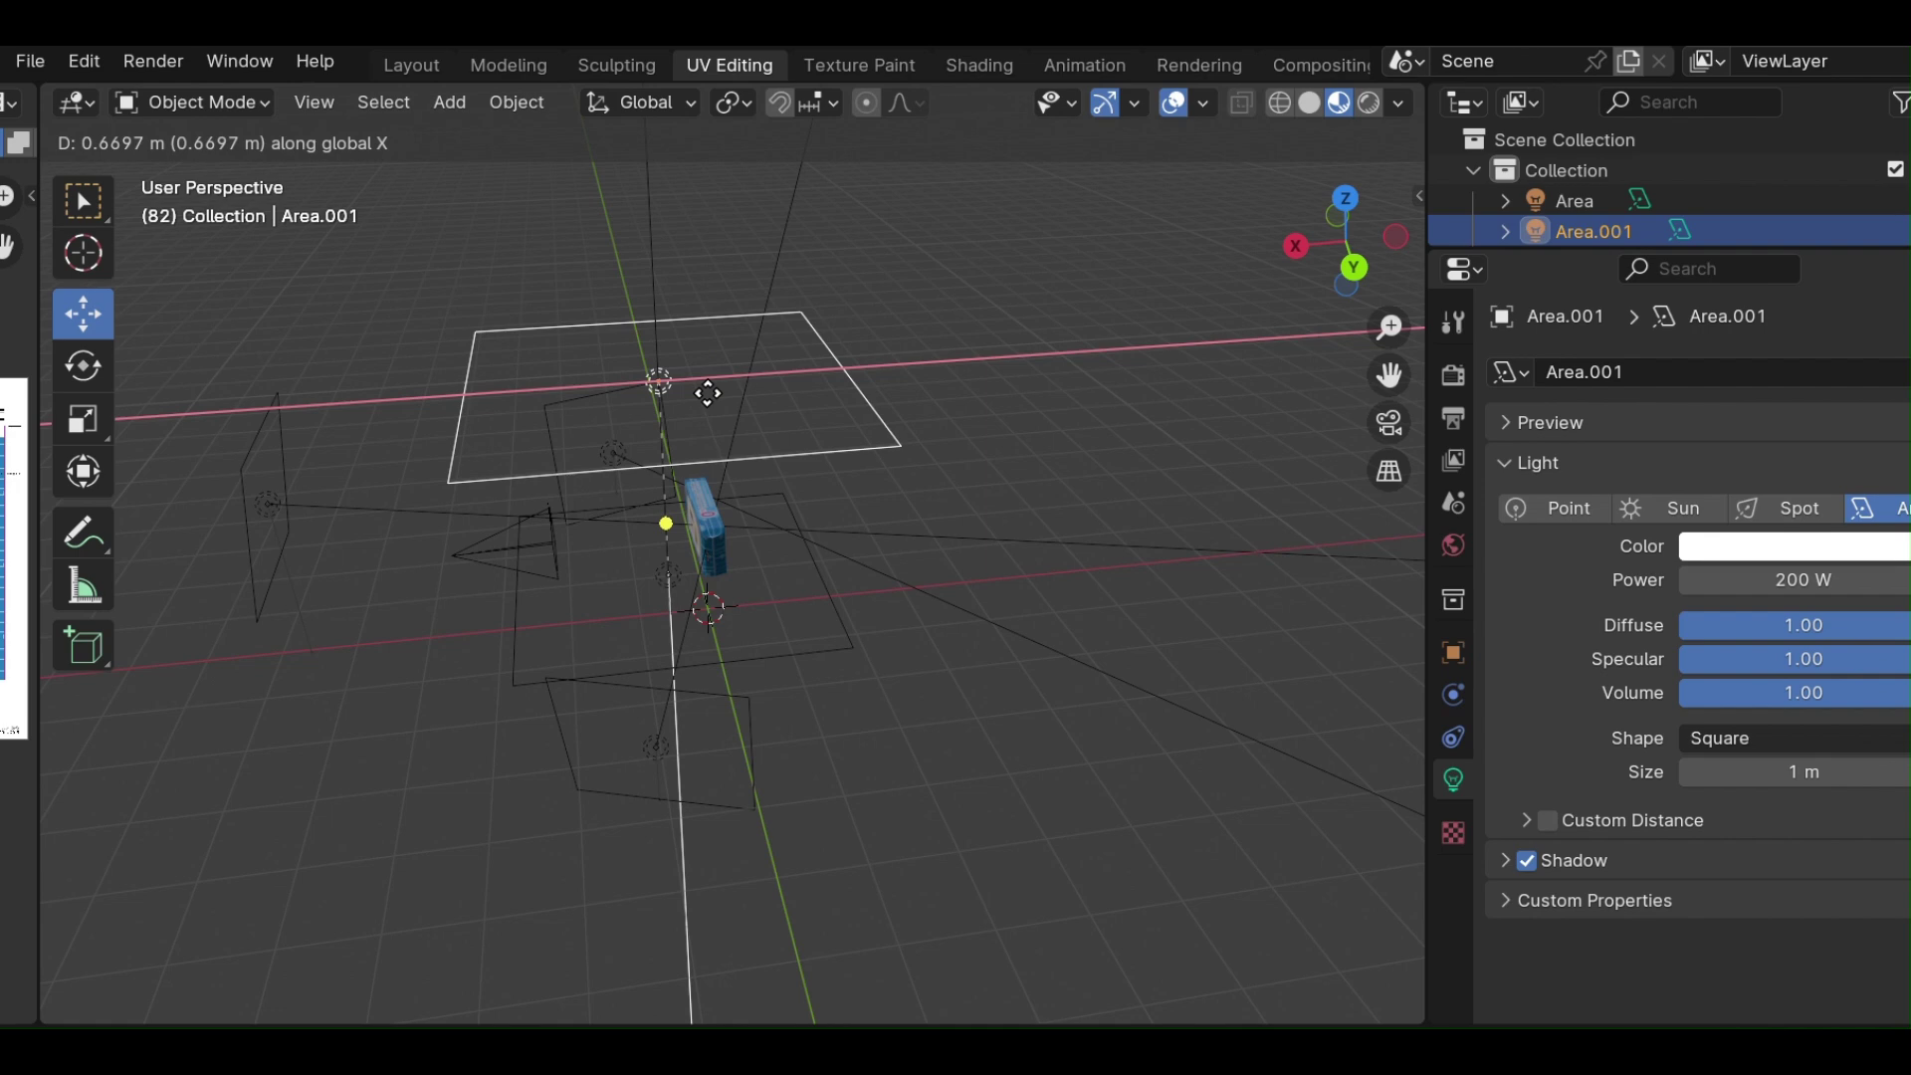
pyautogui.click(708, 393)
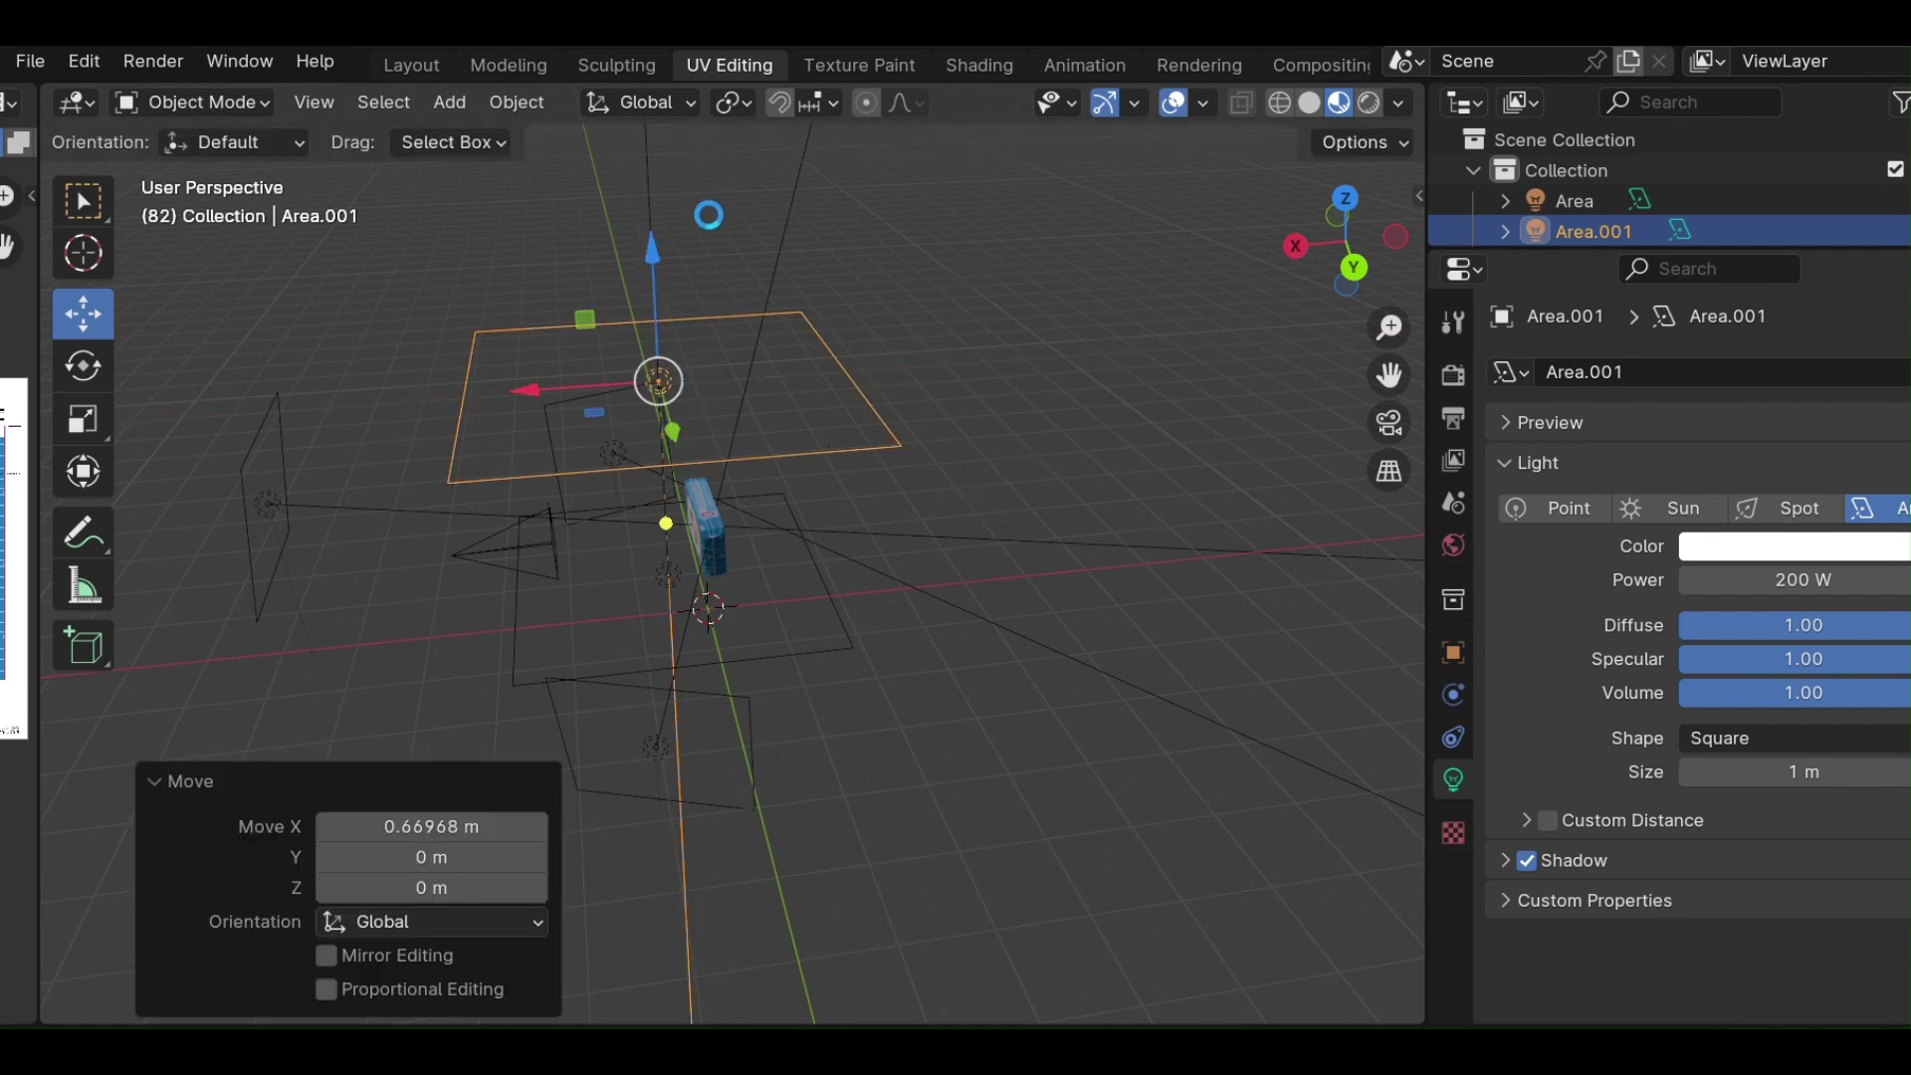
# Test-render the scene with the adjusted lights.
pyautogui.click(153, 61)
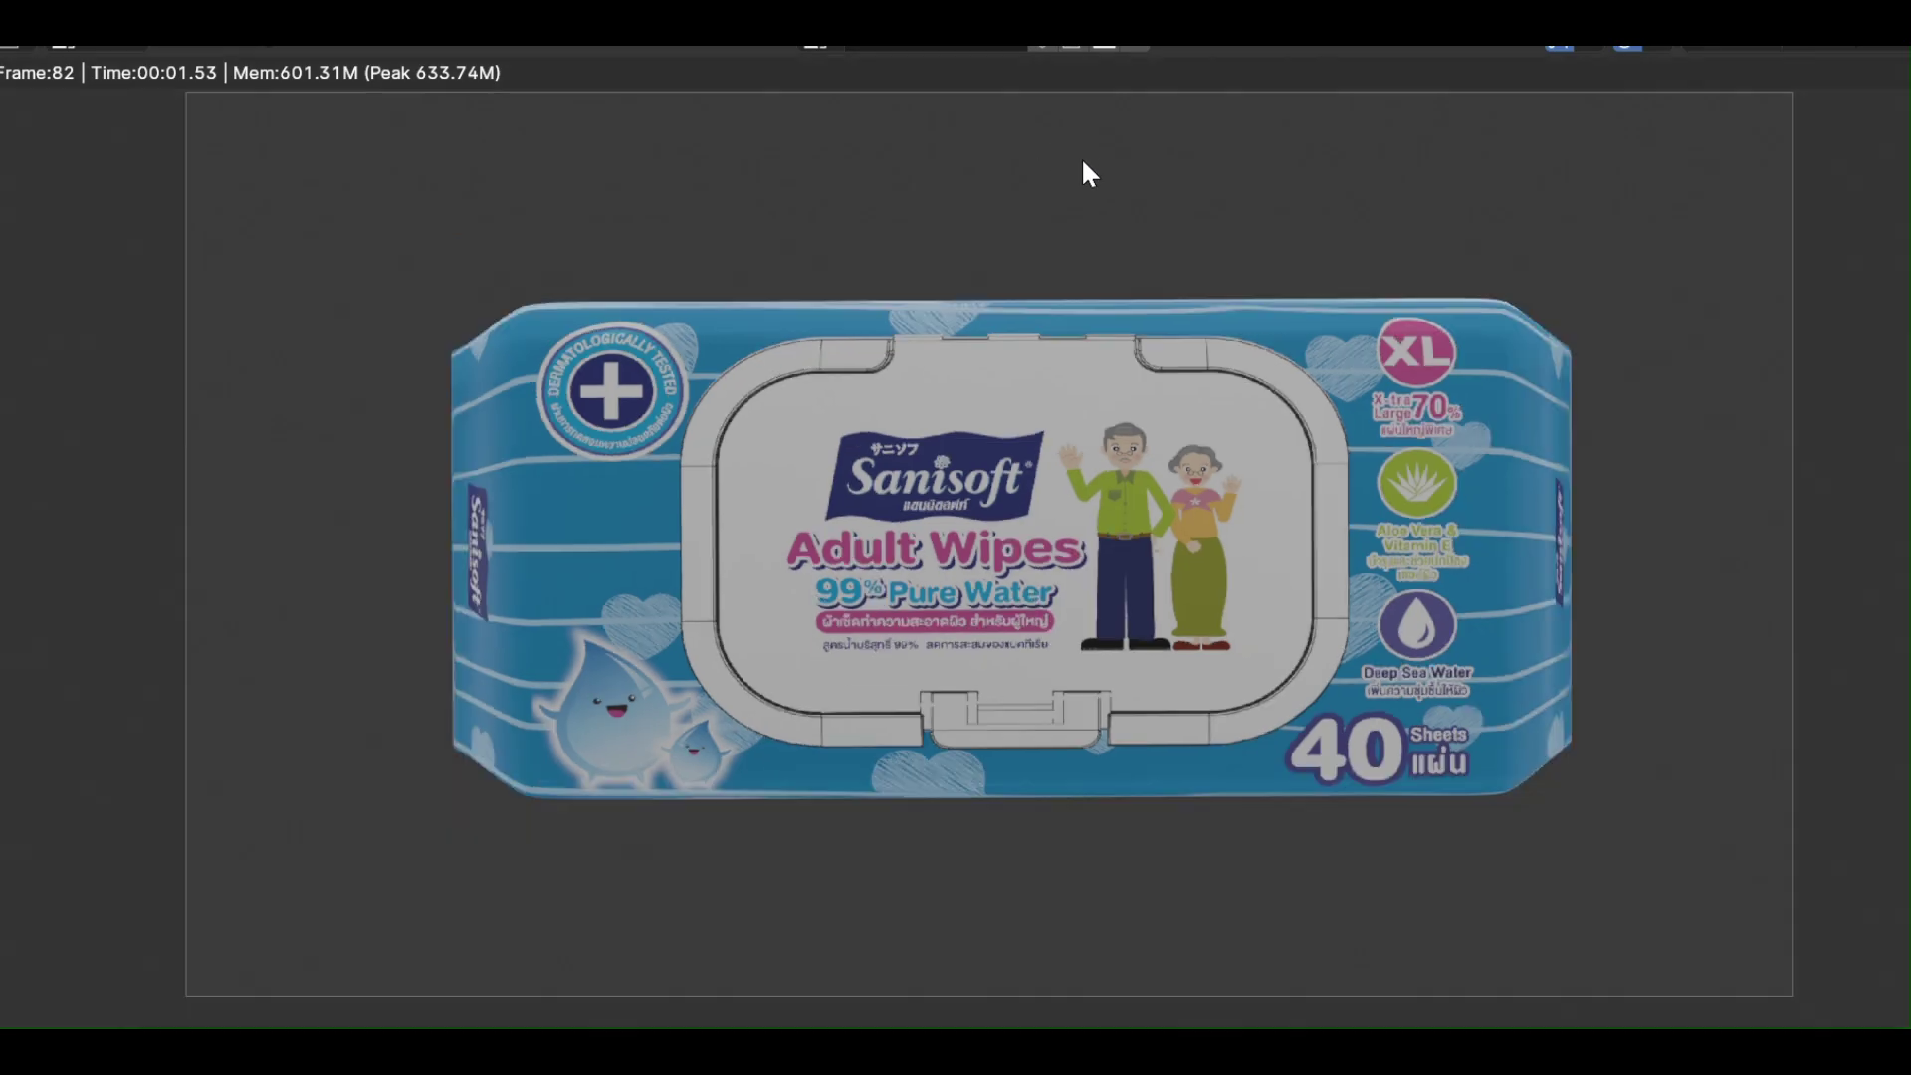
pyautogui.scroll(1, 1366, 483)
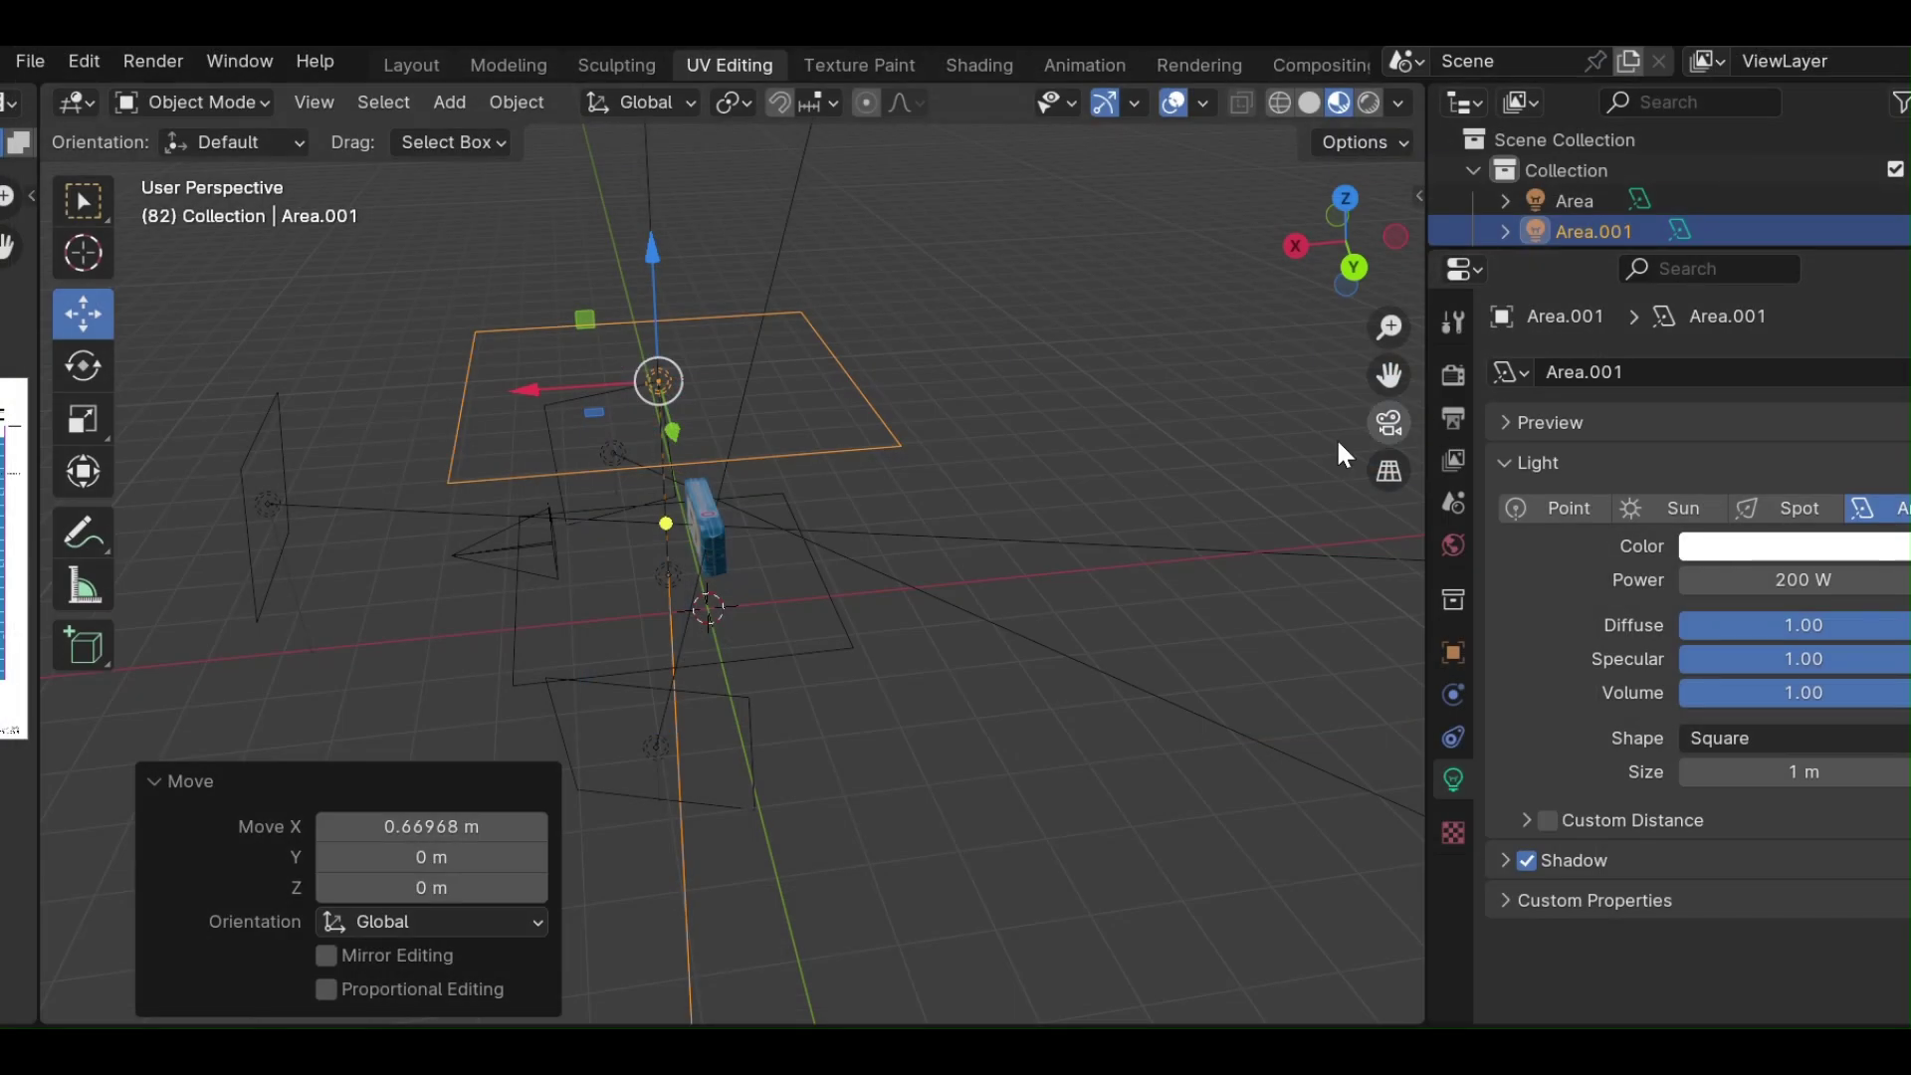
pyautogui.click(263, 515)
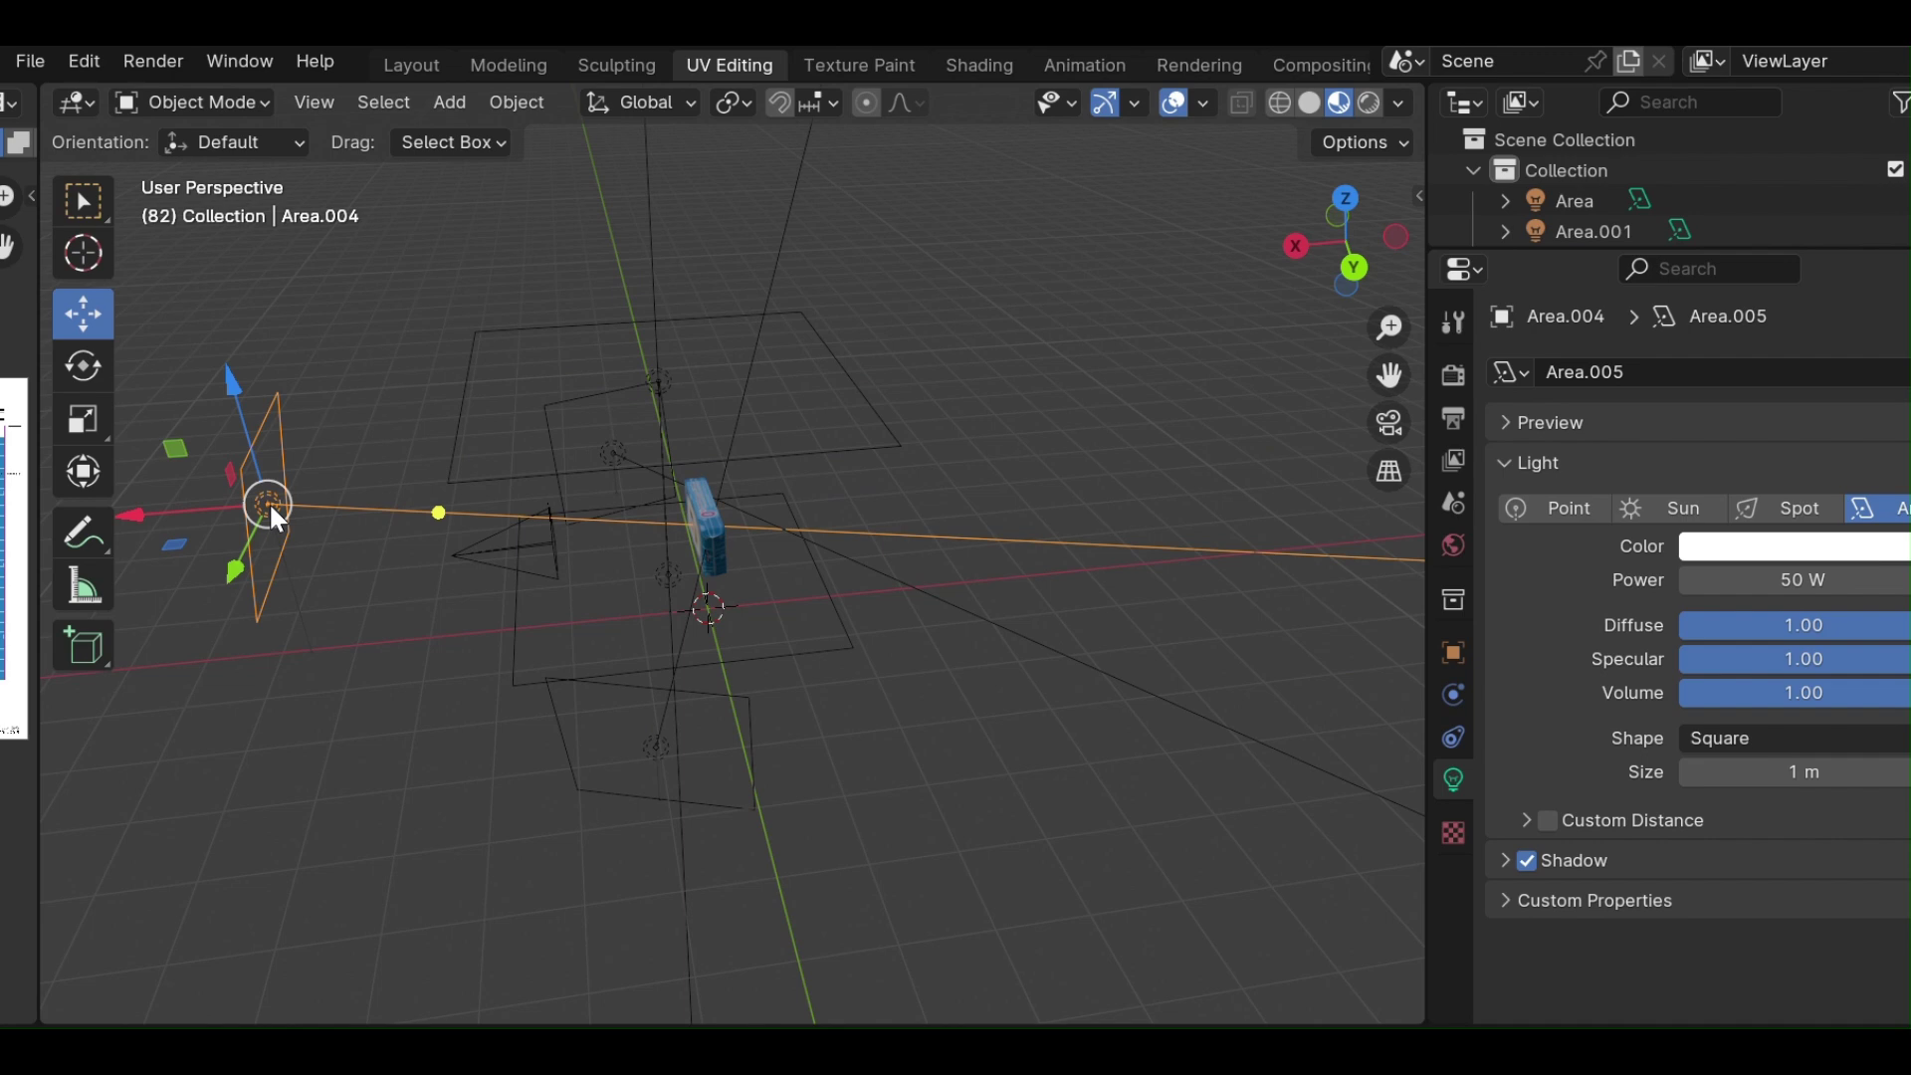
# Render the wipes package from the camera and open Image > Save As for the result.
pyautogui.moveTo(503, 563)
pyautogui.mouseDown(button='middle')
pyautogui.moveTo(597, 563)
pyautogui.moveTo(697, 531)
pyautogui.mouseUp(button='middle')
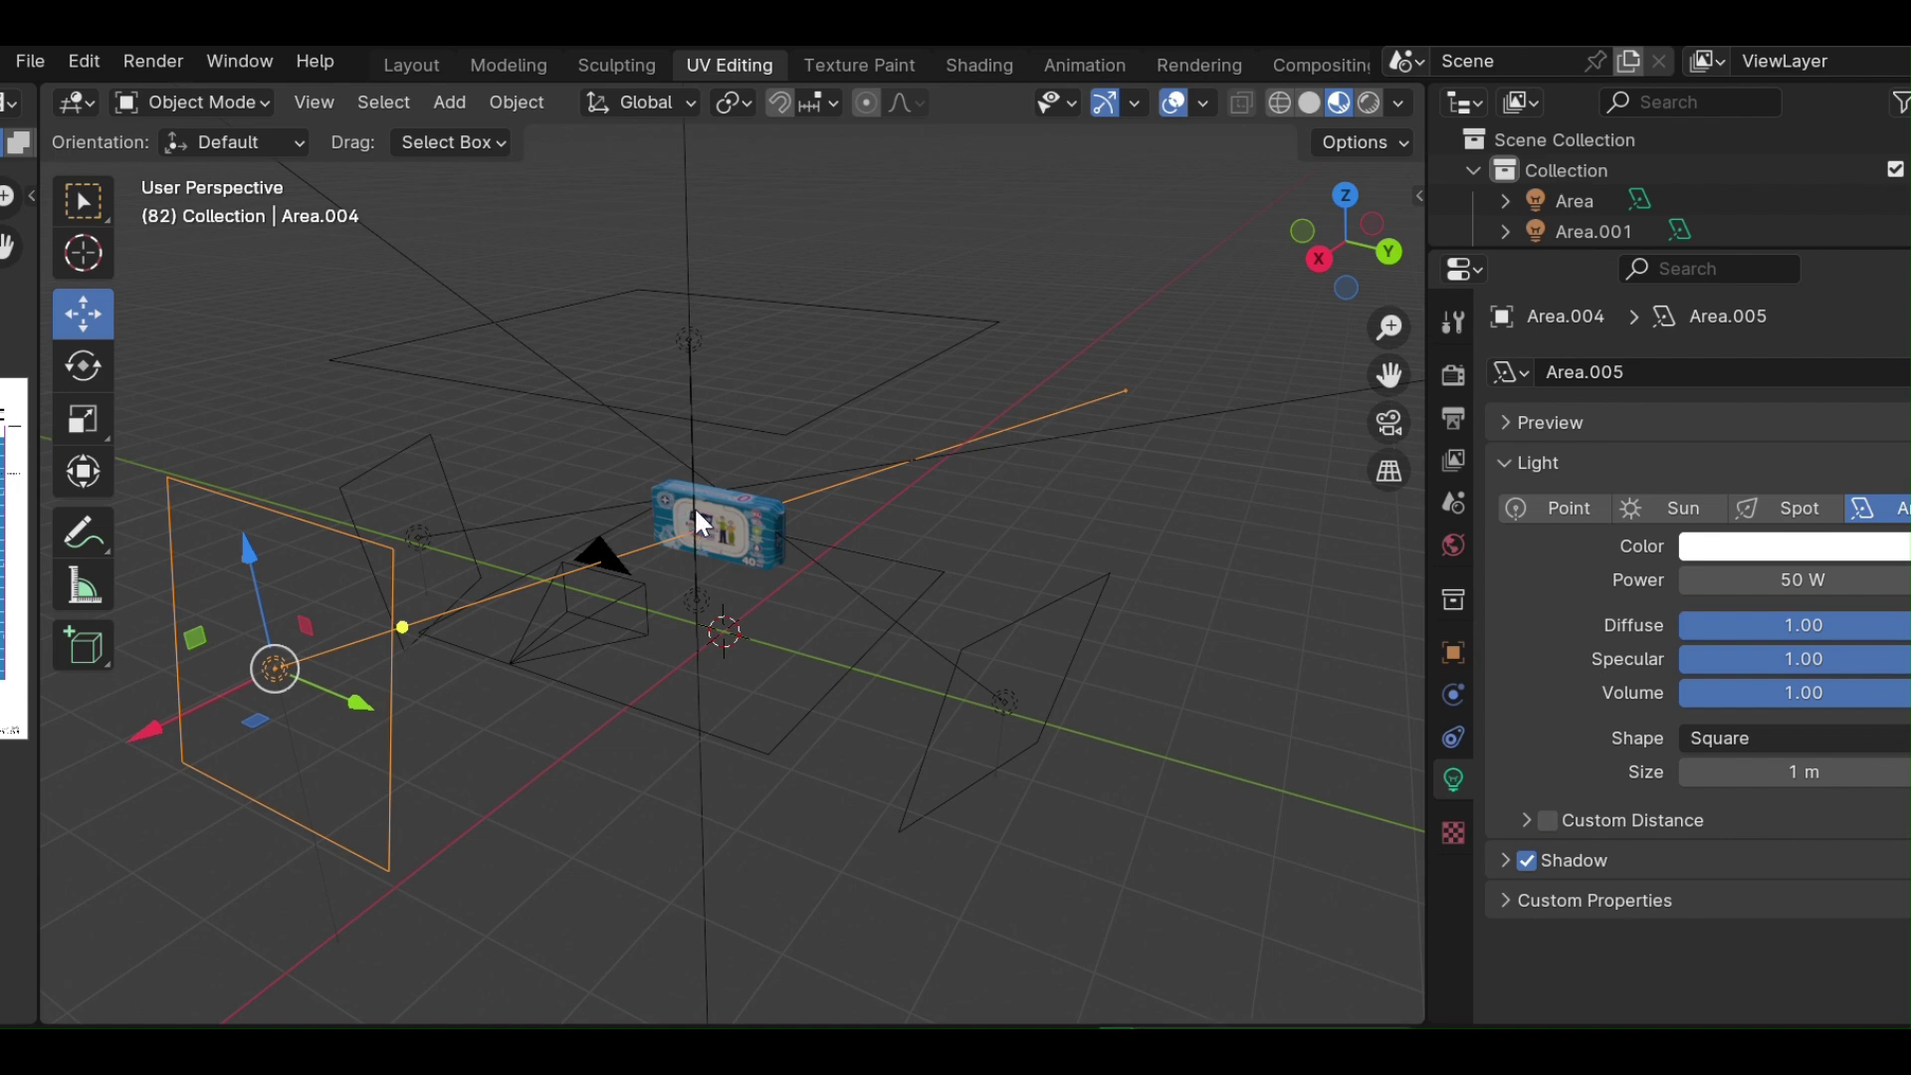
pyautogui.moveTo(641, 697)
pyautogui.mouseDown(button='middle')
pyautogui.moveTo(681, 750)
pyautogui.moveTo(663, 766)
pyautogui.mouseUp(button='middle')
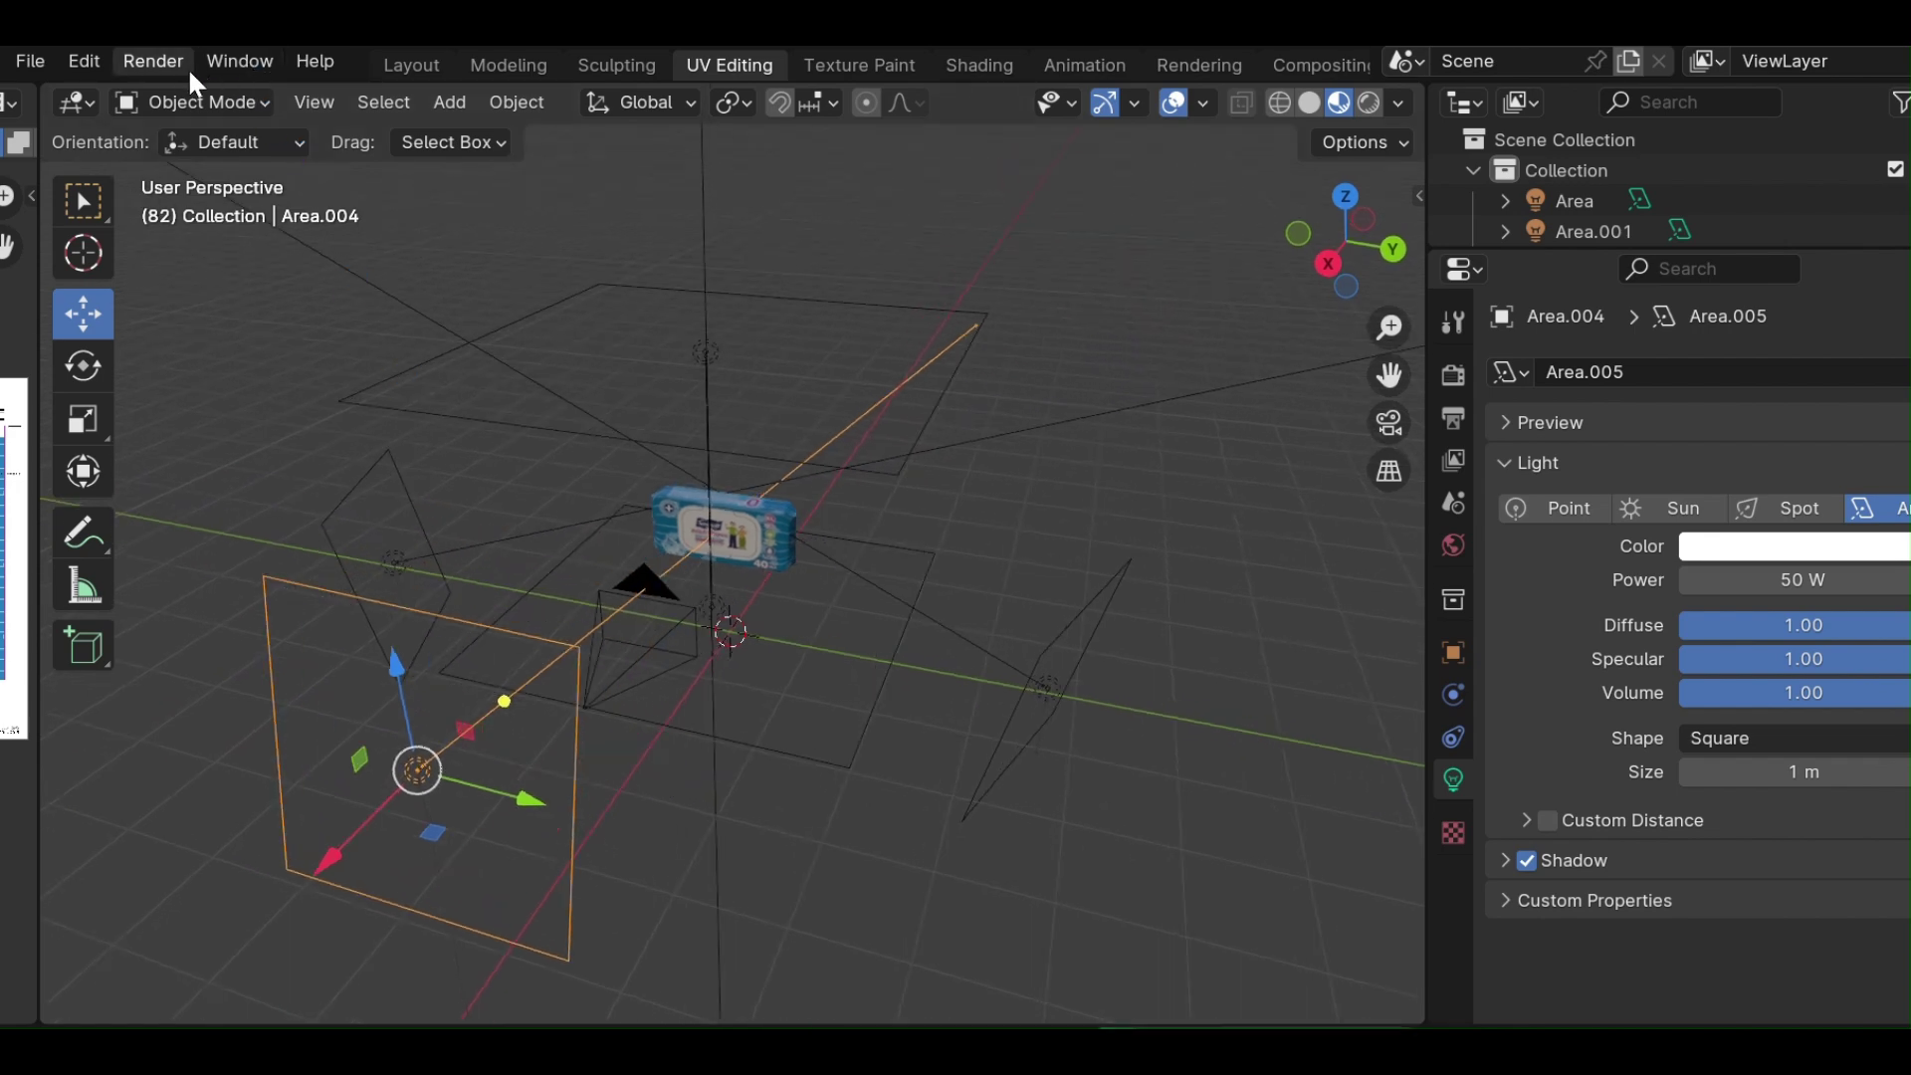
pyautogui.click(150, 65)
pyautogui.click(151, 104)
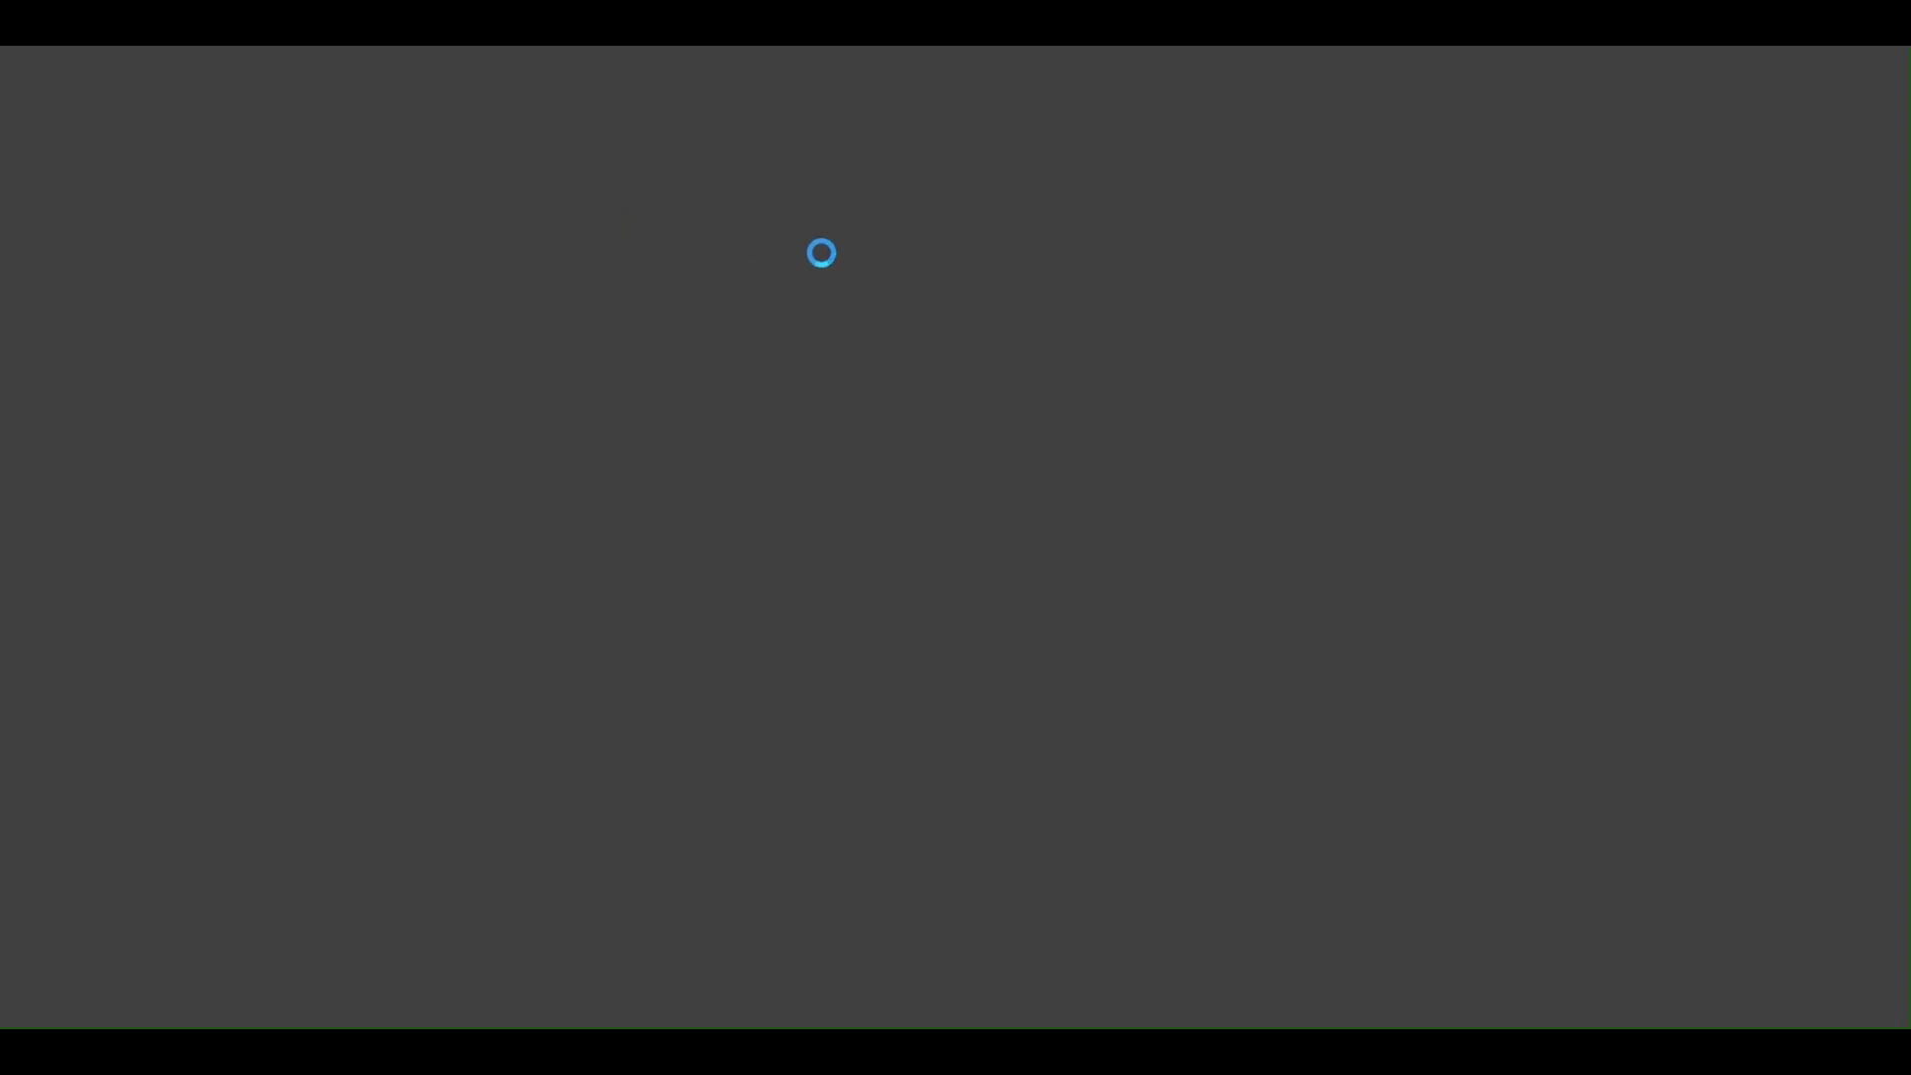
pyautogui.scroll(-4, 1000, 309)
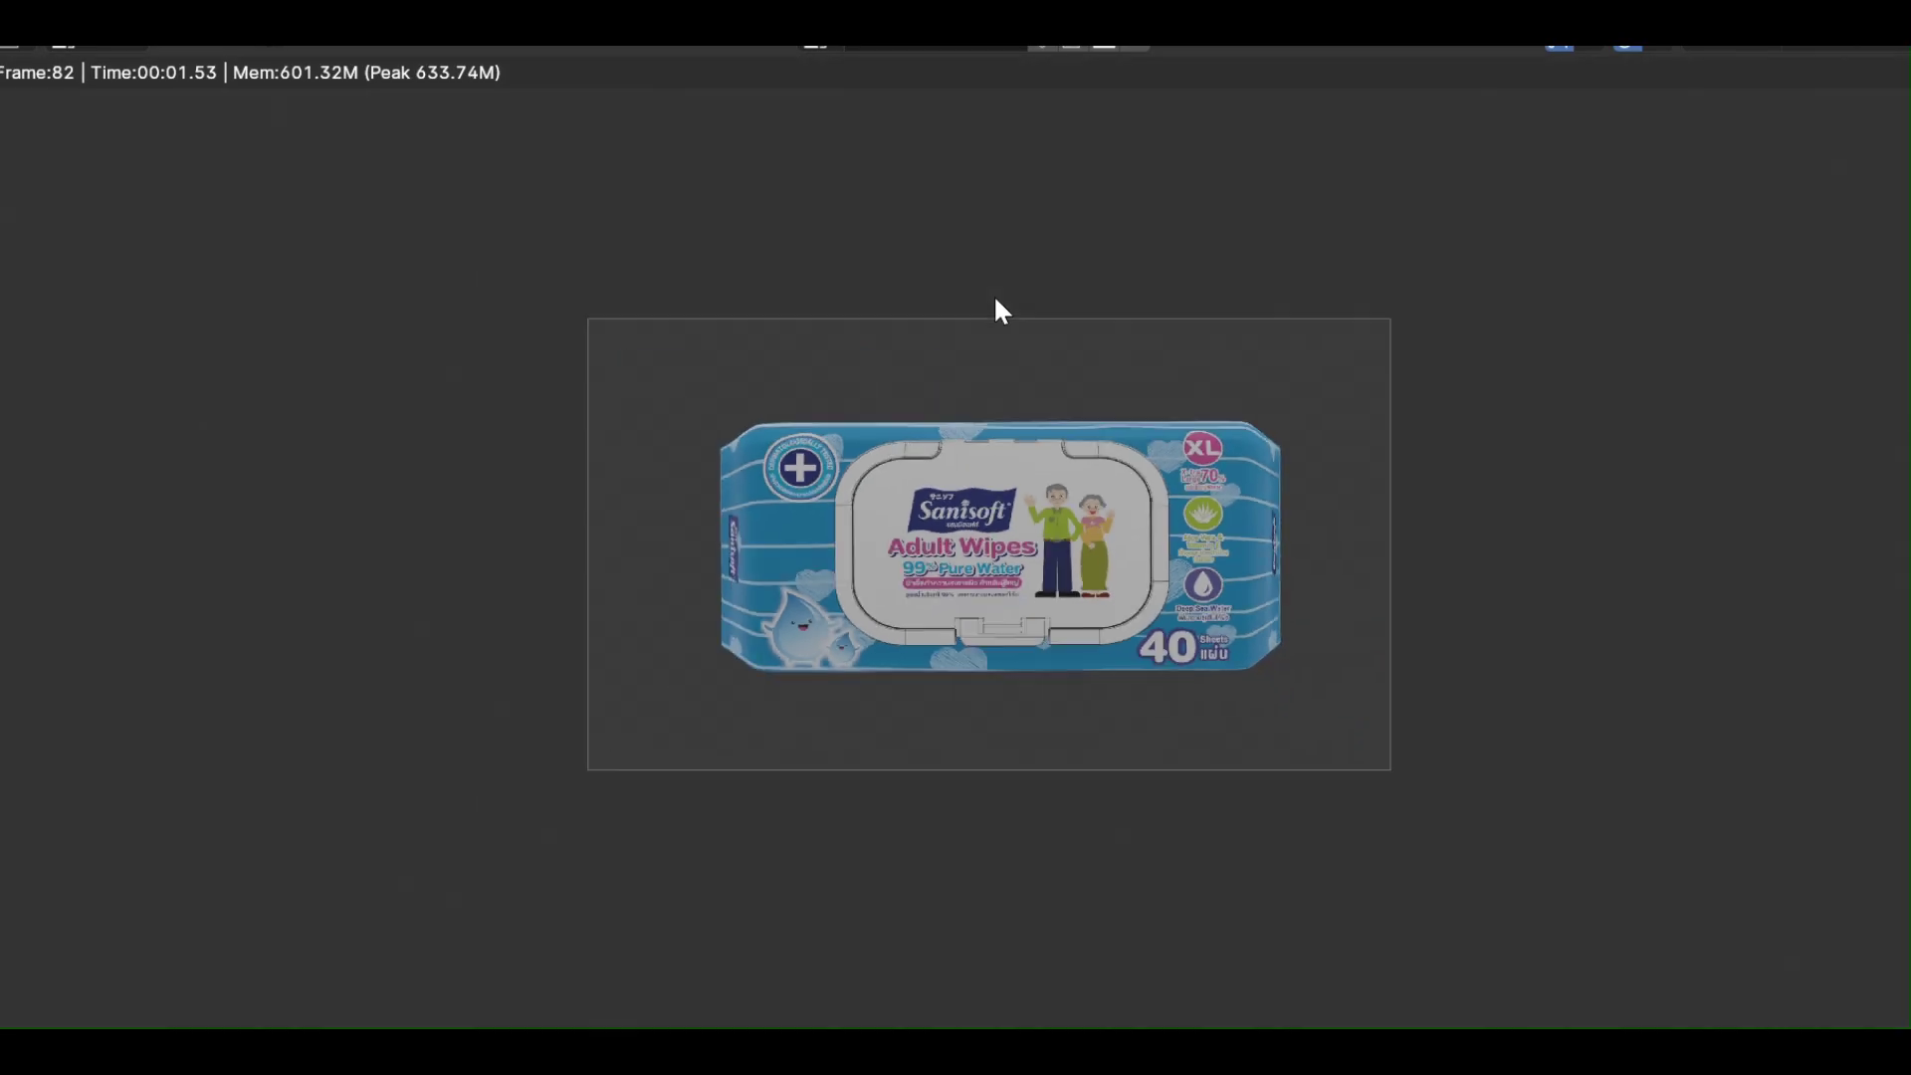
pyautogui.click(194, 45)
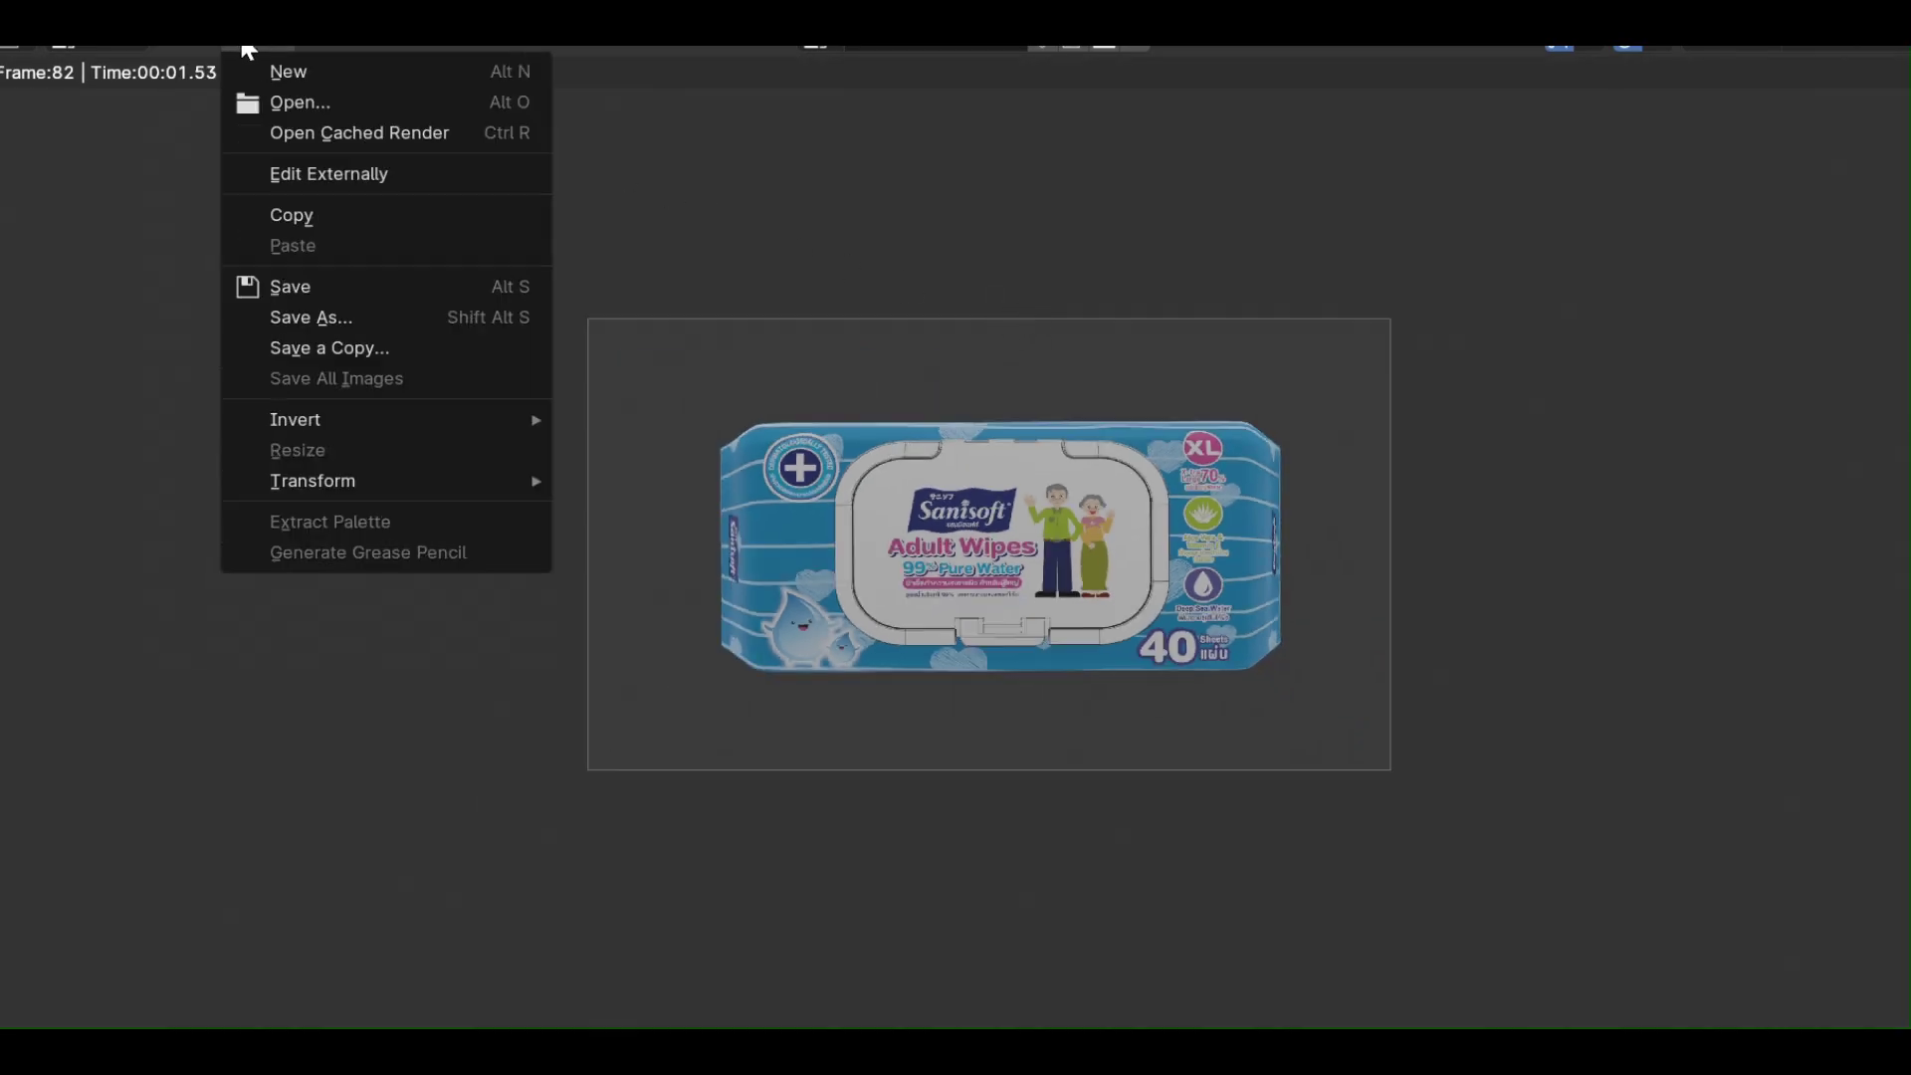
pyautogui.moveTo(199, 44)
pyautogui.click(299, 318)
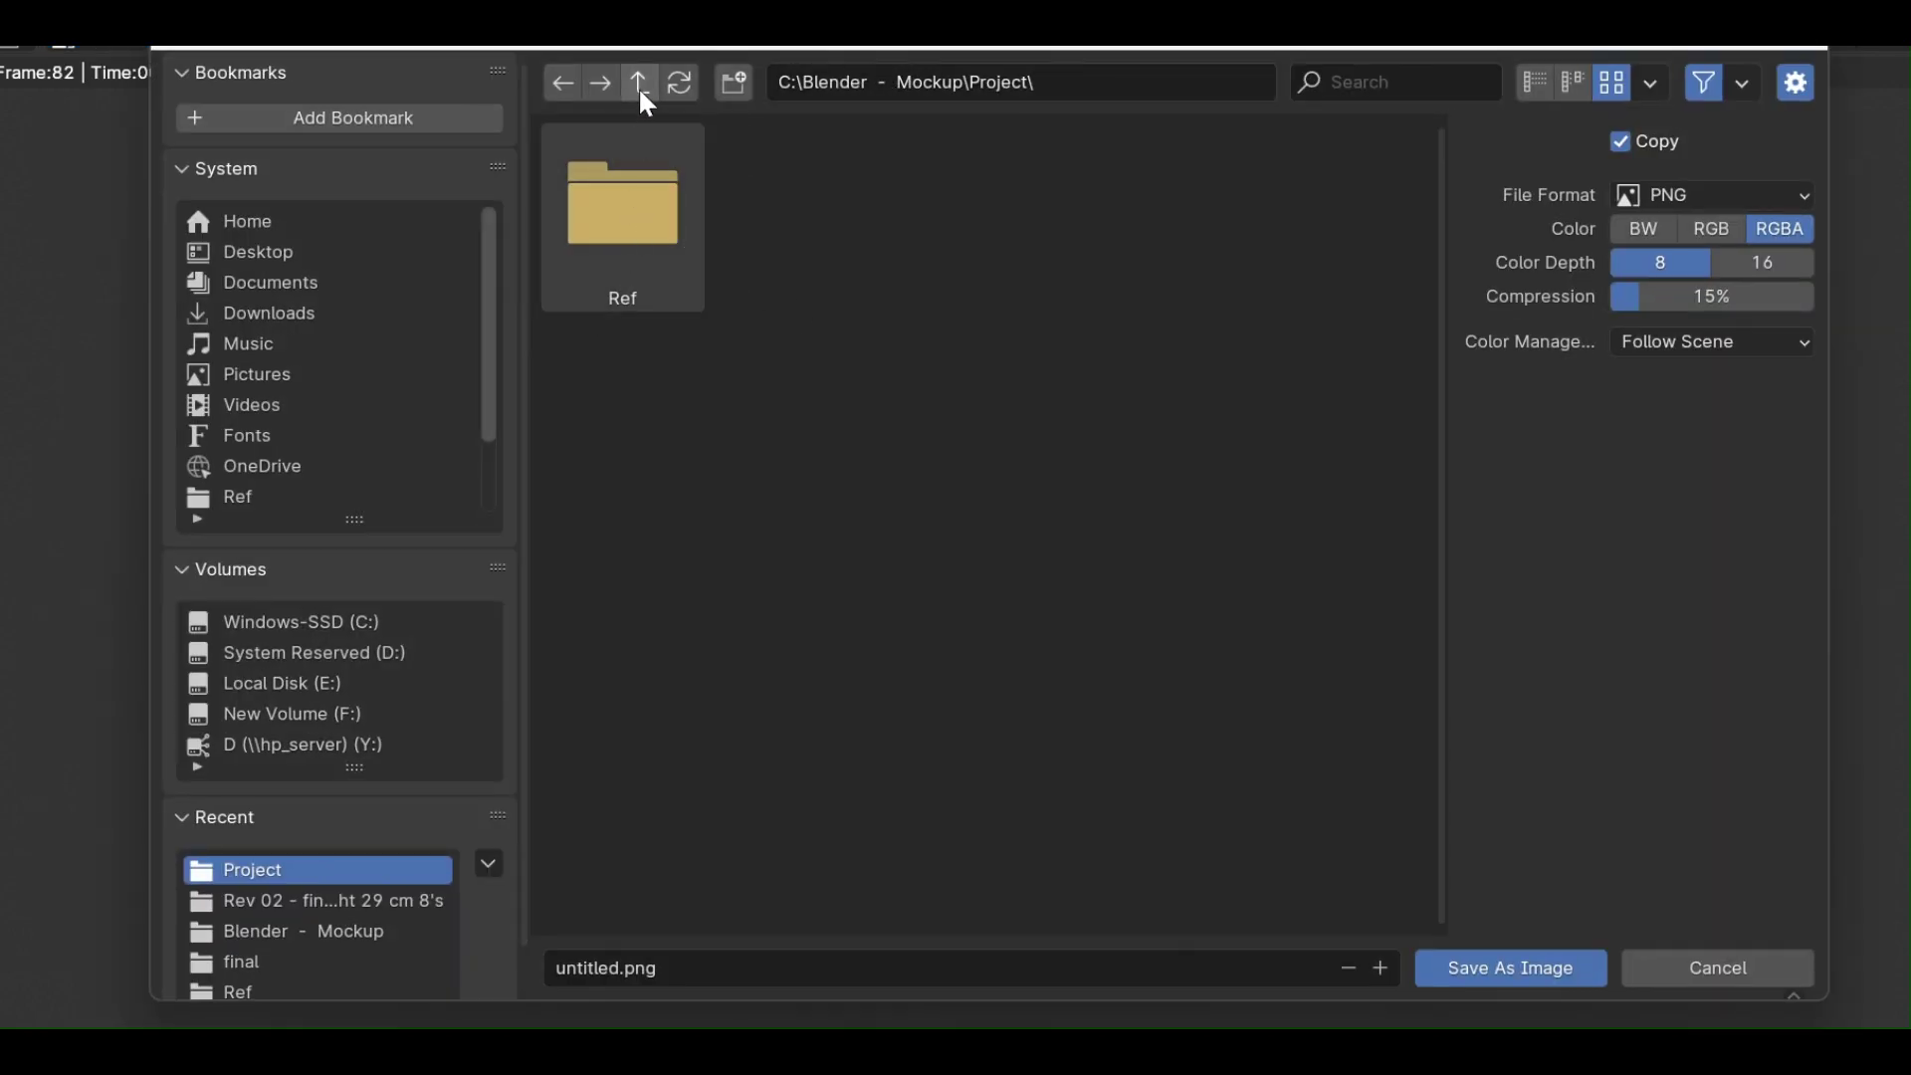
# Create a new 'Rev 03' folder with a Thai adult-wipes label inside the final folder.
pyautogui.click(644, 94)
pyautogui.doubleClick(642, 204)
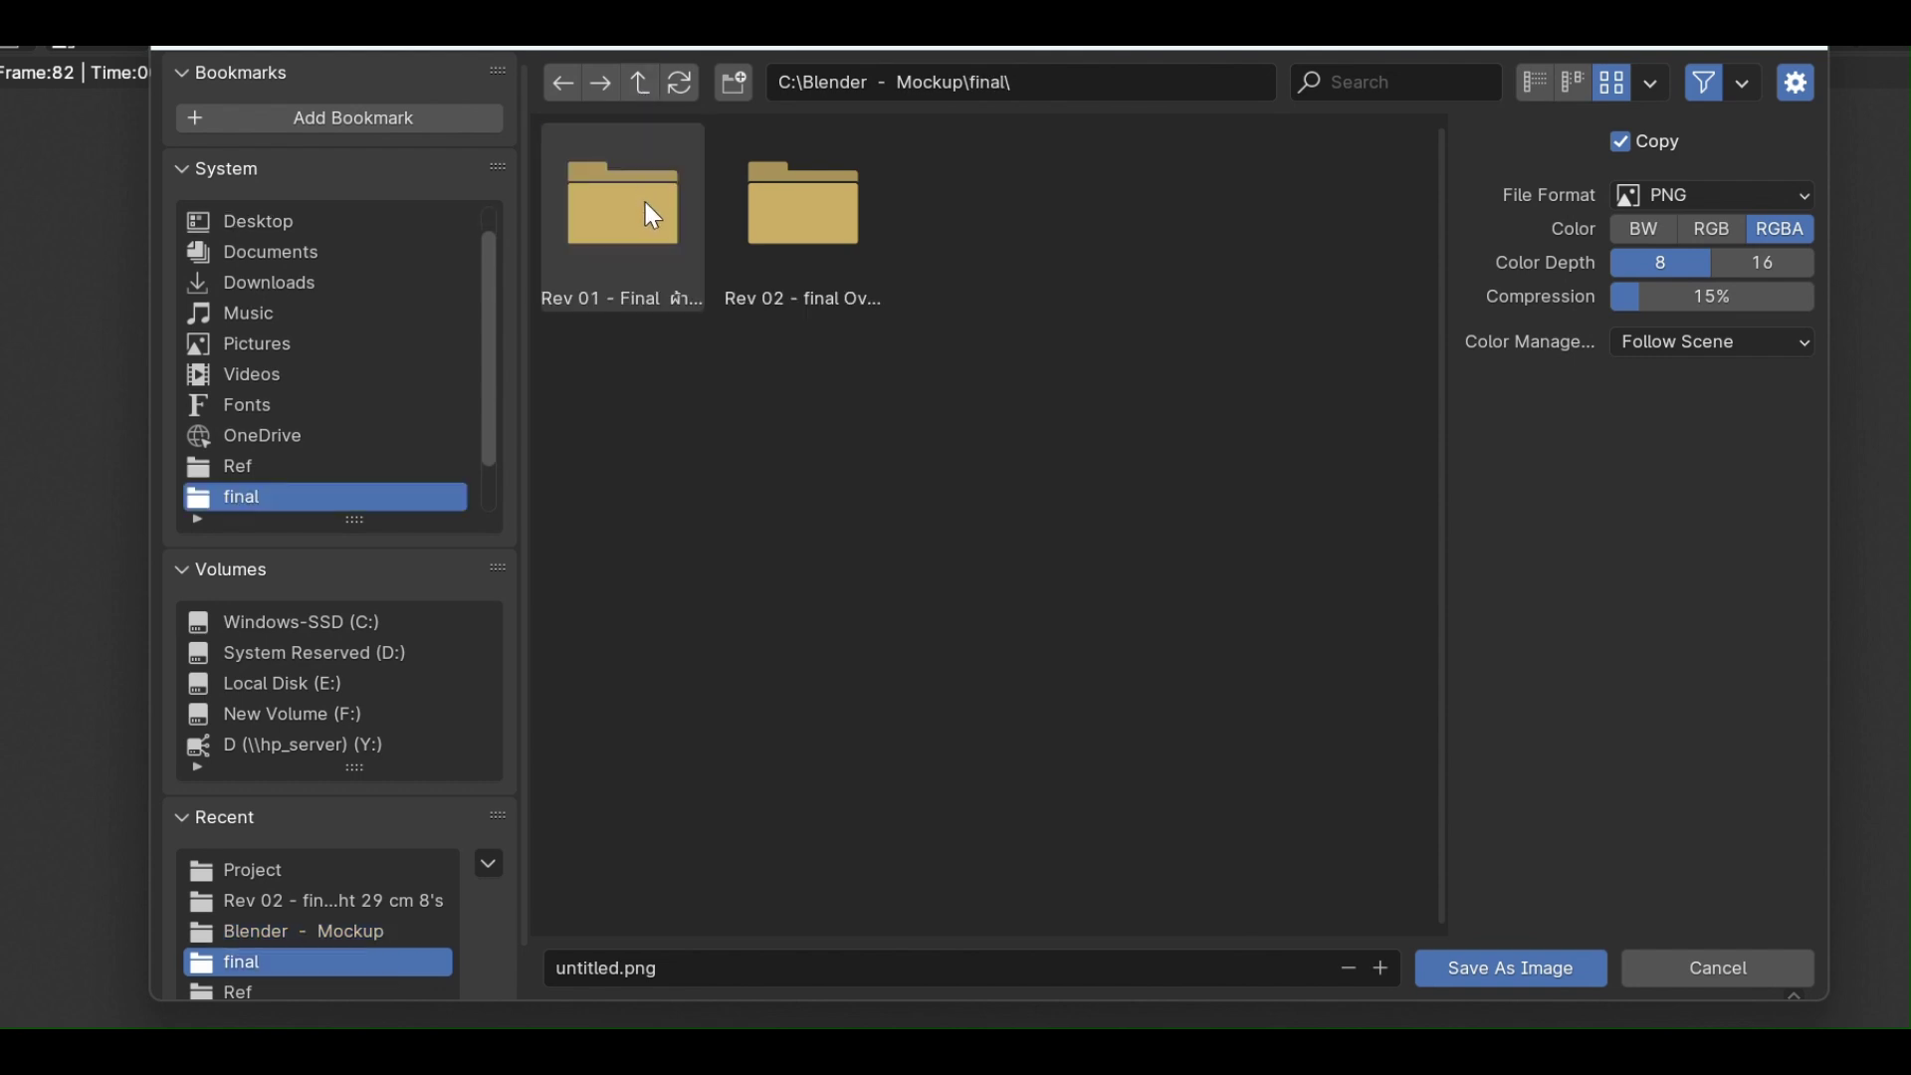
pyautogui.click(747, 85)
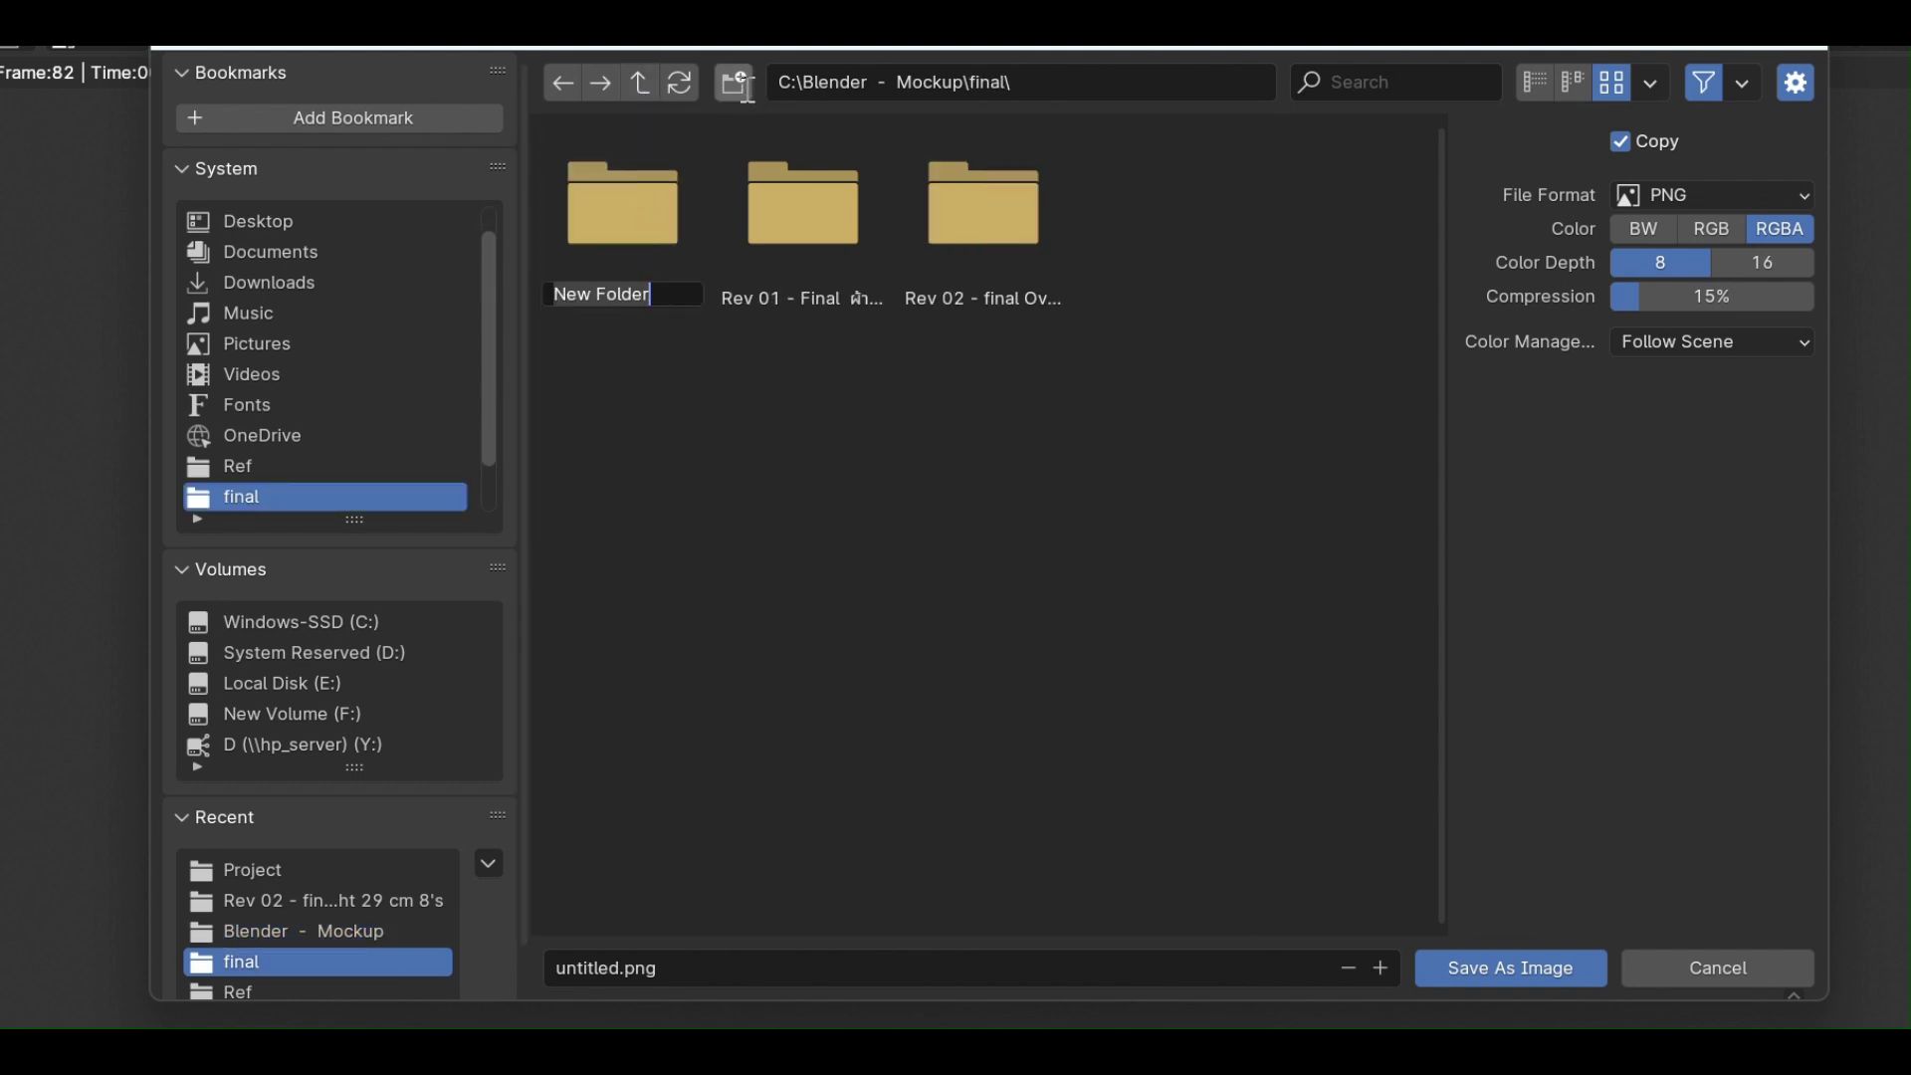
pyautogui.write('Rev')
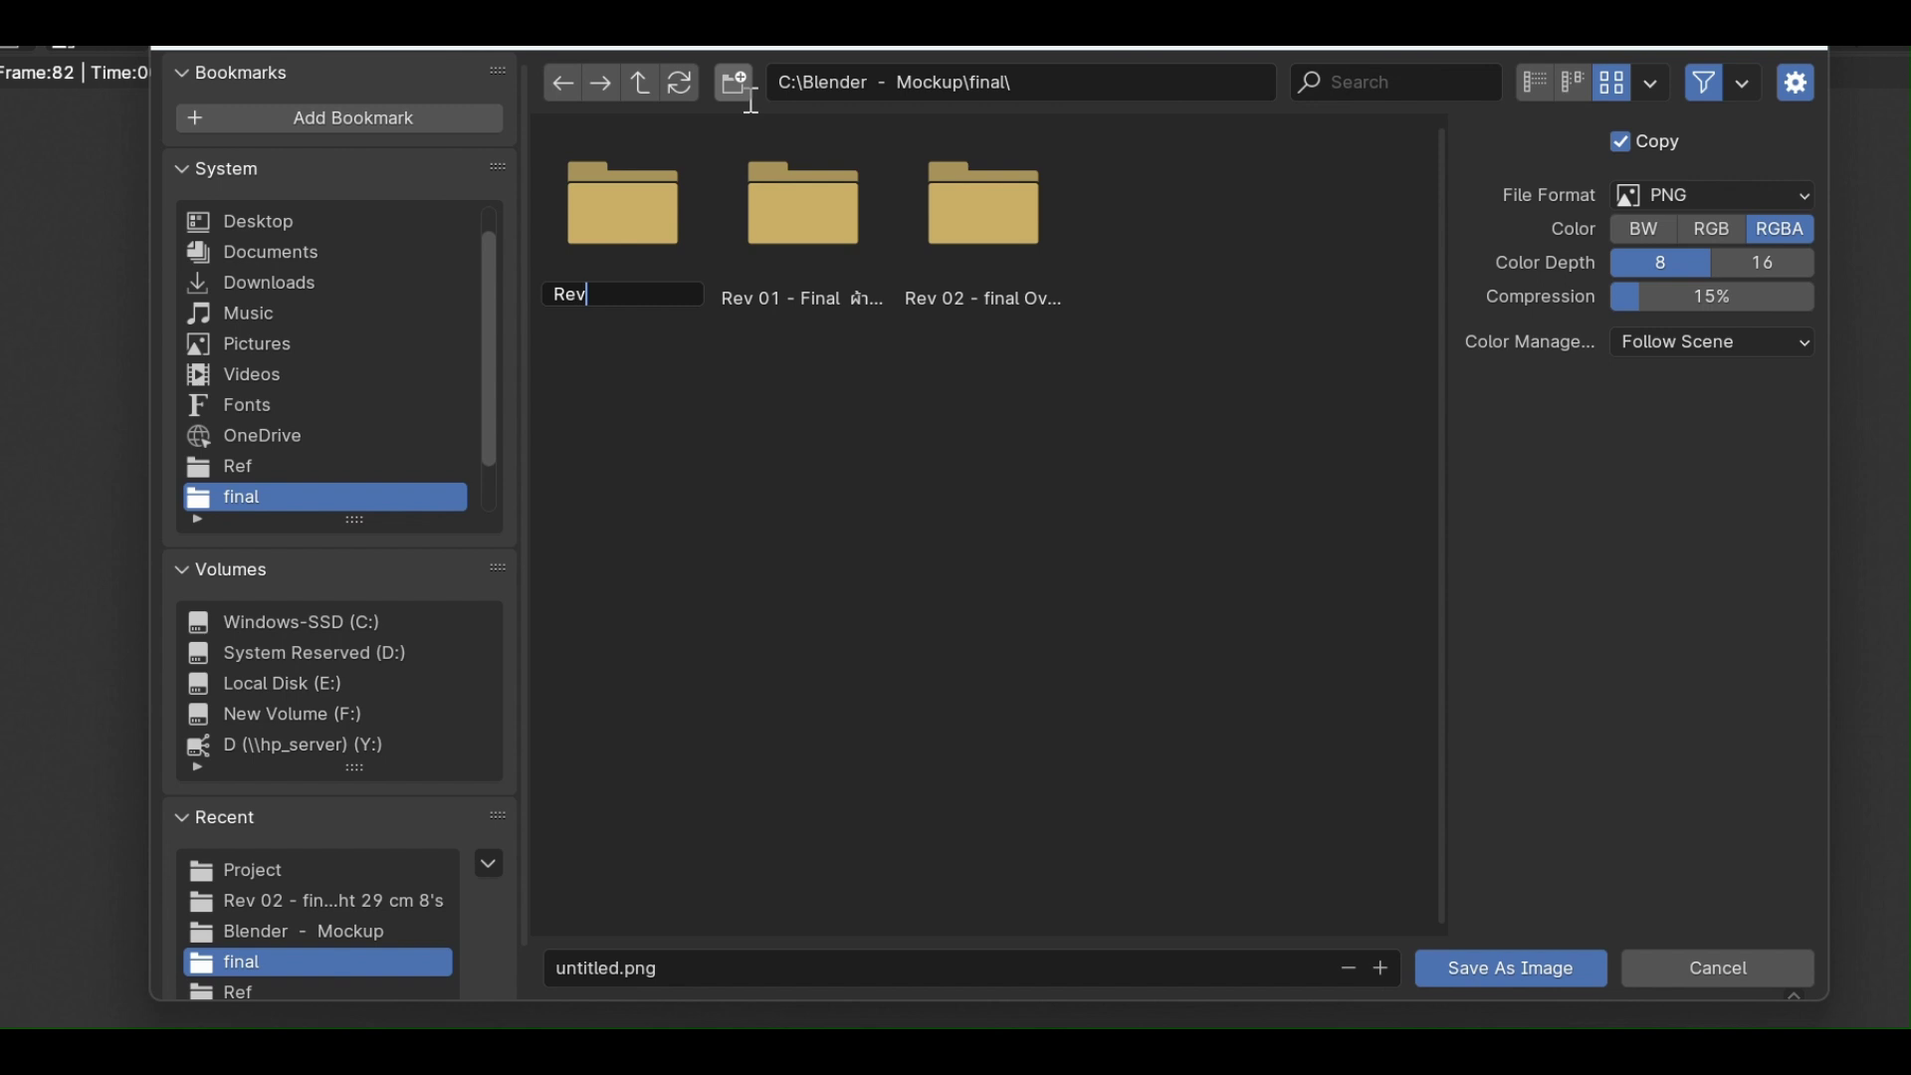
pyautogui.write(' 03')
pyautogui.write(' -')
pyautogui.write(' `')
pyautogui.write('ผ')
pyautogui.press('BackSpace')
pyautogui.press('BackSpace')
pyautogui.write('ผ้าเช็')
pyautogui.write('ดเ')
pyautogui.write('ด็ก')
pyautogui.press('BackSpace')
pyautogui.press('BackSpace')
pyautogui.press('BackSpace')
pyautogui.write('ผู้')
pyautogui.write('ใ')
pyautogui.write('หญ')
pyautogui.press('Return')
# Delete an accidental extra New Folder and open the Rev 03 folder.
pyautogui.click(748, 98)
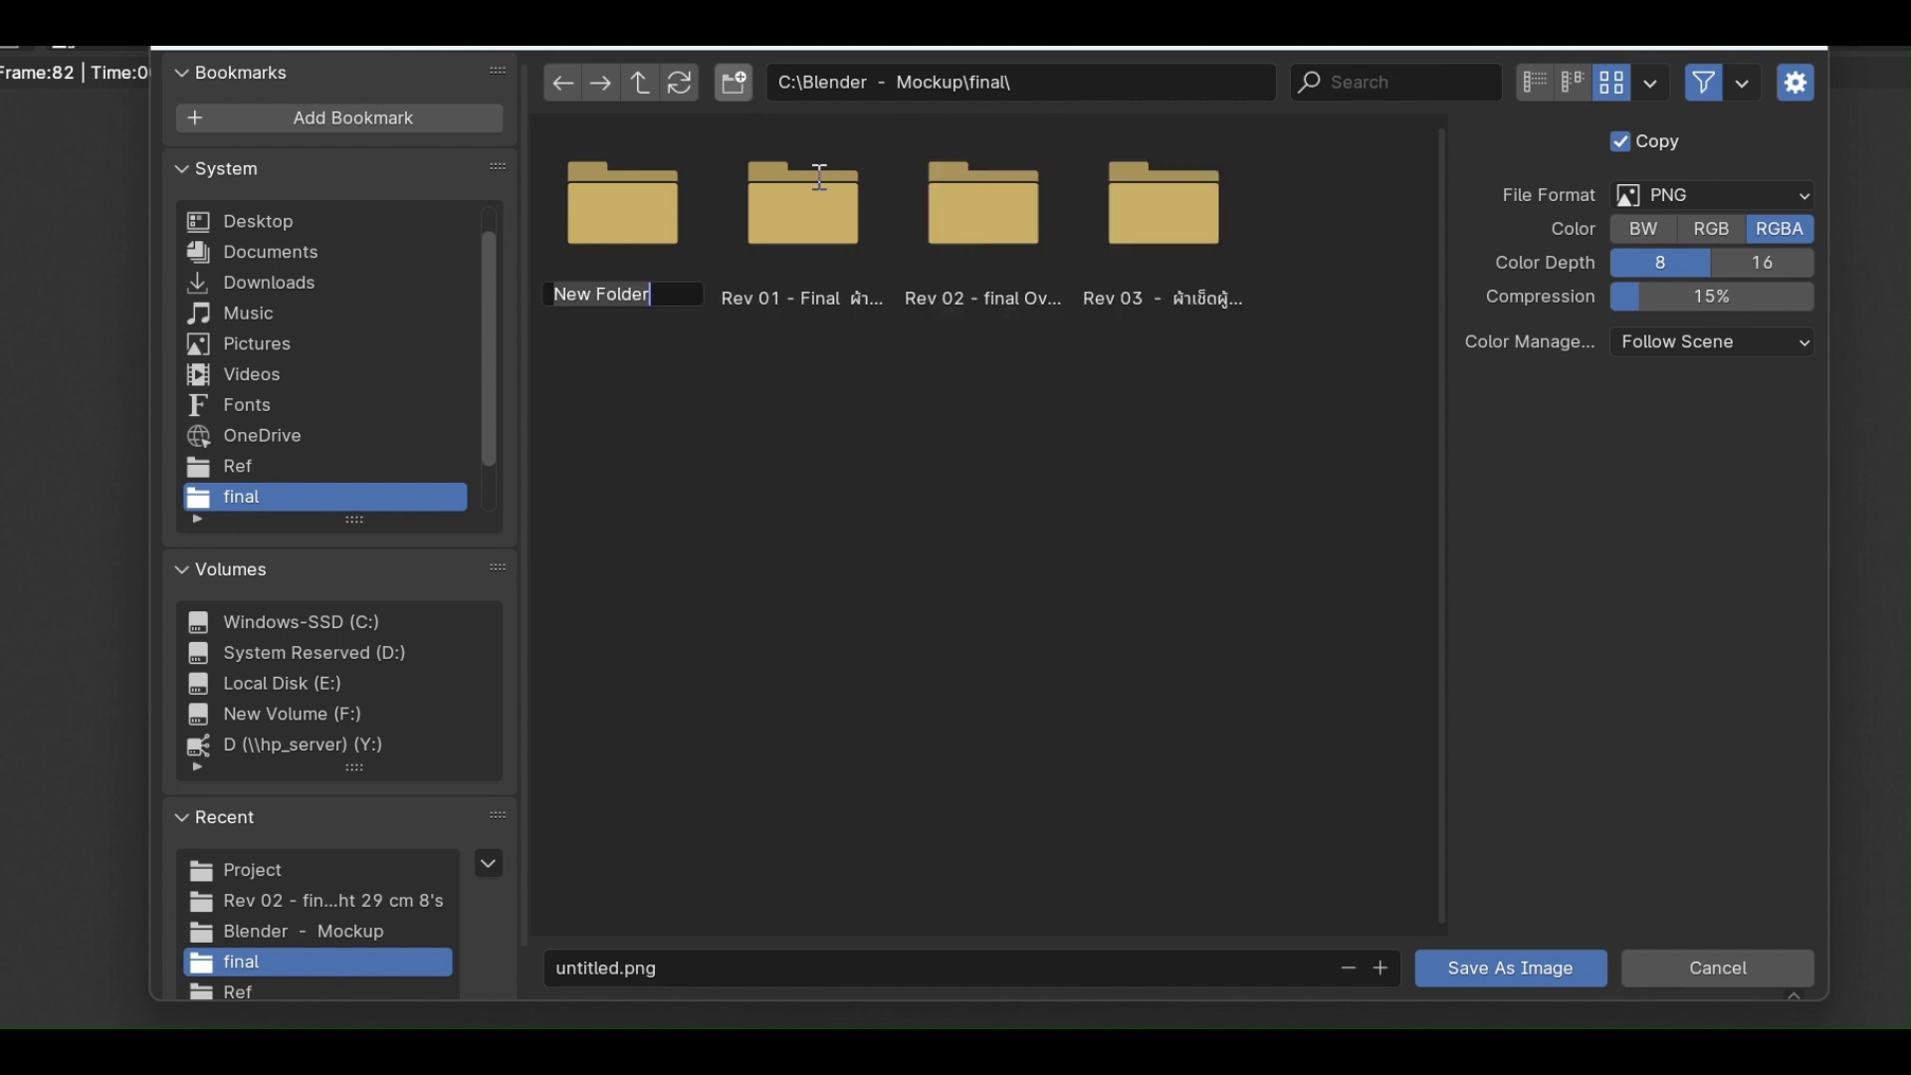
pyautogui.press('Return')
pyautogui.press('x')
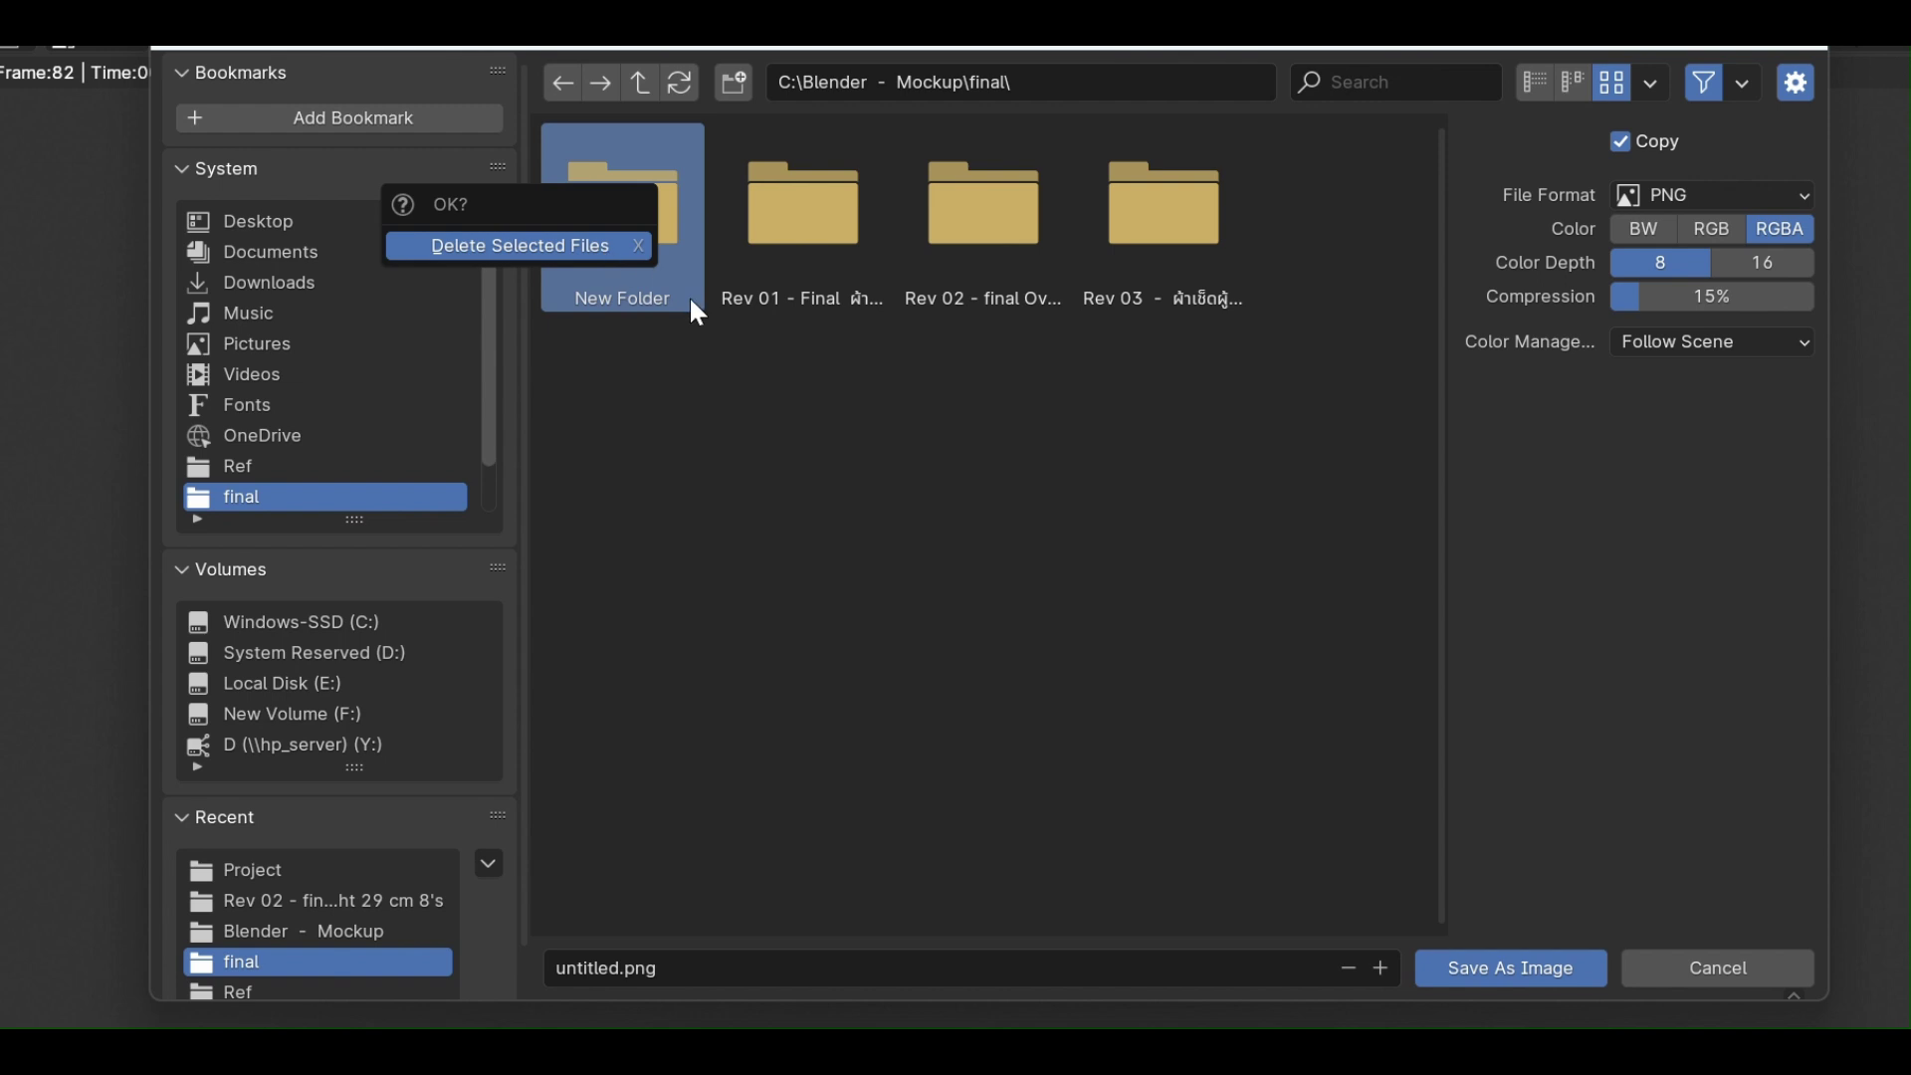
pyautogui.click(566, 249)
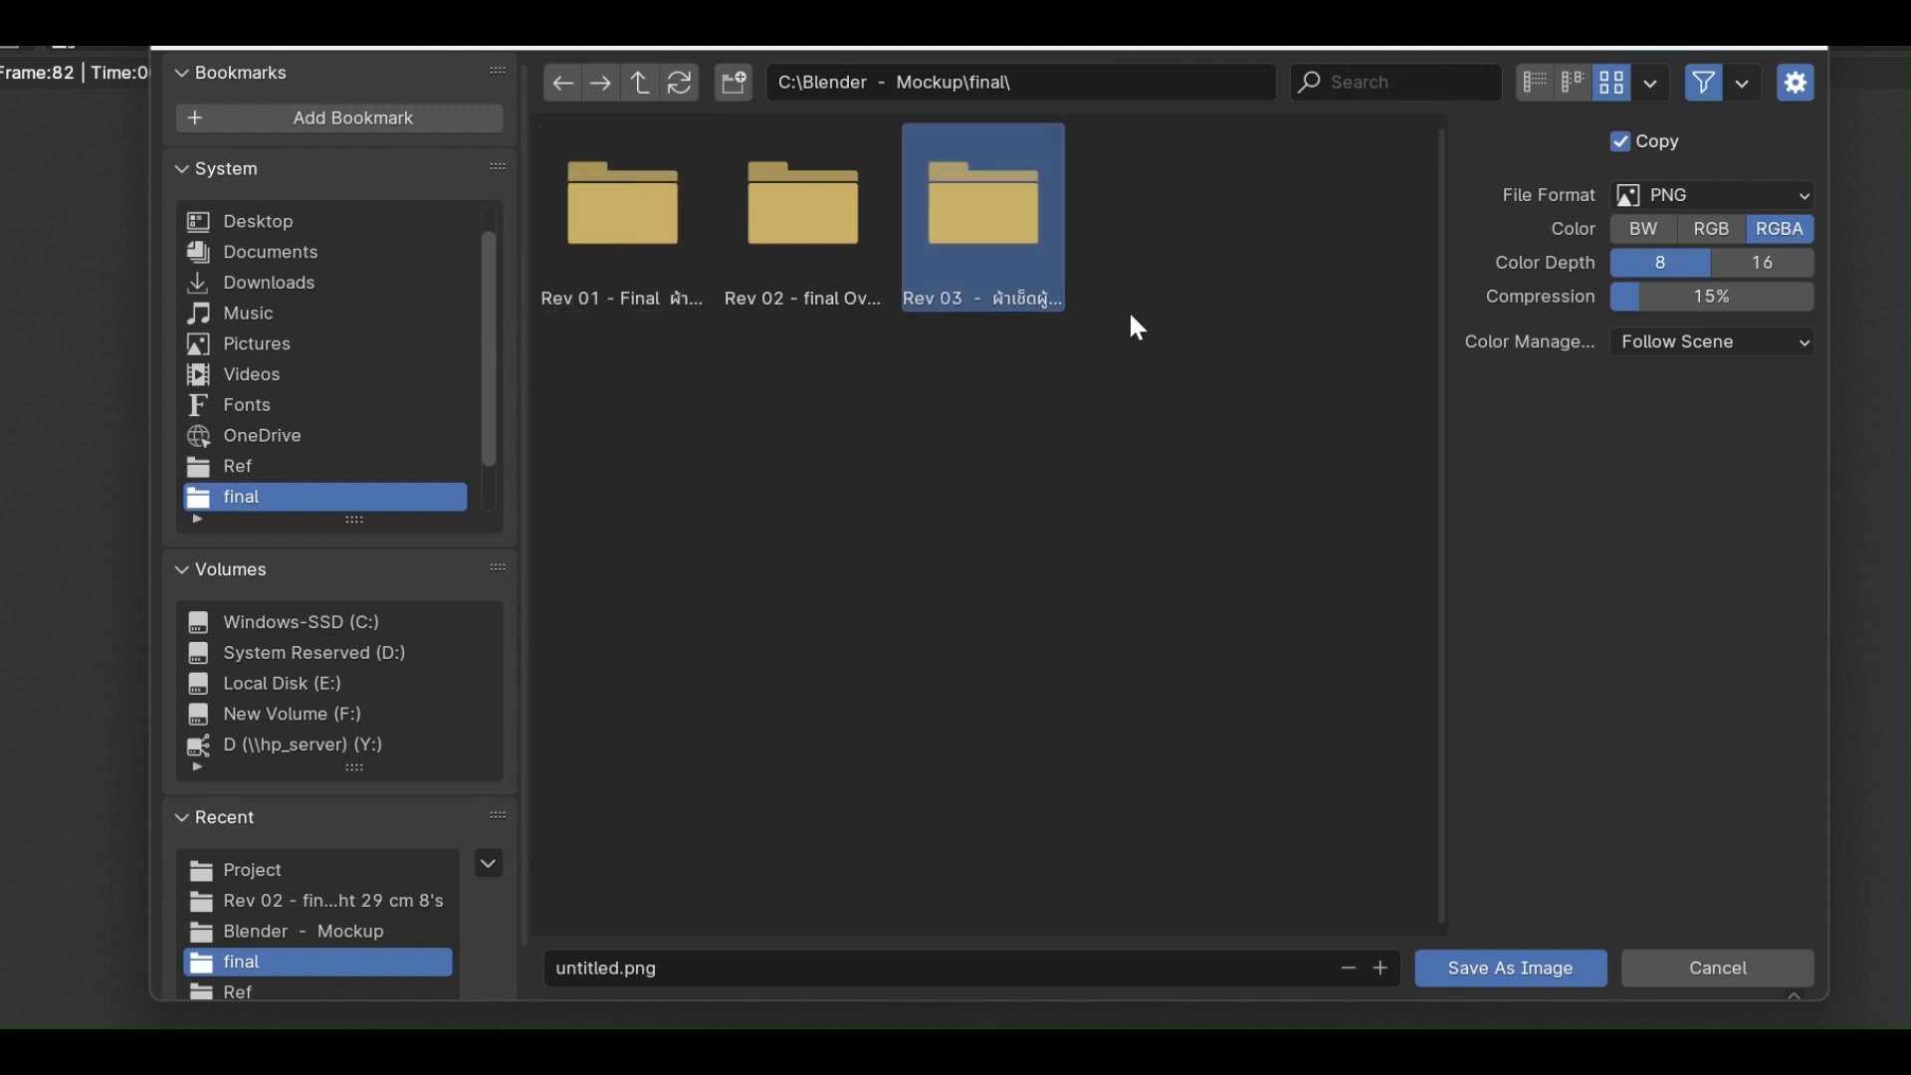
pyautogui.click(1583, 971)
# Save the render as 01.png in the Rev 03 folder.
pyautogui.click(819, 971)
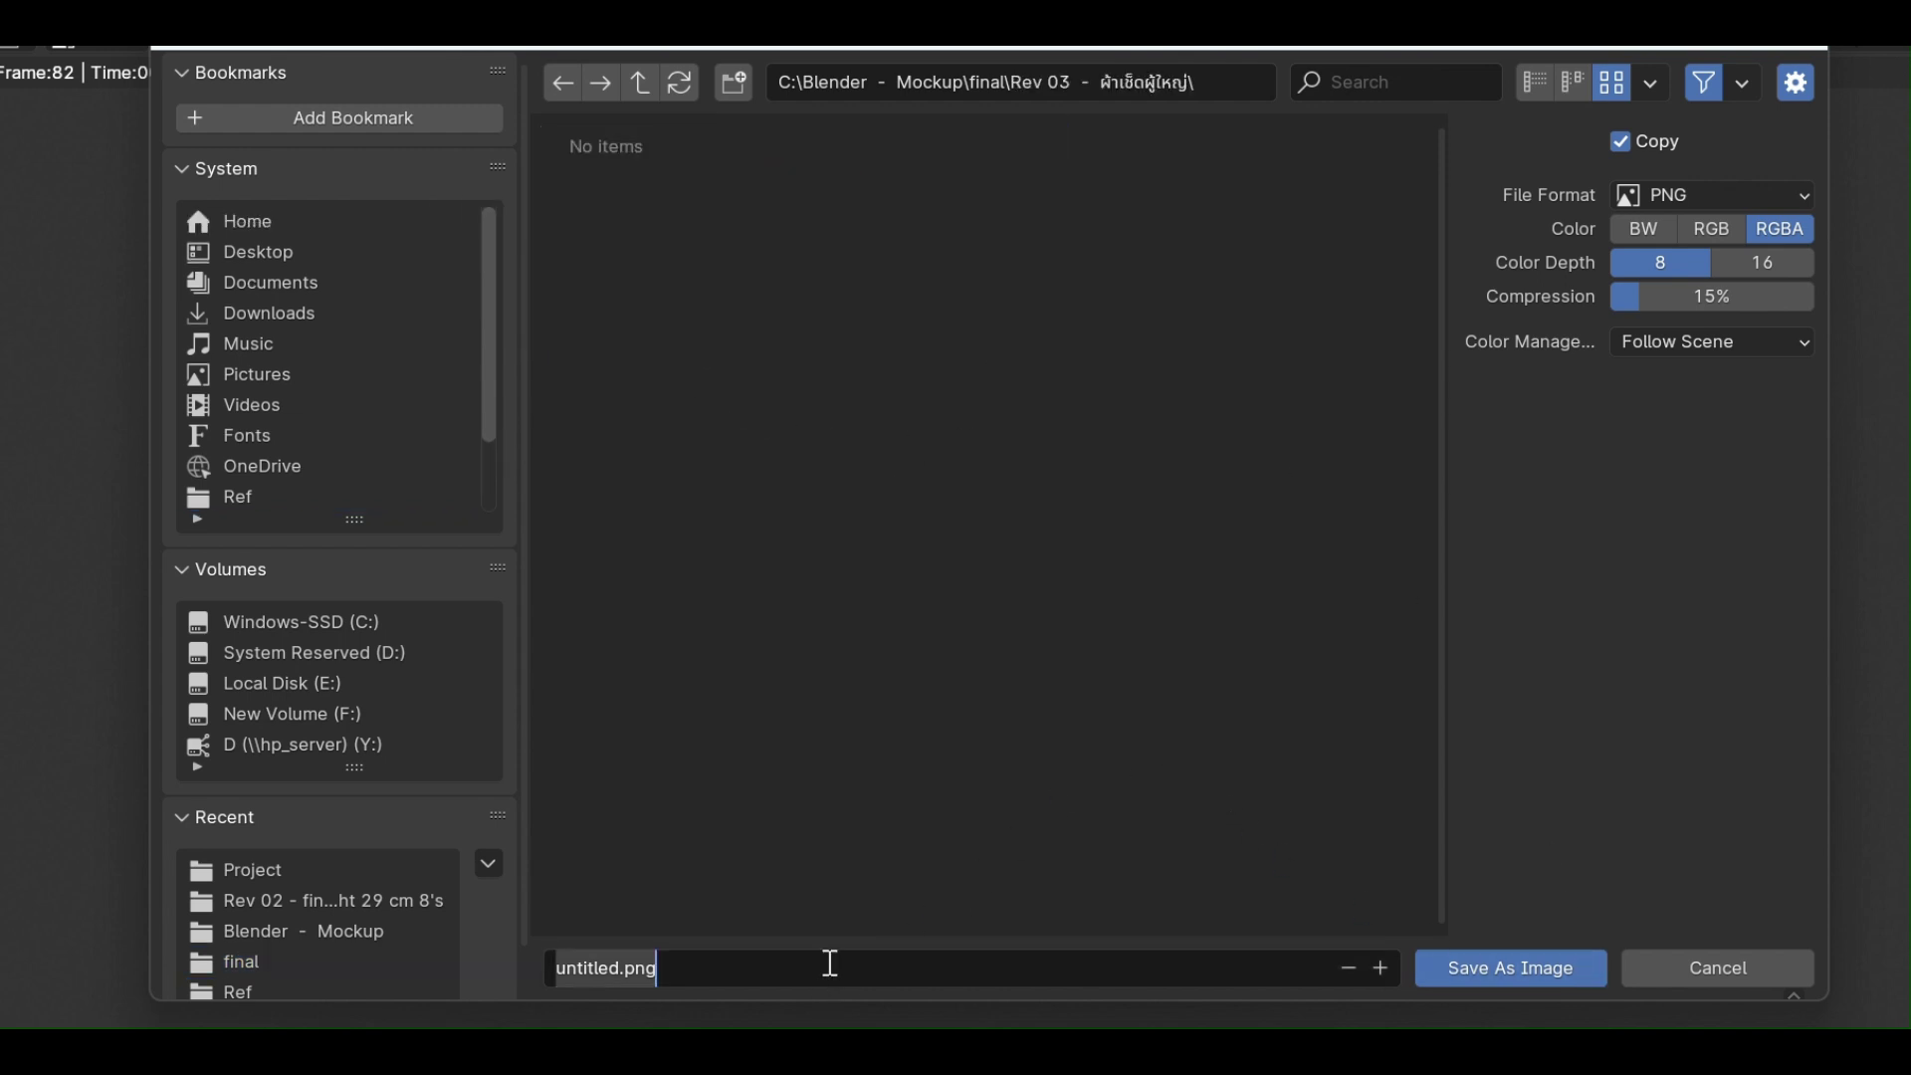
pyautogui.write('_01')
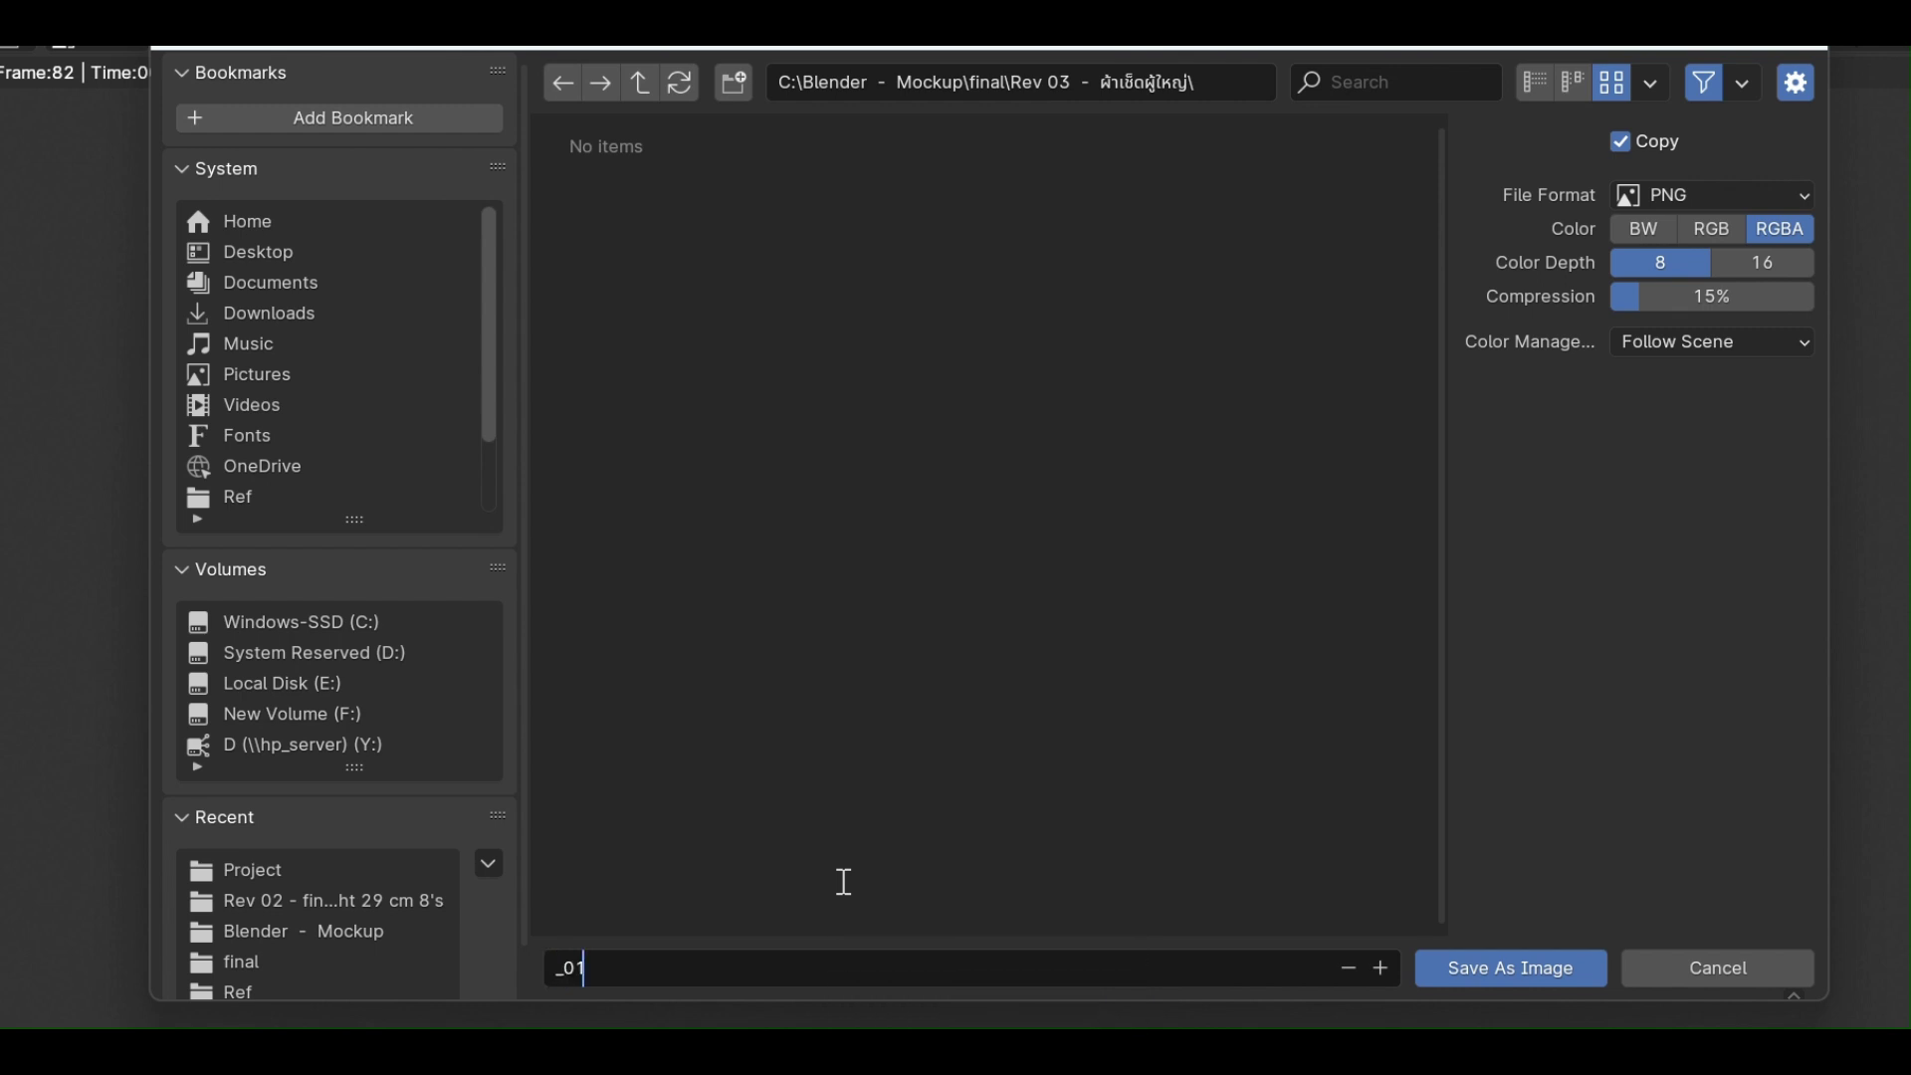
pyautogui.press('BackSpace')
pyautogui.press('BackSpace')
pyautogui.write('01')
pyautogui.click(846, 888)
pyautogui.click(1495, 962)
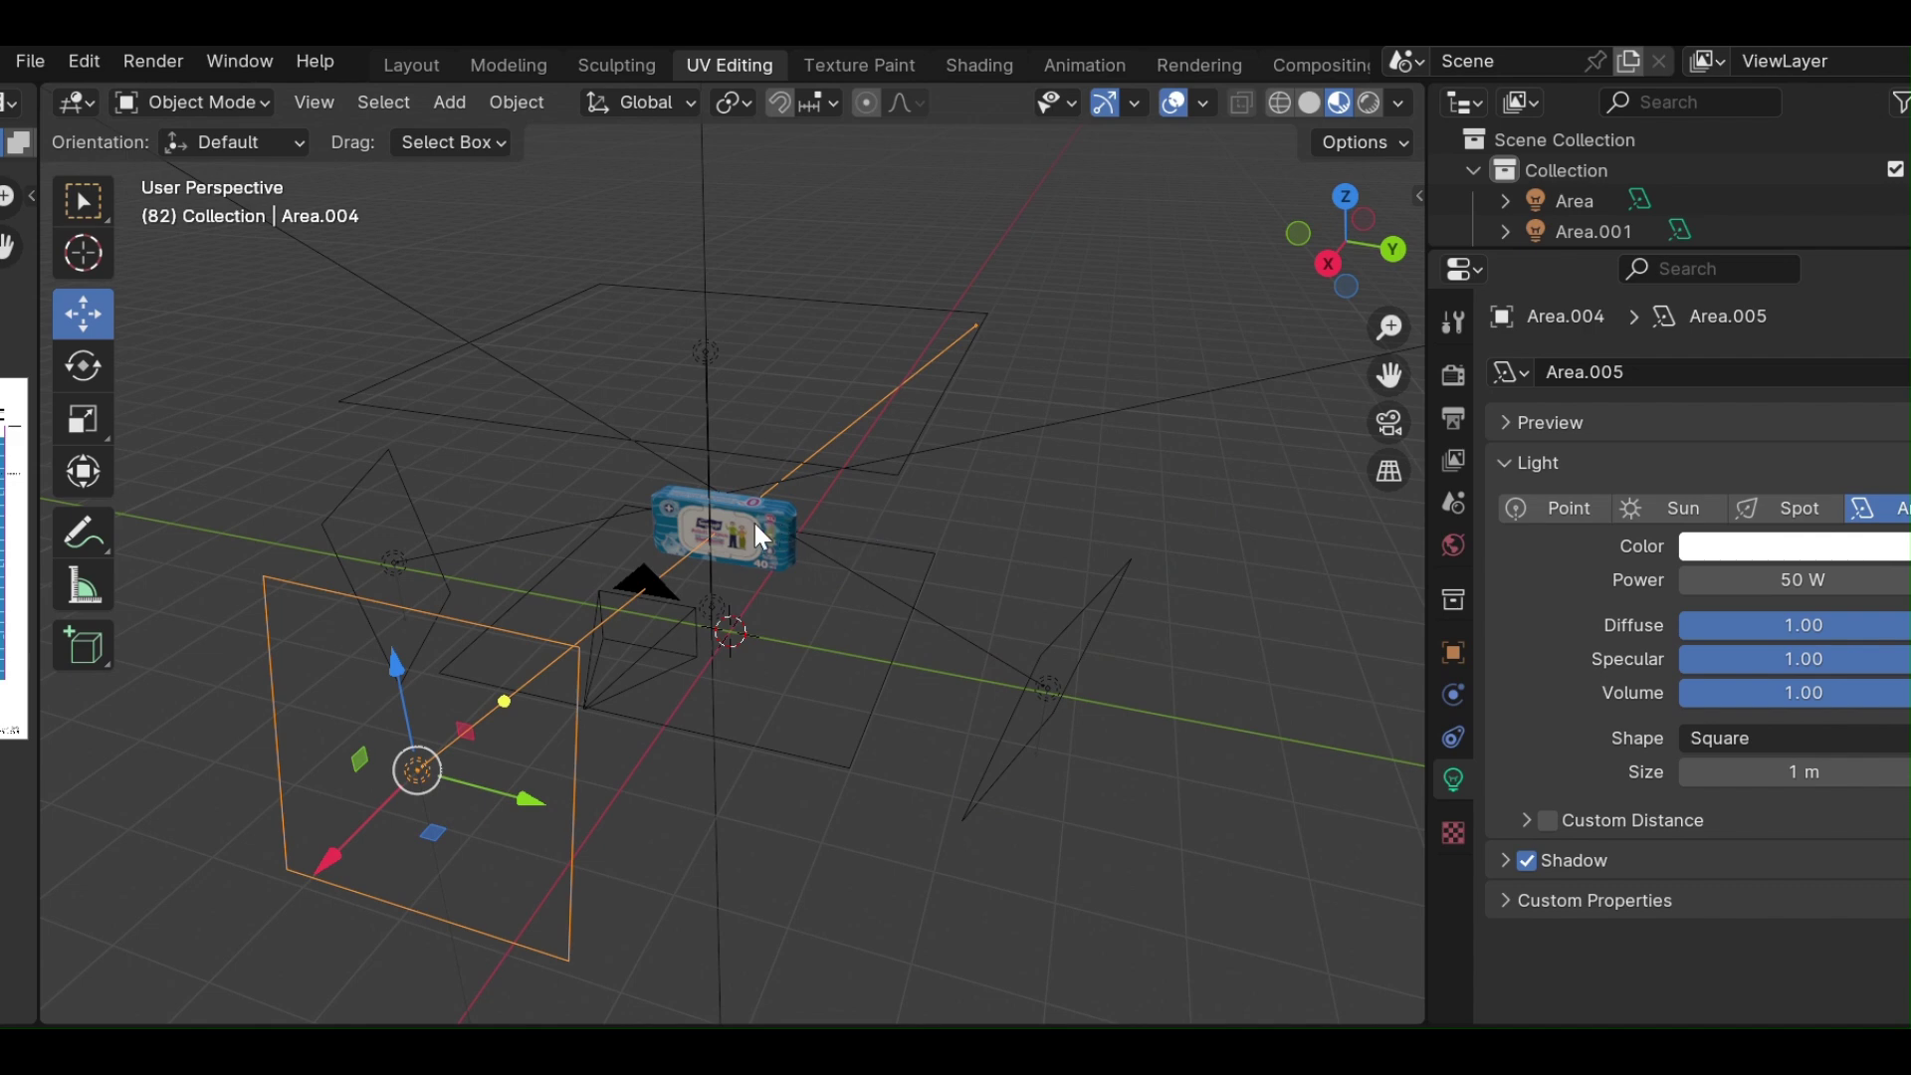
# Make the selected camera the active scene camera.
pyautogui.click(649, 623)
pyautogui.rightClick(655, 611)
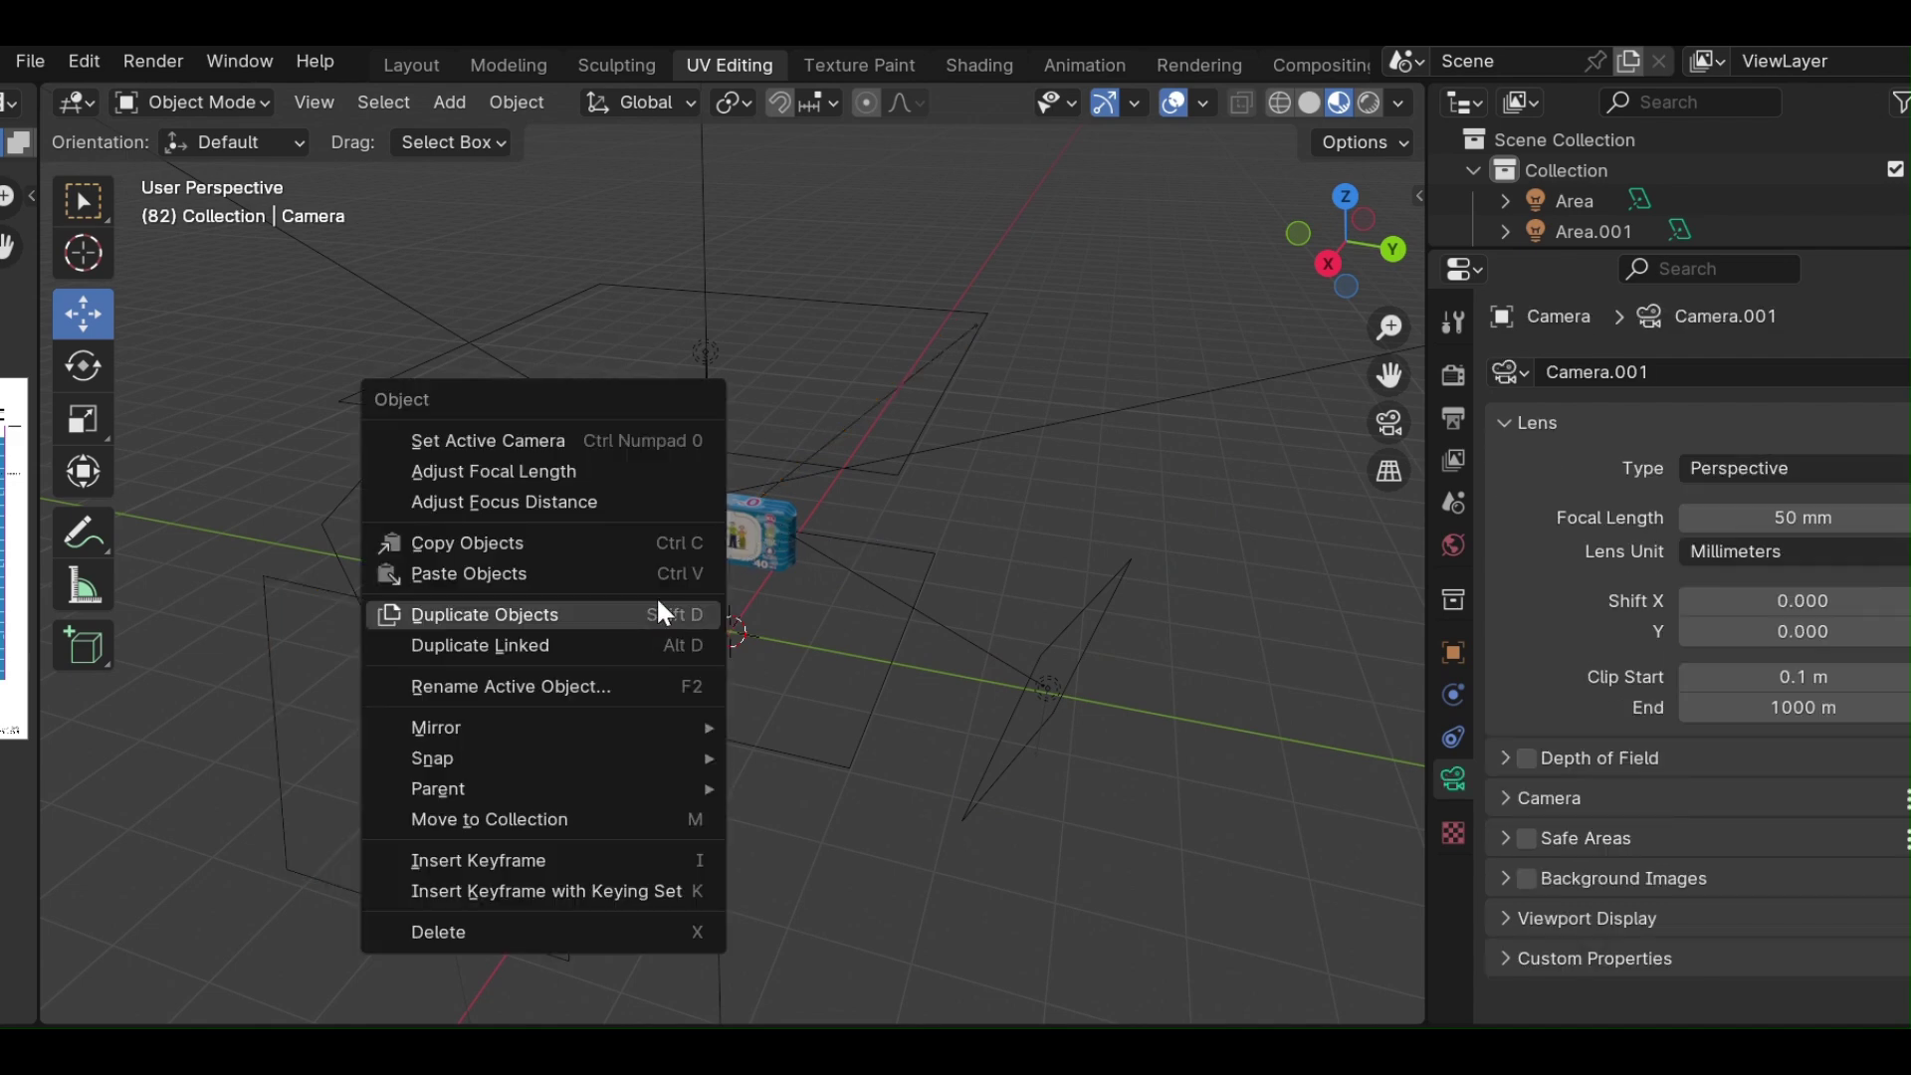
pyautogui.click(706, 446)
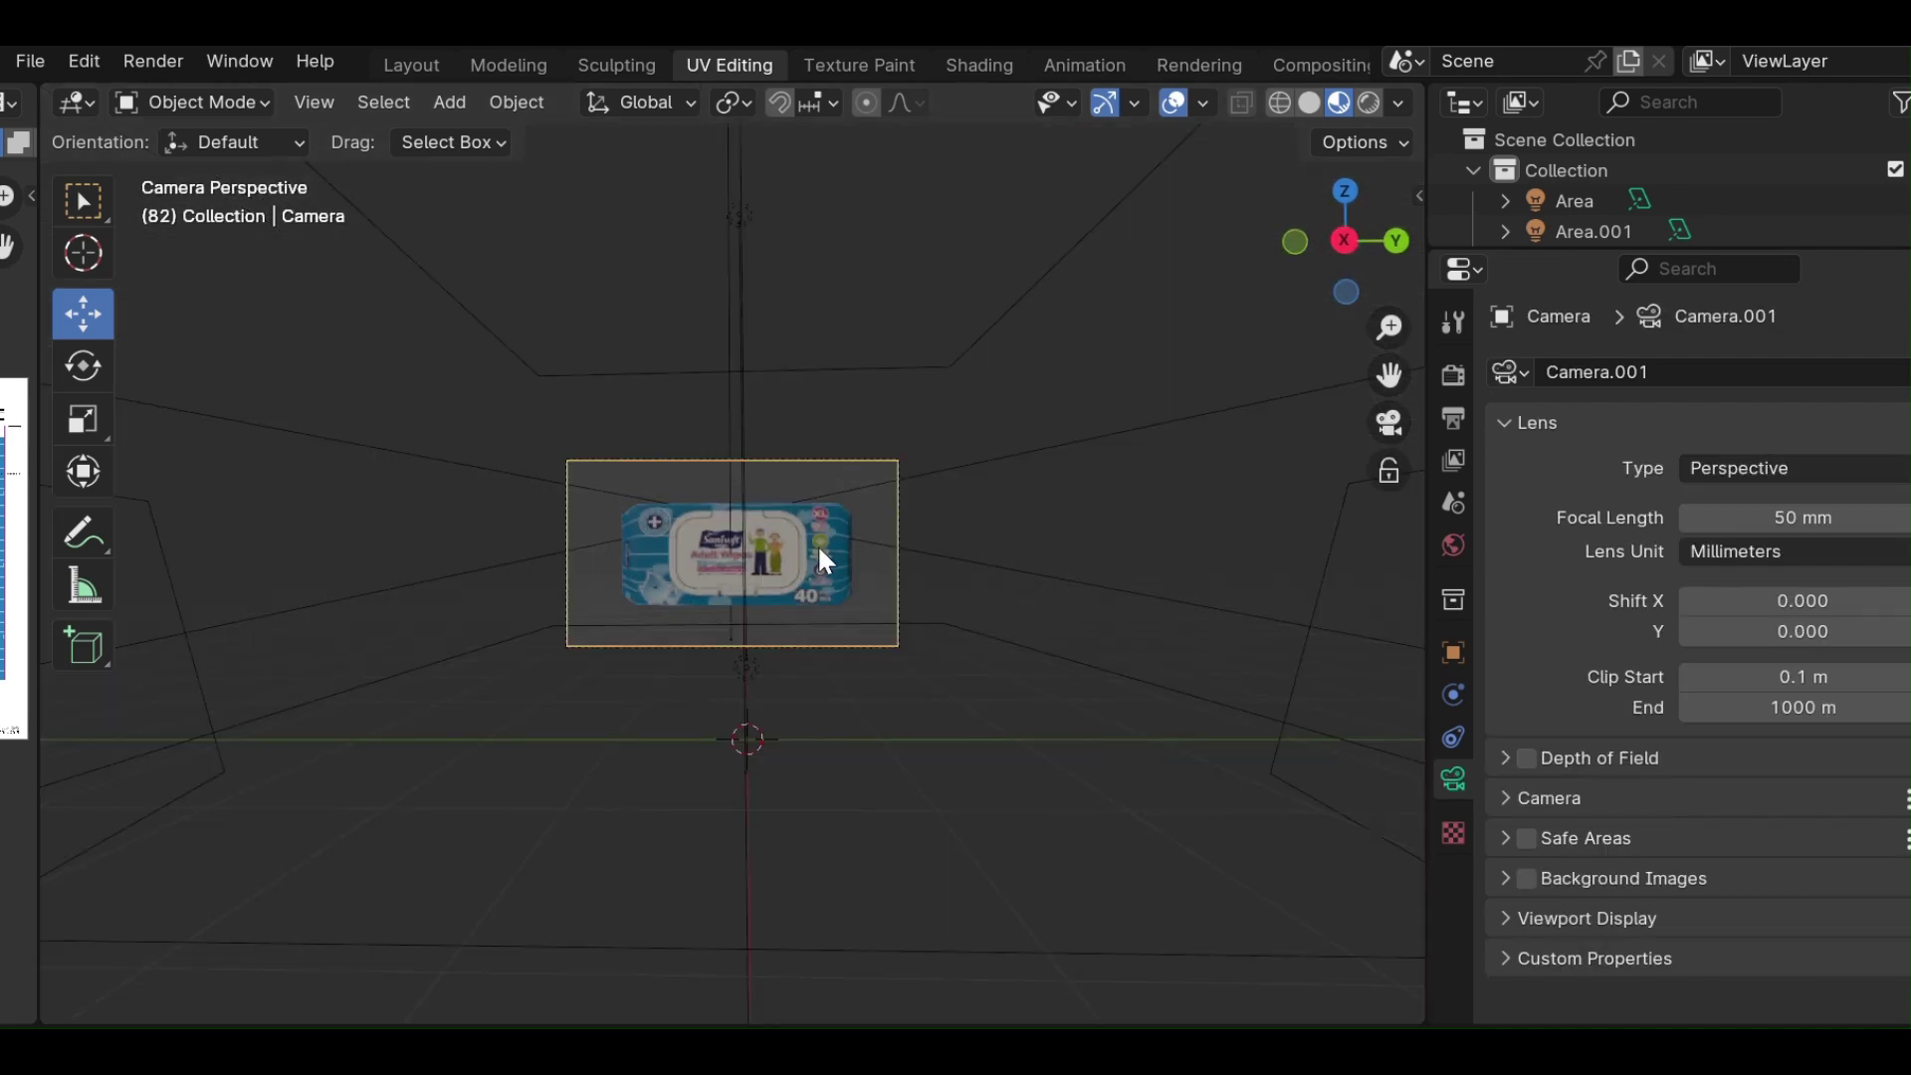
# Rotate the wipes package 22.5° about its vertical Z axis.
pyautogui.click(1010, 532)
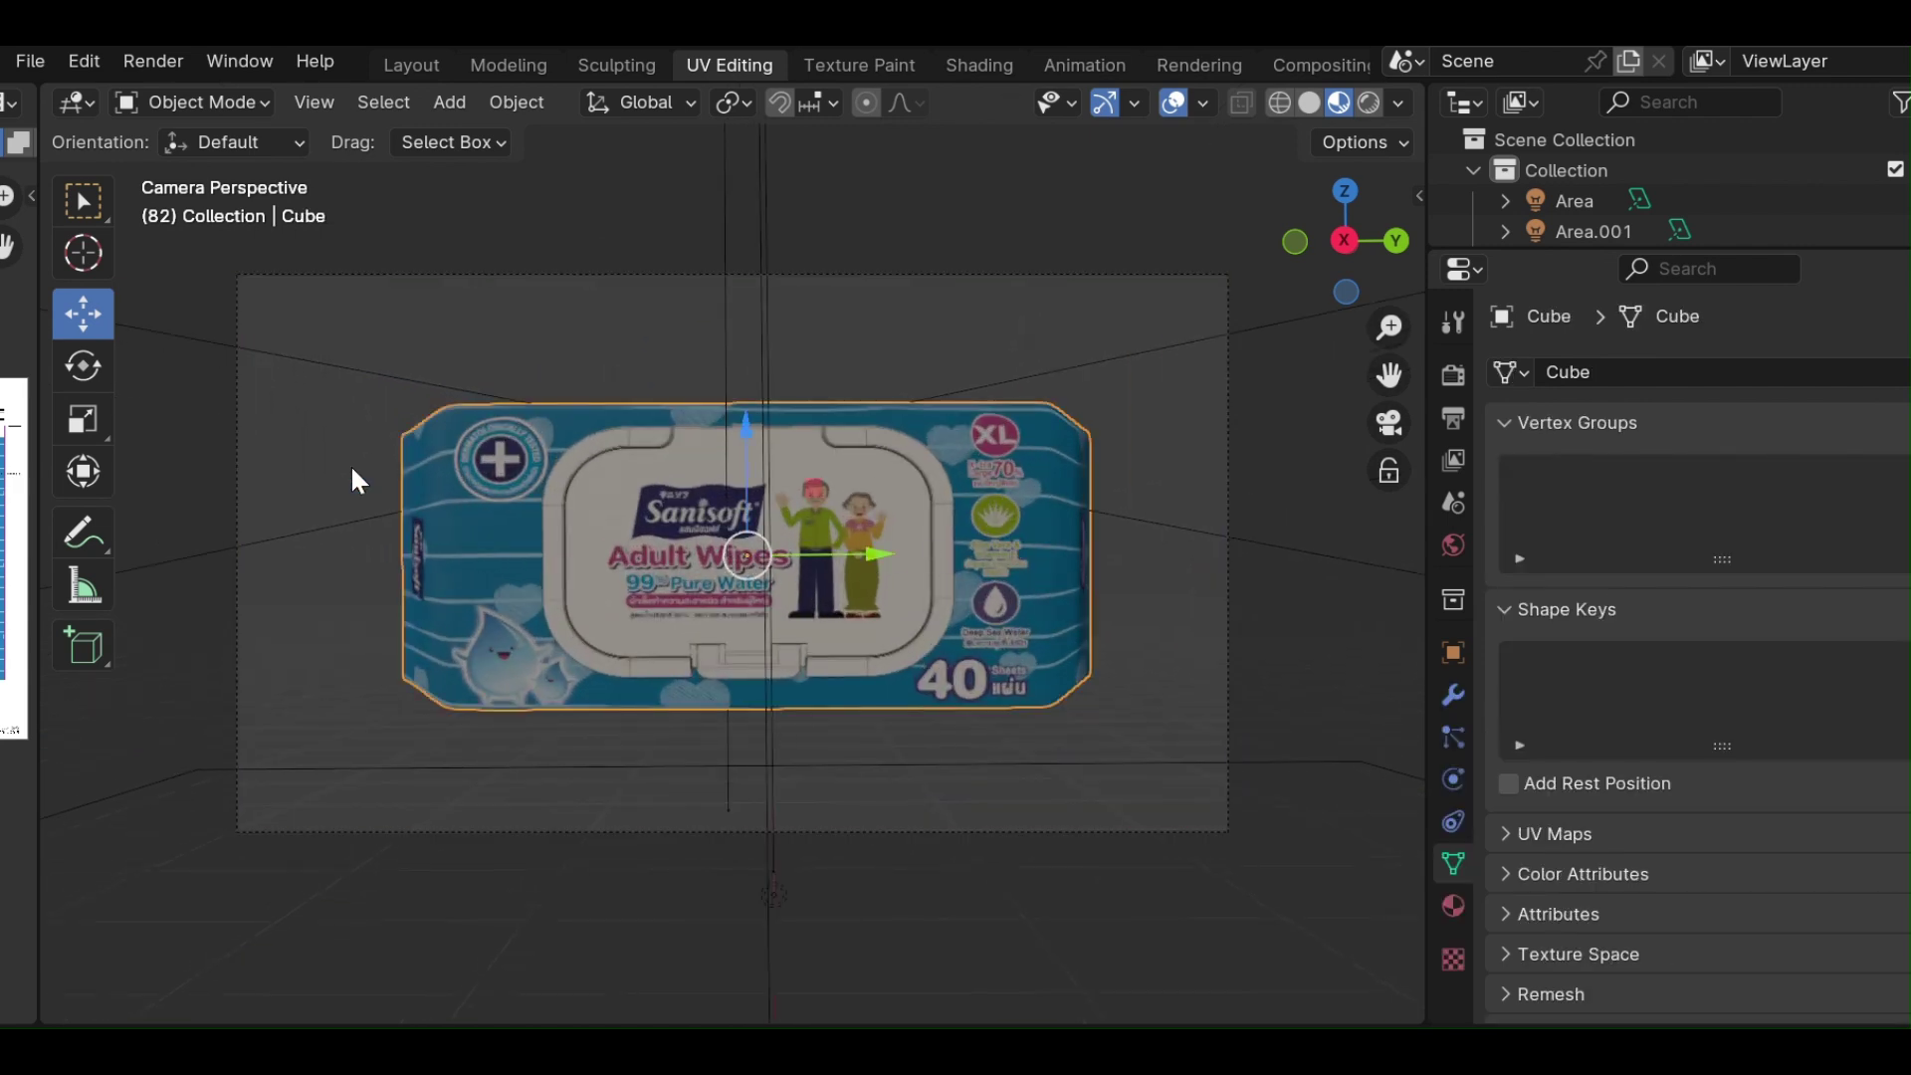
pyautogui.click(82, 365)
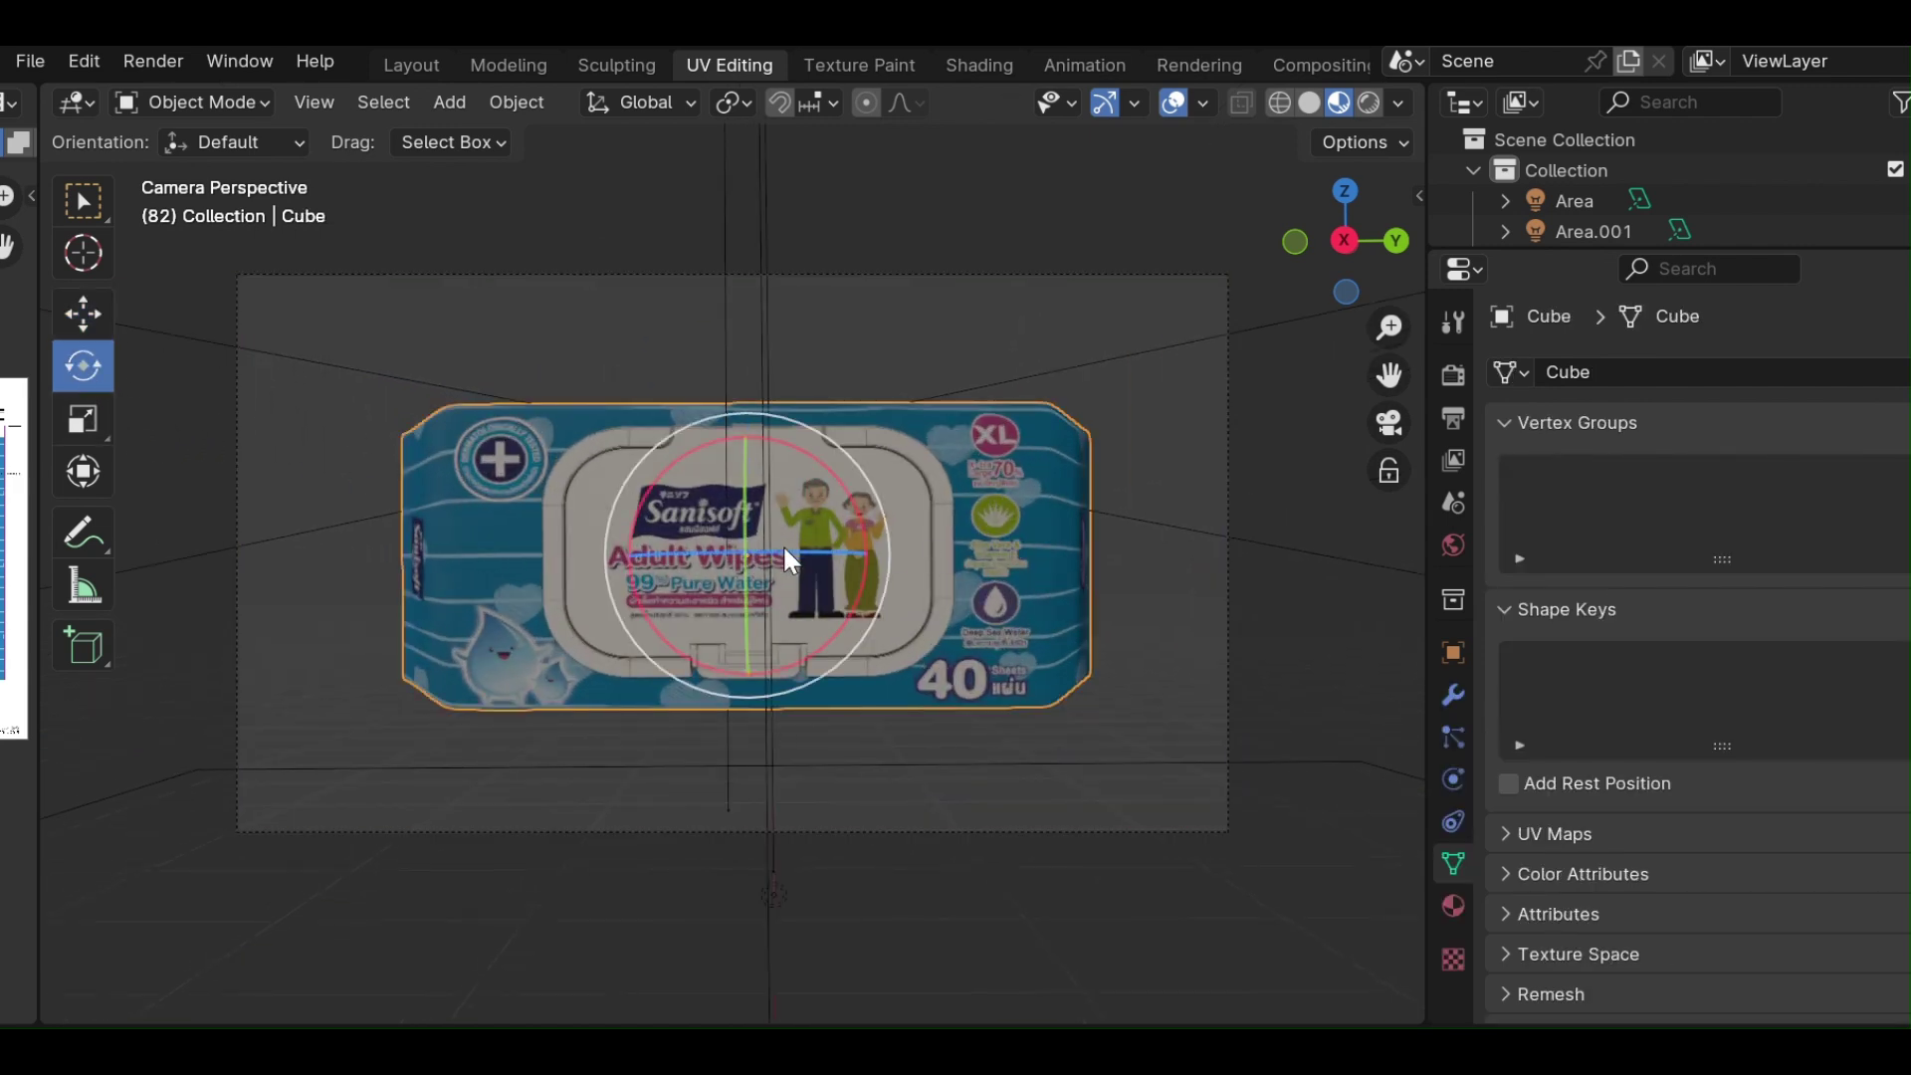
pyautogui.moveTo(782, 543)
pyautogui.mouseDown()
pyautogui.moveTo(737, 556)
pyautogui.moveTo(926, 541)
pyautogui.moveTo(932, 565)
pyautogui.moveTo(763, 557)
pyautogui.mouseUp()
pyautogui.click(880, 516)
pyautogui.hotkey('ctrl', 'z')
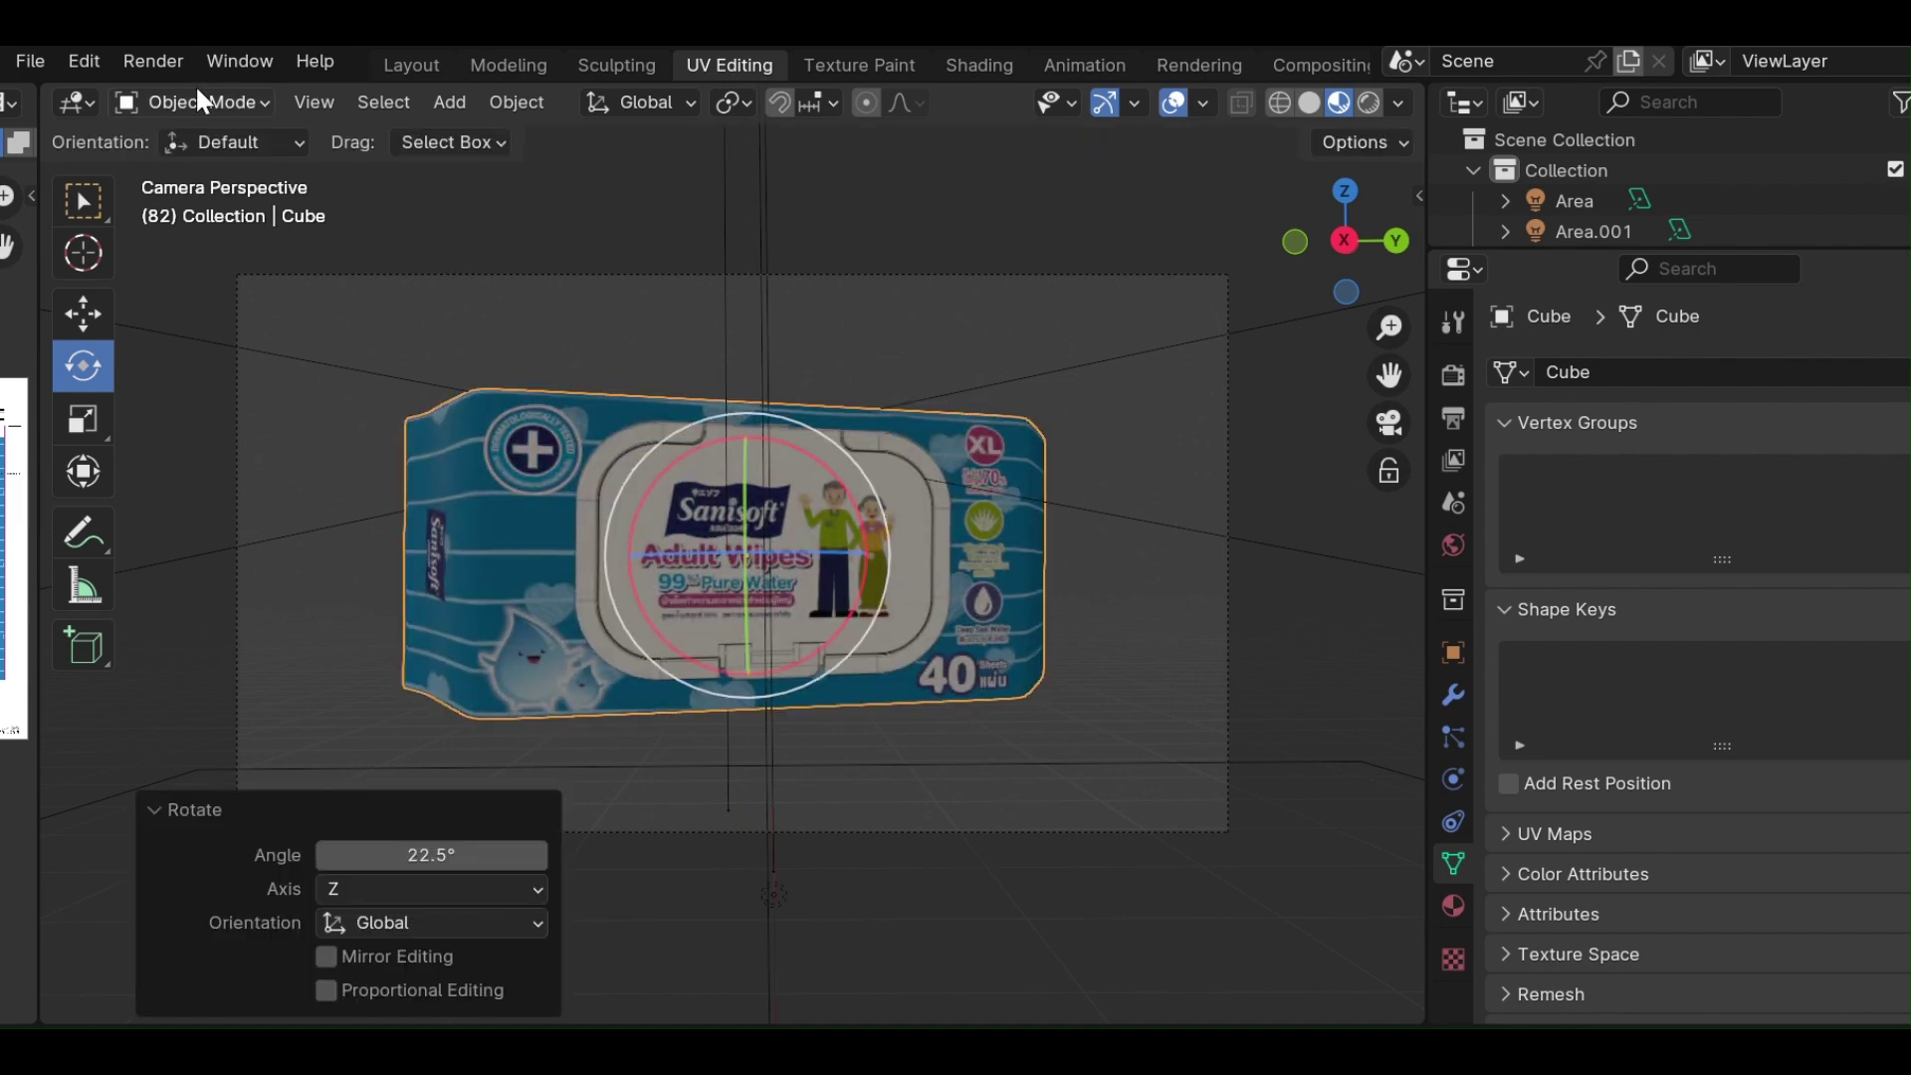
pyautogui.click(163, 69)
# Render the 22.5° angled view, save it as PNG '02' in Rev 03, and close the render window.
pyautogui.click(159, 89)
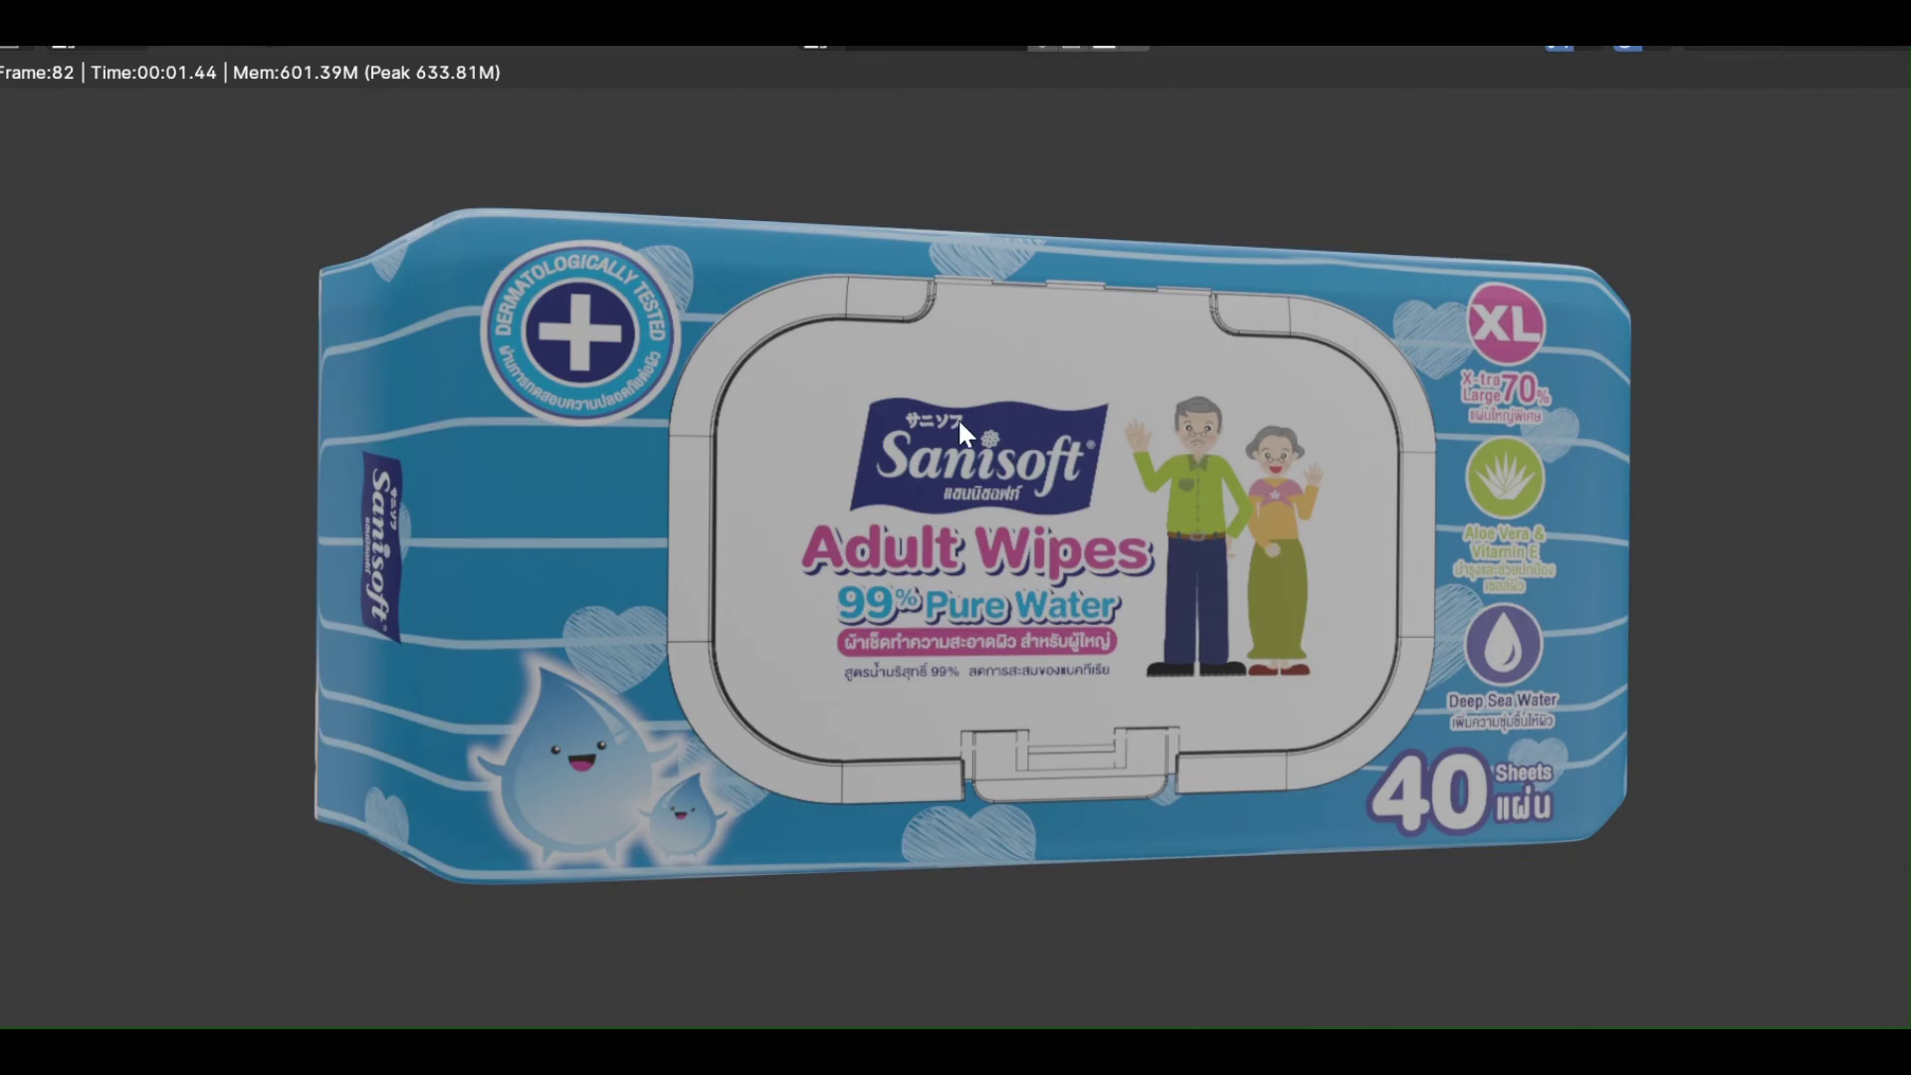
pyautogui.scroll(-5, 972, 395)
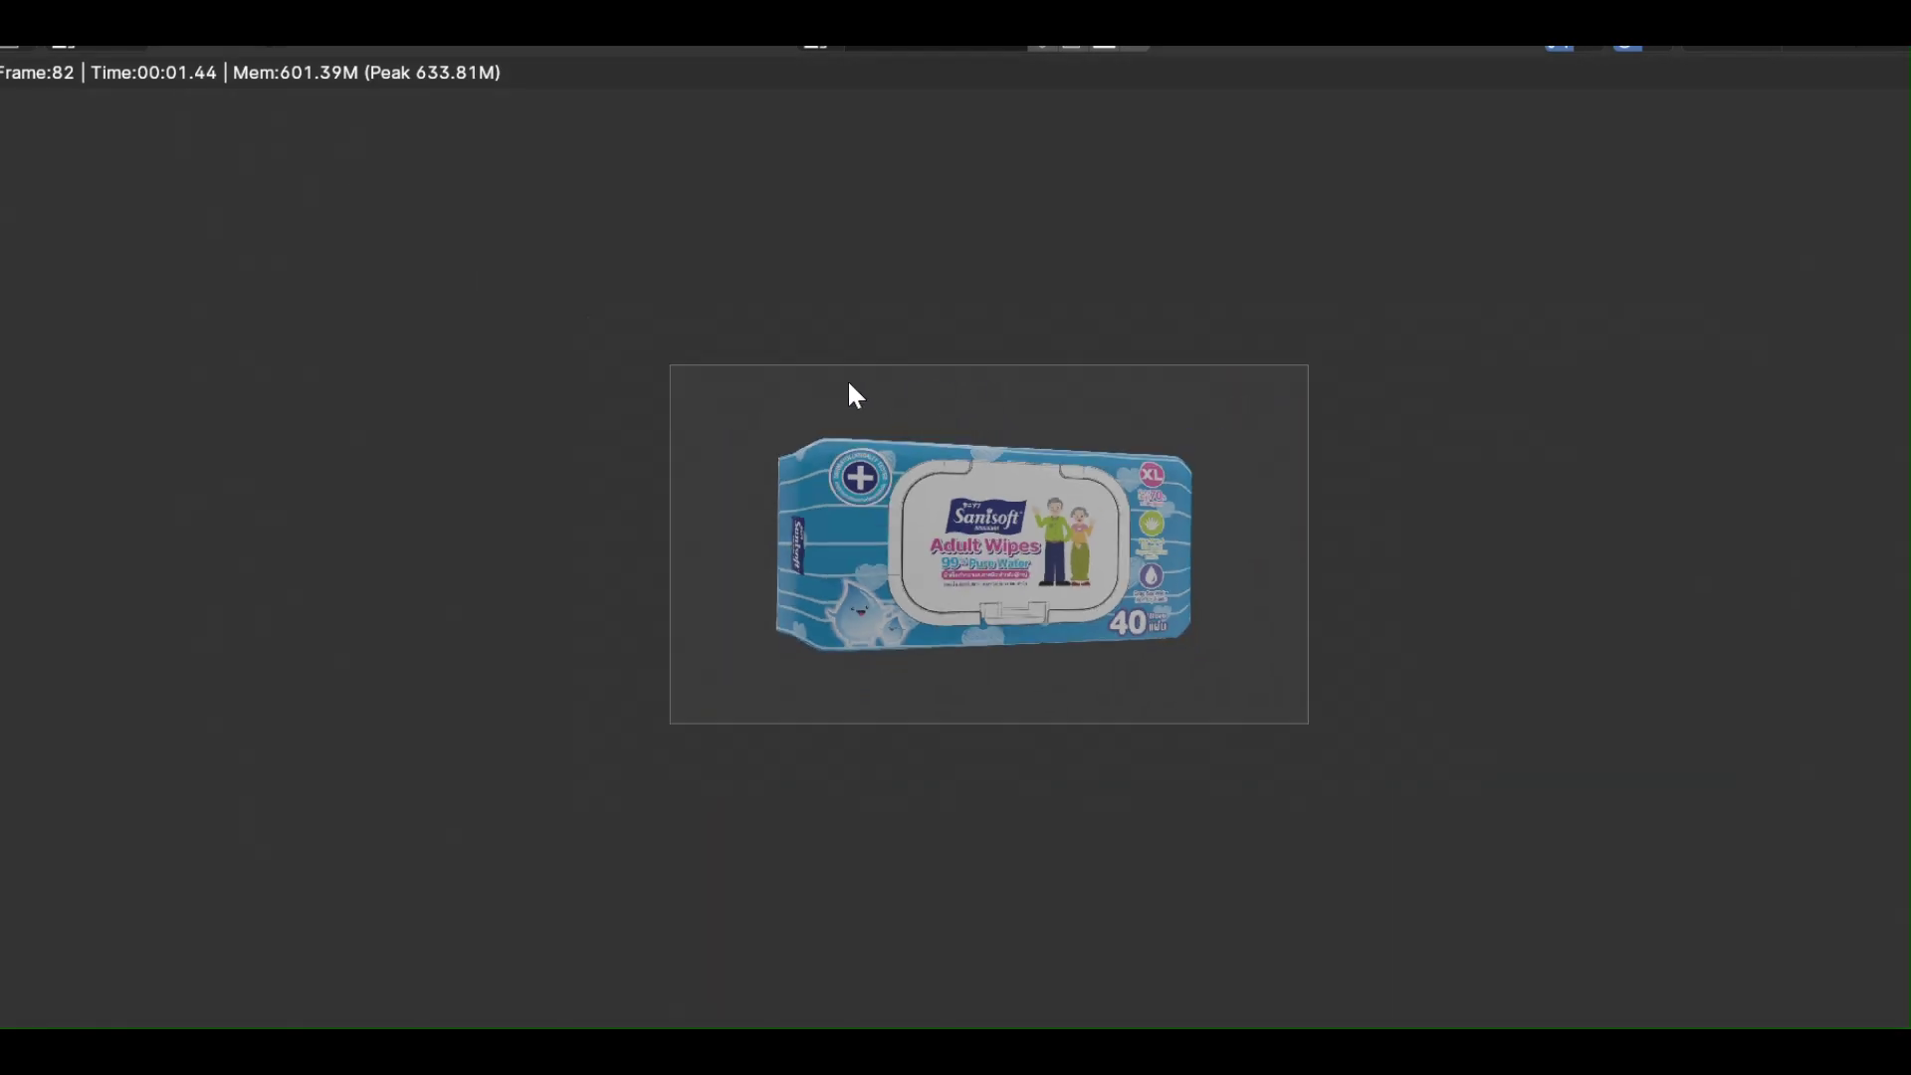
pyautogui.click(267, 48)
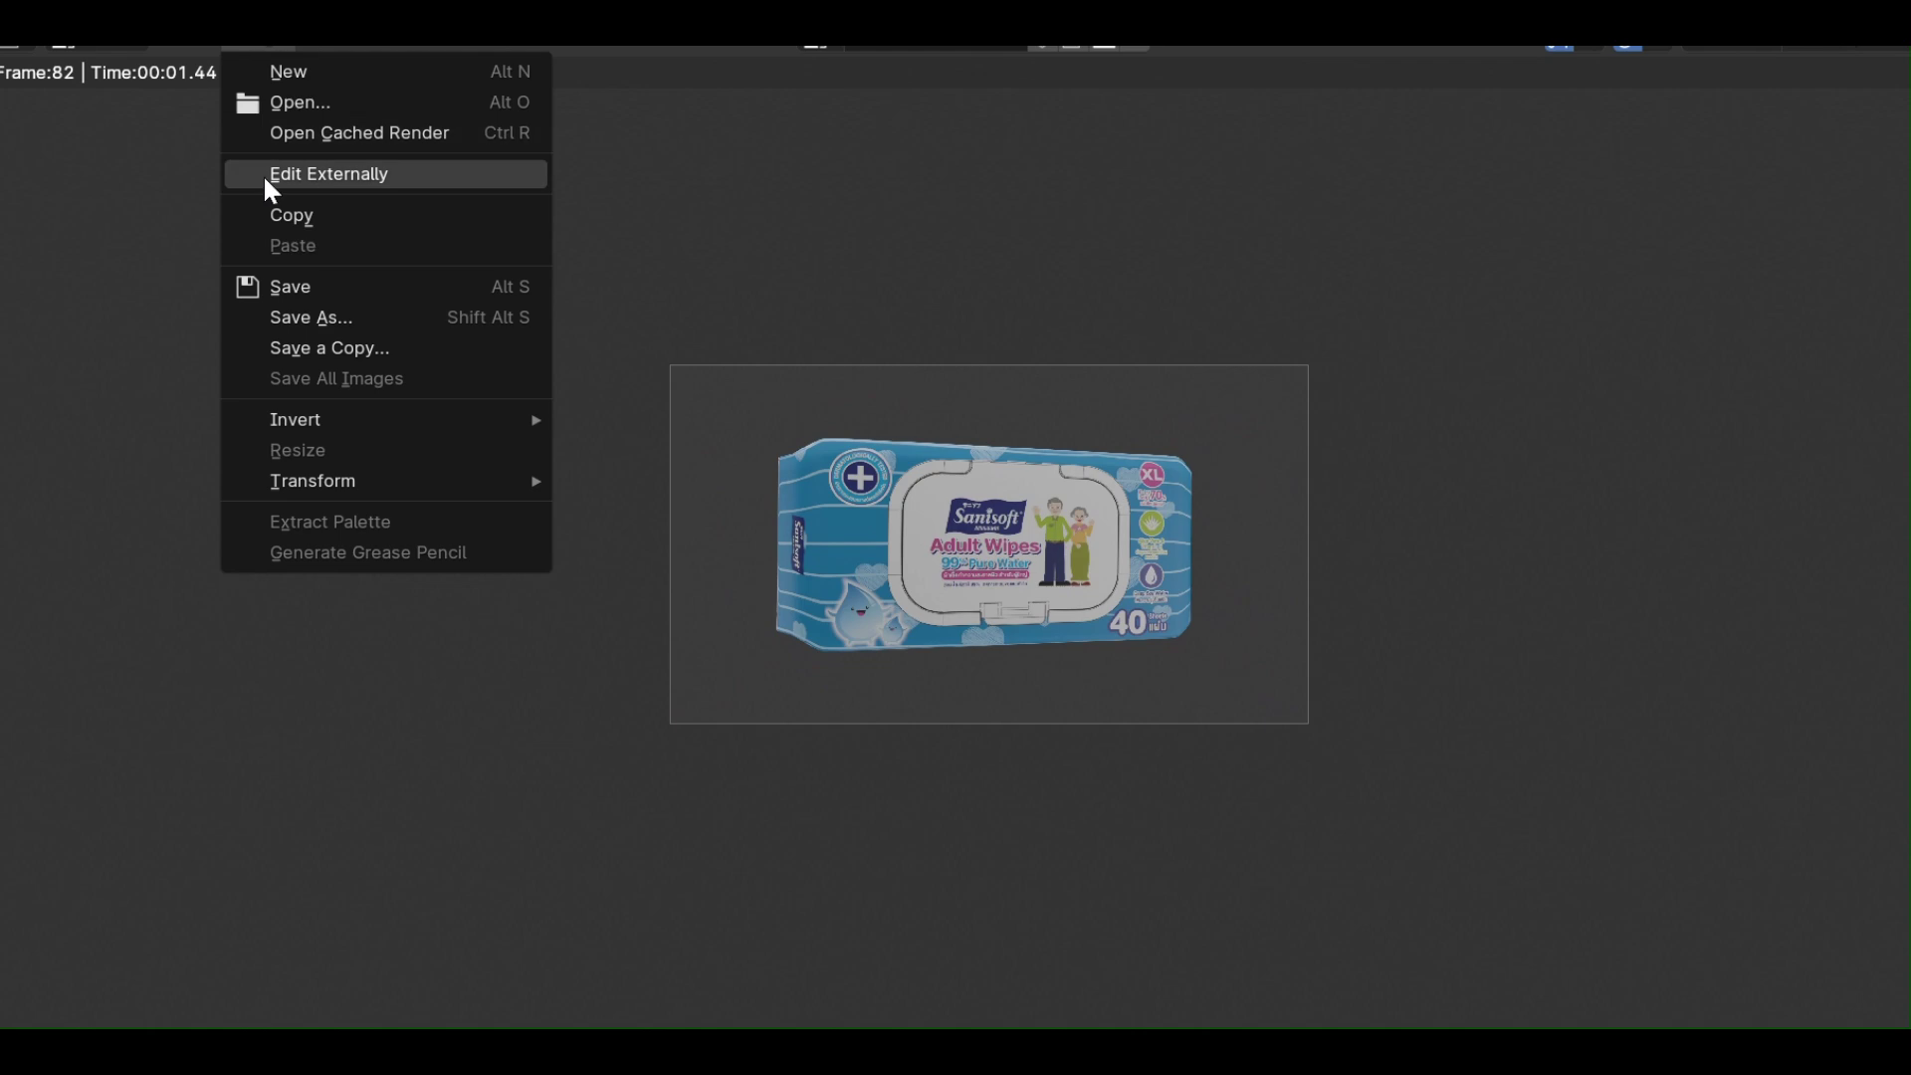
pyautogui.click(299, 310)
pyautogui.click(678, 965)
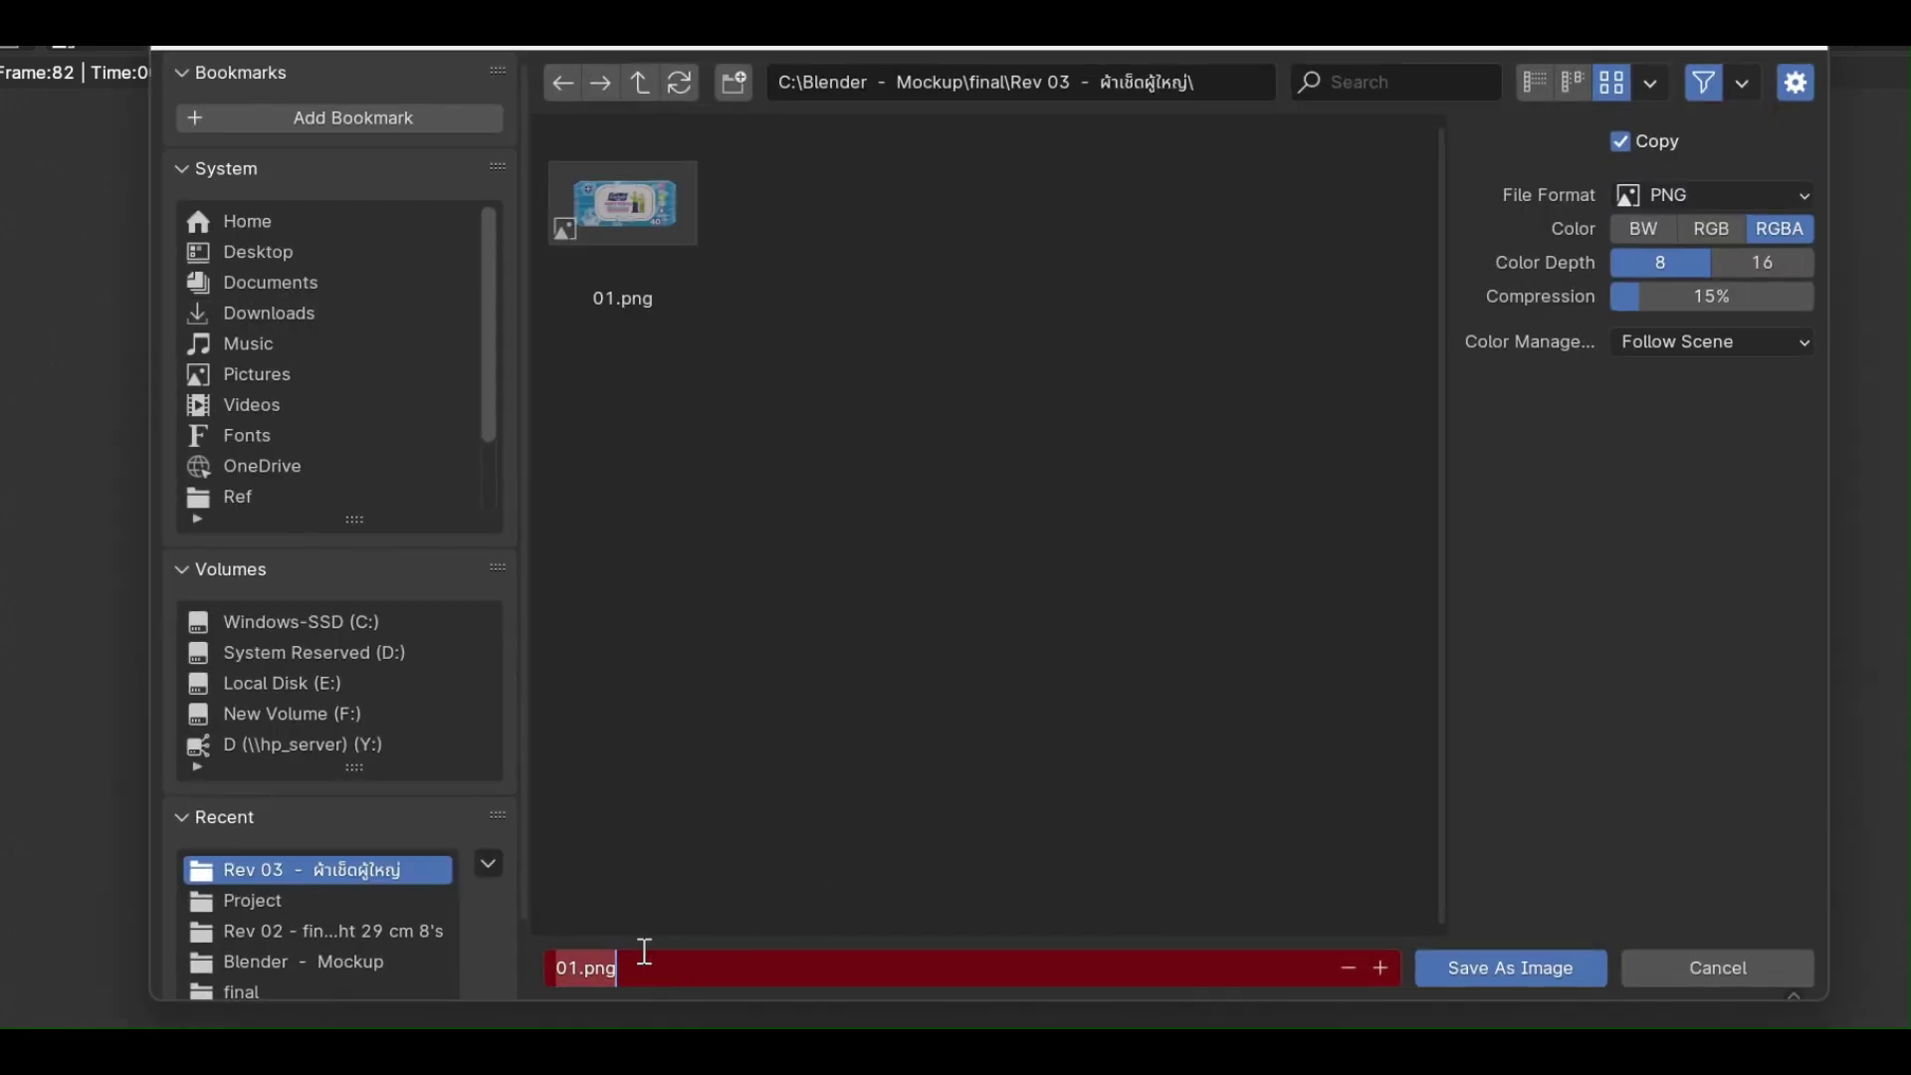
pyautogui.write('02')
pyautogui.press('Return')
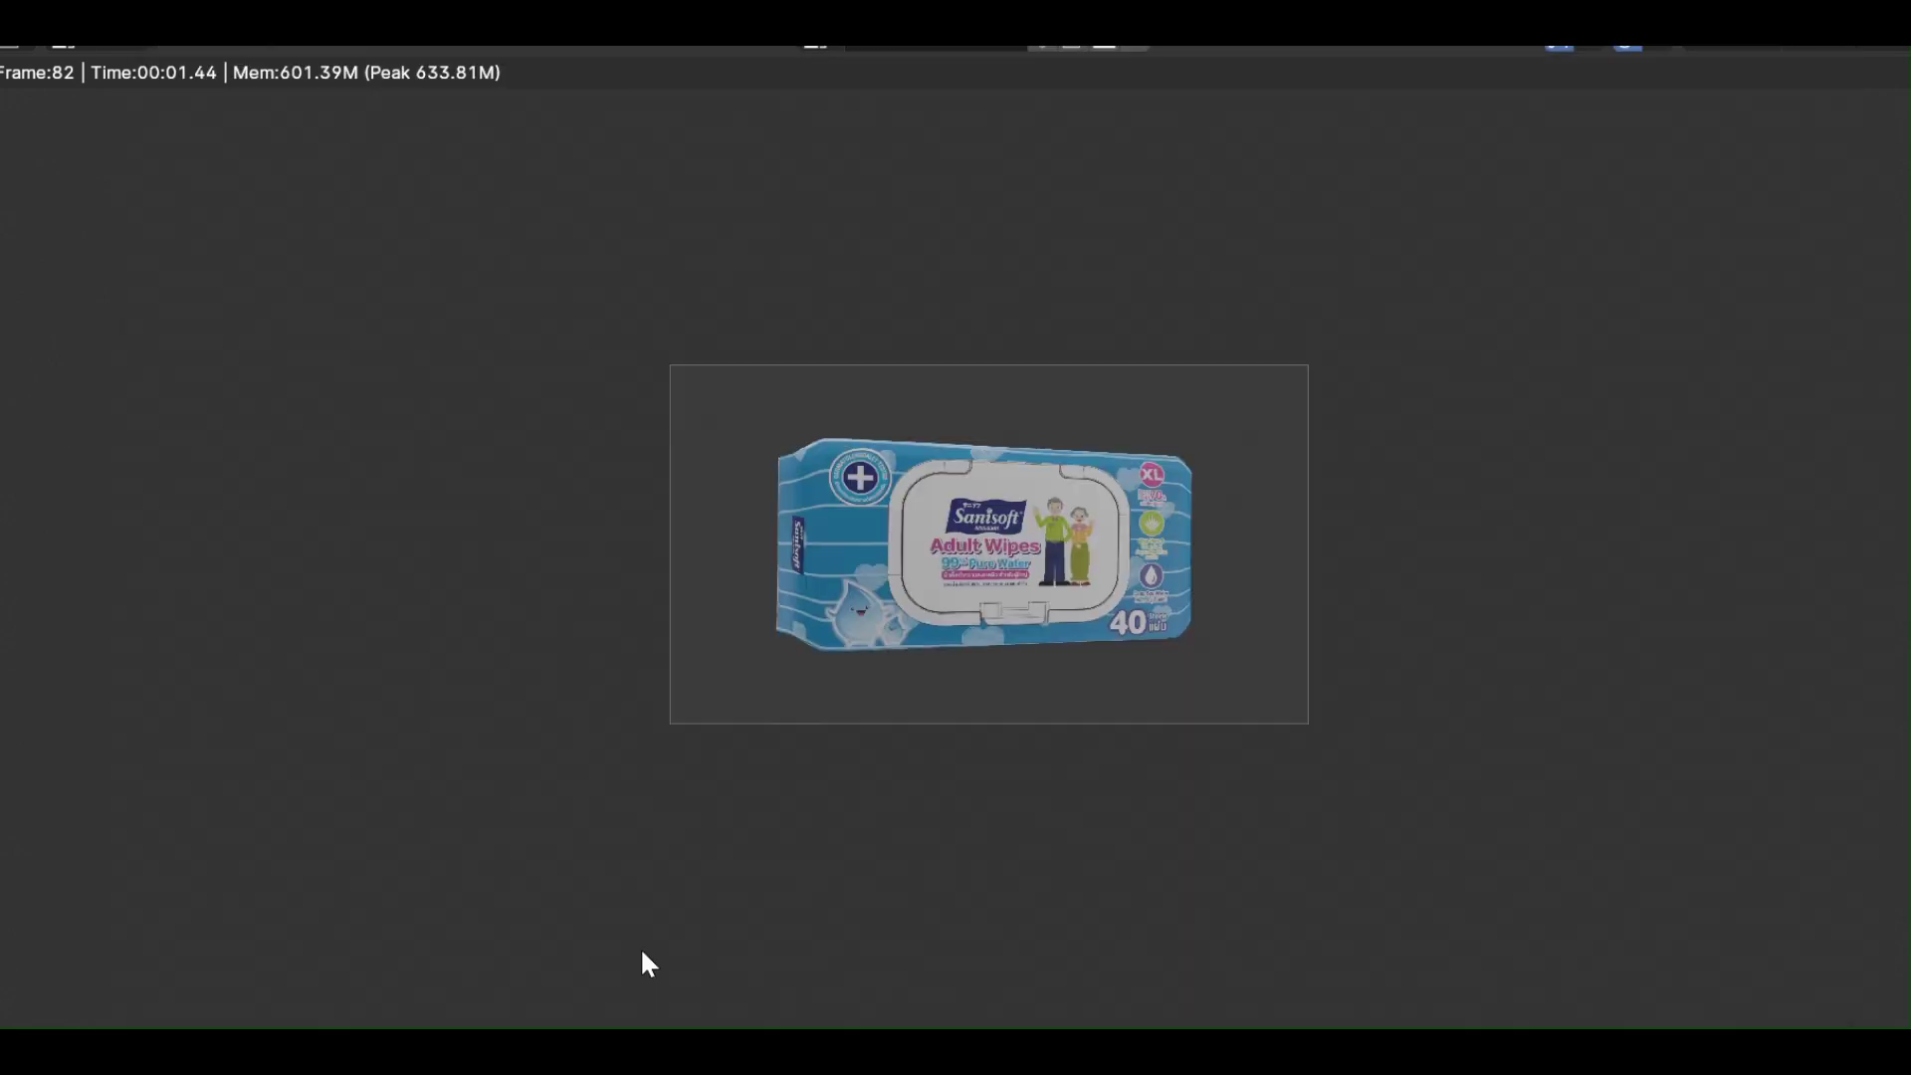
pyautogui.press('Escape')
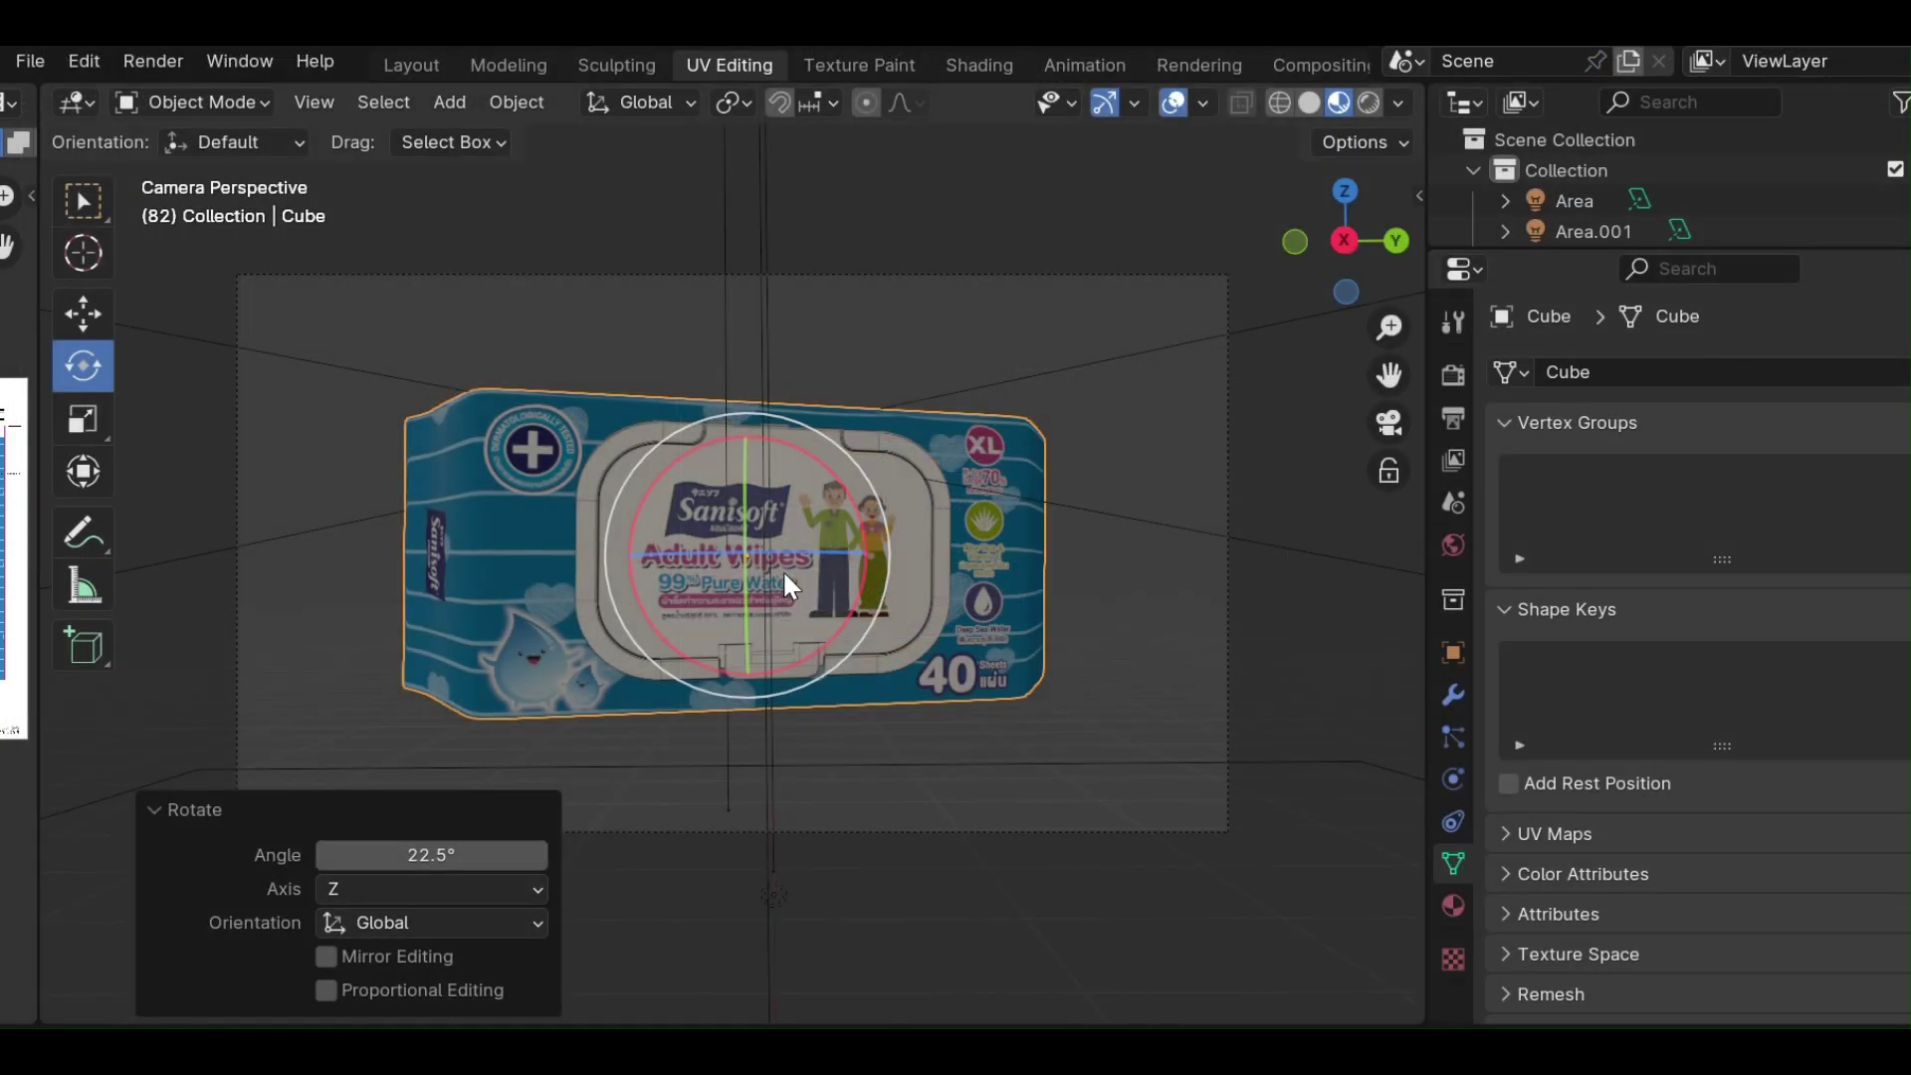
# Rotate the Cube roughly 180° about Z so its back label faces the camera.
pyautogui.press('r')
pyautogui.click(603, 587)
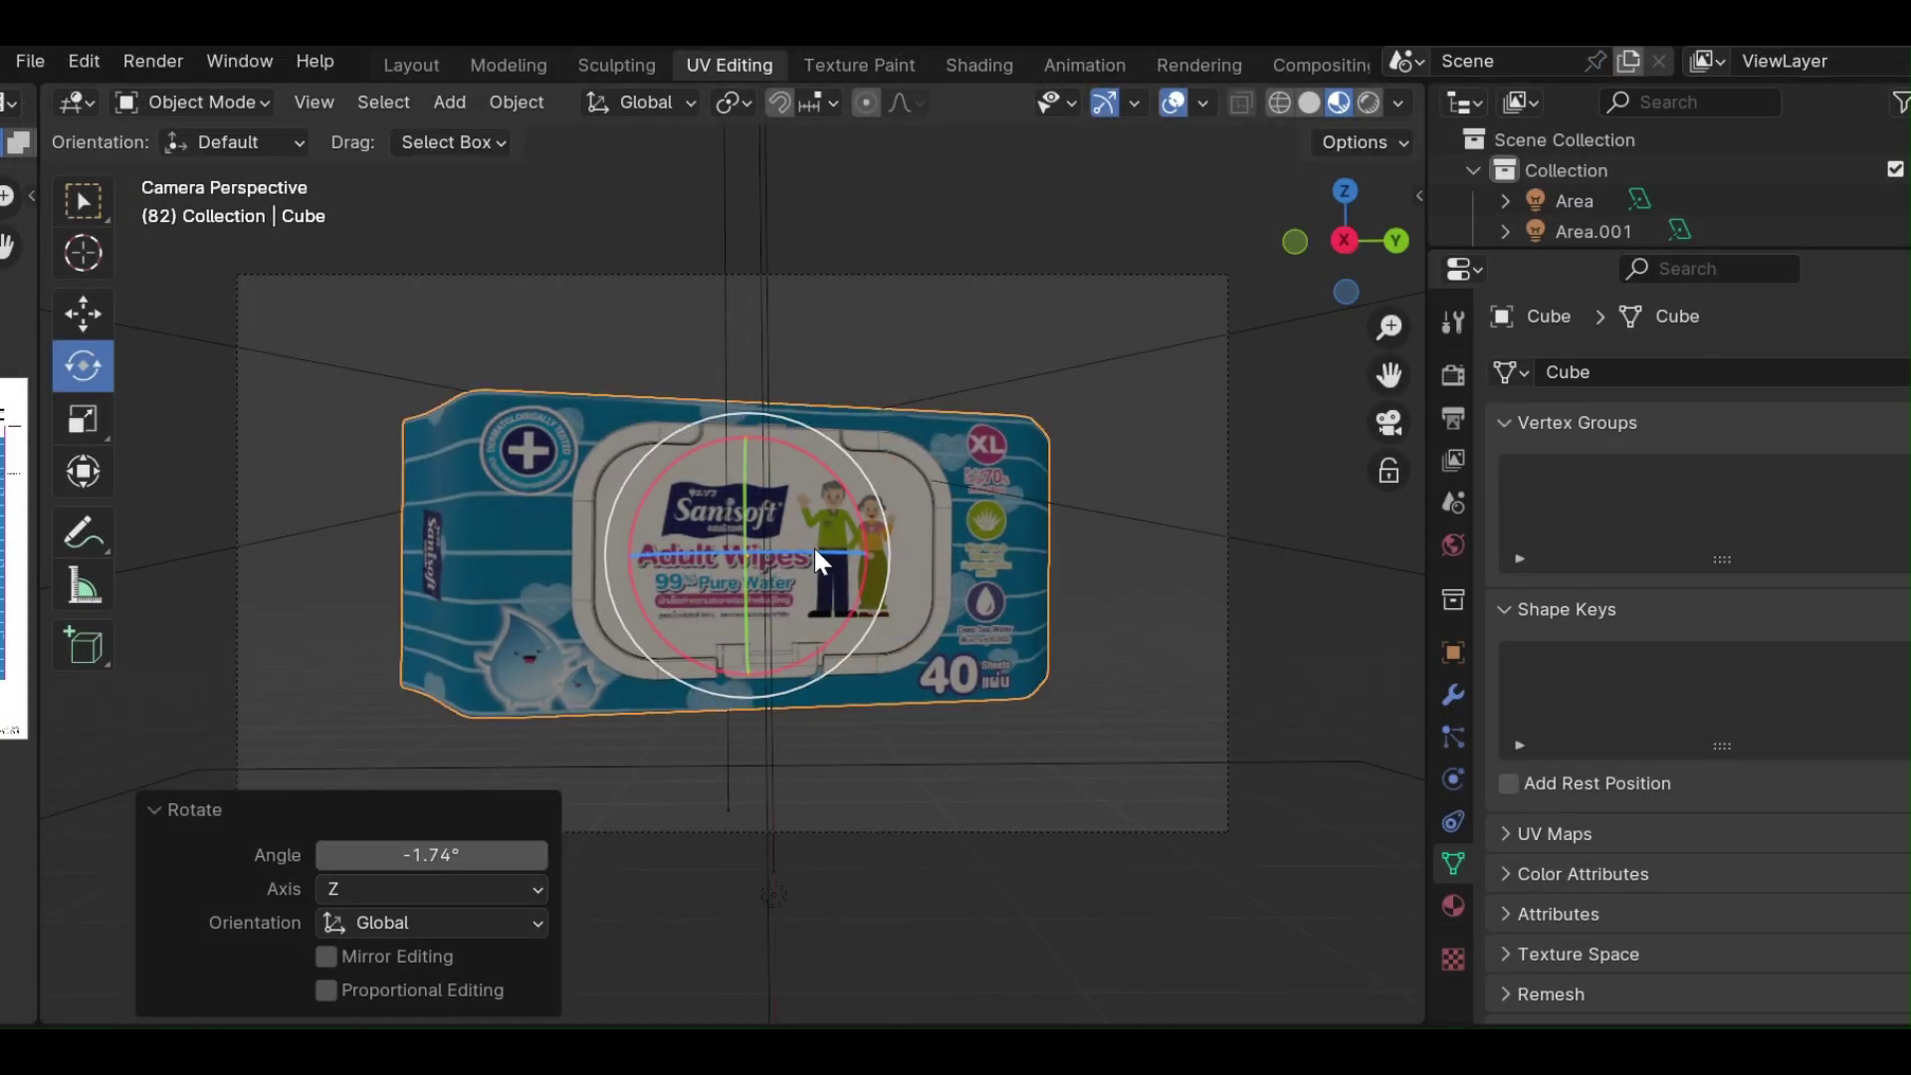
pyautogui.press('r')
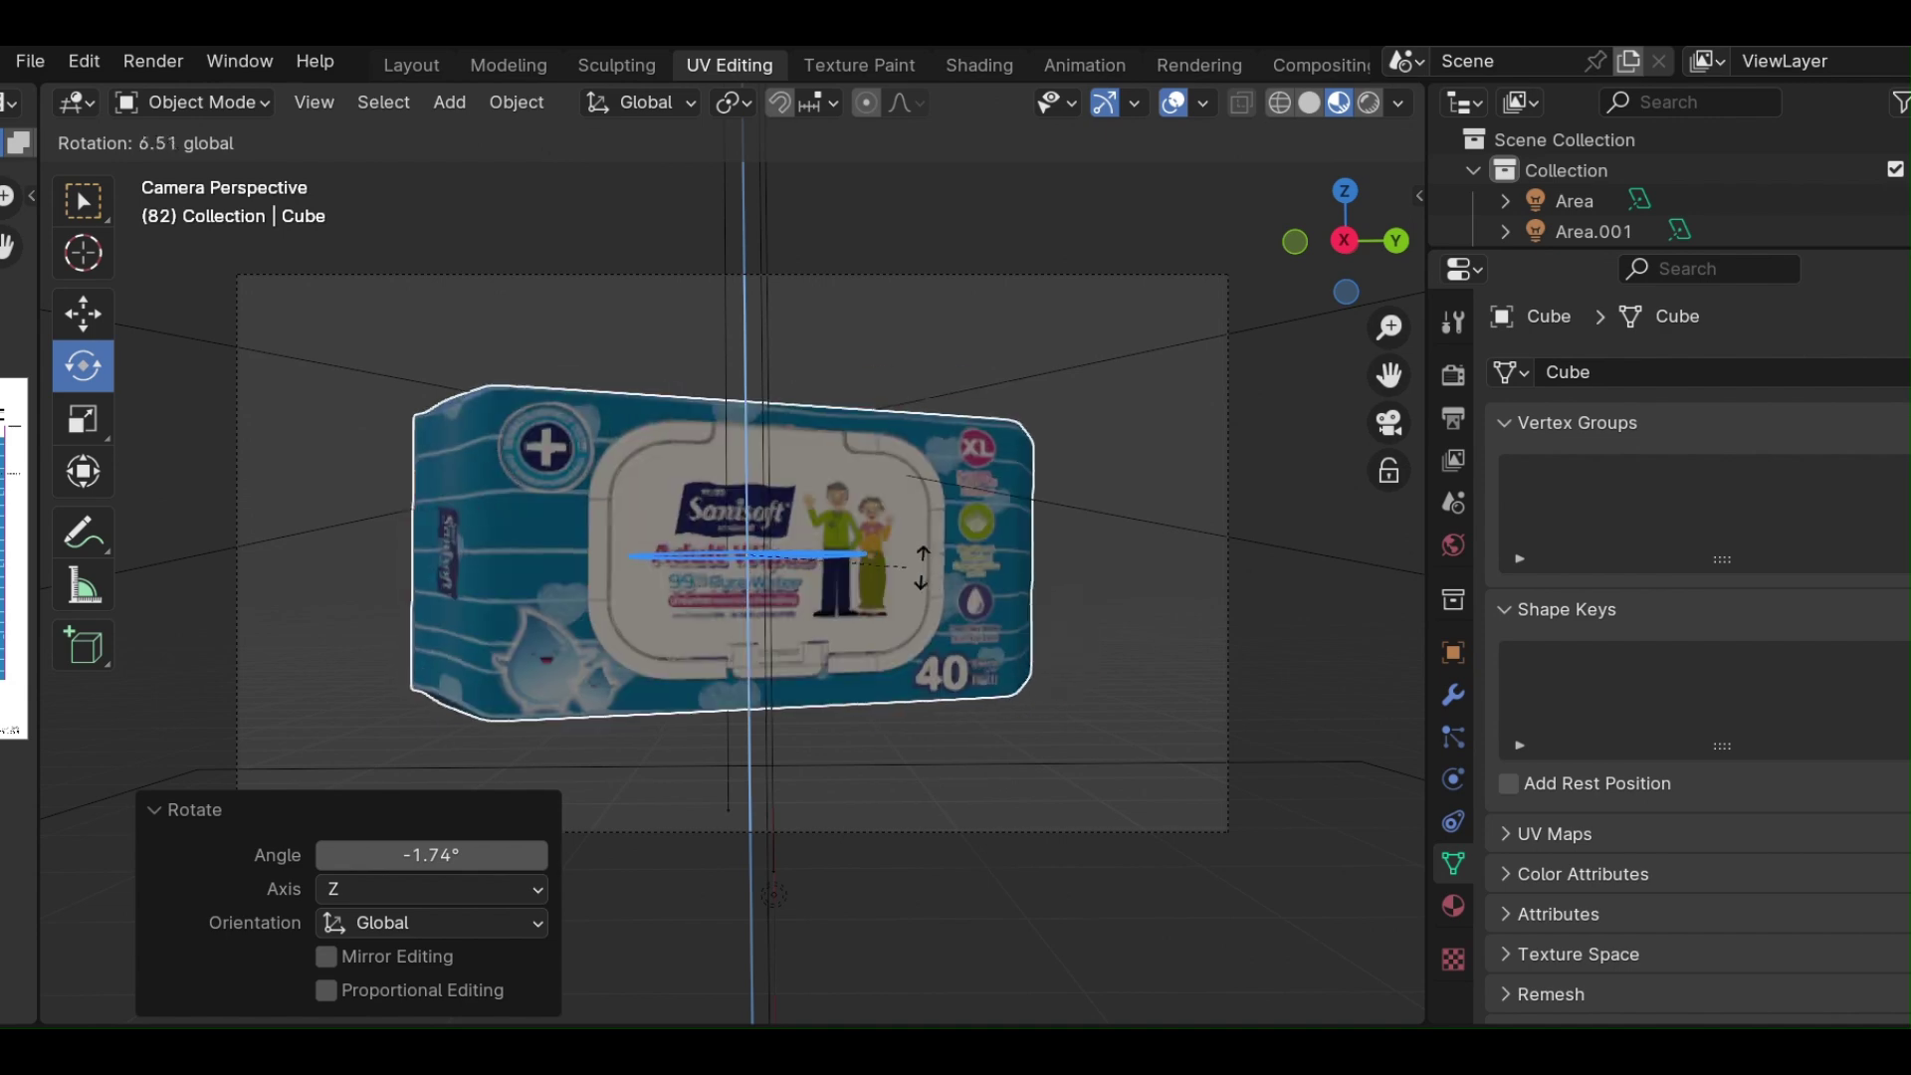
pyautogui.click(771, 549)
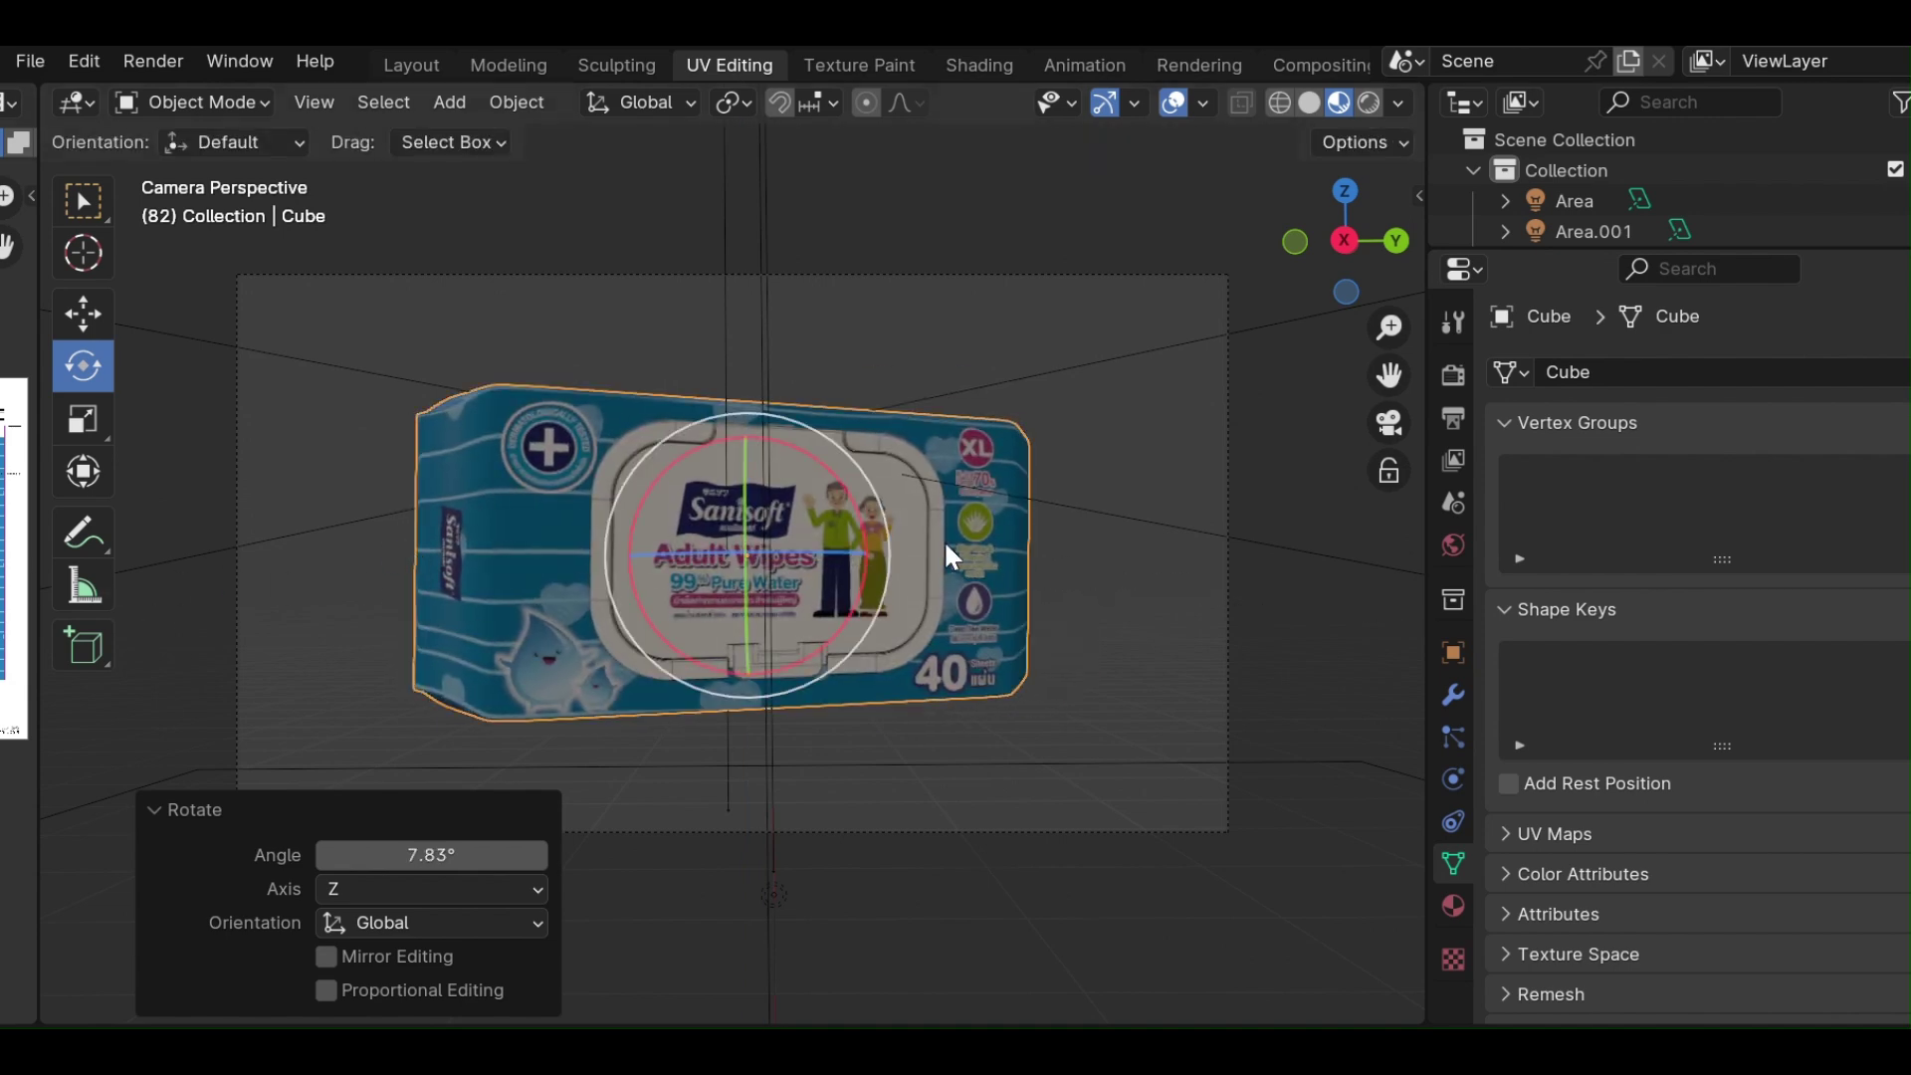
pyautogui.moveTo(822, 534)
pyautogui.mouseDown()
pyautogui.moveTo(746, 556)
pyautogui.moveTo(685, 530)
pyautogui.moveTo(649, 547)
pyautogui.mouseUp()
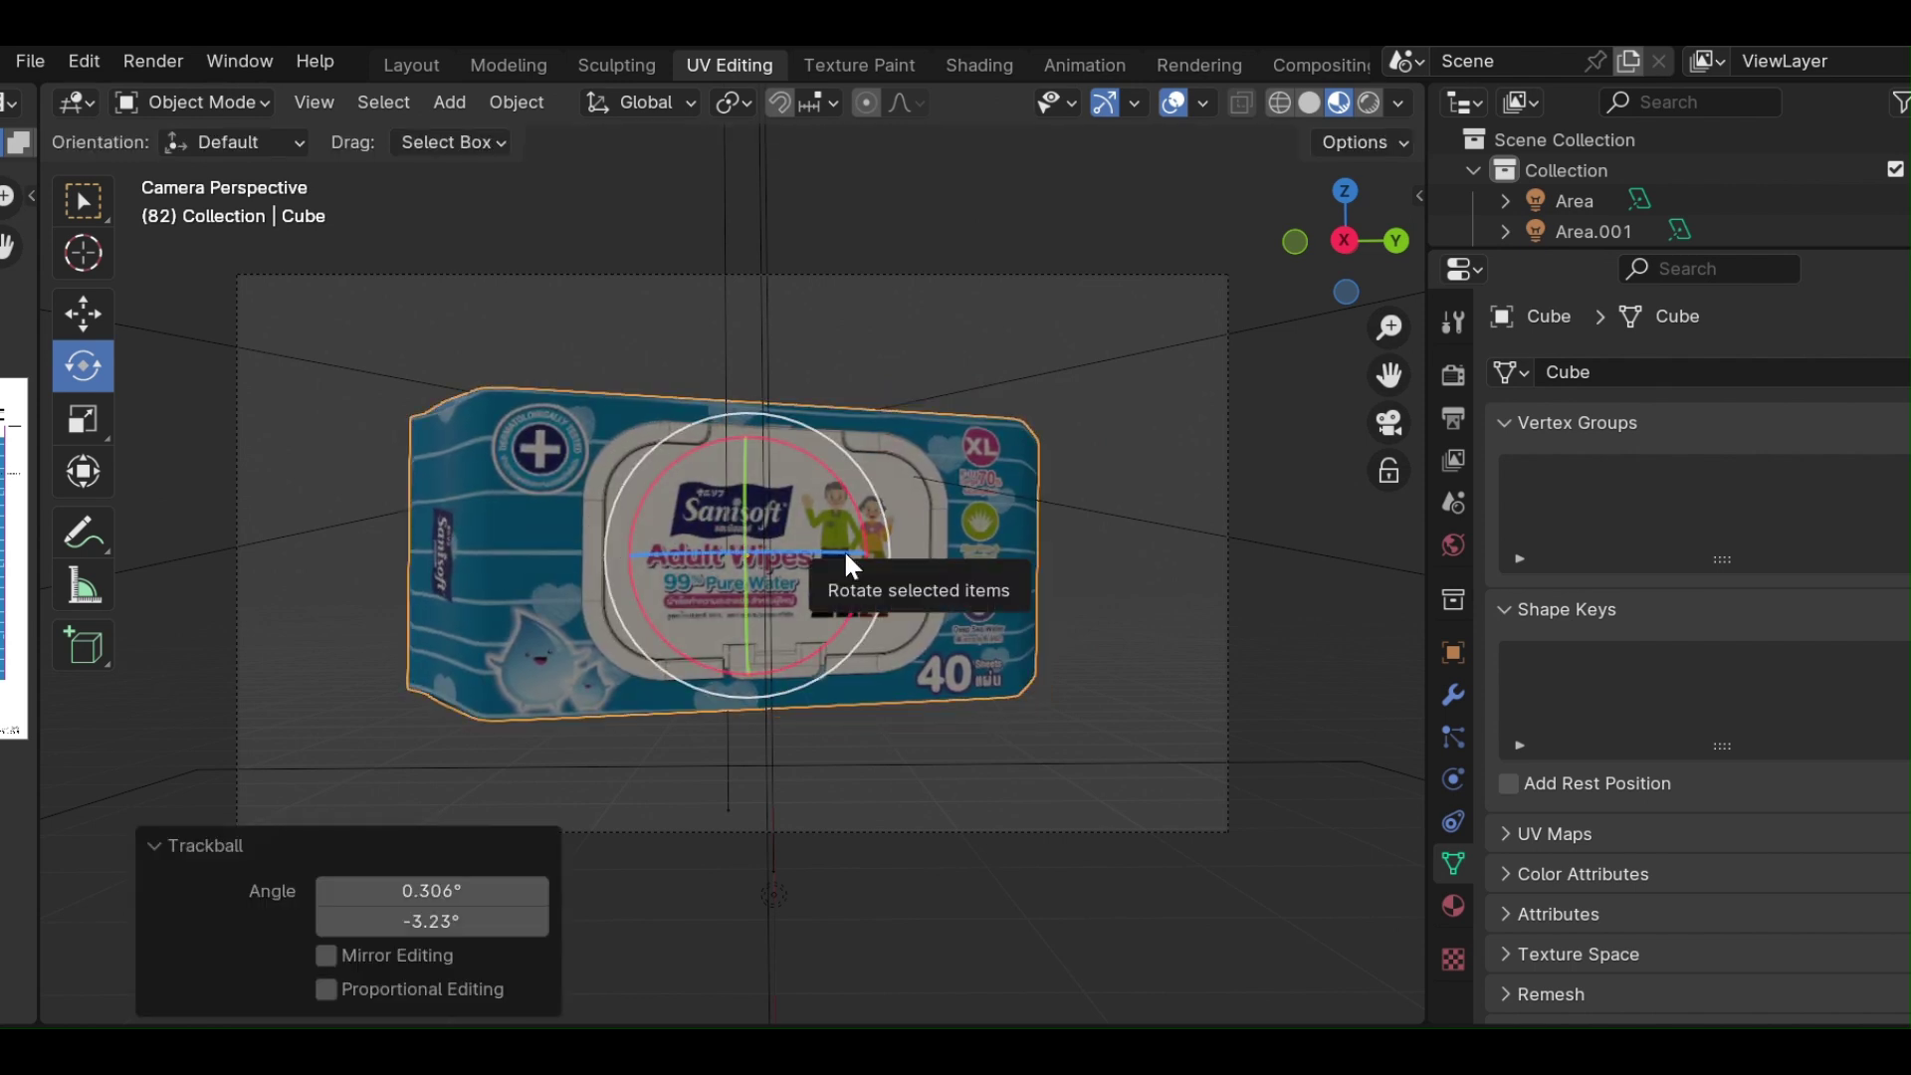
pyautogui.moveTo(844, 551)
pyautogui.mouseDown()
pyautogui.moveTo(624, 553)
pyautogui.moveTo(871, 577)
pyautogui.moveTo(819, 591)
pyautogui.mouseUp()
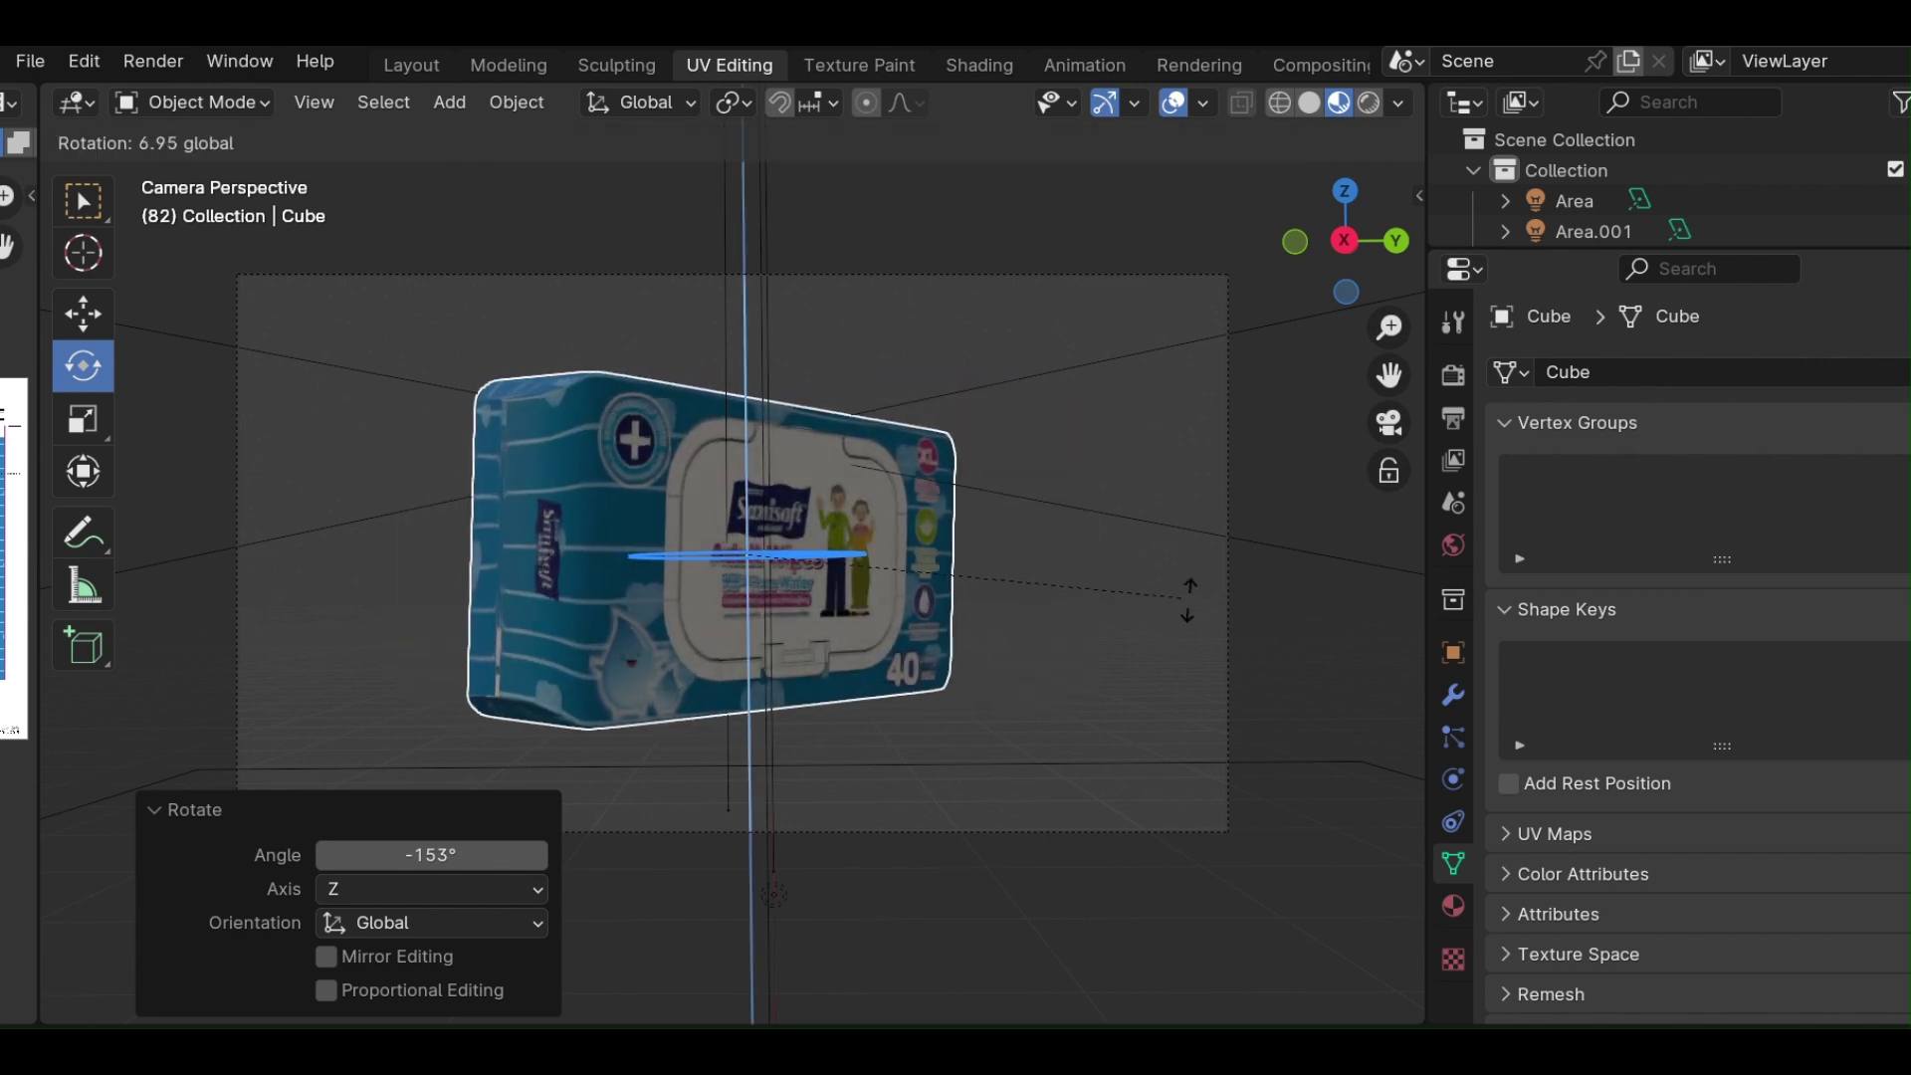
pyautogui.moveTo(818, 591)
pyautogui.mouseDown()
pyautogui.moveTo(548, 647)
pyautogui.moveTo(674, 637)
pyautogui.mouseUp()
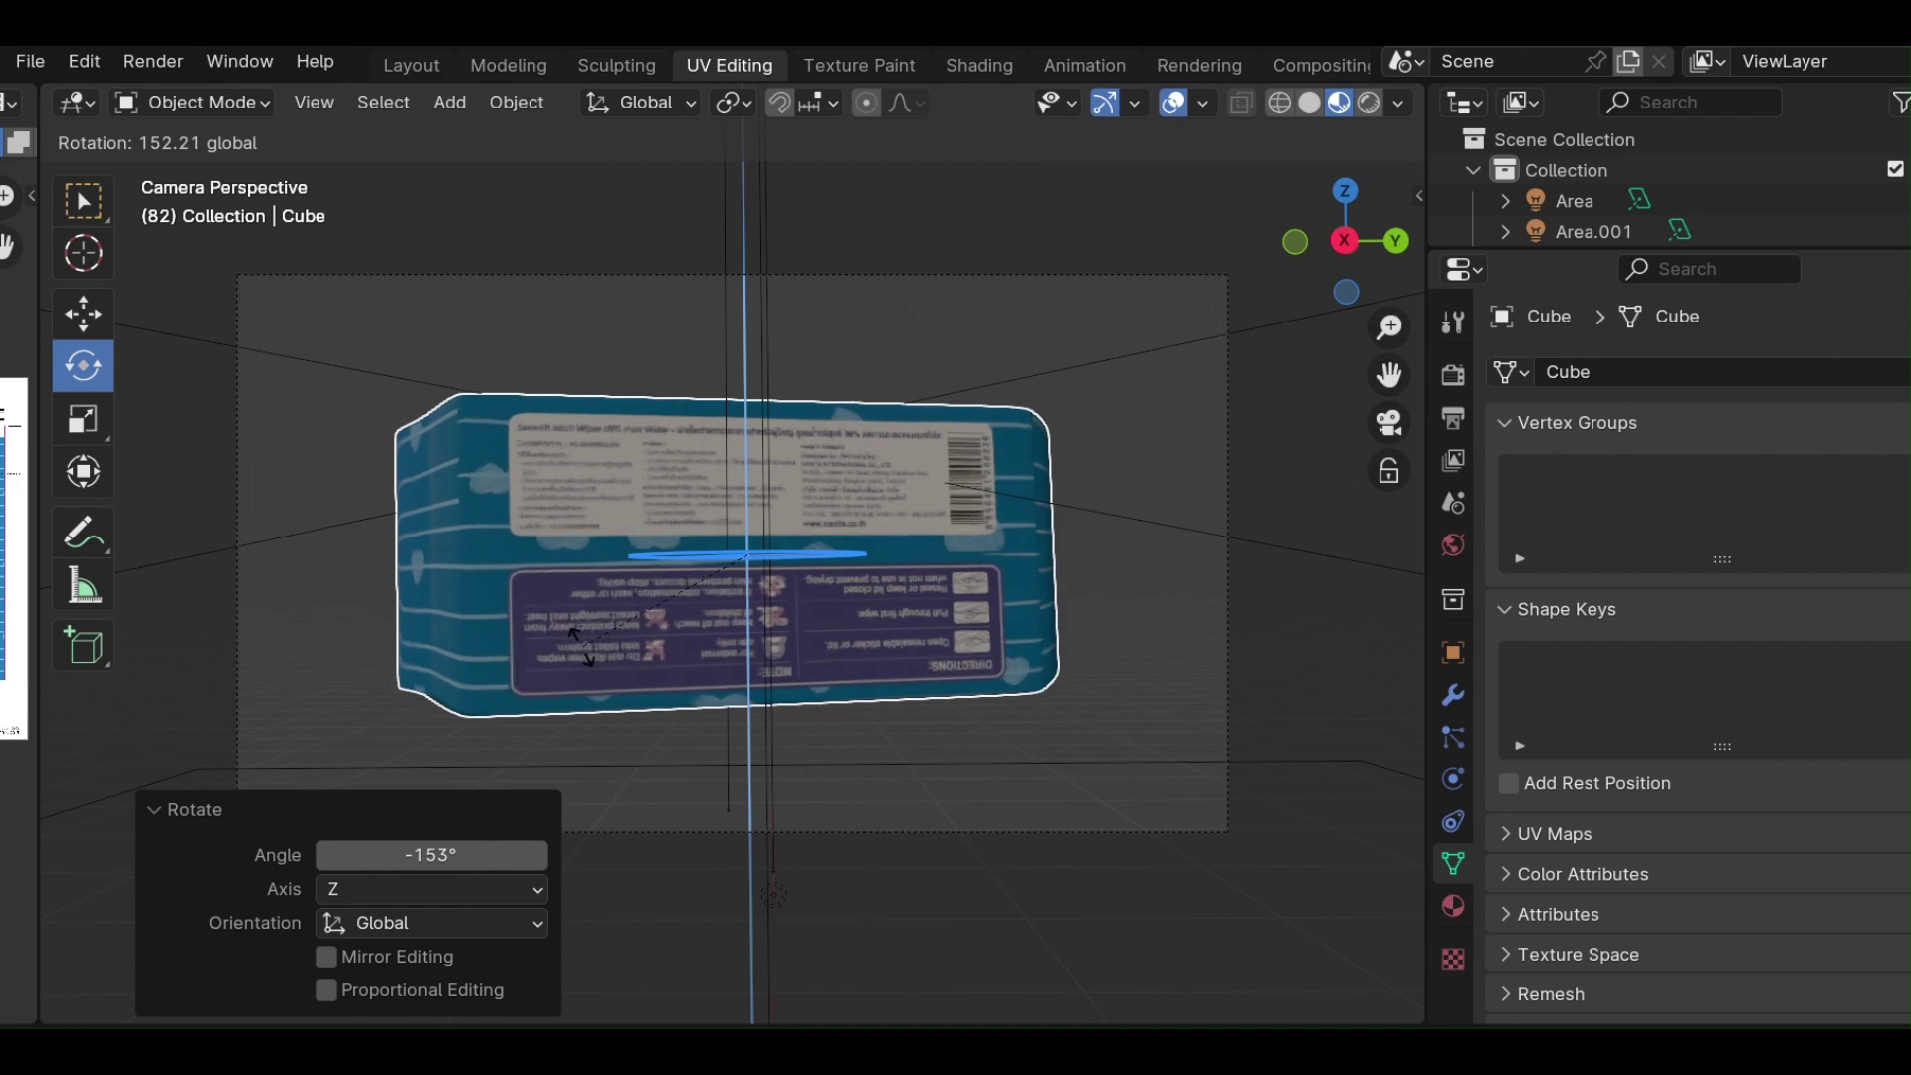
pyautogui.click(665, 652)
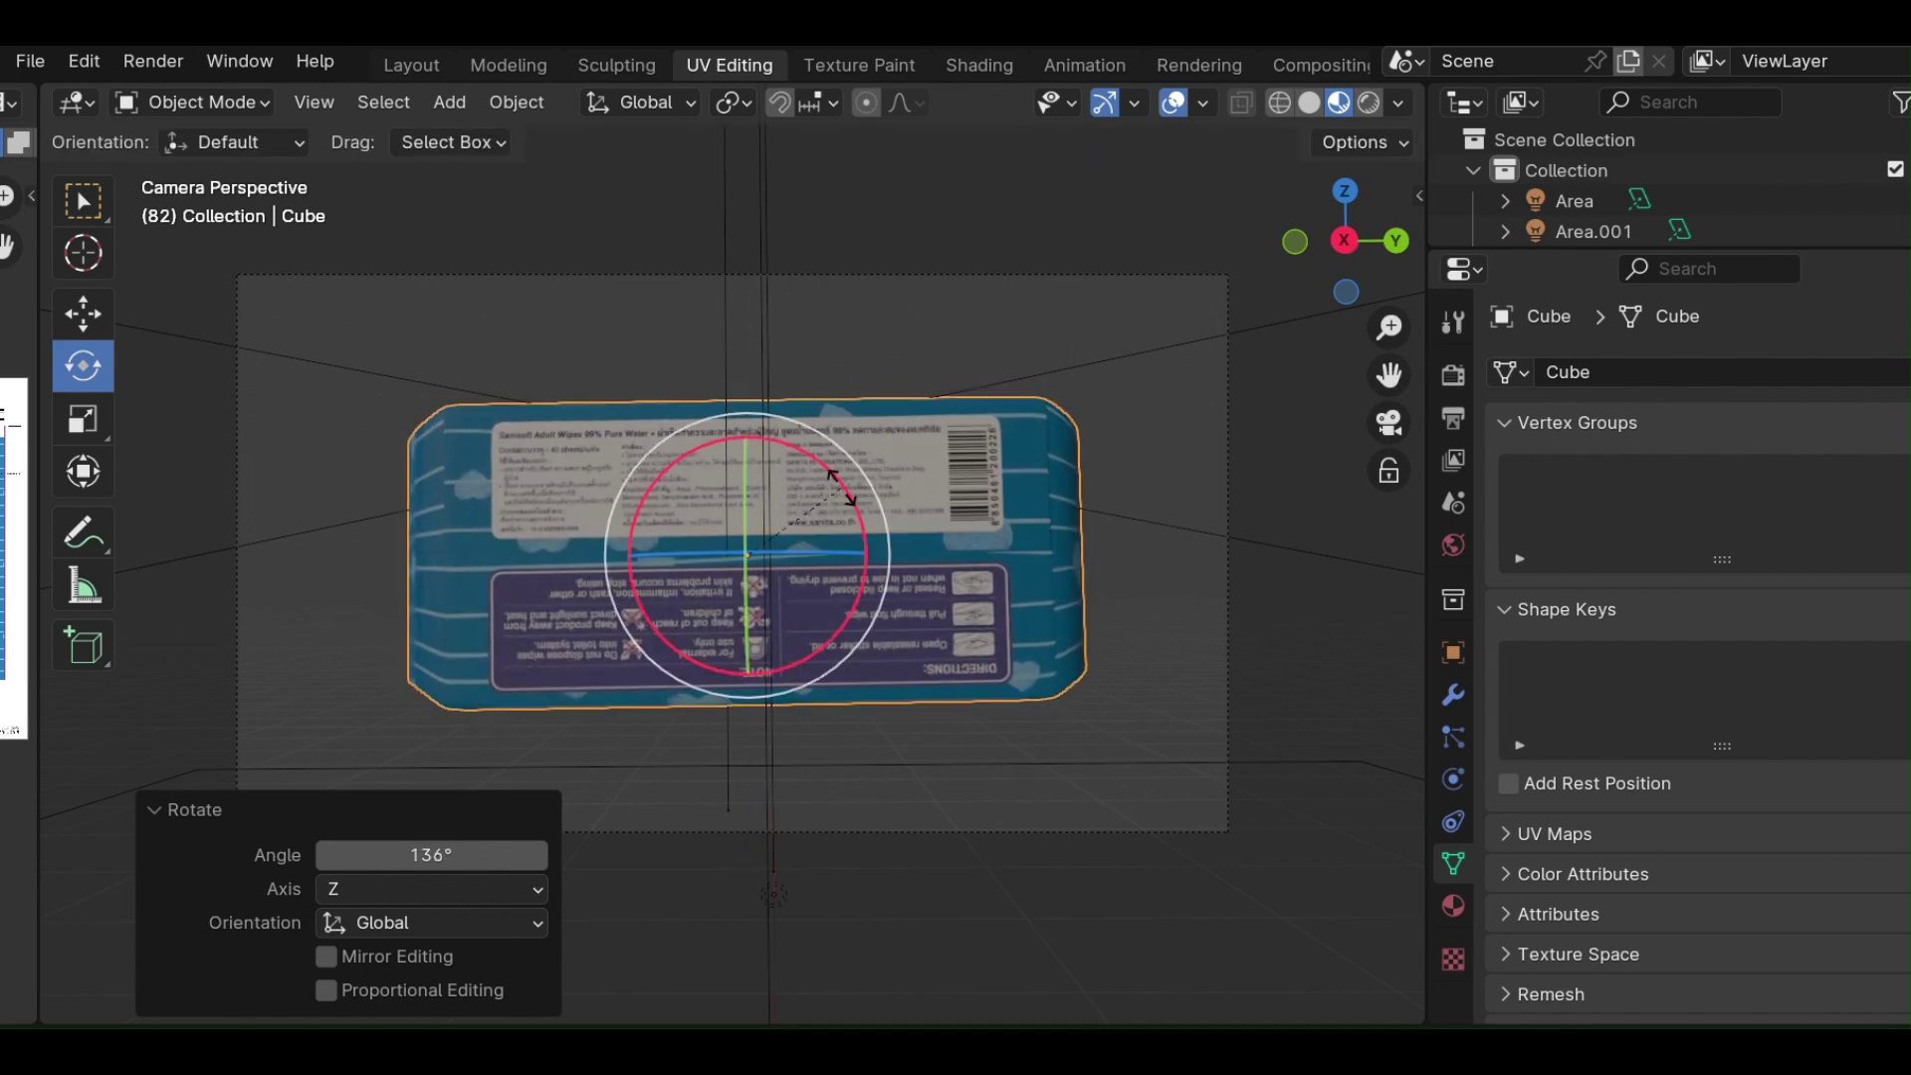
# Fine-tune the package rotation until it sits level, then render the back view.
pyautogui.moveTo(838, 480)
pyautogui.mouseDown()
pyautogui.moveTo(849, 499)
pyautogui.moveTo(849, 481)
pyautogui.moveTo(816, 511)
pyautogui.moveTo(735, 504)
pyautogui.mouseUp()
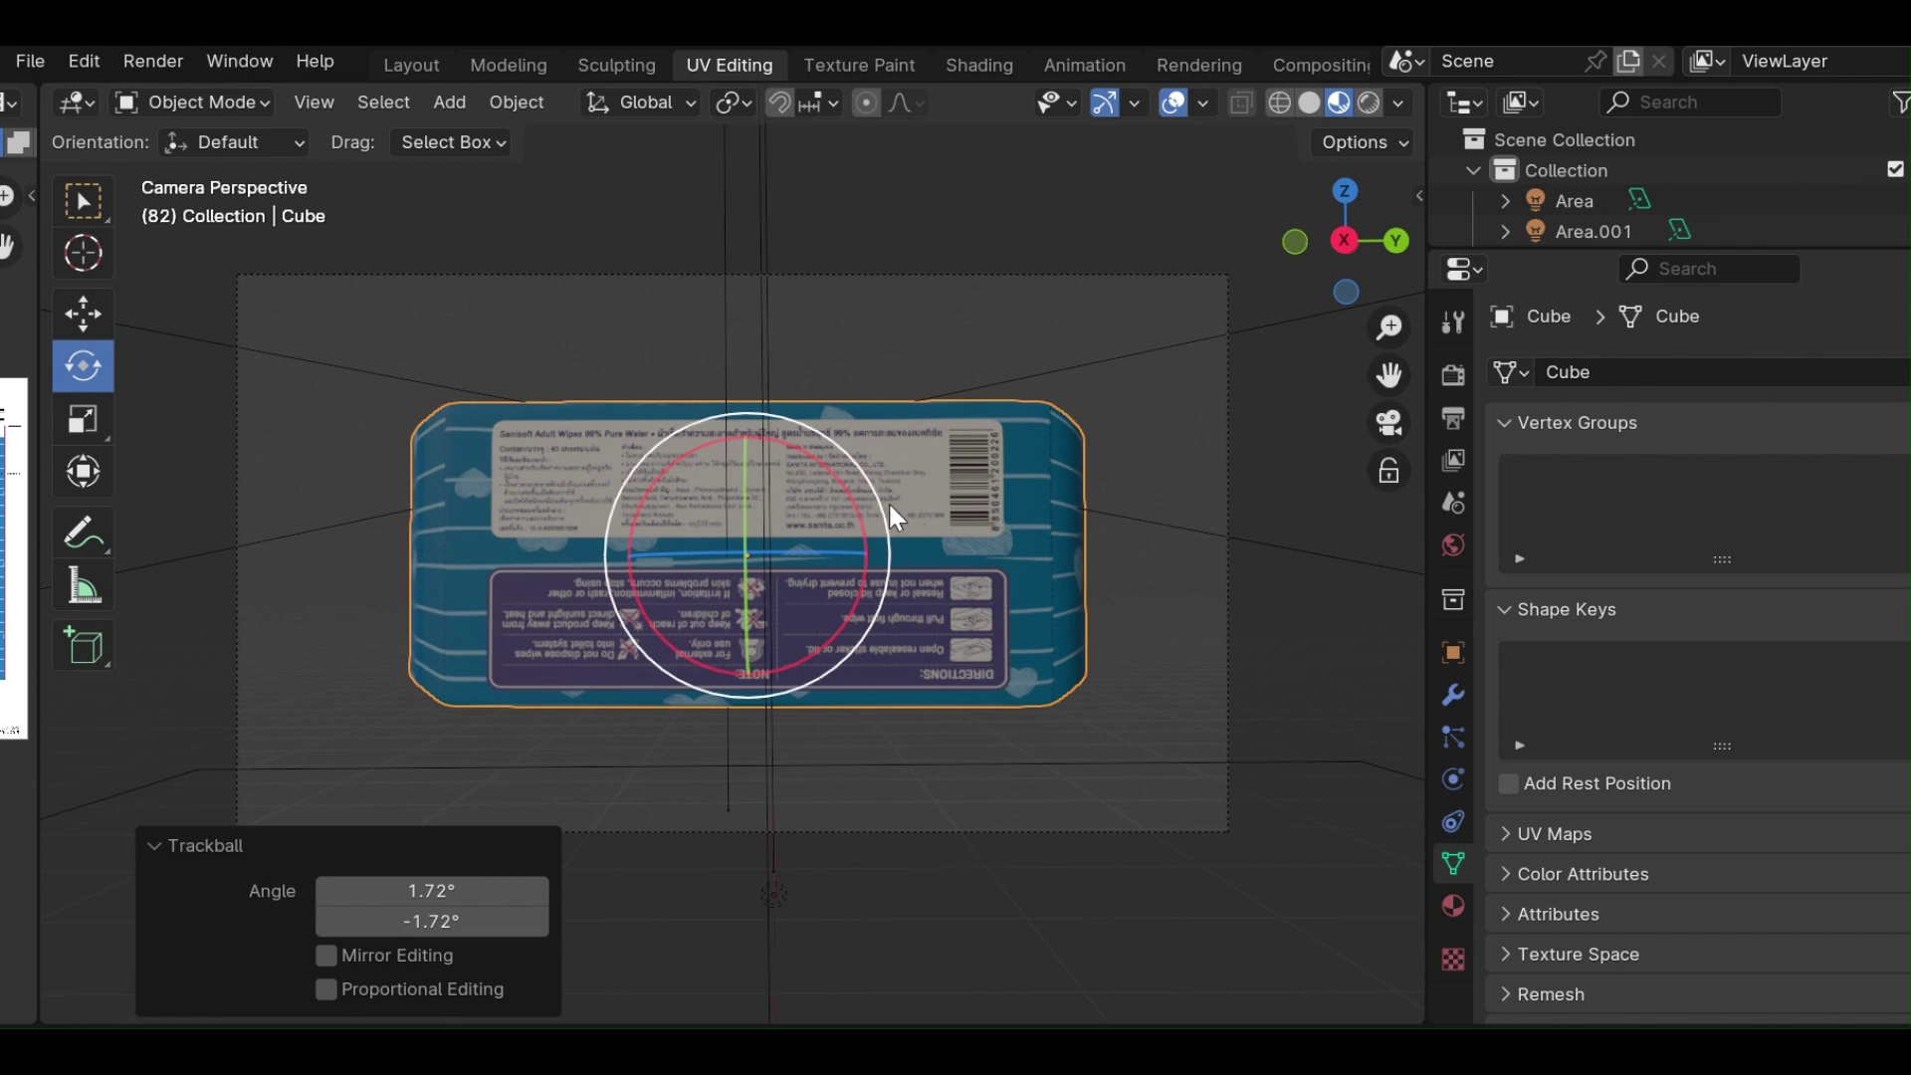
pyautogui.moveTo(885, 501); pyautogui.dragTo(889, 488)
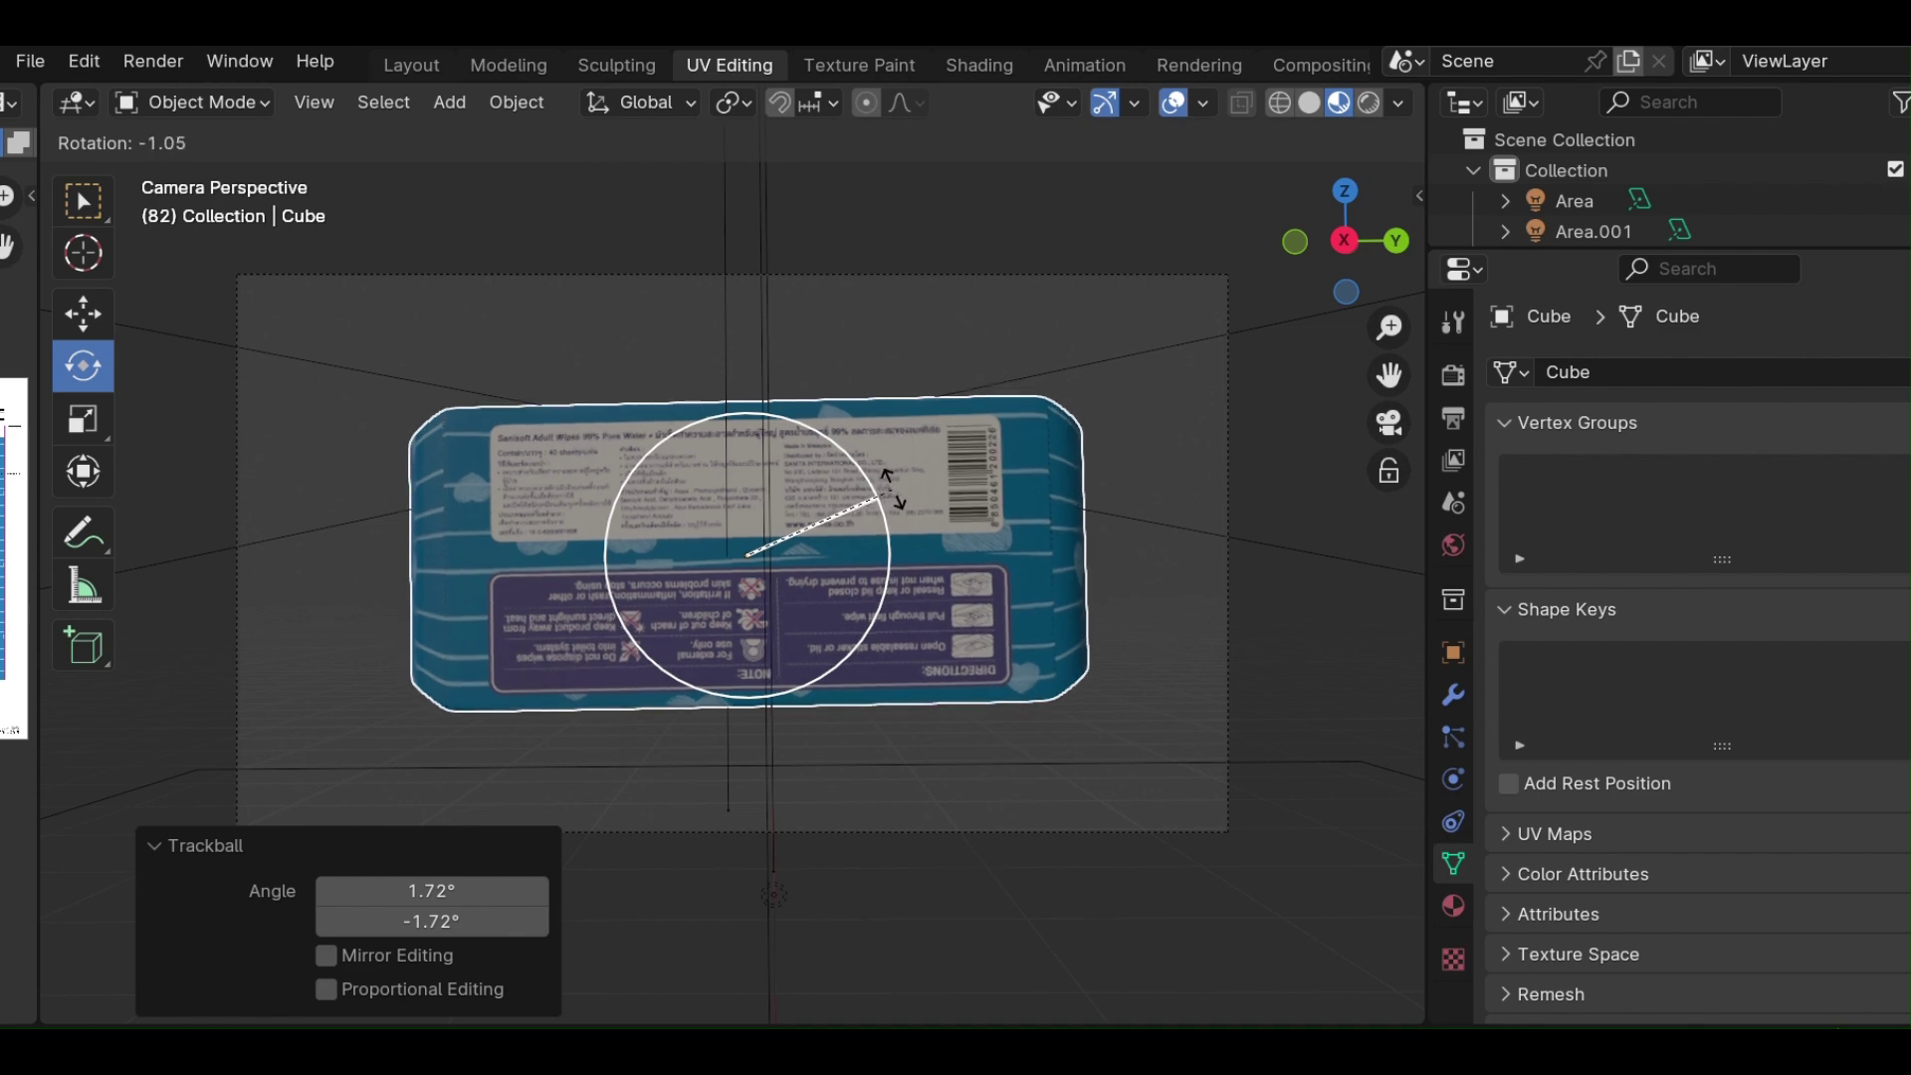
pyautogui.moveTo(889, 488); pyautogui.dragTo(862, 468)
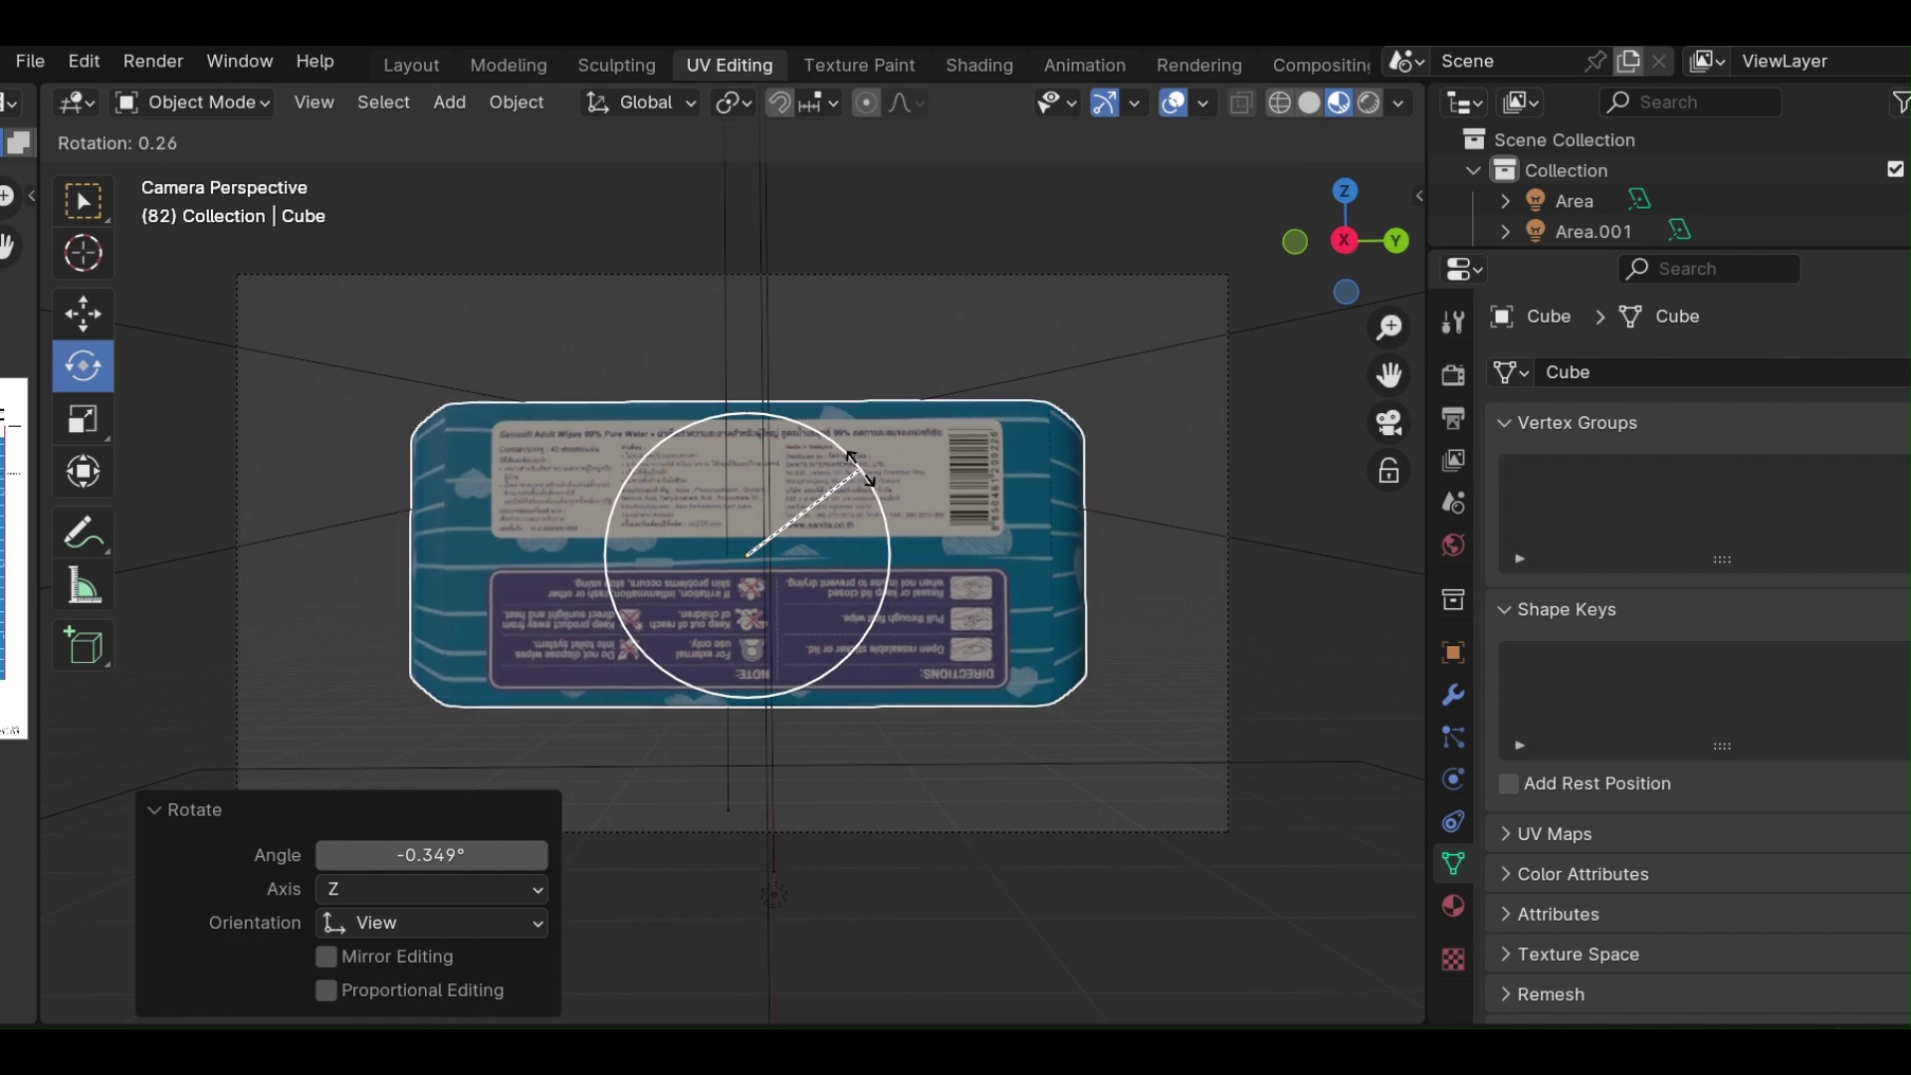
pyautogui.moveTo(856, 465); pyautogui.dragTo(856, 466)
pyautogui.click(173, 61)
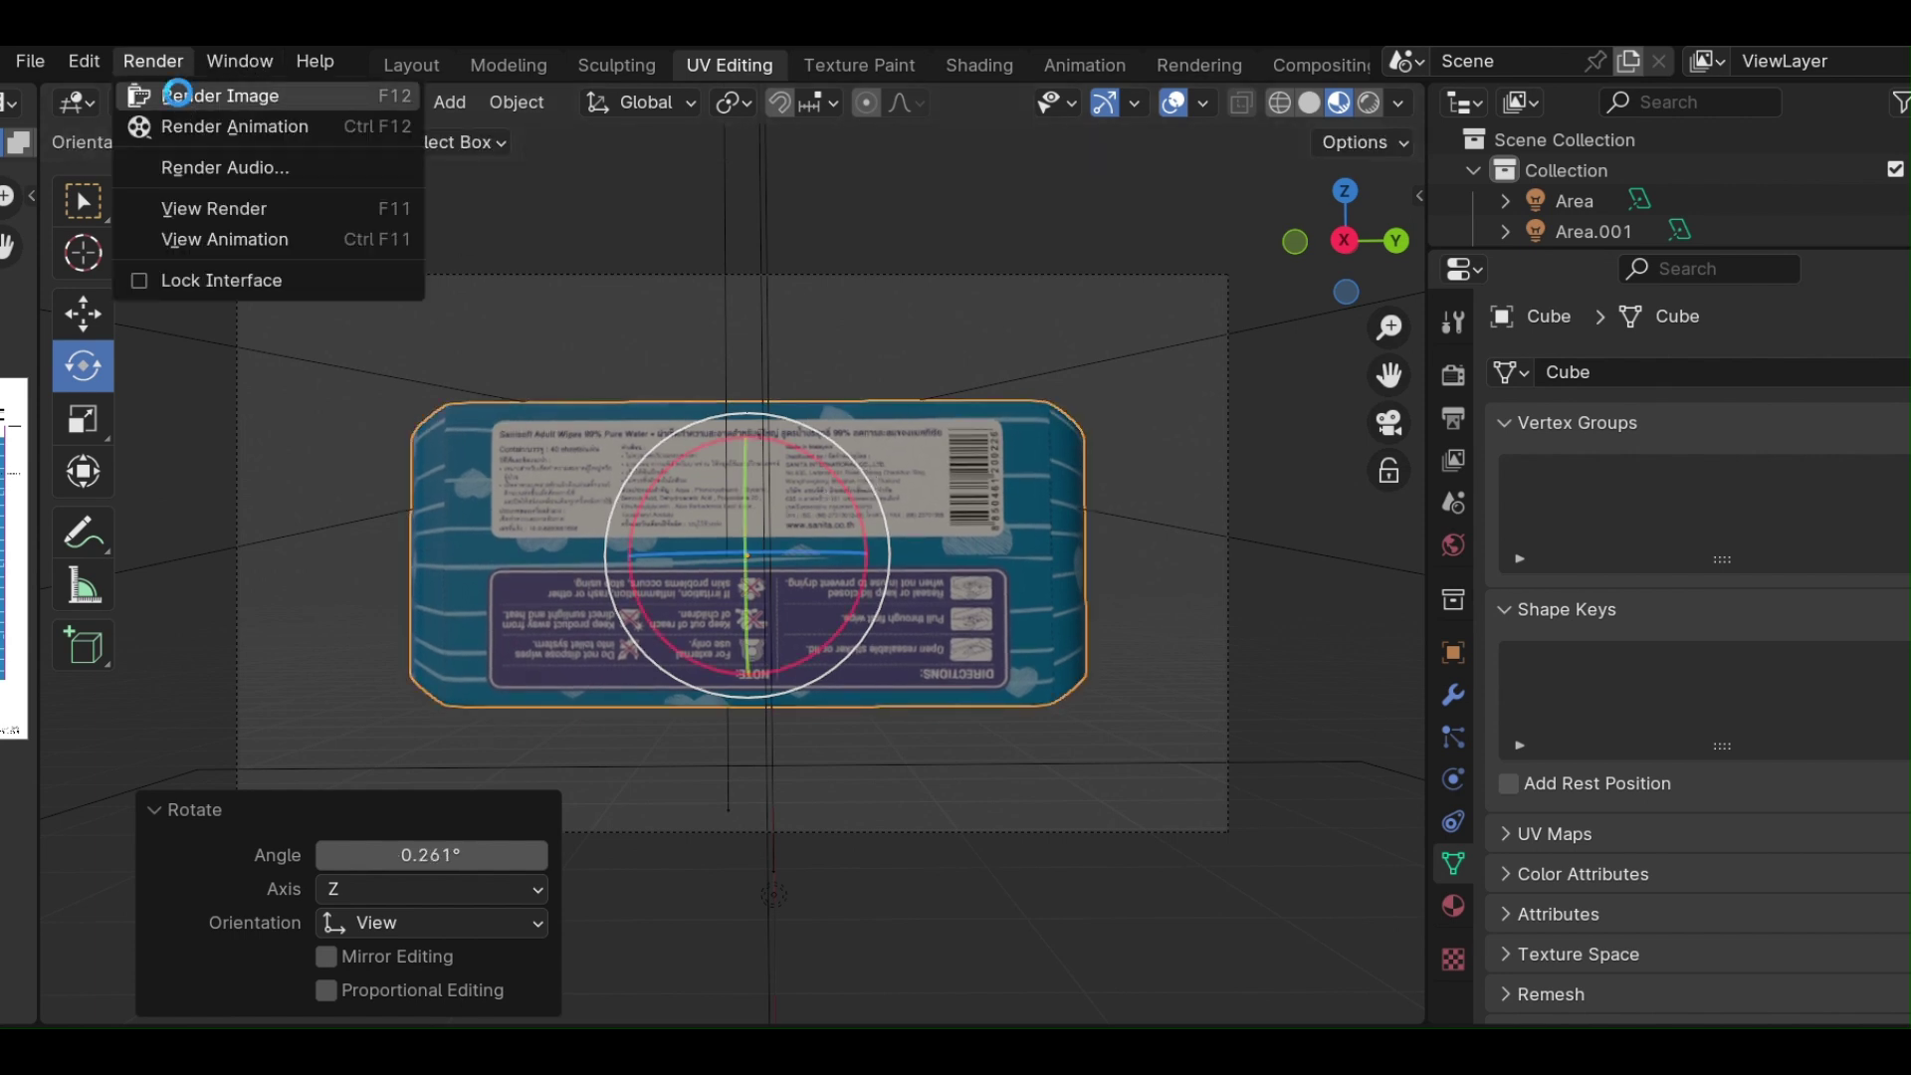
pyautogui.click(179, 95)
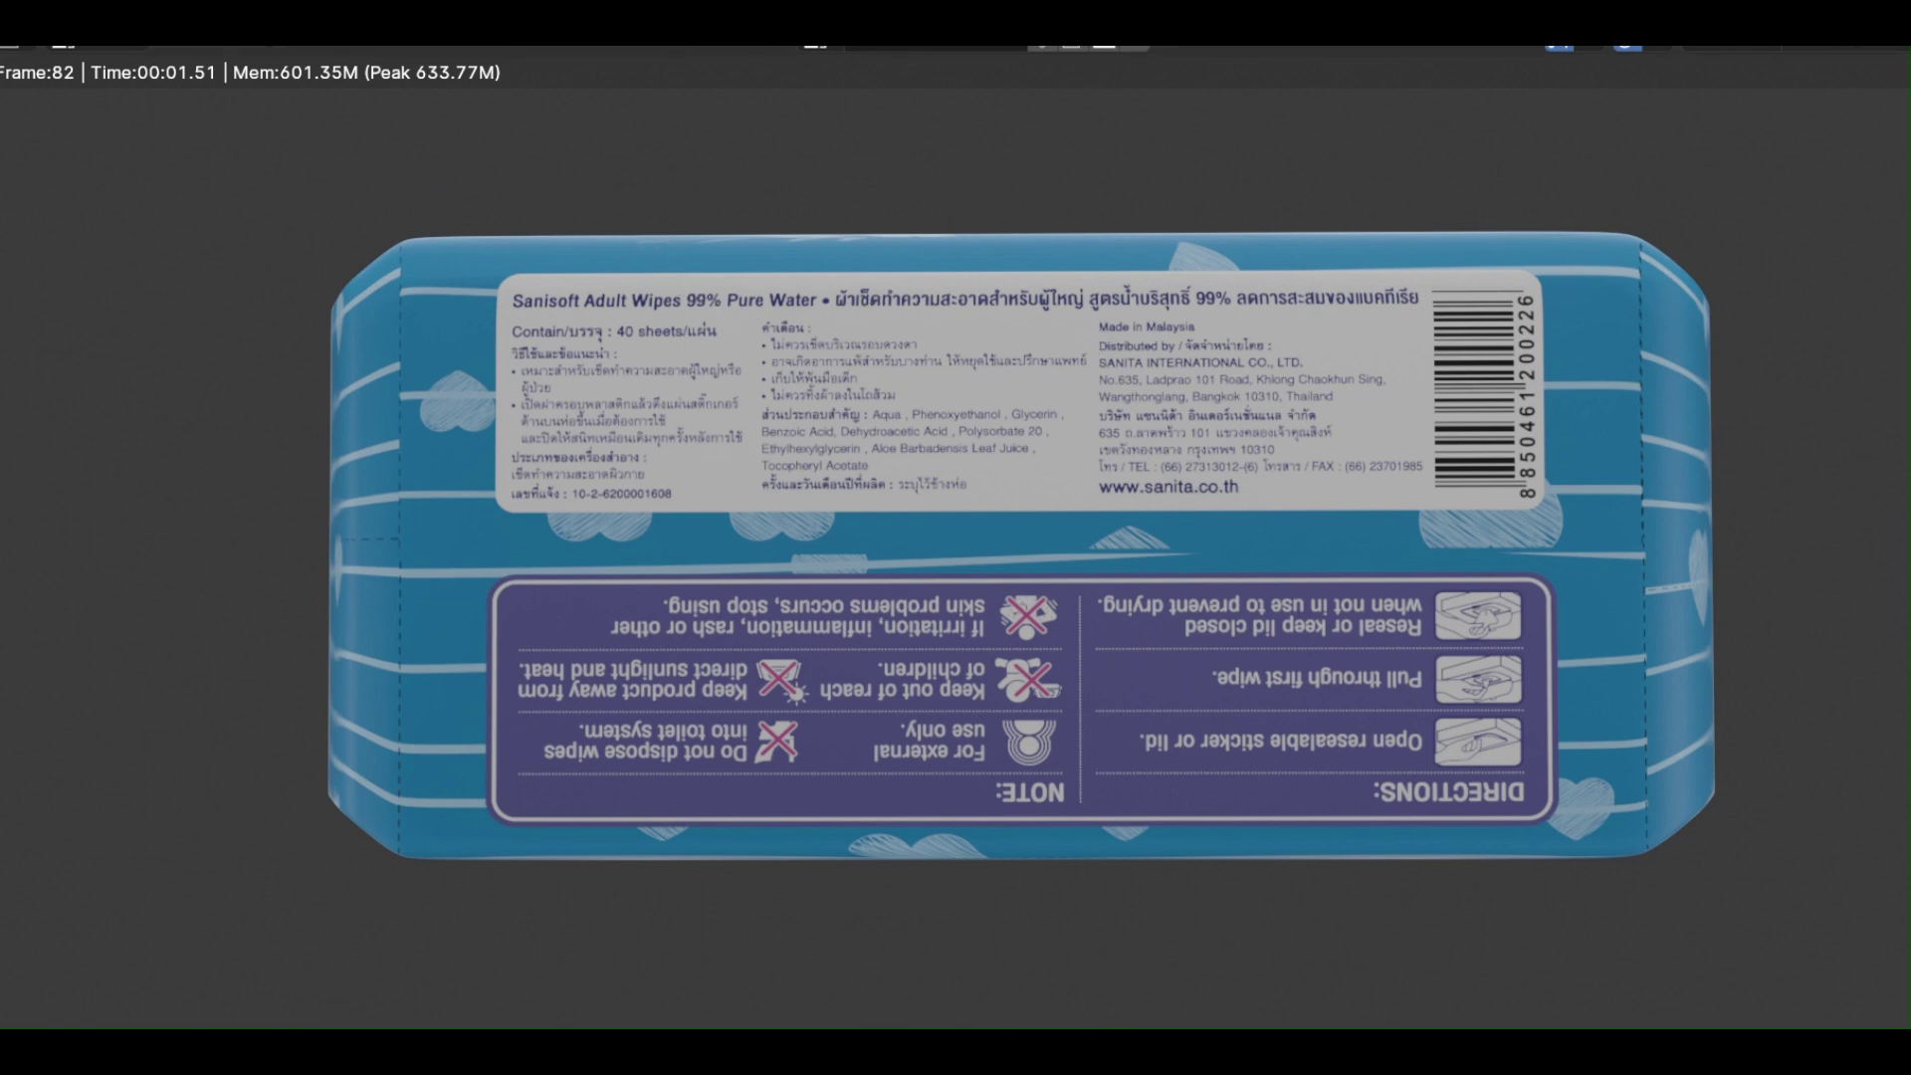
# Close the render and give the package a first small rotation about the Y and view axes.
pyautogui.press('Escape')
pyautogui.press('r')
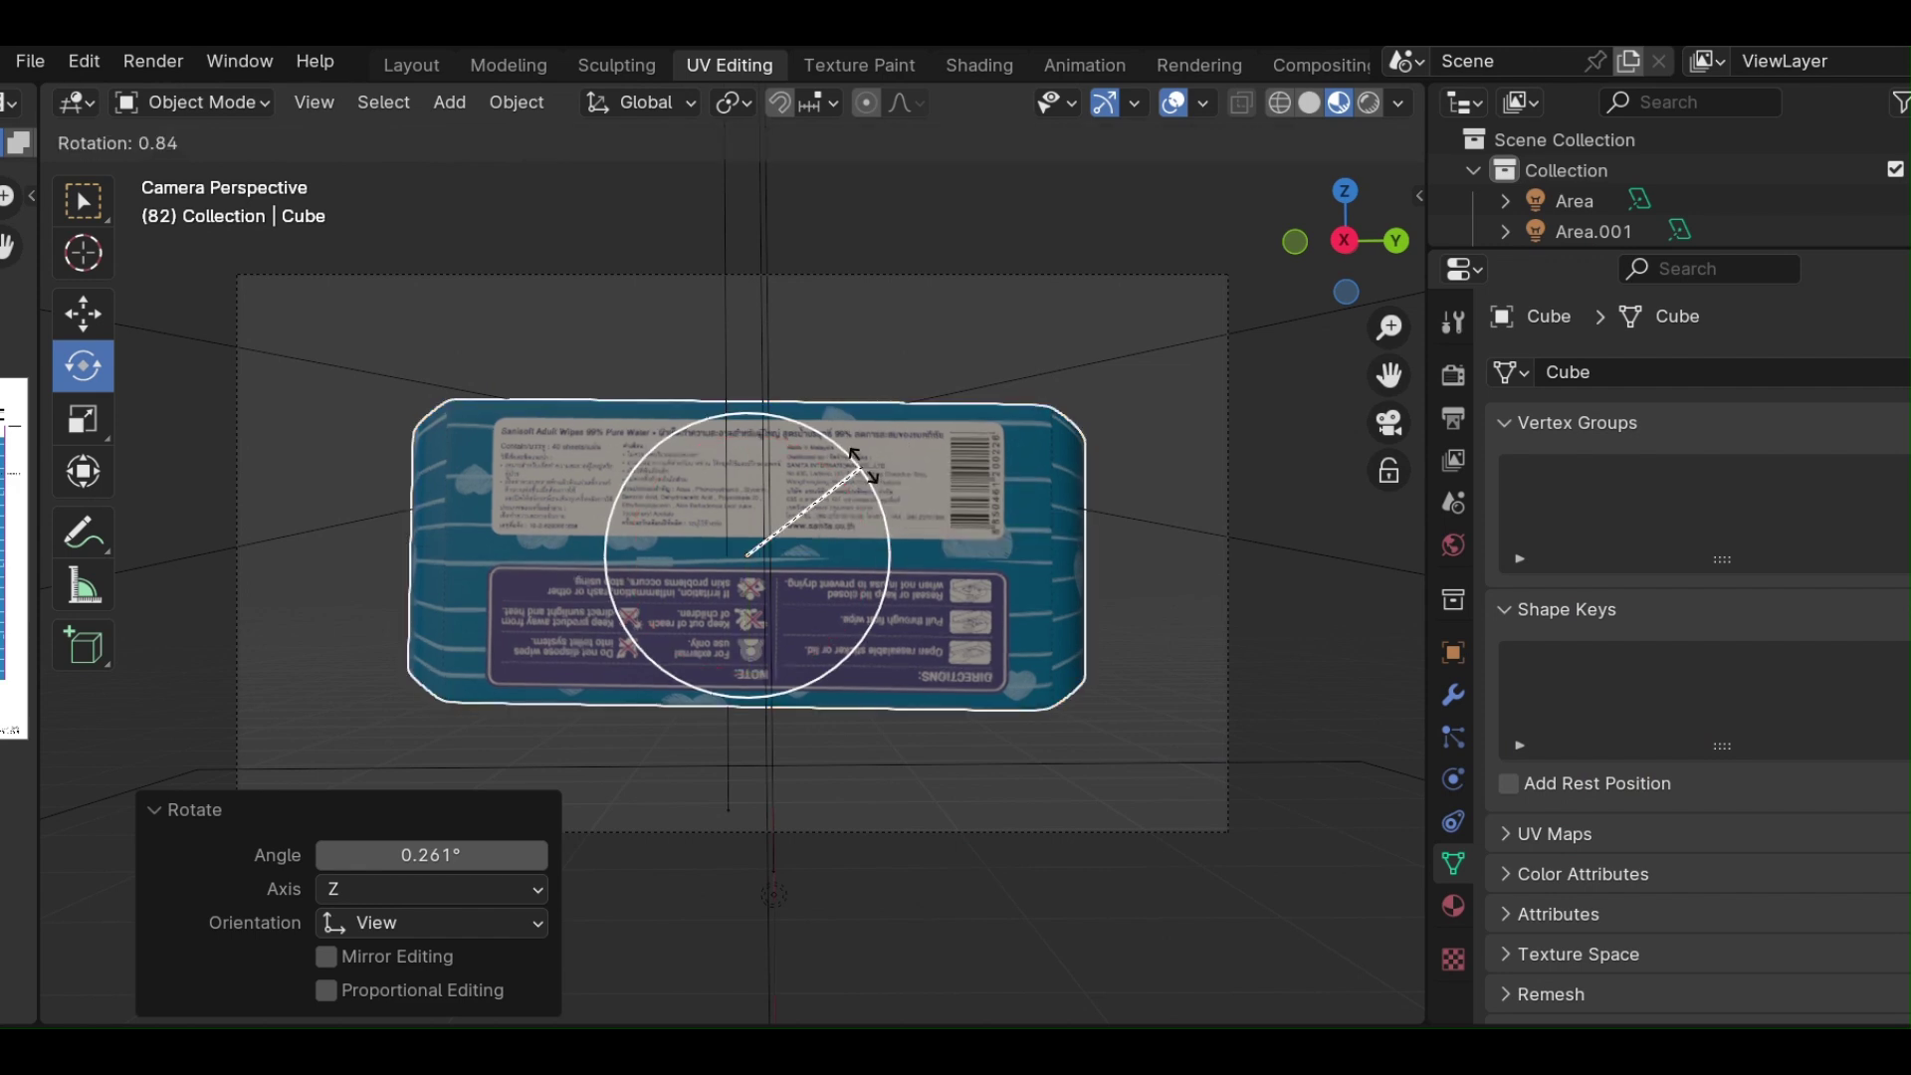
pyautogui.click(874, 450)
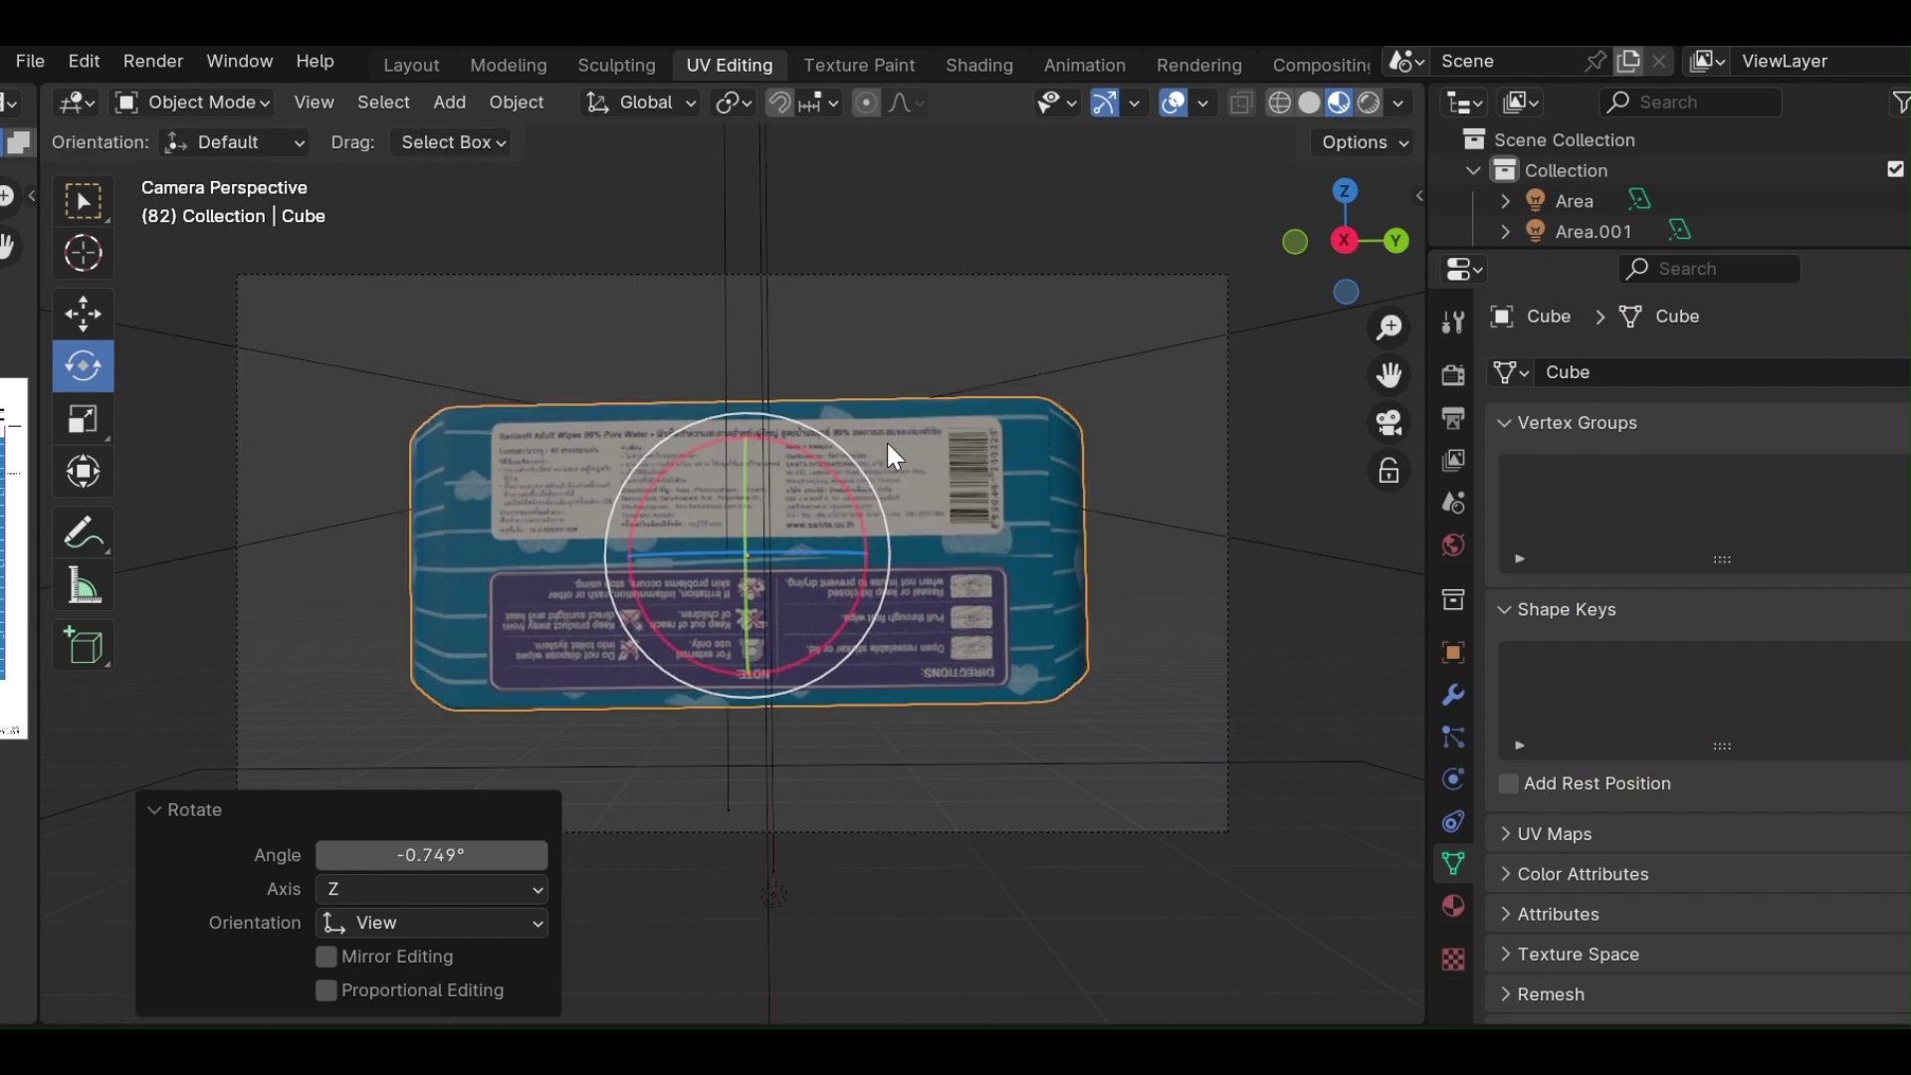
pyautogui.scroll(-1, 1135, 434)
pyautogui.scroll(-2, 1135, 434)
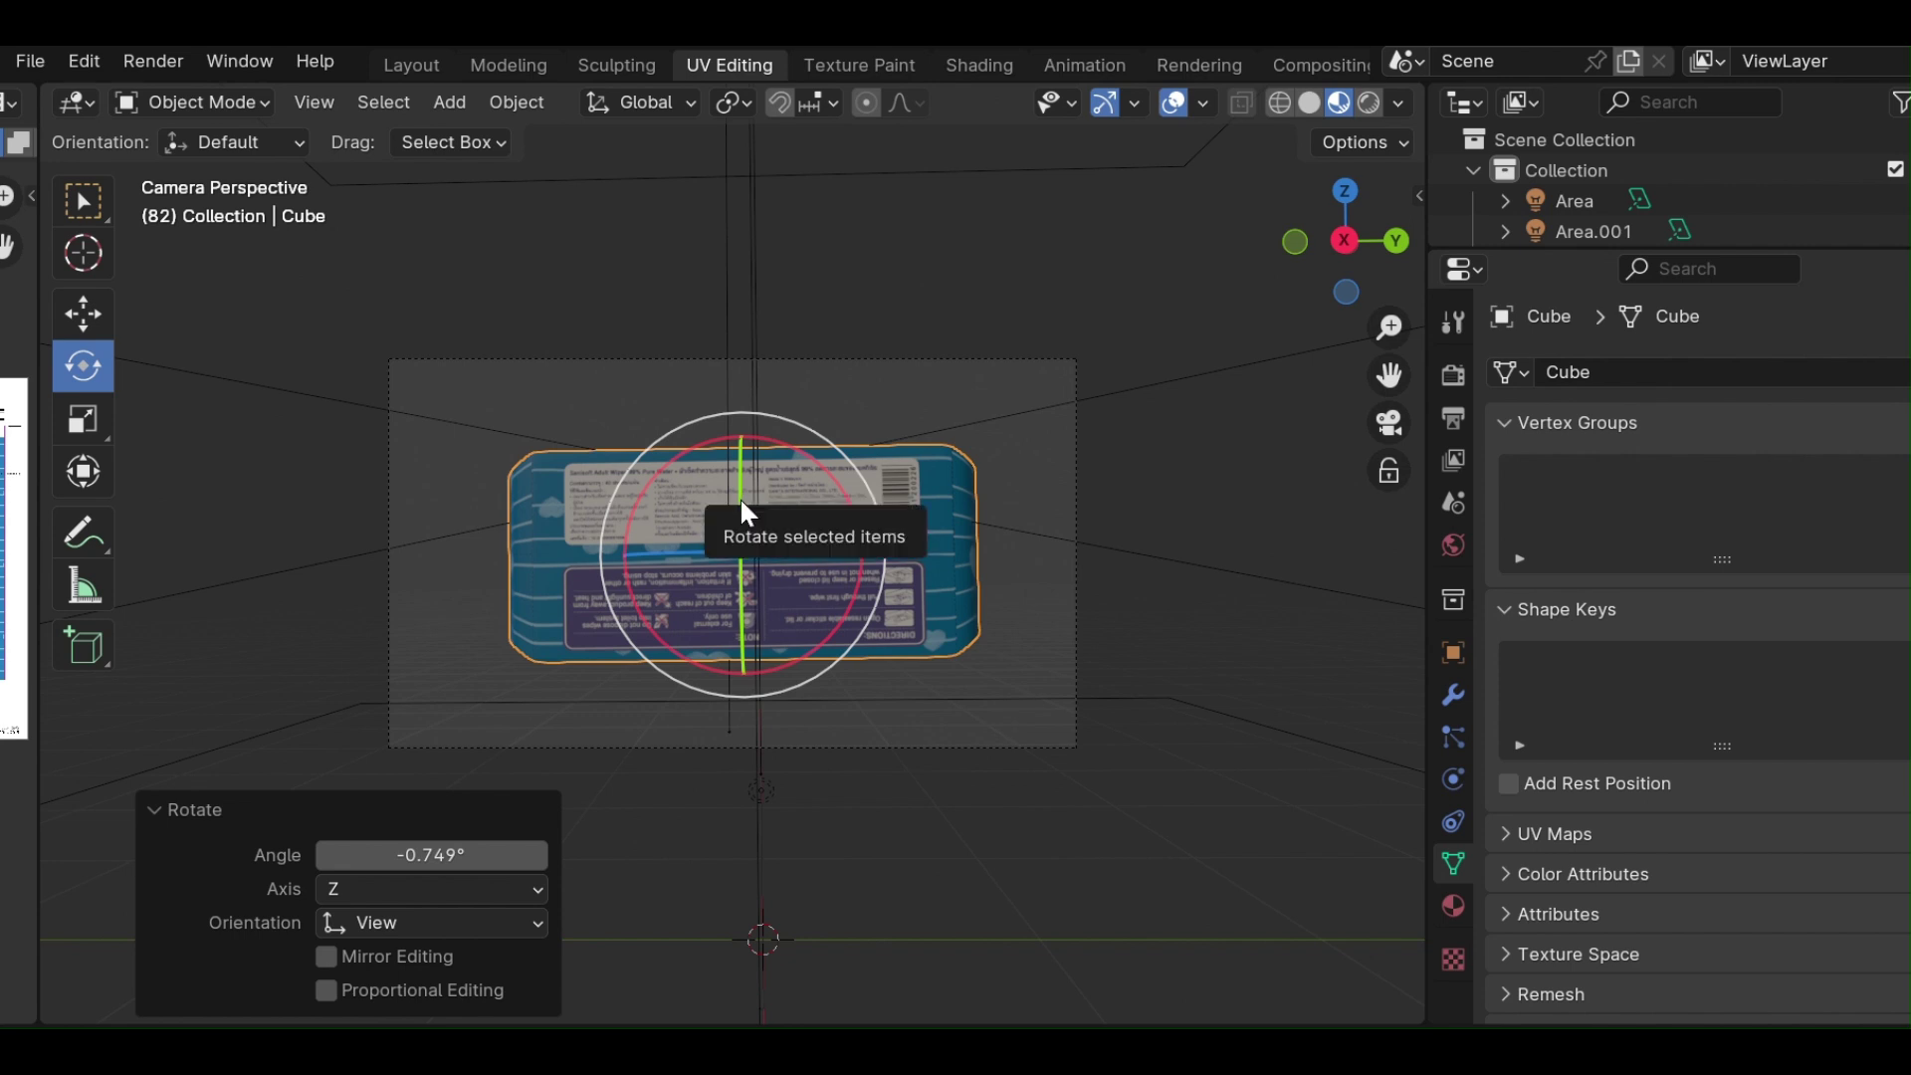
pyautogui.moveTo(745, 510)
pyautogui.mouseDown()
pyautogui.moveTo(729, 538)
pyautogui.moveTo(737, 524)
pyautogui.mouseUp()
pyautogui.scroll(2, 762, 521)
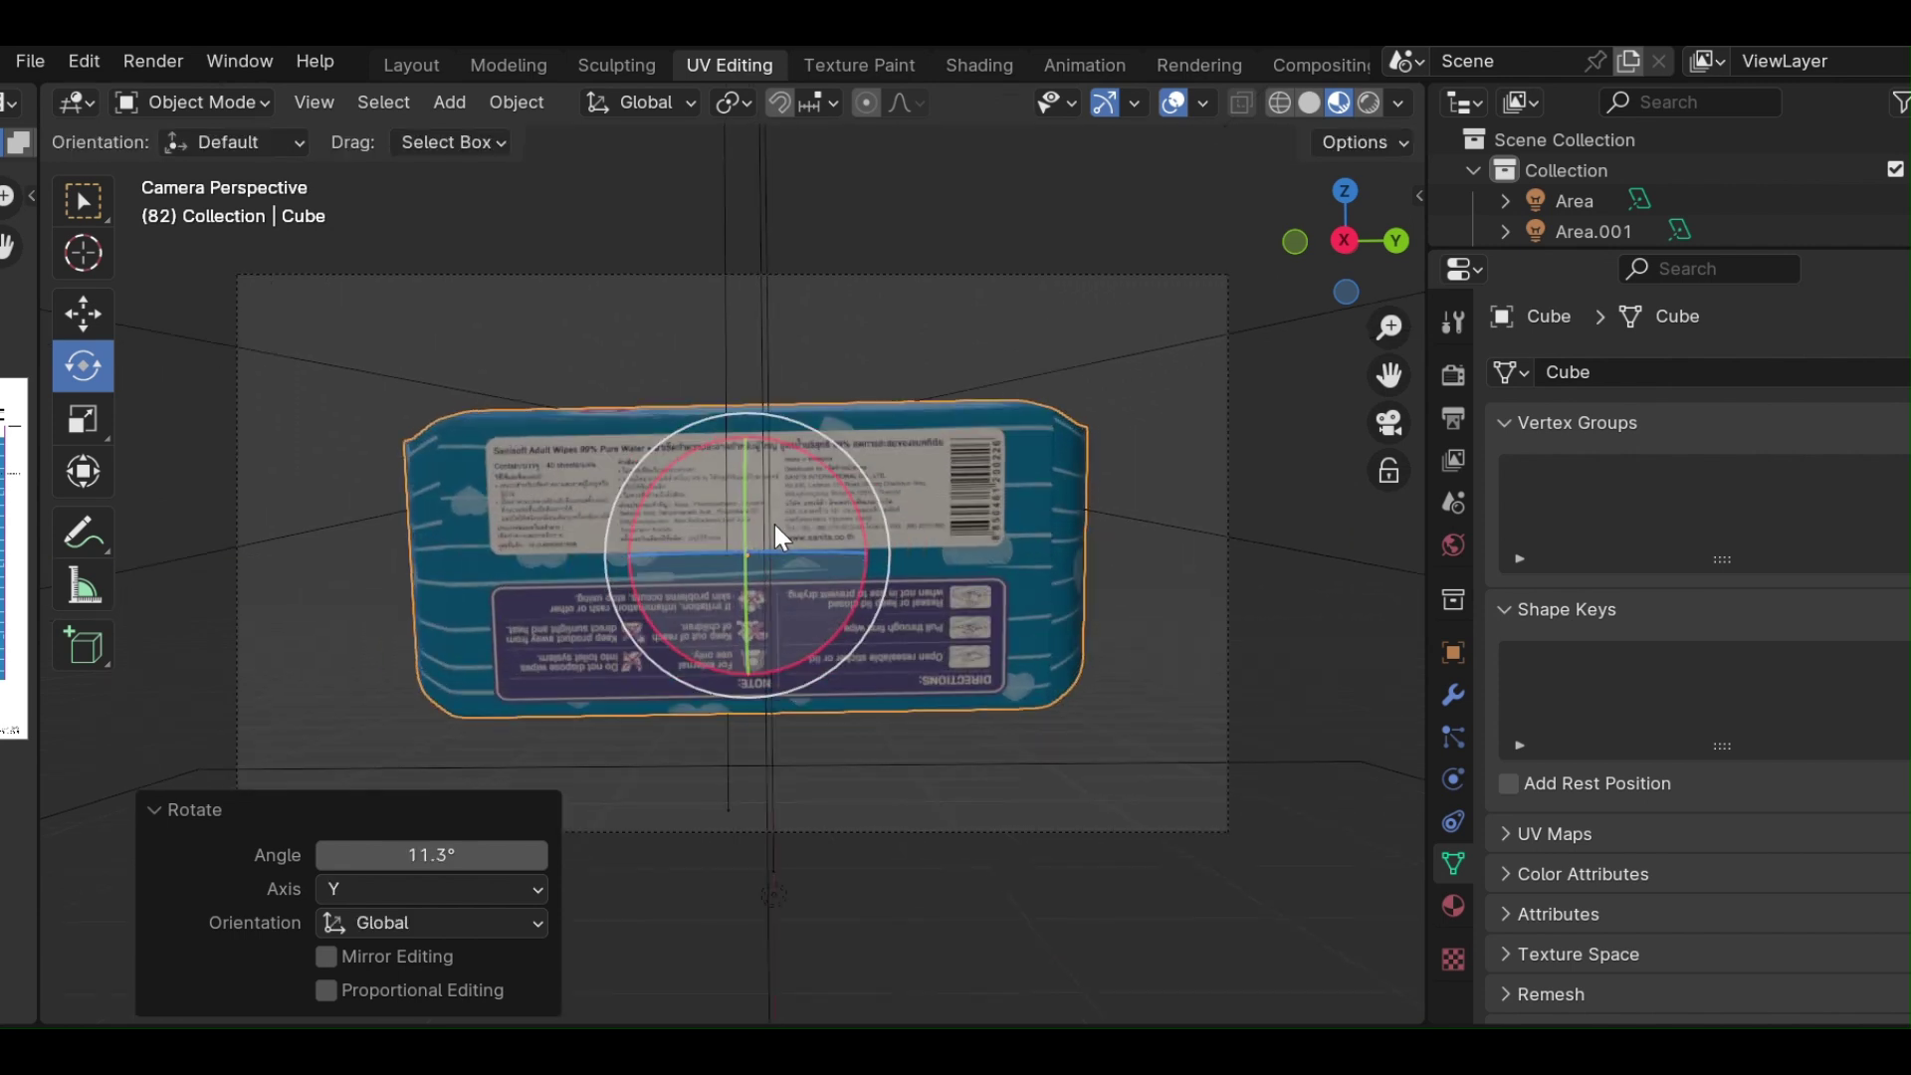
pyautogui.scroll(1, 775, 523)
pyautogui.moveTo(882, 495)
pyautogui.mouseDown()
pyautogui.moveTo(872, 528)
pyautogui.moveTo(816, 553)
pyautogui.moveTo(987, 547)
pyautogui.mouseUp()
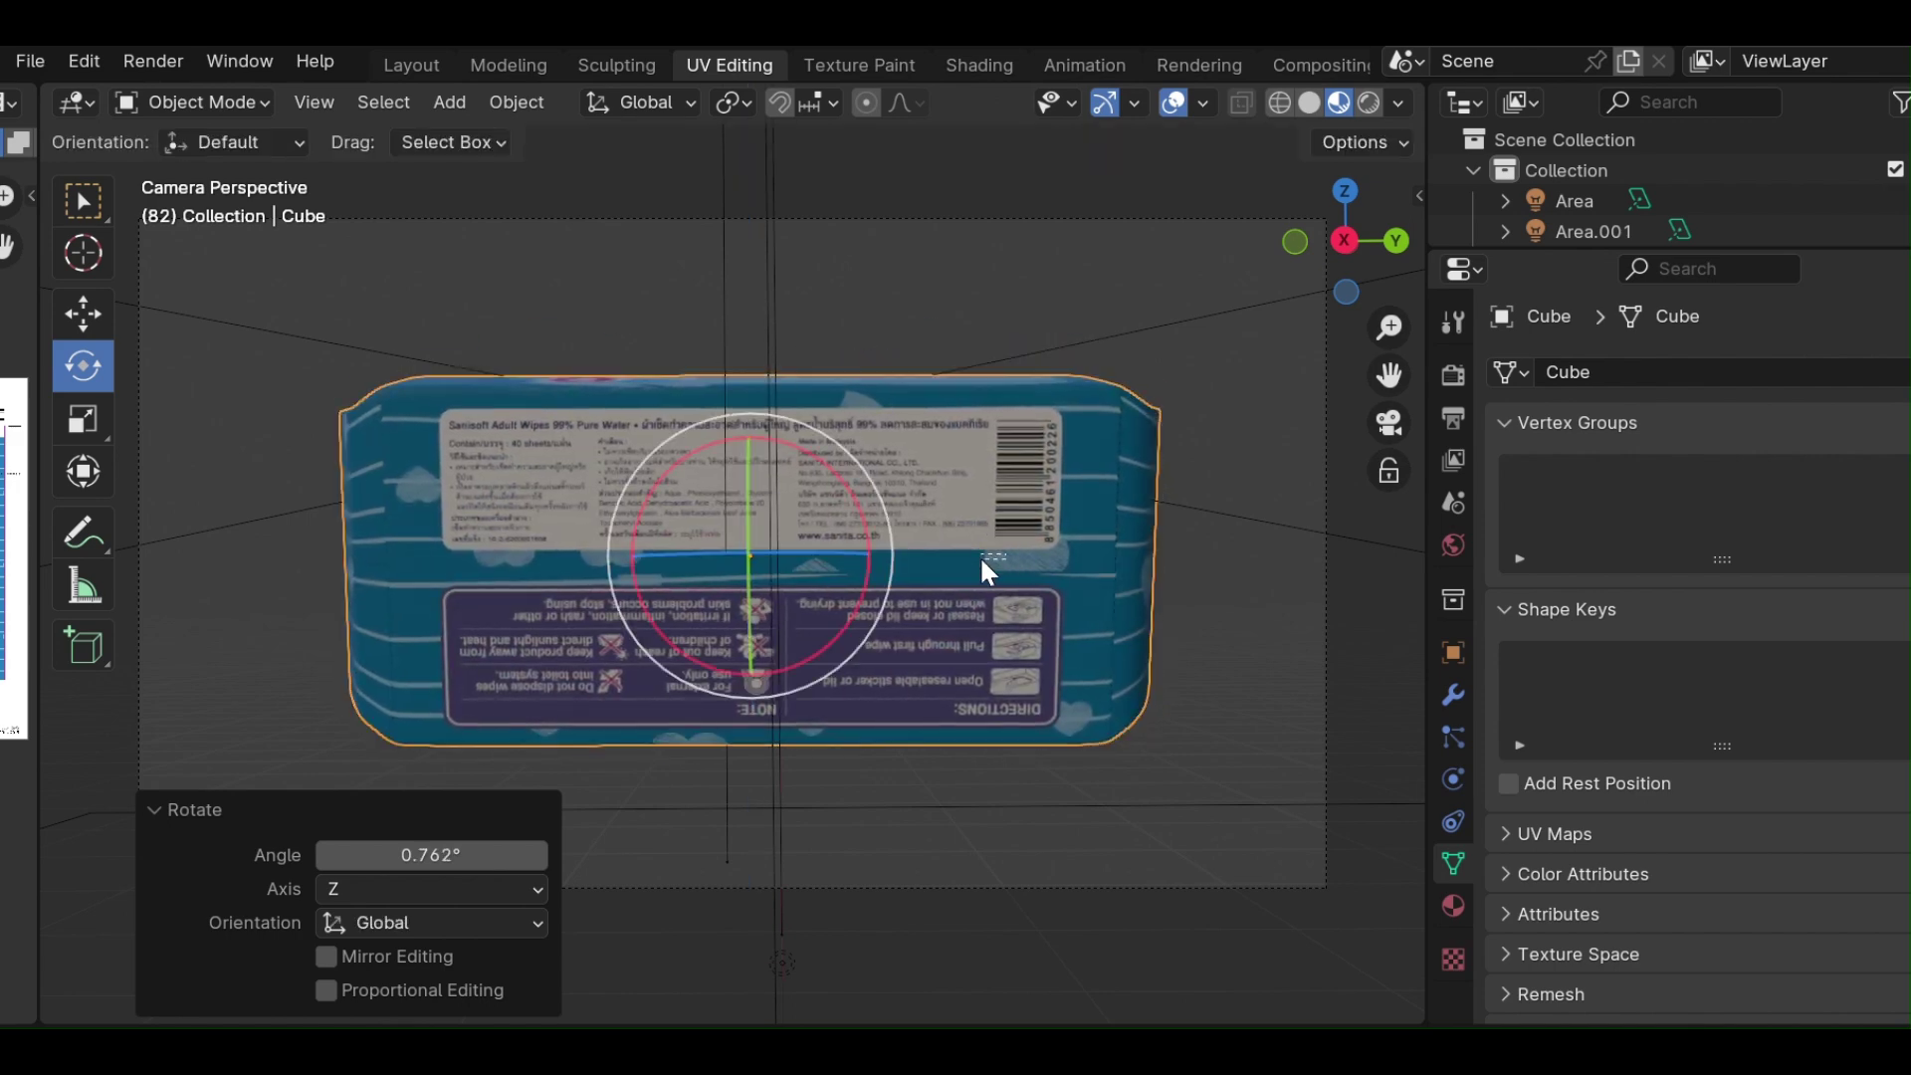
pyautogui.click(939, 559)
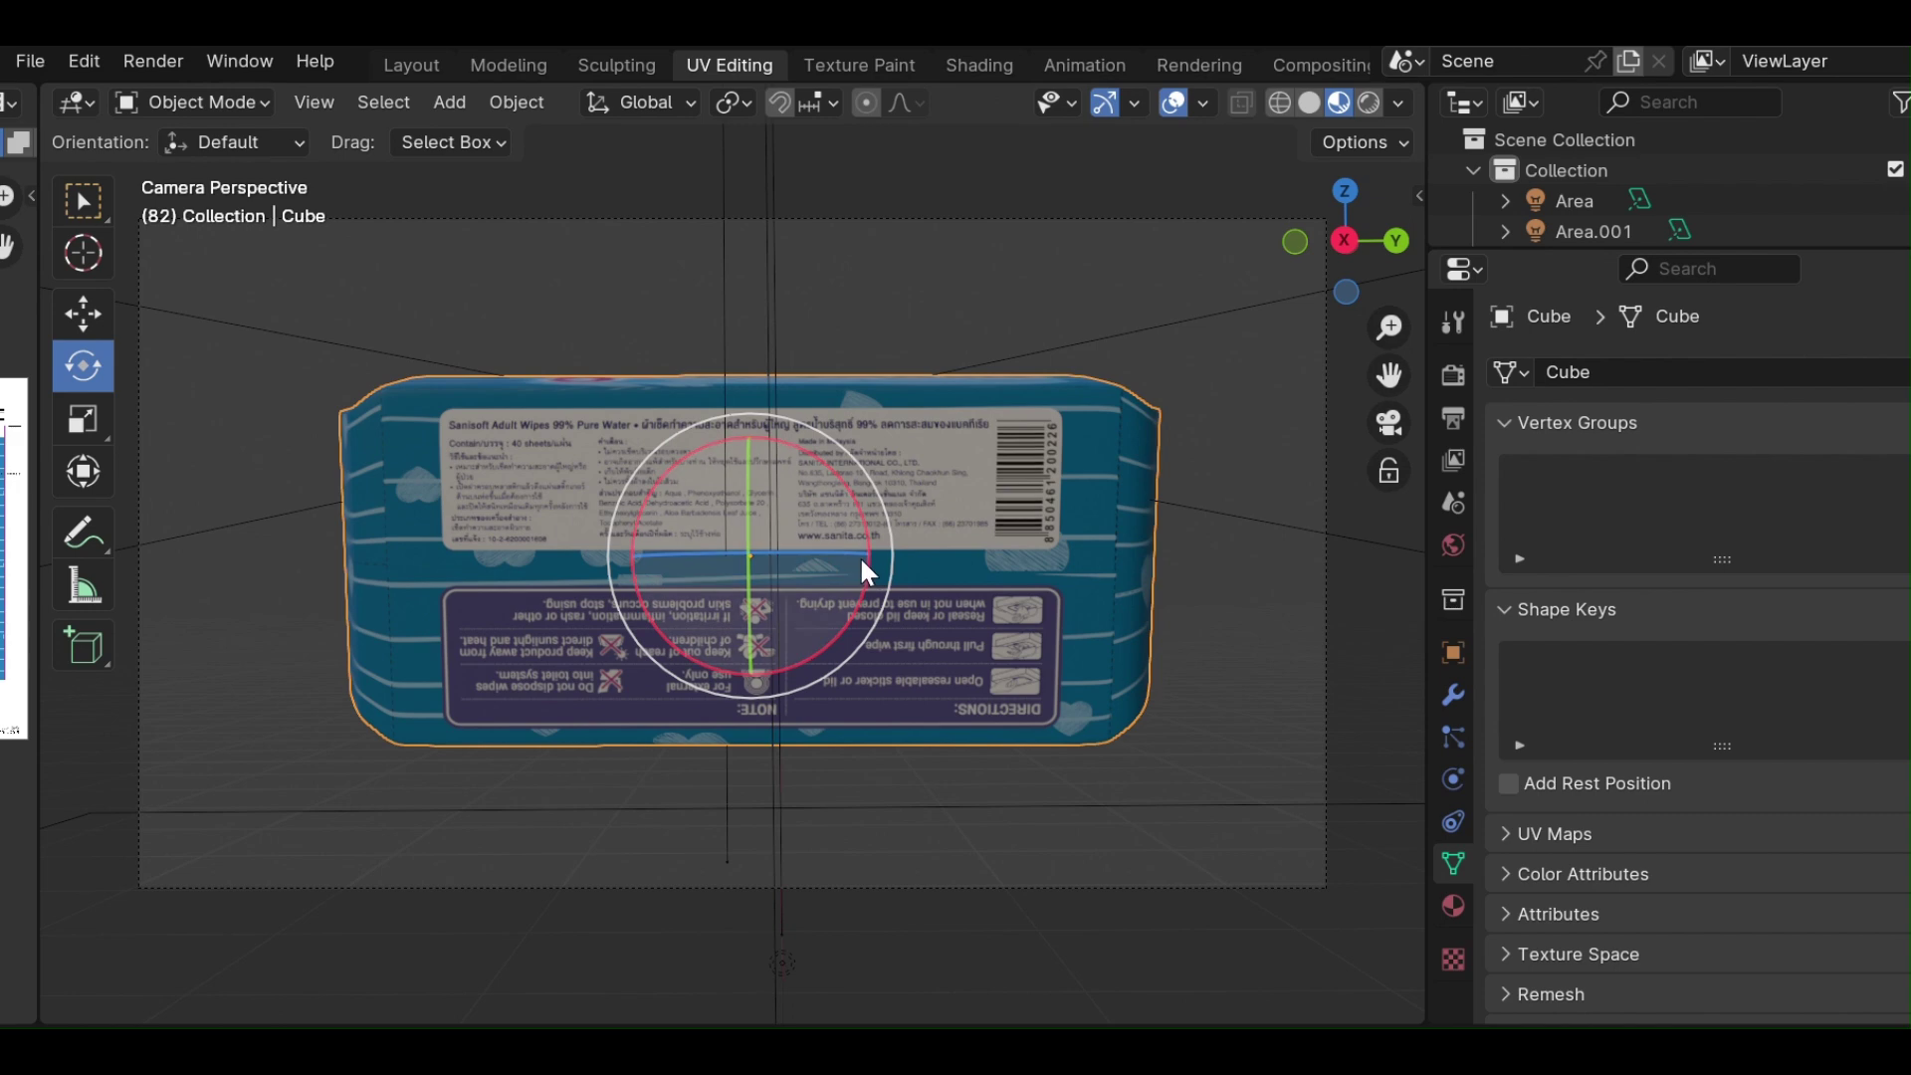
# Rotate the package about the vertical axis to a slight angle, undoing an accidental stretch.
pyautogui.click(83, 471)
pyautogui.moveTo(844, 553); pyautogui.dragTo(861, 551)
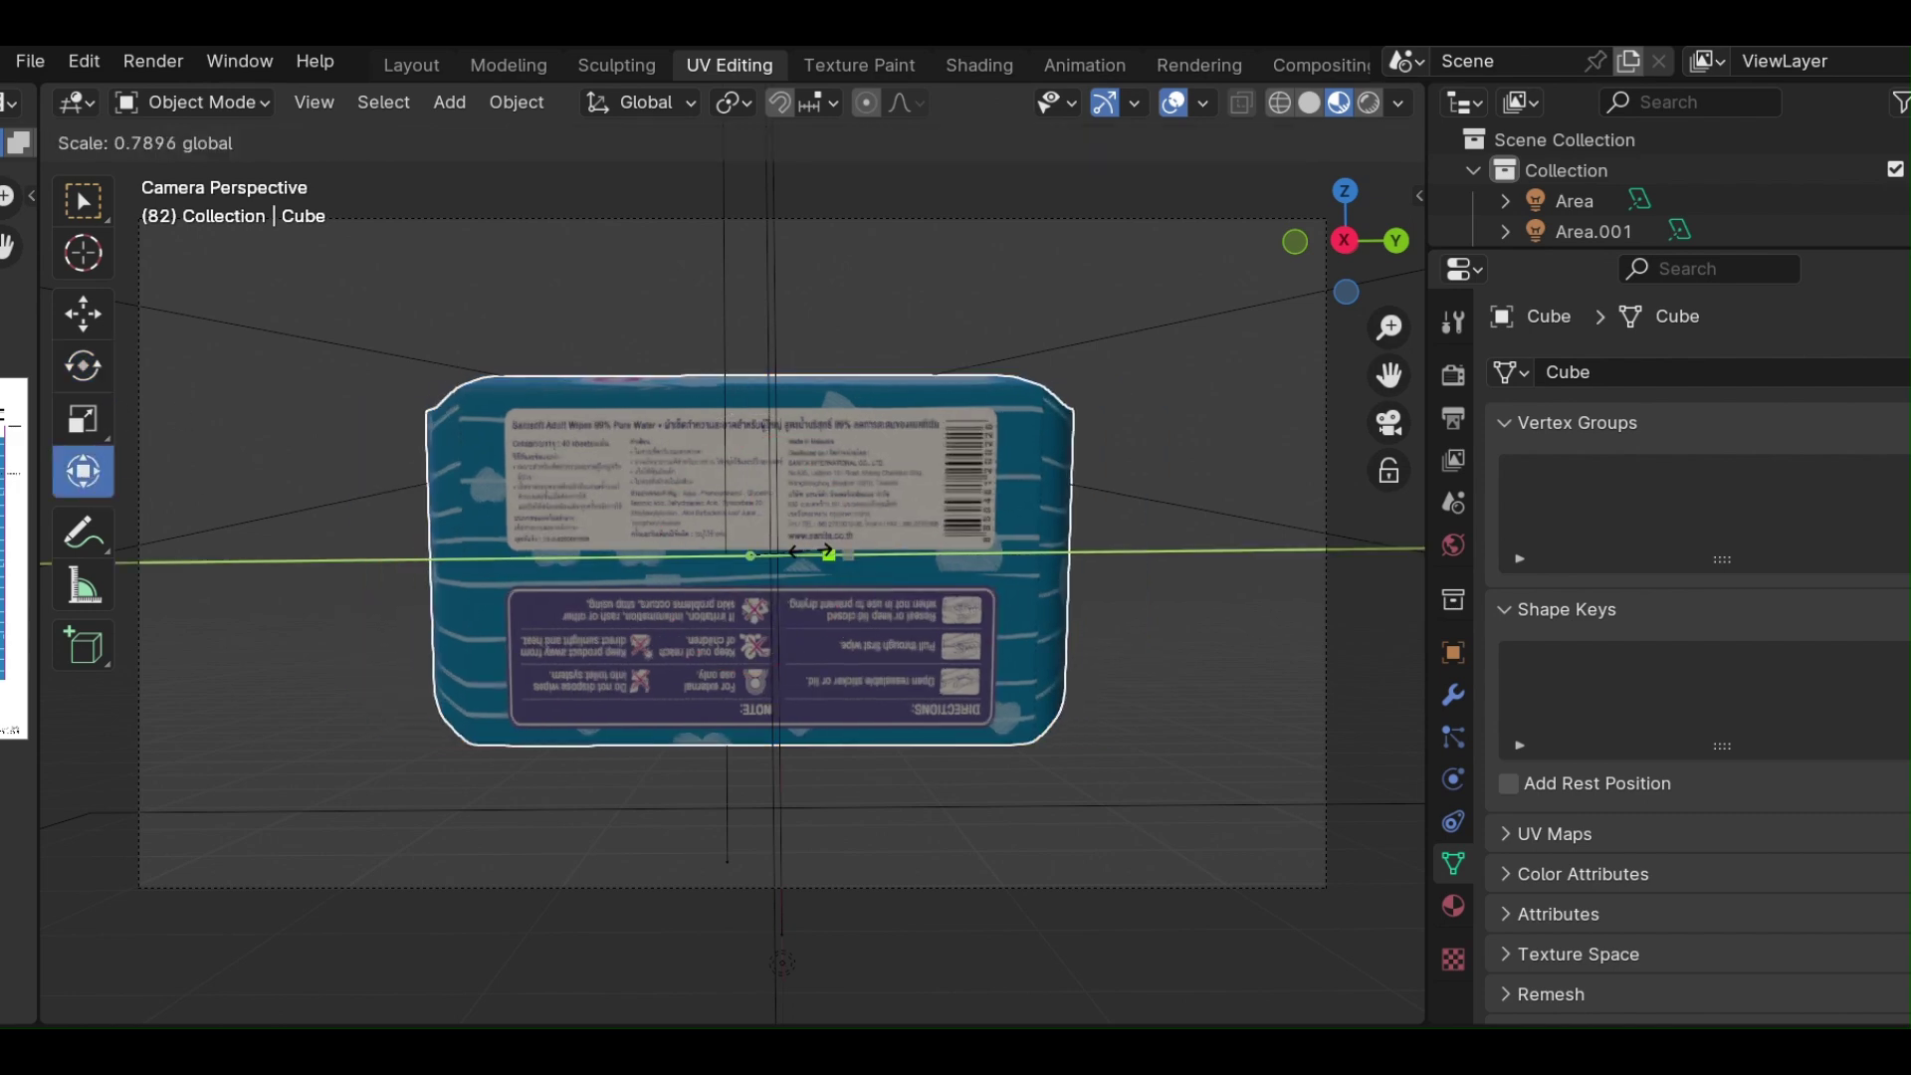
pyautogui.hotkey('ctrl', 'z')
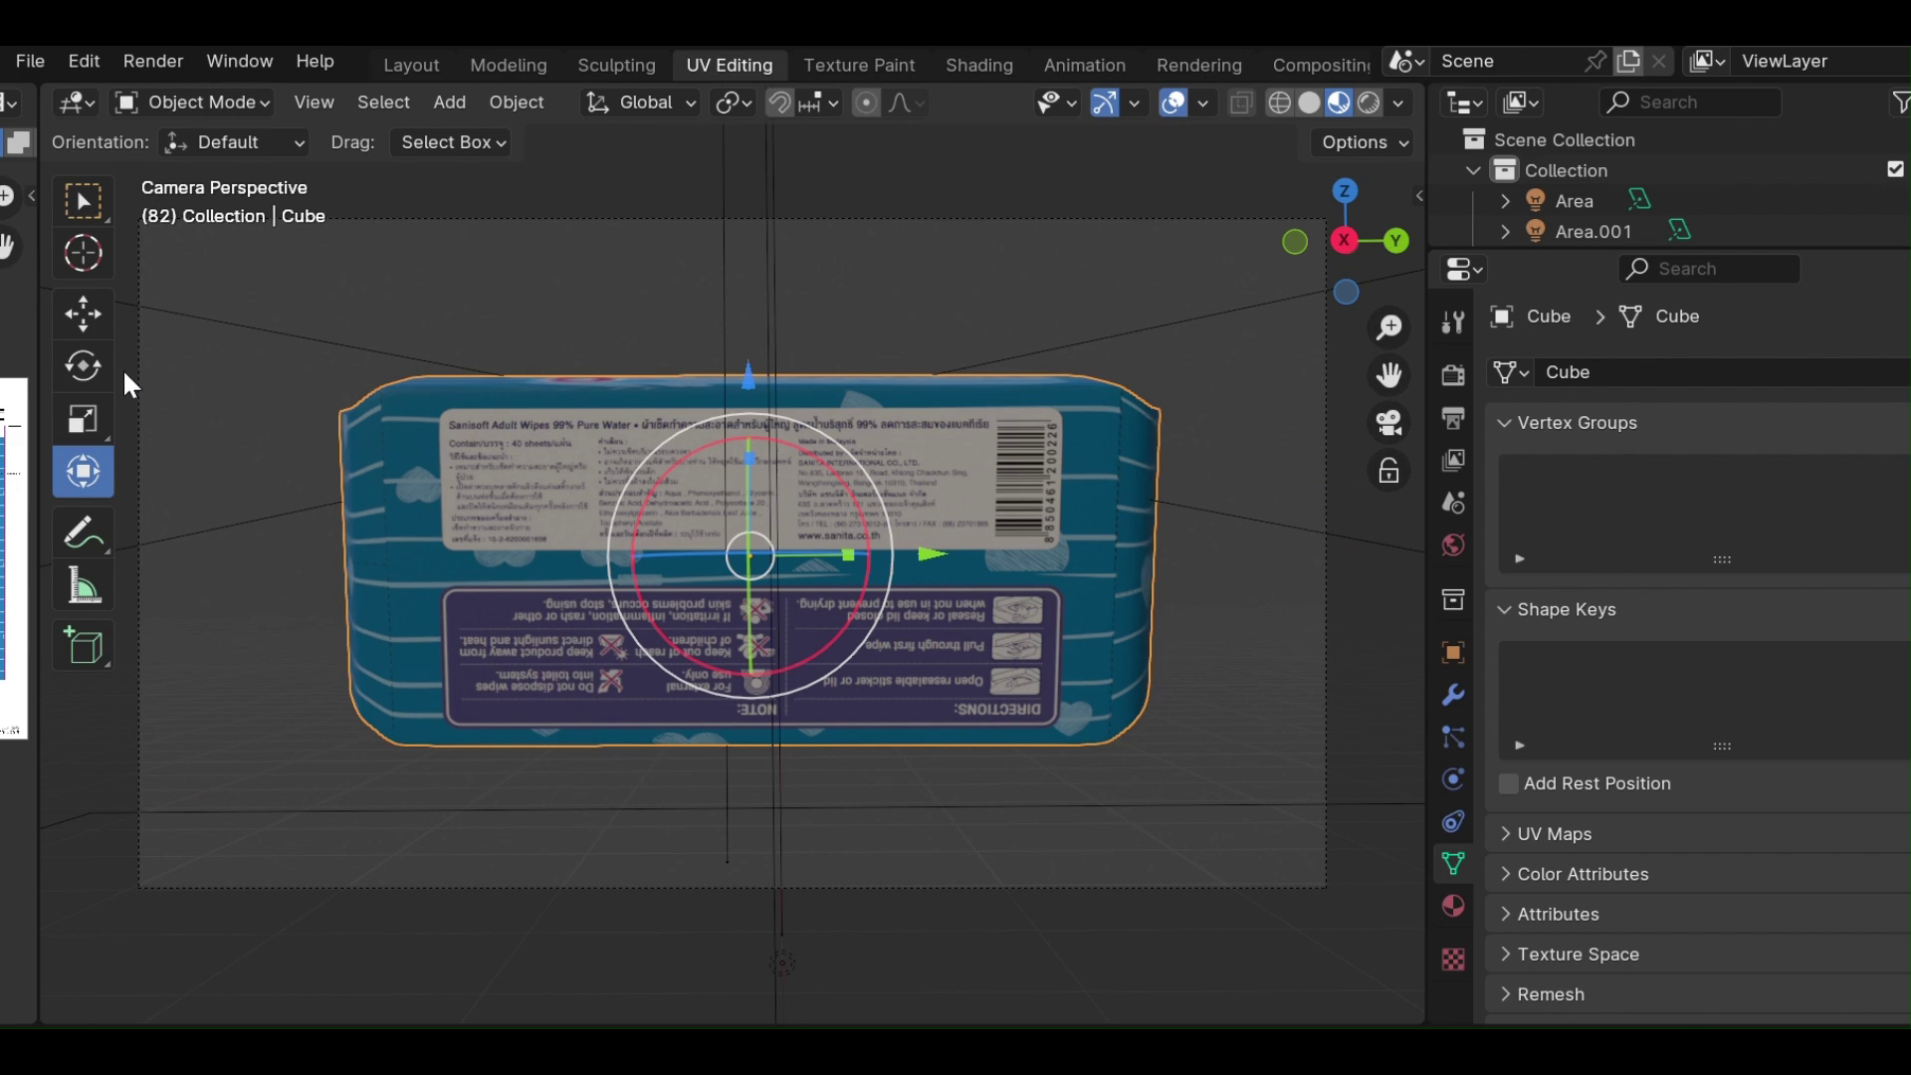
pyautogui.click(89, 255)
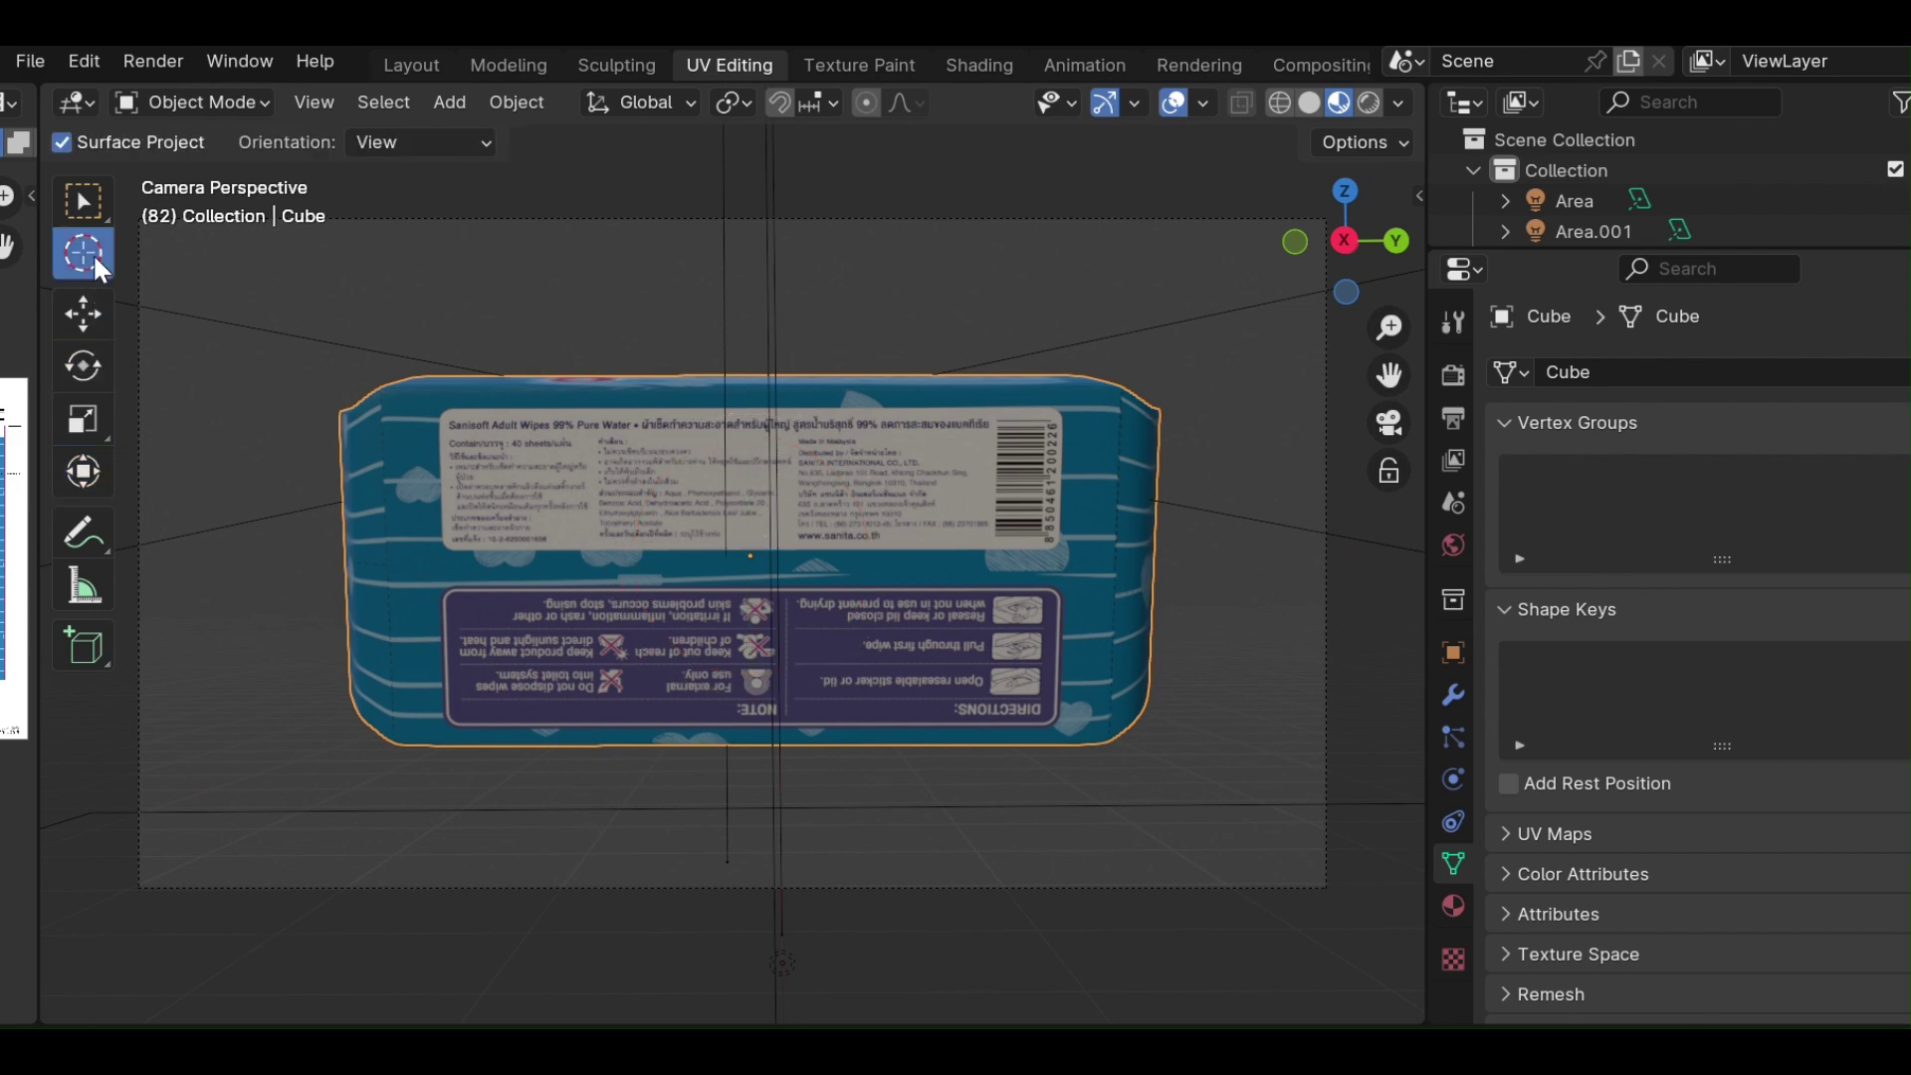
pyautogui.click(89, 364)
pyautogui.moveTo(828, 546); pyautogui.dragTo(991, 583)
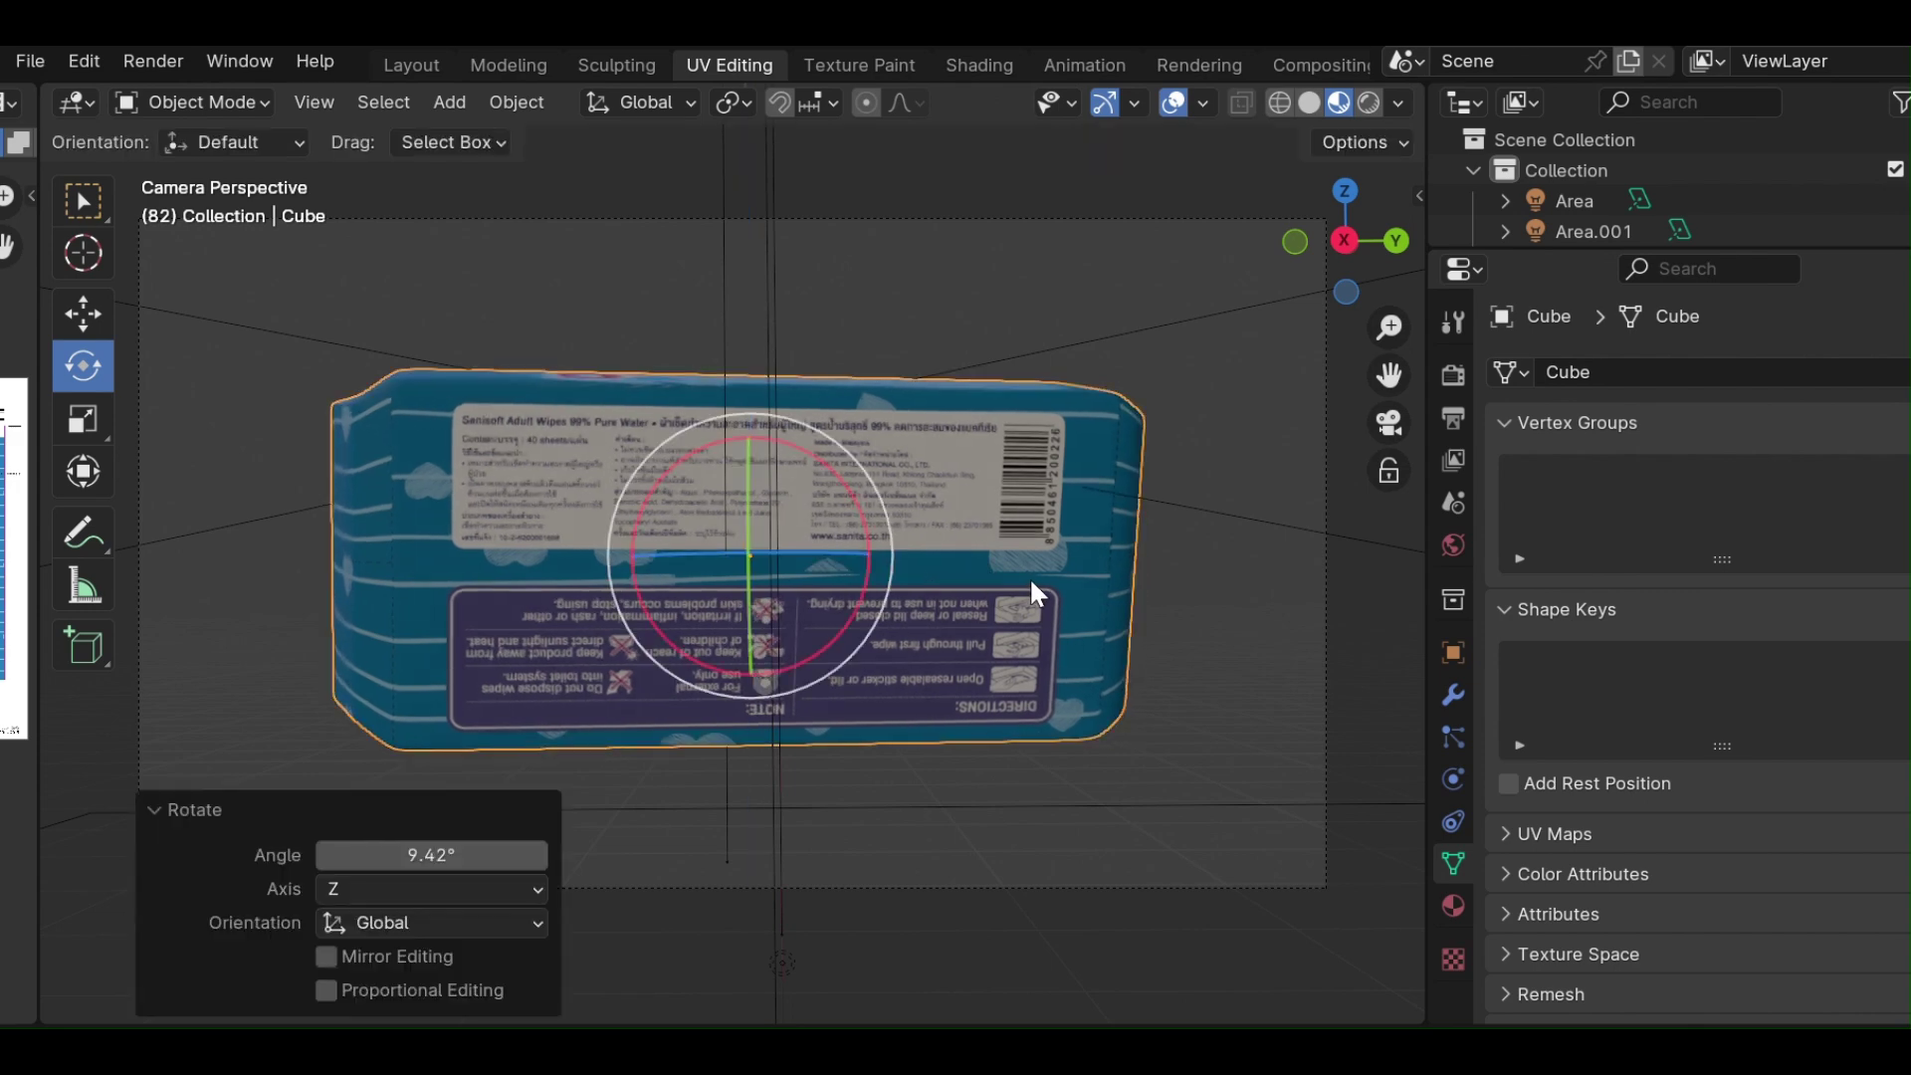
pyautogui.moveTo(868, 563)
pyautogui.mouseDown()
pyautogui.moveTo(777, 547)
pyautogui.moveTo(540, 588)
pyautogui.moveTo(892, 585)
pyautogui.mouseUp()
pyautogui.click(720, 565)
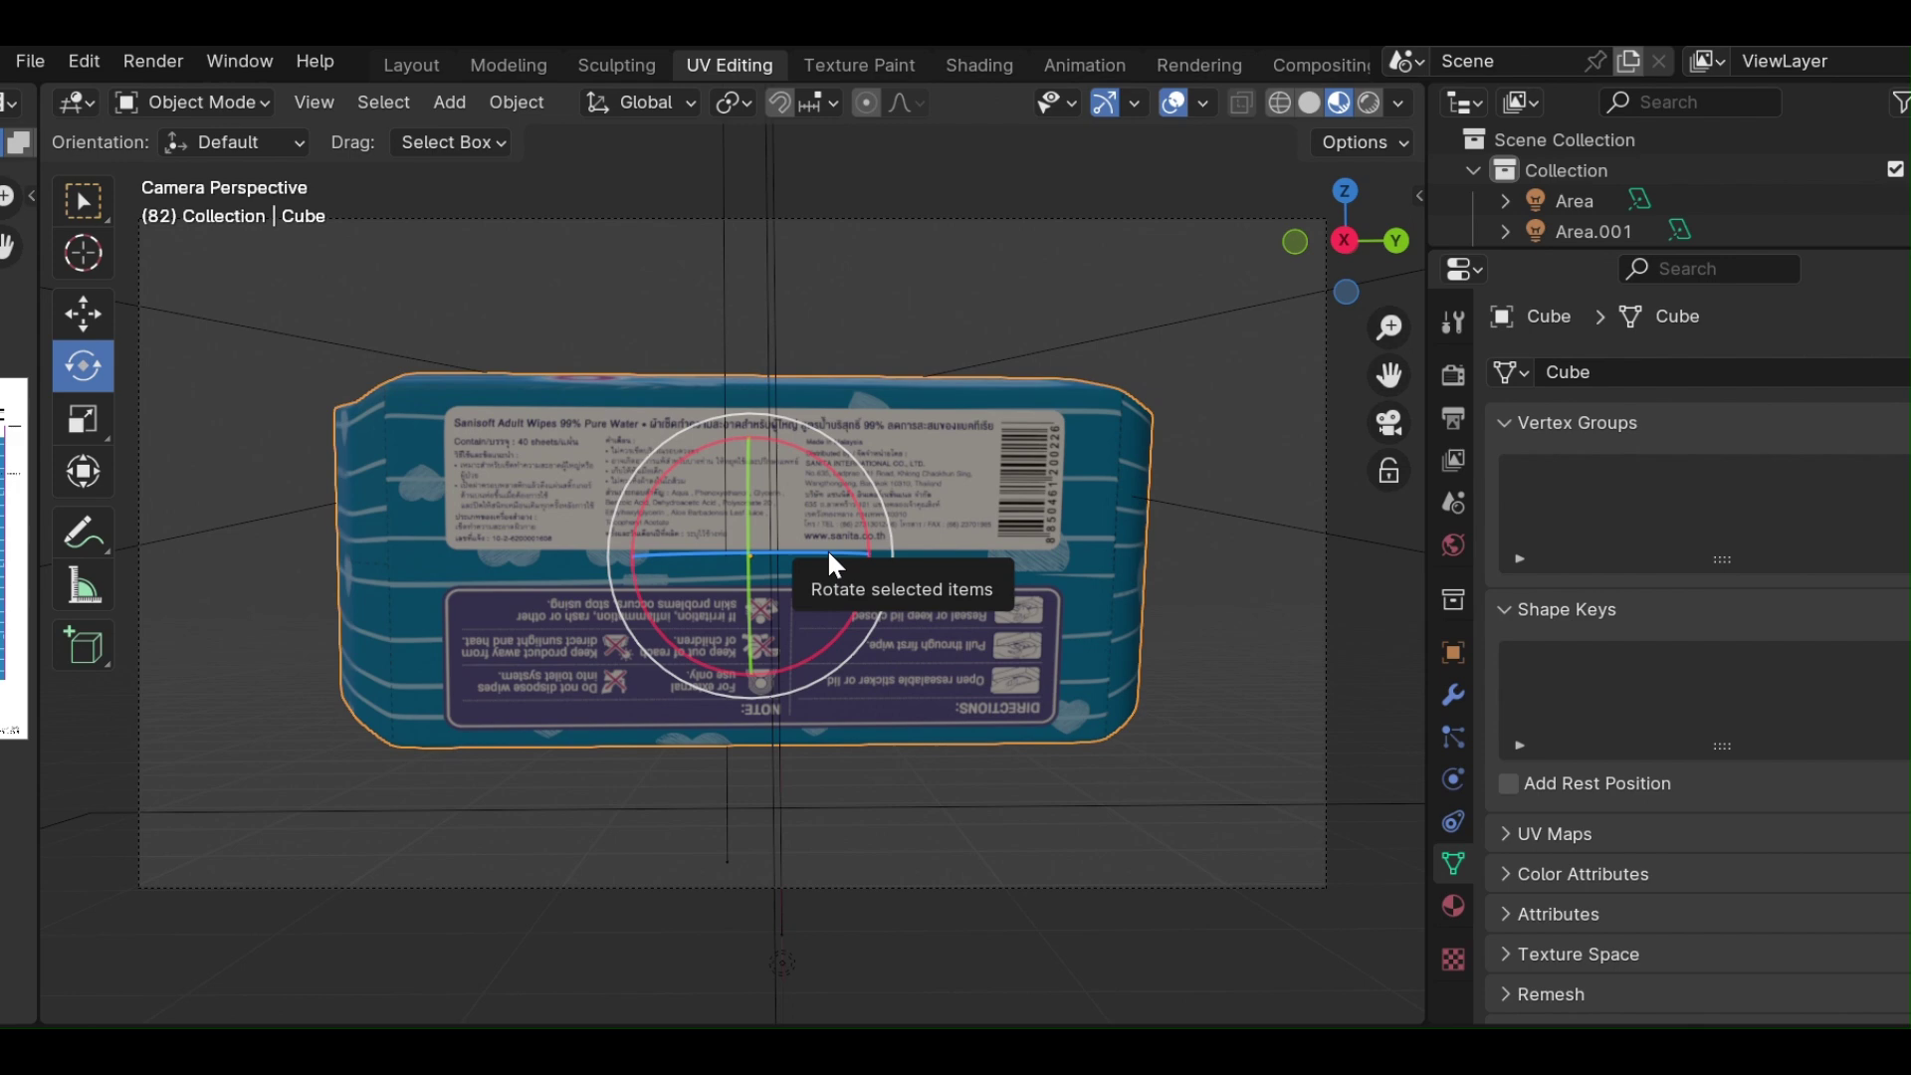
pyautogui.press('x')
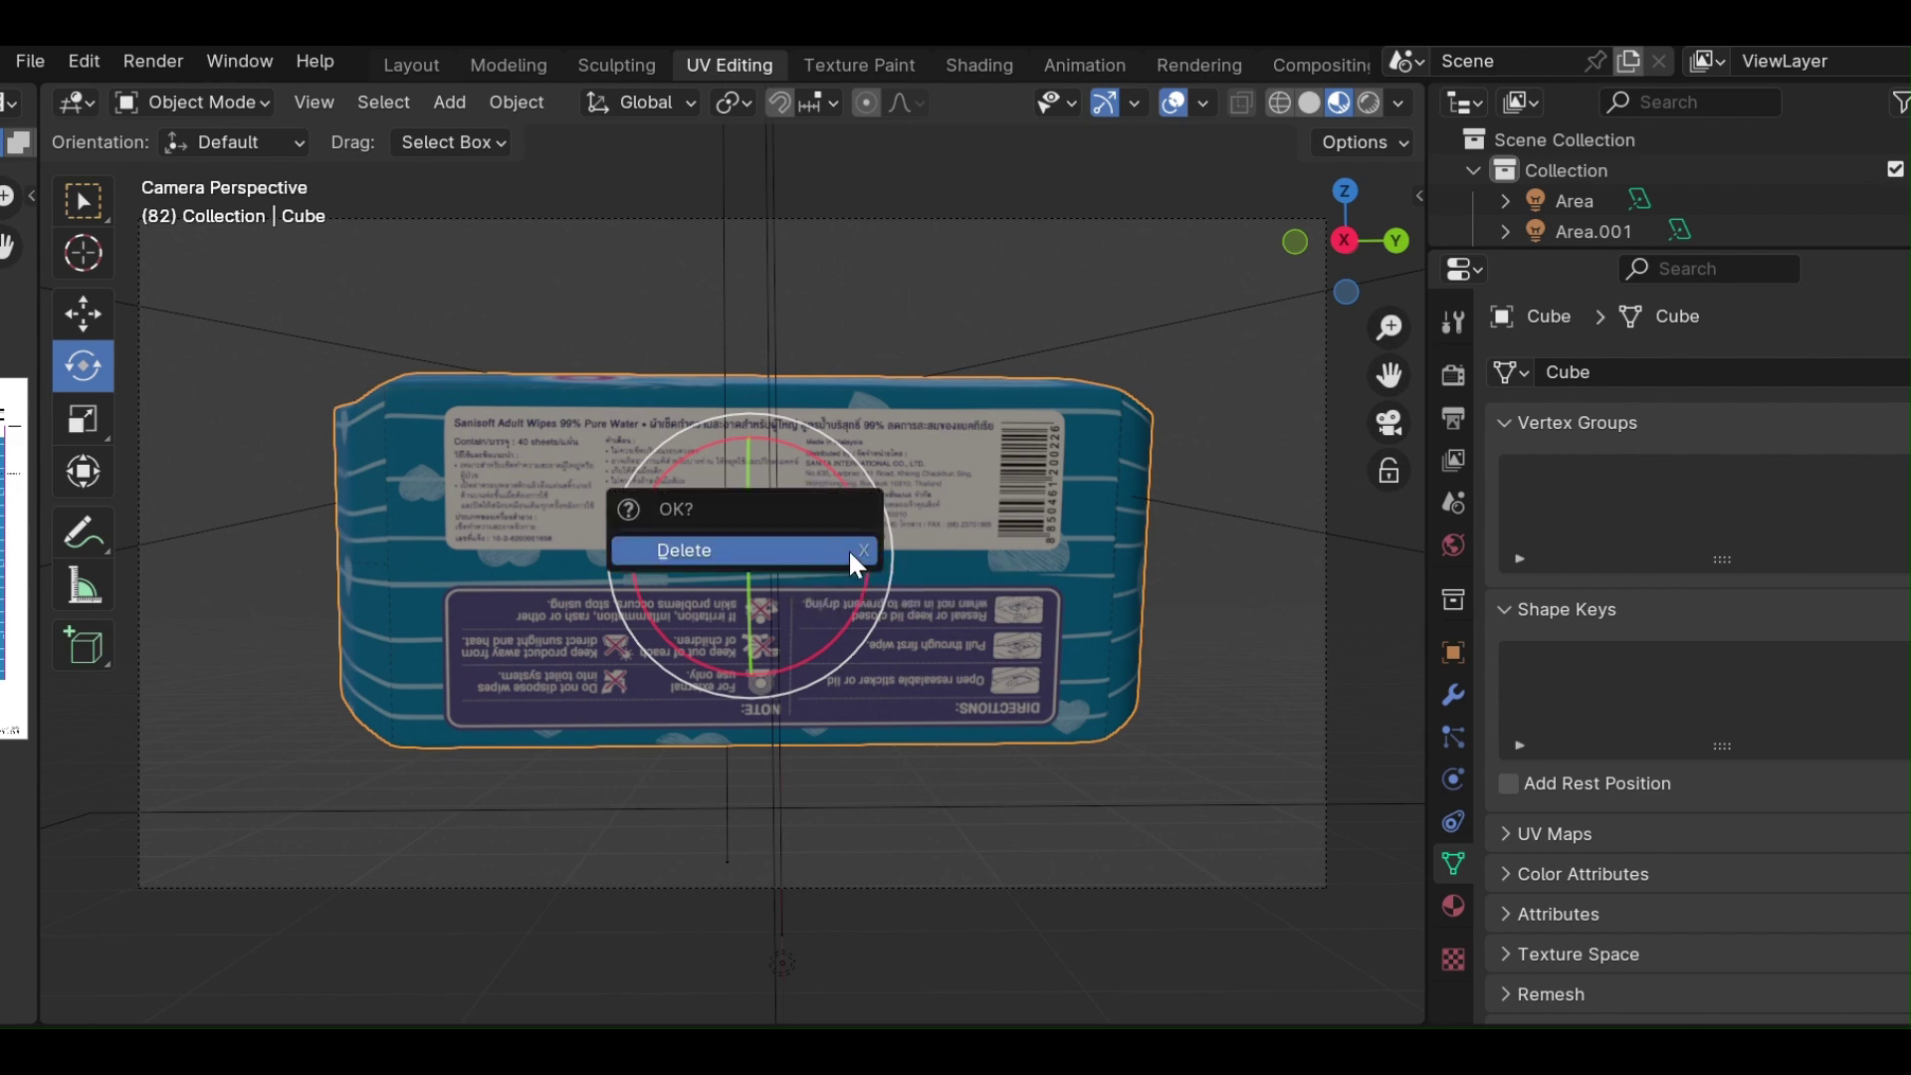
# Level the package with a slight trackball tumble and a tiny X-axis rotation, back label squared to camera.
pyautogui.moveTo(809, 555); pyautogui.dragTo(1163, 612)
pyautogui.hotkey('ctrl', 'z')
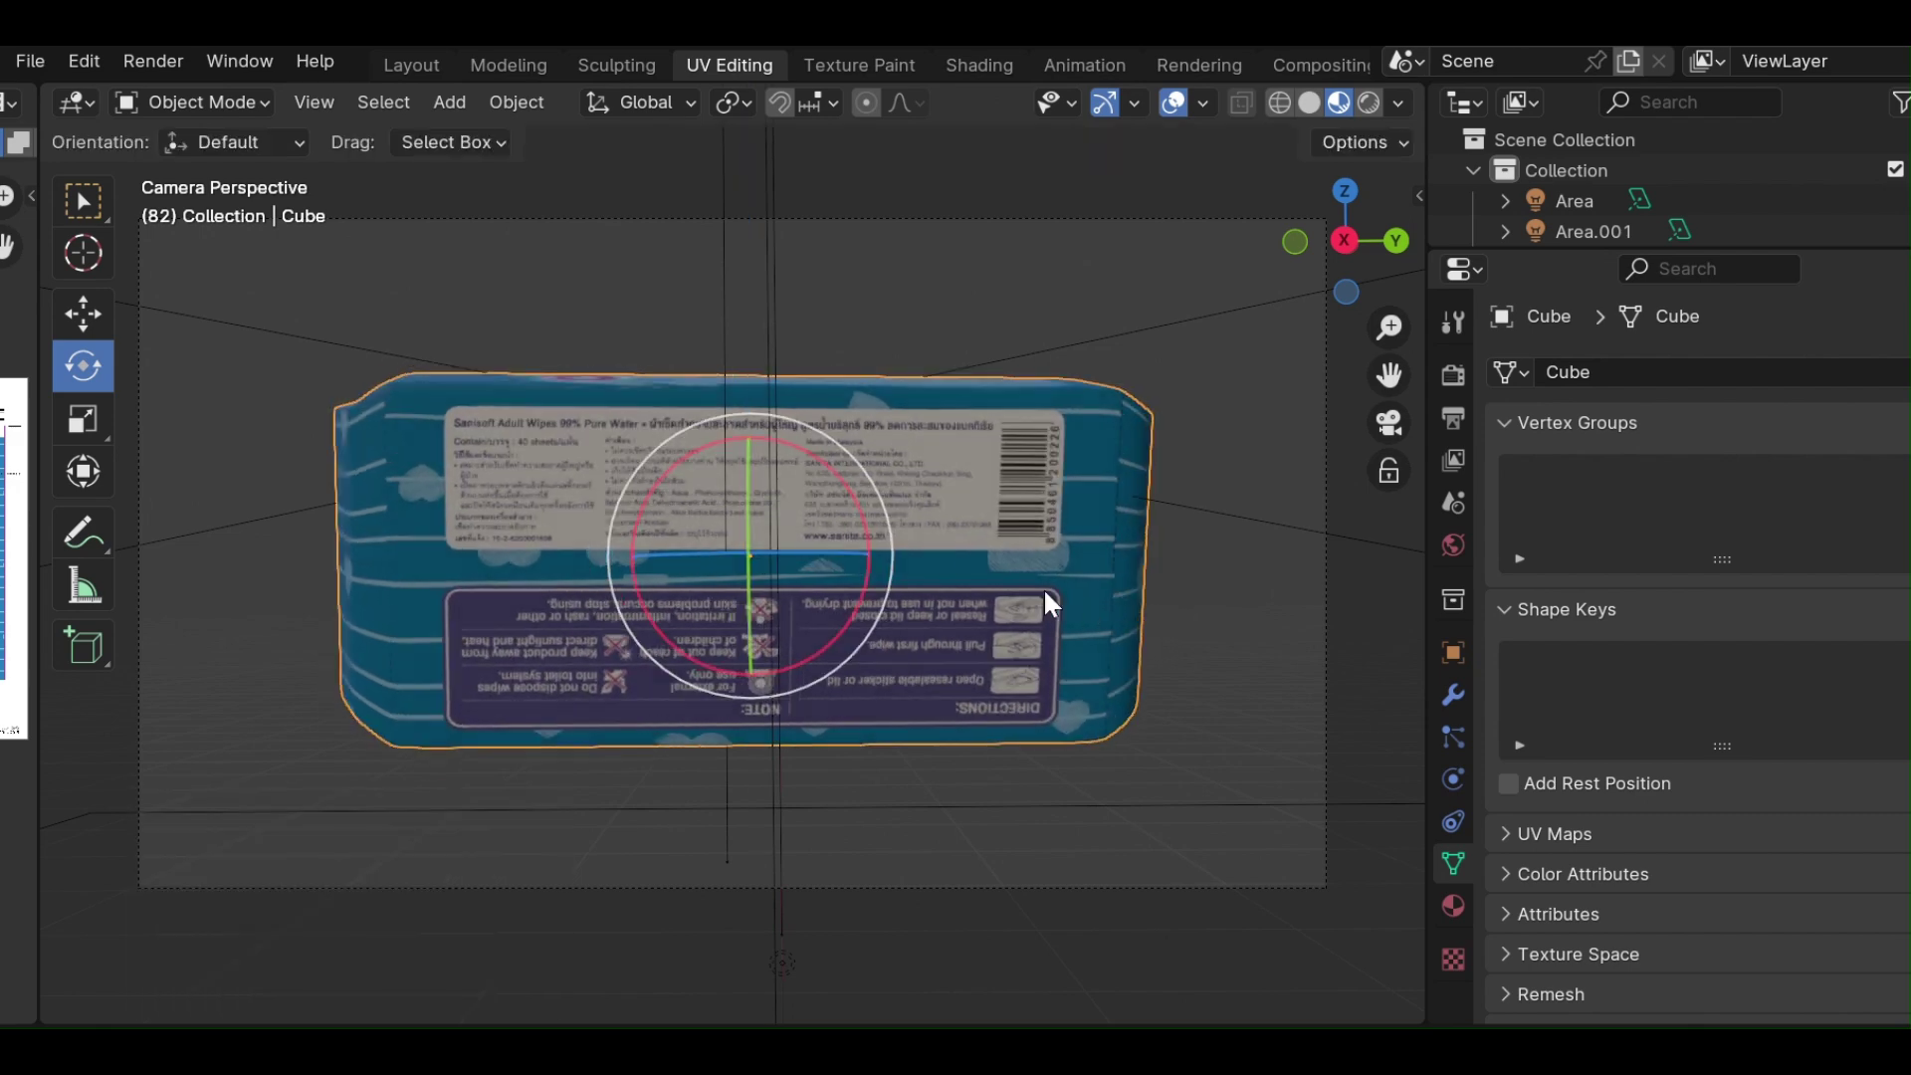
pyautogui.moveTo(862, 566)
pyautogui.mouseDown()
pyautogui.moveTo(747, 555)
pyautogui.moveTo(907, 564)
pyautogui.moveTo(917, 527)
pyautogui.mouseUp()
pyautogui.press('Escape')
pyautogui.press('Escape')
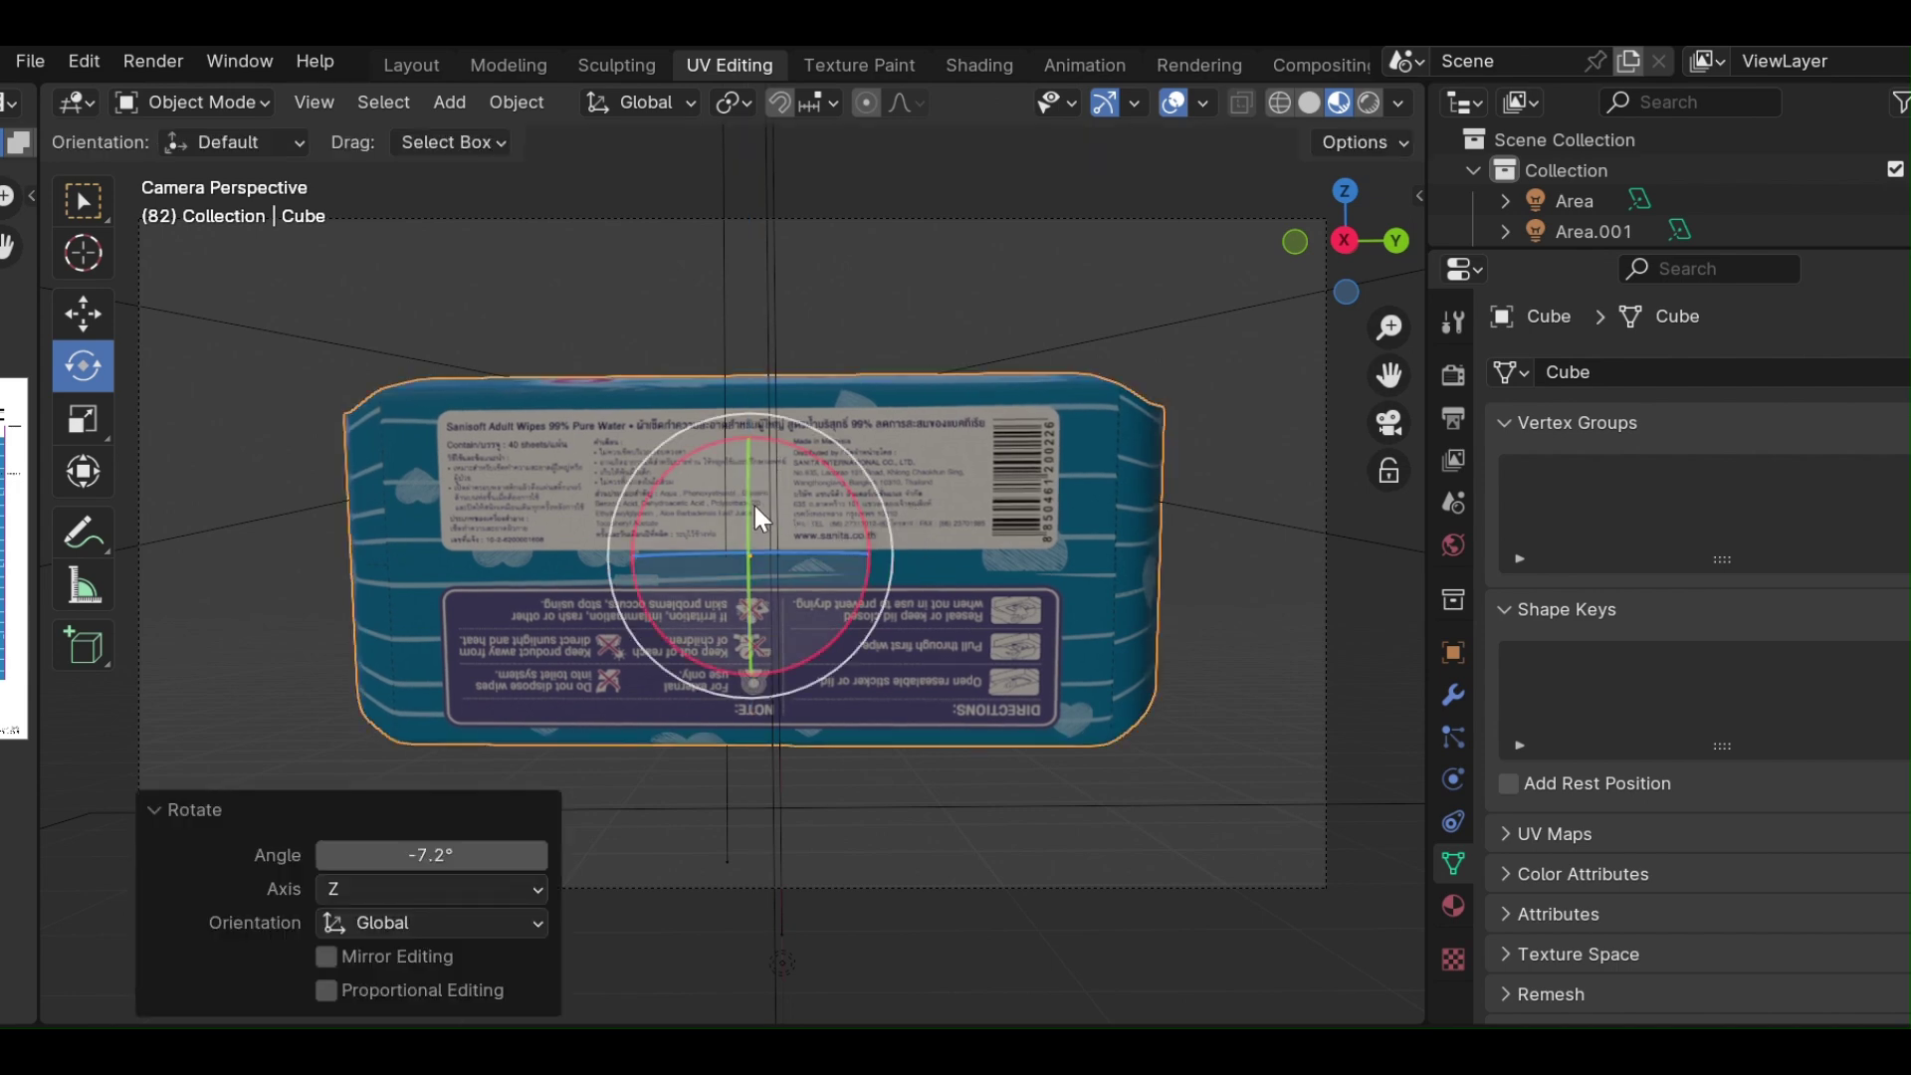
pyautogui.click(755, 504)
pyautogui.moveTo(742, 509); pyautogui.dragTo(745, 494)
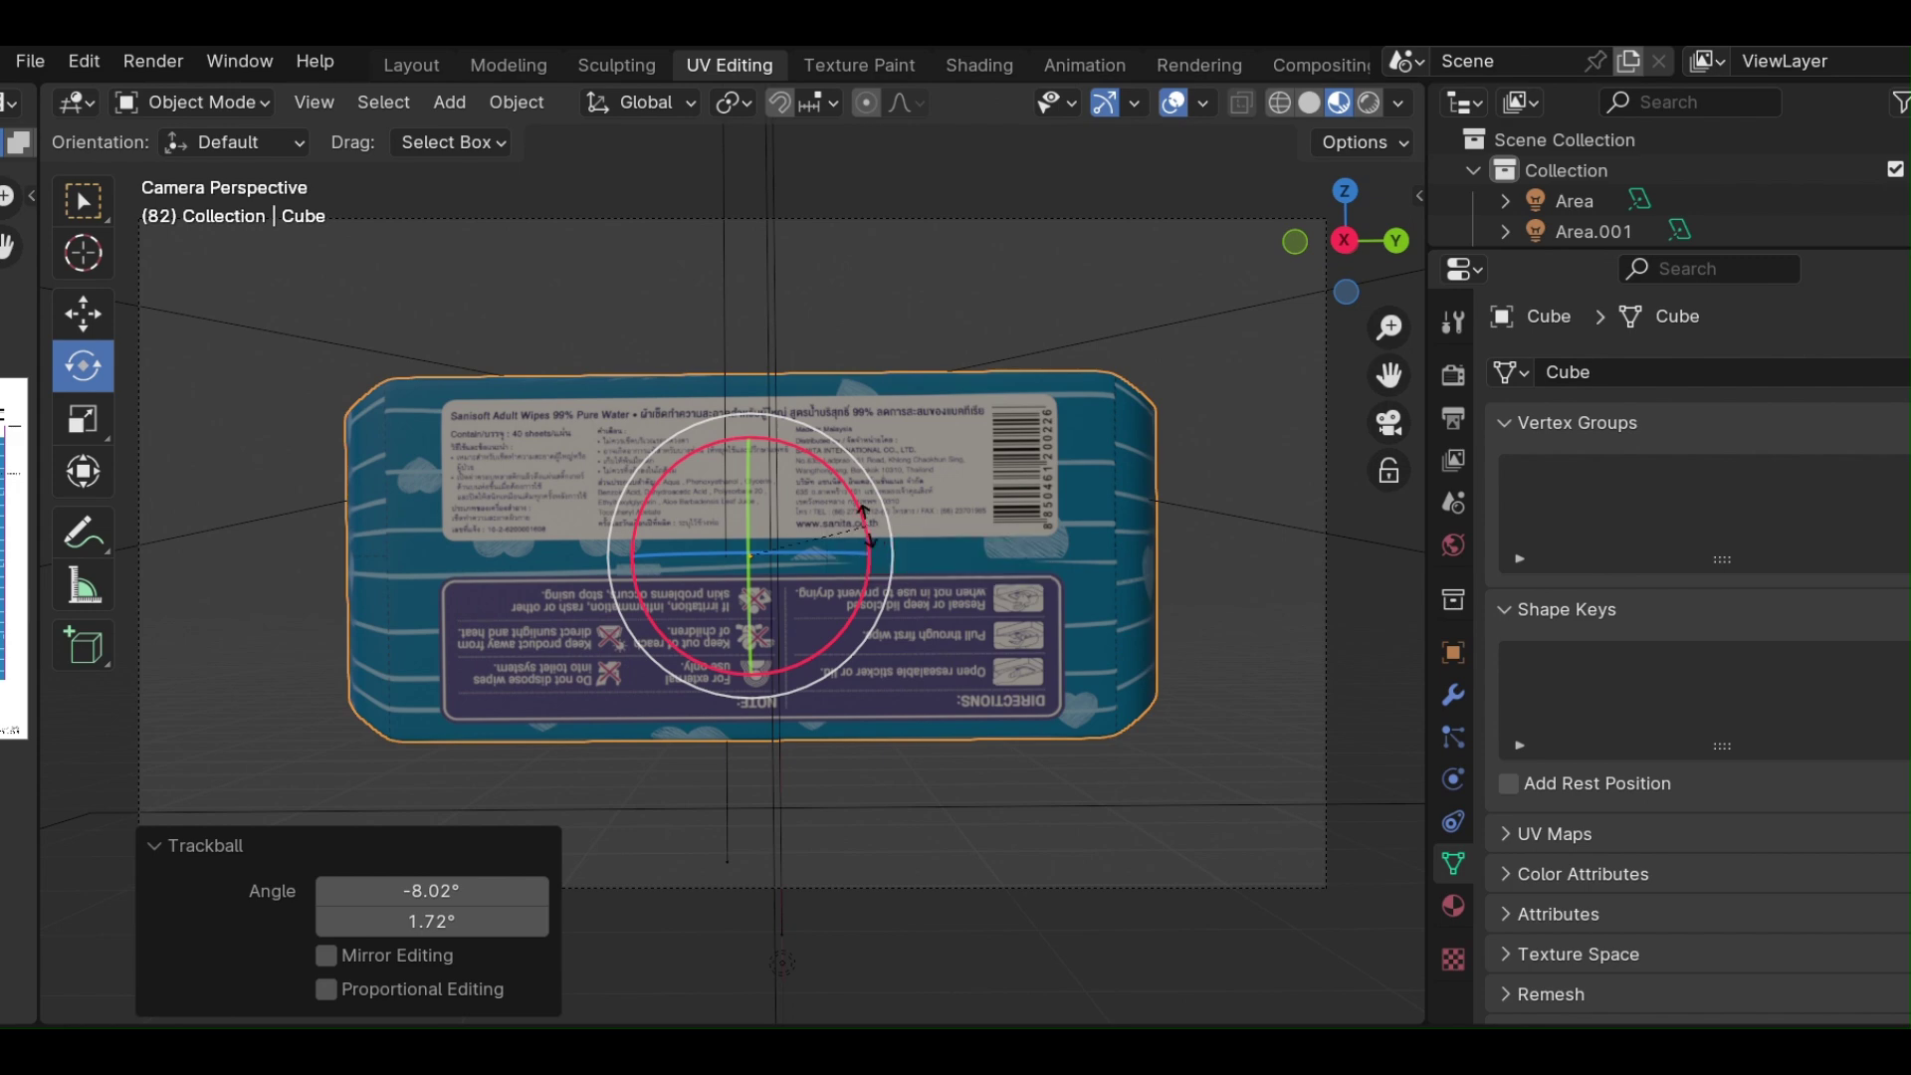
pyautogui.moveTo(863, 518); pyautogui.dragTo(867, 527)
pyautogui.scroll(2, 750, 487)
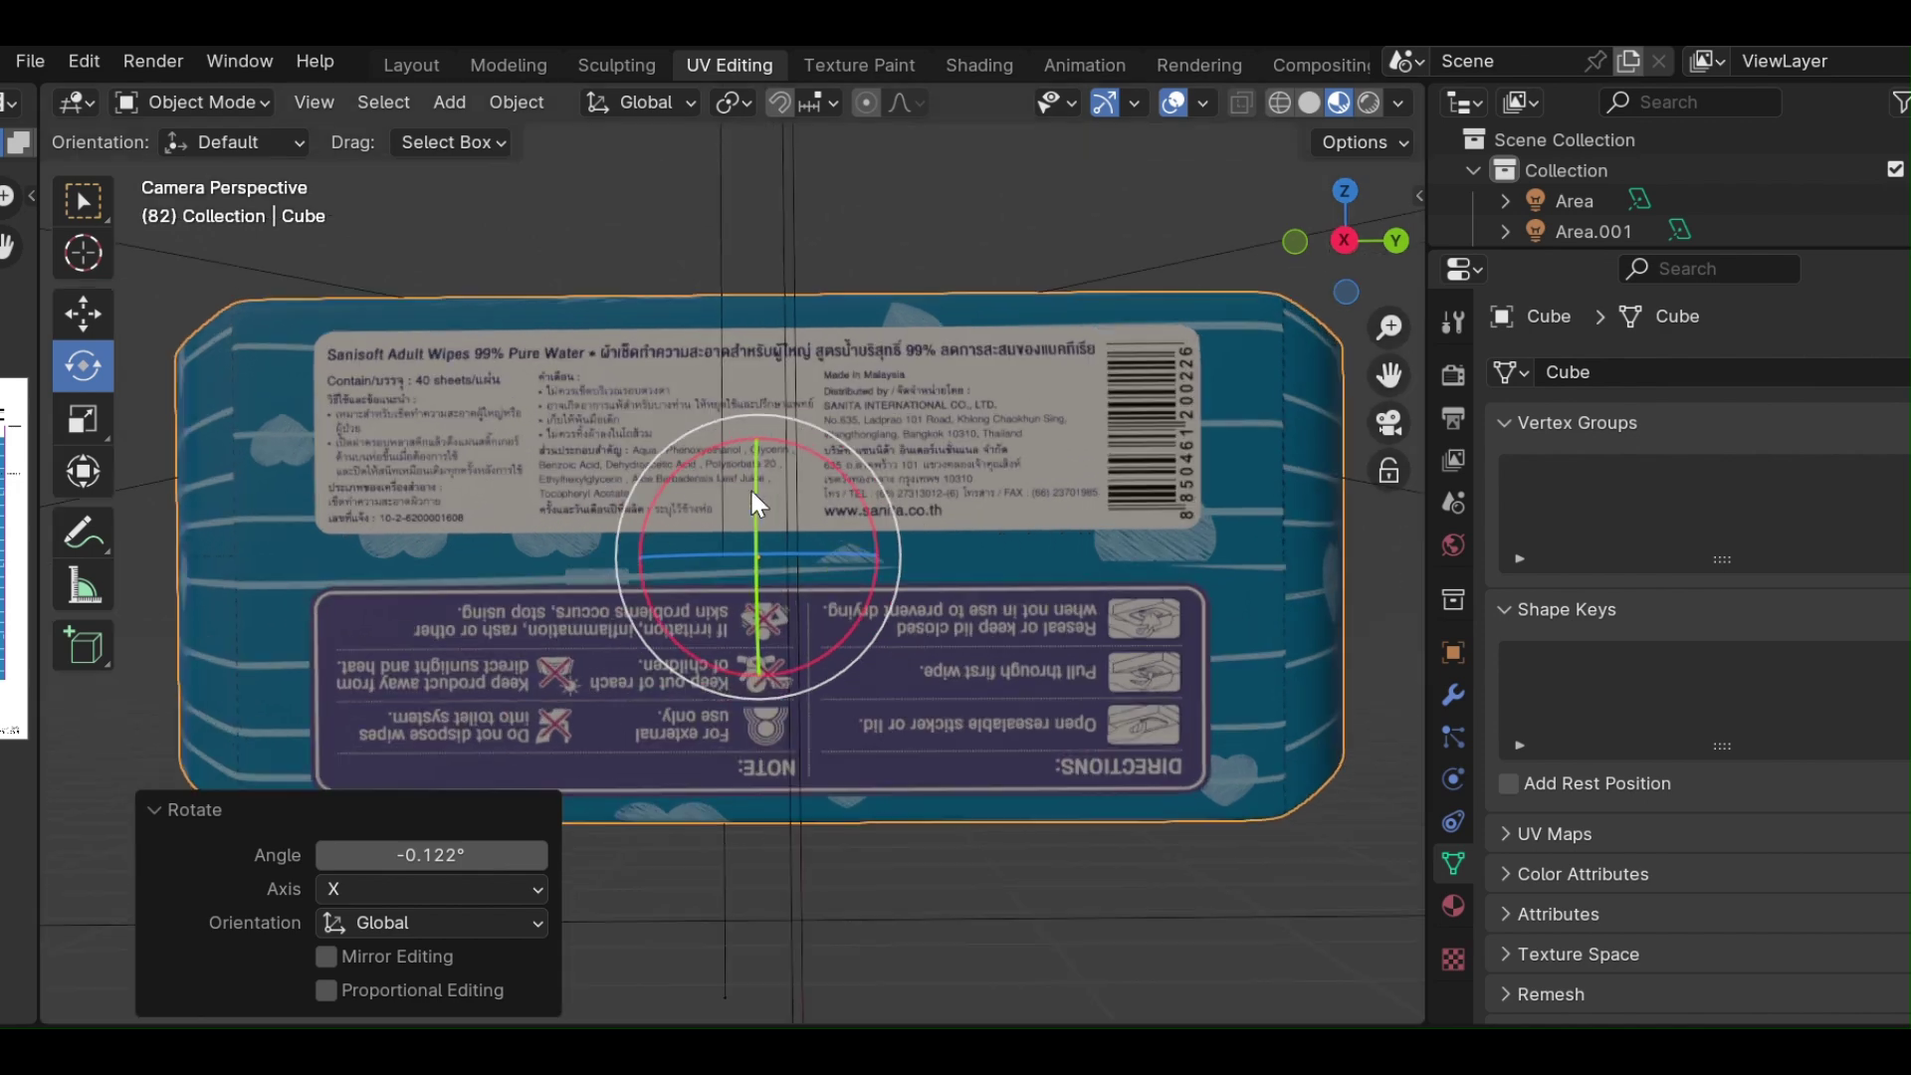
pyautogui.scroll(-3, 769, 489)
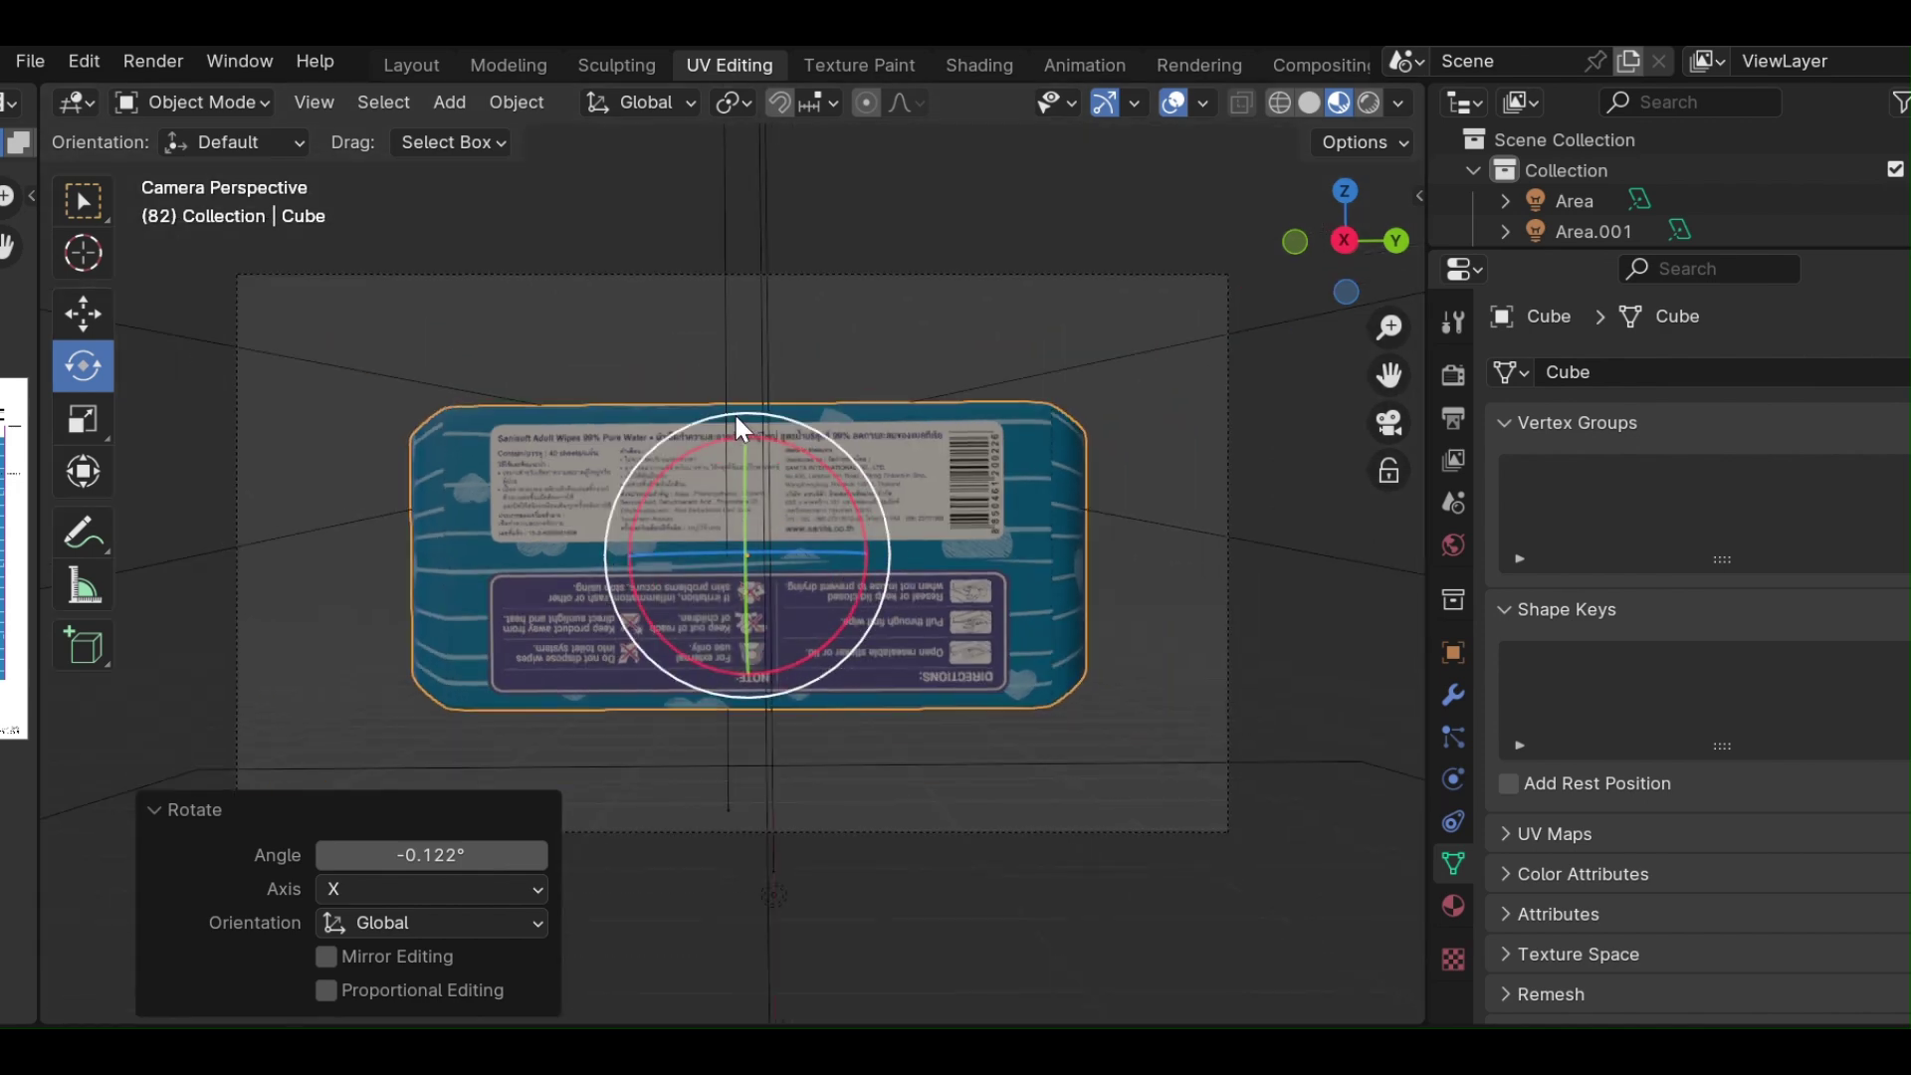
# Render the package's back view and save the image as 03.png.
pyautogui.click(152, 62)
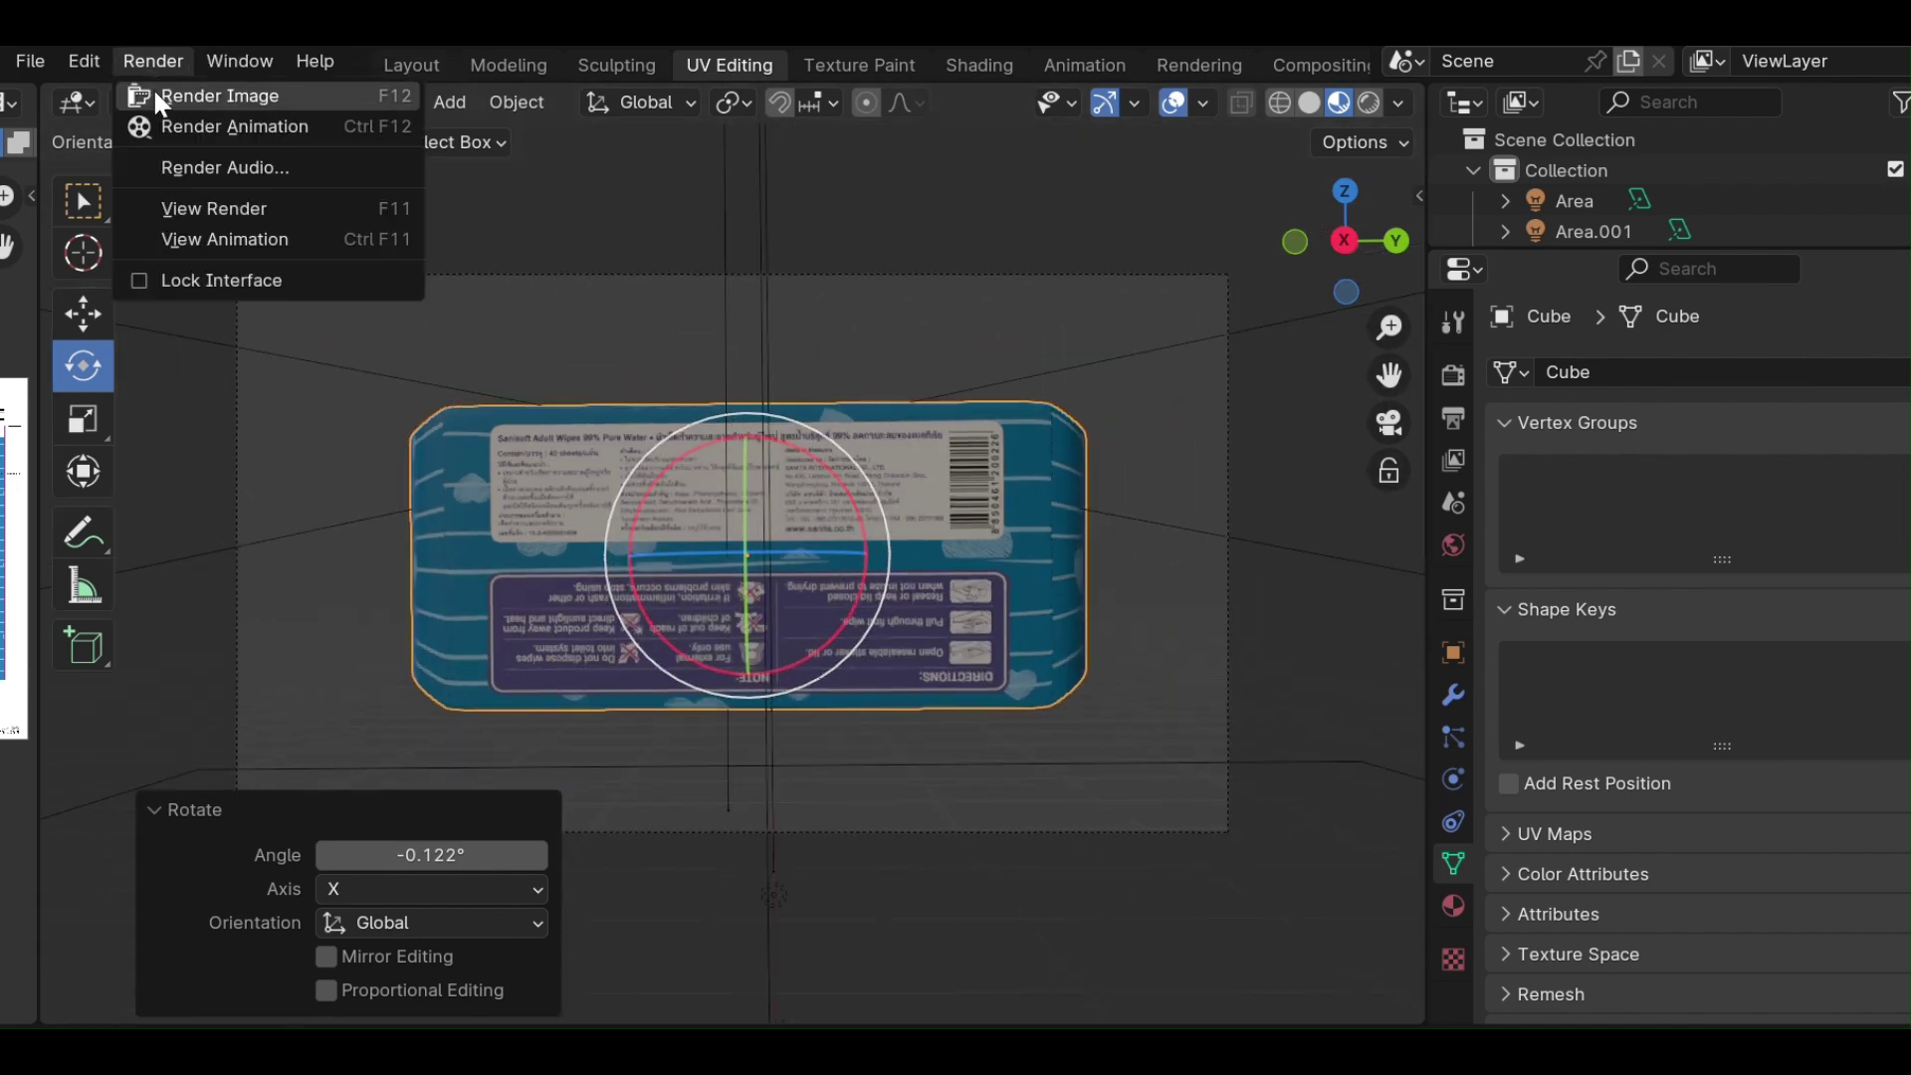
pyautogui.click(156, 96)
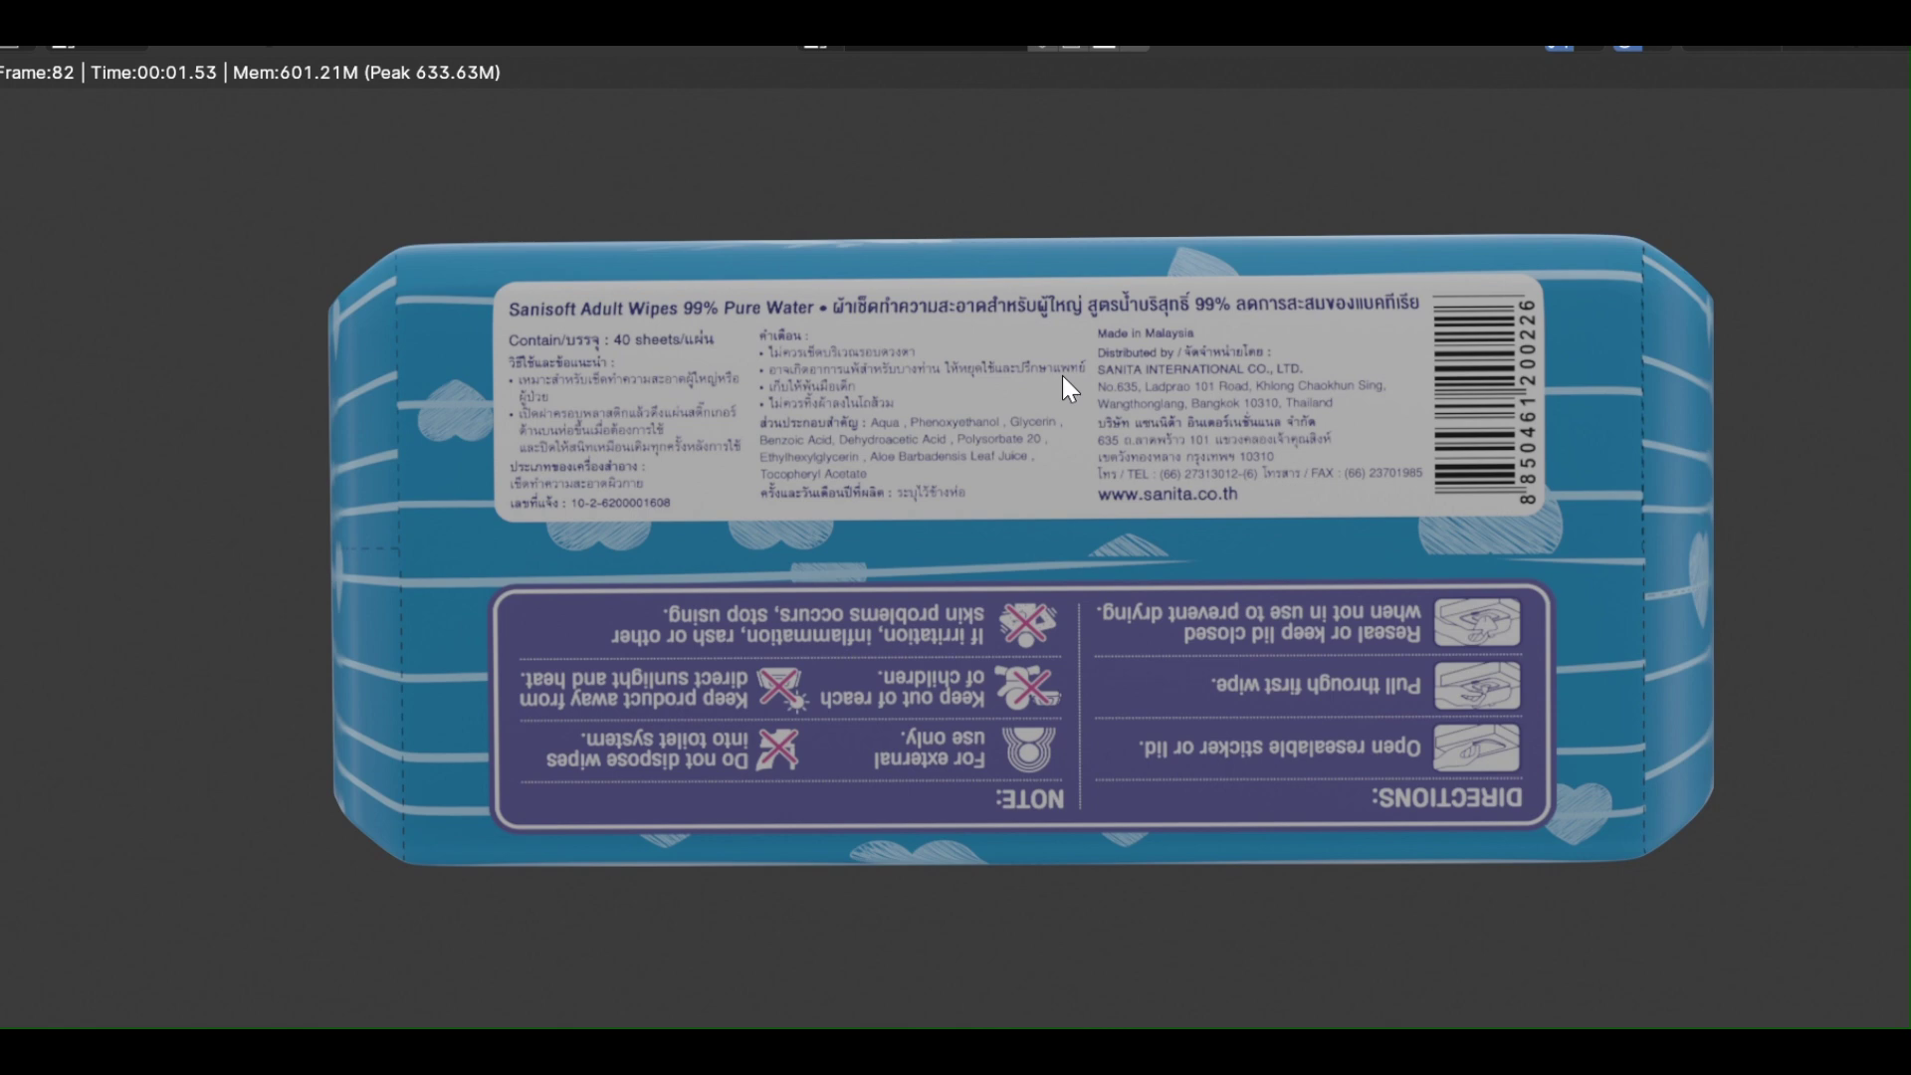
pyautogui.scroll(-3, 795, 448)
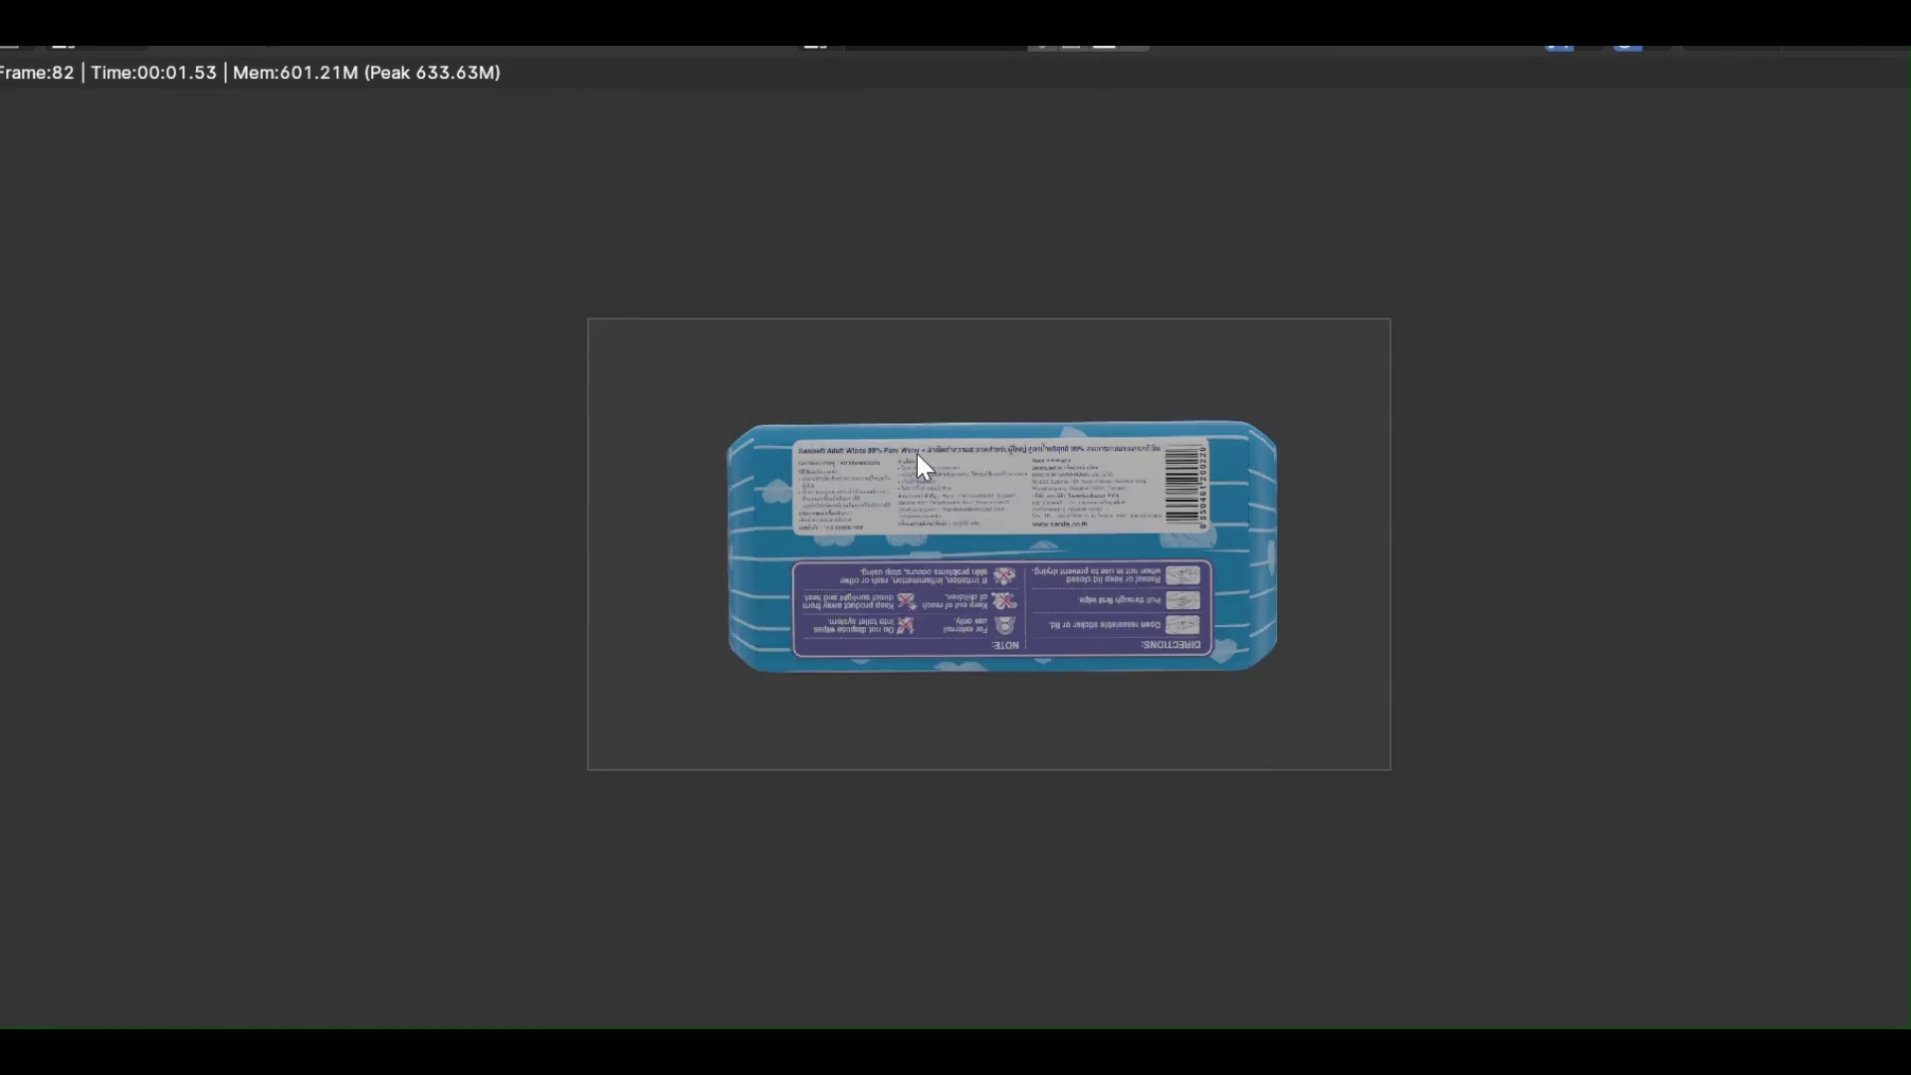
pyautogui.click(253, 45)
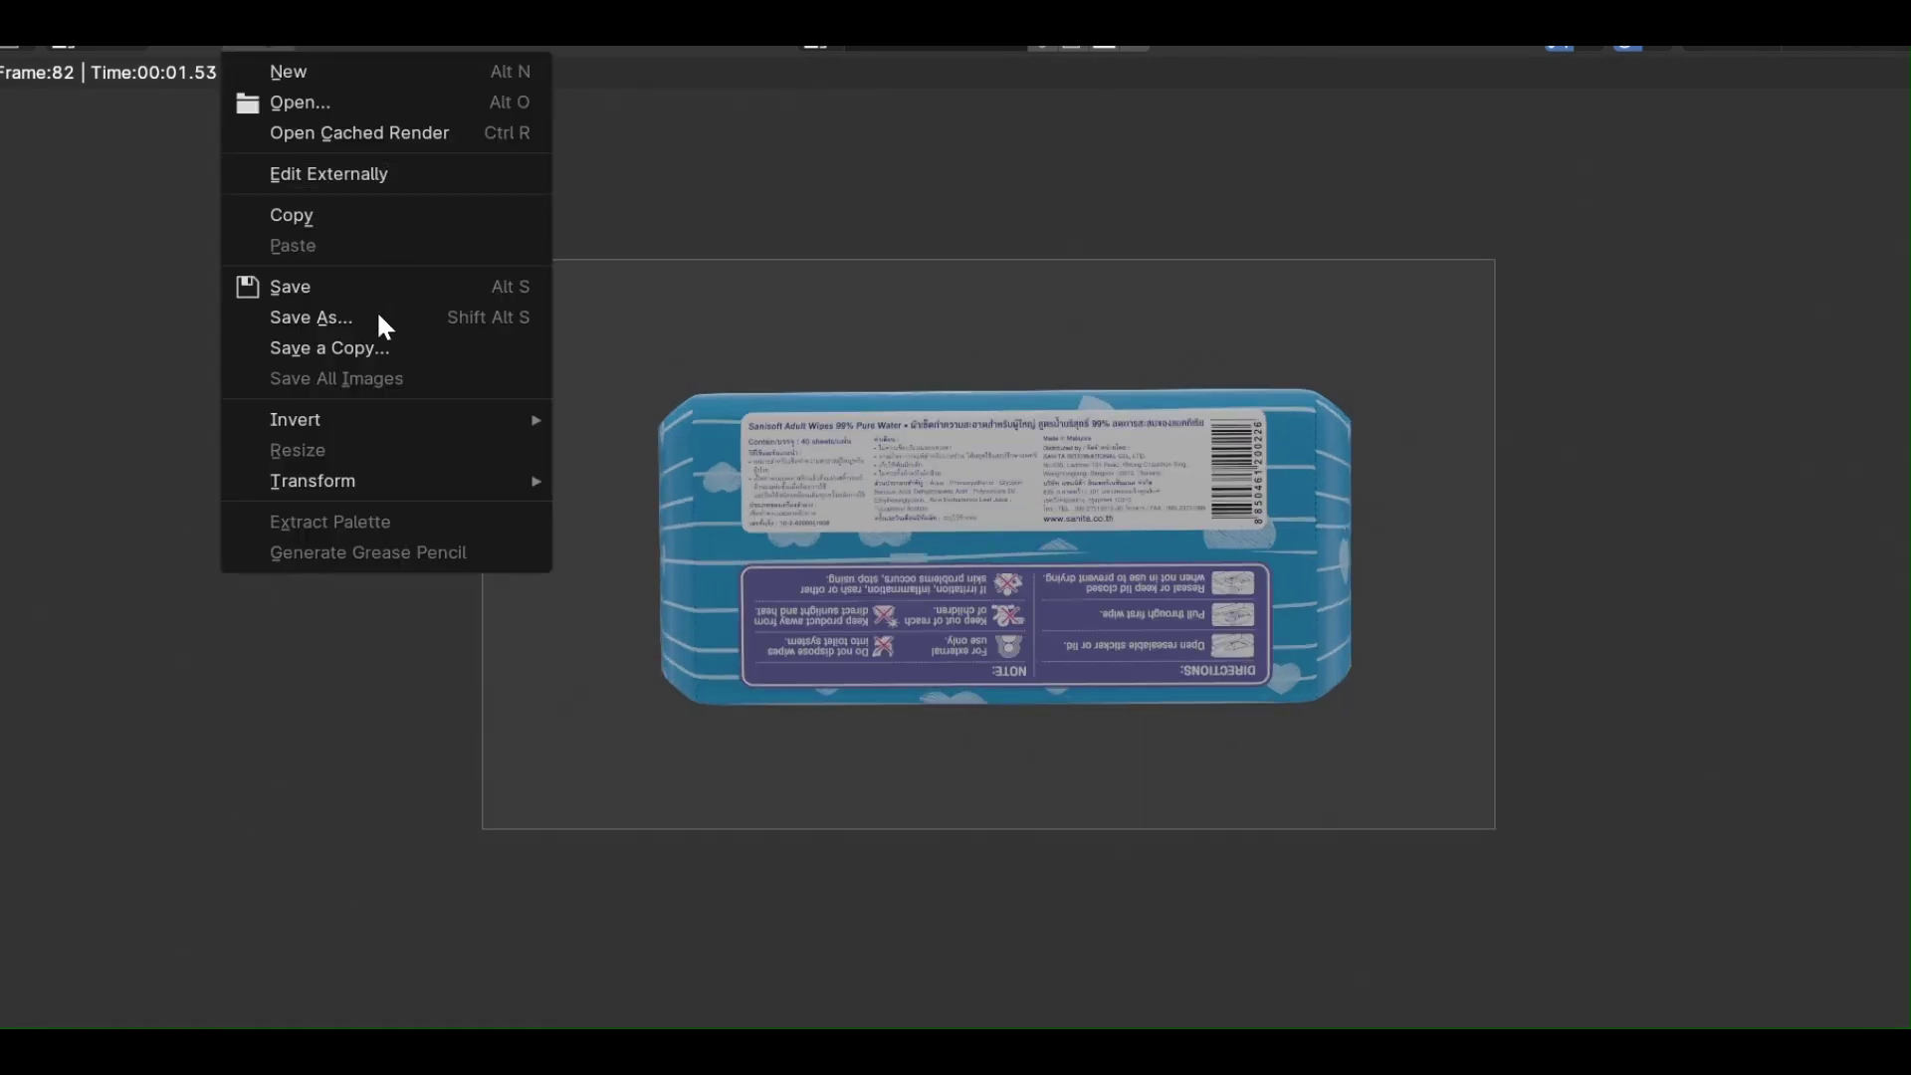
pyautogui.click(310, 317)
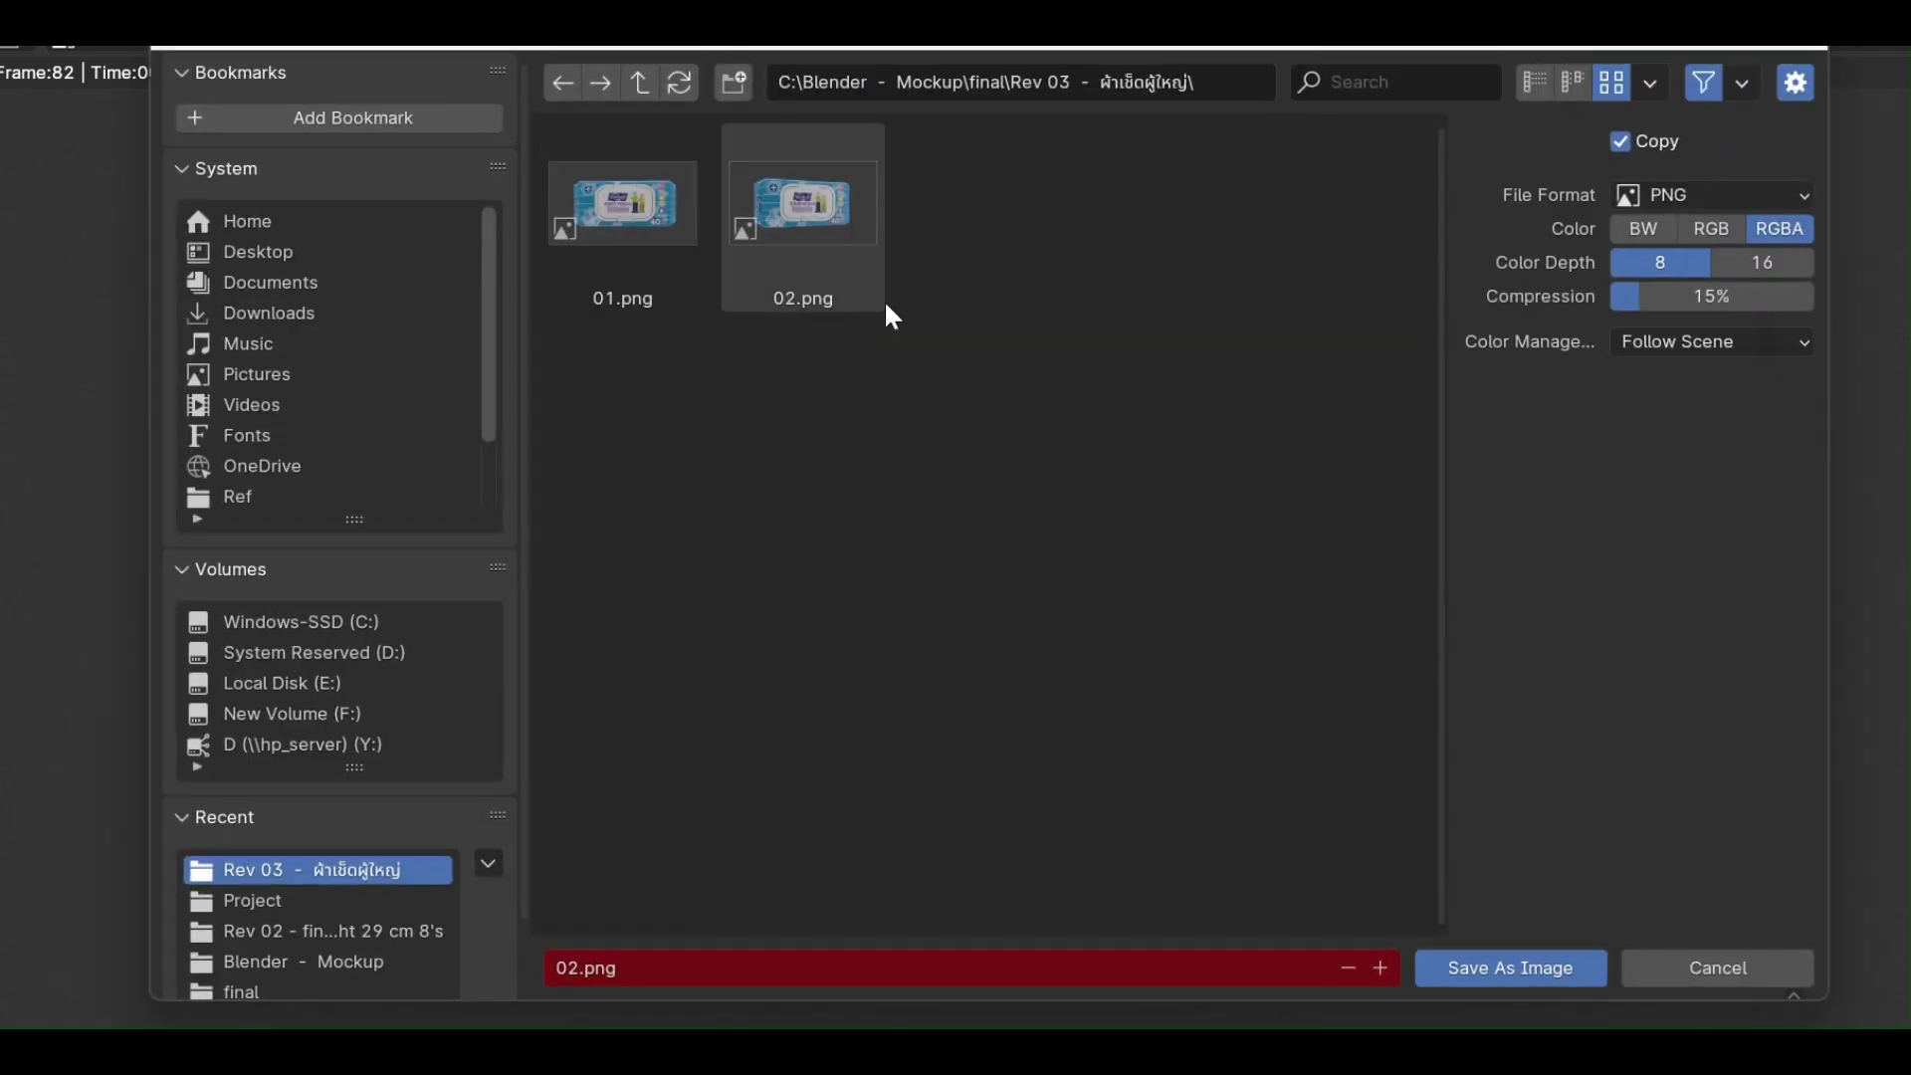
pyautogui.click(655, 975)
pyautogui.write('0')
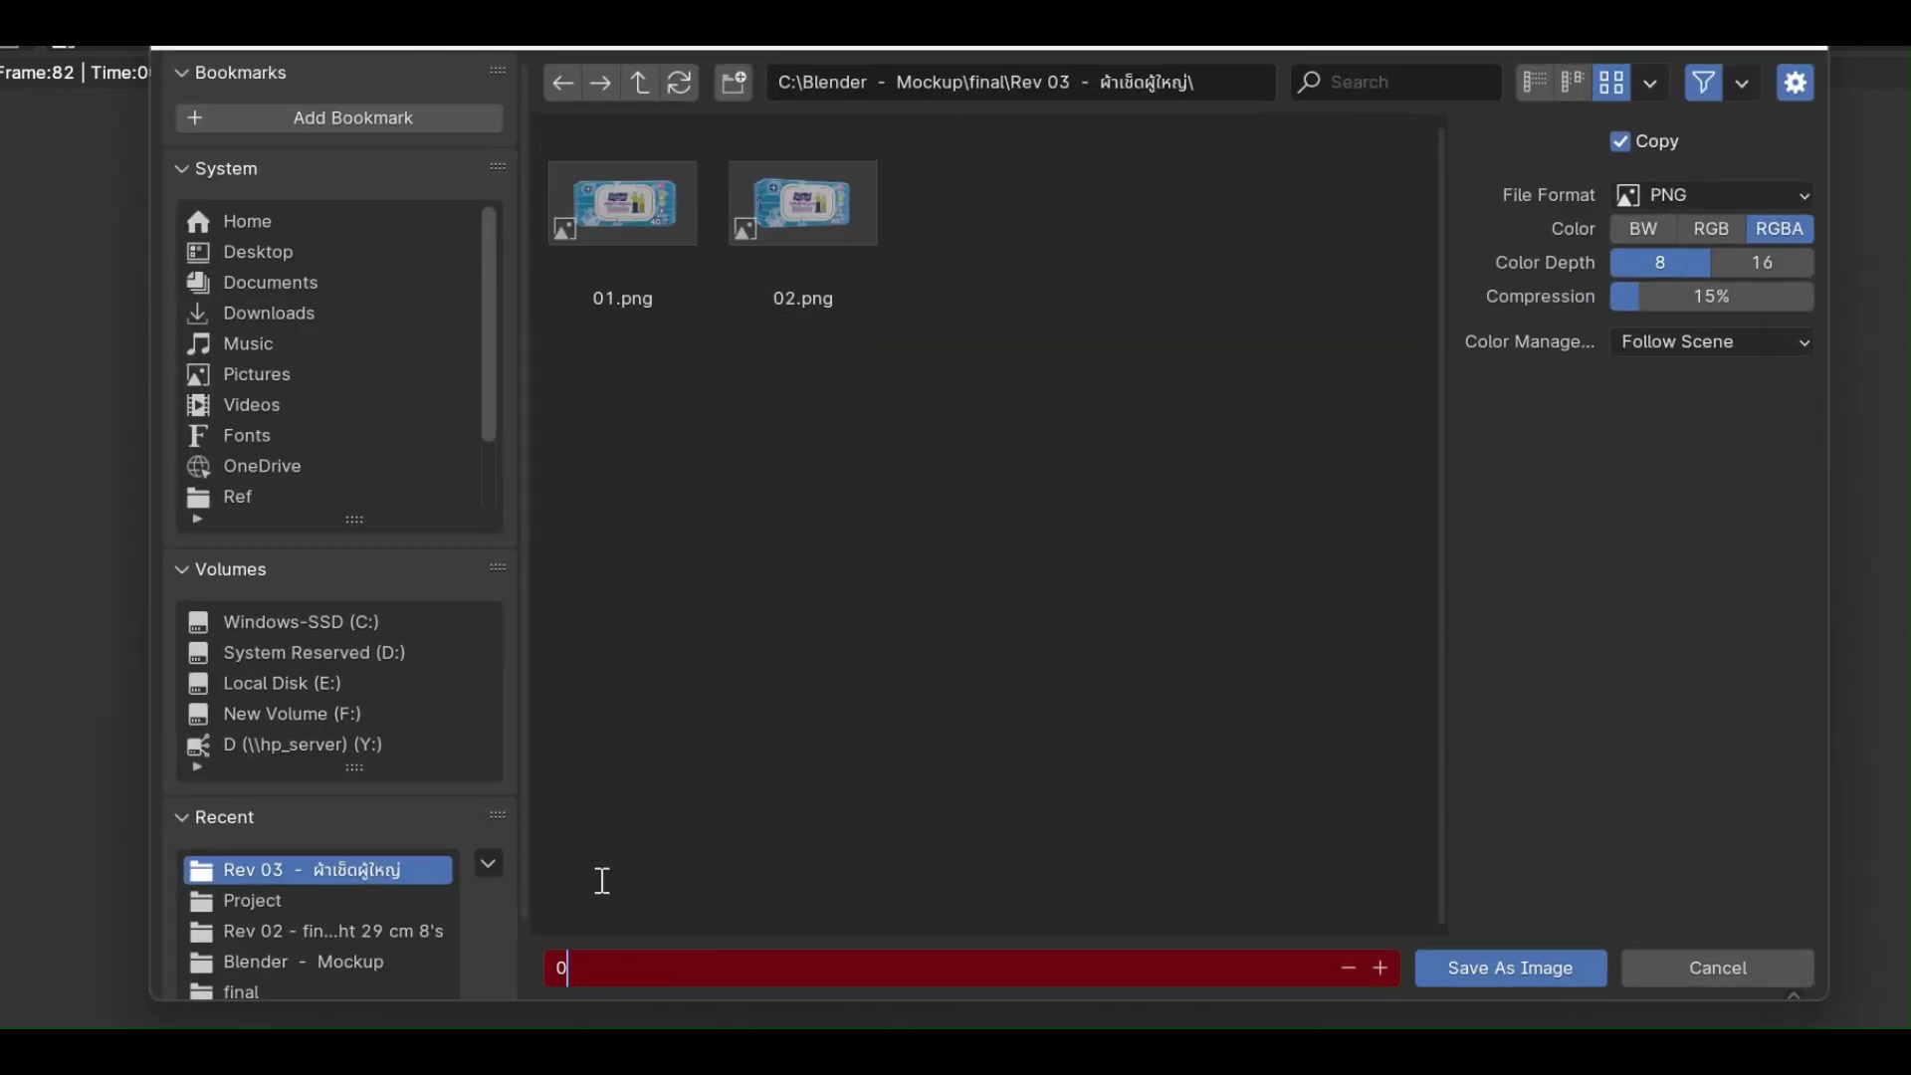
pyautogui.write('3')
pyautogui.press('Return')
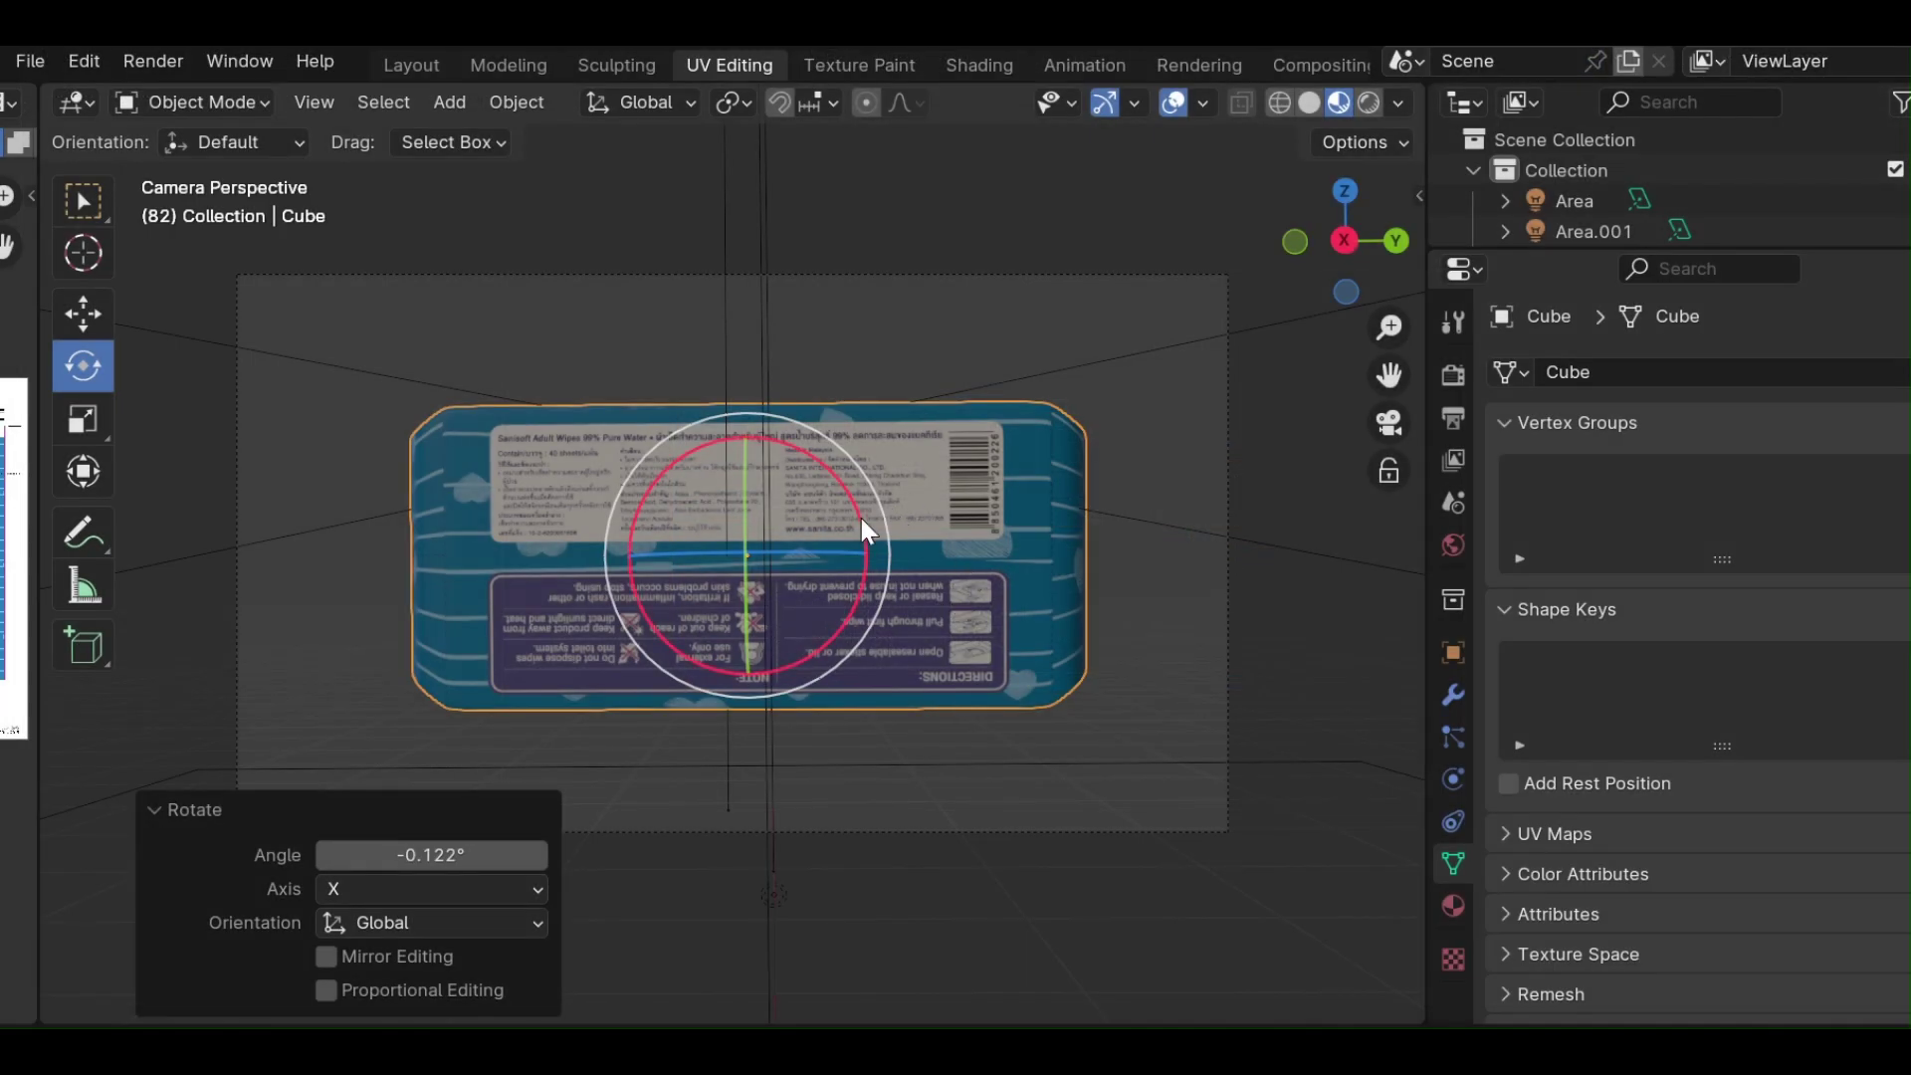
# Spin the package about Z to show the Sanisoft front label, then tumble it to reveal its top.
pyautogui.moveTo(839, 549)
pyautogui.mouseDown()
pyautogui.moveTo(715, 565)
pyautogui.moveTo(724, 590)
pyautogui.mouseUp()
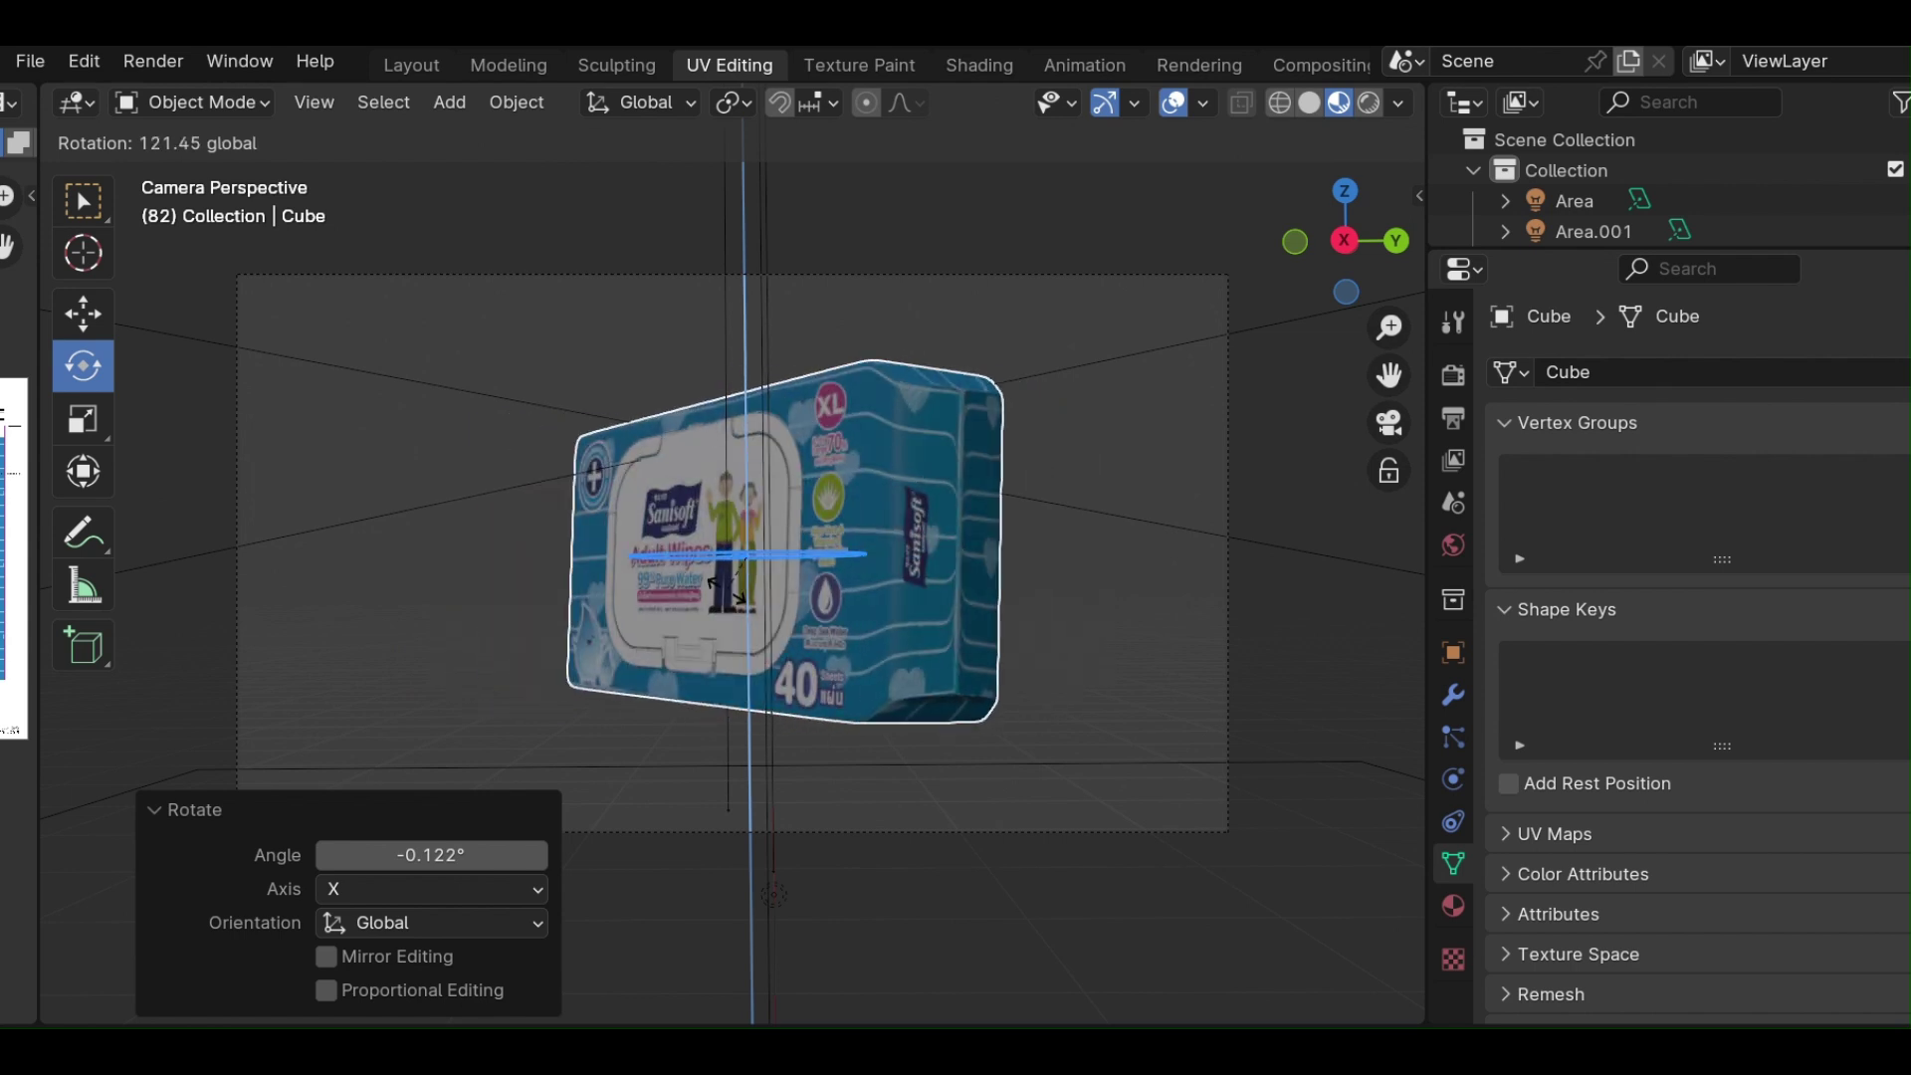
pyautogui.hotkey('ctrl', 'z')
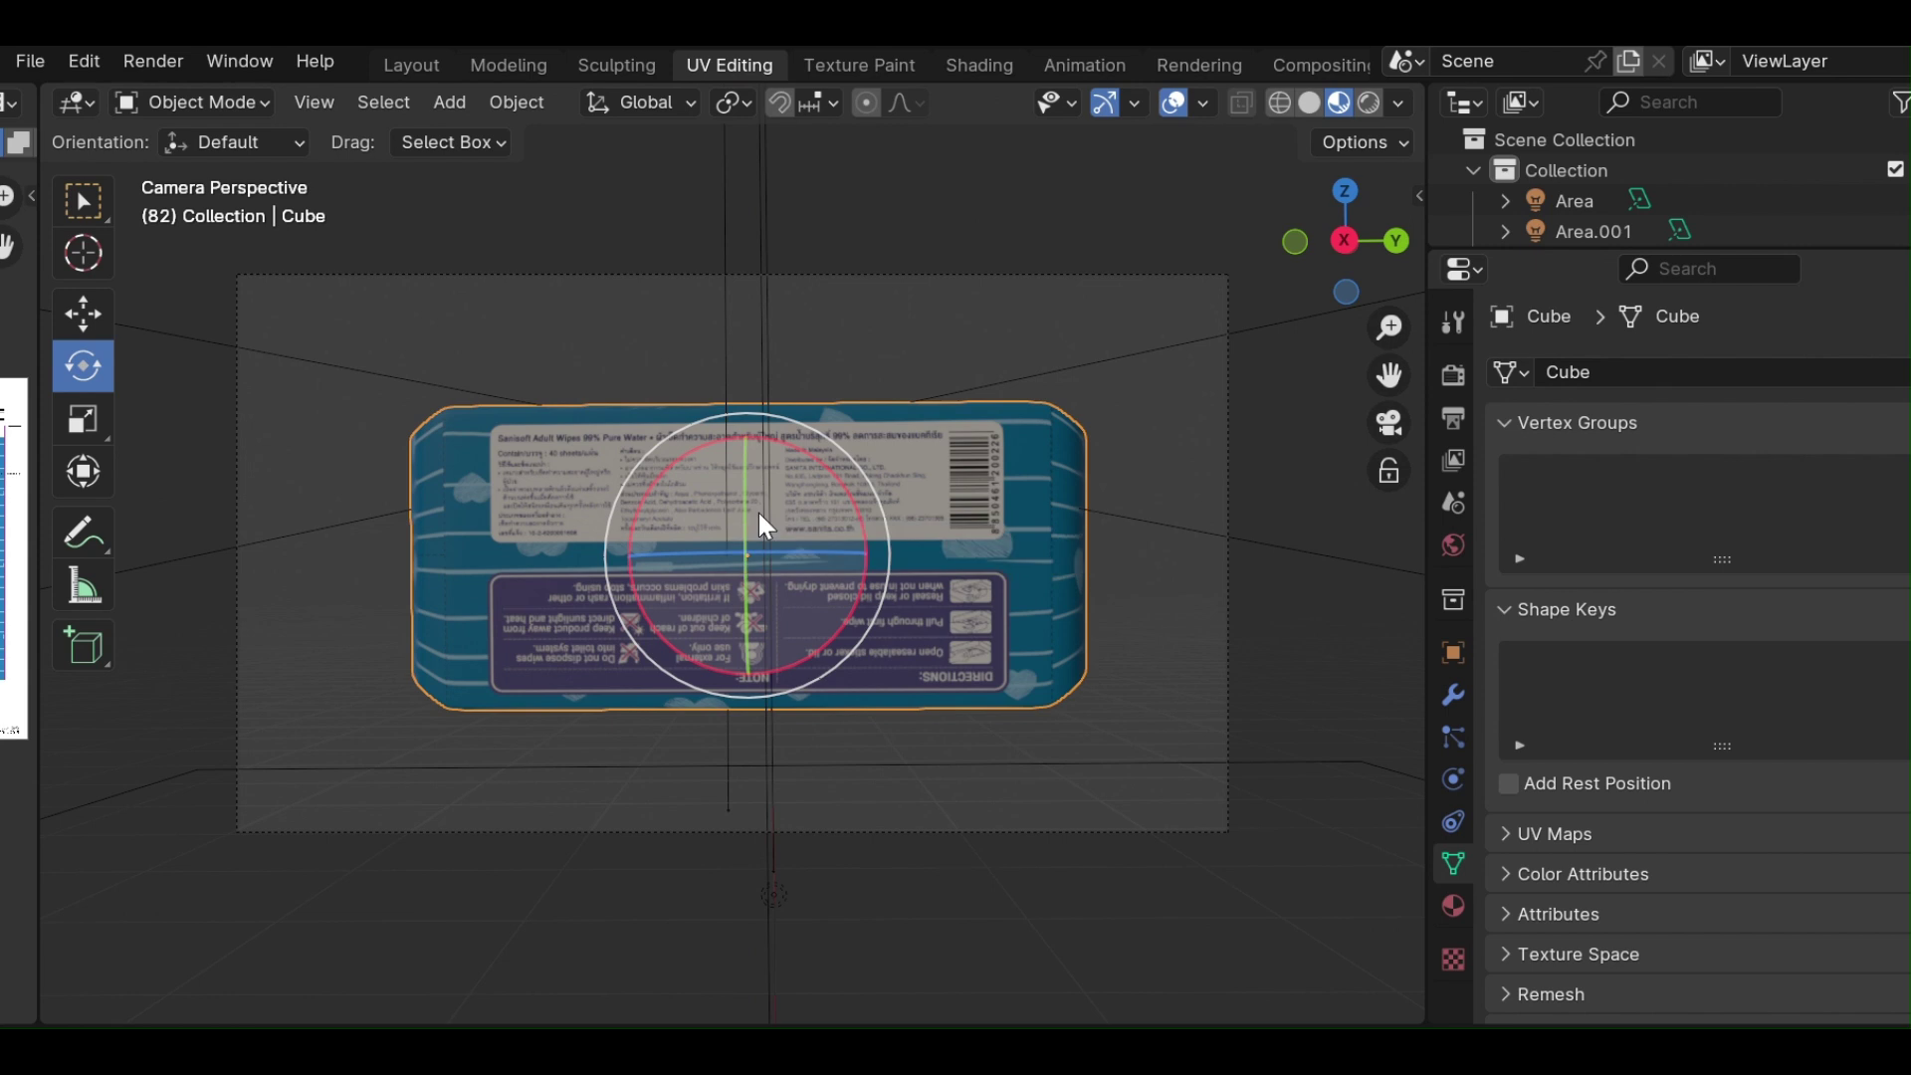
pyautogui.moveTo(695, 553)
pyautogui.mouseDown()
pyautogui.moveTo(1065, 580)
pyautogui.moveTo(924, 475)
pyautogui.mouseUp()
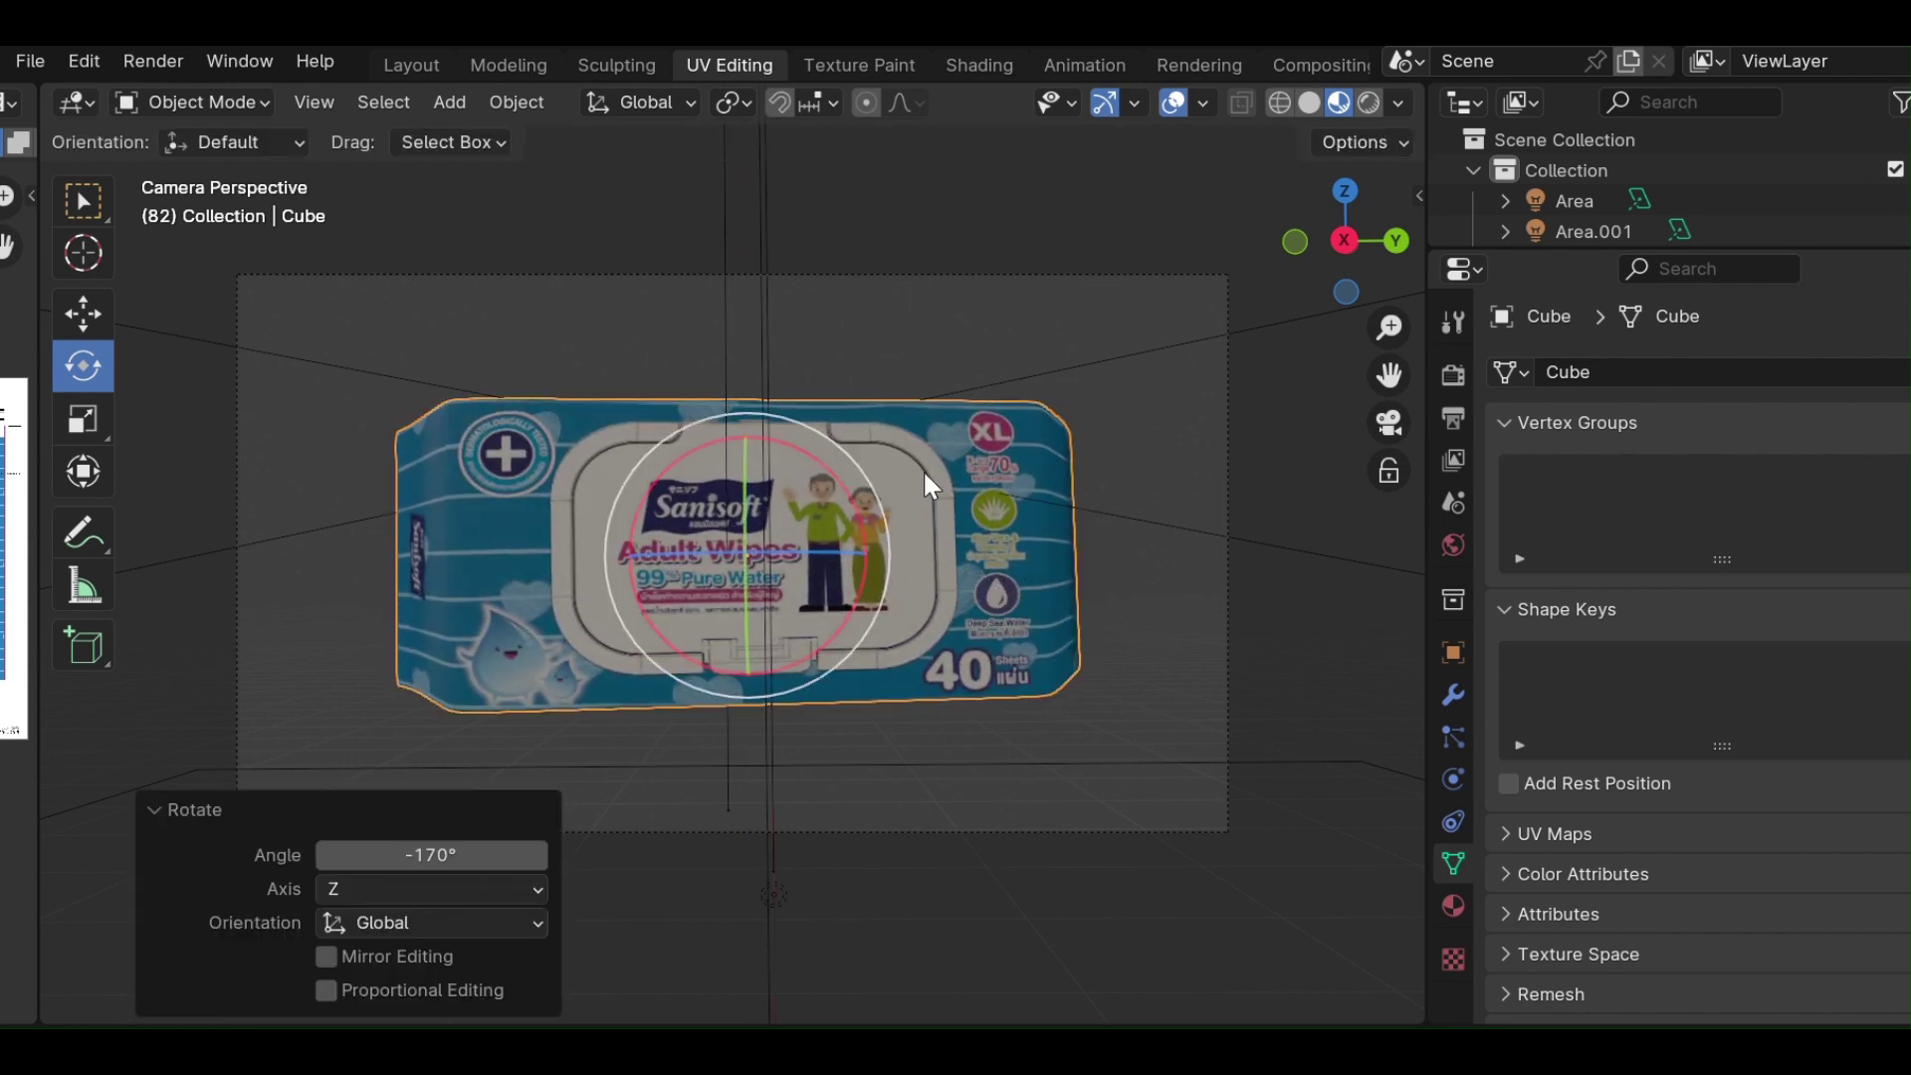
pyautogui.click(815, 488)
pyautogui.click(802, 524)
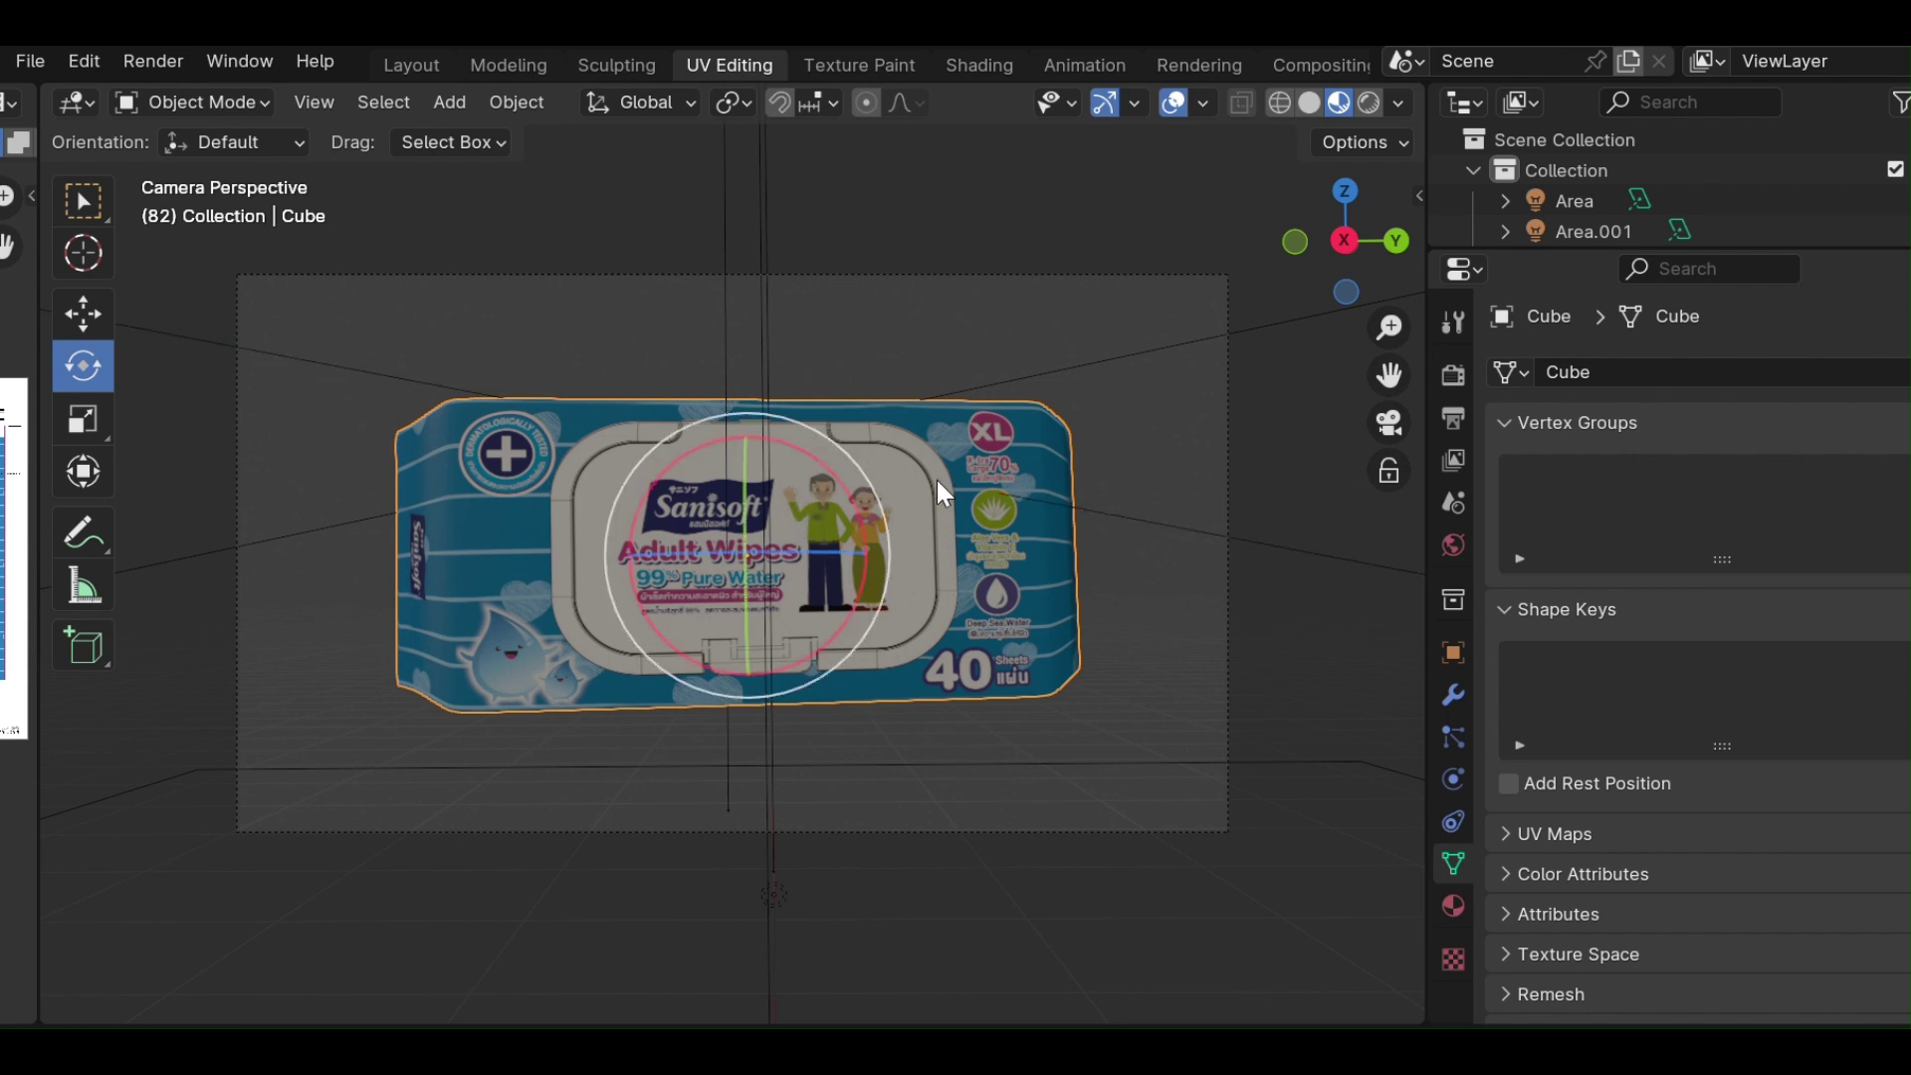
pyautogui.moveTo(838, 495); pyautogui.dragTo(761, 524)
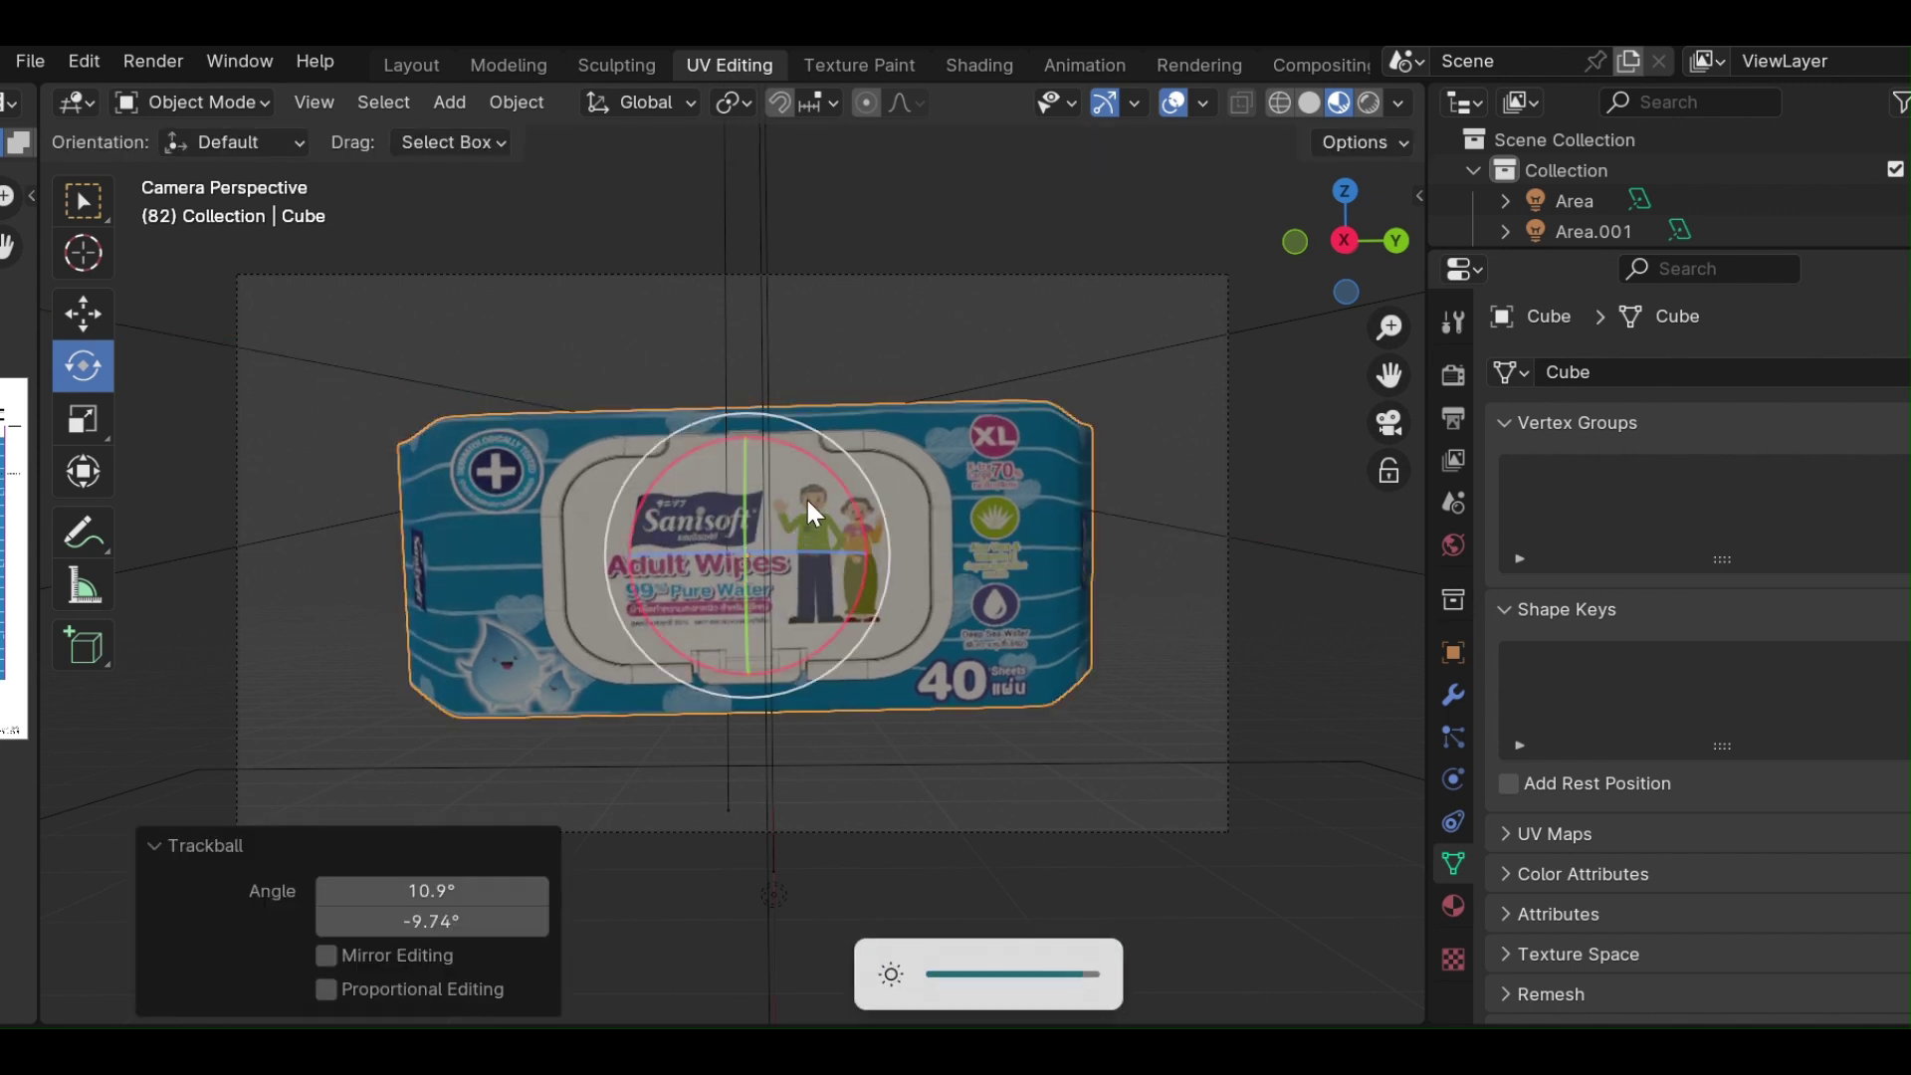
pyautogui.moveTo(811, 493)
pyautogui.mouseDown()
pyautogui.moveTo(786, 523)
pyautogui.moveTo(649, 557)
pyautogui.mouseUp()
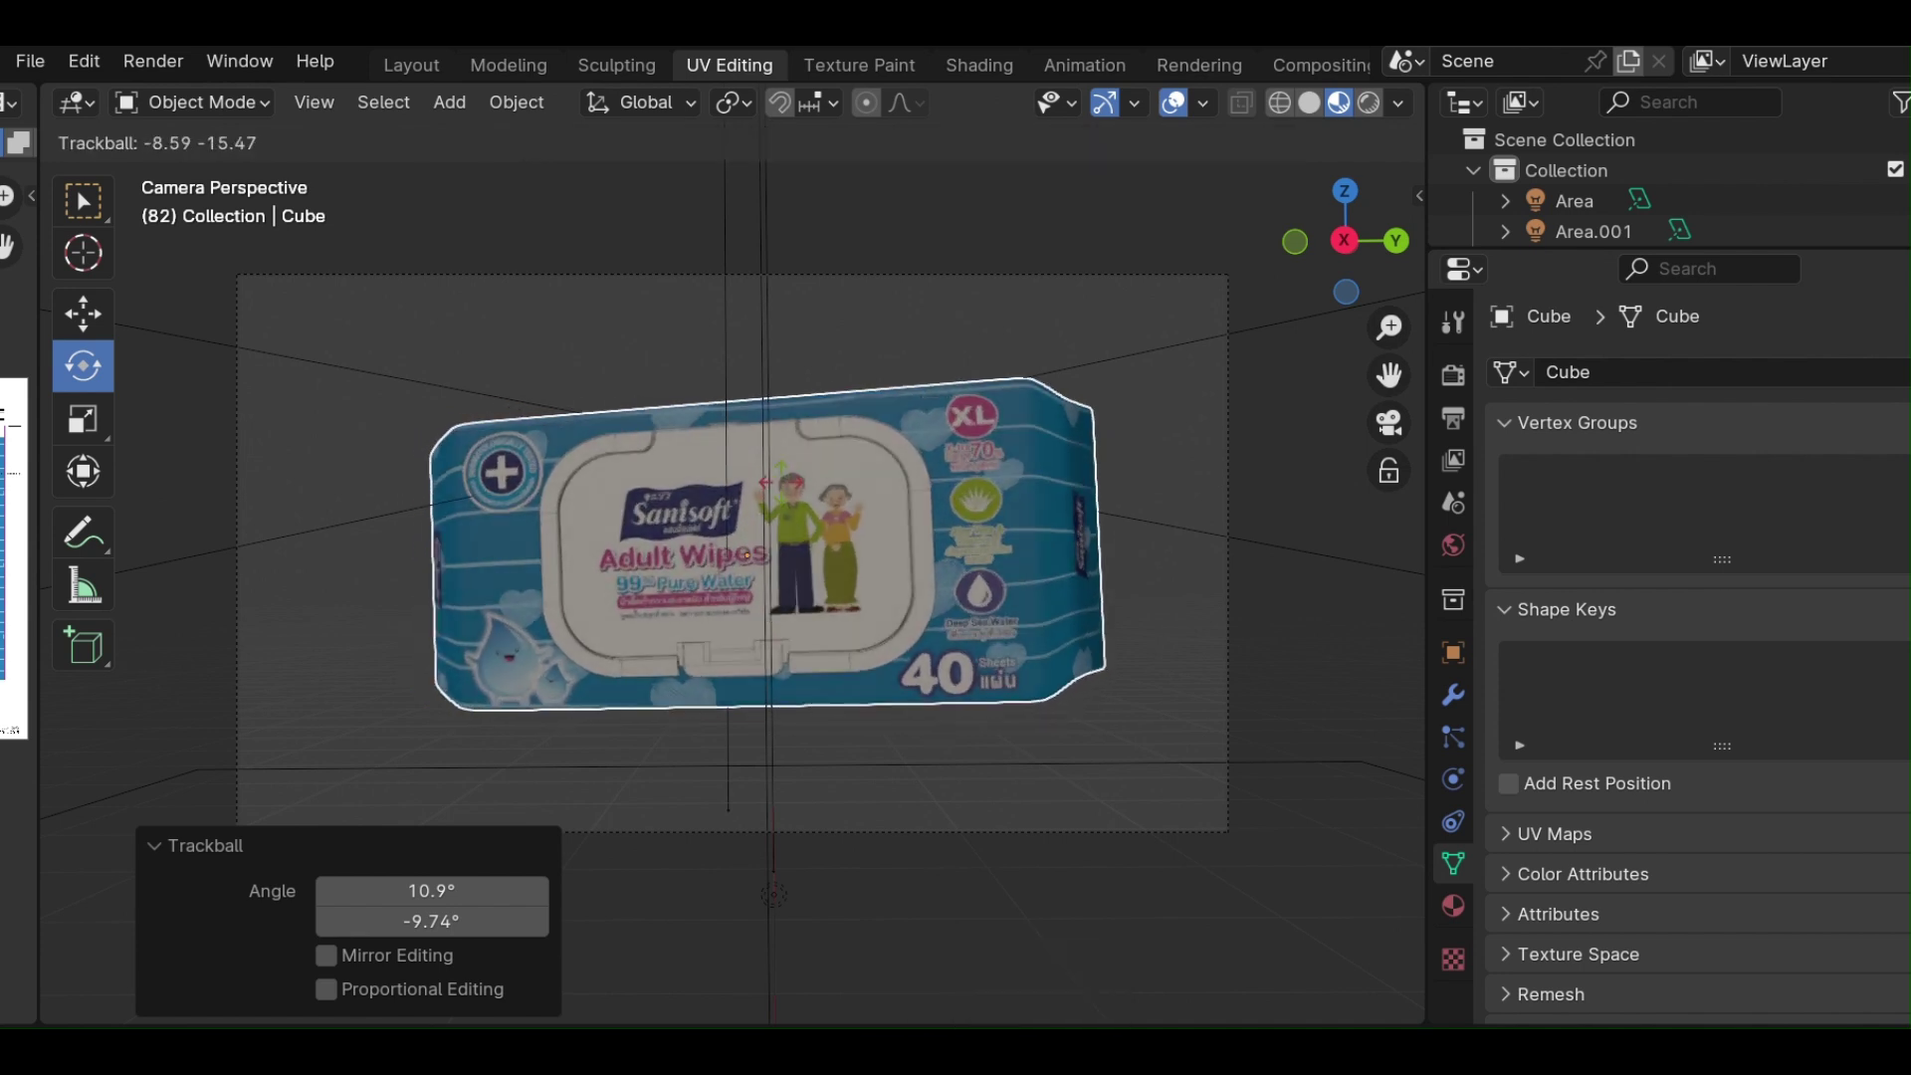
pyautogui.moveTo(740, 482); pyautogui.dragTo(748, 473)
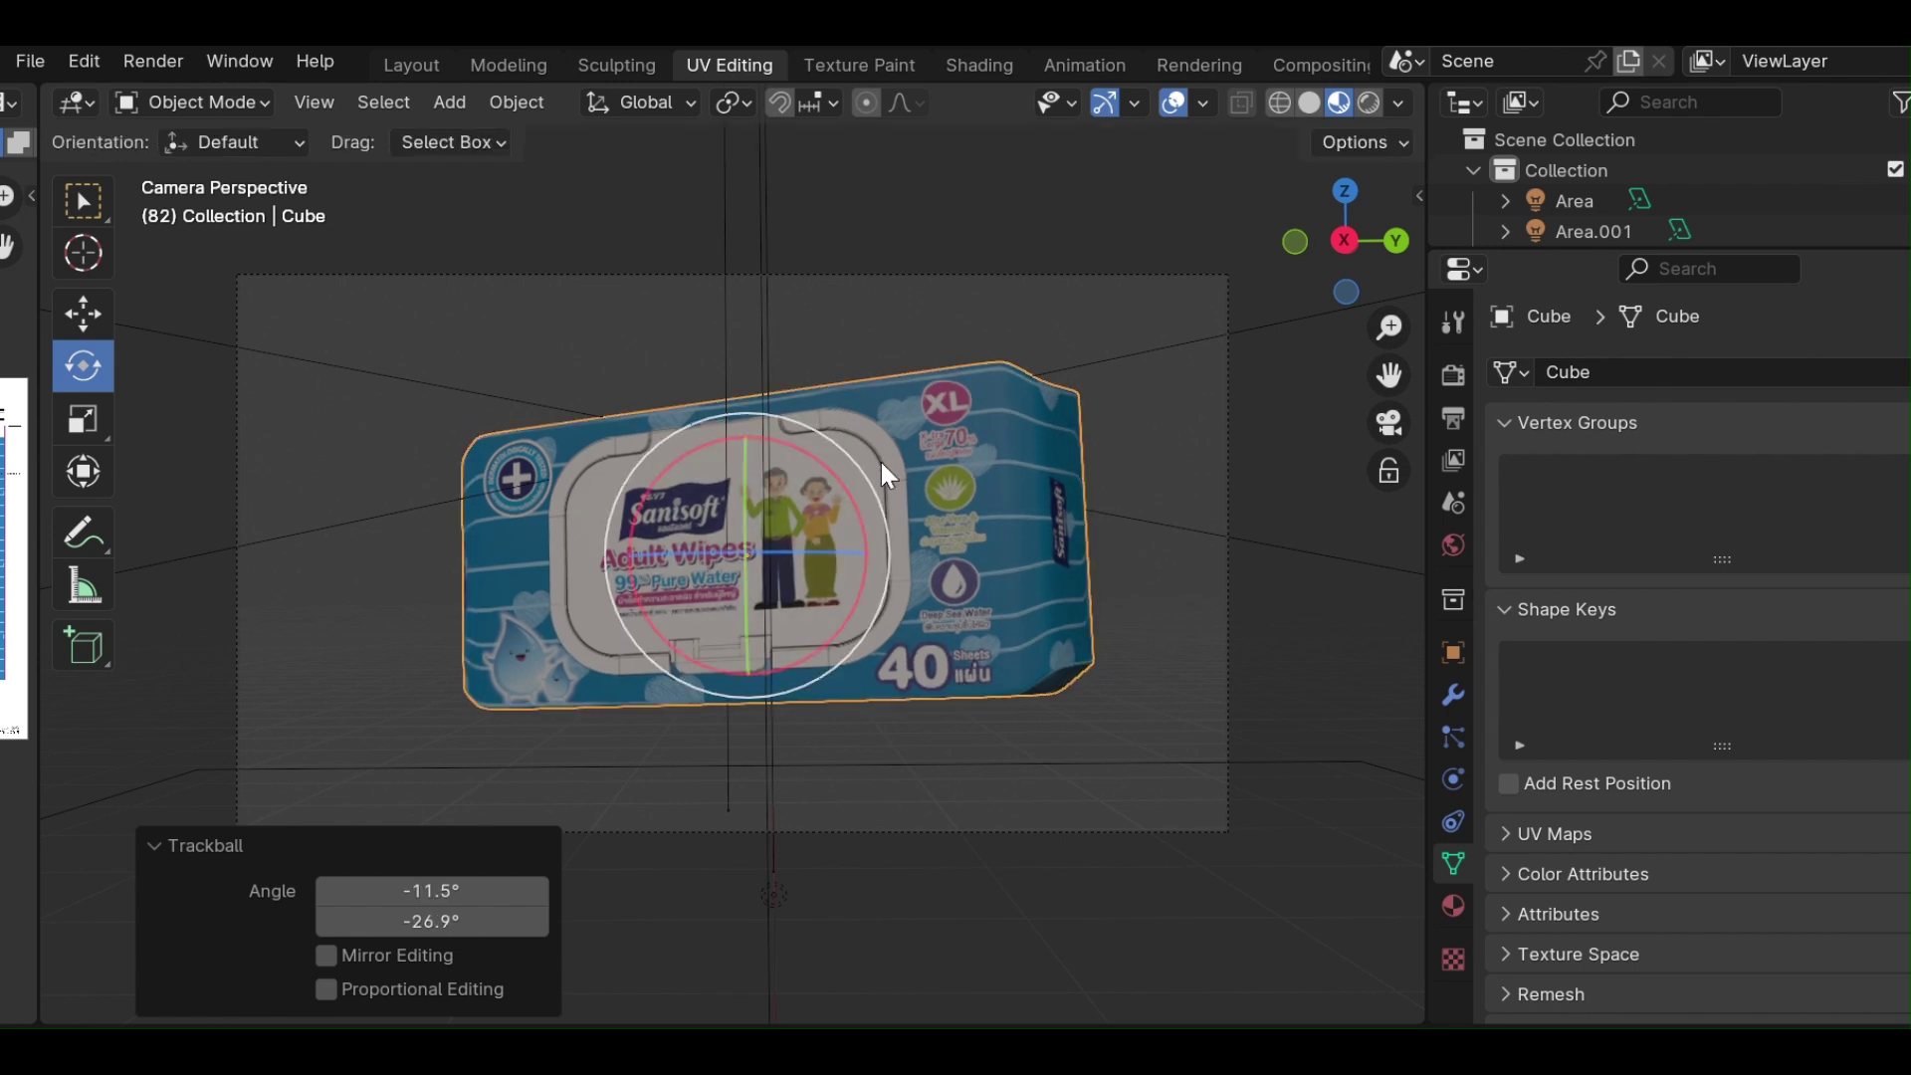
pyautogui.click(169, 60)
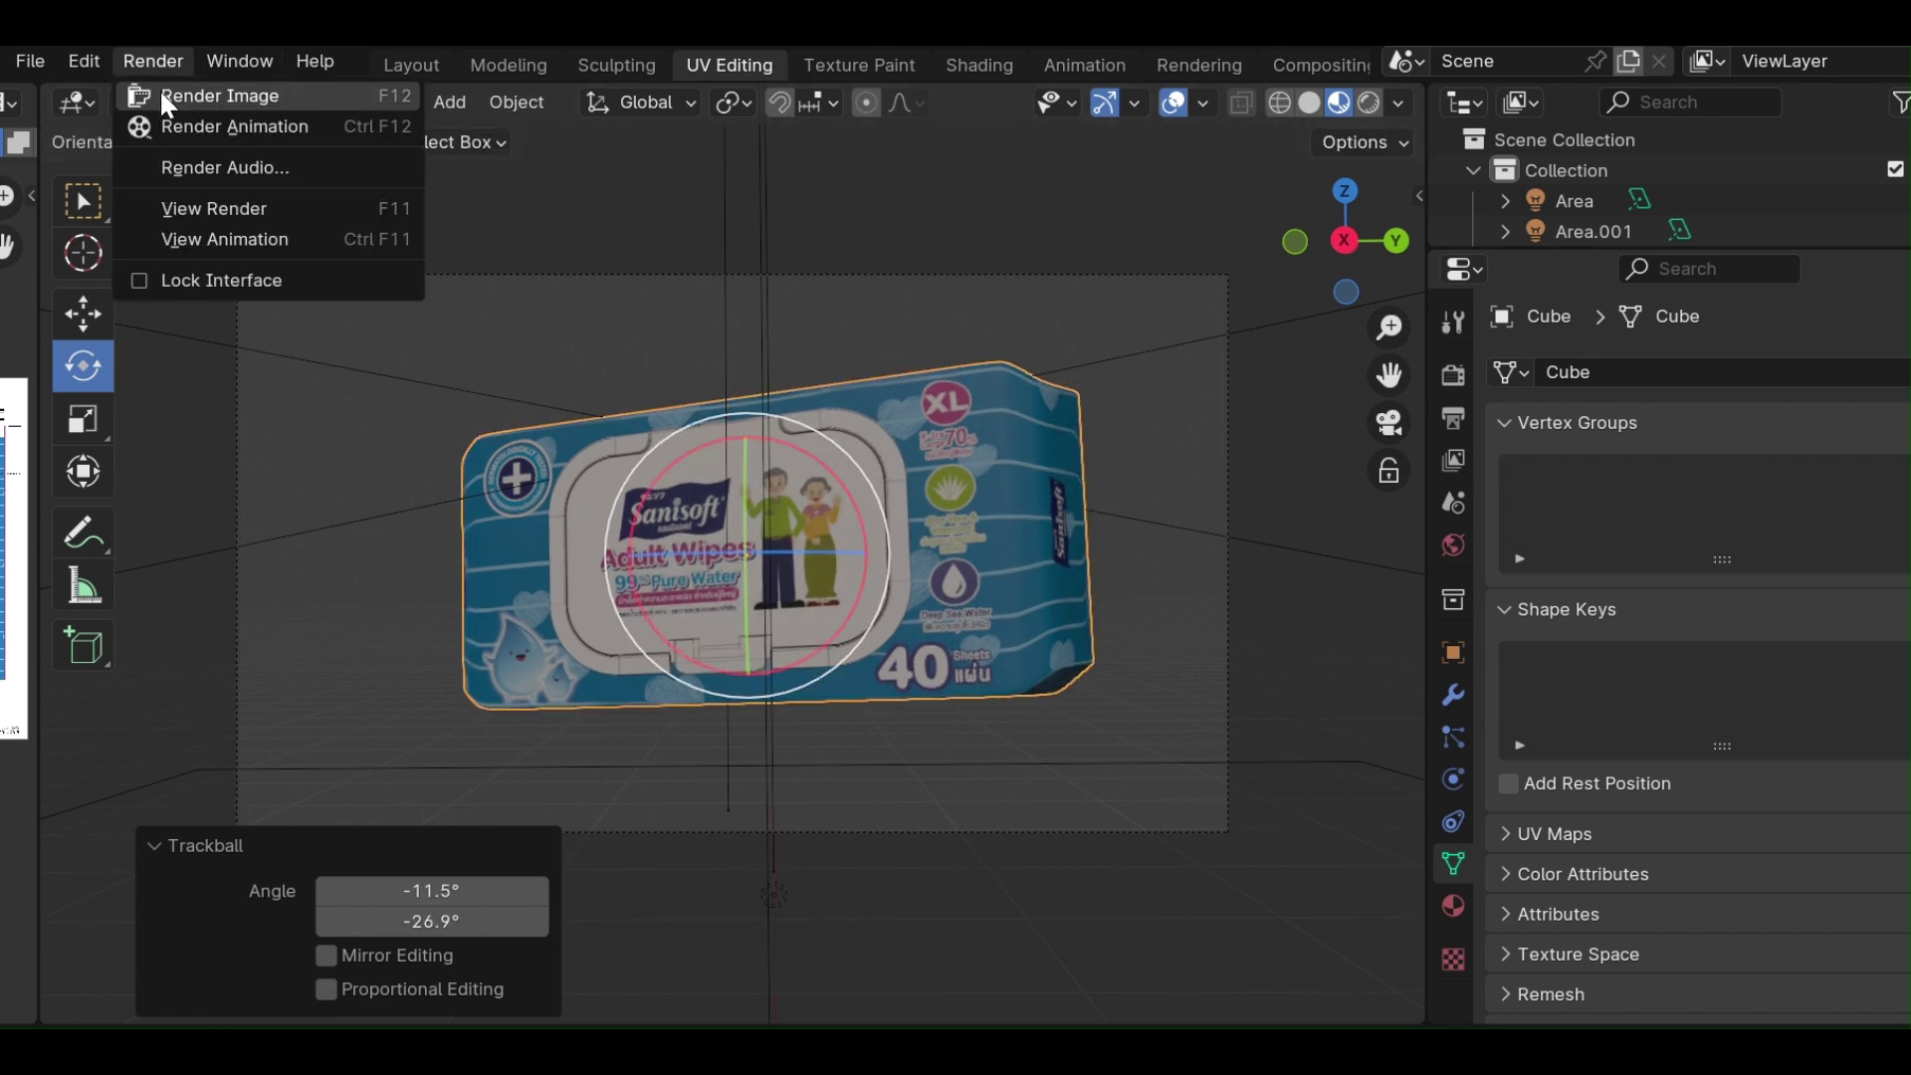
pyautogui.click(159, 88)
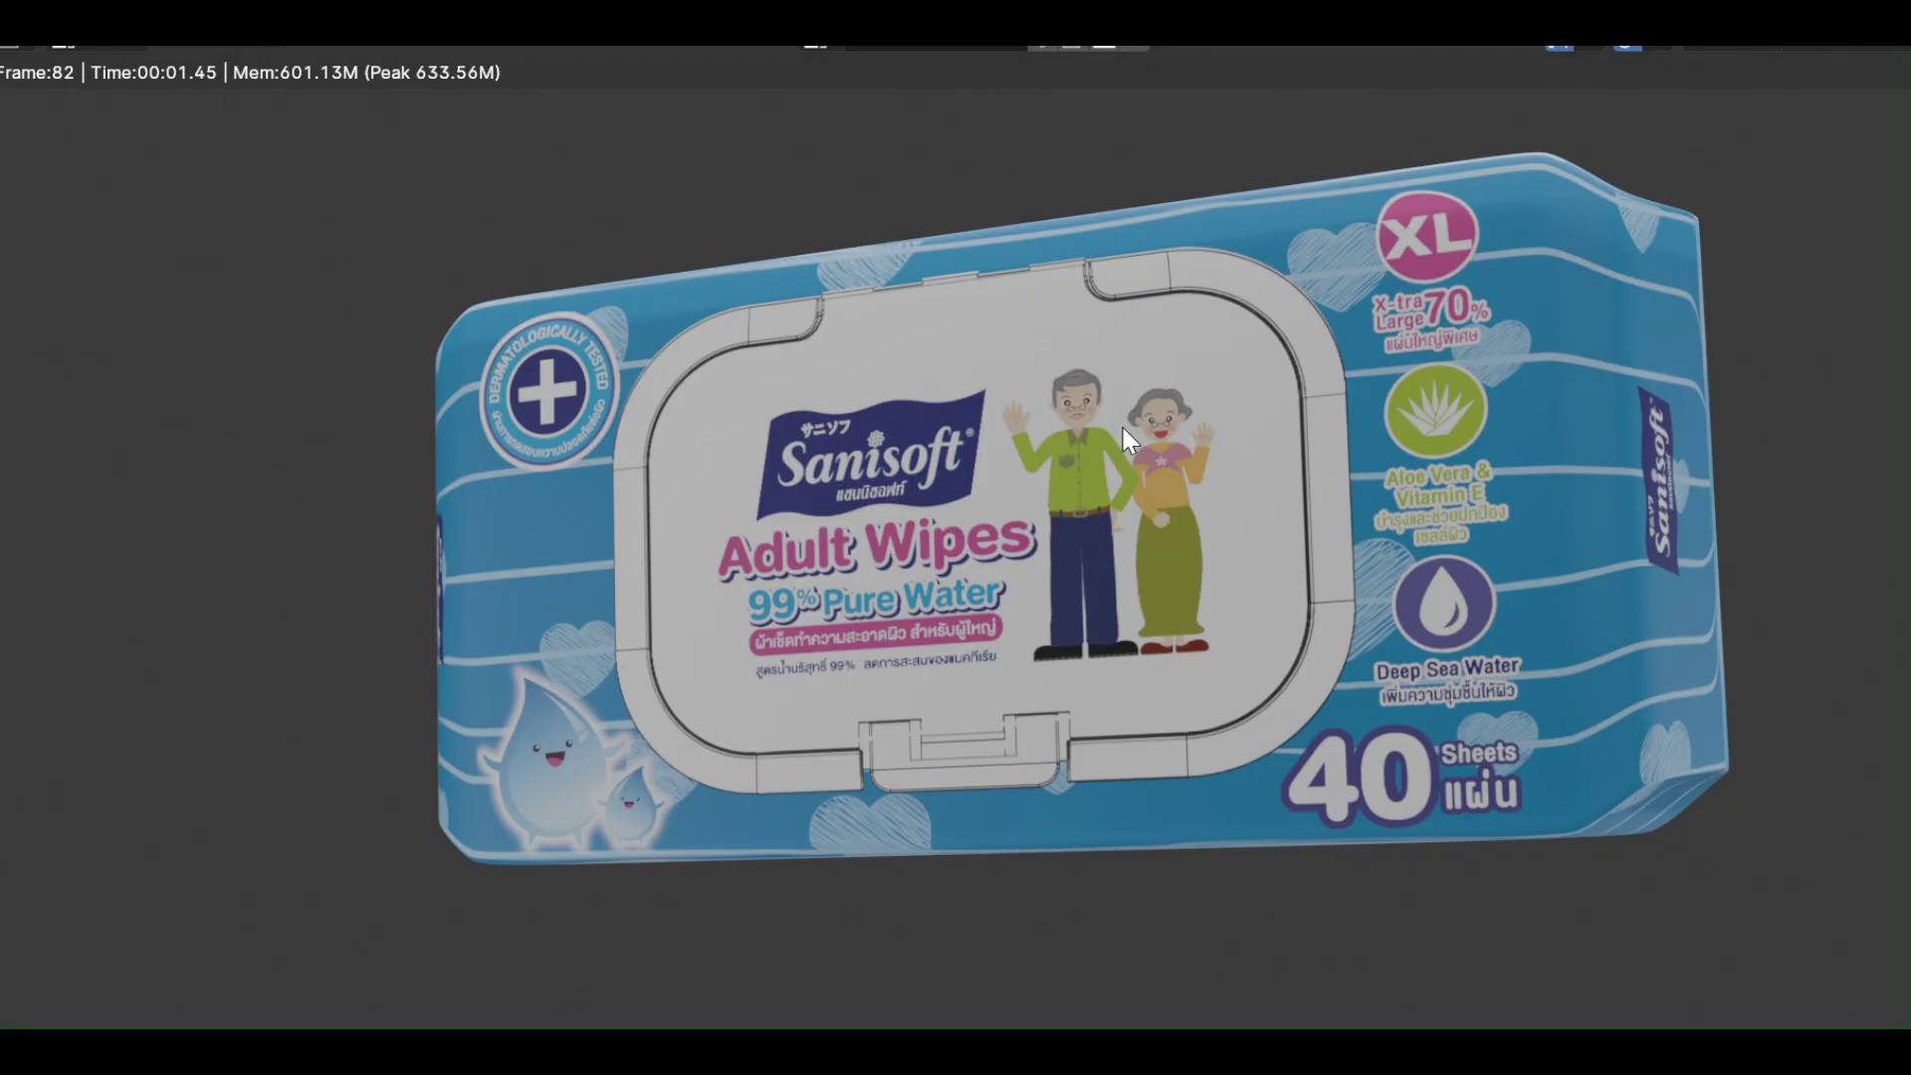
pyautogui.scroll(-3, 1123, 427)
pyautogui.scroll(1, 1150, 418)
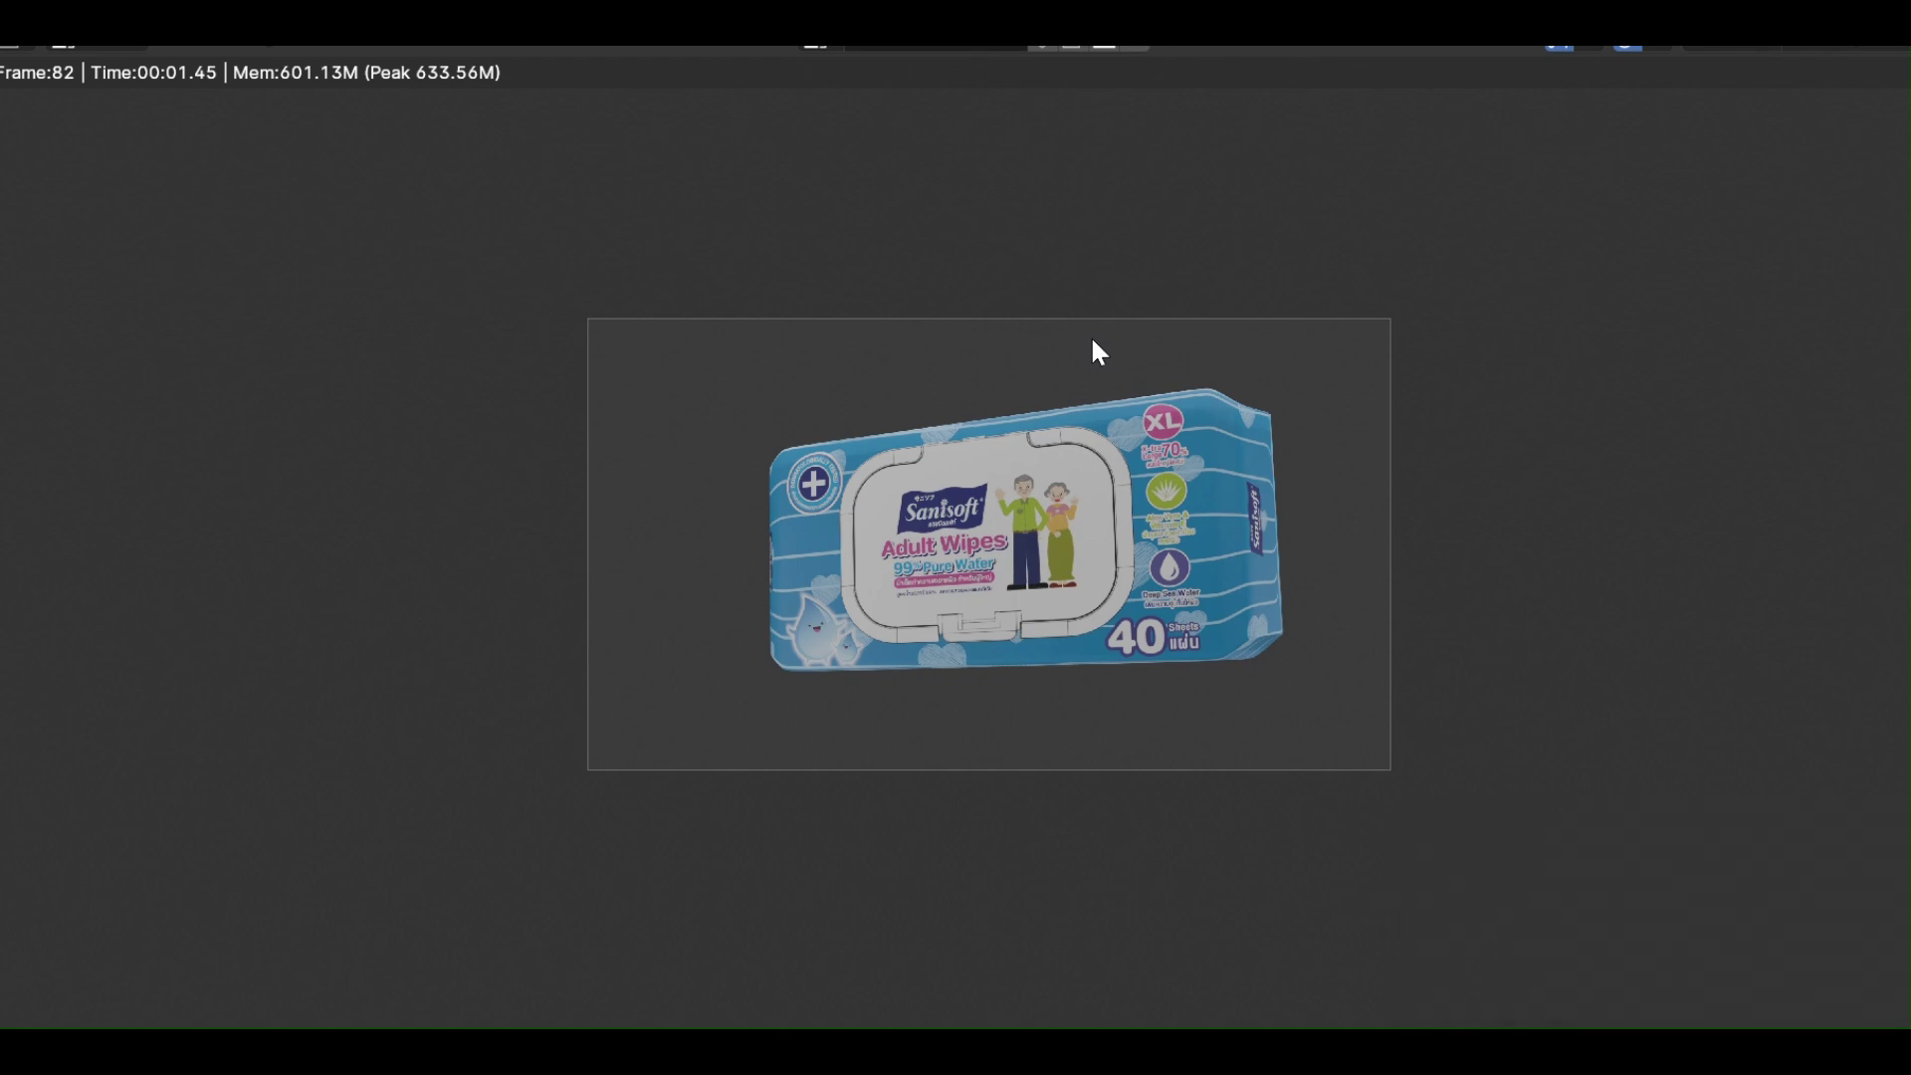
pyautogui.press('Escape')
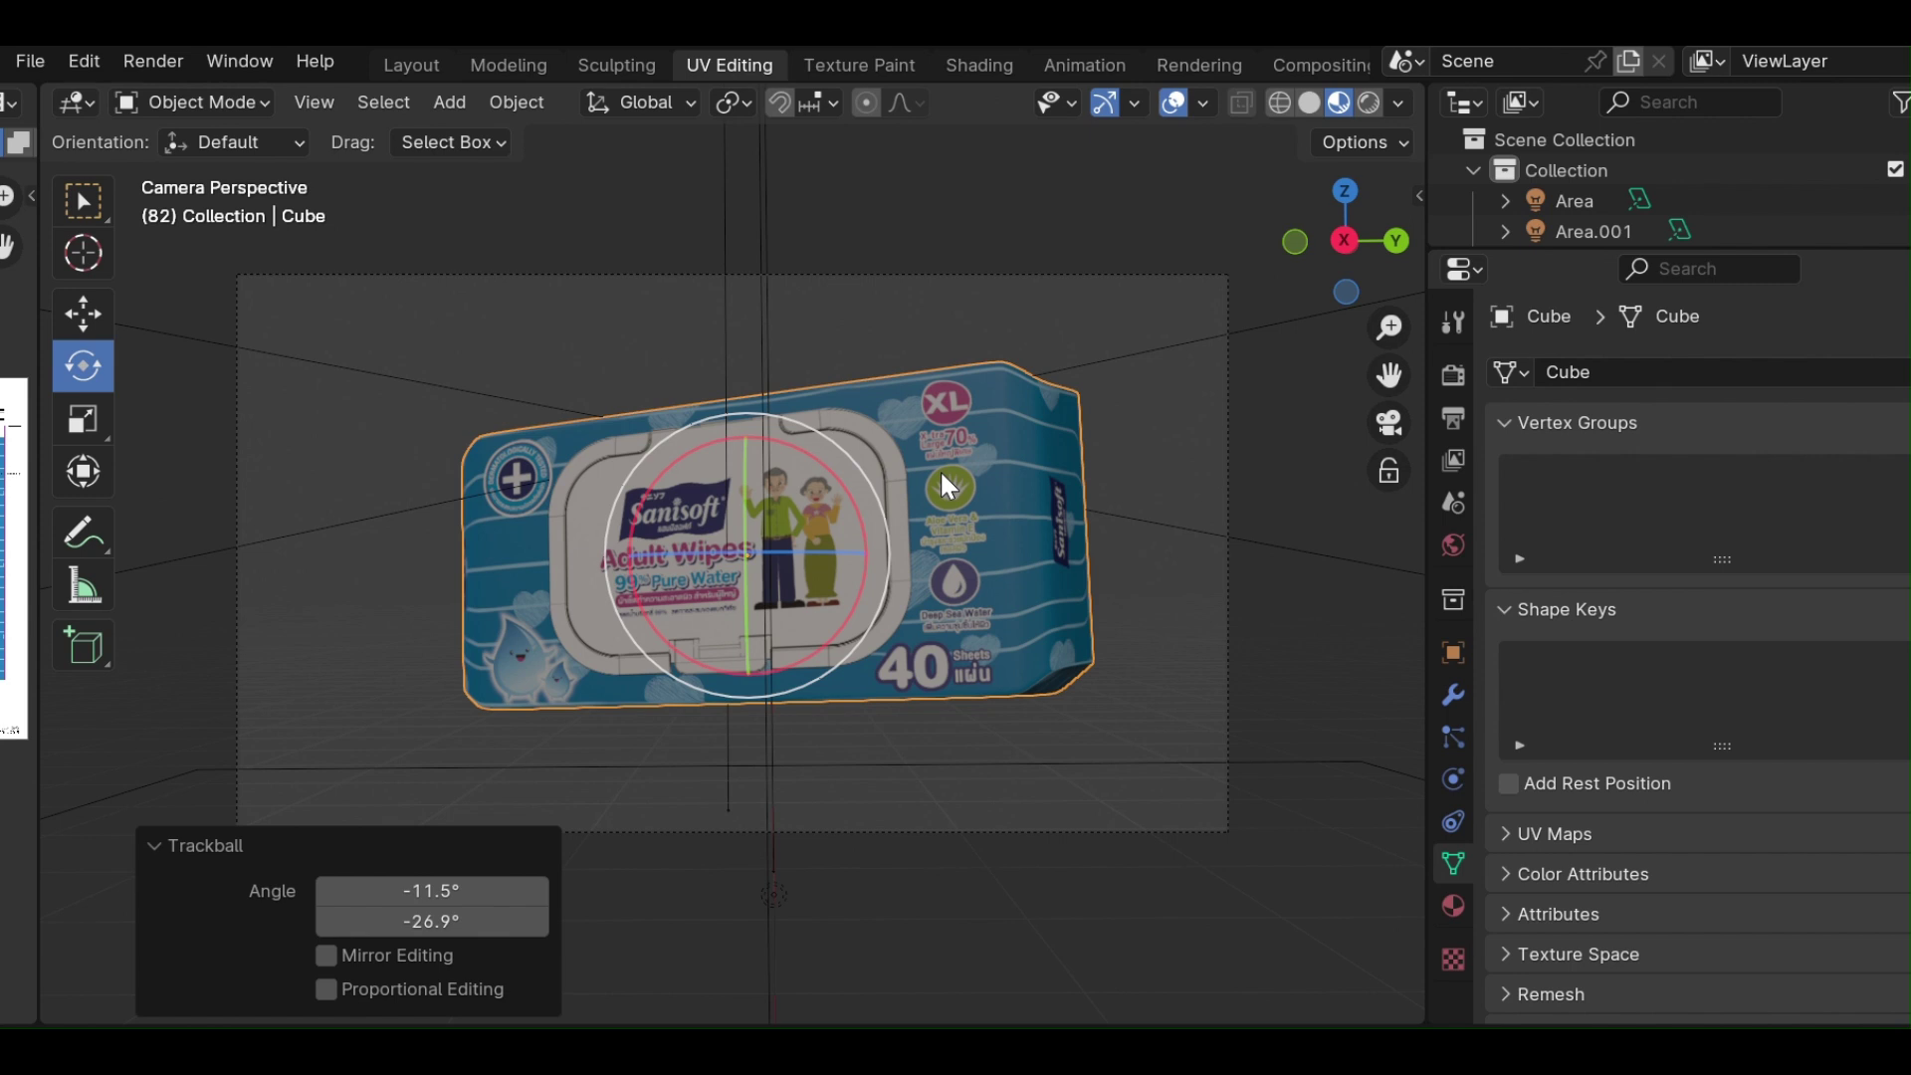
# Nudge the package slightly within the camera frame, briefly checking the reference folder.
pyautogui.press('g')
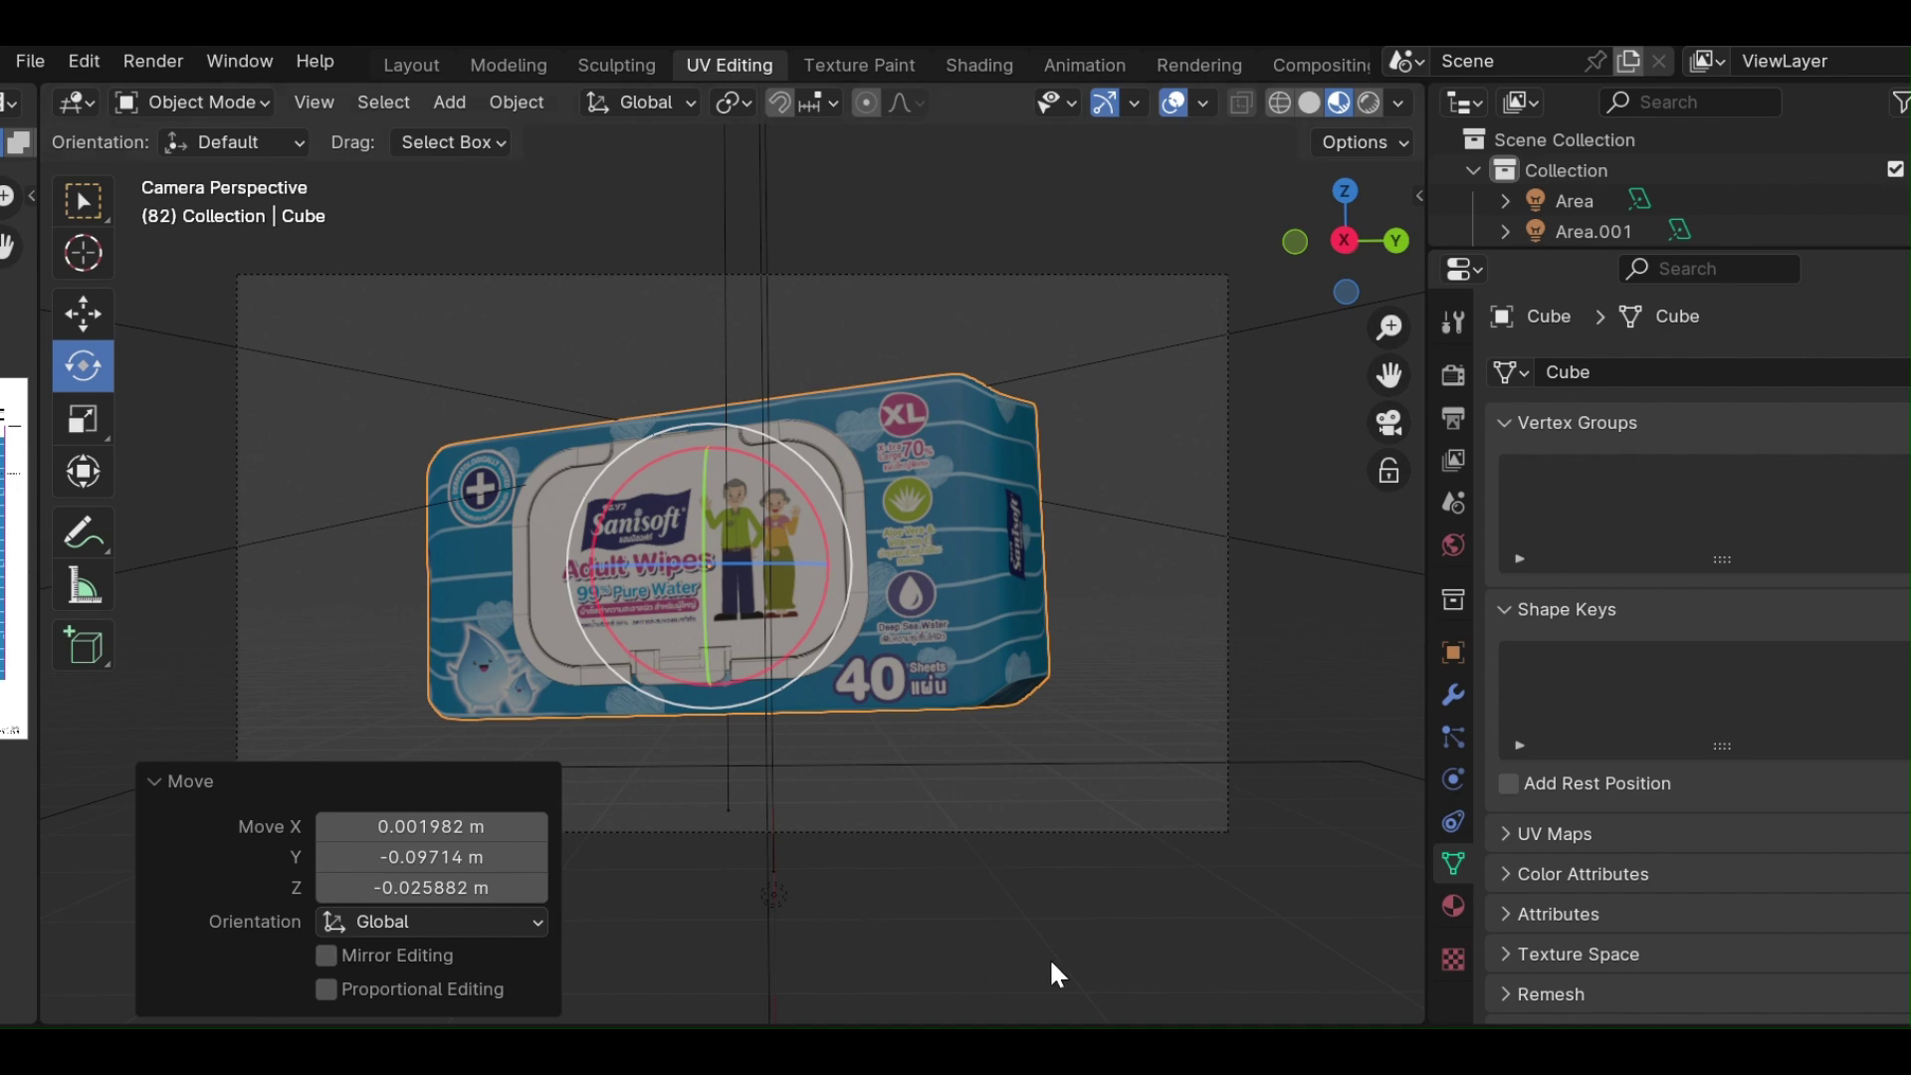
pyautogui.click(1035, 1073)
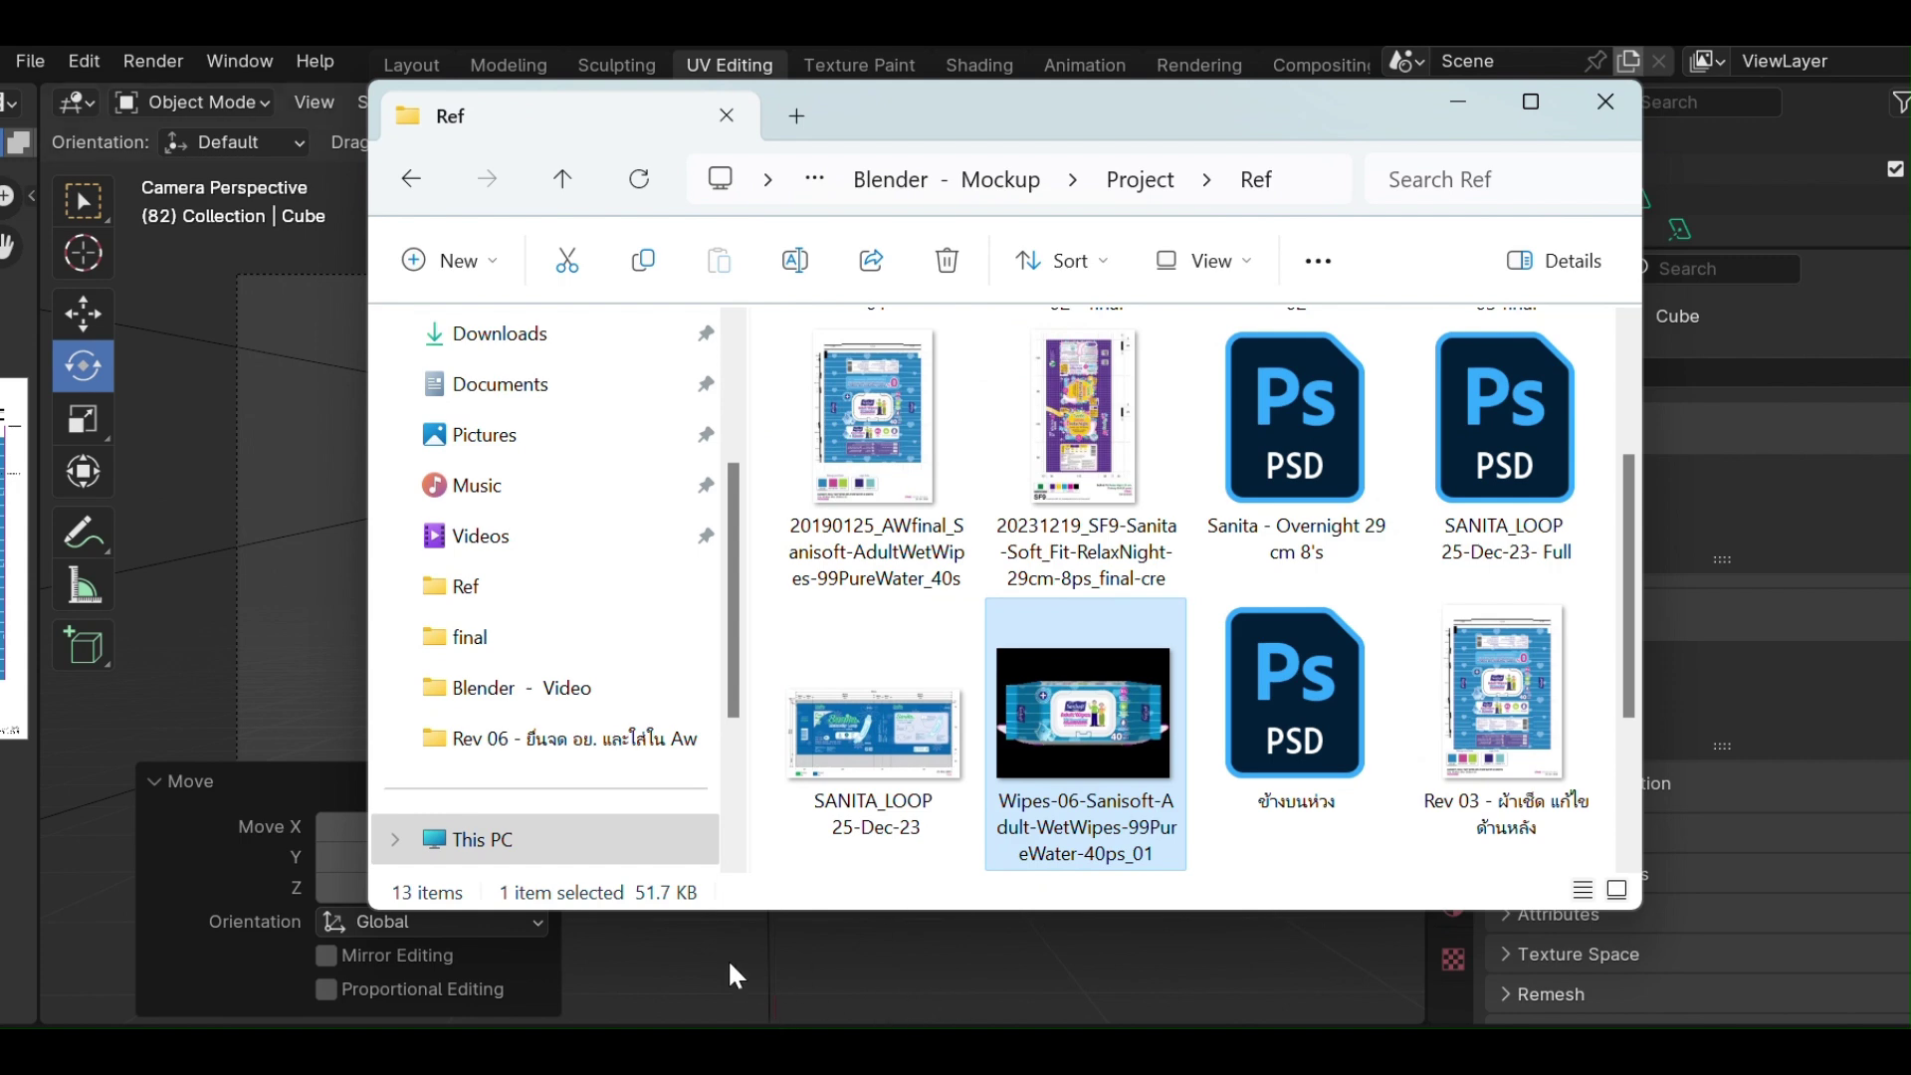
pyautogui.click(1459, 108)
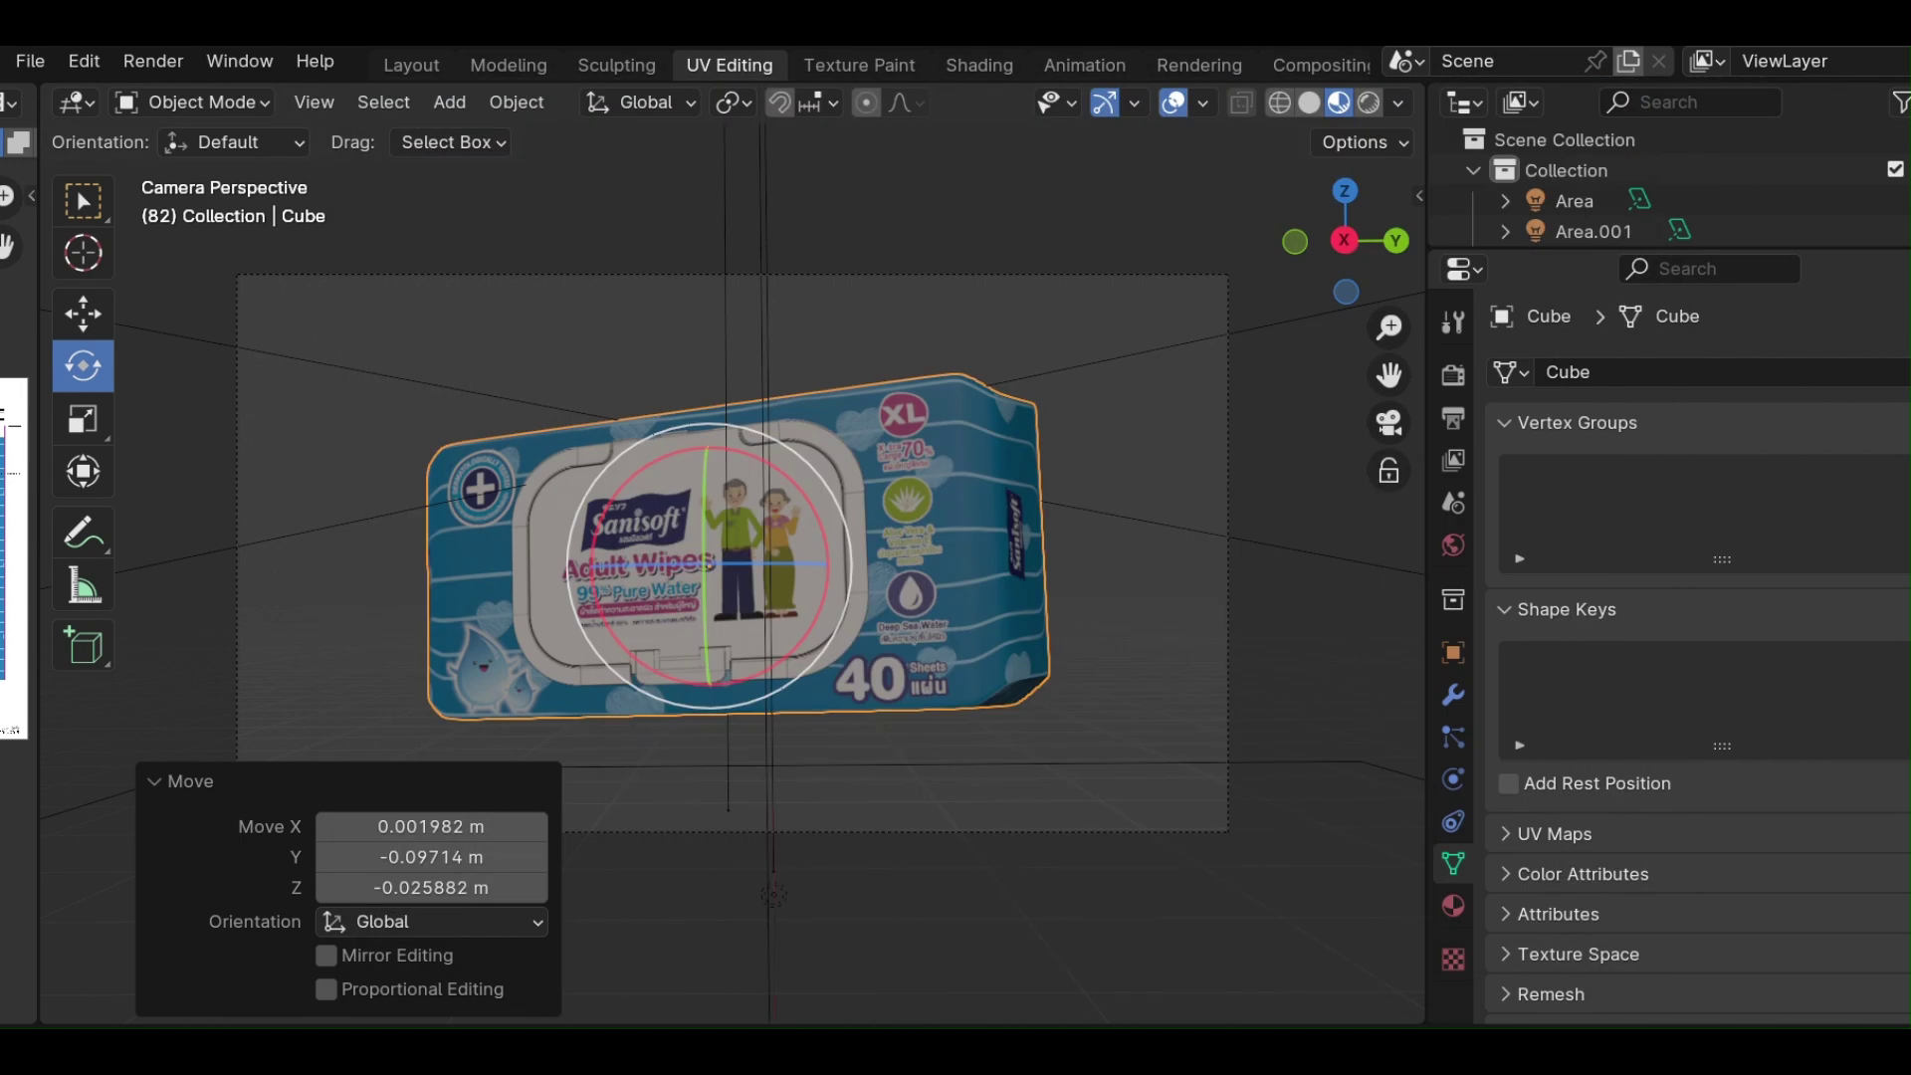
# Render the front-label view with F12 and save it as 05.png.
pyautogui.press('F12')
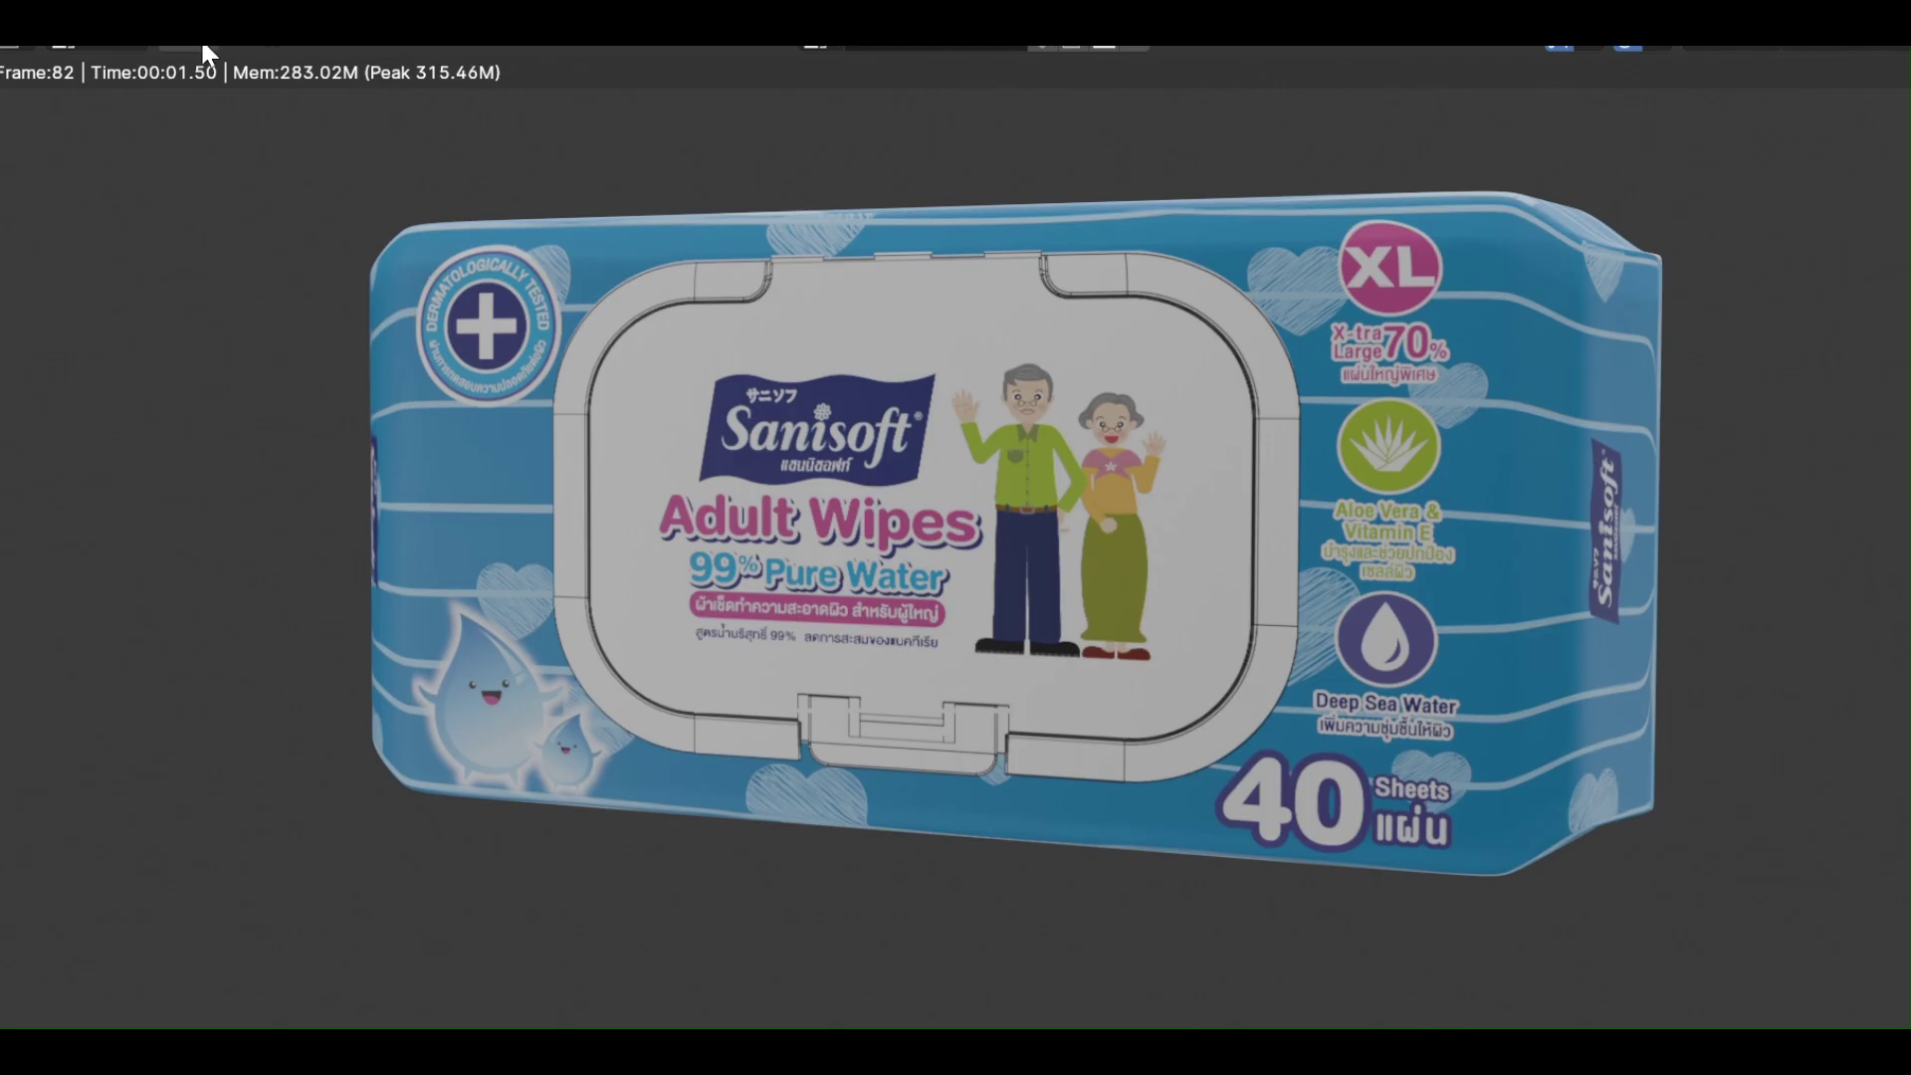
pyautogui.click(200, 38)
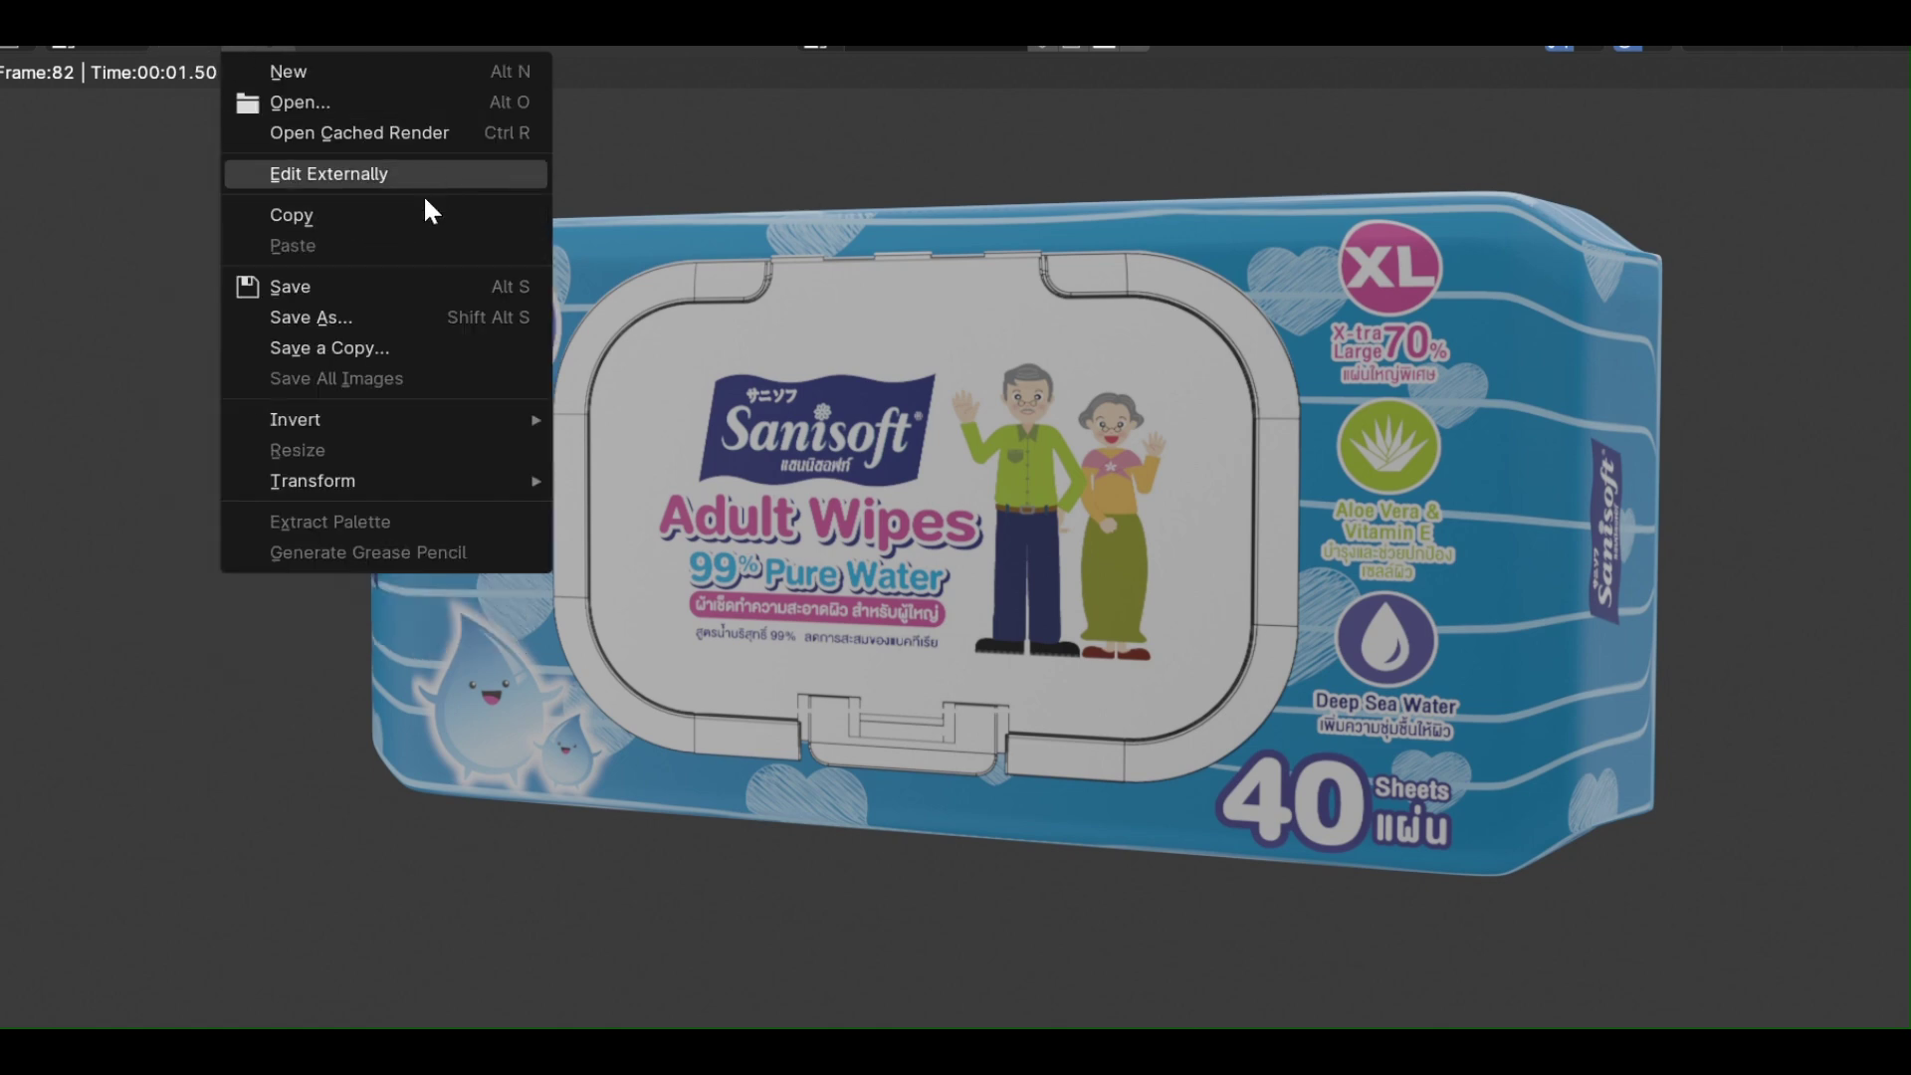
pyautogui.click(385, 316)
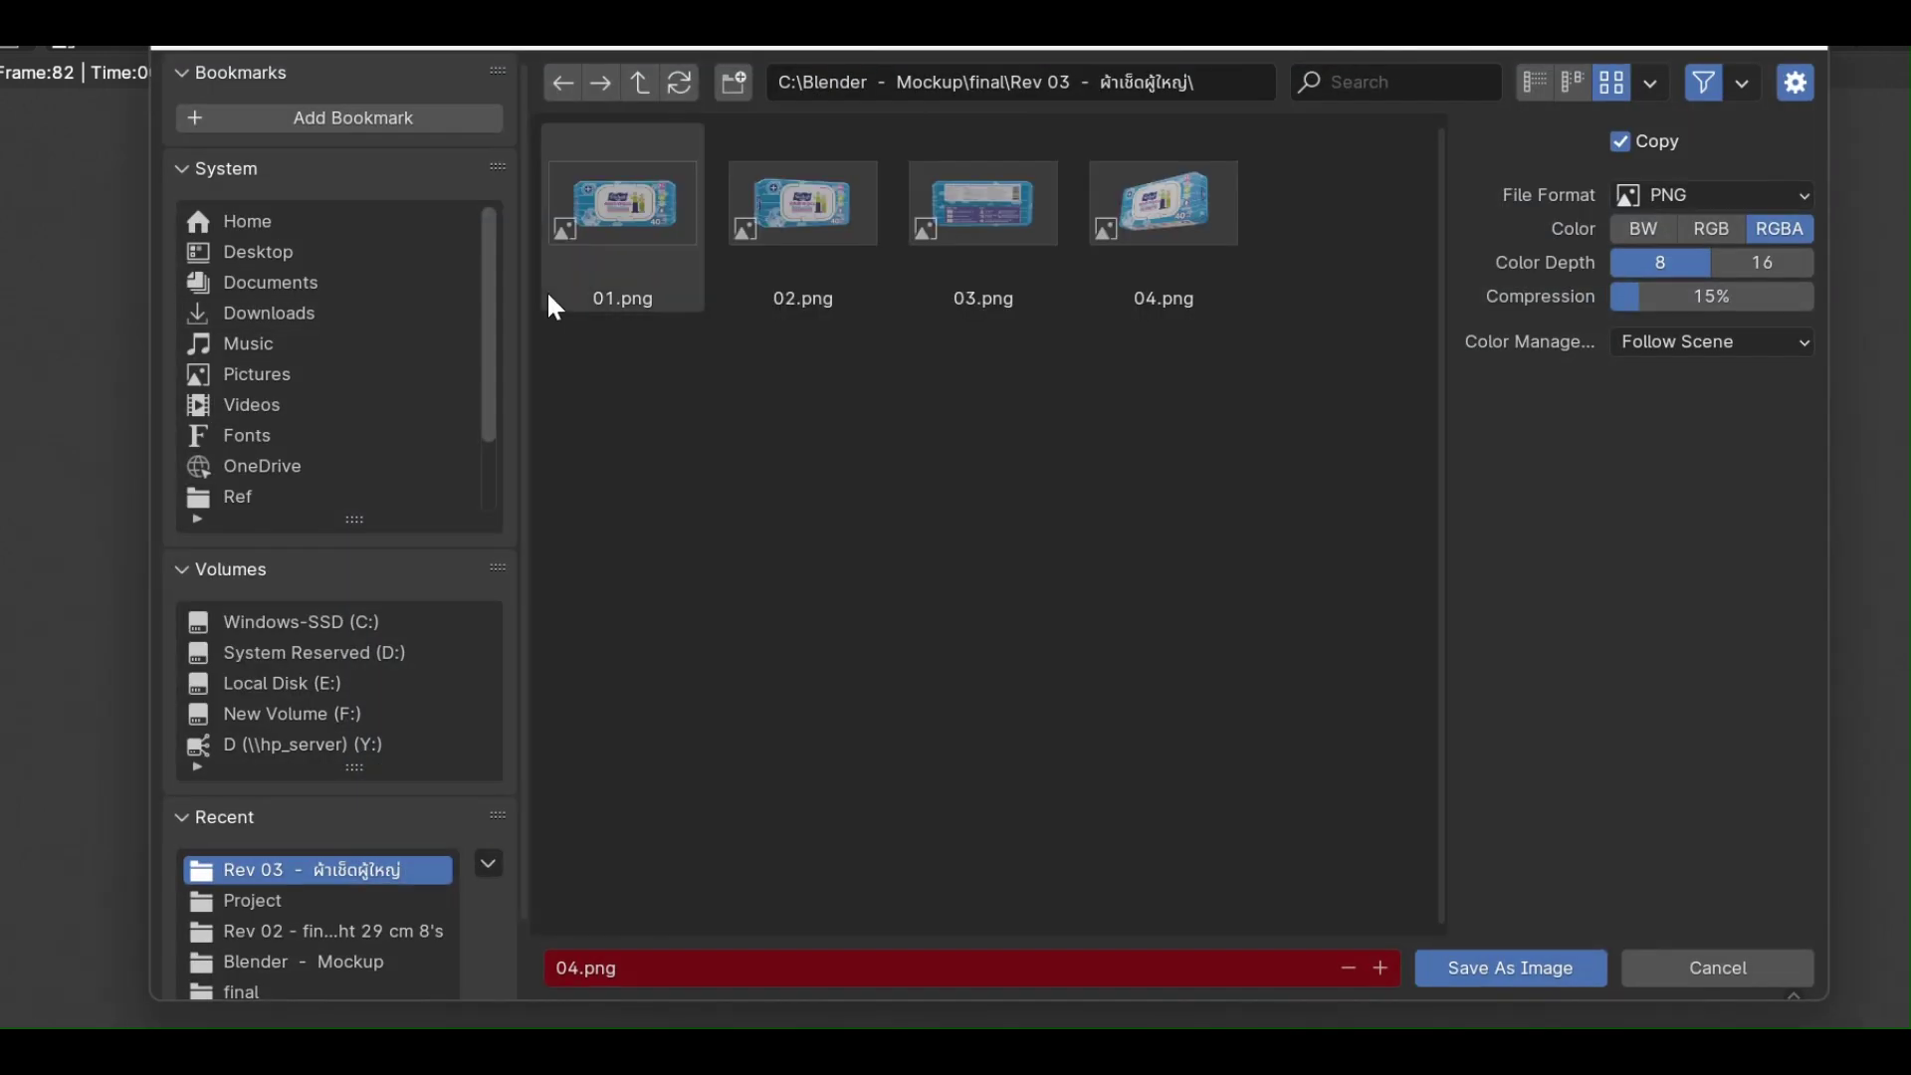
pyautogui.click(665, 965)
pyautogui.write('05')
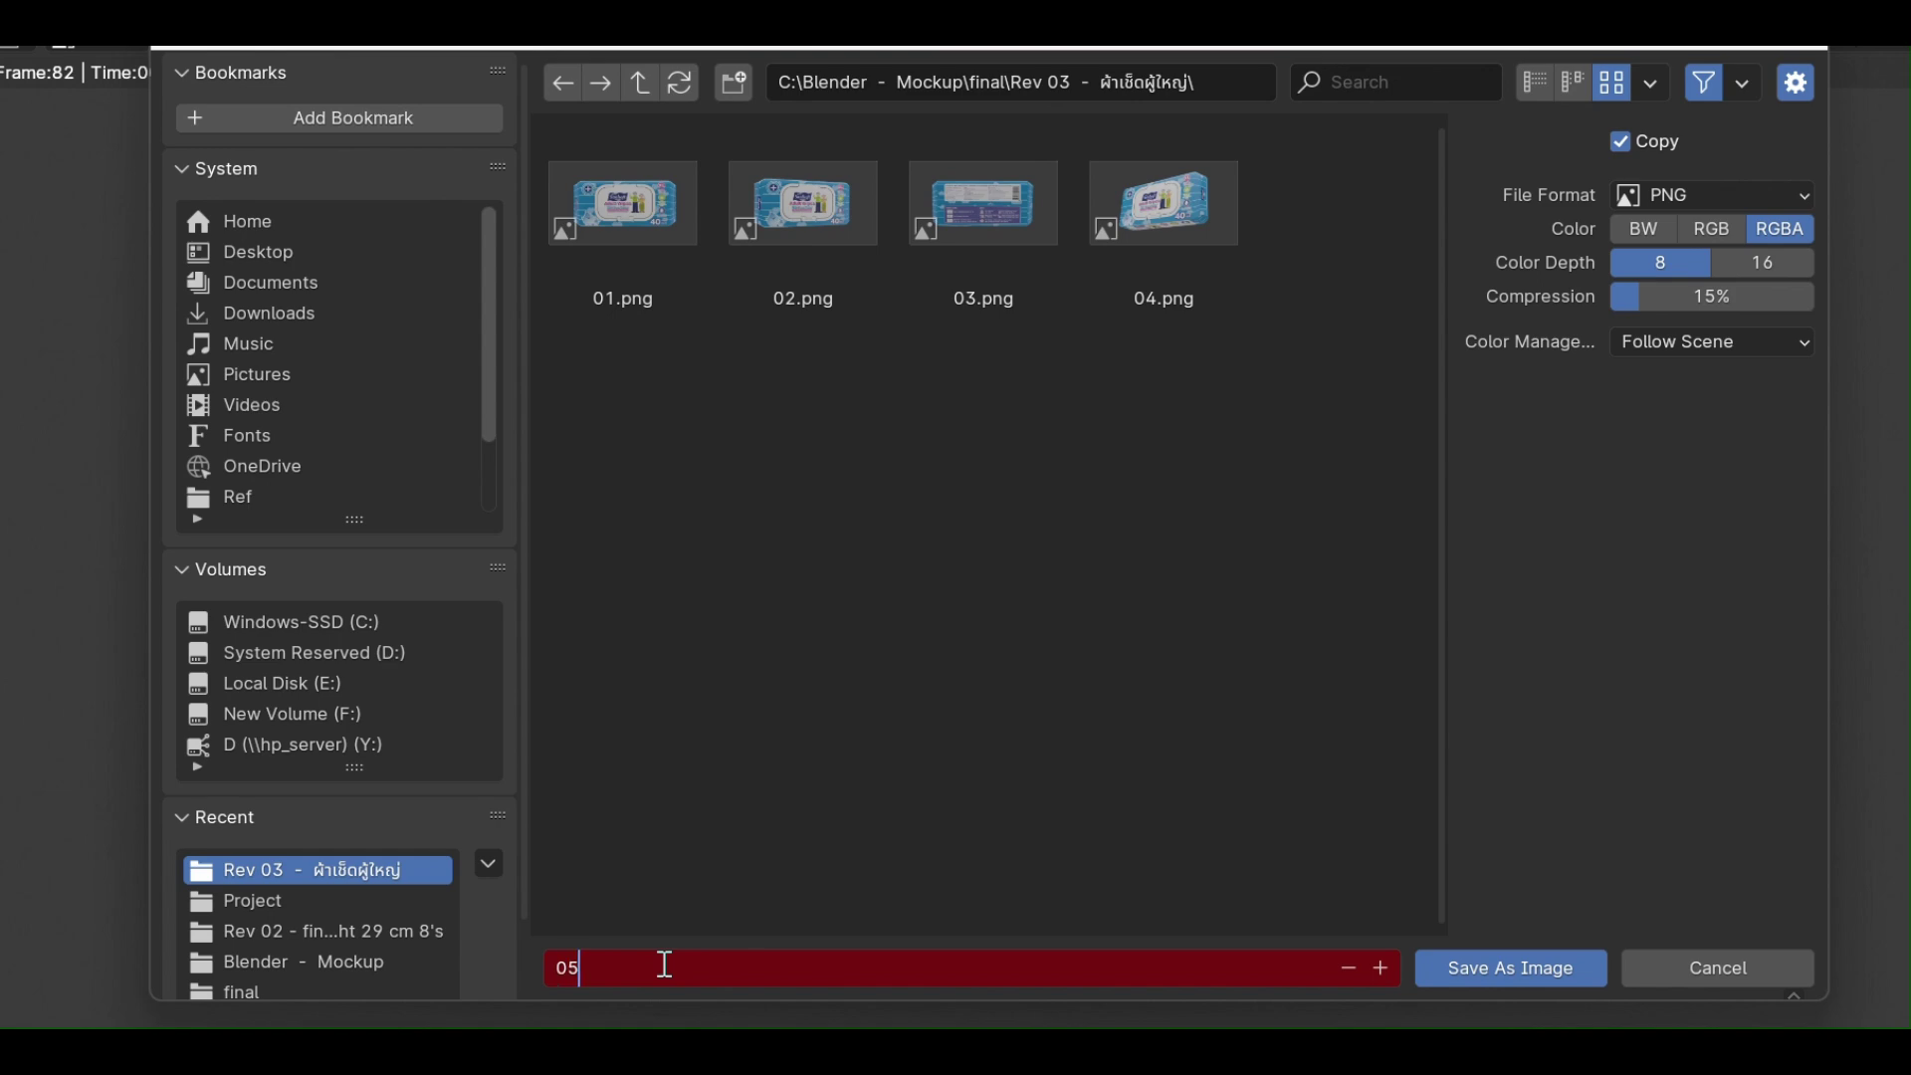
pyautogui.press('Return')
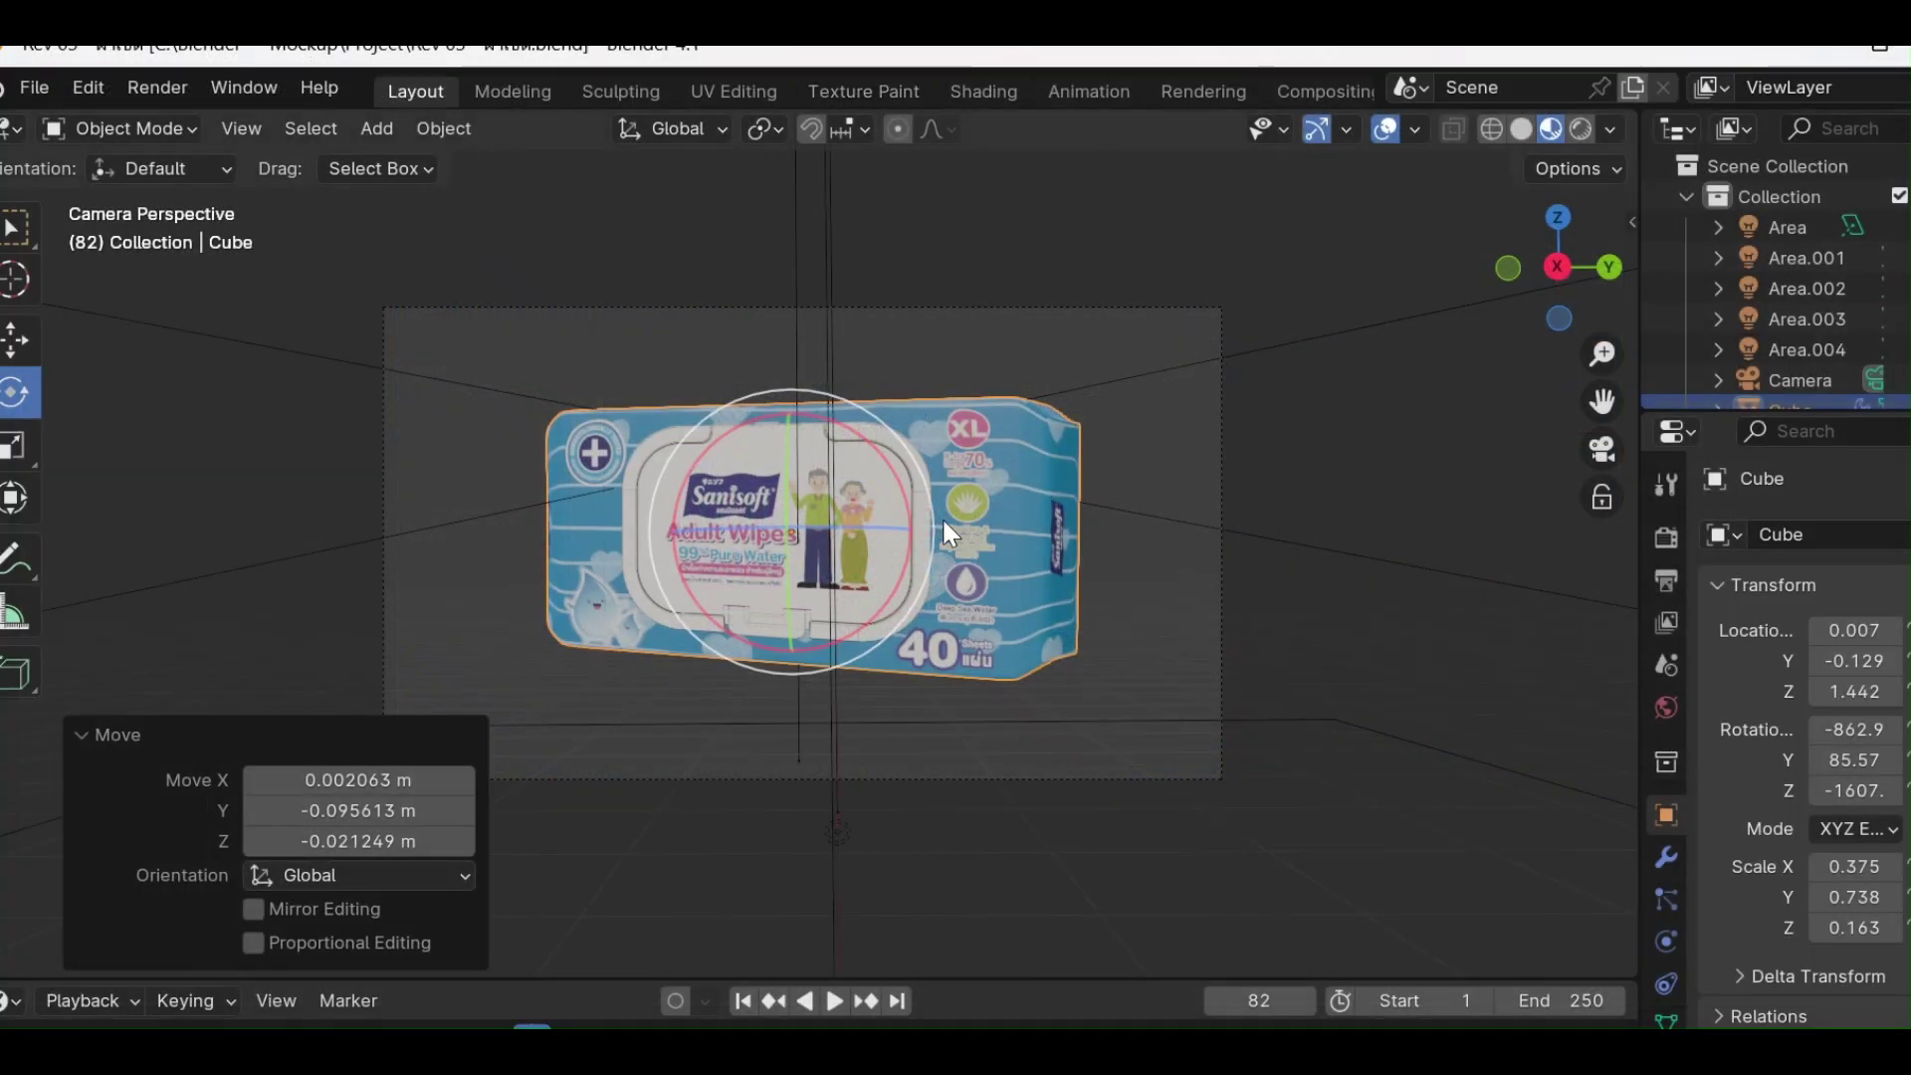
# Tilt the package about 14° around Y, nudge it in frame, and render the view.
pyautogui.moveTo(781, 488); pyautogui.dragTo(948, 494)
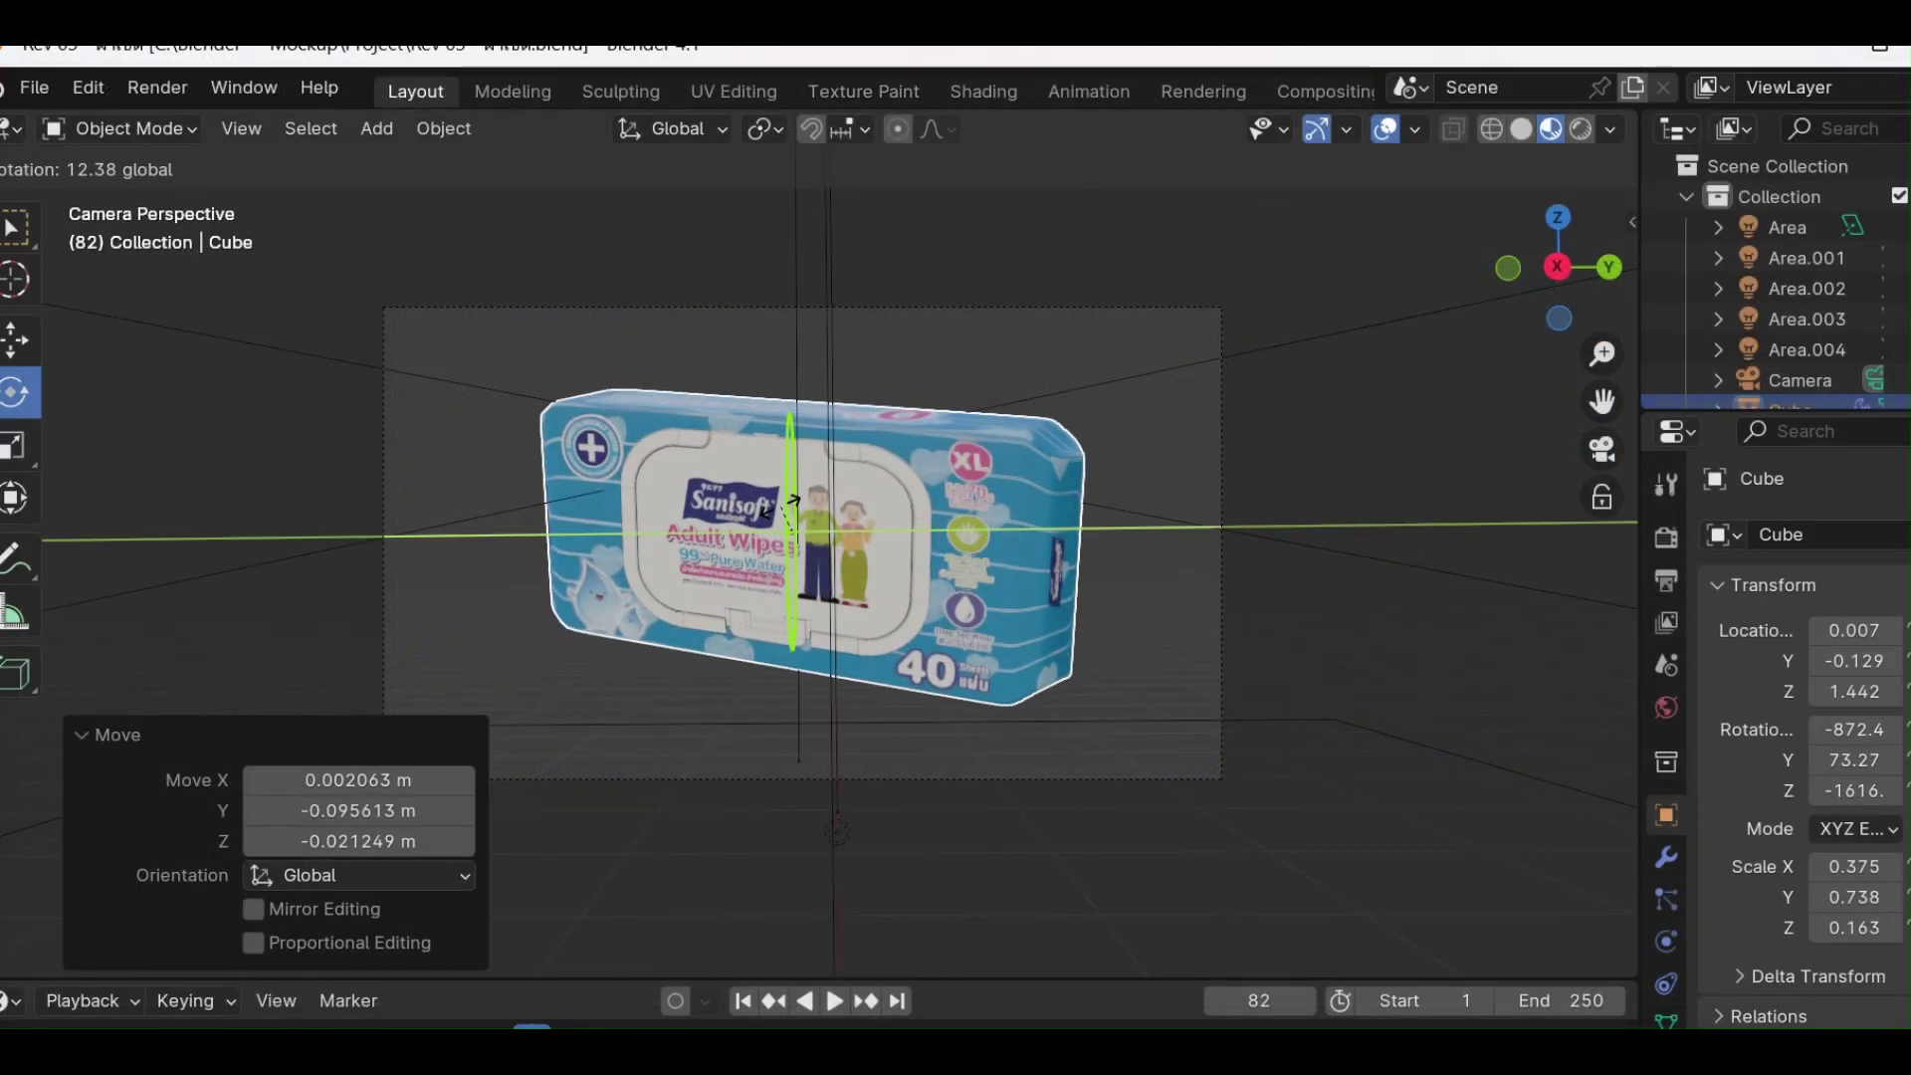
pyautogui.scroll(-1, 1198, 547)
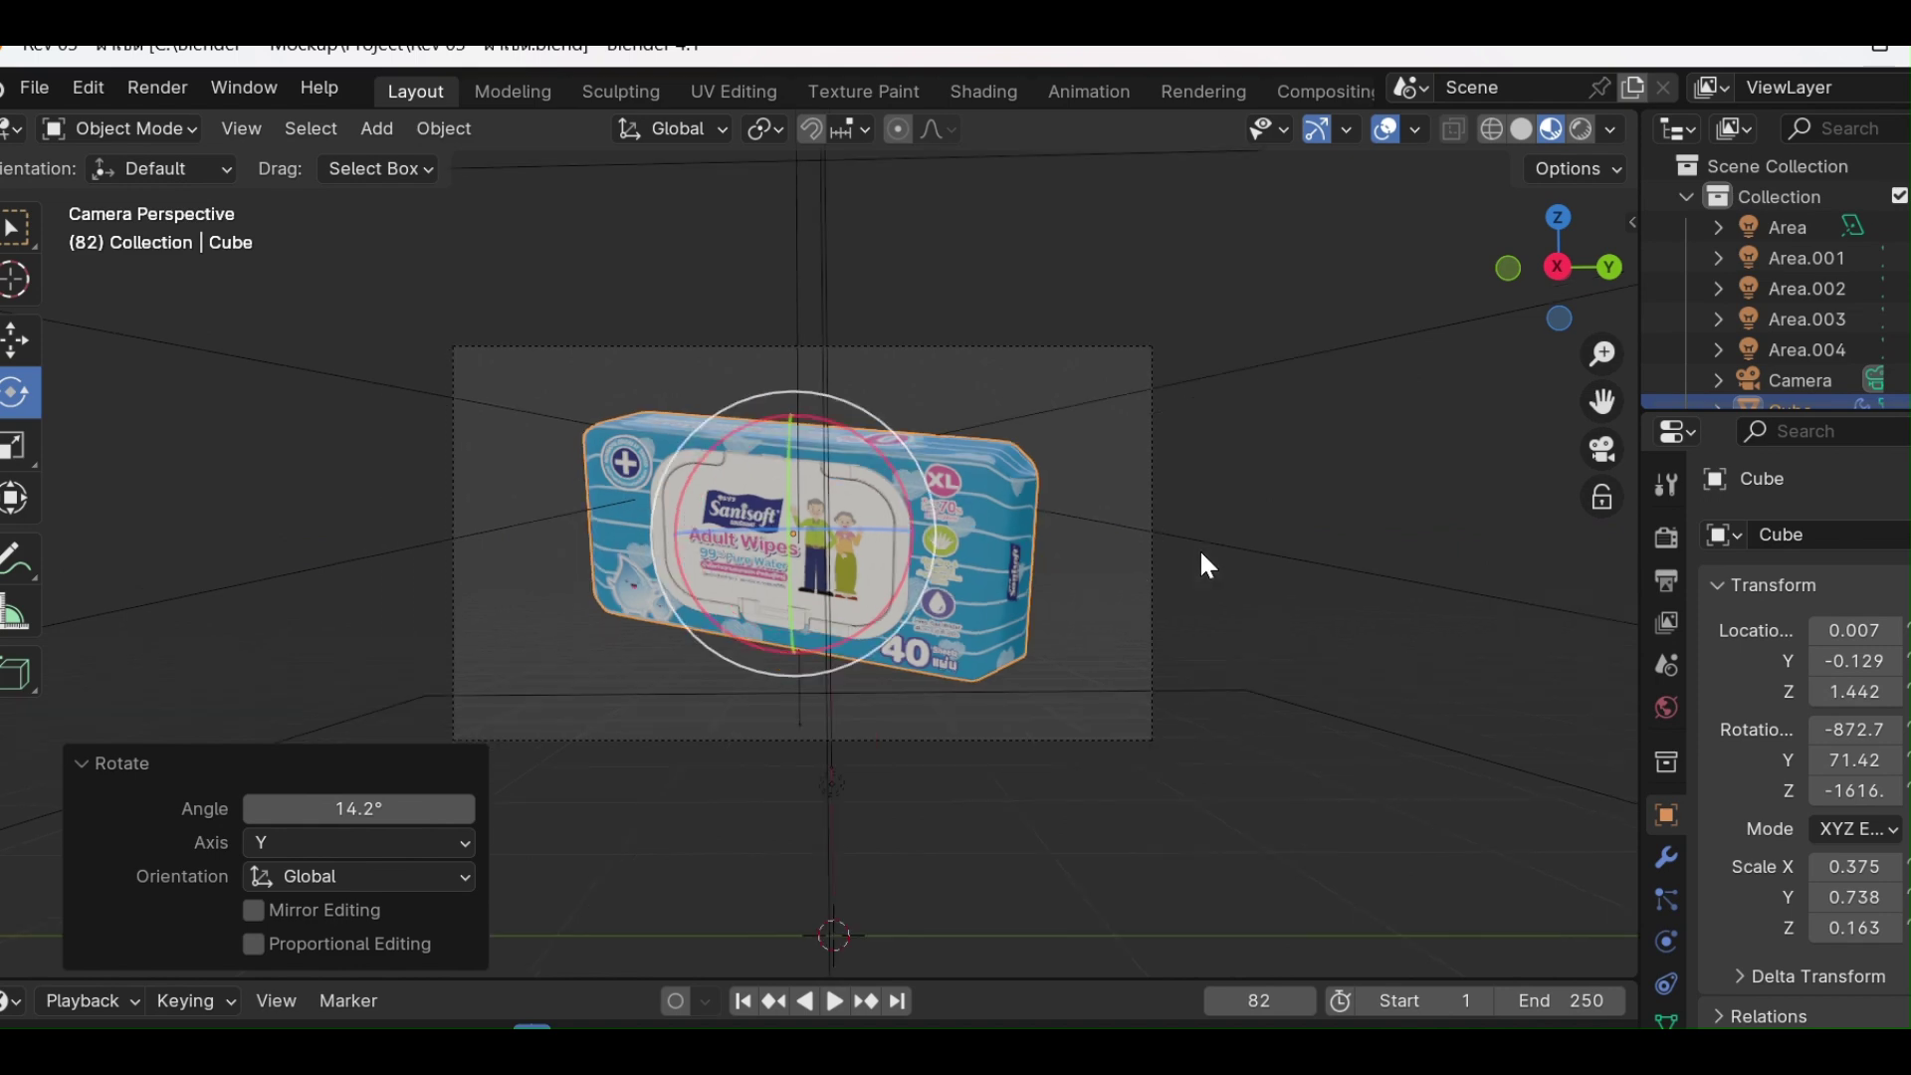
pyautogui.scroll(-2, 1207, 540)
pyautogui.press('g')
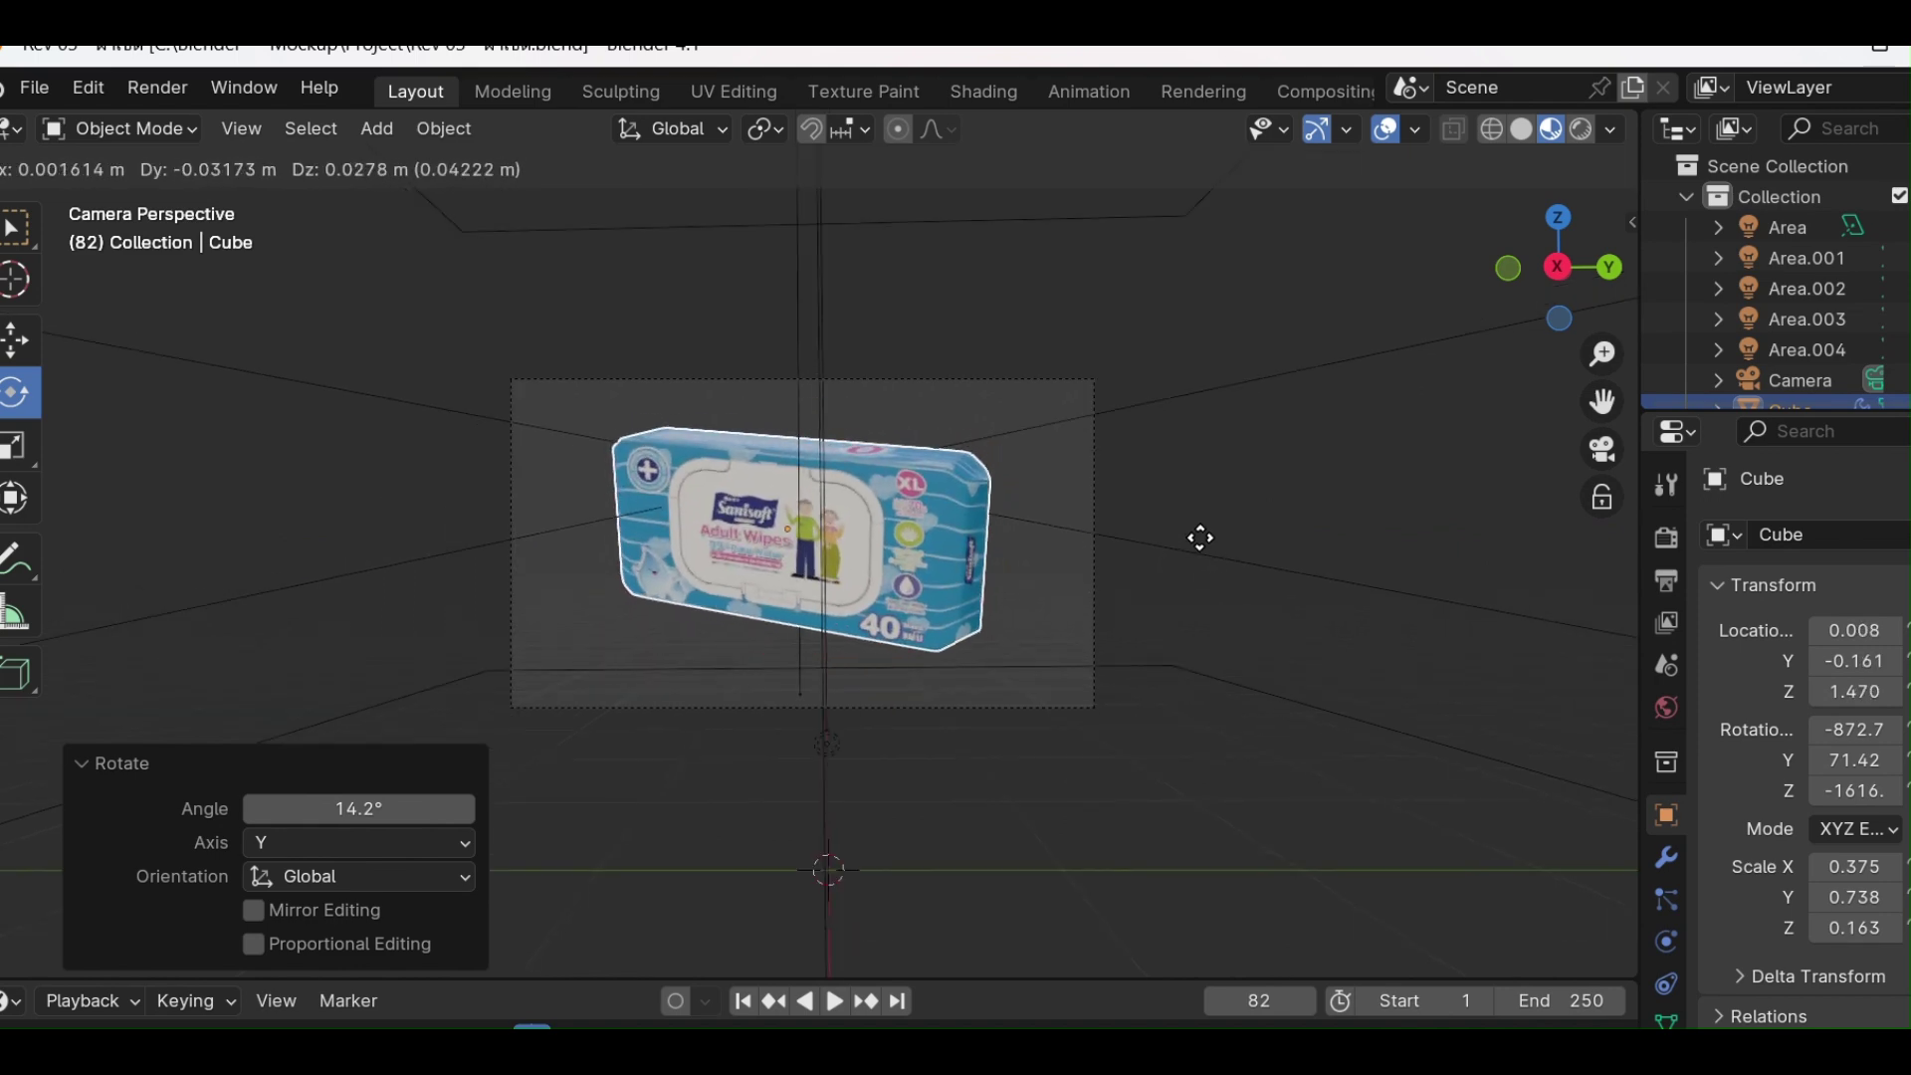
pyautogui.click(1202, 538)
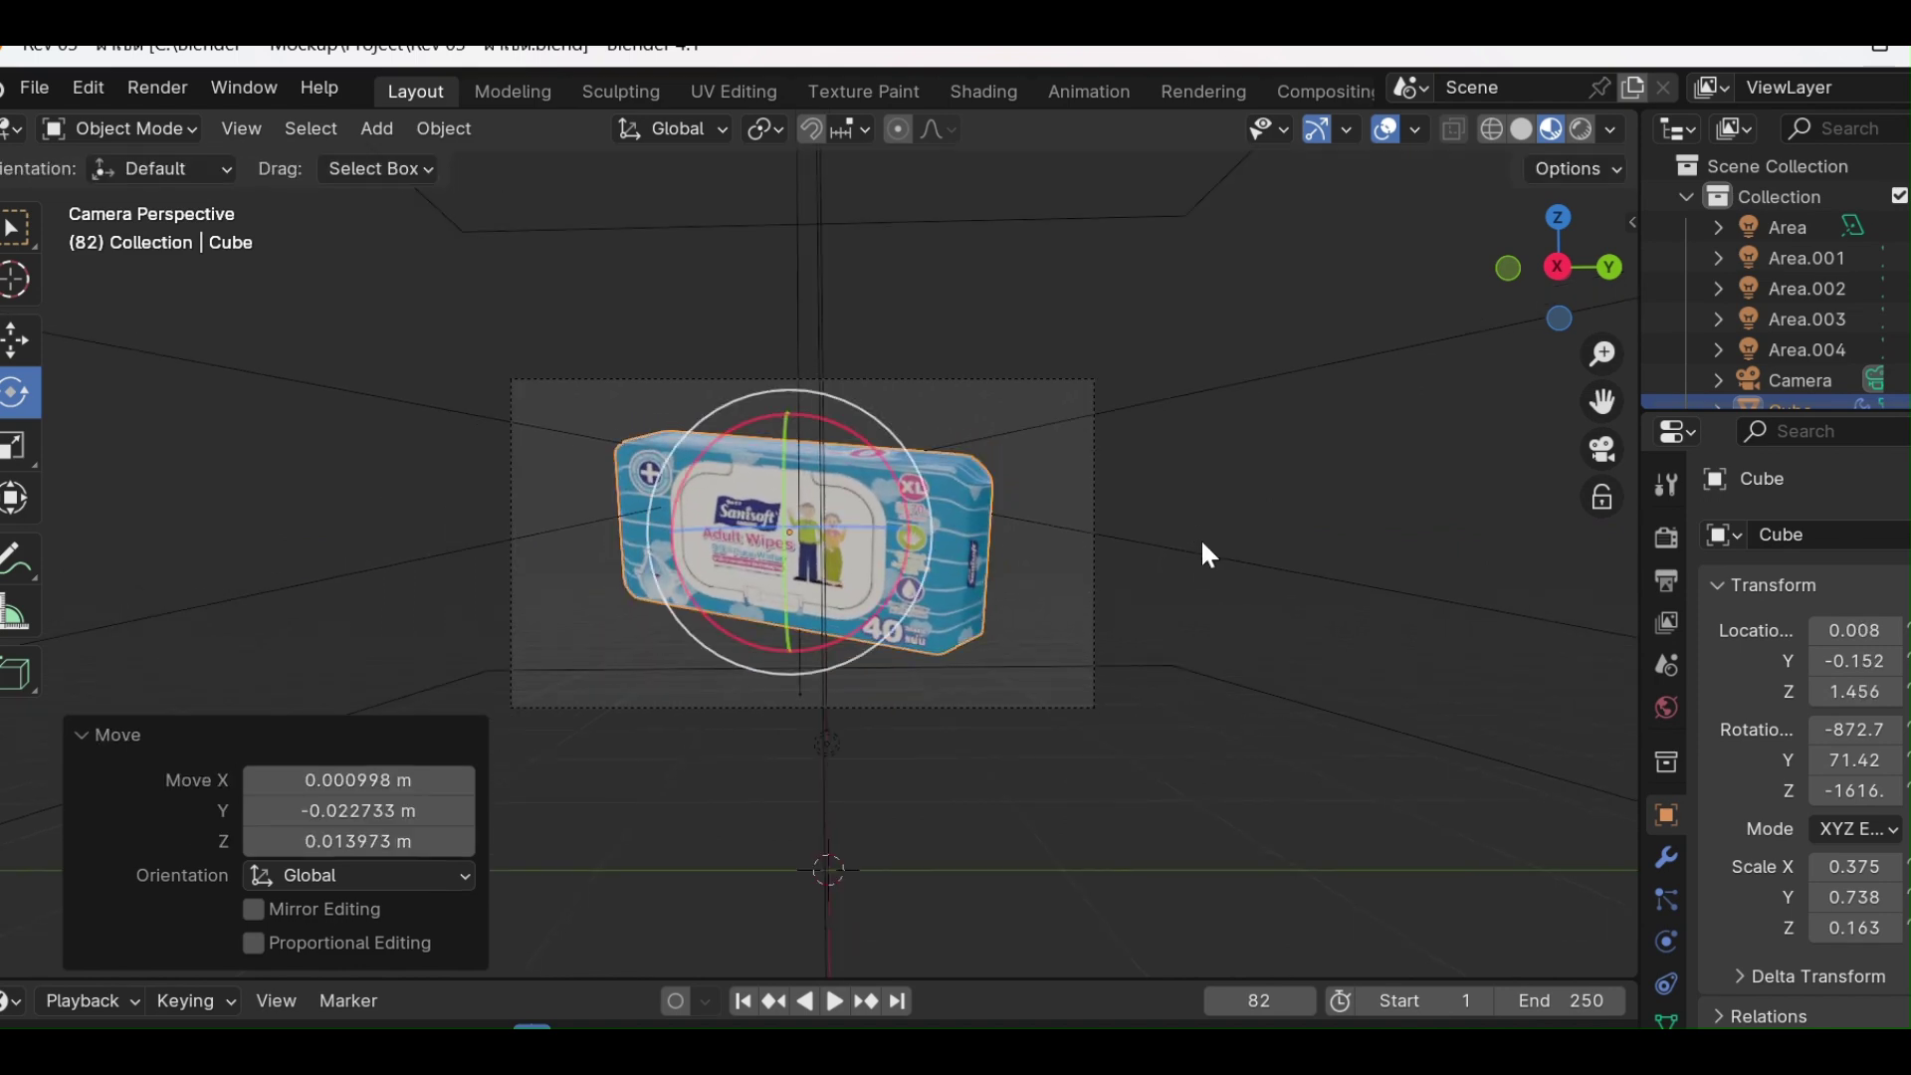
pyautogui.click(159, 90)
pyautogui.click(160, 115)
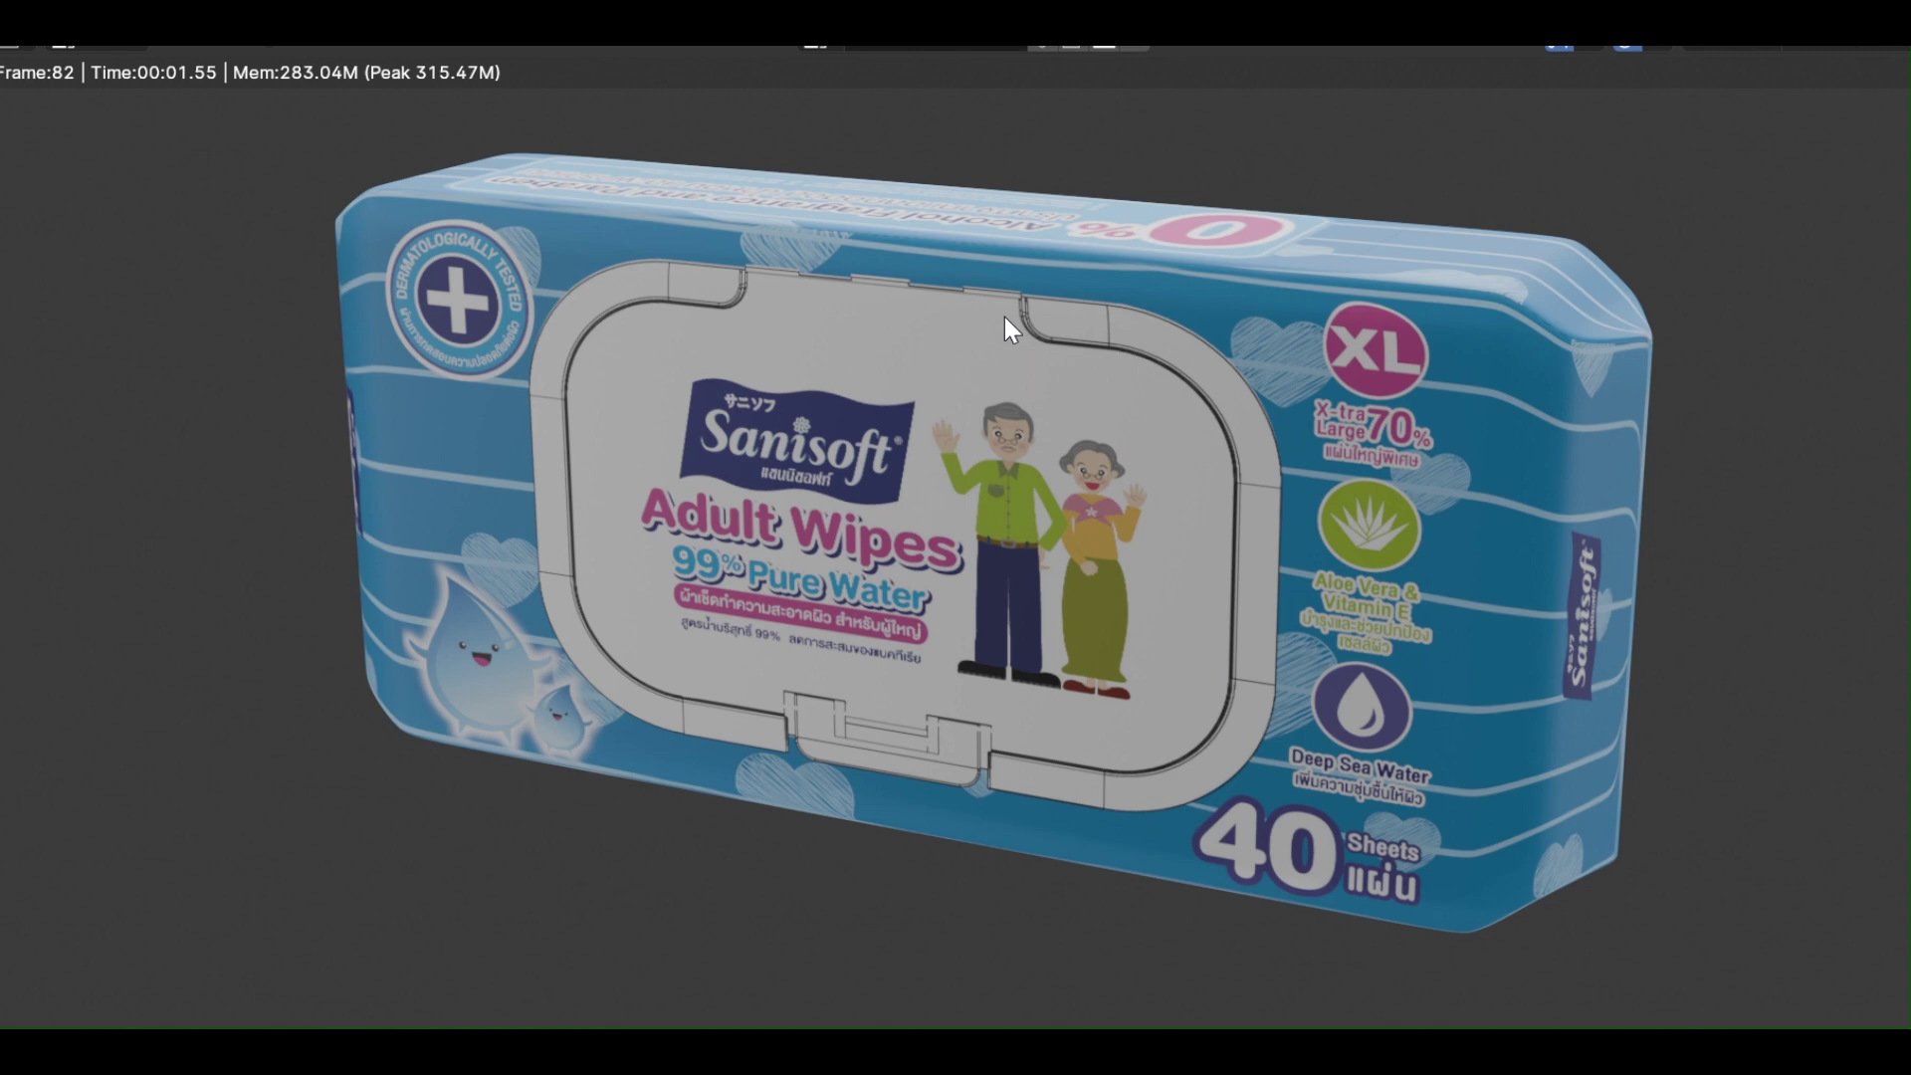
# Save the tilted-package render as 06.png beside the earlier numbered renders.
pyautogui.scroll(-4, 1005, 329)
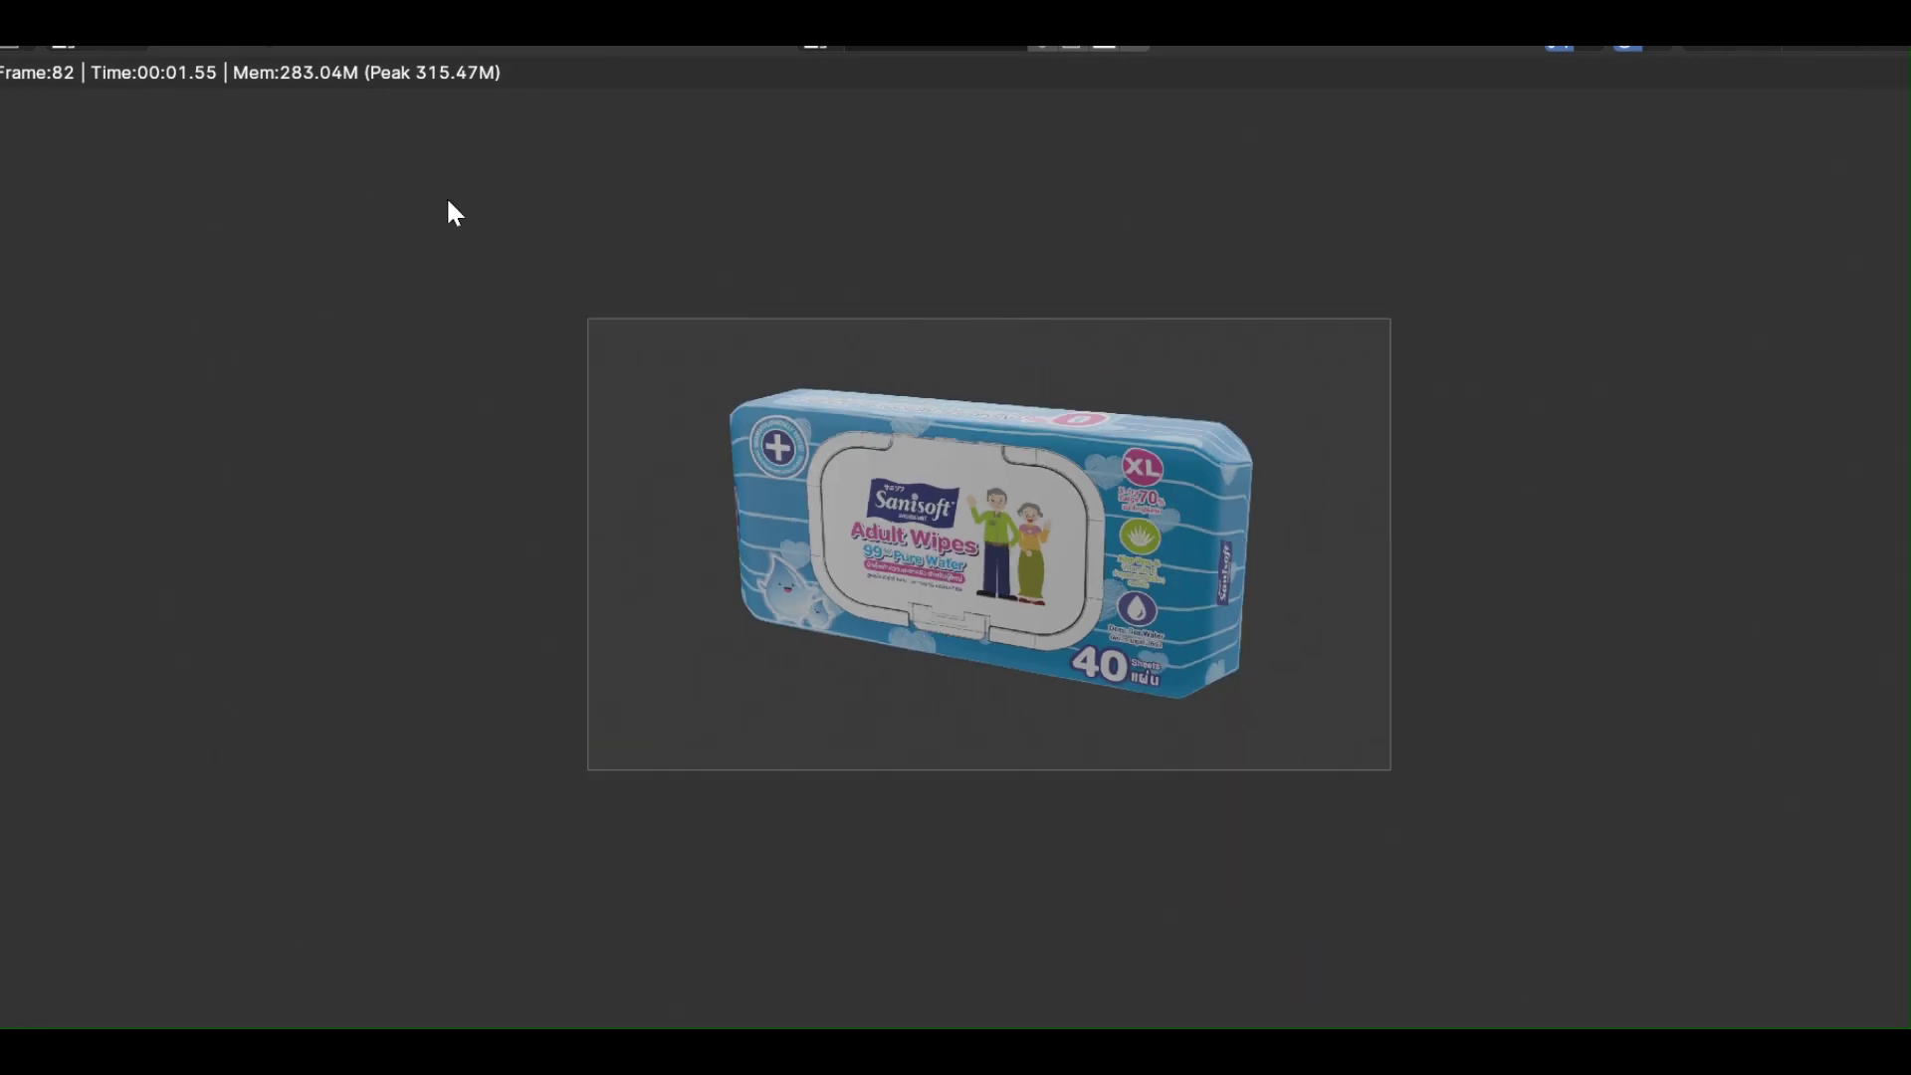
pyautogui.click(199, 50)
pyautogui.click(324, 311)
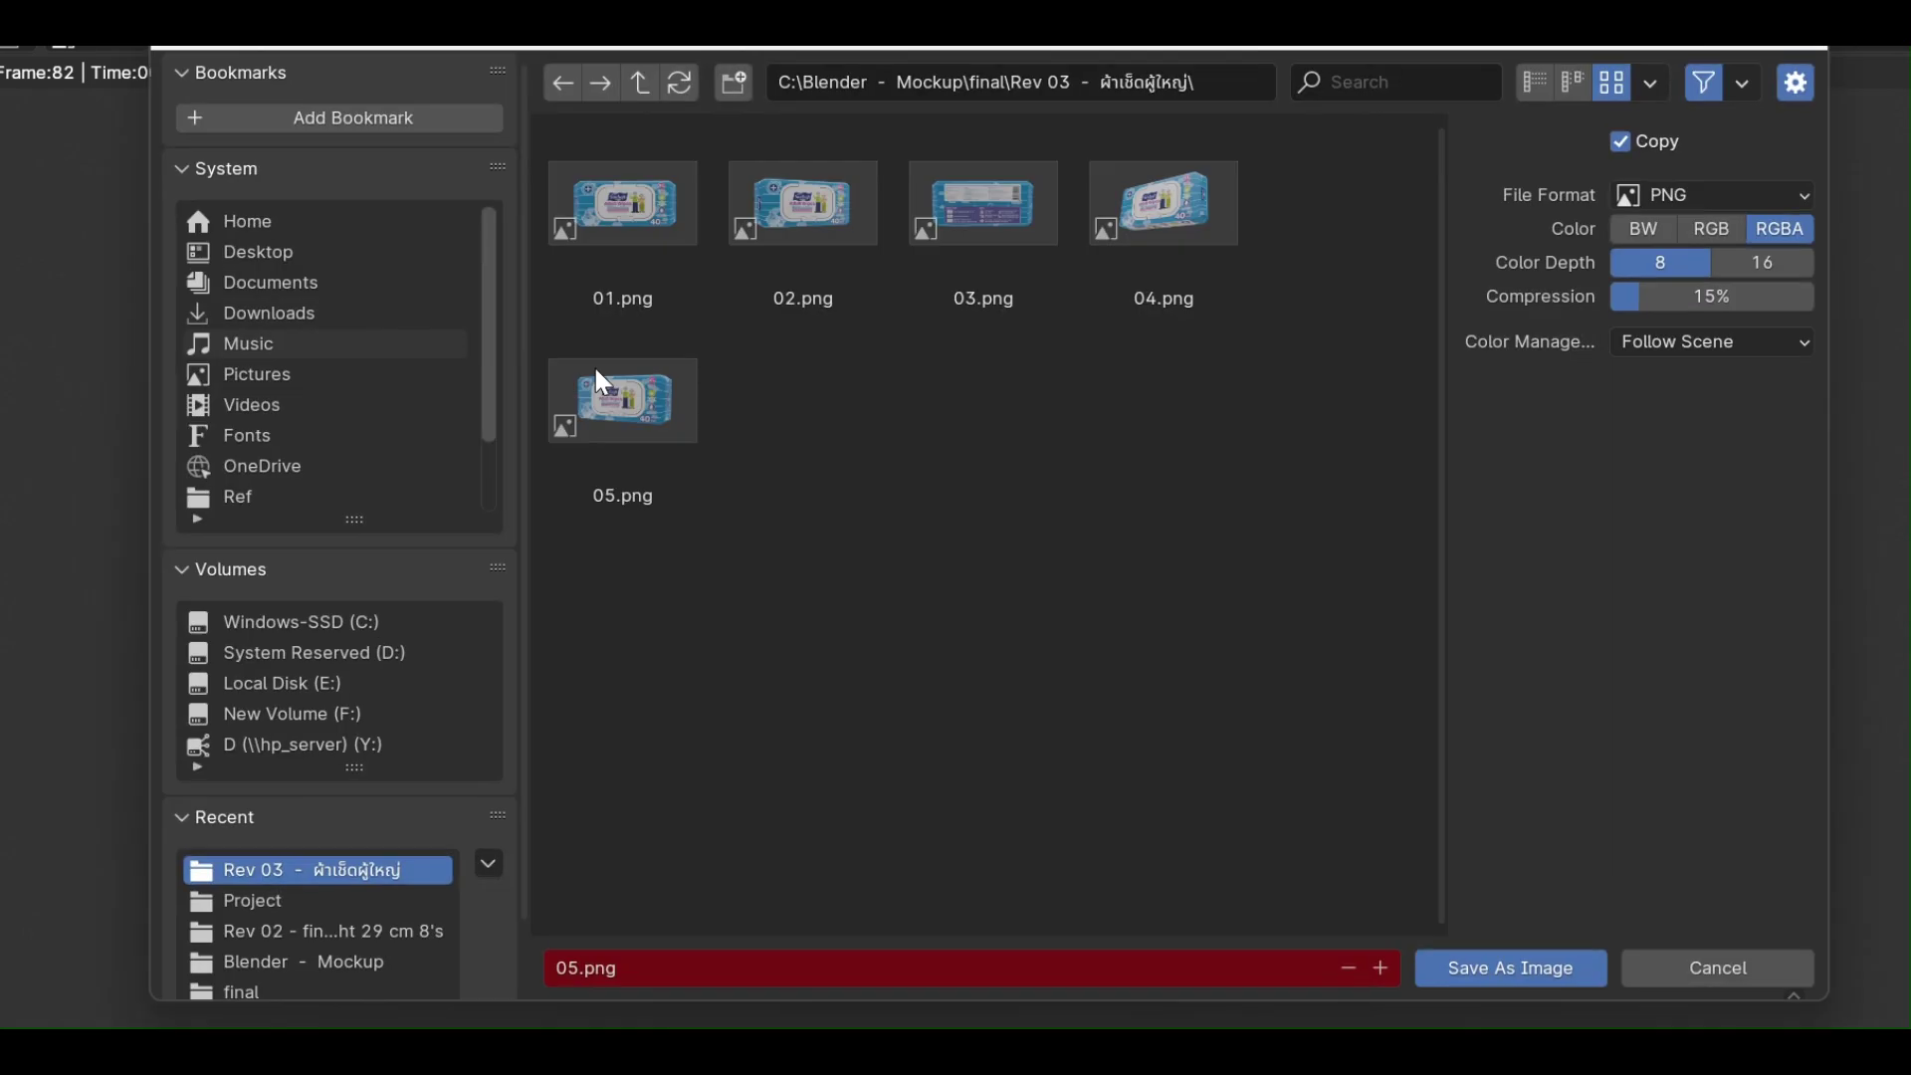
pyautogui.click(864, 972)
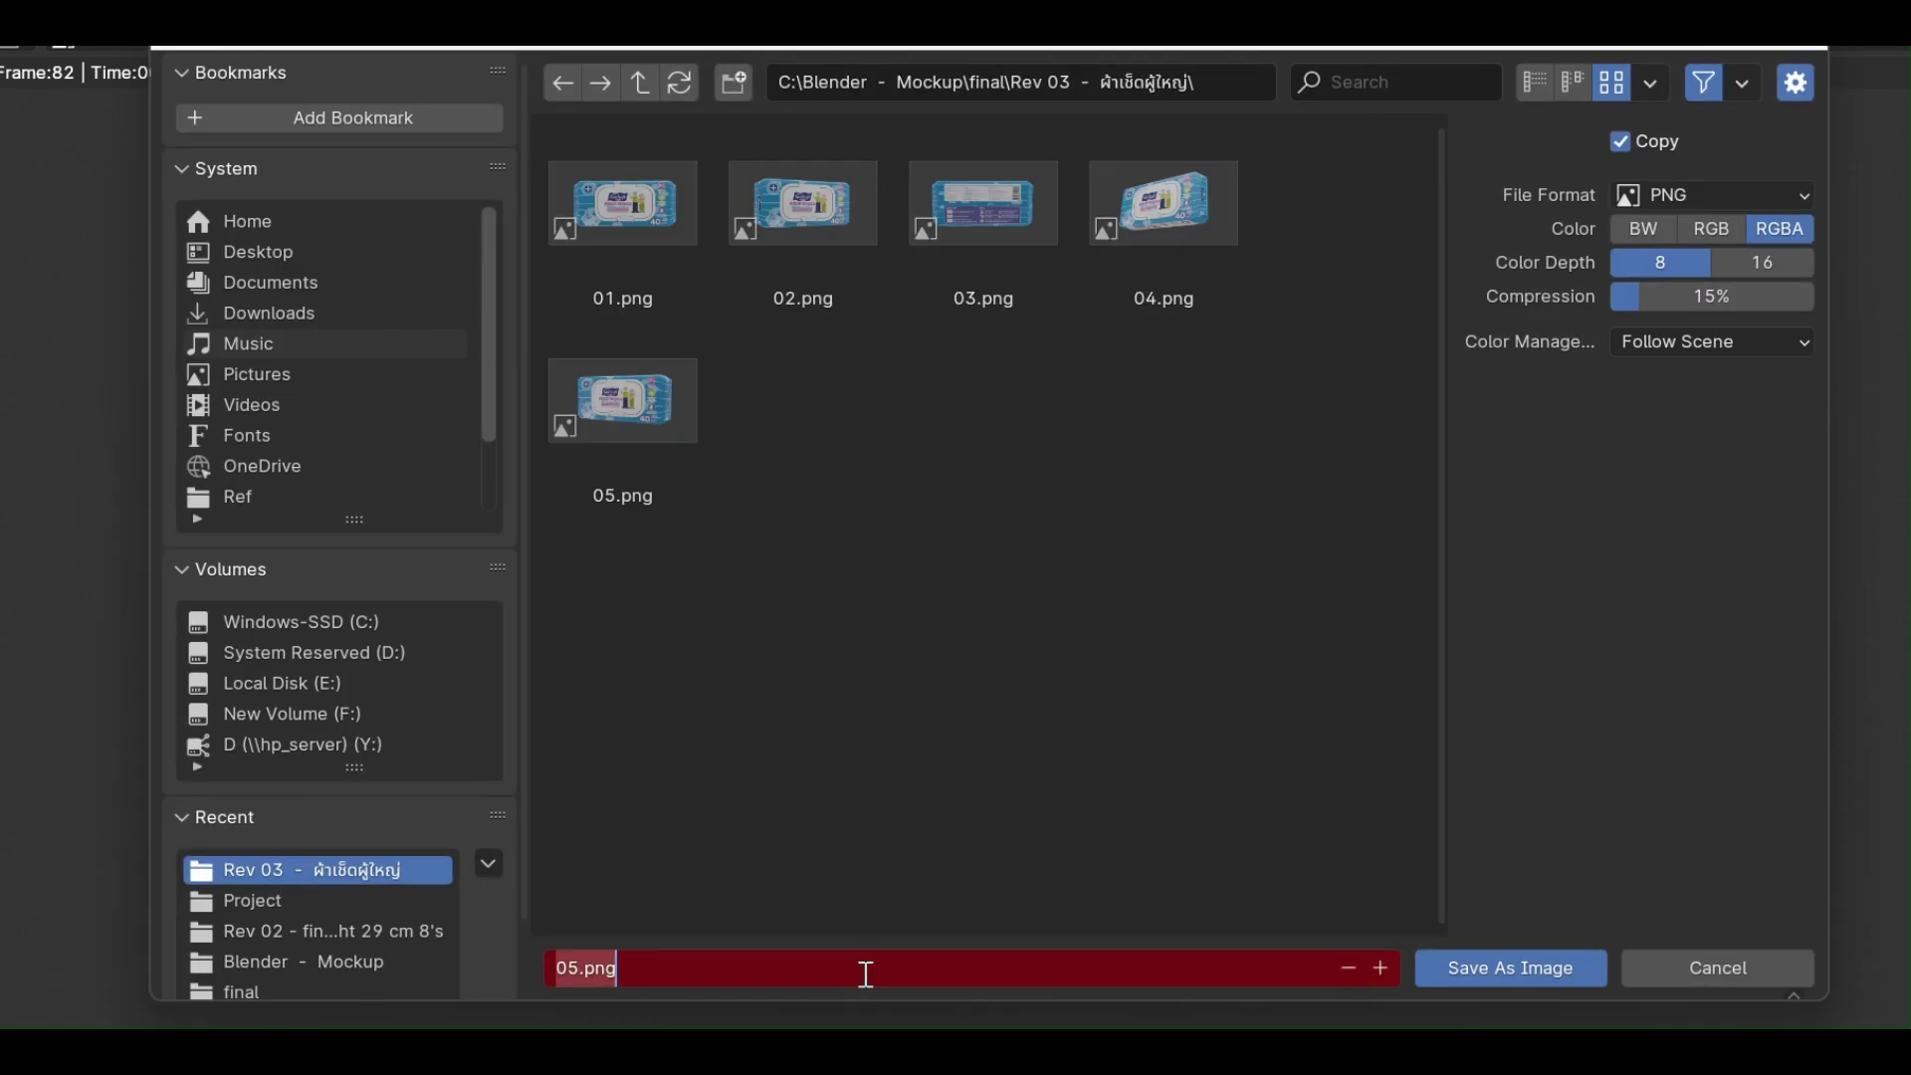
pyautogui.write('06')
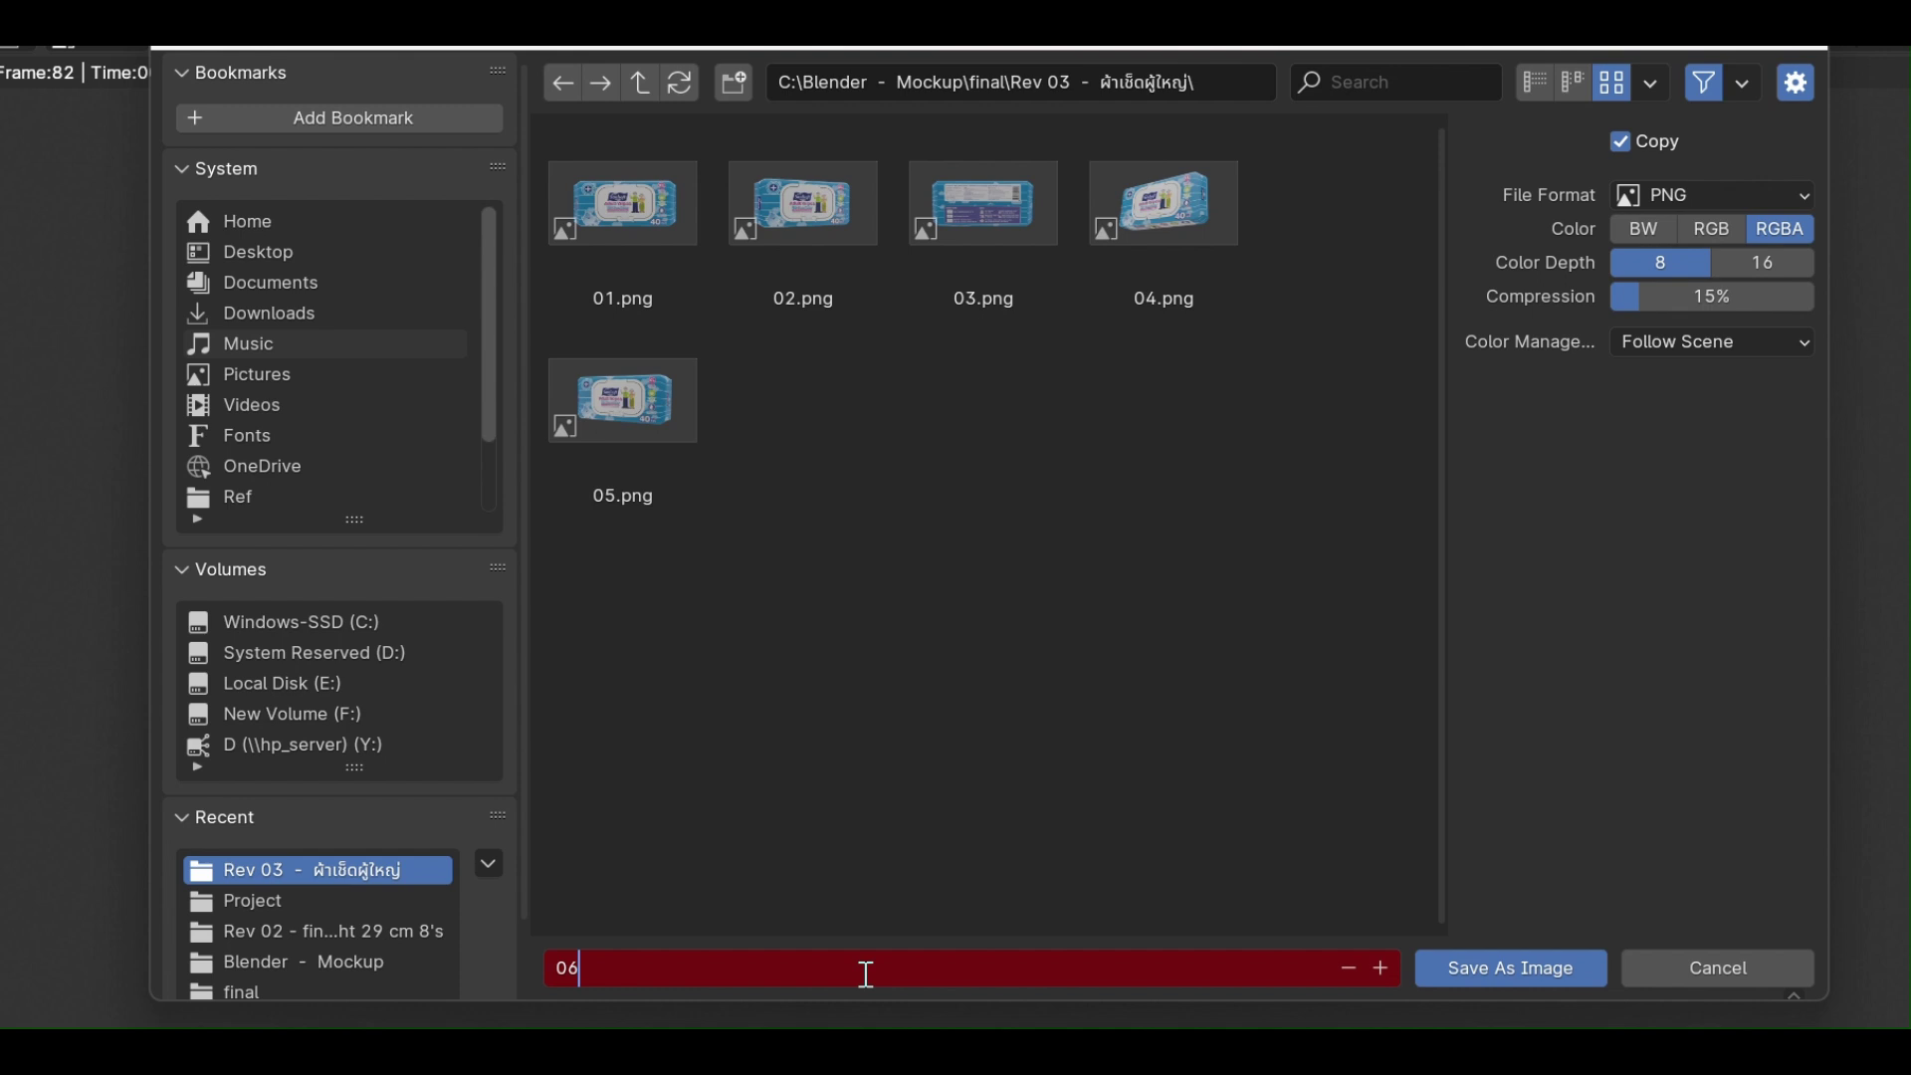
pyautogui.press('Return')
pyautogui.press('Return')
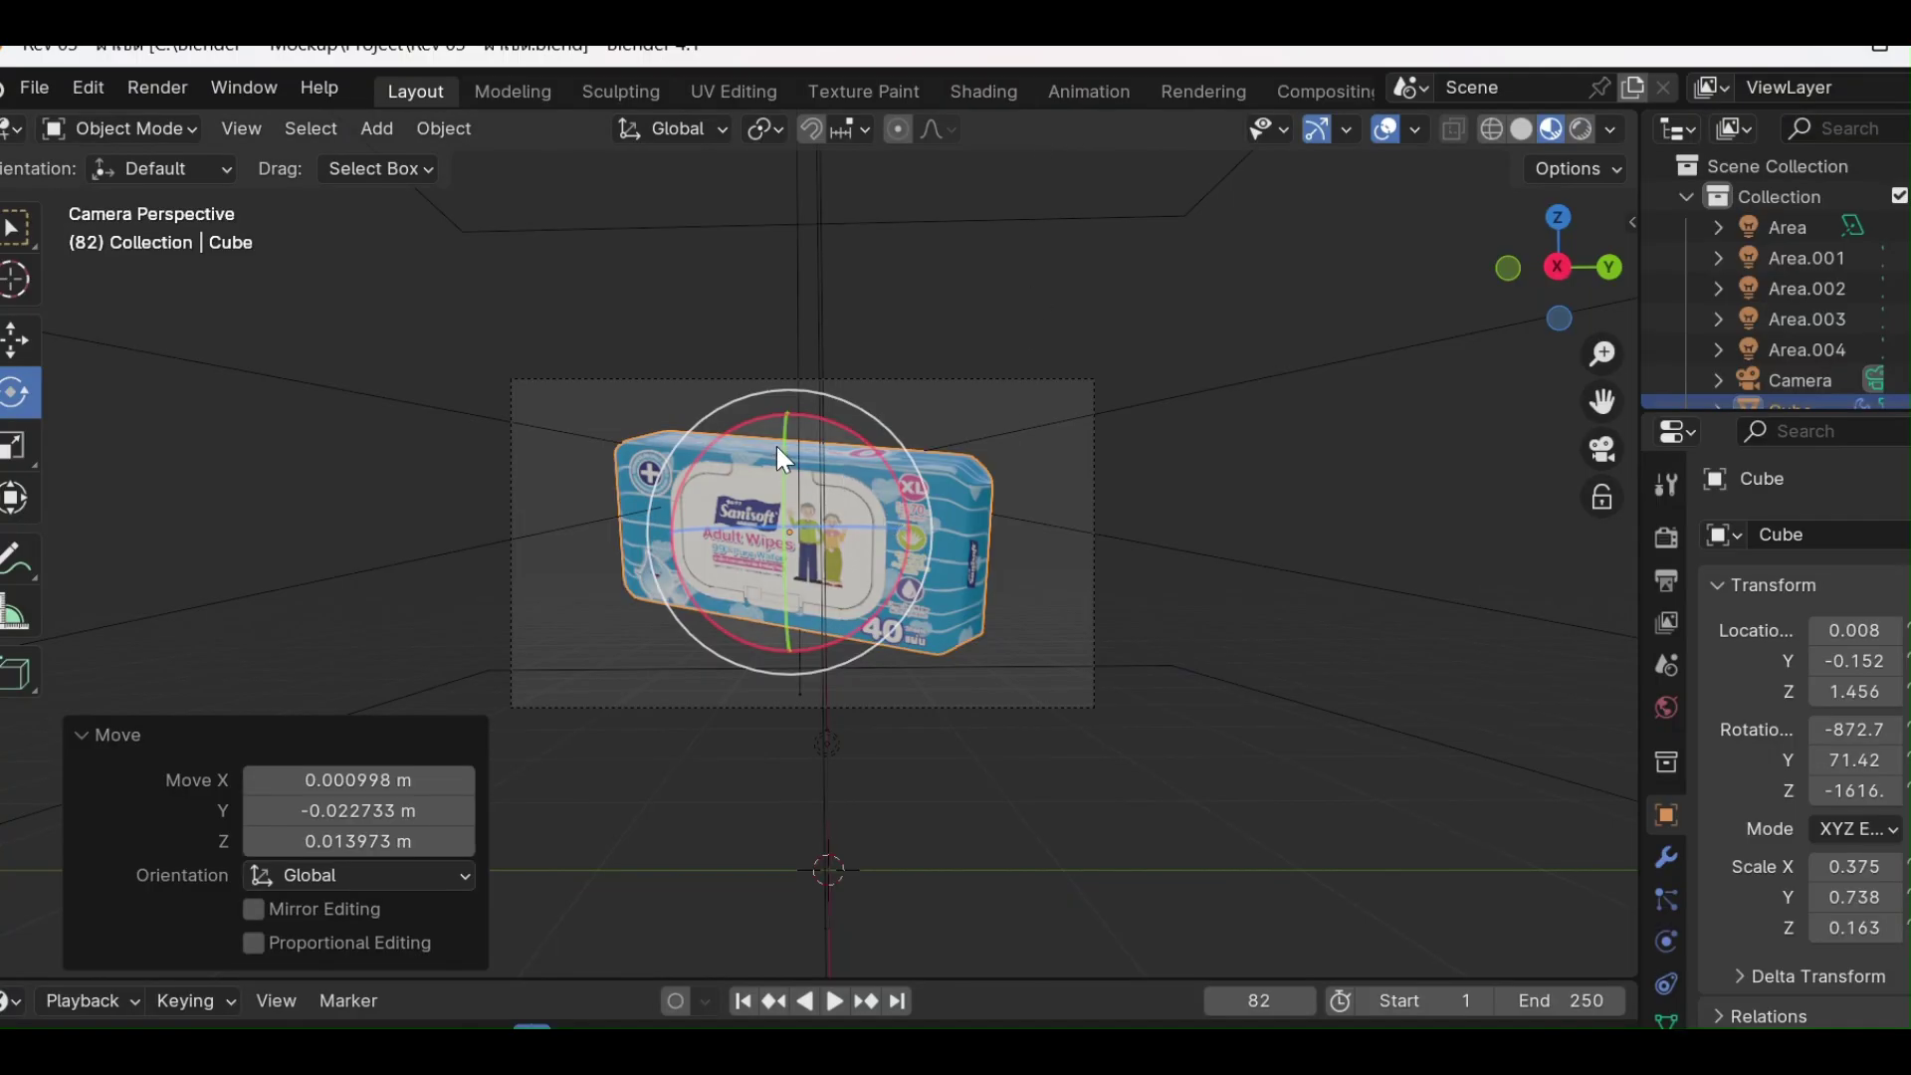
# Tumble and spin the box about X until its 0% Alcohol Fragrance and Paraben side faces camera.
pyautogui.moveTo(776, 446)
pyautogui.mouseDown()
pyautogui.moveTo(716, 467)
pyautogui.moveTo(772, 527)
pyautogui.mouseUp()
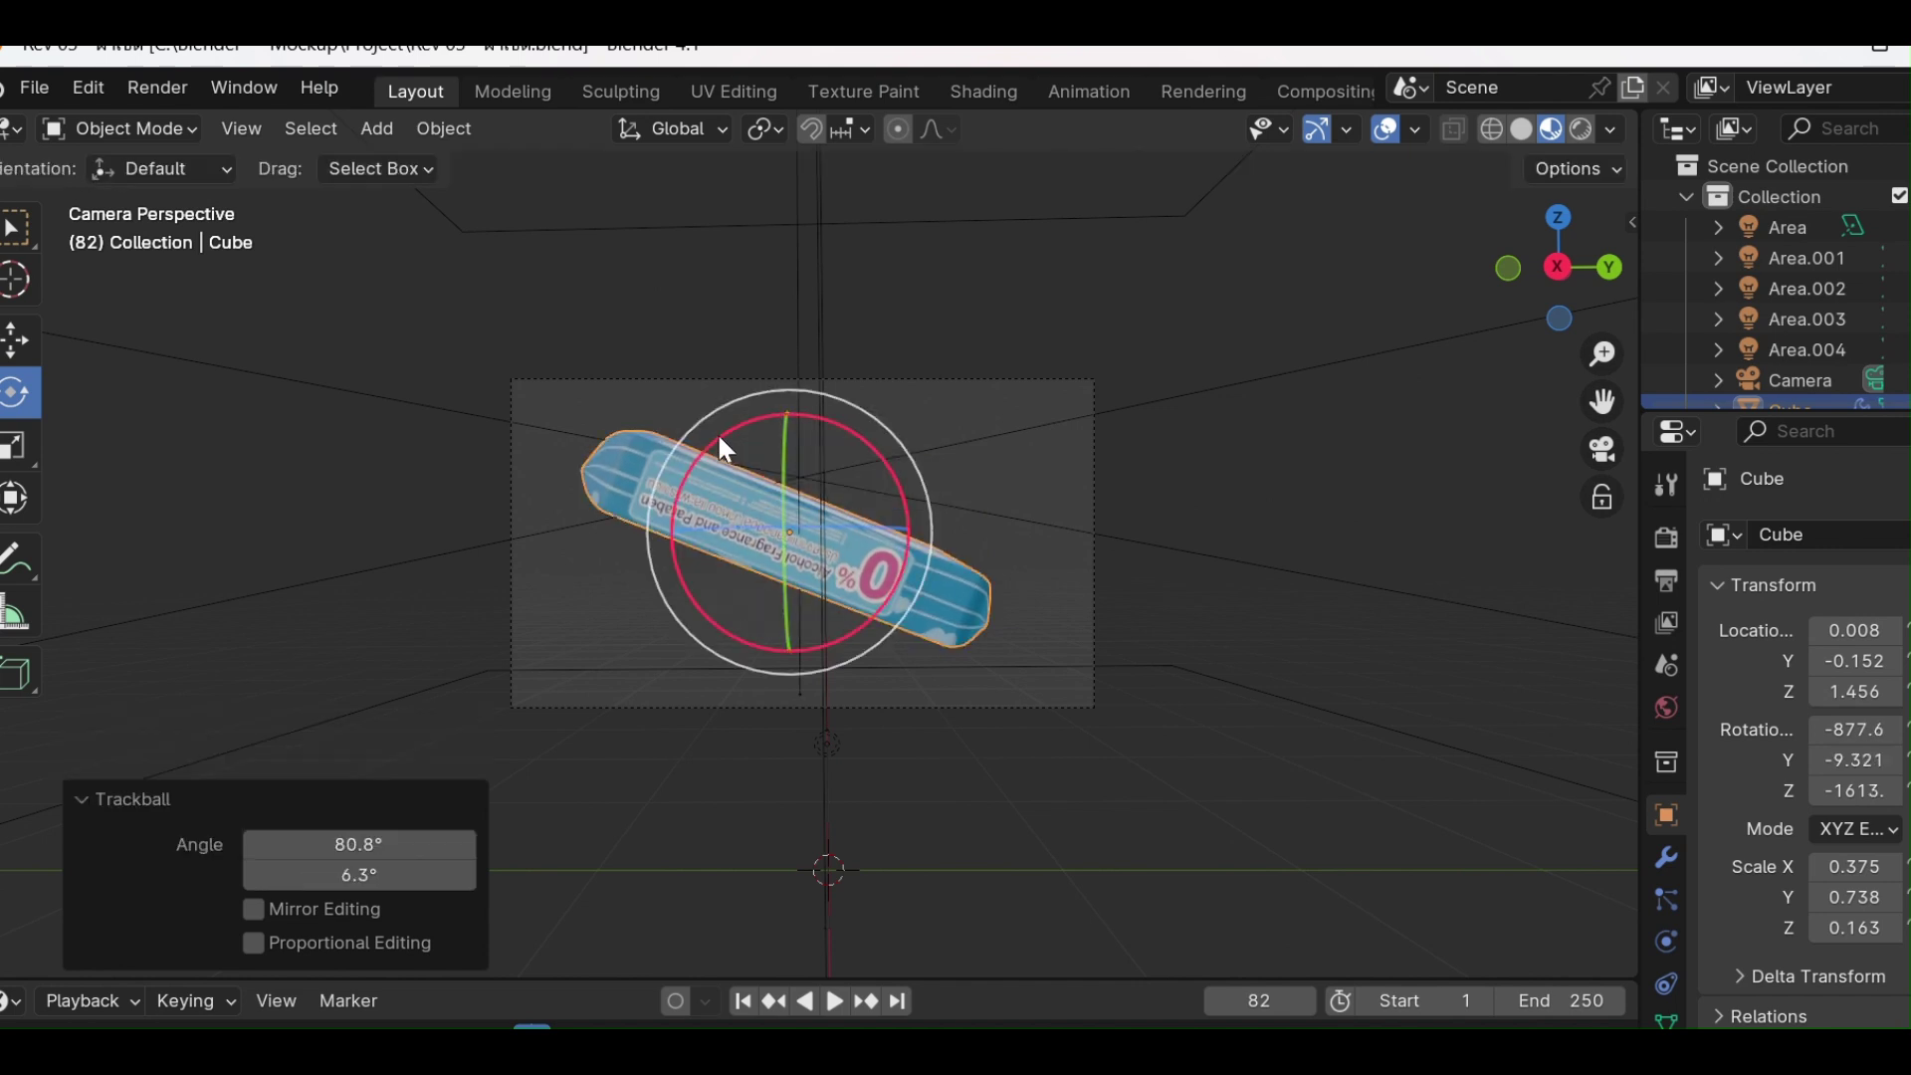
pyautogui.moveTo(717, 432); pyautogui.dragTo(1045, 683)
pyautogui.moveTo(772, 524); pyautogui.dragTo(800, 549)
pyautogui.click(799, 549)
pyautogui.scroll(2, 797, 552)
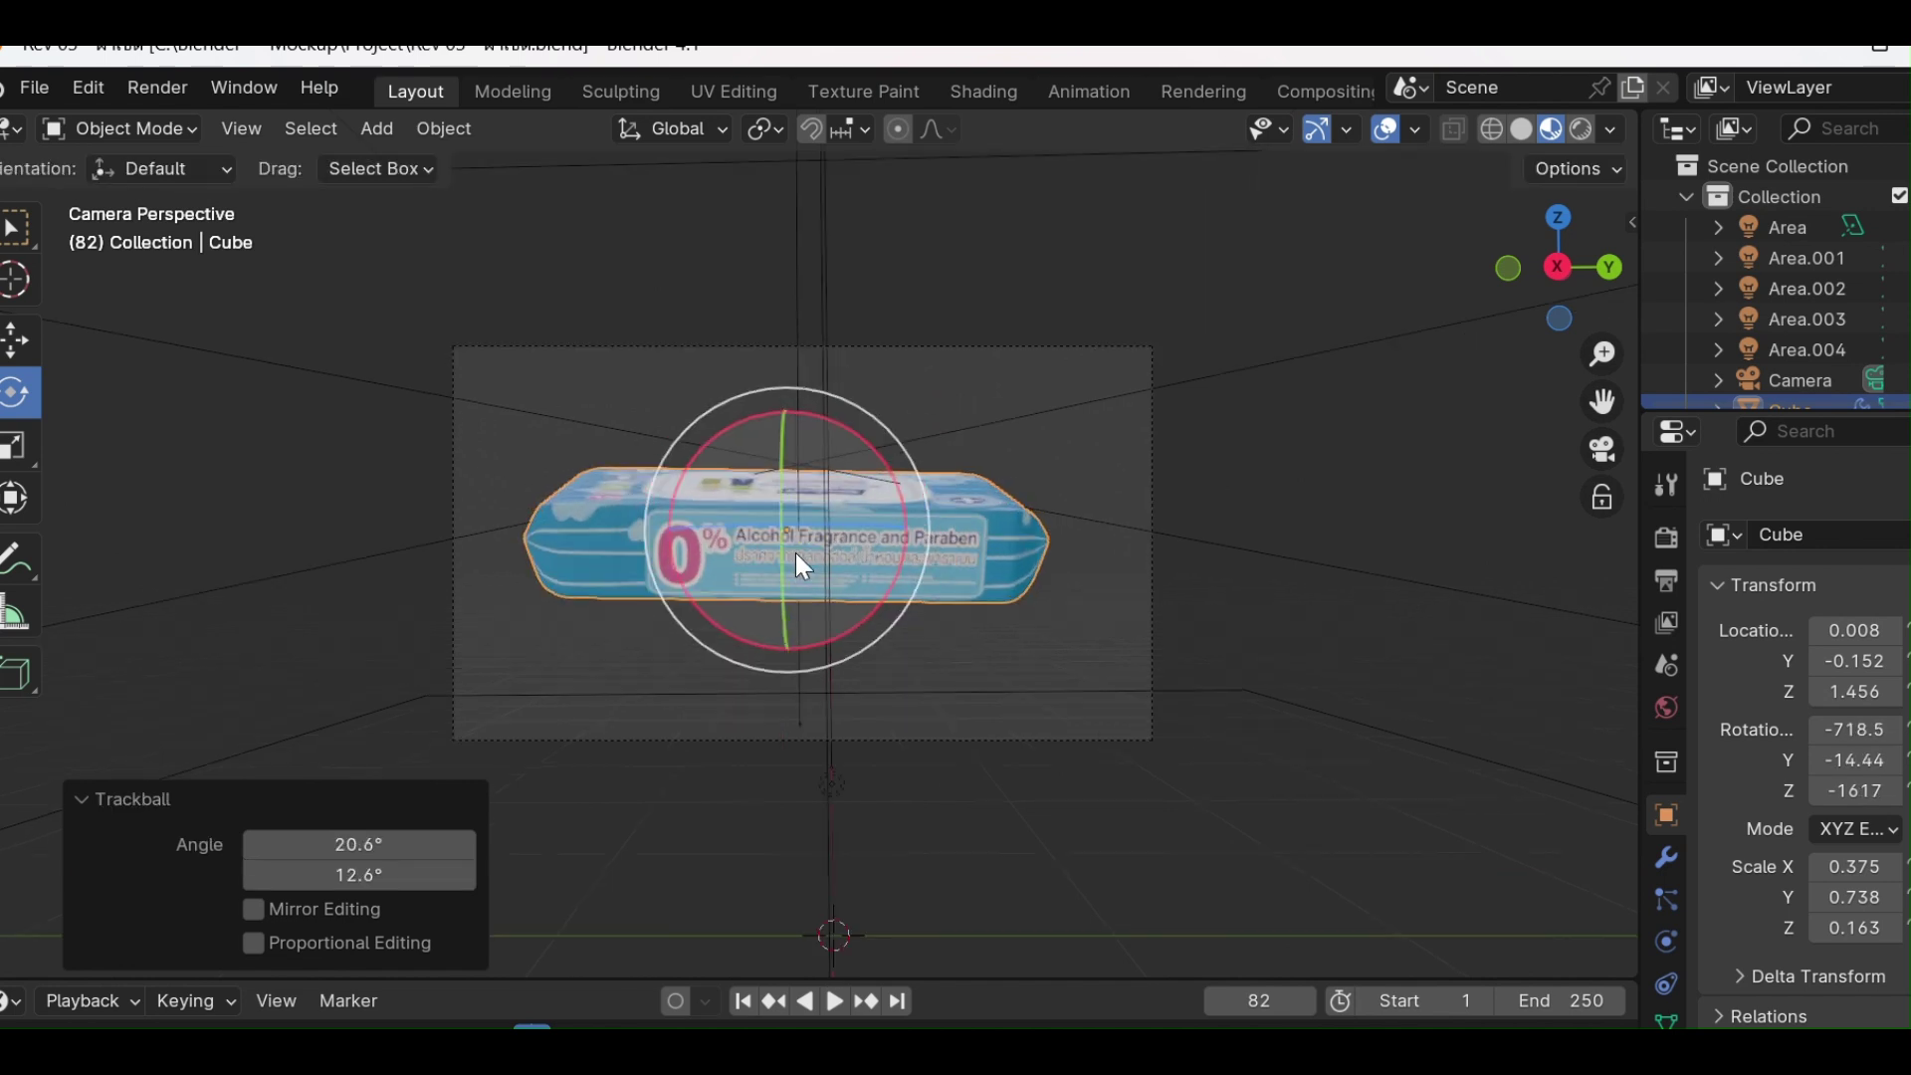
pyautogui.scroll(2, 796, 552)
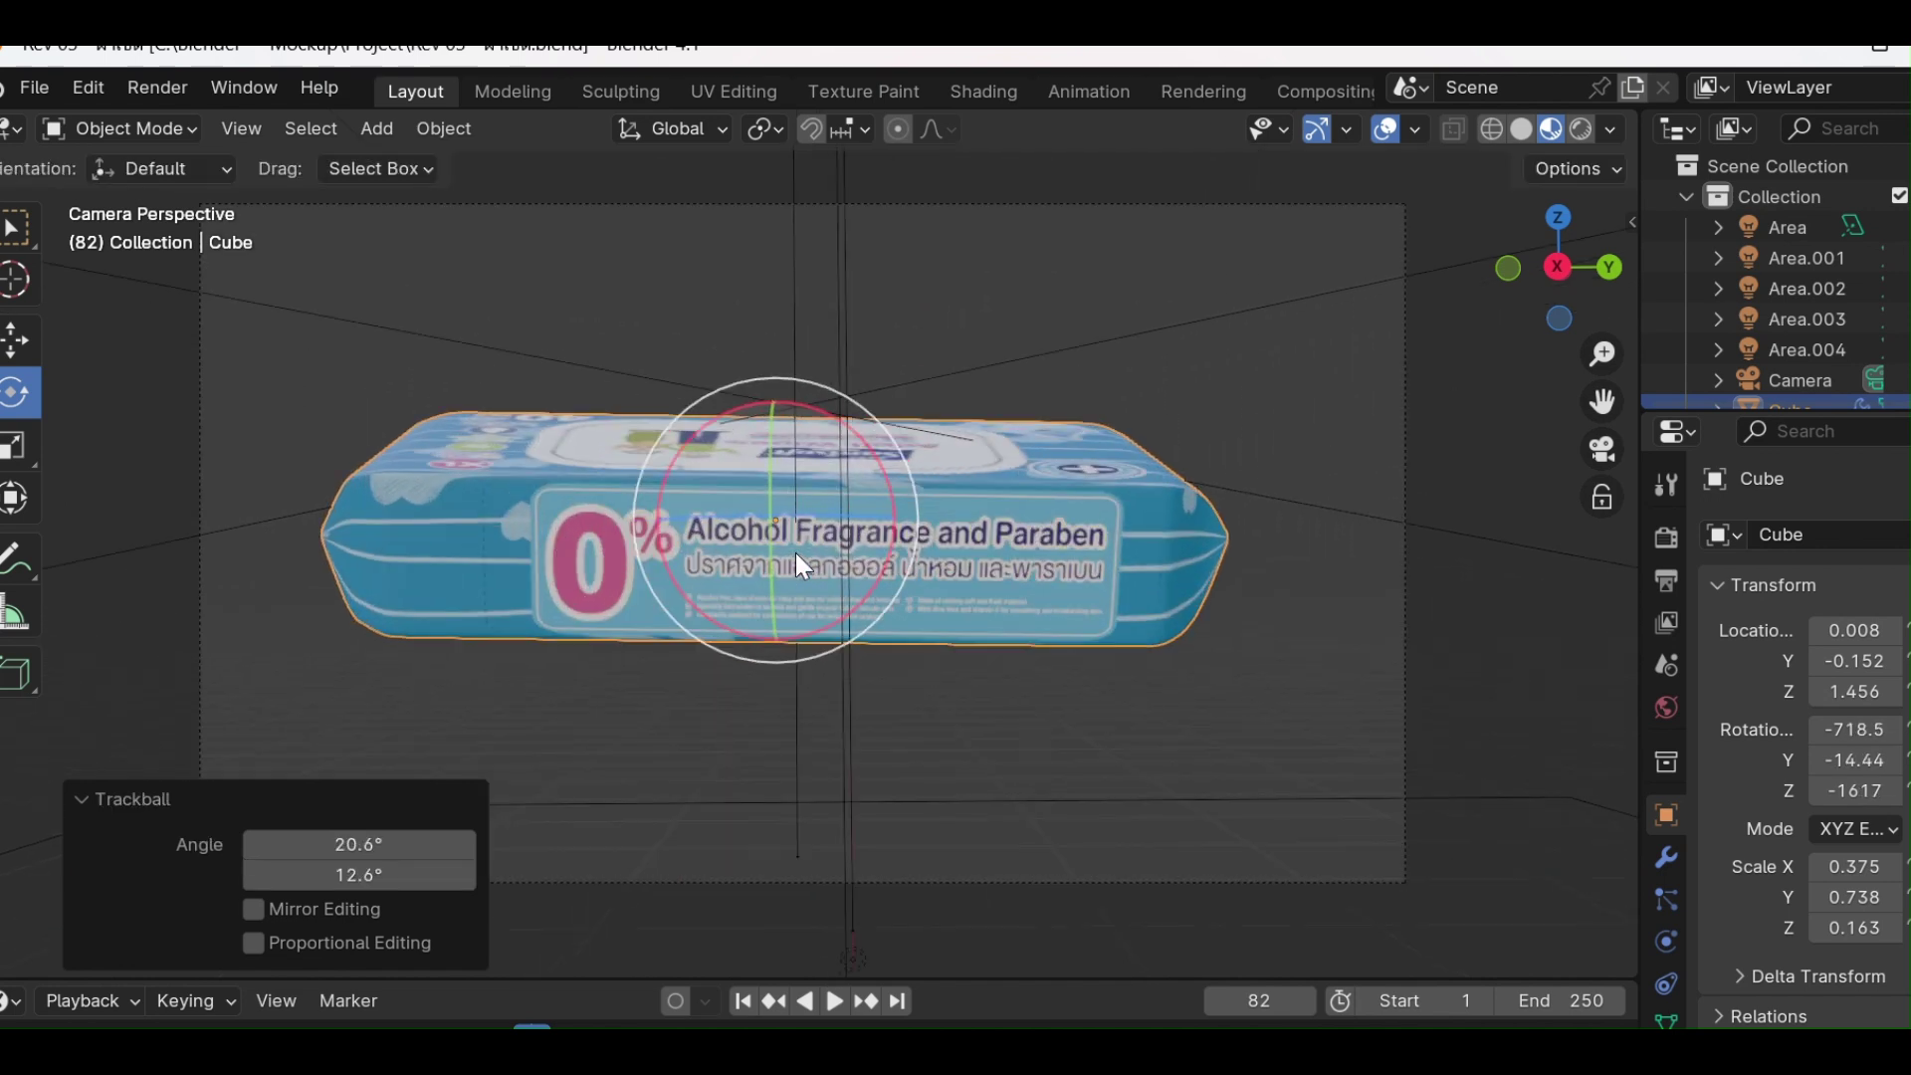
pyautogui.scroll(-1, 796, 553)
pyautogui.scroll(-1, 797, 553)
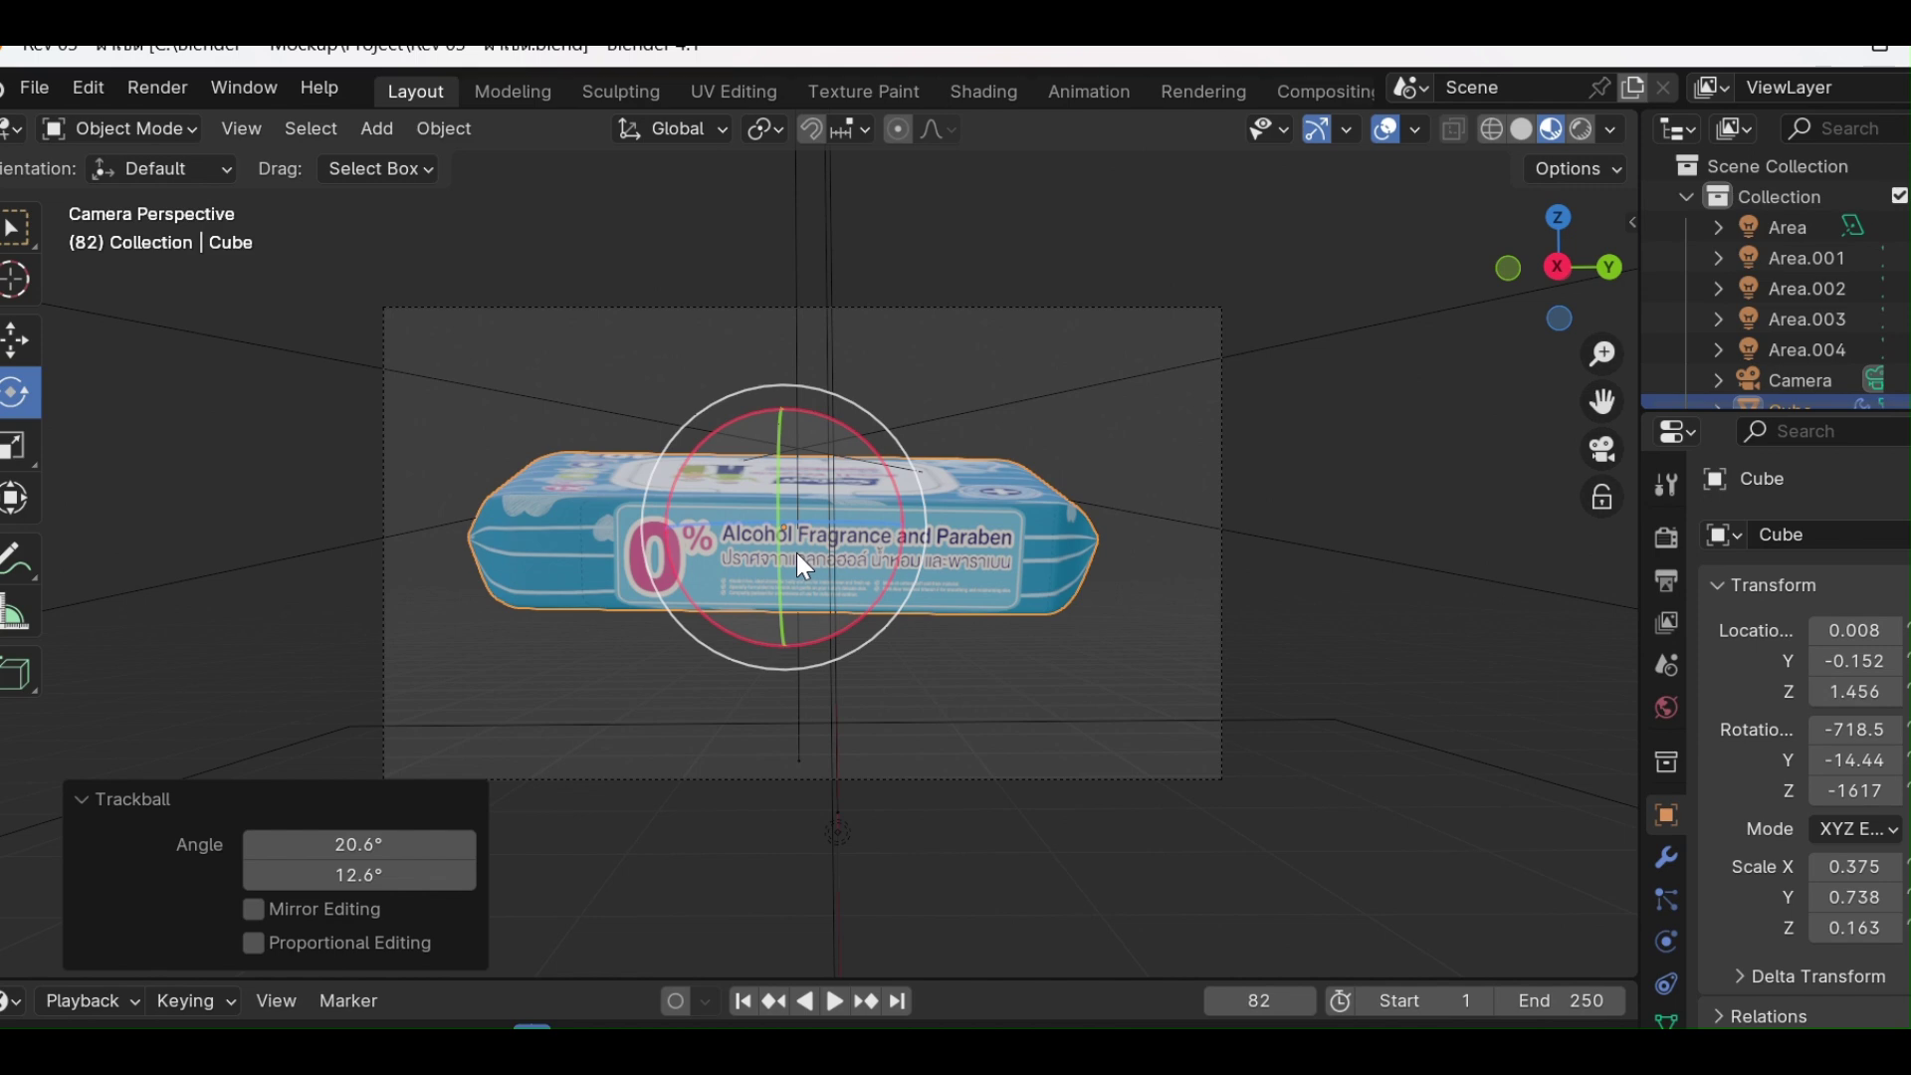
# Fine-tune with a slight Y rotation, a move to re-centre, and a small X tilt.
pyautogui.press('r')
pyautogui.press('y')
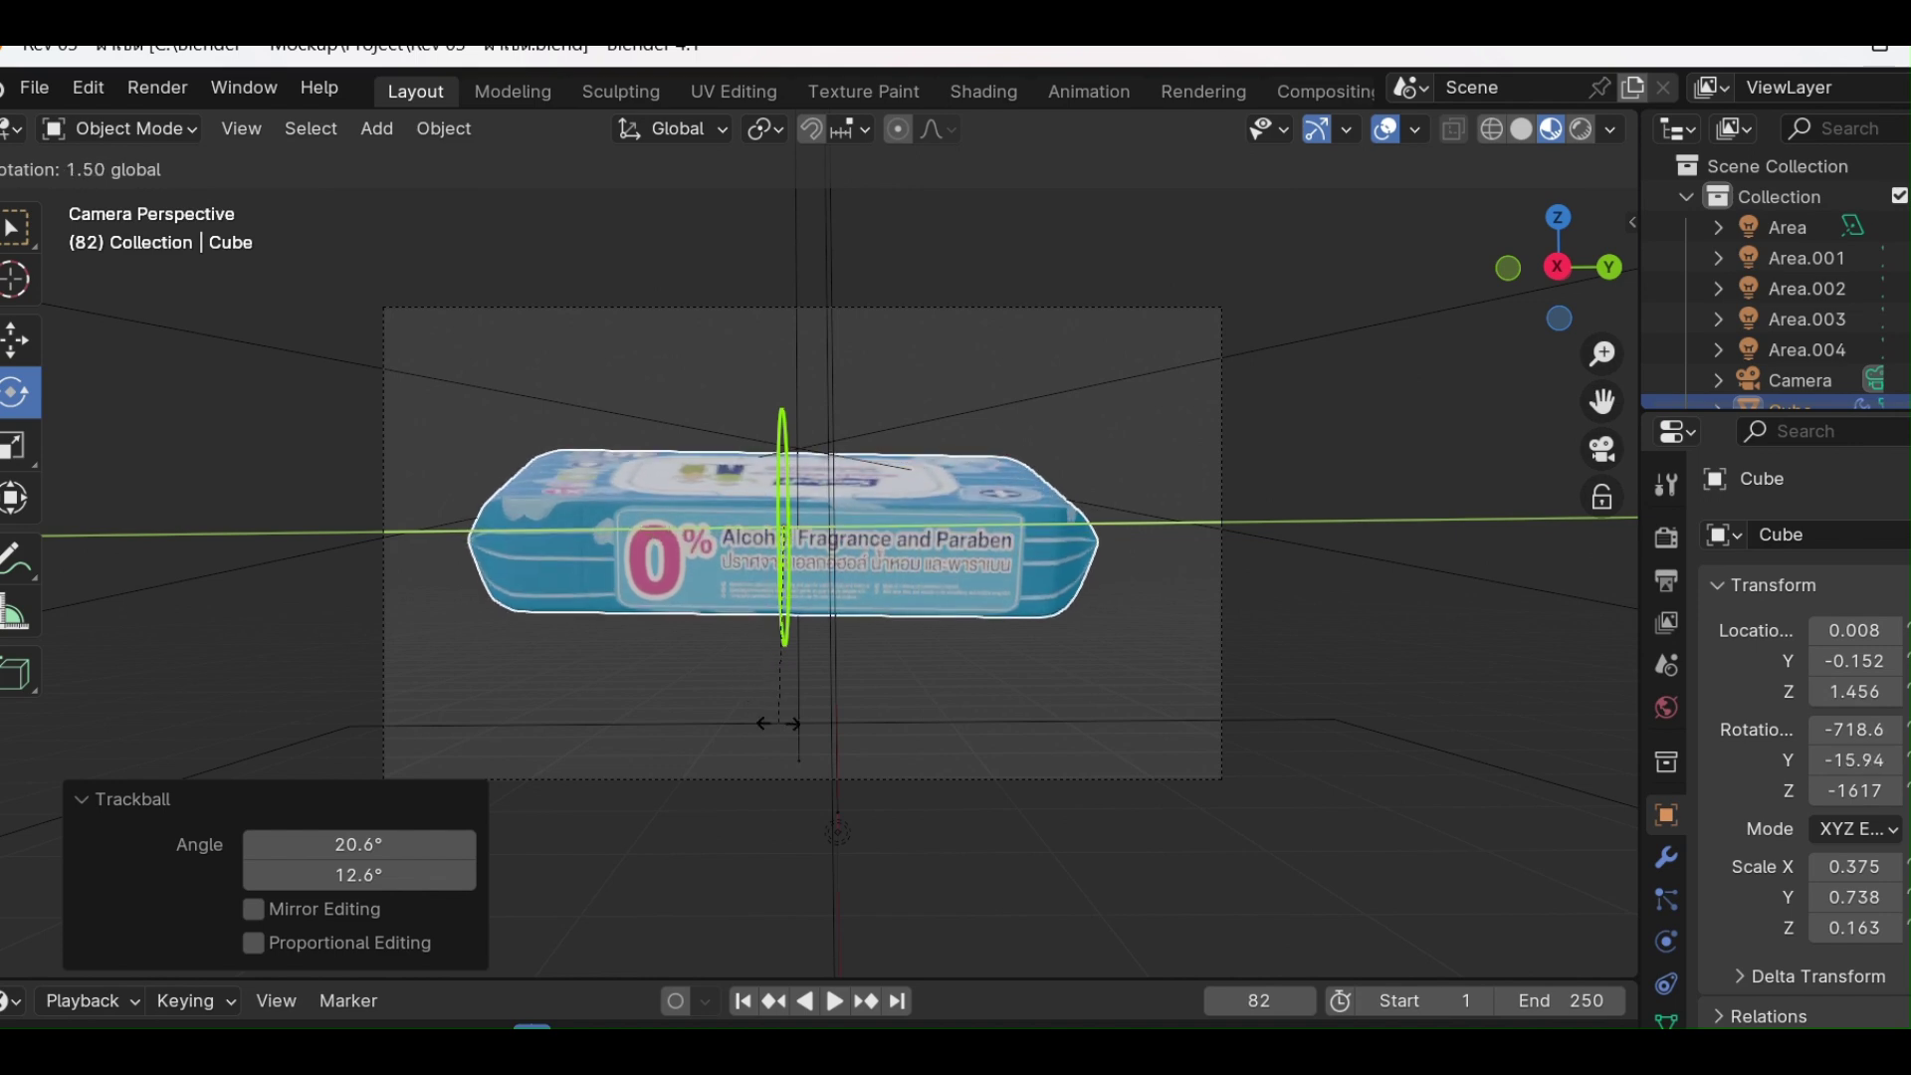
pyautogui.click(828, 602)
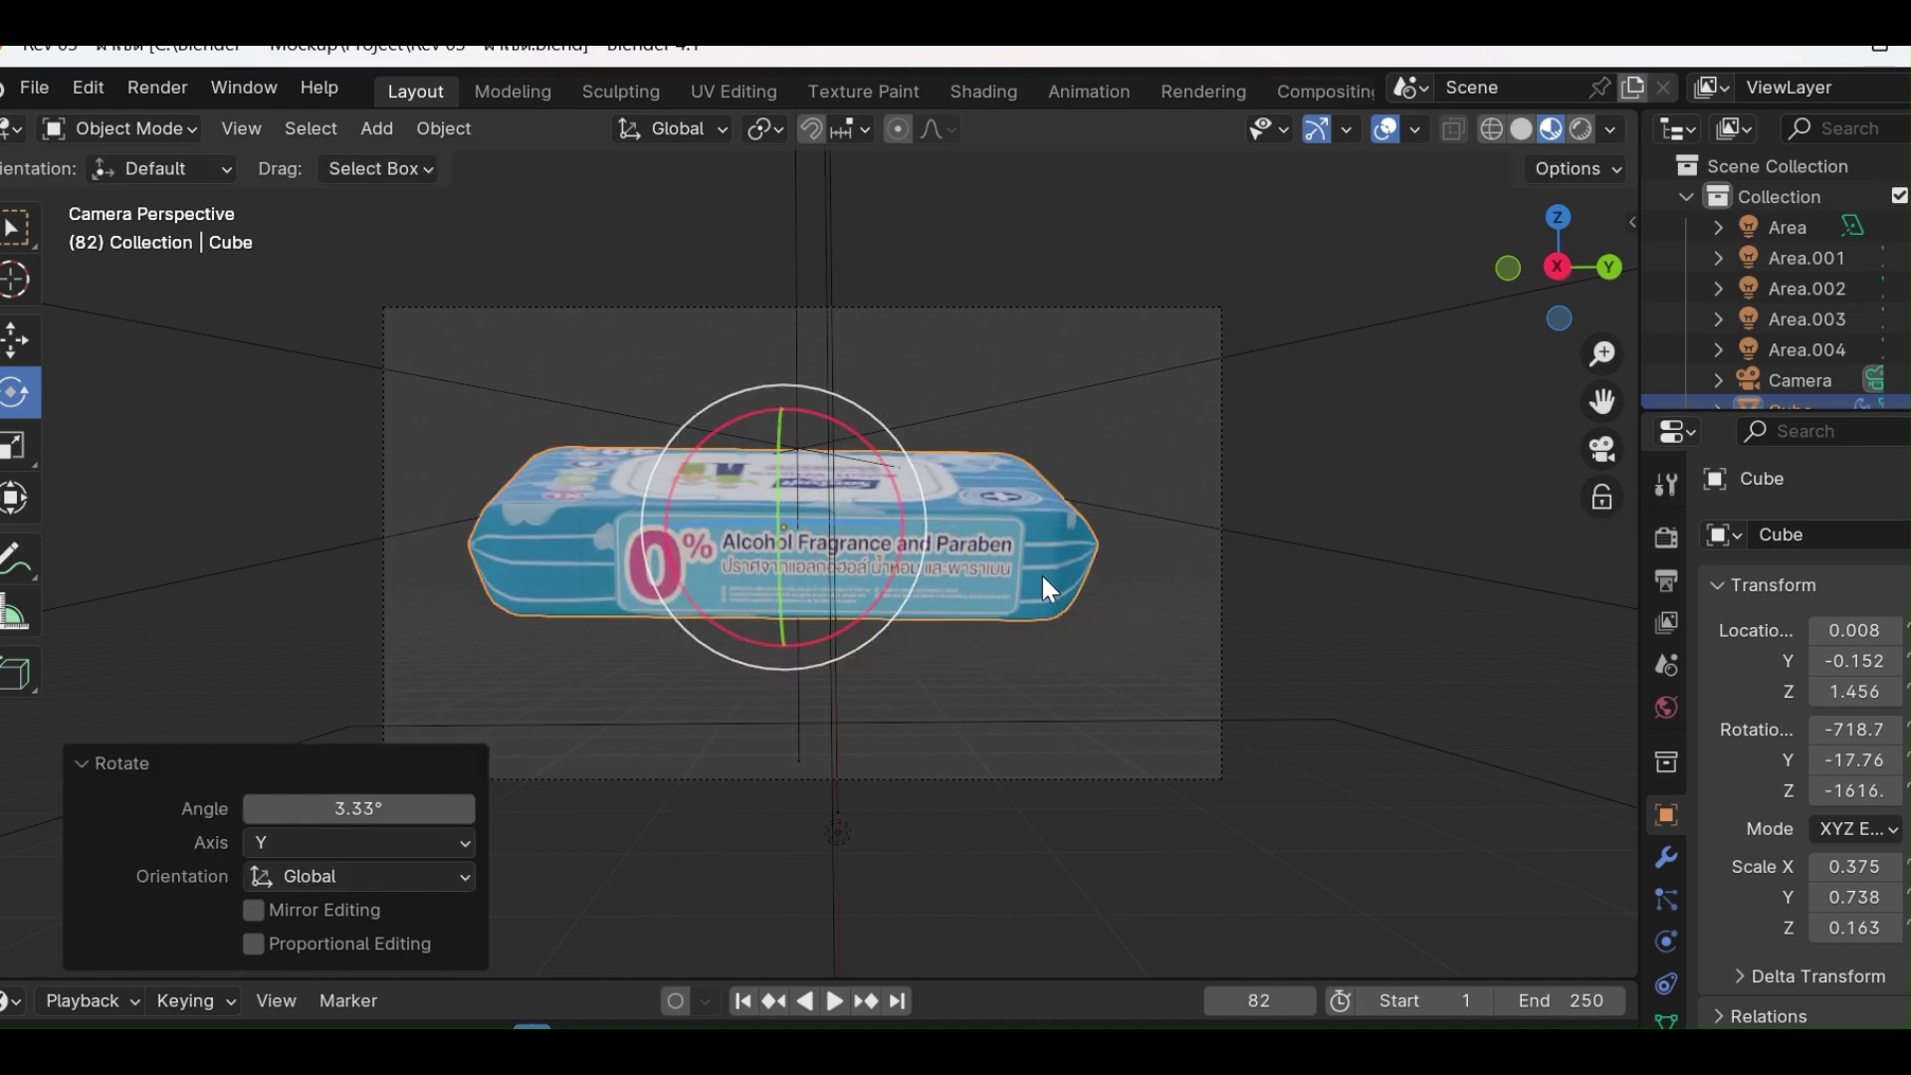
pyautogui.press('g')
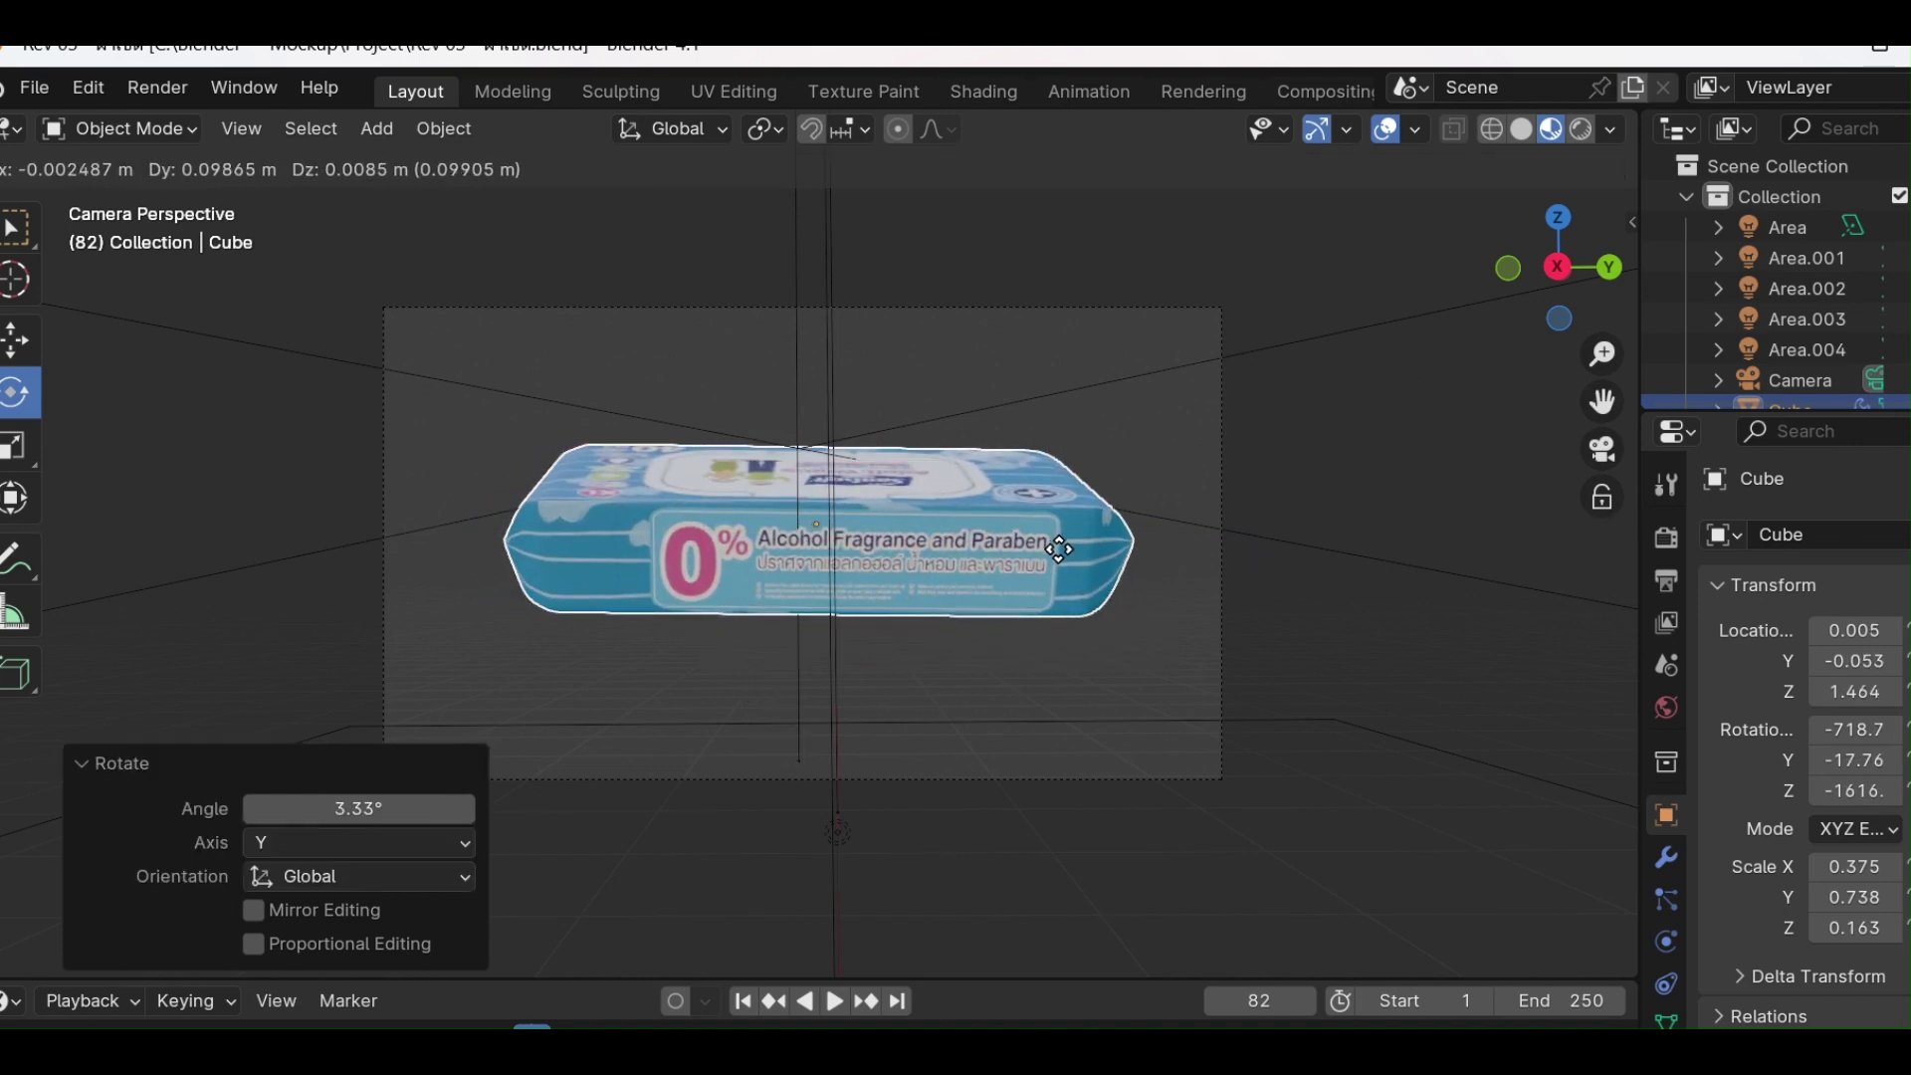
pyautogui.click(1054, 558)
pyautogui.press('r')
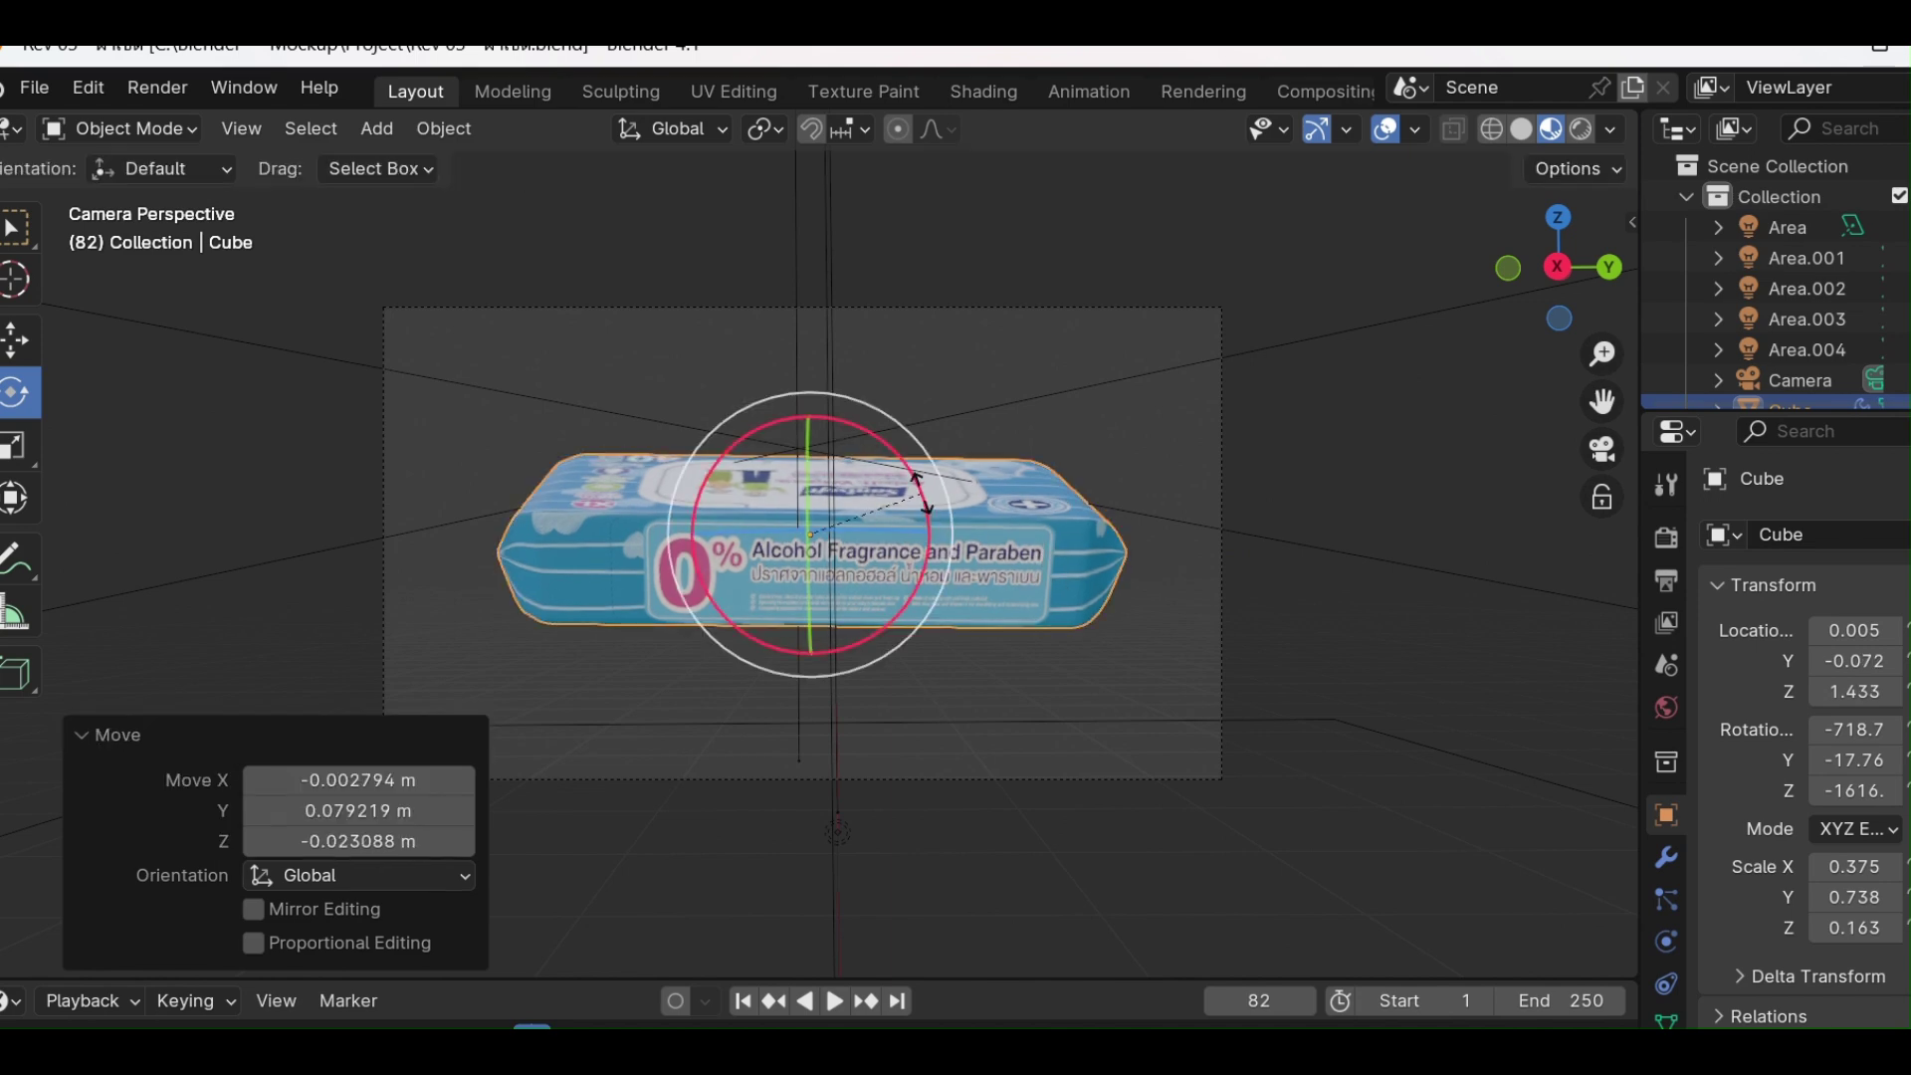
pyautogui.click(931, 506)
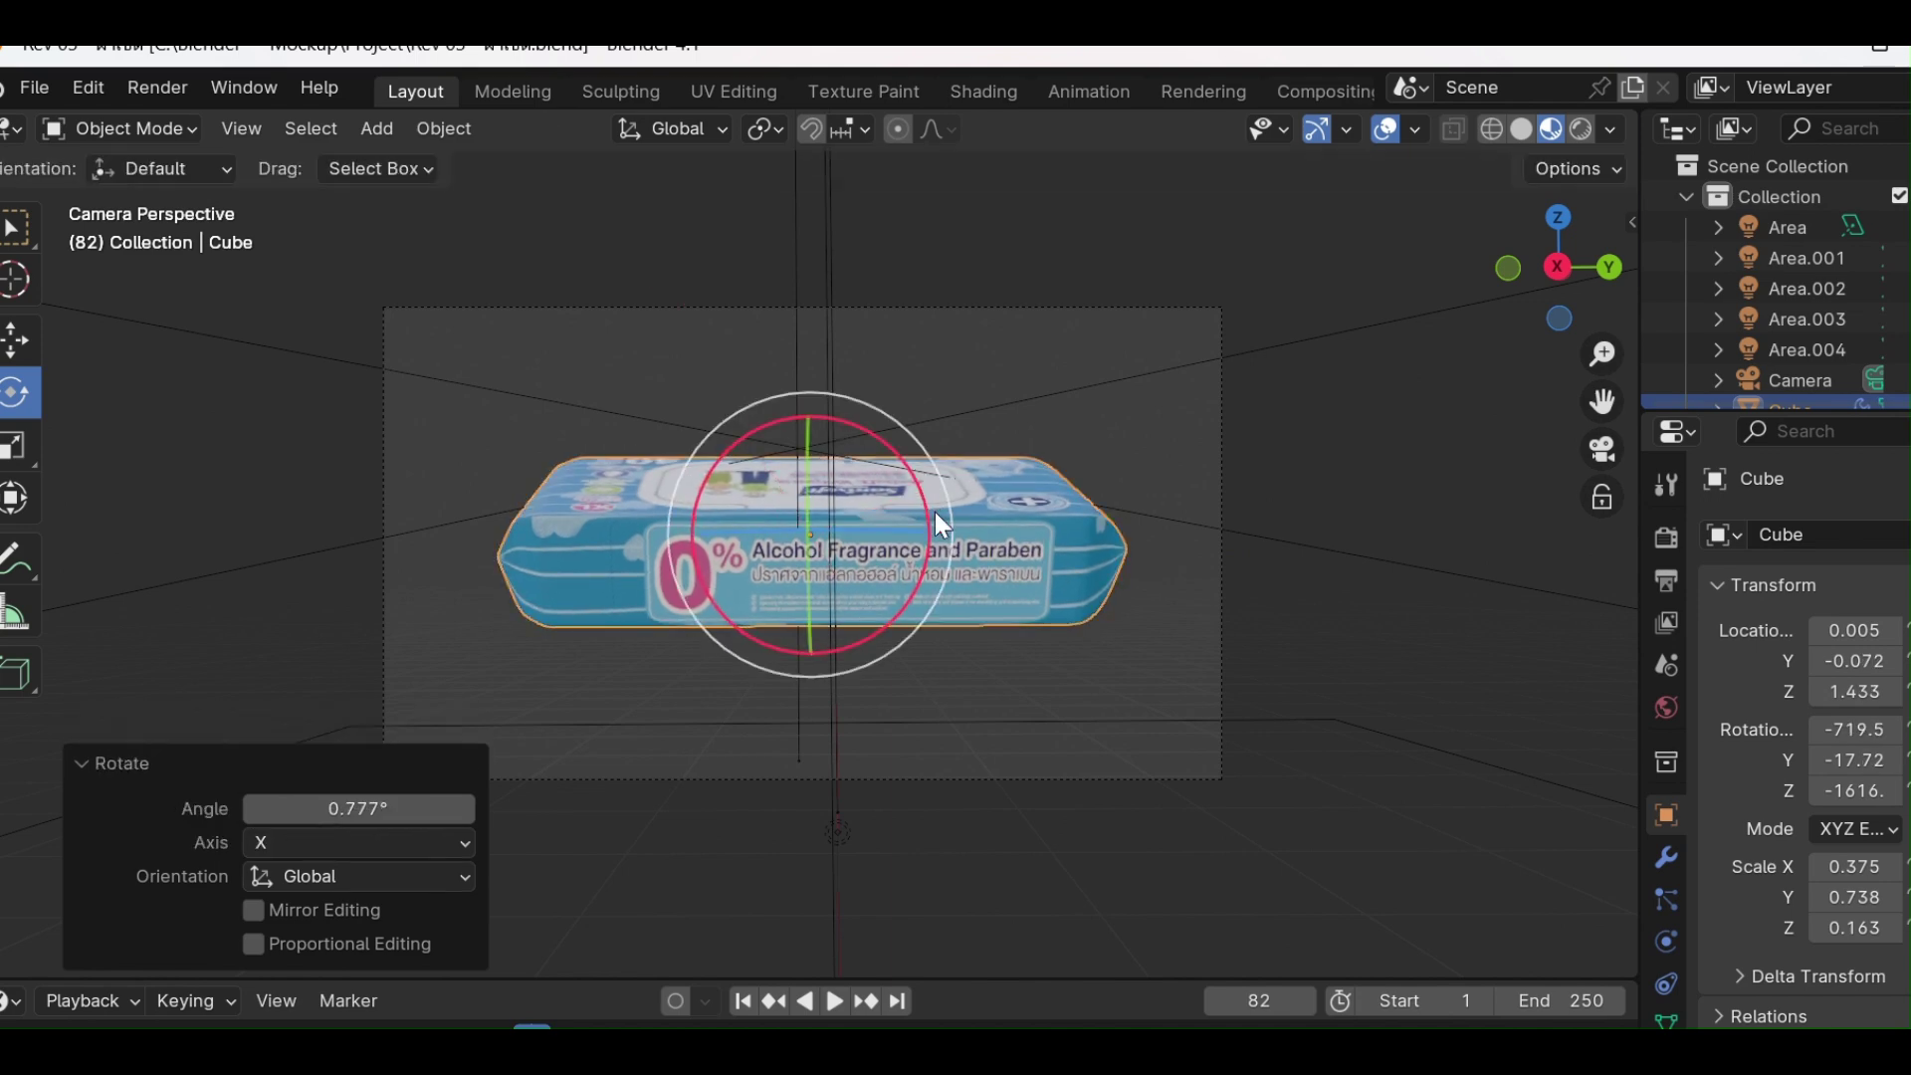
pyautogui.click(1131, 639)
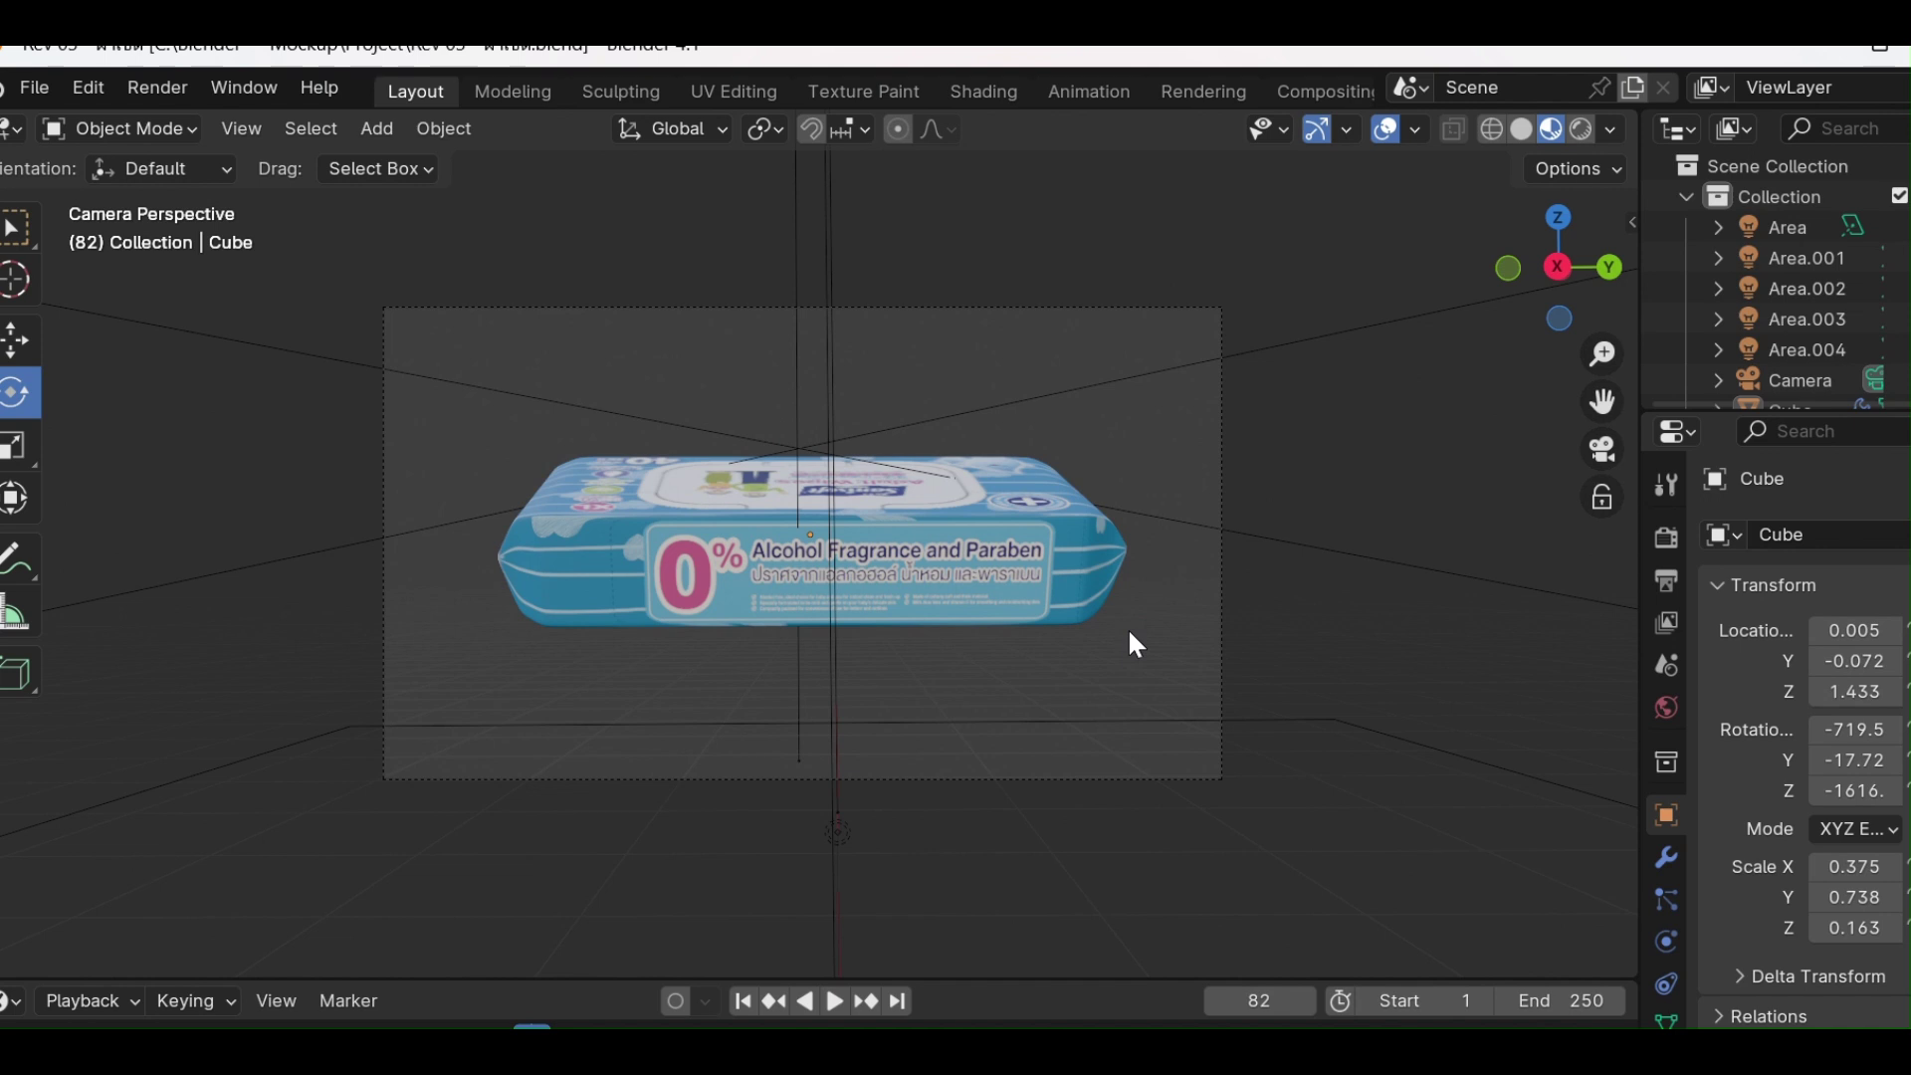
pyautogui.click(1036, 584)
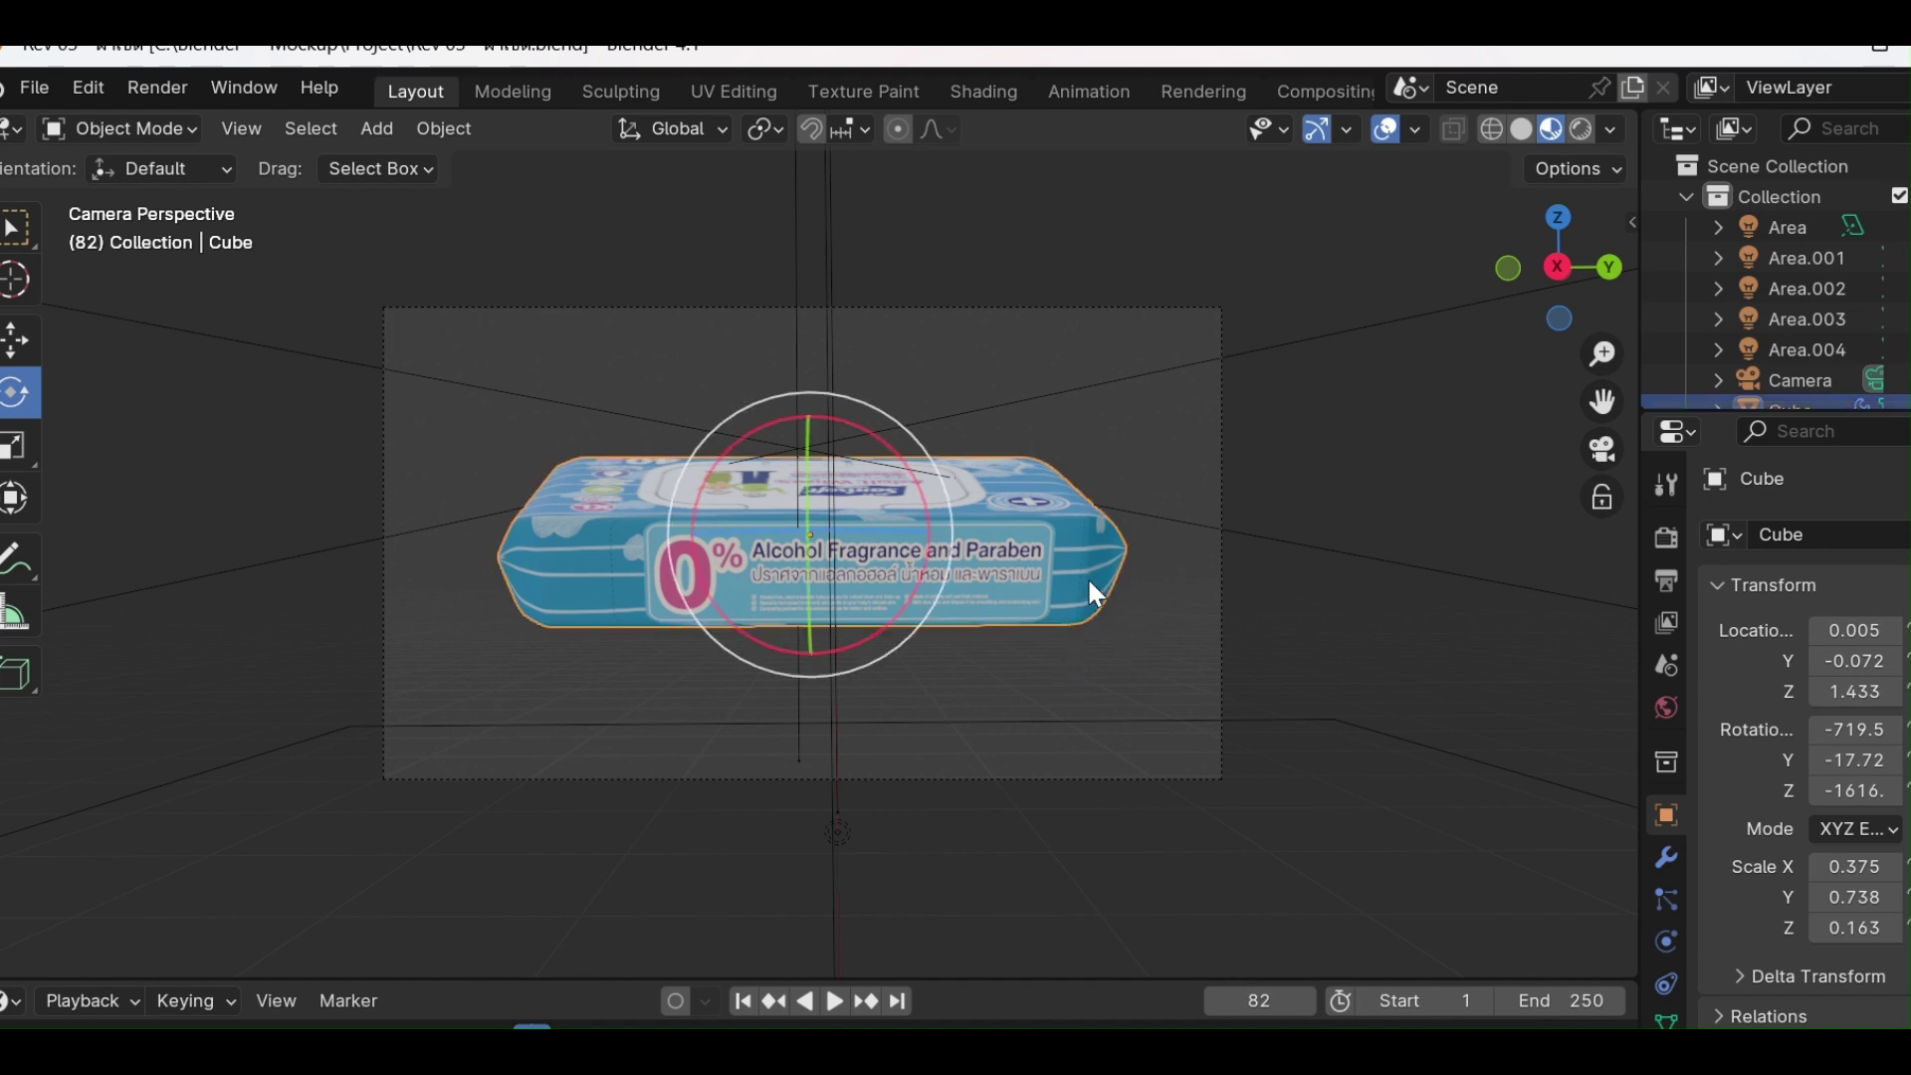
pyautogui.click(158, 87)
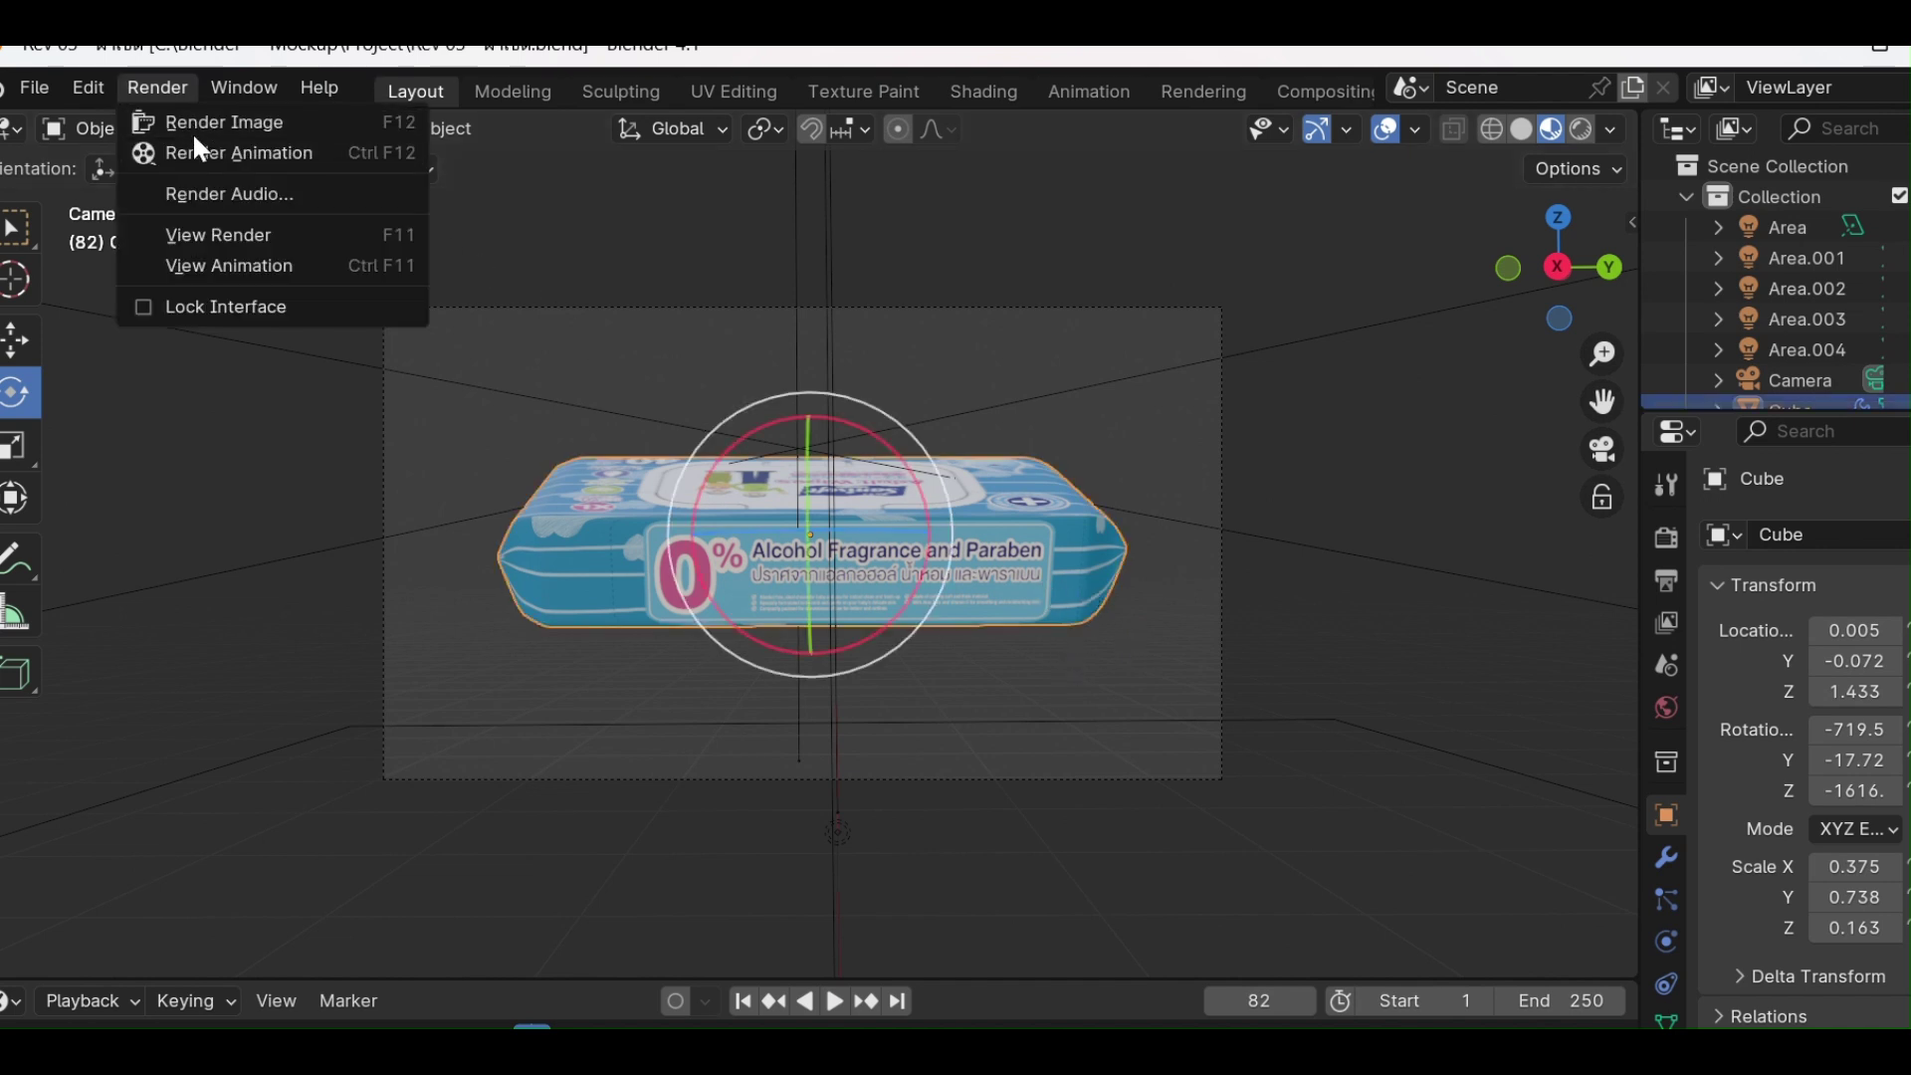
# Render the 0% Alcohol side view, save it as 07.png, and return to the 3D scene.
pyautogui.click(193, 124)
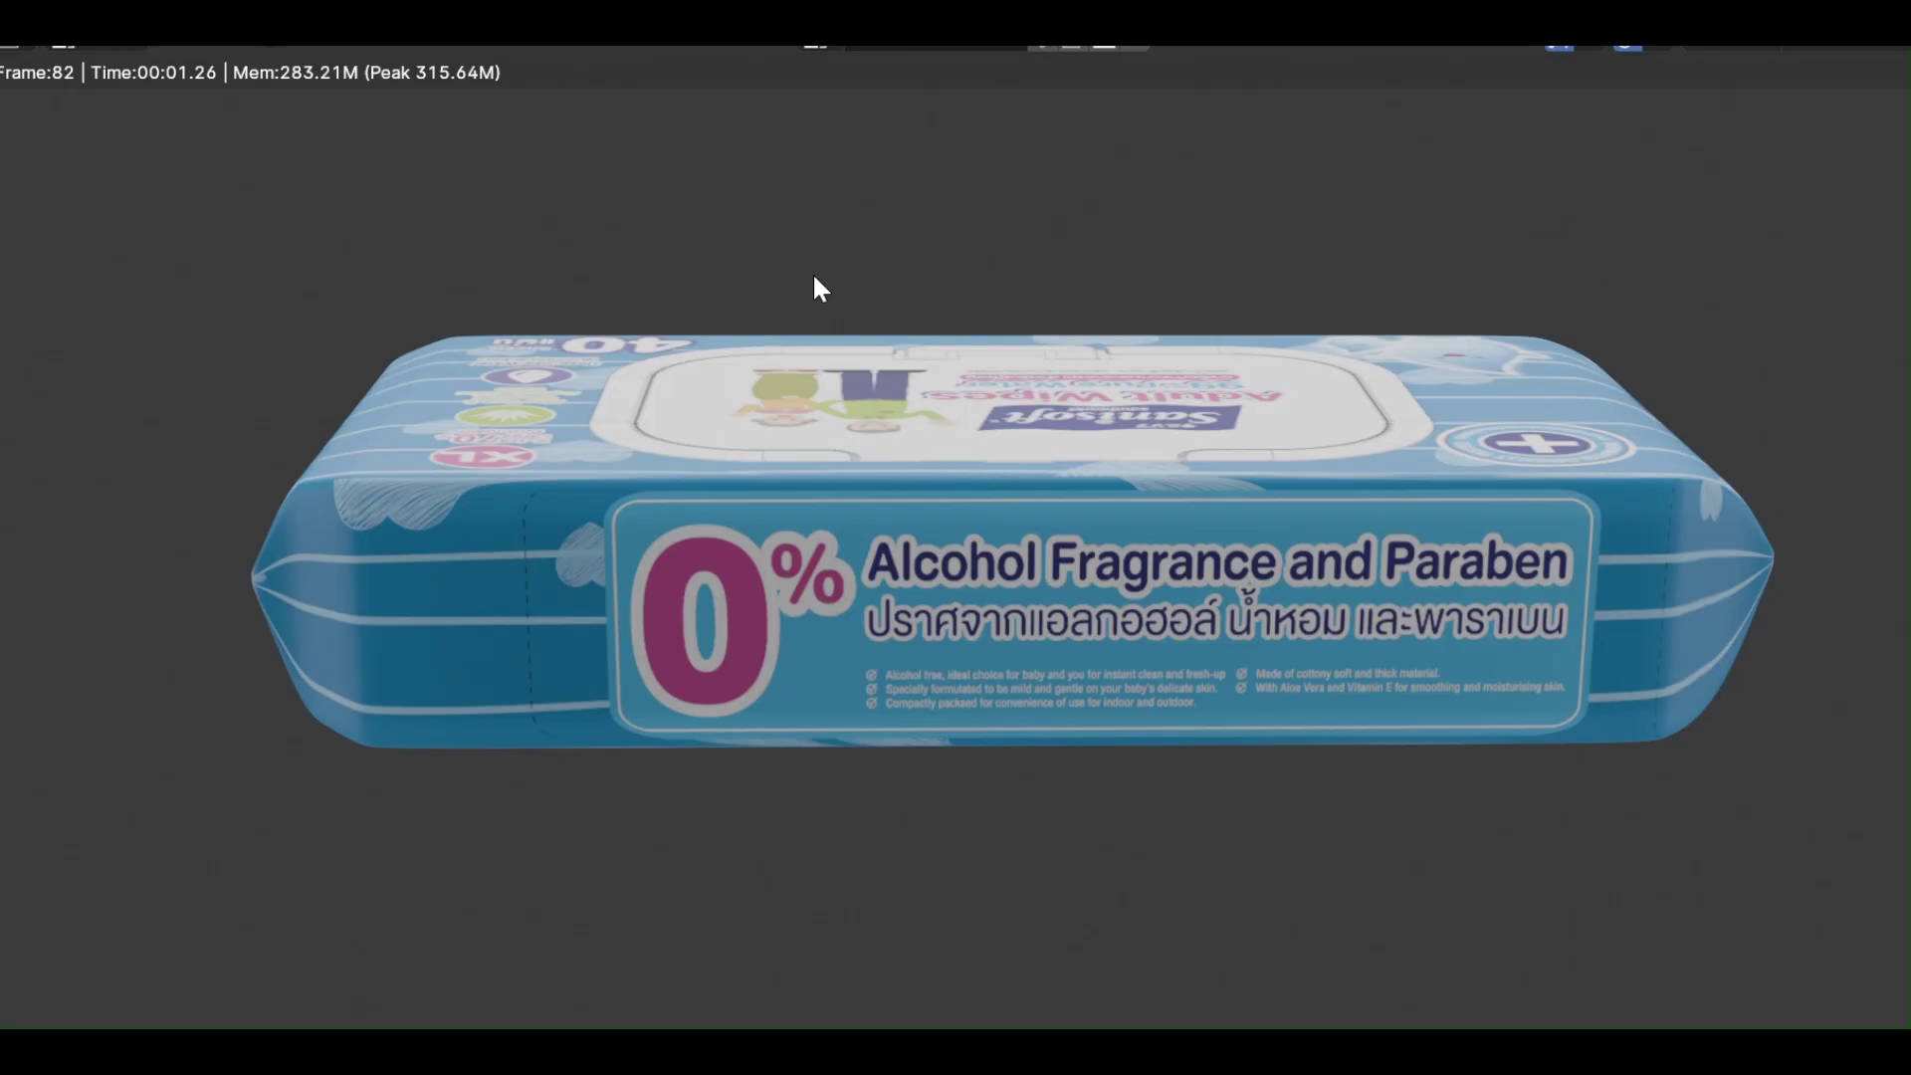
pyautogui.click(209, 44)
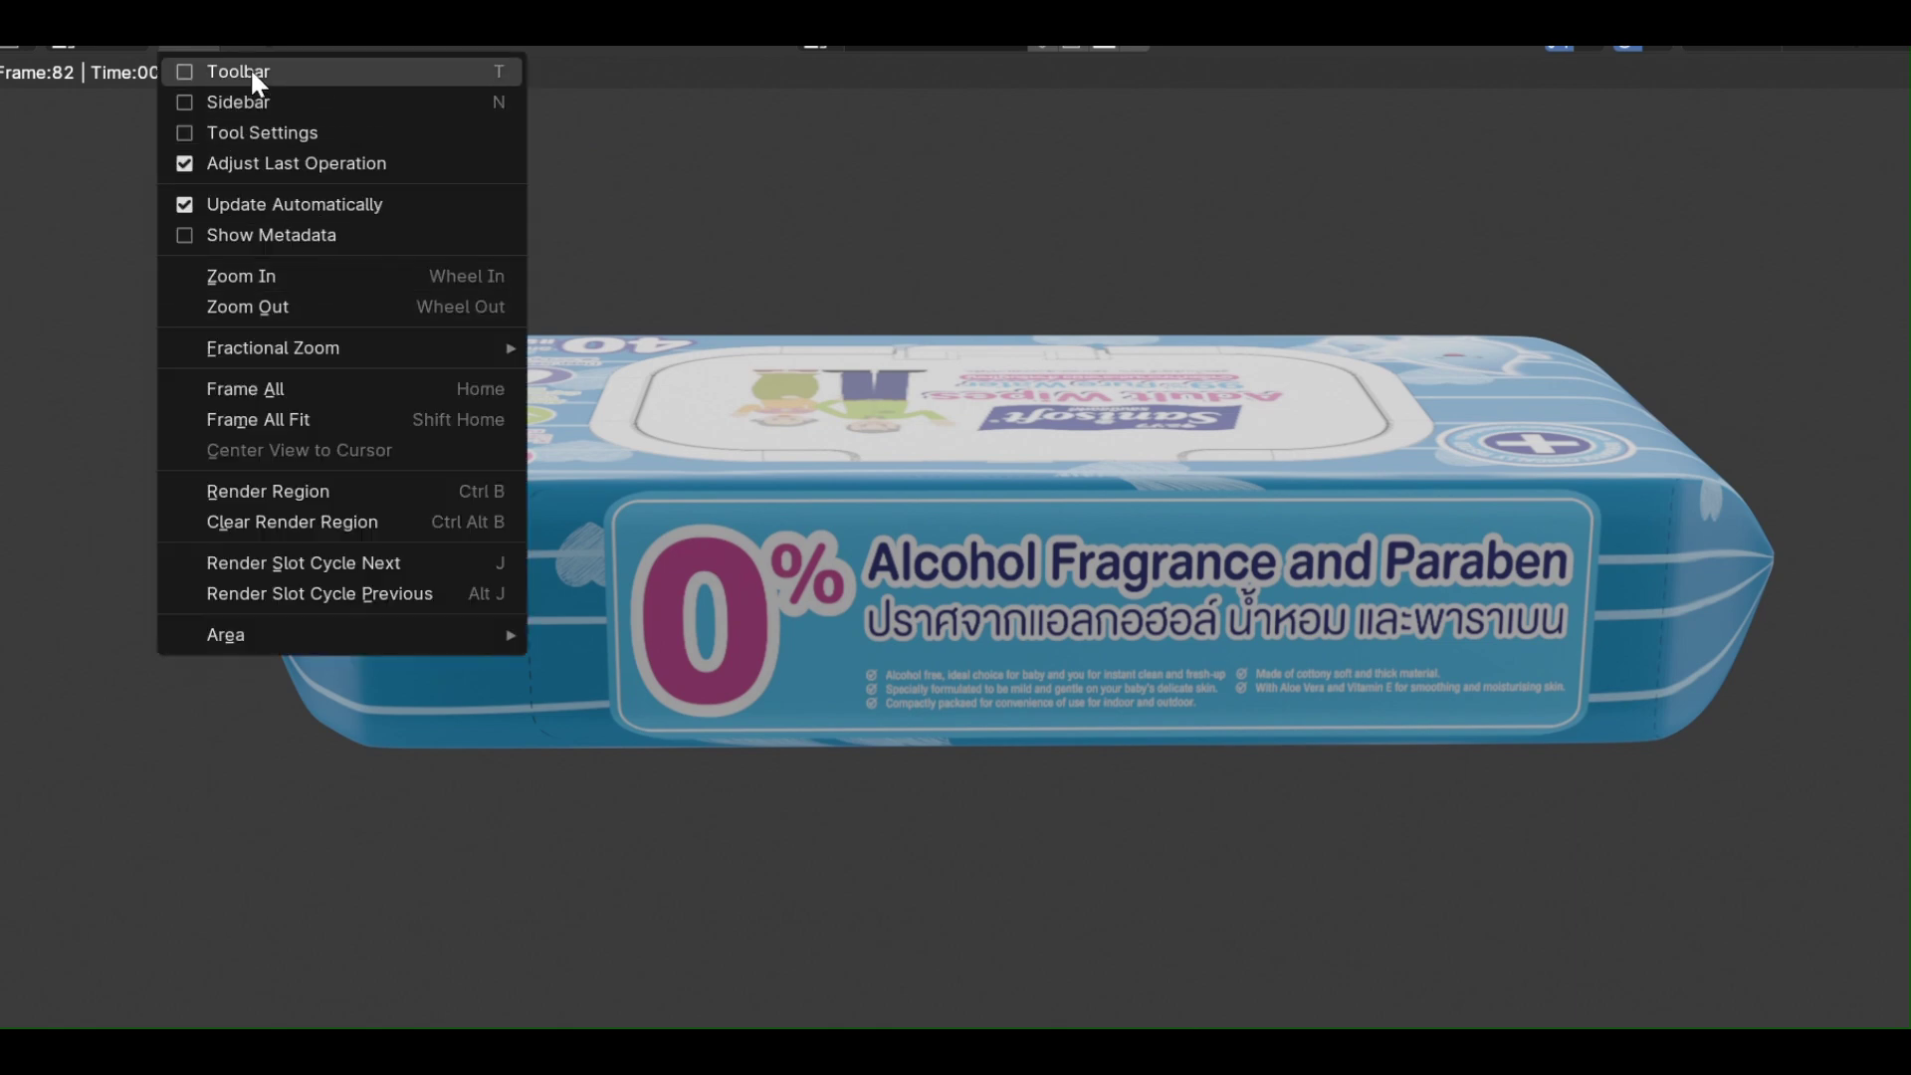
pyautogui.click(338, 322)
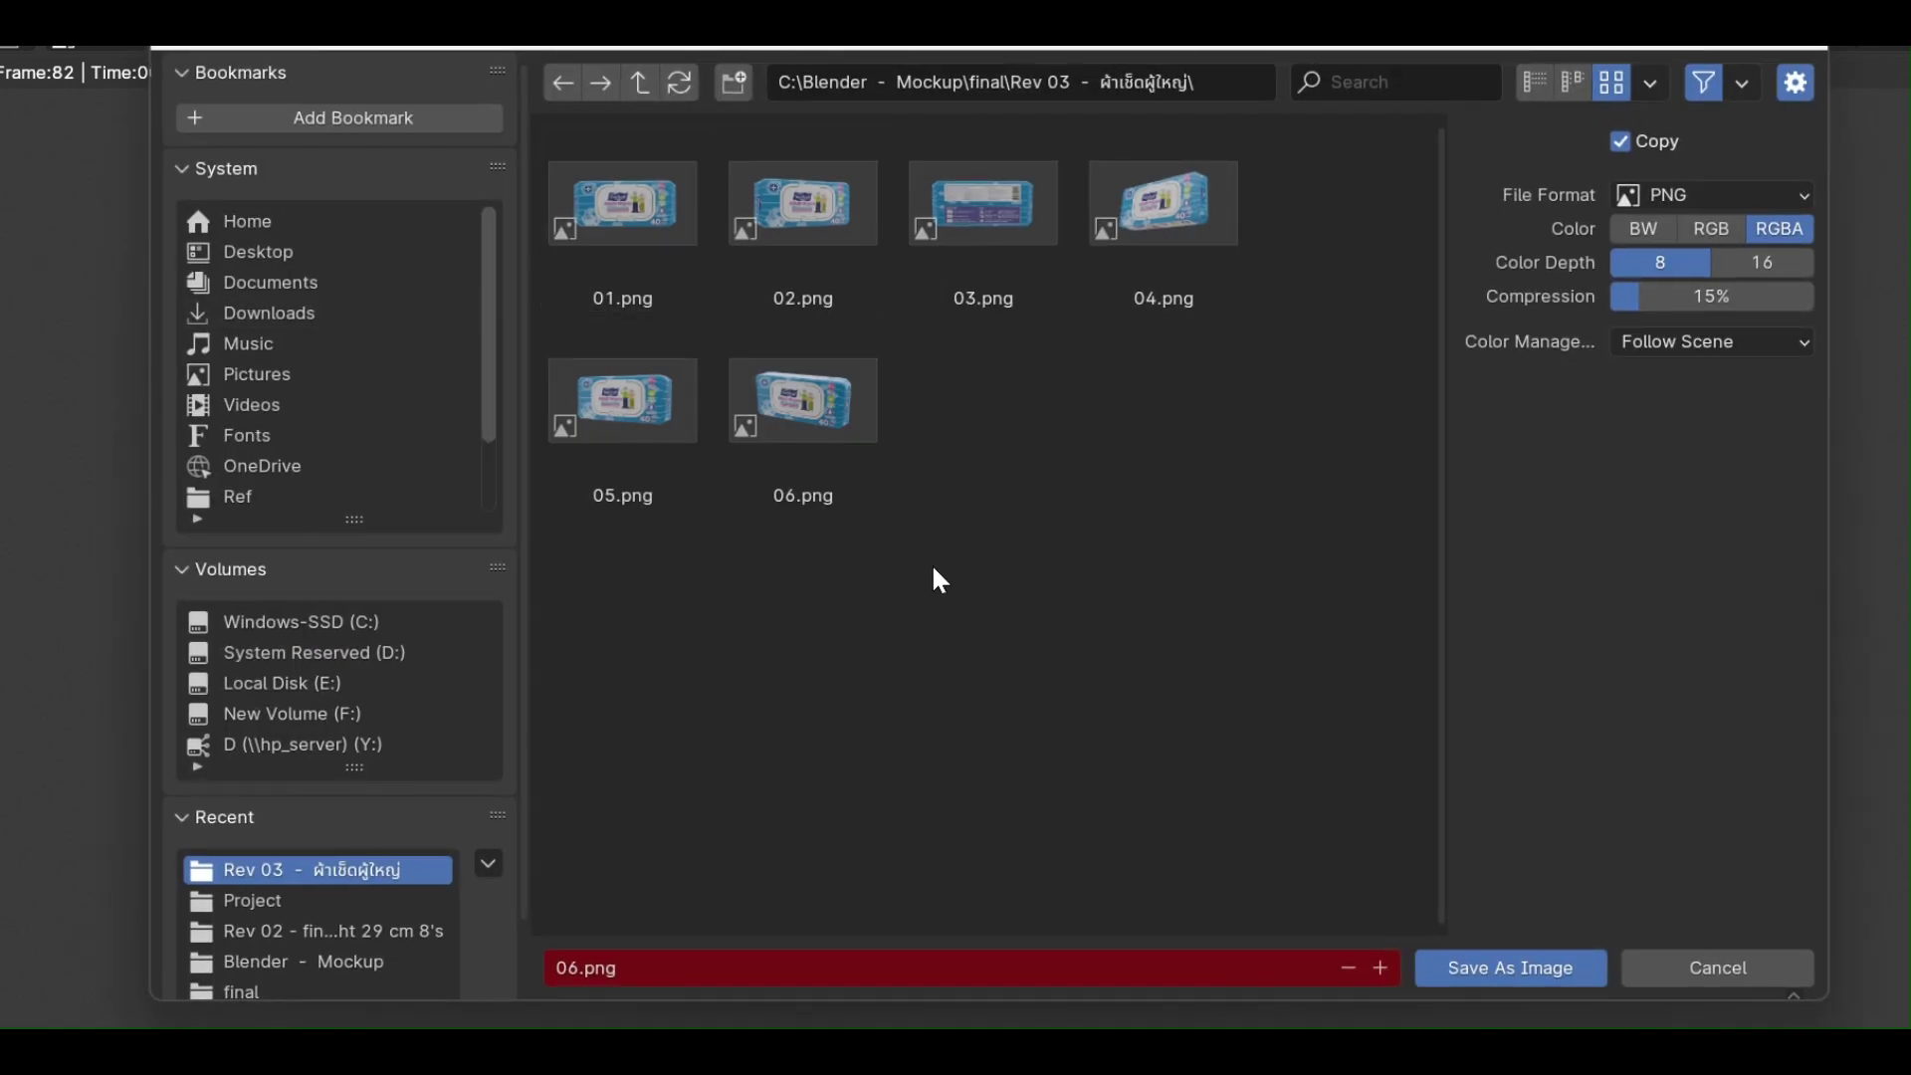
pyautogui.click(740, 975)
pyautogui.write('0')
pyautogui.write('7')
pyautogui.press('Return')
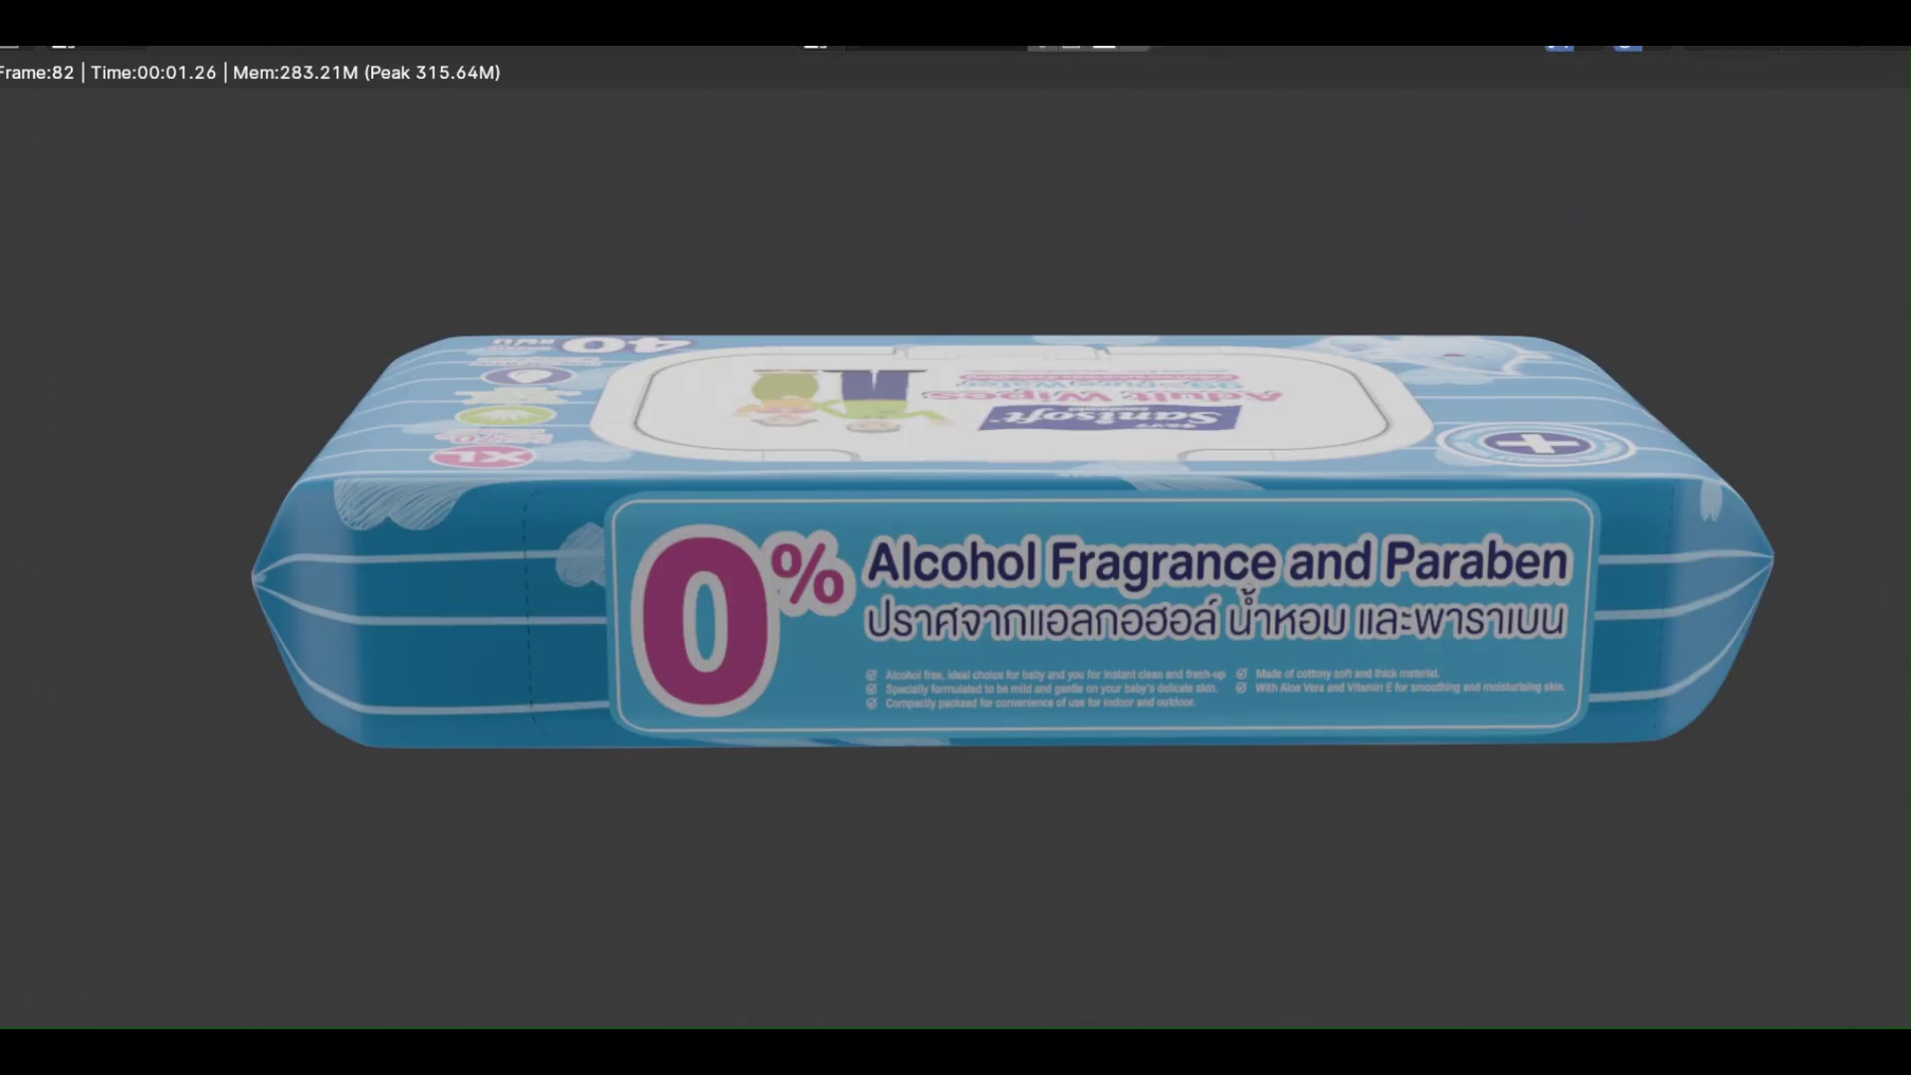
pyautogui.press('Escape')
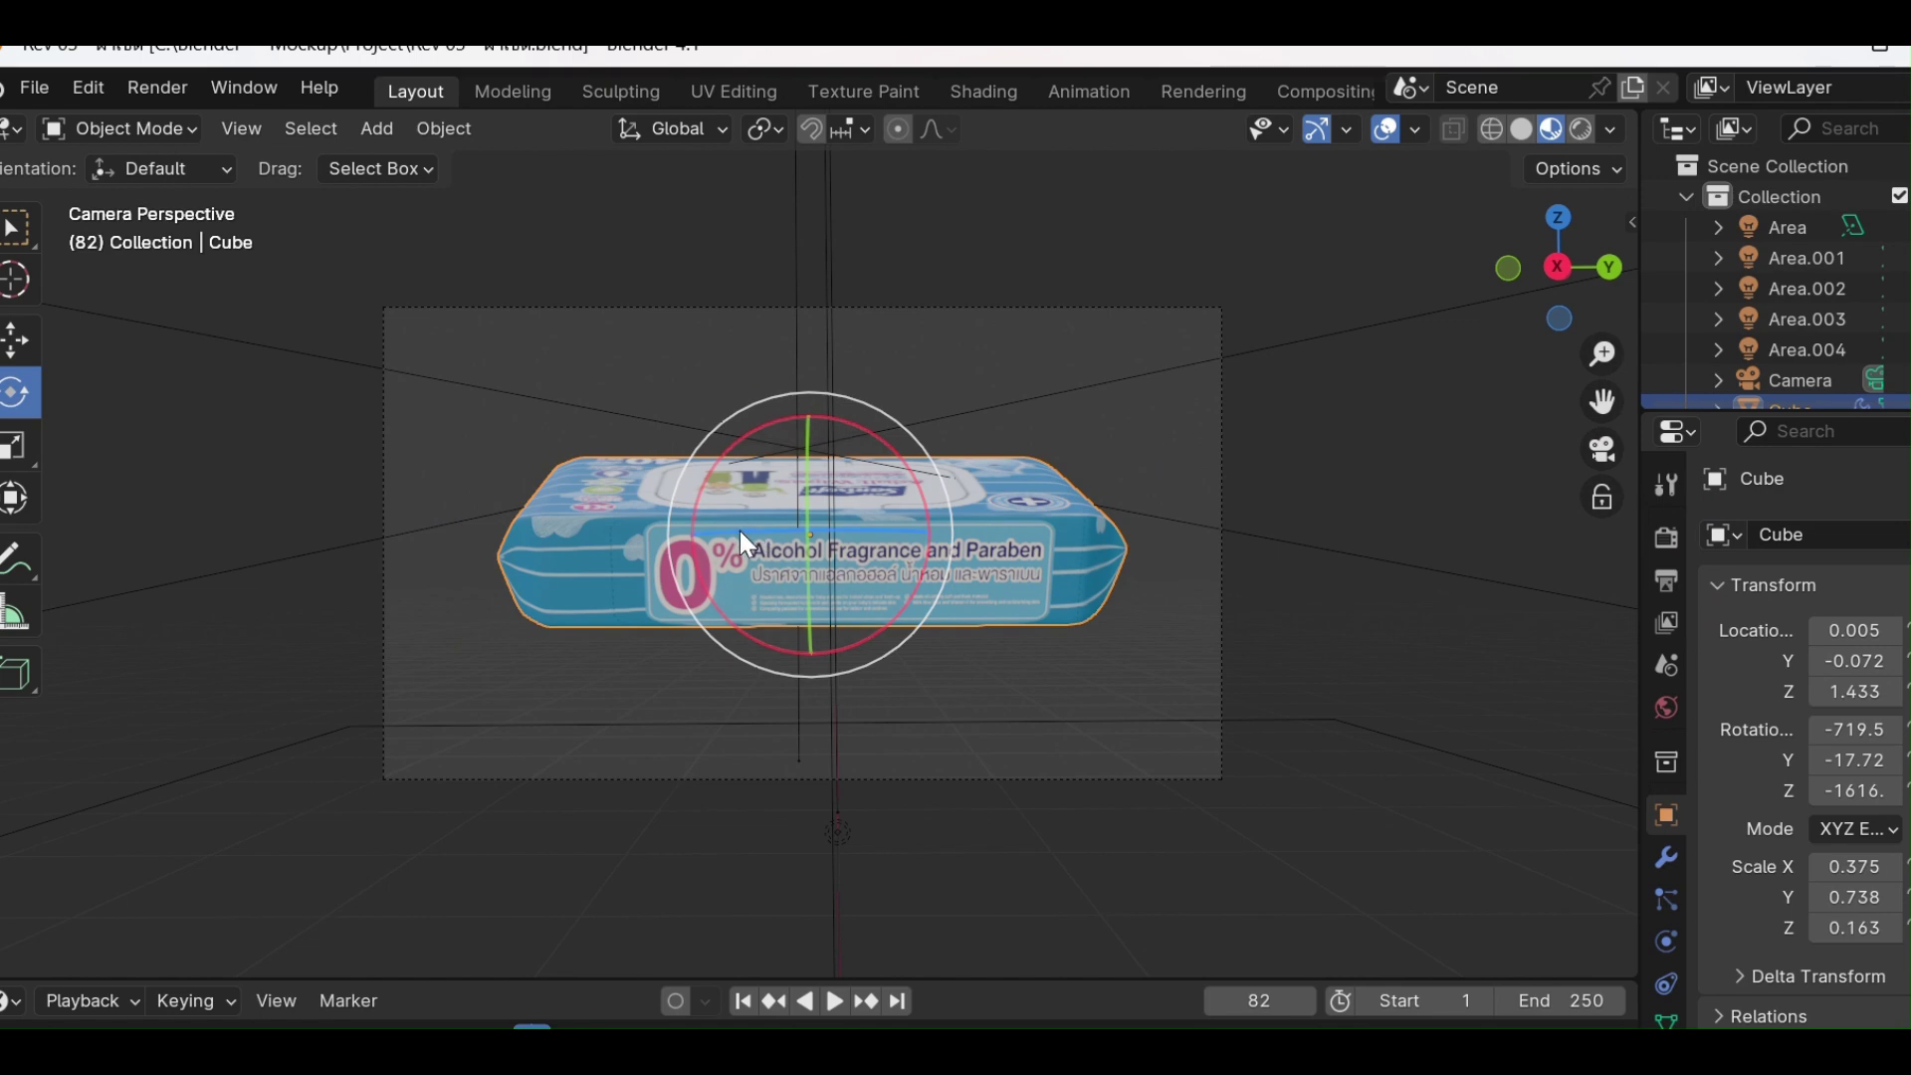
# Spin the package about 173° and tilt it to show the front Sanisoft label and top.
pyautogui.moveTo(741, 532); pyautogui.dragTo(1161, 534)
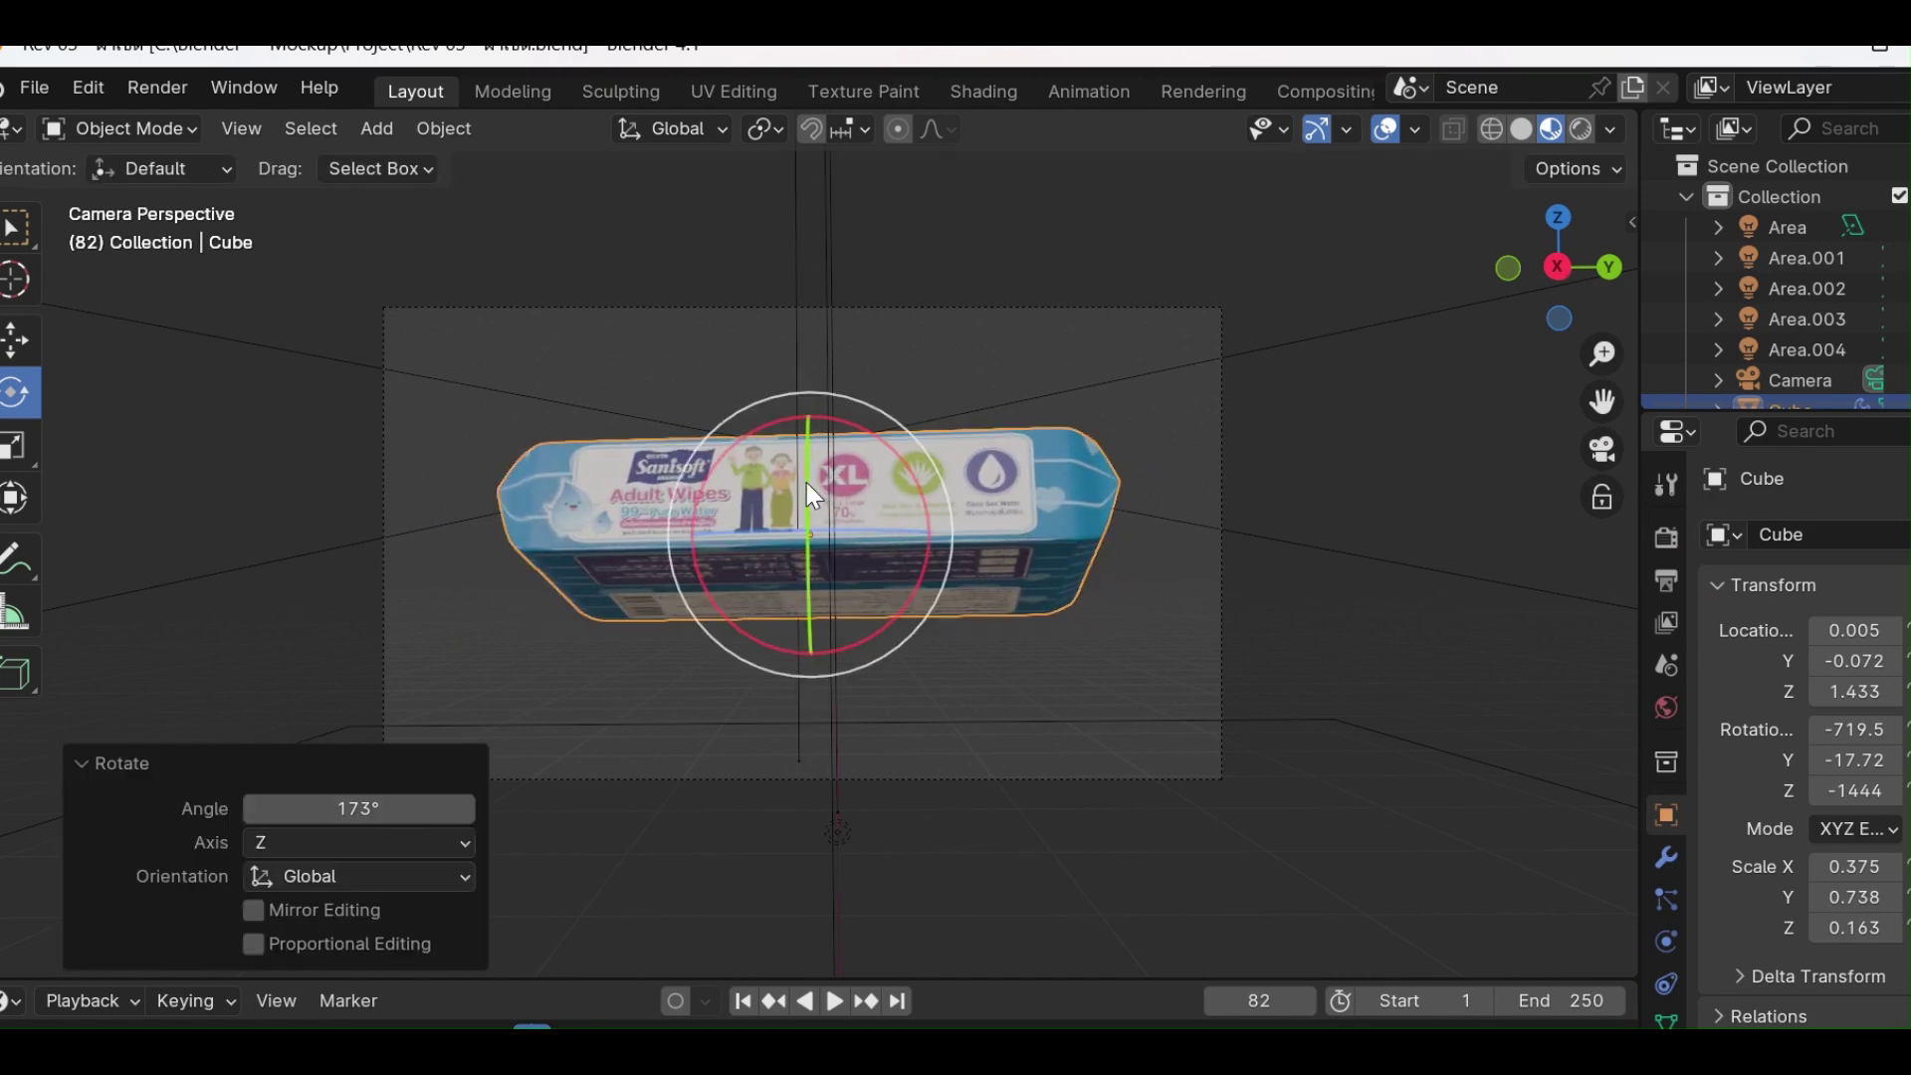
pyautogui.moveTo(806, 482); pyautogui.dragTo(801, 524)
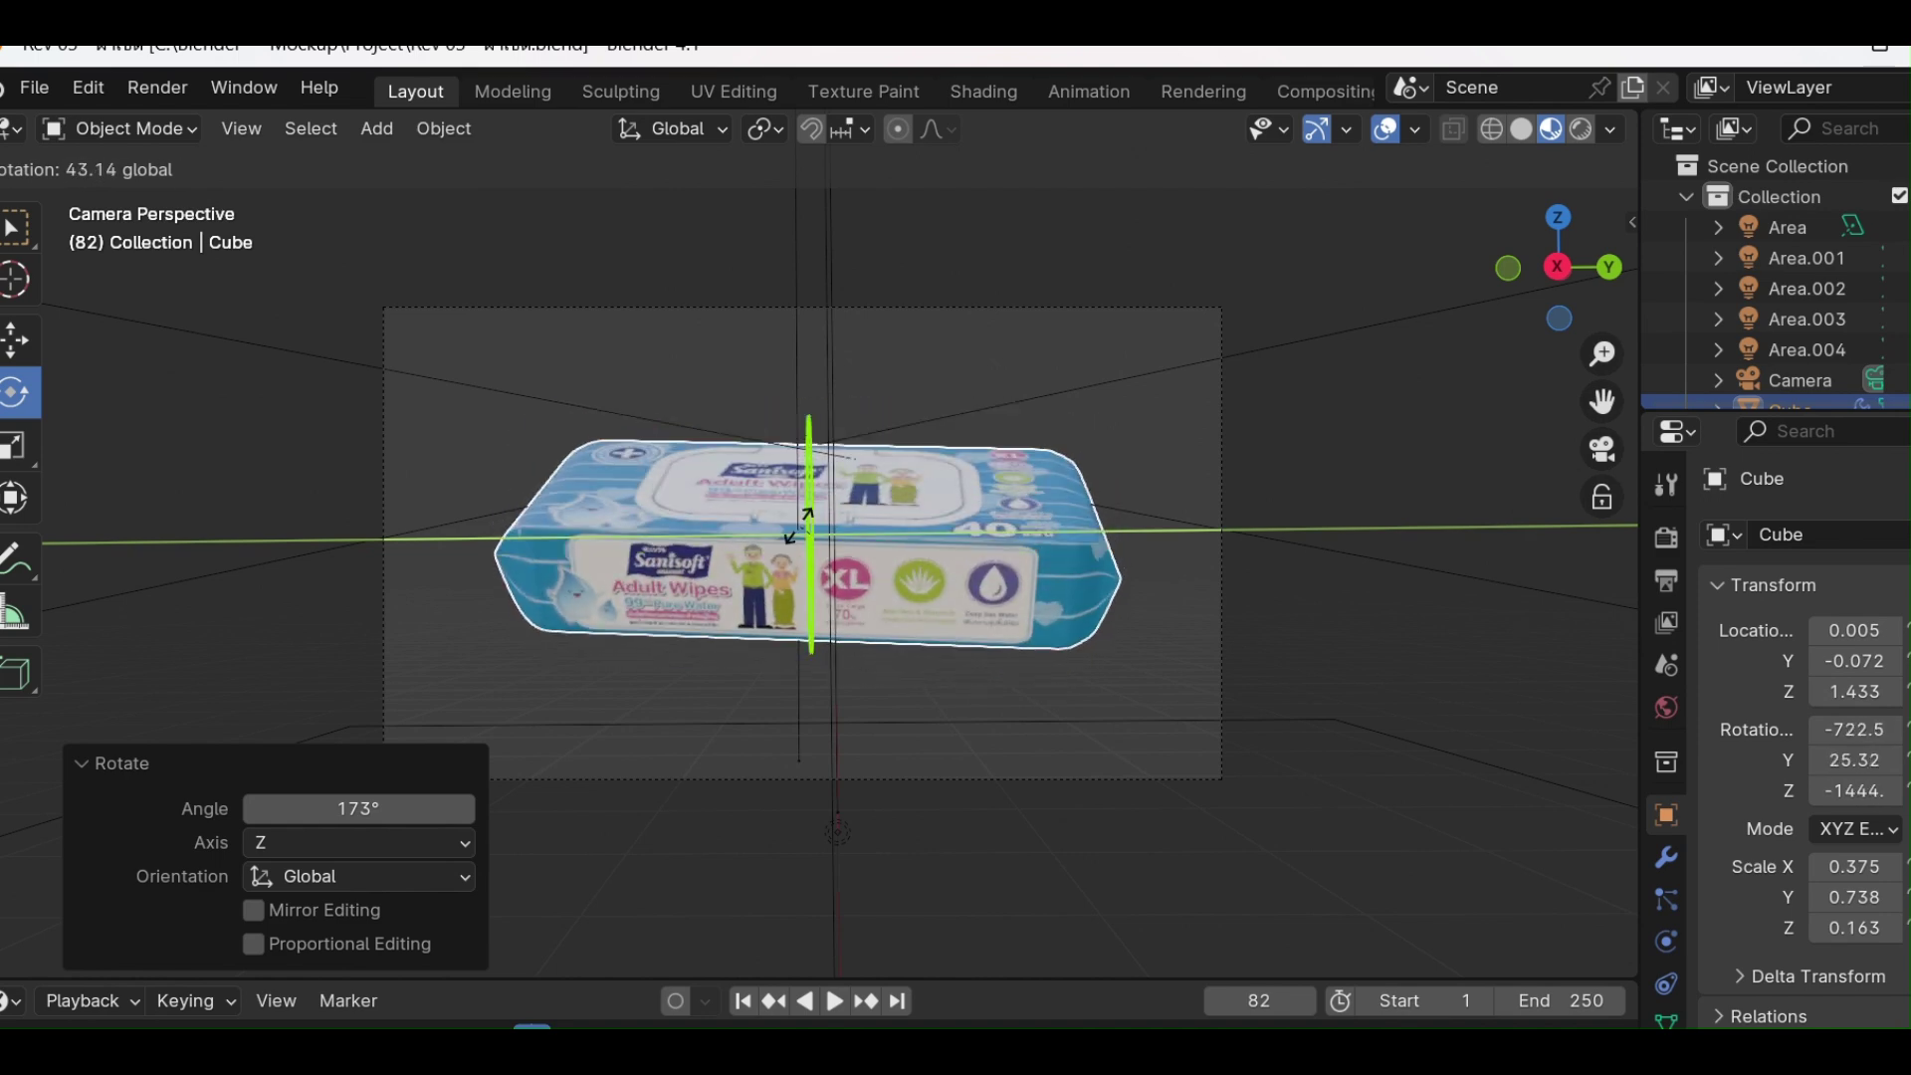
pyautogui.moveTo(806, 537); pyautogui.dragTo(808, 539)
pyautogui.click(1298, 570)
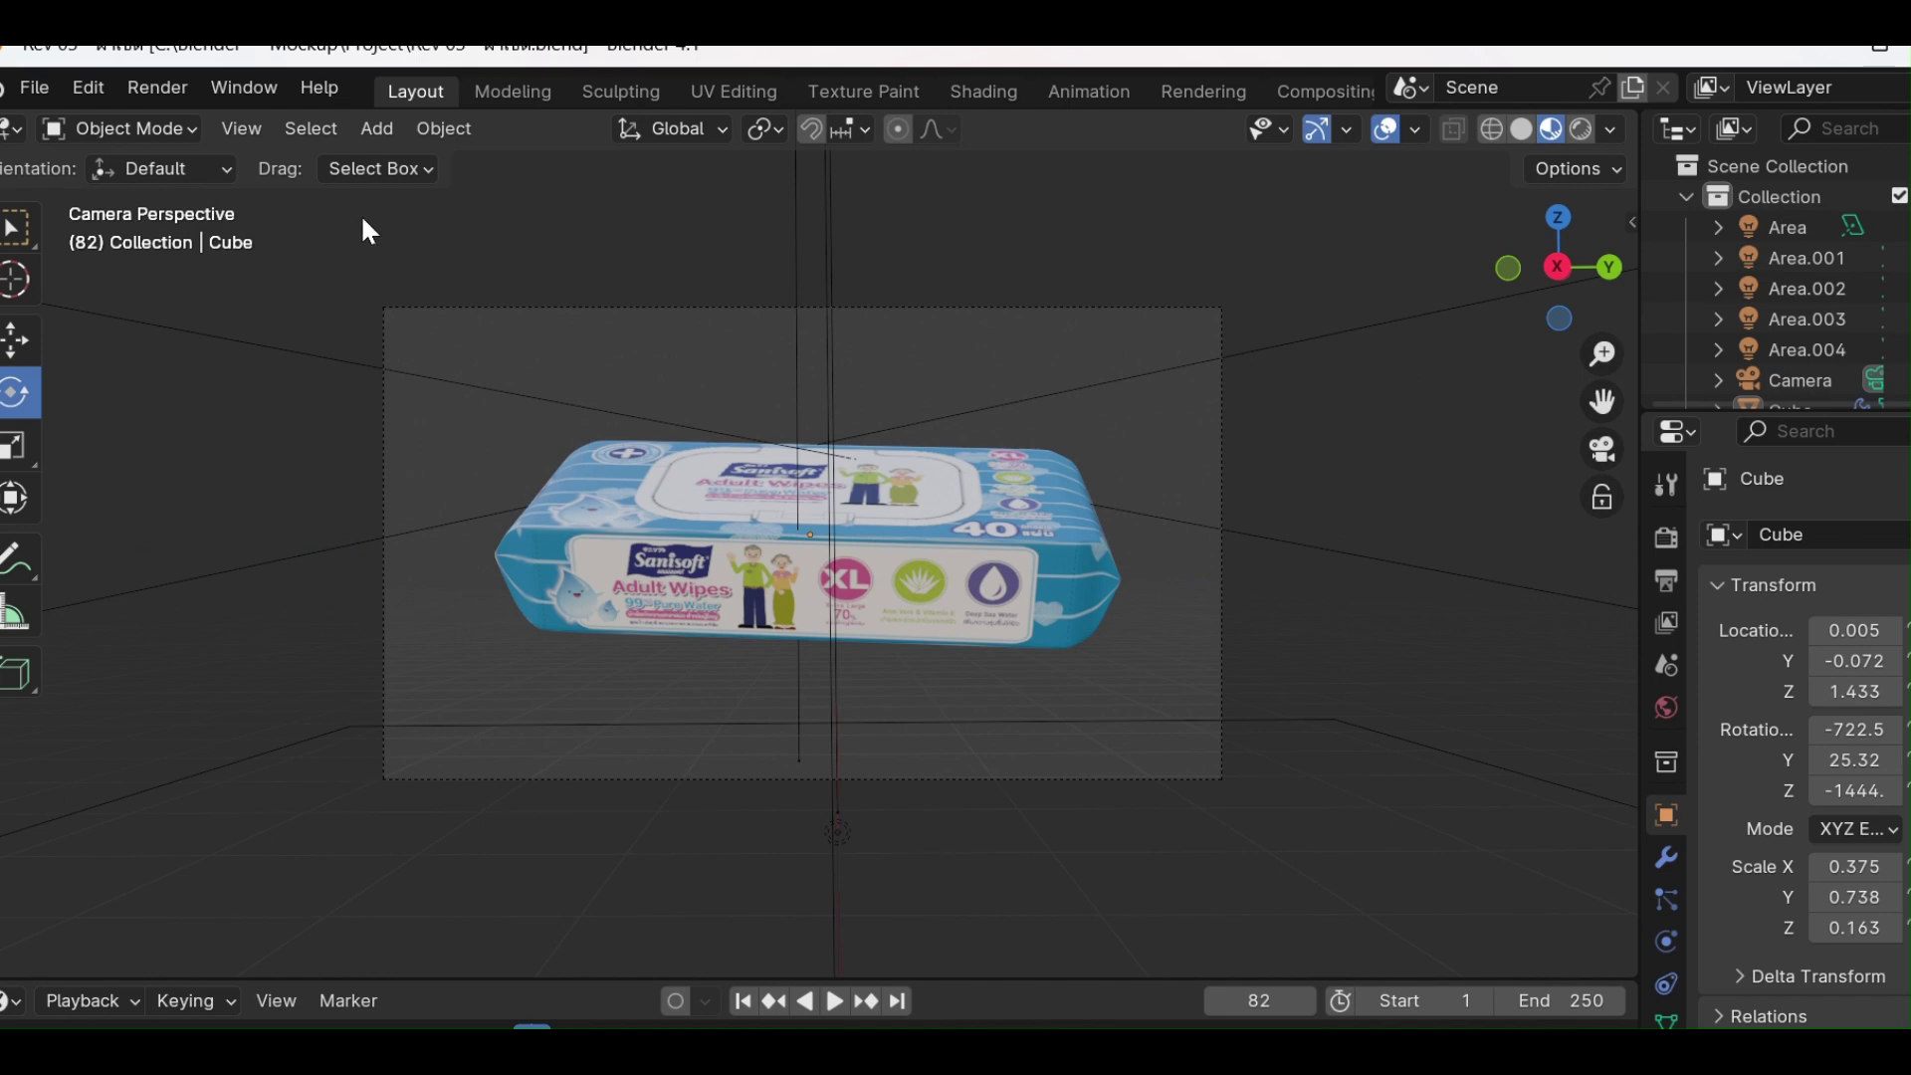
# Render the camera view of the tilted package, save it as 08.png, and close the render window.
pyautogui.click(160, 89)
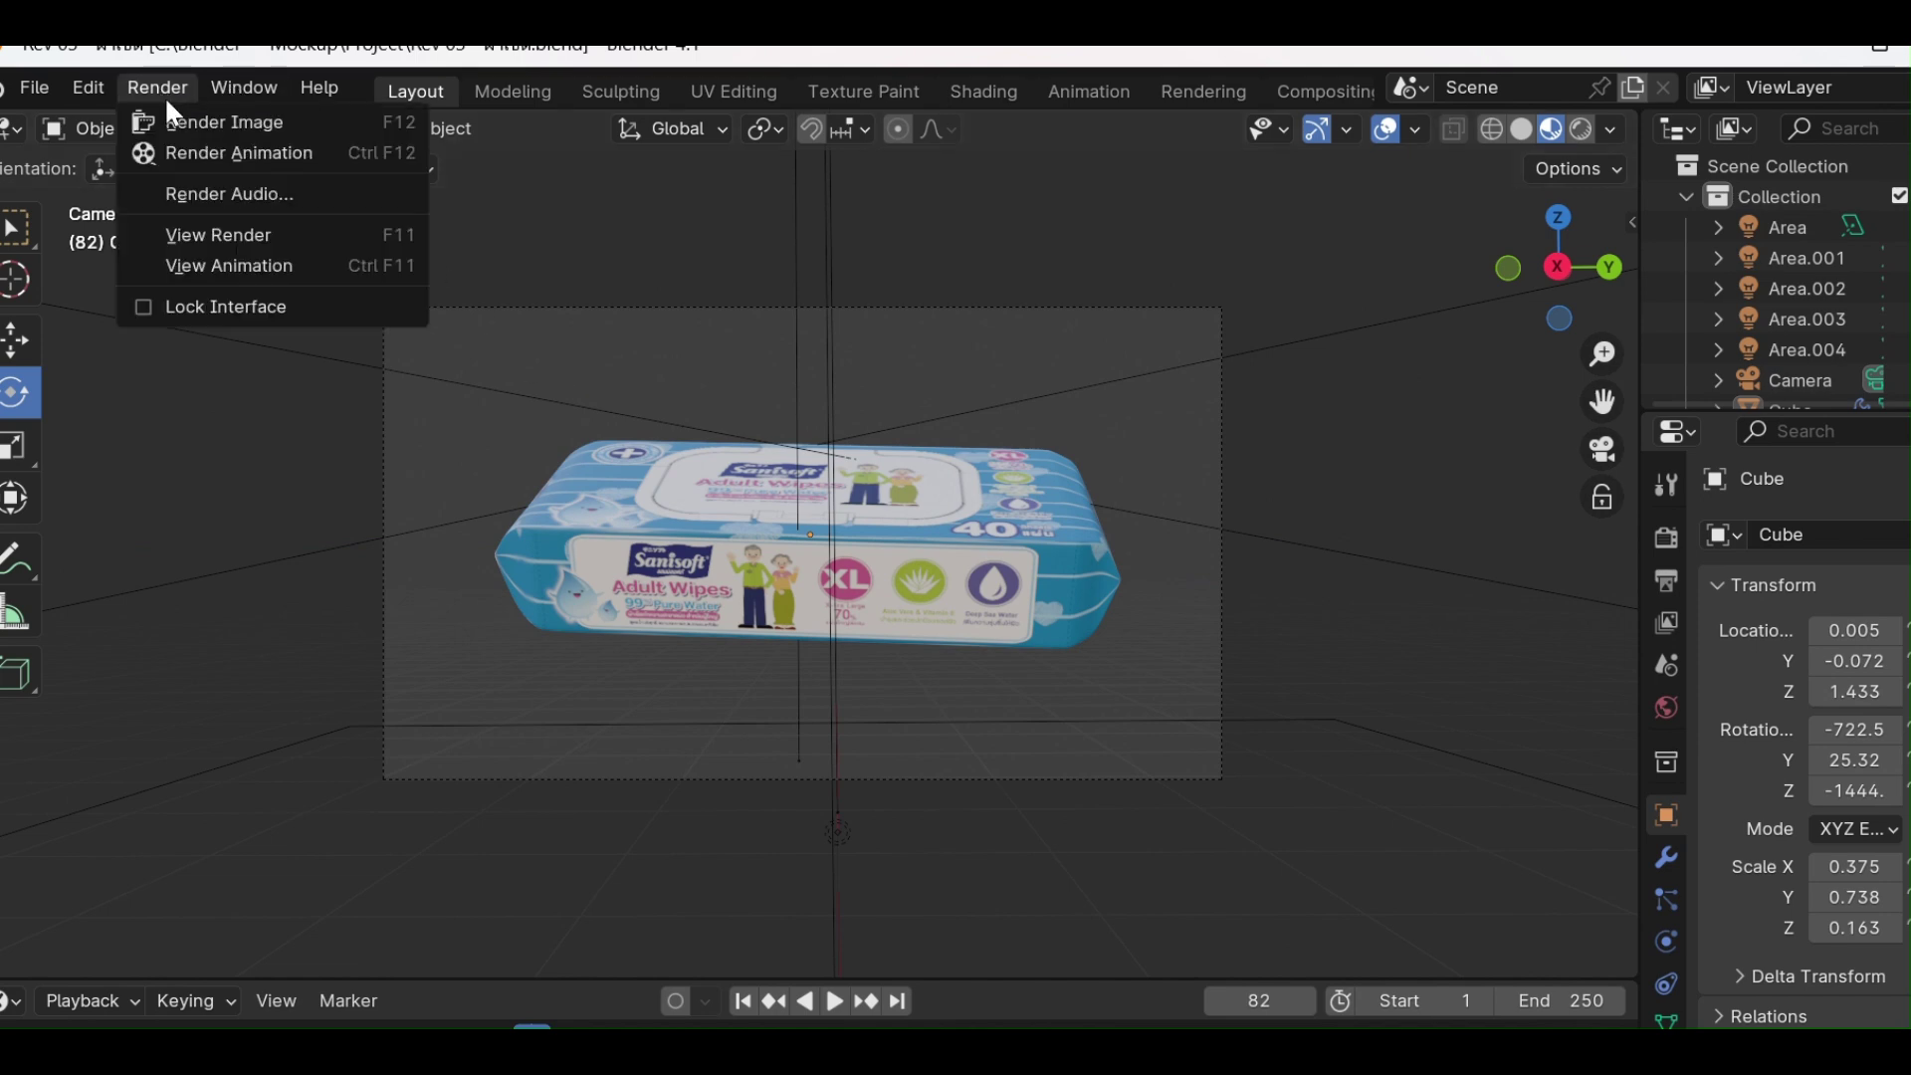
pyautogui.click(200, 120)
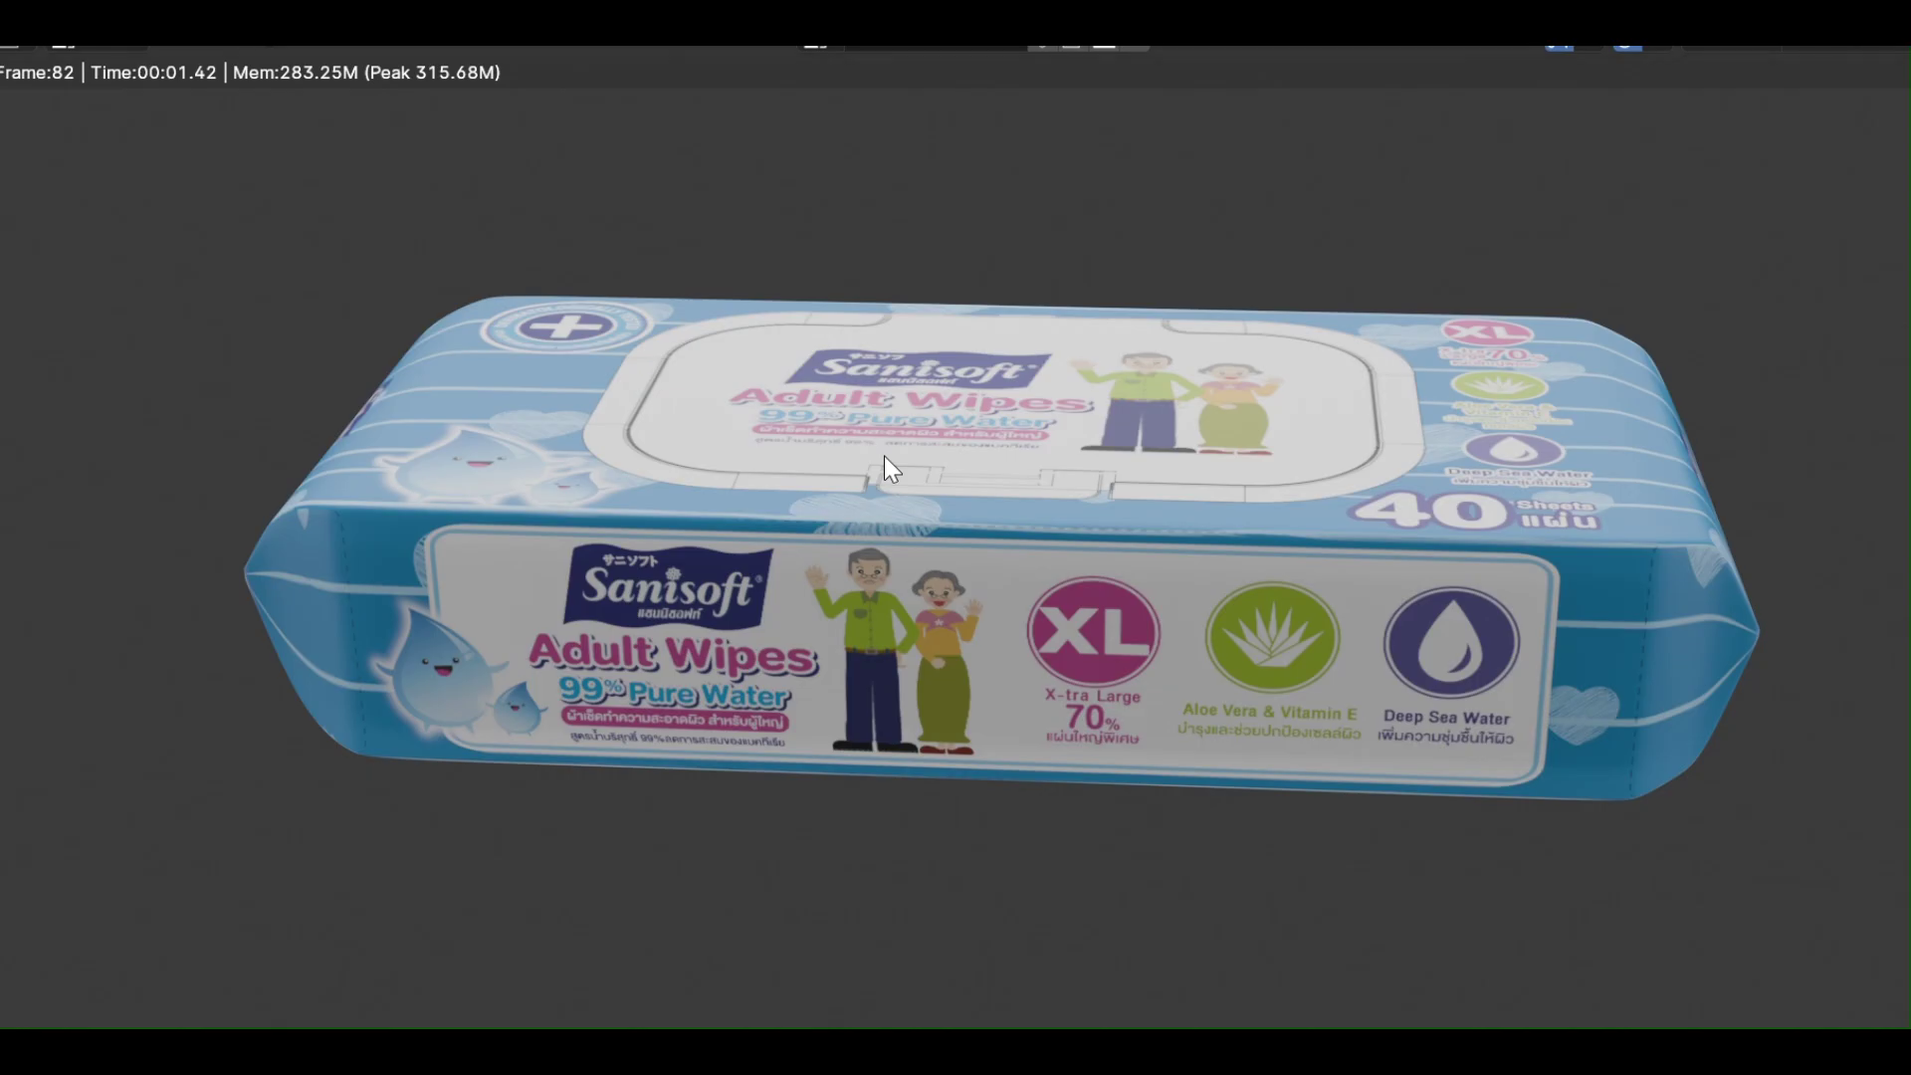
pyautogui.click(256, 40)
pyautogui.click(288, 317)
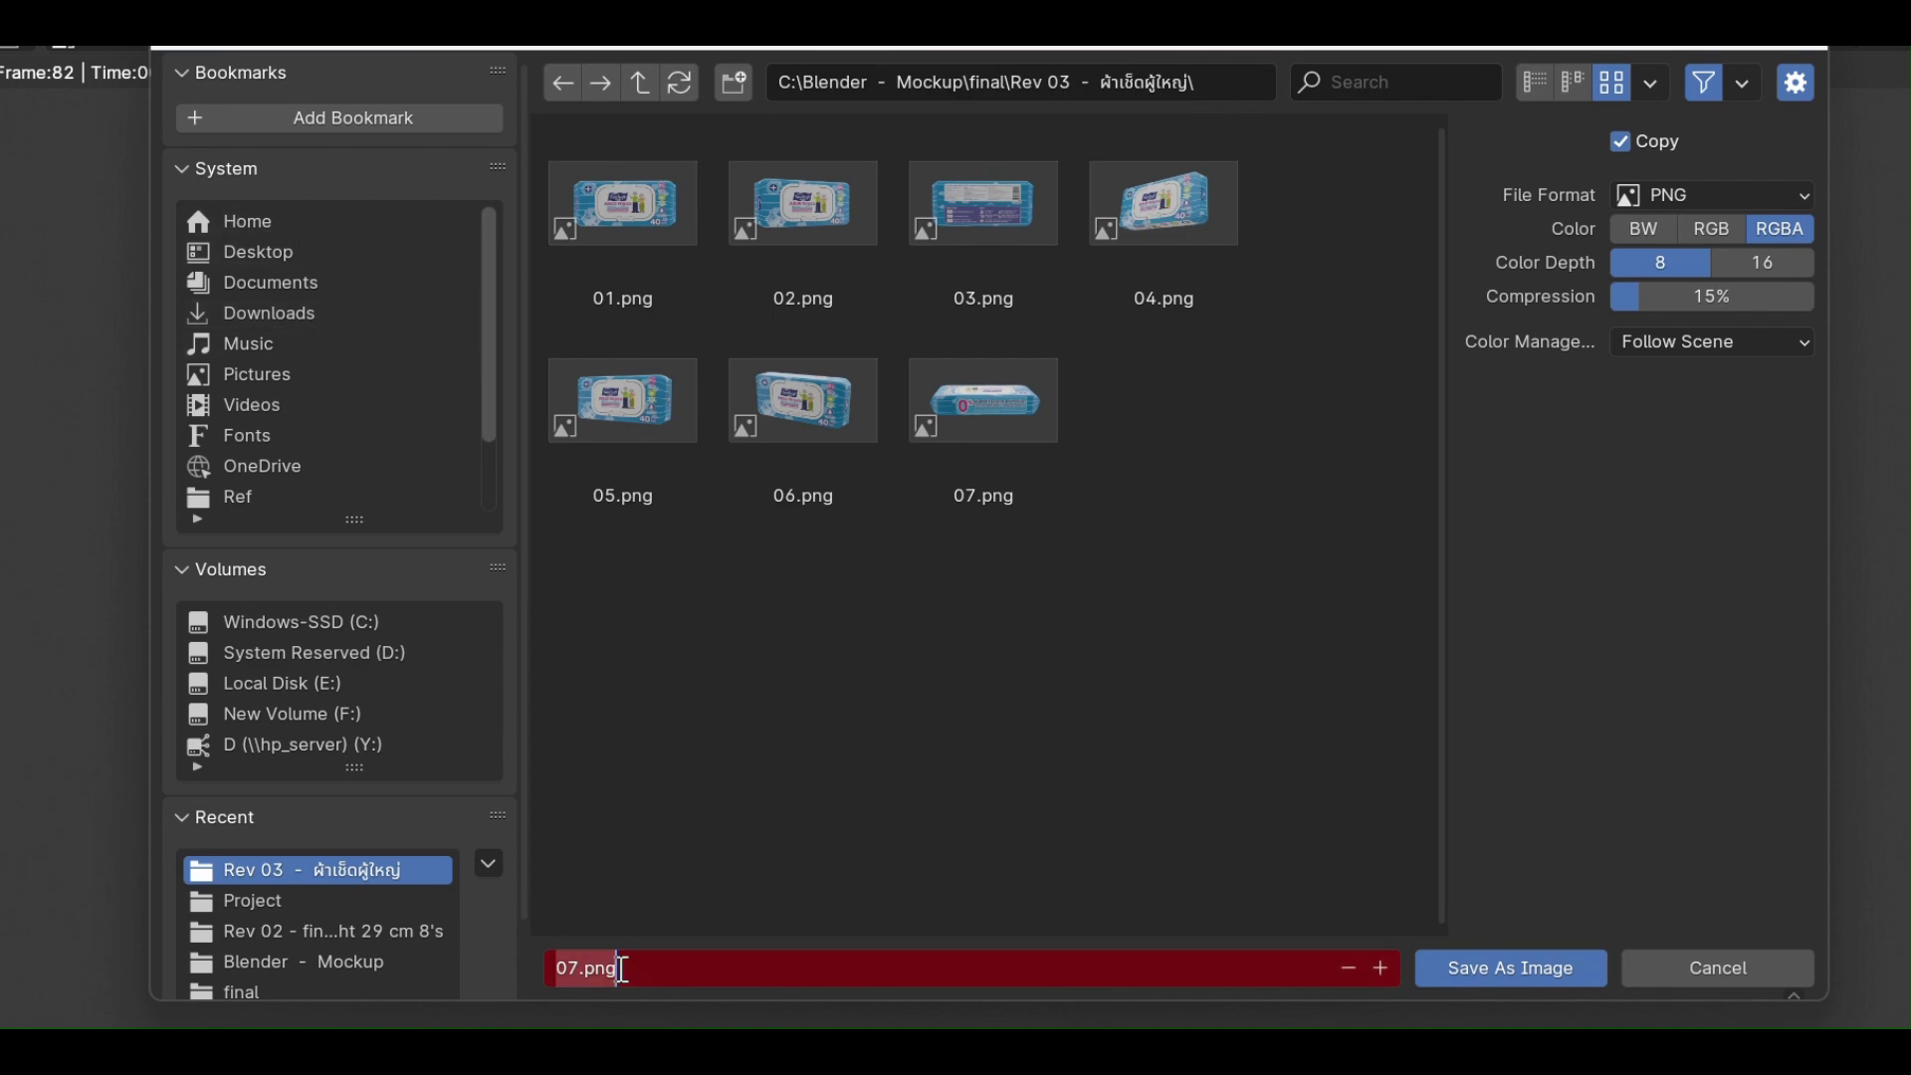
pyautogui.write('08')
pyautogui.press('Return')
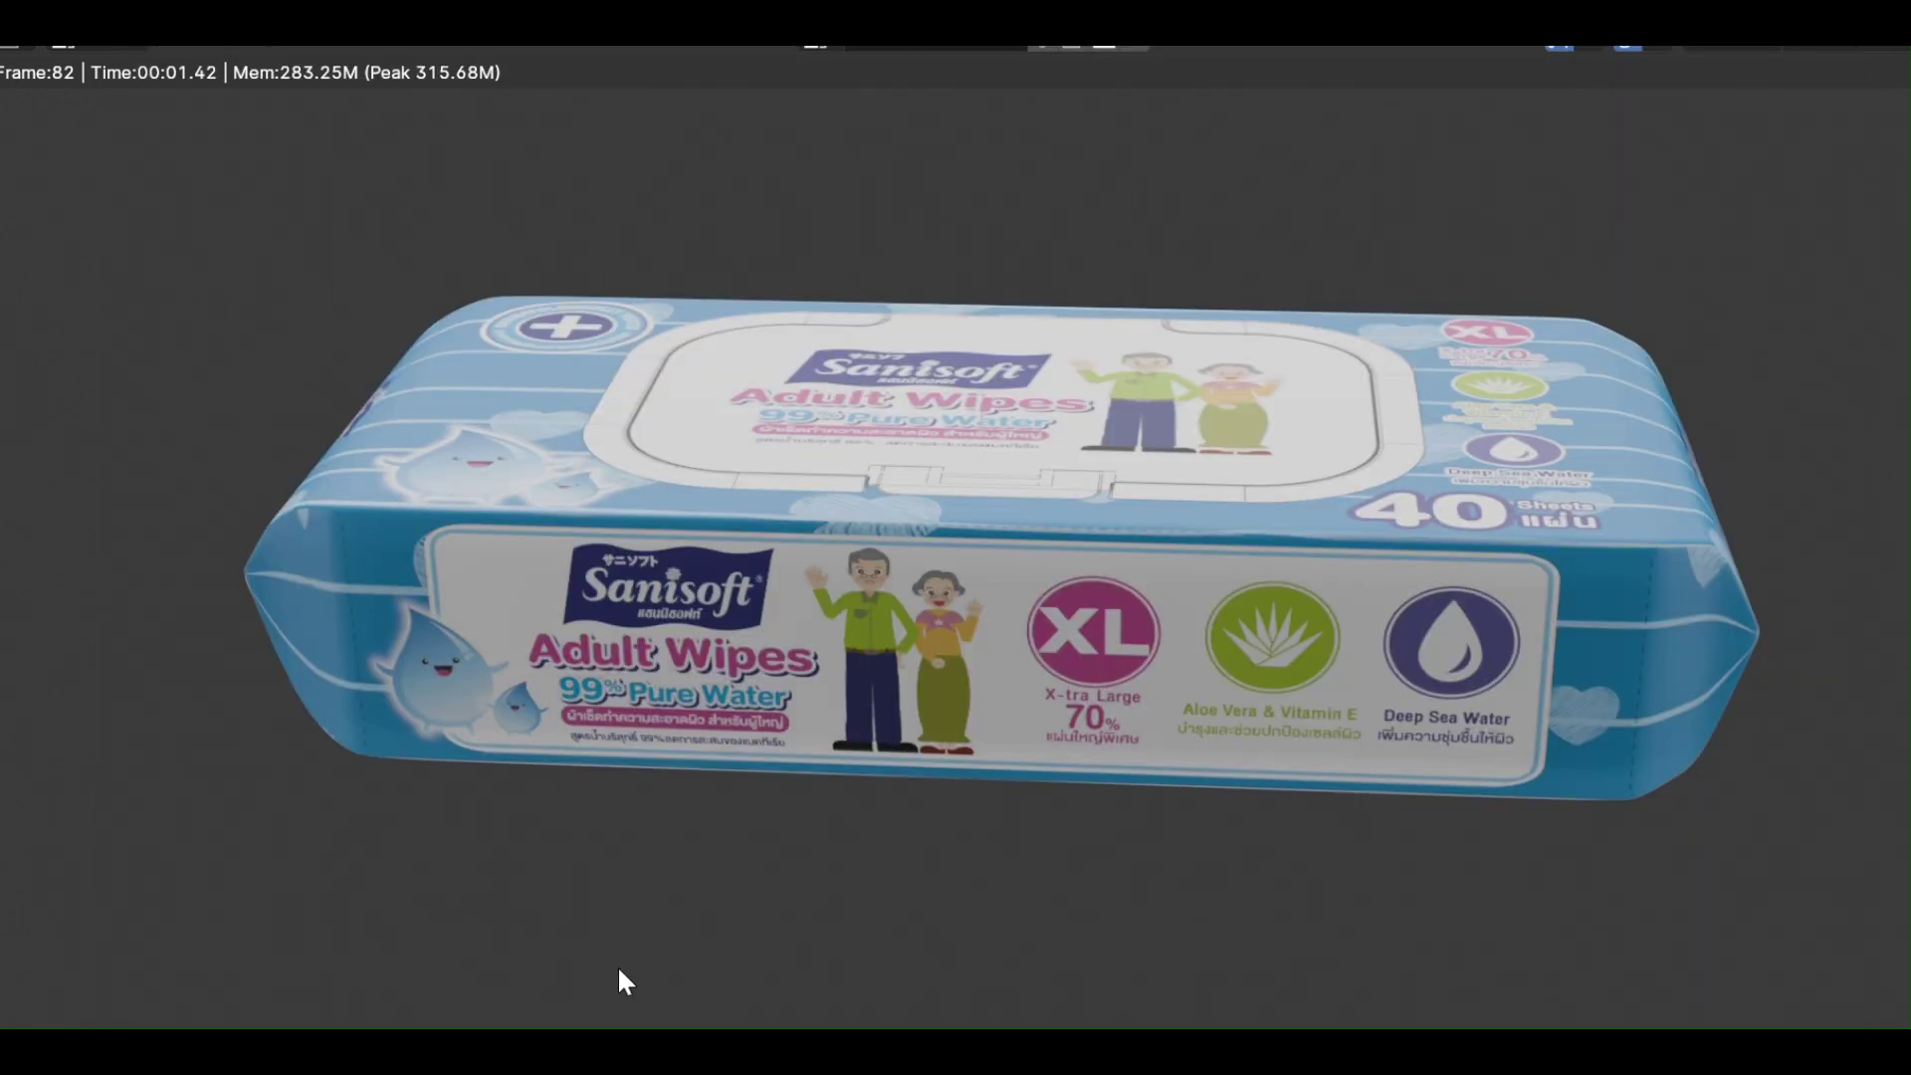
pyautogui.press('Escape')
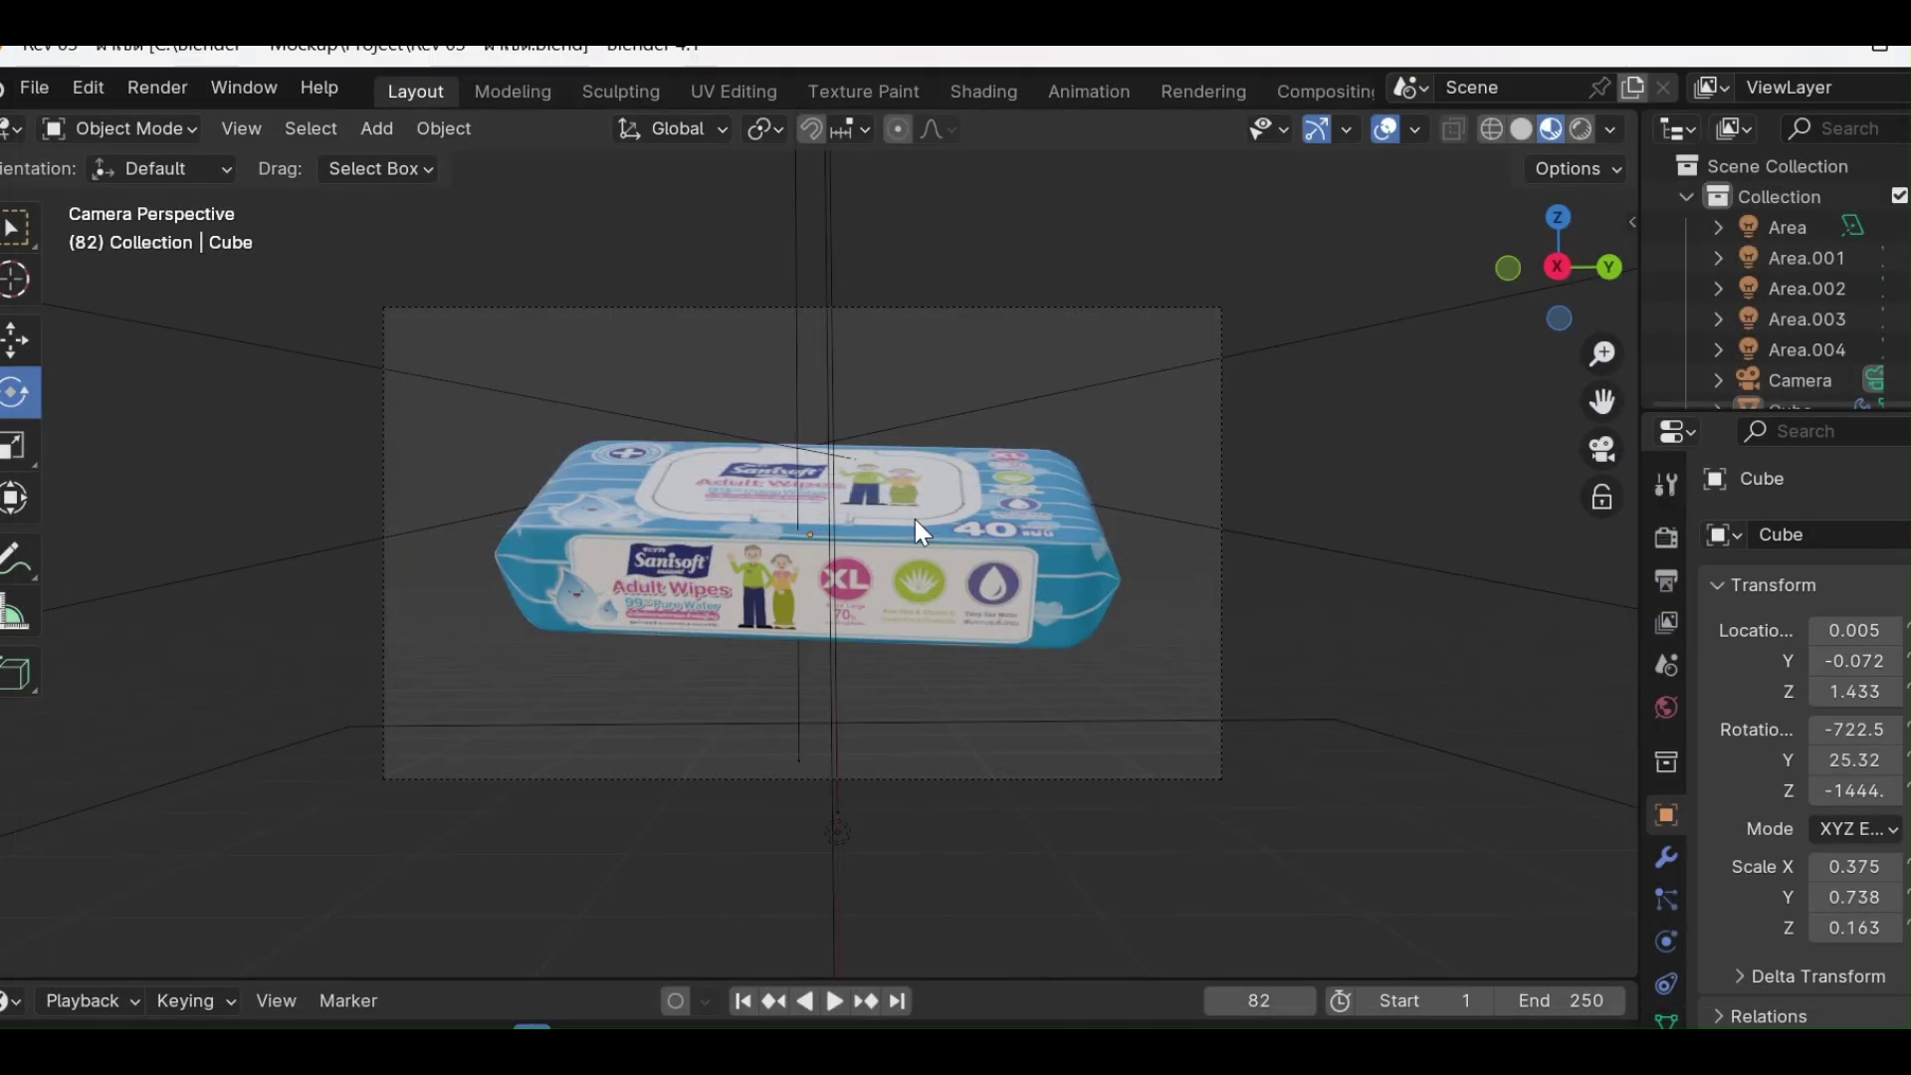
# Select the package and turn it about the vertical axis through four Z rotations.
pyautogui.click(779, 535)
pyautogui.press('r')
pyautogui.press('z')
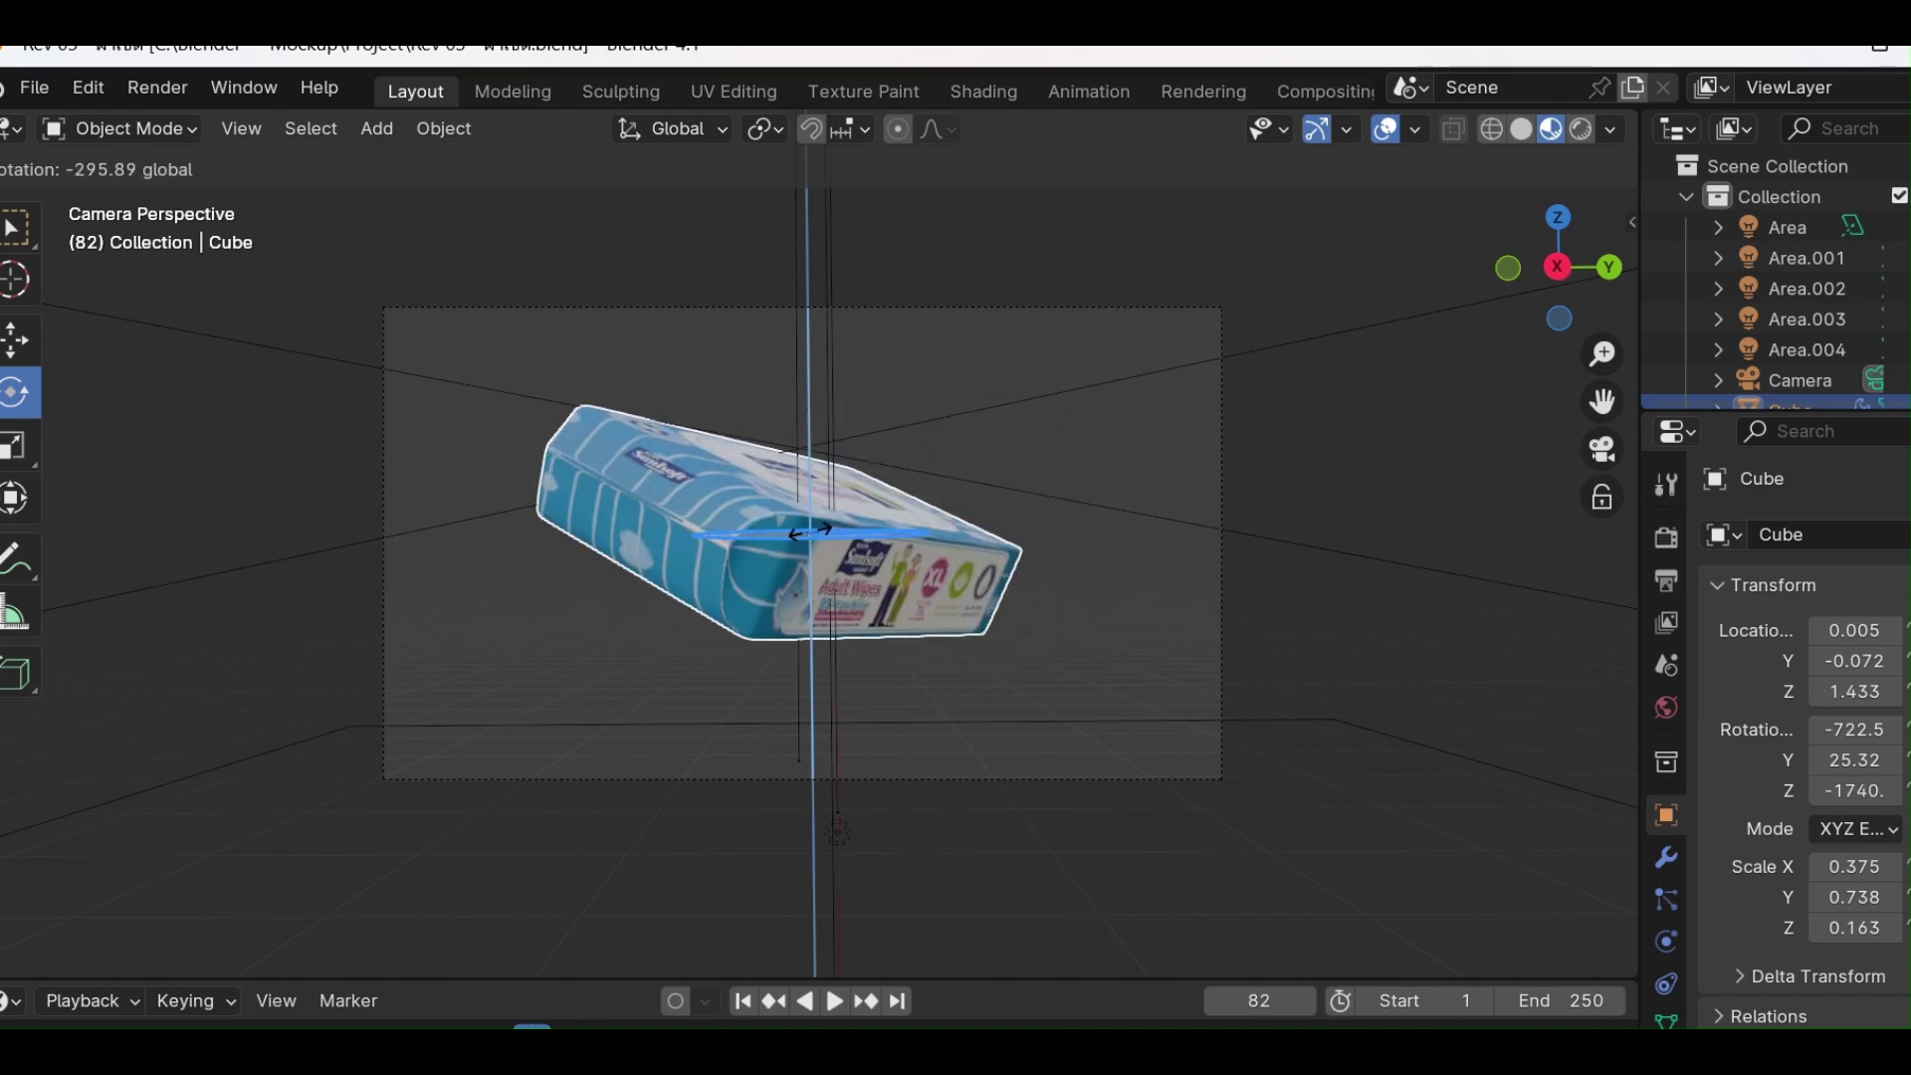
pyautogui.click(985, 532)
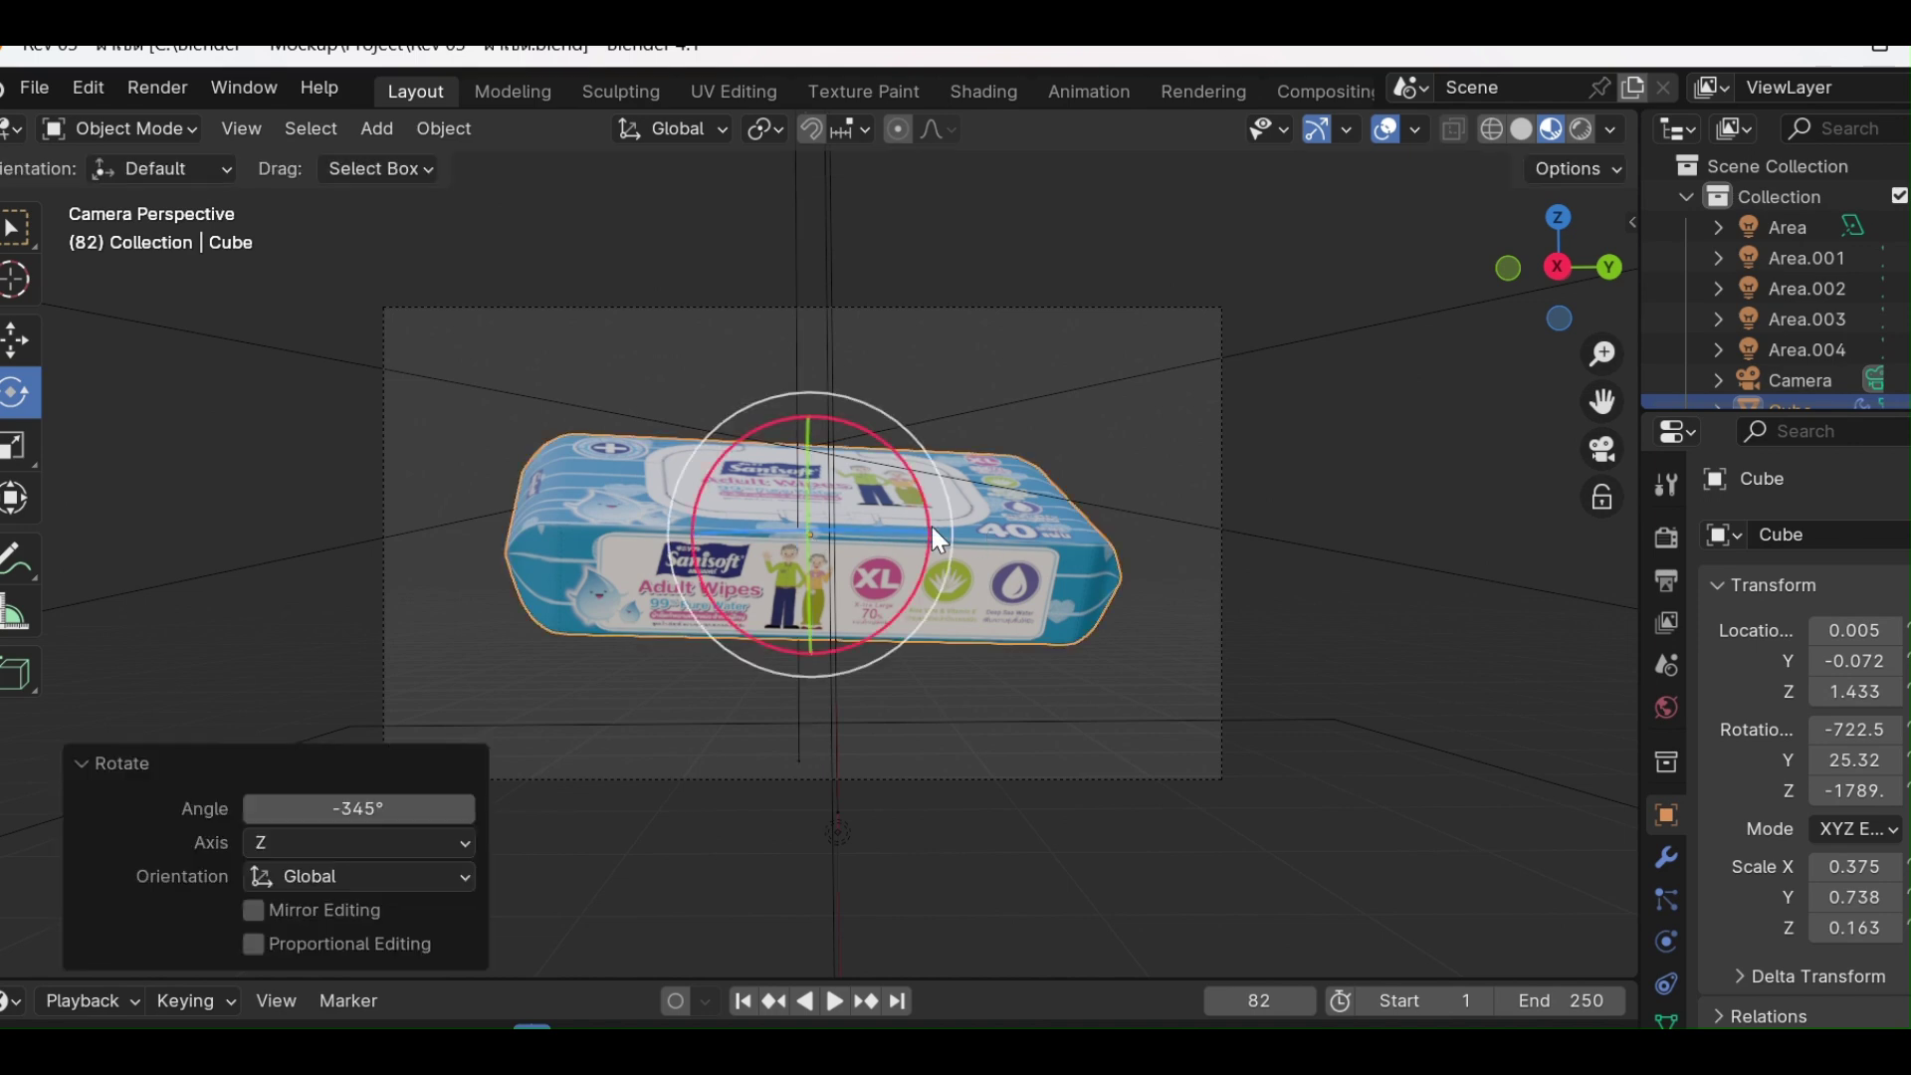
pyautogui.press('r')
pyautogui.press('z')
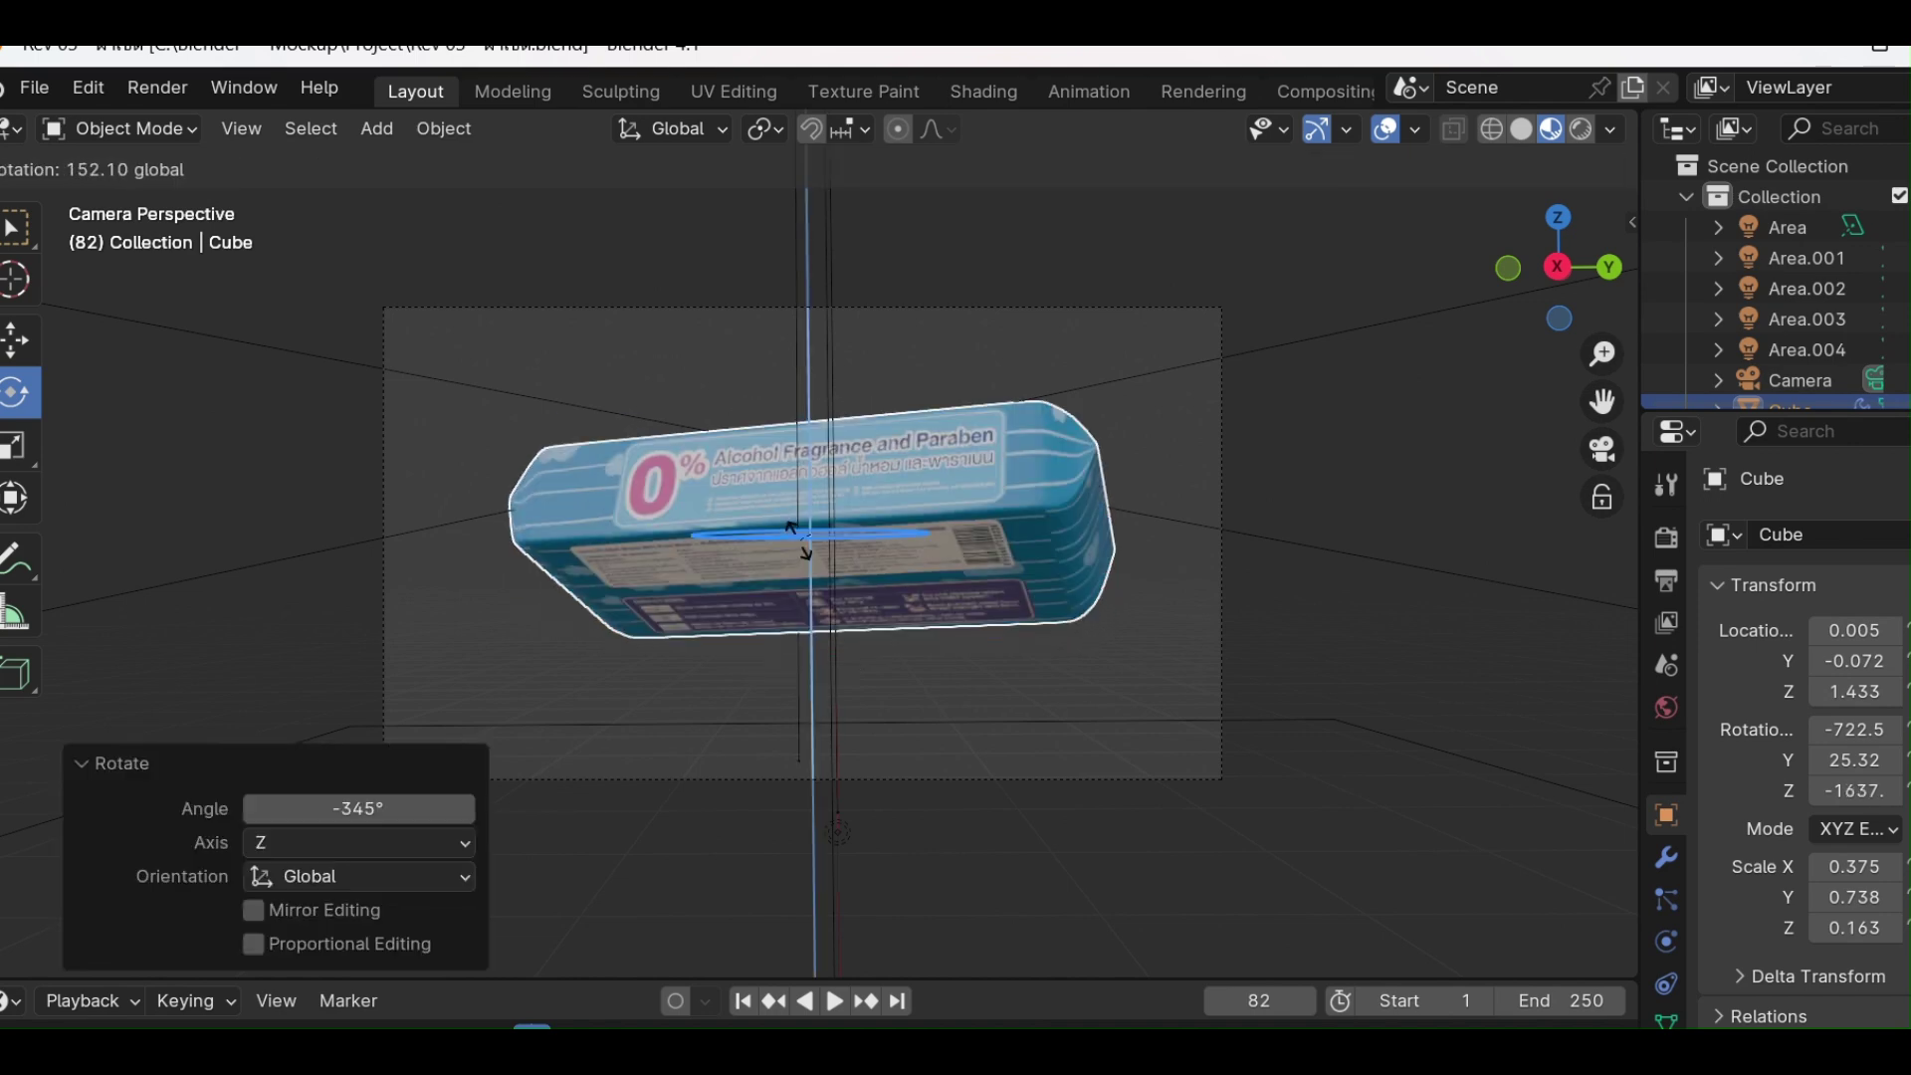
pyautogui.click(921, 530)
pyautogui.press('r')
pyautogui.press('z')
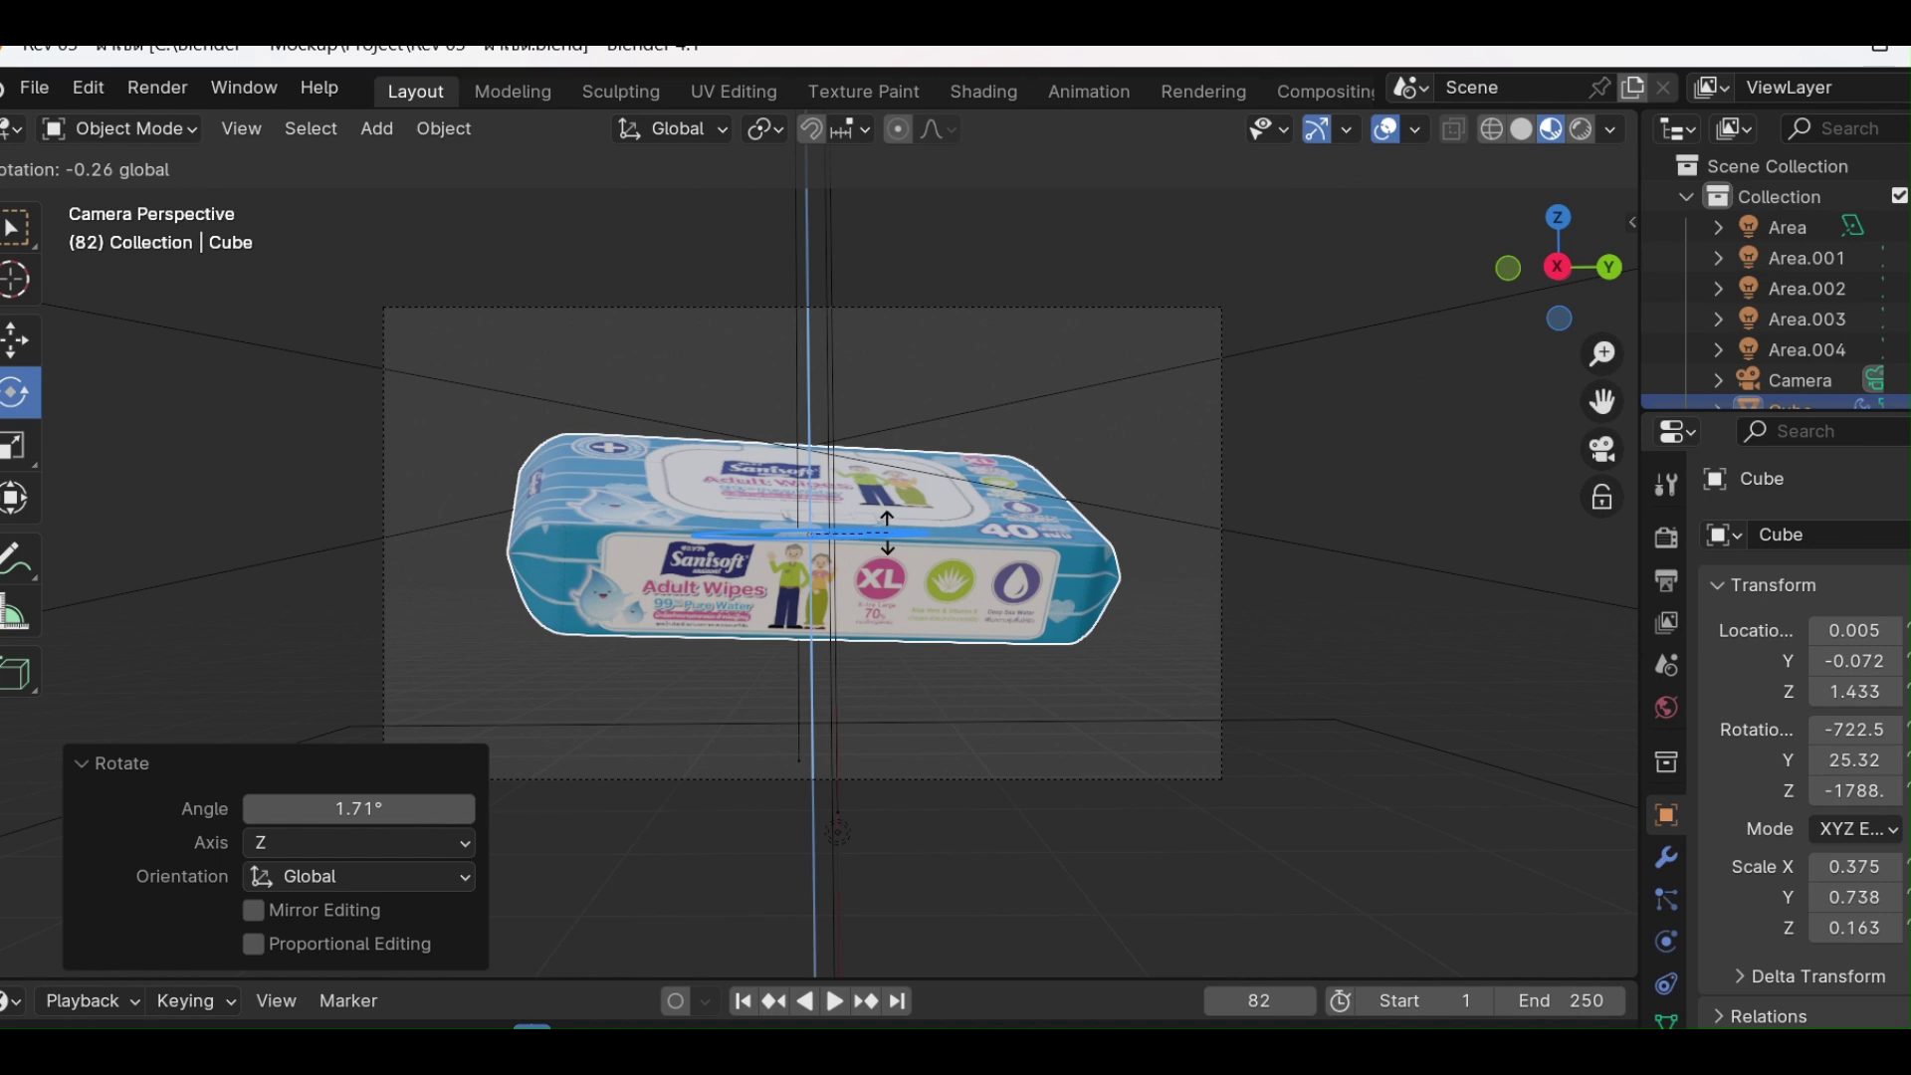
pyautogui.click(755, 523)
pyautogui.press('r')
pyautogui.press('z')
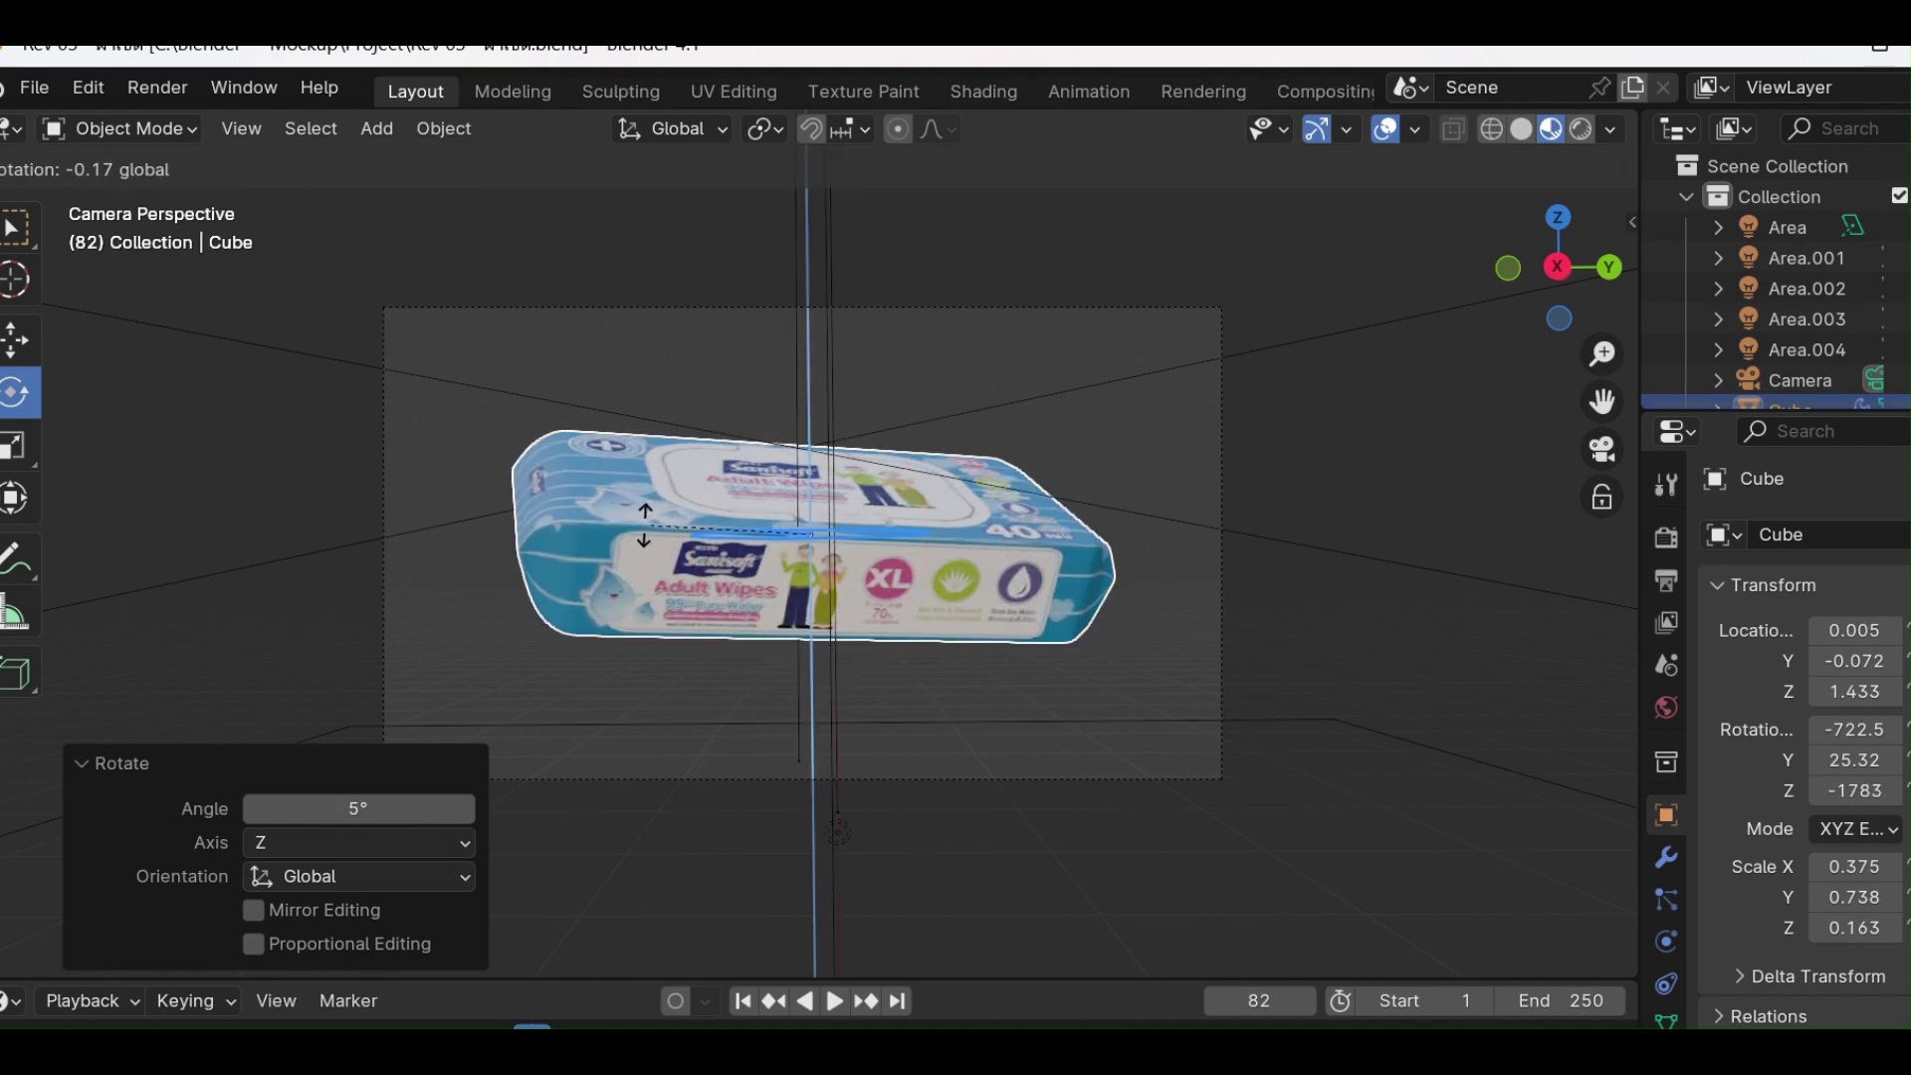
pyautogui.click(645, 526)
# Tilt and trackball-tumble the package lid-up toward the camera, then nudge it within frame.
pyautogui.press('r')
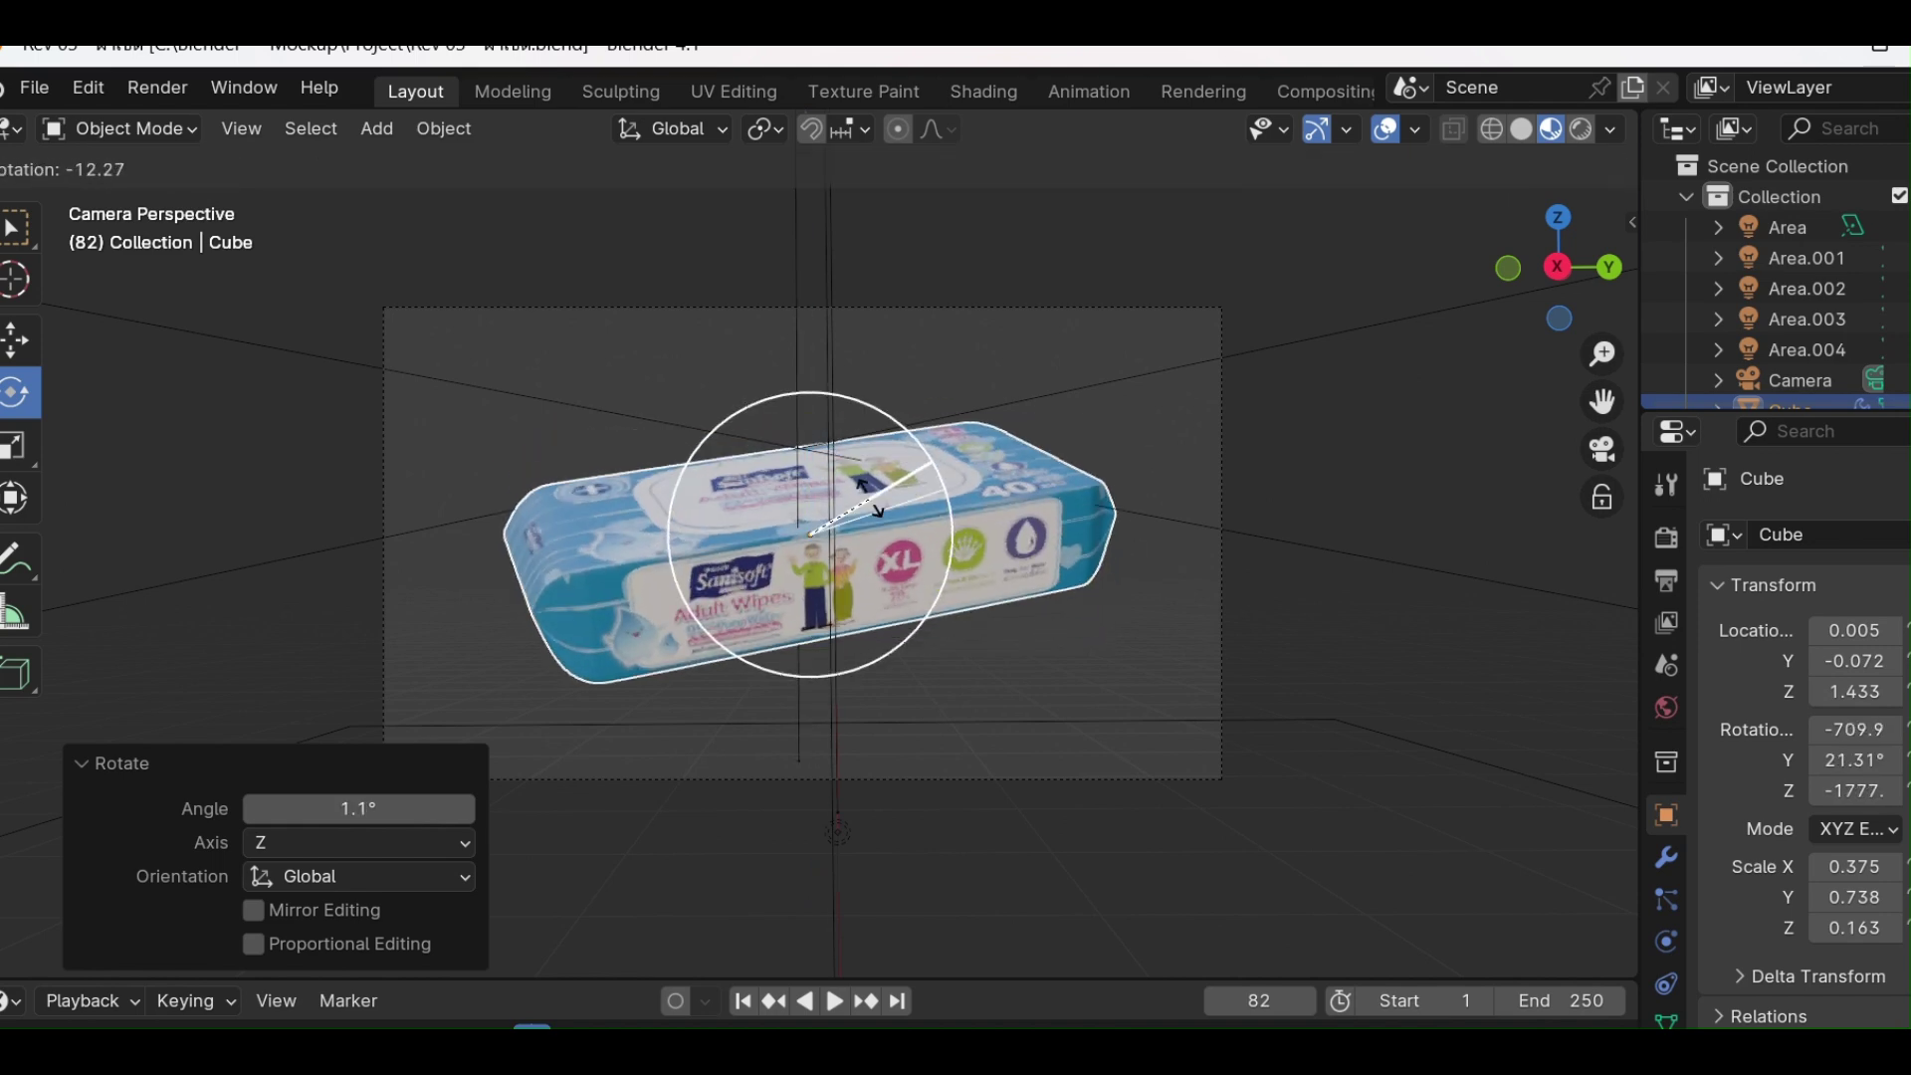
pyautogui.click(874, 508)
pyautogui.press('r')
pyautogui.press('r')
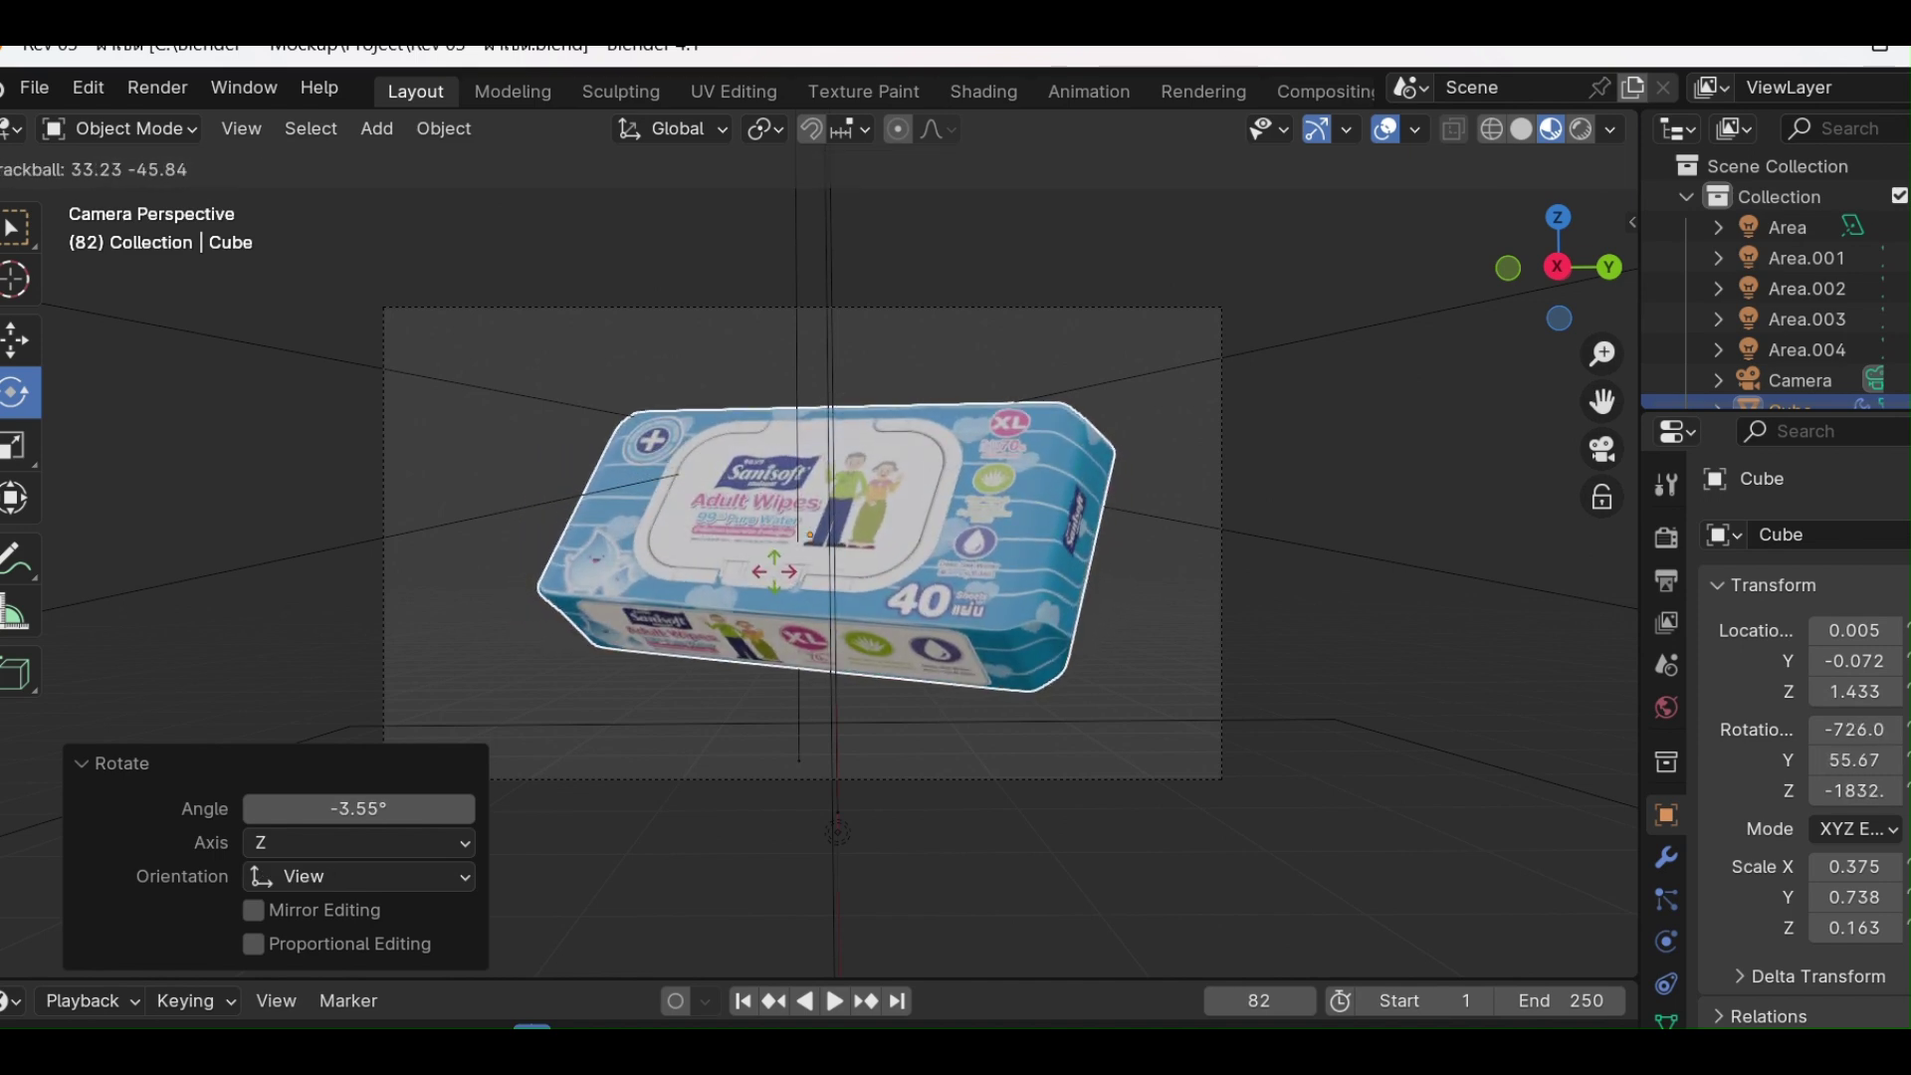
pyautogui.click(796, 546)
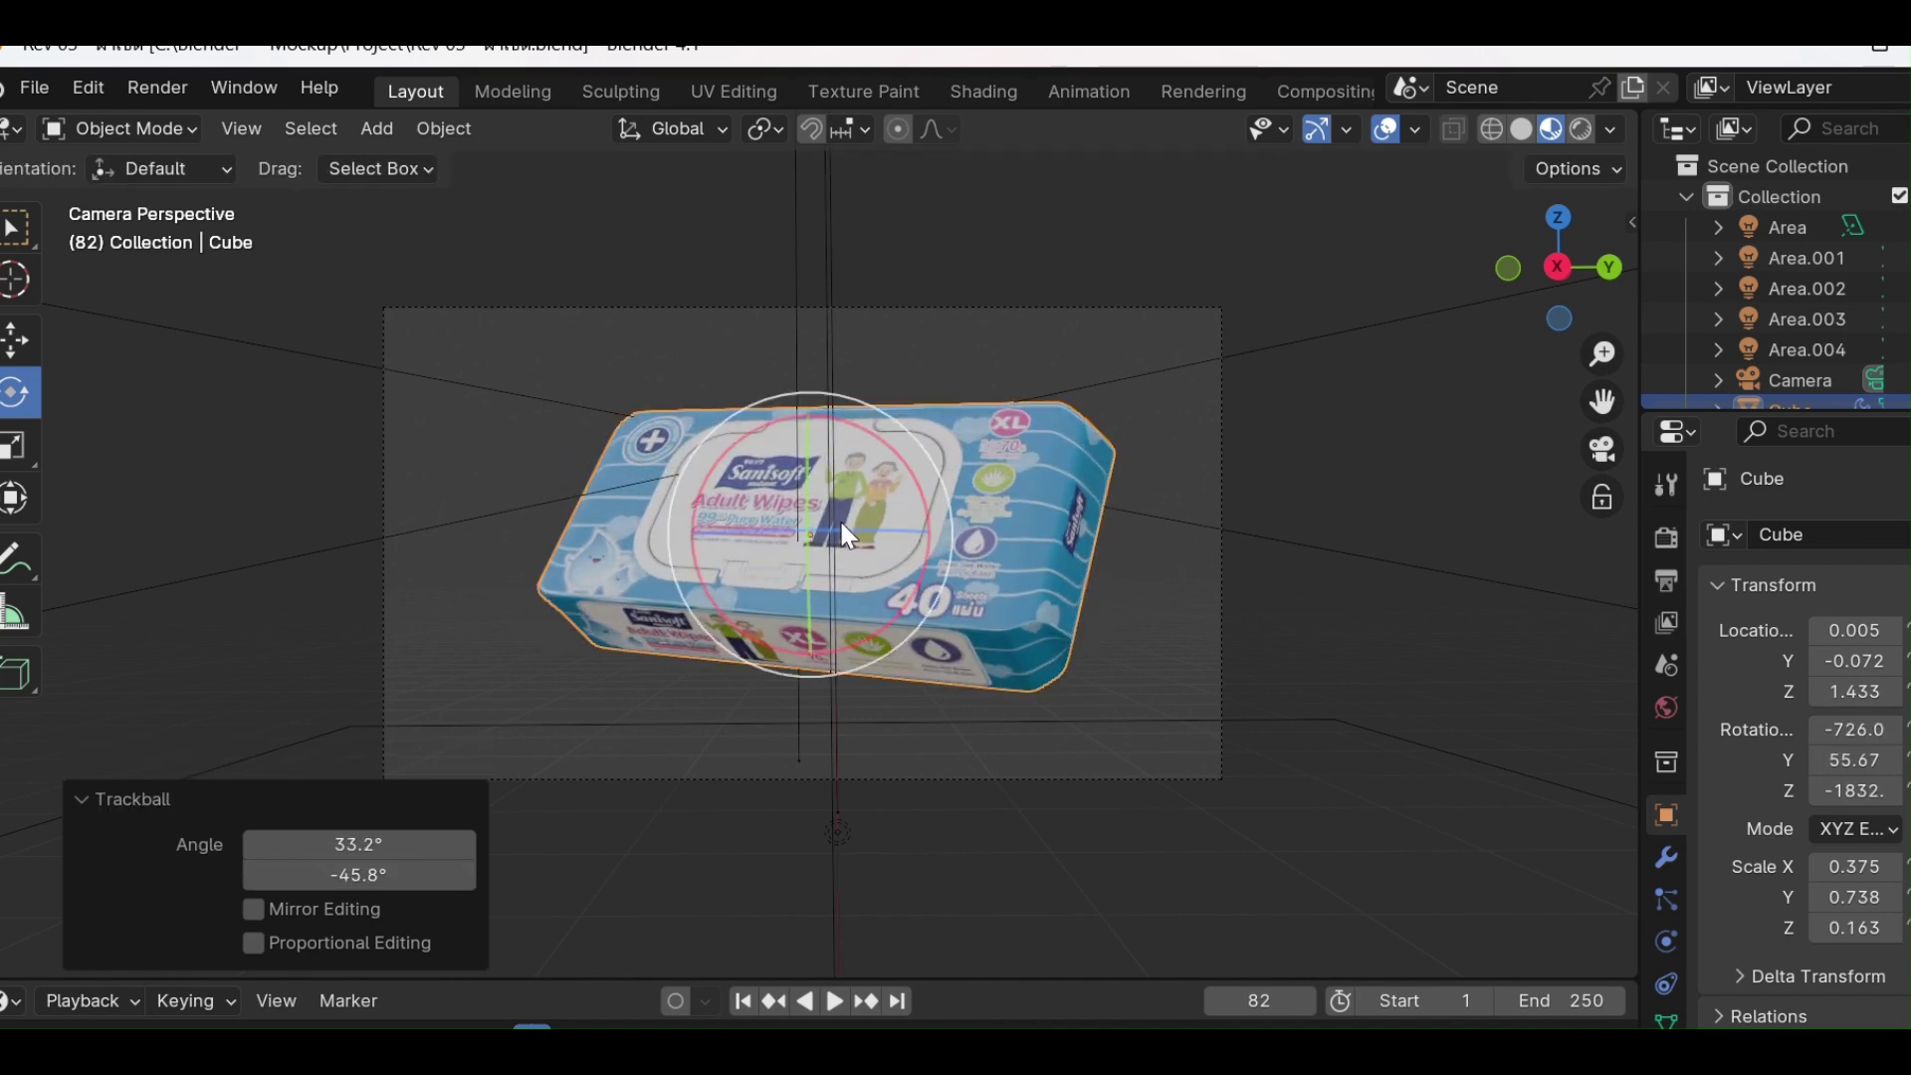
pyautogui.press('g')
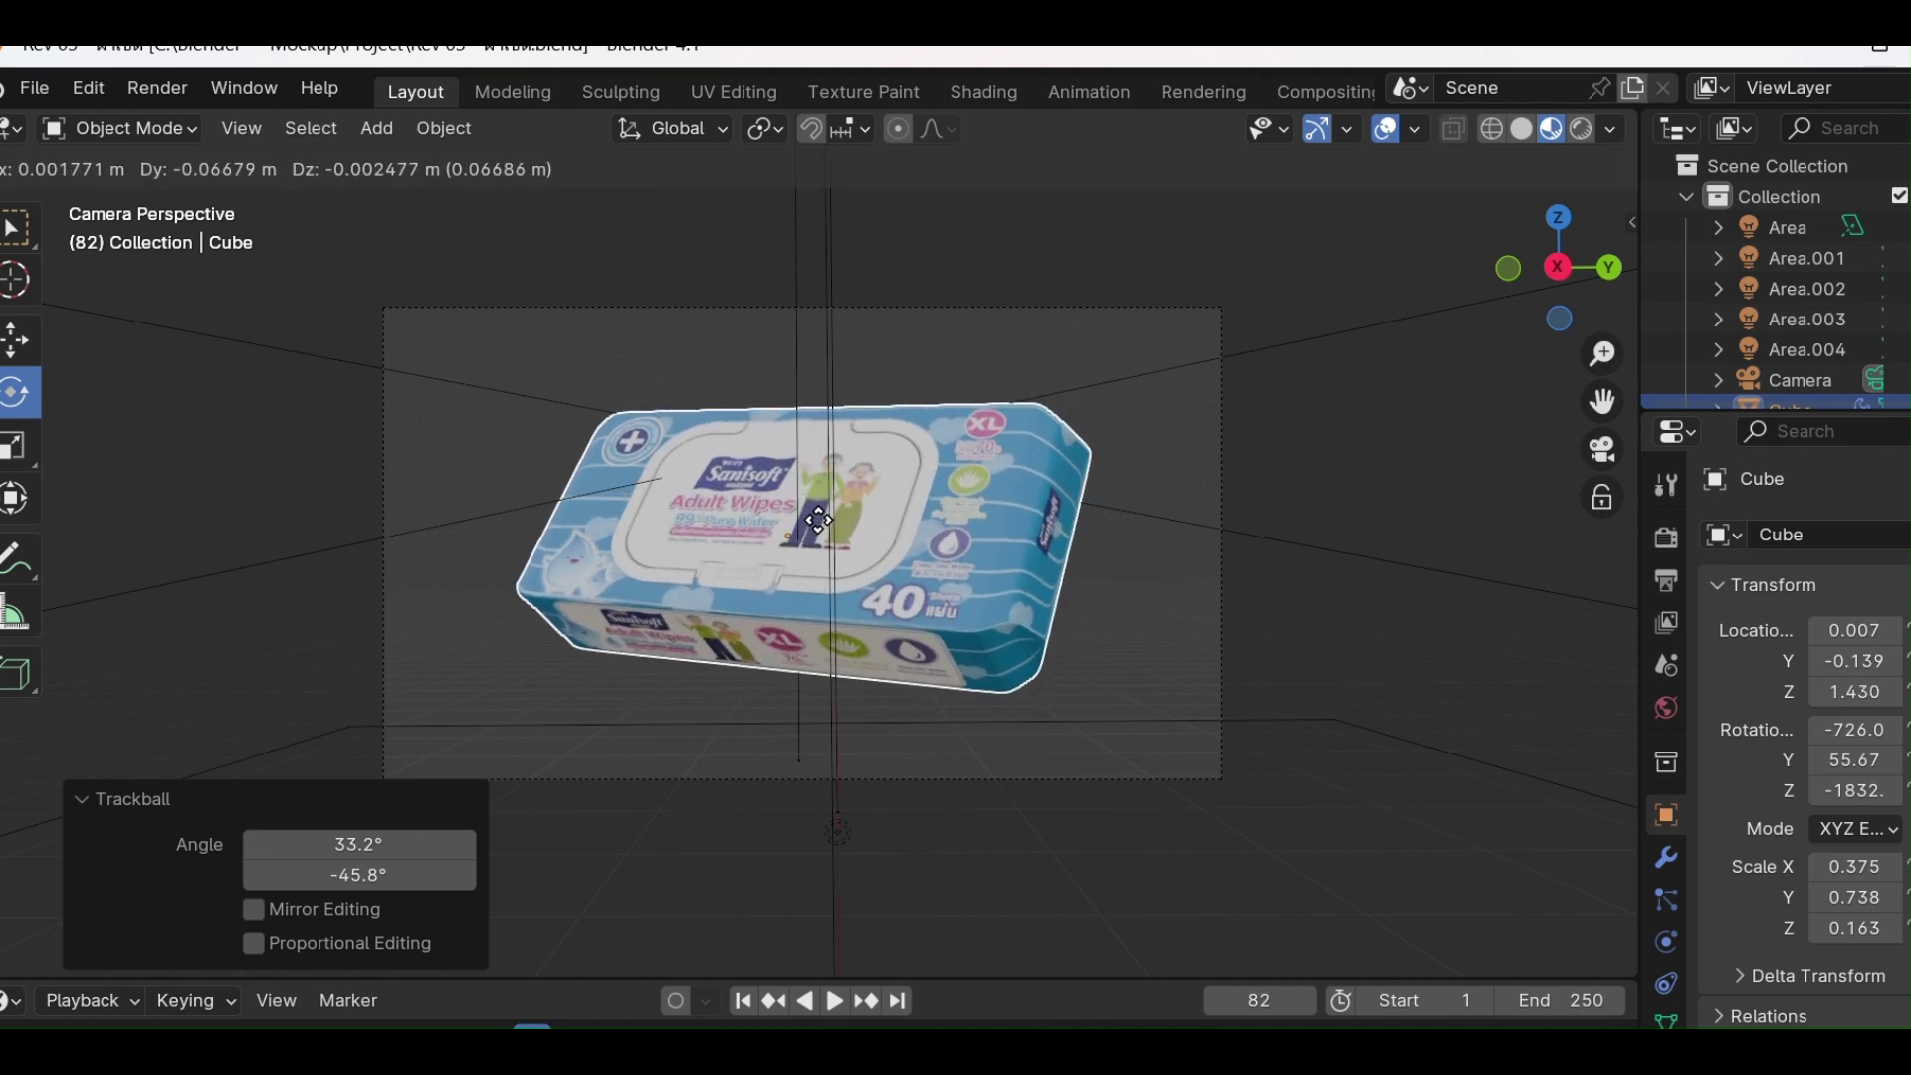
pyautogui.click(818, 518)
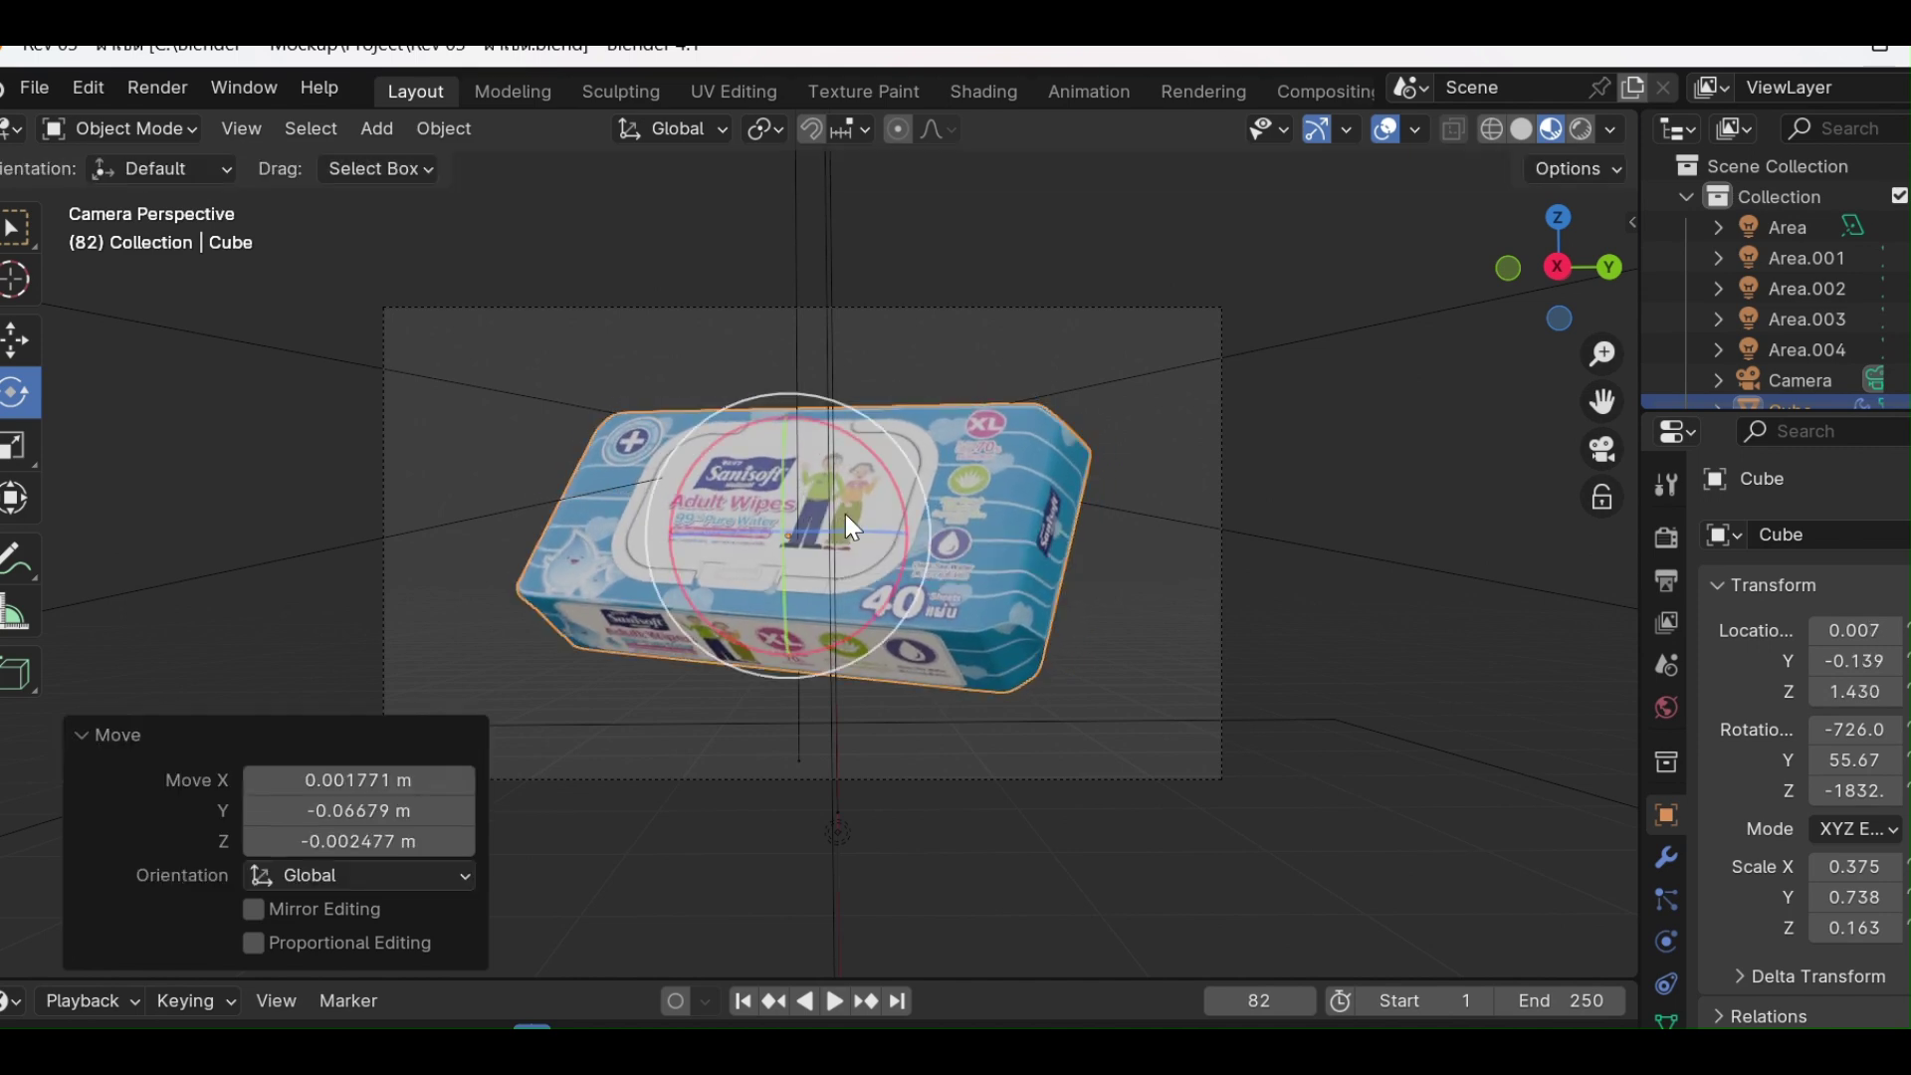
pyautogui.click(1101, 390)
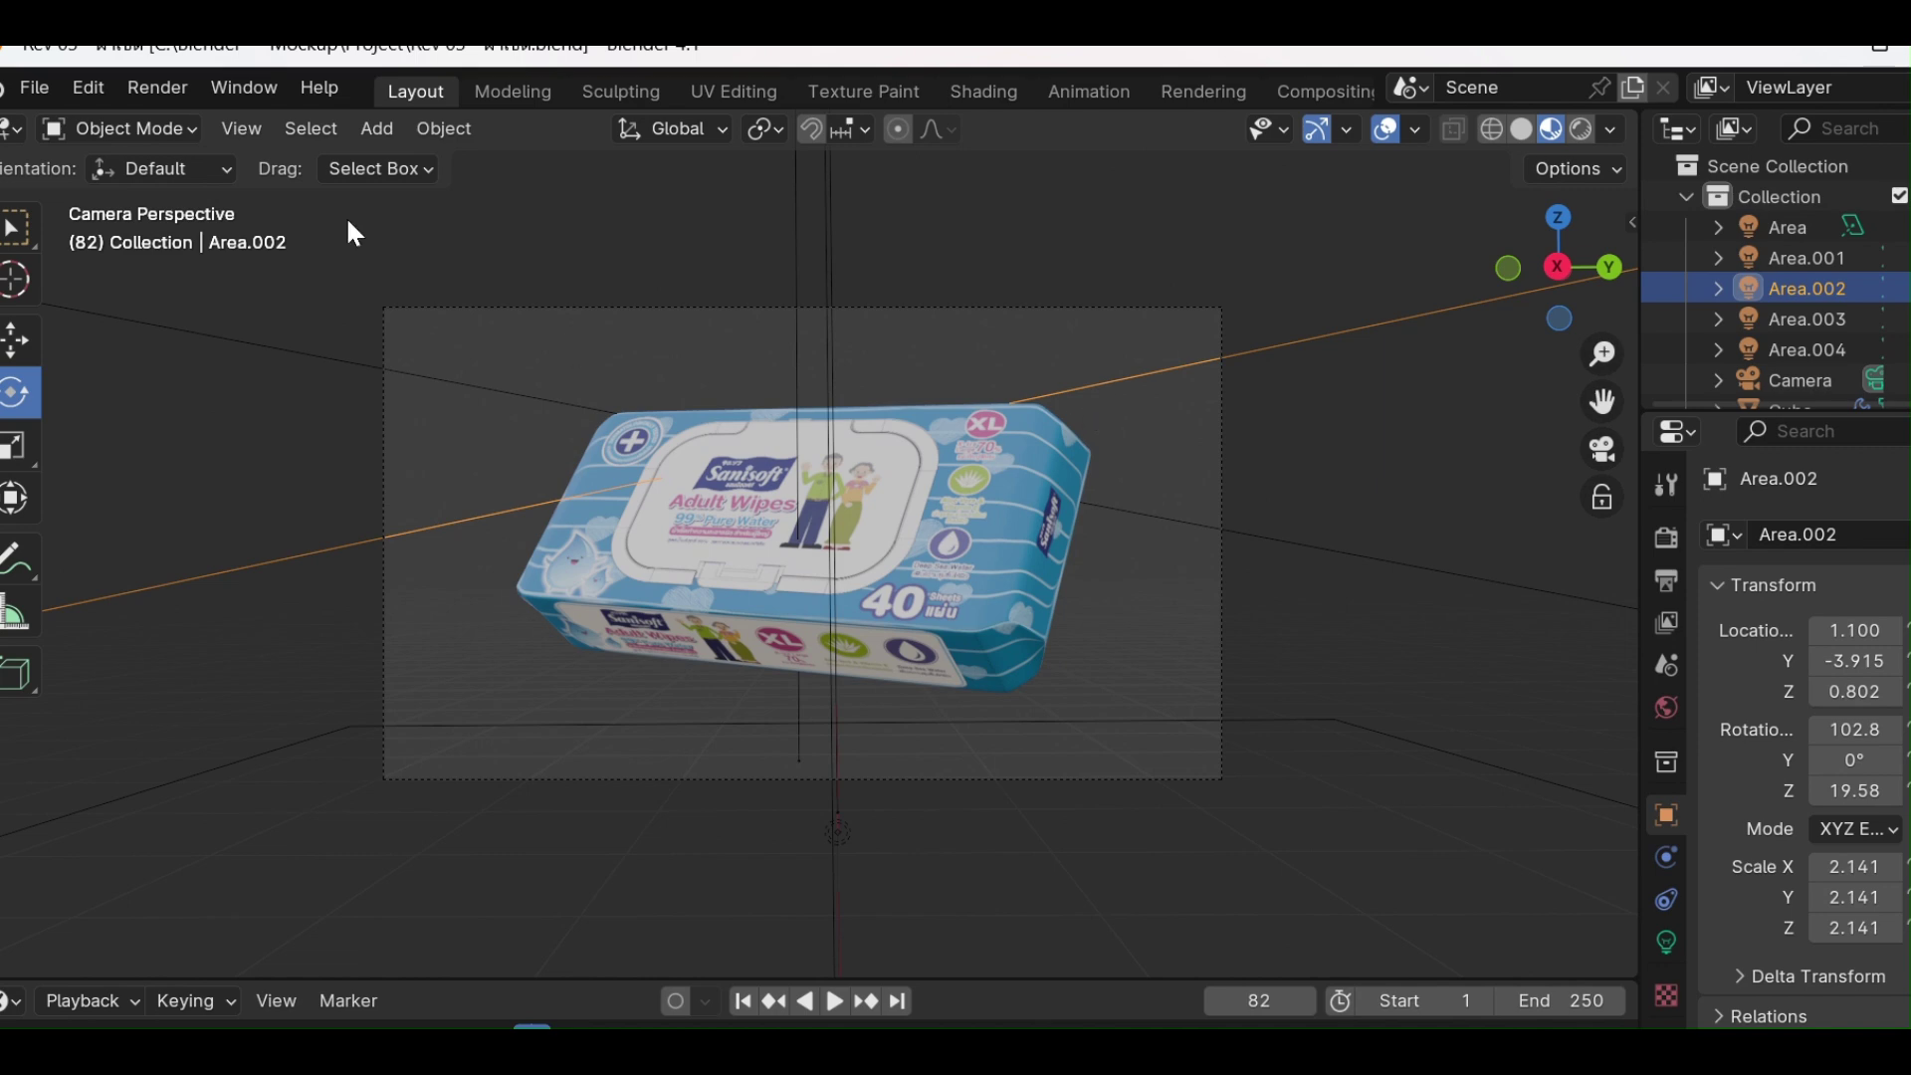
# Render the lid-up package view, save it as 09.png, and close the render window.
pyautogui.click(151, 85)
pyautogui.click(210, 123)
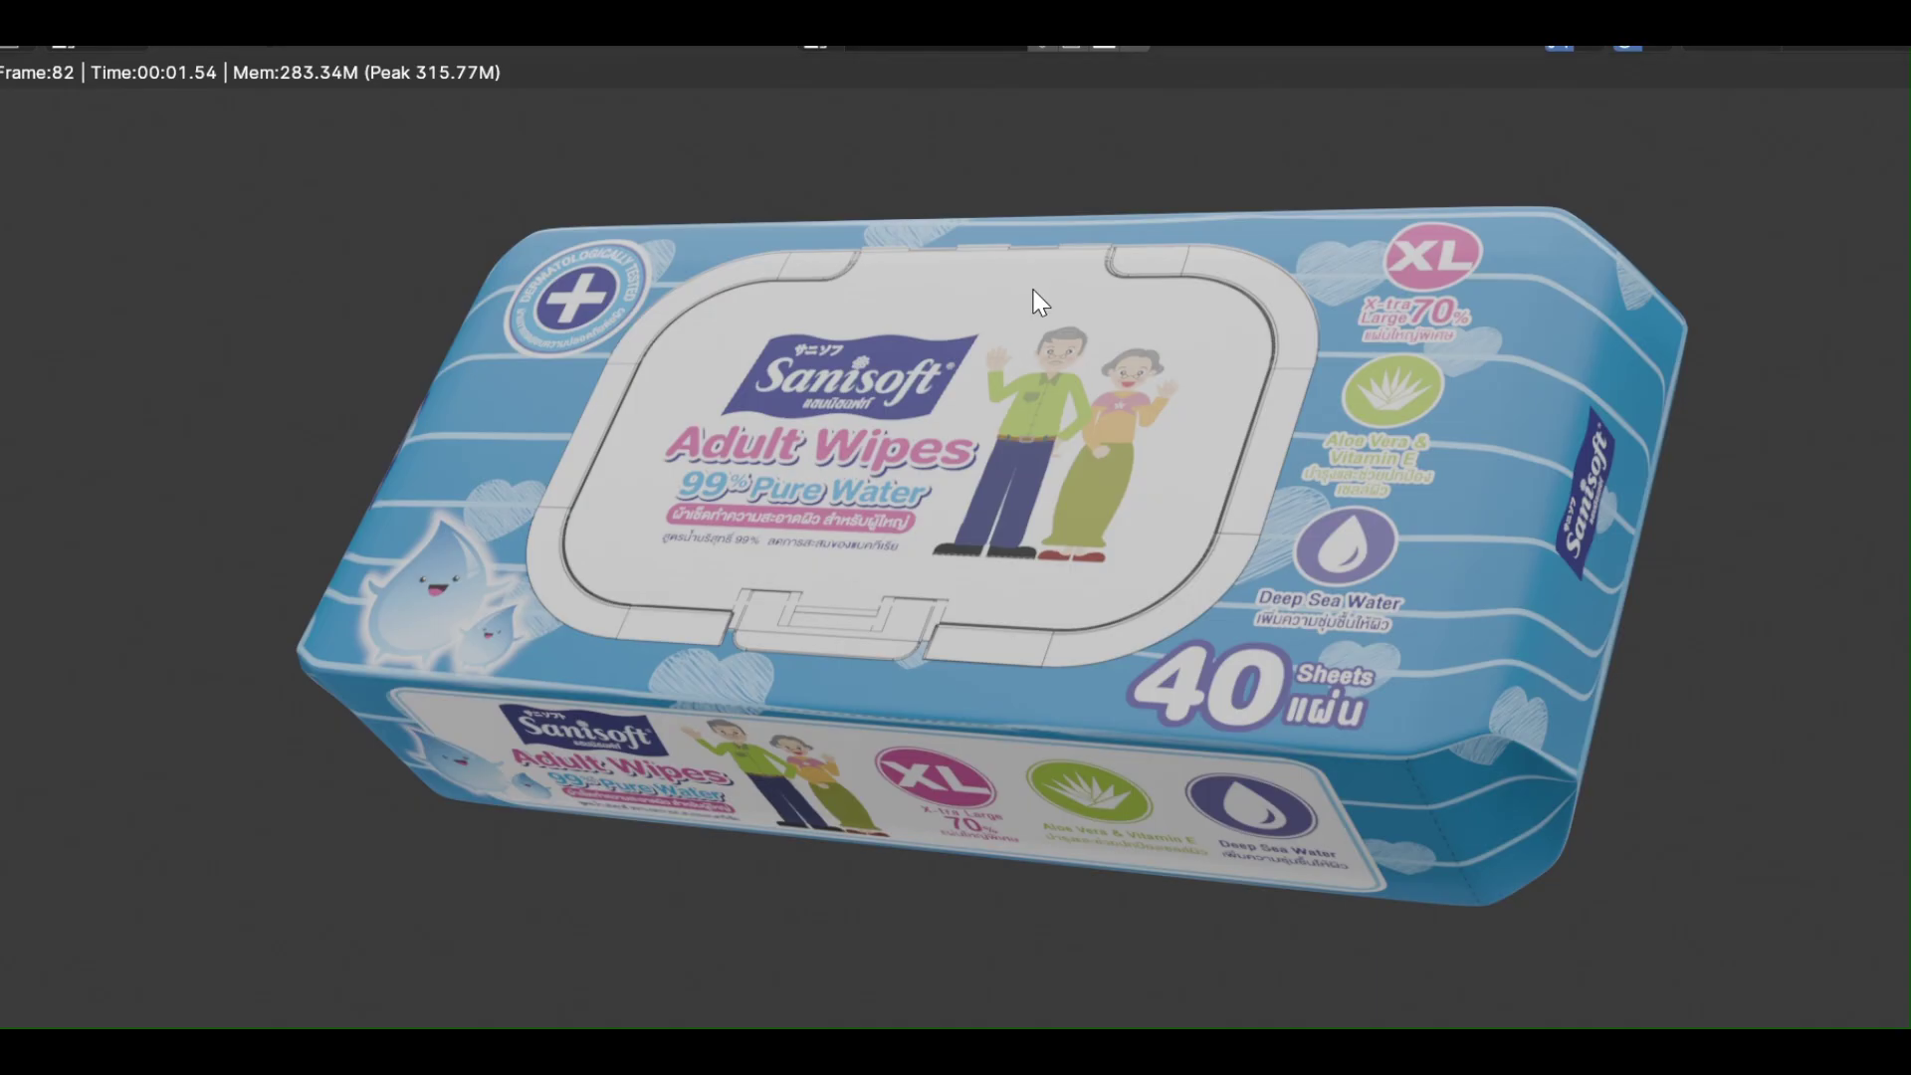
pyautogui.scroll(-3, 1035, 445)
pyautogui.scroll(-1, 1027, 434)
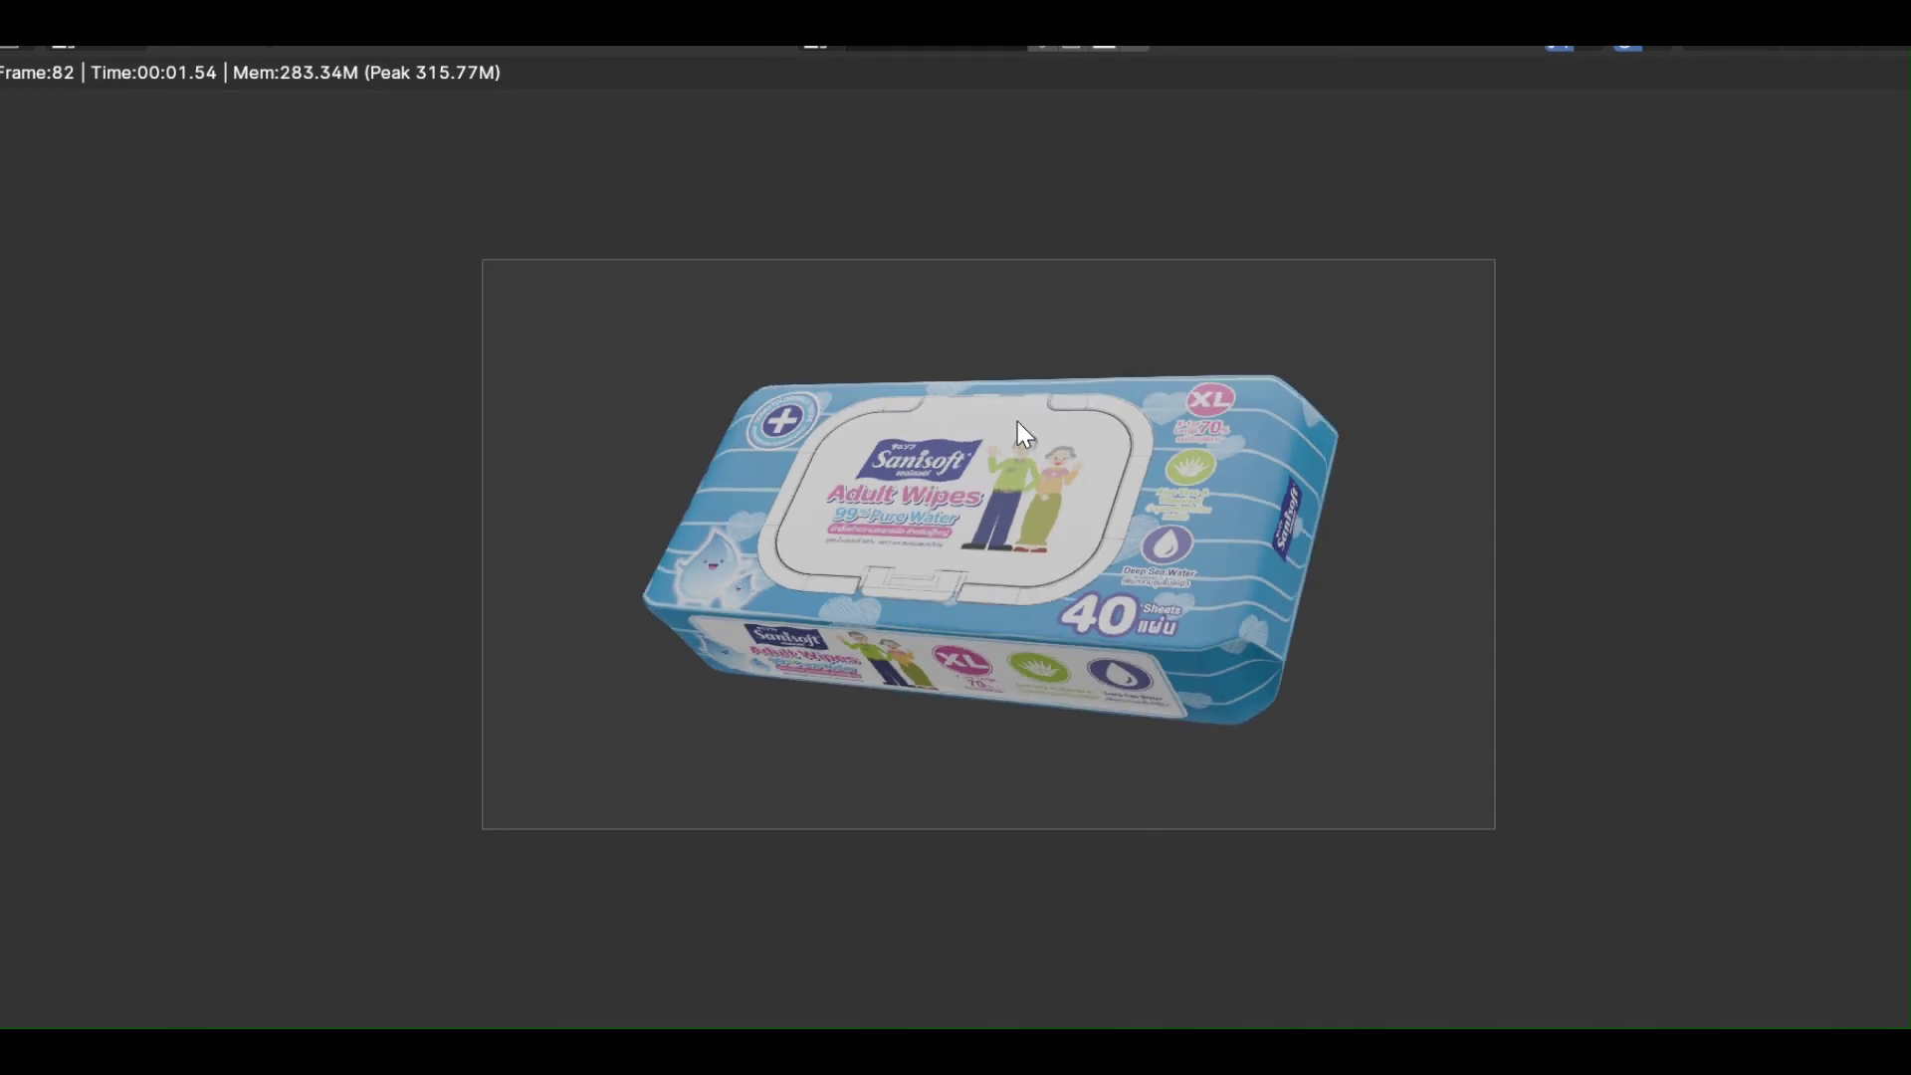
pyautogui.scroll(1, 1017, 421)
pyautogui.click(239, 40)
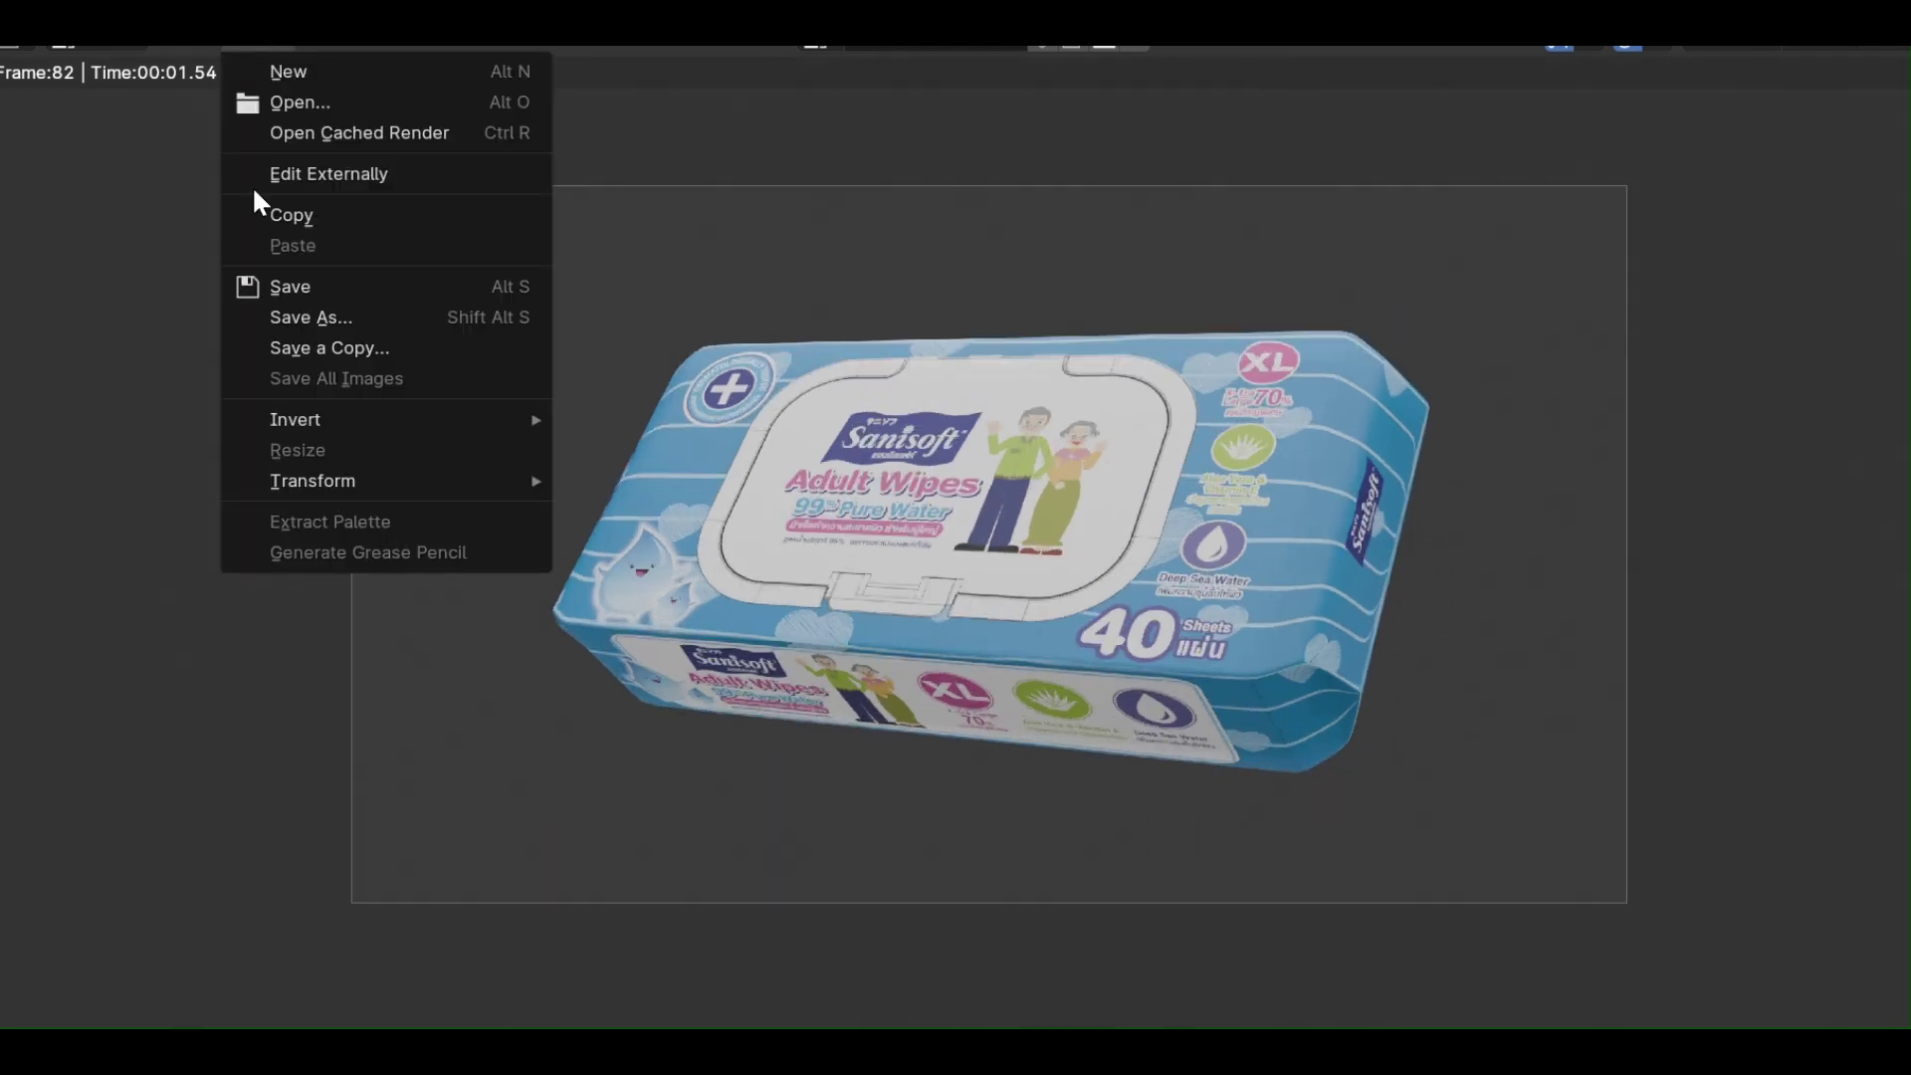
pyautogui.click(305, 319)
pyautogui.click(722, 966)
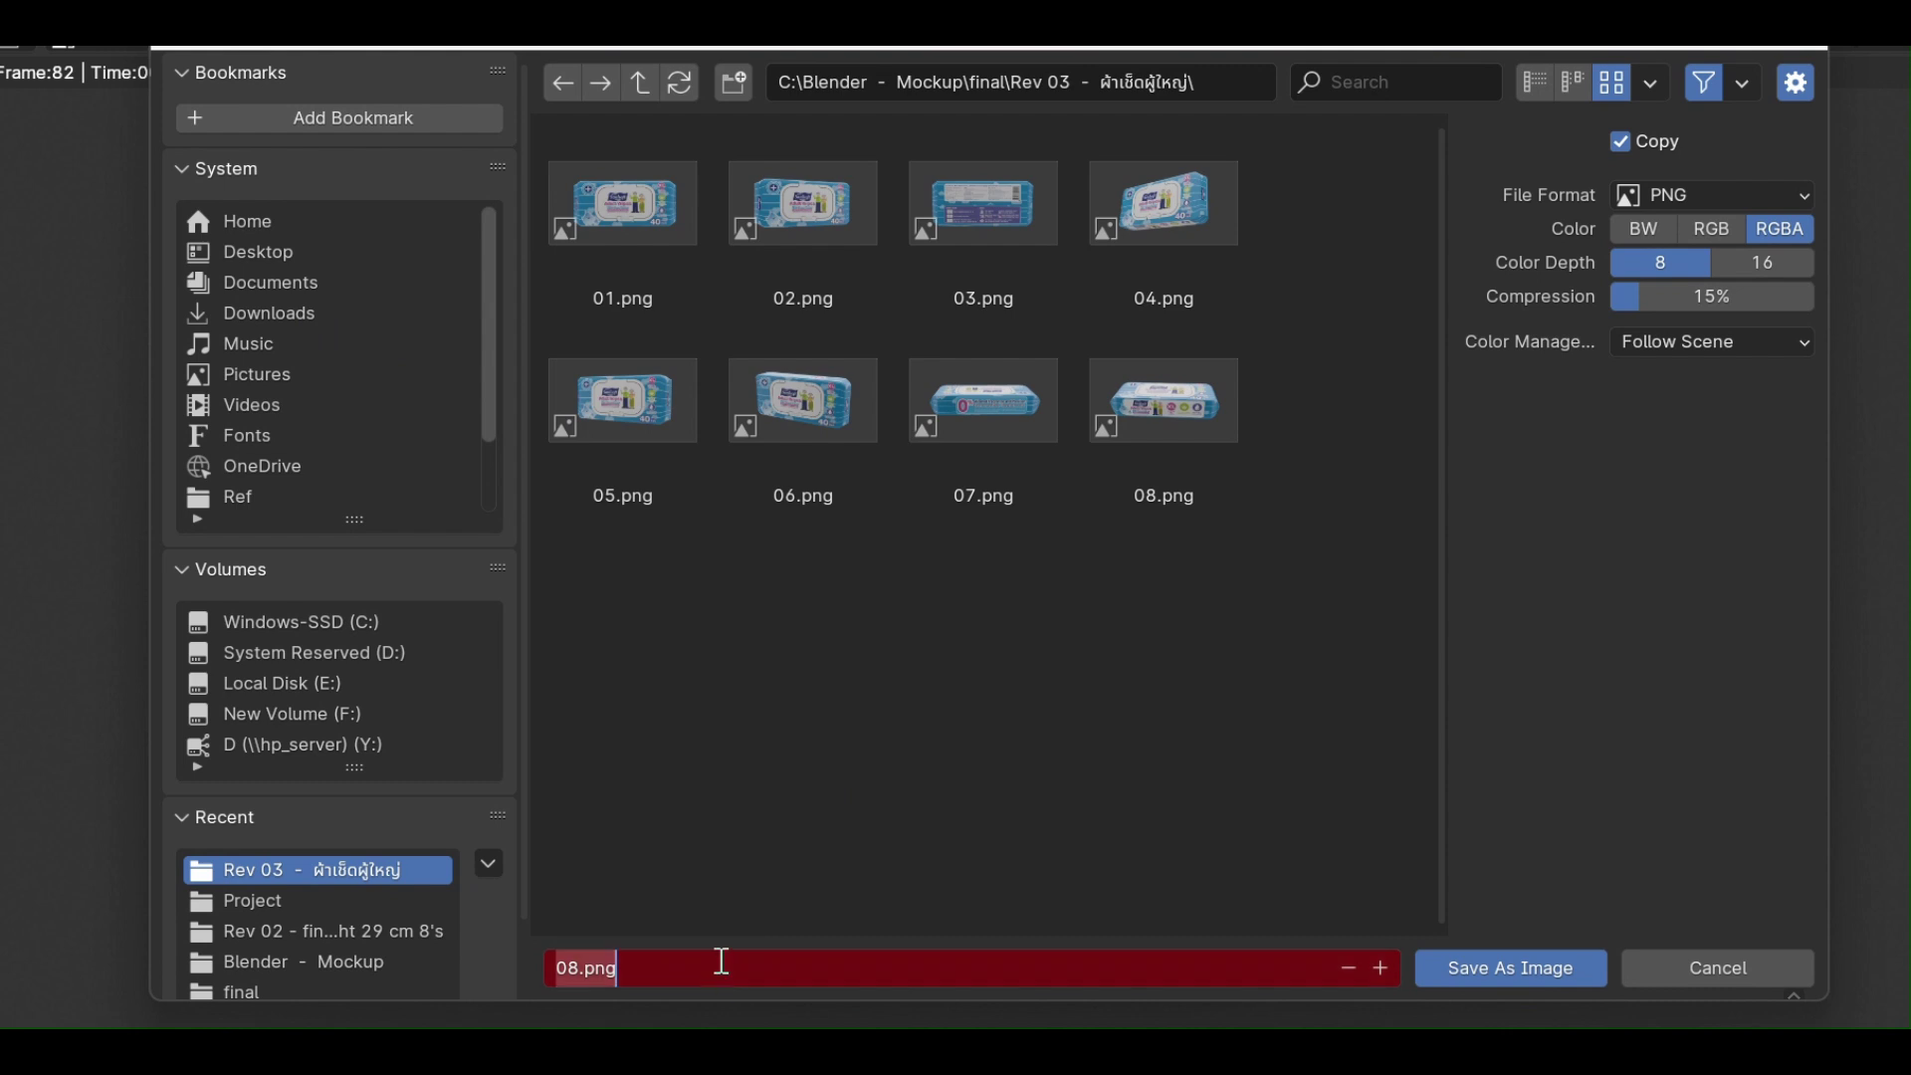
pyautogui.write('09')
pyautogui.press('Return')
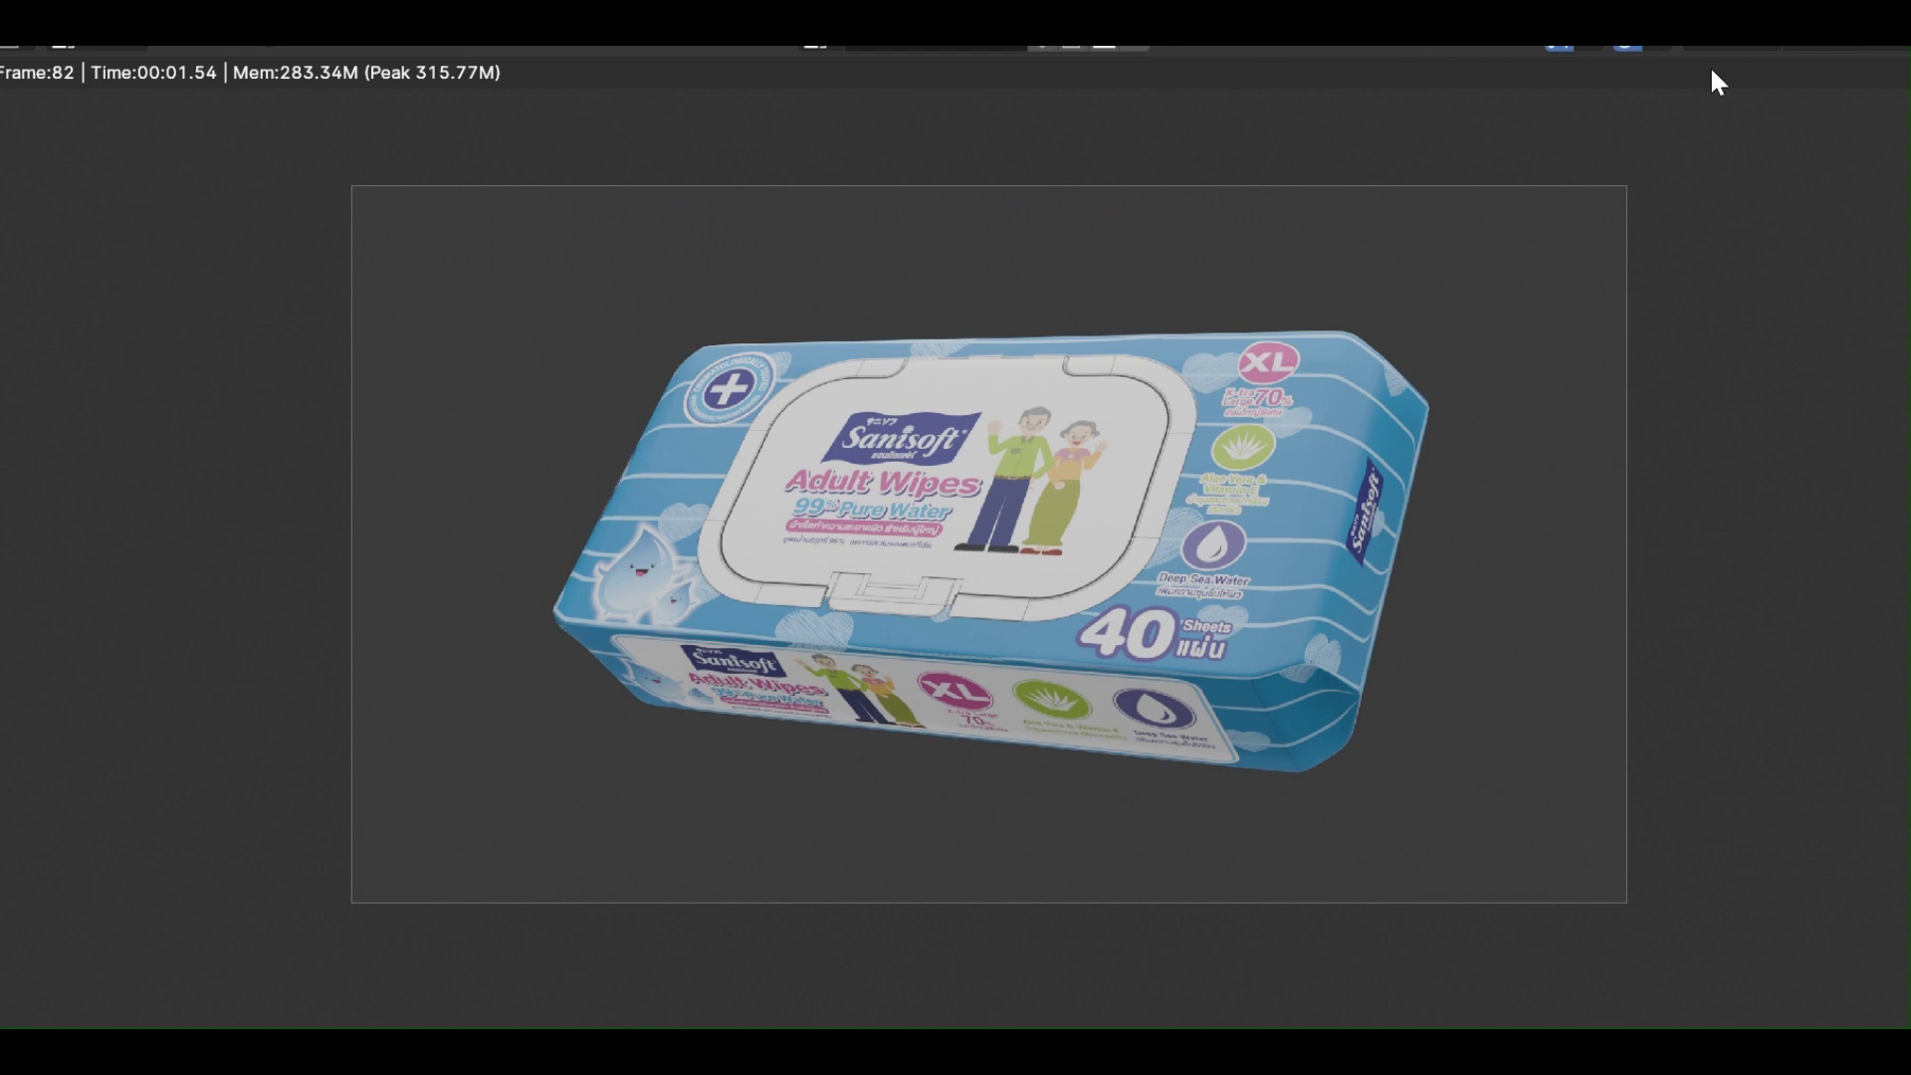
pyautogui.press('Escape')
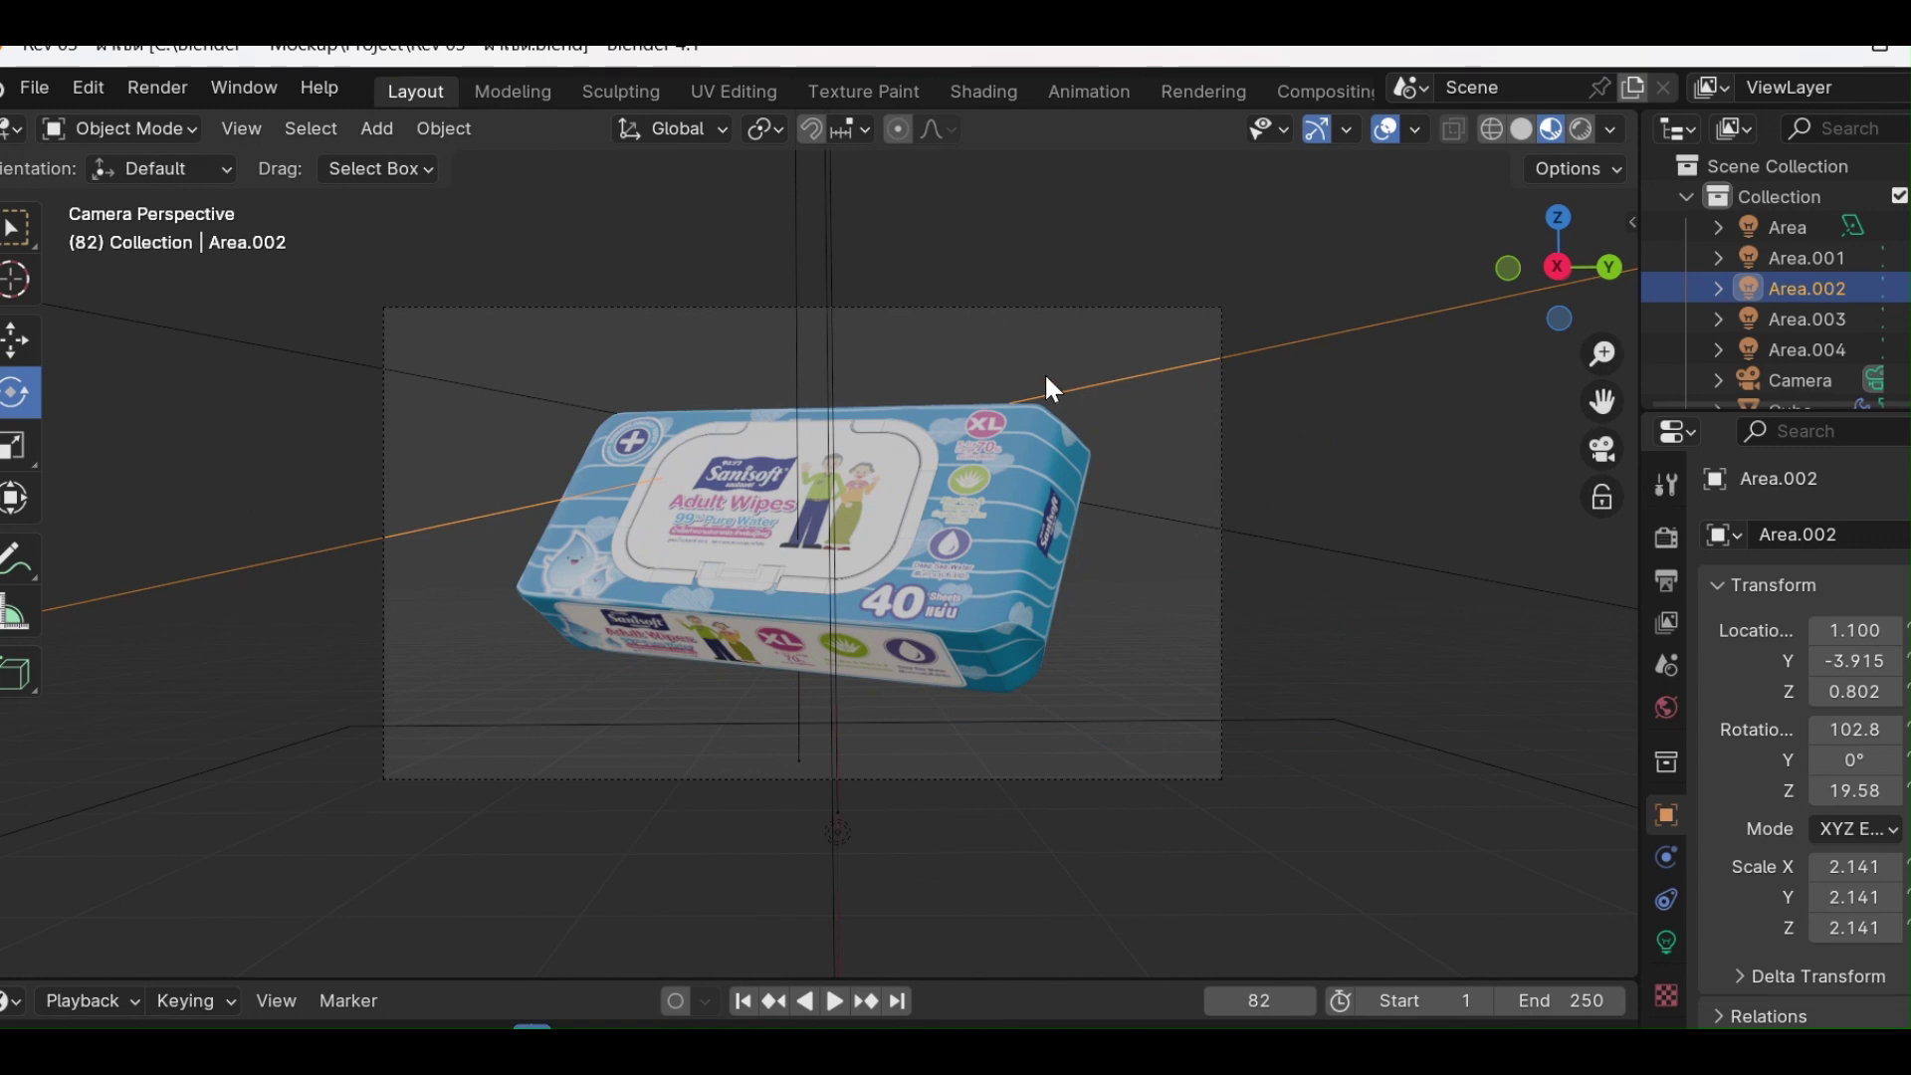